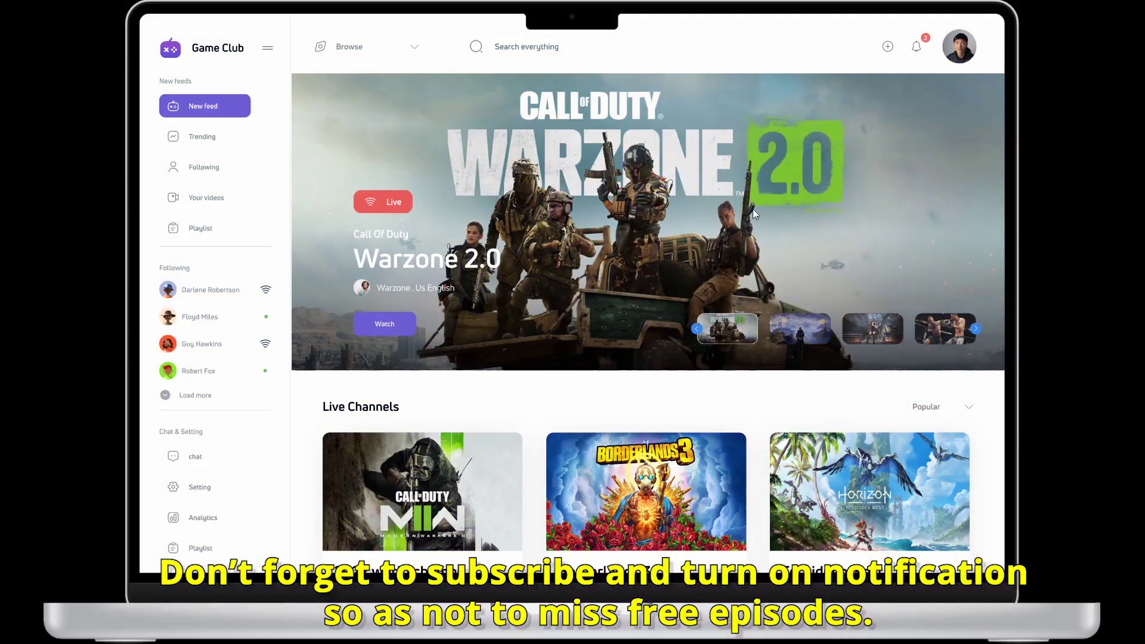
Scroll down and back up through the finished live game streaming web app design.
scroll(741, 294, "down", 1)
scroll(742, 293, "down", 2)
scroll(741, 293, "down", 1)
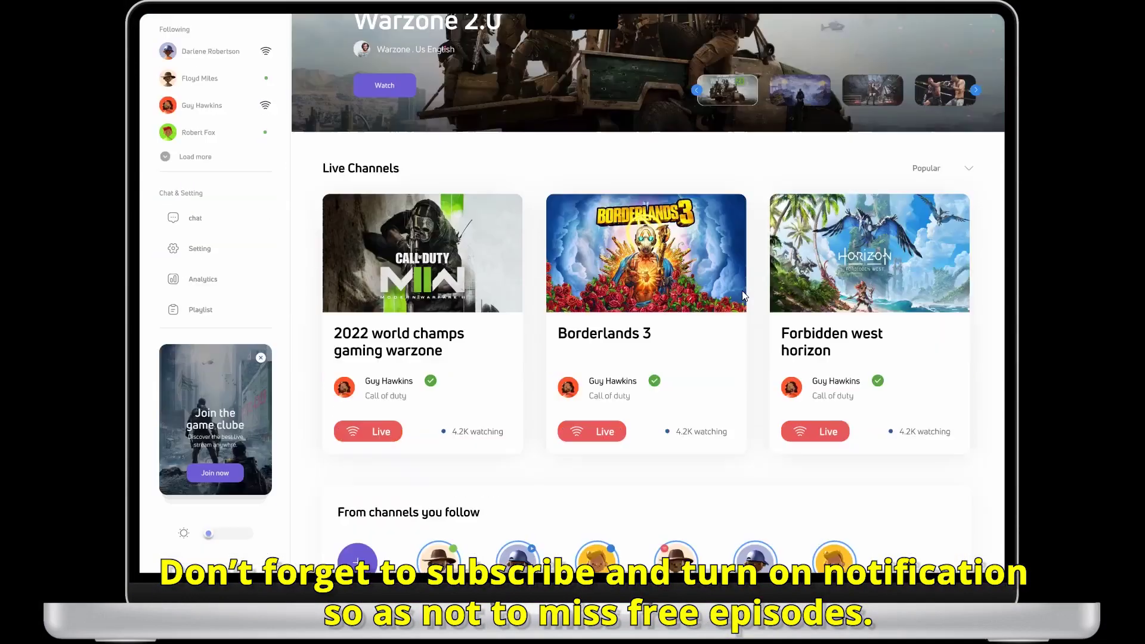
scroll(742, 295, "down", 2)
scroll(744, 296, "down", 1)
scroll(744, 296, "down", 3)
scroll(744, 301, "down", 3)
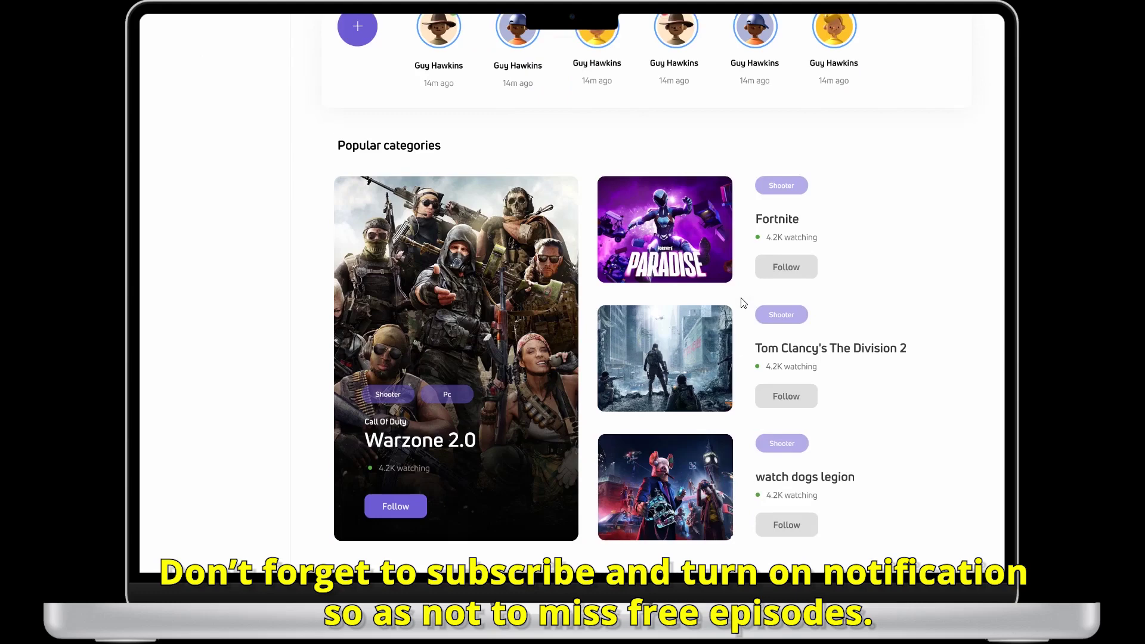
scroll(742, 302, "up", 2)
scroll(742, 303, "up", 2)
scroll(743, 302, "up", 2)
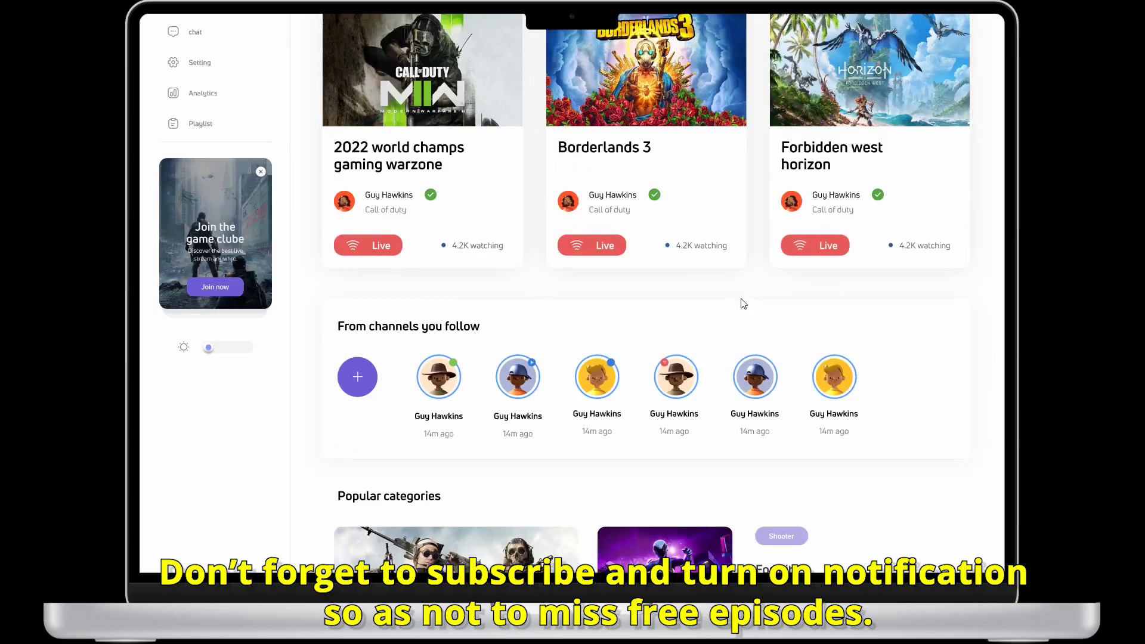
scroll(743, 313, "up", 2)
scroll(744, 313, "up", 1)
scroll(745, 314, "up", 2)
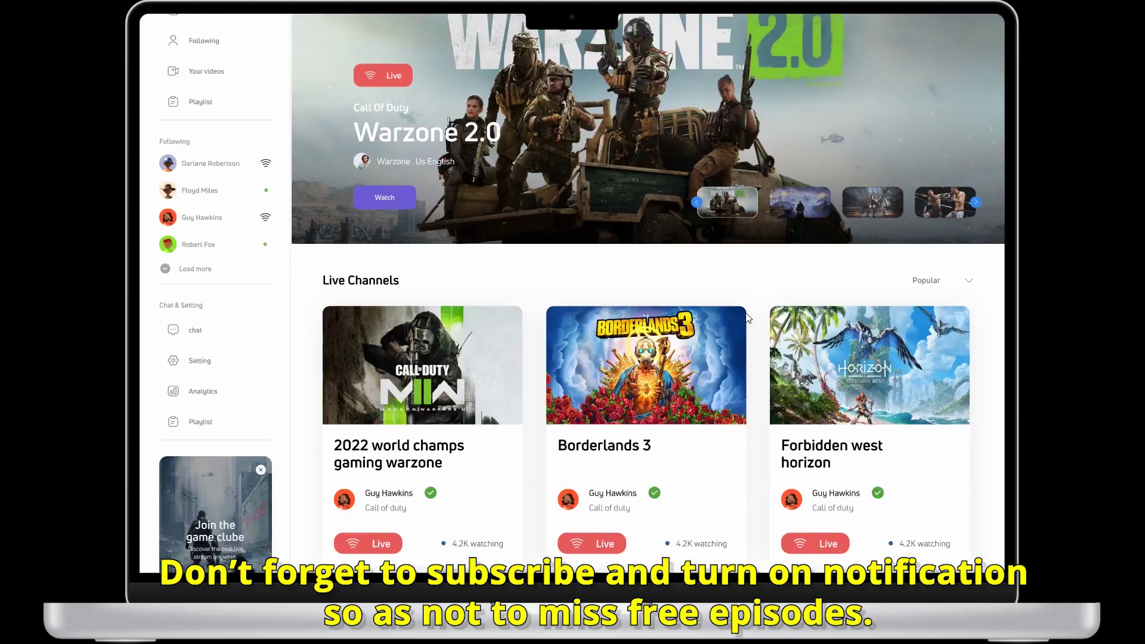
scroll(748, 318, "up", 1)
scroll(749, 319, "up", 1)
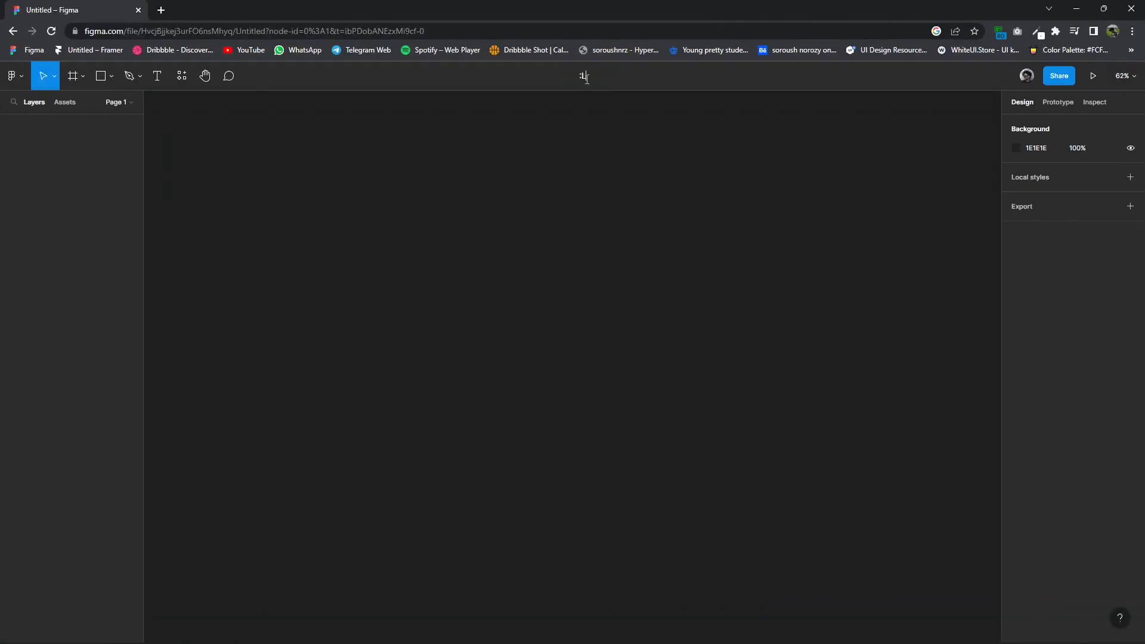
Rename the file to 'Live streaming Dashboard'.
type("ive")
type("rd")
key("Return")
Add a 1728×1117 MacBook Pro 16" desktop frame to the canvas.
left_click(83, 76)
left_click(74, 120)
left_click(83, 76)
left_click(78, 106)
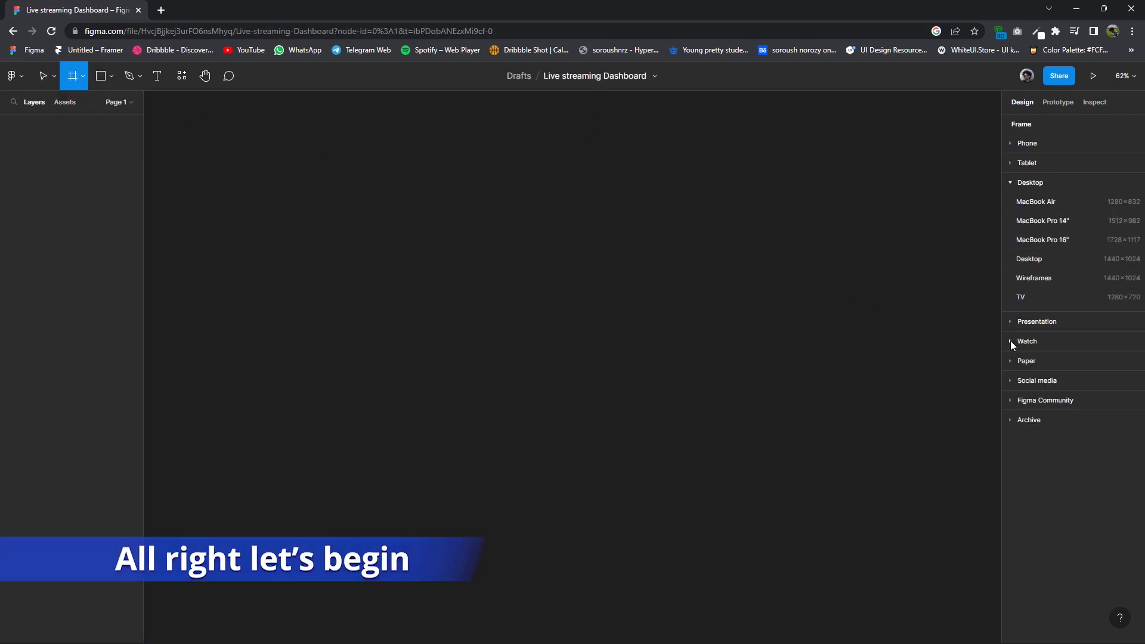
left_click(1033, 239)
left_click(901, 245)
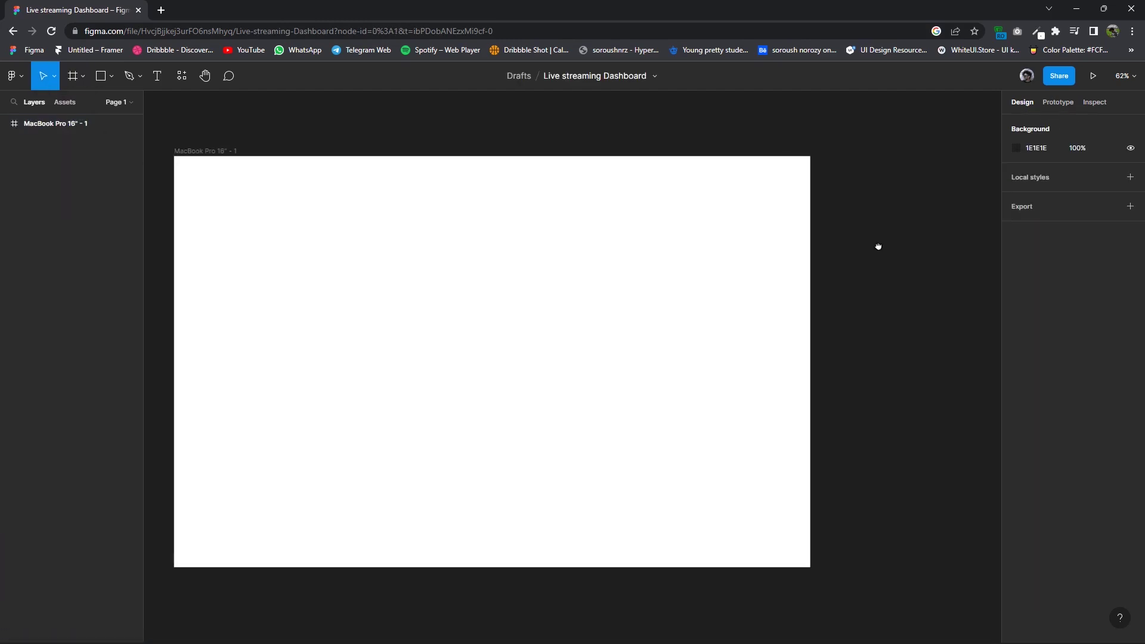
Give the MacBook Pro frame an off-white FEFEFE fill.
left_click(462, 217)
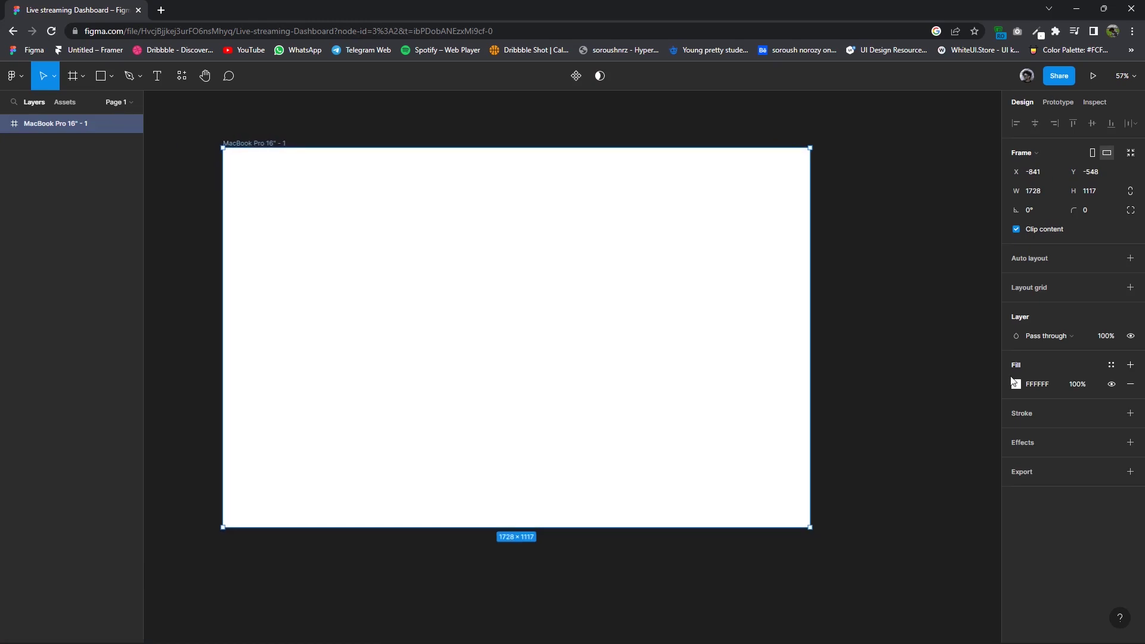
type("FEFEFE")
key("Return")
type("FEFEFE")
key("Return")
left_click(871, 285)
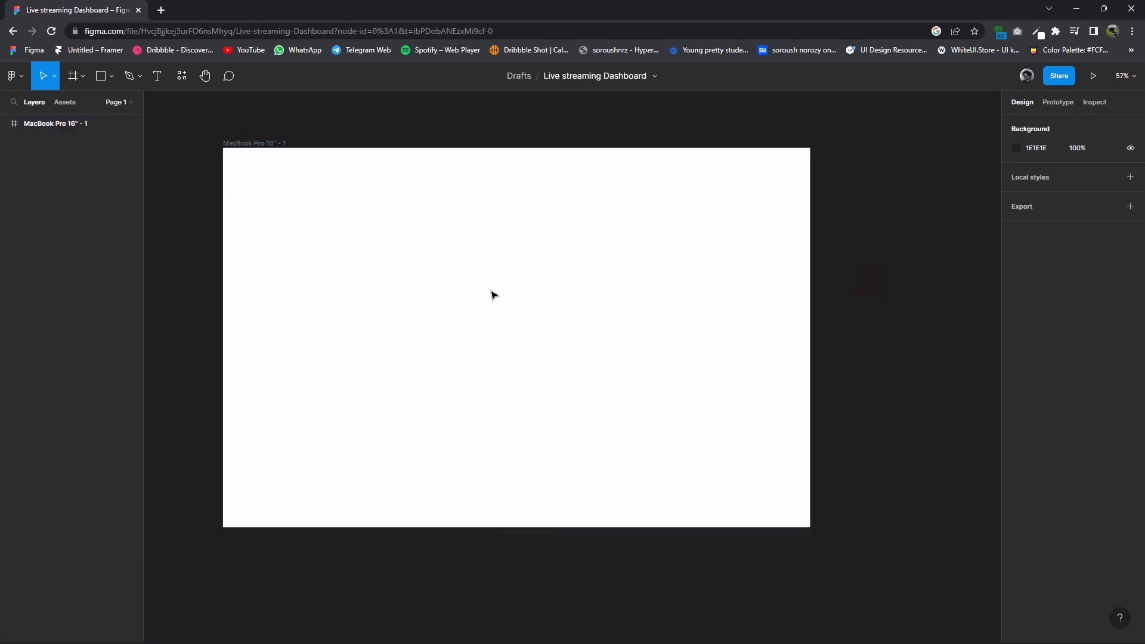
Draw a 303×1117 sidebar frame down the left edge with a light grey E1E1E1 fill.
left_click(83, 76)
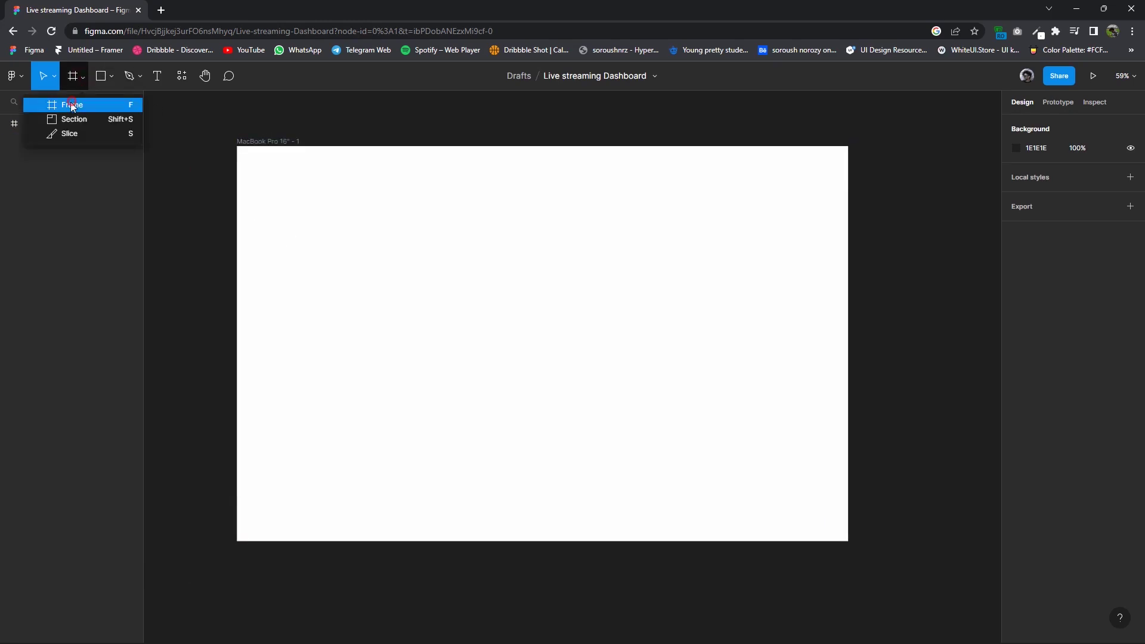
left_click(66, 103)
mouse_move(237, 146)
left_mouse_down()
mouse_move(342, 344)
mouse_move(353, 464)
mouse_move(343, 540)
left_mouse_up()
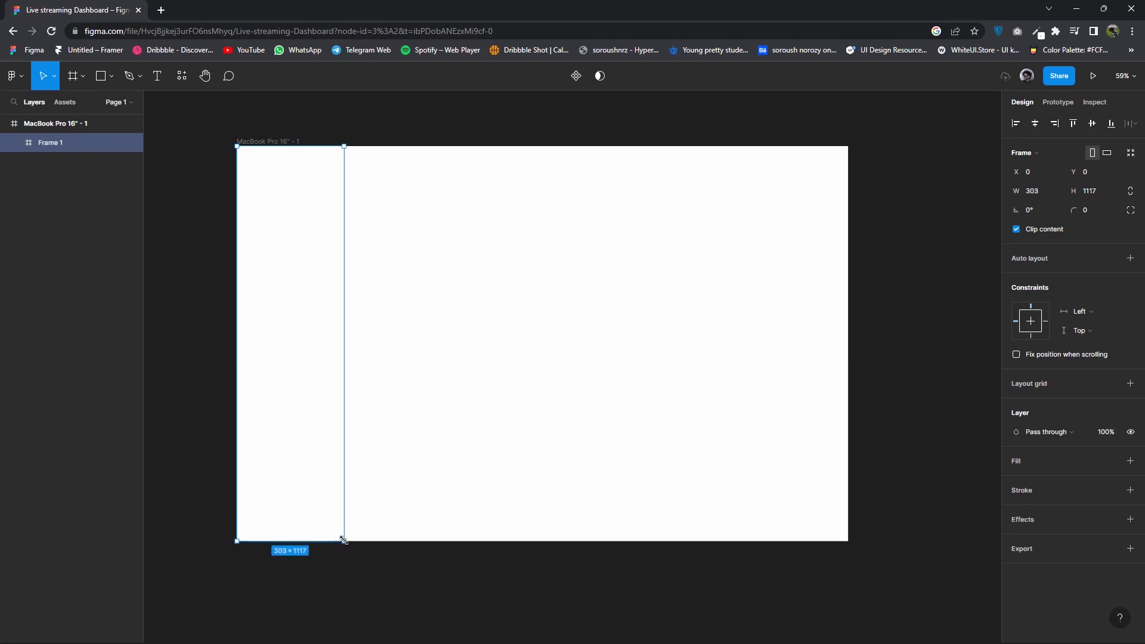
left_click(308, 406)
left_click(1130, 460)
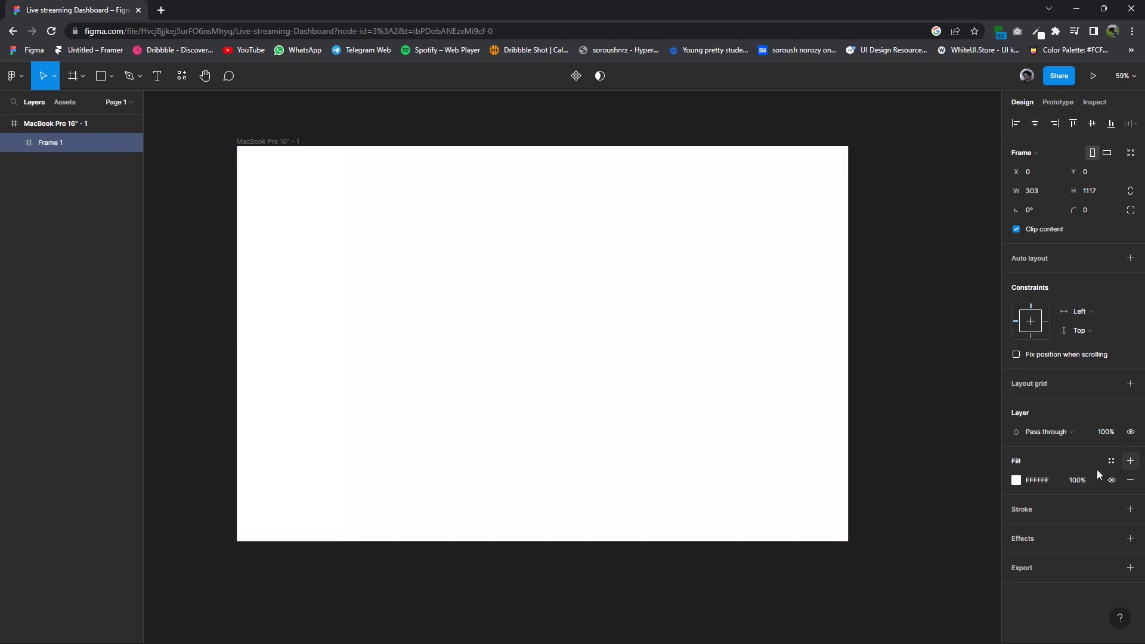
left_click(1016, 481)
left_click(871, 363)
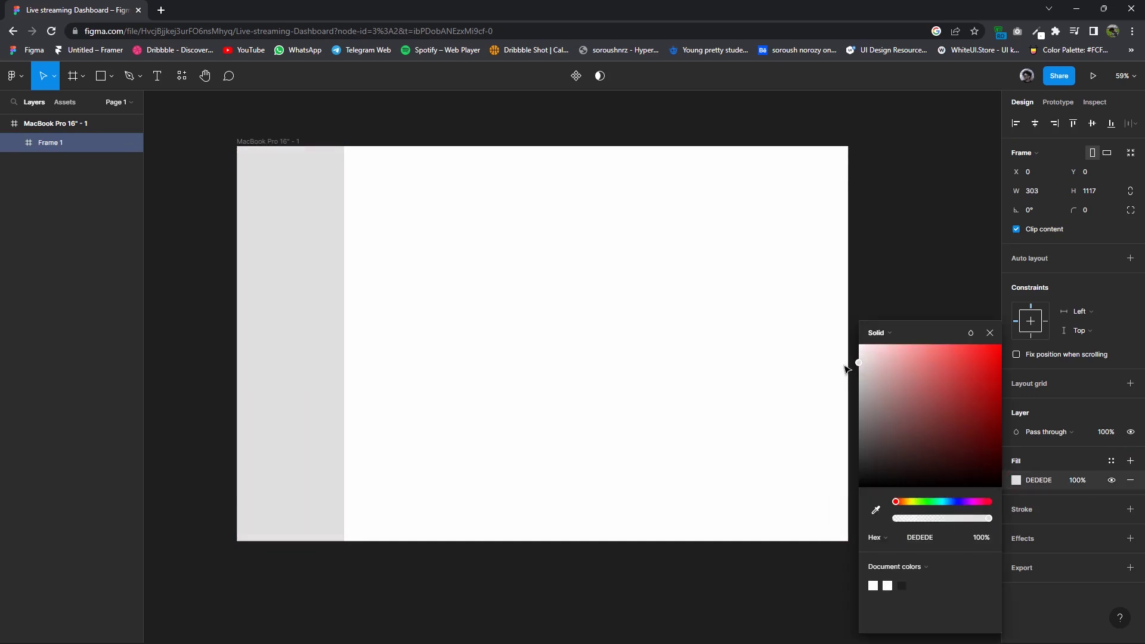
left_click(930, 242)
Draw a roughly 1425×155 header frame across the top beside the sidebar and fill it pink.
left_click(83, 75)
left_click(71, 103)
left_click_drag(344, 146, 848, 203)
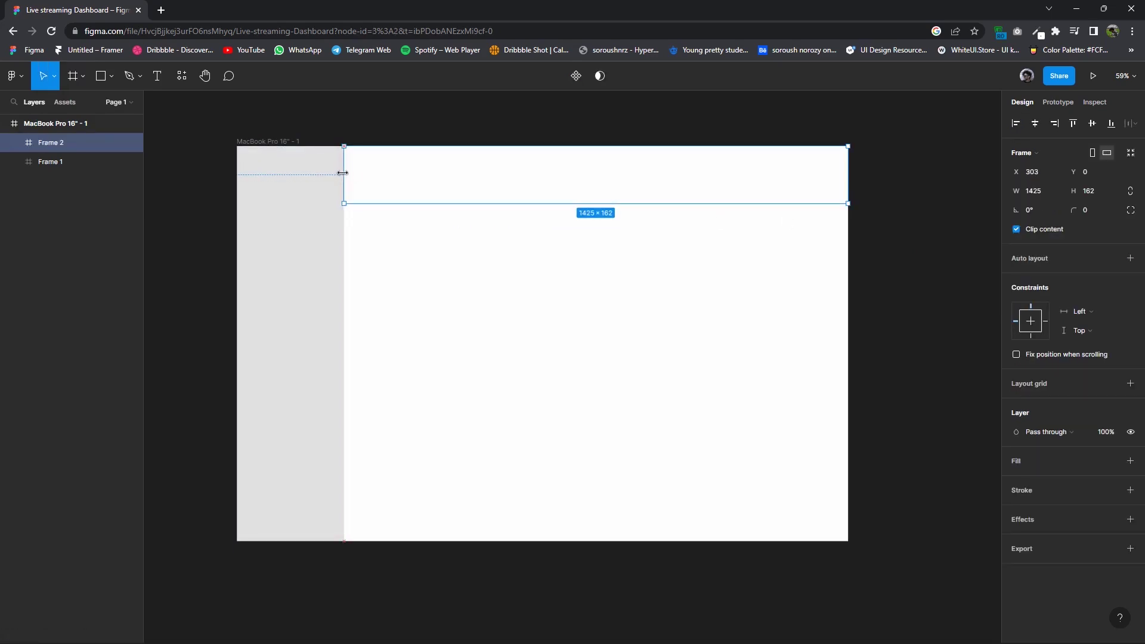
left_click_drag(432, 204, 433, 202)
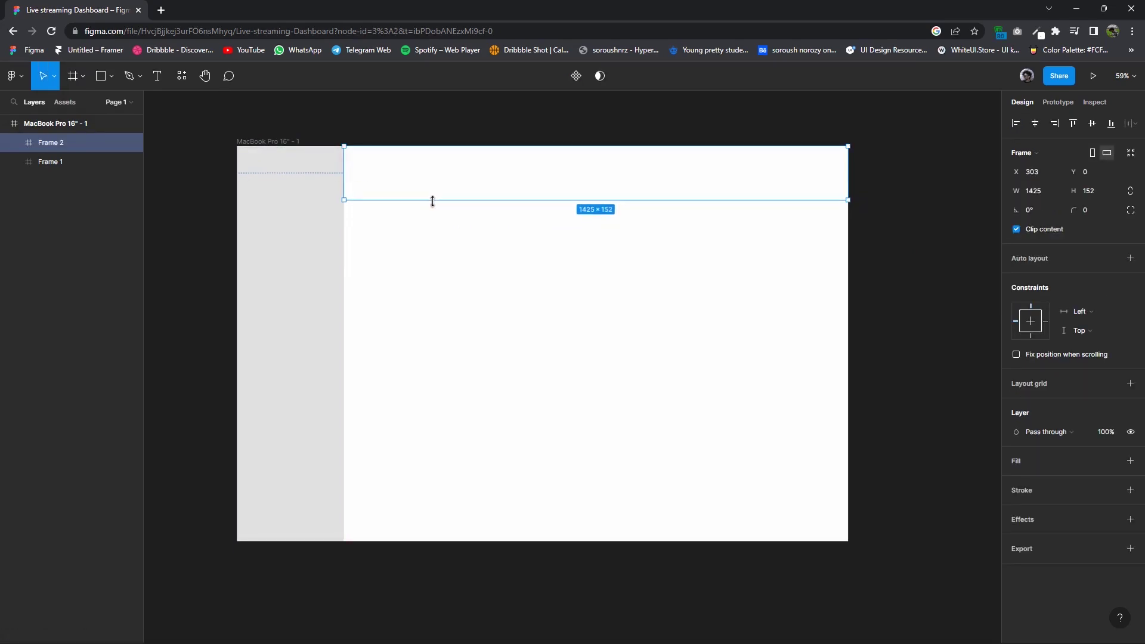
left_click(437, 281)
left_click(373, 186)
left_click(1129, 461)
left_click(1018, 484)
left_click(955, 409)
left_click(920, 365)
left_click(514, 285)
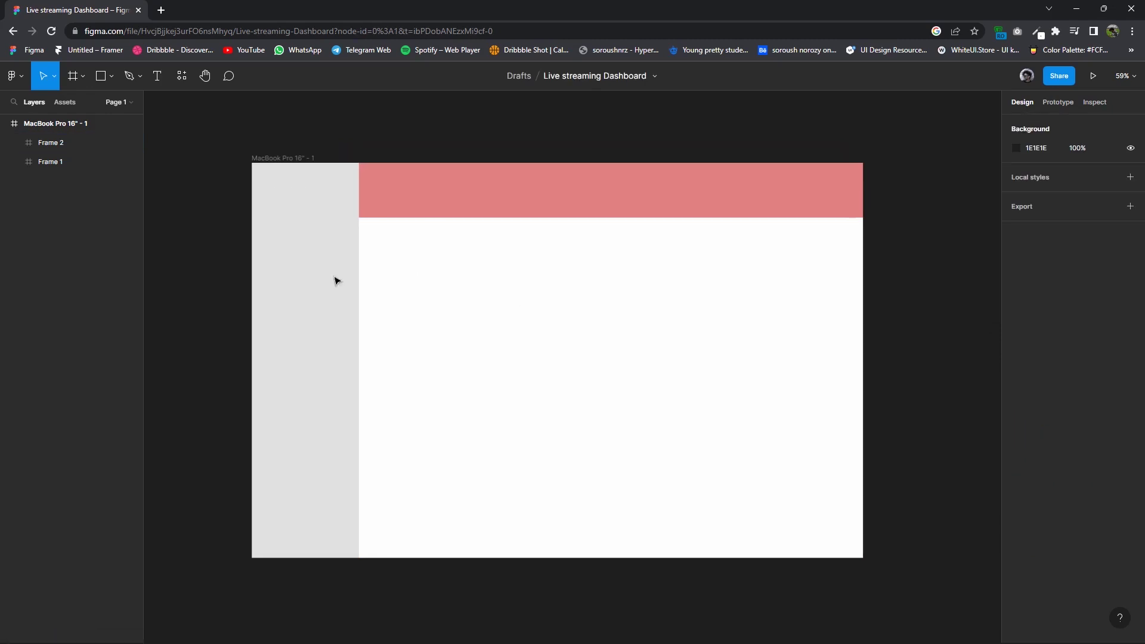
scroll(334, 284, "up", 3, "ctrl")
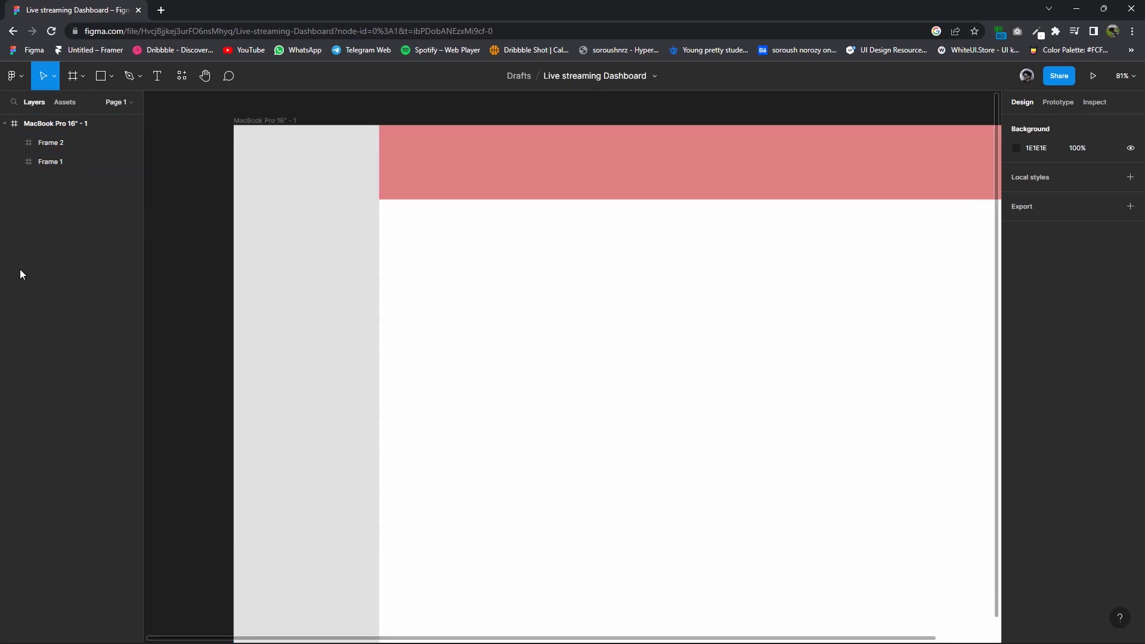
scroll(488, 266, "down", 1, "ctrl")
scroll(417, 274, "down", 4, "ctrl")
left_click(403, 282)
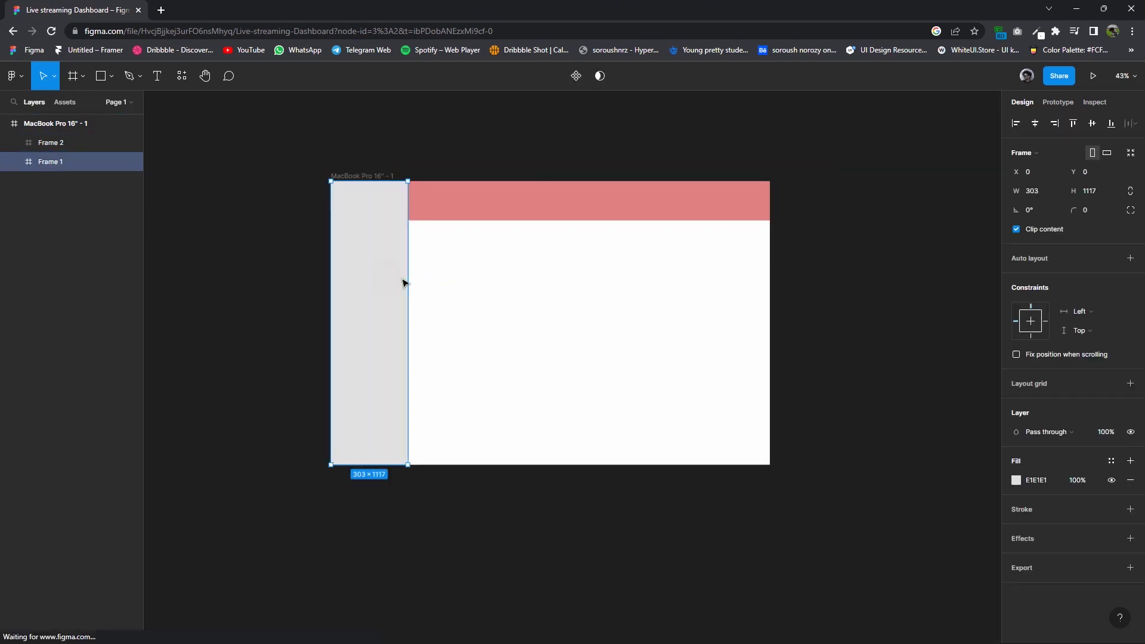
key("shift+1")
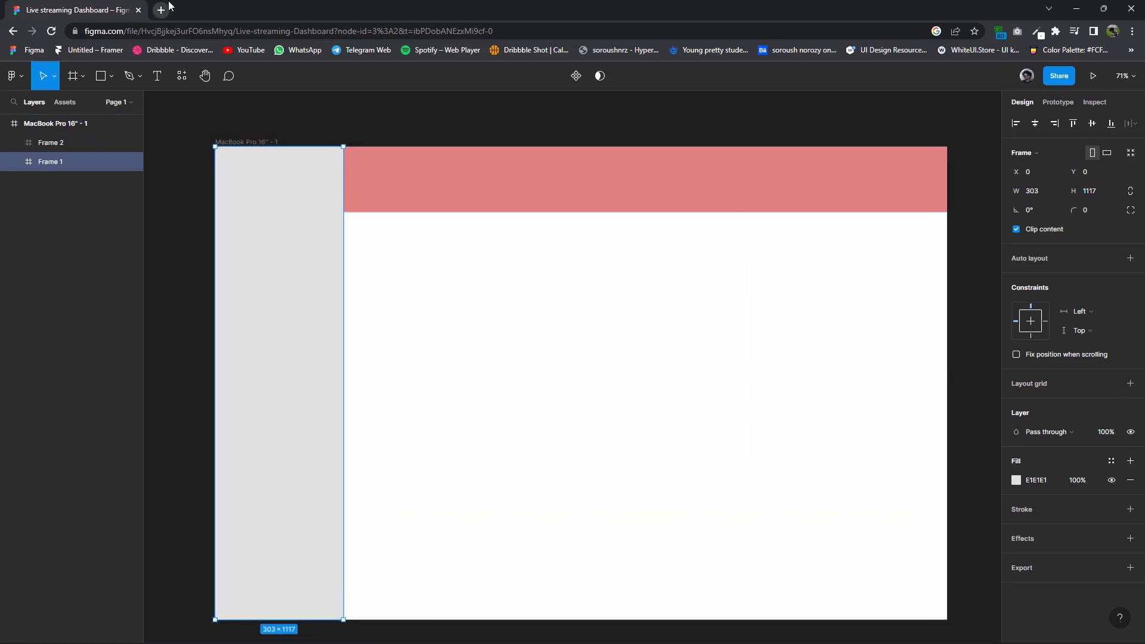
Search 'iconsax figma' in a new tab and get a copy of the Iconsax 6000+ icons community file.
left_click(167, 9)
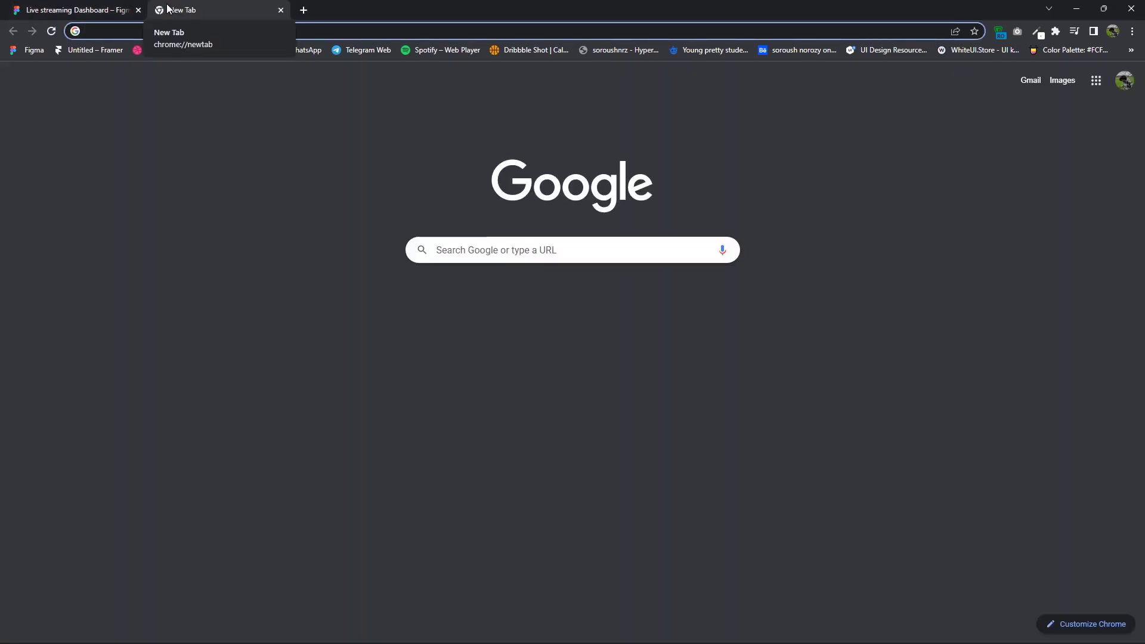
type("iconsaax")
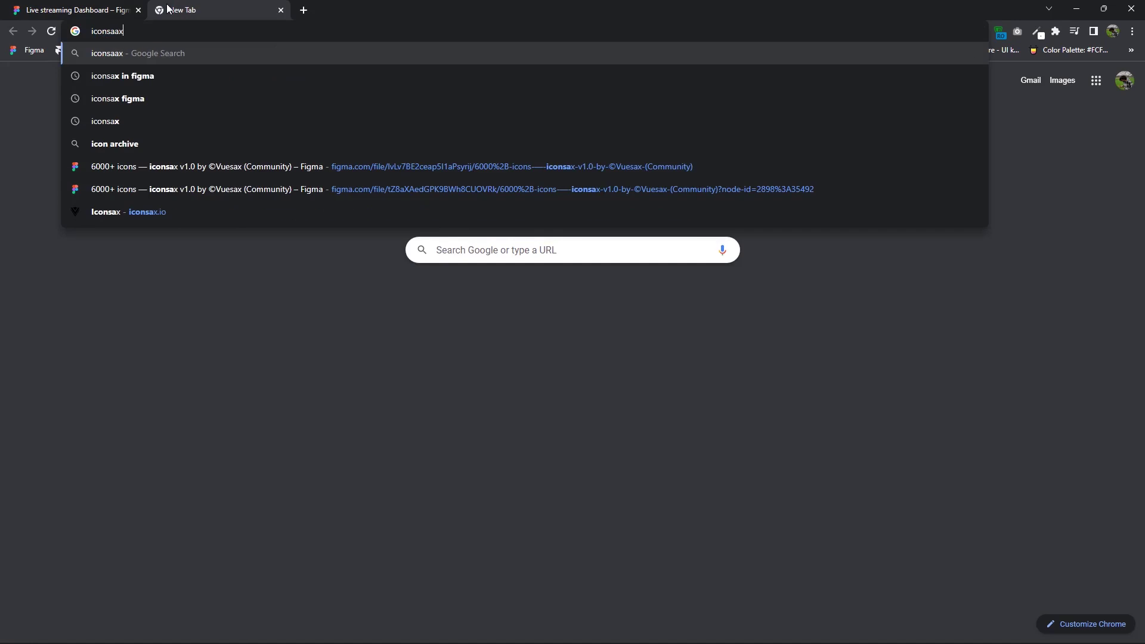
type(" fo")
type("g")
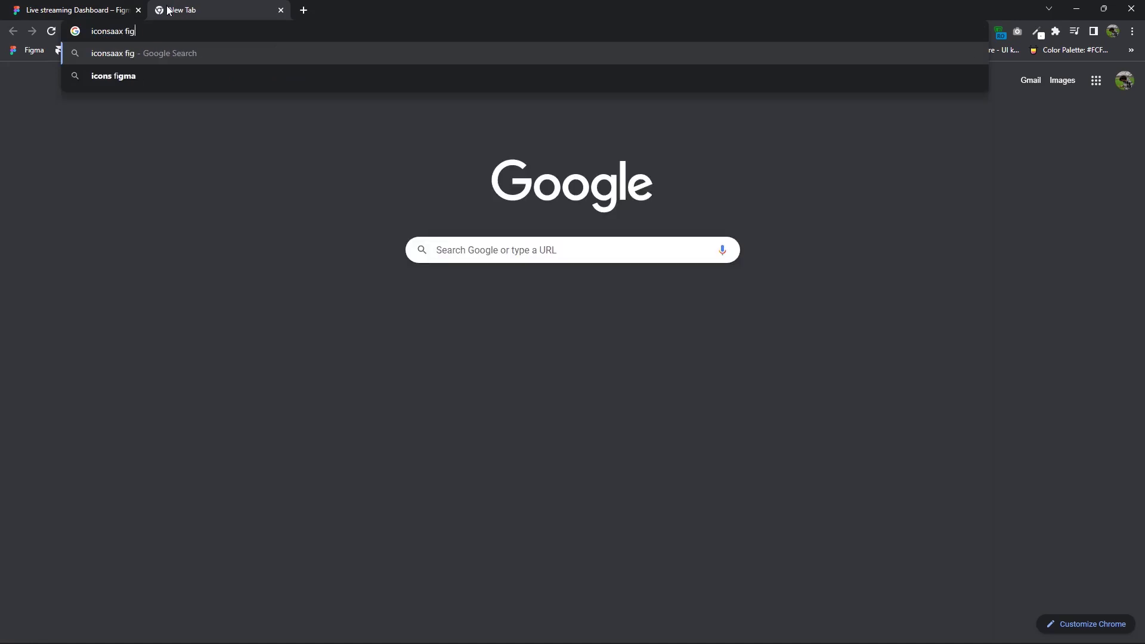
type("ma")
key("Return")
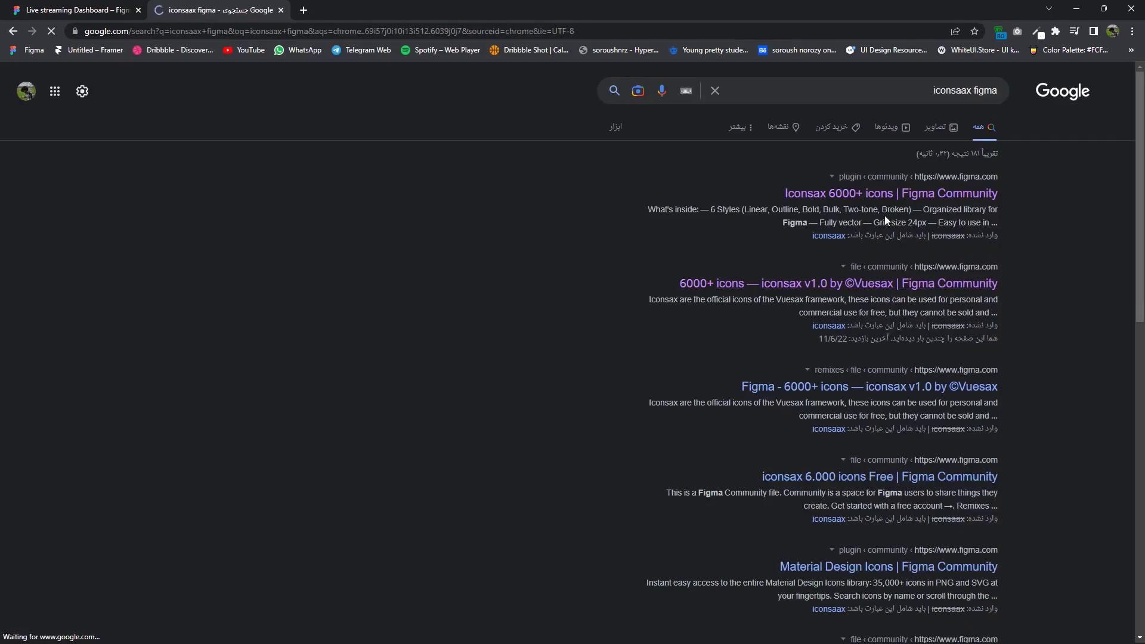
left_click(859, 262)
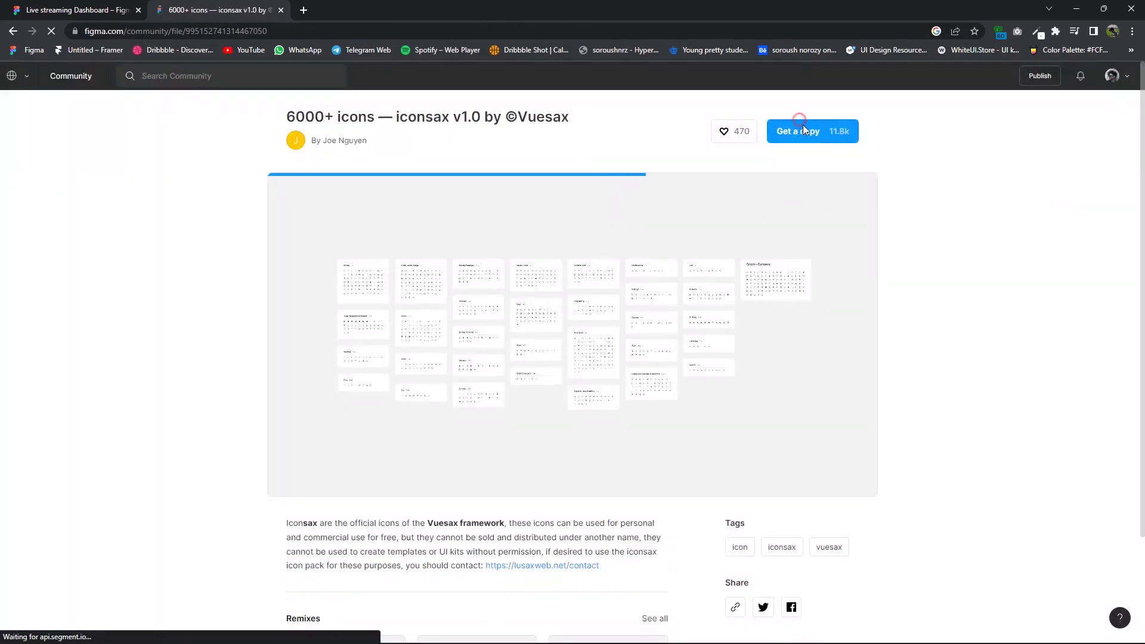
left_click(802, 129)
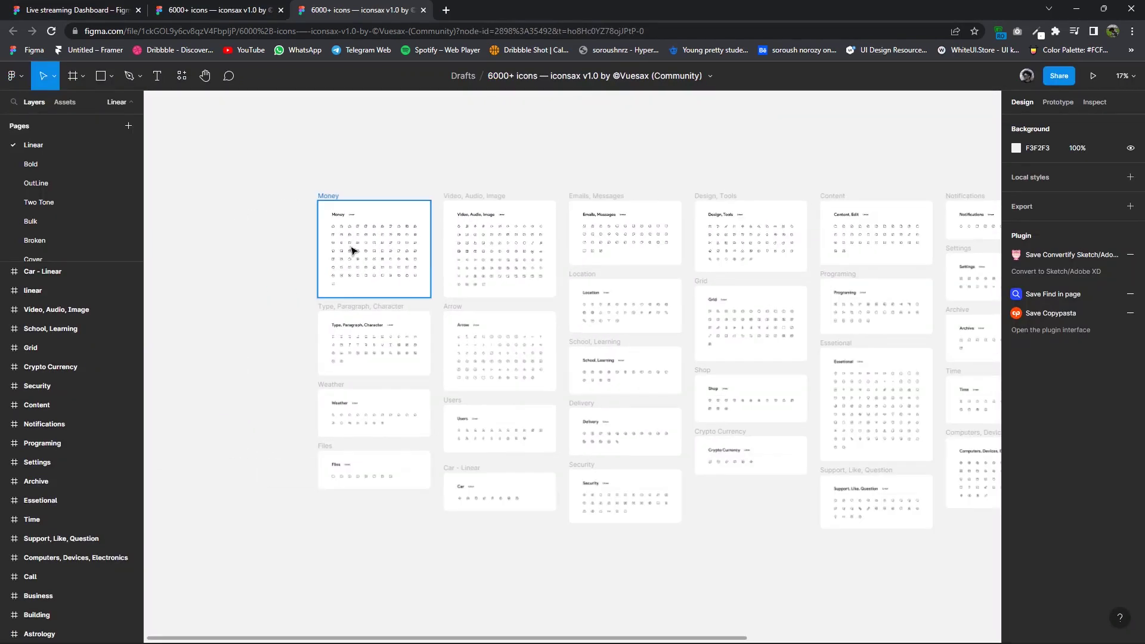
Find the vuesax/bold/game icon on the iconsax Bold page and copy it.
scroll(430, 262, "up", 5, "ctrl")
scroll(578, 323, "down", 3)
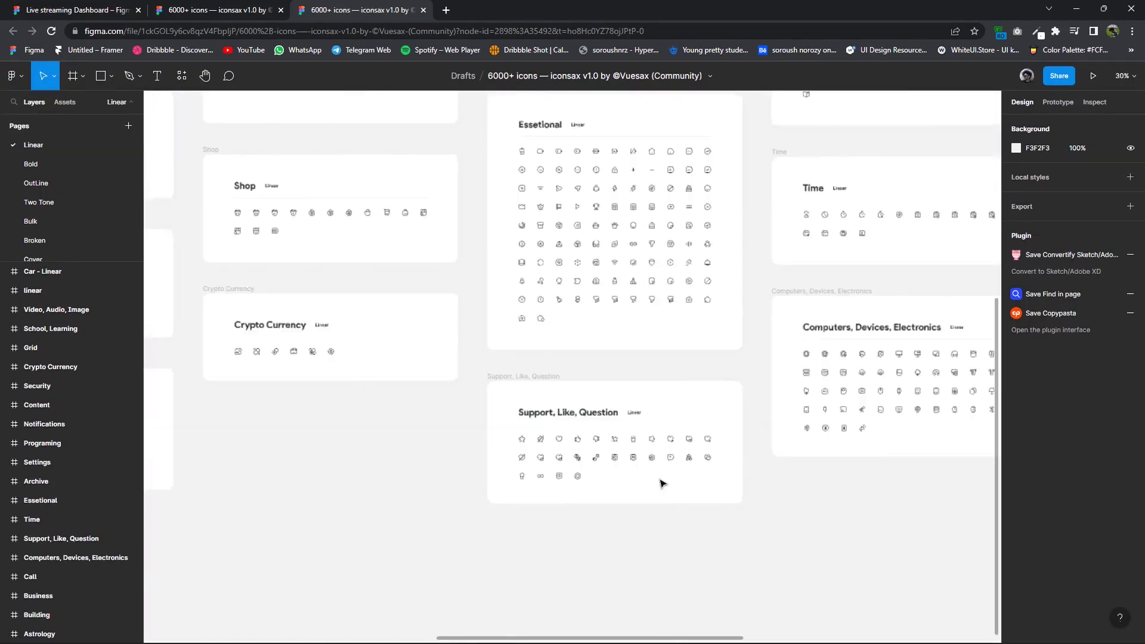
scroll(614, 435, "up", 3, "ctrl")
scroll(626, 454, "up", 3, "ctrl")
scroll(671, 421, "up", 2, "ctrl")
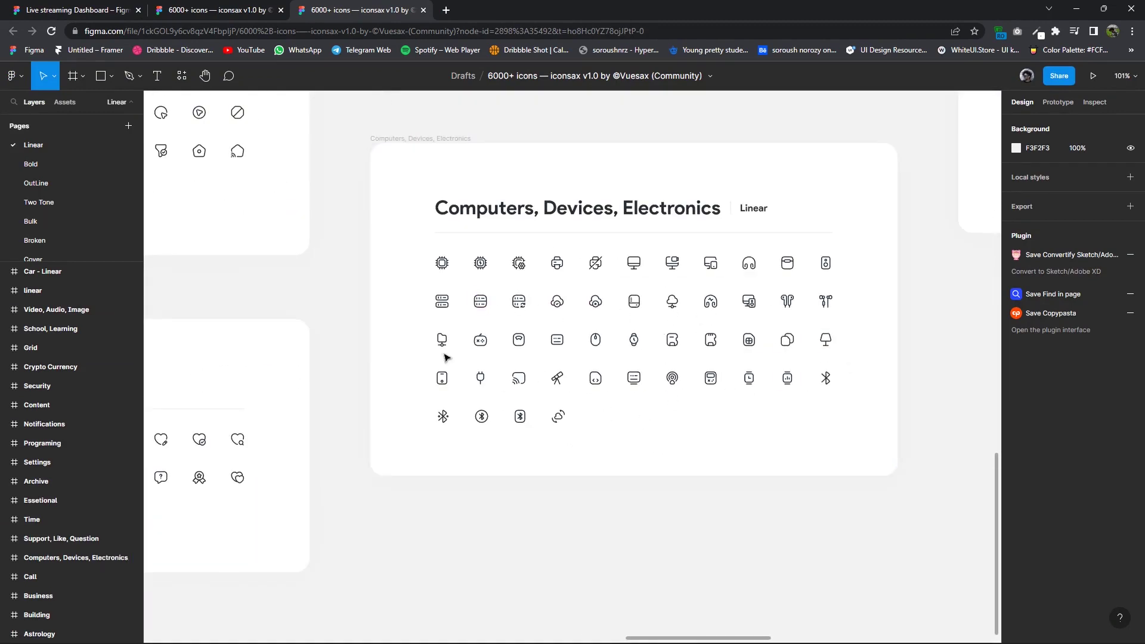
left_click(119, 165)
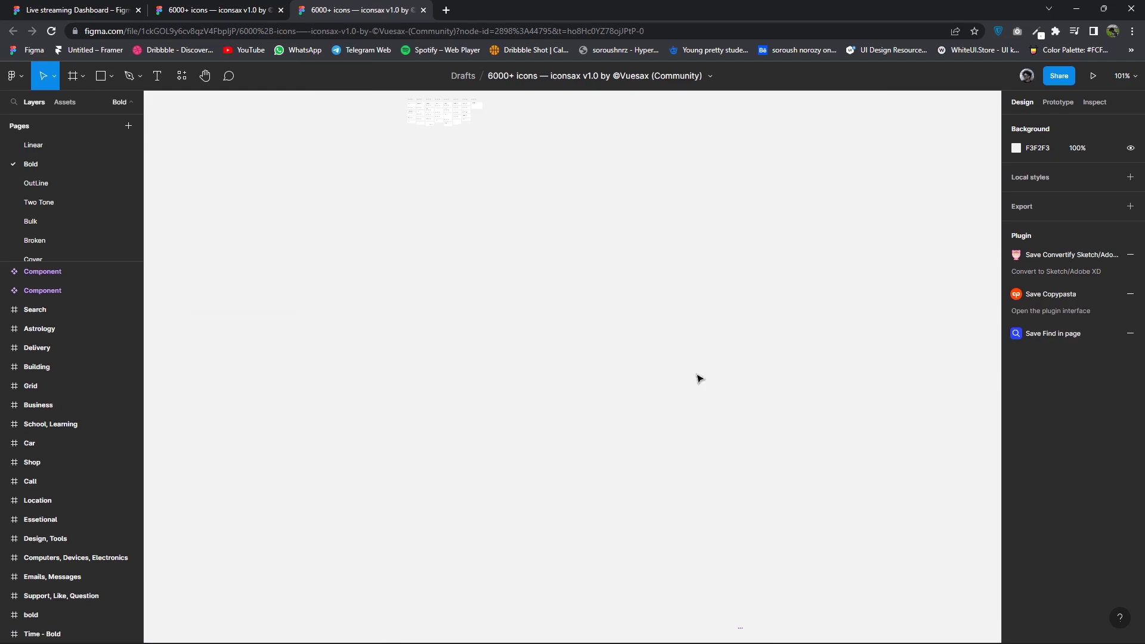
scroll(548, 291, "up", 2, "ctrl")
scroll(539, 299, "up", 2, "ctrl")
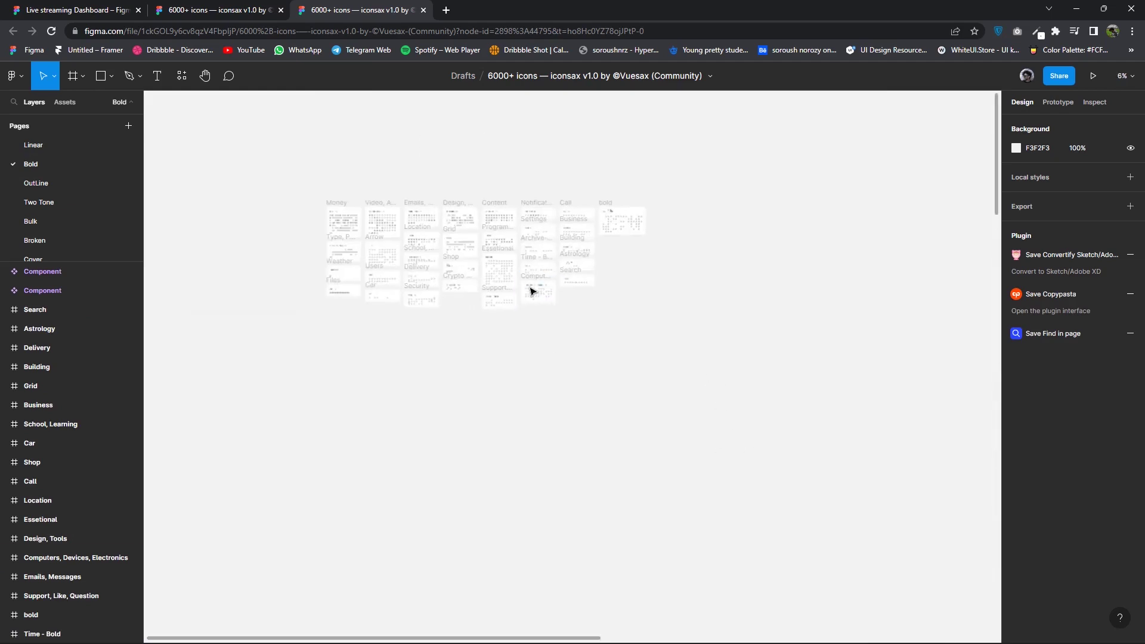
scroll(540, 296, "up", 3, "ctrl")
scroll(550, 279, "up", 2, "ctrl")
scroll(548, 279, "up", 2, "ctrl")
scroll(537, 324, "up", 2, "ctrl")
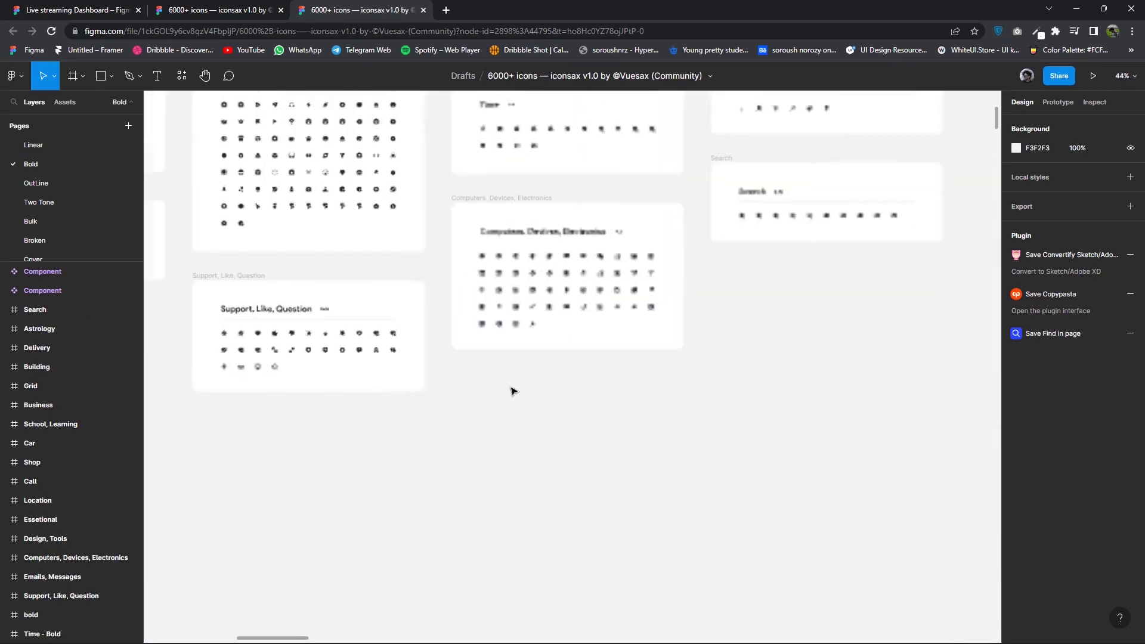
scroll(524, 375, "up", 3, "ctrl")
scroll(508, 365, "down", 1, "ctrl")
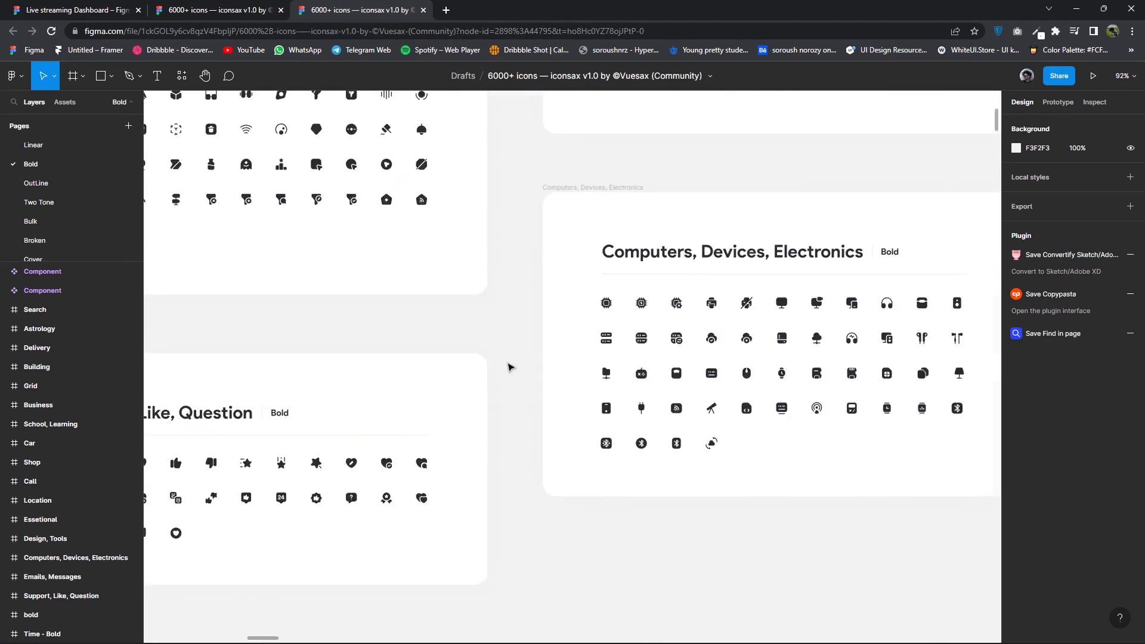
scroll(524, 373, "up", 3, "ctrl")
left_click(532, 377)
right_click(537, 377)
left_click(564, 275)
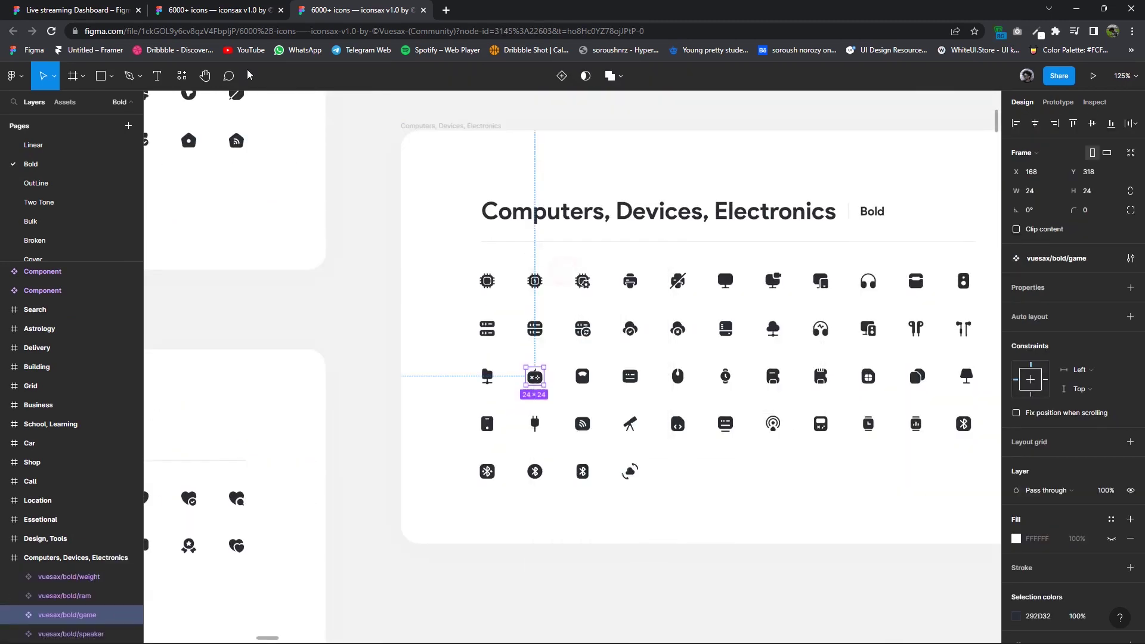
Paste the game icon into the Live streaming Dashboard file and enlarge it.
left_click(90, 7)
right_click(567, 346)
left_click(596, 313)
mouse_move(579, 333)
left_mouse_down()
mouse_move(594, 318)
mouse_move(622, 329)
left_mouse_up()
scroll(324, 243, "down", 1)
Add a 'Game Club' label in Uni Neue Bold 23 with auto width.
left_click(157, 76)
type("Gamy")
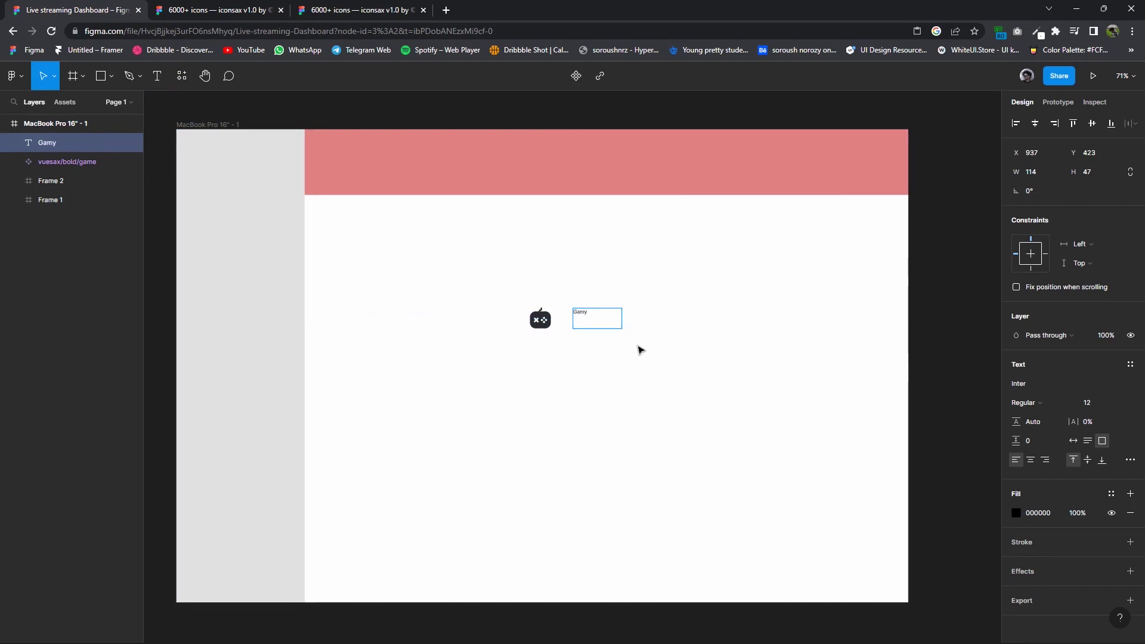
key("BackSpace")
type("e Club")
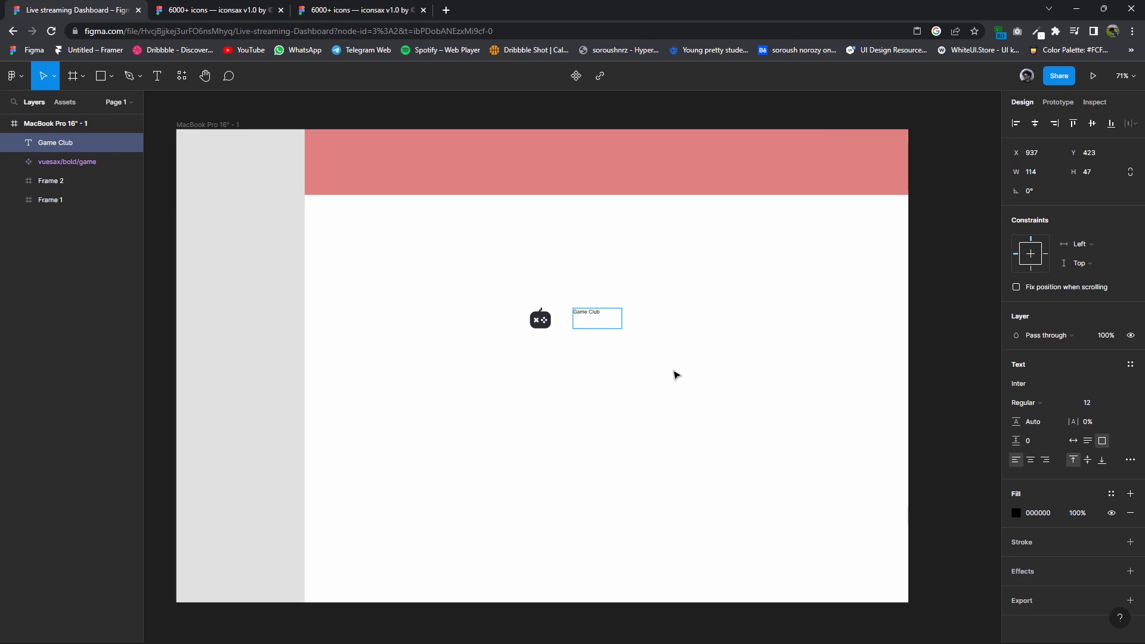
key("Escape")
left_click(1019, 383)
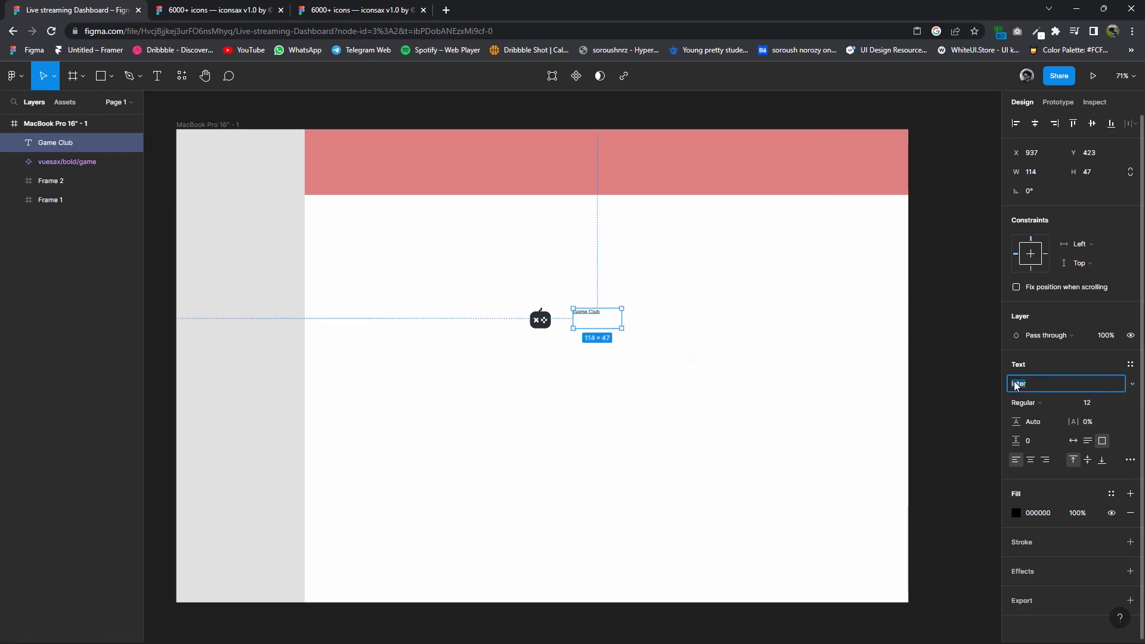
type("Hoi Neue")
type("Un")
key("Return")
scroll(617, 343, "up", 5)
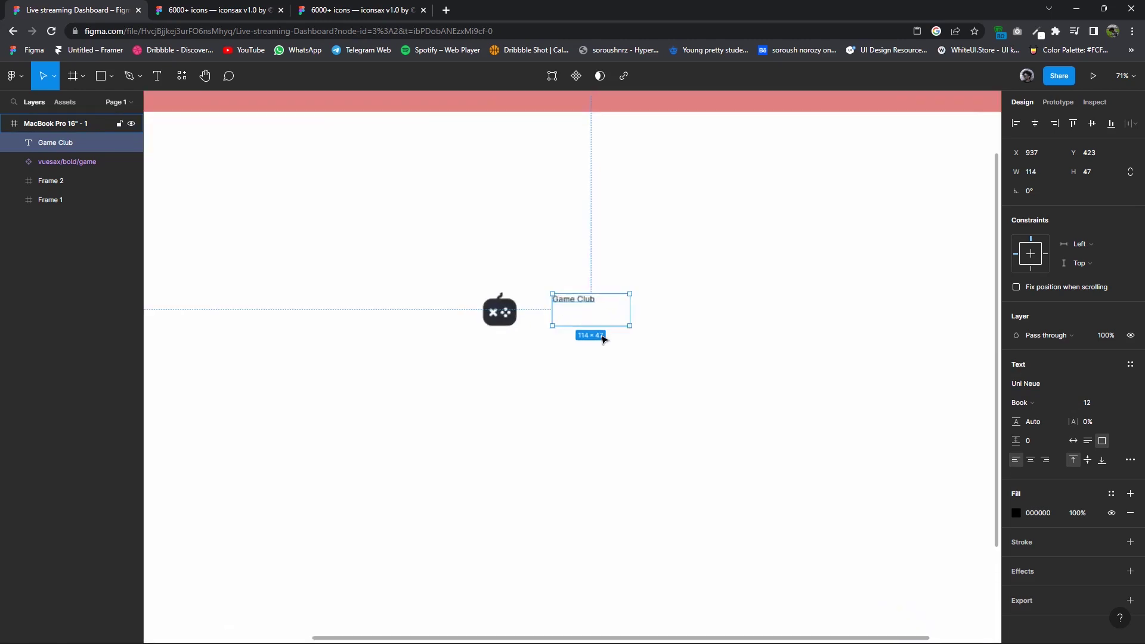
left_click(1073, 440)
left_click(1039, 408)
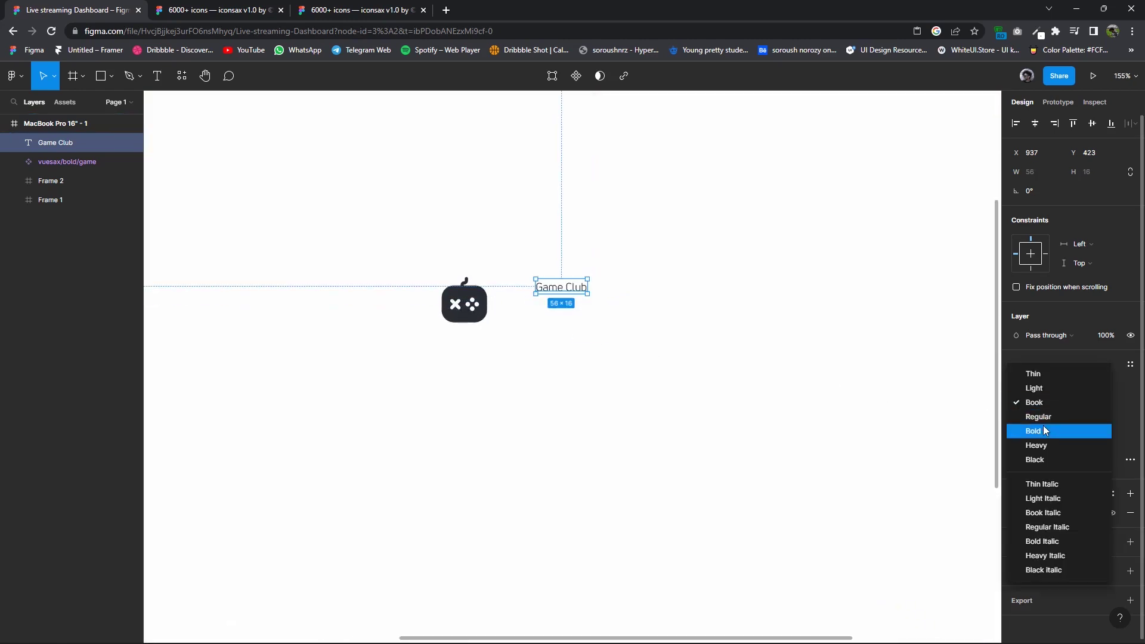
left_click(1096, 430)
type("23")
key("Return")
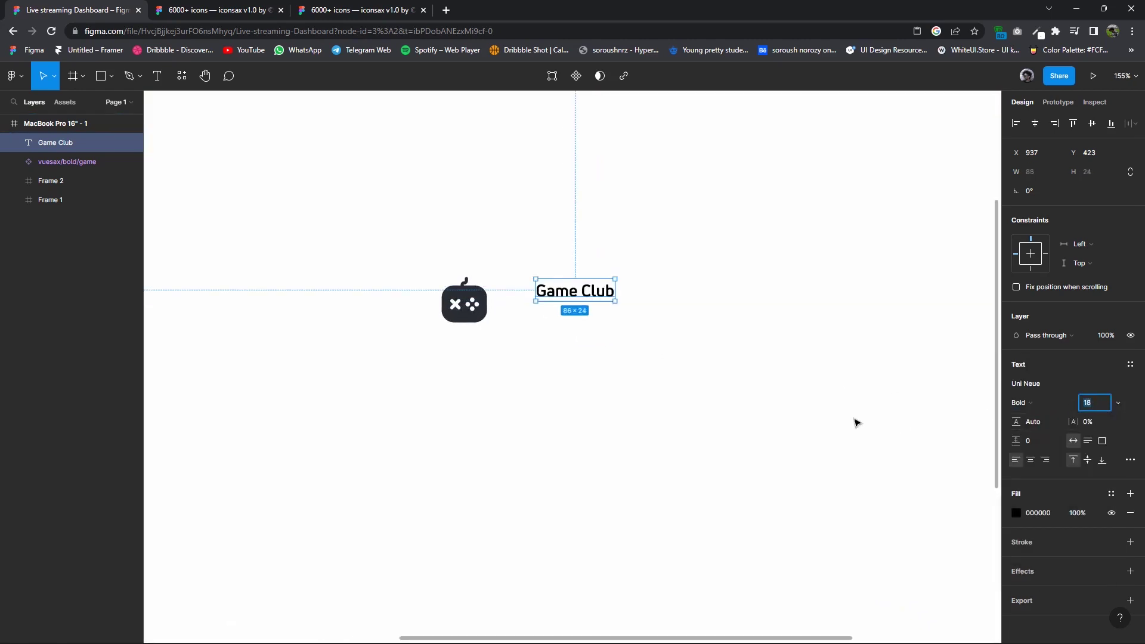
Align the game icon to the guide and place the Game Club label beside it.
scroll(634, 318, "down", 3, "ctrl")
scroll(582, 364, "down", 3, "ctrl")
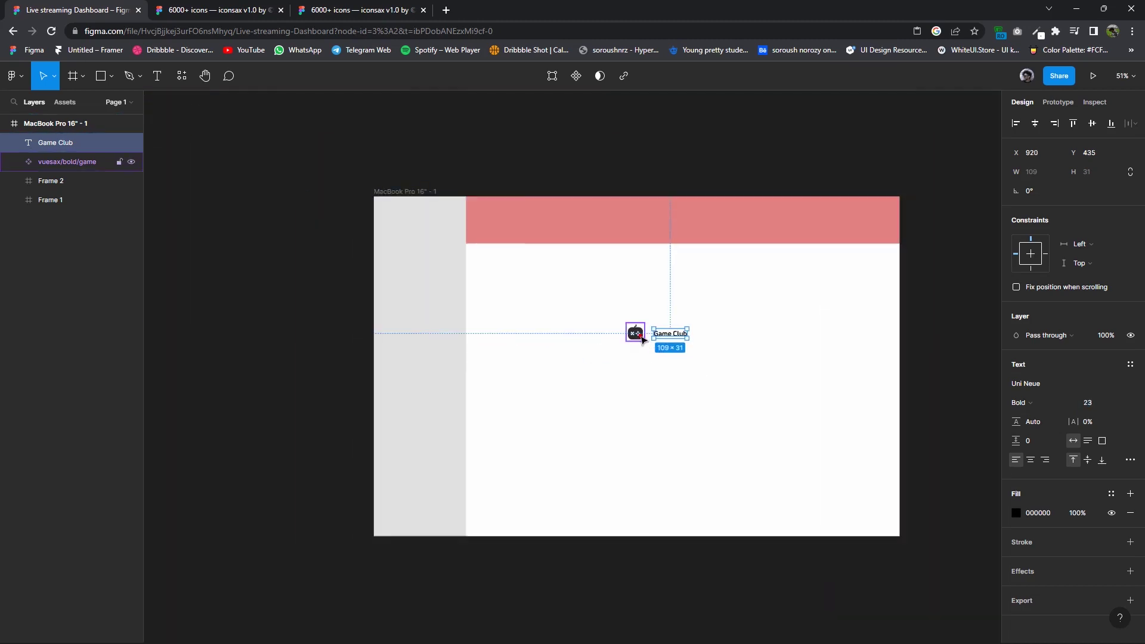
left_click_drag(633, 331, 550, 330)
left_click_drag(679, 341, 594, 335)
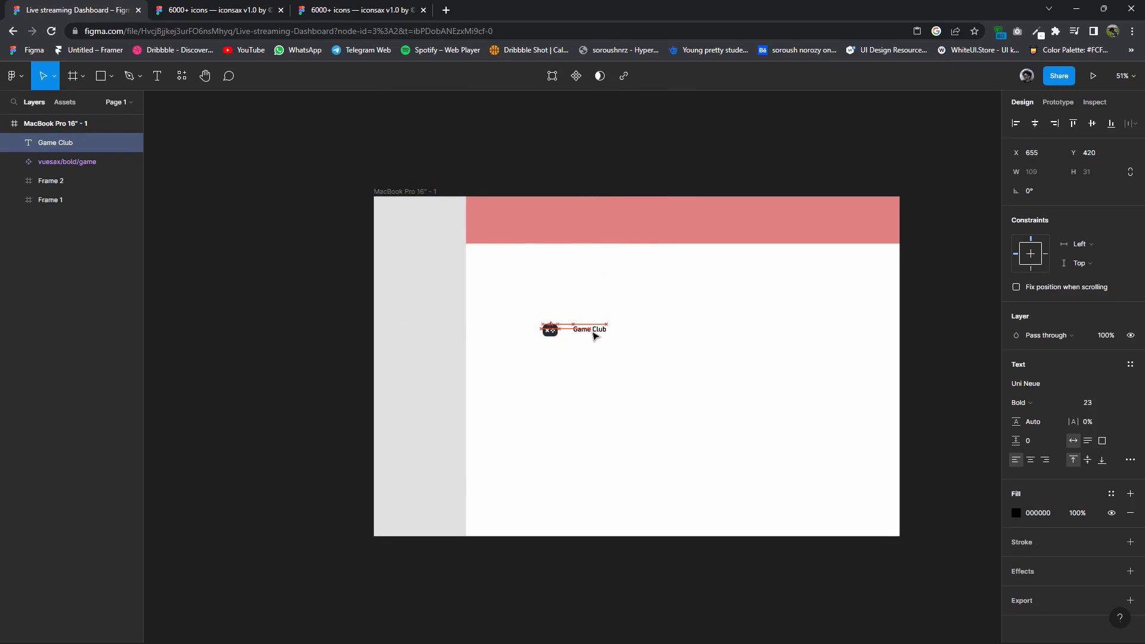
scroll(569, 352, "up", 3, "ctrl")
Tint the game icon a bright purple.
left_click(542, 321)
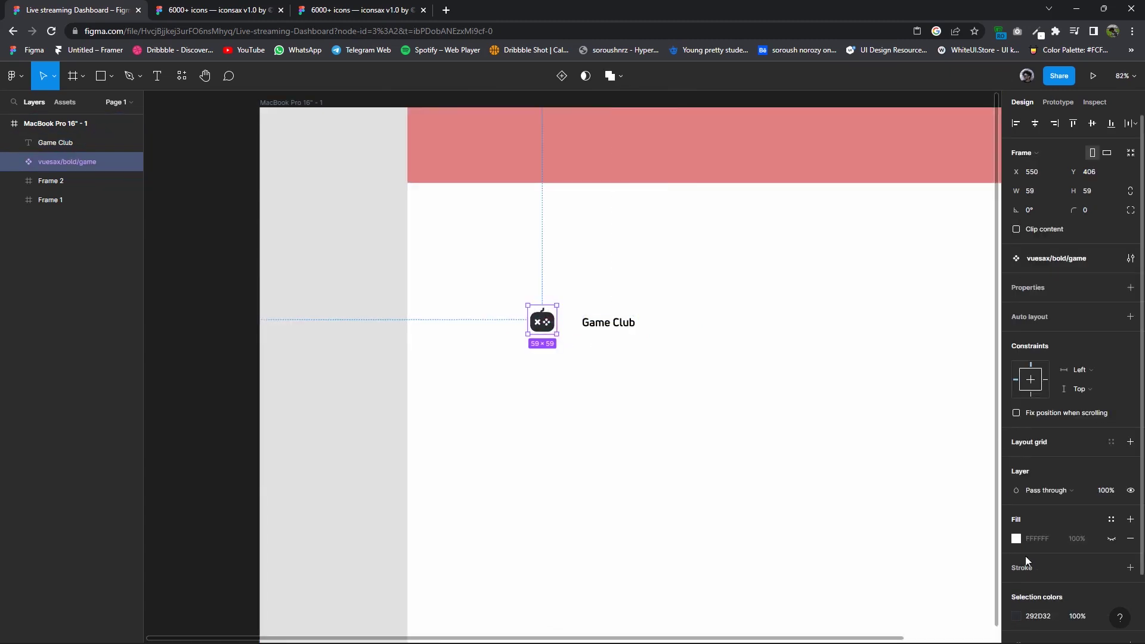
left_click(1016, 616)
left_click_drag(935, 501, 967, 501)
left_click(928, 425)
left_click_drag(938, 405, 952, 374)
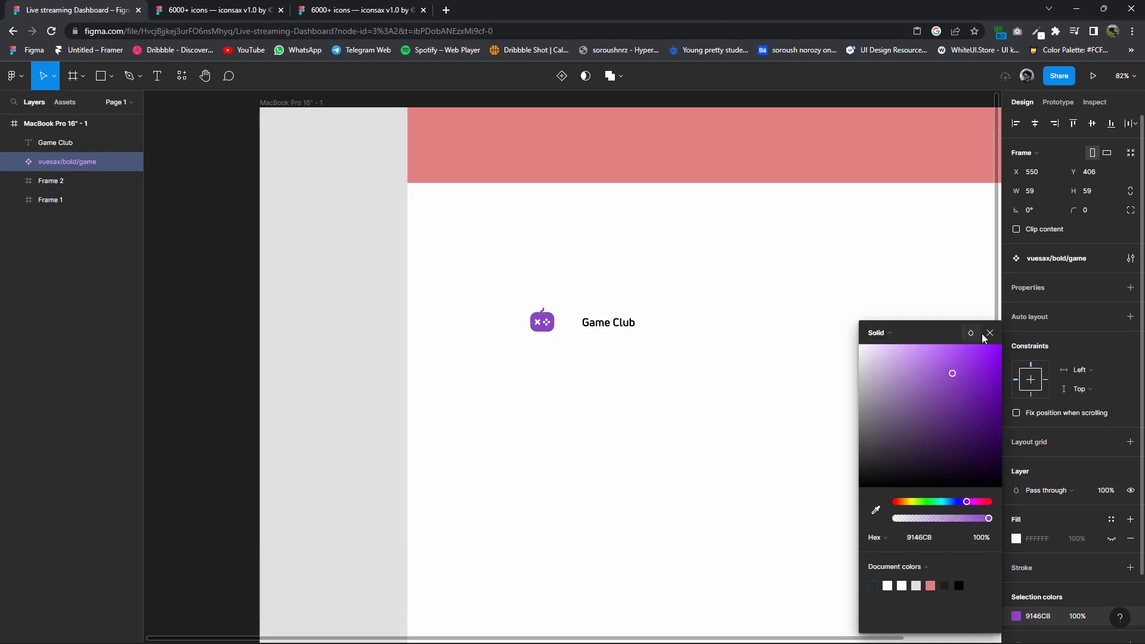
Turn the icon's fill into a linear purple gradient ending in an opaque blue-violet stop.
left_click(877, 332)
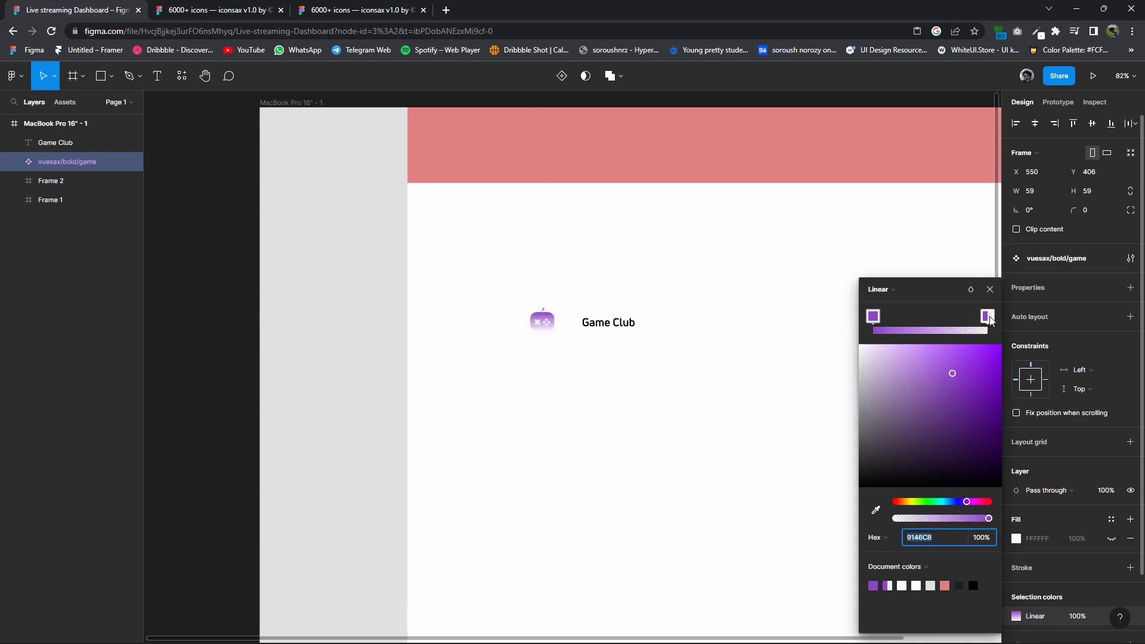
left_click(987, 316)
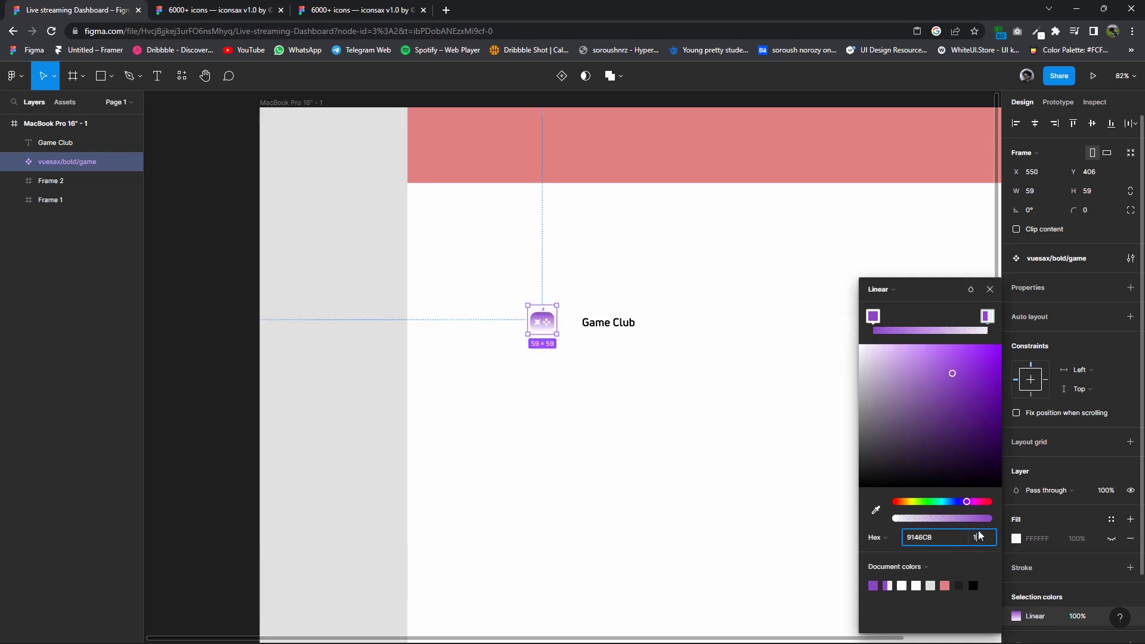
type("00")
key("Return")
left_click_drag(967, 501, 963, 502)
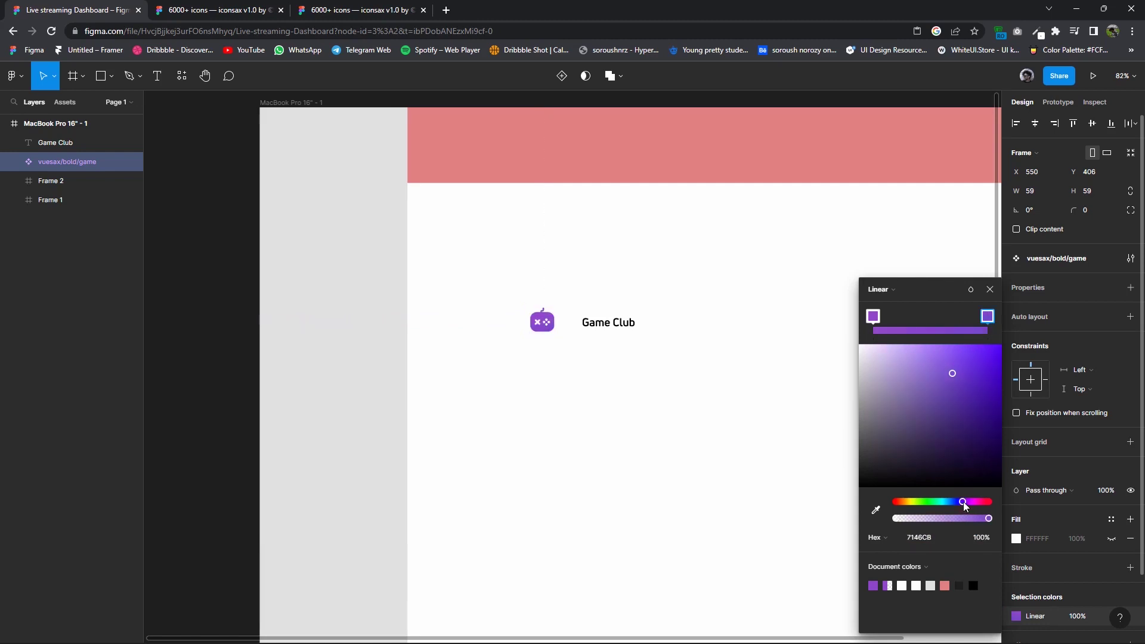
left_click_drag(952, 373, 944, 364)
left_click_drag(963, 502, 961, 503)
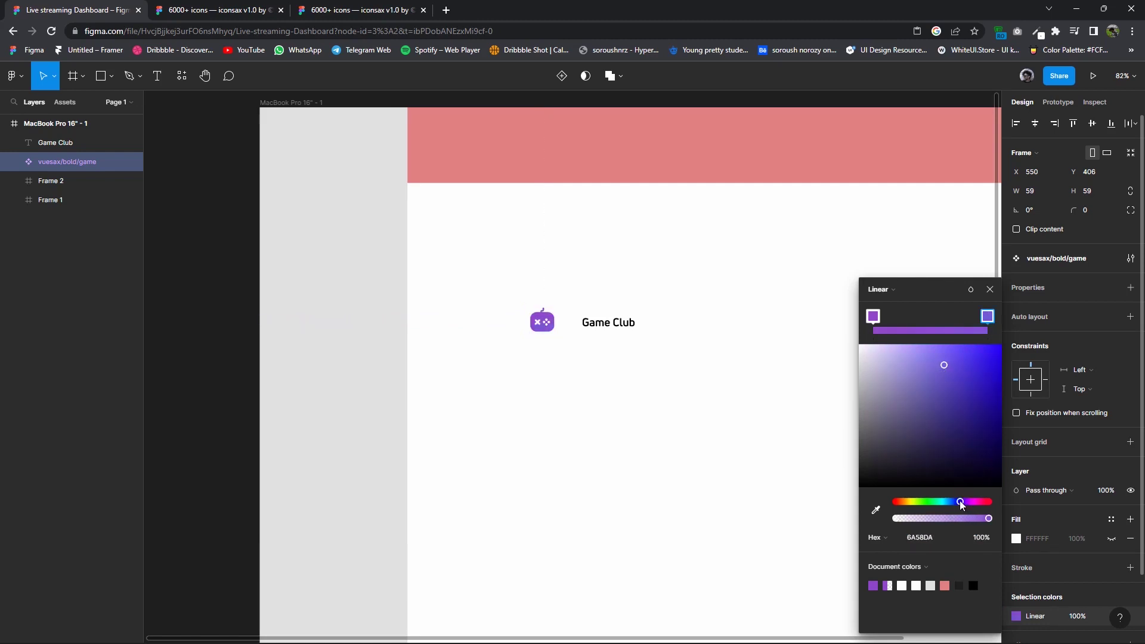
left_click_drag(952, 382, 952, 373)
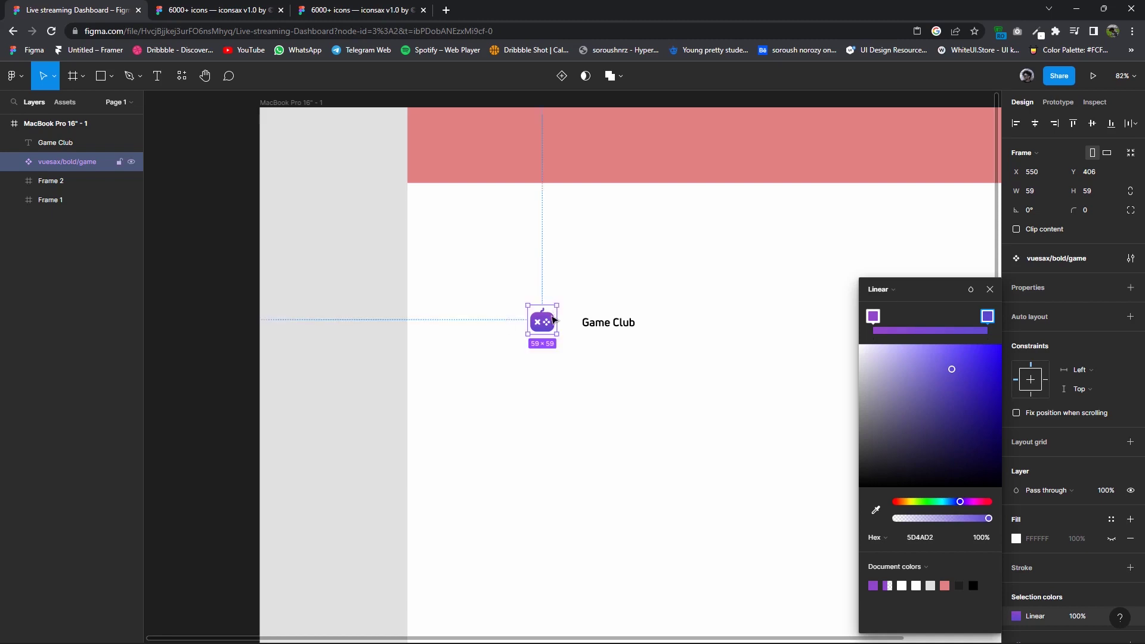
scroll(540, 304, "up", 5)
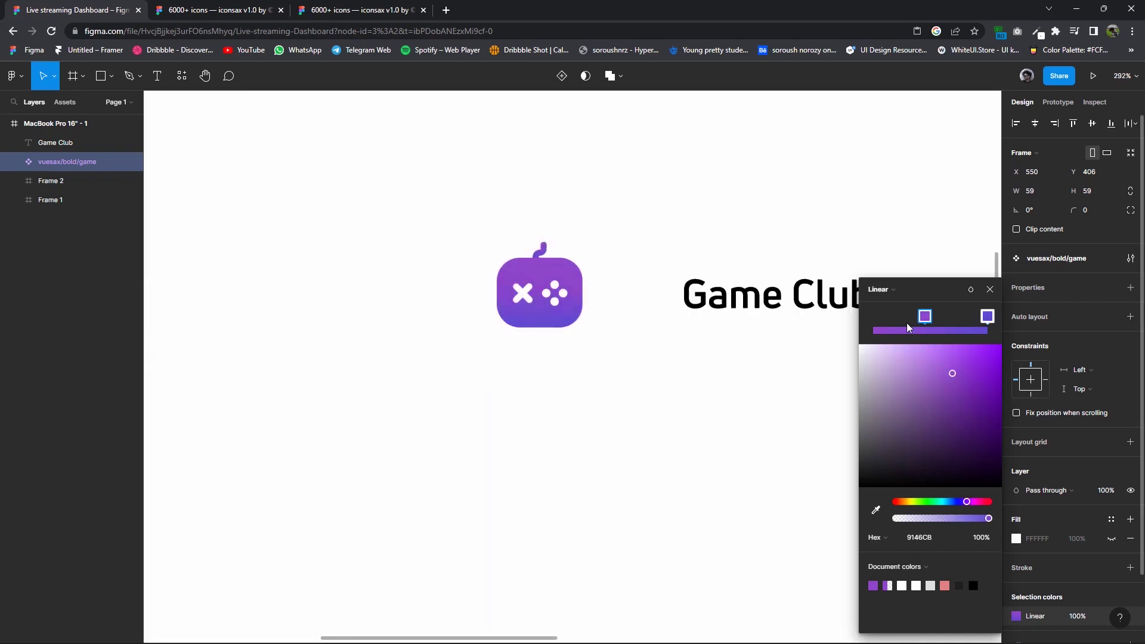
double_click(544, 271)
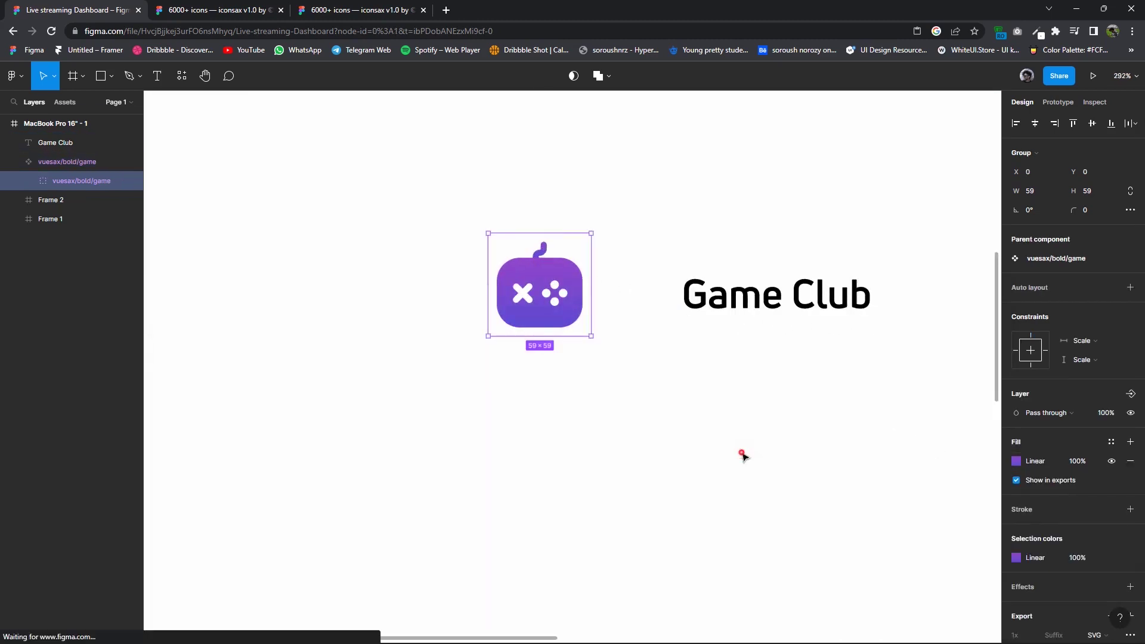
left_click(739, 455)
scroll(739, 455, "down", 3)
scroll(695, 455, "down", 3)
scroll(676, 434, "down", 2)
Move the game icon and Game Club label into the sidebar and remove its grey fill.
left_click_drag(676, 417, 504, 302)
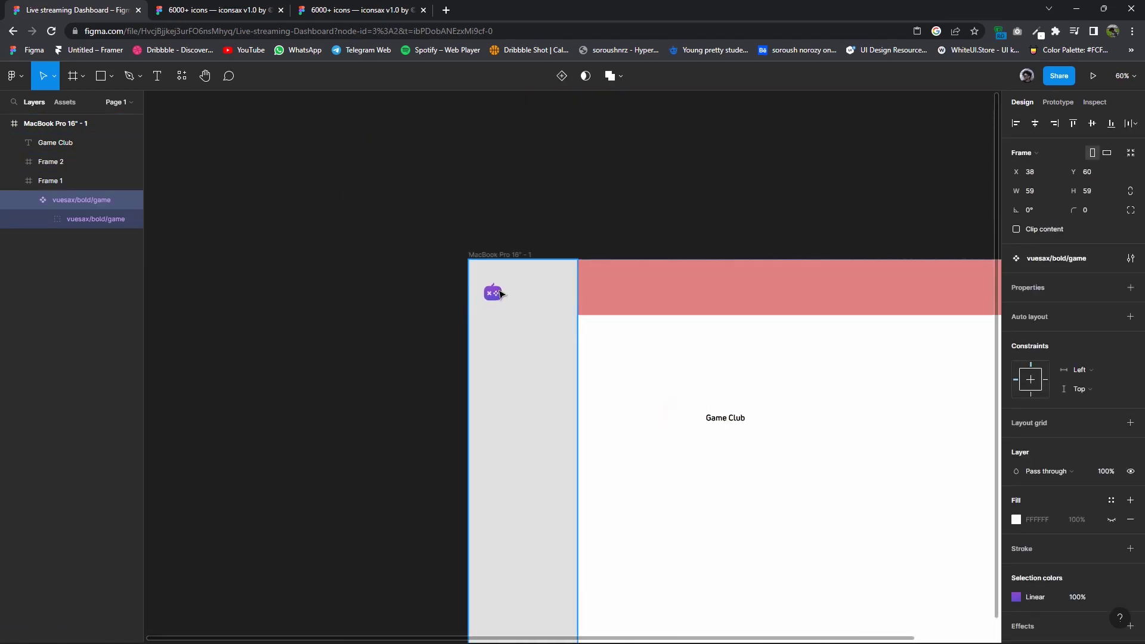
left_click_drag(743, 419, 559, 298)
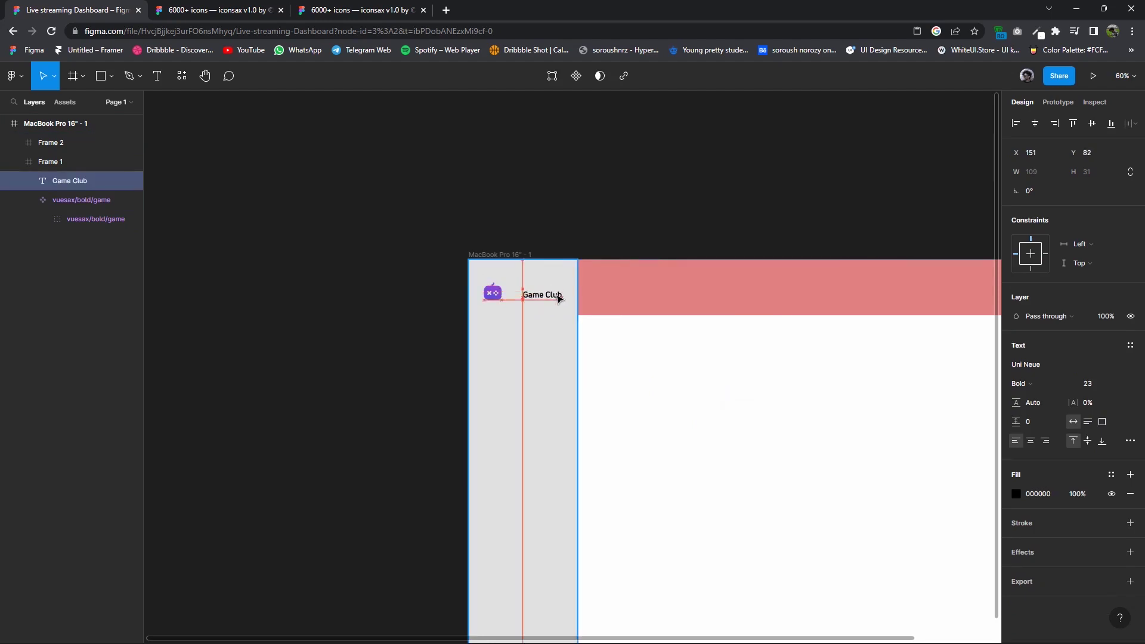
key("Escape")
left_click(1131, 500)
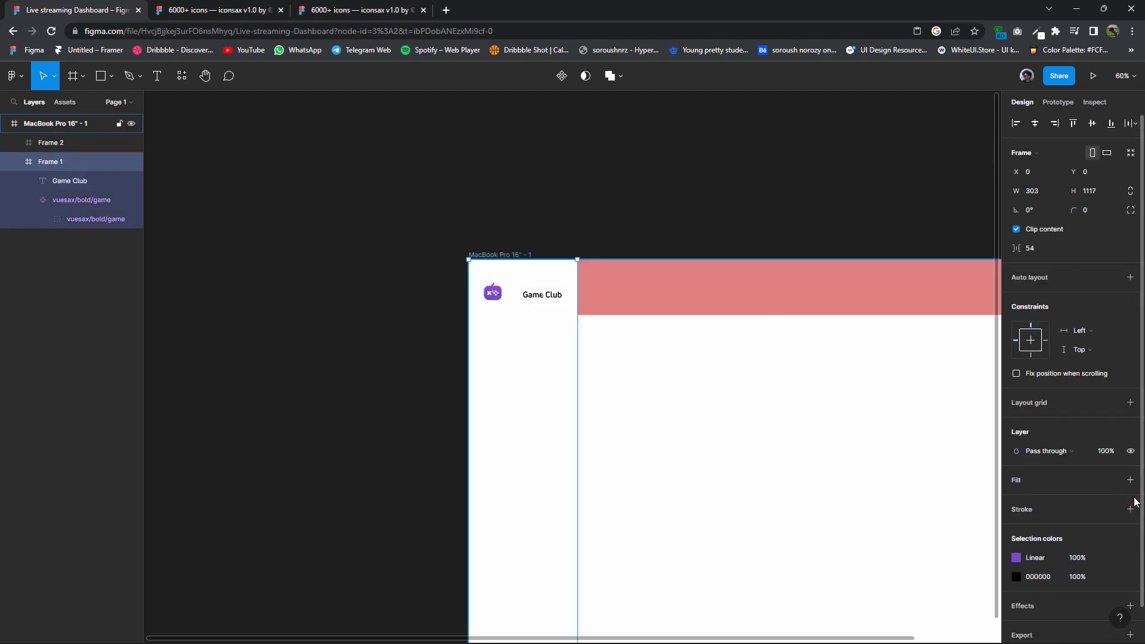
left_click(611, 430)
Set the Game Club label to size 22 and align it closer to the icon.
scroll(608, 441, "up", 3)
left_click(518, 237)
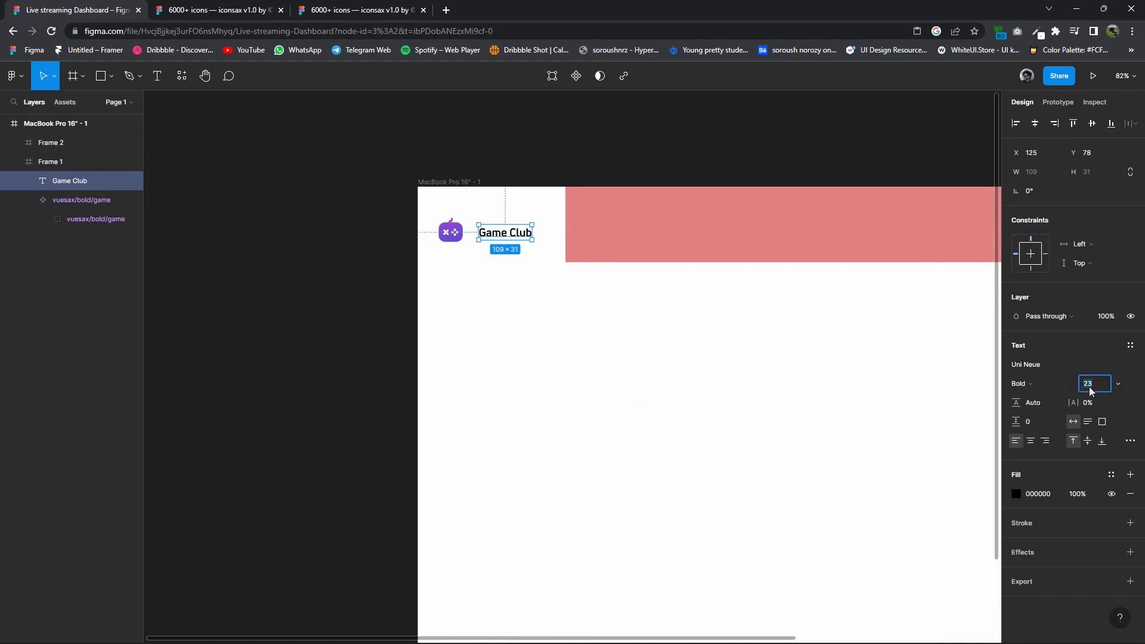
key("Up")
key("Up")
key("Down")
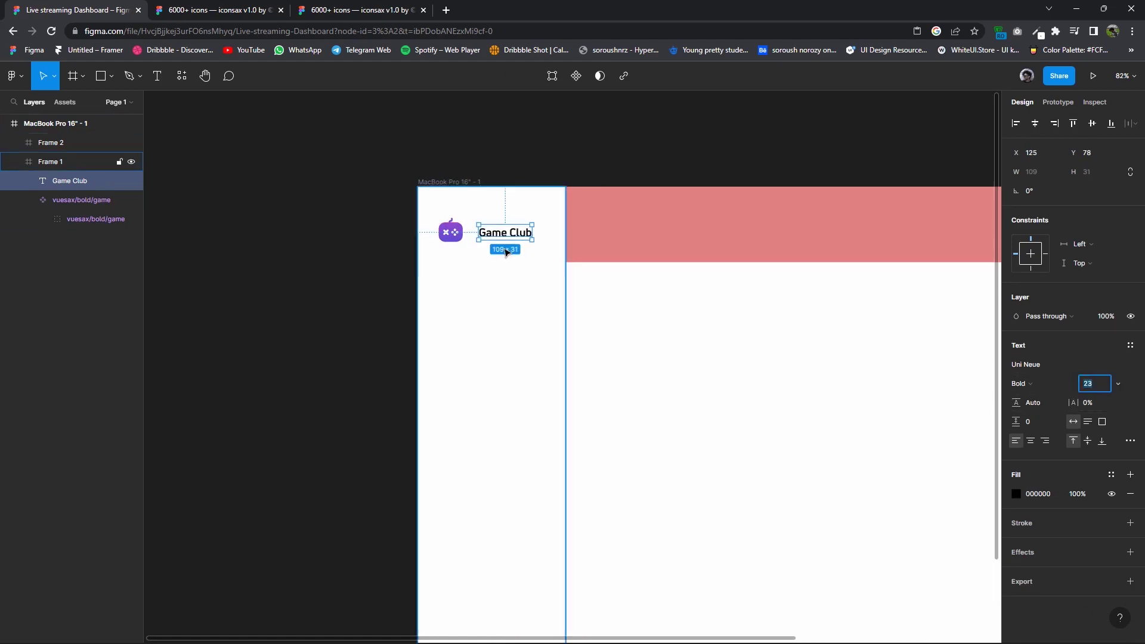
type("22")
left_click_drag(509, 238, 453, 231)
left_click(456, 235)
left_click(491, 239)
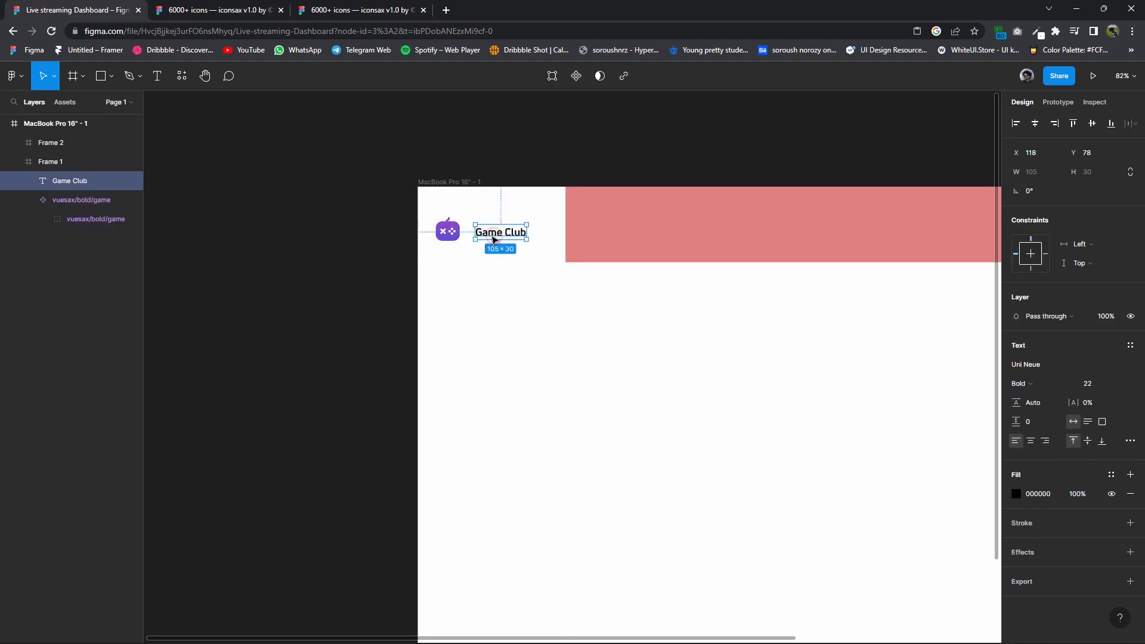
left_click(245, 7)
Copy the linear text-align icon from the iconsax file.
left_click(303, 6)
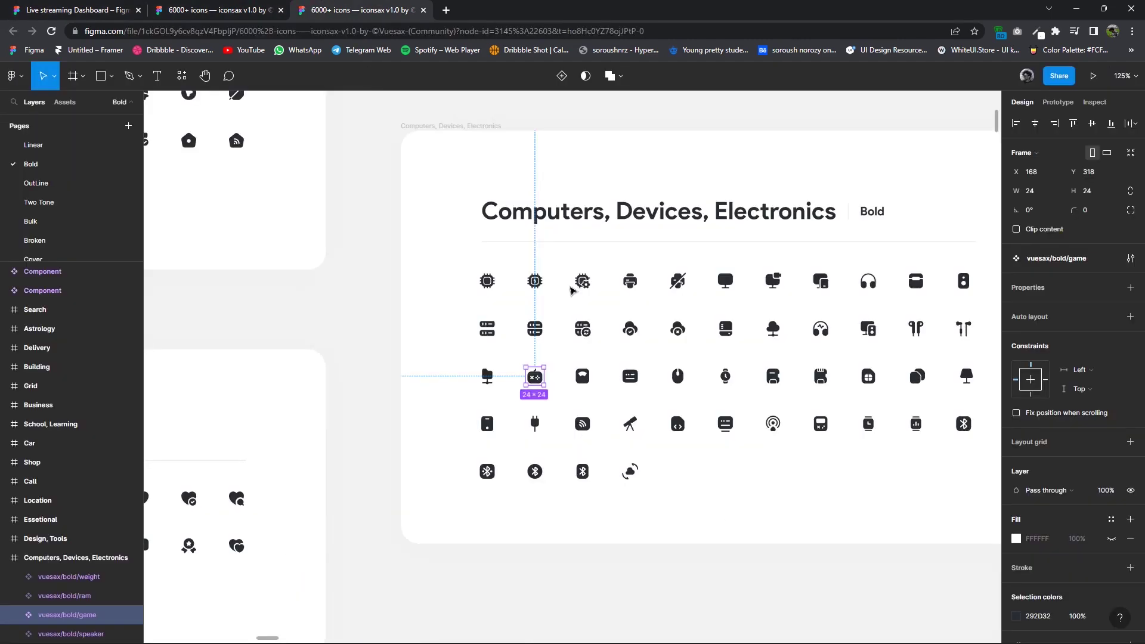
scroll(596, 286, "down", 5)
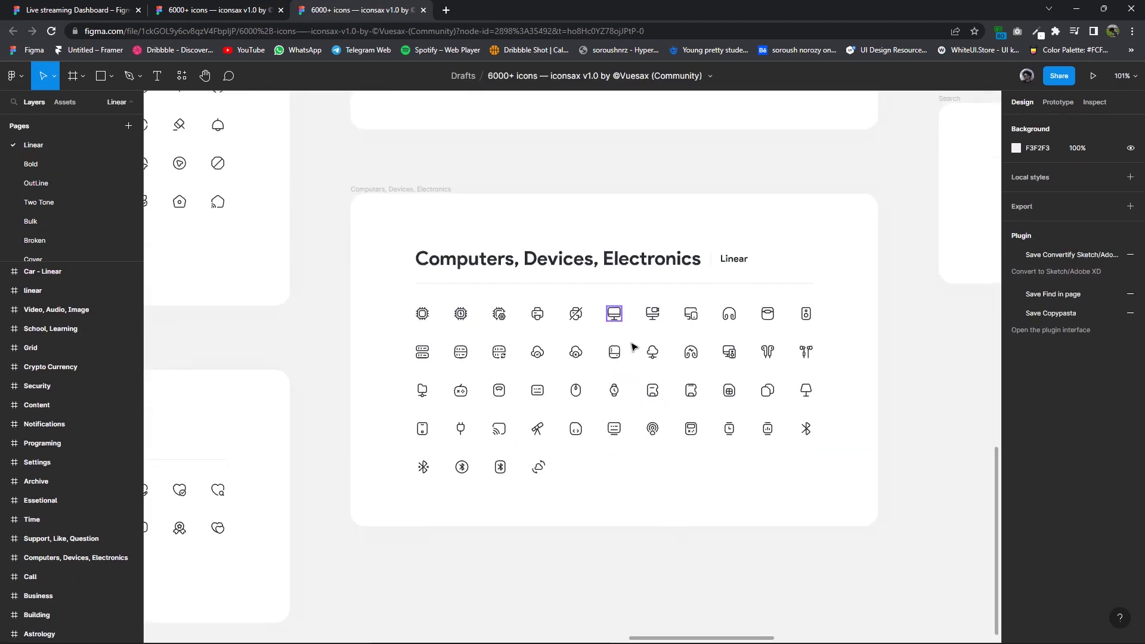
scroll(517, 415, "down", 5)
scroll(517, 415, "up", 2)
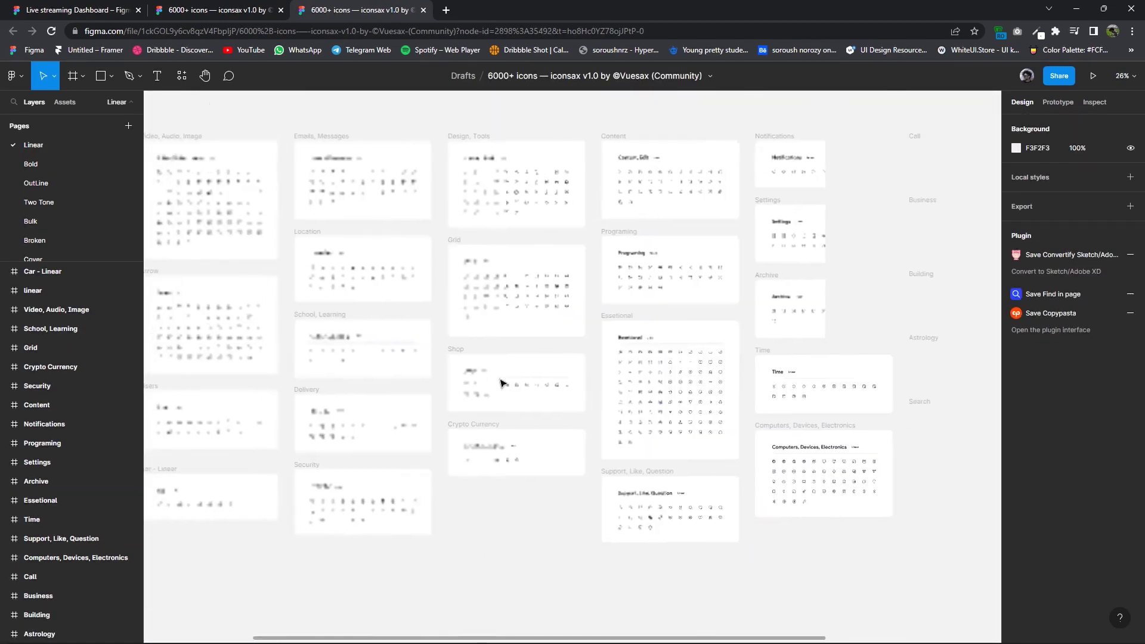
scroll(503, 383, "up", 2)
scroll(600, 399, "up", 2)
scroll(513, 373, "up", 2)
scroll(609, 387, "up", 2)
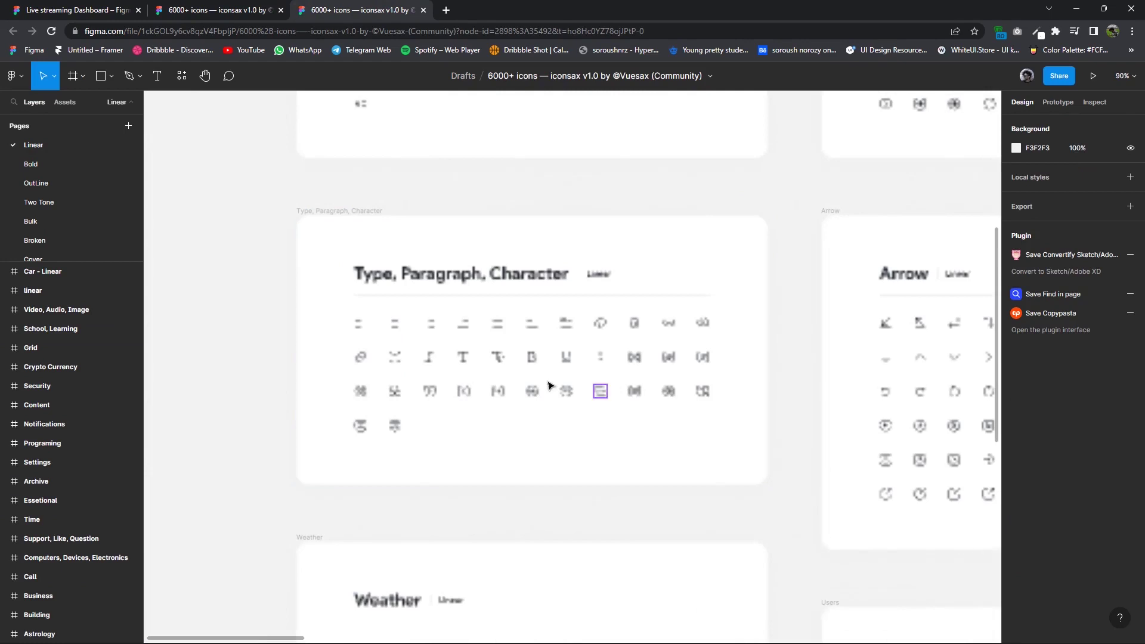
right_click(498, 322)
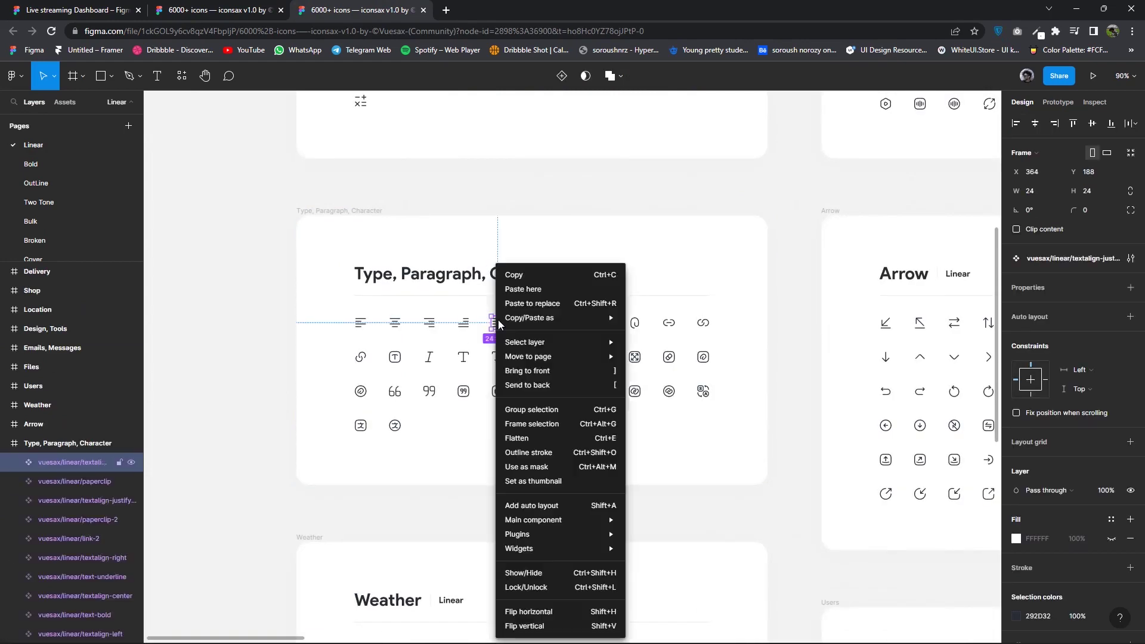
left_click(512, 274)
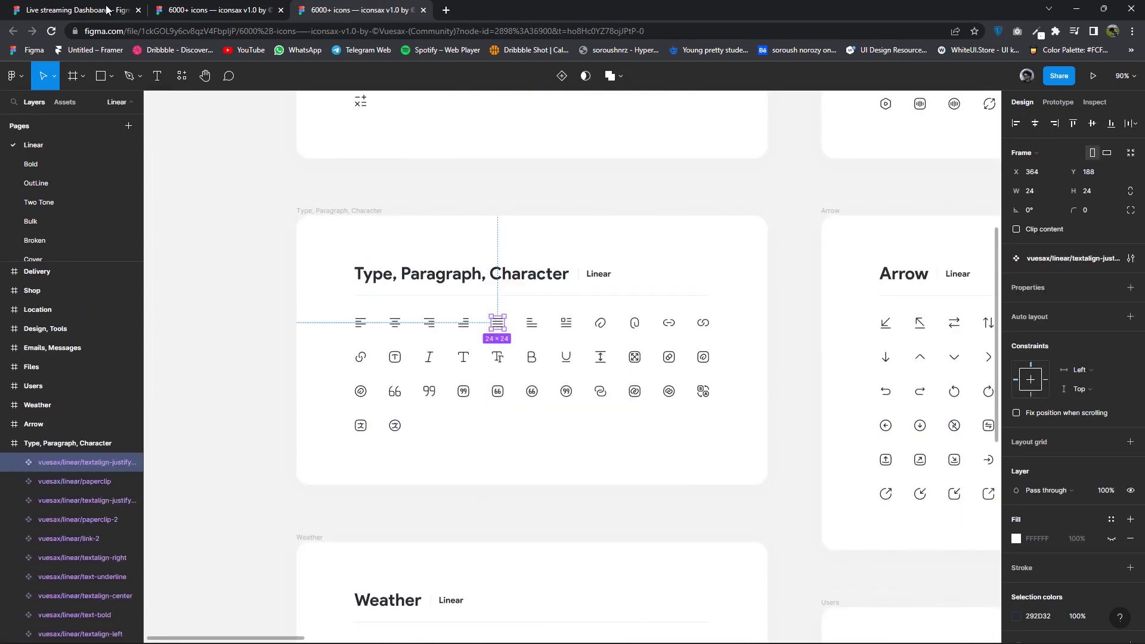
Paste the text-align icon beside Game Club in the Dashboard, then delete it again.
key("ctrl+1")
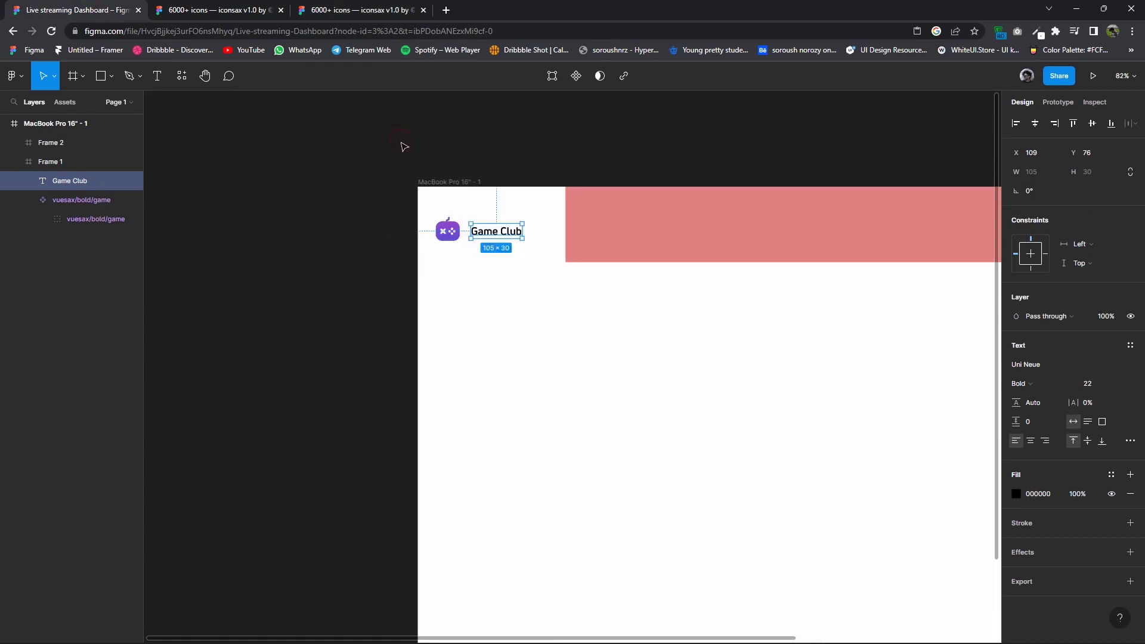
key("ctrl+v")
left_click_drag(532, 237, 548, 237)
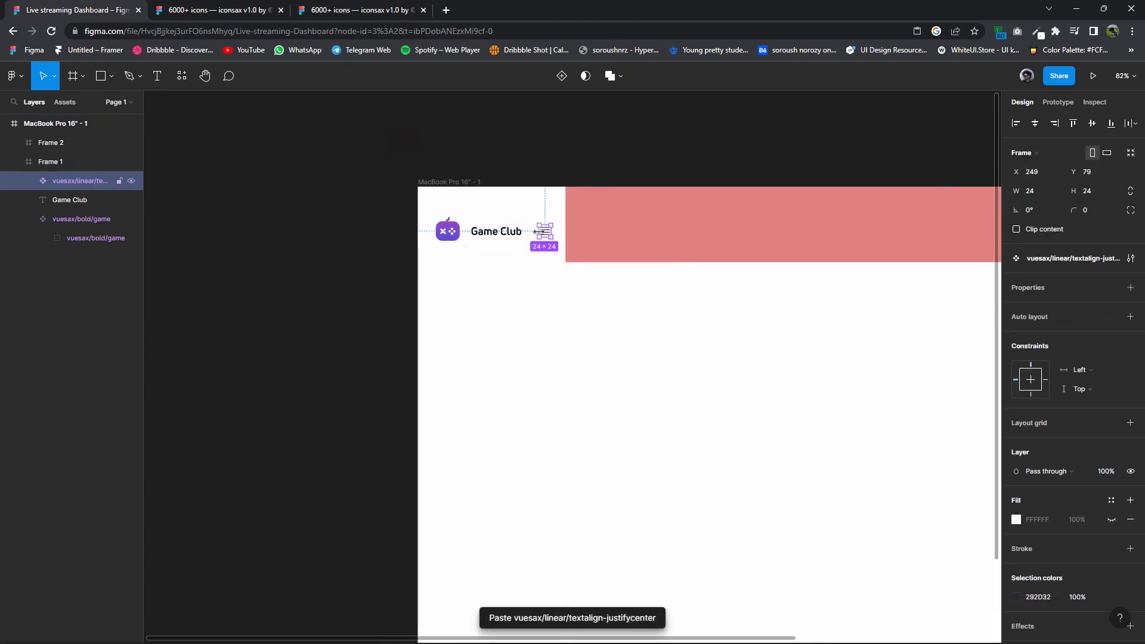
scroll(545, 234, "up", 1)
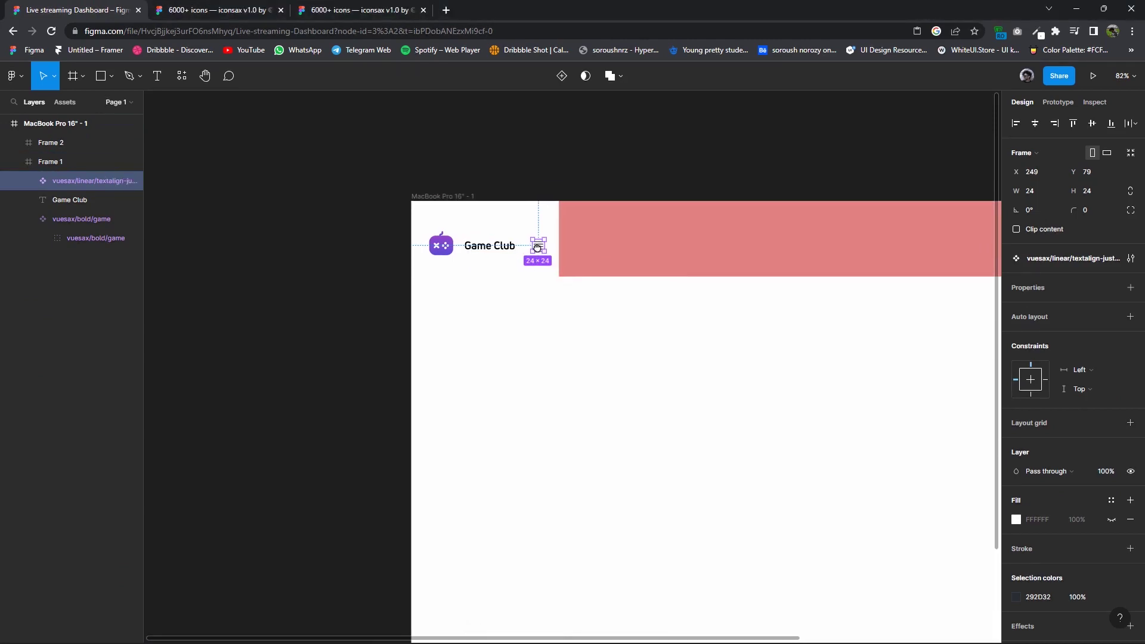
key("Delete")
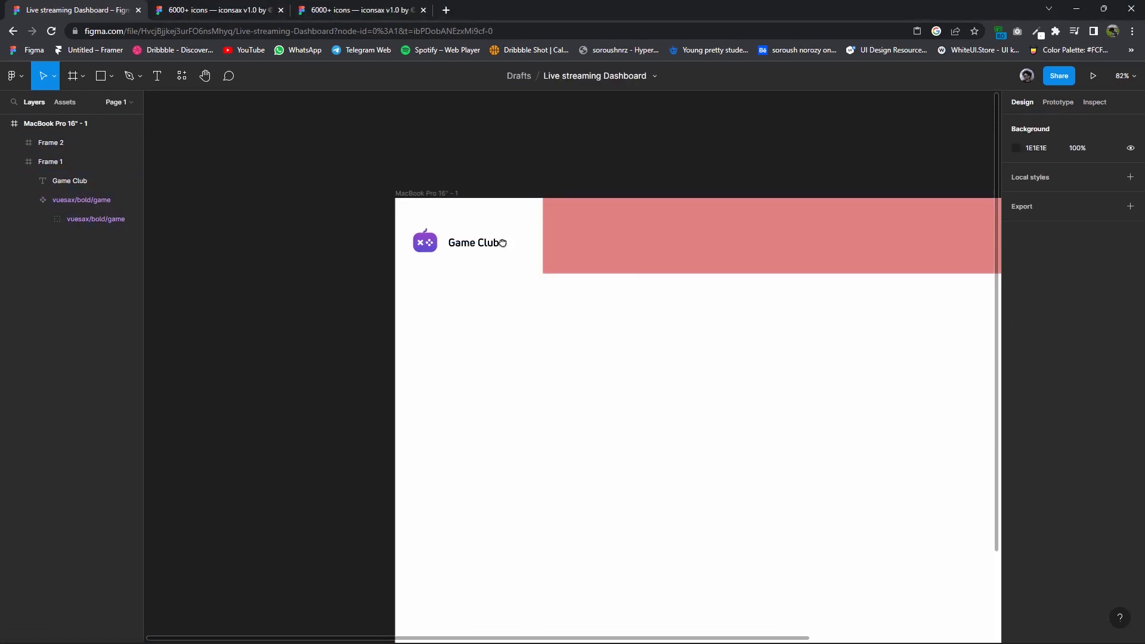
scroll(468, 230, "up", 3)
Draw two short stacked lines to the right of Game Club and select both.
scroll(467, 230, "up", 2)
left_click(130, 75)
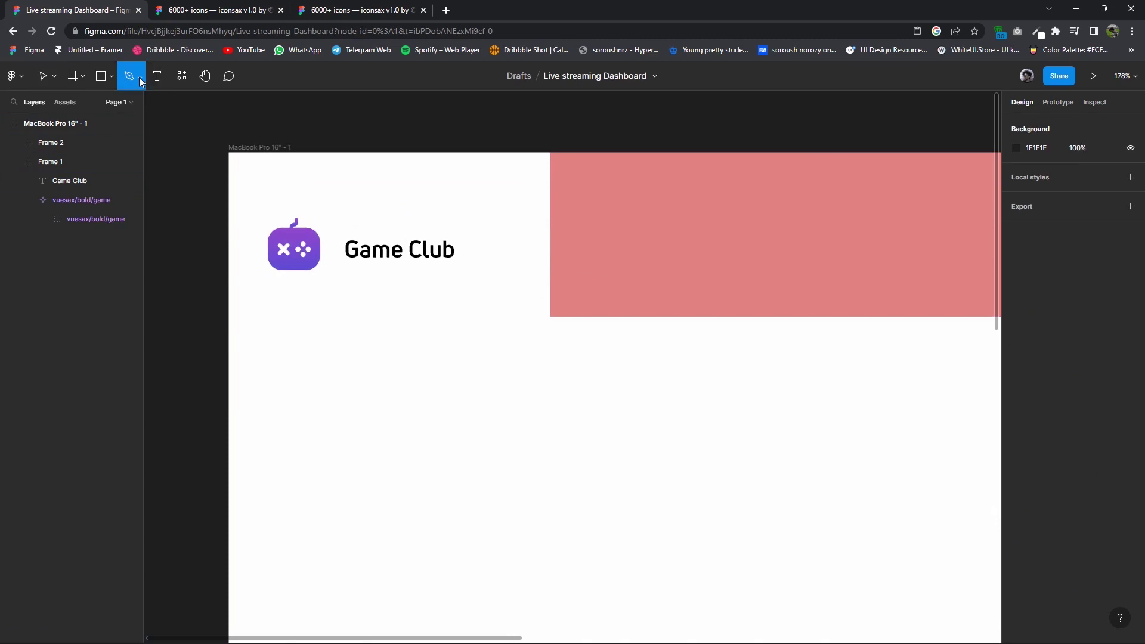
left_click(139, 77)
left_click(73, 118)
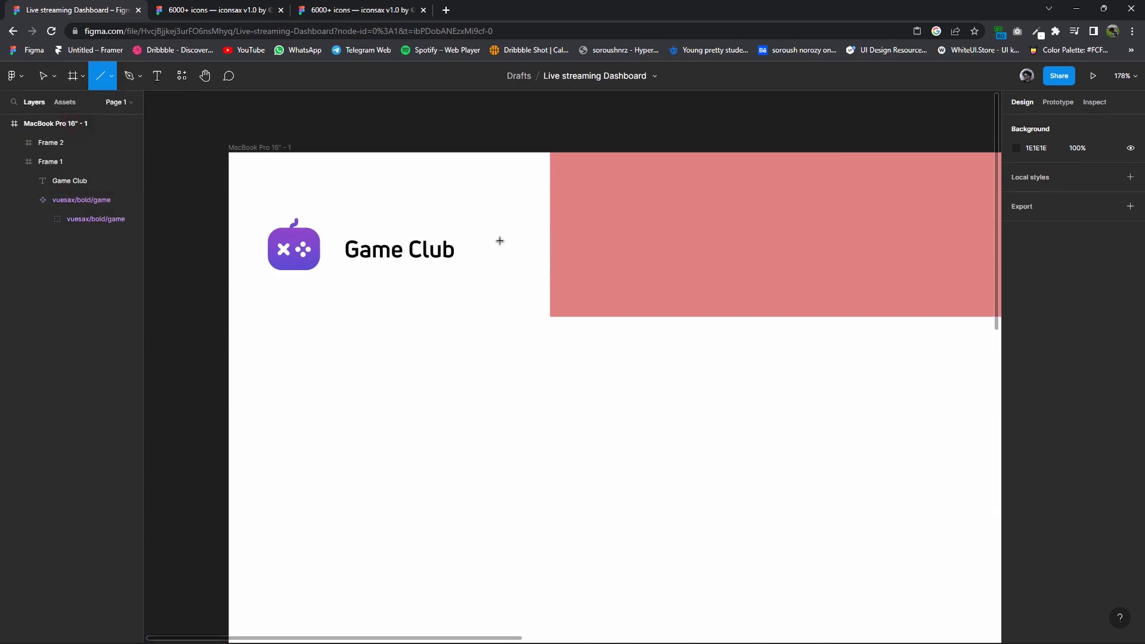
mouse_move(509, 241)
left_mouse_down()
mouse_move(457, 241)
mouse_move(666, 390)
mouse_move(628, 344)
mouse_move(624, 360)
mouse_move(636, 362)
mouse_move(620, 357)
left_mouse_up()
left_click(693, 360)
left_click(661, 329)
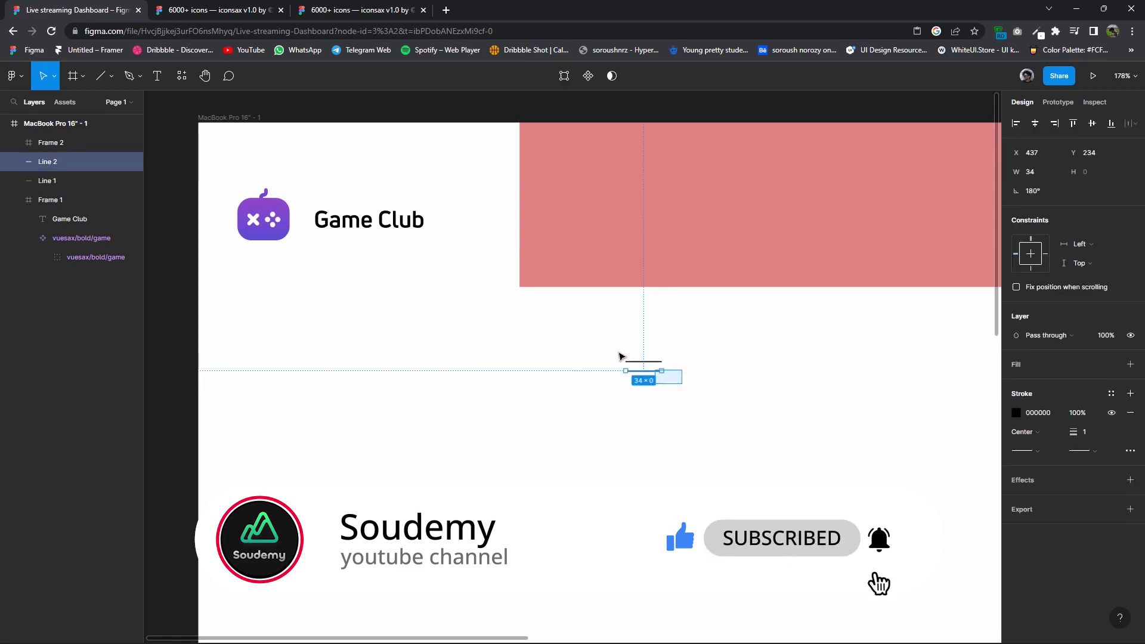
left_click(632, 361, "shift")
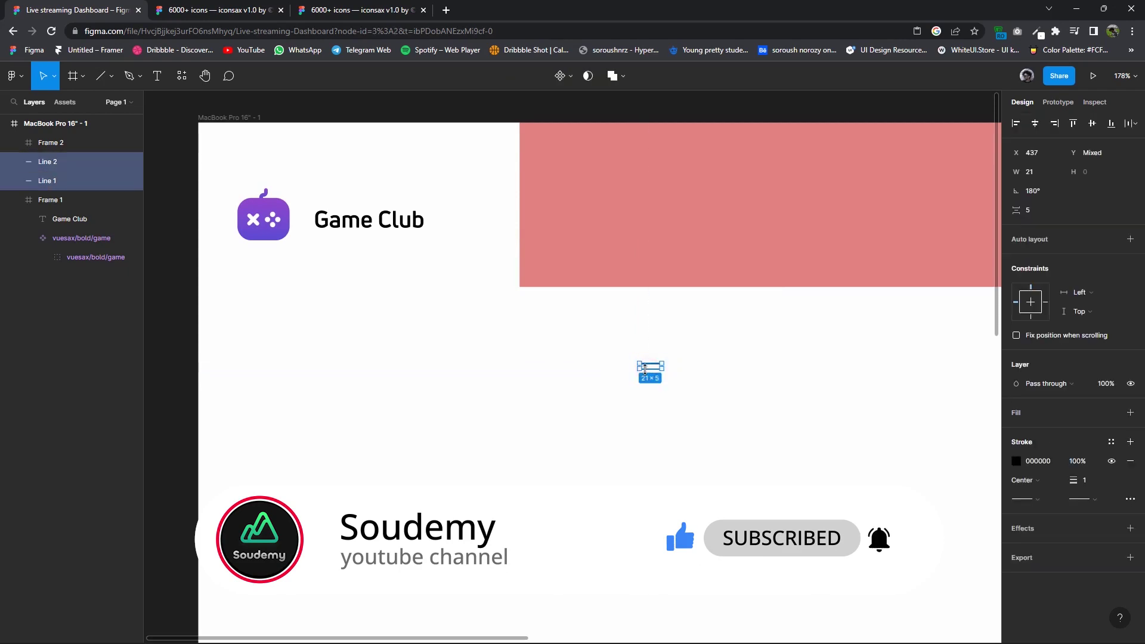
Wrap the two lines in an auto-layout frame and move it beside Game Club.
right_click(654, 370)
left_click(668, 436)
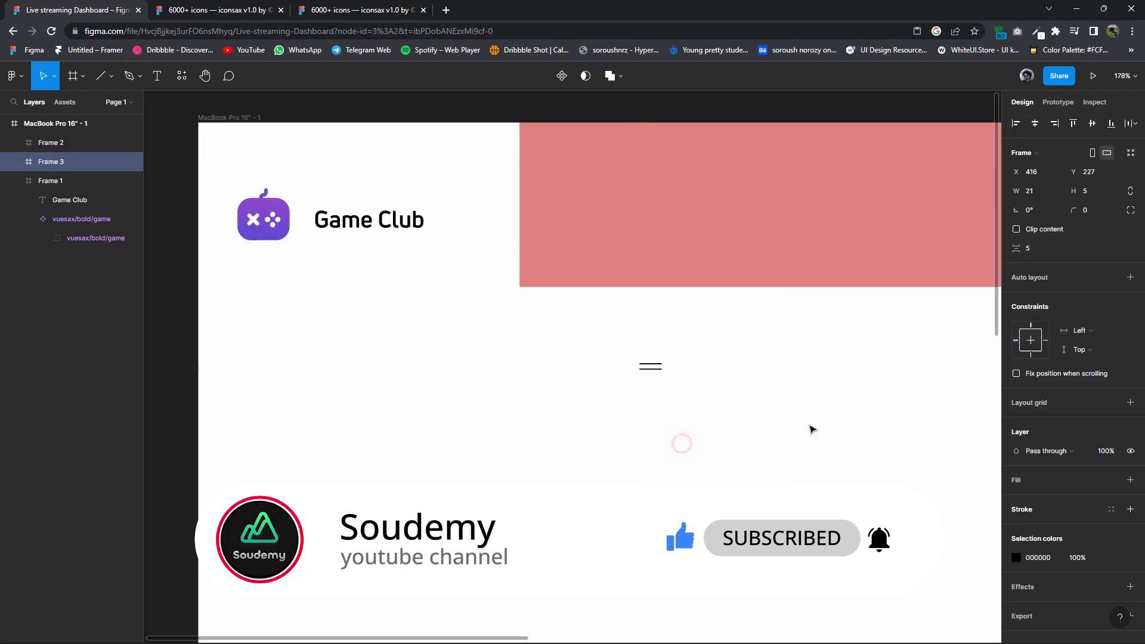
key("shift+a")
left_click_drag(650, 365, 485, 225)
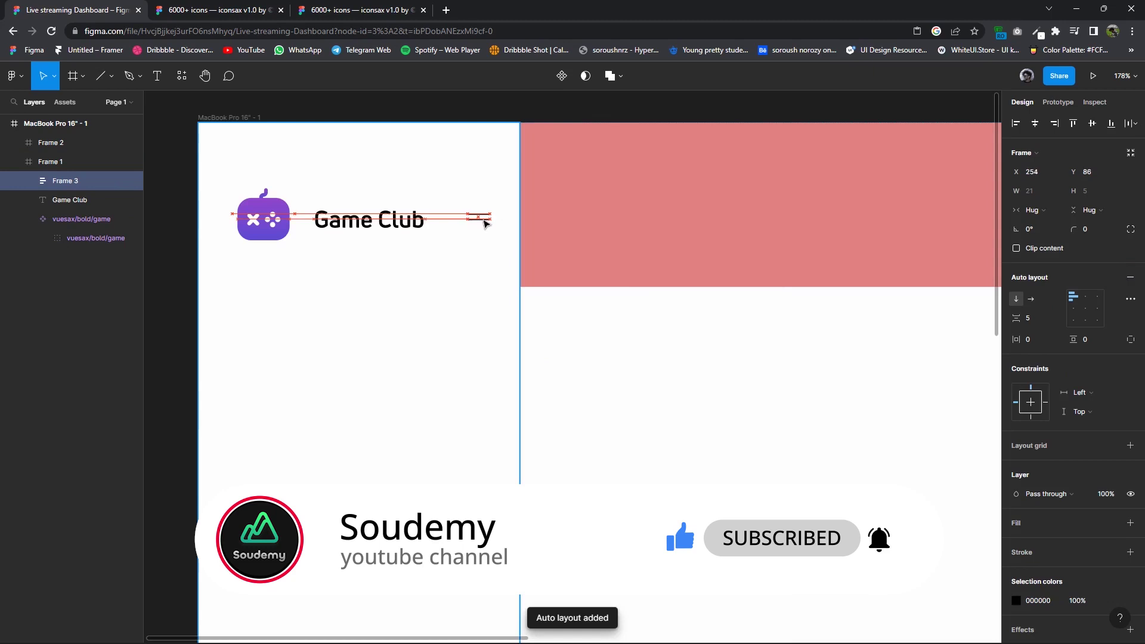
left_click(652, 389)
scroll(652, 389, "down", 5)
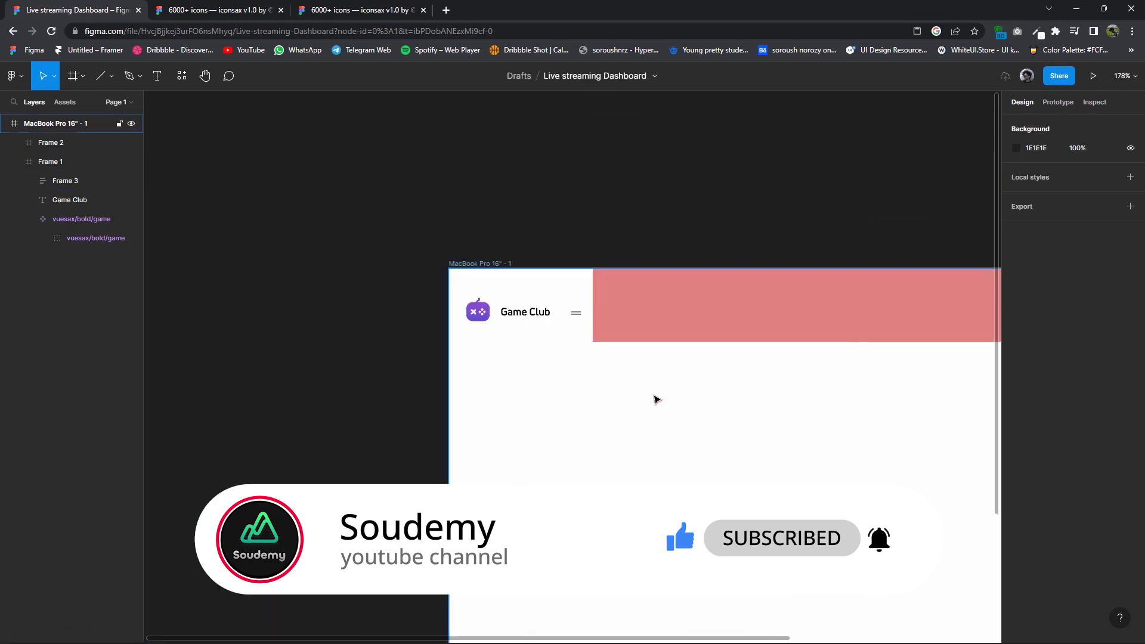
scroll(555, 352, "up", 5)
left_click(595, 263)
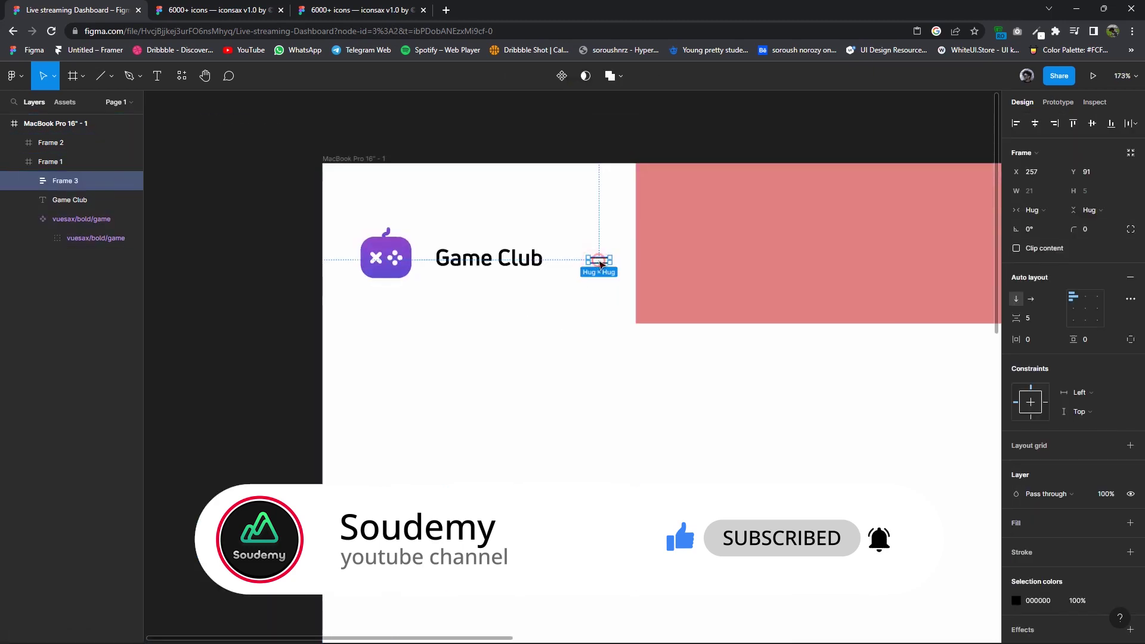
left_click(726, 378)
scroll(657, 358, "down", 3)
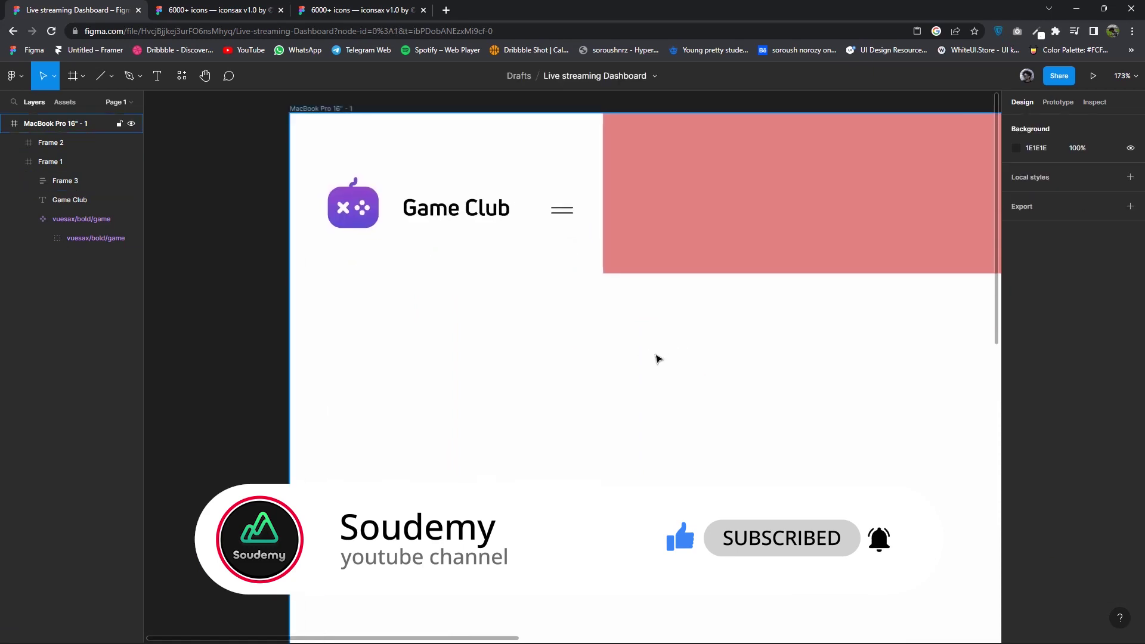
Duplicate Game Club below itself as 'New feeds', font size 14, fill opacity about 44%.
left_click(542, 266)
left_click_drag(543, 266, 499, 312, "alt")
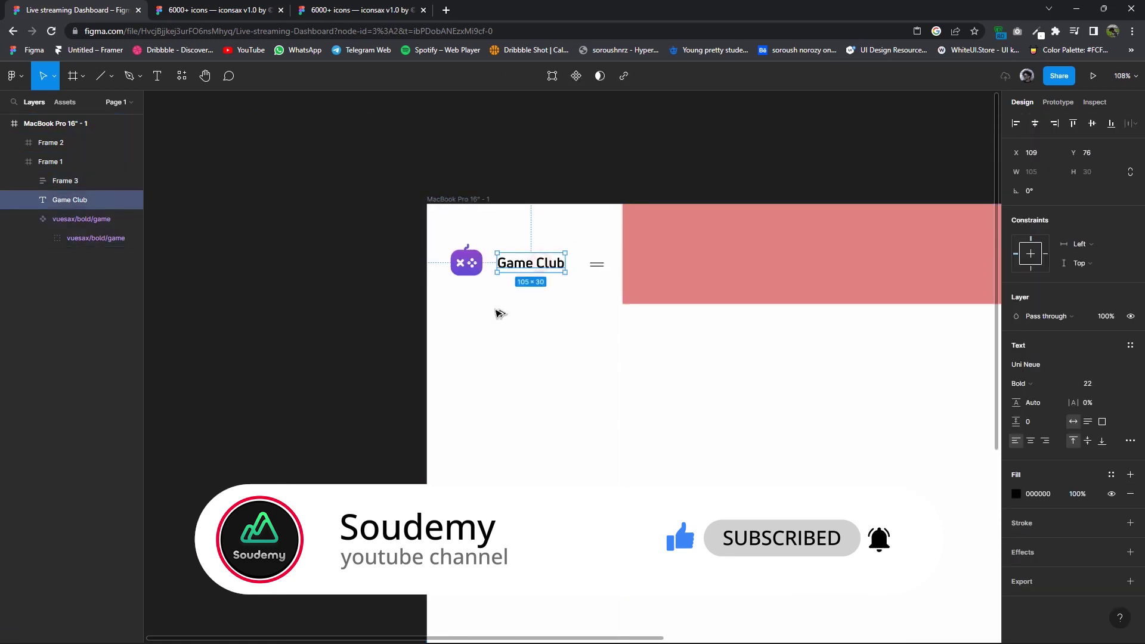
double_click(498, 312)
type("New f")
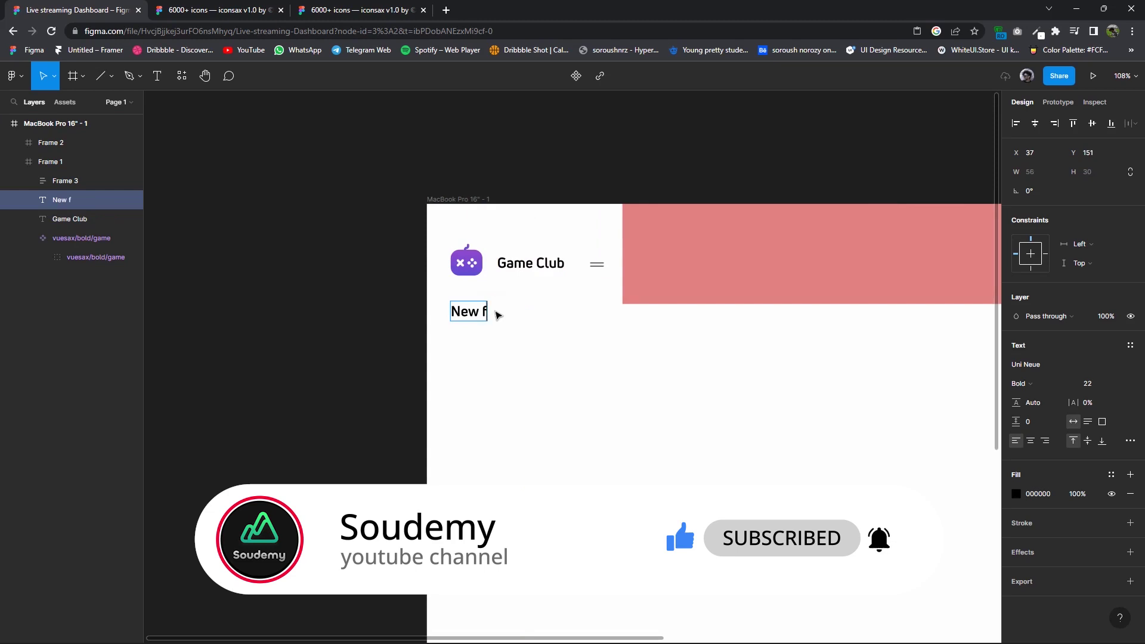
type("eeds")
left_click(1085, 384)
type("15")
key("Return")
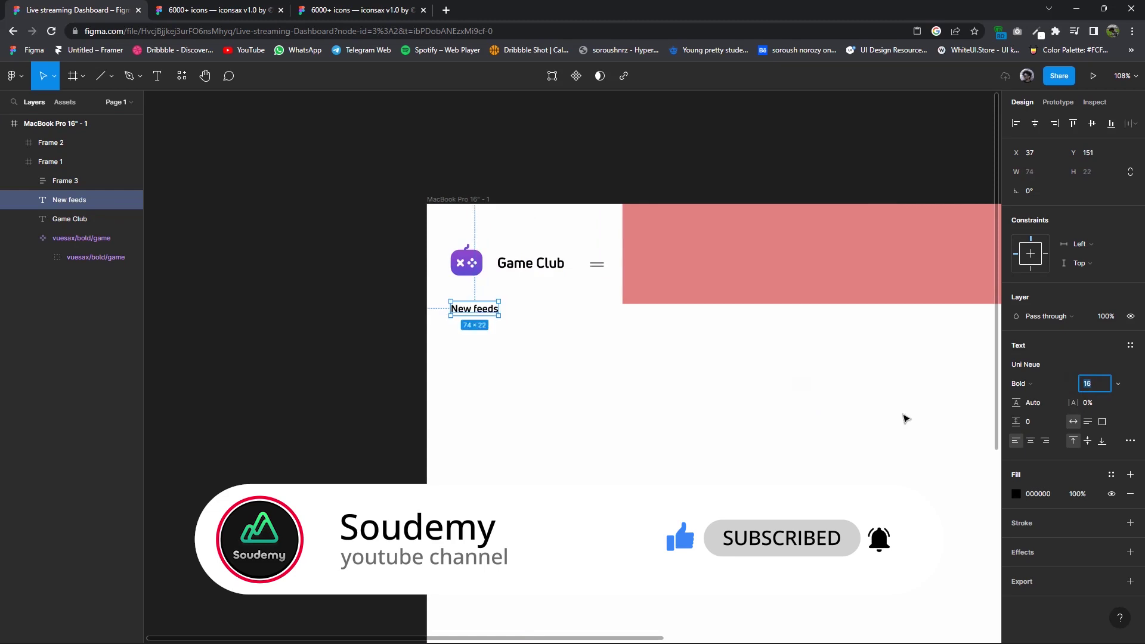
key("Up")
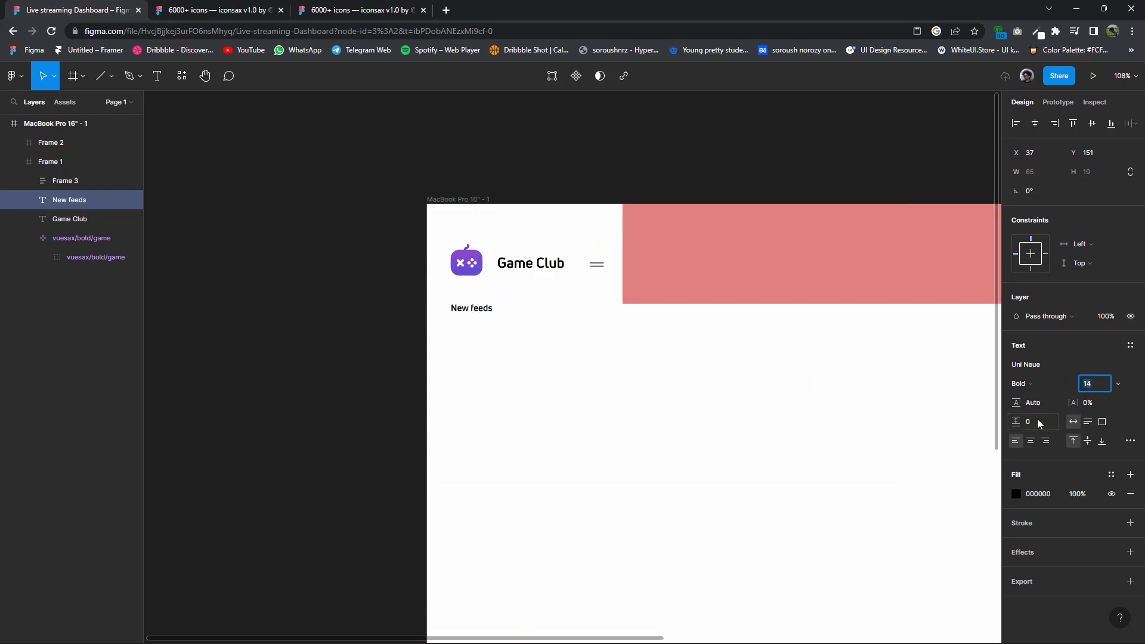
left_click(1075, 495)
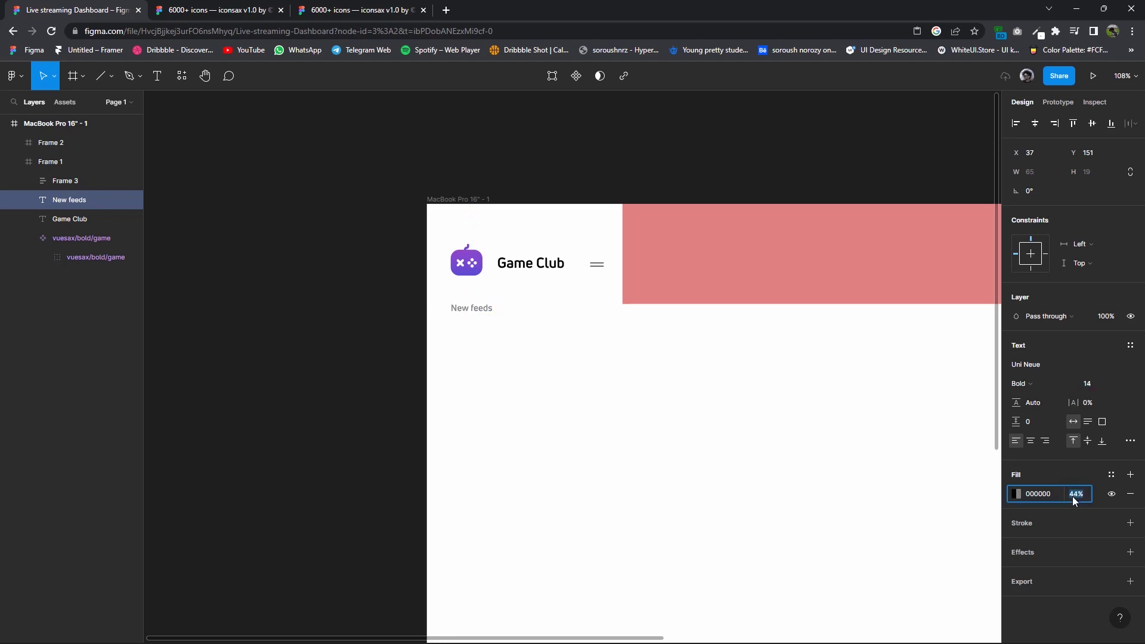
left_click(787, 467)
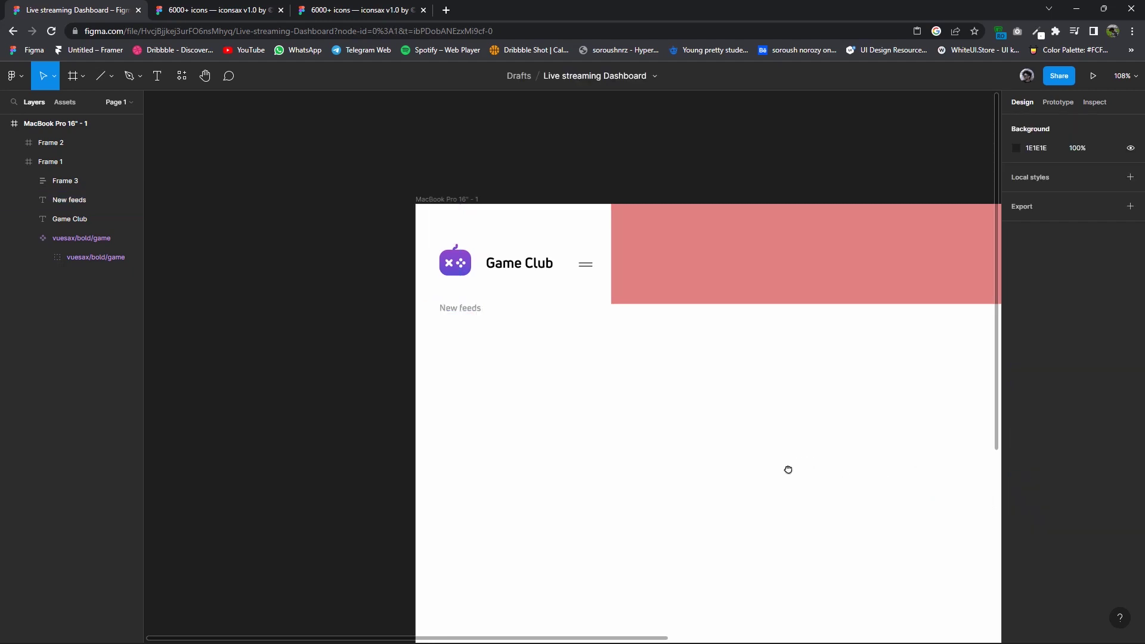
scroll(480, 381, "up", 2)
Go to the iconsax icon file, closing the duplicate tab, and find the Computers set.
scroll(466, 358, "up", 2)
left_click(256, 10)
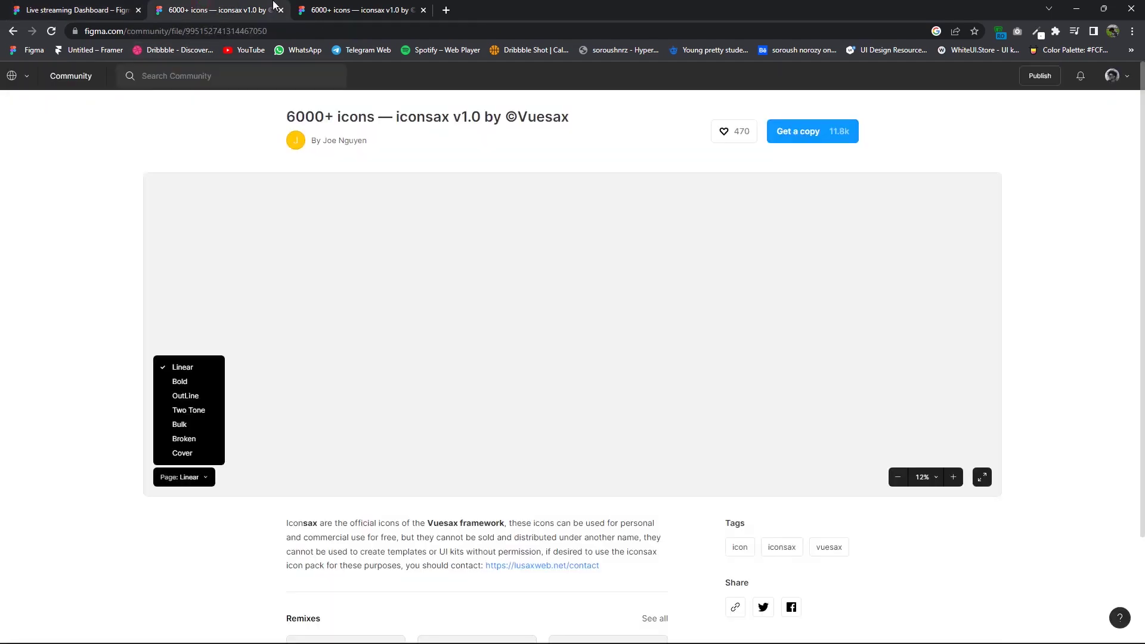
left_click(301, 12)
left_click(282, 10)
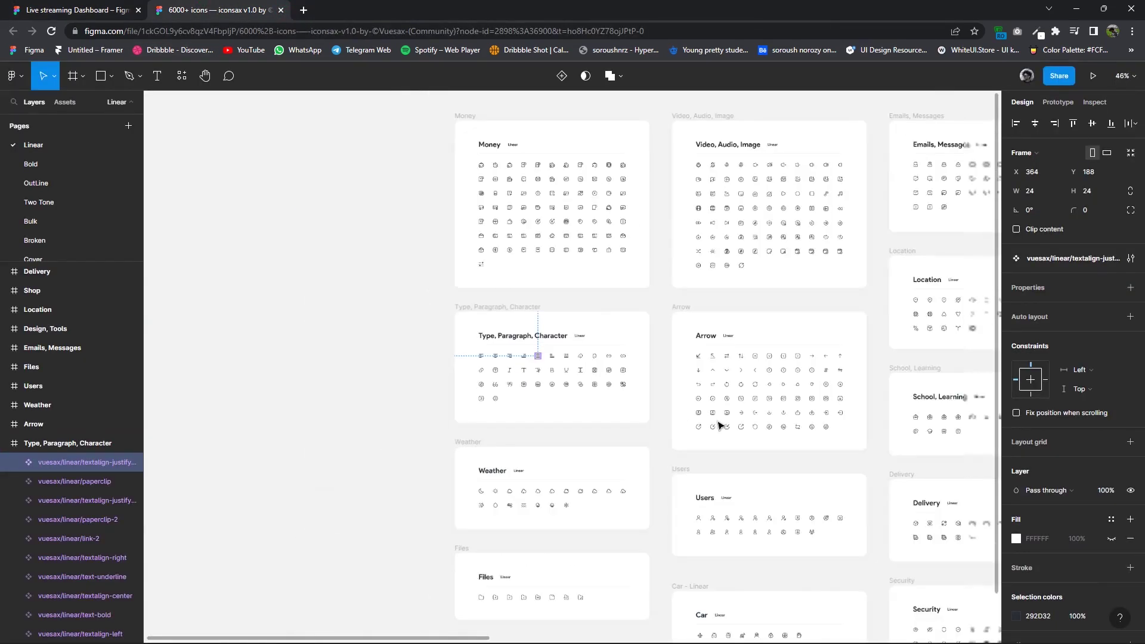
scroll(513, 429, "down", 5)
scroll(596, 453, "right", 5)
scroll(641, 462, "down", 3)
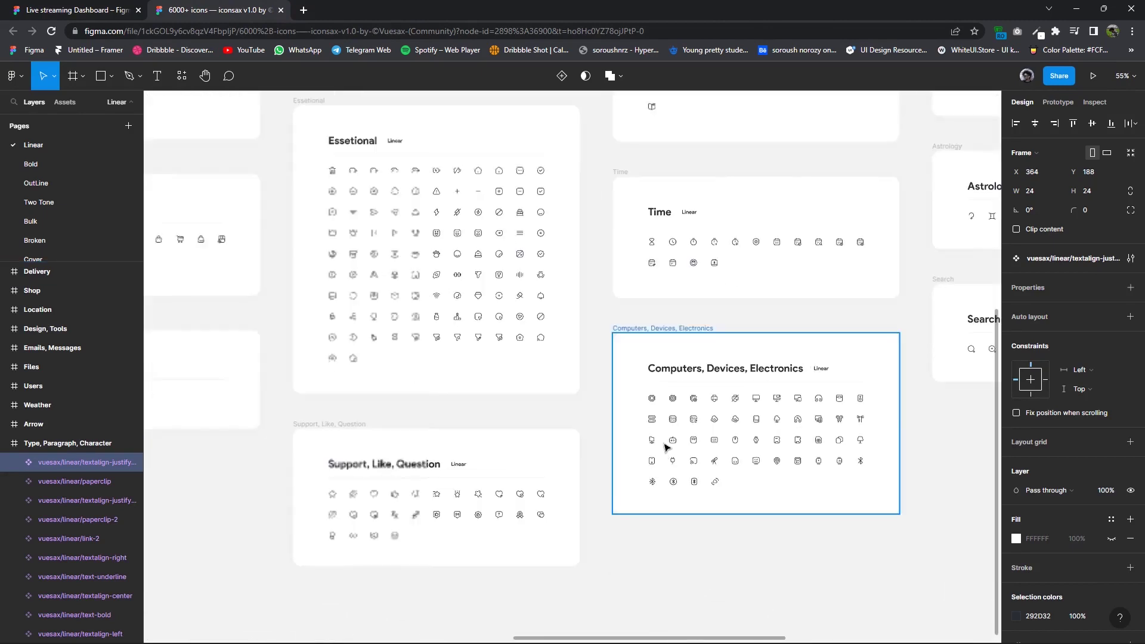
scroll(665, 442, "up", 10)
Copy the linear game icon and return to the Live streaming Dashboard file.
left_click(686, 435)
right_click(684, 435)
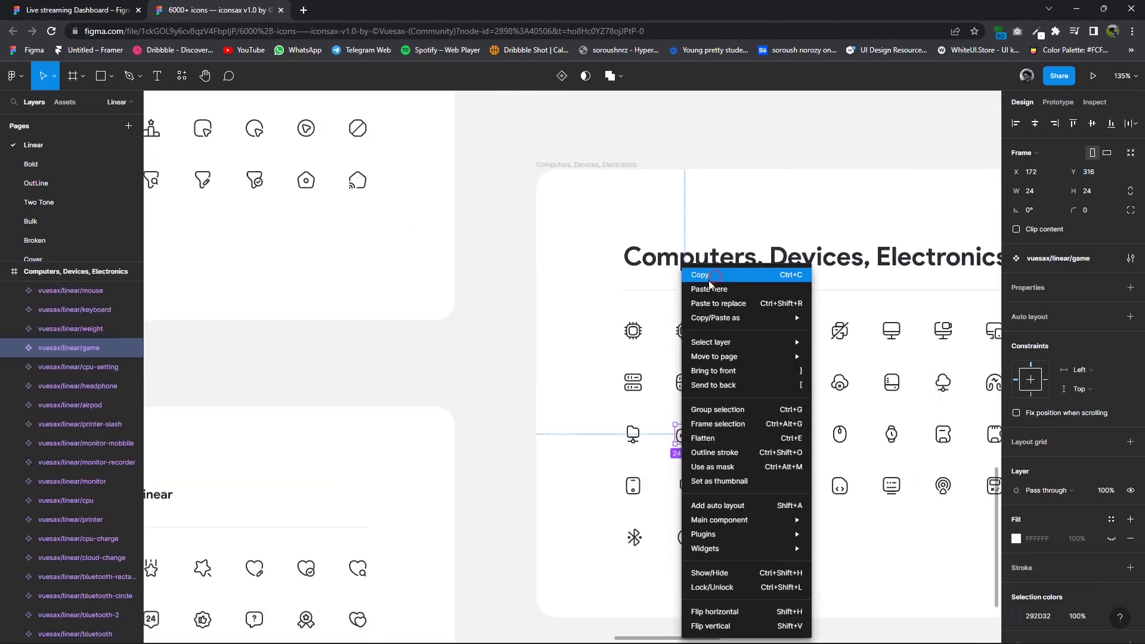
left_click(695, 277)
key("ctrl+Tab")
right_click(687, 371)
Paste the game icon, then wrap the logo and Game Club title in an auto-layout frame.
left_click(710, 272)
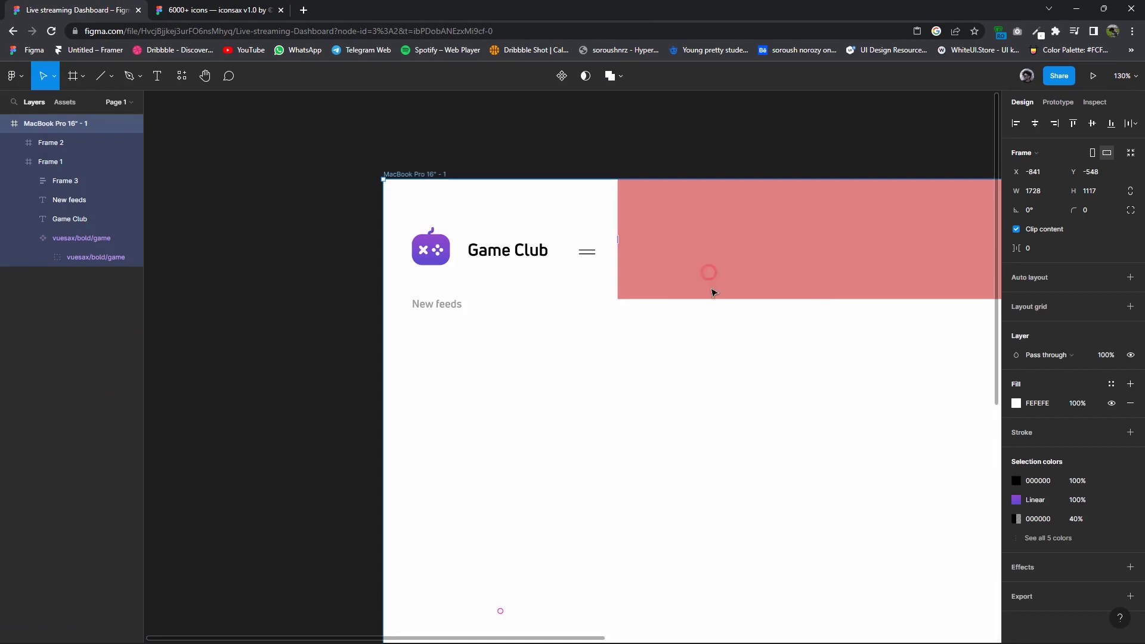
left_click_drag(721, 352, 723, 365)
left_click(77, 257)
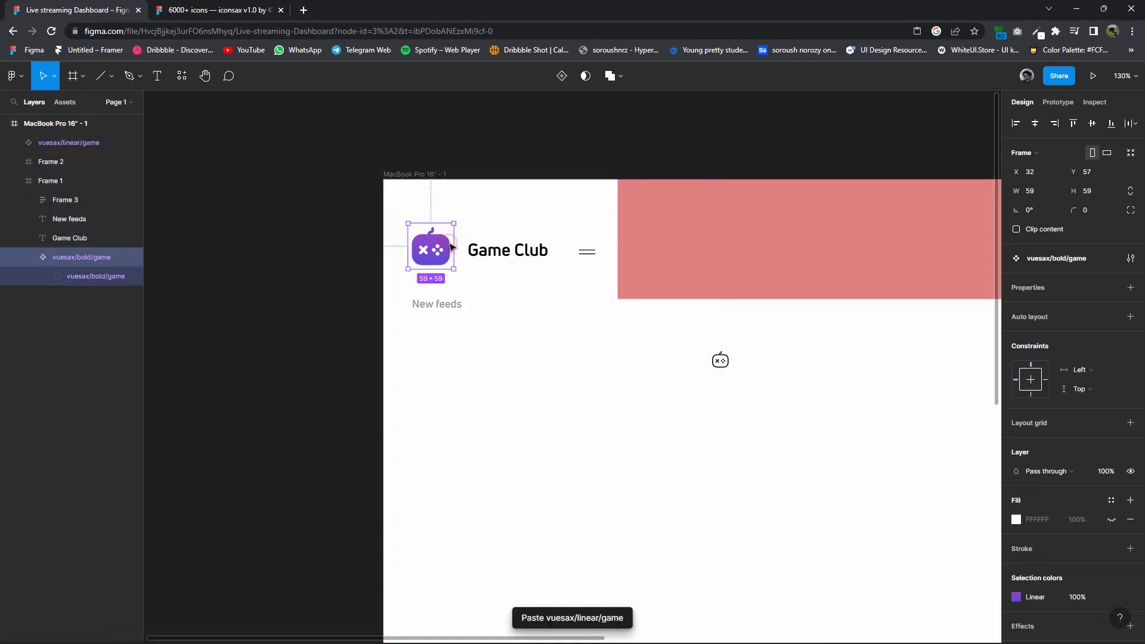
left_click(62, 238, "shift")
right_click(62, 238)
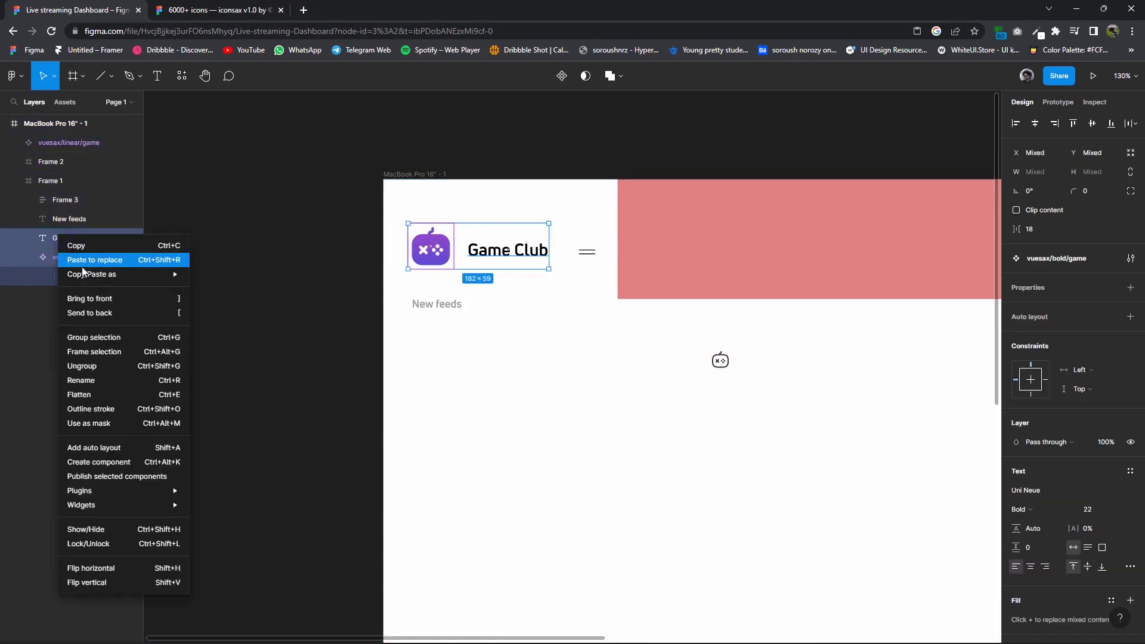
left_click(102, 352)
left_click(1129, 278)
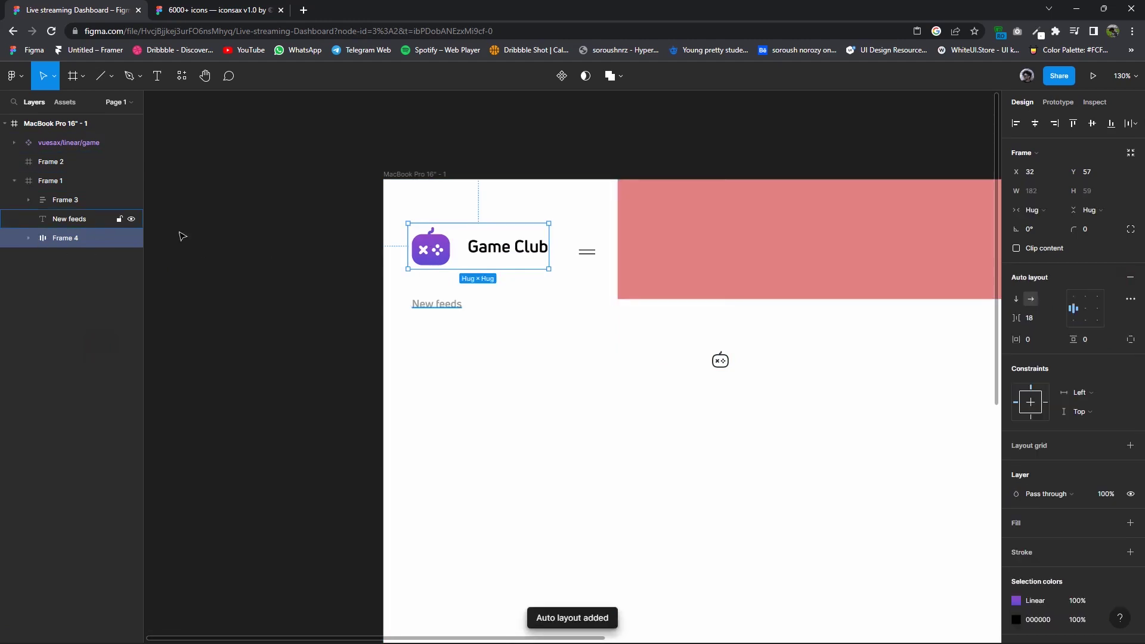
Combine the title row and menu icon into one auto-layout row; move the game icon below New feeds.
left_click(59, 200, "shift")
key("shift+a")
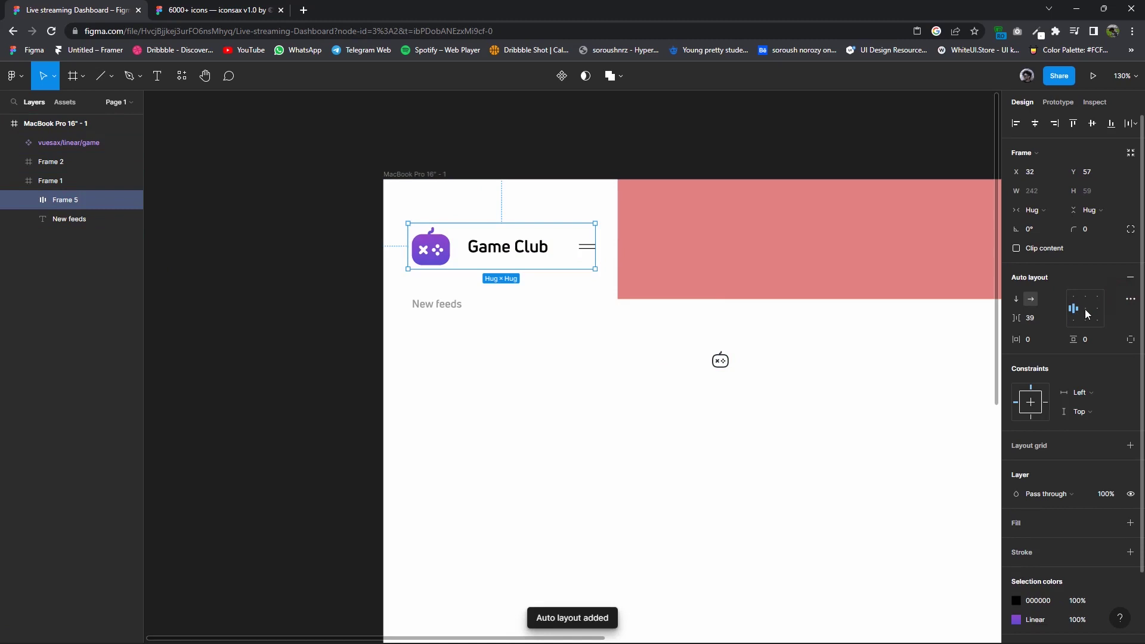
left_click(799, 402)
left_click_drag(720, 360, 420, 354)
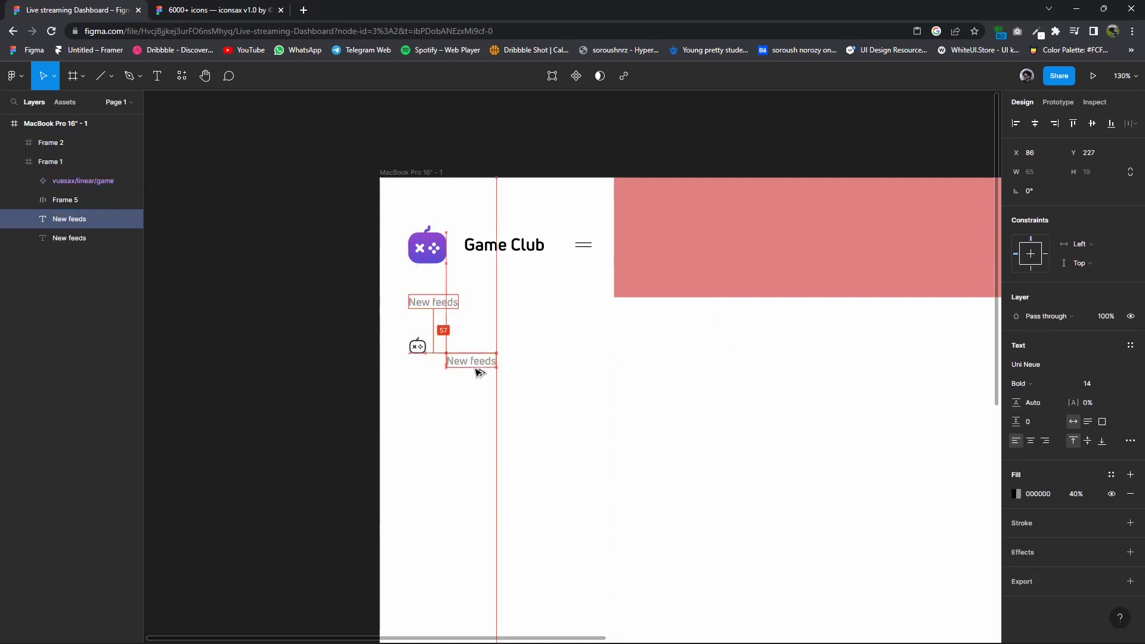
Place a copy of New feeds beside the game icon and edit it to 'New feed'.
left_click_drag(439, 310, 480, 357)
double_click(480, 356)
type("N")
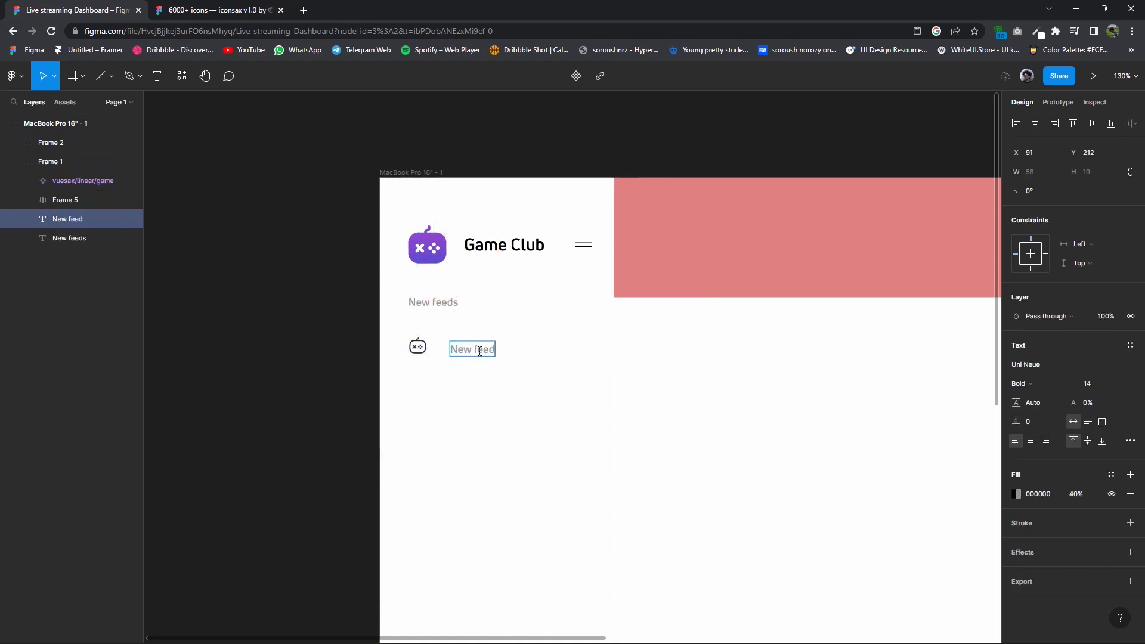
left_click(769, 422)
Nudge New feed against the game icon and combine both into an auto-layout row.
left_click(858, 442)
left_click(472, 349)
double_click(473, 349)
left_click(470, 358)
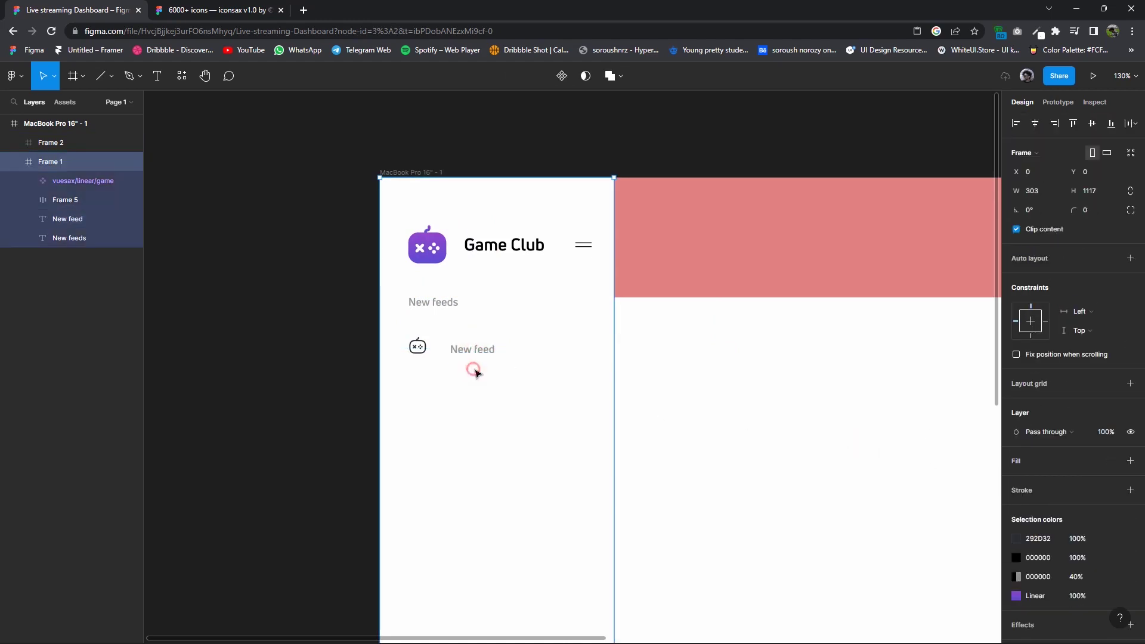
left_click_drag(471, 358, 477, 350)
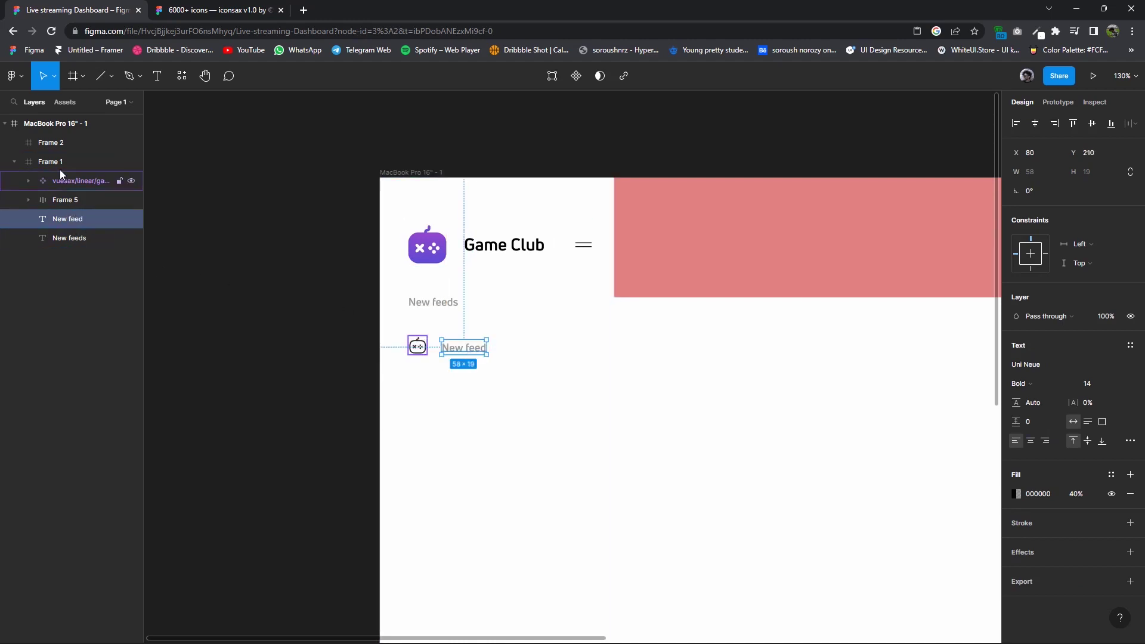
left_click(62, 186, "shift")
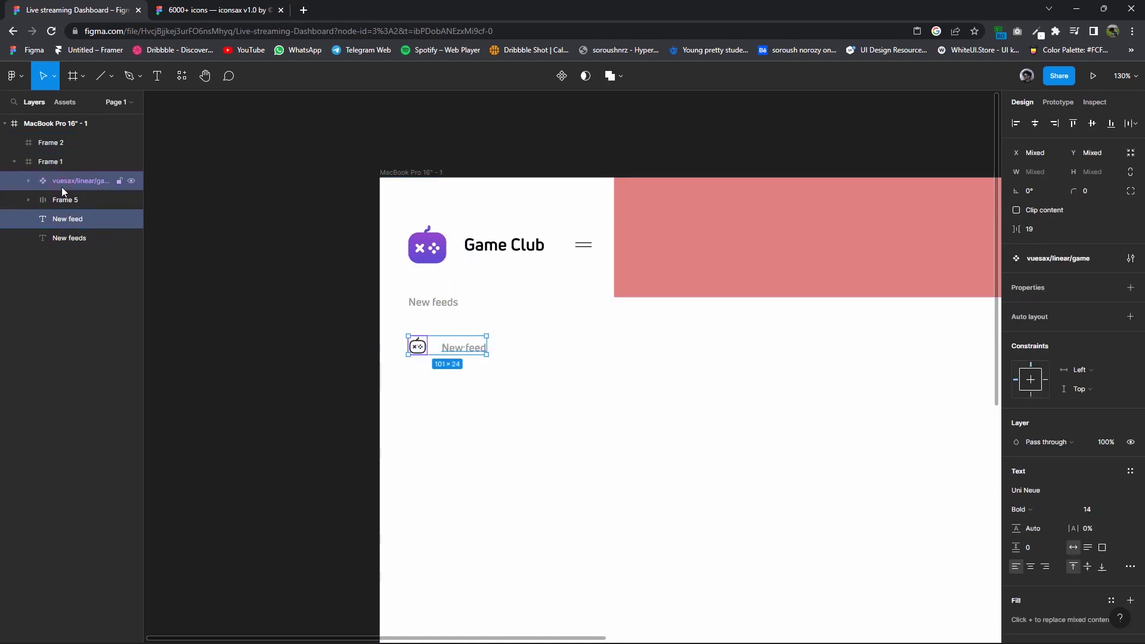
left_click(1130, 317)
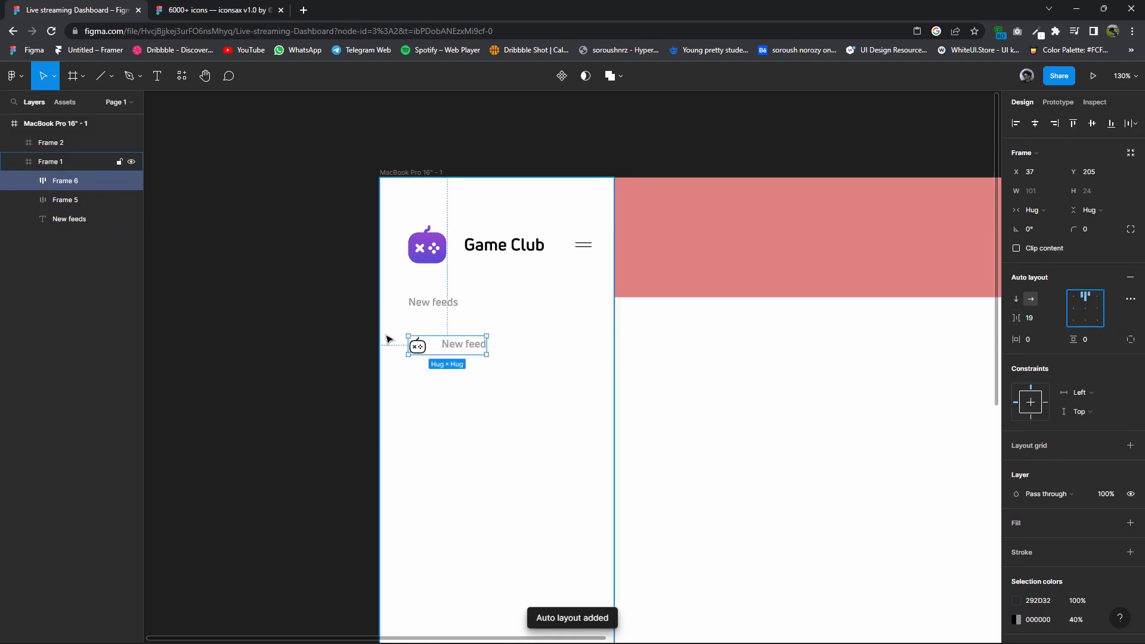
Centre the New feed row's icon and text vertically and give the row a white fill.
scroll(431, 358, "up", 5, "ctrl")
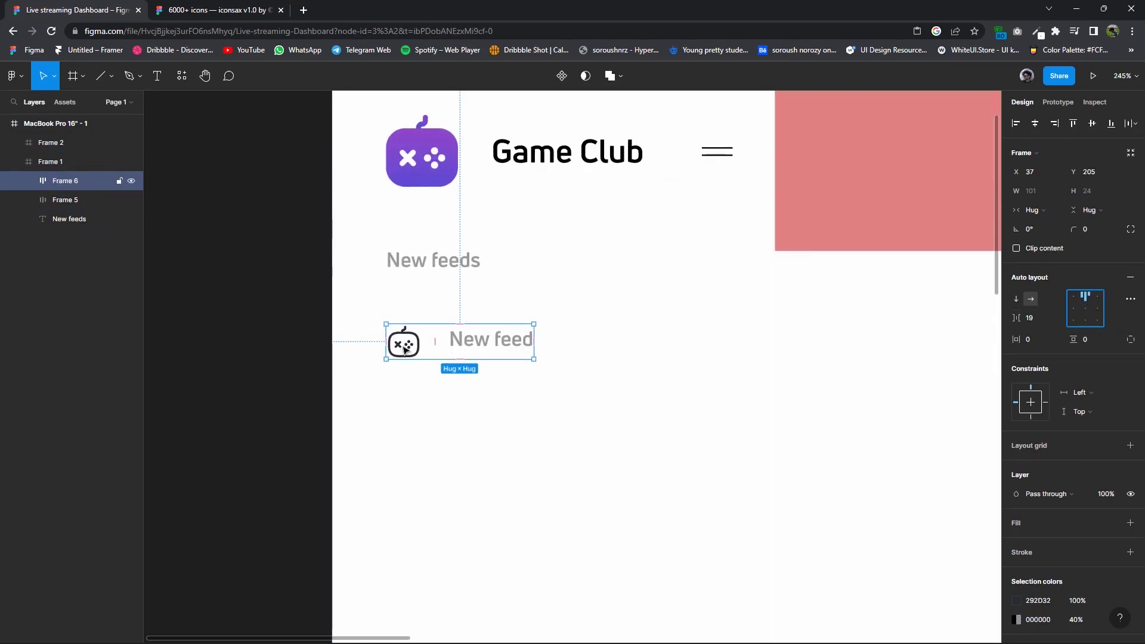
double_click(417, 345)
left_click(488, 352)
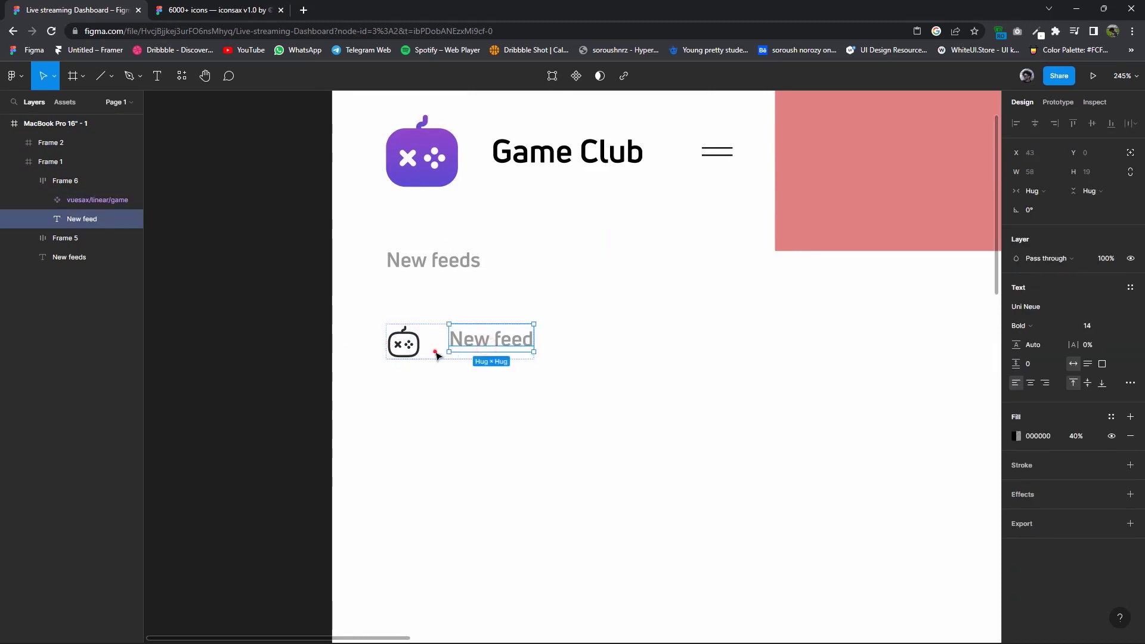
key("shift+Return")
left_click(1085, 308)
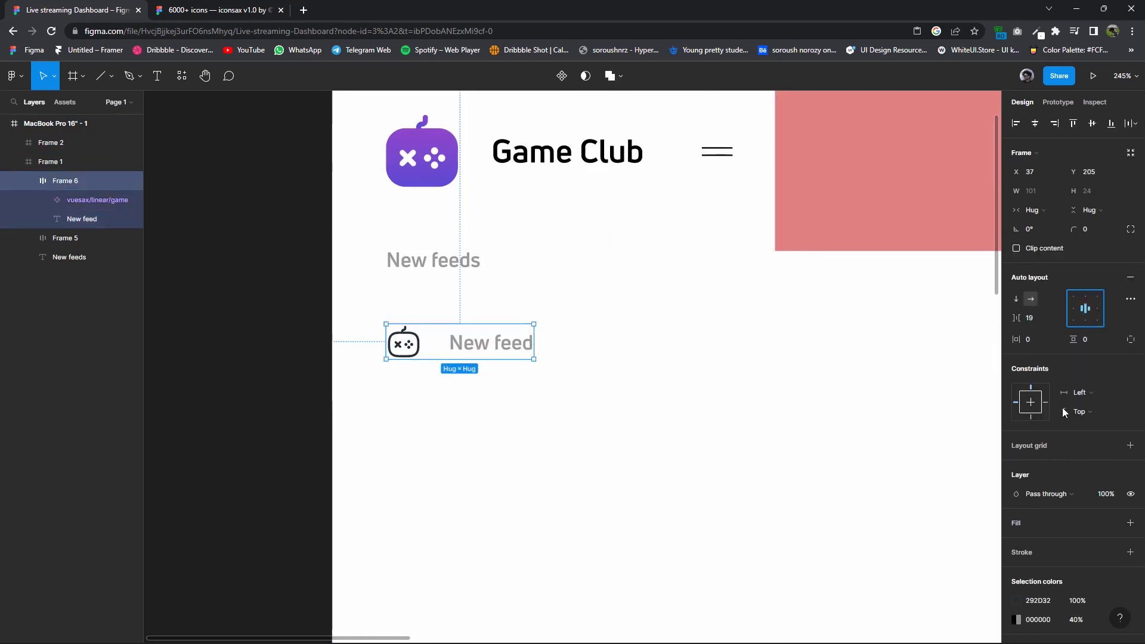
left_click(1130, 523)
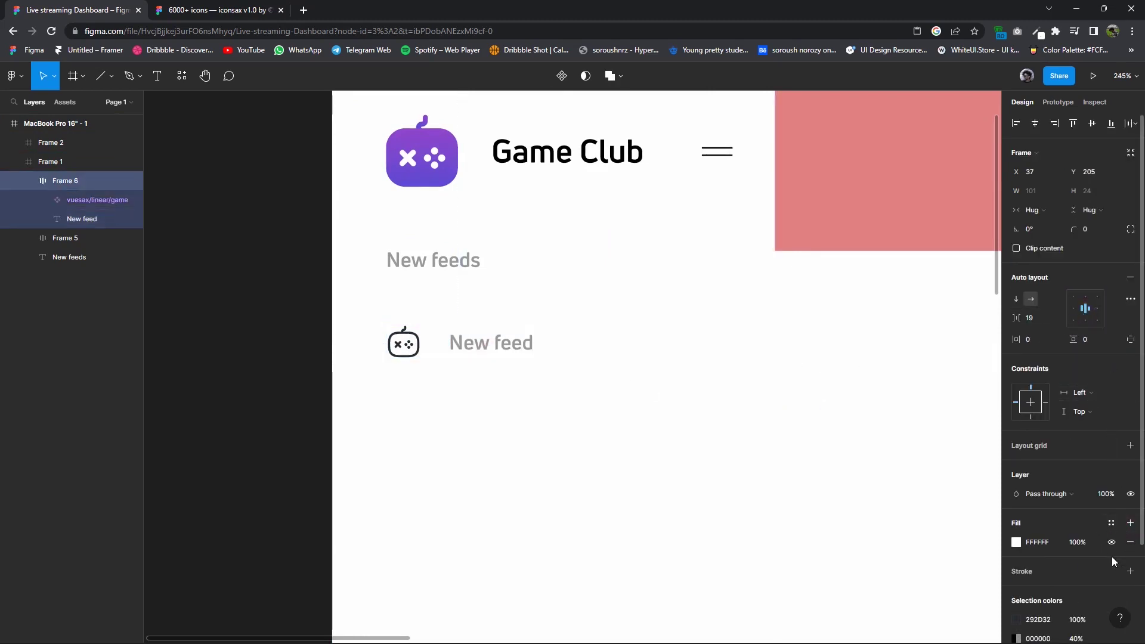
Clear the row's horizontal padding and switch to per-side padding, trying right padding 8.
left_click(1035, 341)
key("Up")
key("Up")
key("Up")
key("Up")
key("Up")
key("Up")
key("Up")
key("Up")
key("Up")
key("Up")
key("Up")
key("Up")
key("Up")
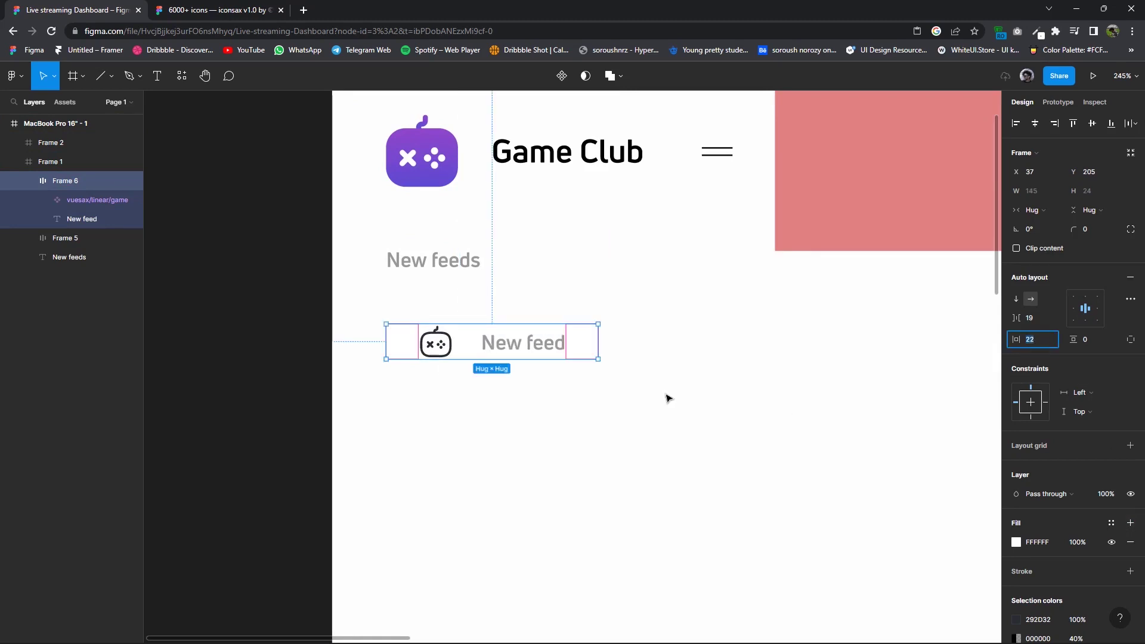
type("0")
key("Return")
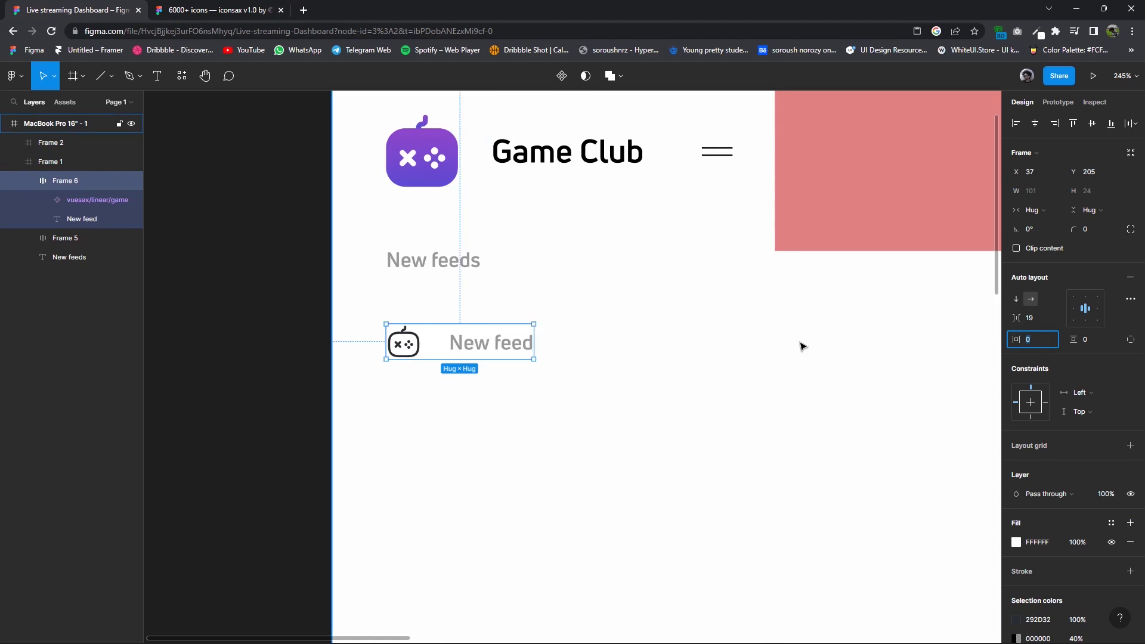
left_click(1130, 339)
left_click(1039, 358)
type("8")
key("Return")
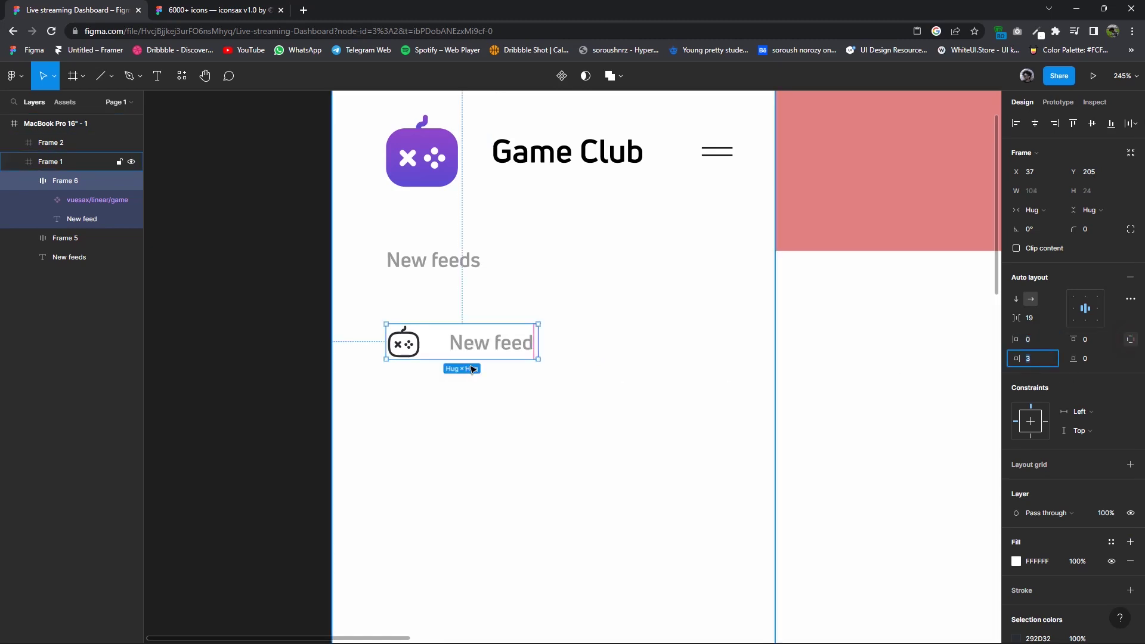
Set the row's left padding to 14 and right padding to 0.
type("1")
key("Return")
left_click(1035, 338)
type("14")
key("Return")
left_click(1029, 358)
type("0")
key("Return")
Resize the row to a fixed 183×36, align left-centre, with left padding of 9.
left_click_drag(555, 359, 654, 376)
left_click(1034, 338)
type("6")
key("Return")
type("0")
key("Return")
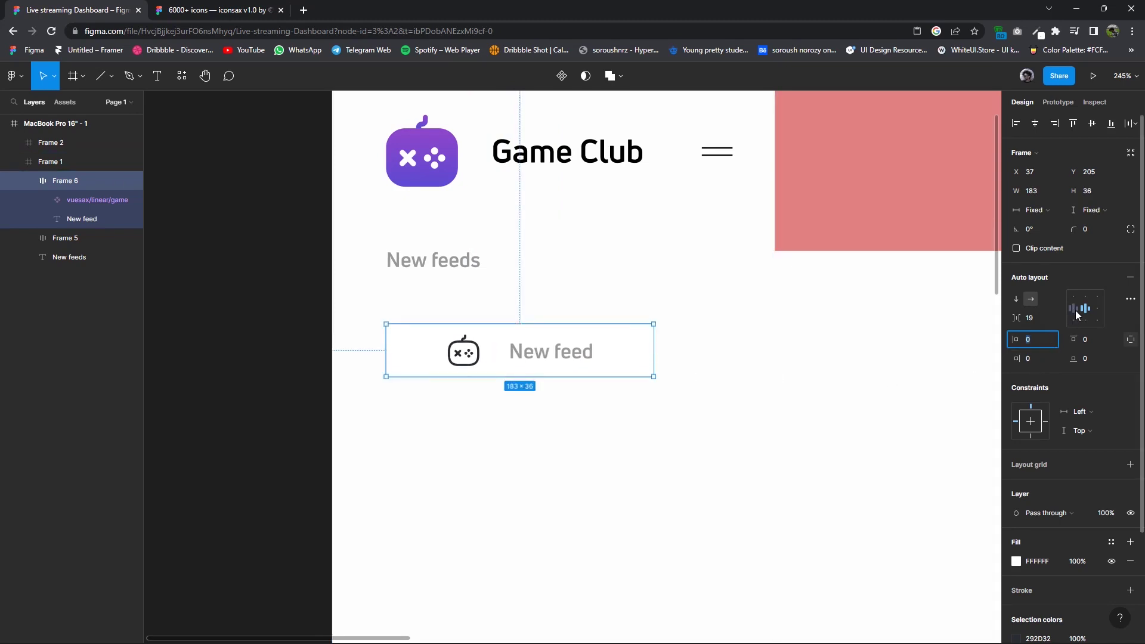
left_click(1077, 313)
left_click_drag(1043, 341, 536, 404)
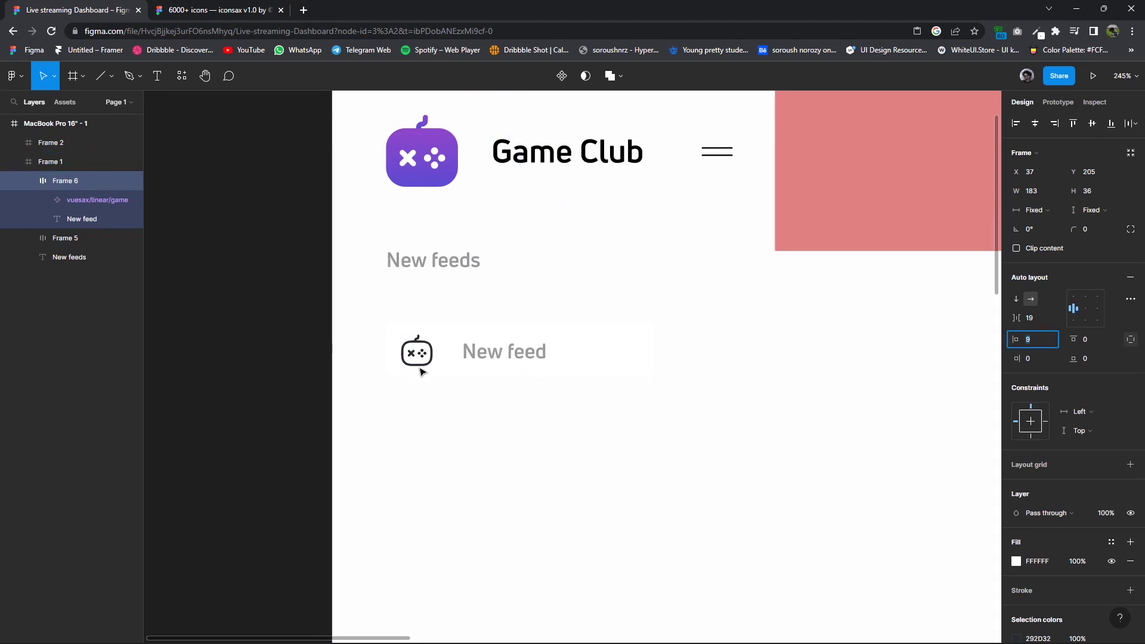
left_click(550, 422)
scroll(550, 422, "down", 5)
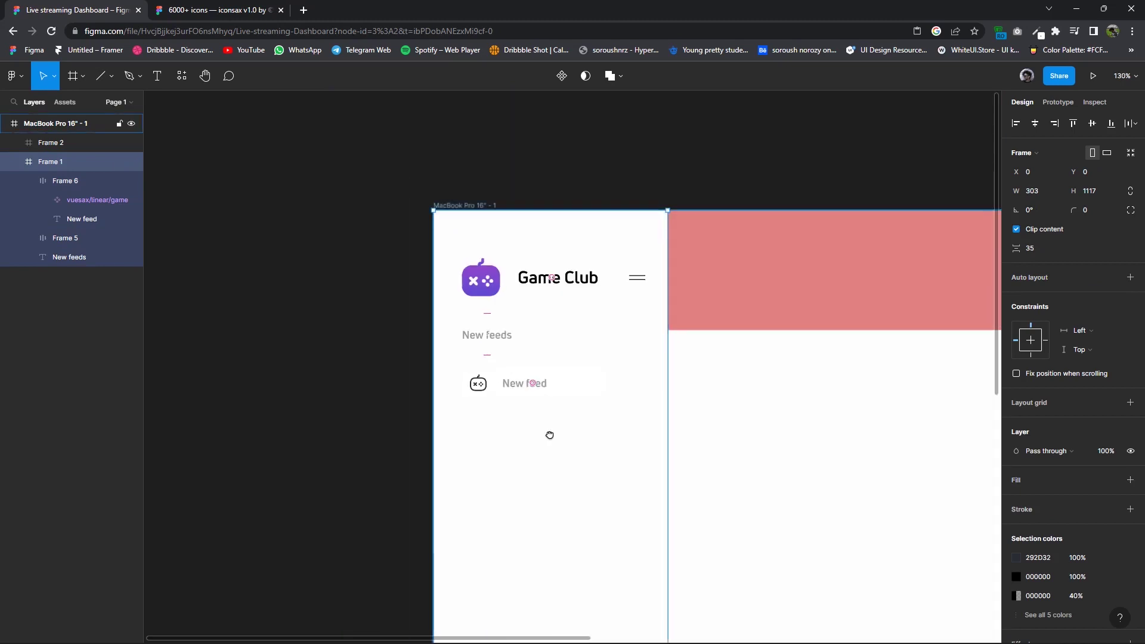
left_click(515, 380)
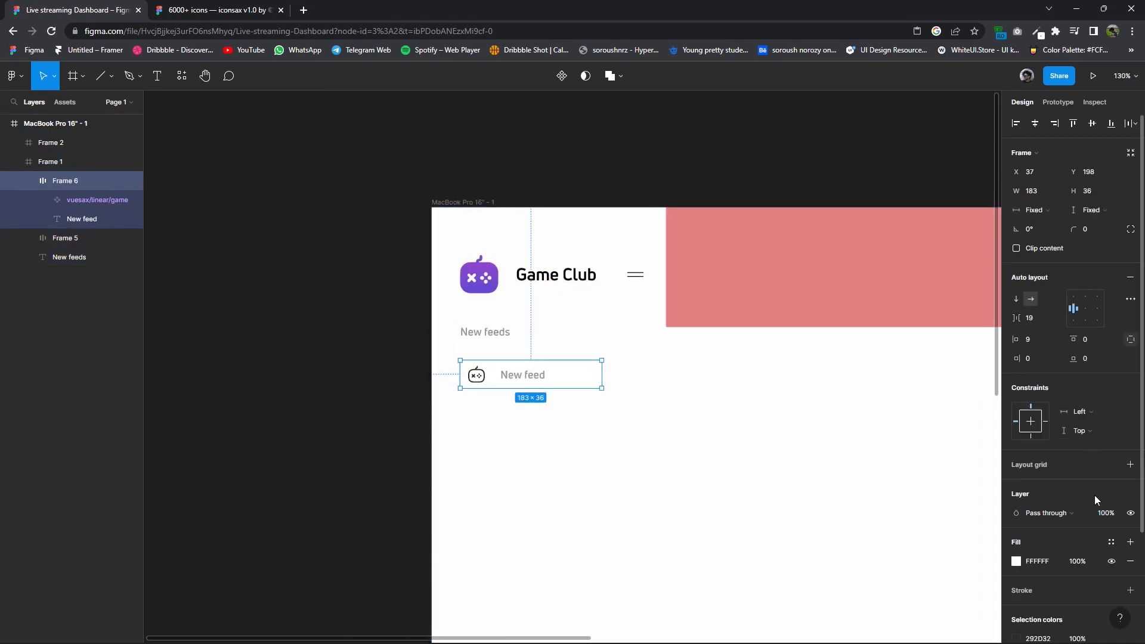
Give the New feed row a purple fill, corner radius 12, clip content and 40 px height.
scroll(1093, 495, "down", 2)
left_click(1016, 441)
left_click(930, 586)
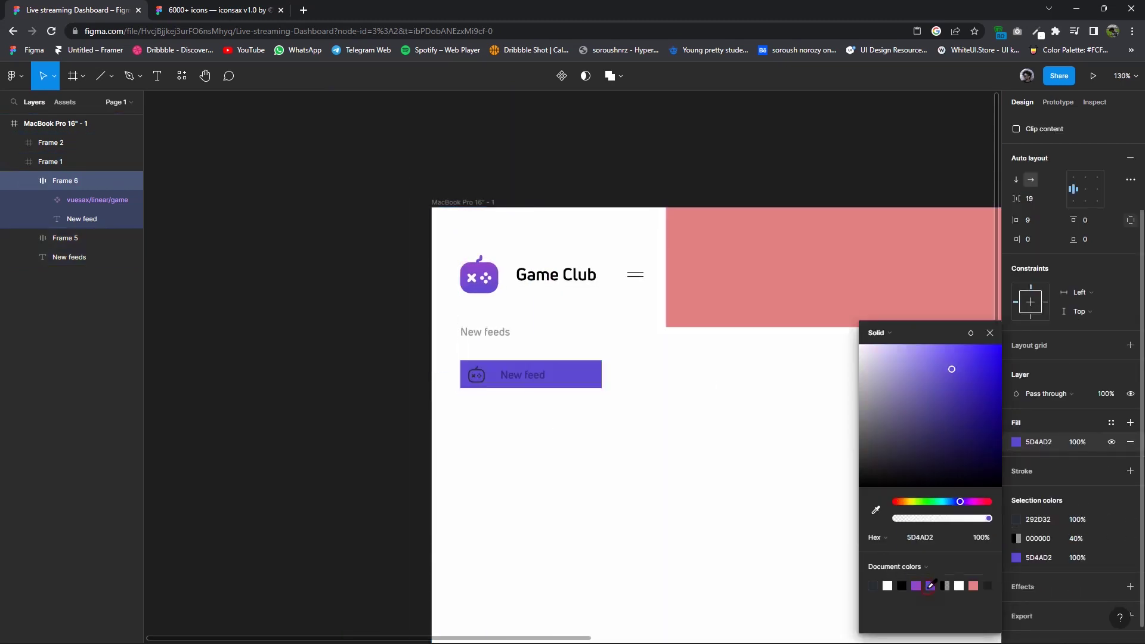
left_click(990, 334)
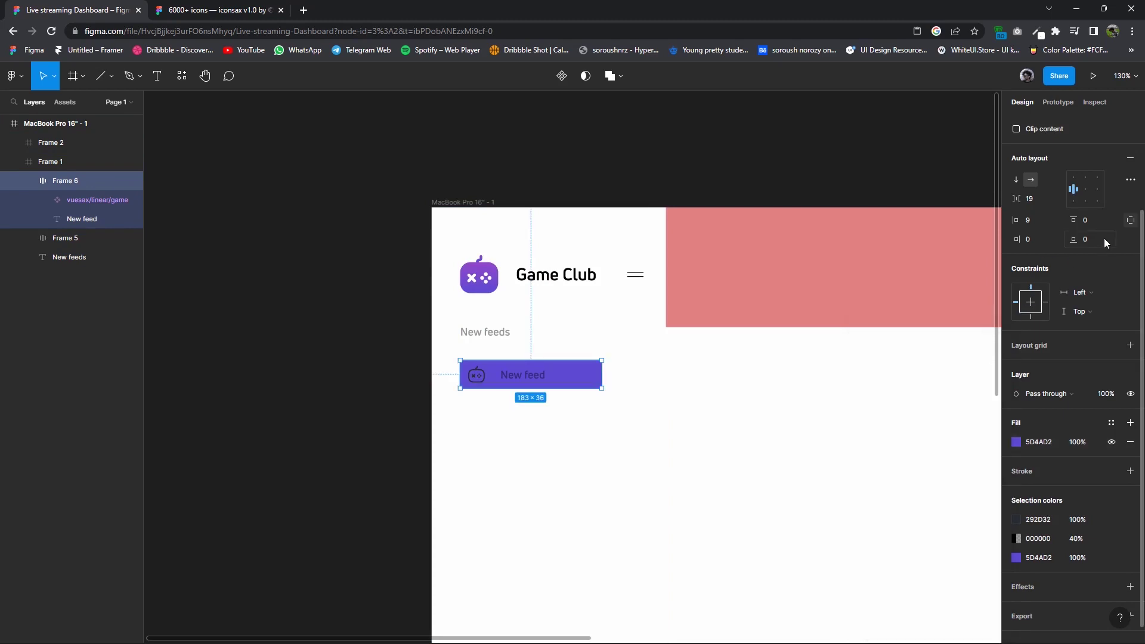
scroll(1110, 261, "up", 2)
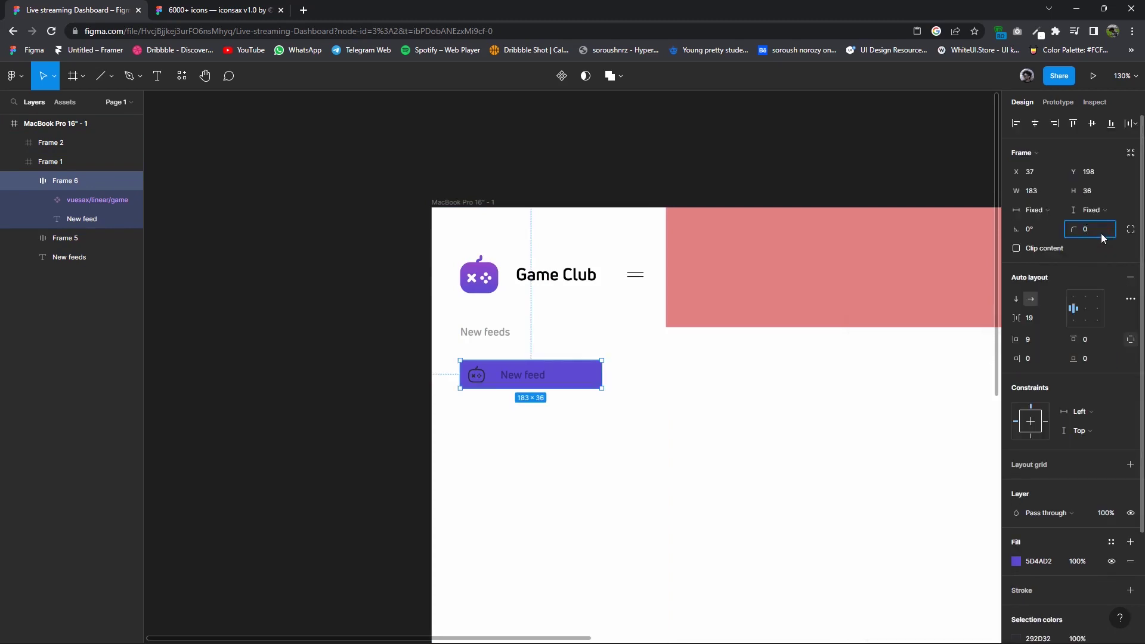
type("2")
key("Return")
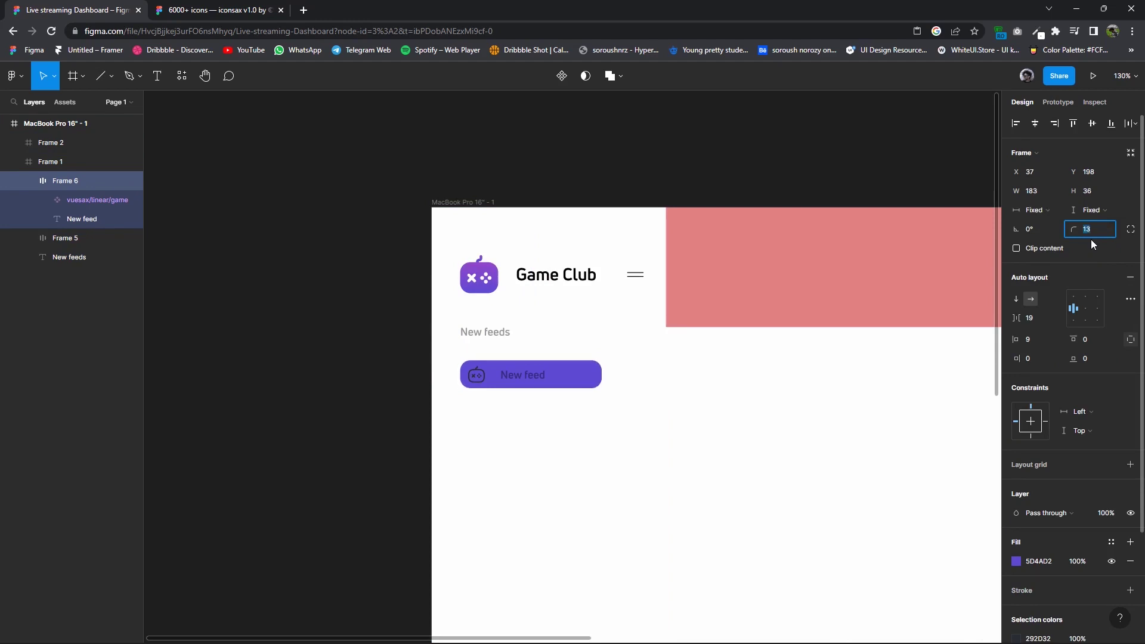
key("Up")
left_click(1088, 245)
left_click_drag(506, 390, 505, 392)
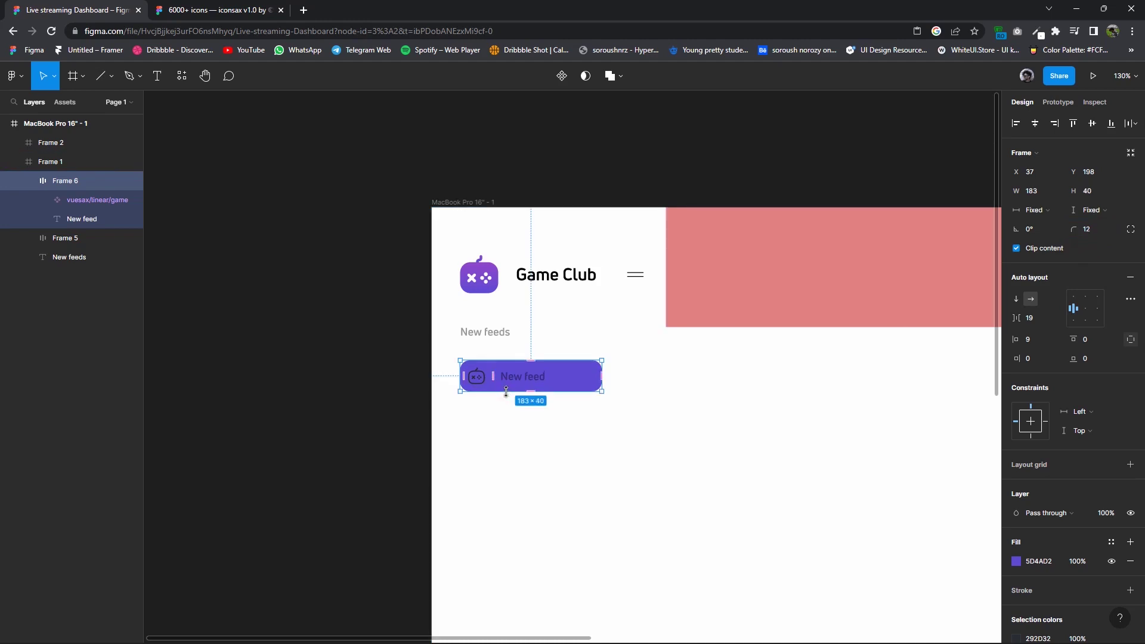
Make the New feed text and game icon white (FFFFFF) and lighten the row's purple fill.
double_click(517, 384)
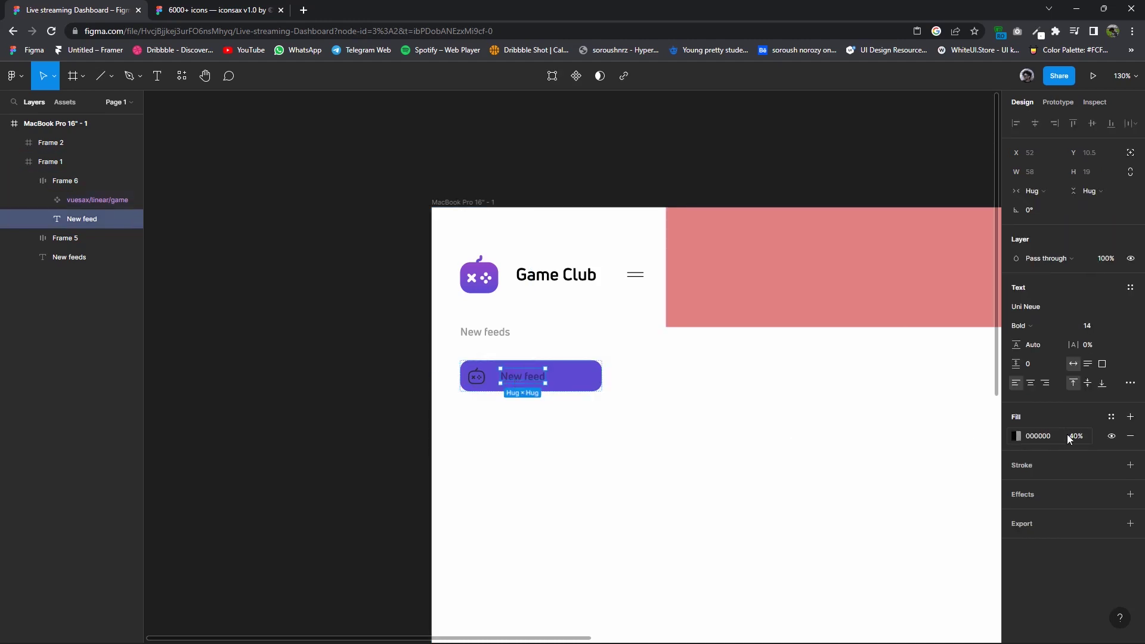
left_click(1016, 439)
left_click_drag(906, 459, 676, 299)
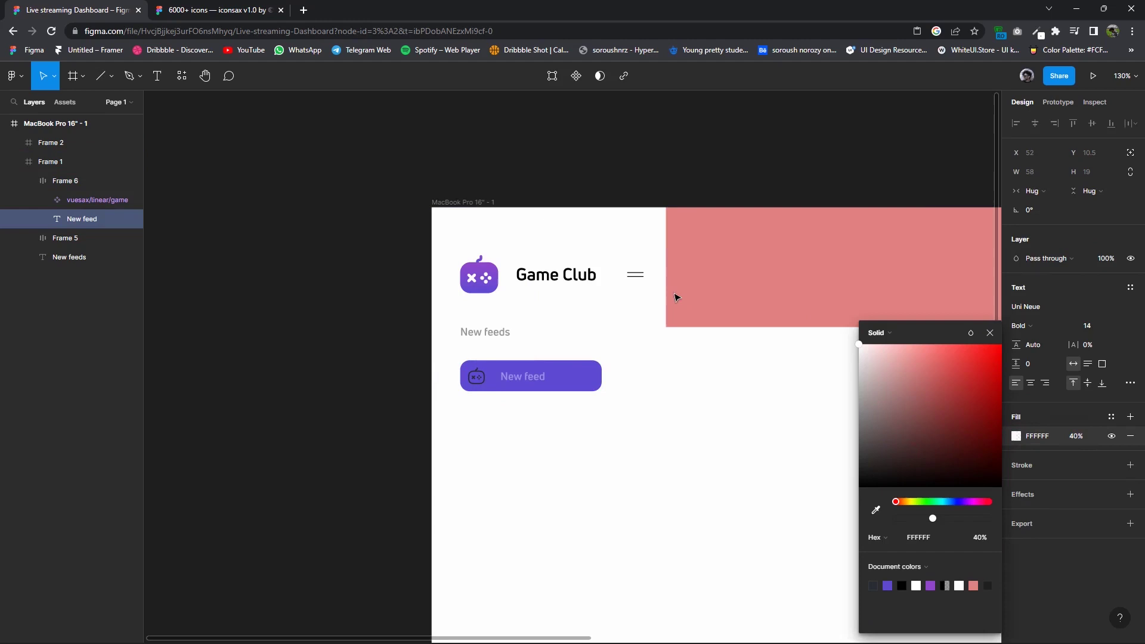
left_click(992, 332)
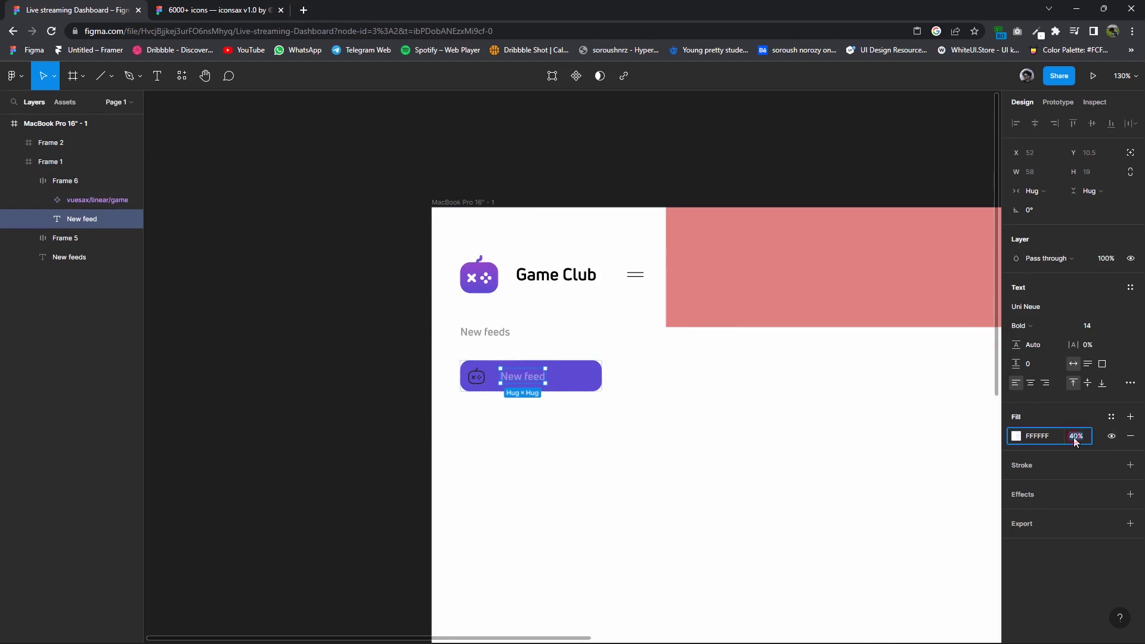
left_click(476, 376)
left_click(1016, 539)
left_click(944, 585)
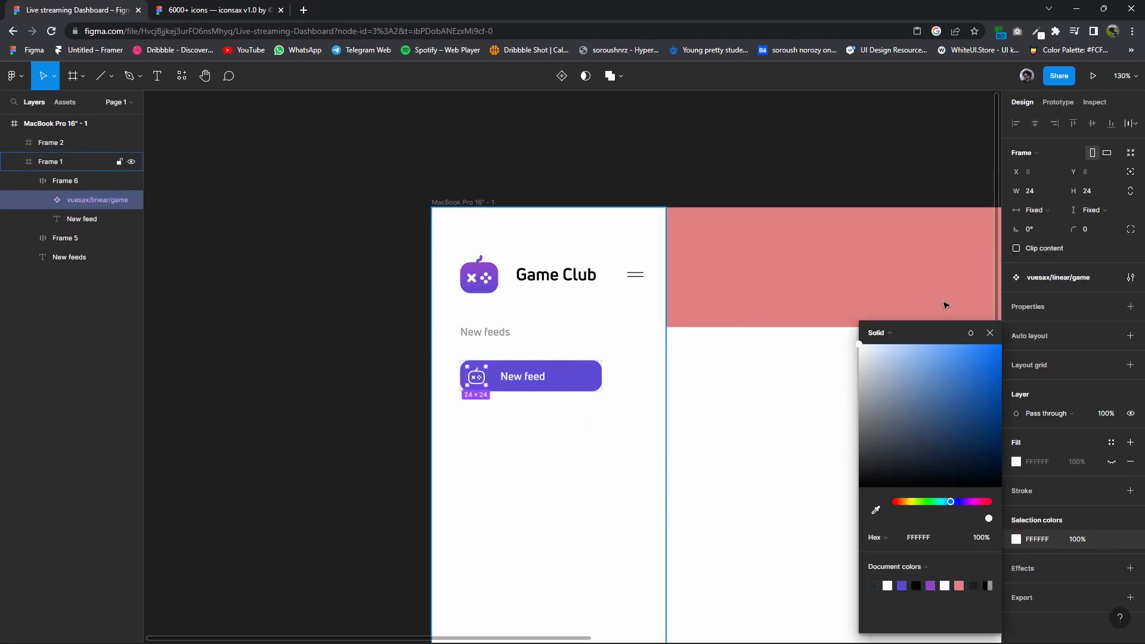
key("Escape")
key("Escape")
left_click(1015, 561)
left_click_drag(952, 370, 936, 376)
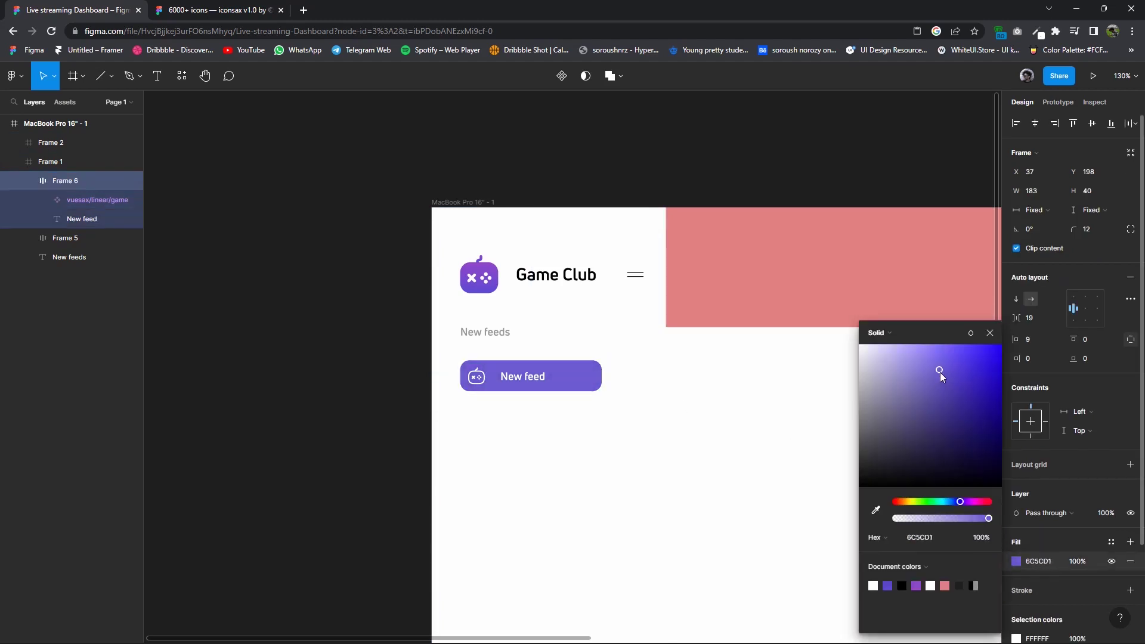
Clear the selection and briefly hide, then show again, the red header frame.
left_click(990, 332)
left_click(800, 404)
scroll(601, 294, "right", 2)
scroll(601, 294, "right", 1)
left_click(601, 294)
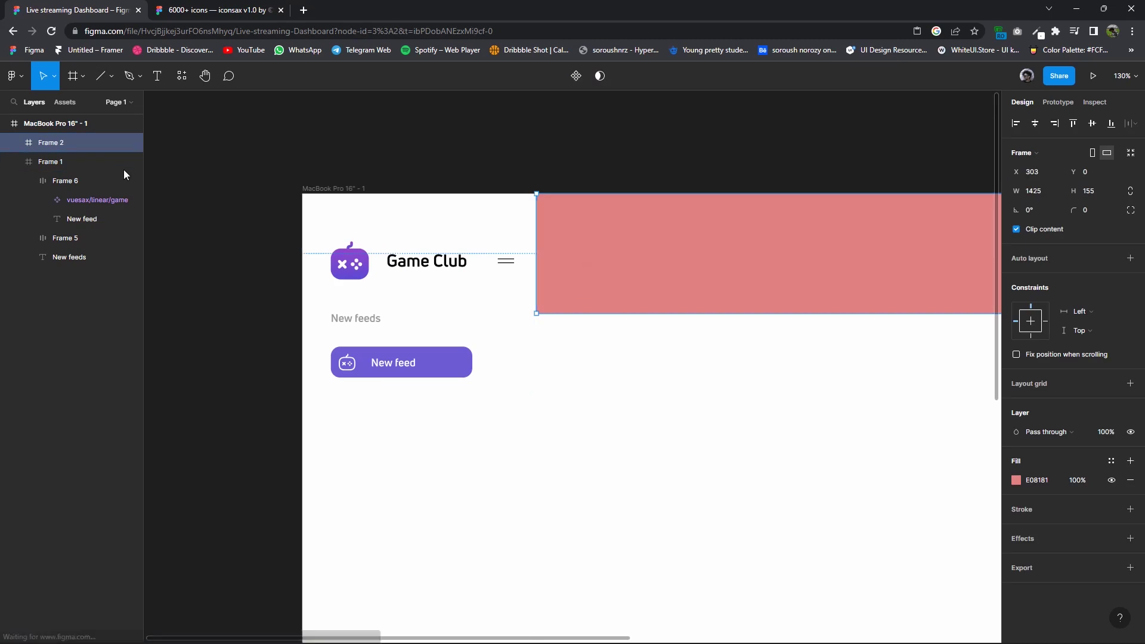
left_click(130, 143)
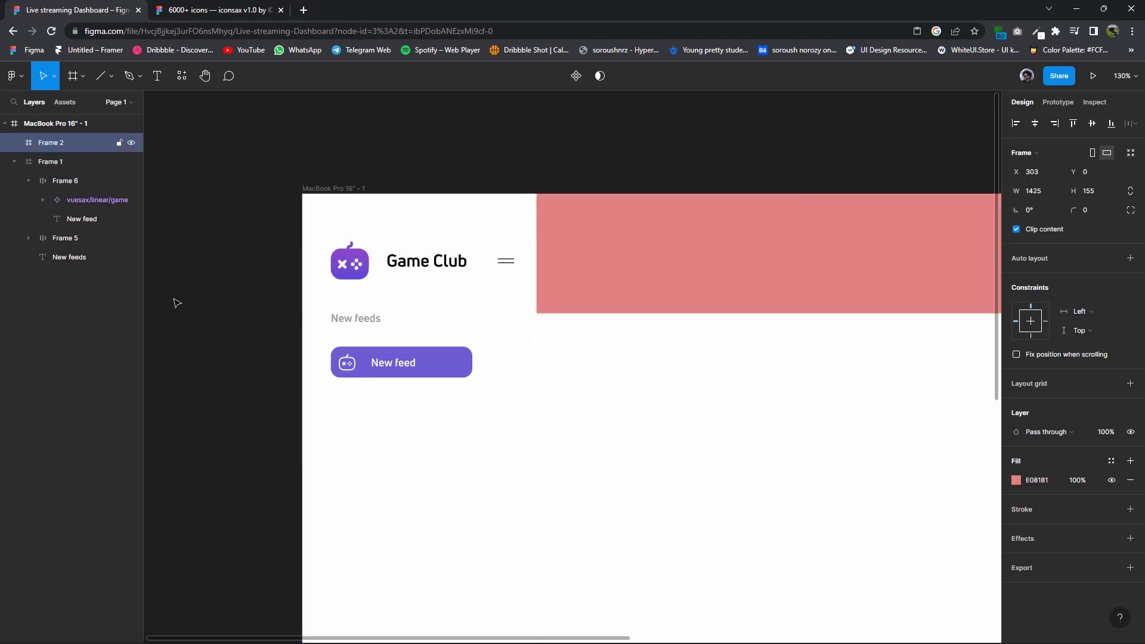
left_click(281, 311)
scroll(281, 311, "down", 2)
scroll(426, 441, "up", 3)
Give the New feed button's auto layout a left padding of 16.
left_click(459, 266)
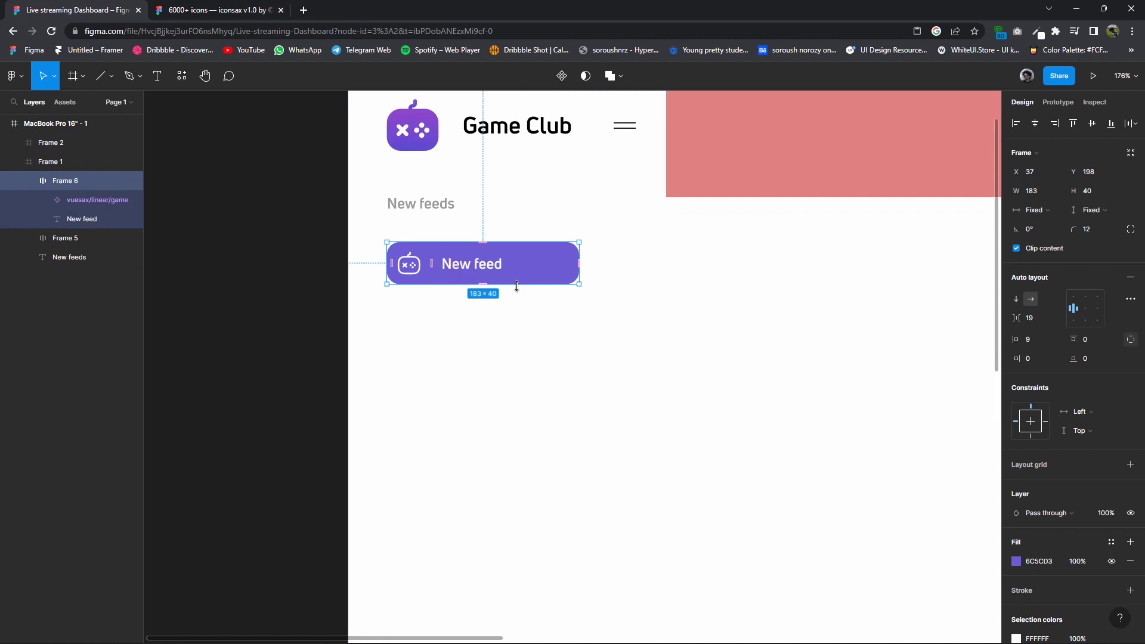
left_click(723, 328)
scroll(688, 364, "down", 5)
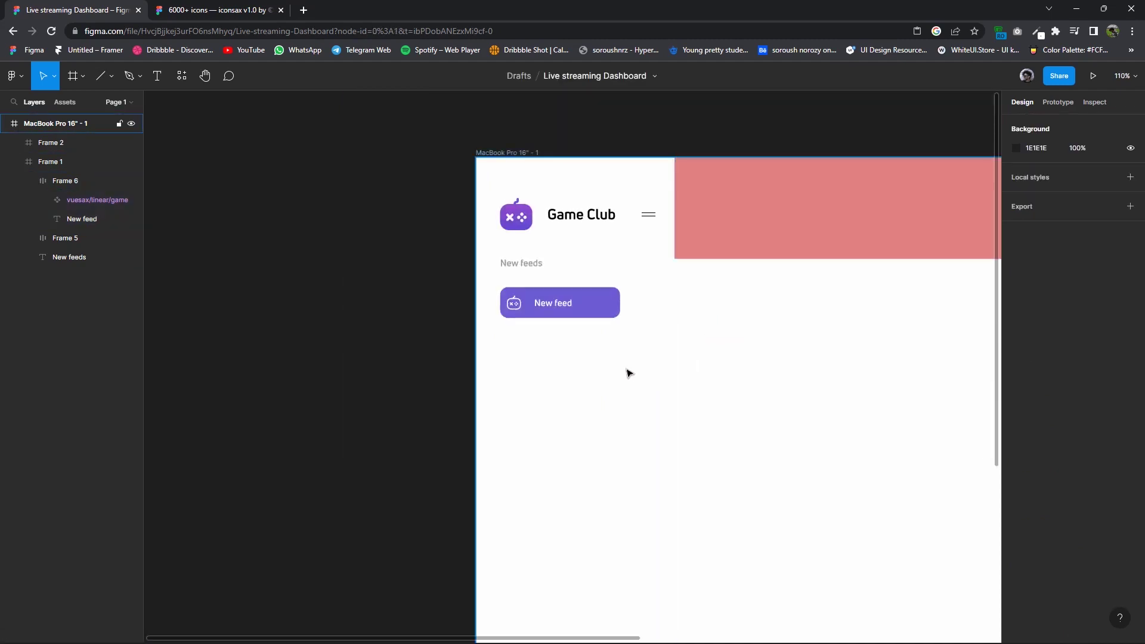
scroll(628, 372, "up", 3)
left_click(550, 289)
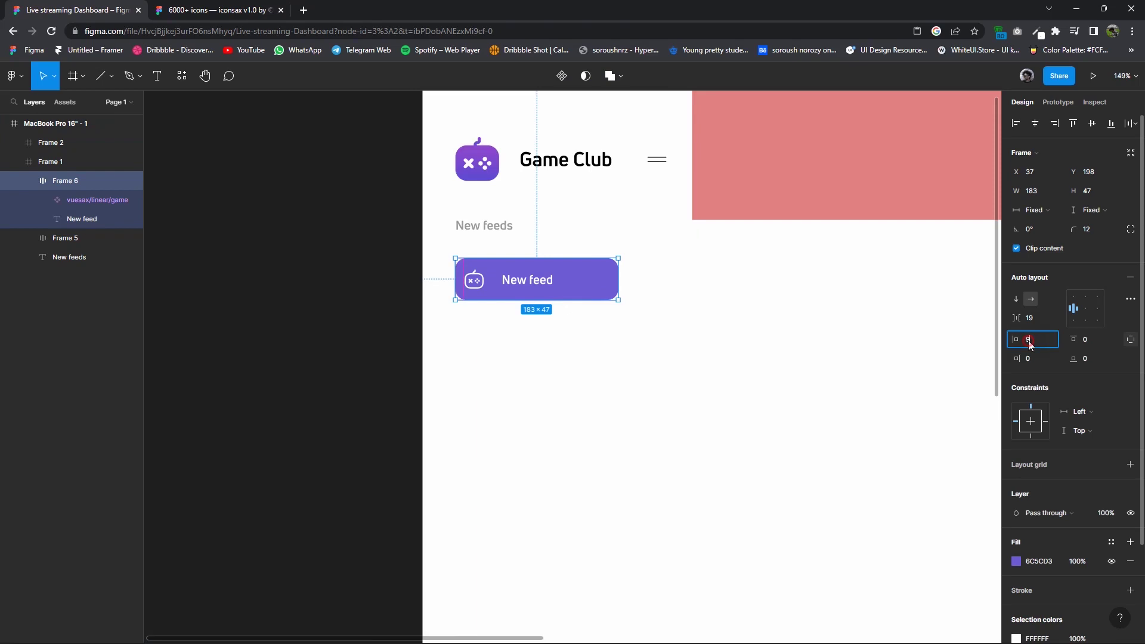
type("16")
key("Return")
Duplicate the New feed button directly beneath the original.
left_click(726, 371)
left_click(529, 292)
left_click_drag(529, 292, 508, 337, "alt")
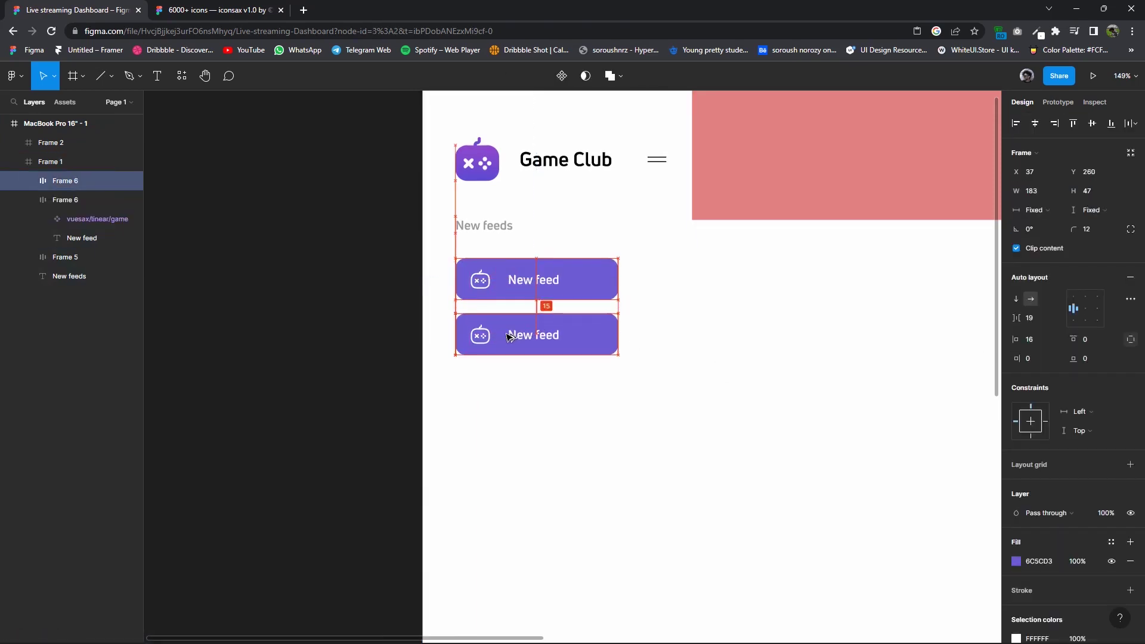
key("ctrl+Tab")
Scroll around the iconsax file to locate the Business icon set.
scroll(577, 305, "down", 3)
scroll(536, 306, "down", 2)
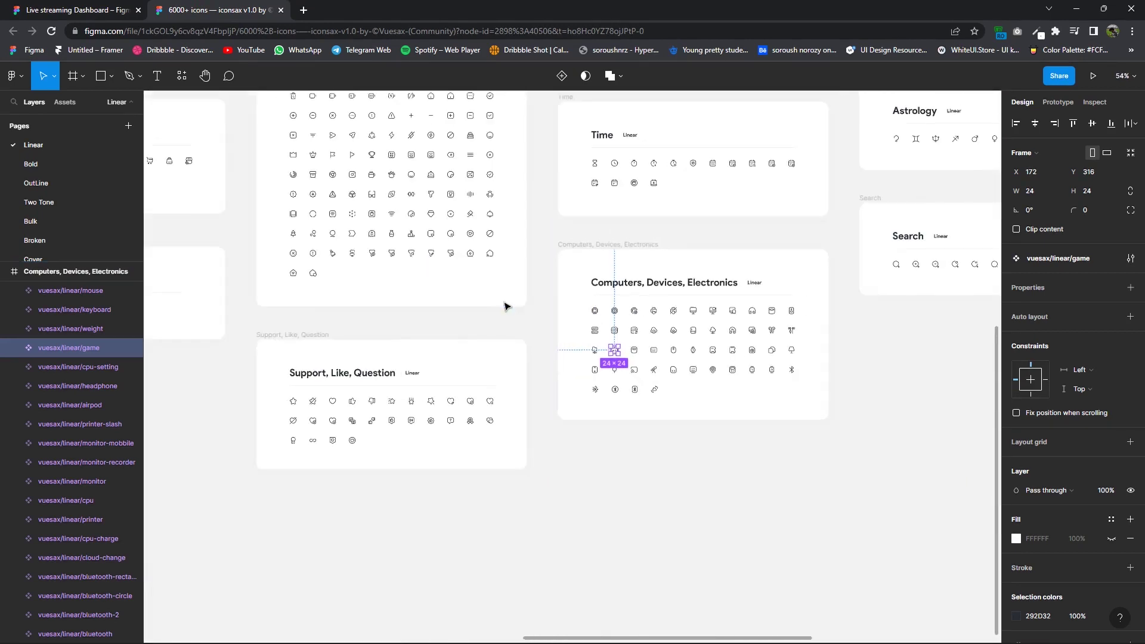
scroll(503, 306, "down", 3)
scroll(696, 358, "right", 3)
scroll(369, 363, "left", 2)
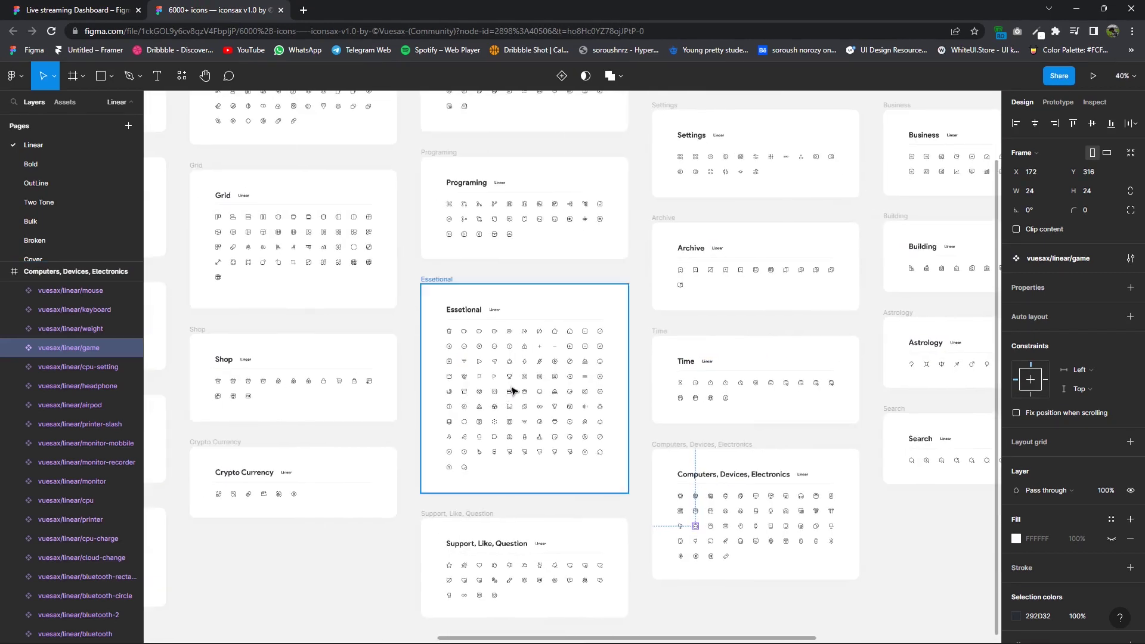
scroll(513, 391, "up", 3)
scroll(498, 383, "up", 3)
scroll(474, 376, "down", 1)
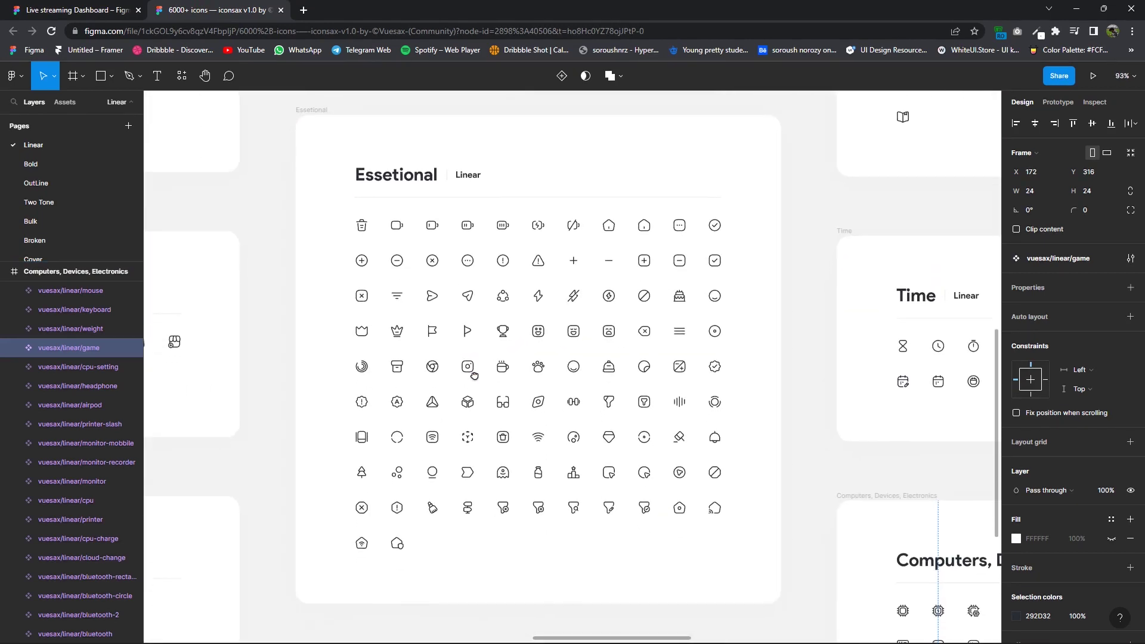
scroll(473, 374, "up", 1)
scroll(524, 390, "down", 5)
scroll(670, 335, "up", 3)
scroll(670, 335, "right", 2)
scroll(747, 299, "up", 2)
scroll(747, 299, "right", 2)
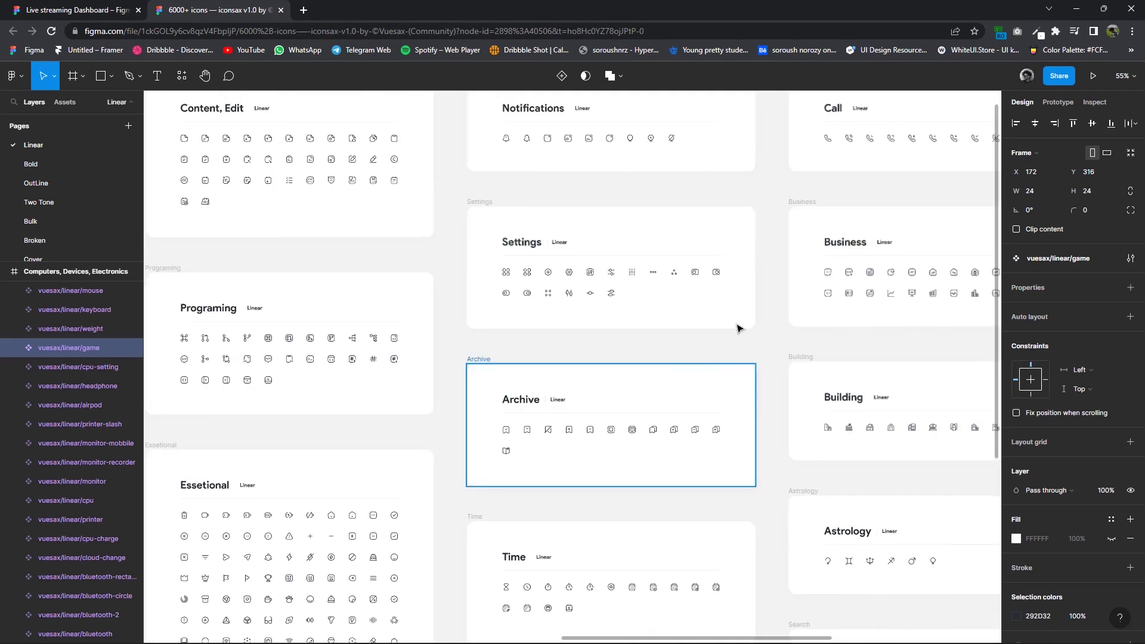
scroll(738, 328, "right", 3)
scroll(756, 370, "down", 1)
scroll(556, 401, "up", 3)
scroll(535, 387, "up", 2)
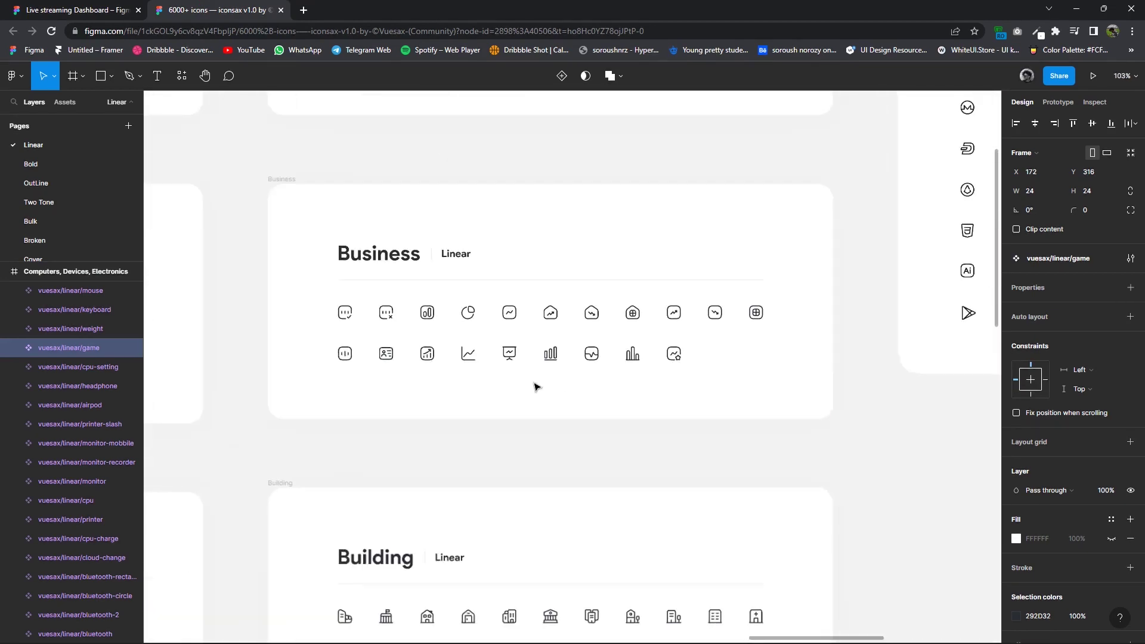
scroll(534, 386, "up", 1)
Copy the vuesax linear activity icon and return to the Live streaming Dashboard file.
left_click(507, 311)
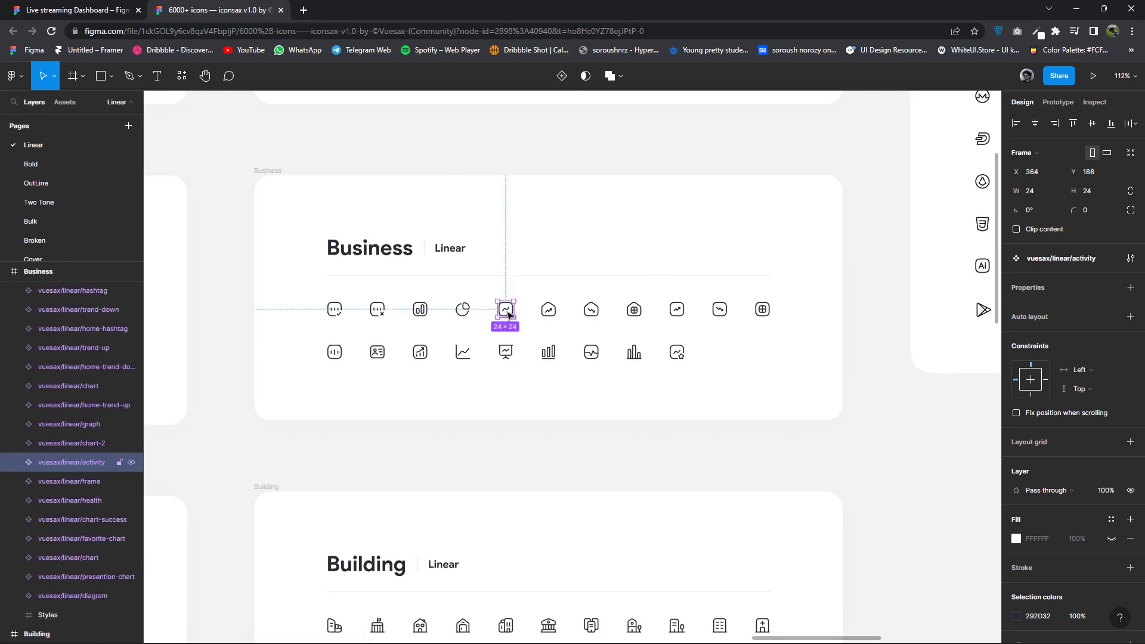
right_click(507, 314)
left_click(540, 276)
left_click(67, 8)
Paste the activity icon into the second button, replacing its game icon.
right_click(338, 234)
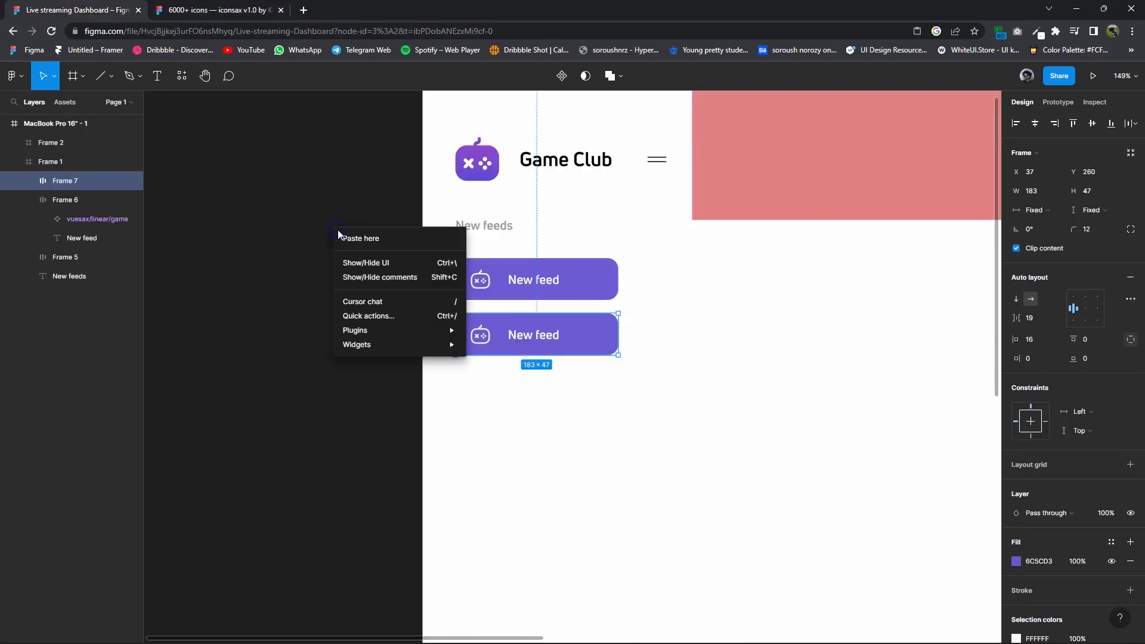
left_click(347, 238)
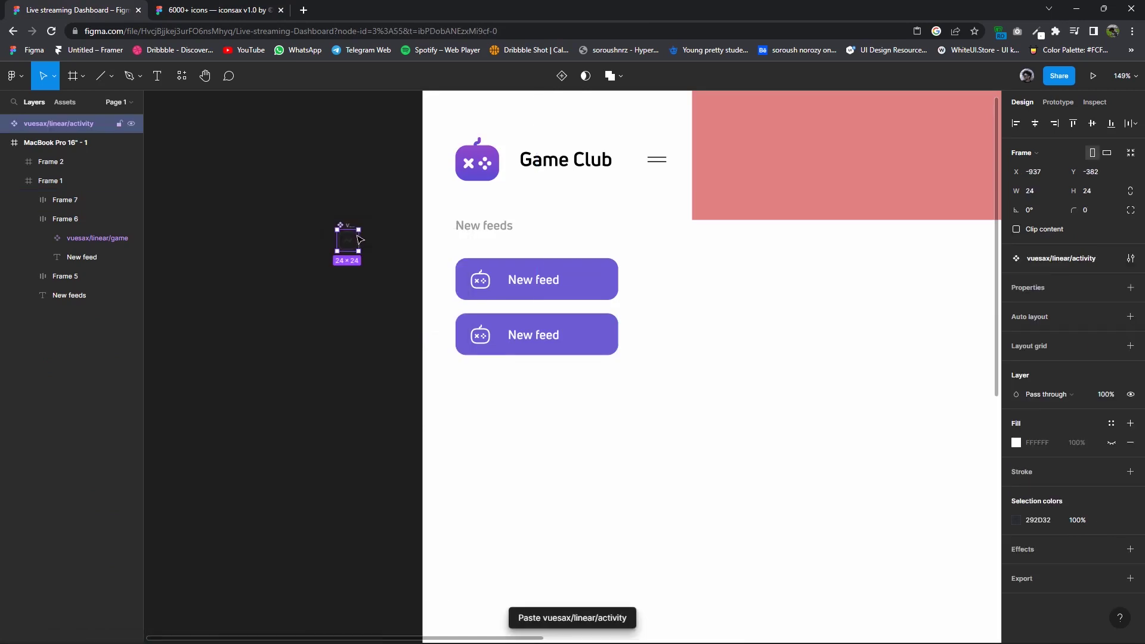
left_click_drag(484, 329, 519, 333)
left_click(480, 335)
key("Delete")
Relabel the button 'Trending', remove its purple fill, and make the text grey 8C8C8C.
double_click(535, 339)
type("Trending")
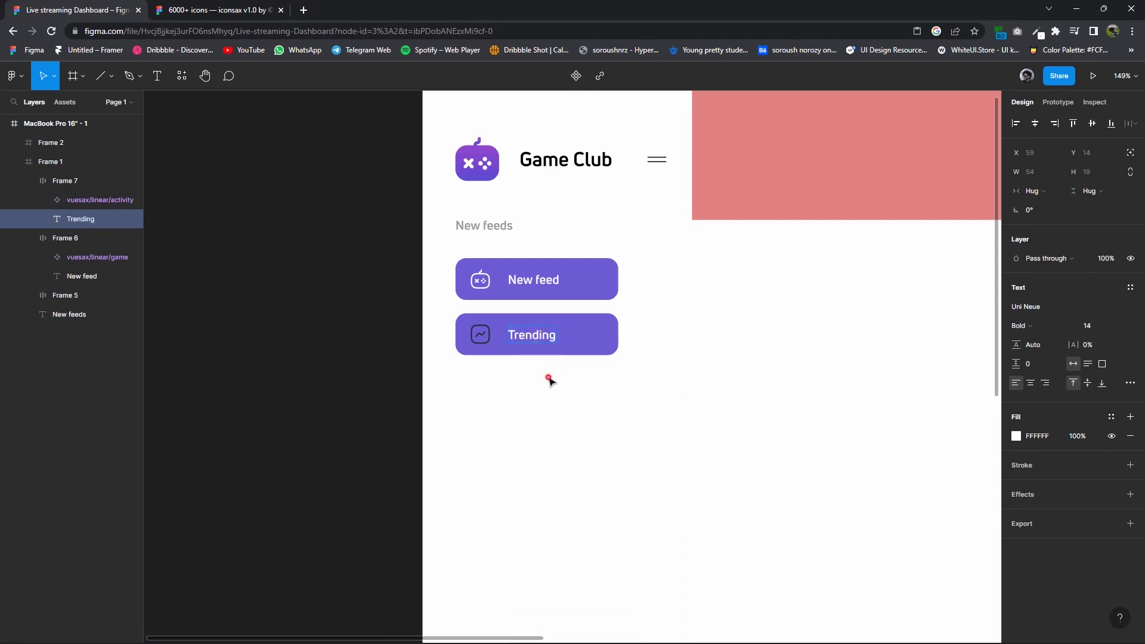
left_click(567, 337)
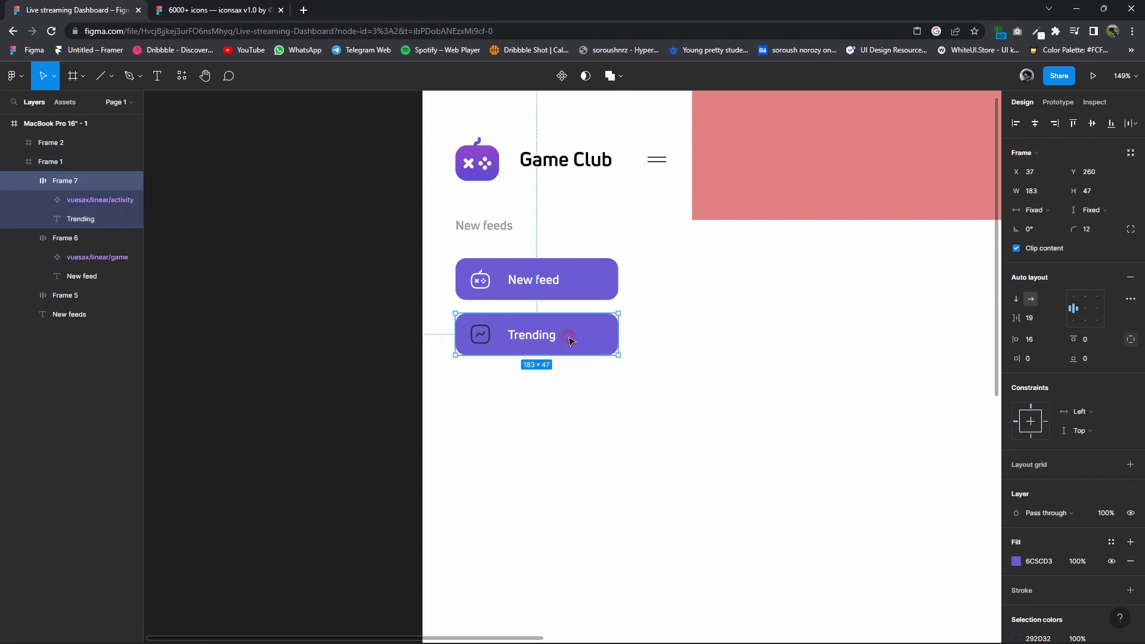
left_click(1129, 562)
left_click(525, 333)
left_click(1015, 436)
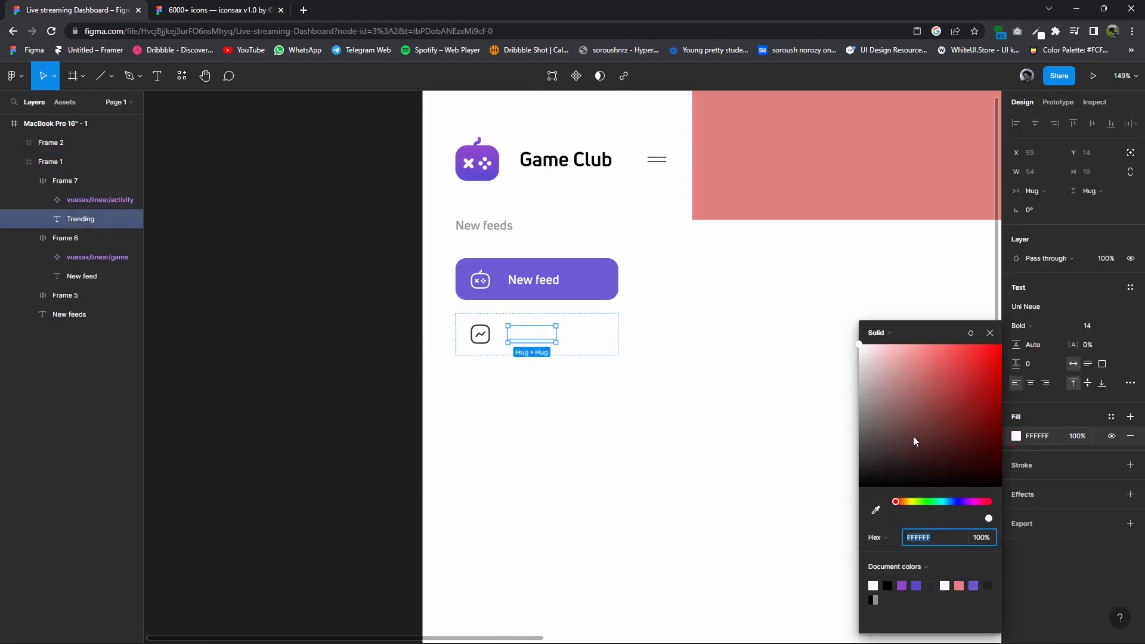
type("8c")
key("Return")
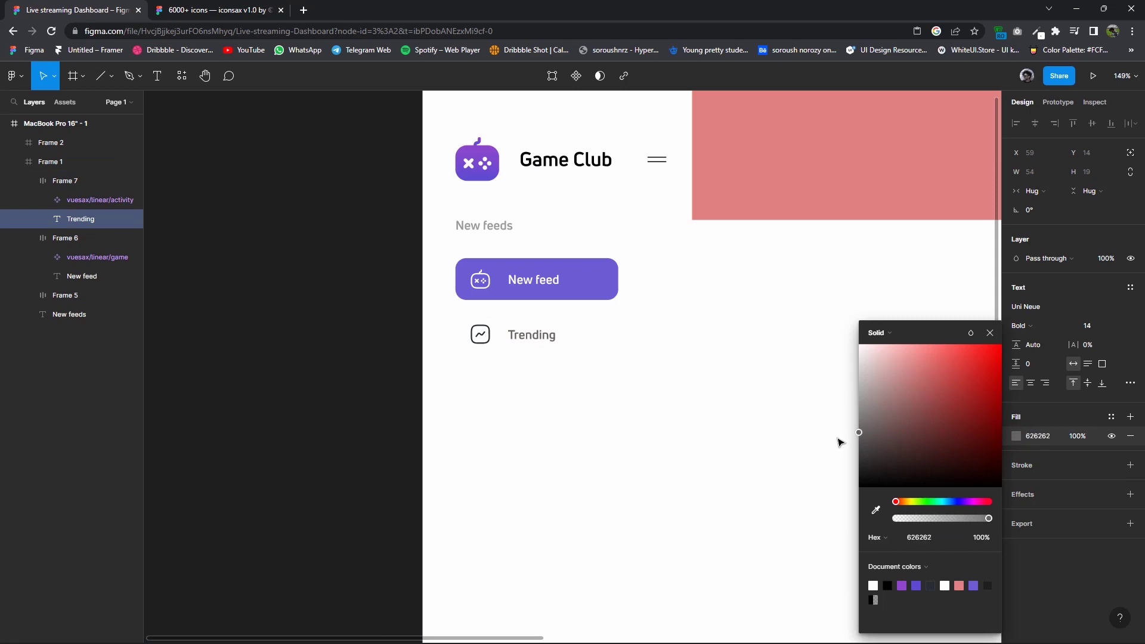
Recolour the activity icon with the same grey 8C8C8C hex value.
right_click(918, 537)
left_click(763, 333)
left_click(480, 334)
type("868686")
key("Return")
Duplicate the Trending row just below itself.
left_click(591, 383)
scroll(590, 384, "down", 4)
left_click(552, 356)
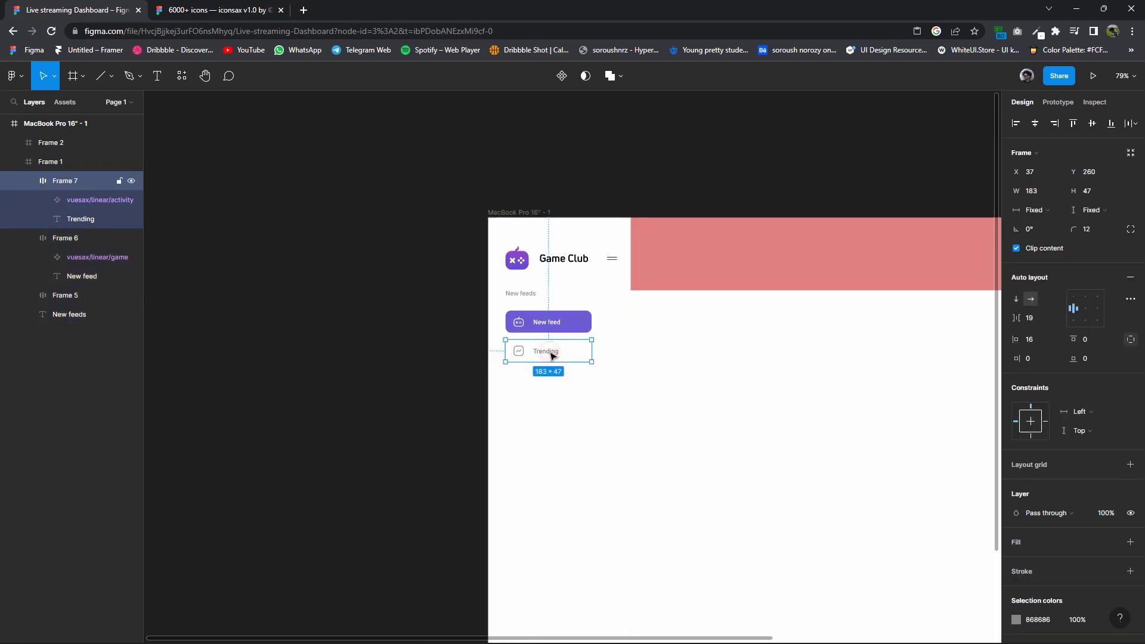
left_click_drag(552, 356, 555, 380)
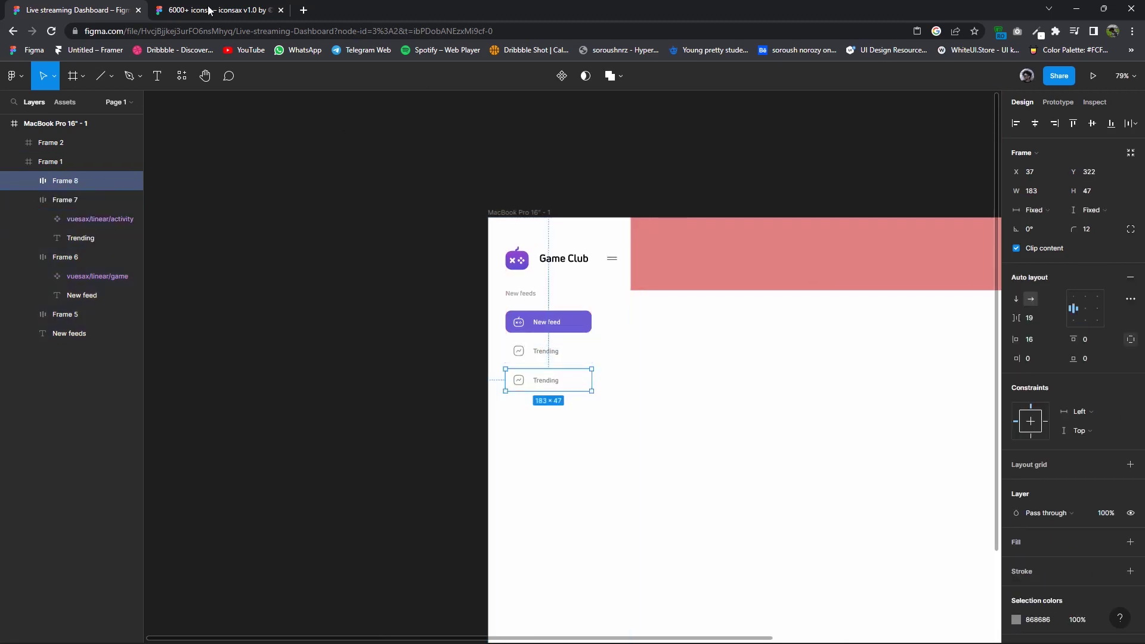
left_click(209, 10)
scroll(525, 383, "down", 6)
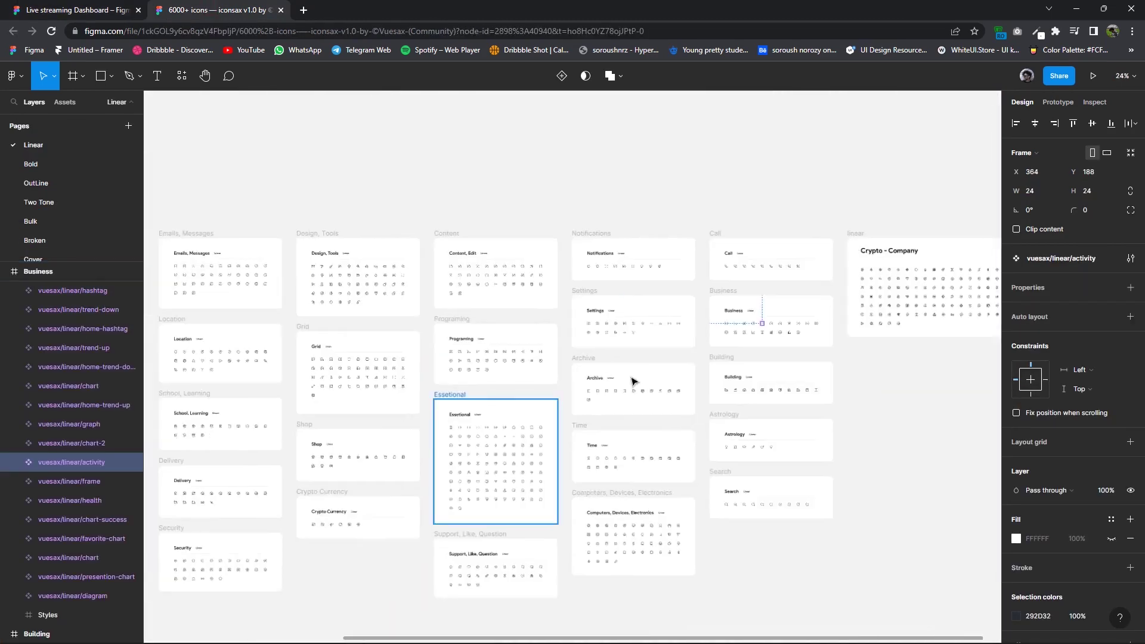
Copy the vuesax linear user icon from iconsax and return to the dashboard file.
scroll(512, 381, "up", 5)
left_click(507, 378)
right_click(512, 382)
left_click(521, 273)
key("ctrl+Page_Up")
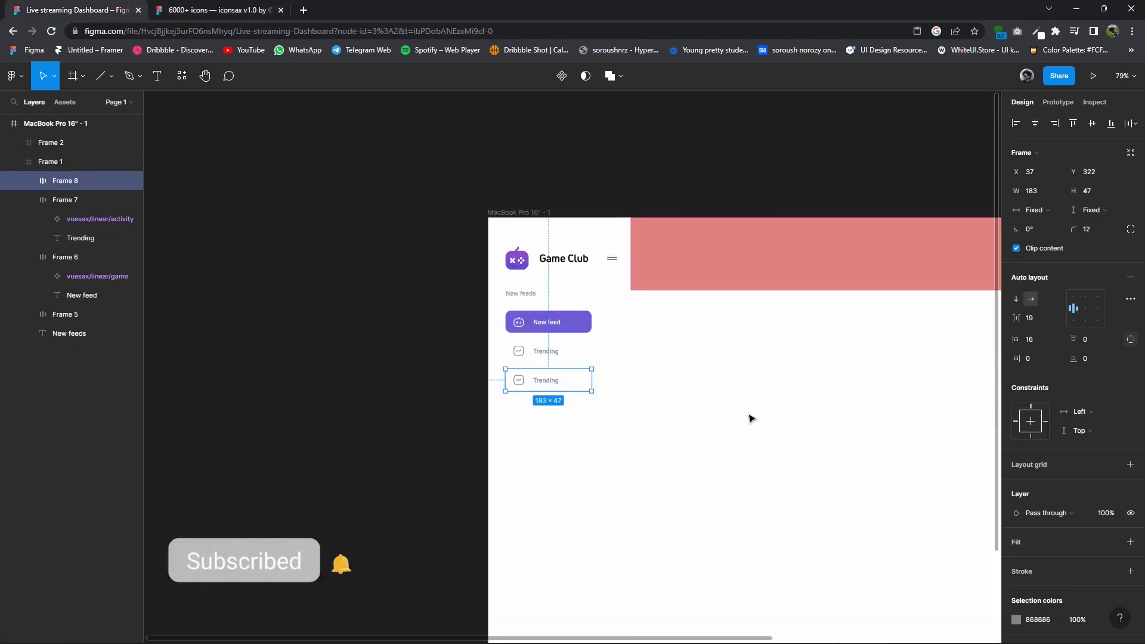
Paste the user icon into the third row, replacing its activity icon.
right_click(750, 418)
left_click(769, 275)
scroll(769, 292, "up", 3)
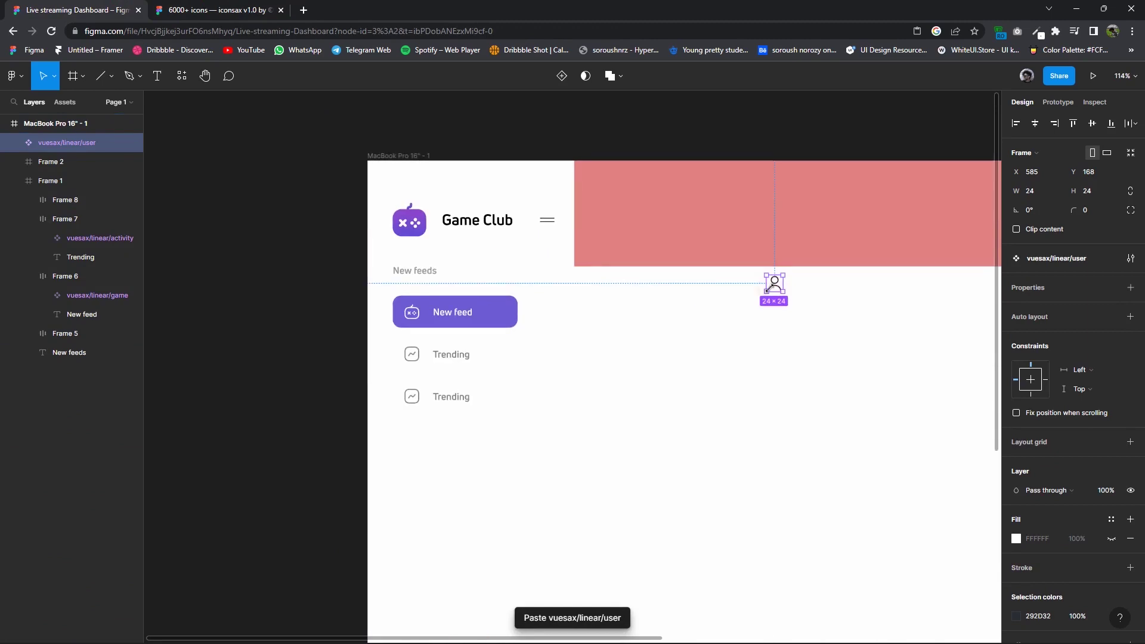
left_click_drag(769, 286, 430, 396)
left_click(412, 396)
key("Delete")
Label the third row 'Following' and give the user icon the label's grey colour.
left_click(448, 397)
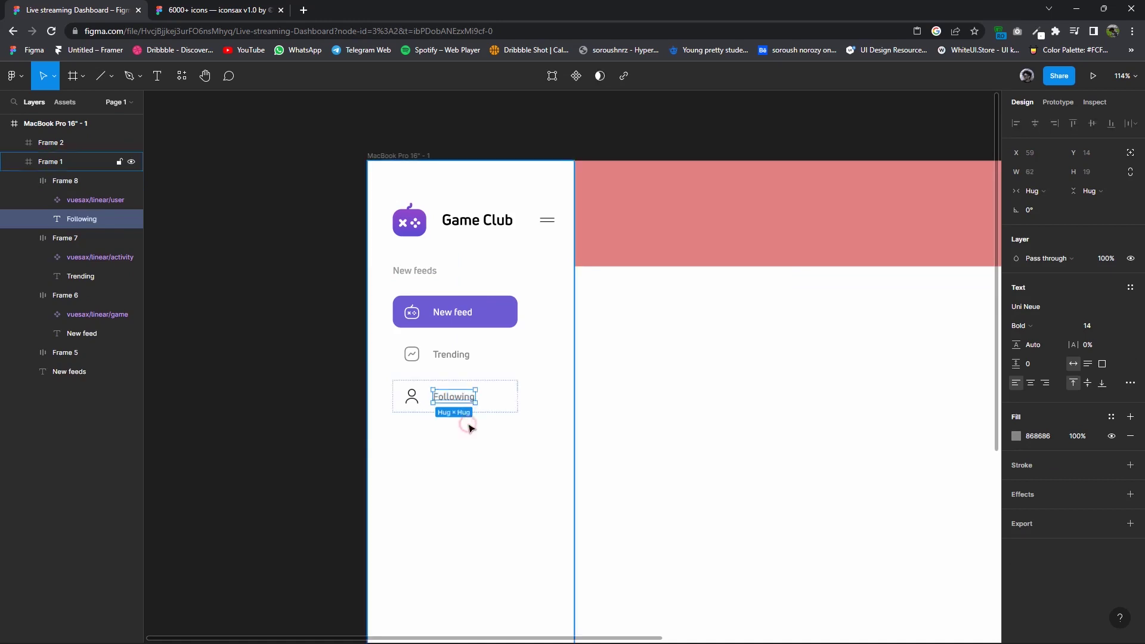
scroll(468, 427, "up", 3)
right_click(1037, 444)
left_click(860, 230)
left_click(400, 386)
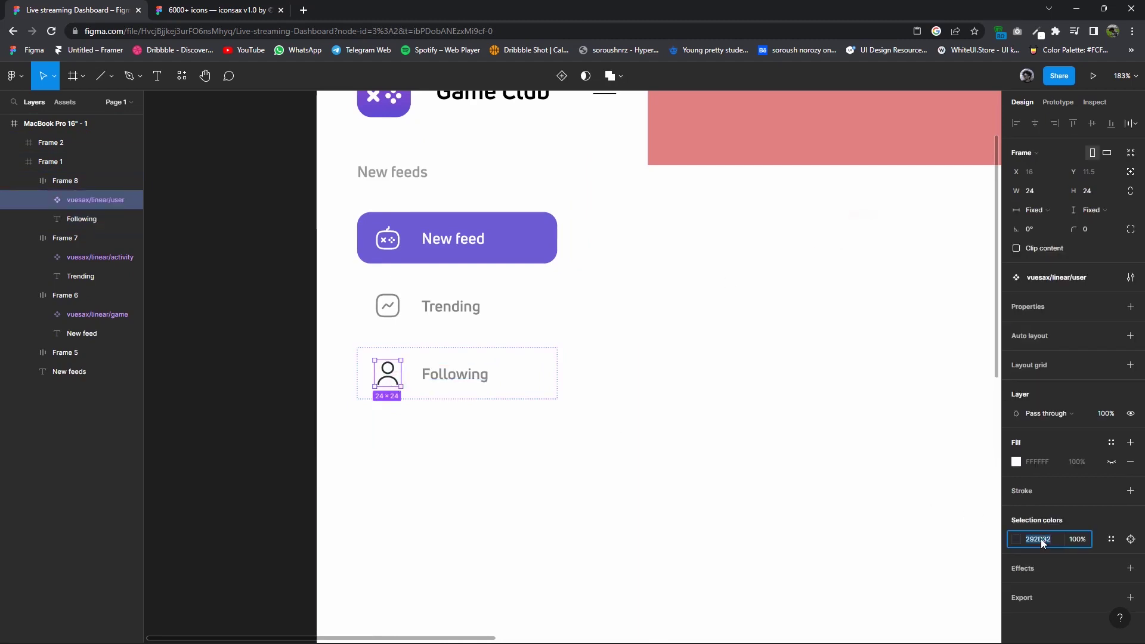
left_click(742, 466)
Copy the vuesax linear video icon from the iconsax file.
key("shift+1")
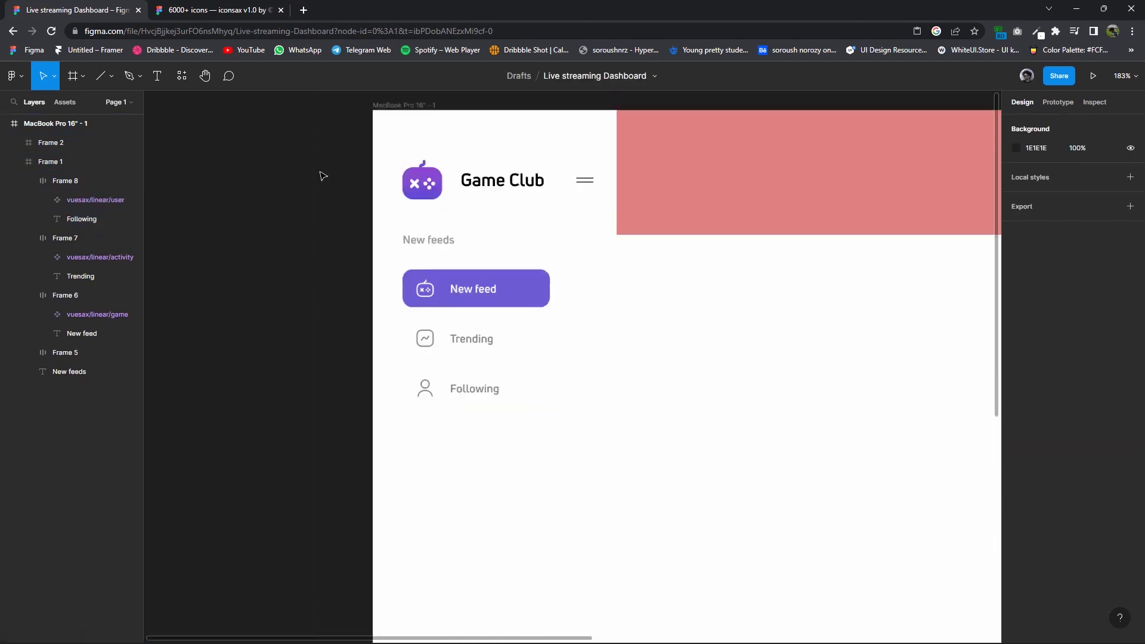
key("ctrl+Tab")
scroll(580, 369, "down", 1)
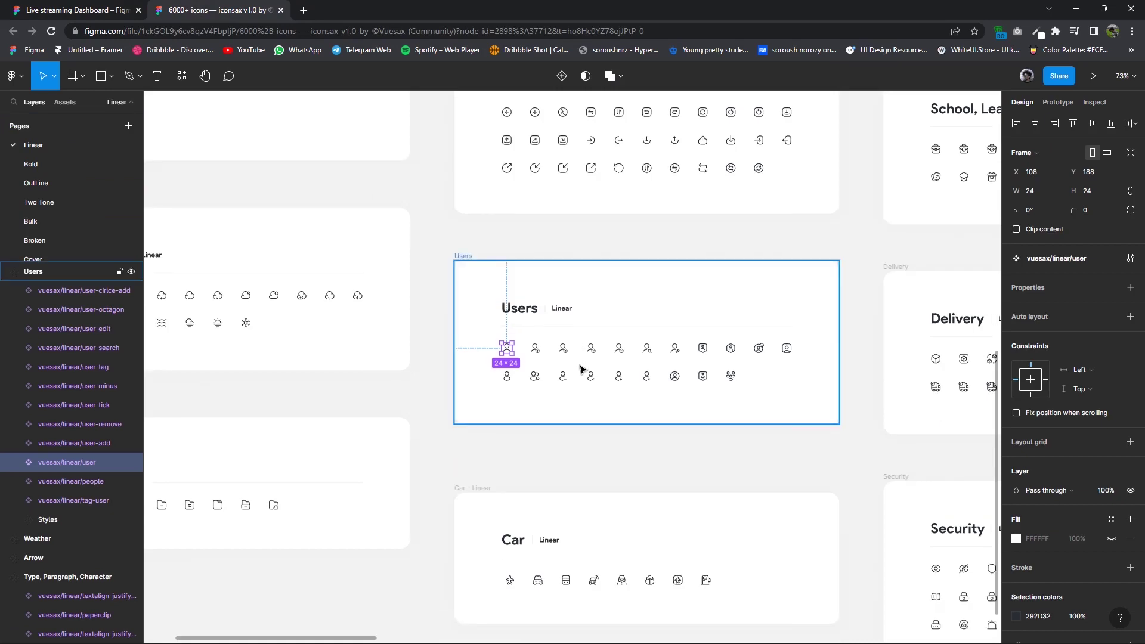
scroll(580, 368, "down", 3)
scroll(652, 481, "up", 3)
scroll(603, 309, "up", 3)
scroll(616, 363, "up", 5)
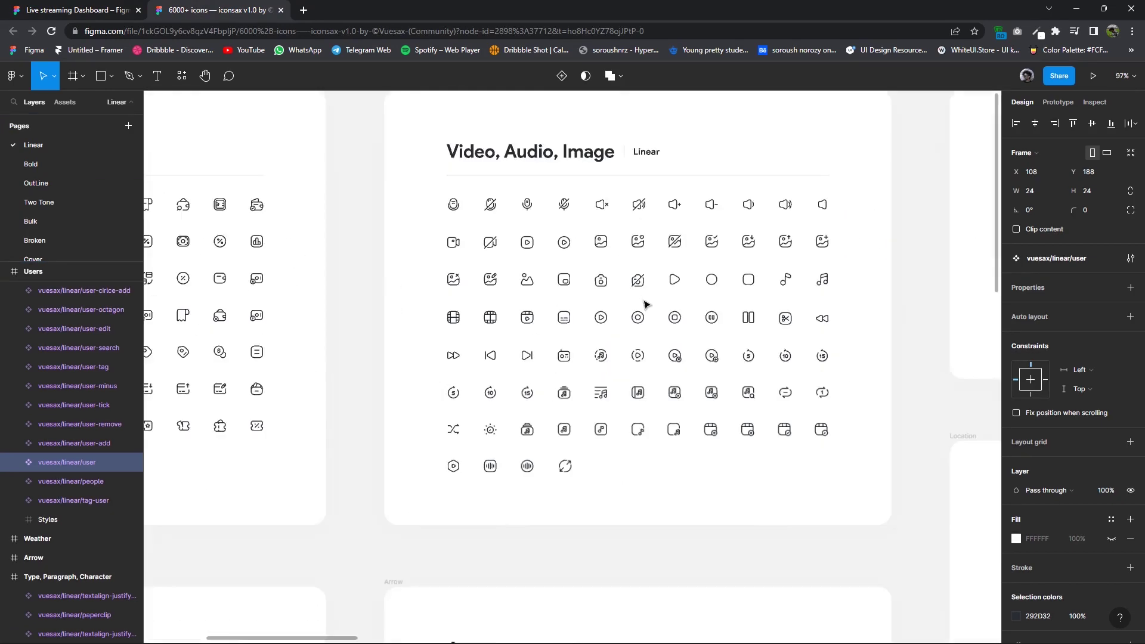
scroll(646, 304, "up", 2)
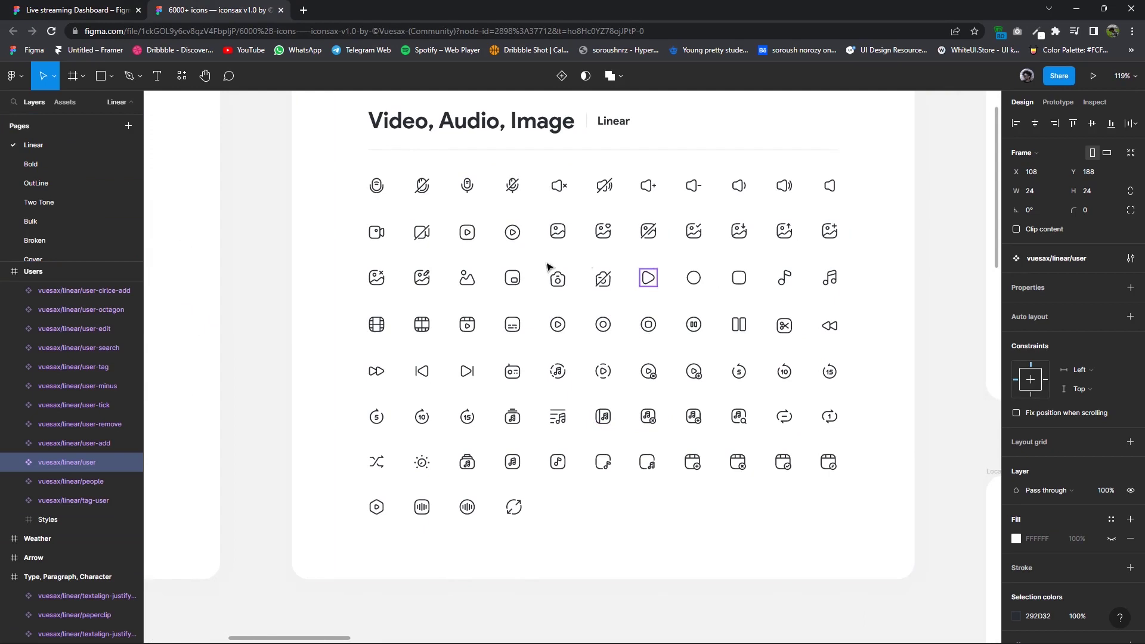
left_click(376, 232)
right_click(372, 222)
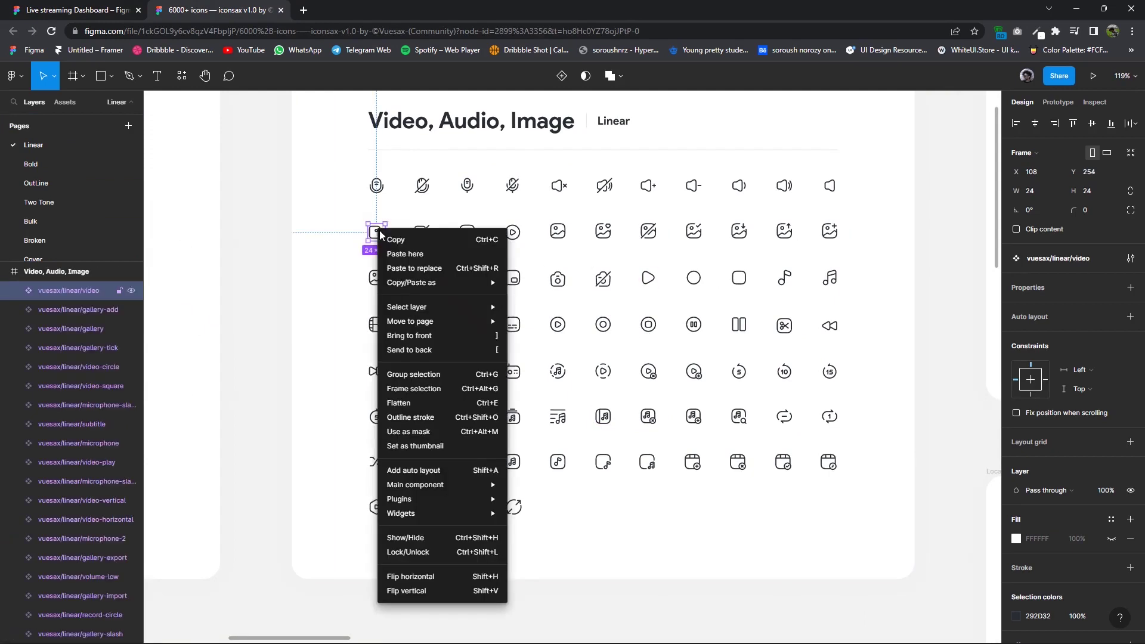
left_click(412, 240)
Paste the video icon onto the dashboard canvas beside the sidebar.
left_click(99, 5)
right_click(352, 353)
left_click(369, 362)
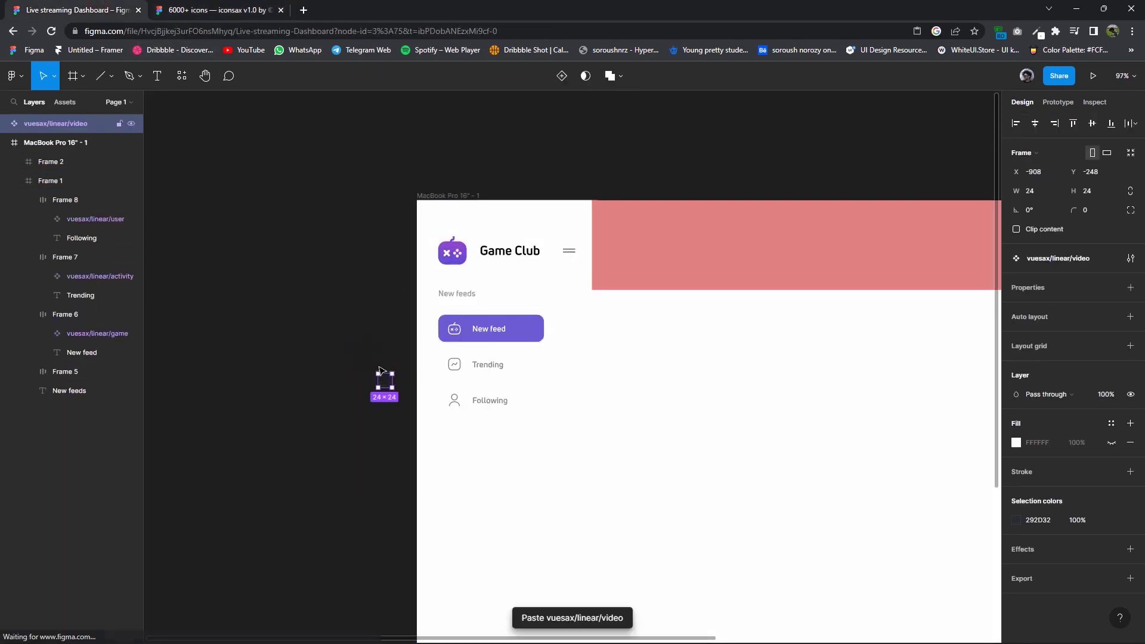
left_click_drag(524, 419, 556, 414)
Duplicate the Following row below itself and delete the copy's user icon.
left_click(489, 400)
left_click_drag(489, 400, 488, 435)
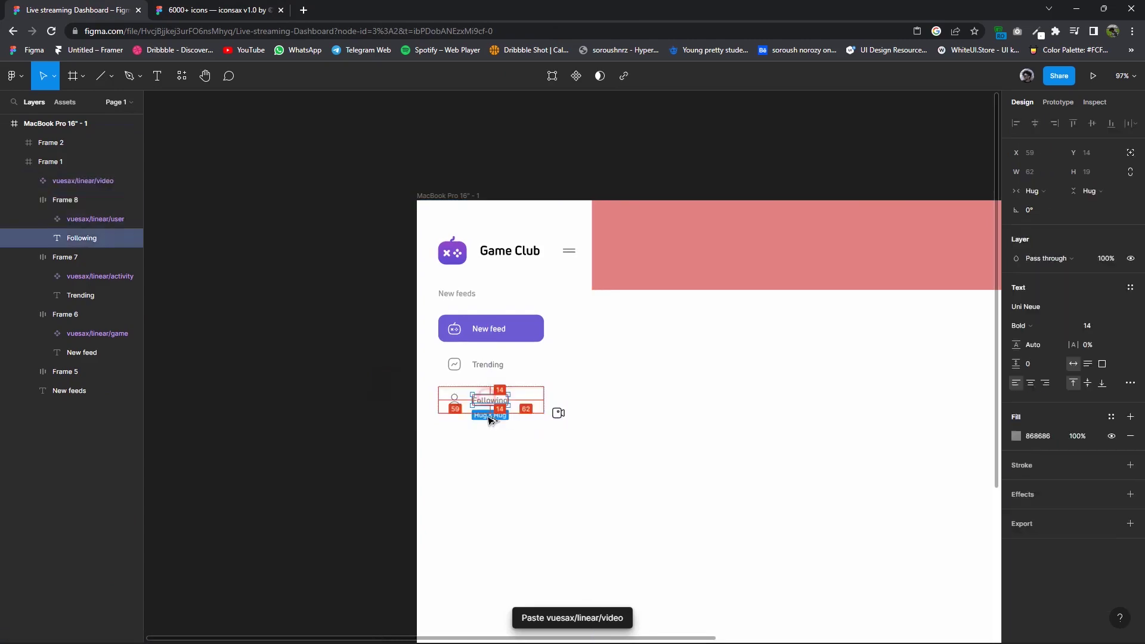
key("ctrl+z")
left_click(531, 409)
mouse_move(534, 401)
left_mouse_down()
mouse_move(537, 435)
mouse_move(471, 436)
left_mouse_up()
left_click(454, 436)
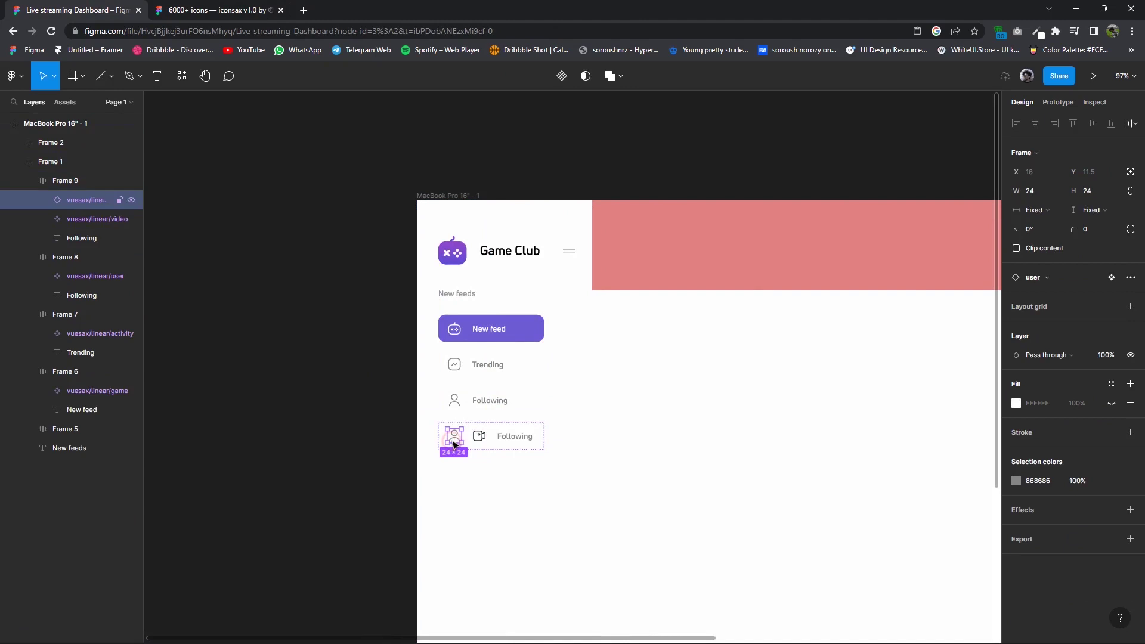
key("Delete")
Rename the new row's label to 'Your videos' and copy its grey colour value.
scroll(501, 441, "up", 5)
left_click(464, 396)
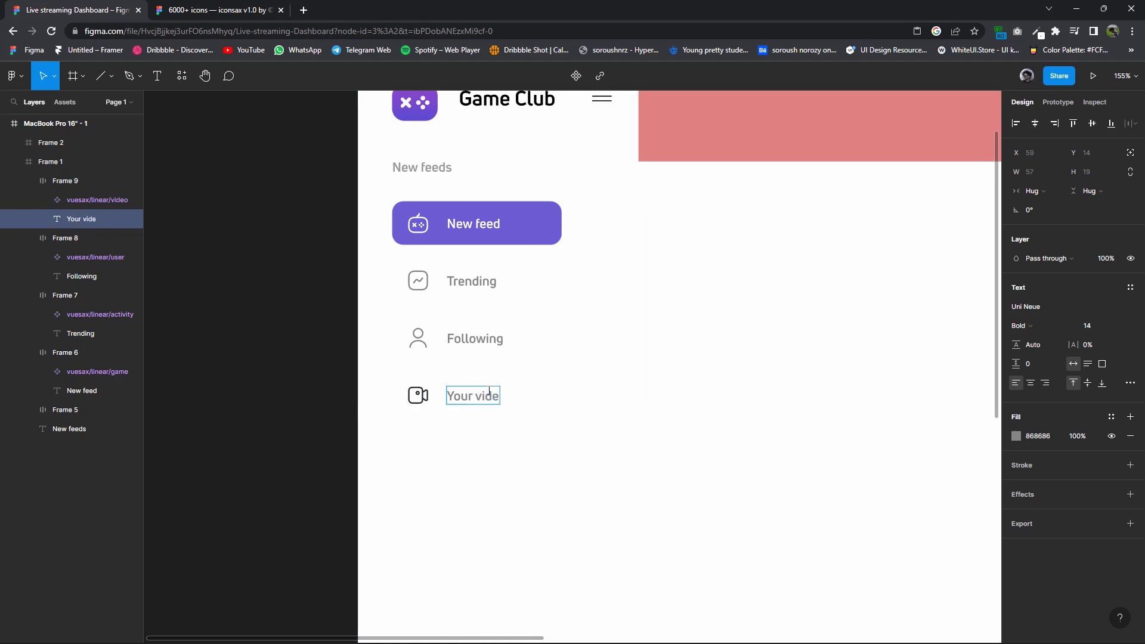
scroll(664, 416, "down", 5, "ctrl")
right_click(1040, 436)
left_click(876, 227)
key("shift+Tab")
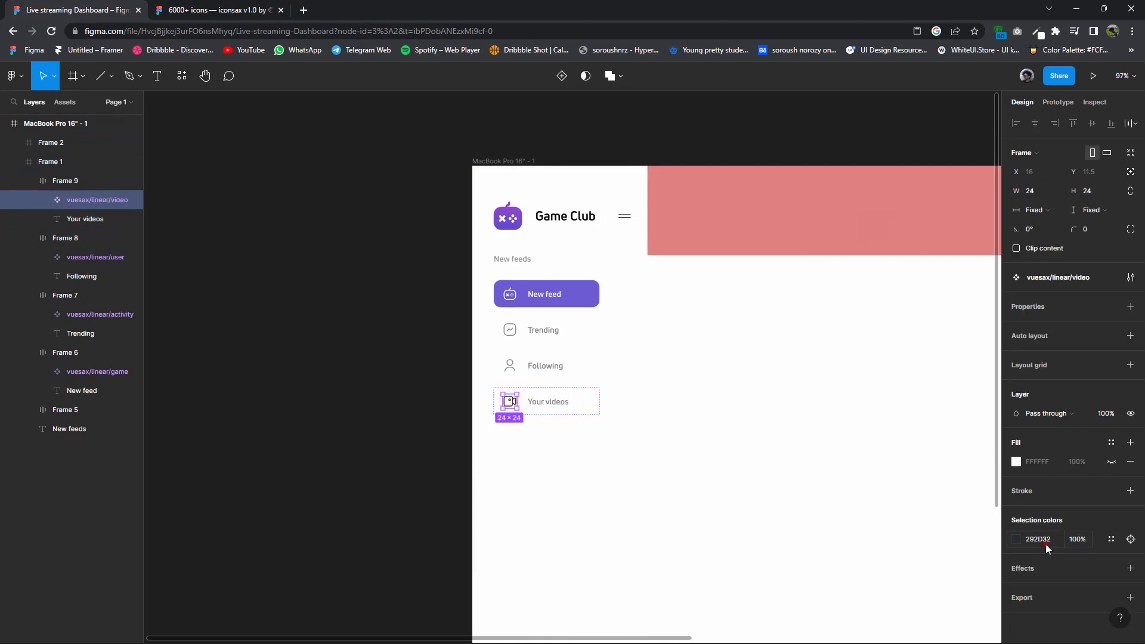
Copy the clipboard-text icon from the iconsax library.
left_click(214, 10)
scroll(645, 374, "down", 5, "ctrl")
scroll(724, 391, "down", 3, "ctrl")
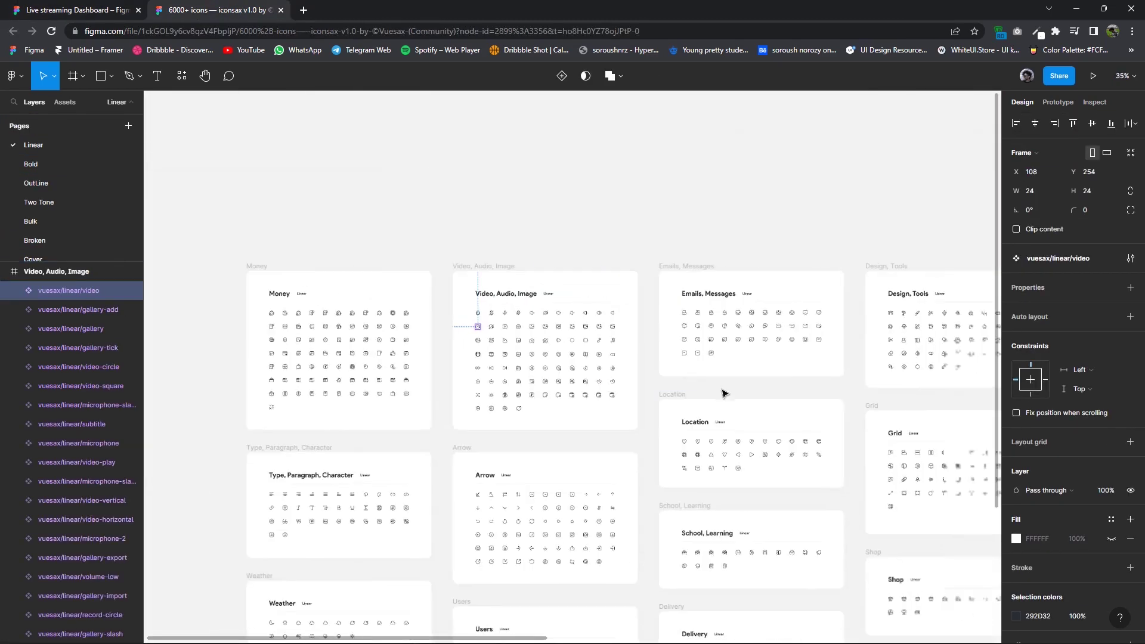
scroll(749, 365, "up", 3, "ctrl")
scroll(704, 373, "down", 2, "ctrl")
scroll(694, 403, "down", 3, "ctrl")
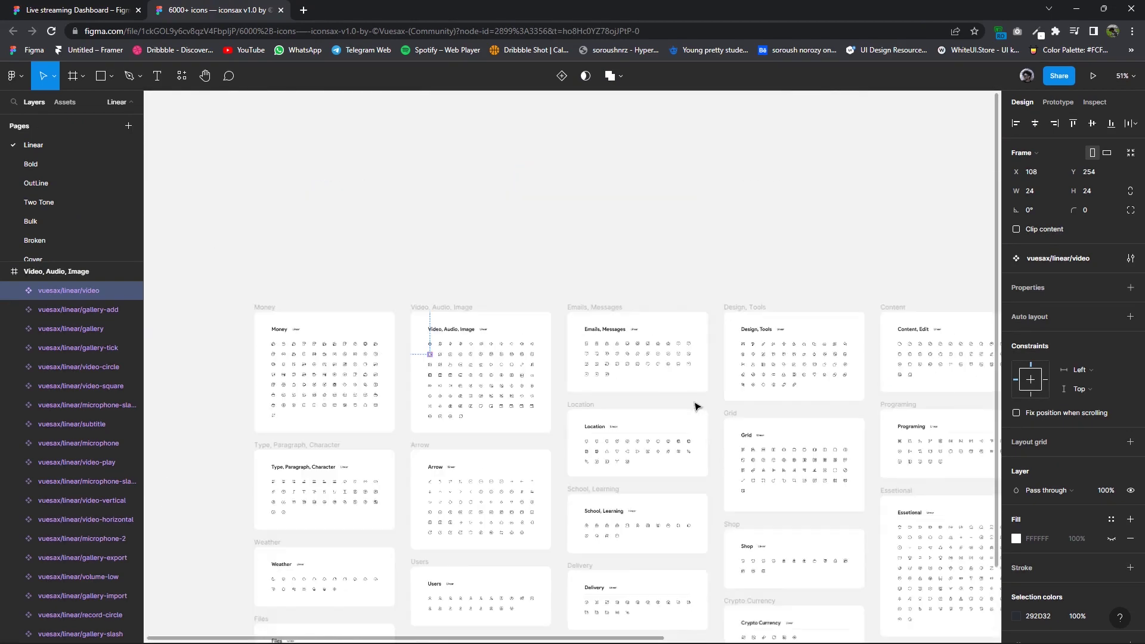
scroll(801, 377, "up", 3, "ctrl")
scroll(800, 377, "up", 2, "ctrl")
scroll(797, 383, "up", 2, "ctrl")
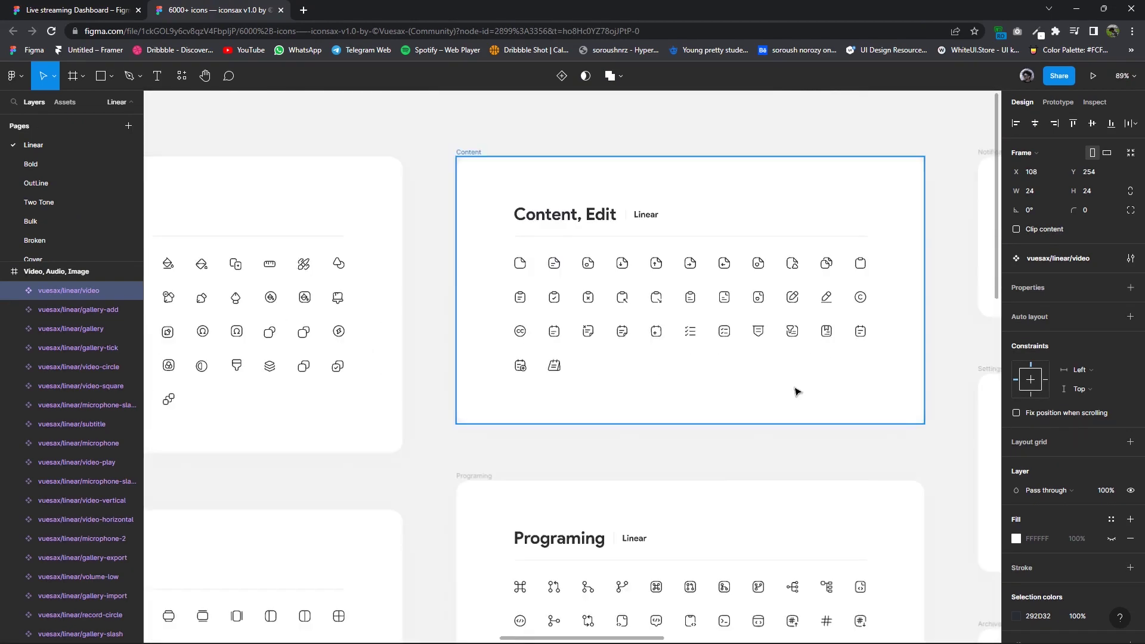
scroll(791, 393, "up", 1, "ctrl")
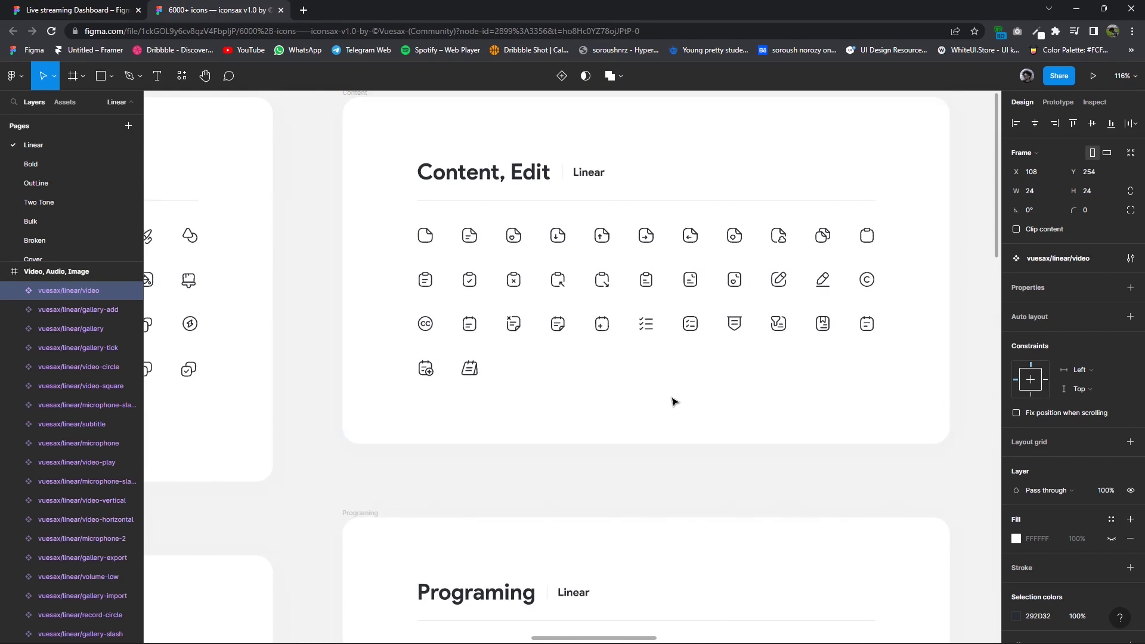
scroll(613, 401, "up", 1, "ctrl")
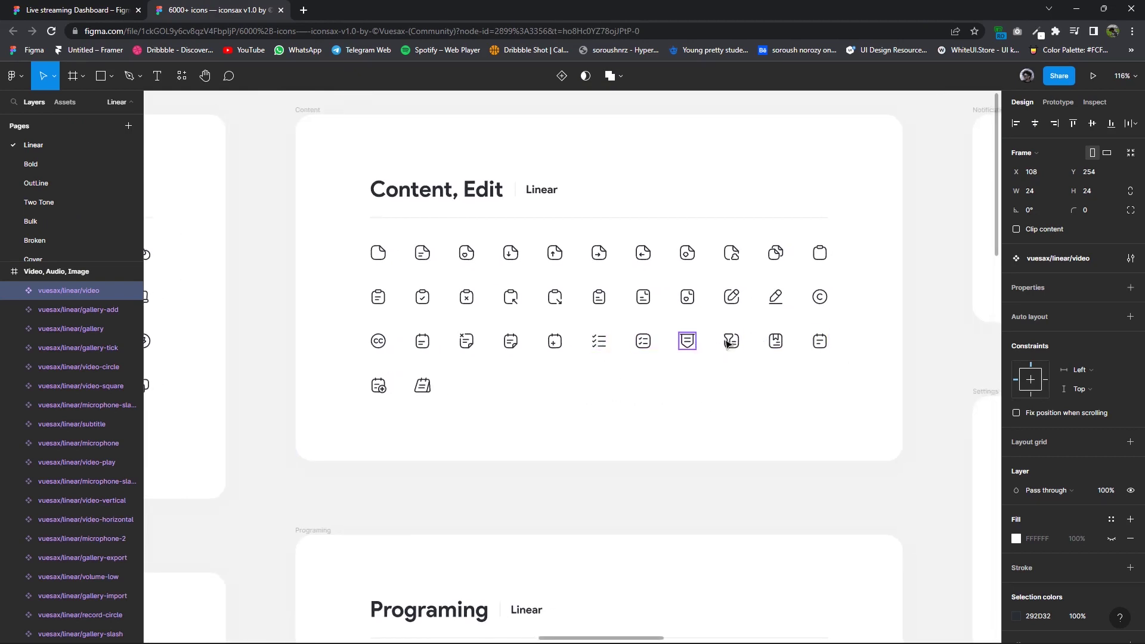
left_click(378, 296)
right_click(379, 297)
left_click(393, 268)
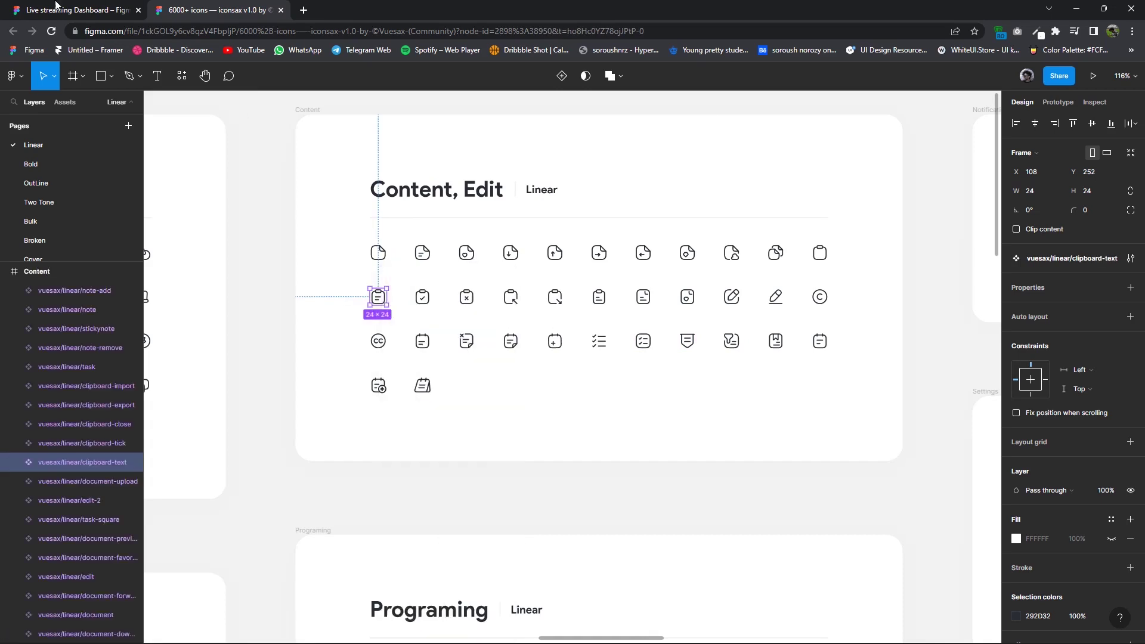
key("ctrl+Tab")
Paste the clipboard icon into the duplicated row, replacing its old video icon.
key("ctrl+v")
mouse_move(453, 376)
left_mouse_down()
mouse_move(559, 404)
mouse_move(519, 443)
left_mouse_up()
left_click(515, 442)
key("Delete")
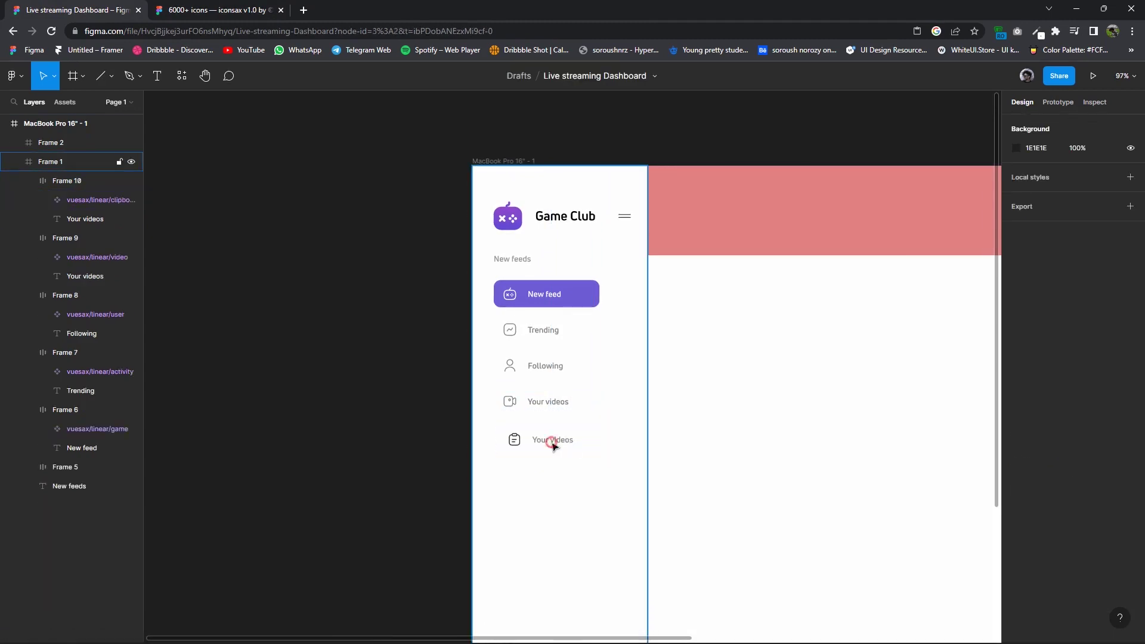
Rename the new row's label to 'Playlist'.
left_click(552, 443)
double_click(552, 439)
type("Playlist")
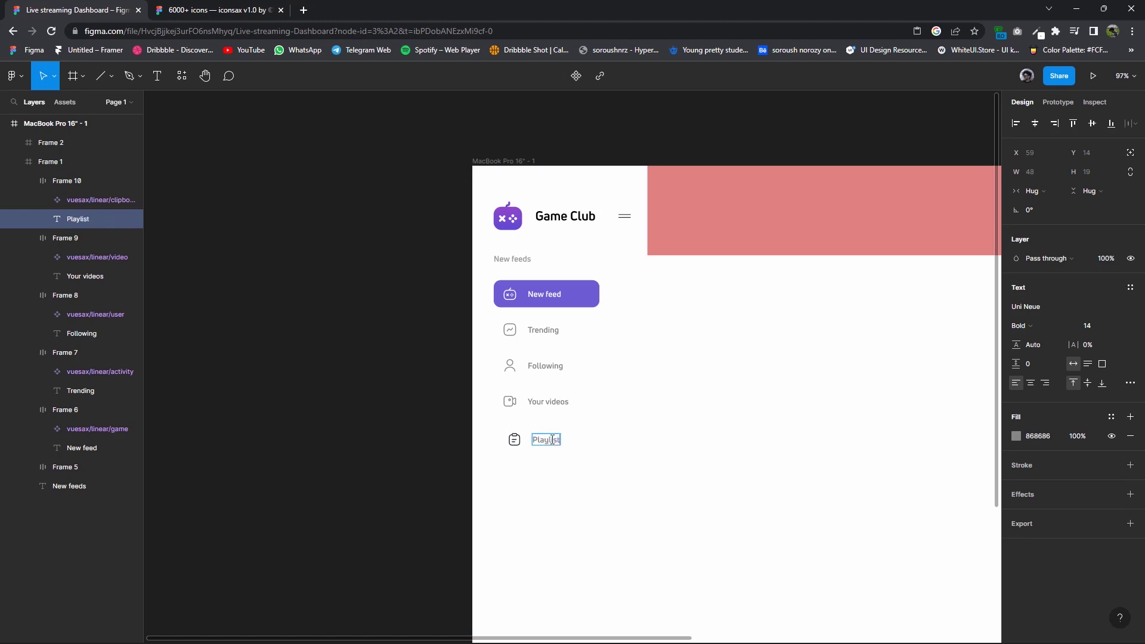
key("Escape")
left_click(1038, 436)
right_click(1040, 438)
left_click(878, 220)
left_click(515, 441)
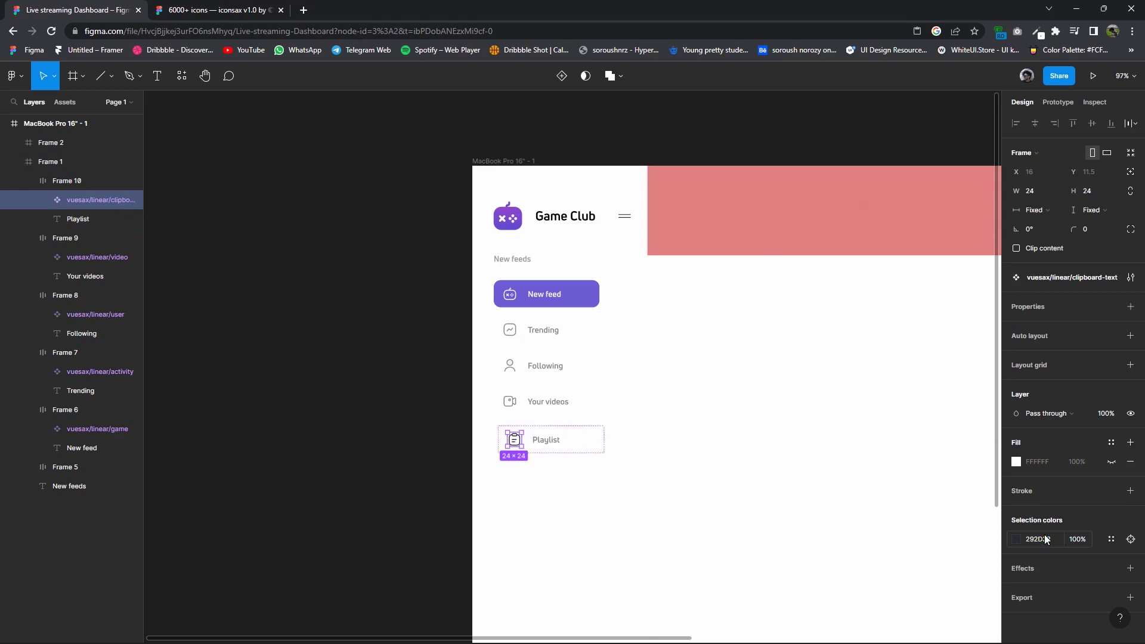
left_click(585, 470)
left_click(557, 458)
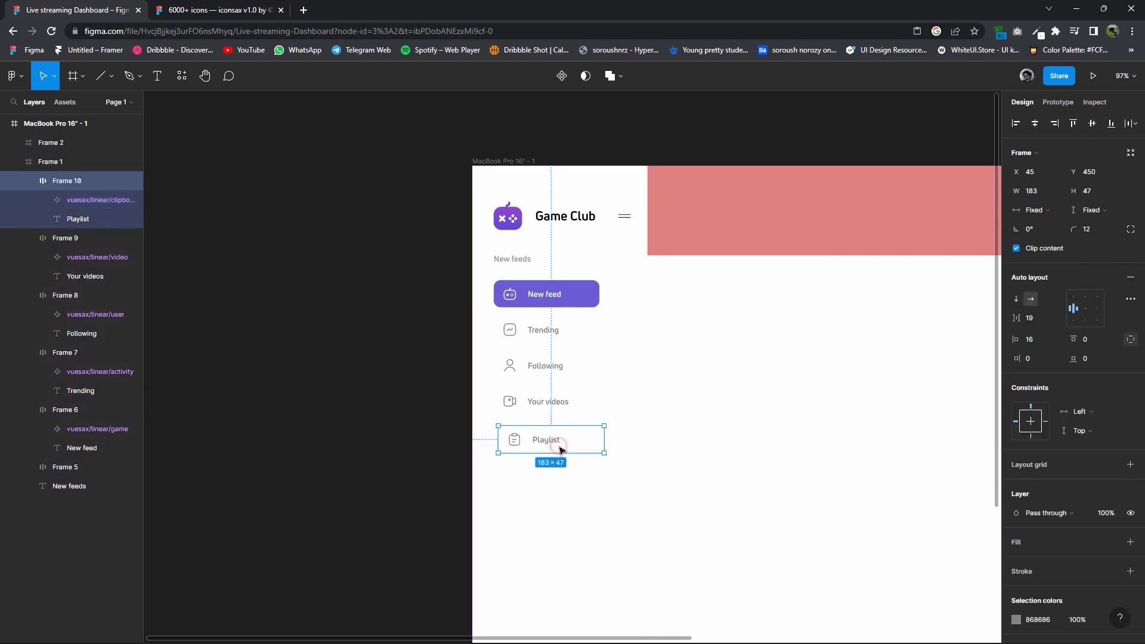
scroll(537, 432, "down", 3)
scroll(530, 429, "up", 2)
Draw a horizontal divider line under Playlist, stretched to 207 wide across the menu.
left_click(698, 427)
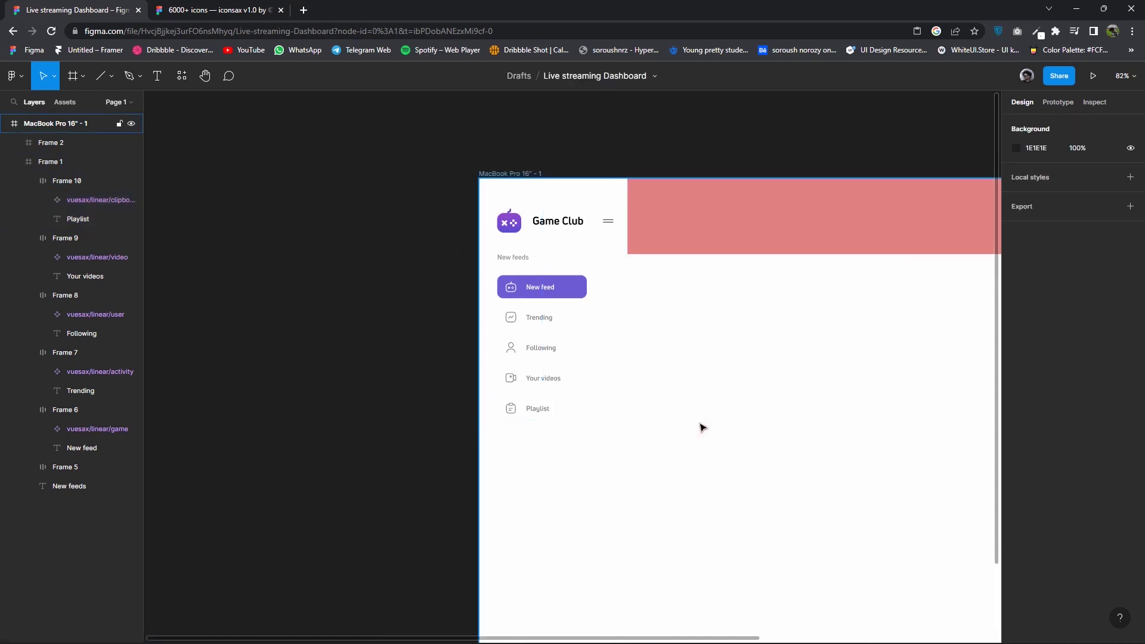
key("shift+1")
left_click(112, 82)
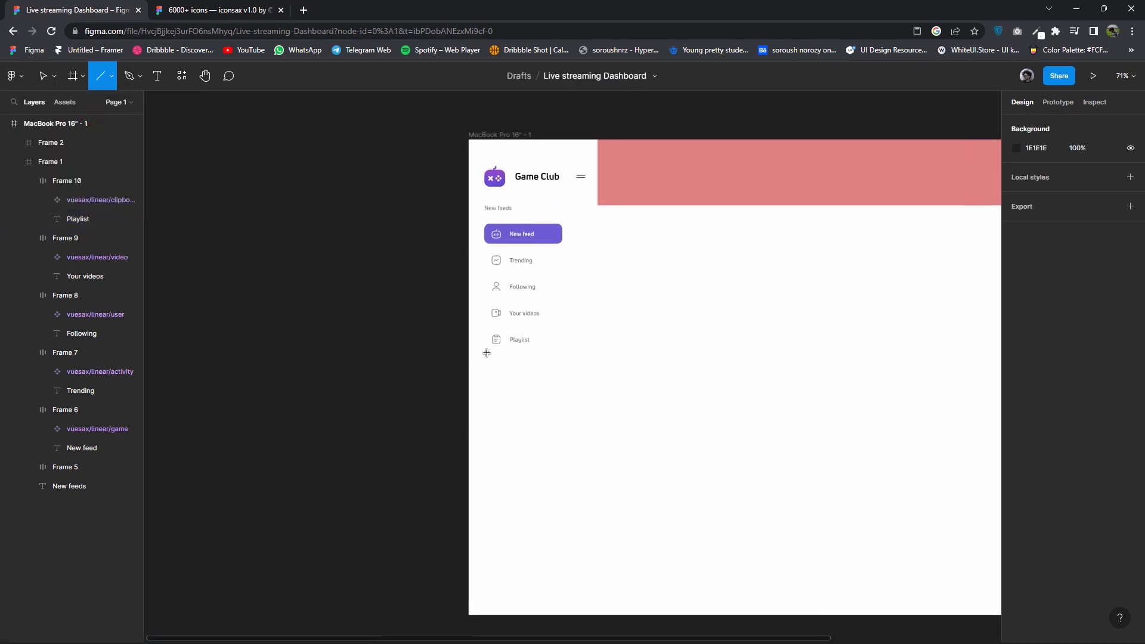
left_click_drag(490, 352, 562, 353)
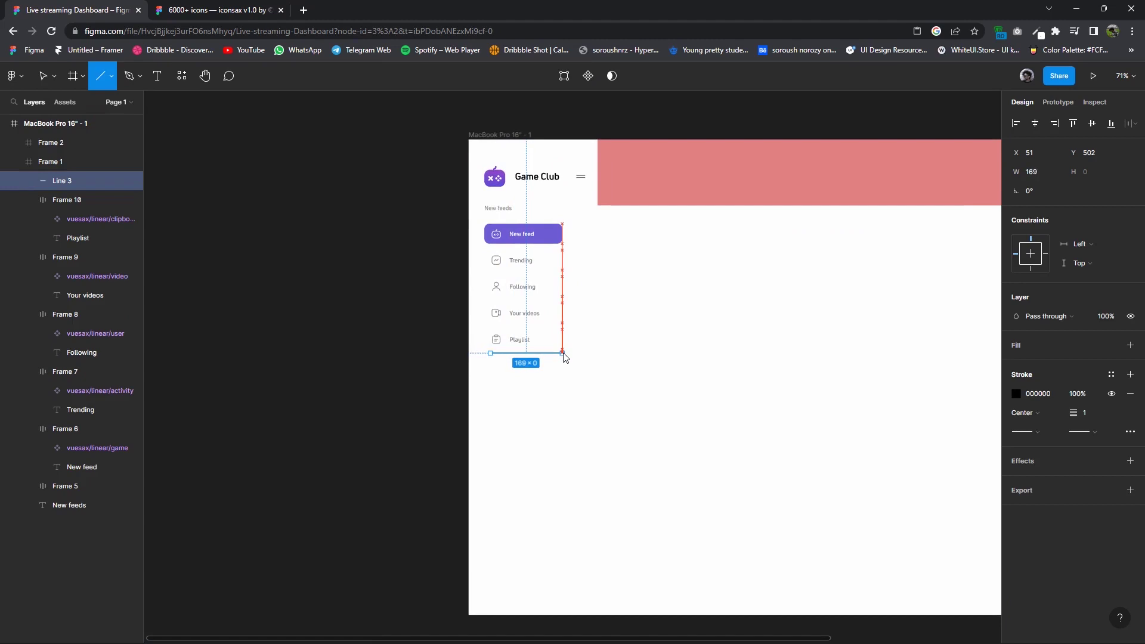
left_click_drag(577, 356, 568, 354)
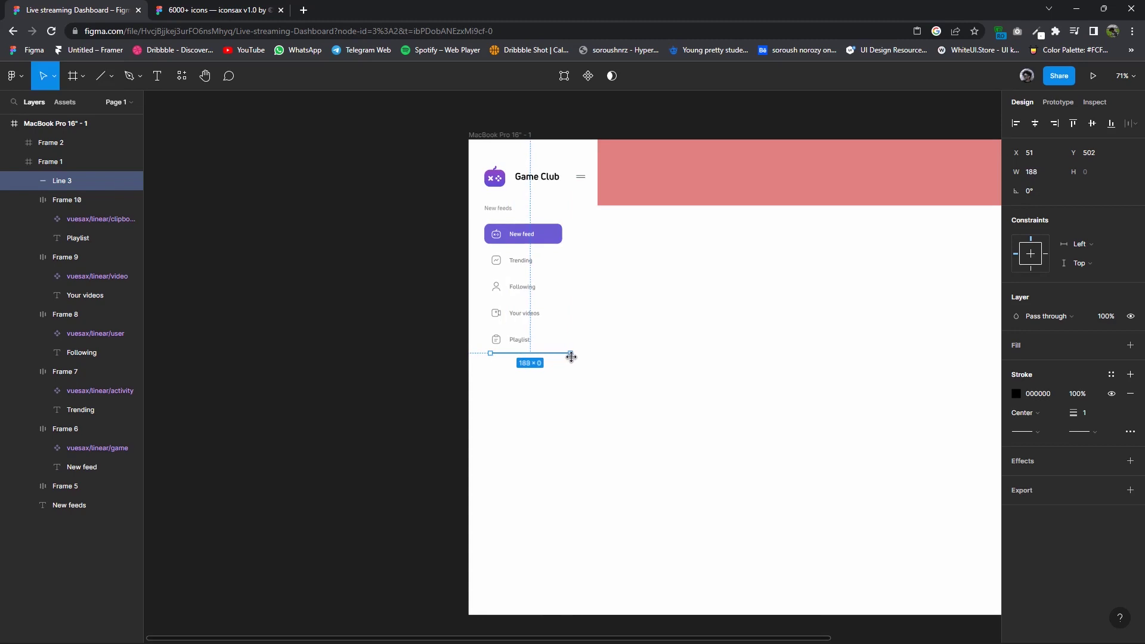
left_click_drag(490, 353, 484, 352)
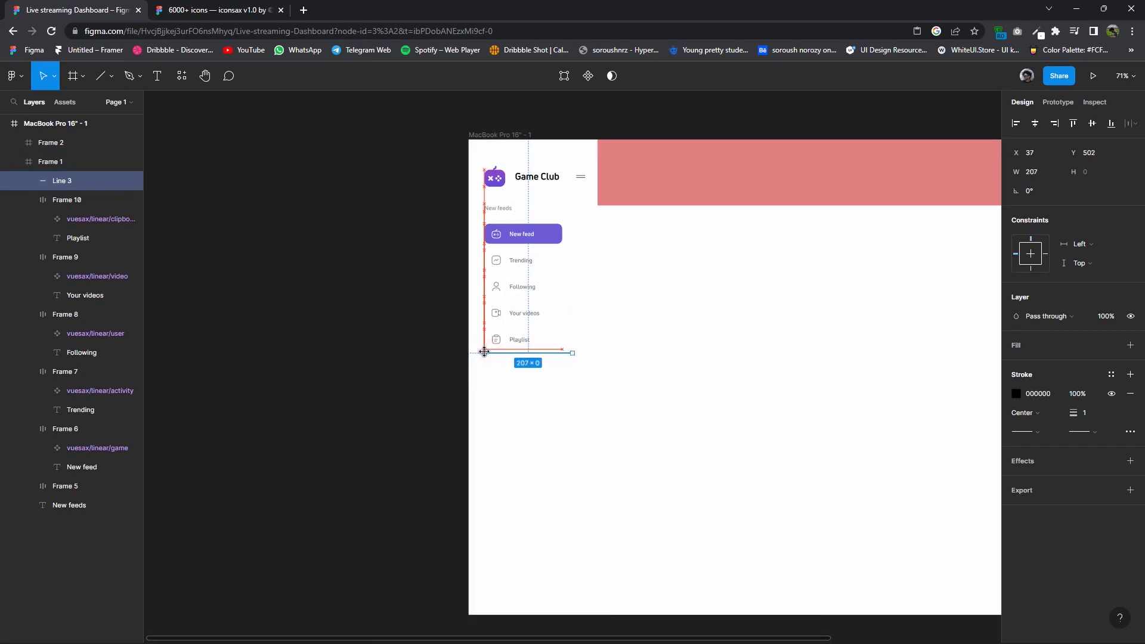
Reduce the Game Club header row's spacing to pull the menu icon closer.
scroll(590, 221, "up", 3)
scroll(584, 205, "up", 2)
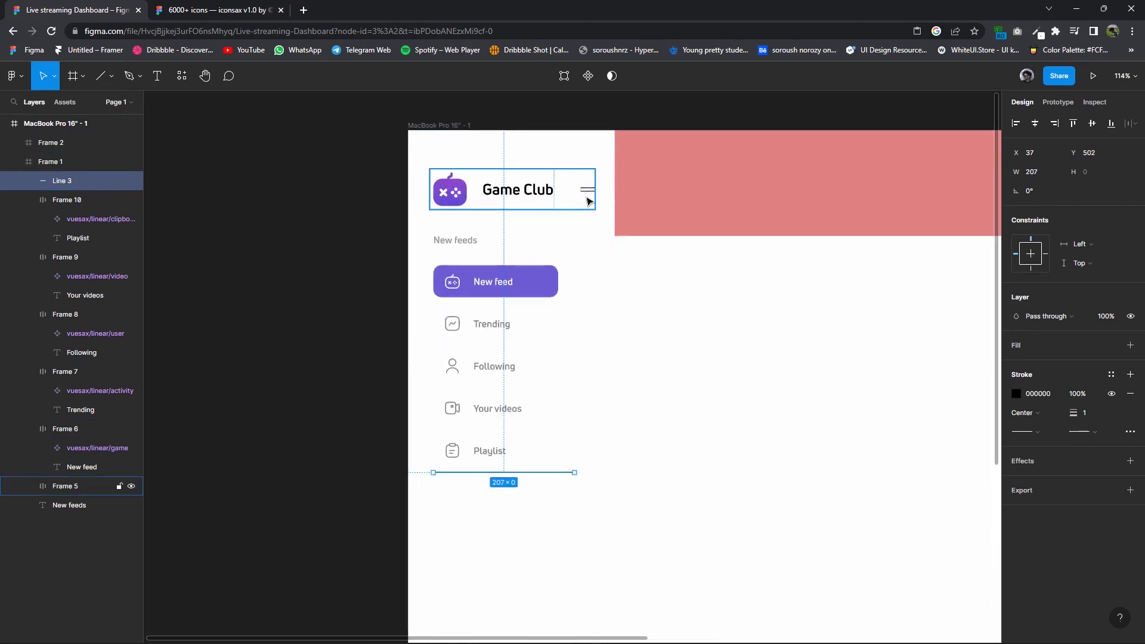
left_click(588, 202)
left_click_drag(573, 192, 560, 192)
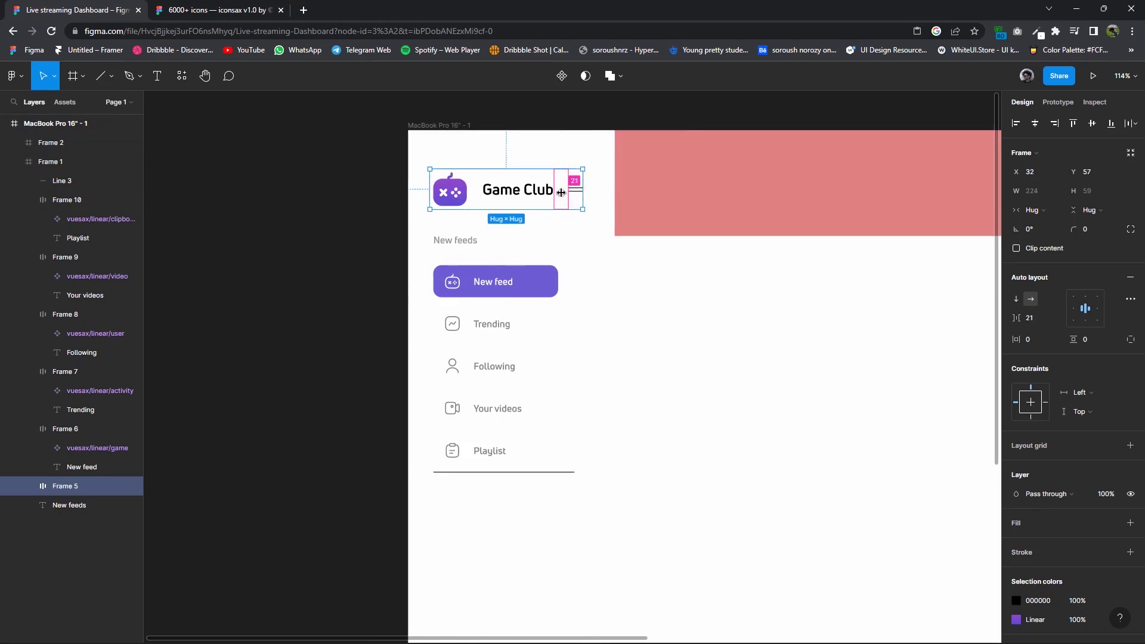
Tighten the logo, Game Club title and menu icon gaps so the header spans 207 wide.
double_click(457, 195)
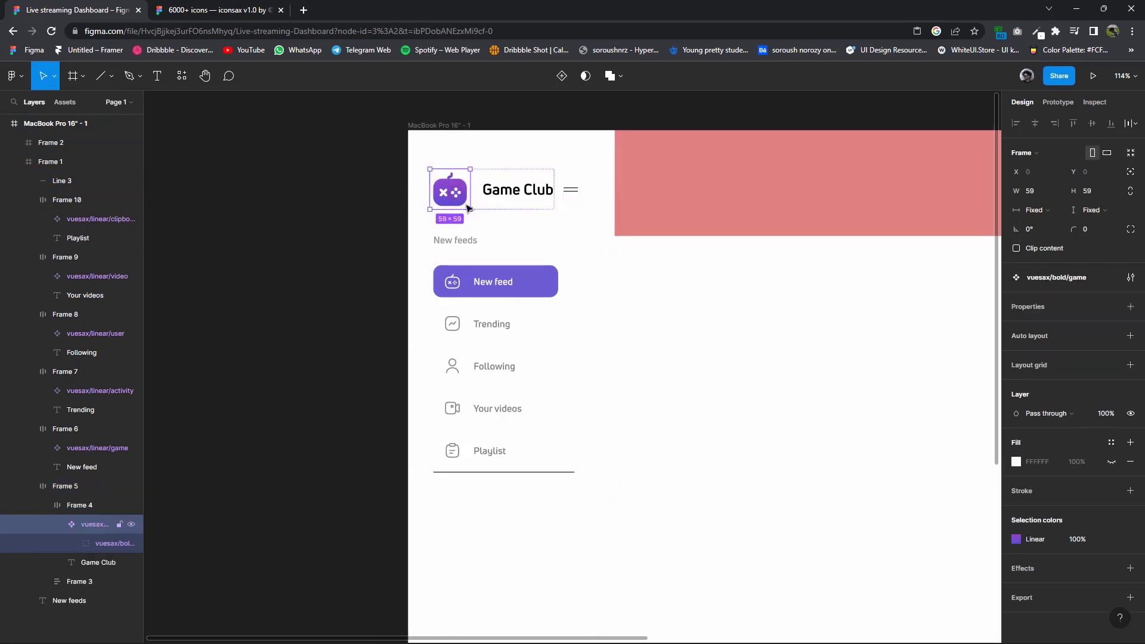
left_click(475, 196)
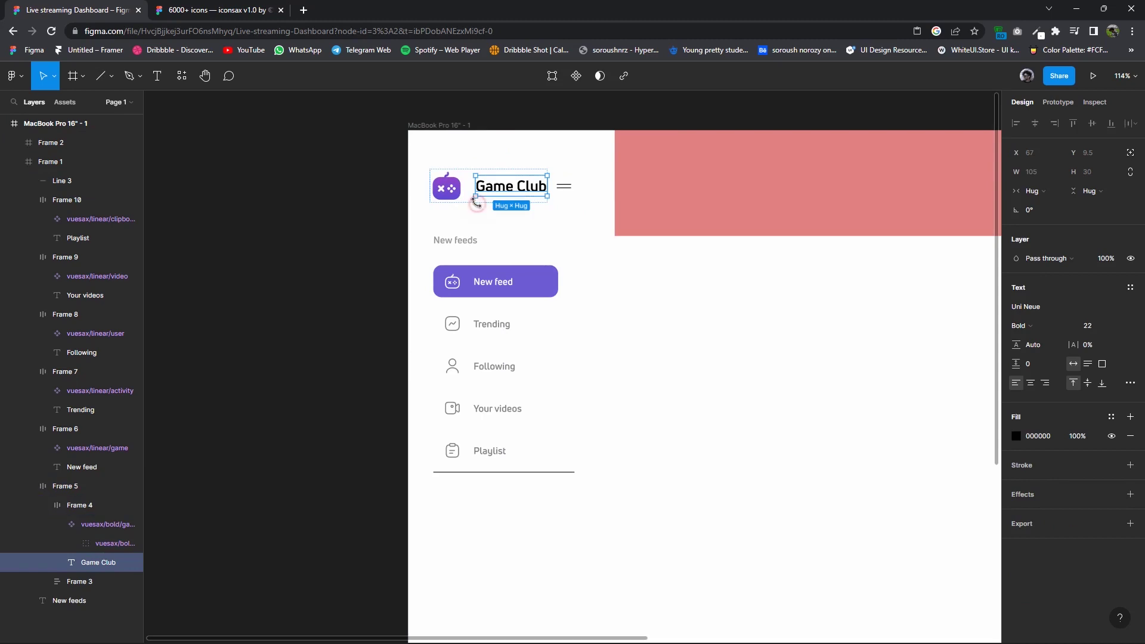
left_click(471, 173)
double_click(468, 184)
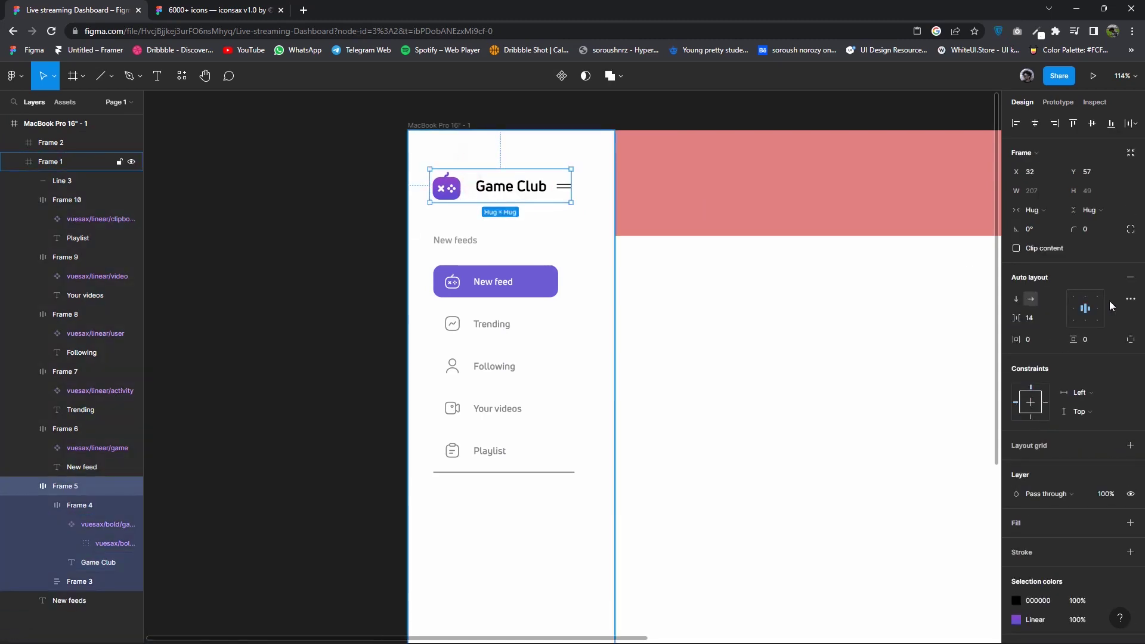
left_click(488, 203)
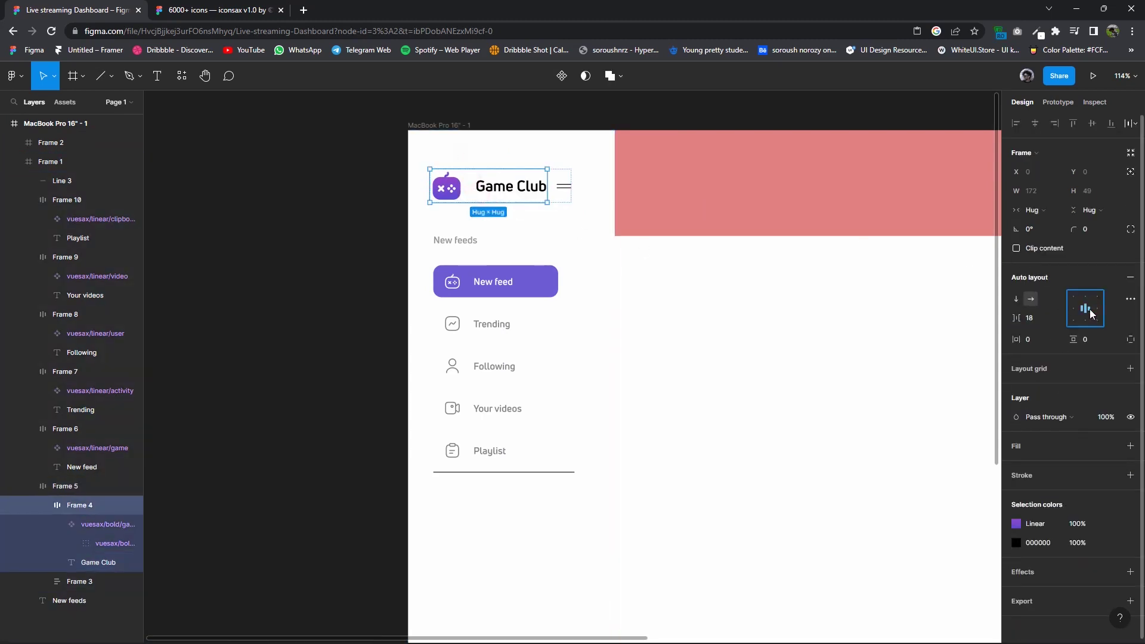
left_click(897, 356)
scroll(787, 391, "down", 3)
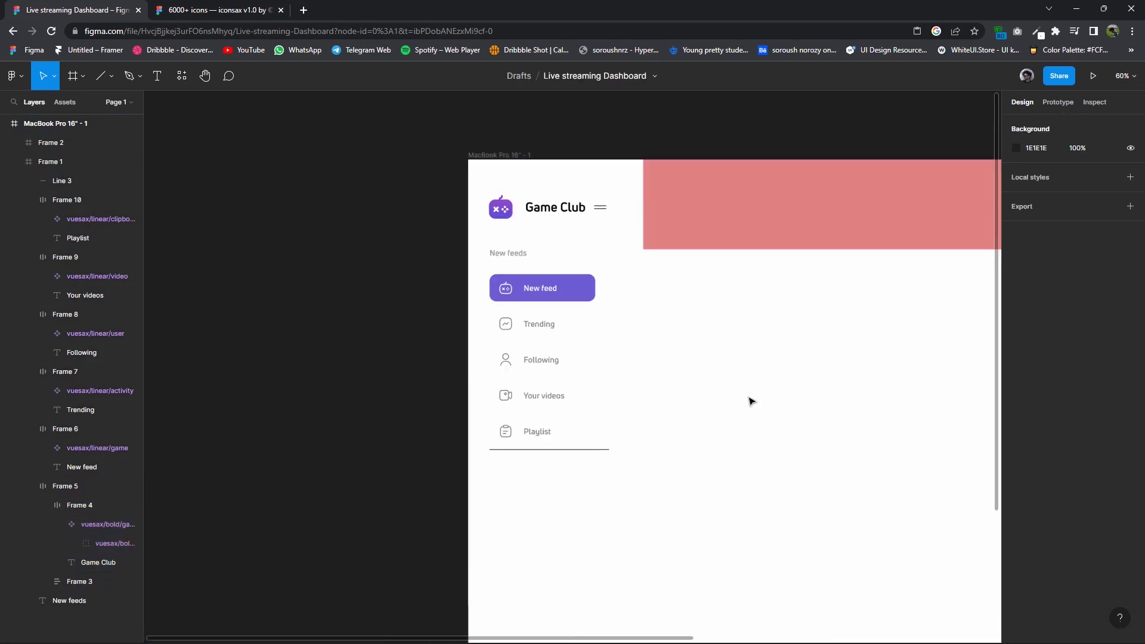
scroll(695, 391, "up", 2)
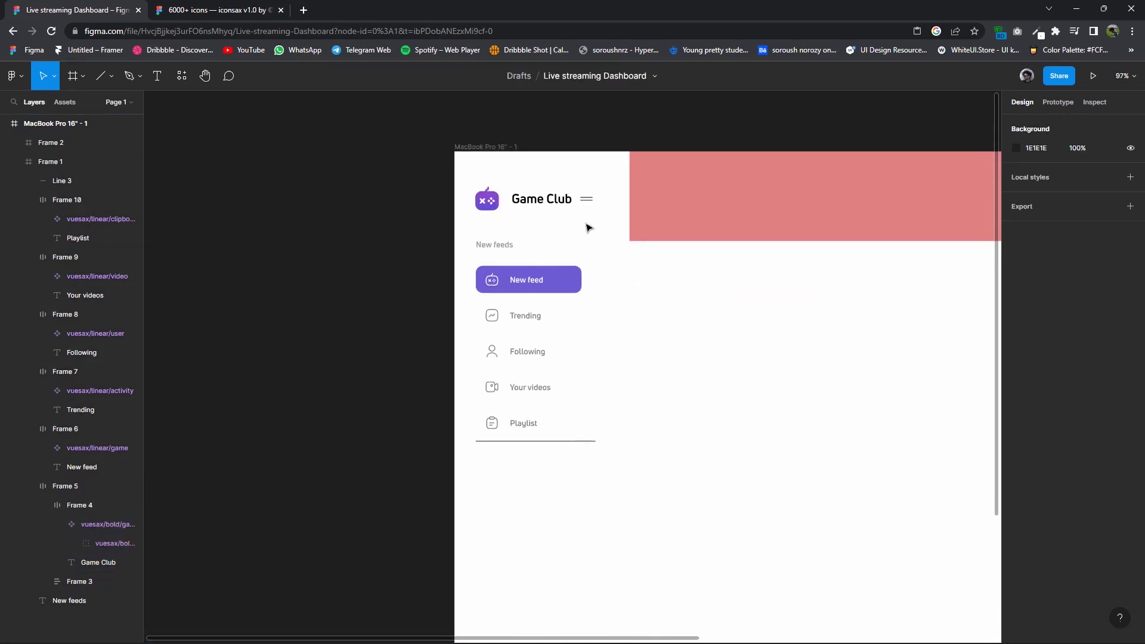
Recolour the divider line's stroke to light grey D6D6D6.
left_click(587, 443)
left_click(1017, 397)
left_click_drag(886, 463, 858, 402)
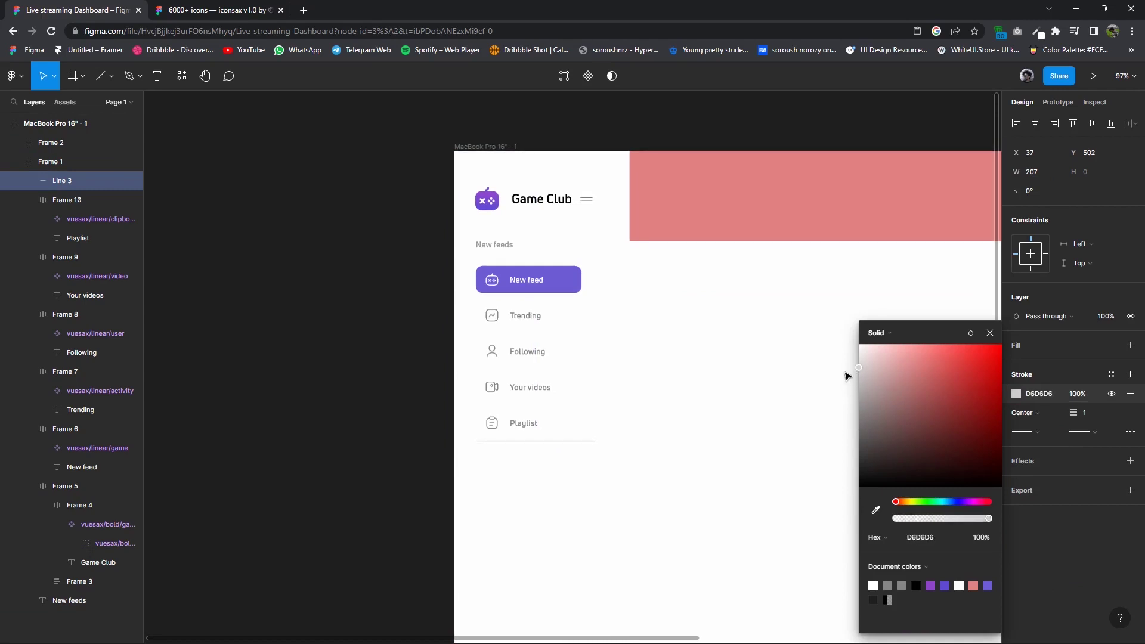
left_click(753, 422)
Alt-drag a copy of the New feeds label to just below the divider.
scroll(557, 260, "down", 1)
left_click(484, 214)
left_click_drag(484, 213, 488, 432)
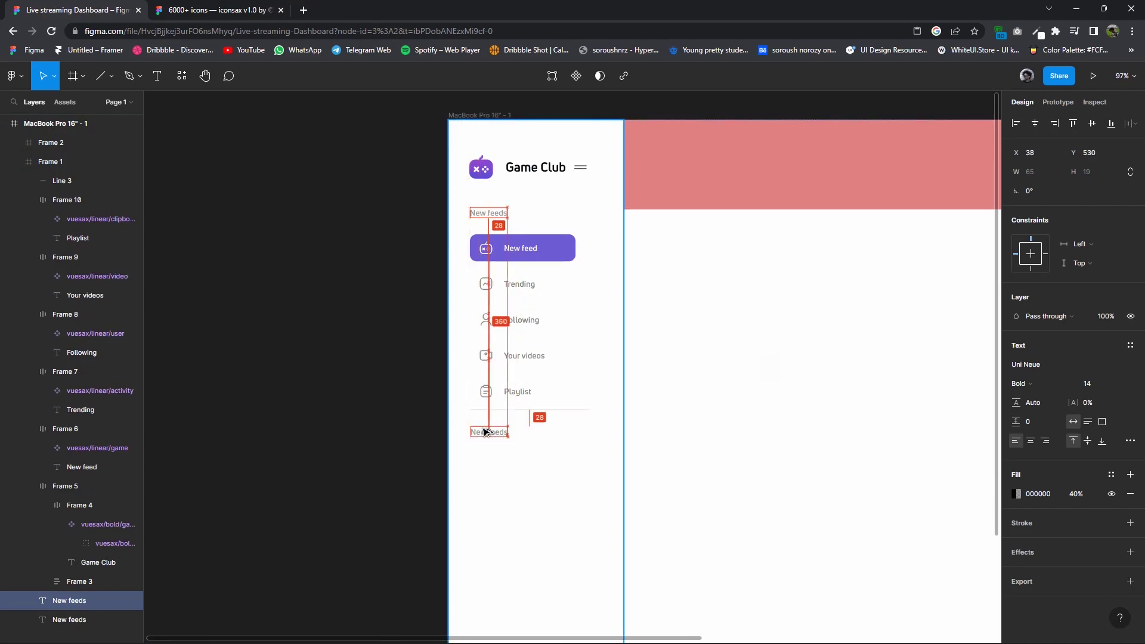
Change the copied label's text to 'Following'.
double_click(484, 430)
type("Following")
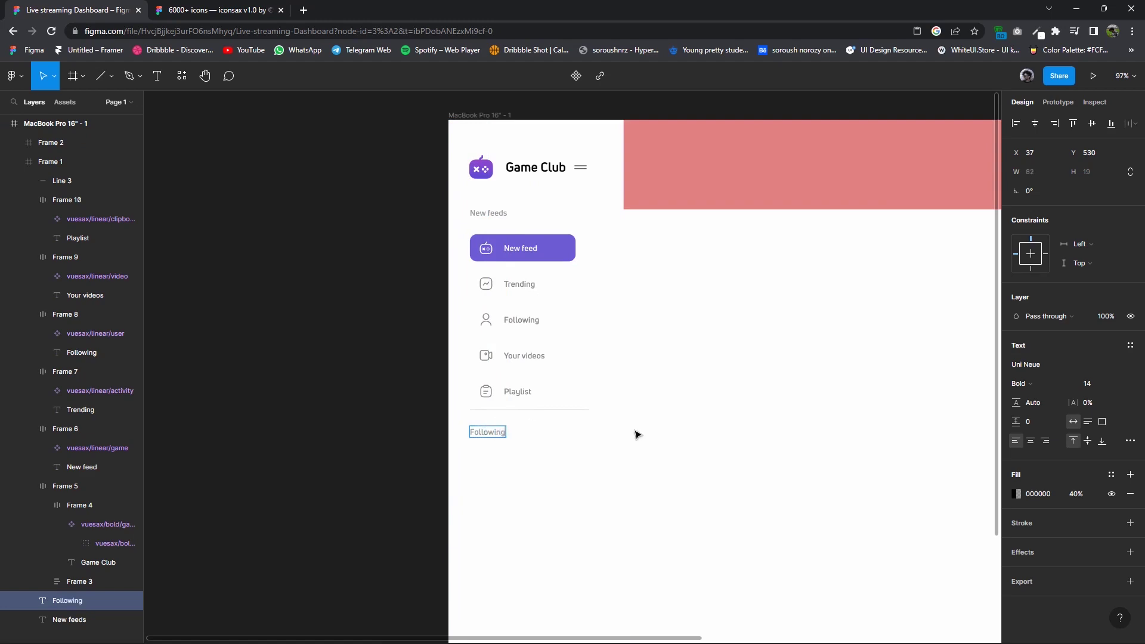
scroll(623, 460, "down", 3)
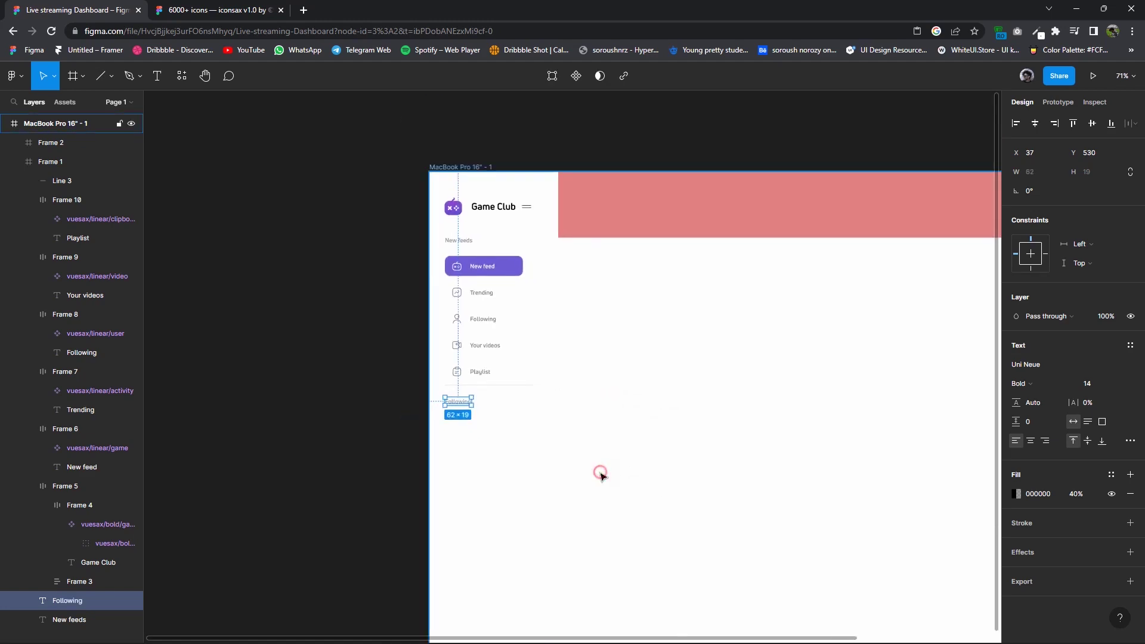
key("Escape")
scroll(596, 418, "down", 3)
scroll(466, 364, "up", 2)
scroll(466, 334, "up", 3)
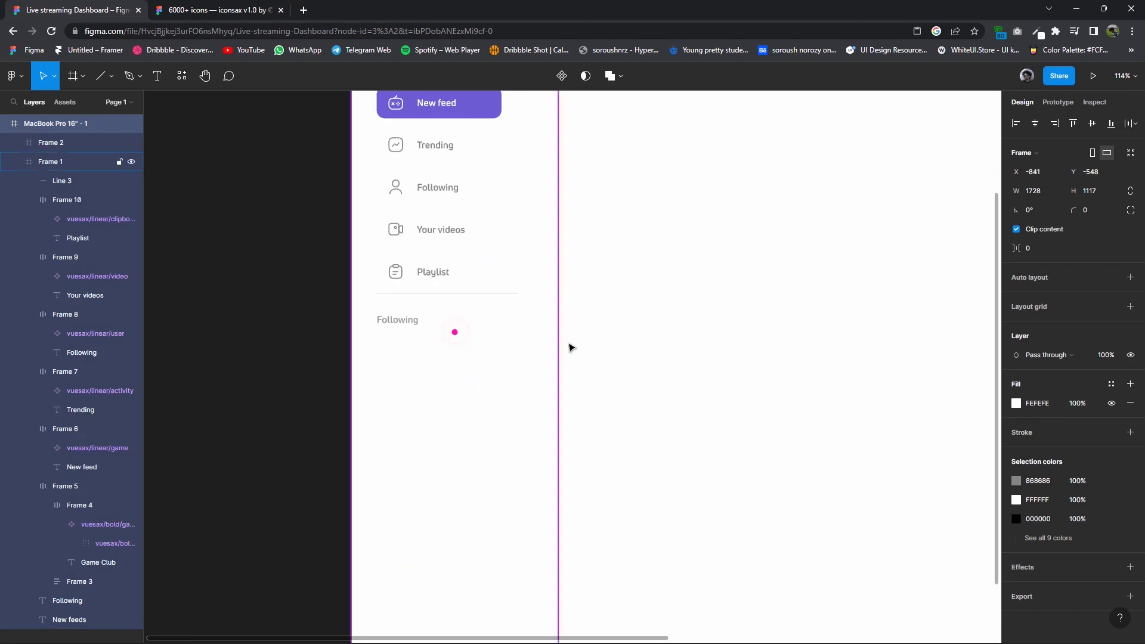
left_click(699, 370)
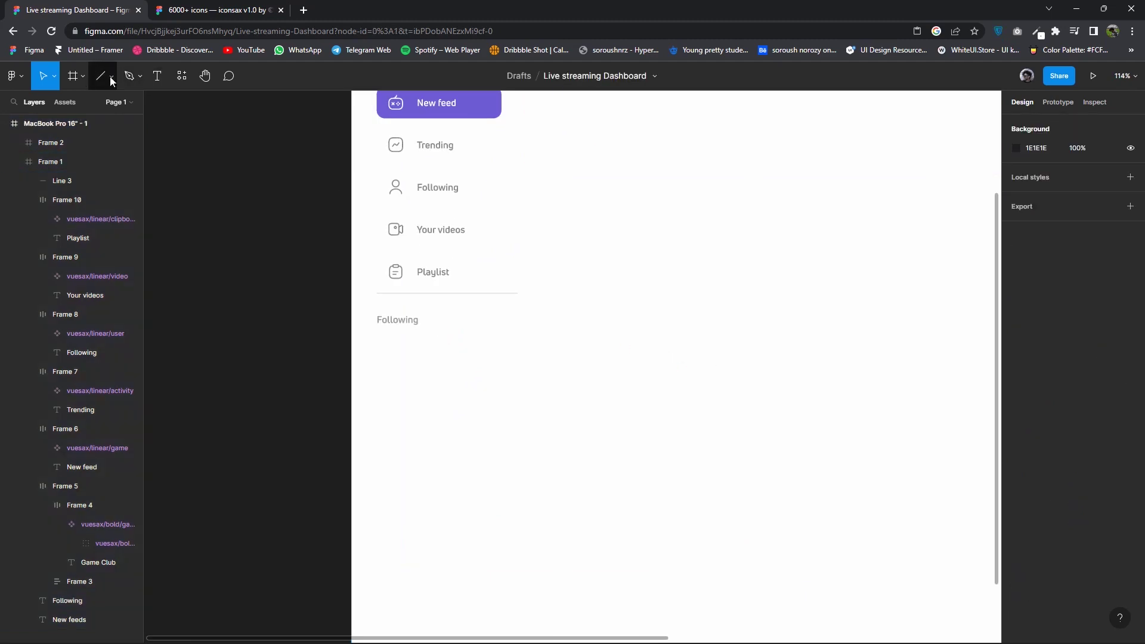
left_click(82, 77)
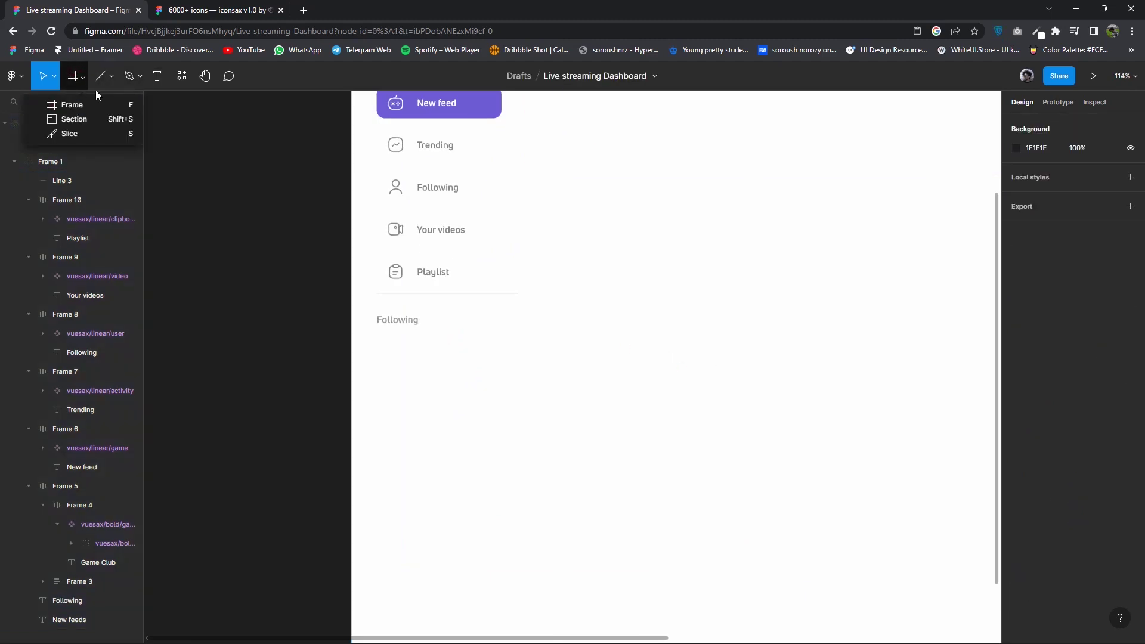
Draw a grey 41×41 avatar circle under the Following heading.
left_click(99, 79)
left_click(107, 102)
left_click(112, 76)
left_click(96, 144)
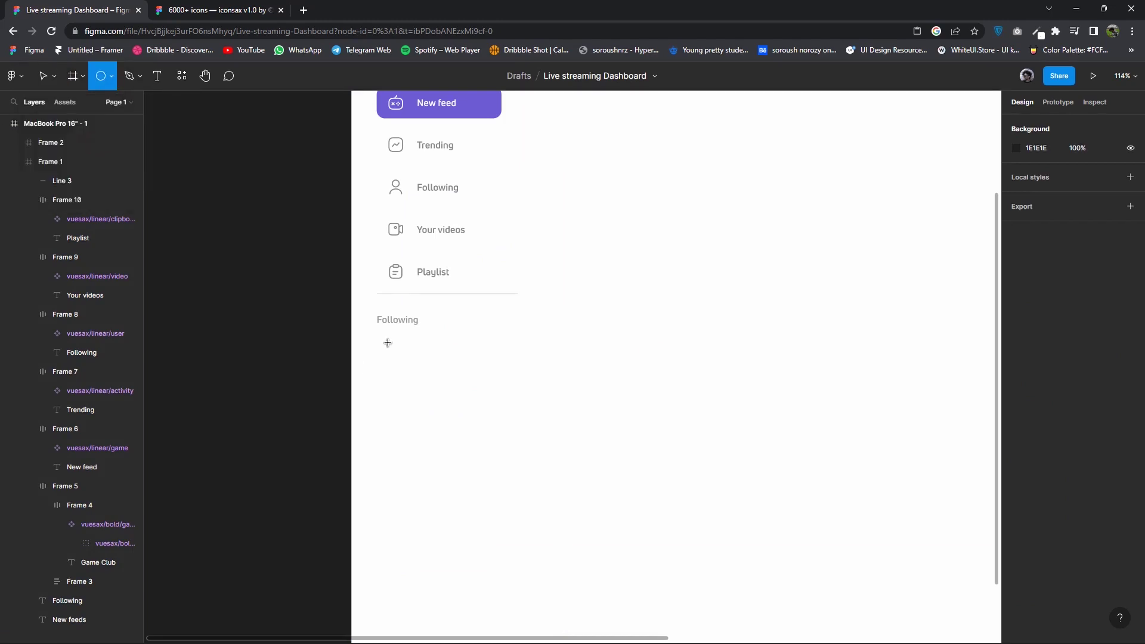
mouse_move(380, 339)
left_mouse_down()
mouse_move(409, 359)
mouse_move(400, 361)
mouse_move(444, 359)
left_mouse_up()
scroll(660, 417, "right", 1)
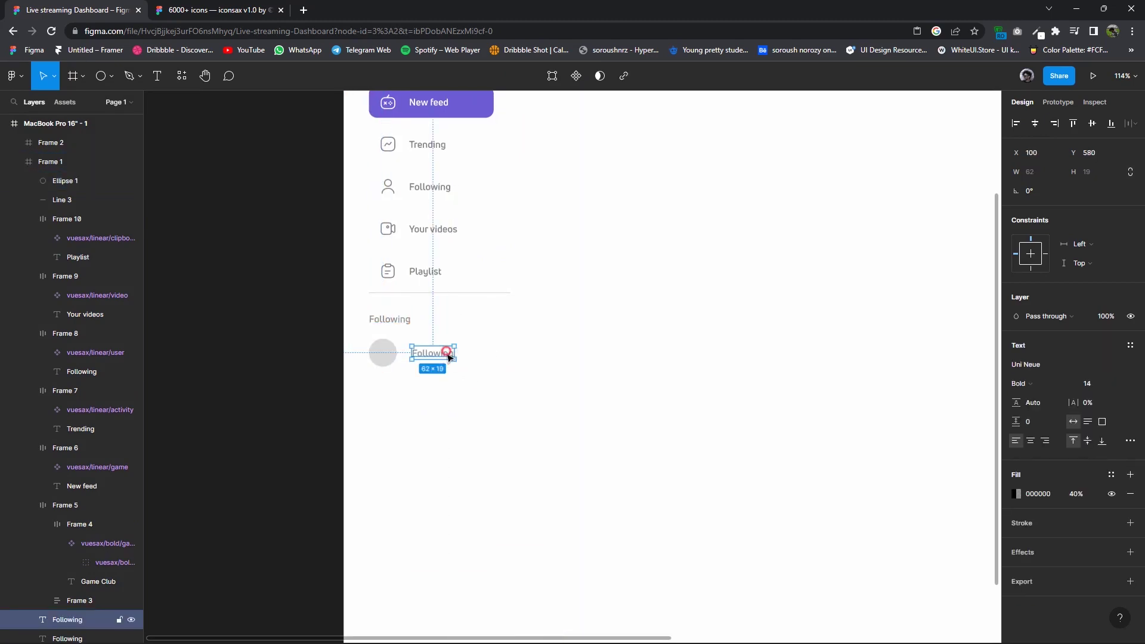
key("ctrl+Tab")
Copy the linear wifi icon from the iconsax library.
scroll(622, 331, "down", 5, "ctrl")
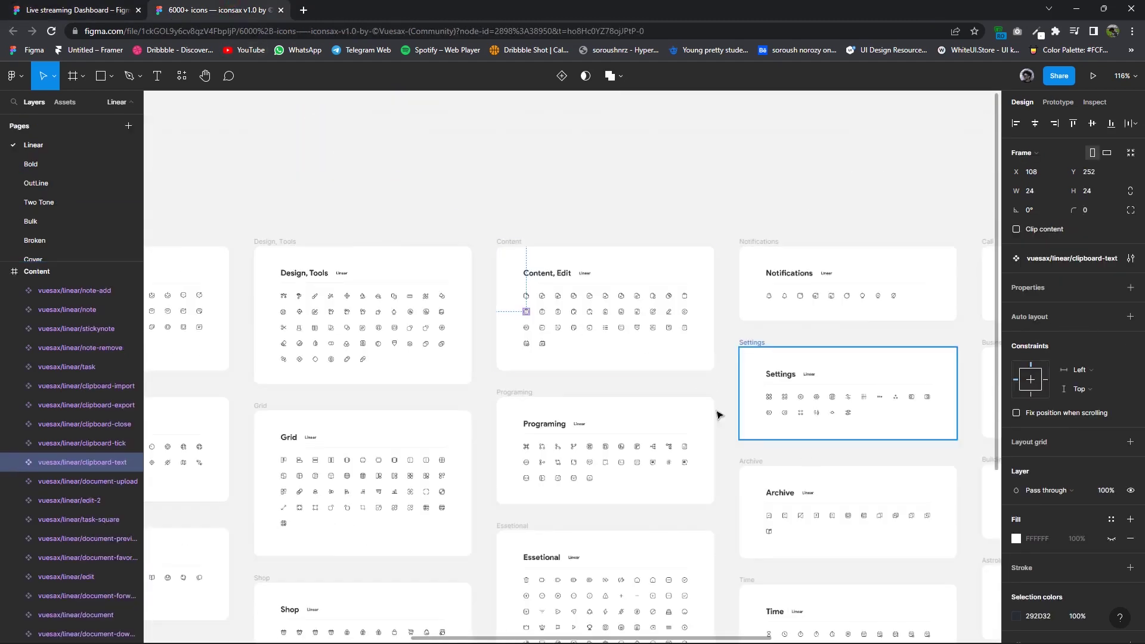
scroll(721, 409, "down", 3)
scroll(526, 459, "down", 3)
scroll(515, 503, "up", 5, "ctrl")
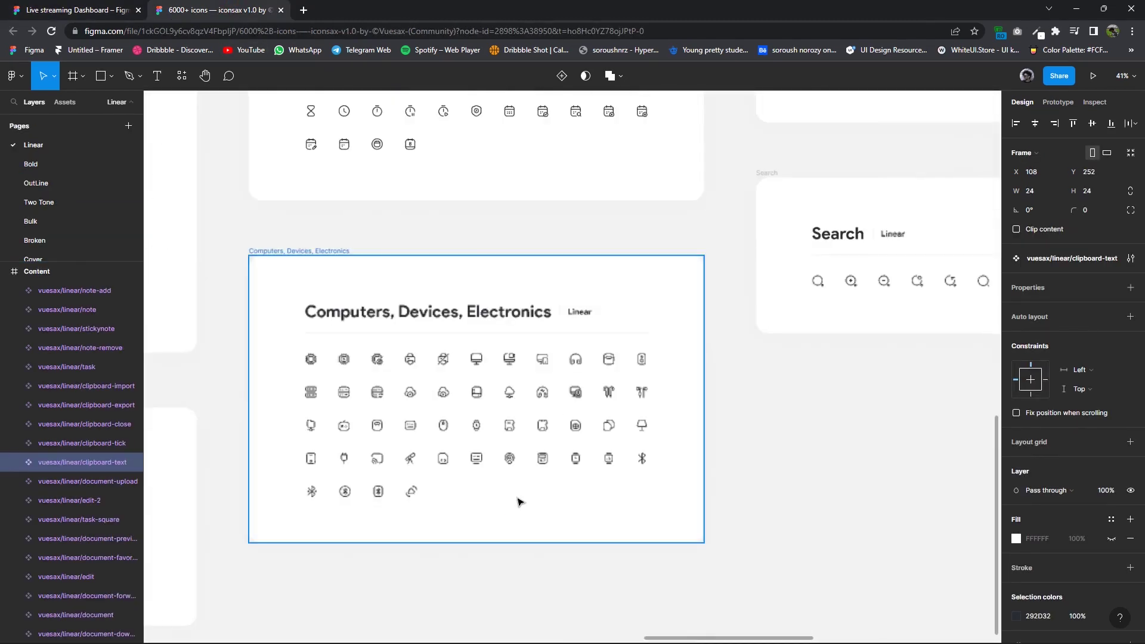
scroll(641, 557, "up", 2)
scroll(641, 556, "left", 3)
scroll(644, 493, "left", 5)
scroll(644, 493, "up", 2)
left_click(470, 348)
right_click(471, 347)
left_click(493, 284)
Paste the wifi icon into the Live streaming Dashboard, beside the Following label.
left_click(105, 12)
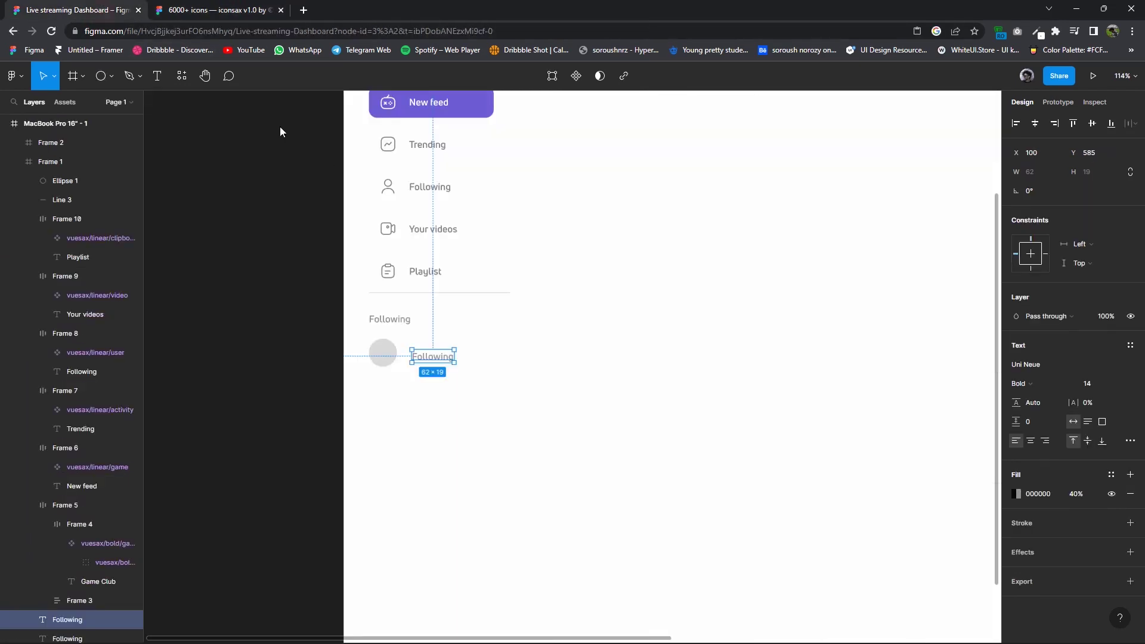
right_click(609, 248)
left_click(645, 276)
left_click_drag(647, 293, 502, 358)
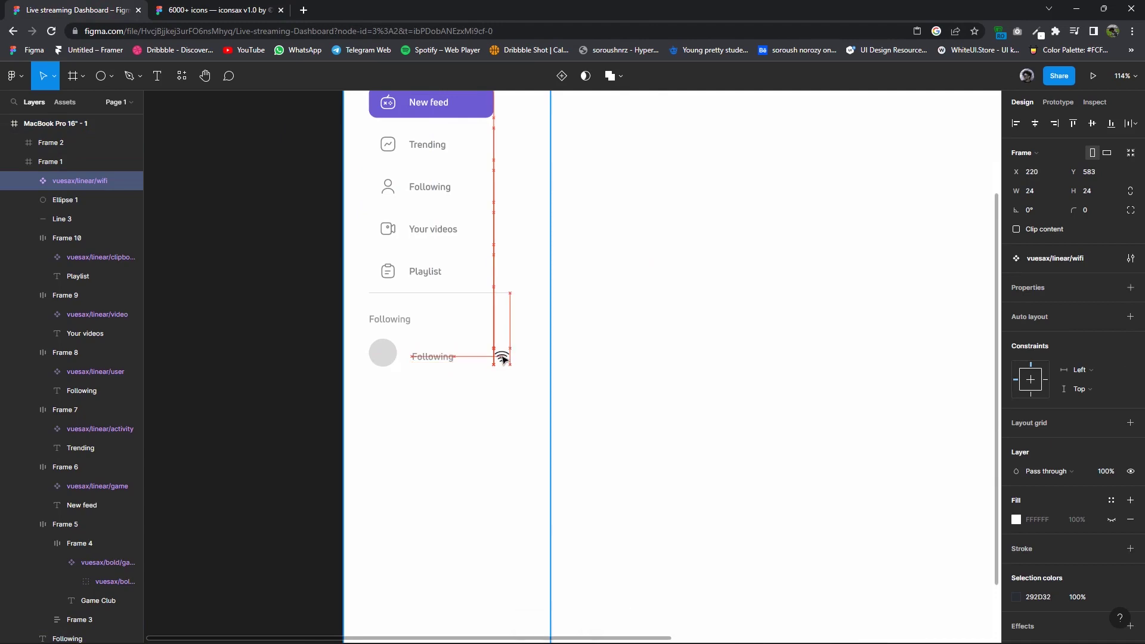
Set the avatar's Following name label to font size 12.
left_click(433, 356)
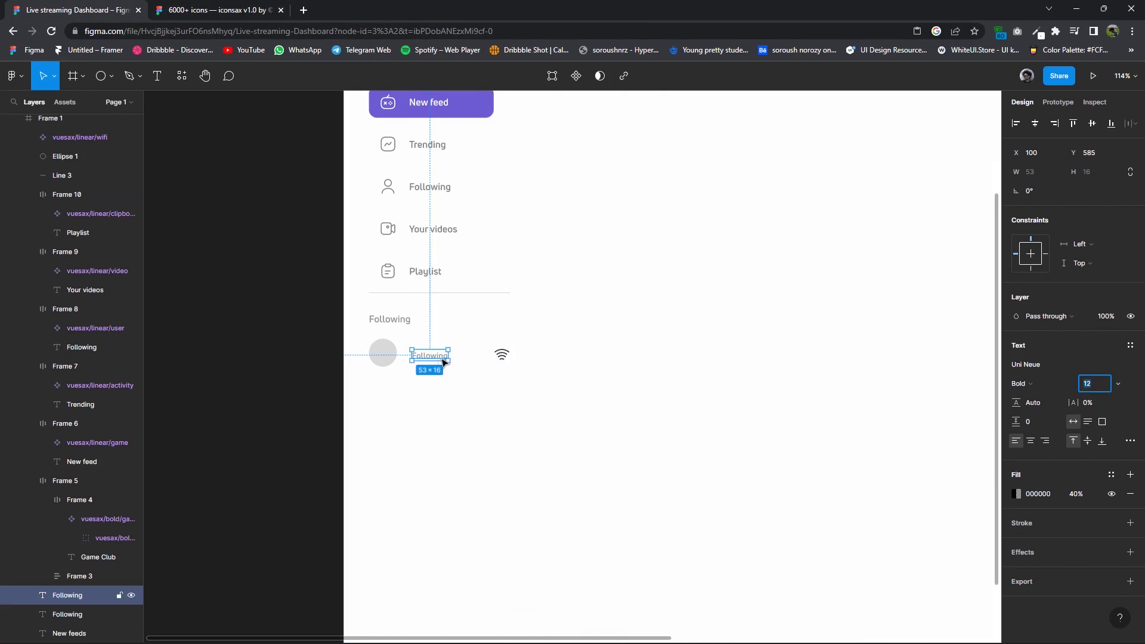
left_click(652, 378)
left_click(428, 360)
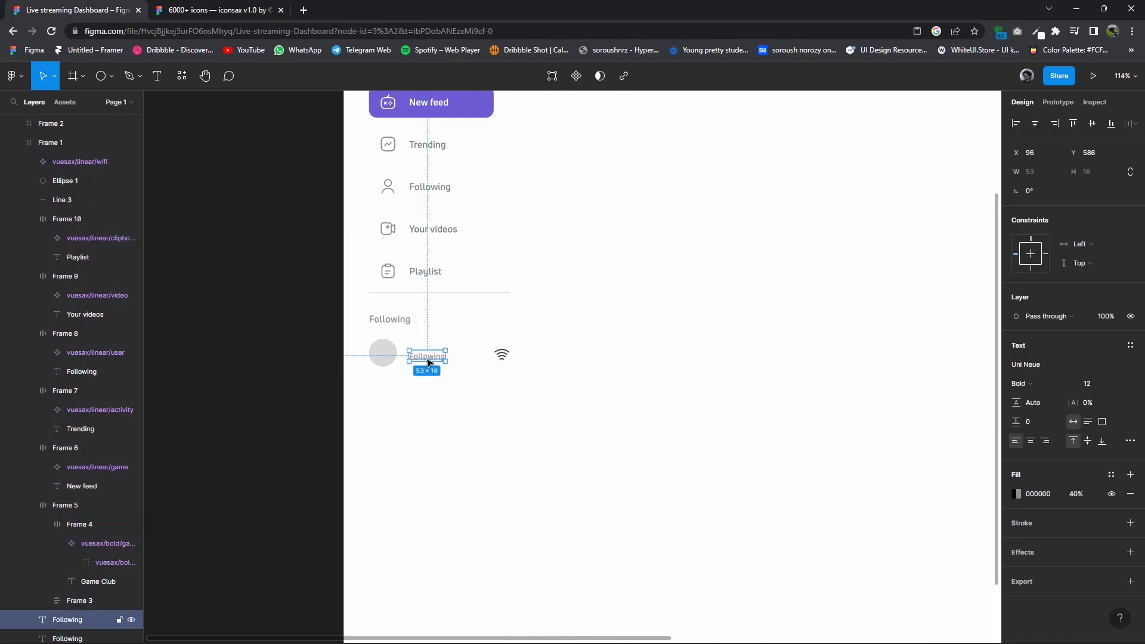
left_click(621, 376)
key("shift+1")
scroll(476, 404, "up", 3)
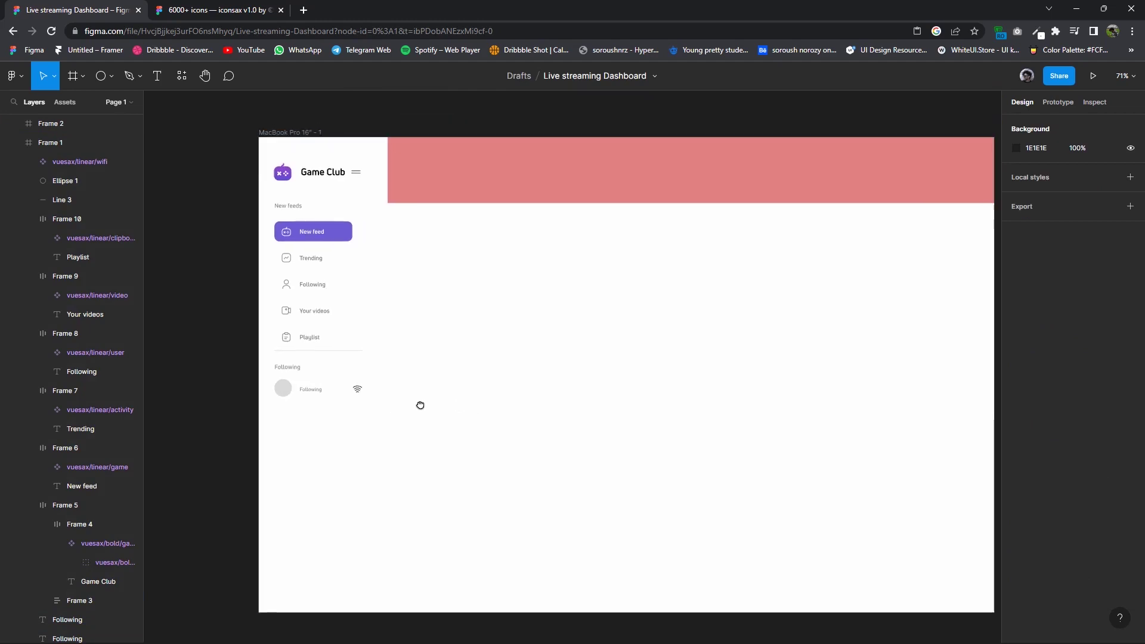
Set the name label back to 14 and align it with the avatar circle.
scroll(413, 410, "up", 3)
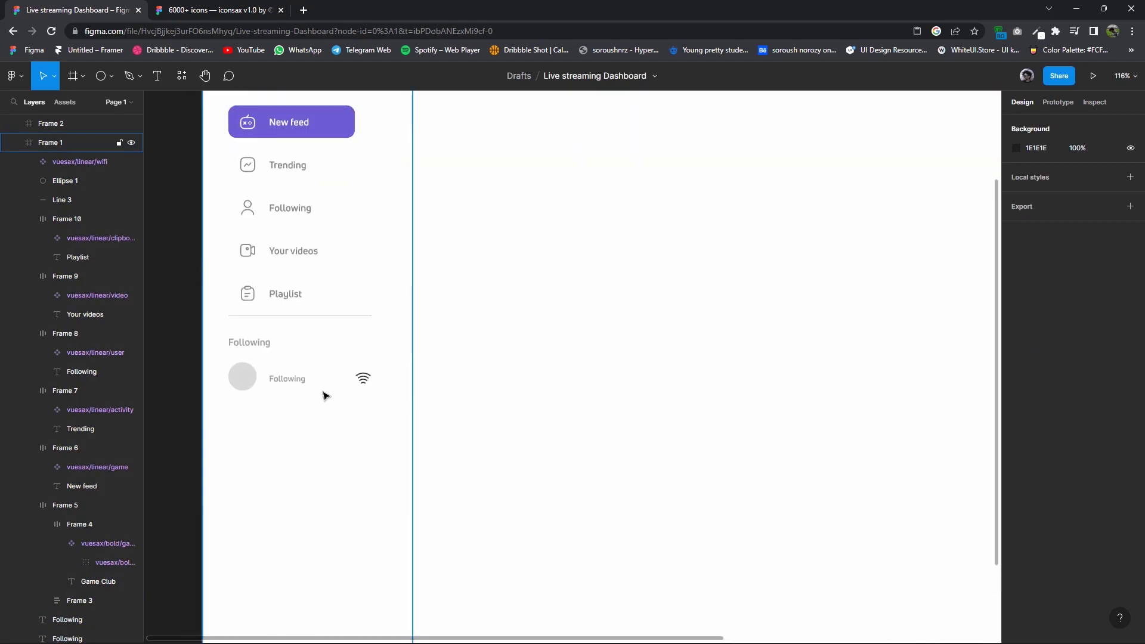
left_click(297, 385)
type("14")
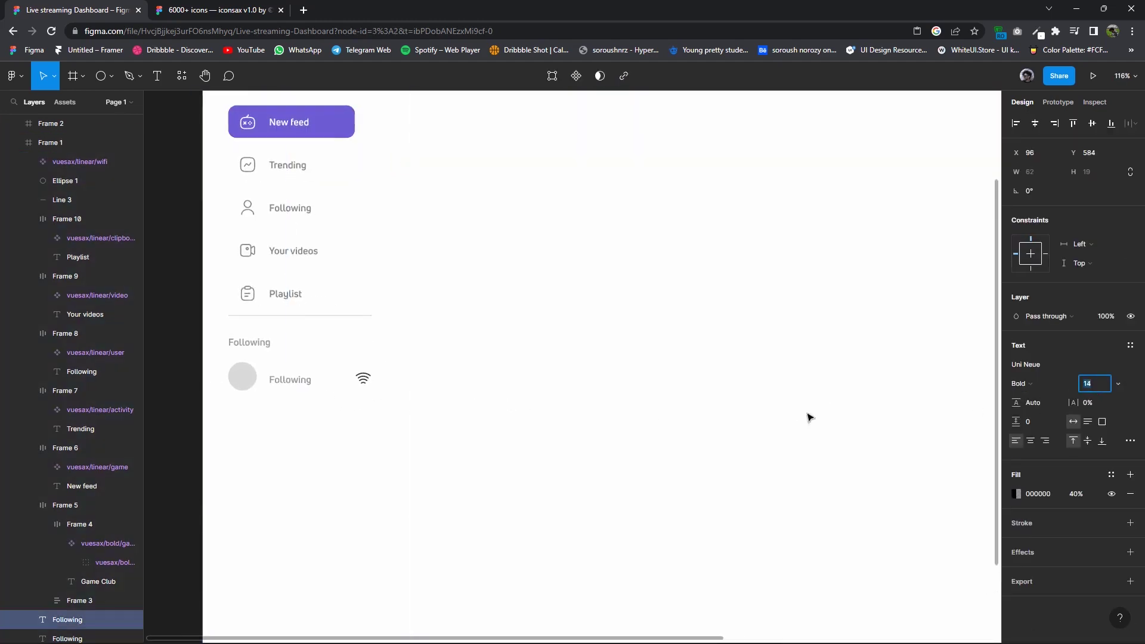
left_click(256, 381)
scroll(258, 382, "up", 2)
scroll(310, 390, "up", 2)
scroll(310, 390, "up", 1)
left_click_drag(294, 378, 295, 379)
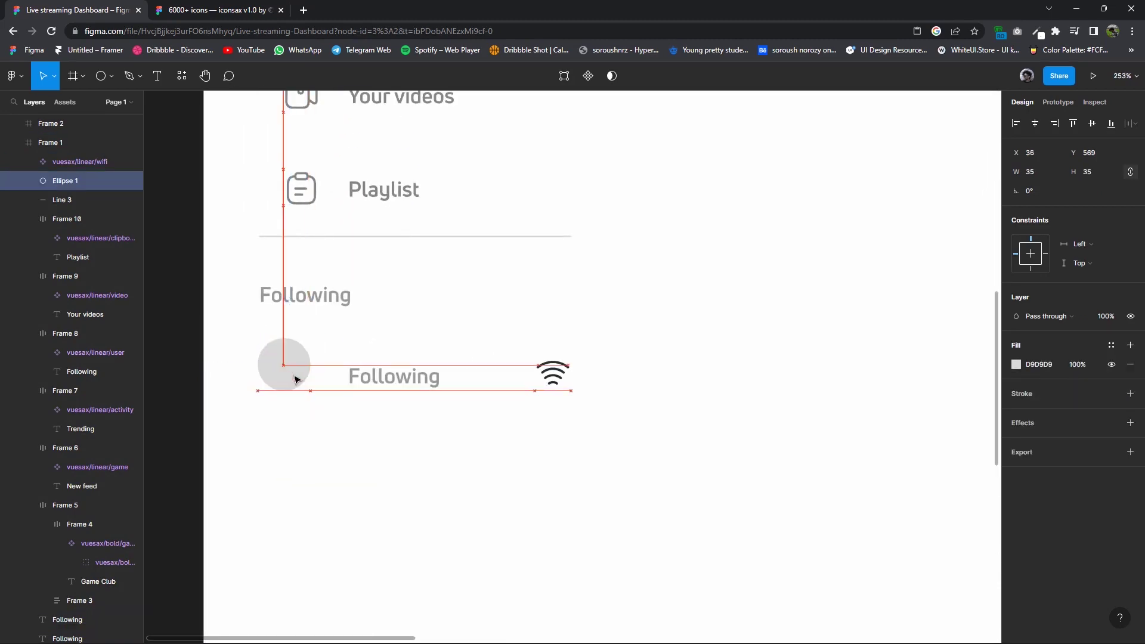
left_click_drag(370, 376, 352, 370)
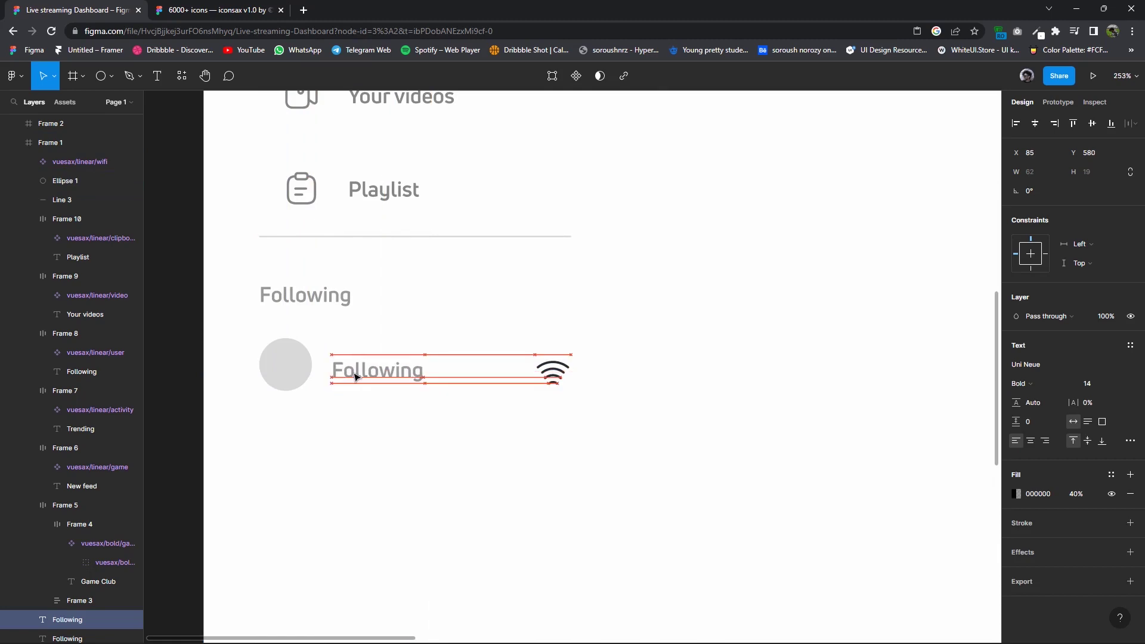
Wrap the avatar circle, name label and wifi icon together in one frame.
left_click(291, 378)
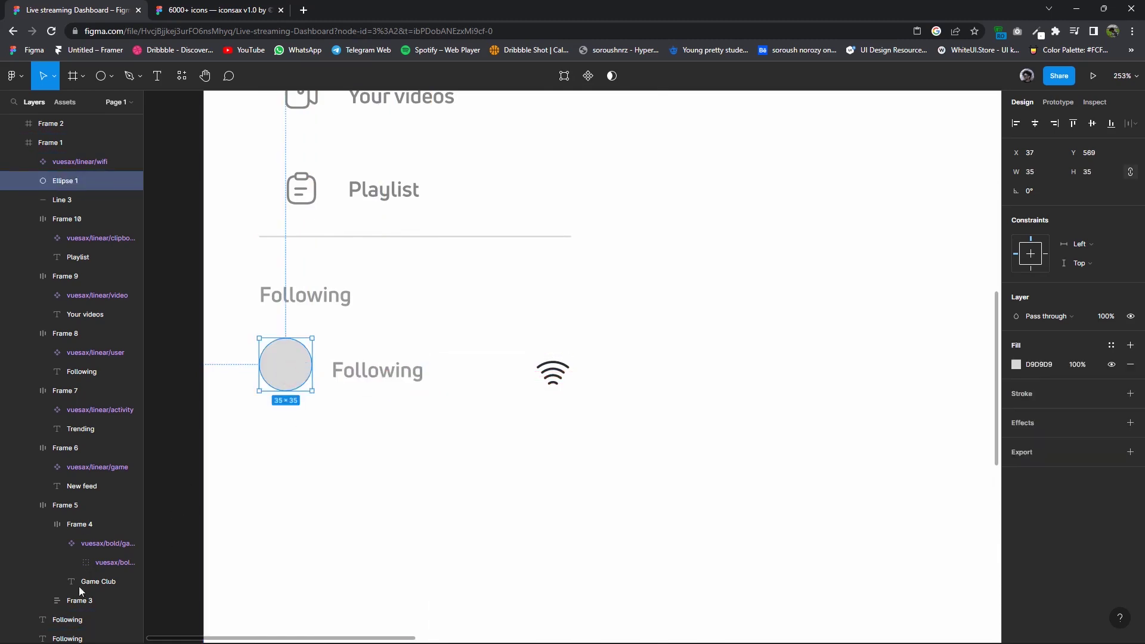
left_click(67, 619, "shift")
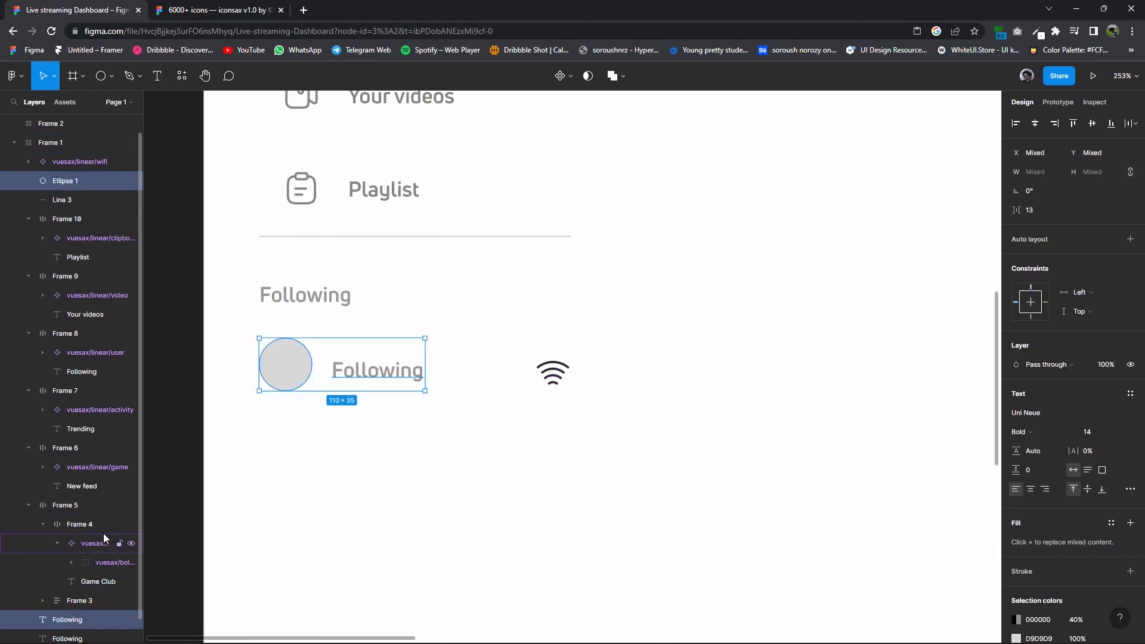
left_click(553, 372)
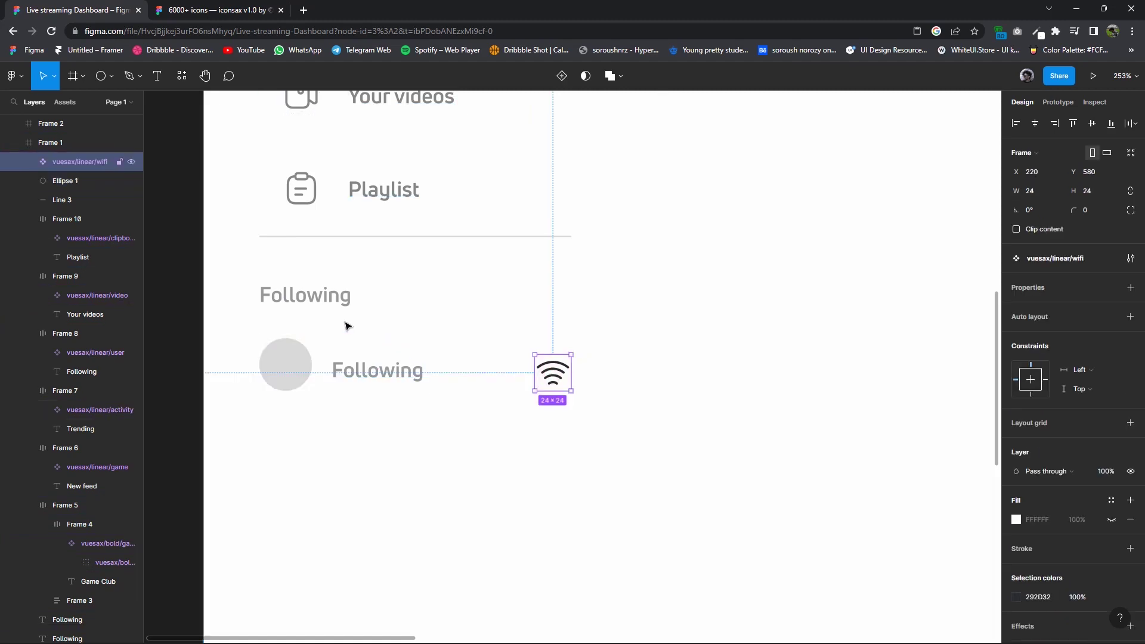
left_click(71, 182, "shift")
left_click(69, 619, "shift")
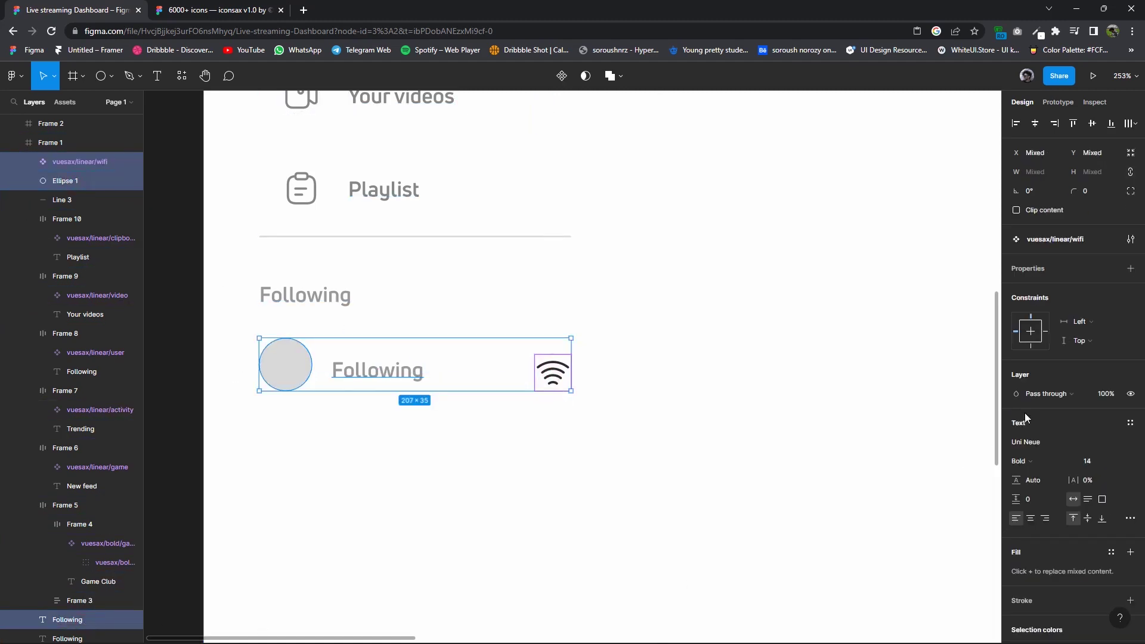
right_click(457, 376)
left_click(485, 411)
Give the Following row horizontal auto layout, nesting avatar and label in their own auto-layout frame.
left_click(1130, 258)
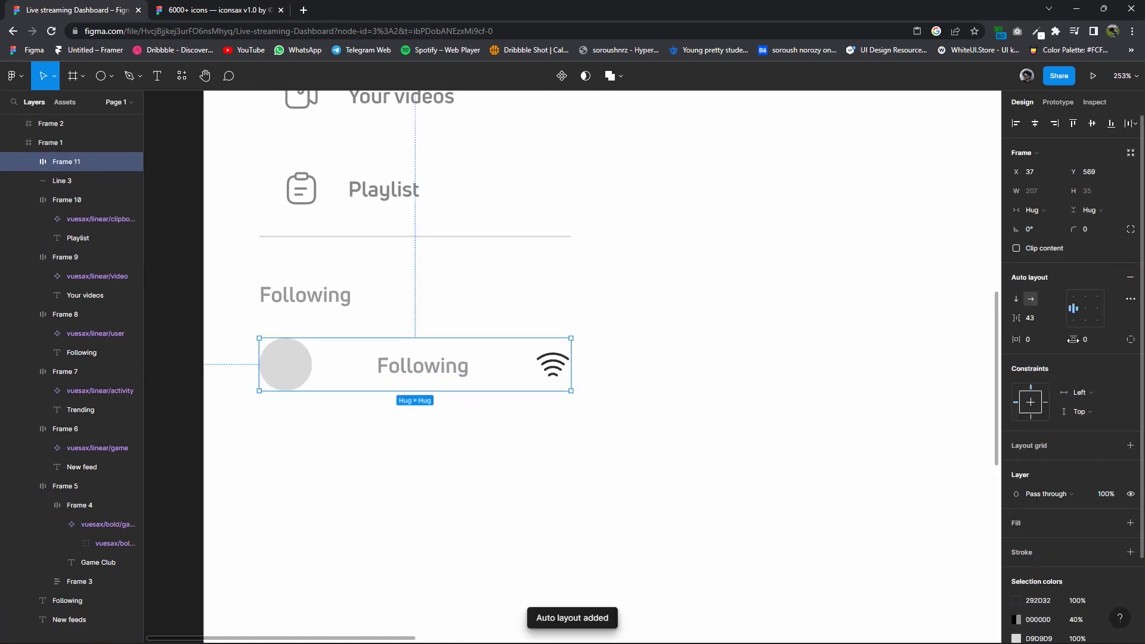
left_click(424, 370)
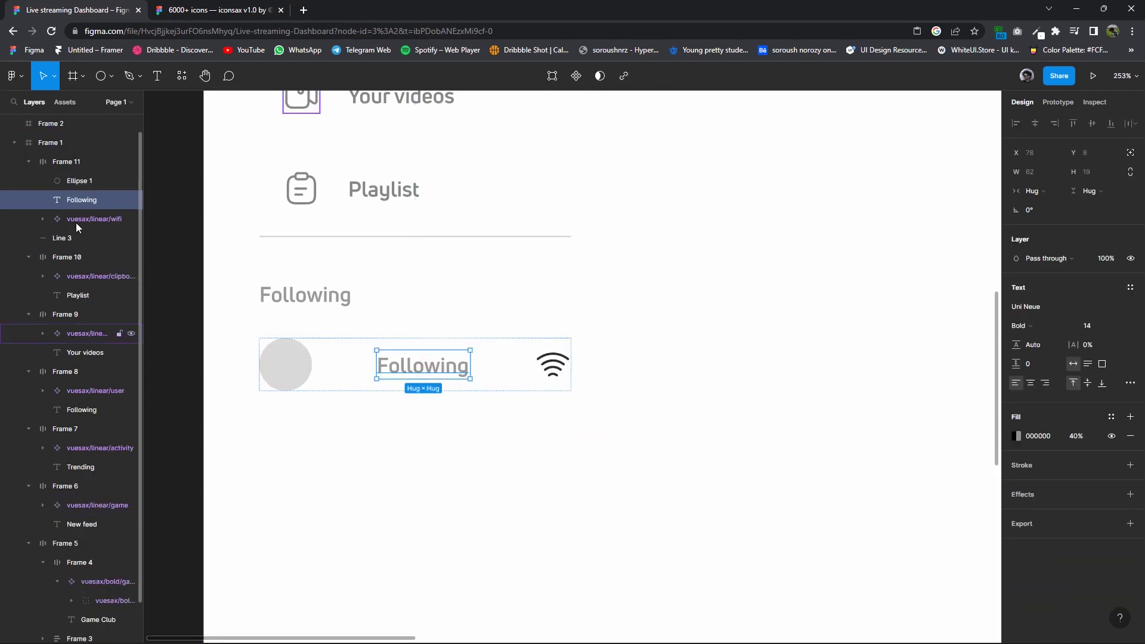
left_click(78, 181, "shift")
right_click(382, 363)
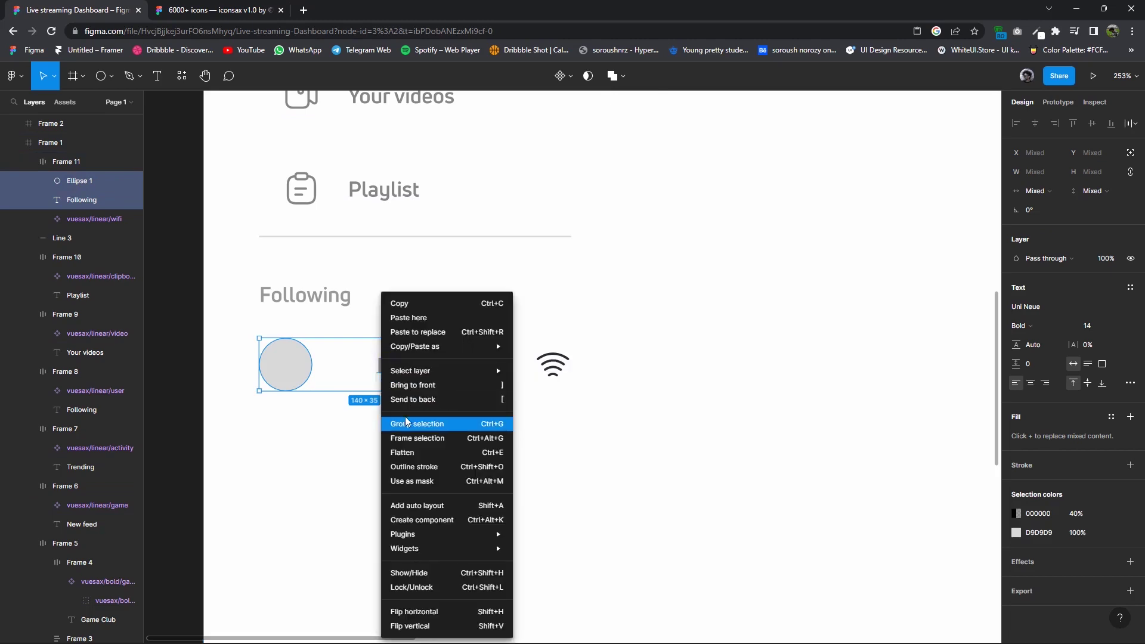
left_click(416, 439)
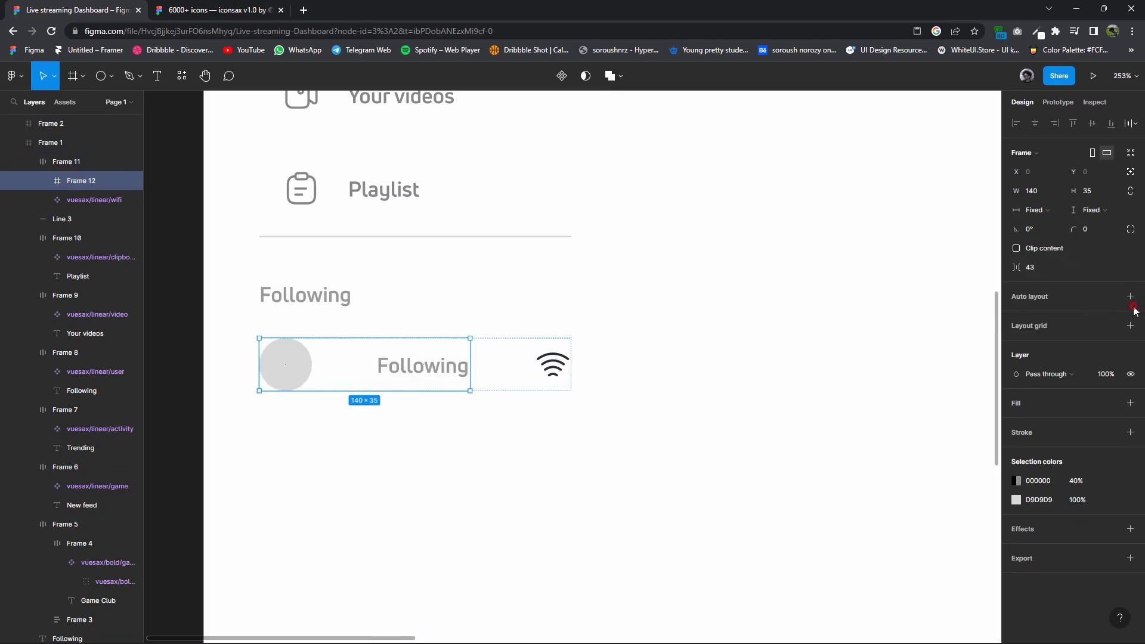
left_click(1130, 297)
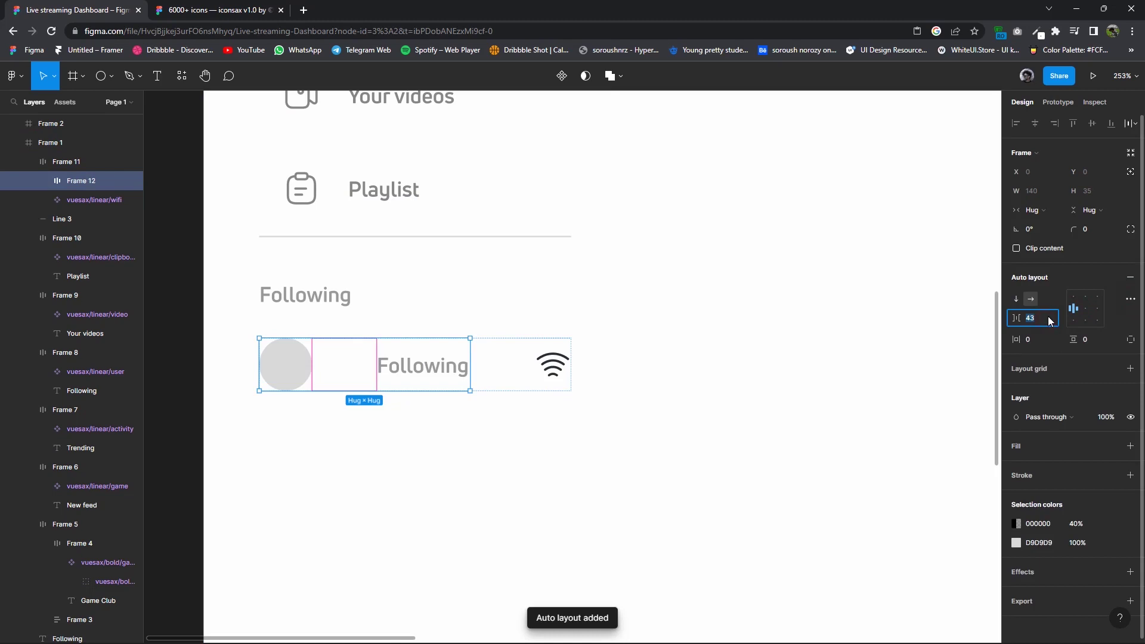
Set avatar-to-label spacing to 10 and widen that inner frame from 147 to 158.
type("15")
key("Return")
type("10")
key("Return")
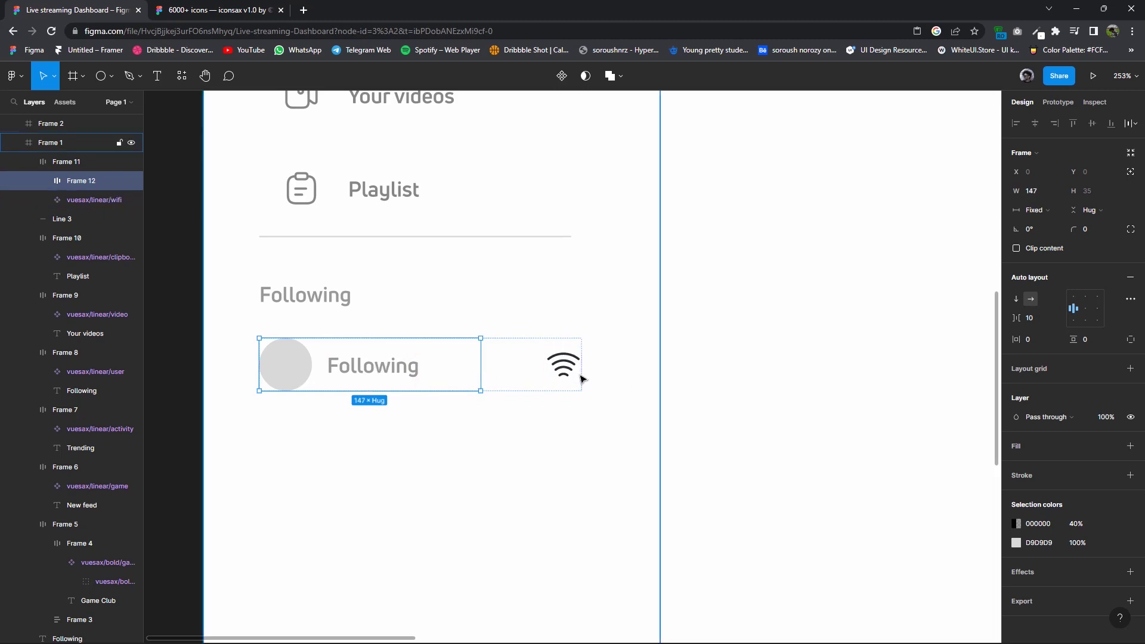
left_click_drag(481, 364, 491, 363)
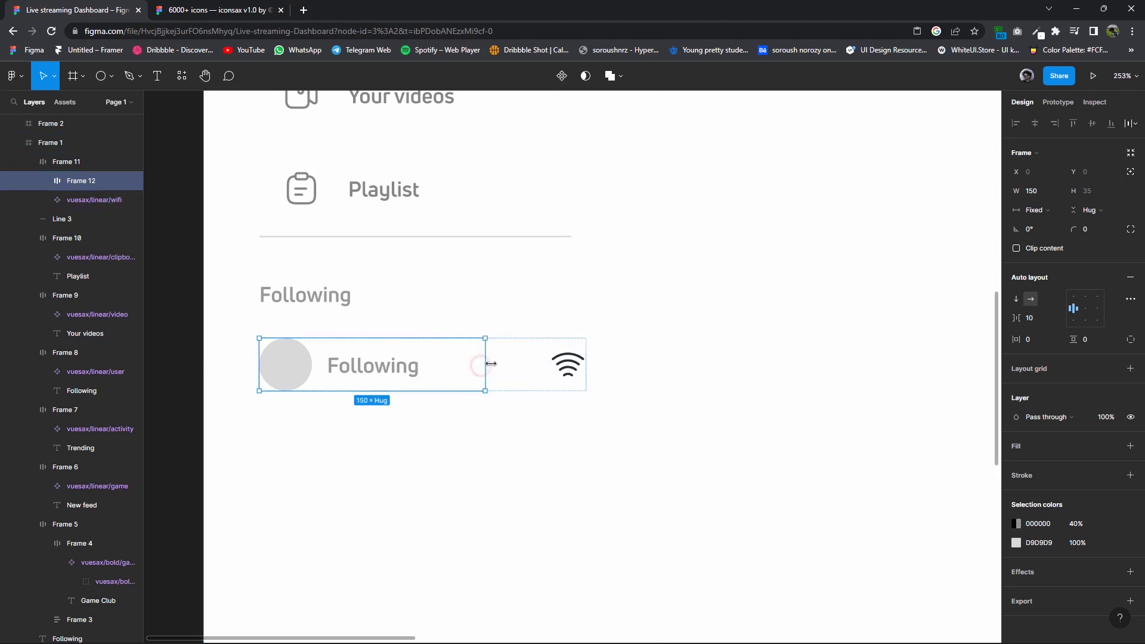
left_click(708, 371)
scroll(656, 360, "down", 5)
left_click(597, 343)
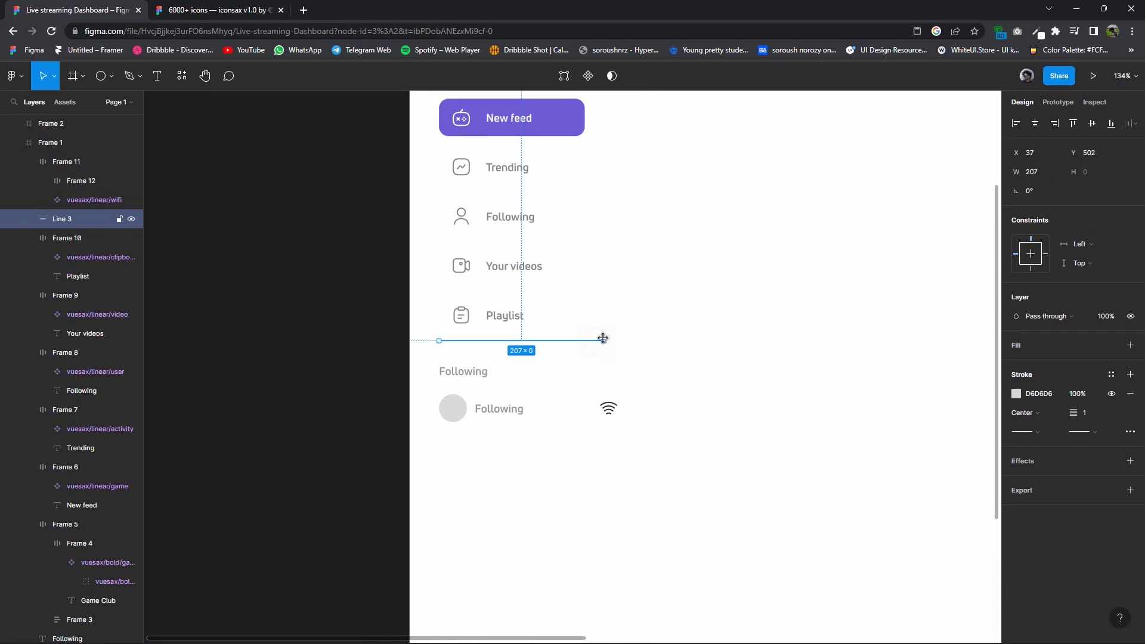
Draw a tiny 7×7 grey status-dot circle just below the Following row's wifi icon.
left_click(724, 308)
scroll(588, 230, "up", 3)
left_click(547, 205)
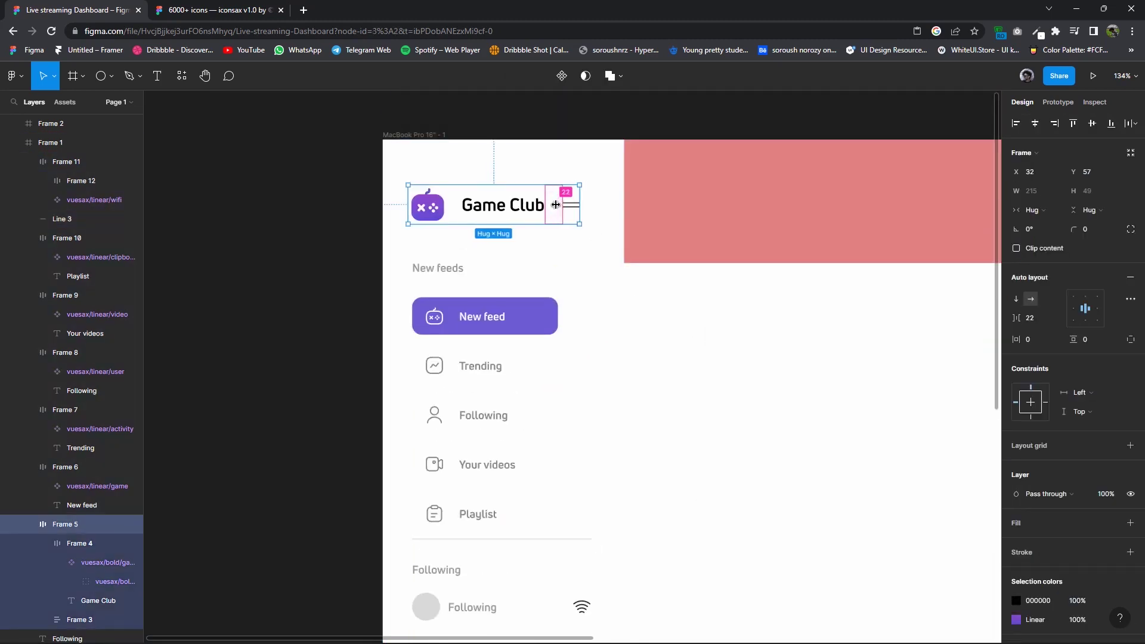
left_click(716, 381)
scroll(713, 358, "down", 3)
scroll(667, 385, "down", 2)
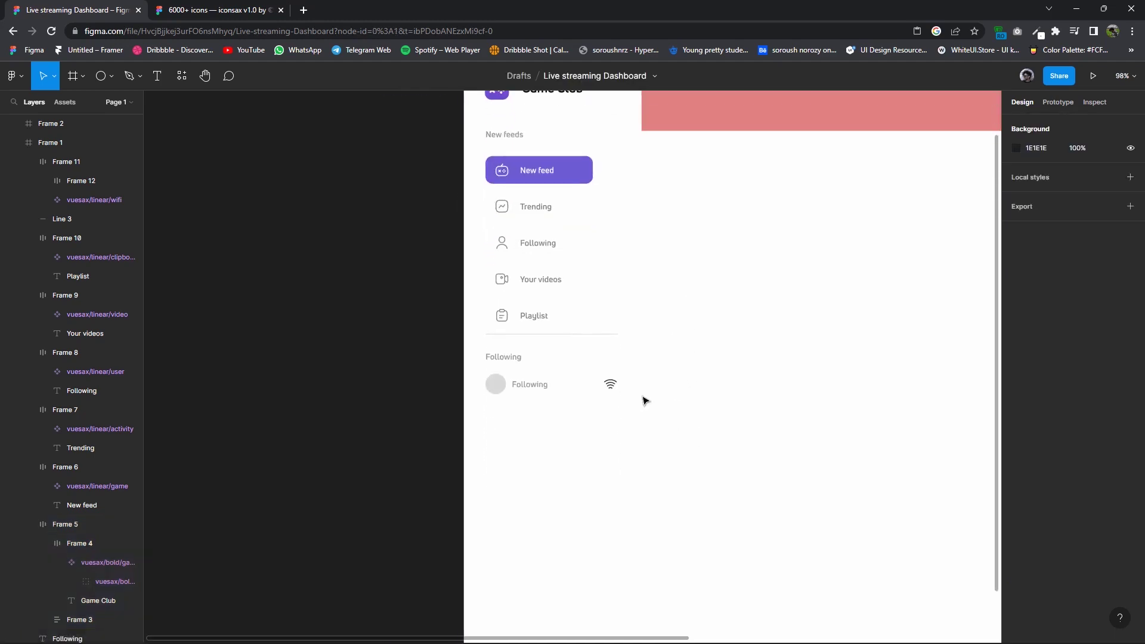
scroll(643, 396, "up", 3)
left_click(470, 384)
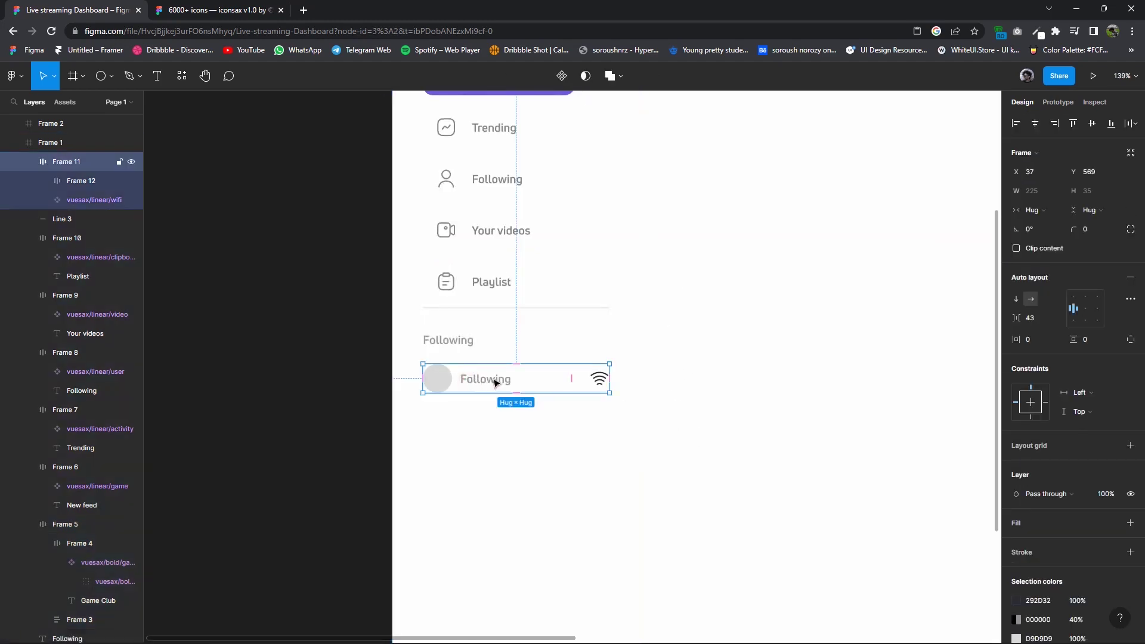
left_click(111, 76)
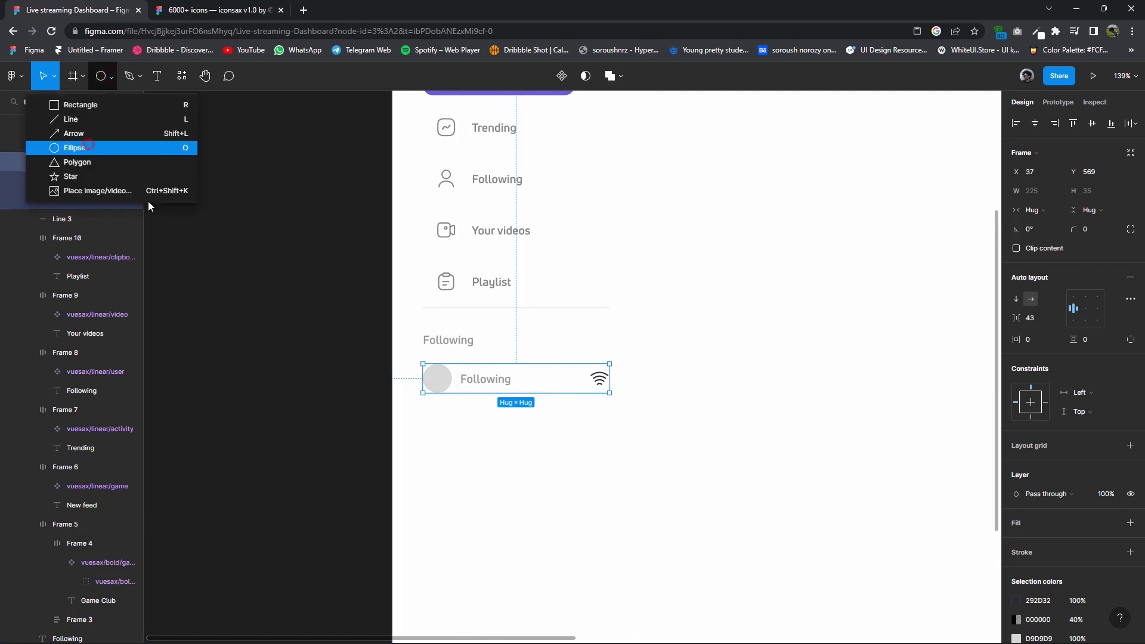
scroll(606, 409, "up", 3)
scroll(606, 409, "up", 2)
left_click_drag(611, 394, 625, 405)
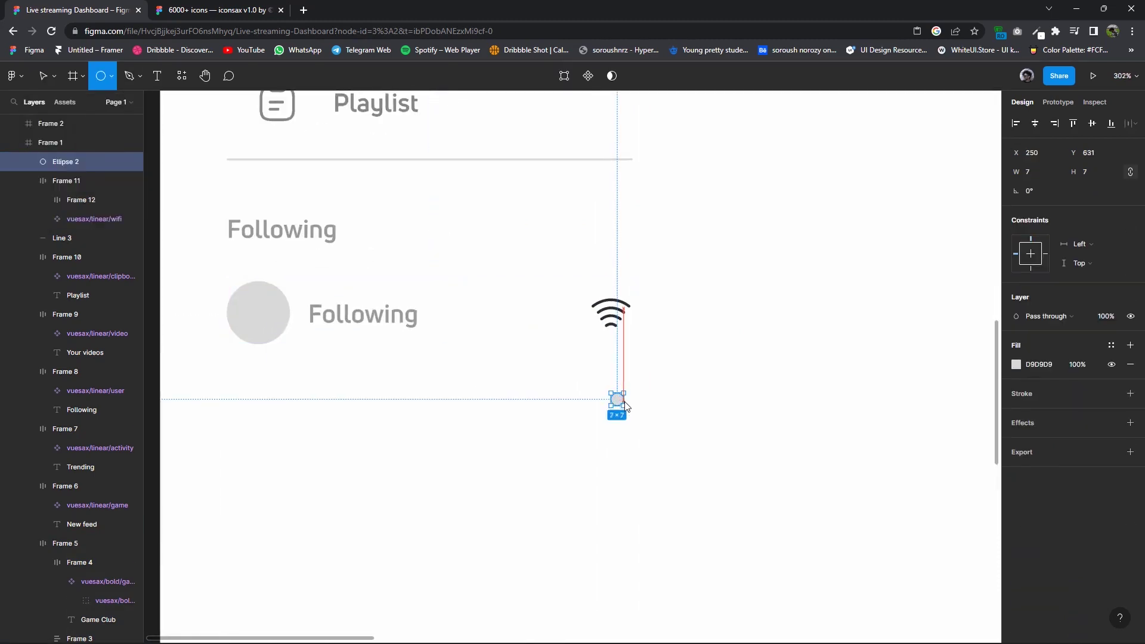
Duplicate the Following row below itself and swap the copy's wifi icon for the small grey dot.
left_click(602, 322)
left_click_drag(602, 334, 608, 417)
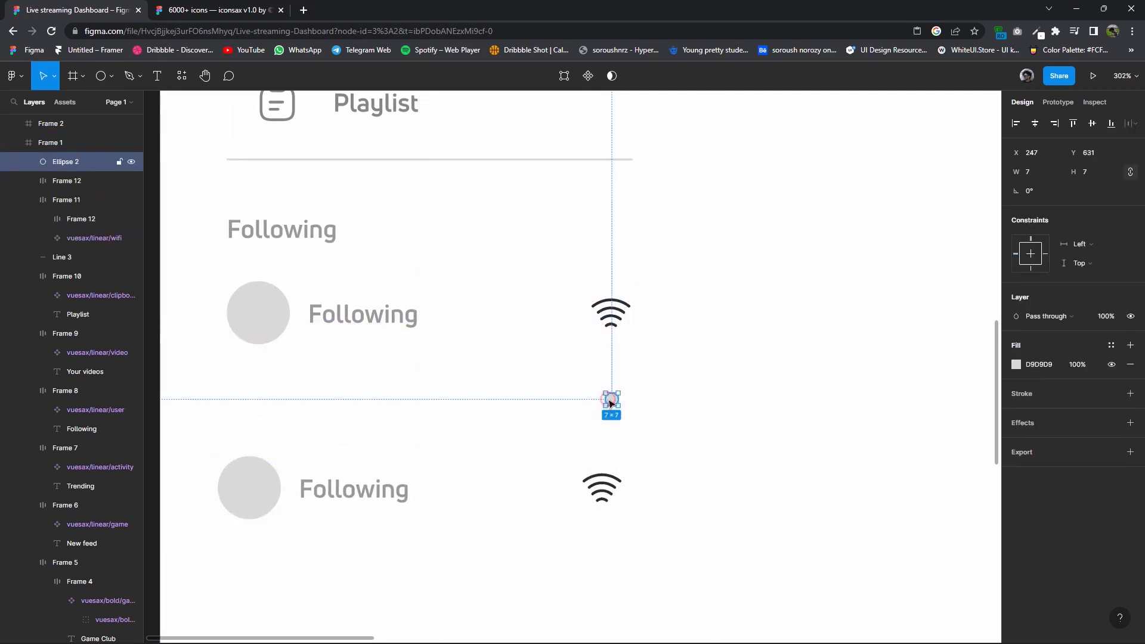
double_click(602, 486)
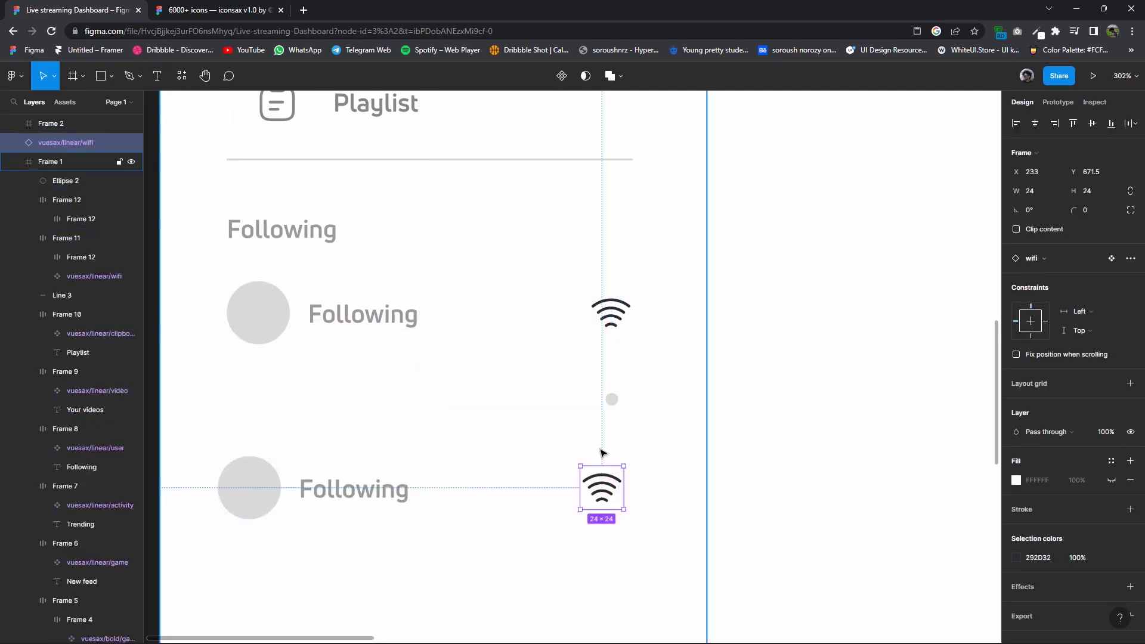
left_click_drag(601, 487, 797, 441)
mouse_move(626, 392)
left_mouse_down()
mouse_move(608, 429)
mouse_move(387, 501)
left_mouse_up()
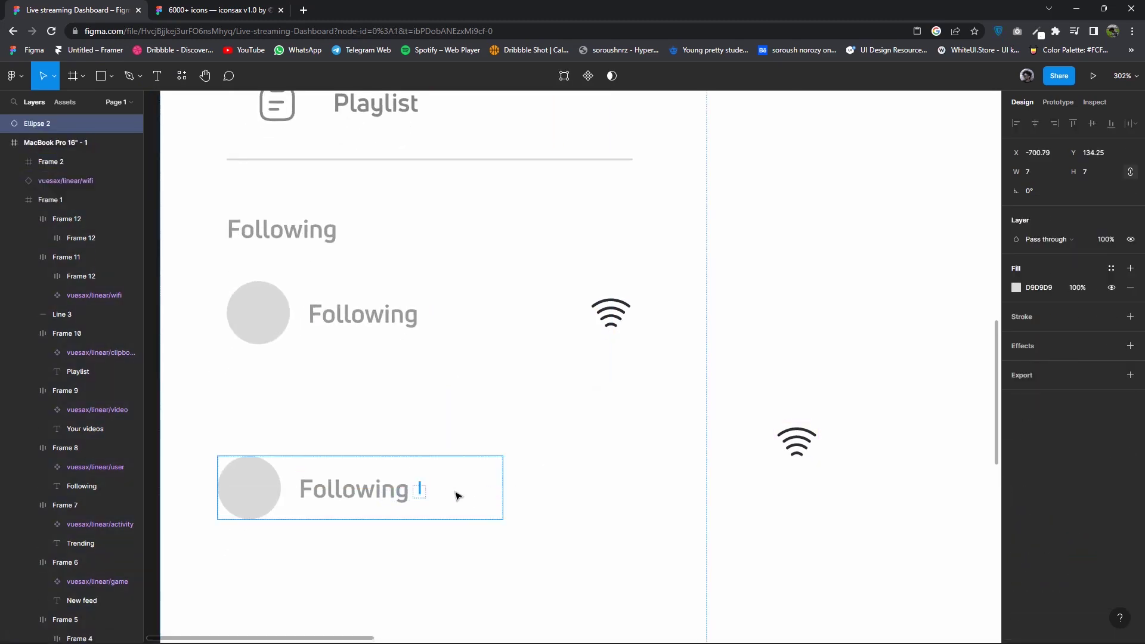
left_click_drag(498, 494, 518, 493)
Adjust the copy's avatar-and-name group, move the row under the first, and select the leftover wifi icon.
left_click(566, 416)
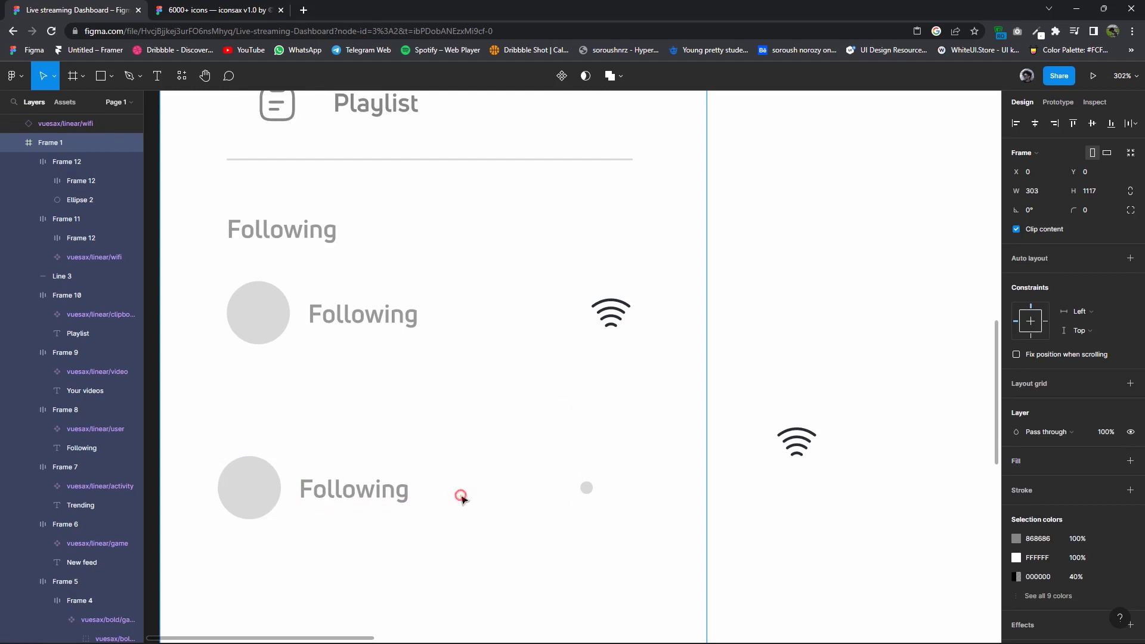
left_click(462, 499)
double_click(488, 495)
left_click(511, 496)
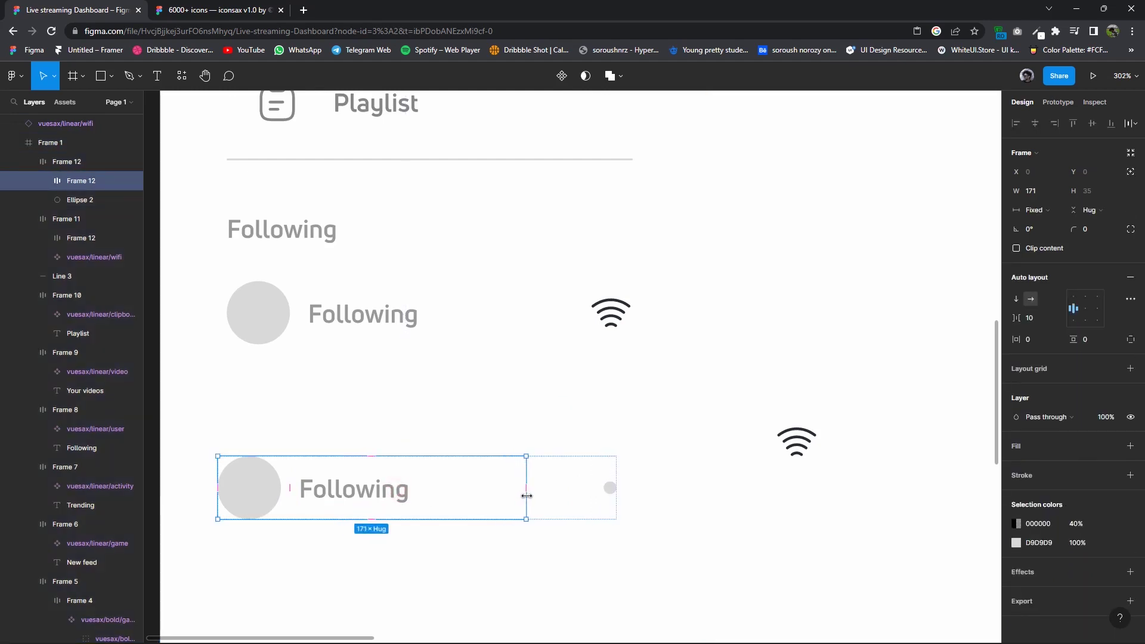
left_click(435, 528)
left_click_drag(447, 475, 454, 411)
scroll(653, 485, "down", 3)
left_click(723, 457)
Delete the leftover wifi icon from the canvas.
key("Delete")
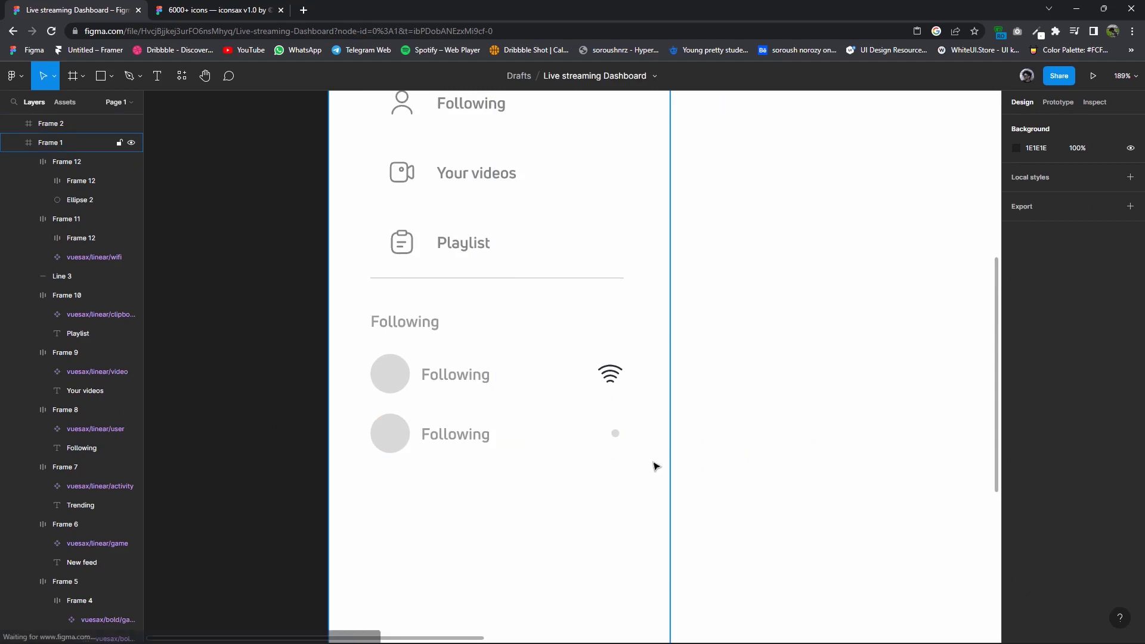
scroll(710, 417, "down", 2)
scroll(715, 417, "down", 3)
scroll(620, 468, "down", 2)
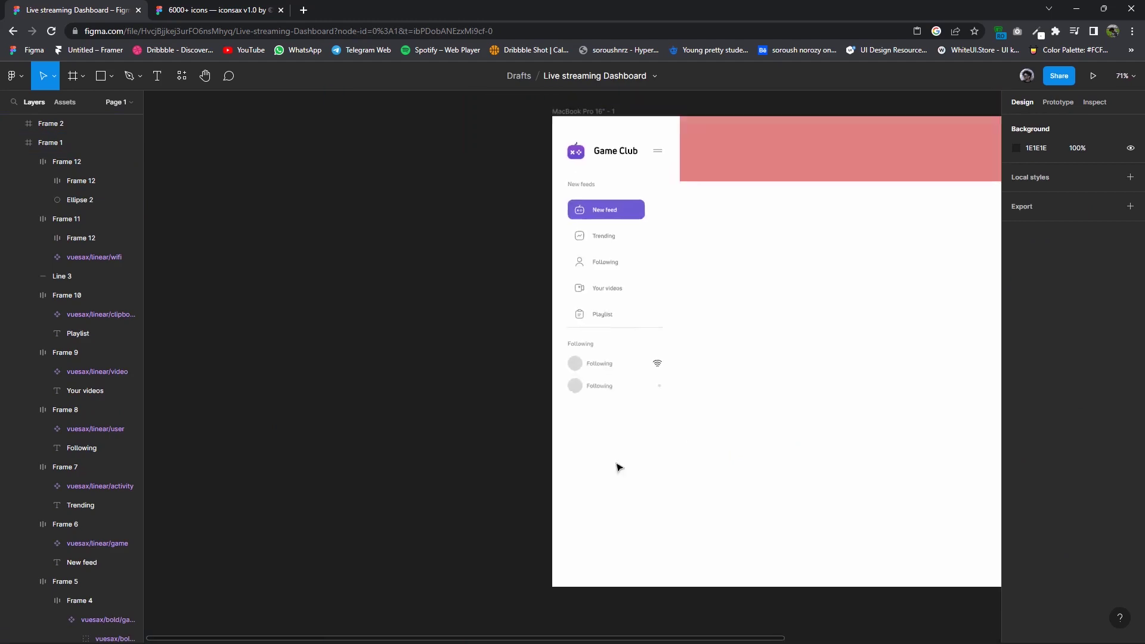
scroll(563, 391, "up", 3)
Change the second row's status dot fill to green 7DD767.
left_click(563, 389)
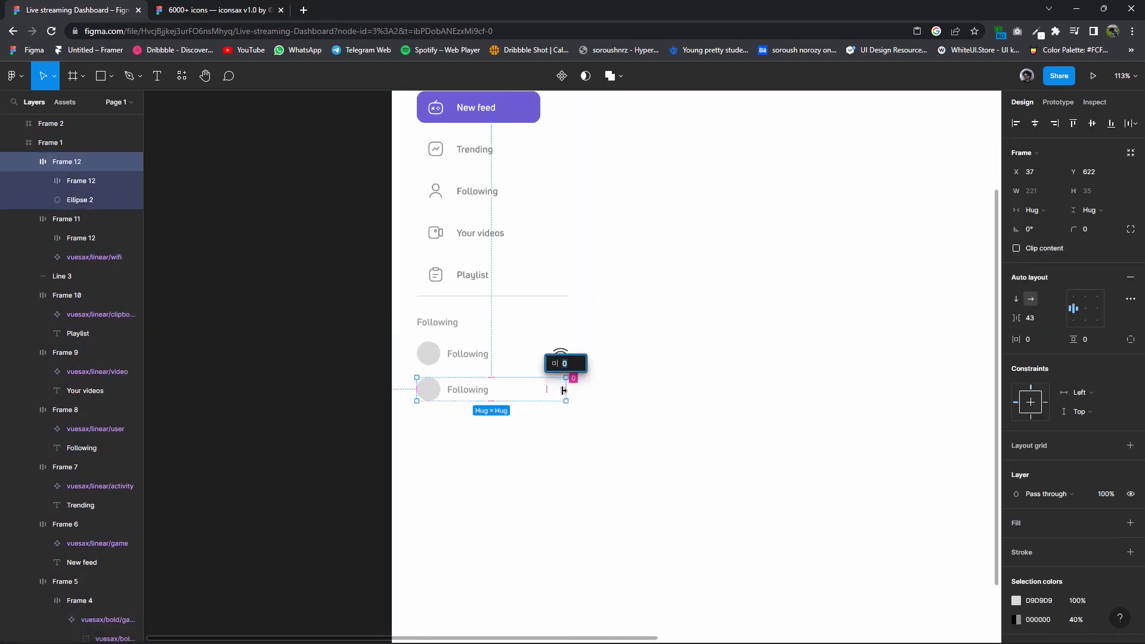
scroll(564, 389, "up", 5)
left_click(565, 386)
left_click(1016, 306)
left_click_drag(895, 478, 922, 484)
mouse_move(933, 381)
left_mouse_down()
mouse_move(933, 347)
mouse_move(939, 358)
left_mouse_up()
left_click(774, 360)
scroll(726, 438, "down", 3)
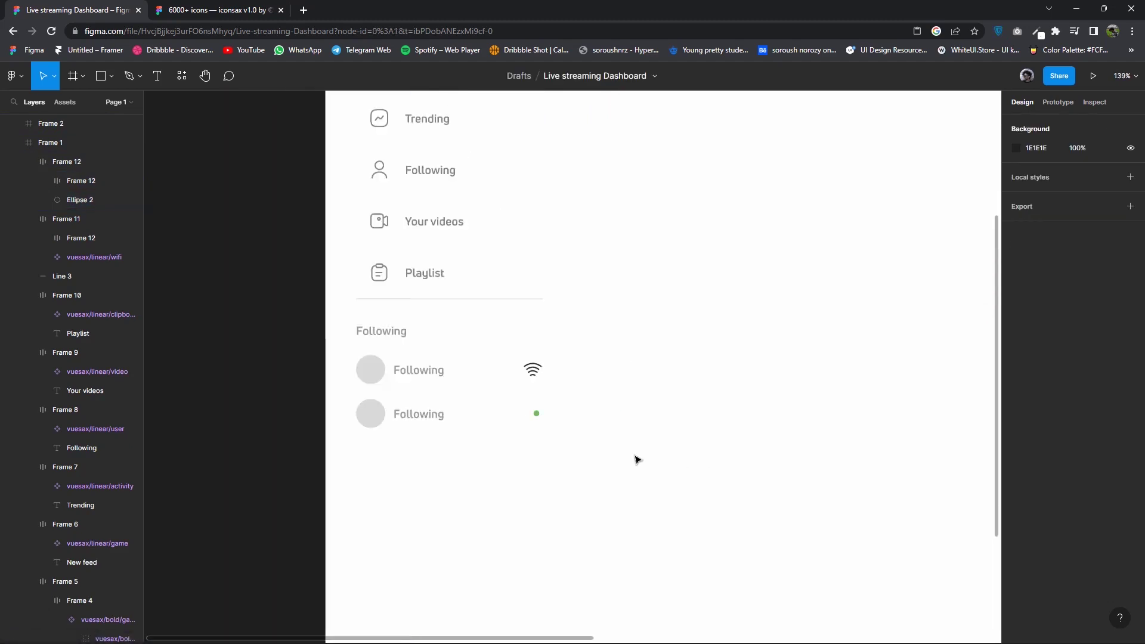
Launch the Content Reel plugin and switch it to image content.
right_click(641, 465)
mouse_move(693, 534)
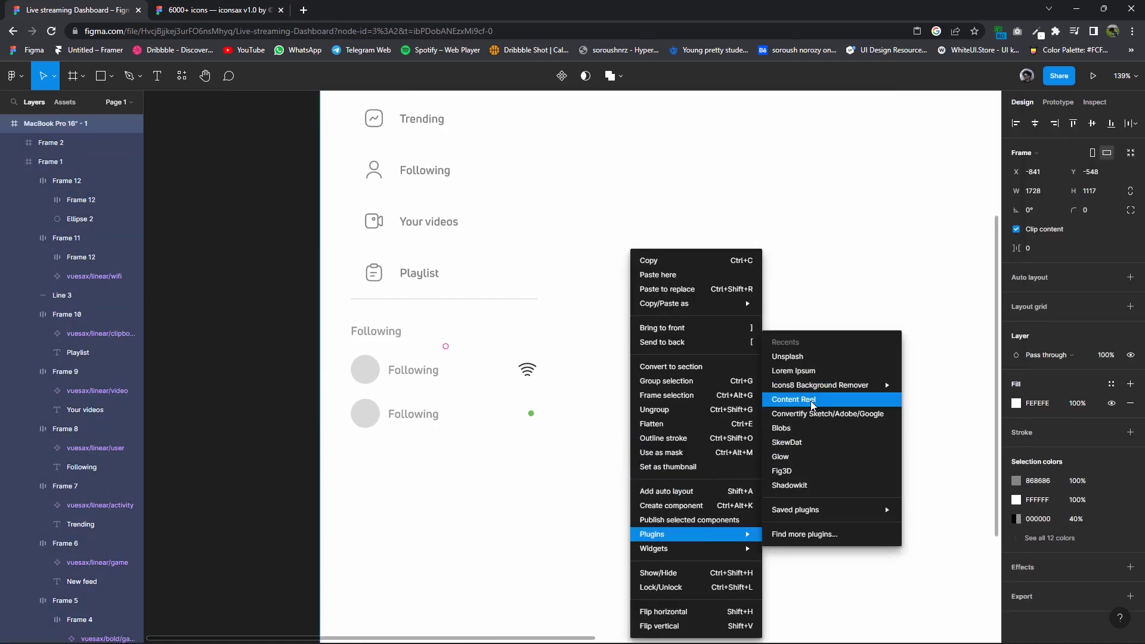
left_click(812, 405)
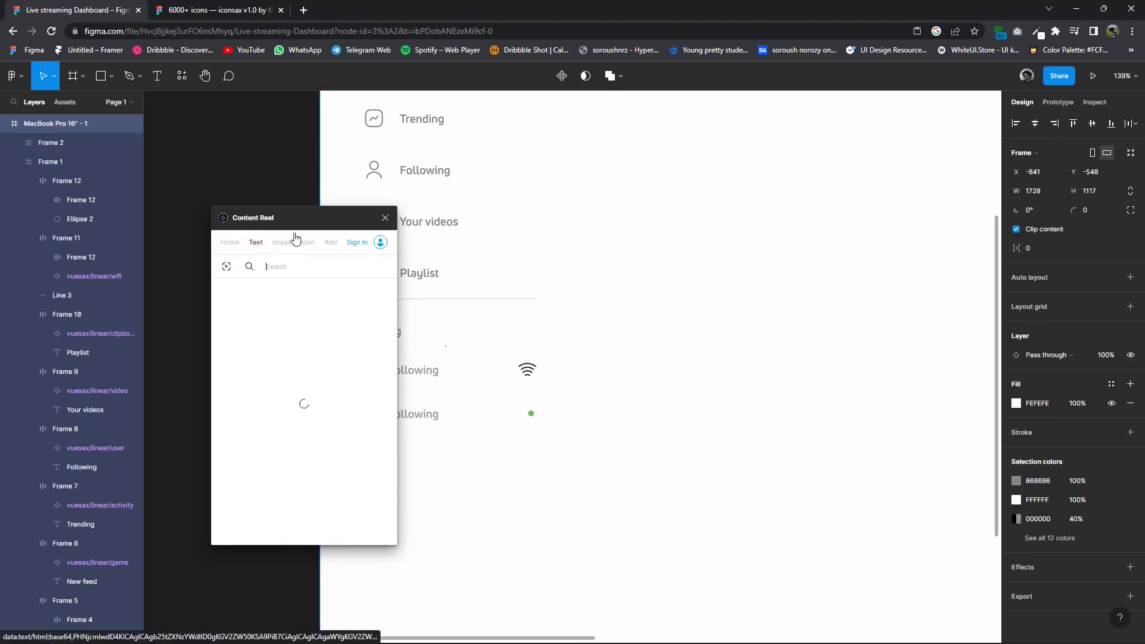
left_click_drag(546, 253, 733, 260)
left_click(730, 285)
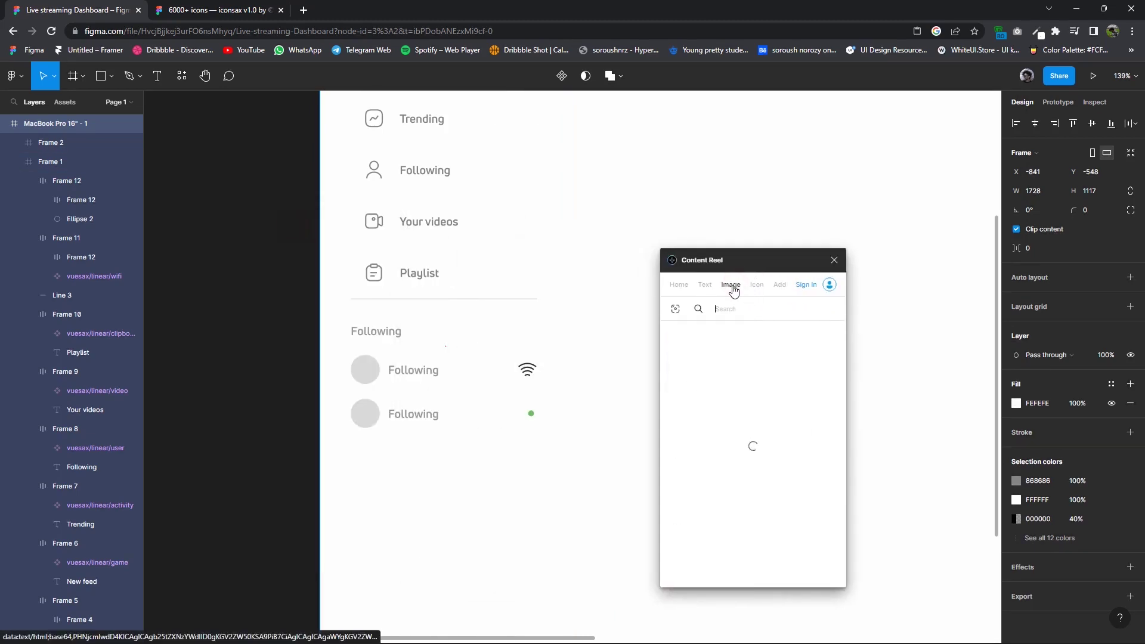
scroll(676, 417, "down", 3)
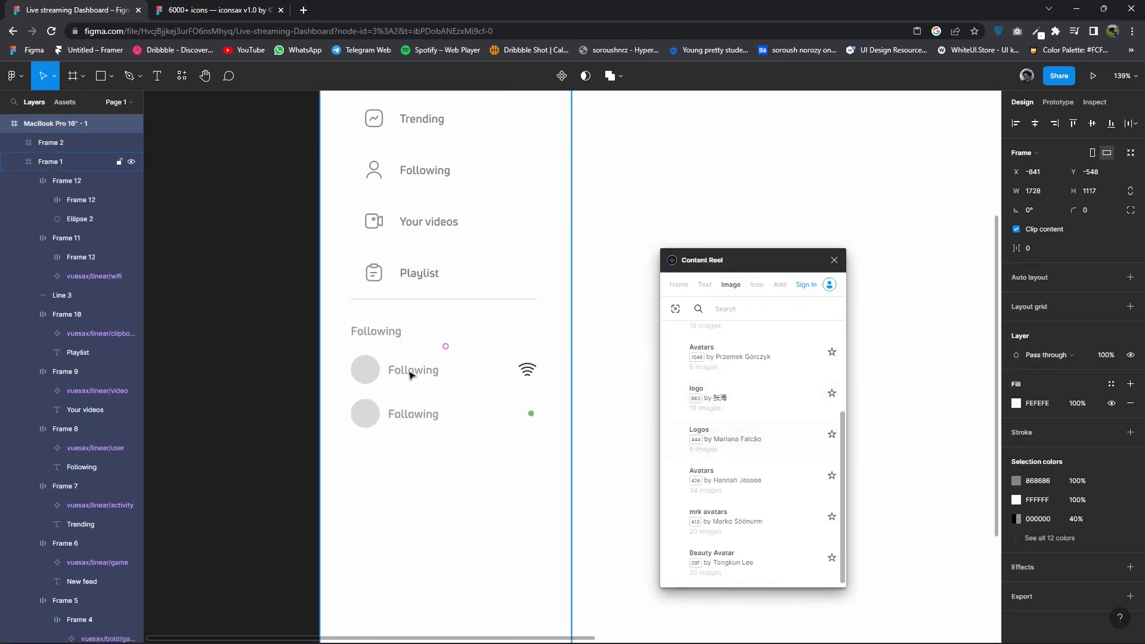
Fill both rows' avatar circles with Toy face images.
left_click(373, 365)
double_click(373, 367)
double_click(372, 369)
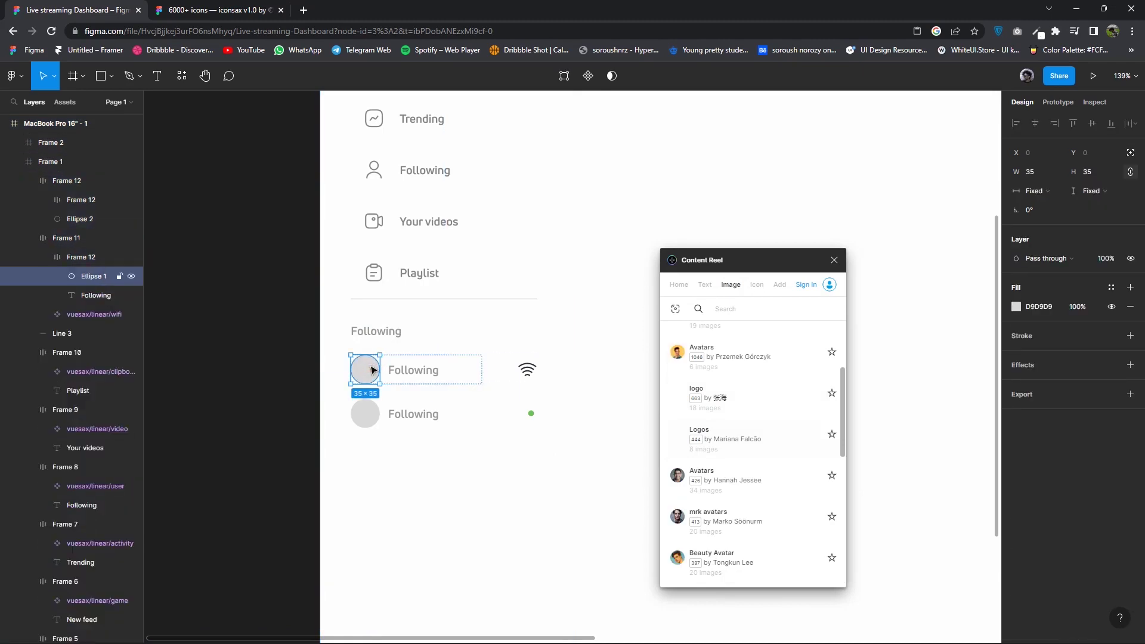
scroll(741, 498, "down", 1)
scroll(743, 480, "down", 5)
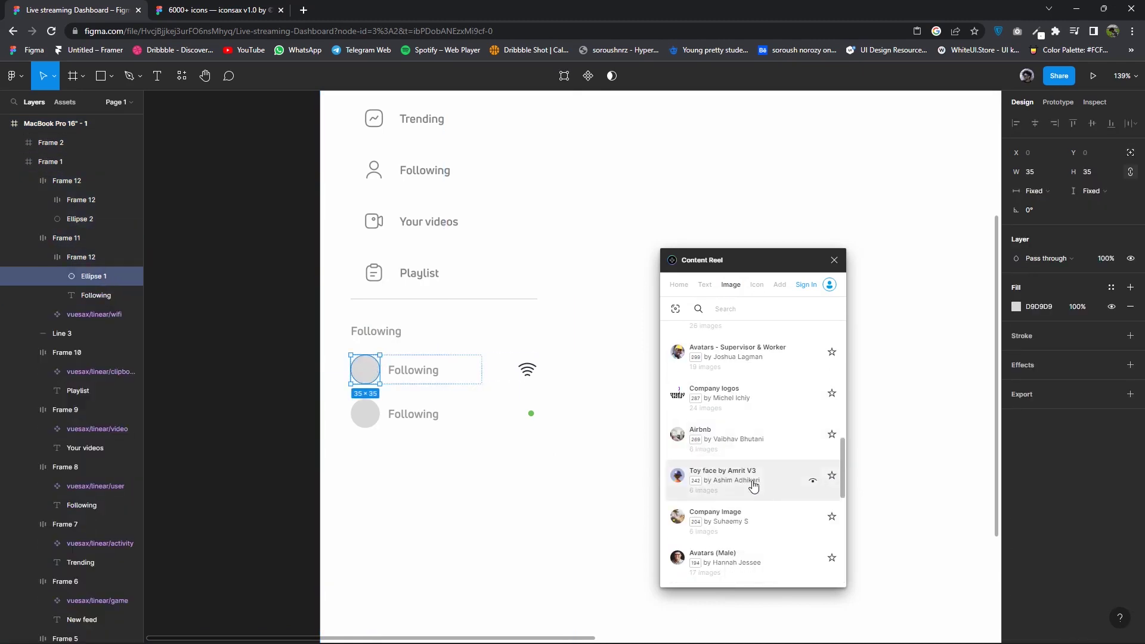
left_click(714, 487)
left_click(364, 417)
double_click(365, 414)
left_click(714, 487)
Replace both Following labels with random full names from Content Reel's text sources.
double_click(394, 371)
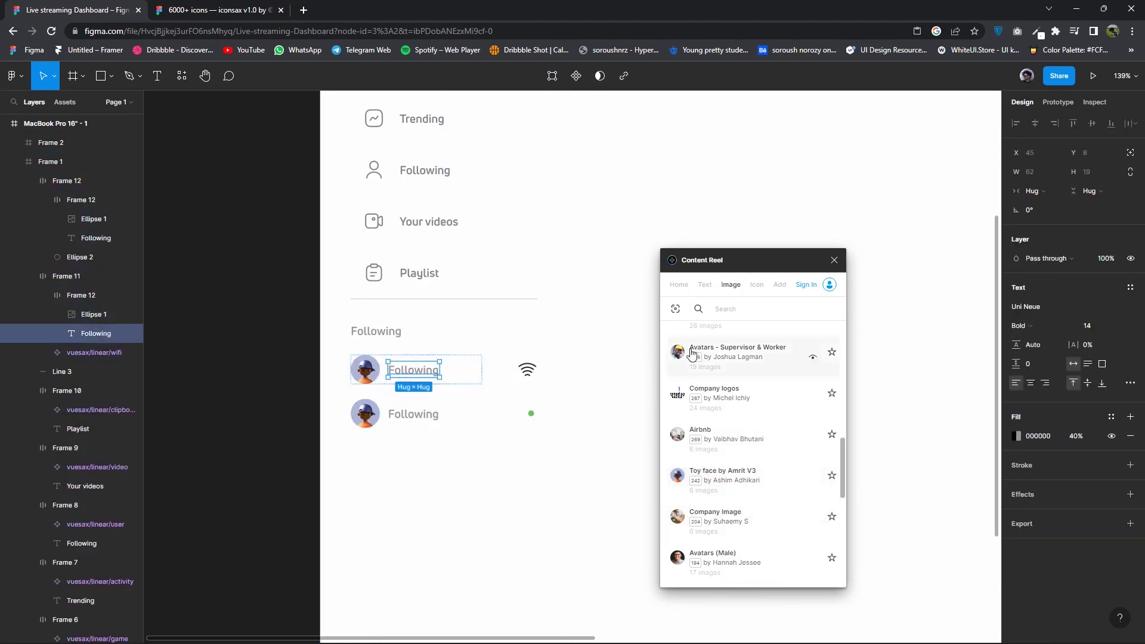
left_click(678, 284)
left_click(728, 371)
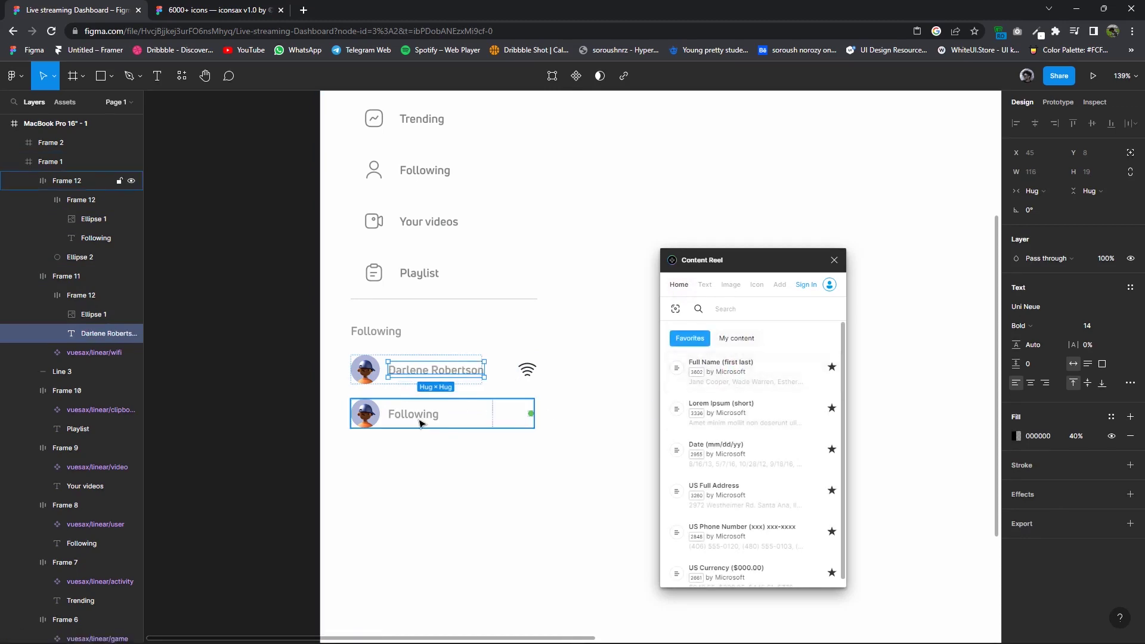
left_click(420, 423)
double_click(417, 416)
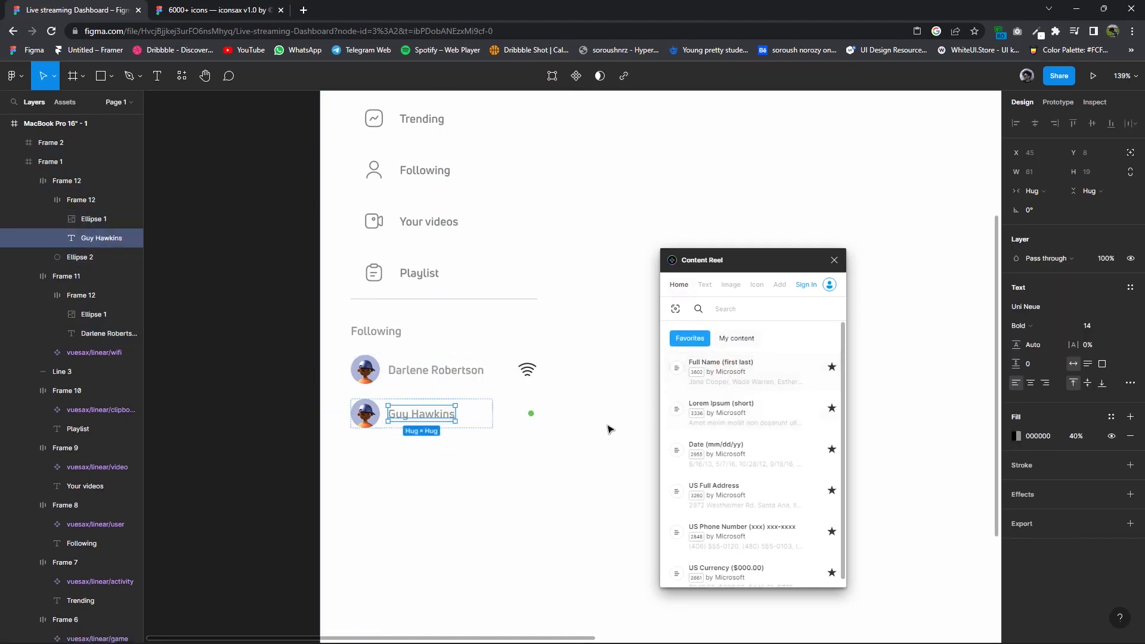
left_click(609, 427)
Give the second avatar a different Toy face image, then close the Content Reel plugin.
left_click(725, 287)
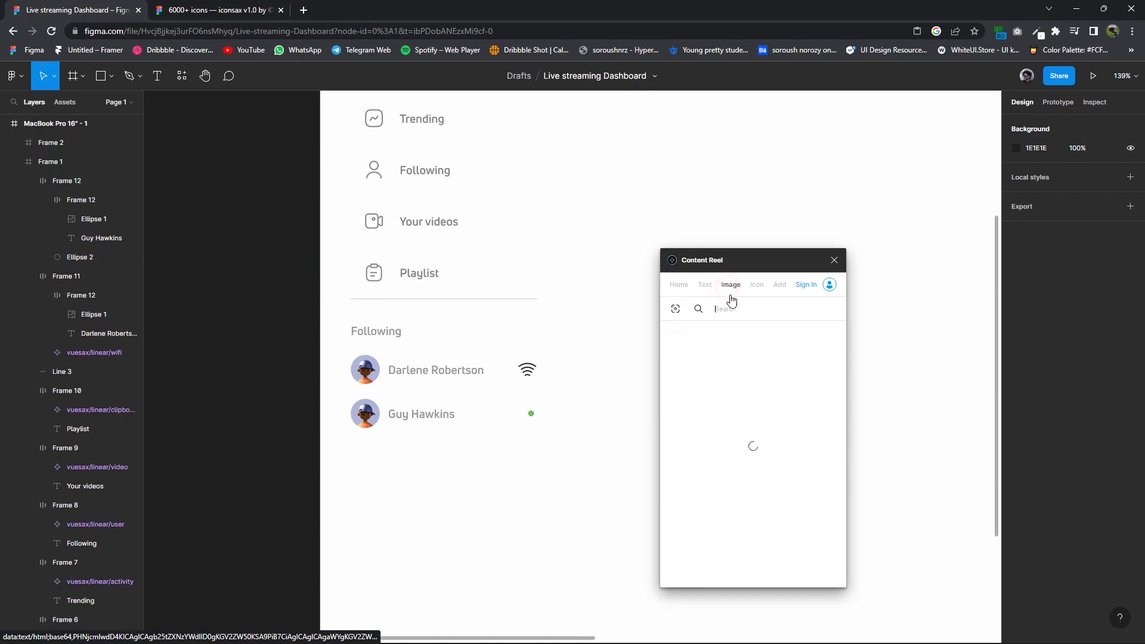
scroll(722, 417, "down", 1)
double_click(365, 413)
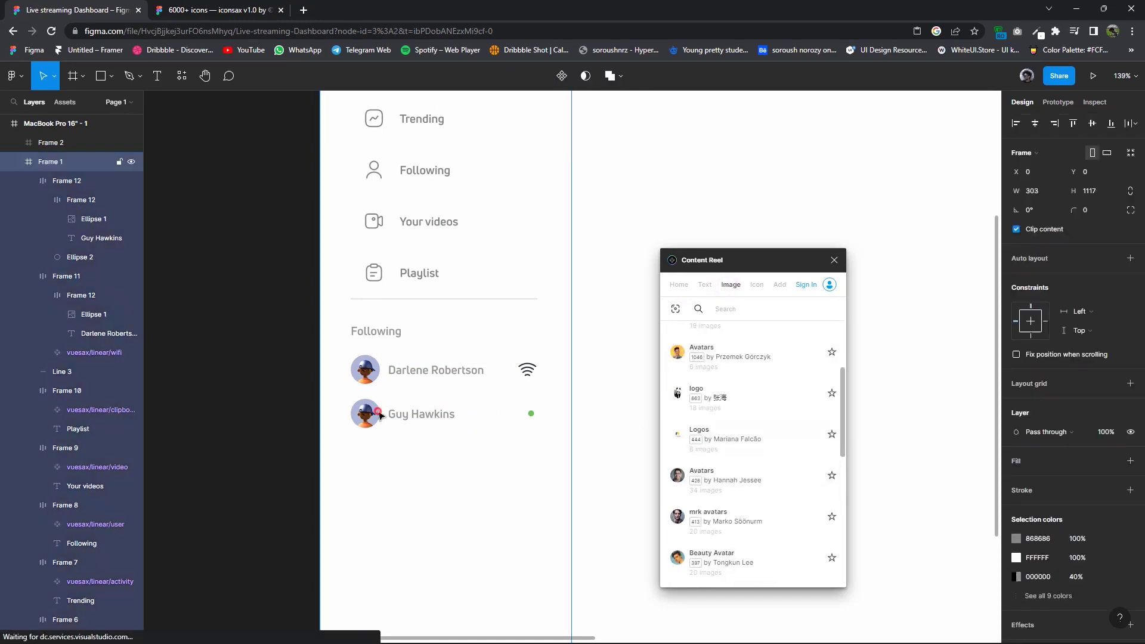
scroll(727, 453, "up", 2)
scroll(727, 453, "down", 5)
left_click(747, 480)
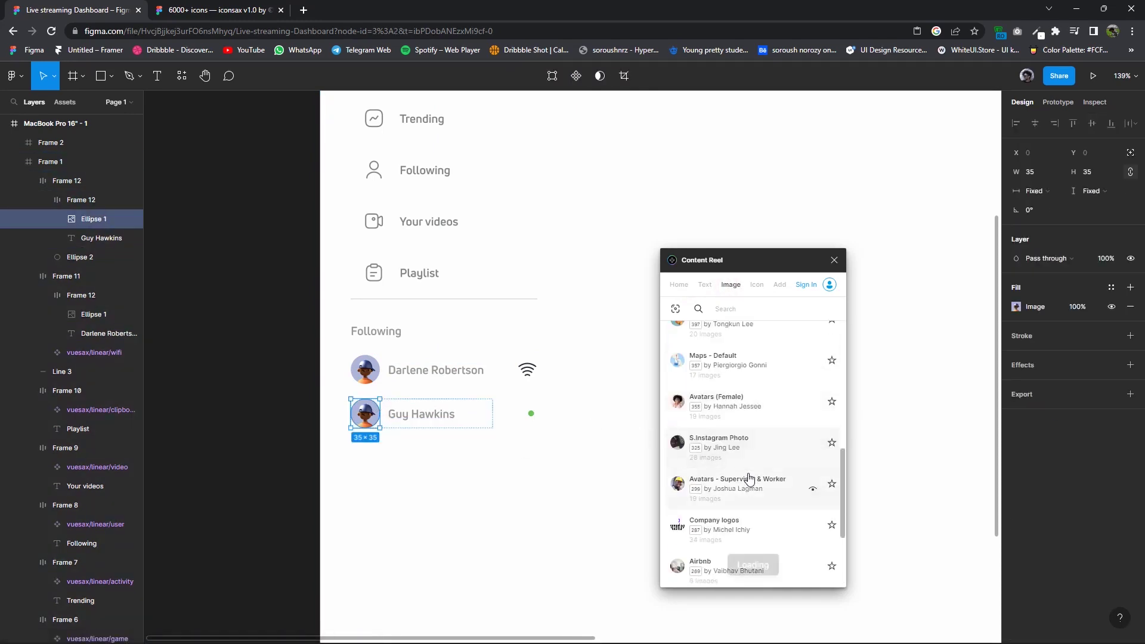
left_click(754, 472)
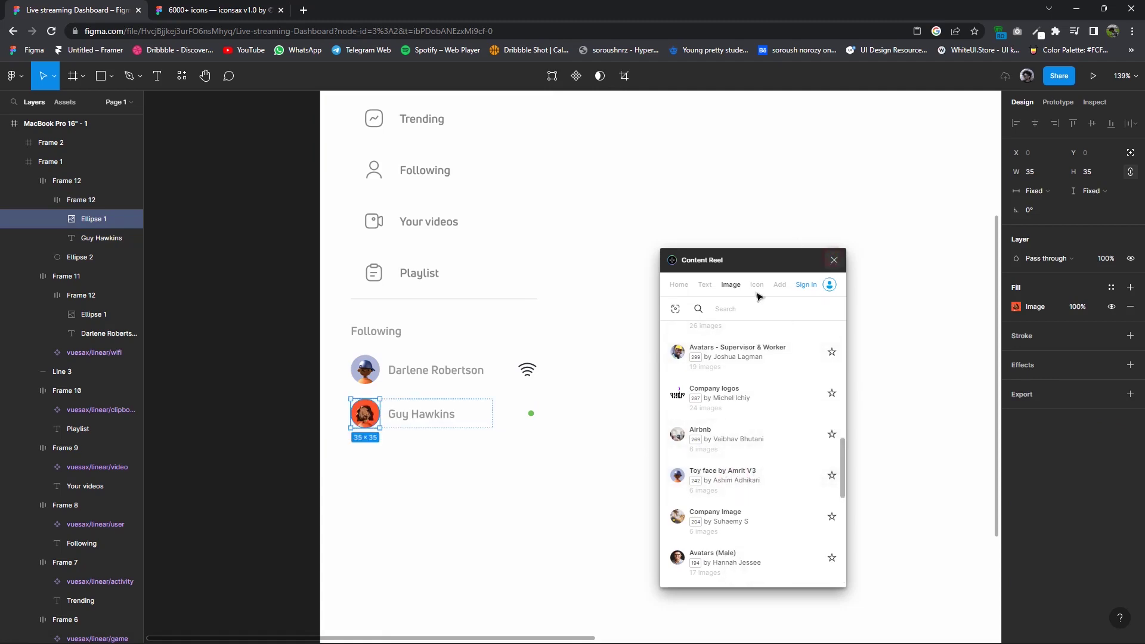
left_click(833, 259)
scroll(536, 381, "down", 5)
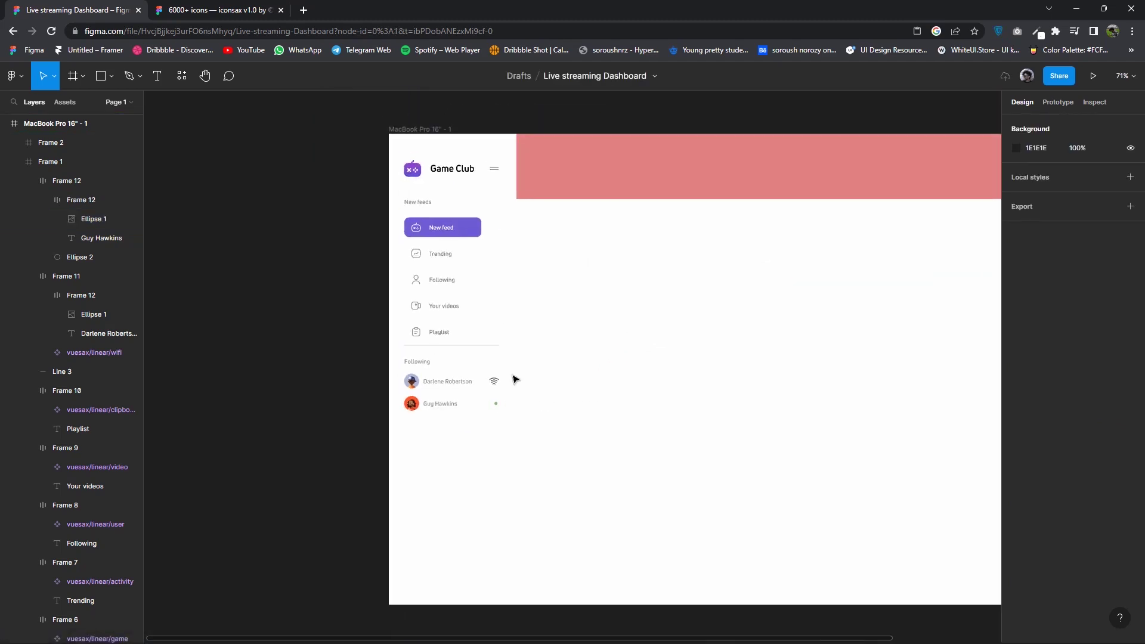
Move the Game Club sidebar frame out of the MacBook frame onto the canvas.
double_click(461, 398)
left_click(71, 280, "shift")
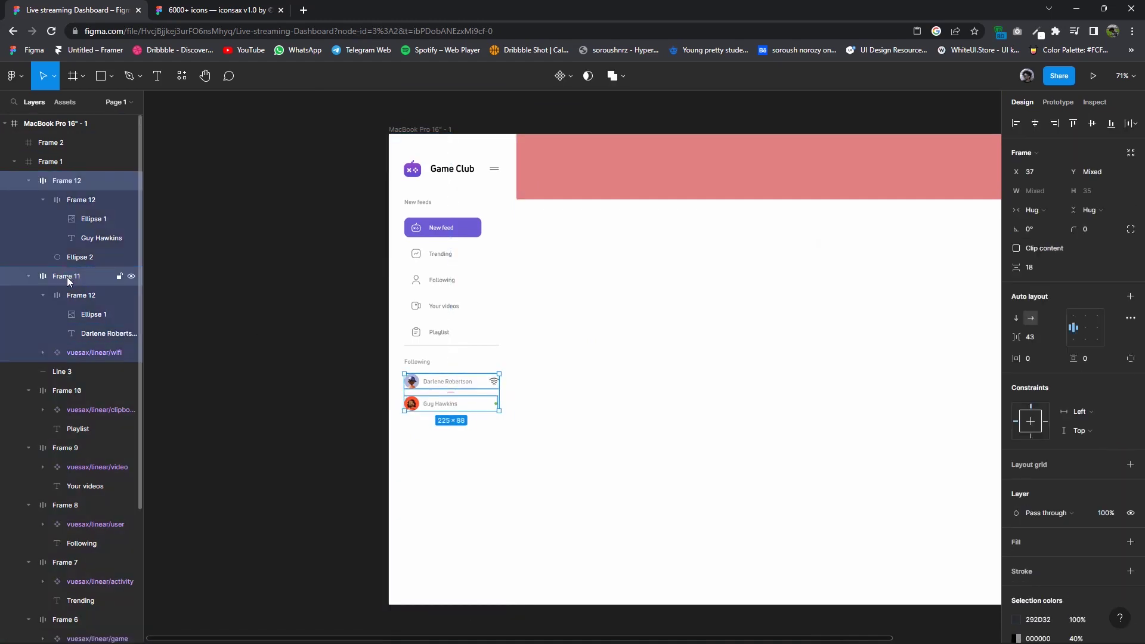
left_click(419, 363)
left_click(506, 444)
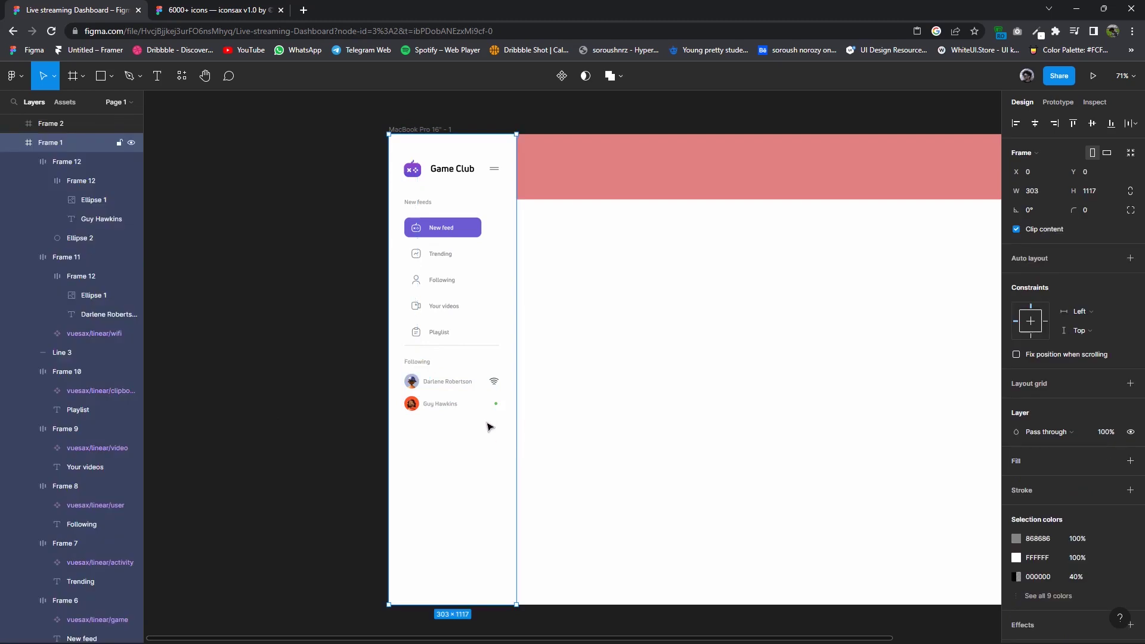
left_click(440, 407)
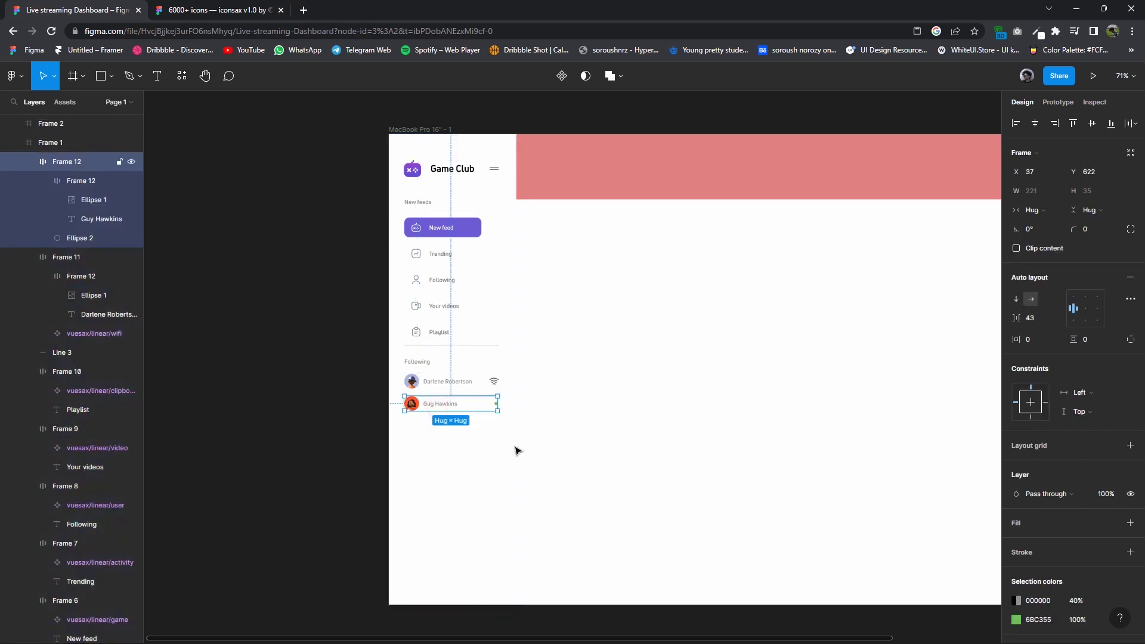
left_click(479, 438)
mouse_move(422, 442)
left_mouse_down()
mouse_move(291, 441)
mouse_move(228, 358)
left_mouse_up()
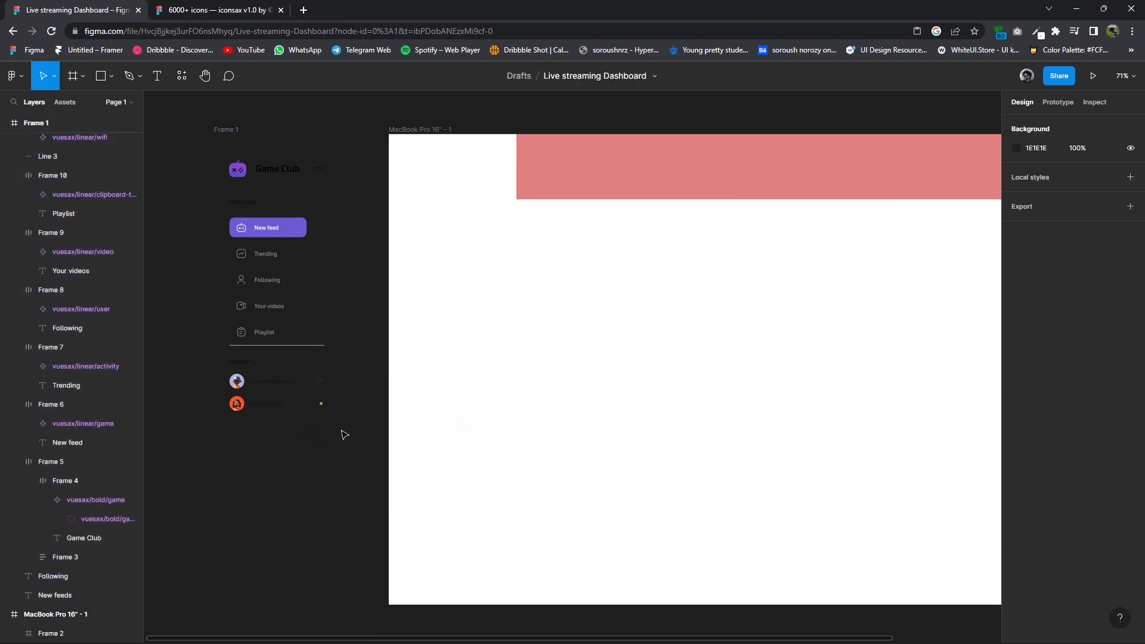
right_click(245, 371)
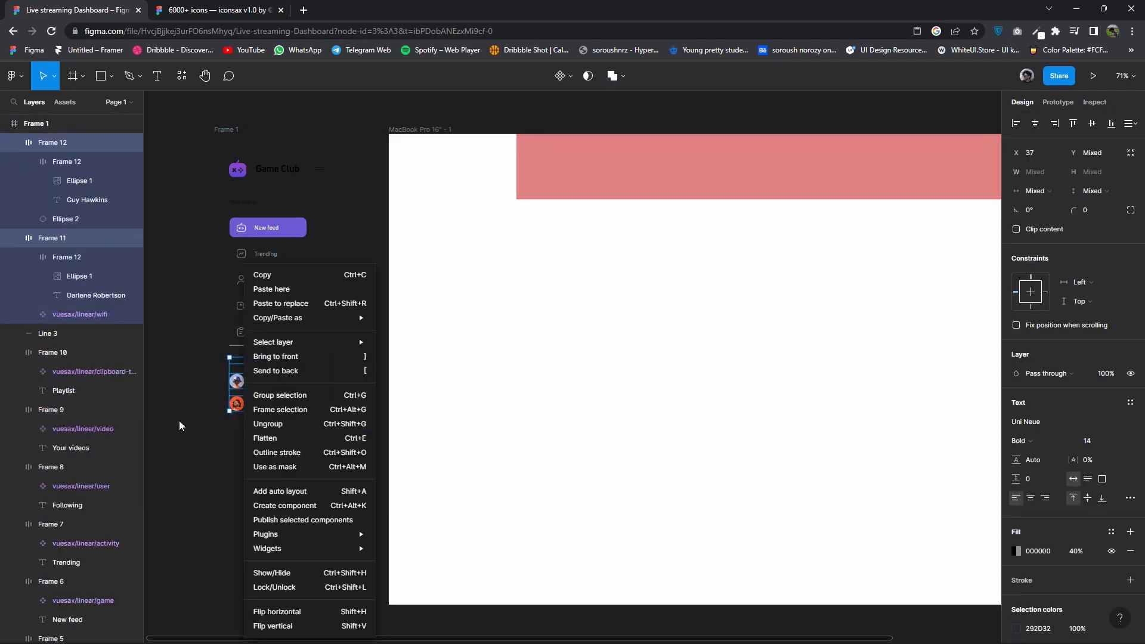
key("Escape")
key("ctrl+z")
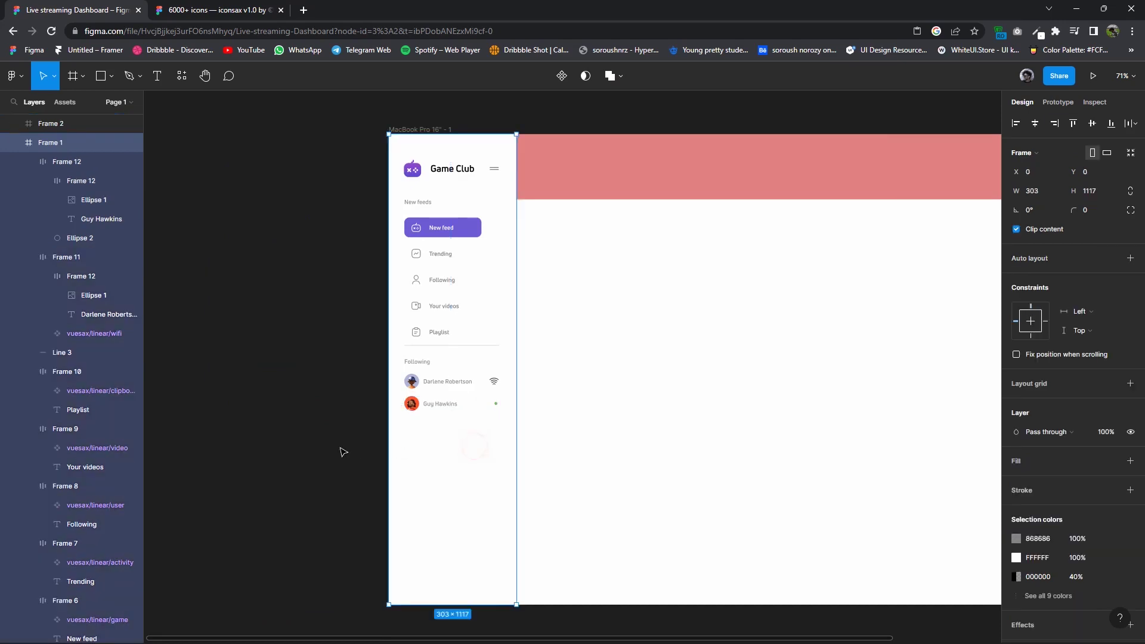
key("ctrl+shift+z")
Add a fill to the sidebar frame and set it to off-white FEFEFE.
left_click(1129, 365)
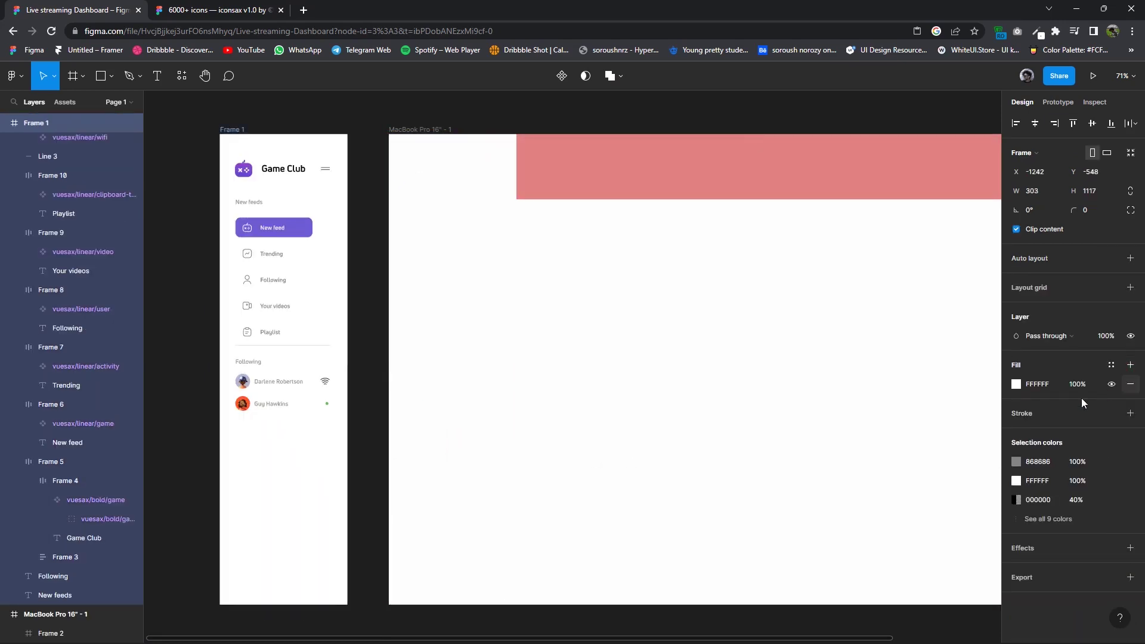
left_click(1016, 383)
left_click(875, 510)
left_click(691, 480)
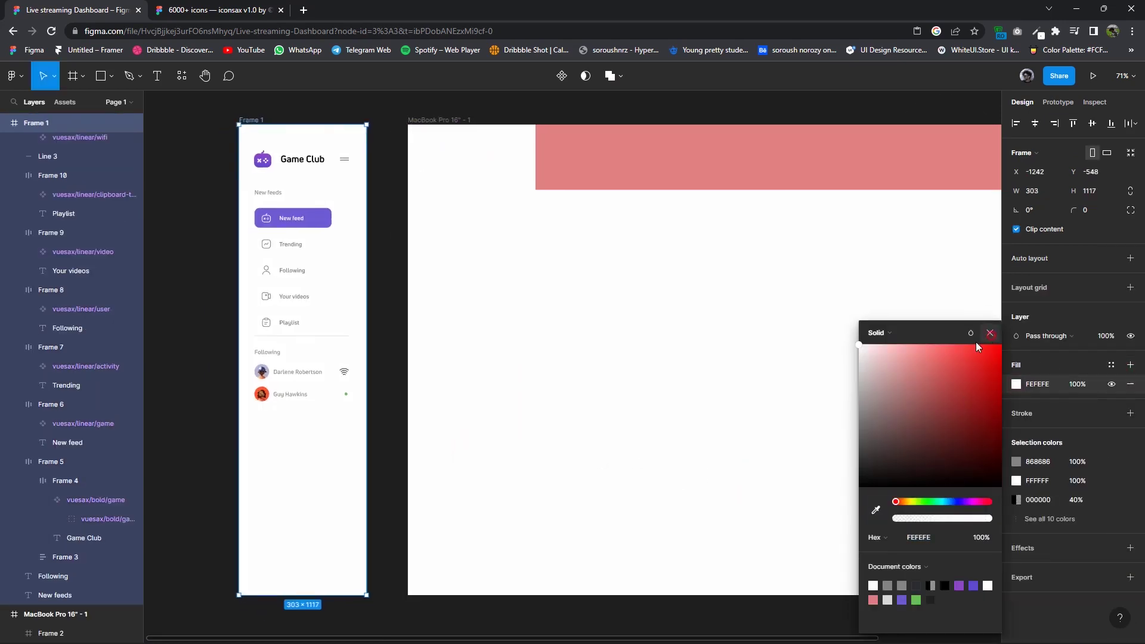
left_click(989, 333)
Wrap the Following heading and both user rows in a frame with auto layout.
left_click_drag(542, 450, 446, 399)
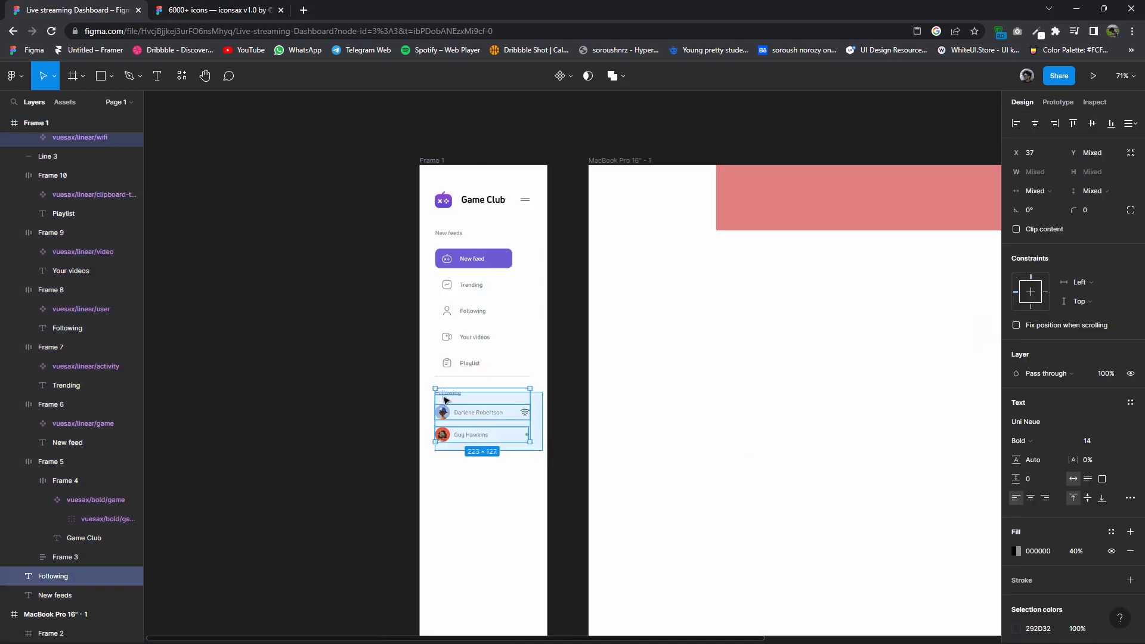
right_click(446, 400)
left_click(473, 403)
left_click(1130, 259)
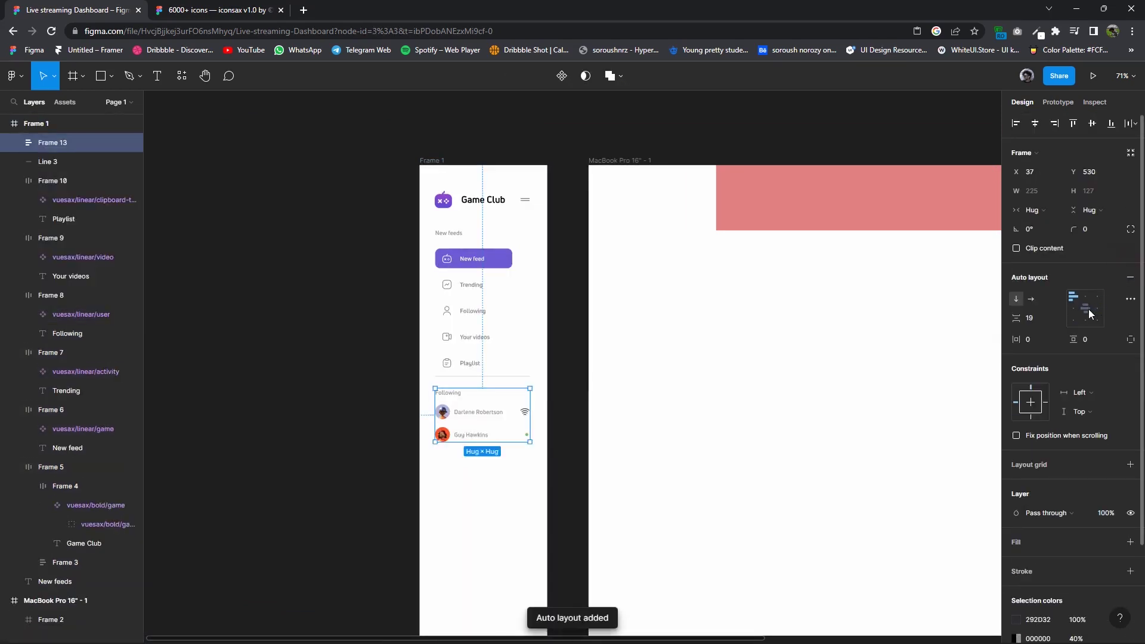
left_click(554, 370)
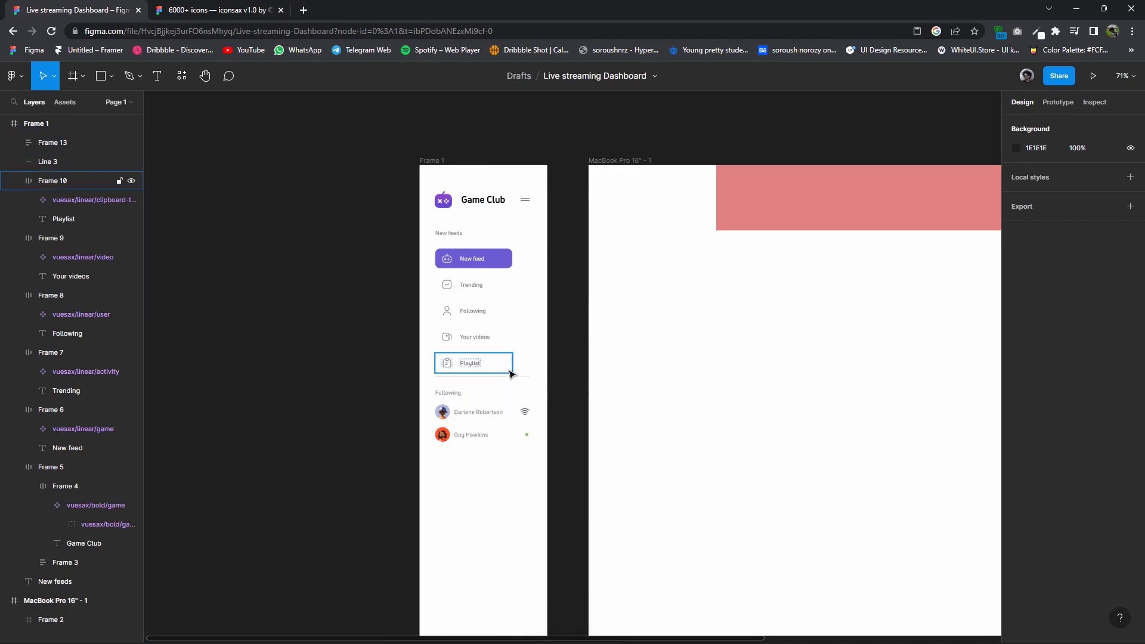
left_click(451, 394)
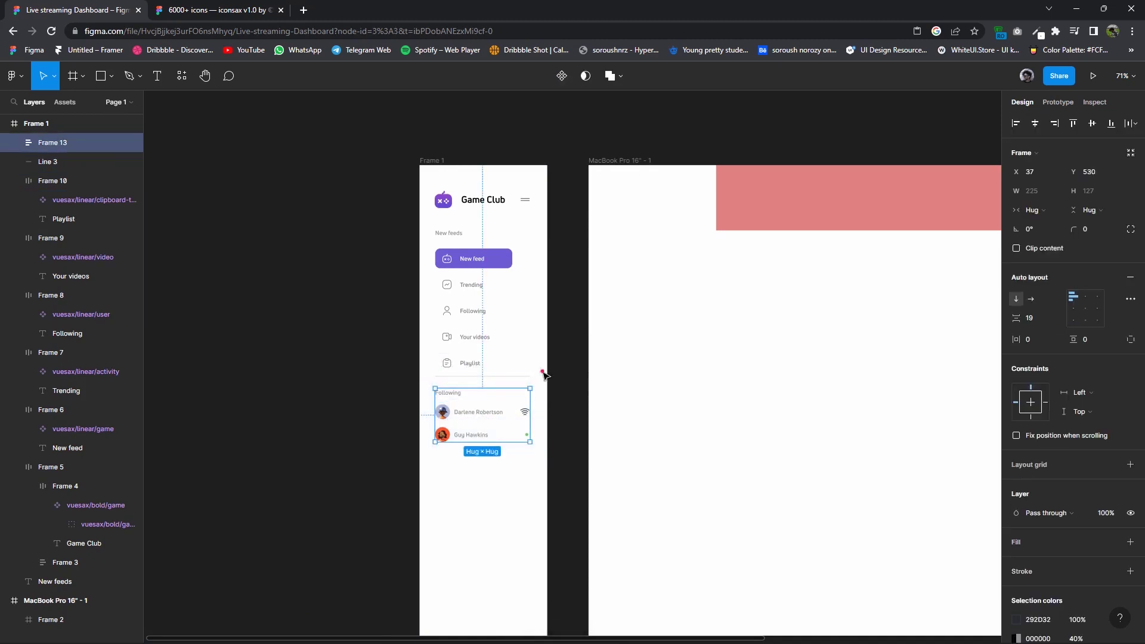
key("Escape")
Frame the sidebar menu items with auto layout, then undo that grouping.
left_click(458, 292)
key("Return")
right_click(456, 293)
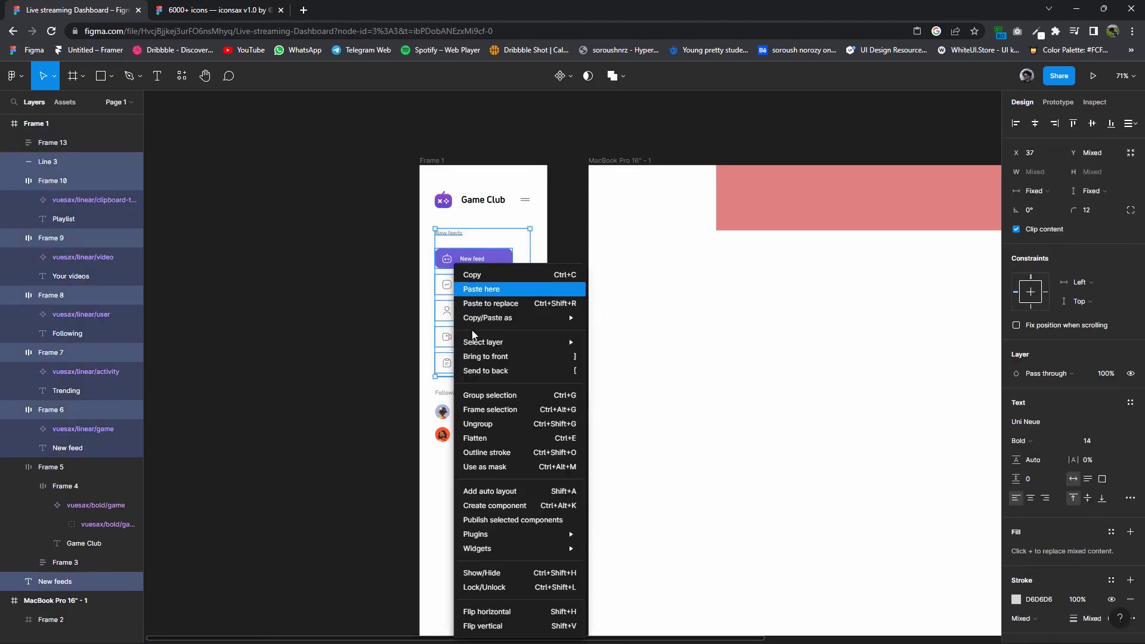
left_click(474, 361)
right_click(459, 299)
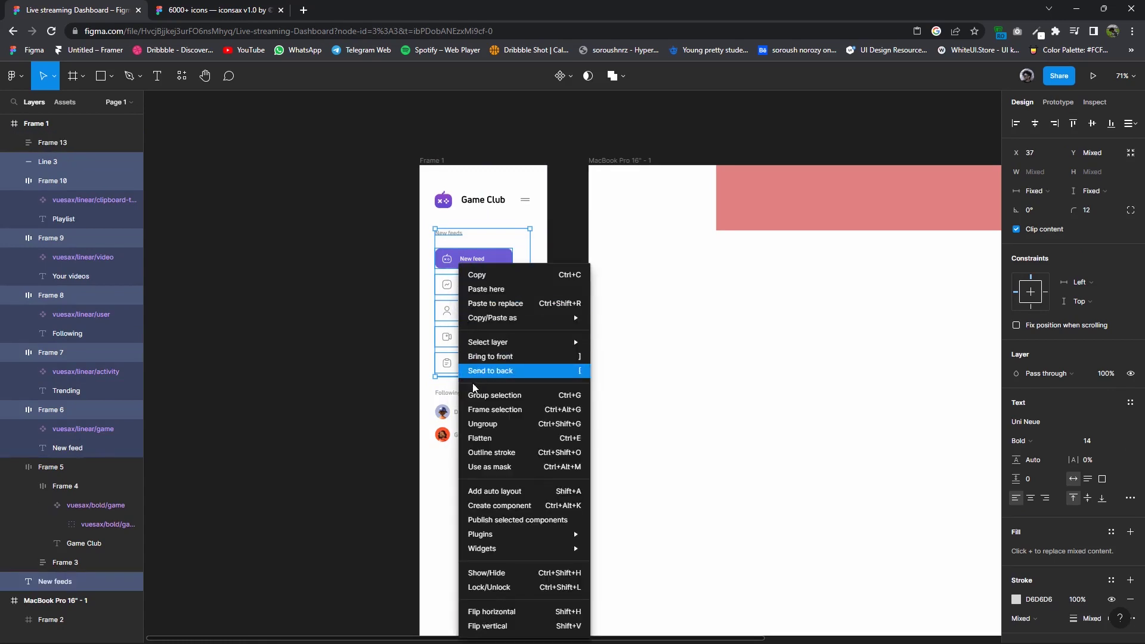
left_click(477, 395)
left_click(1129, 258)
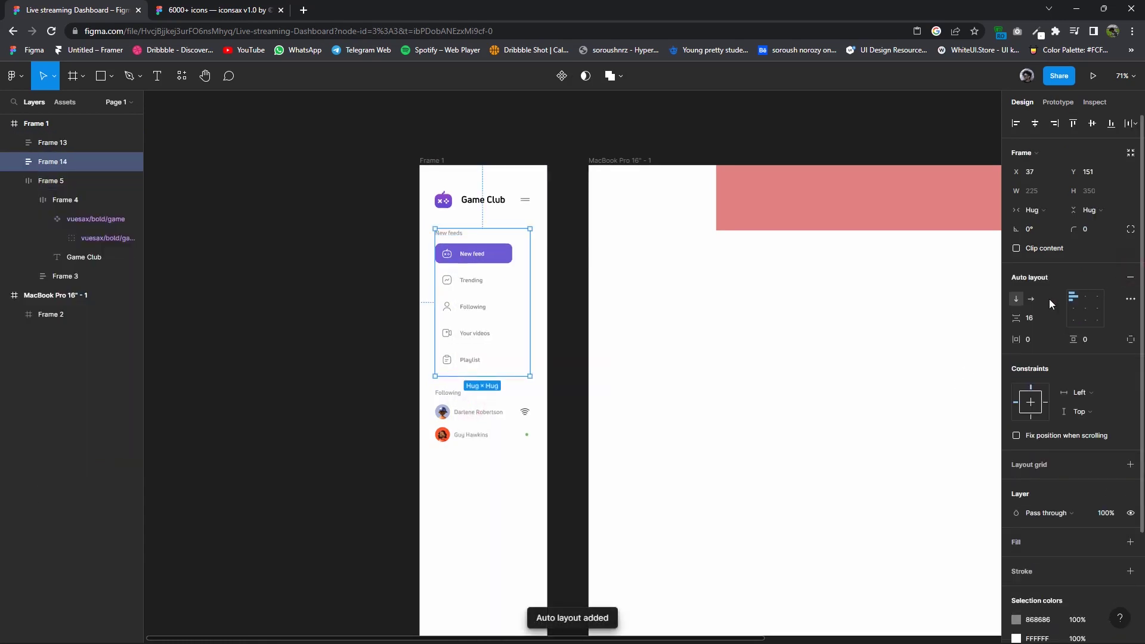
scroll(461, 289, "up", 3, "ctrl")
scroll(462, 286, "up", 1, "ctrl")
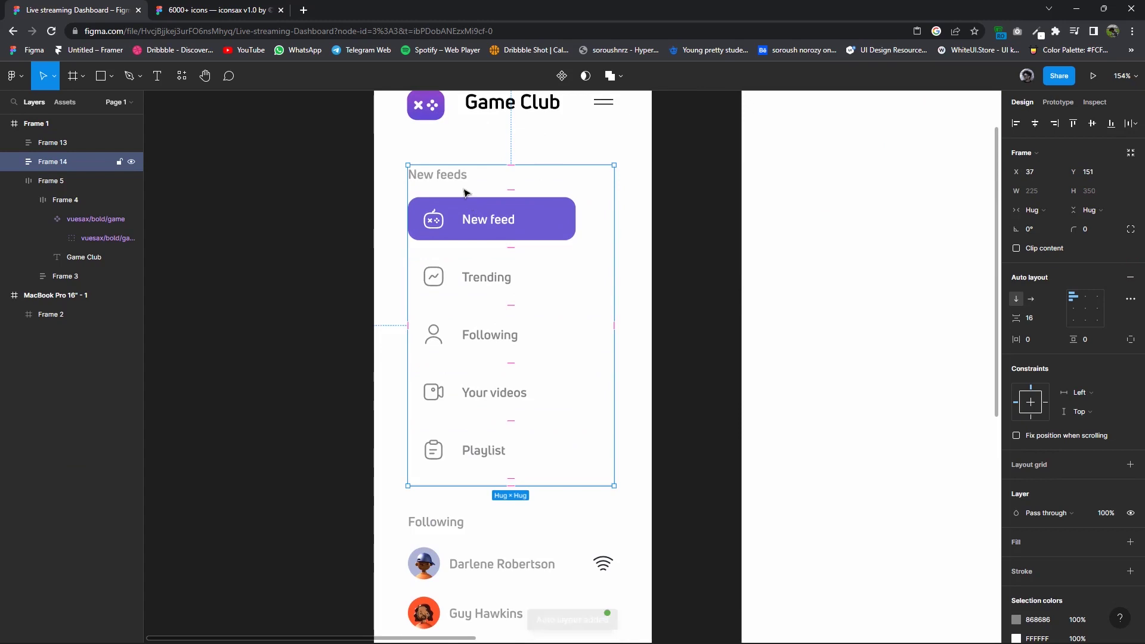
key("ctrl+z")
Stack the New feeds heading, menu items and divider in vertical auto layout with a tighter gap.
left_click_drag(632, 493, 415, 229)
right_click(465, 233)
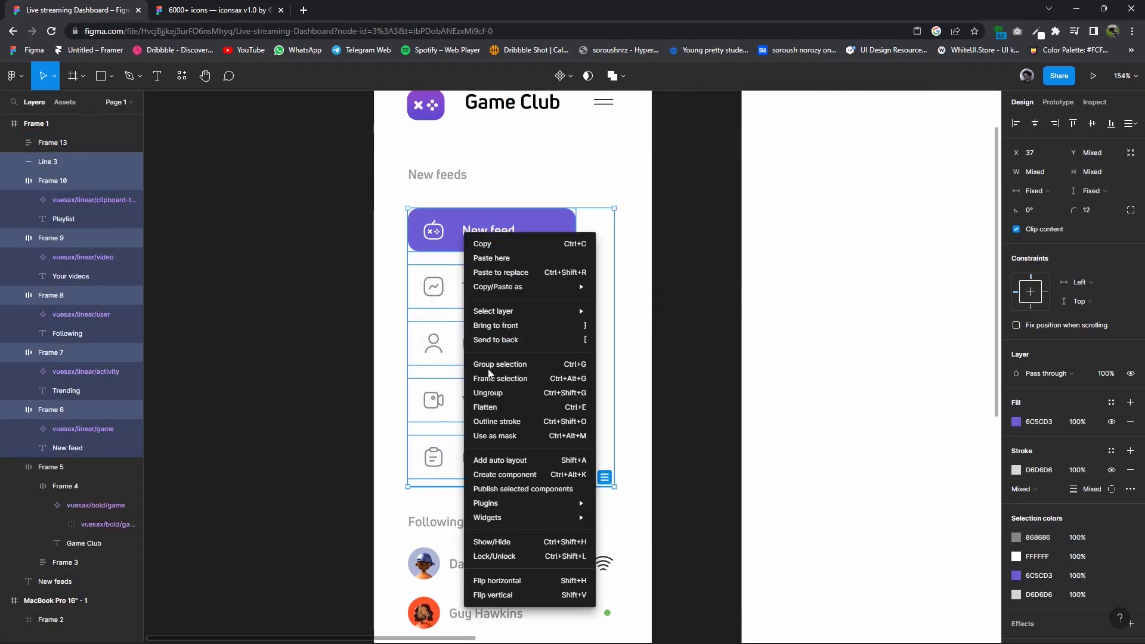
left_click(488, 378)
left_click(1129, 258)
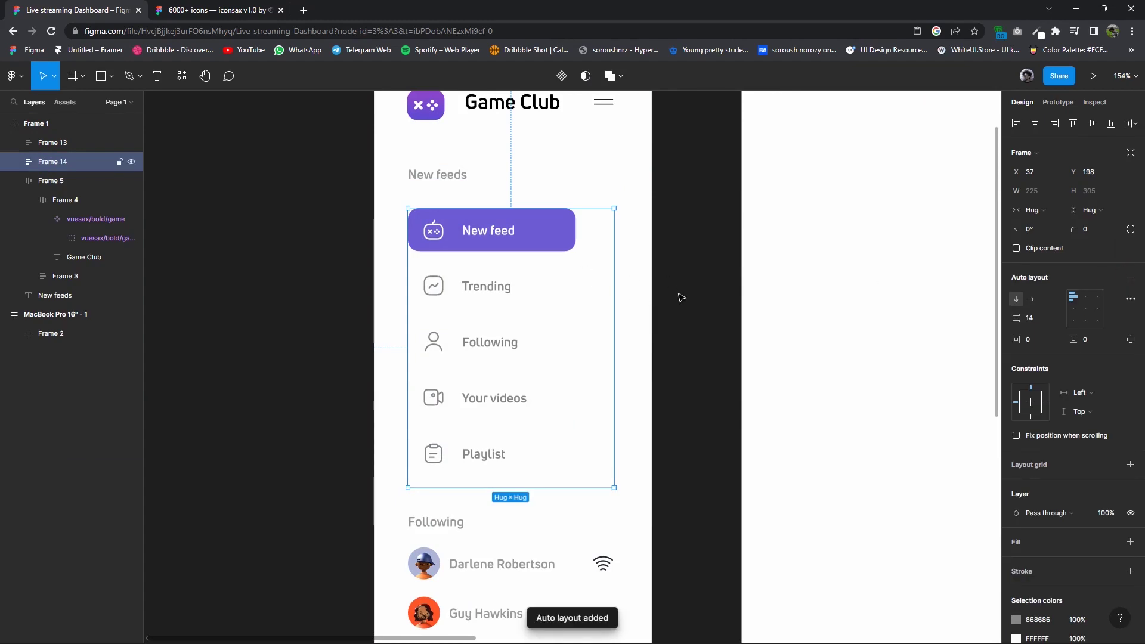
left_click(669, 480)
key("ctrl+z")
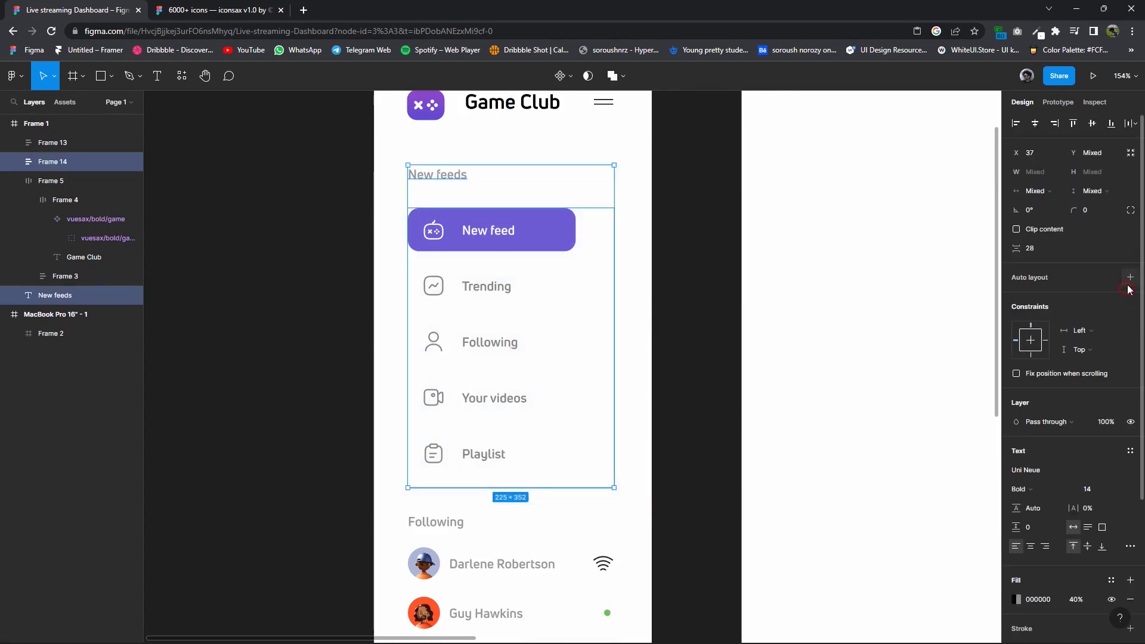
left_click(1130, 278)
scroll(604, 327, "down", 3)
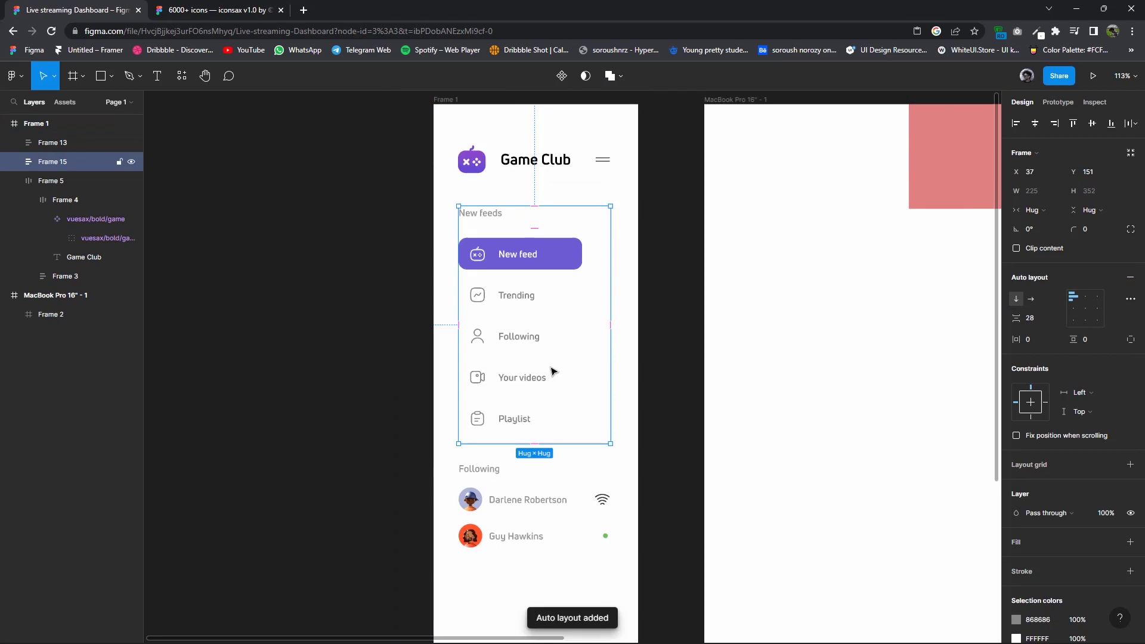
left_click_drag(526, 263, 526, 255)
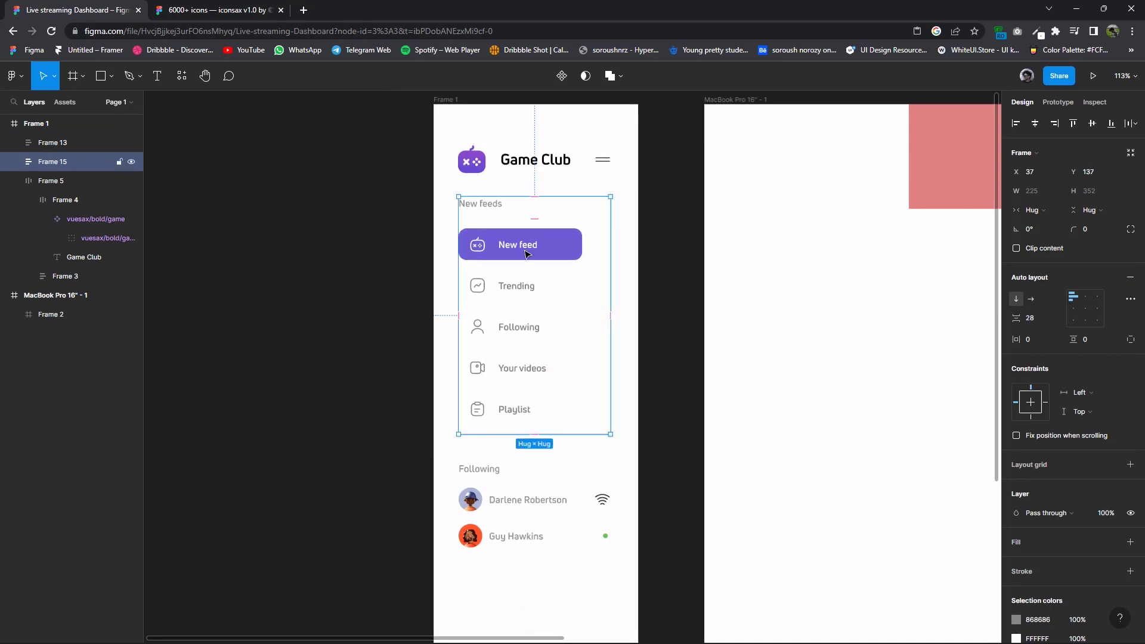
left_click(1043, 327)
key("Down")
key("Down")
key("Down")
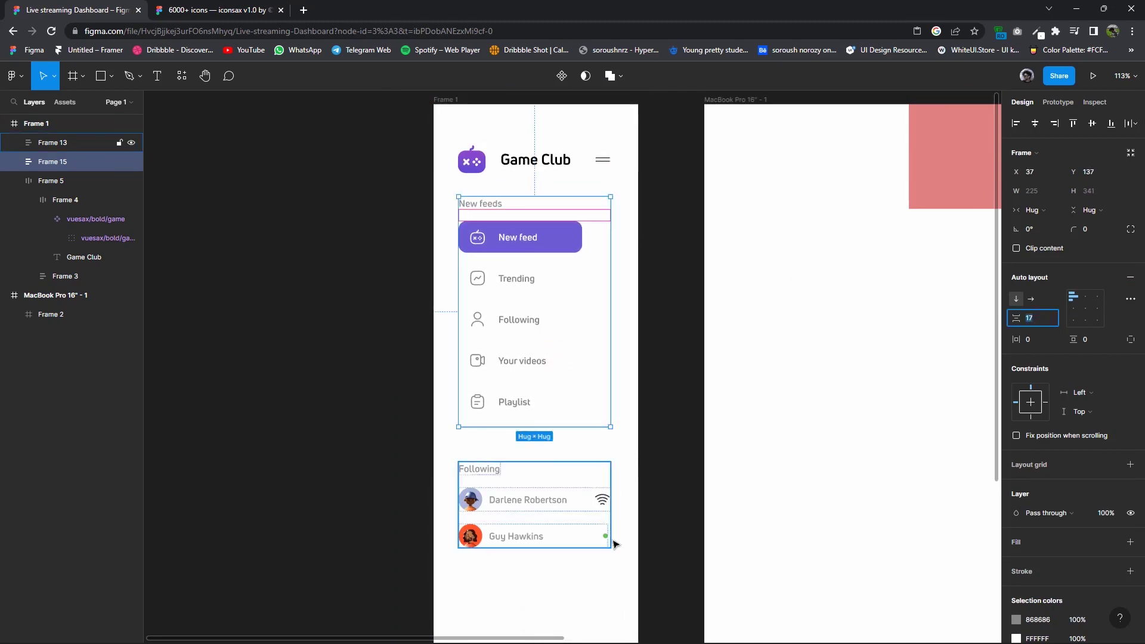
Stack the two user rows in auto layout and tighten the Following group's spacing to 17.
left_click(570, 525)
double_click(506, 501)
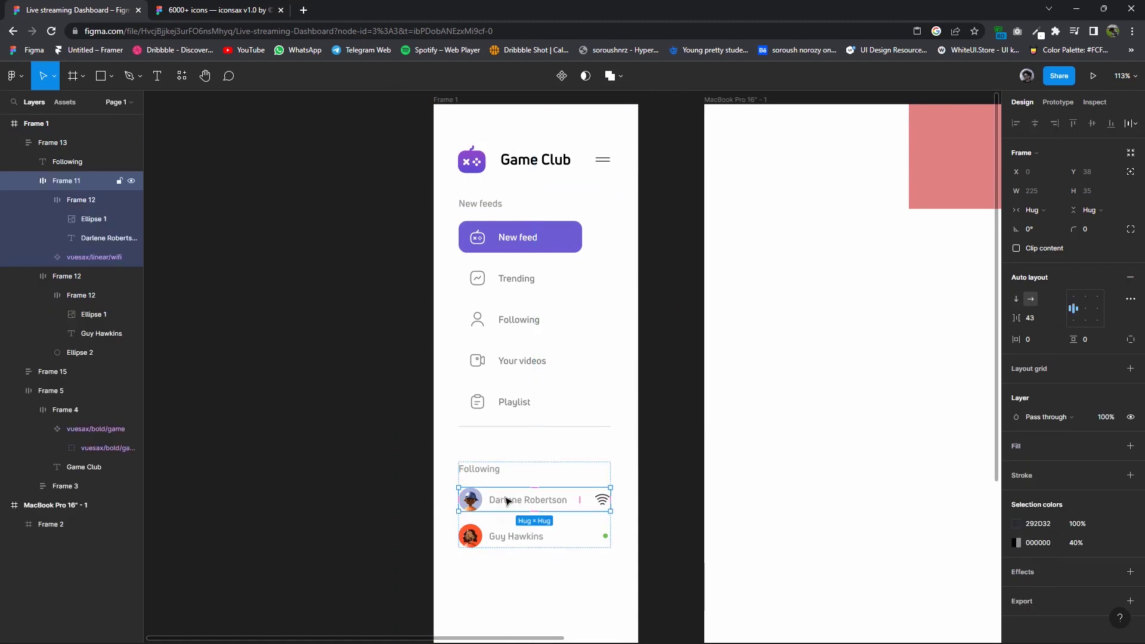
left_click(39, 278, "shift")
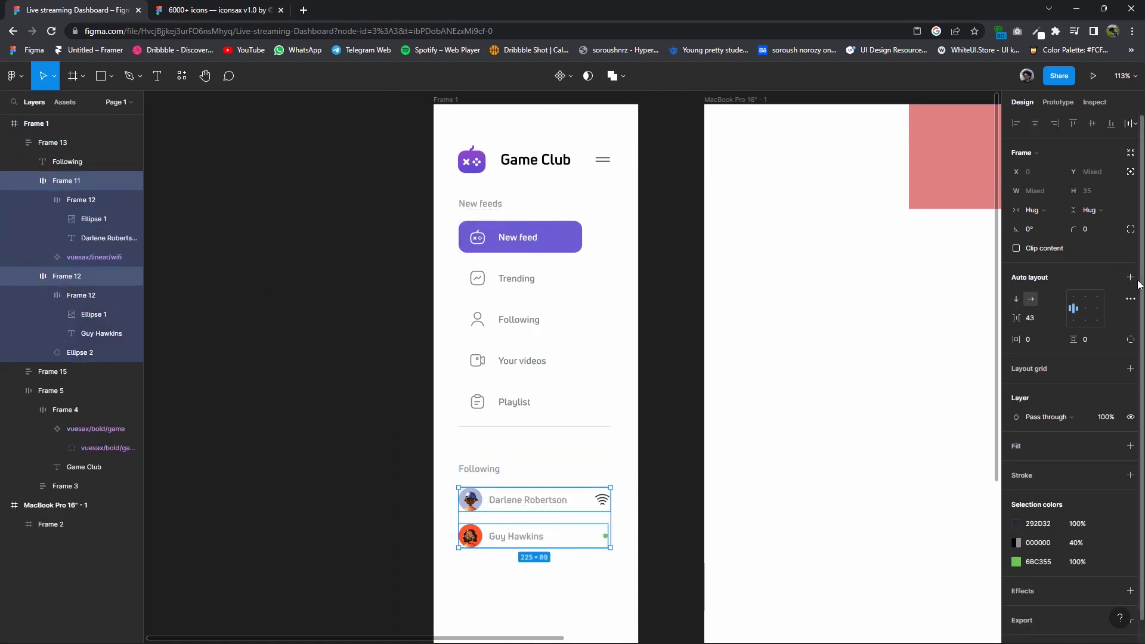
left_click(1129, 277)
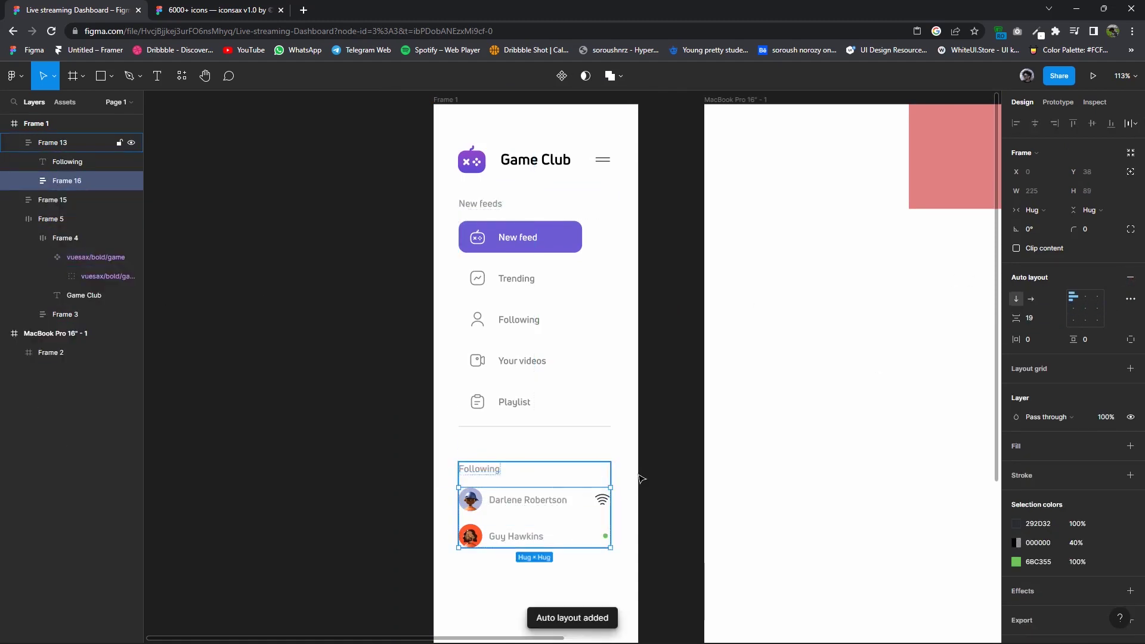
left_click(593, 475)
key("Down")
key("Escape")
key("Up")
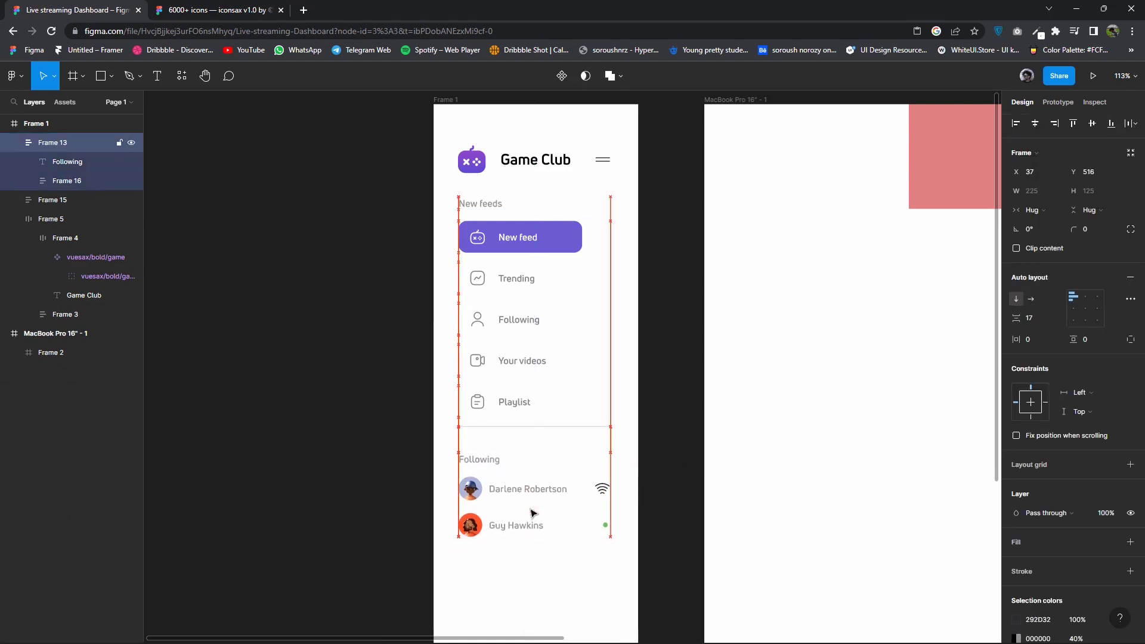
Switch to the iconsax file and browse the Bold set to the arrow icons.
left_click(669, 411)
scroll(655, 405, "down", 2)
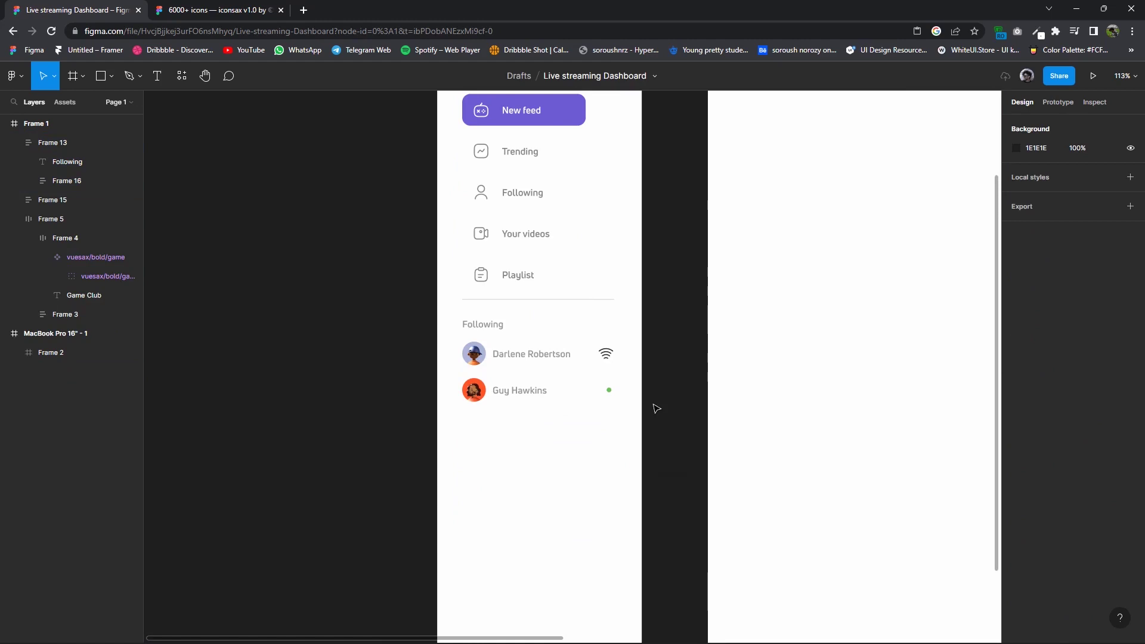
scroll(644, 407, "right", 2)
scroll(630, 406, "down", 3)
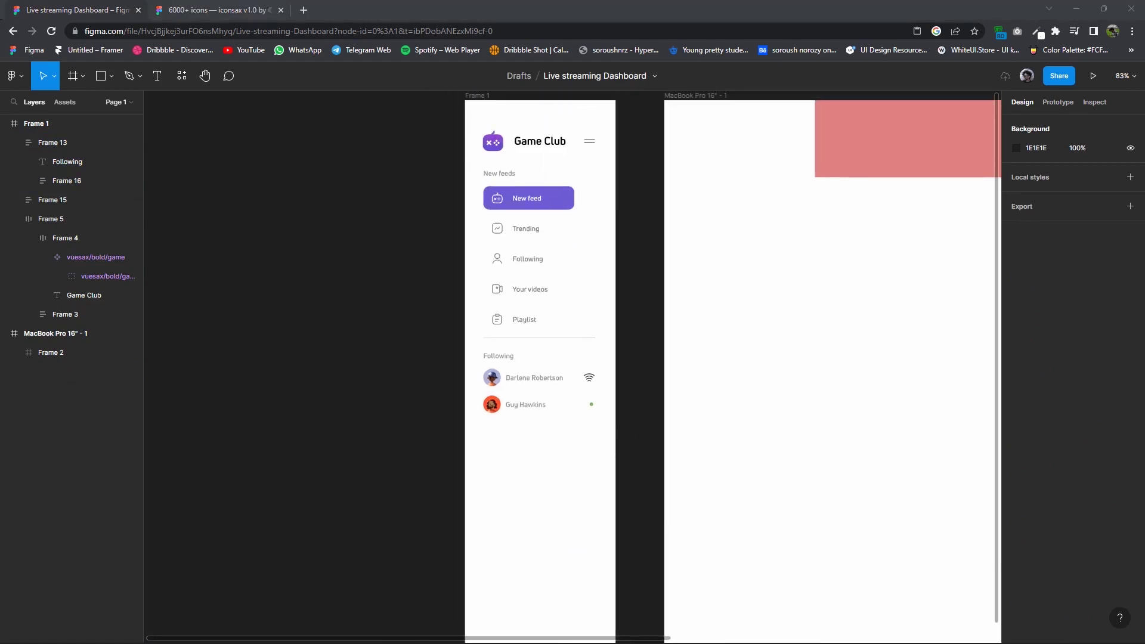
scroll(532, 417, "up", 3)
scroll(525, 429, "up", 3)
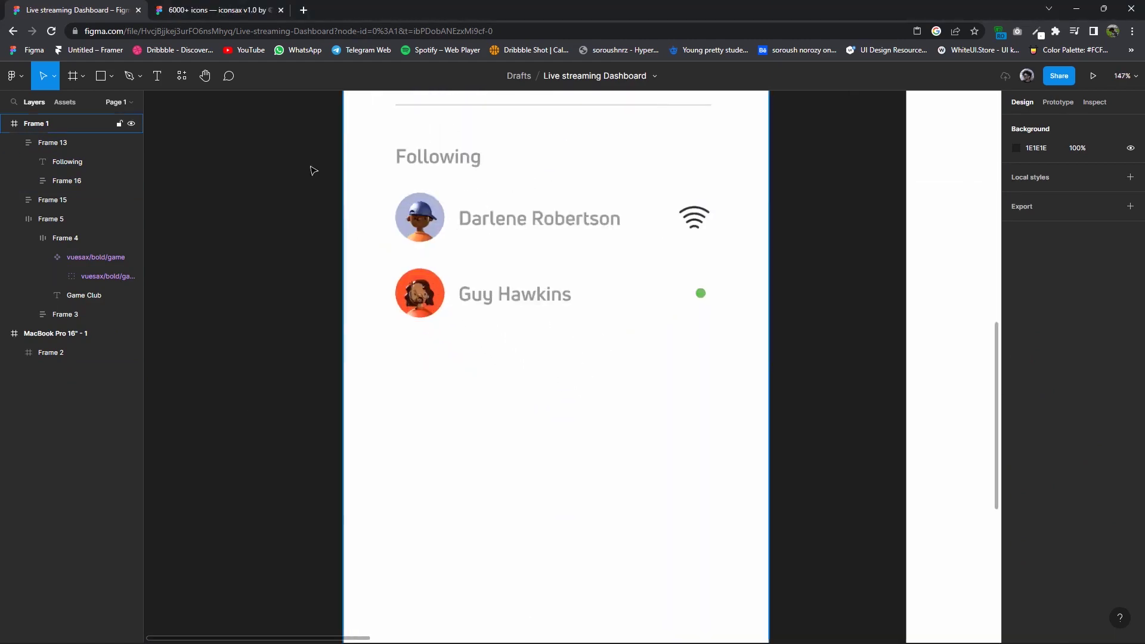
key("ctrl+Tab")
scroll(507, 275, "down", 2)
key("Page_Down")
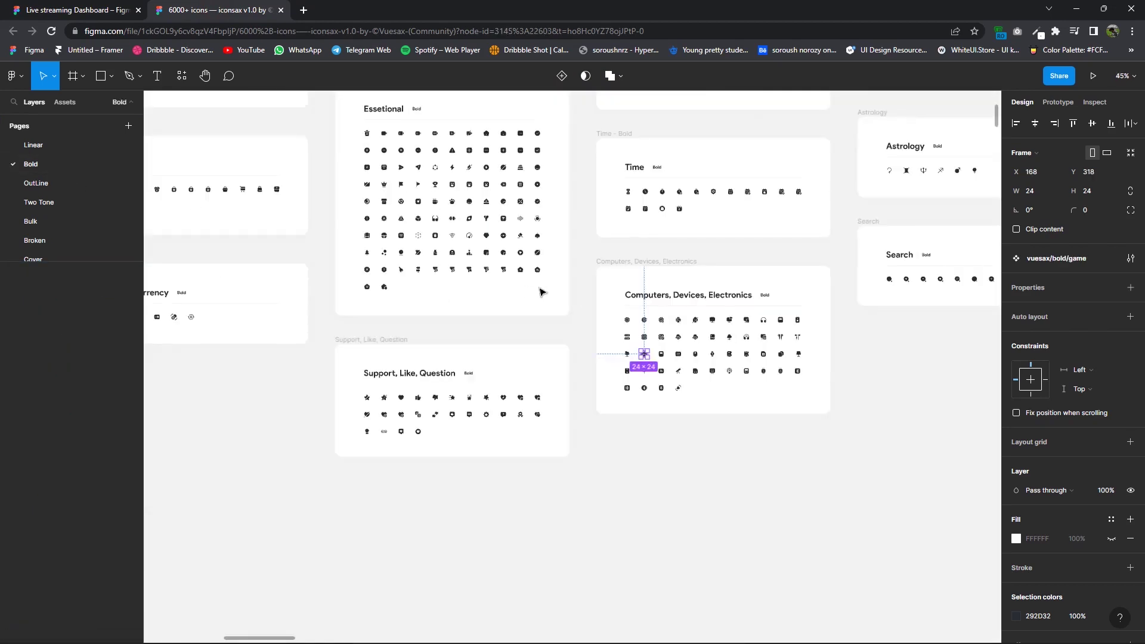
left_click_drag(520, 372, 521, 457)
scroll(473, 292, "up", 4)
scroll(389, 322, "left", 3)
scroll(539, 312, "left", 3)
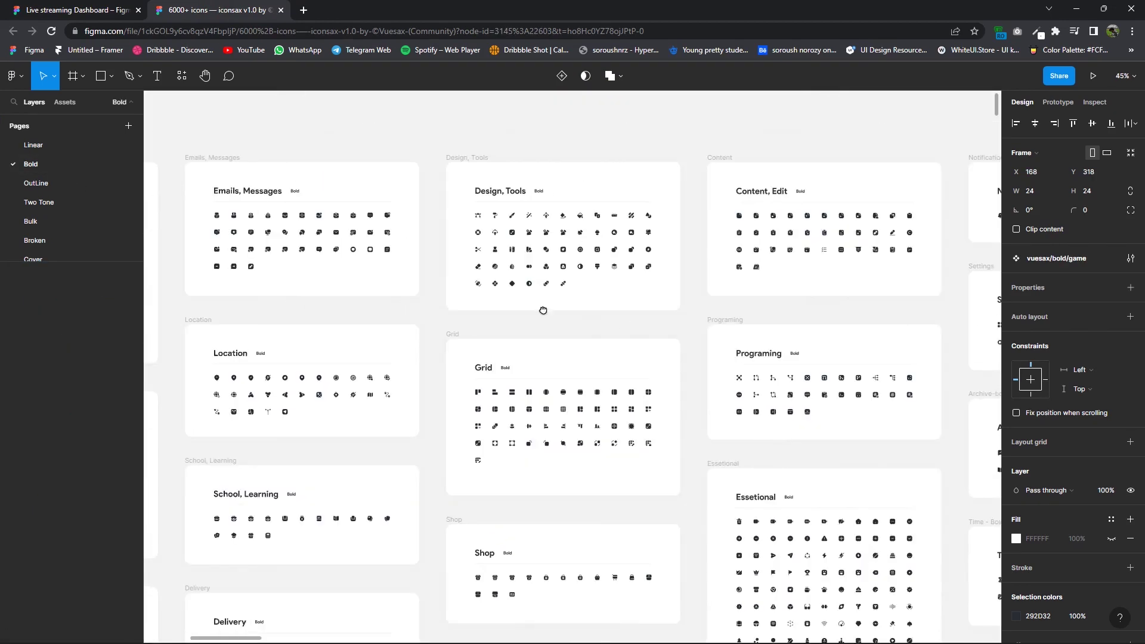
scroll(770, 267, "left", 5)
scroll(596, 286, "left", 3)
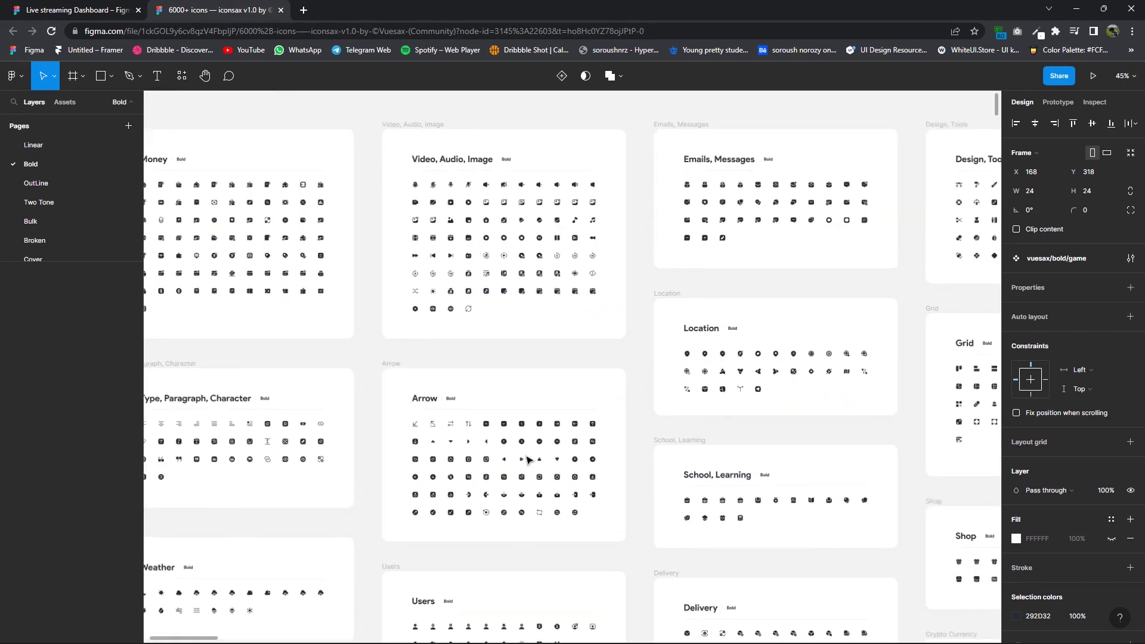
scroll(587, 399, "up", 4)
Copy the bold arrow-circle-down icon and try pasting it on the dashboard canvas.
left_click(553, 382)
right_click(555, 382)
left_click(589, 274)
left_click(77, 10)
right_click(288, 280)
key("Escape")
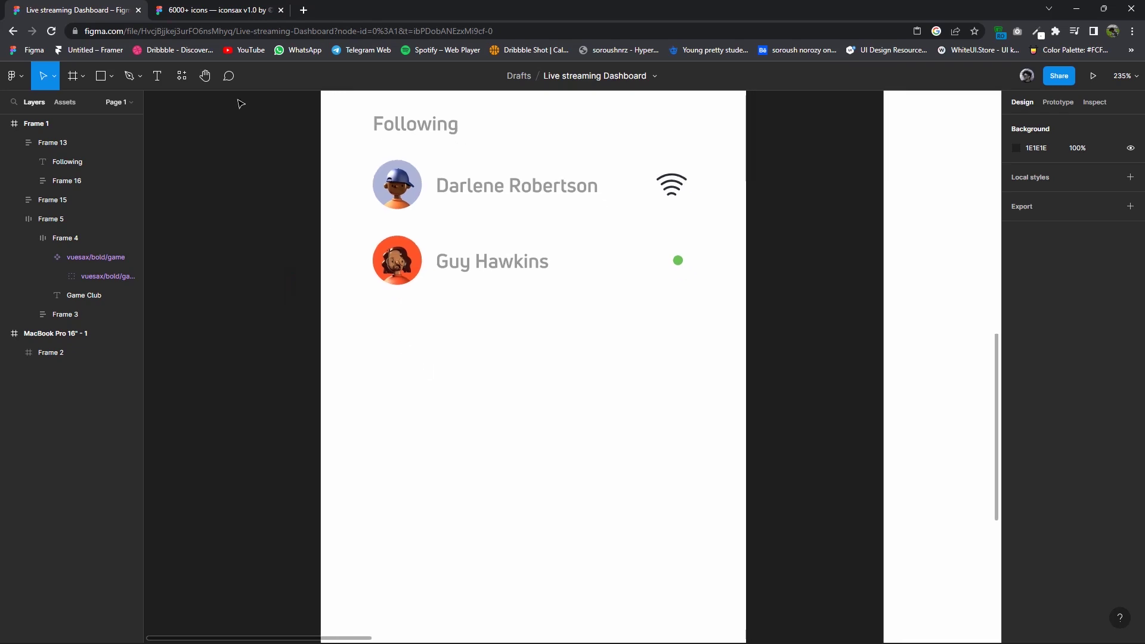
Re-copy the arrow-circle-down icon and paste it into the sidebar frame.
left_click(214, 10)
right_click(553, 379)
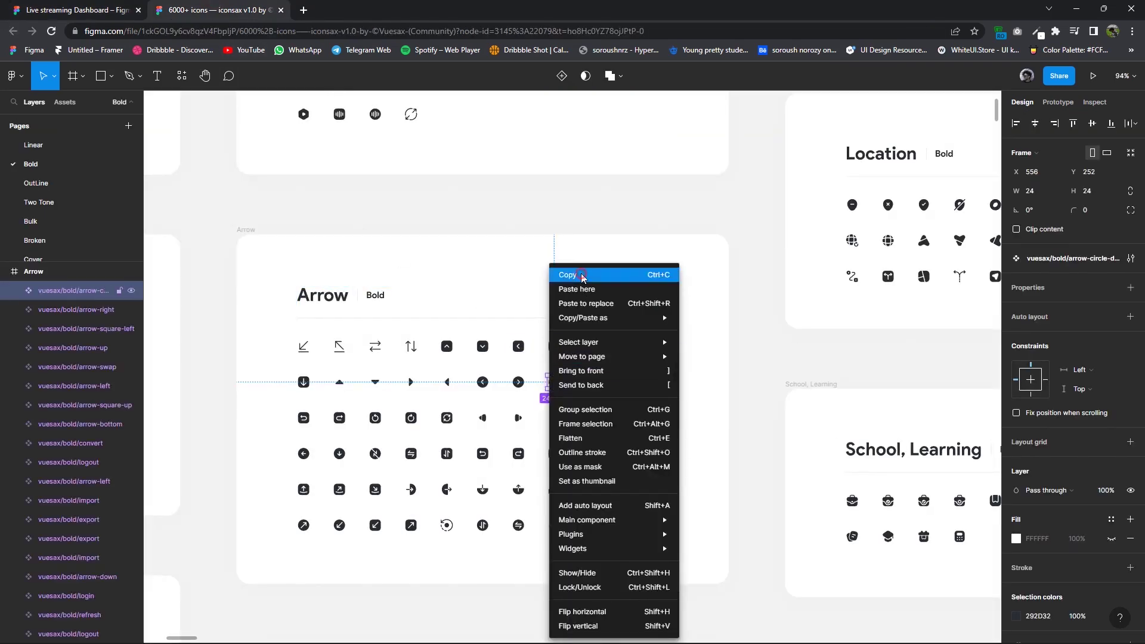
left_click(581, 278)
left_click(78, 10)
right_click(536, 350)
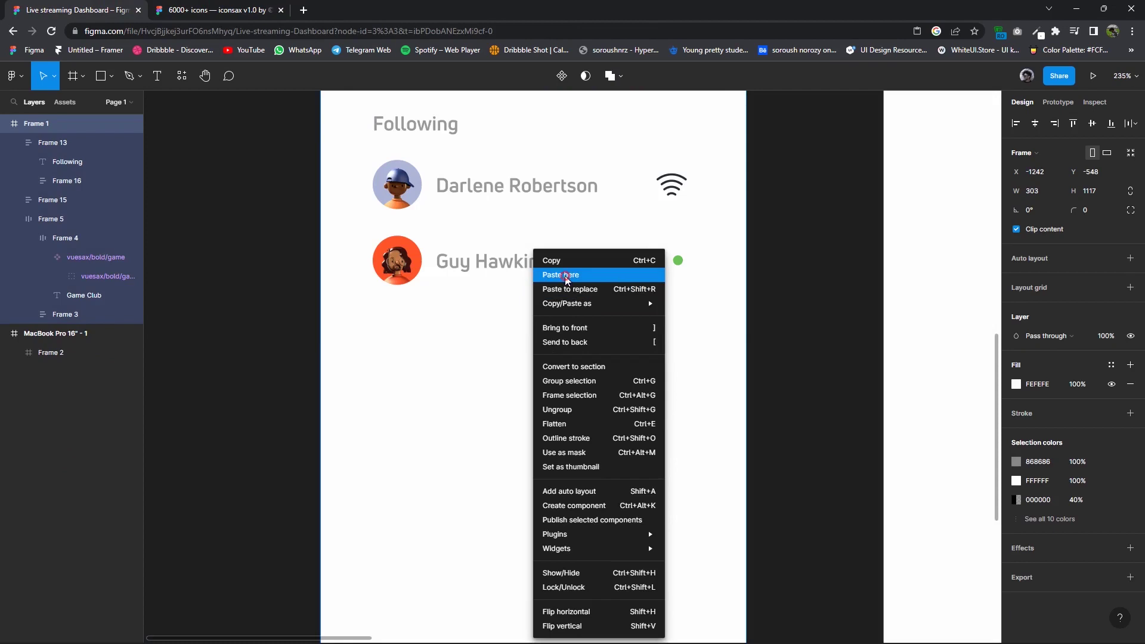
left_click(560, 275)
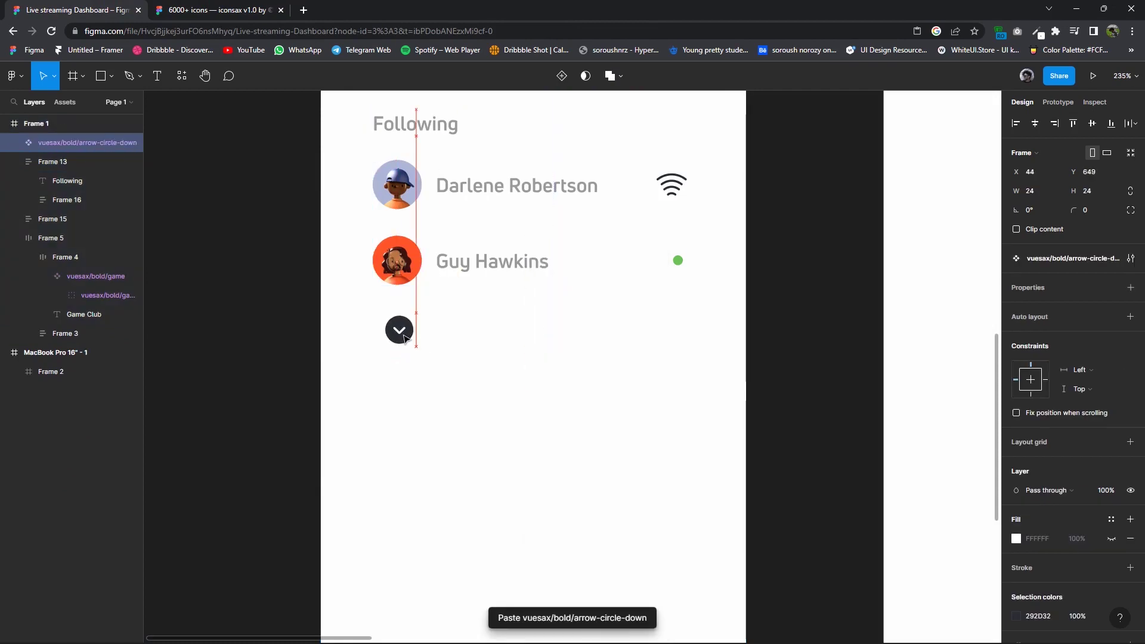
Duplicate the Guy Hawkins row below the list and retype its name as Load more.
double_click(509, 263)
left_click(514, 263)
left_click_drag(512, 264, 504, 337)
double_click(503, 263)
double_click(504, 337)
type("Load")
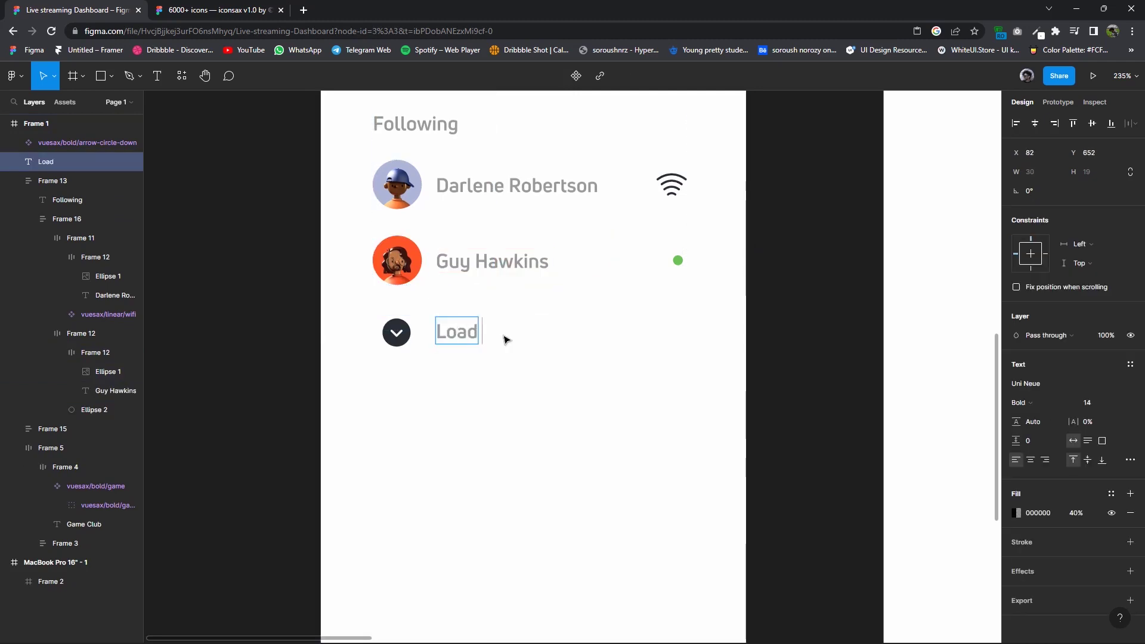
Make the arrow icon grey A7A7A7 and align the Load more text beside it.
left_click_drag(471, 336, 471, 336)
key("shift+Tab")
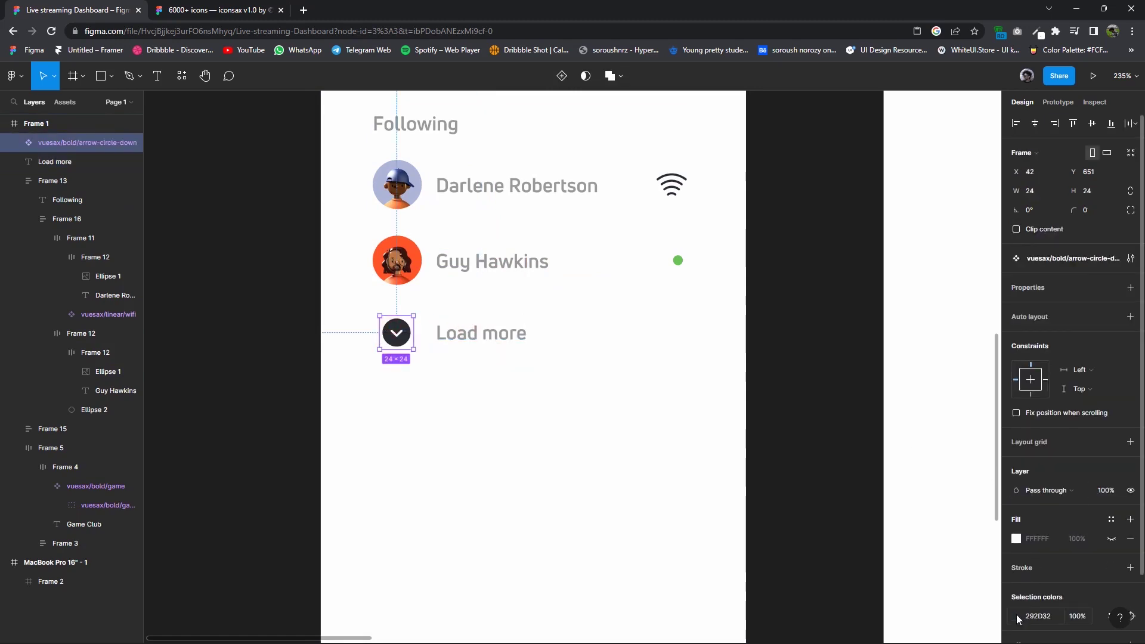
left_click(1015, 615)
left_click(887, 585)
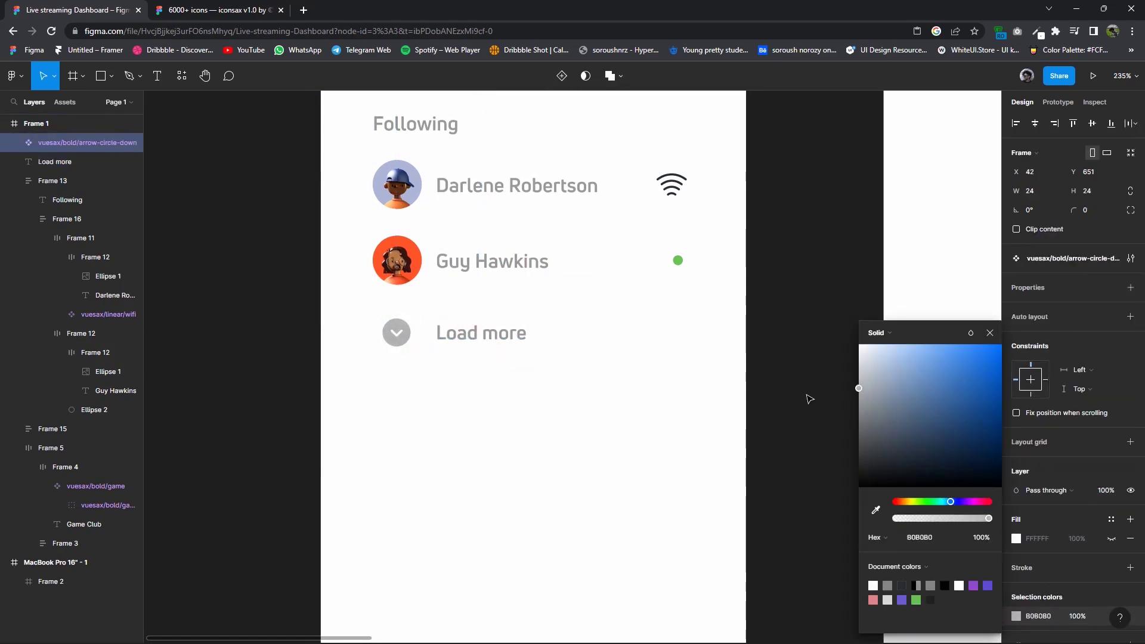
left_click_drag(504, 344, 489, 344)
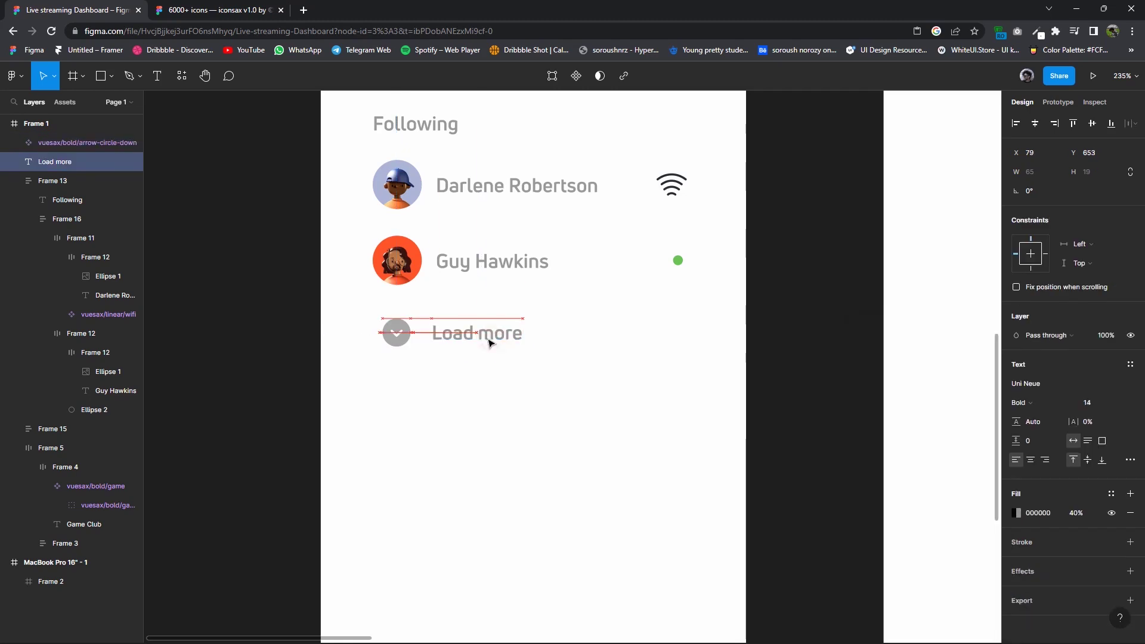
left_click(813, 475)
Check the Load more text spacing and review the sidebar.
scroll(785, 475, "down", 5)
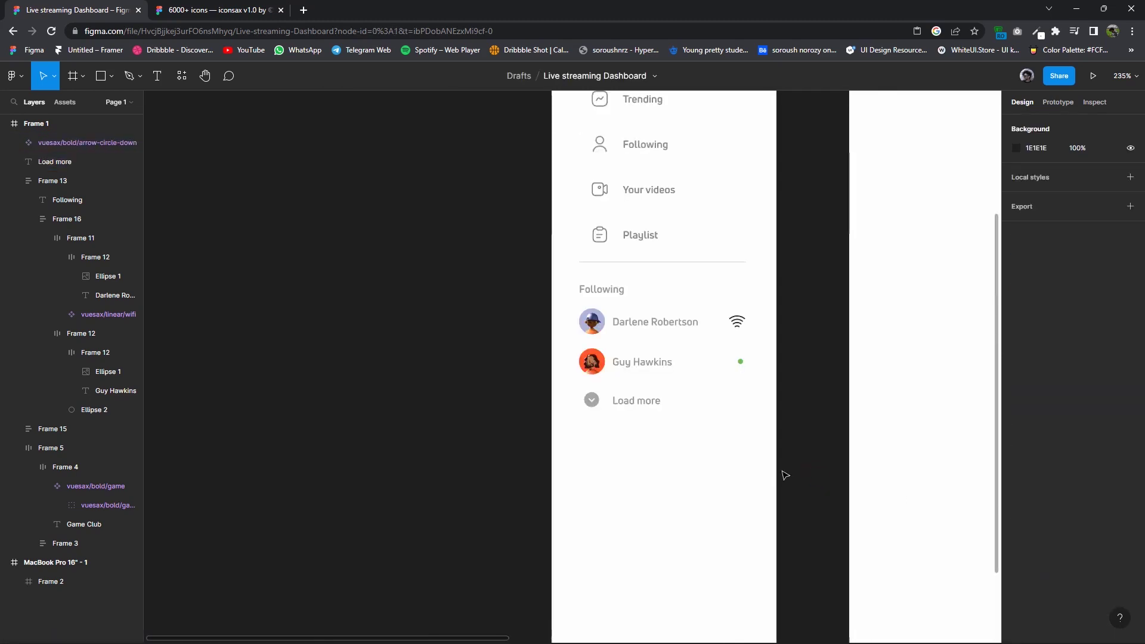
scroll(629, 466, "up", 2)
scroll(498, 371, "up", 5)
left_click(557, 373)
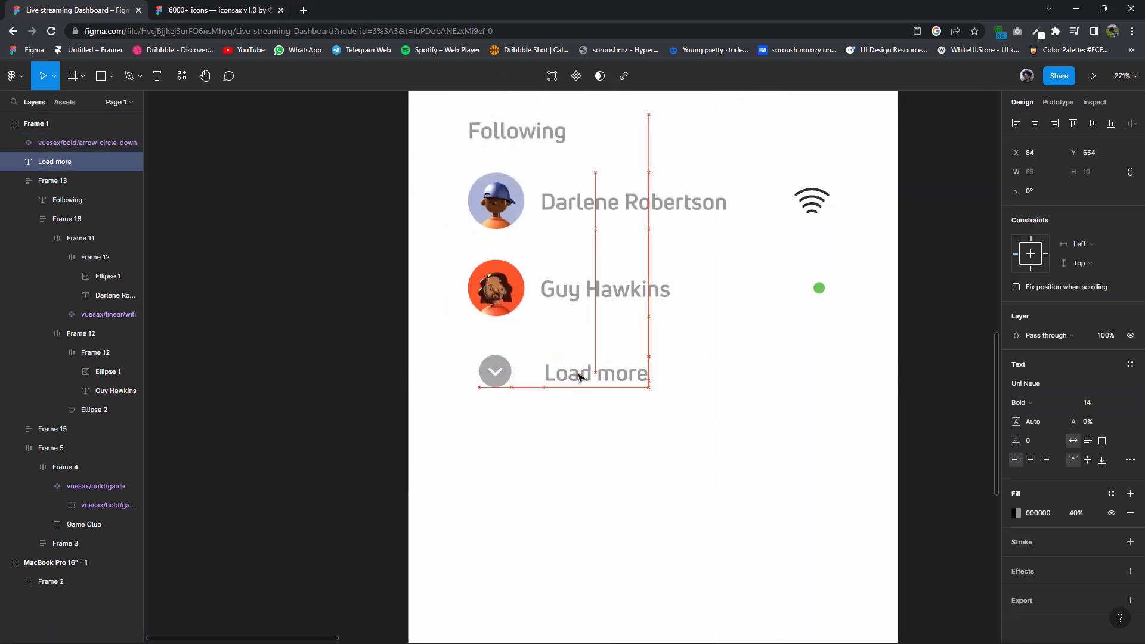
left_click(681, 375)
scroll(682, 388, "down", 5)
scroll(593, 396, "down", 3)
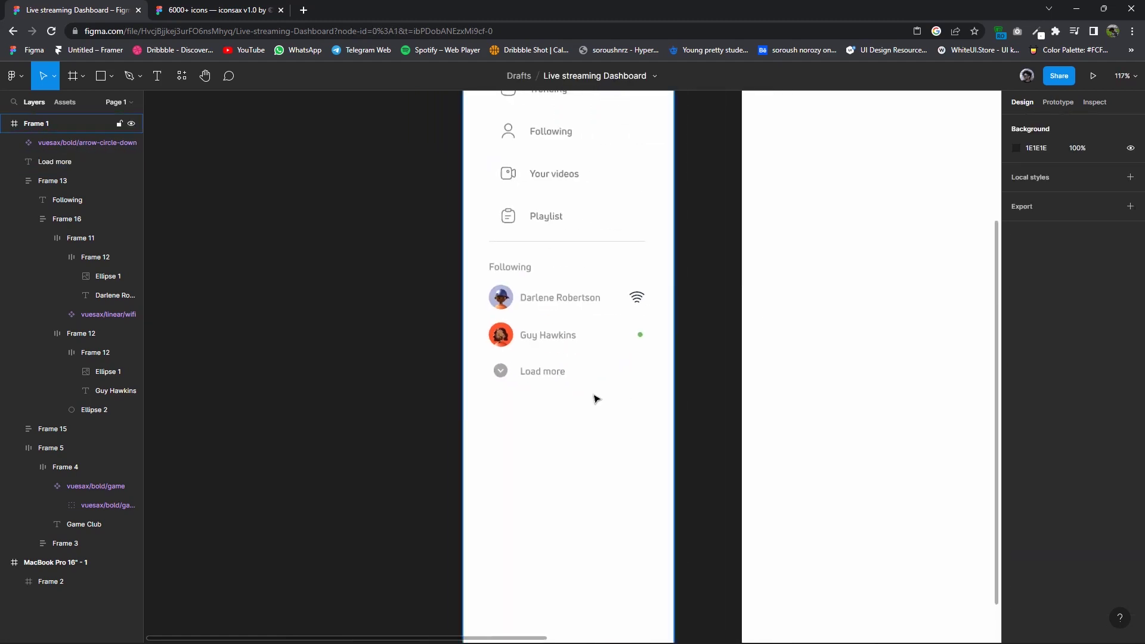
scroll(567, 401, "down", 3)
scroll(549, 390, "up", 4)
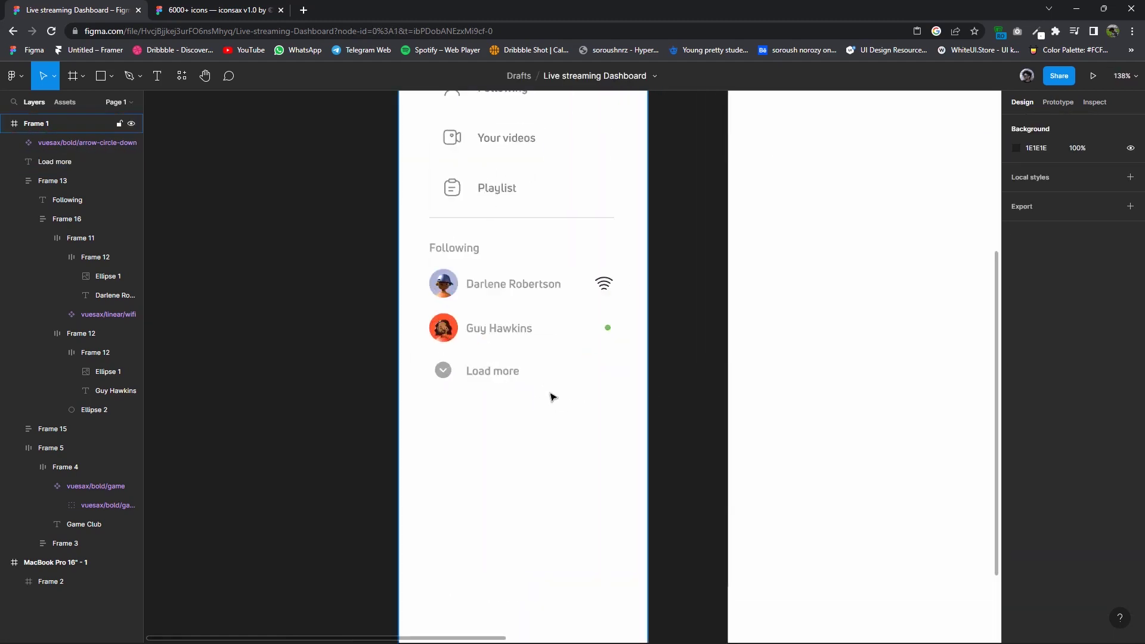
scroll(551, 396, "up", 2)
Frame the arrow icon and Load more text together as an auto layout row.
left_click_drag(635, 404, 407, 356)
right_click(428, 363)
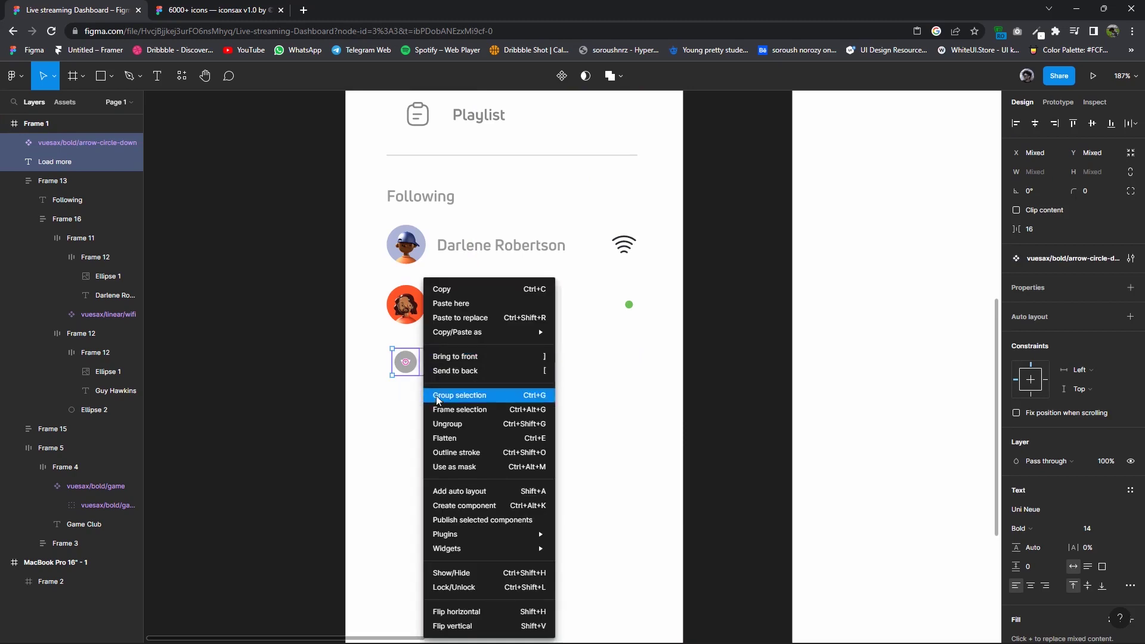
key("ctrl+alt+g")
left_click(1130, 279)
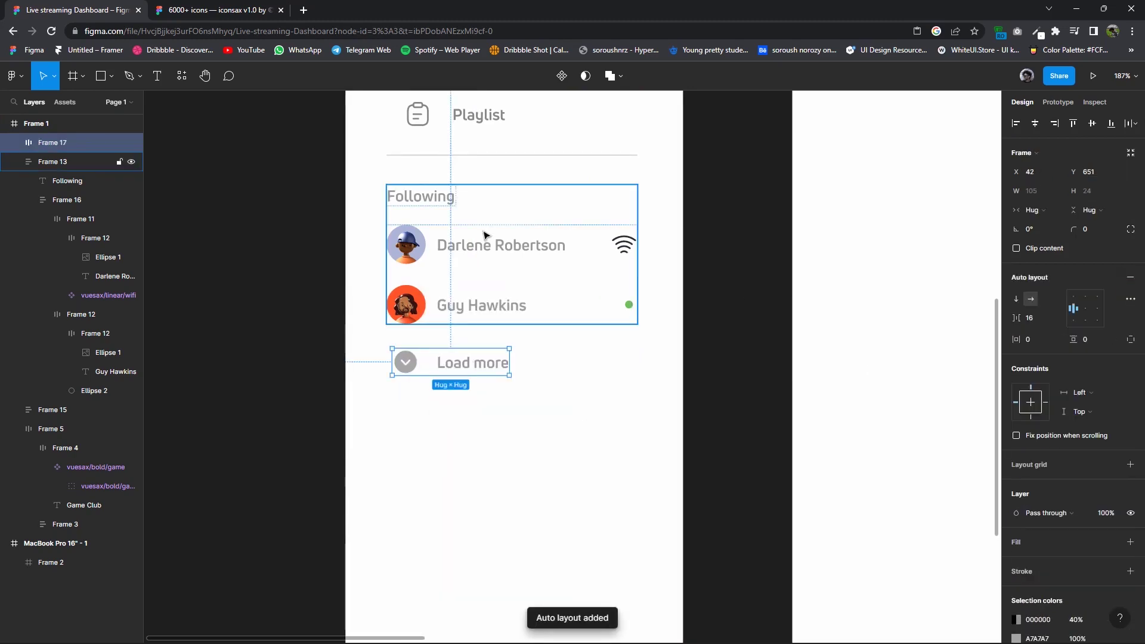
Copy the divider line from under Playlist down toward the Following section.
left_click(480, 154)
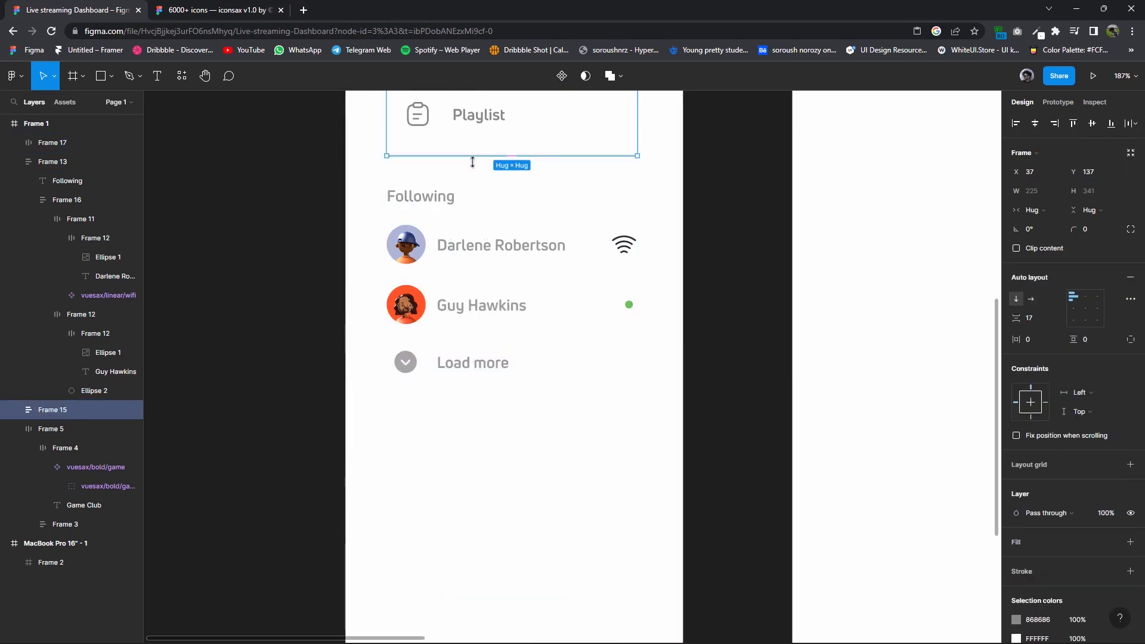
scroll(477, 158, "up", 3)
left_click(15, 409)
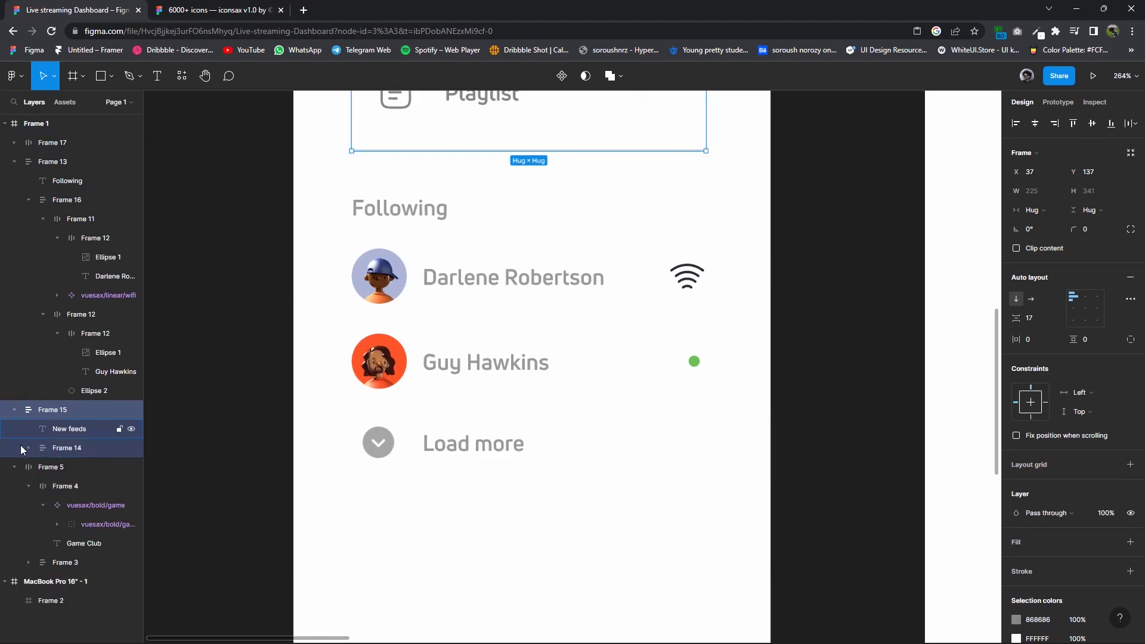
left_click(27, 447)
scroll(95, 525, "down", 5)
left_click(75, 480)
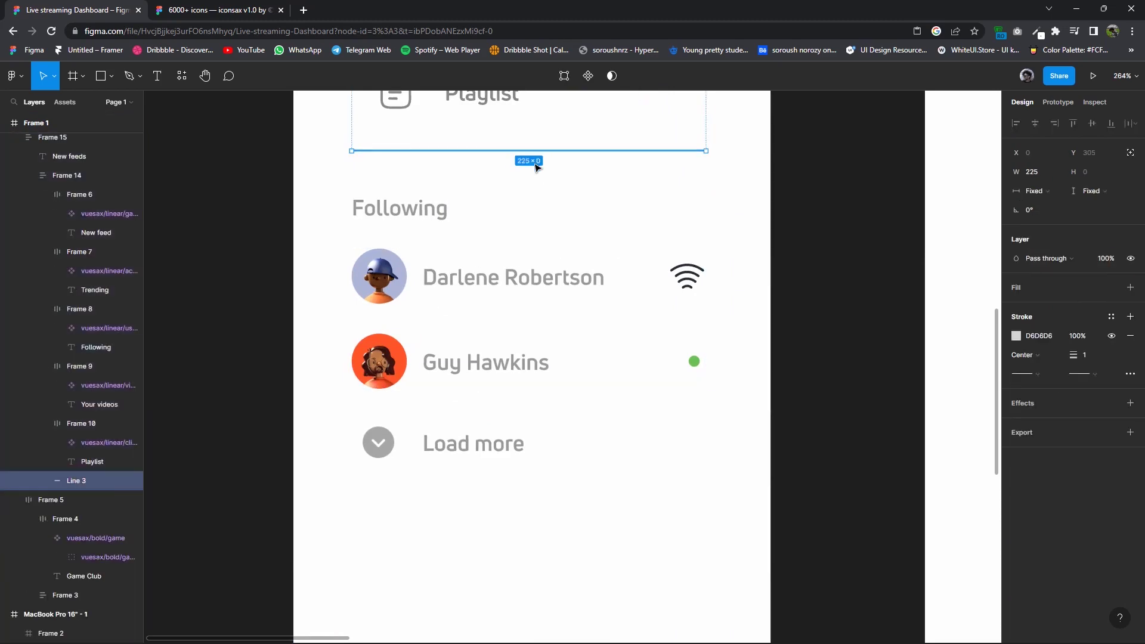
mouse_move(535, 156)
left_mouse_down()
mouse_move(549, 477)
mouse_move(539, 357)
mouse_move(537, 400)
left_mouse_up()
mouse_move(745, 368)
left_mouse_down()
mouse_move(517, 386)
mouse_move(582, 455)
left_mouse_up()
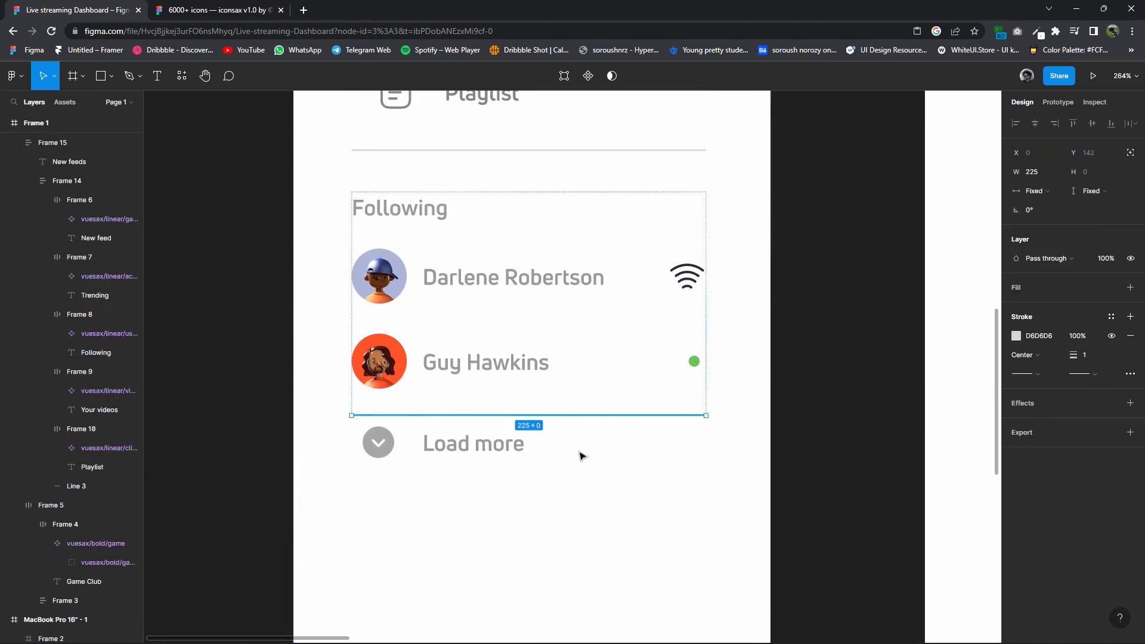
Place the divider line below Load more, undoing an accidental Following section duplicate.
left_click_drag(494, 450, 582, 521)
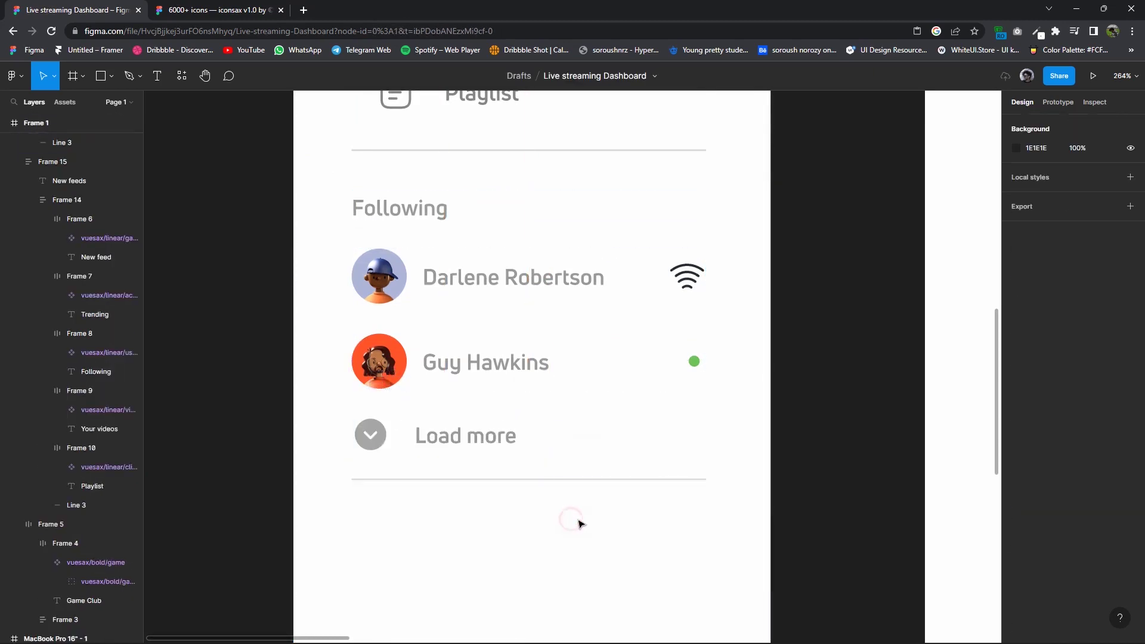
scroll(582, 521, "down", 5)
scroll(572, 492, "down", 3)
scroll(565, 496, "down", 2)
scroll(538, 429, "up", 5)
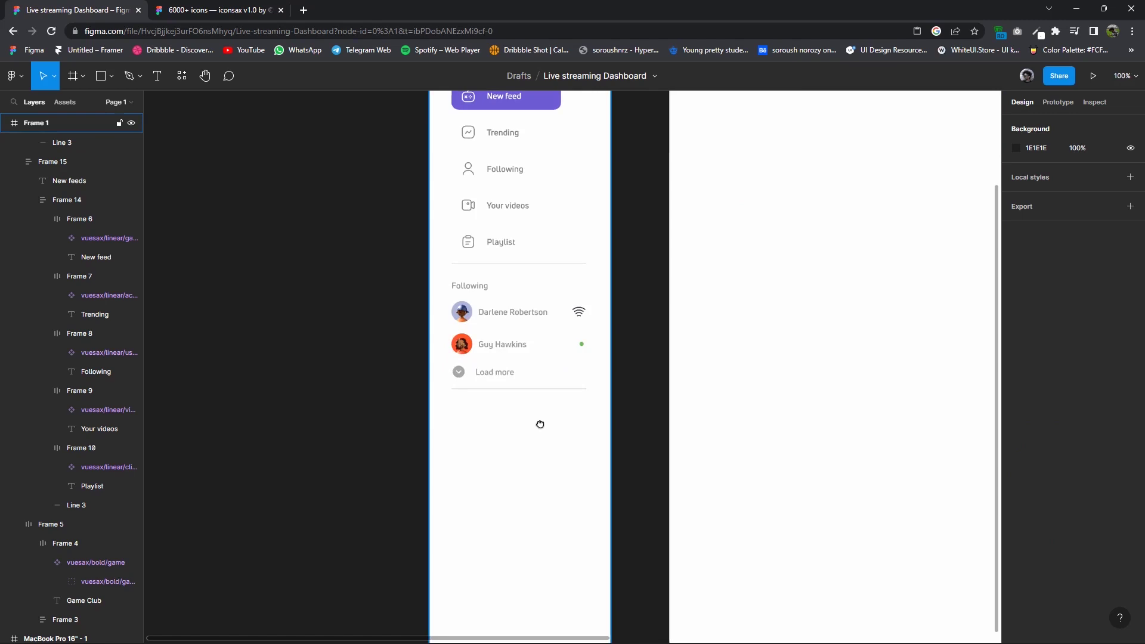
scroll(538, 424, "down", 3)
scroll(610, 453, "down", 1)
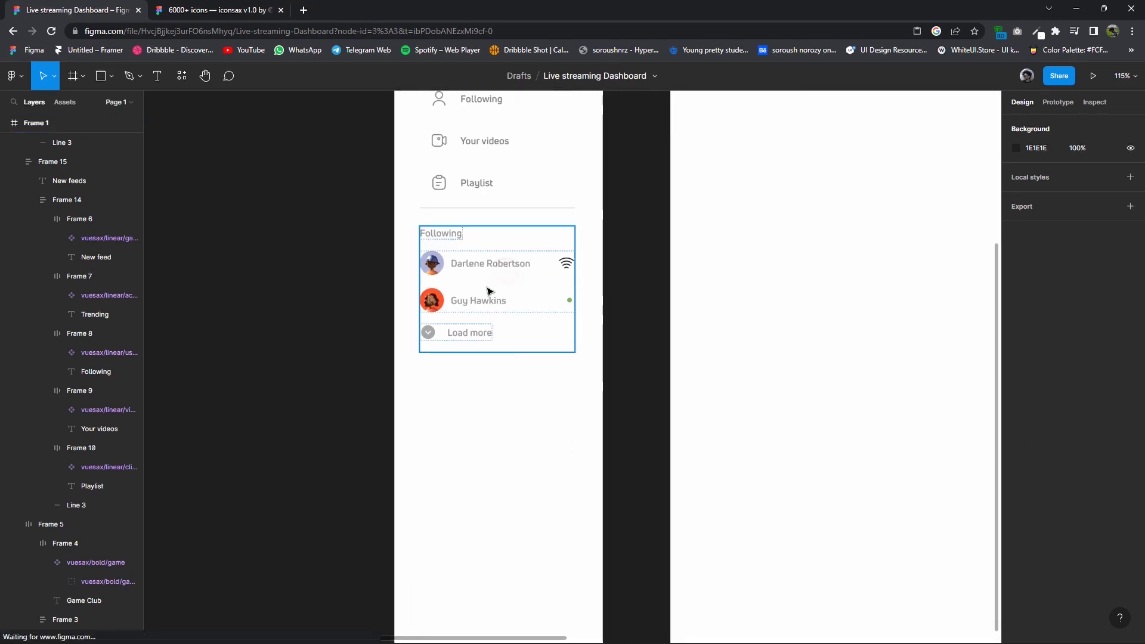
left_click_drag(506, 301, 491, 439)
key("ctrl+z")
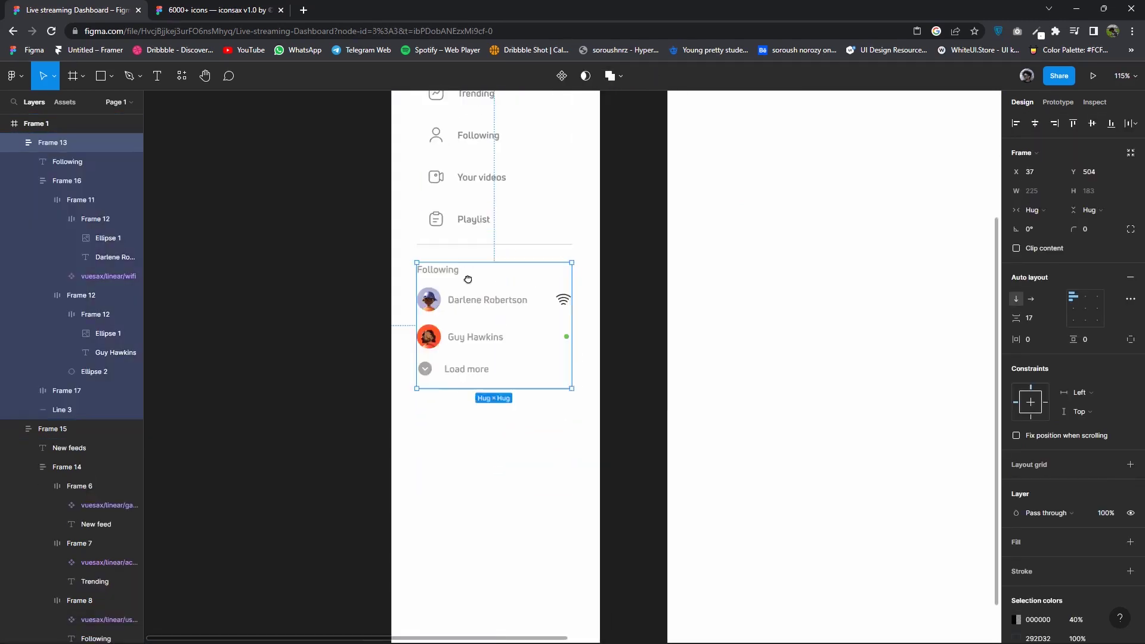
Copy the menu section below the divider and begin renaming its New feeds heading.
scroll(468, 276, "up", 3)
left_click(547, 184)
mouse_move(485, 249)
left_mouse_down()
mouse_move(500, 544)
mouse_move(478, 435)
mouse_move(425, 351)
left_mouse_up()
scroll(473, 447, "down", 2)
double_click(424, 350)
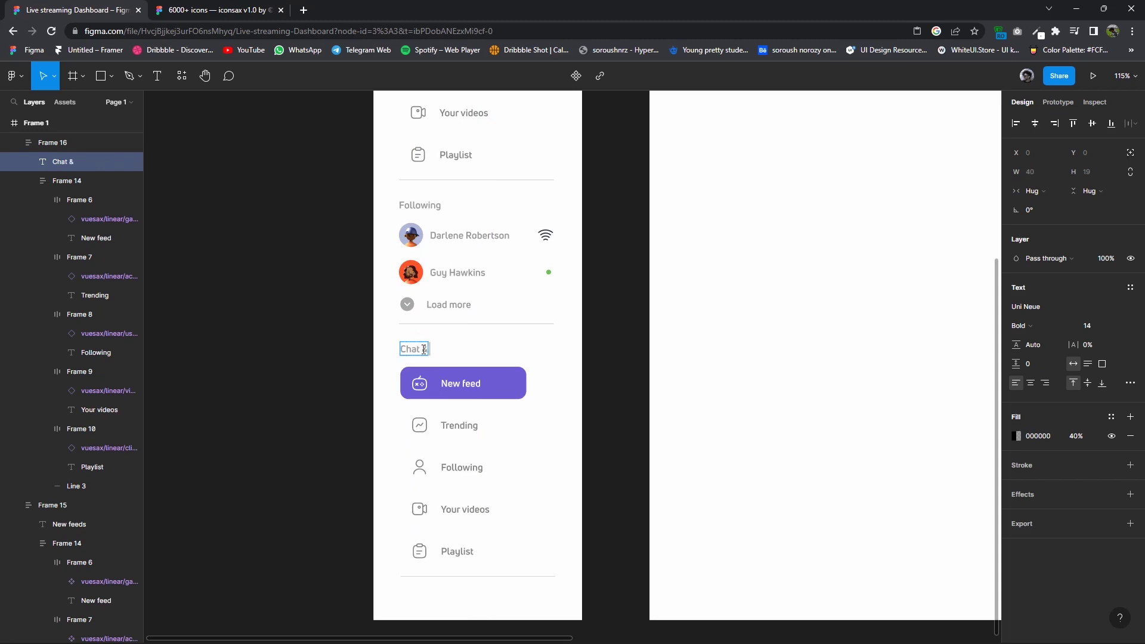
Finish the 'Chat & Setting' heading, delete the New feed item, and start renaming Trending to 'chat'.
key("BackSpace")
type("S")
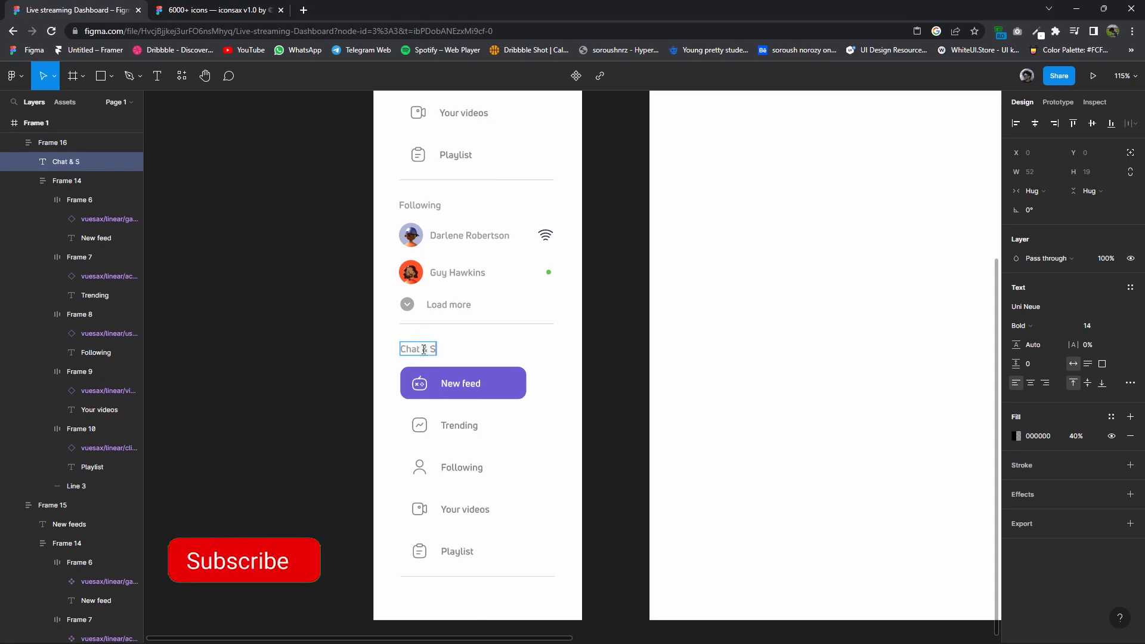
type("etting")
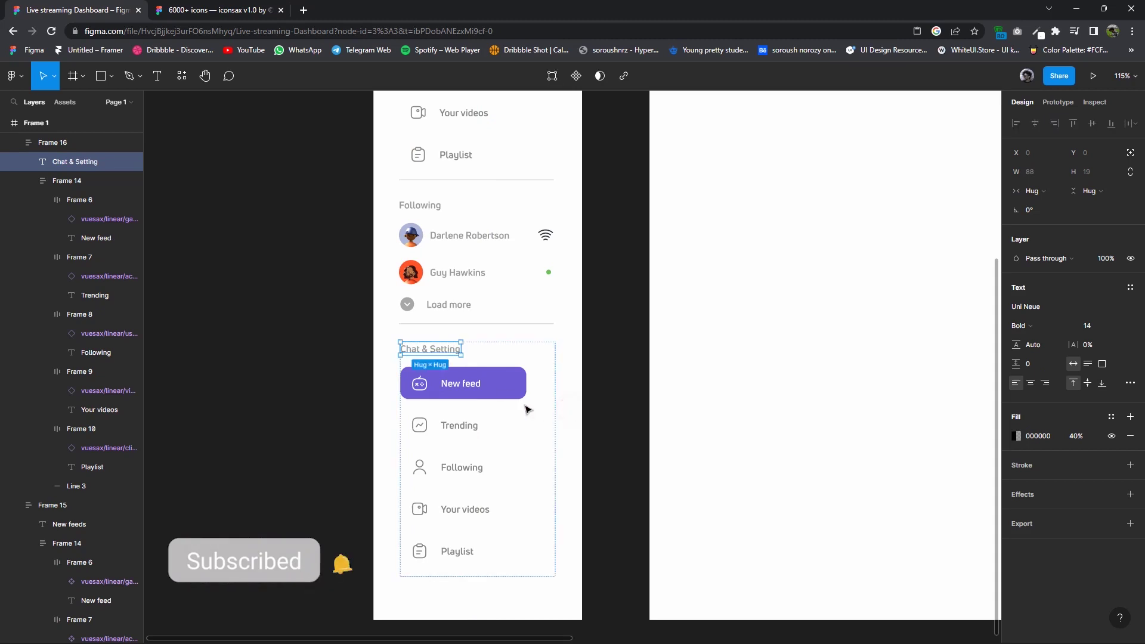
left_click(463, 384)
key("Delete")
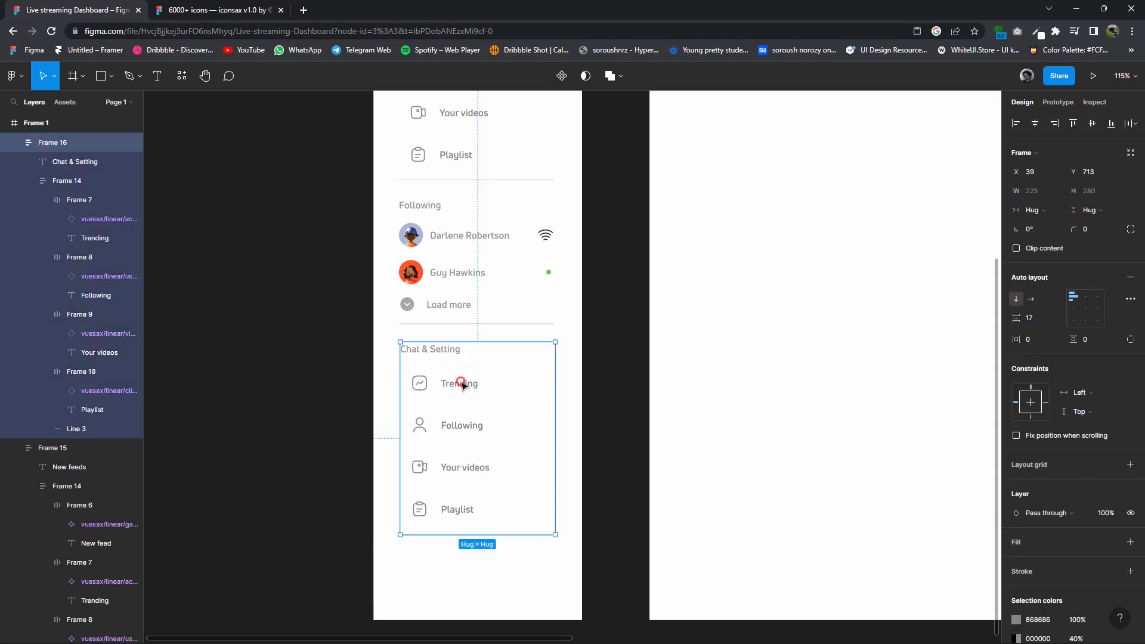
double_click(463, 383)
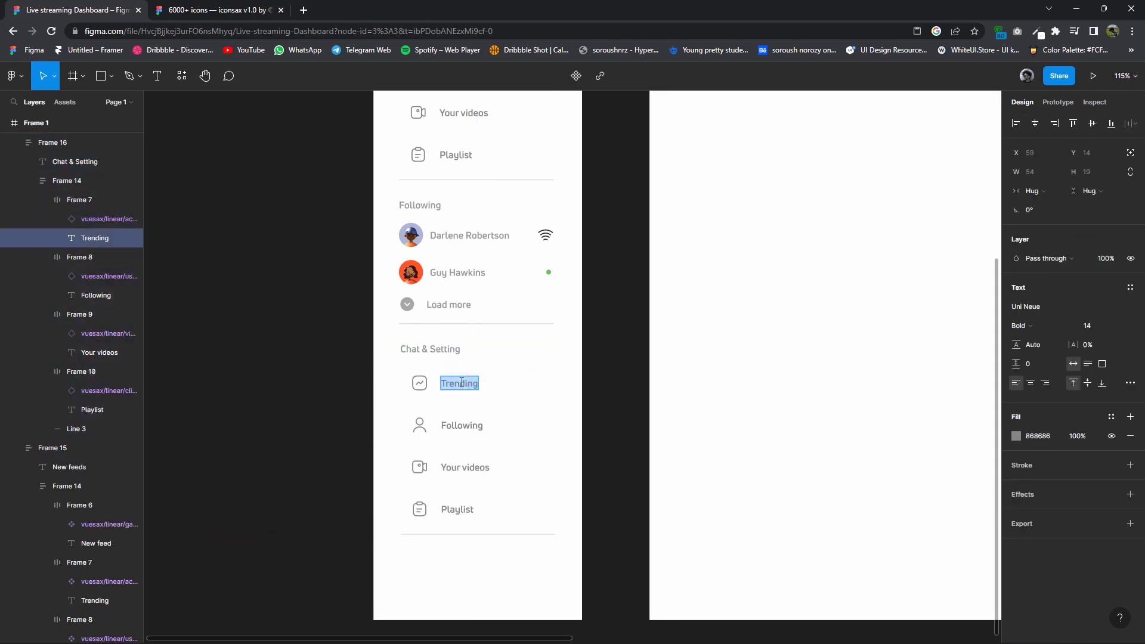
type("chat")
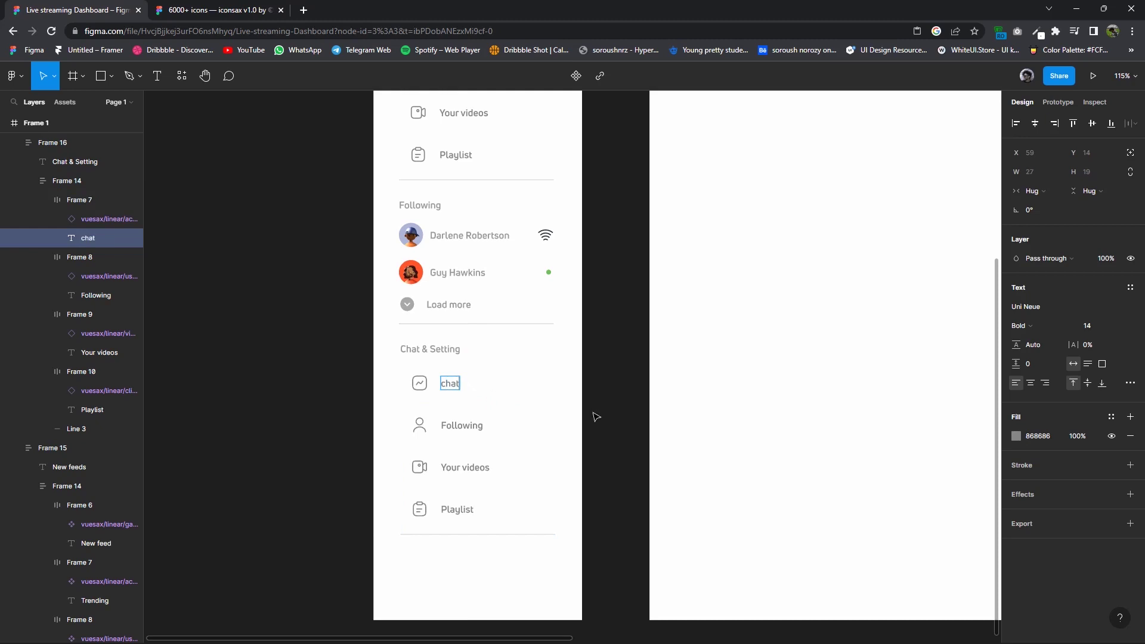
Find and copy the vuesax linear message icon on the iconsax library's Linear page.
left_click(202, 9)
scroll(521, 253, "down", 3)
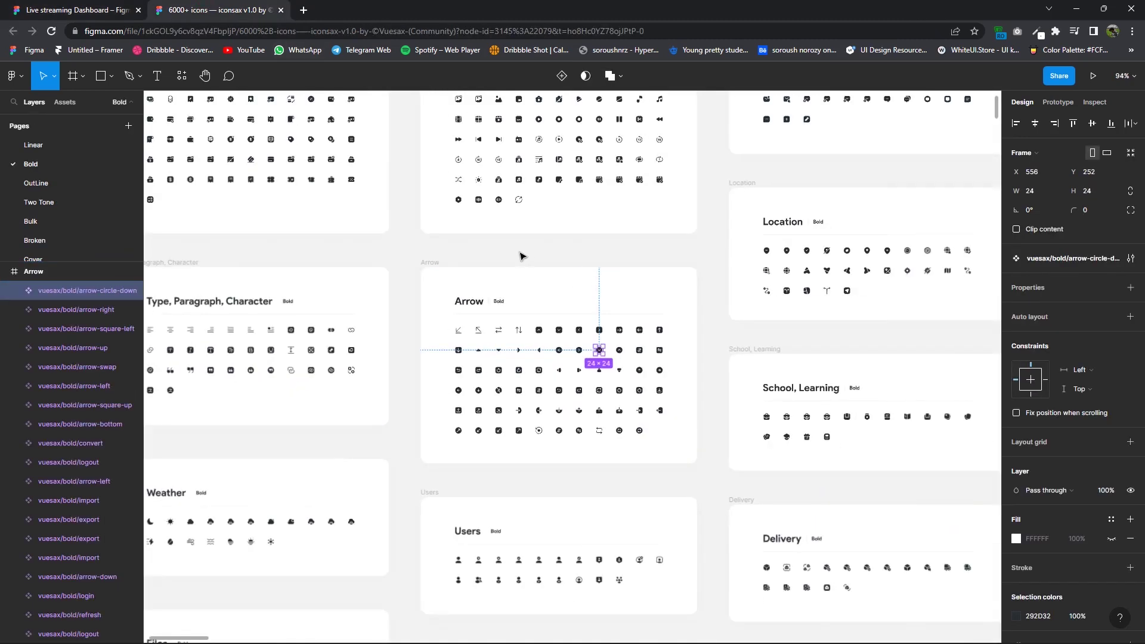
scroll(521, 253, "down", 2)
left_click(48, 145)
scroll(565, 476, "up", 3)
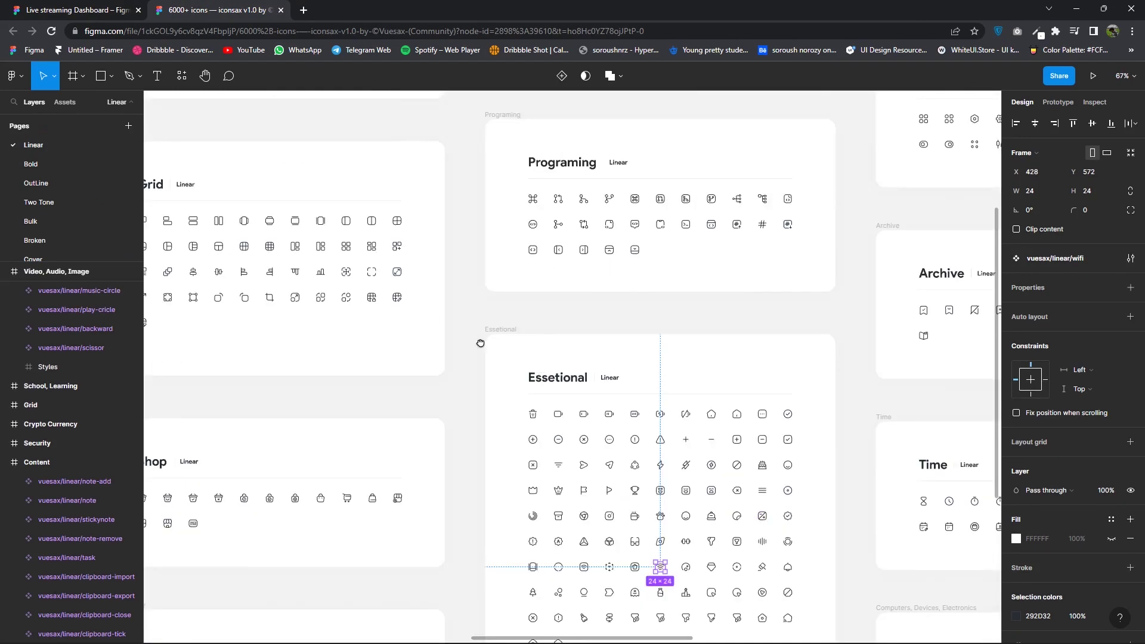
scroll(565, 477, "left", 3)
scroll(566, 477, "up", 5)
scroll(493, 263, "left", 4)
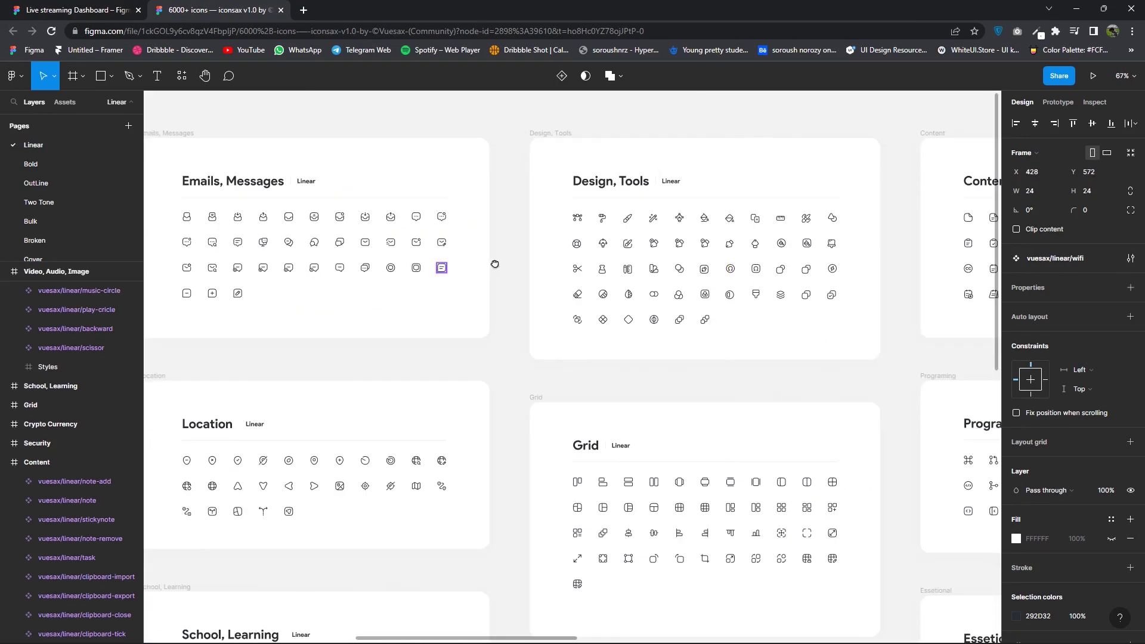
scroll(428, 261, "up", 3)
scroll(498, 283, "up", 2)
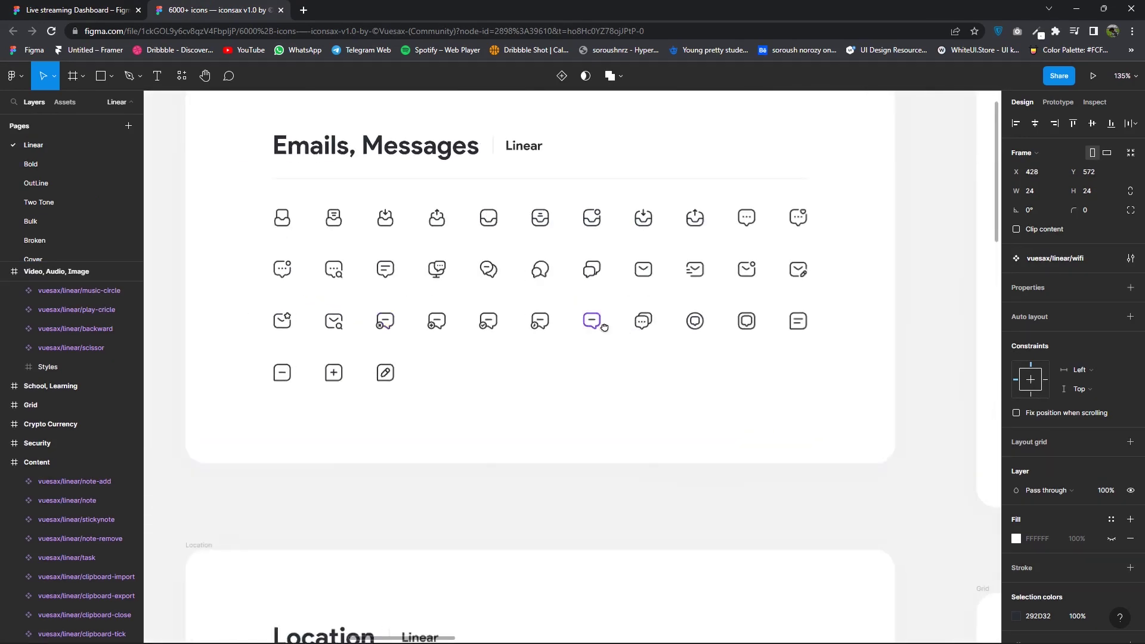
scroll(656, 316, "right", 1)
scroll(721, 306, "up", 1)
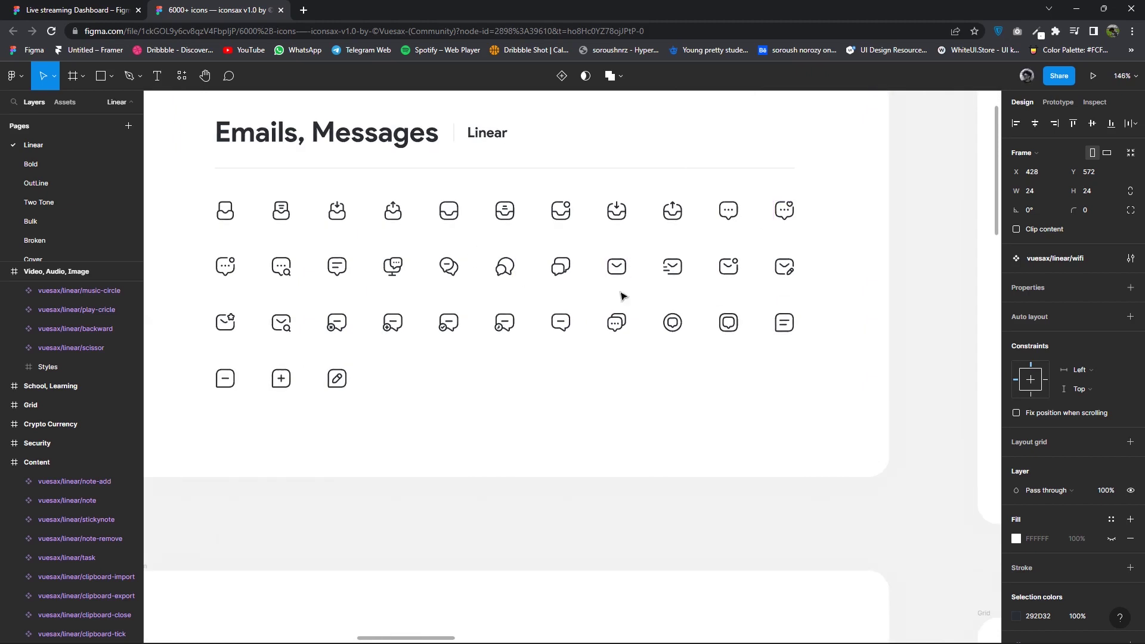
right_click(736, 217)
left_click(752, 222)
Retry copying the message icon and pasting it into the dashboard file.
key("ctrl+shift+Tab")
right_click(326, 312)
left_click(326, 313)
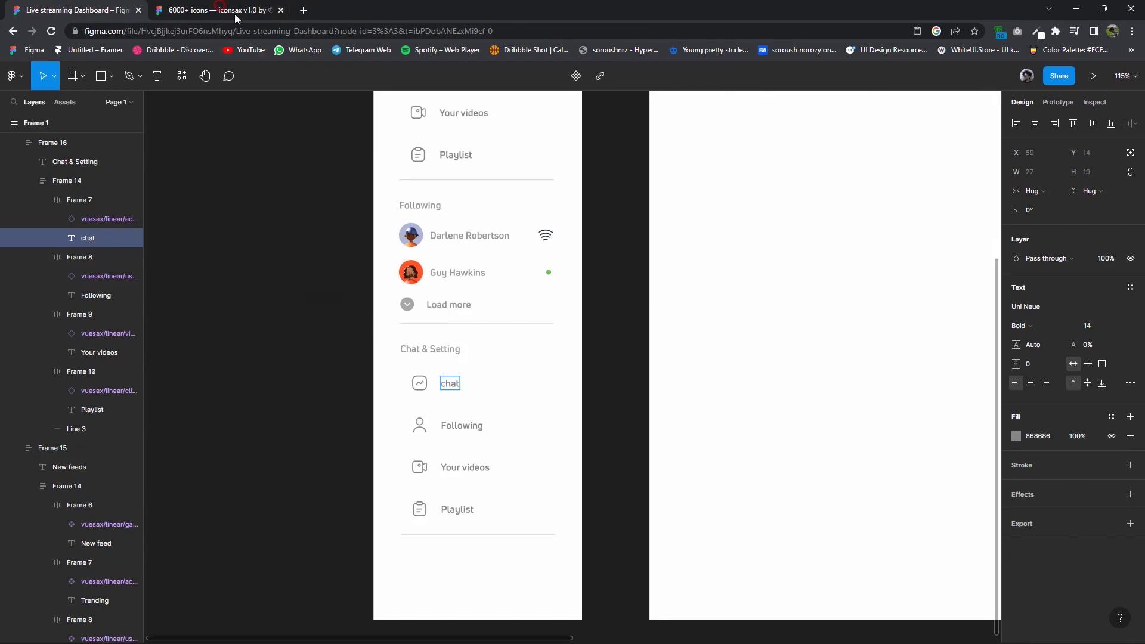
left_click(236, 19)
right_click(727, 212)
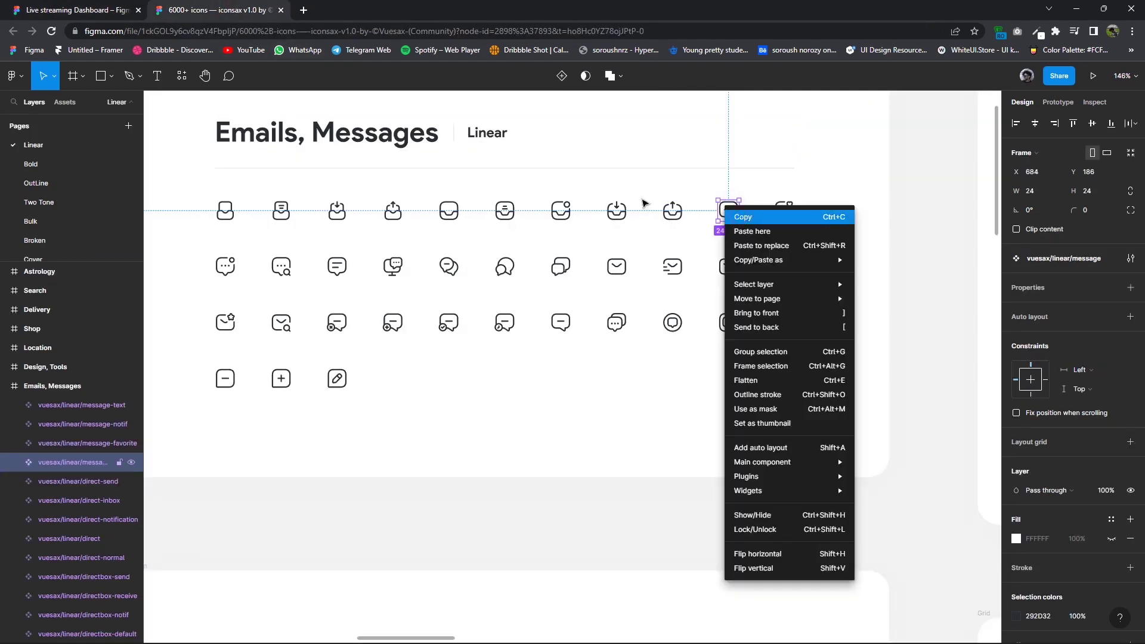
left_click(742, 217)
key("ctrl+shift+Tab")
right_click(626, 376)
key("Escape")
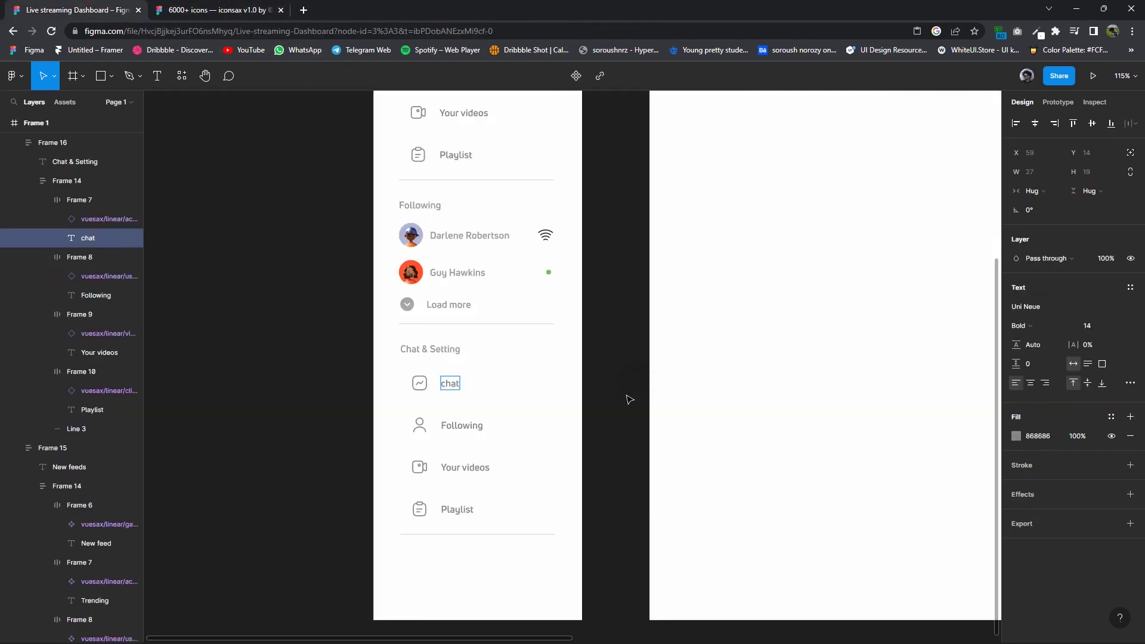
key("ctrl+Tab")
right_click(734, 214)
left_click(673, 210)
left_click(729, 209)
right_click(734, 213)
left_click(744, 216)
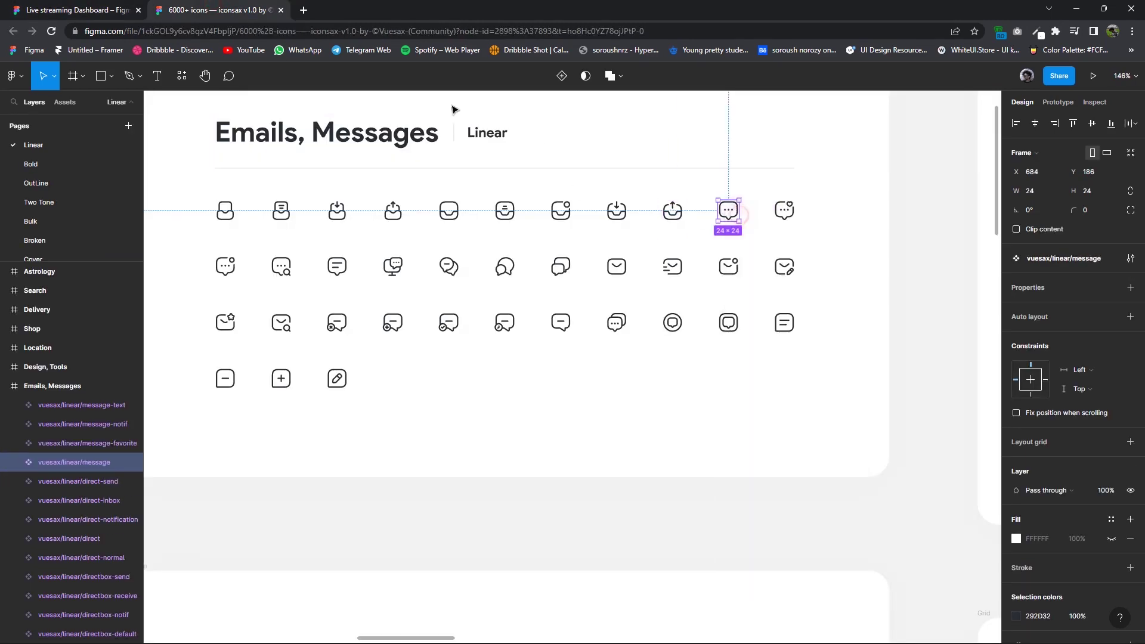
key("ctrl+shift+Tab")
right_click(659, 304)
left_click(666, 302)
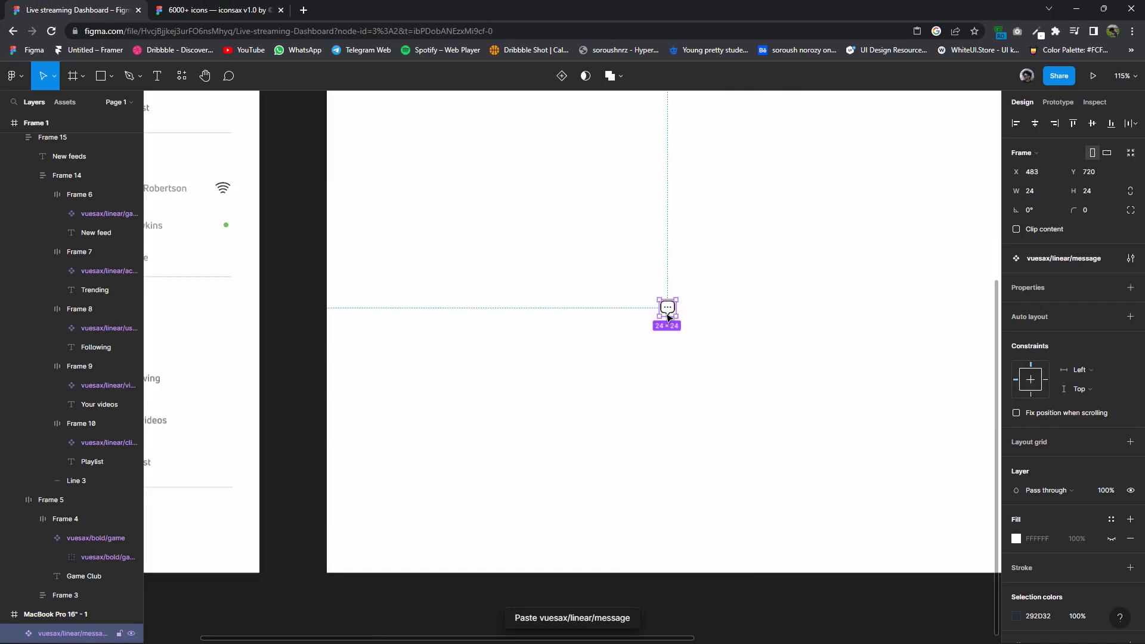
key("ctrl+z")
Paste the message icon into the chat row and delete the row's old icon.
key("ctrl+v")
mouse_move(328, 334)
left_mouse_down()
mouse_move(354, 368)
mouse_move(334, 337)
left_mouse_up()
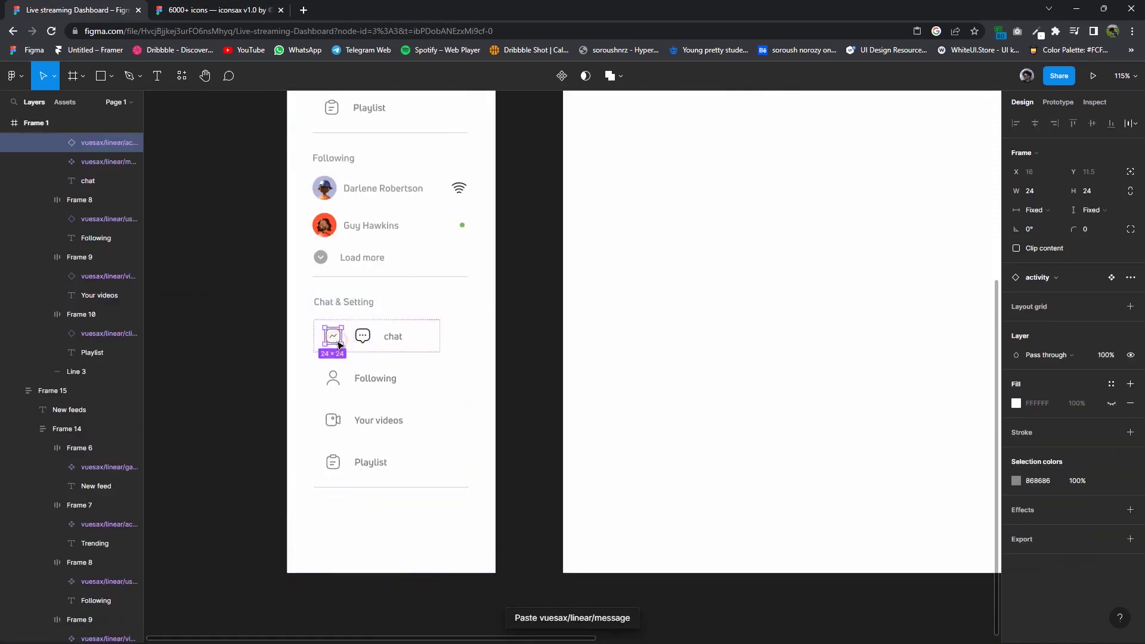
left_click(364, 336)
key("Delete")
left_click(362, 337)
right_click(1029, 444)
left_click(872, 228)
left_click(332, 338)
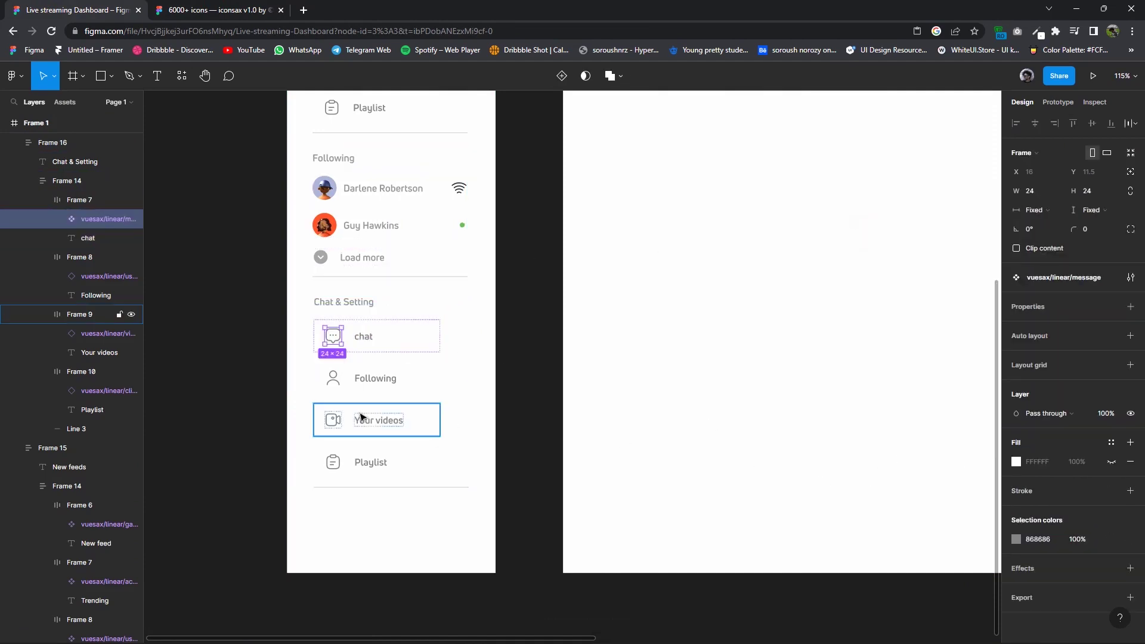
Locate the setting-2 gear icon in the iconsax library using asset search.
scroll(470, 417, "down", 1)
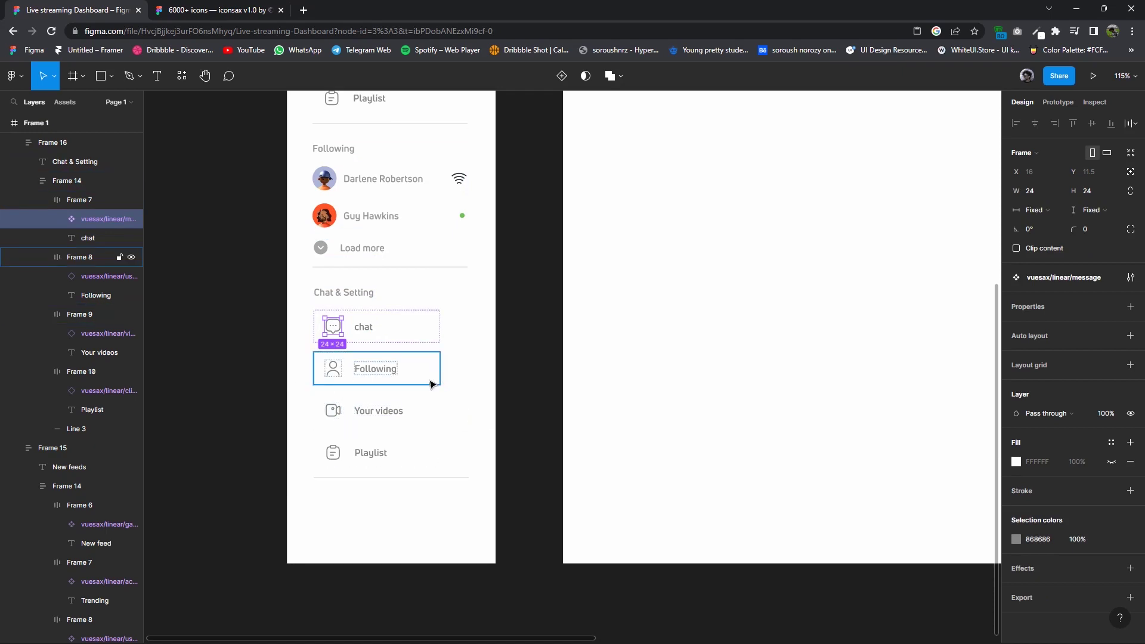
scroll(427, 352, "down", 2)
scroll(319, 171, "up", 2)
key("ctrl+Tab")
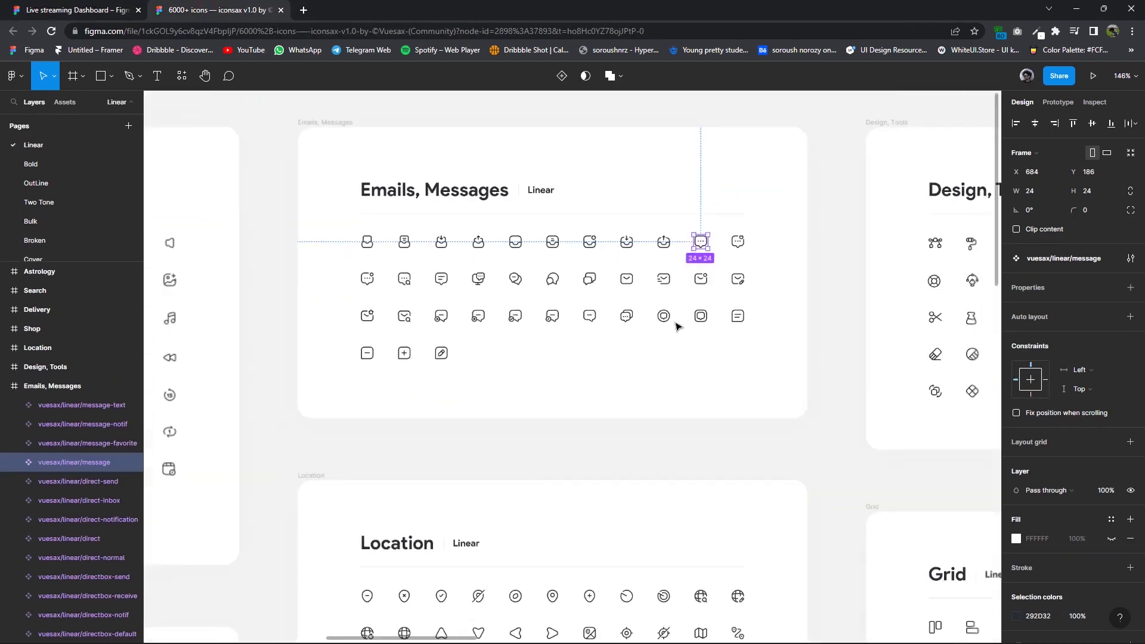
scroll(677, 325, "down", 5)
scroll(664, 388, "up", 1)
scroll(876, 401, "down", 2)
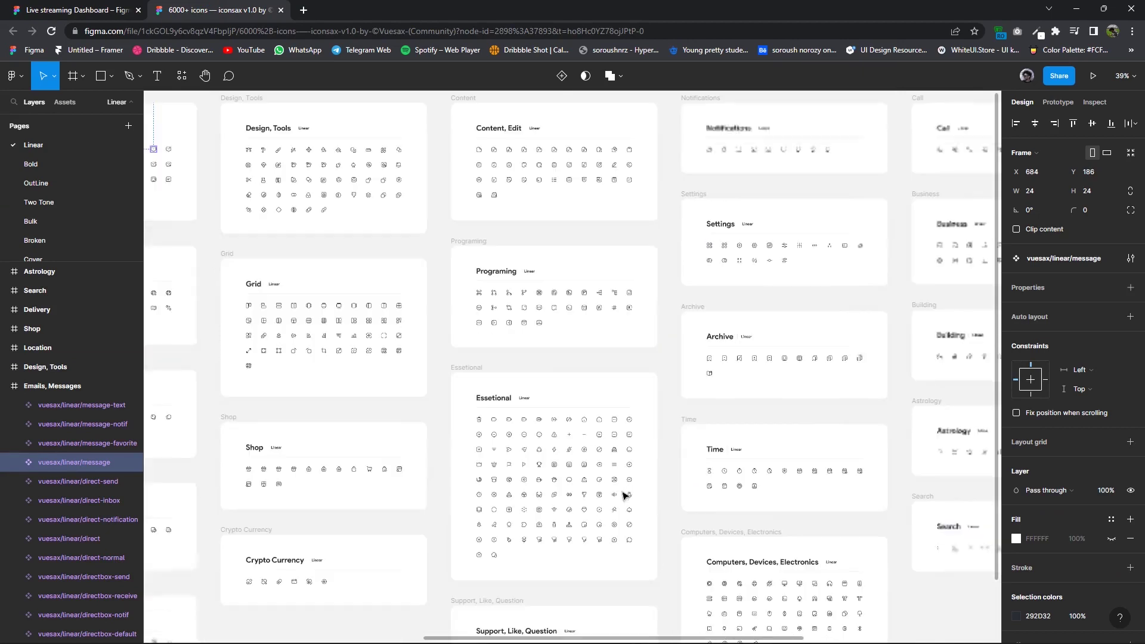
scroll(624, 494, "up", 2)
scroll(606, 507, "up", 1)
scroll(625, 476, "up", 1)
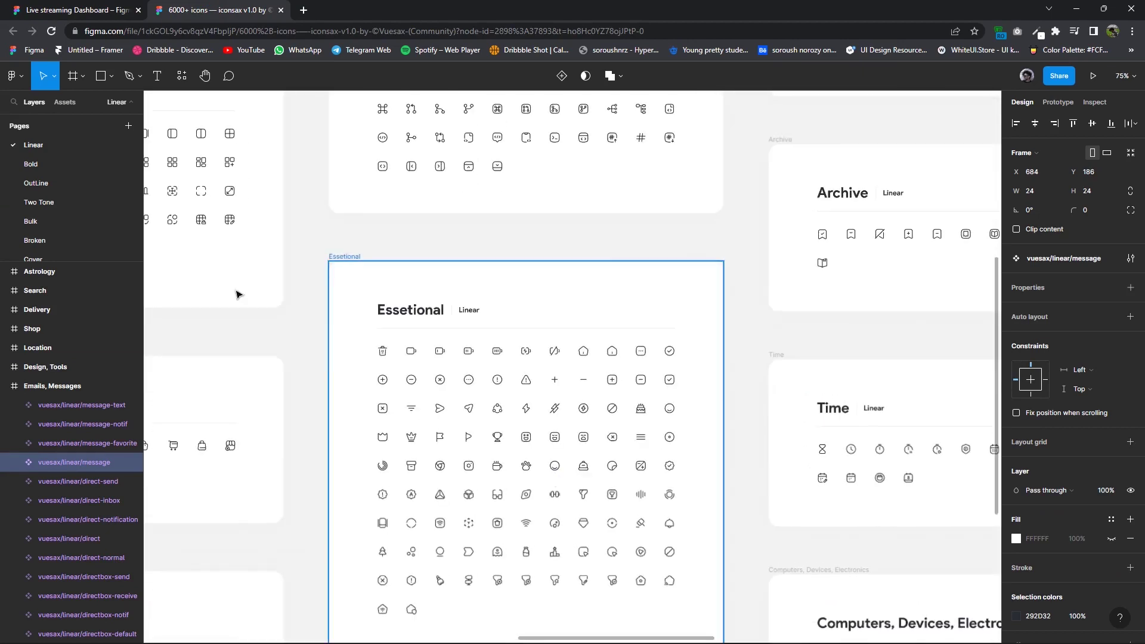
left_click(64, 102)
type("setti")
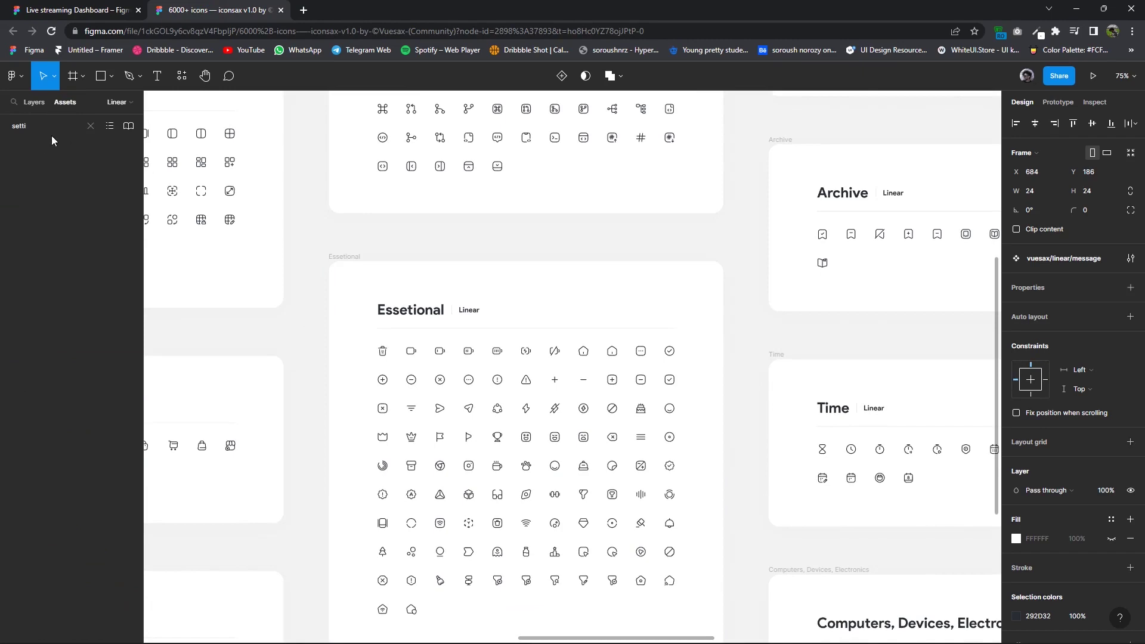
left_click(118, 172)
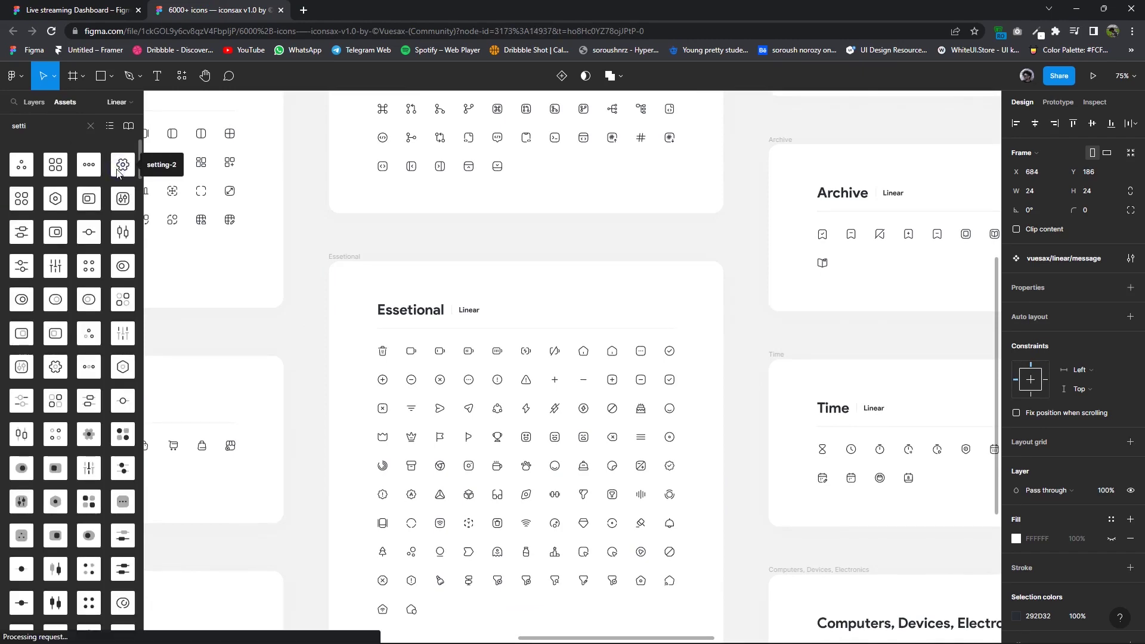
scroll(363, 289, "up", 3)
scroll(362, 284, "up", 3)
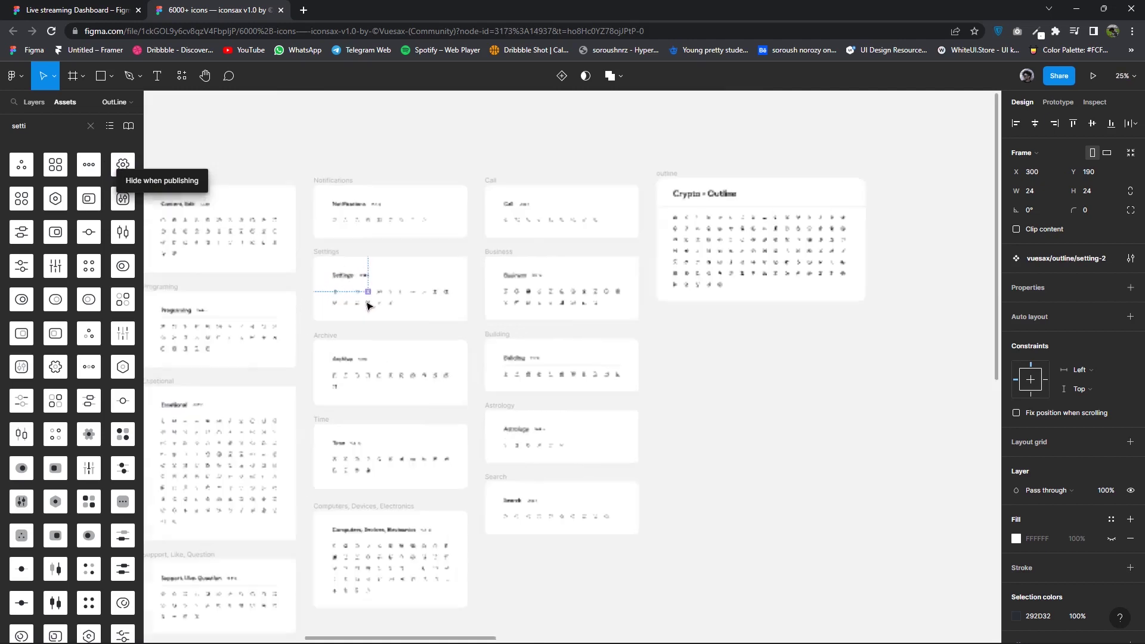
scroll(361, 285, "up", 3)
scroll(363, 274, "up", 1)
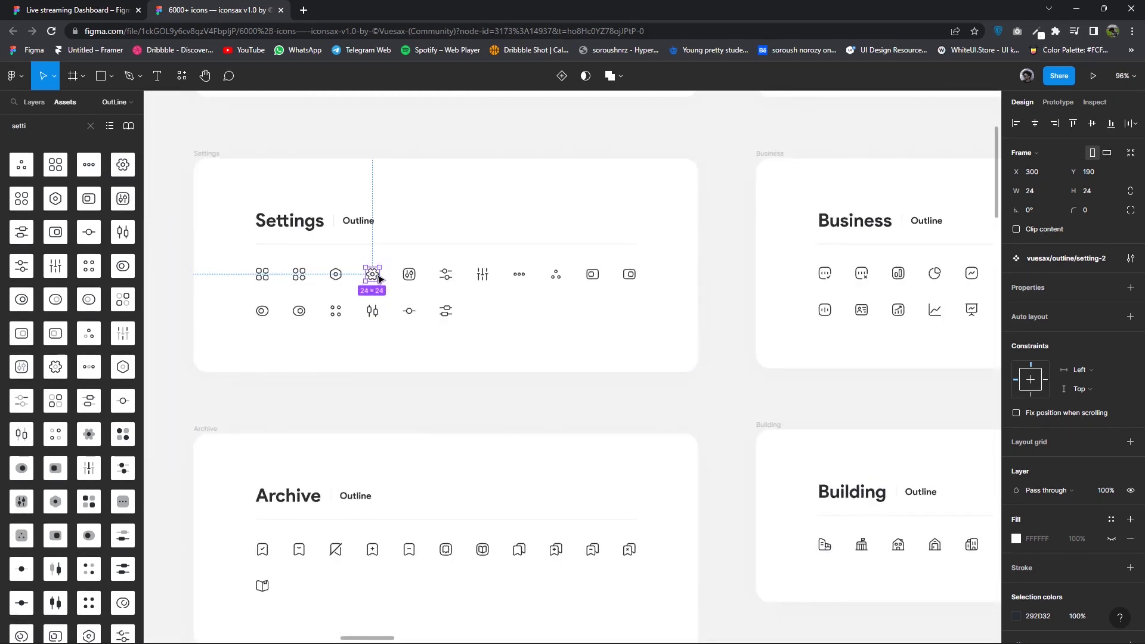
Put the gear icon into the Following row and delete the old person icon.
right_click(374, 279)
left_click(394, 270)
left_click(95, 9)
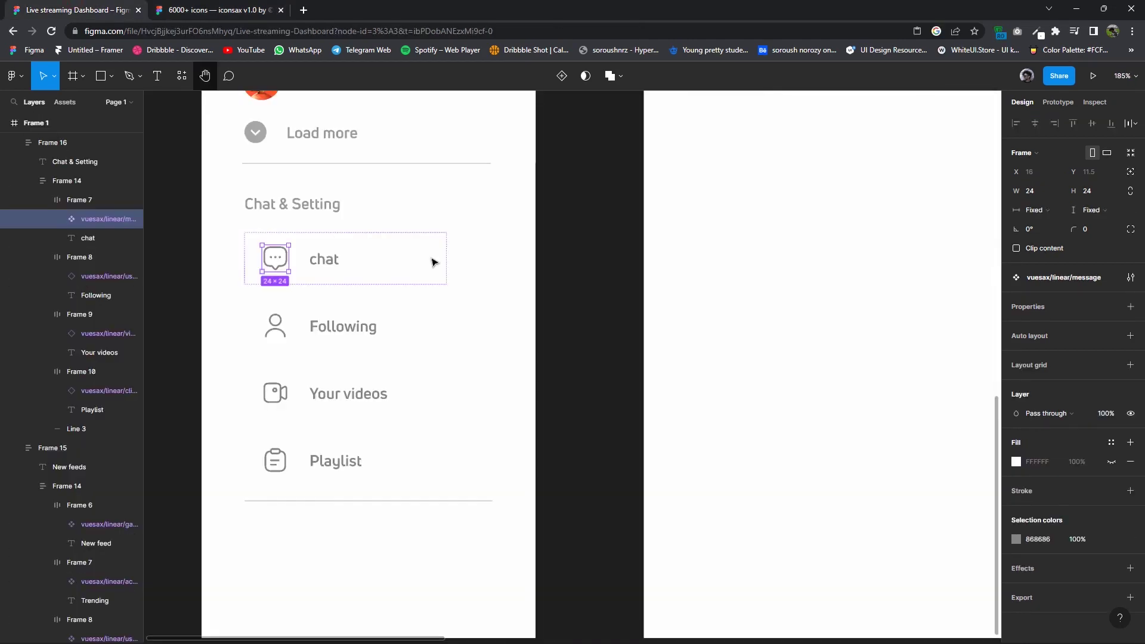
right_click(844, 270)
left_click(864, 282)
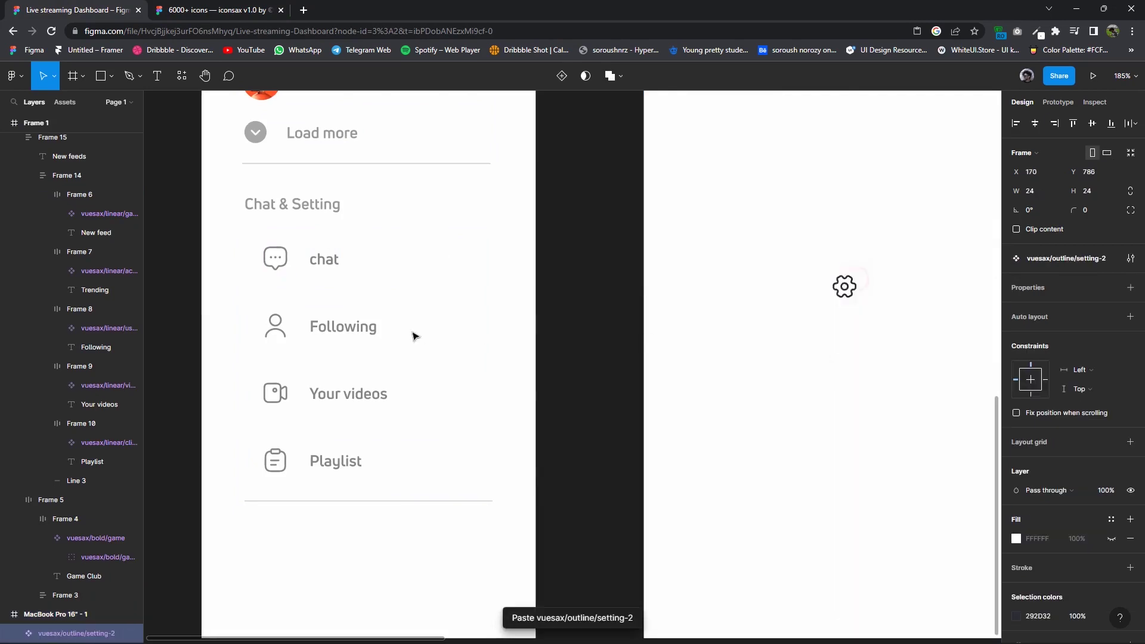
left_click(286, 319)
key("ctrl+v")
left_click(275, 325)
key("Delete")
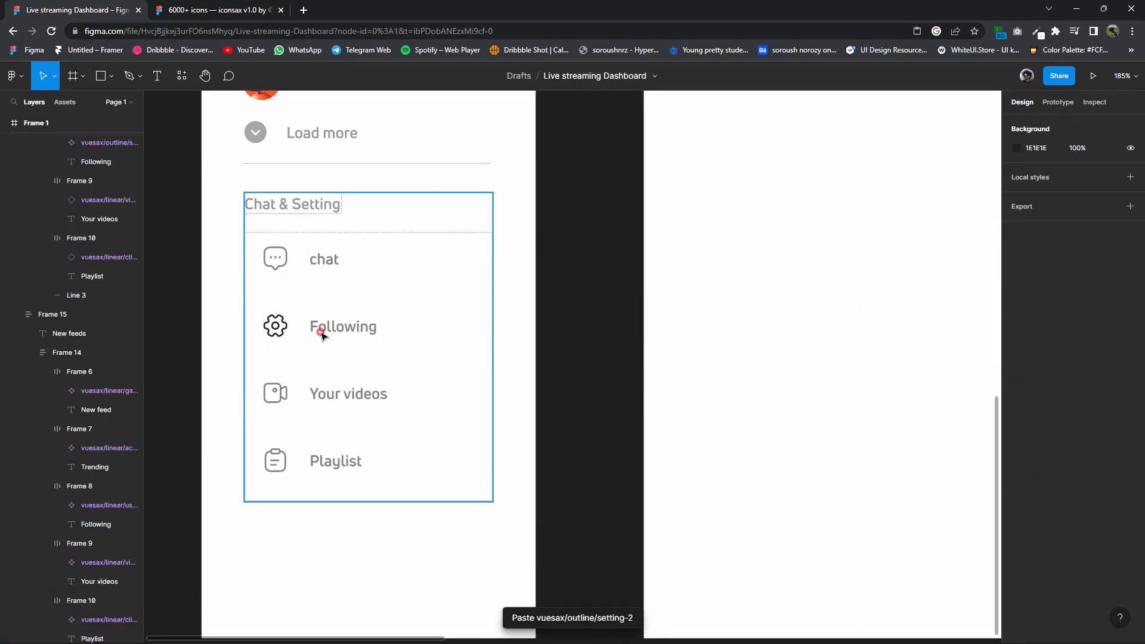
Relabel the row 'Setting' and match the gear icon to the grey 868686 colour.
left_click(320, 336)
double_click(320, 333)
type("Setting")
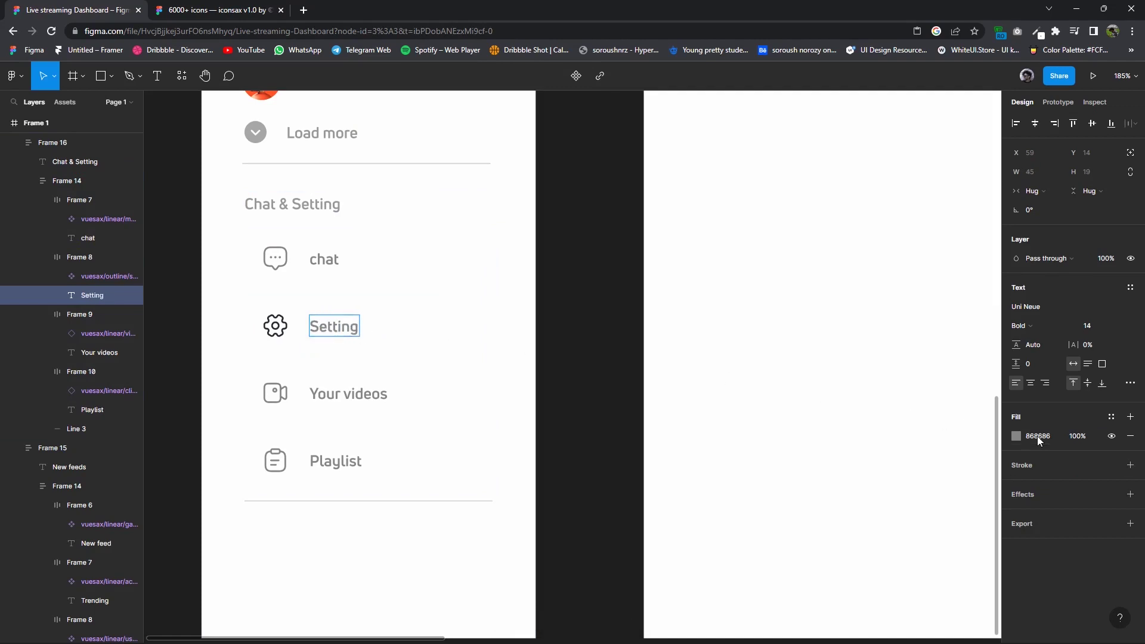
left_click(1038, 440)
right_click(1038, 440)
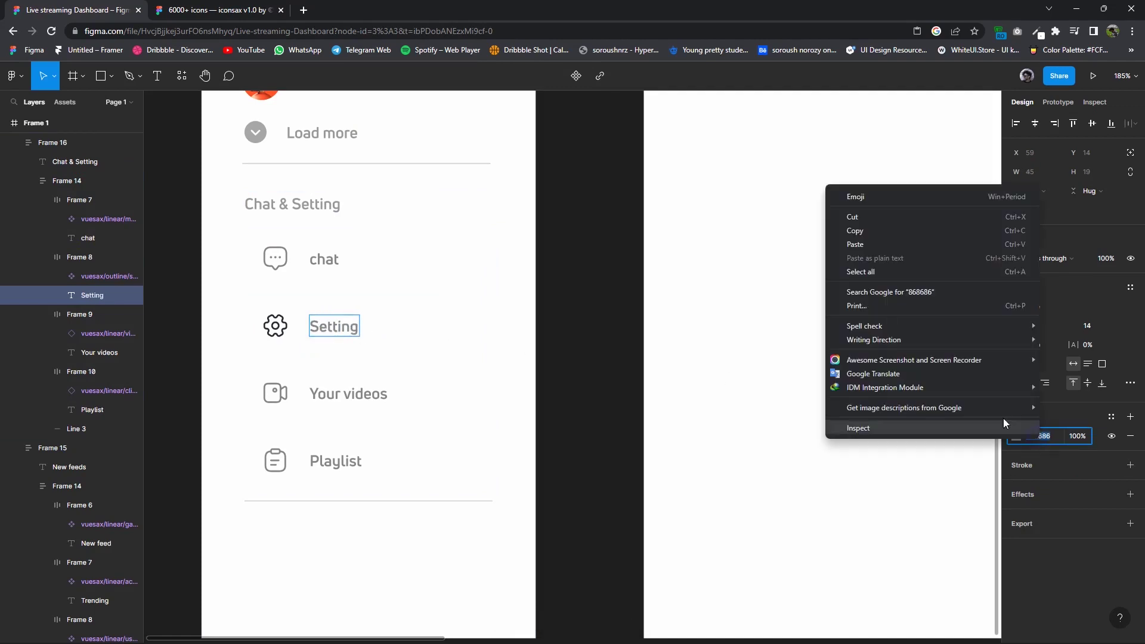
left_click(852, 233)
double_click(274, 334)
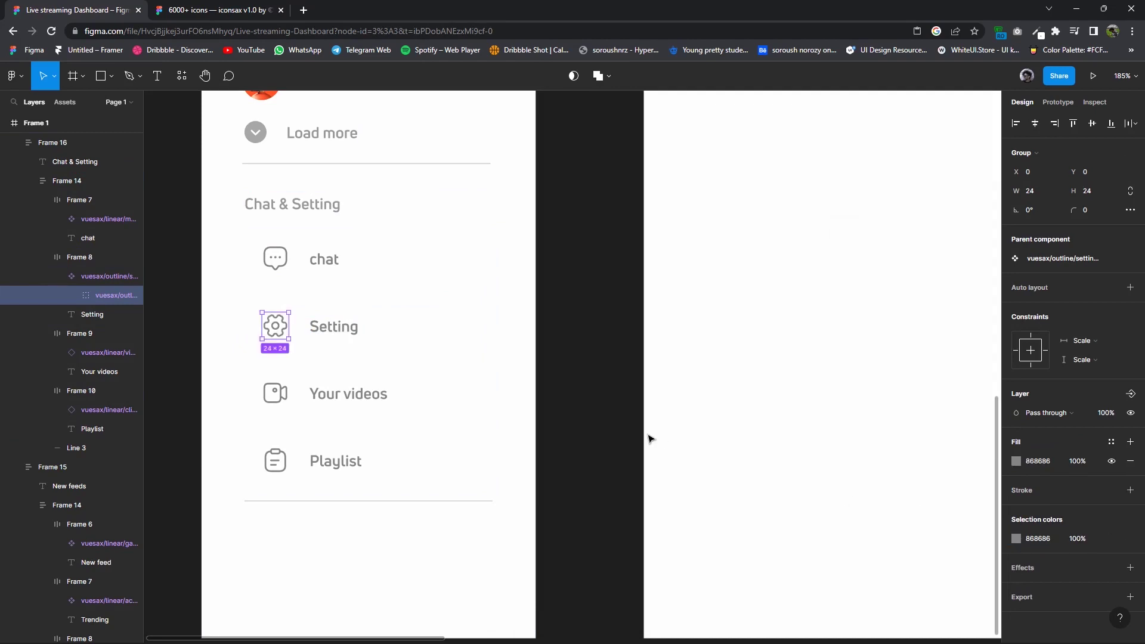
left_click(545, 379)
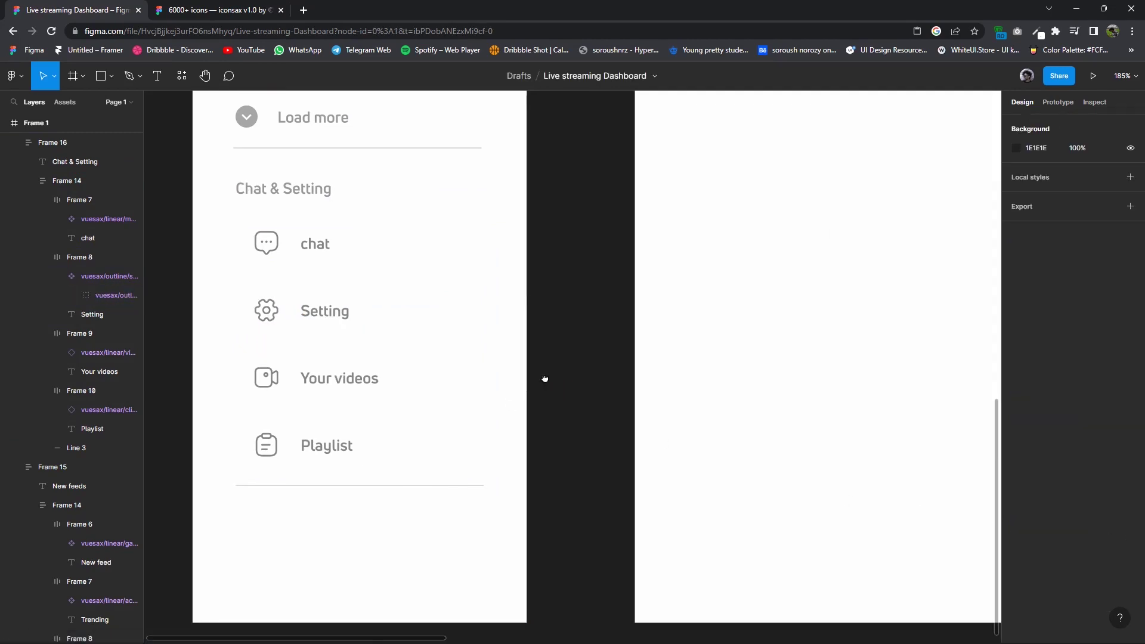
Copy the chart-2 icon from the iconsax library.
key("ctrl+Tab")
scroll(766, 341, "down", 3)
scroll(671, 356, "up", 3)
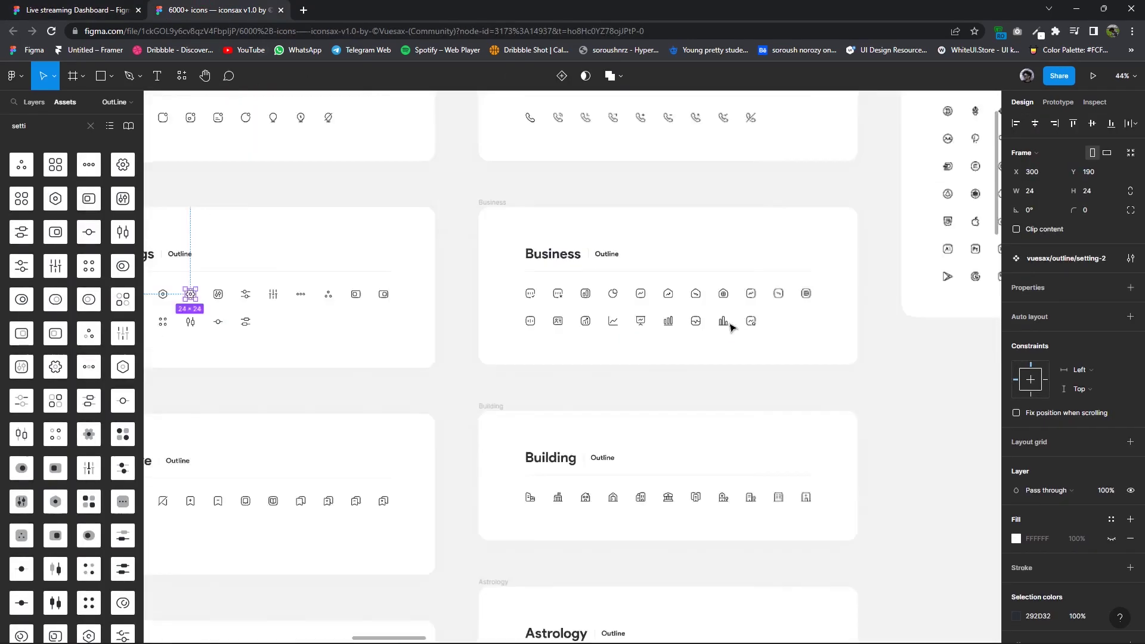
scroll(728, 325, "up", 2)
scroll(678, 326, "up", 1)
left_click(380, 335)
right_click(477, 289)
left_click(487, 280)
Replace the Your videos row's video icon with the chart icon and relabel it 'Analytics'.
key("ctrl+Tab")
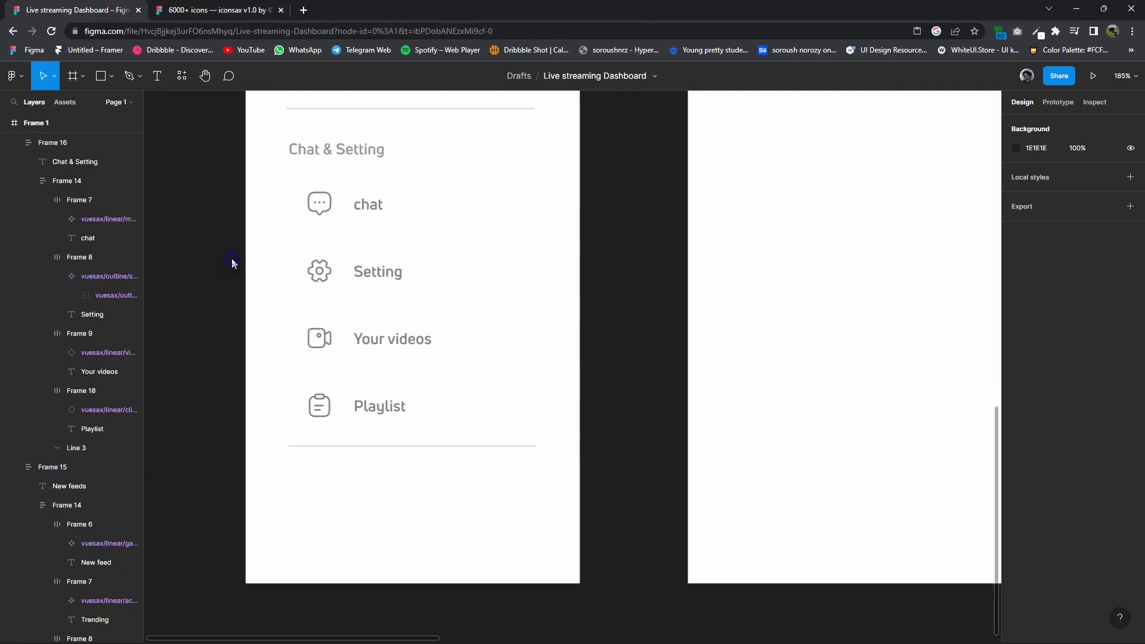
key("ctrl+v")
mouse_move(243, 273)
left_mouse_down()
mouse_move(341, 281)
mouse_move(346, 336)
left_mouse_up()
left_click(322, 344)
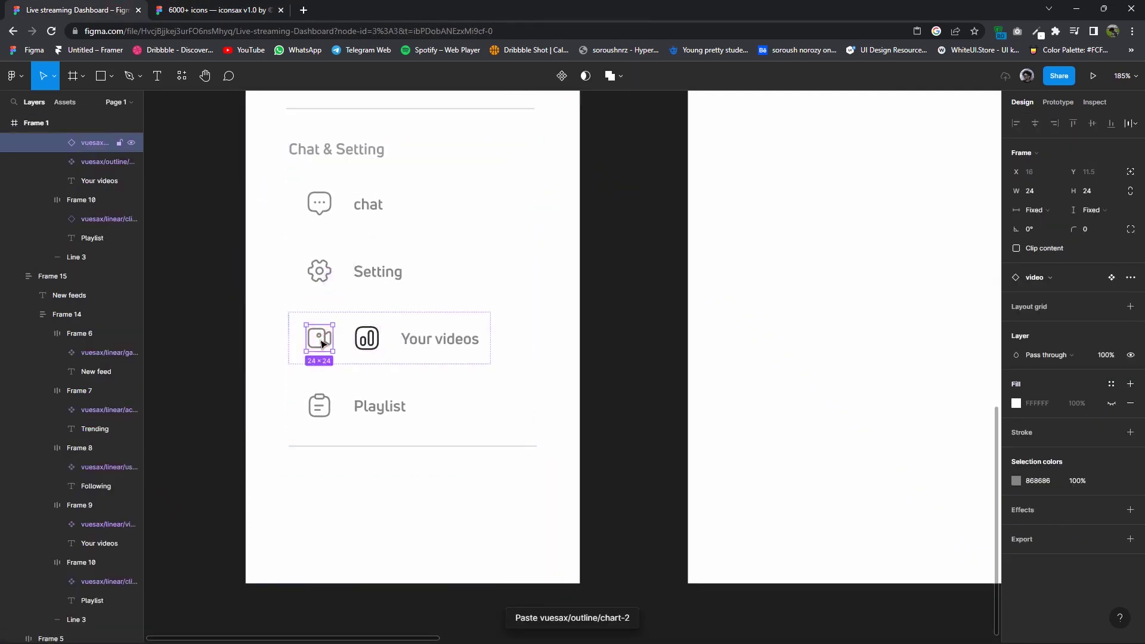
key("Delete")
left_click(373, 345)
double_click(373, 346)
type("Analytics")
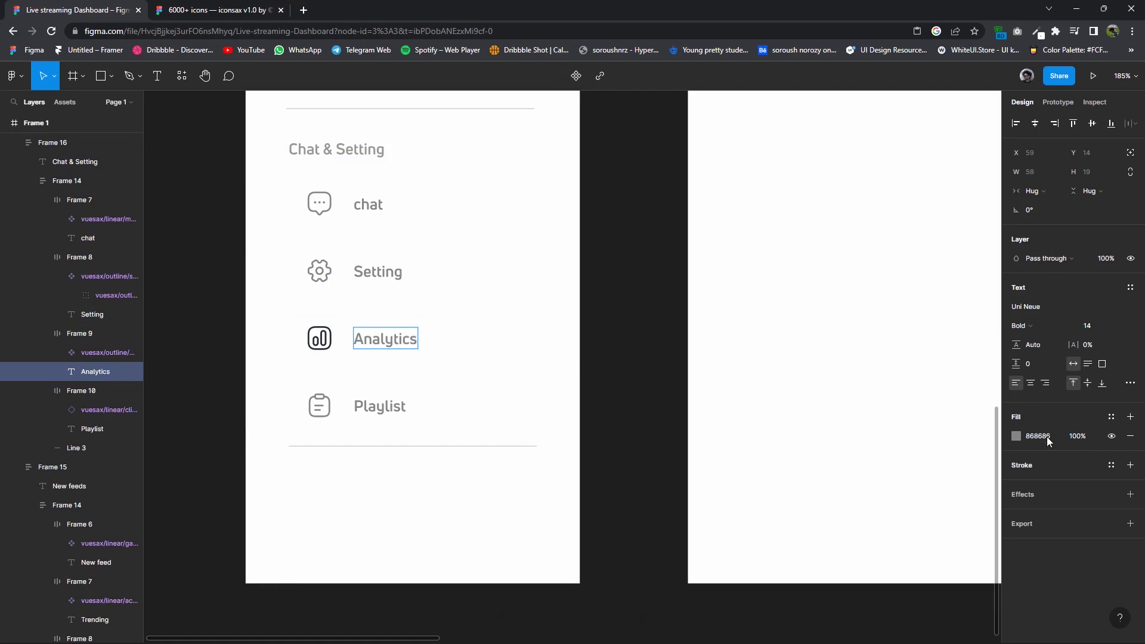
right_click(1048, 441)
left_click(868, 225)
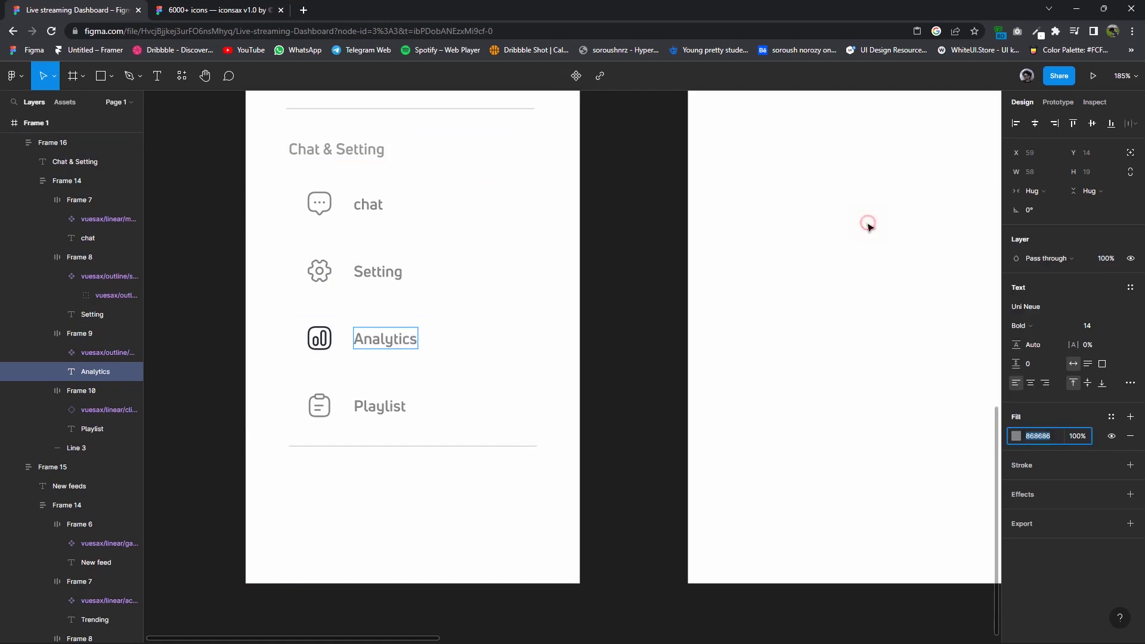
left_click(314, 349)
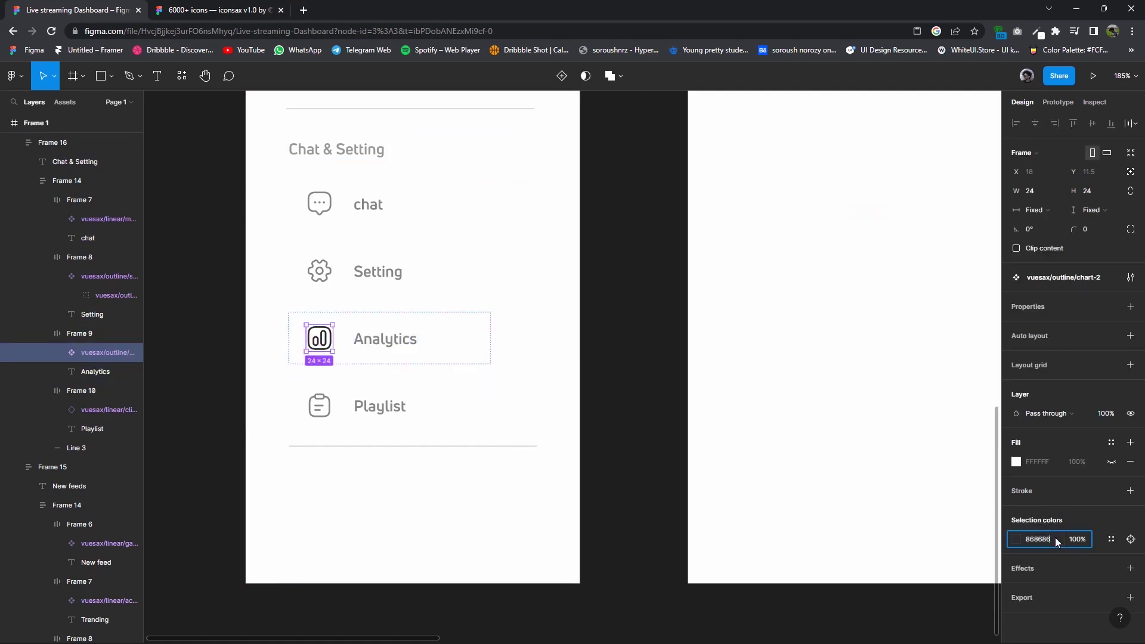
left_click(654, 422)
Delete then restore the Playlist row, and resize the MacBook Pro frame to 1559 tall.
scroll(650, 426, "down", 5)
left_click(517, 414)
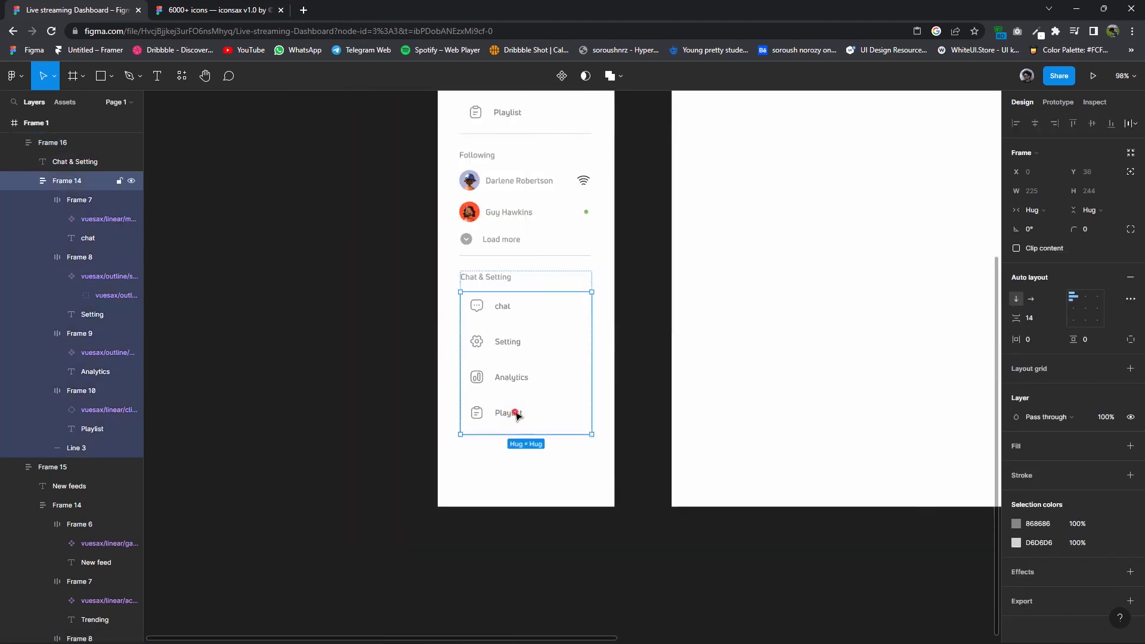
key("Delete")
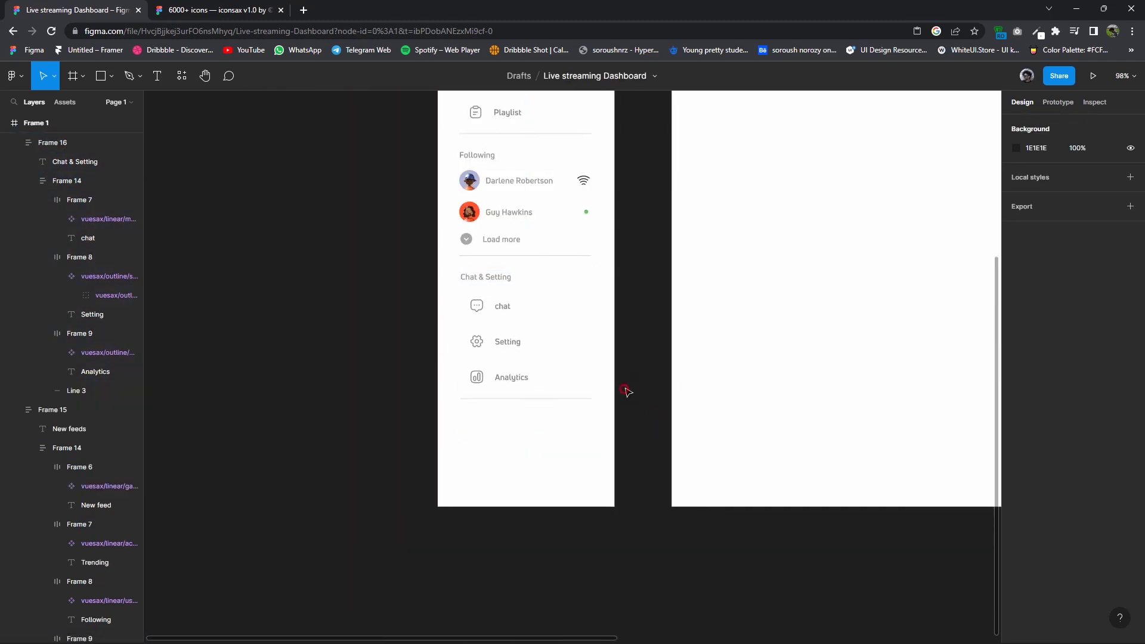
scroll(566, 403, "down", 3)
scroll(537, 411, "down", 3)
scroll(527, 418, "up", 2)
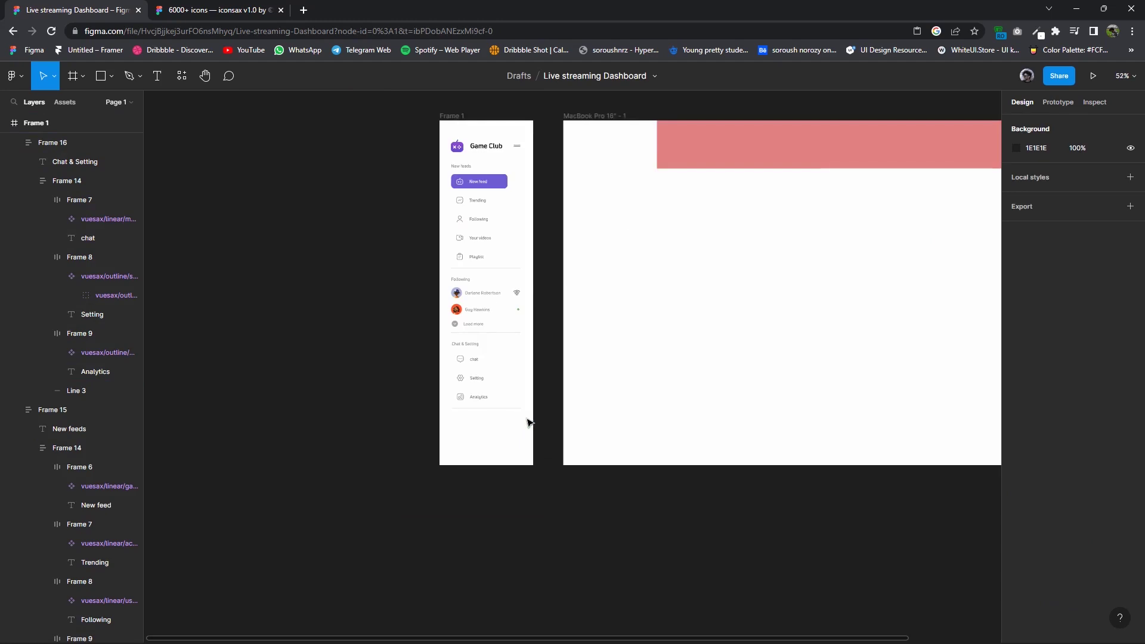
scroll(620, 404, "right", 5)
key("ctrl+z")
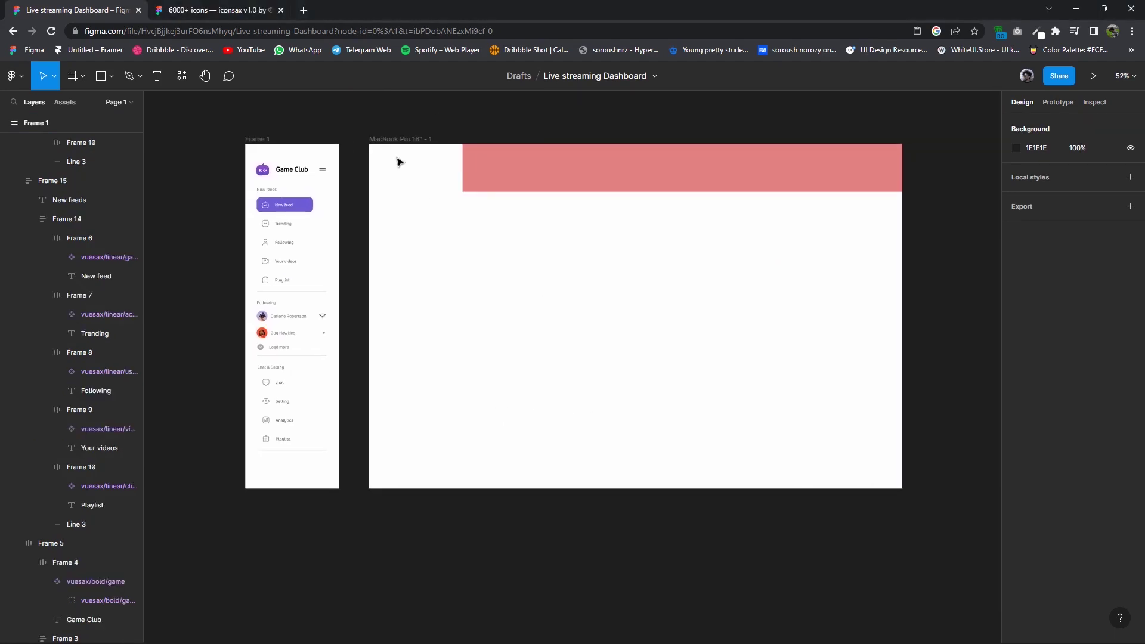
left_click(434, 314)
left_click_drag(519, 488, 479, 624)
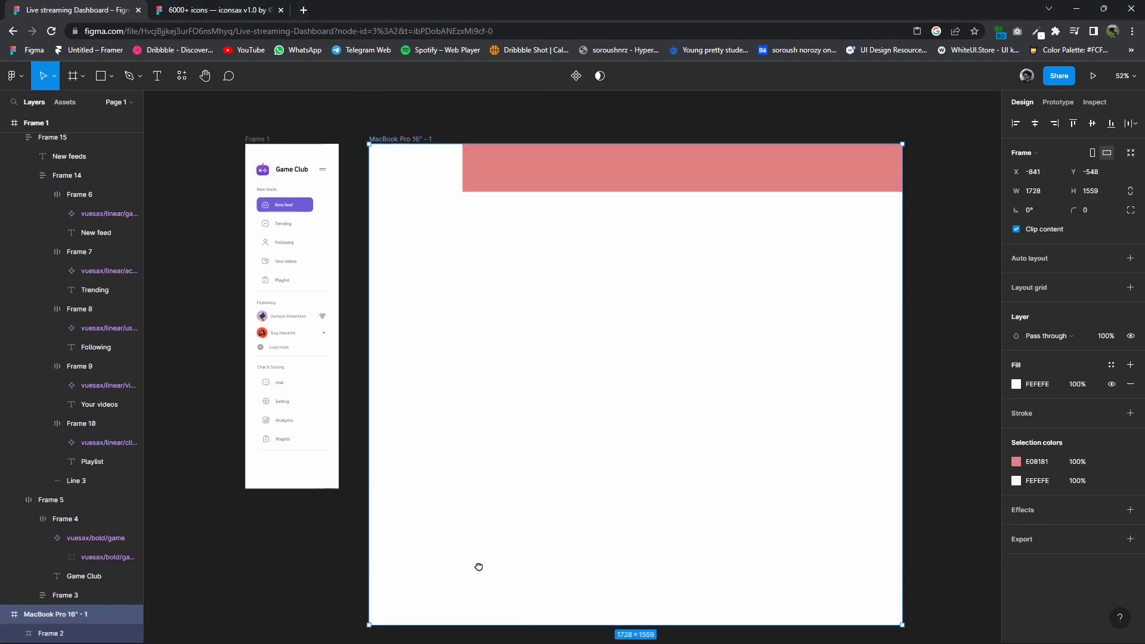
Extend the sidebar Frame 1 downward to a height of 1465.
scroll(478, 566, "up", 2)
scroll(352, 465, "up", 5)
scroll(411, 370, "right", 1)
scroll(410, 249, "down", 2)
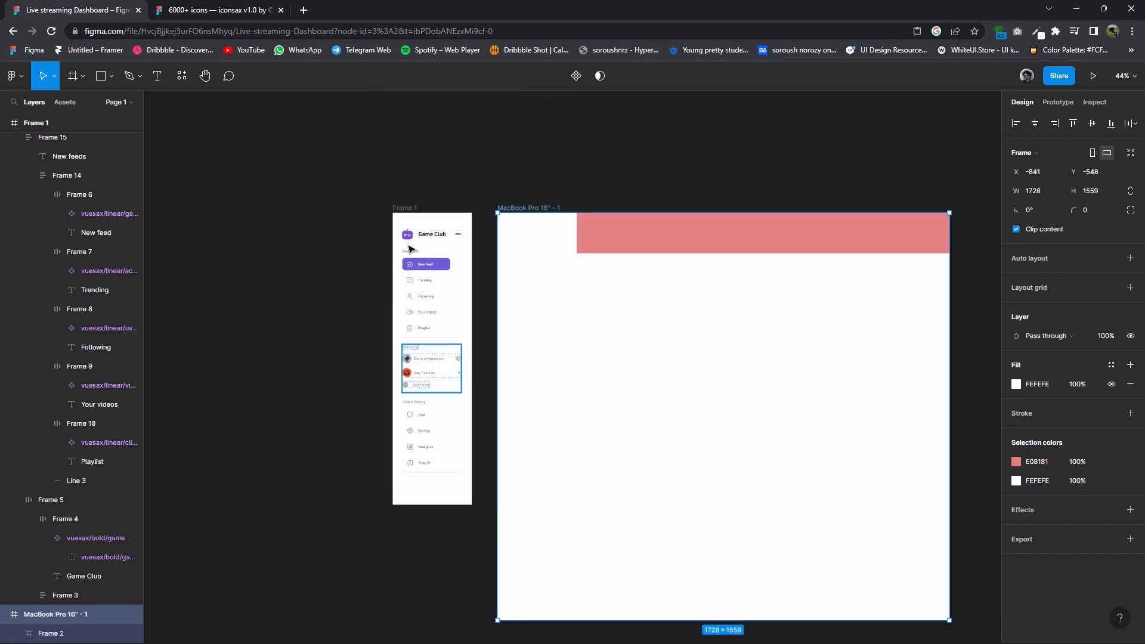
left_click(435, 337)
scroll(434, 260, "down", 3)
left_click_drag(431, 417, 432, 525)
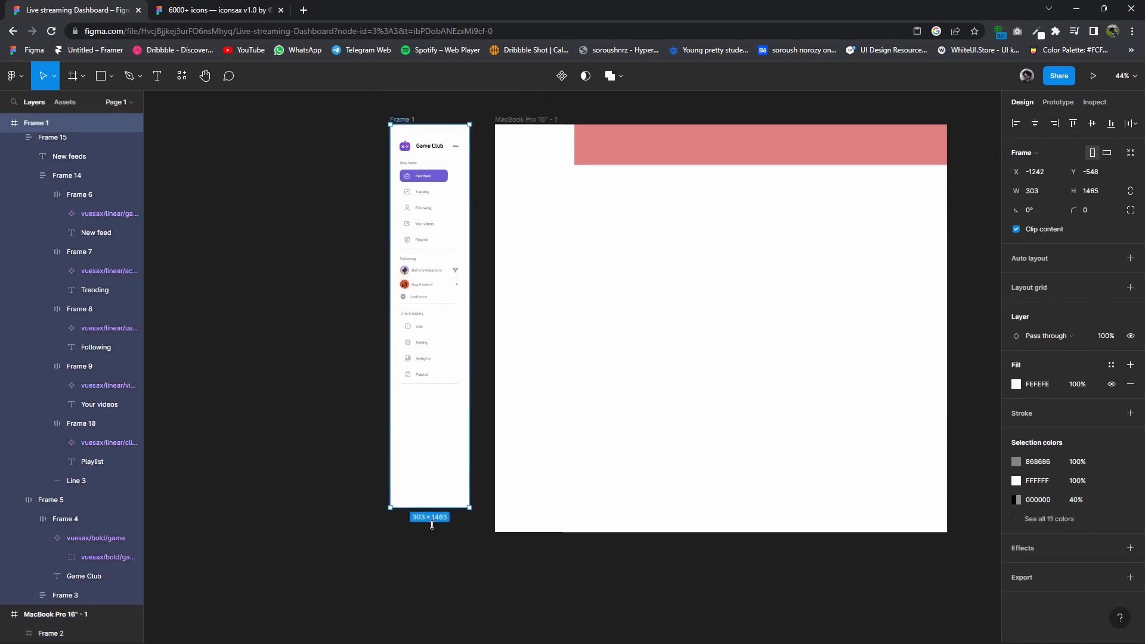
Duplicate the Guy Hawkins row to add two more entries in the Following list.
scroll(434, 387, "up", 3)
scroll(431, 276, "up", 2)
double_click(428, 266)
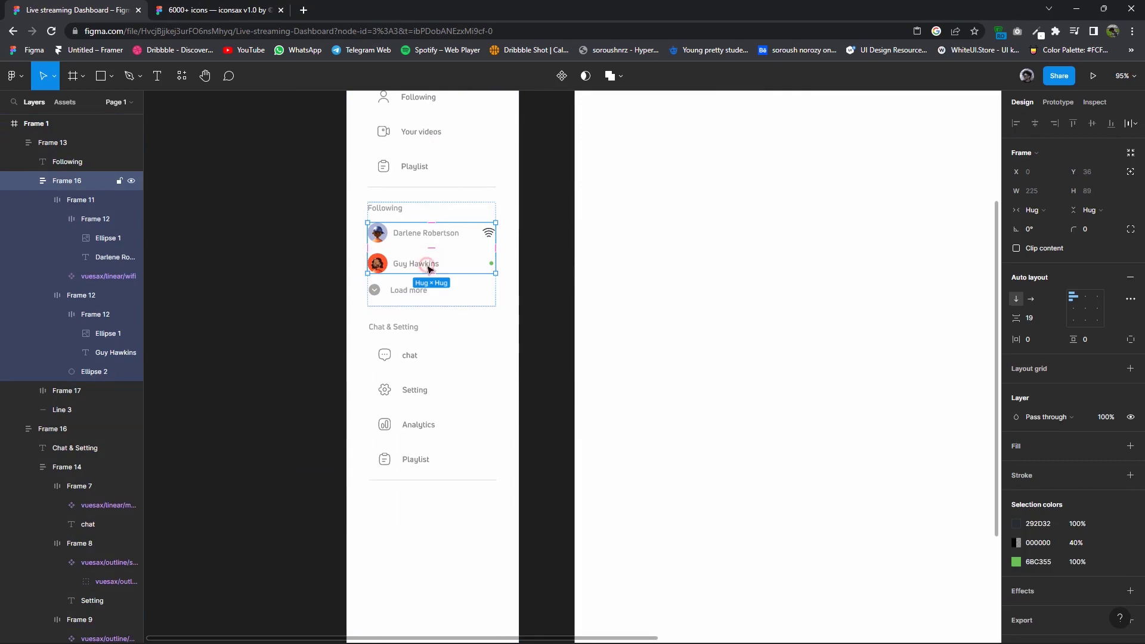
left_click_drag(428, 269, 431, 256)
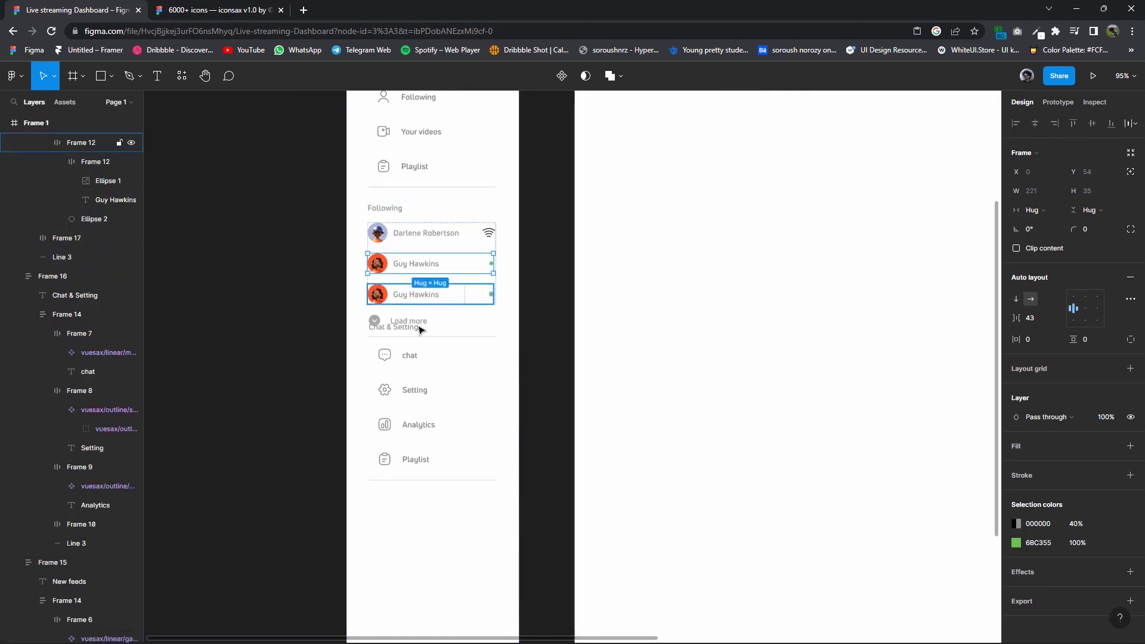
left_click(435, 370)
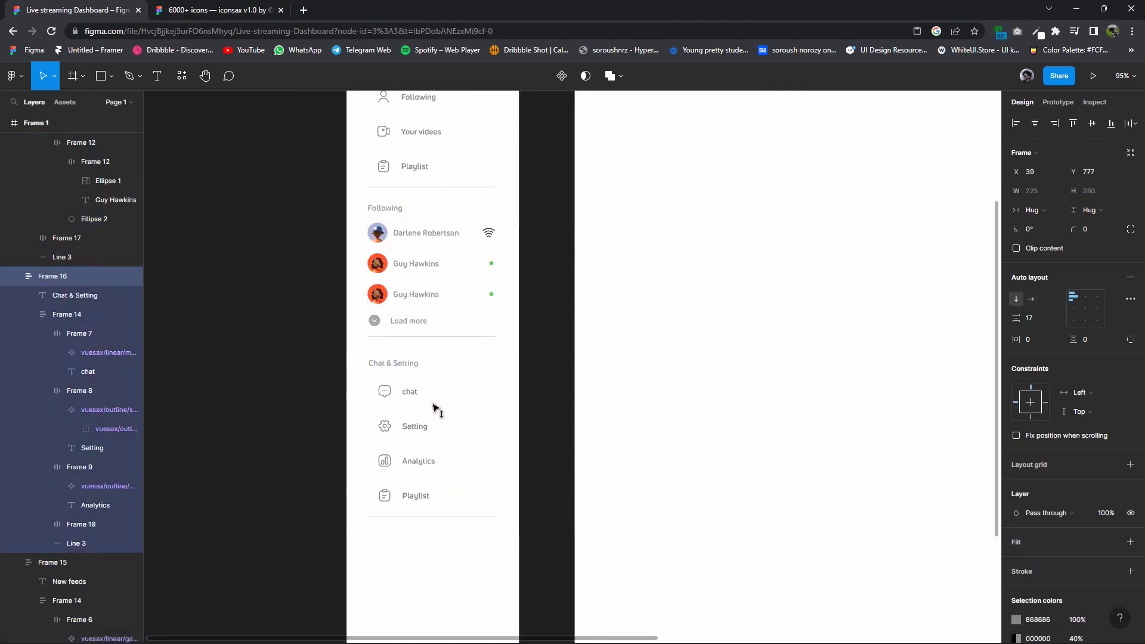
left_click(427, 324)
left_click(425, 299)
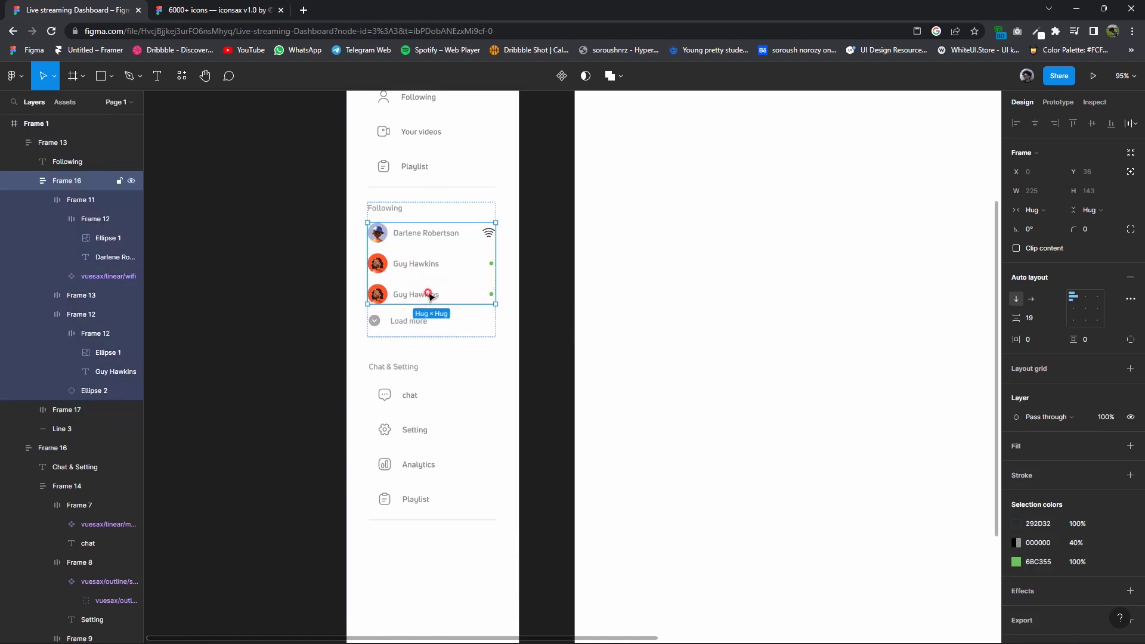
left_click(429, 295)
left_click_drag(429, 295, 429, 280)
Move the Chat & Setting section down to 26 px spacing below the list.
left_click(417, 393)
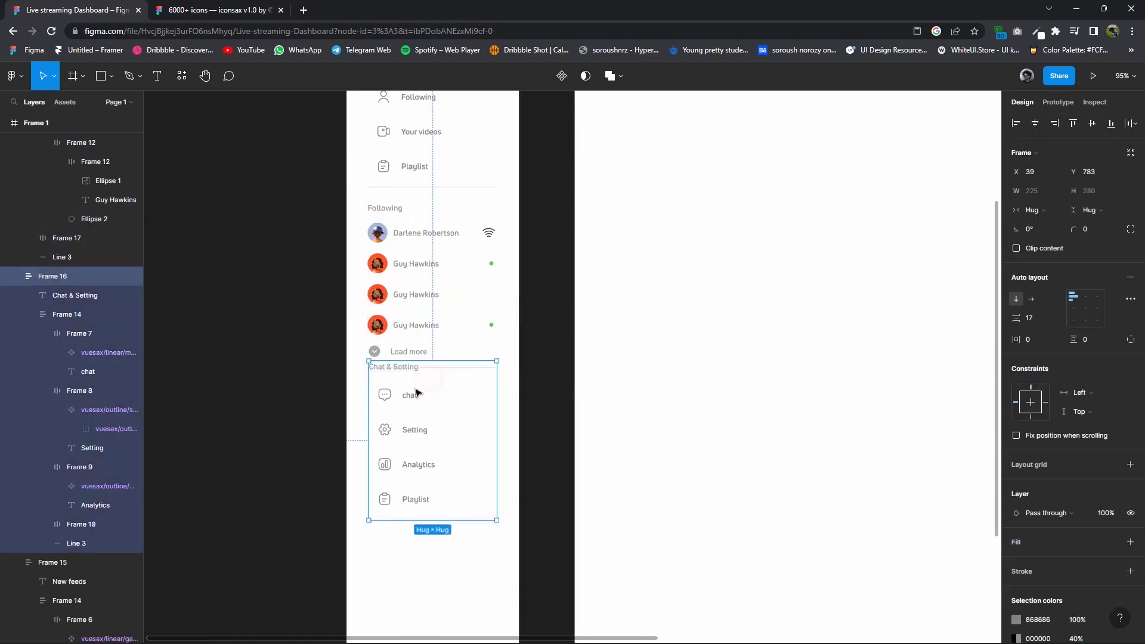
left_click_drag(415, 393, 417, 415)
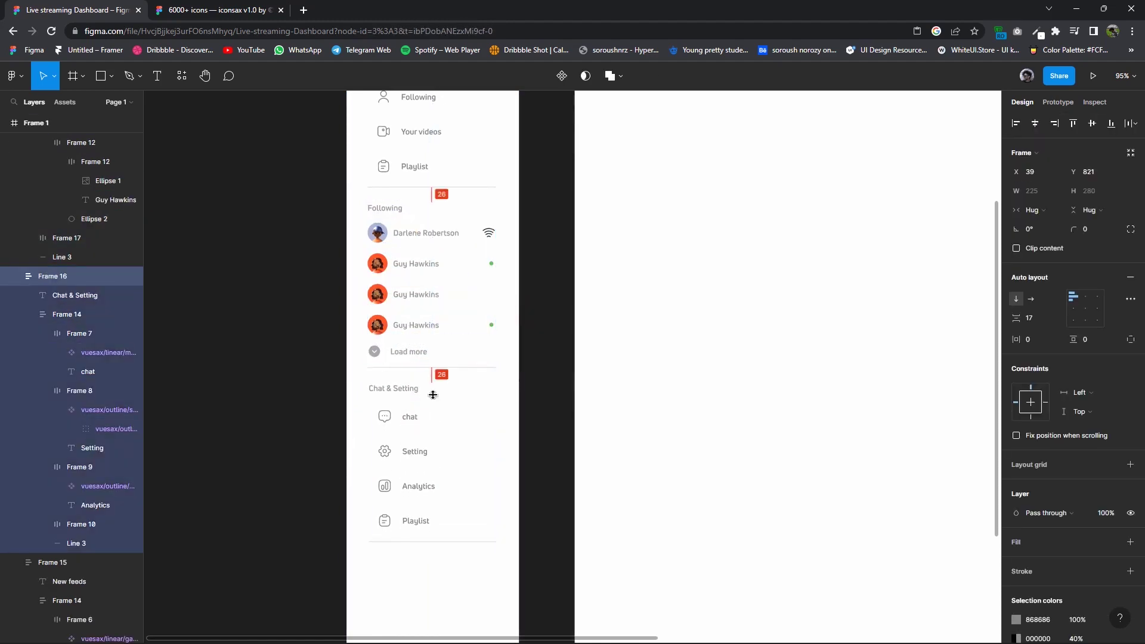
left_click(531, 365)
Use Content Reel to give the second and last Following avatars new image photos.
right_click(530, 365)
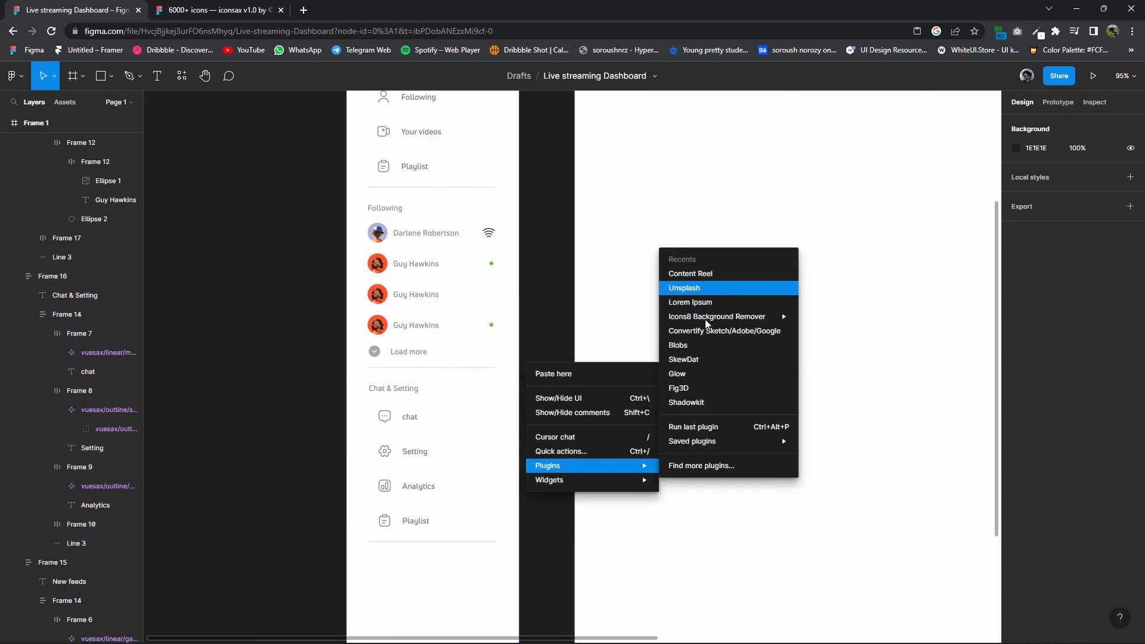
left_click(694, 273)
mouse_move(694, 270)
left_mouse_down()
mouse_move(655, 221)
mouse_move(617, 215)
left_mouse_up()
left_click(383, 263)
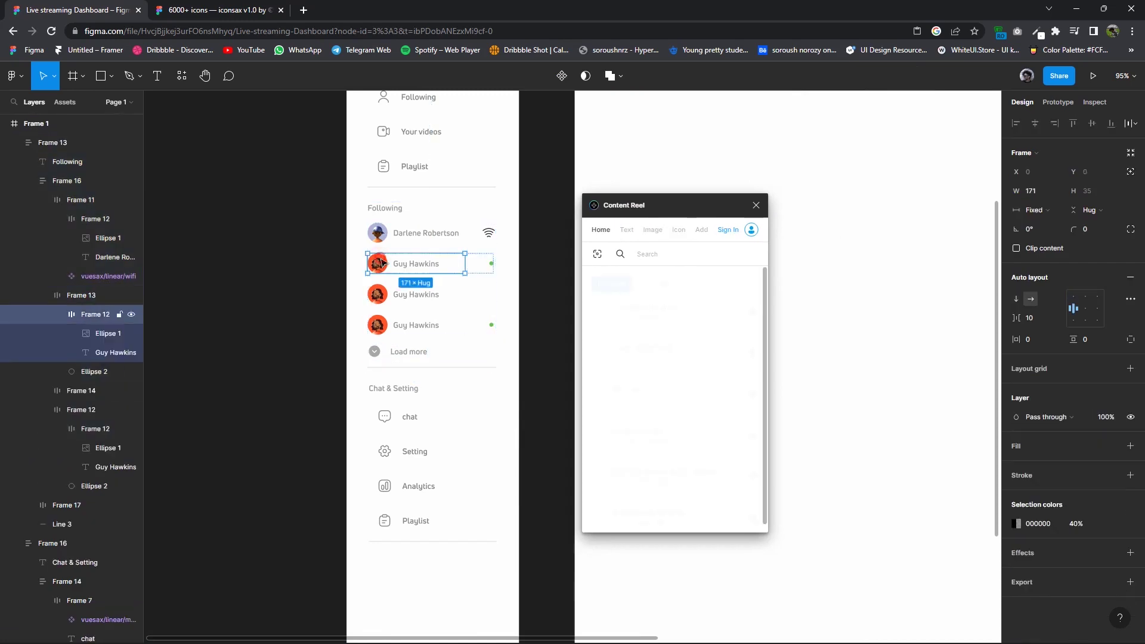
left_click(383, 263)
left_click(652, 229)
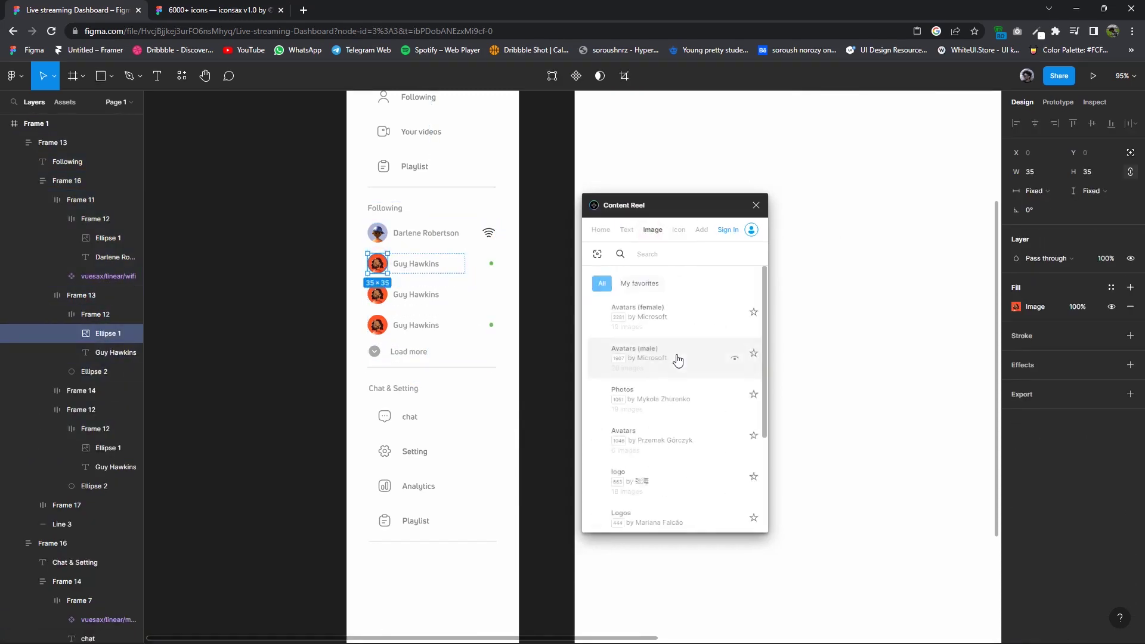
scroll(698, 513, "down", 5)
scroll(703, 507, "down", 5)
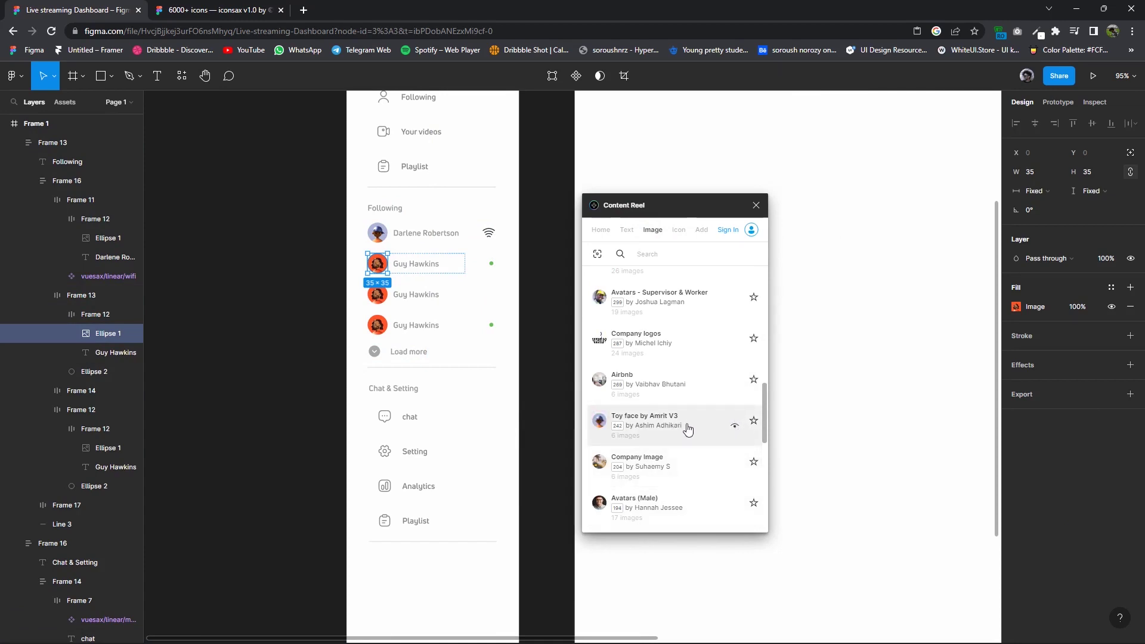
left_click(377, 325)
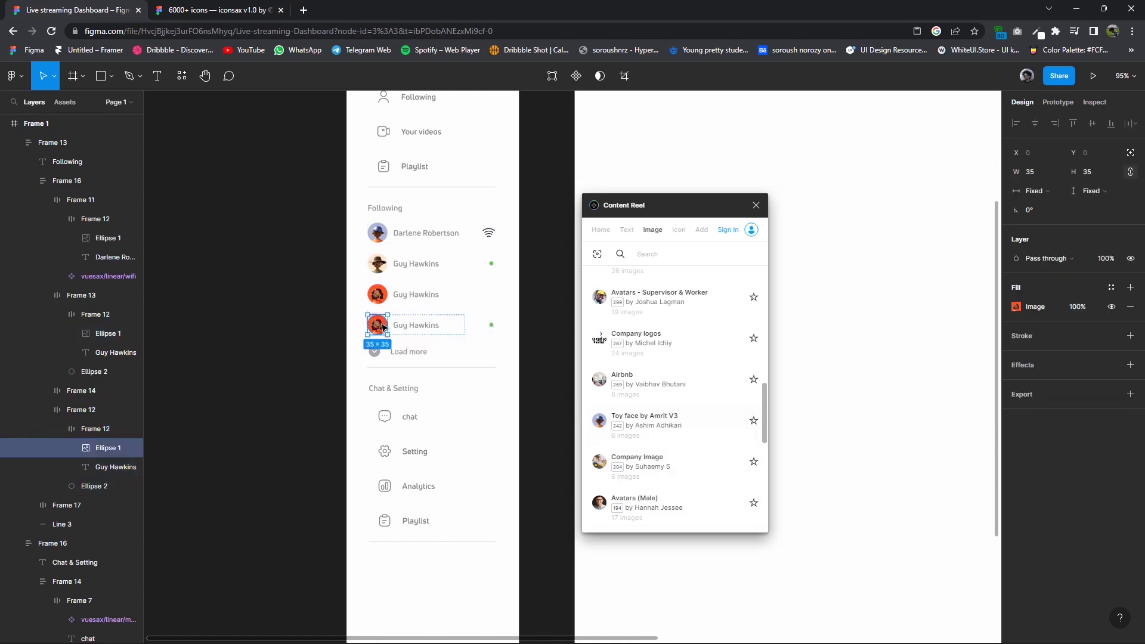
scroll(648, 332, "up", 5)
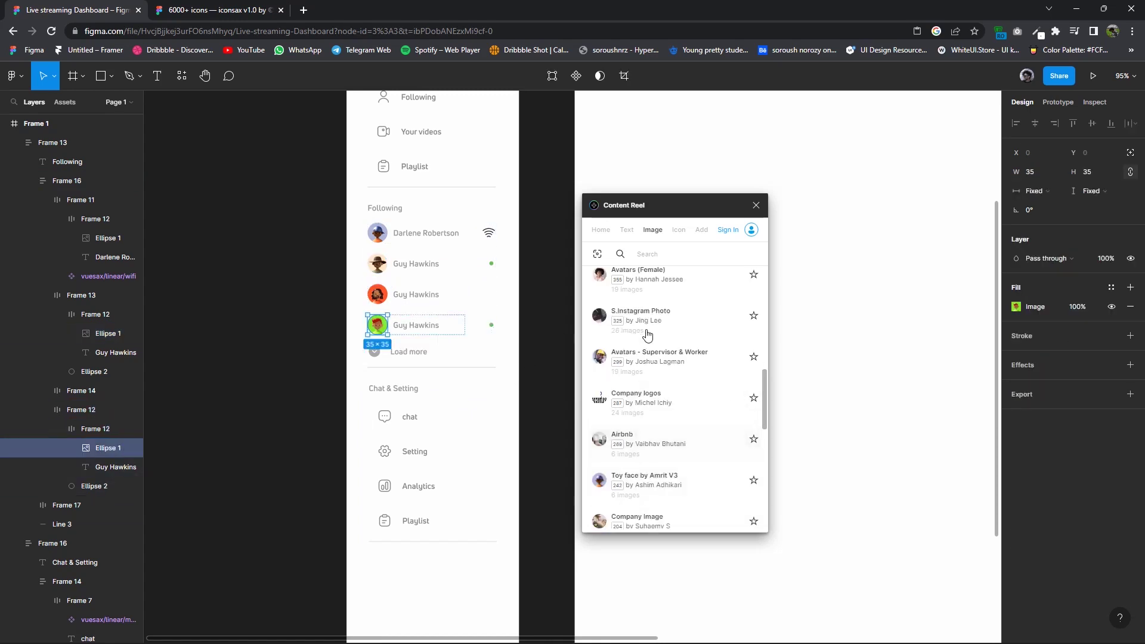
Replace the second and last Following names with random full names, Floyd Miles and Robert Fox.
left_click(627, 230)
left_click(419, 267)
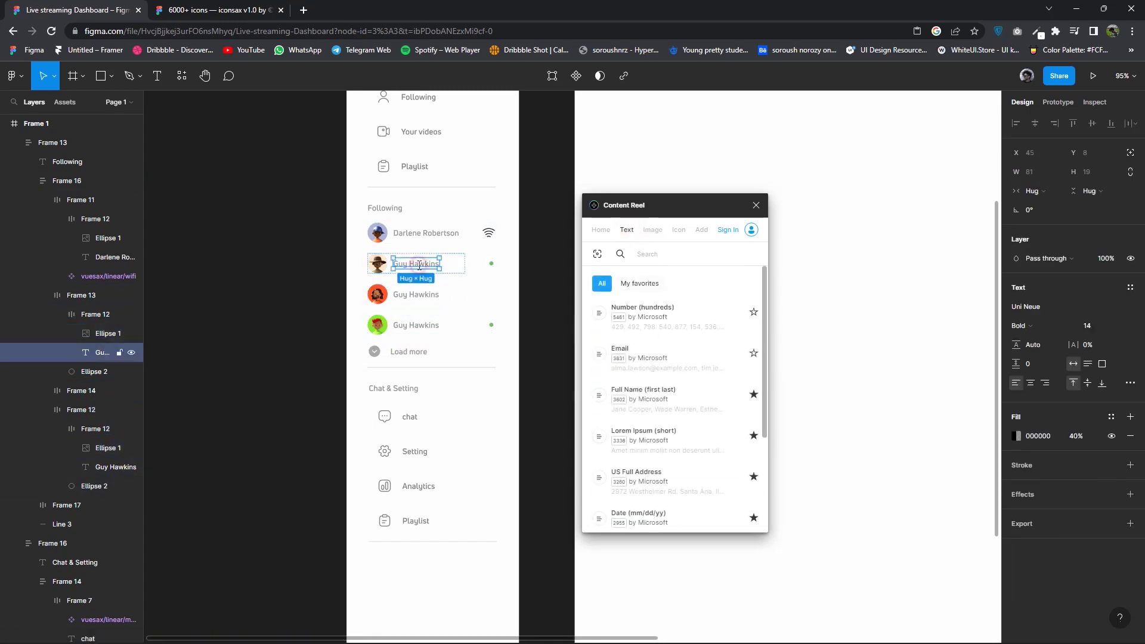
left_click(647, 361)
left_click(646, 393)
left_click(419, 326)
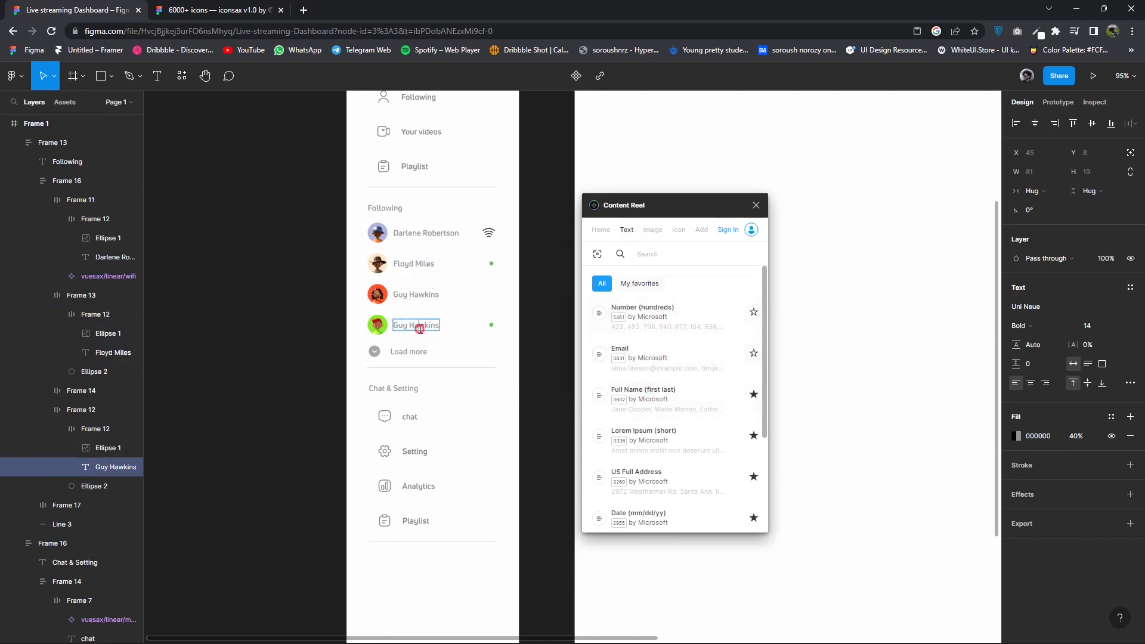
left_click(645, 394)
left_click(417, 352)
key("Escape")
Copy the wifi icon from Darlene Robertson's row into Guy Hawkins' row.
left_click(562, 385)
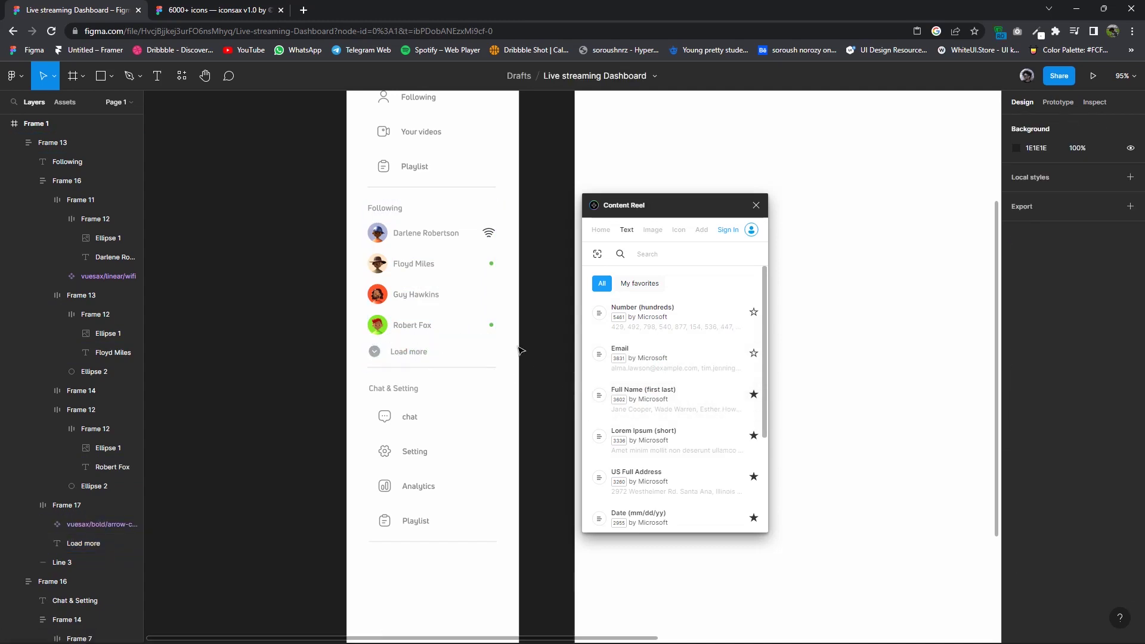
left_click(756, 204)
left_click(488, 232)
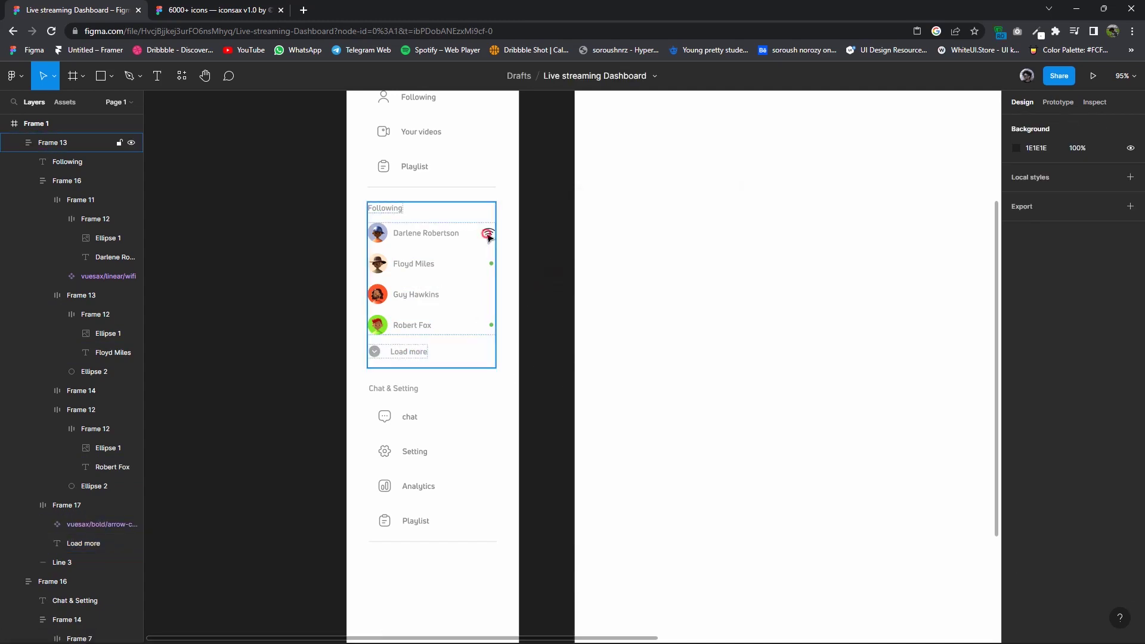
mouse_move(489, 233)
left_mouse_down()
mouse_move(486, 296)
mouse_move(435, 303)
left_mouse_up()
scroll(434, 302, "up", 2)
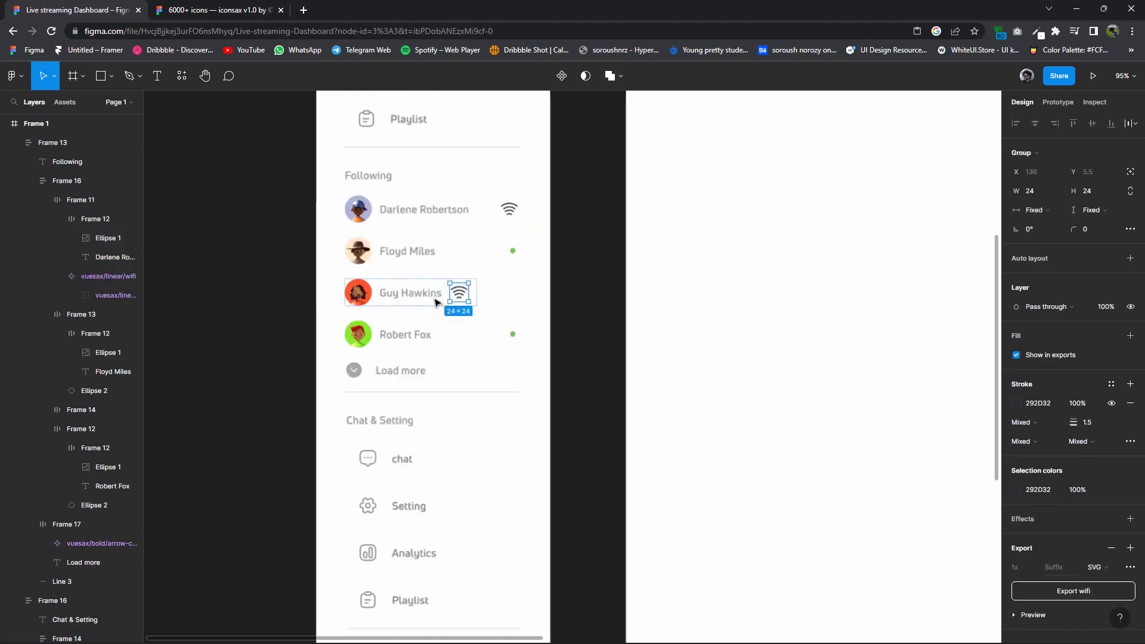
scroll(435, 302, "up", 3)
key("shift+Return")
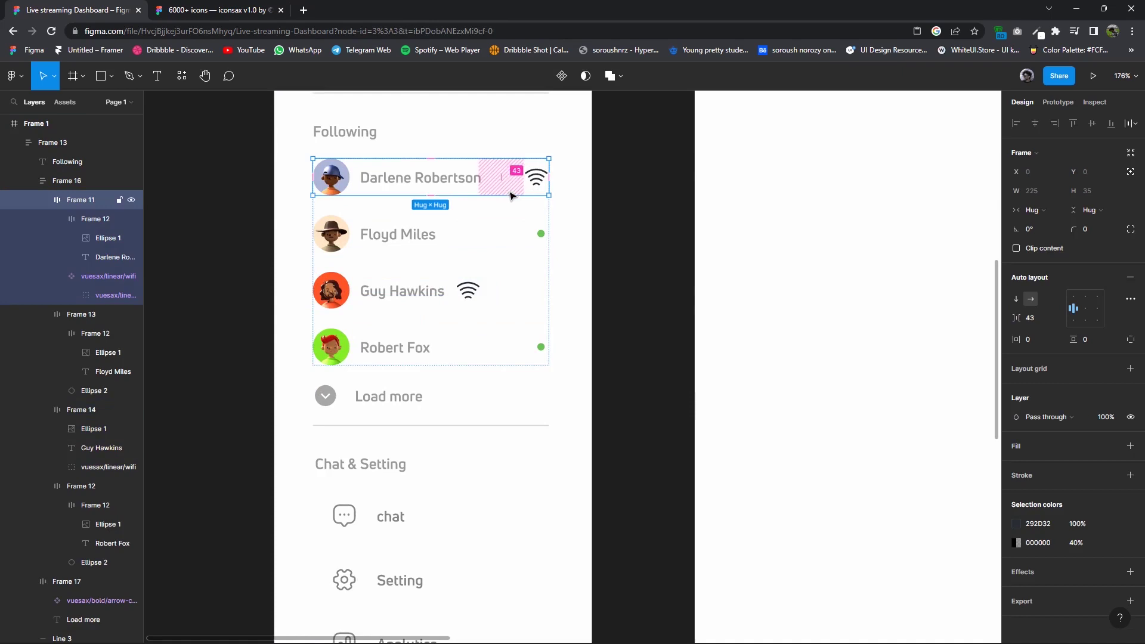
left_click(1033, 320)
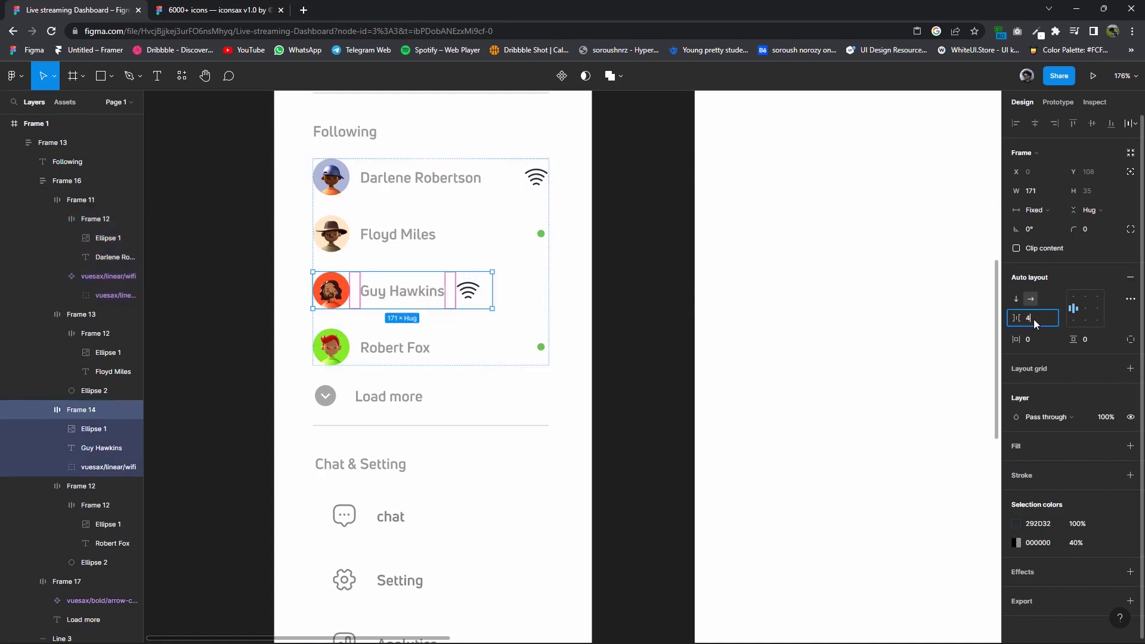
type("3")
key("Return")
key("ctrl+z")
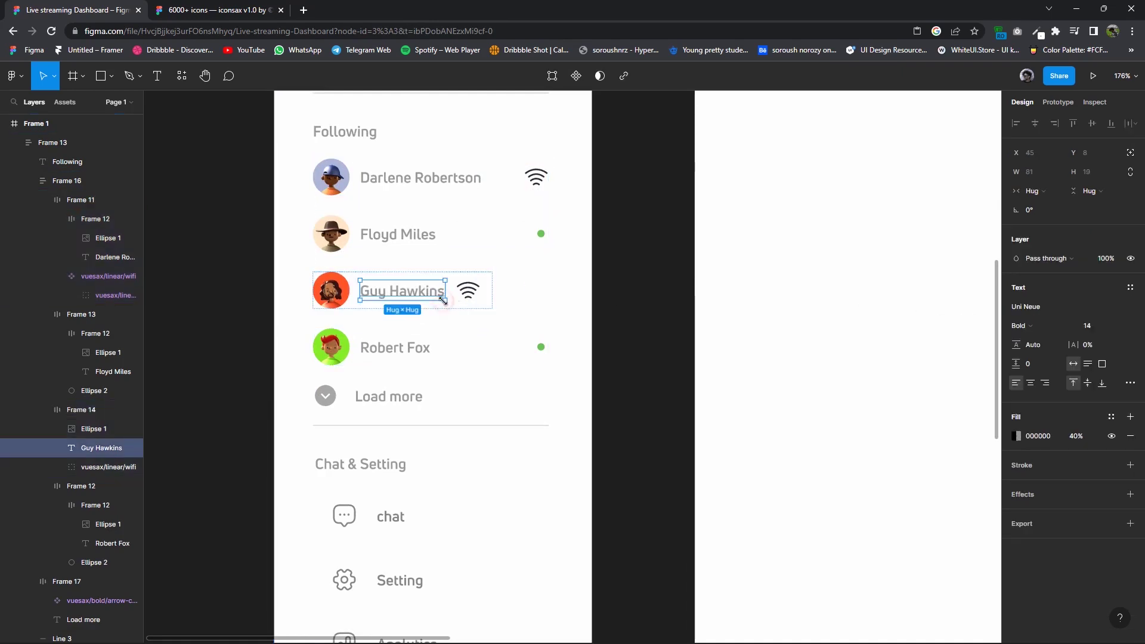
Wrap Guy Hawkins' avatar and name in a frame with auto layout.
double_click(434, 295)
left_click(94, 428, "shift")
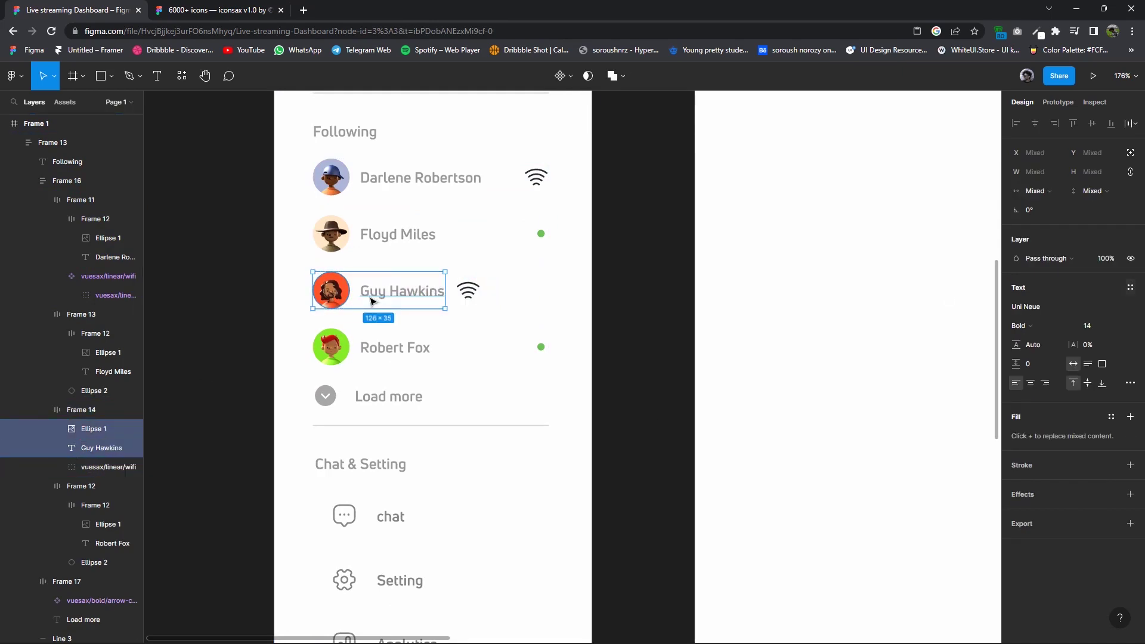
right_click(87, 433)
left_click(101, 426)
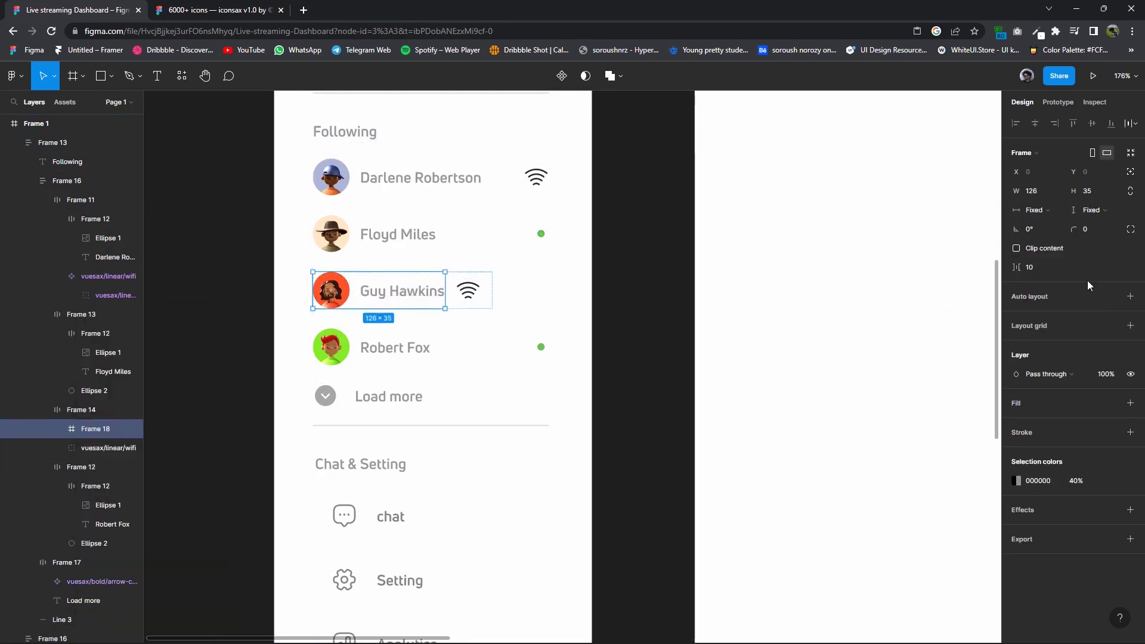
left_click(1130, 298)
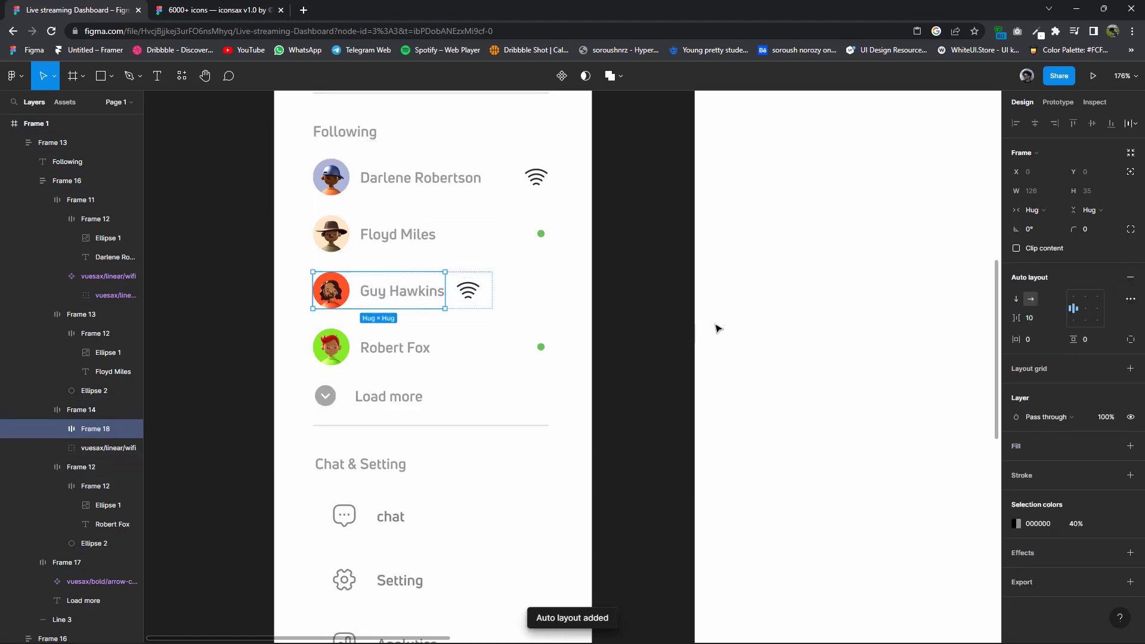
key("Escape")
Widen Guy Hawkins' row to the 225 list width and adjust the gap so the icon reaches the edge.
left_click(1030, 318)
left_click_drag(492, 290, 548, 298)
left_click(1034, 318)
type("55")
key("Return")
key("Up")
key("Up")
key("Up")
key("Down")
key("Down")
key("Down")
key("Down")
key("Down")
key("Down")
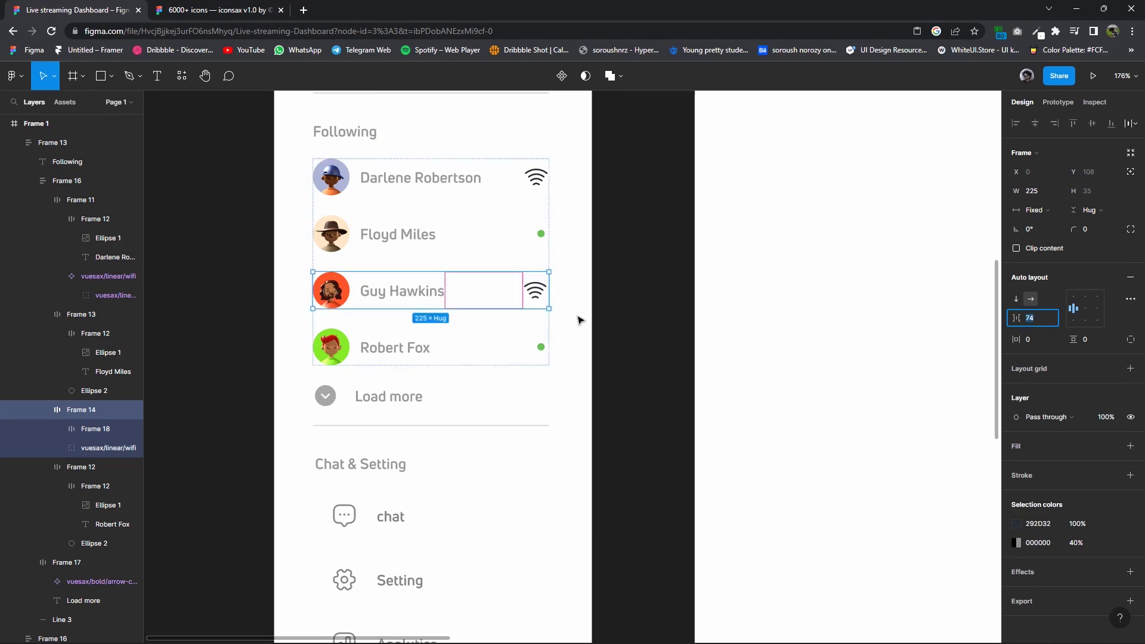
Narrow the Robert Fox and Floyd Miles rows so their green dots align with the wifi icons.
left_click(598, 319)
scroll(616, 342, "down", 5)
scroll(615, 352, "up", 3)
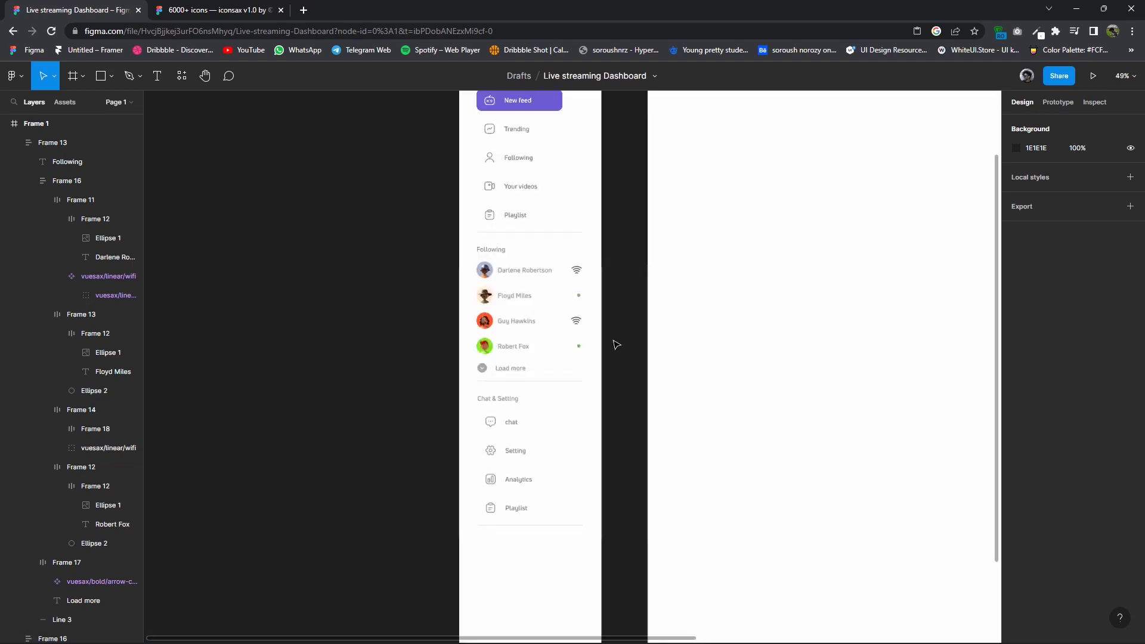
scroll(614, 342, "up", 3)
left_click(473, 358)
left_click_drag(514, 358, 505, 356)
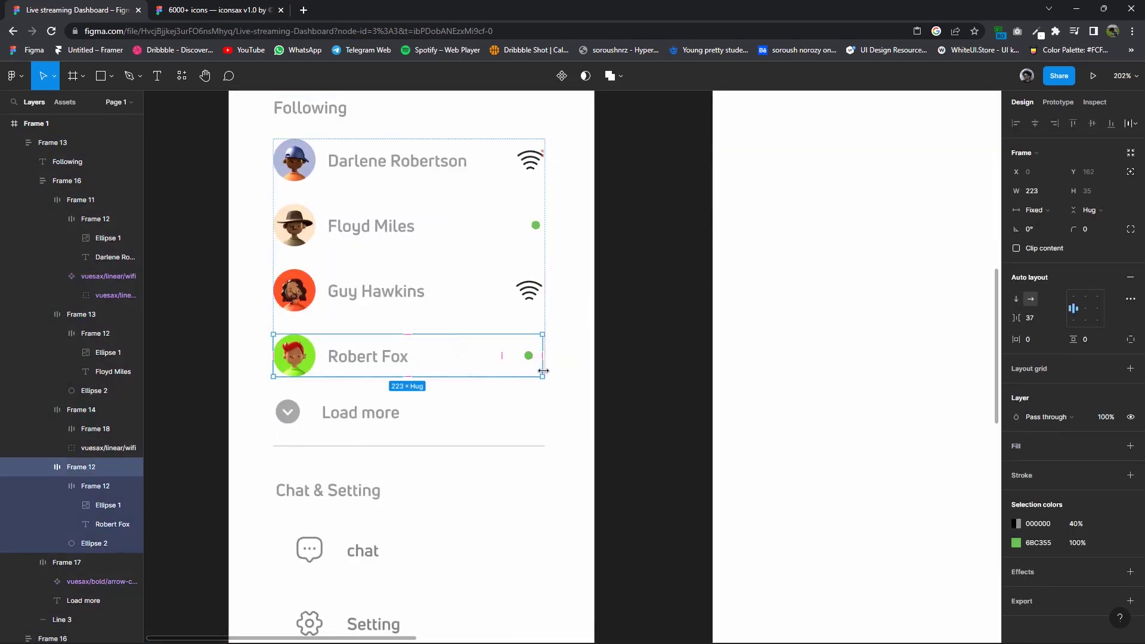
left_click(504, 228)
left_click_drag(509, 228, 503, 227)
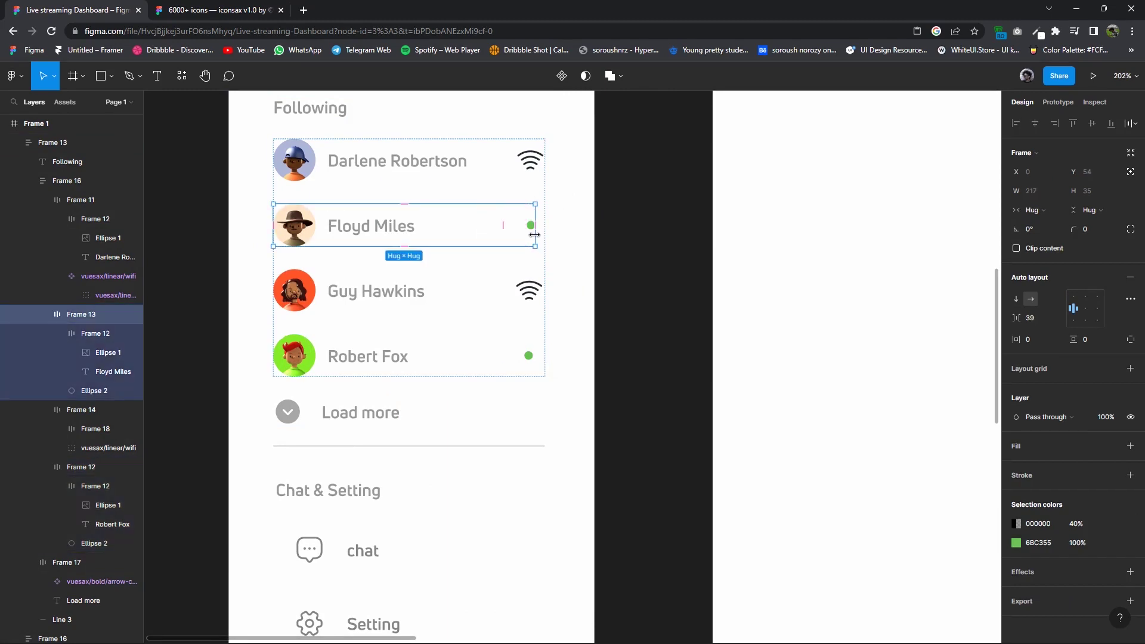
left_click(621, 288)
Nudge the Chat & Setting section slightly down.
scroll(623, 368, "down", 3)
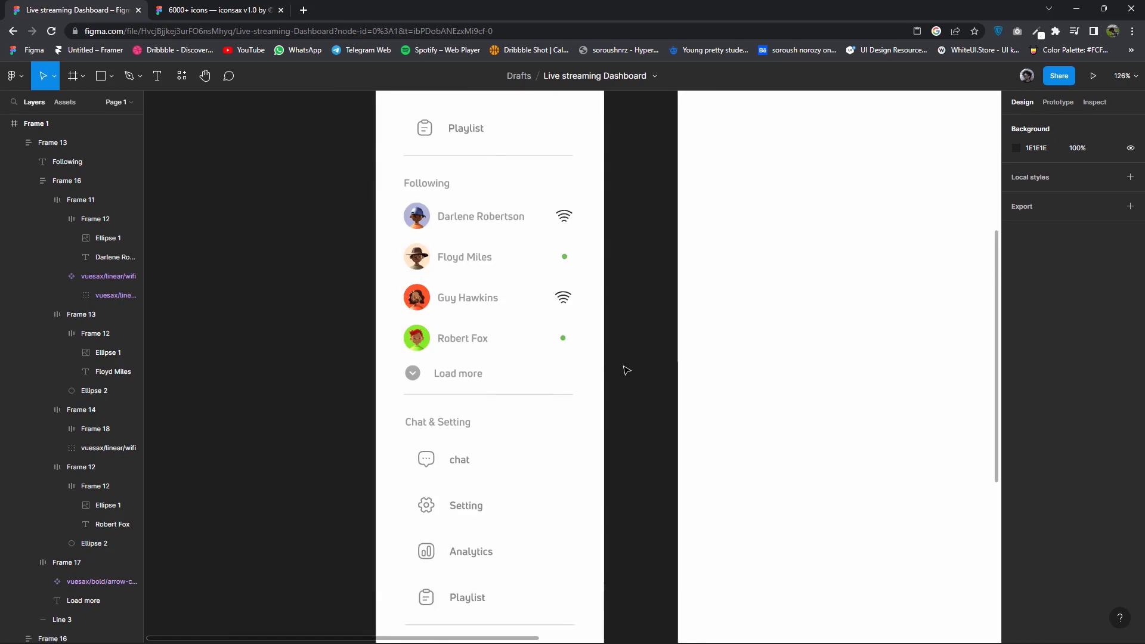
scroll(624, 368, "down", 3)
left_click(483, 335)
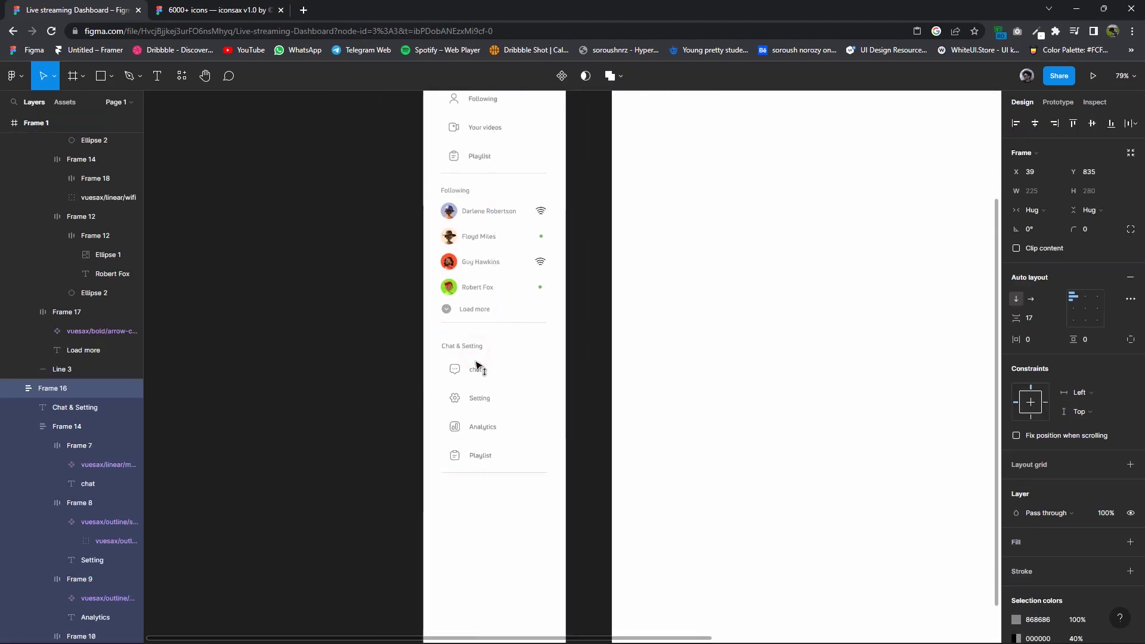
left_click_drag(478, 365, 478, 377)
Reorder the Following list so Robert Fox sits above Load more.
left_click(488, 322)
left_click(525, 309)
left_click(514, 279)
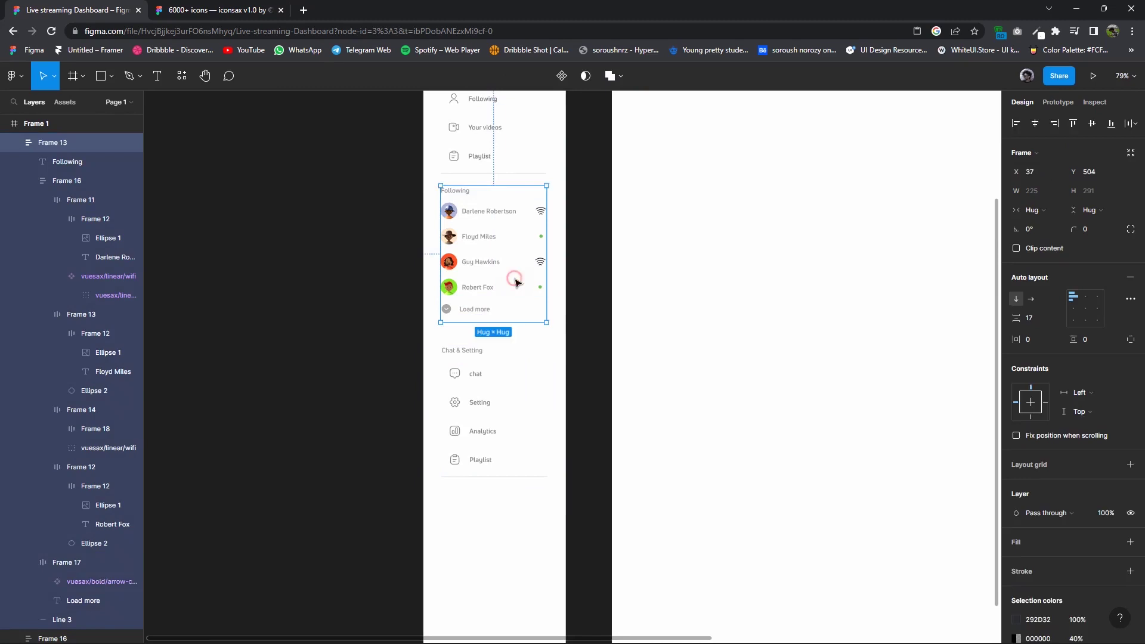
left_click(491, 314)
scroll(480, 312, "up", 2)
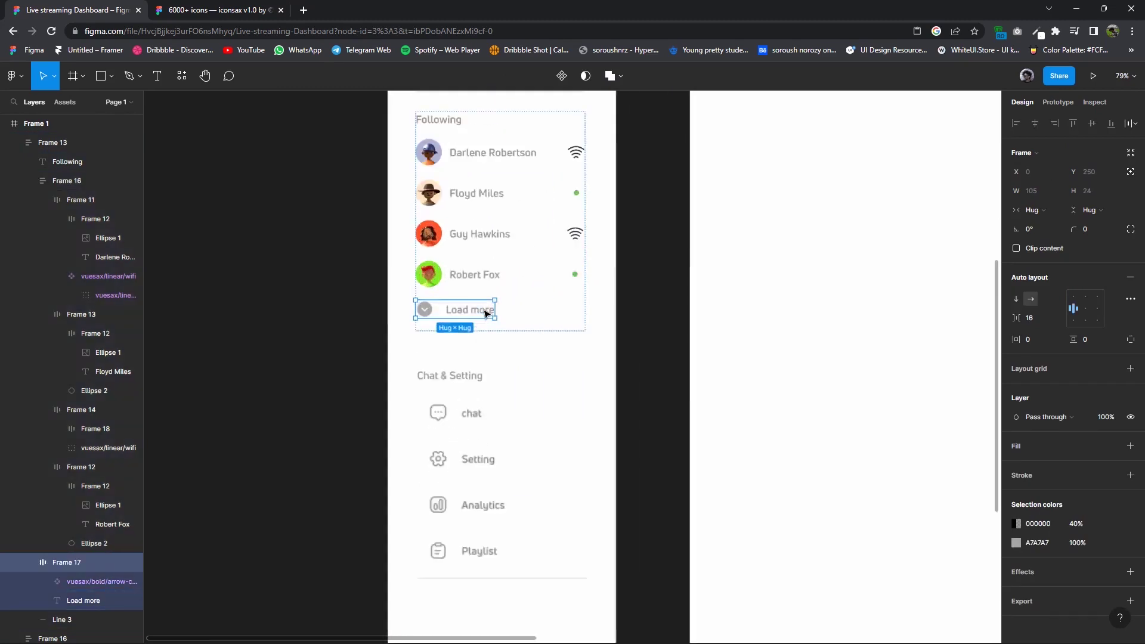
scroll(524, 309, "up", 3)
left_click_drag(498, 241, 486, 263)
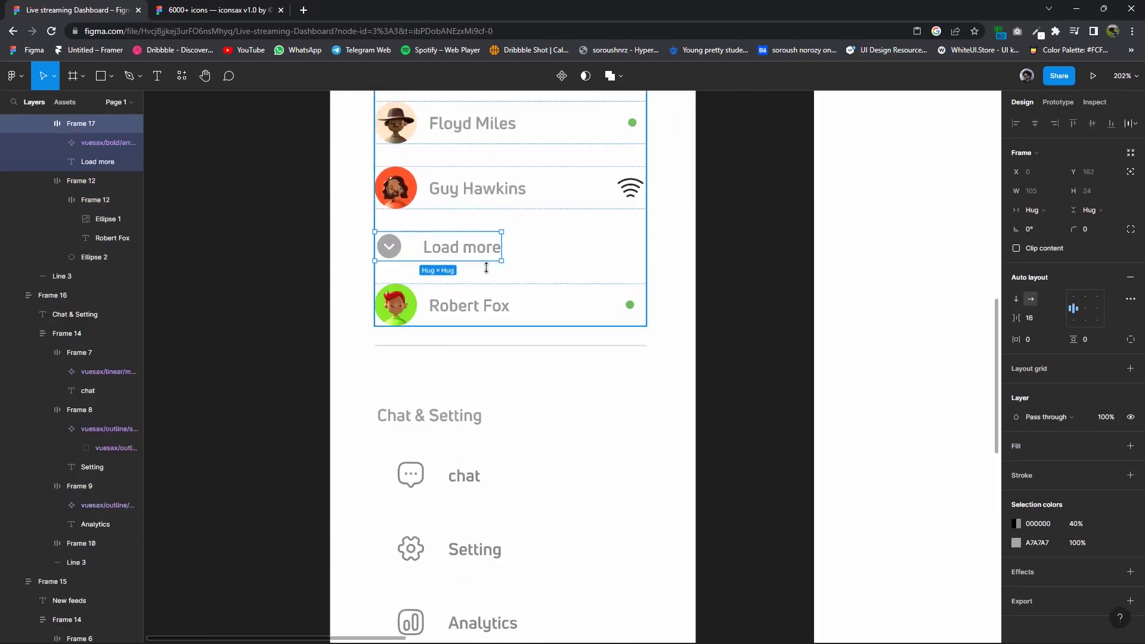
left_click(477, 345)
left_click(472, 292)
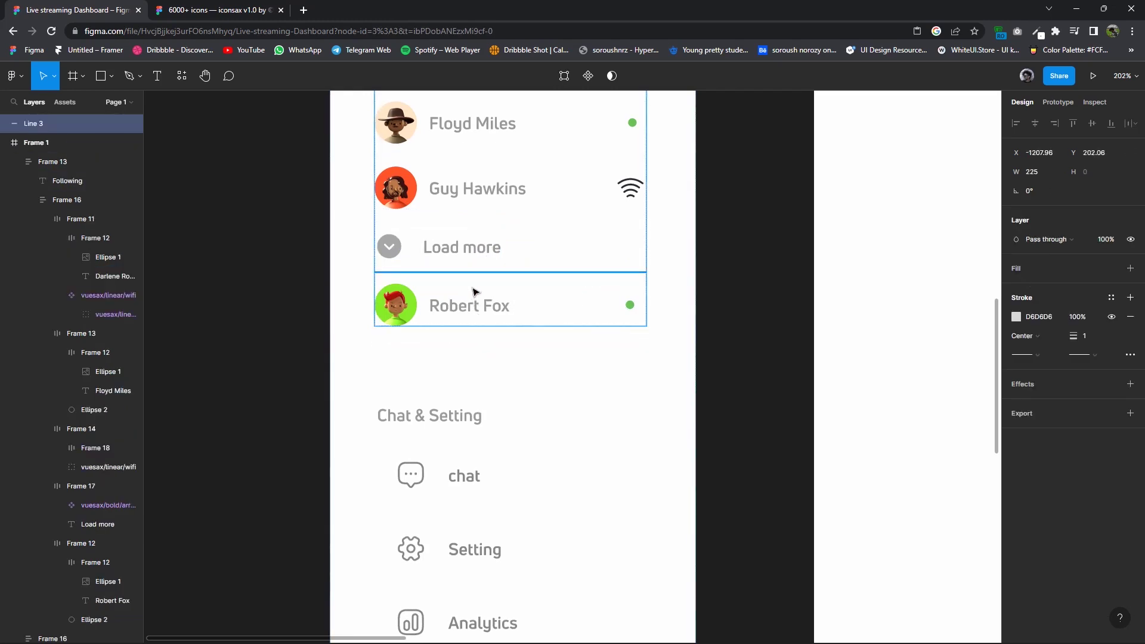
left_click_drag(468, 307, 457, 239)
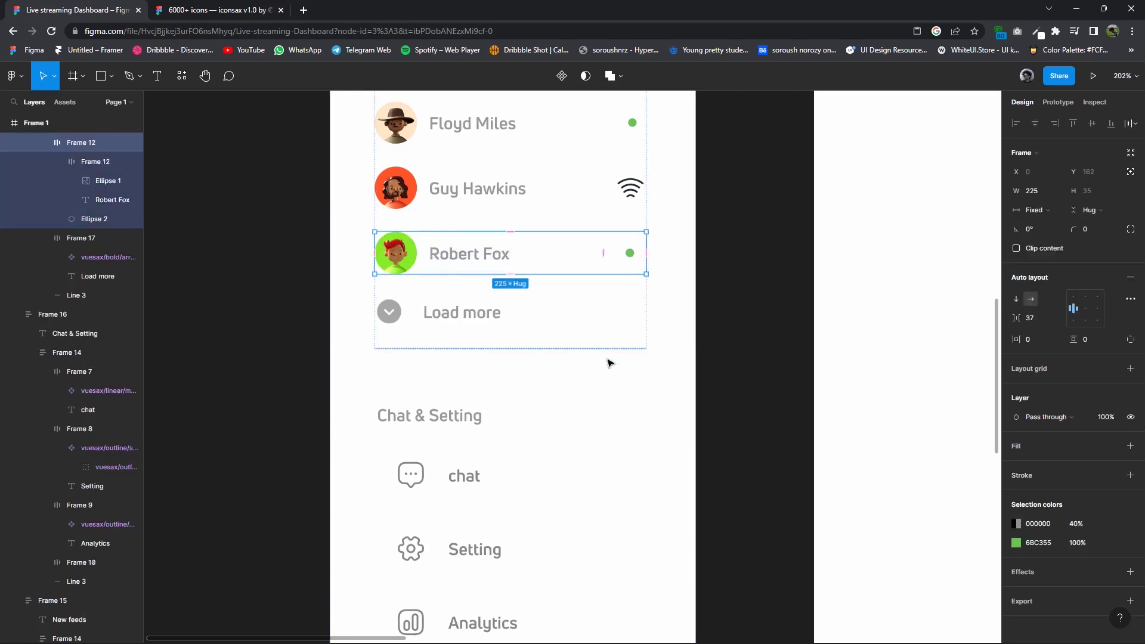
left_click(634, 379)
Select all three sidebar menu sections.
scroll(639, 399, "down", 5)
left_click(526, 400)
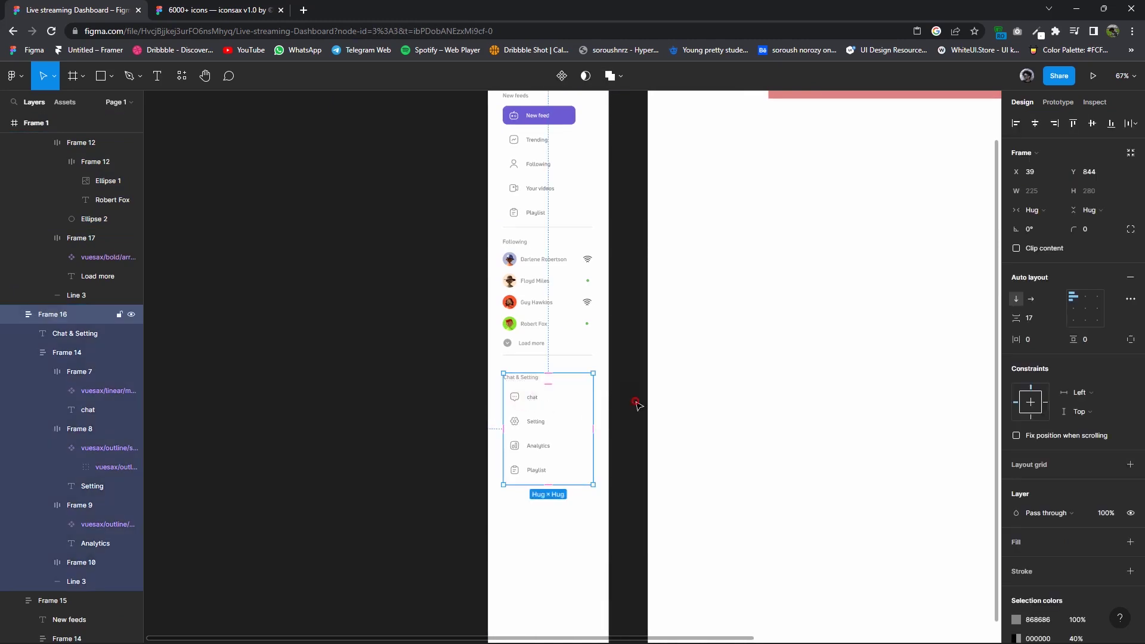
left_click_drag(623, 492, 501, 90)
Extend the sidebar frame's bottom edge to make it taller.
scroll(648, 324, "right", 2)
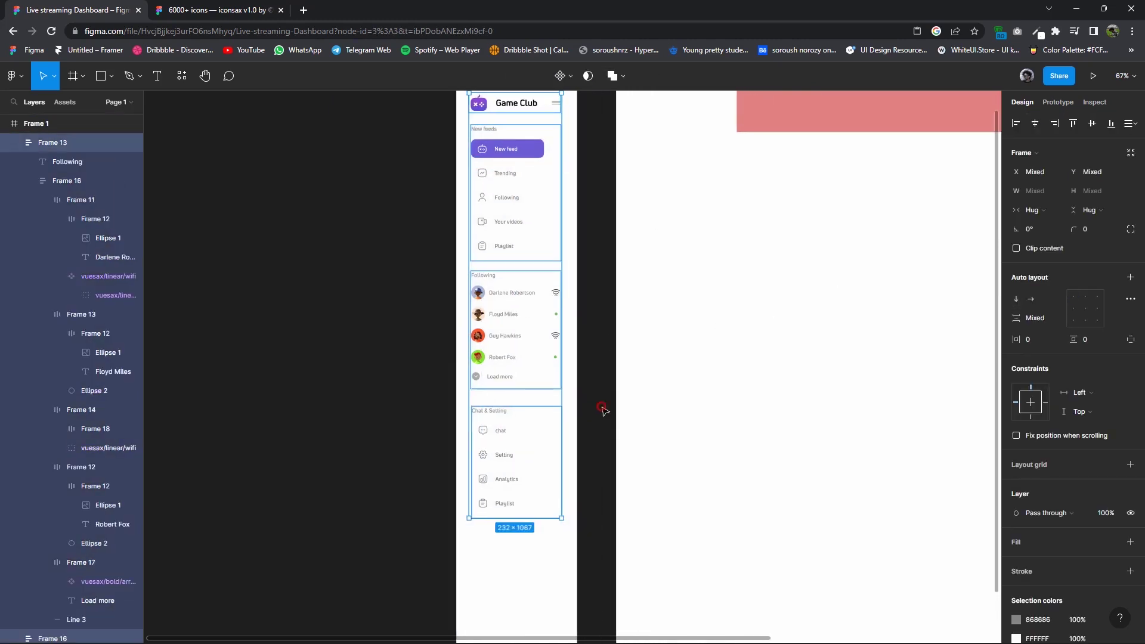
key("Escape")
scroll(494, 335, "down", 5)
left_click(110, 78)
scroll(534, 414, "down", 2)
scroll(565, 434, "down", 2)
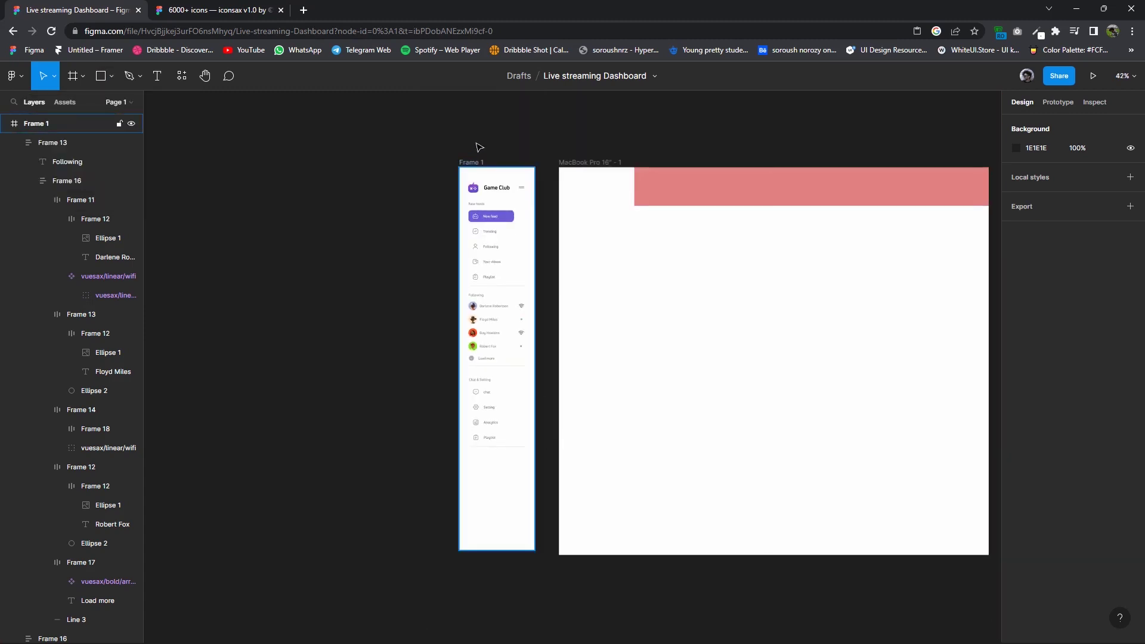
left_click(520, 474)
scroll(520, 474, "down", 2)
left_click_drag(514, 494, 514, 502)
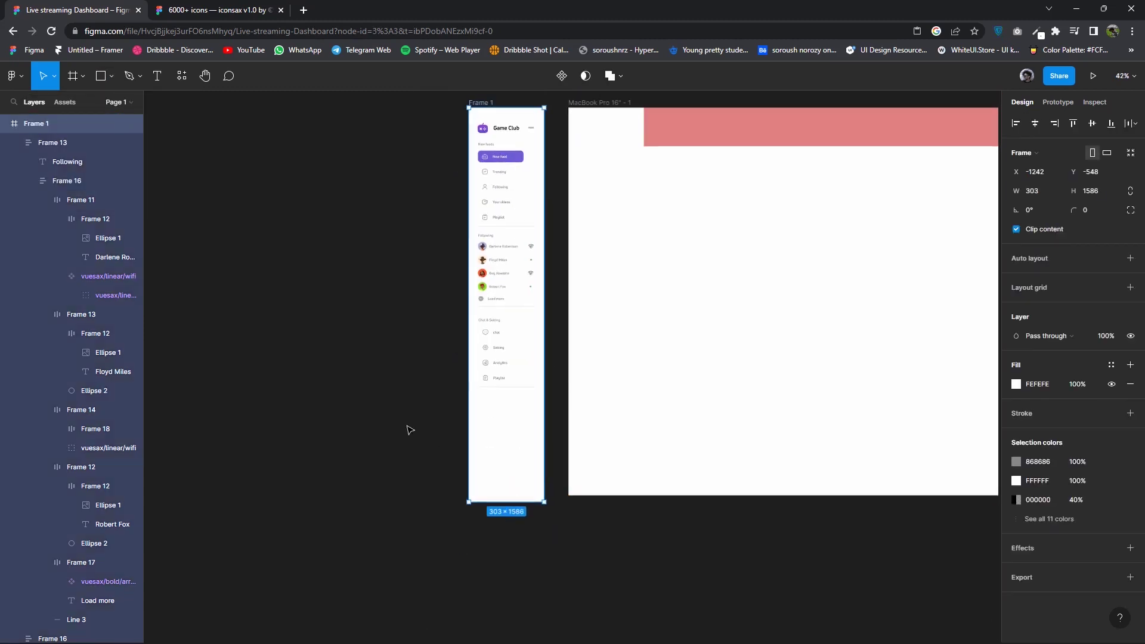
left_click(409, 429)
Draw a rectangle below the Chat & Setting section.
left_click(111, 76)
left_click(71, 102)
scroll(511, 422, "up", 5)
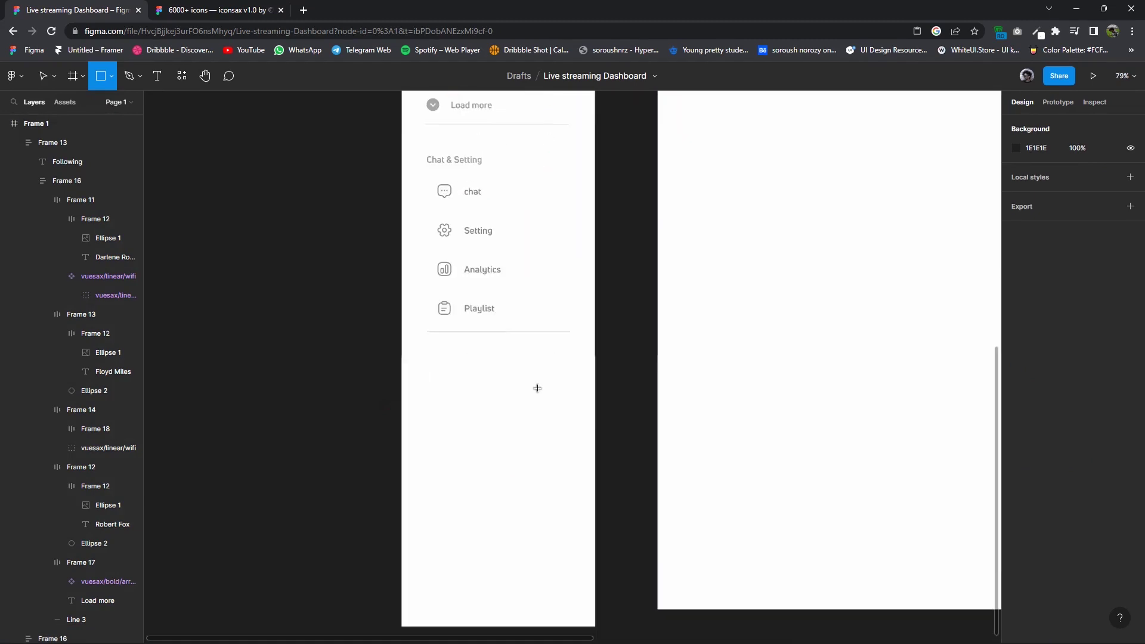
left_click_drag(561, 365, 427, 504)
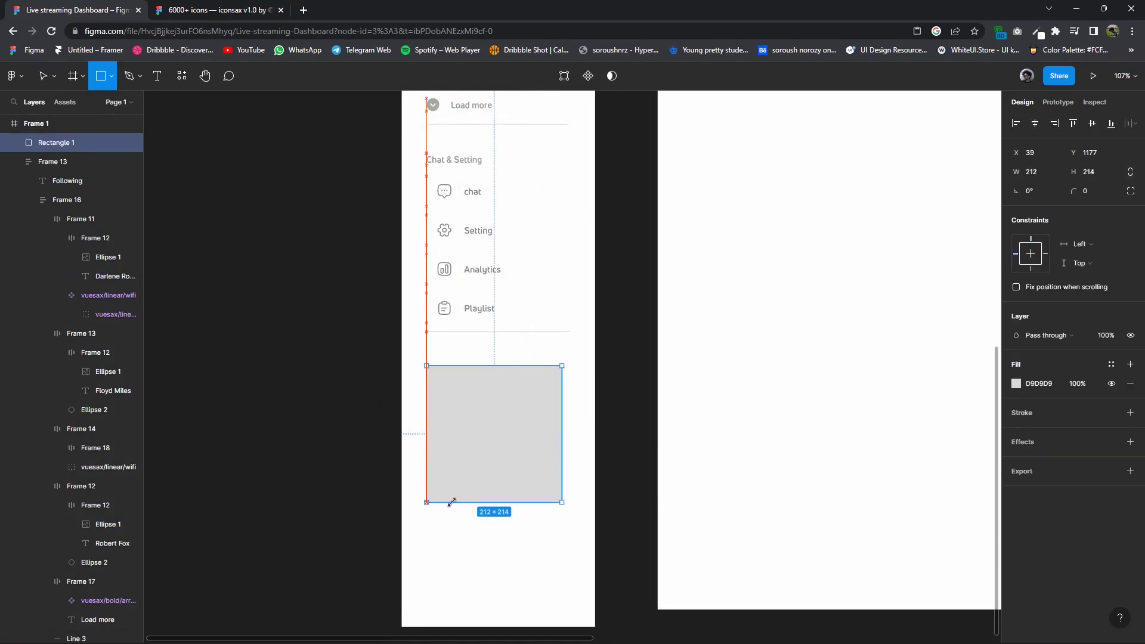
Resize the rectangle to 225×301.
left_click_drag(561, 467, 571, 466)
left_click_drag(512, 504, 514, 576)
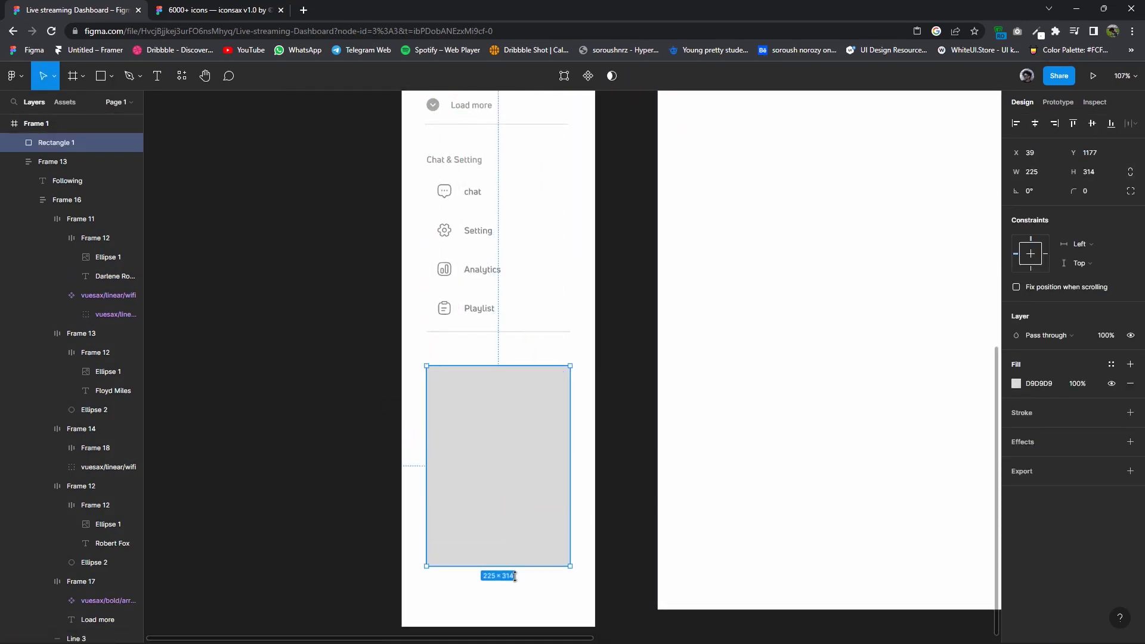
scroll(520, 500, "down", 2)
left_click_drag(520, 505, 519, 502)
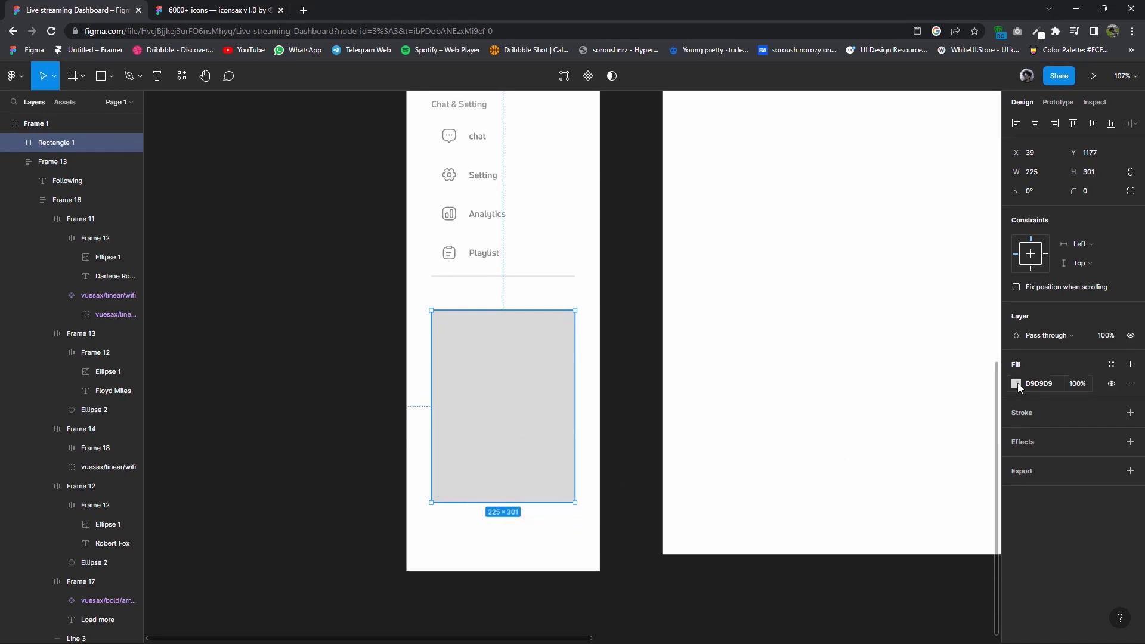
Fill the rectangle with the Ubisoft soldier wallpaper image in Fill scale mode.
left_click(1016, 383)
left_click(877, 331)
left_click(877, 403)
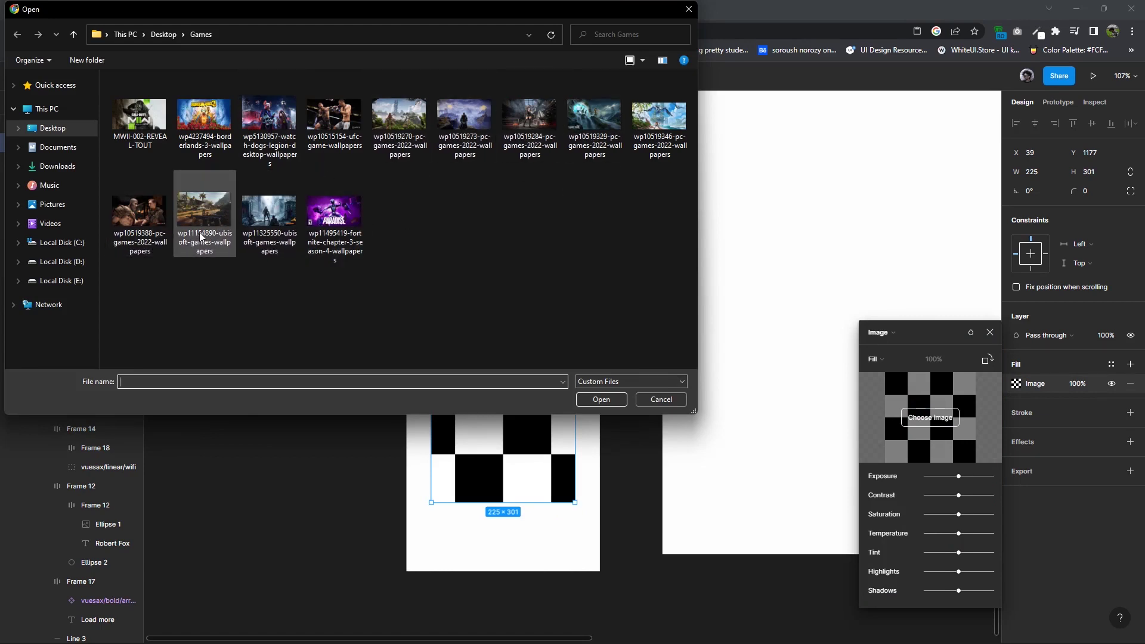
double_click(270, 221)
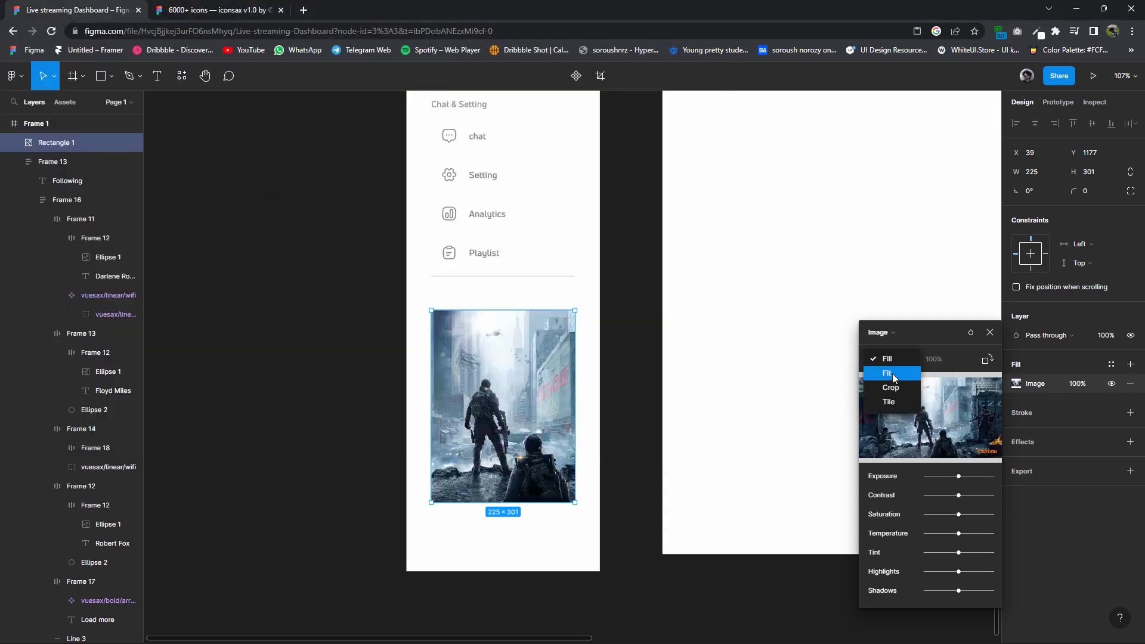
left_click(892, 373)
left_click(895, 346)
key("Escape")
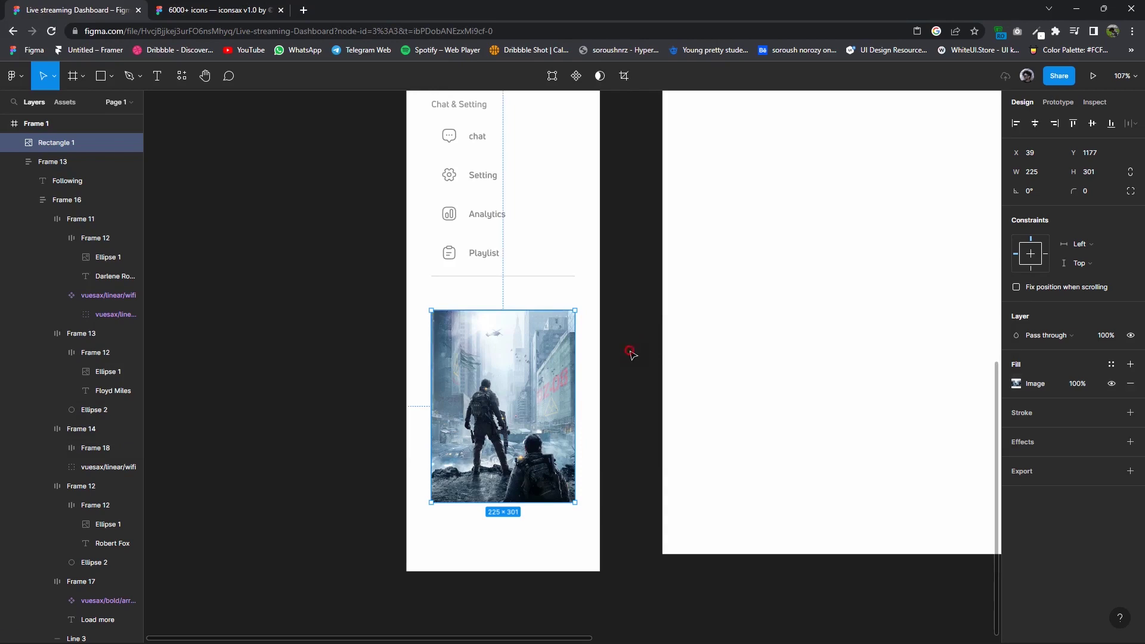
scroll(632, 357, "down", 5)
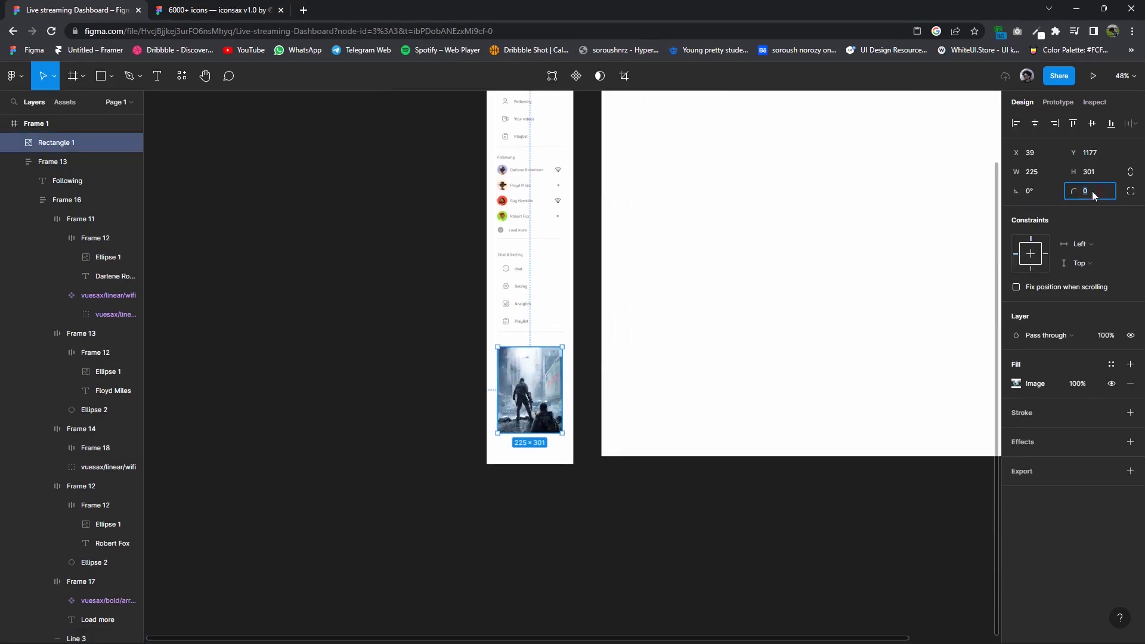
Commit the image's rounded corners, then duplicate it and send the copy behind the original.
left_click(589, 396)
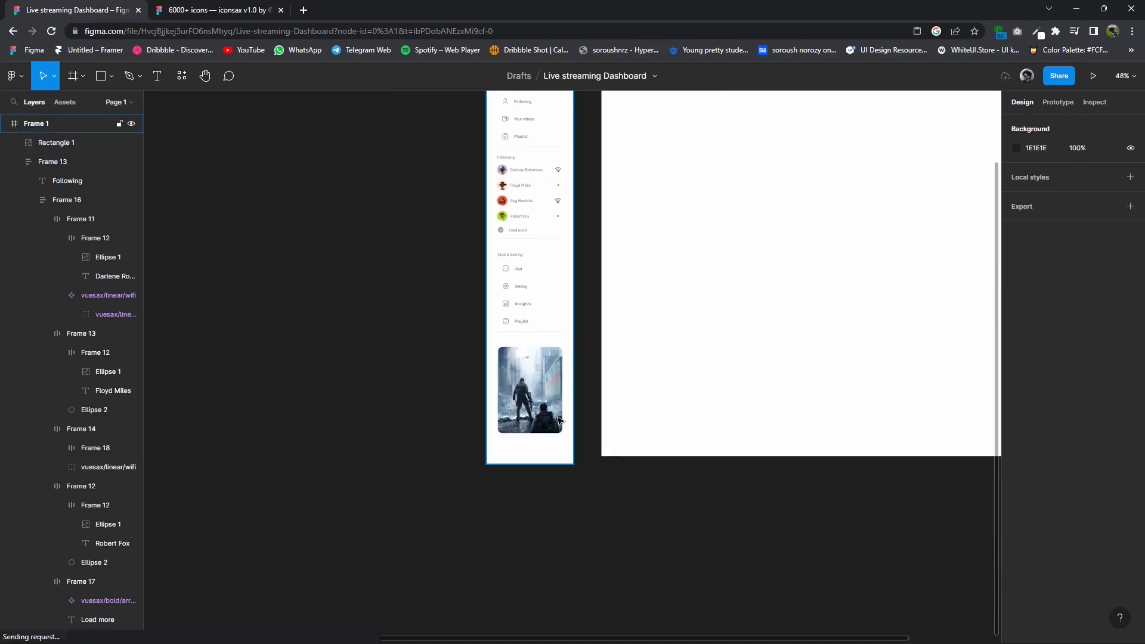
scroll(554, 416, "up", 5)
left_click_drag(533, 402, 527, 426)
right_click(524, 297)
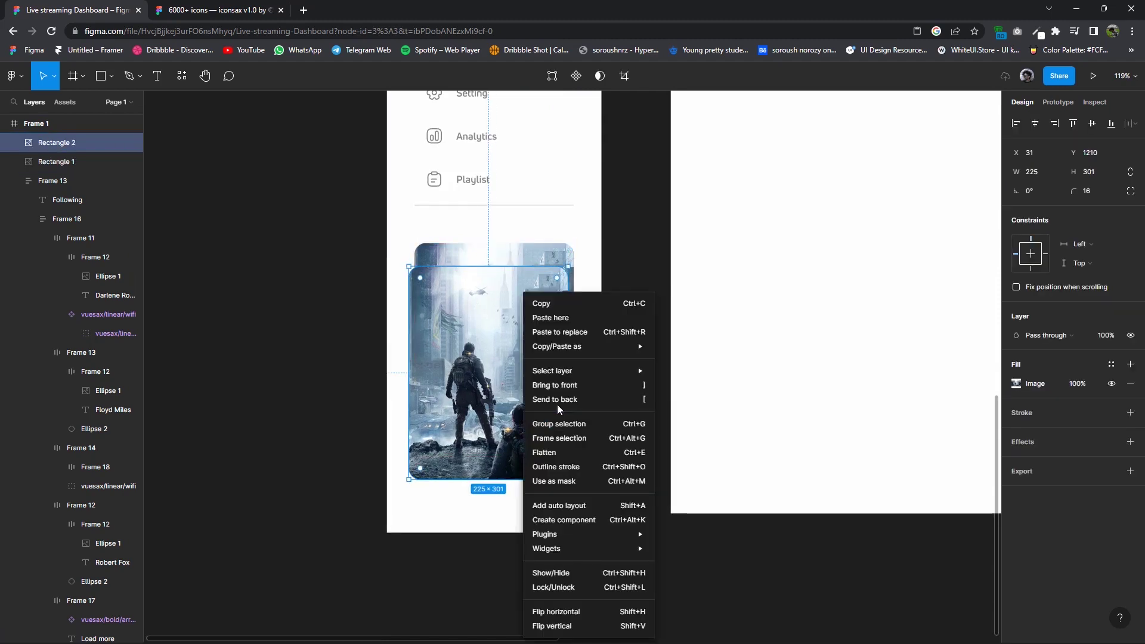
left_click(546, 401)
left_click_drag(552, 471, 557, 460)
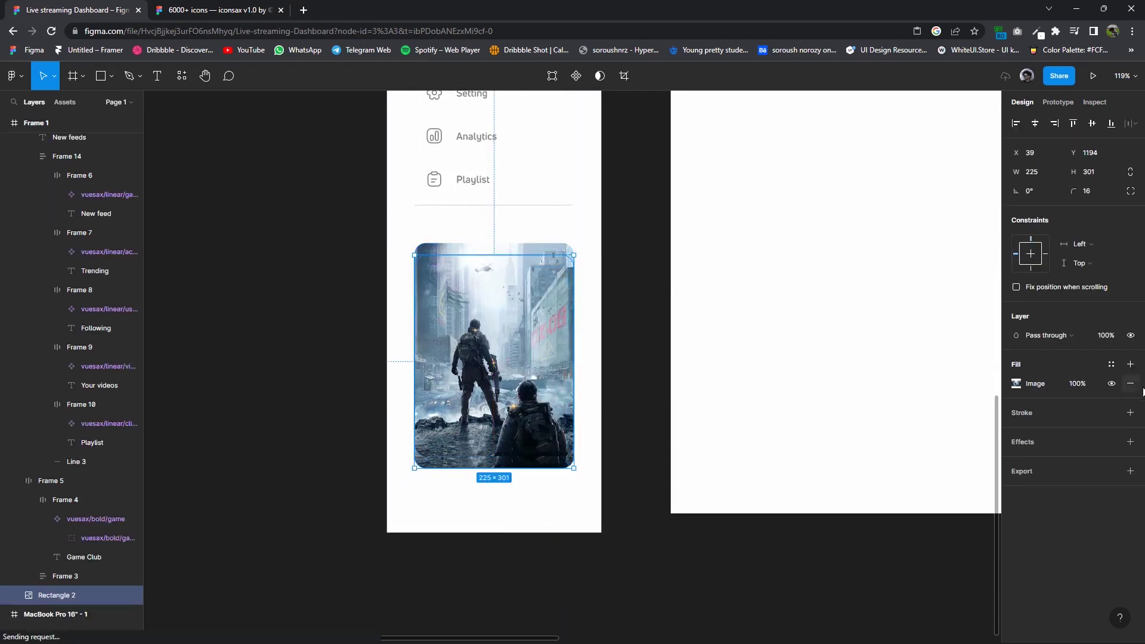
Replace the duplicate's image fill with a solid grey.
left_click(1129, 383)
left_click(1129, 363)
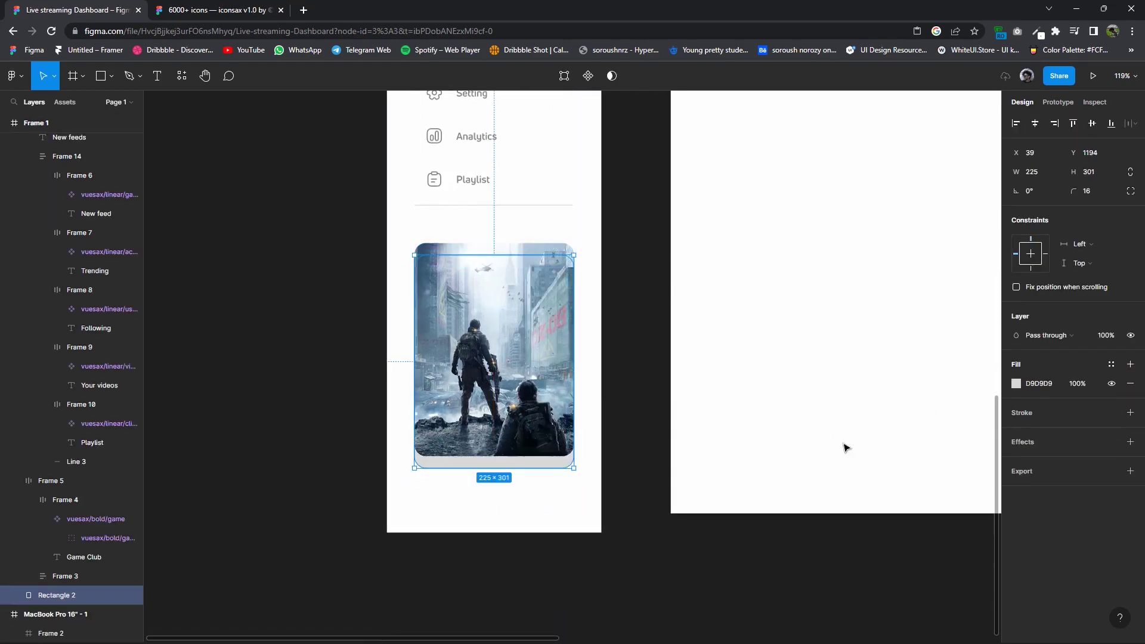
left_click(1015, 385)
left_click_drag(873, 375, 841, 414)
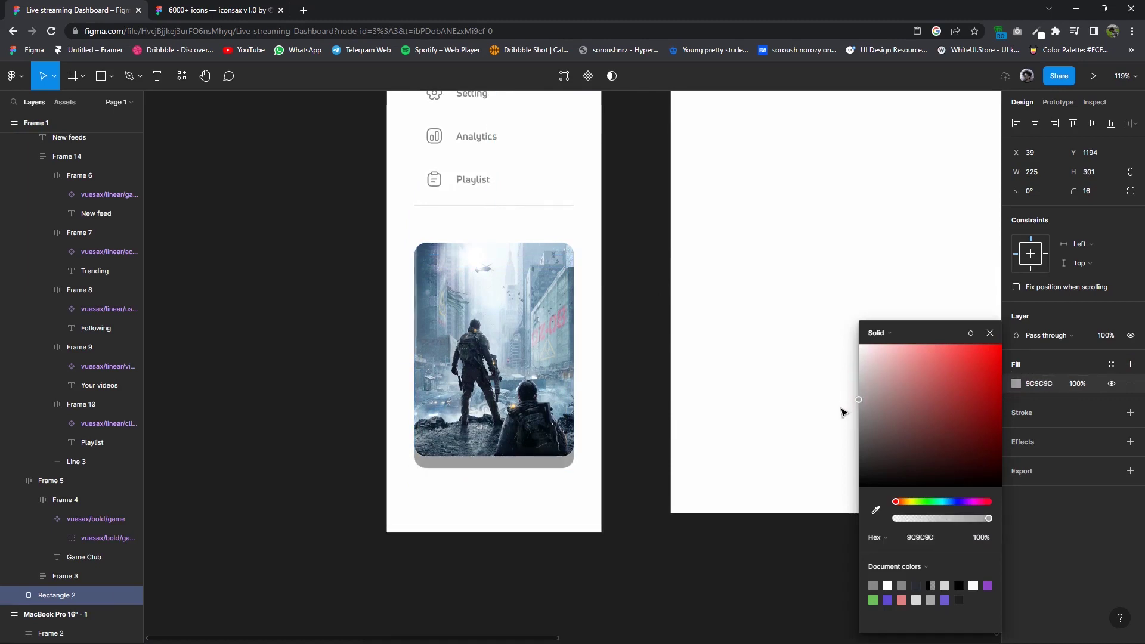
left_click(677, 467)
Shrink and centre the back card under the image, and lighten it to pale grey.
scroll(603, 470, "up", 5)
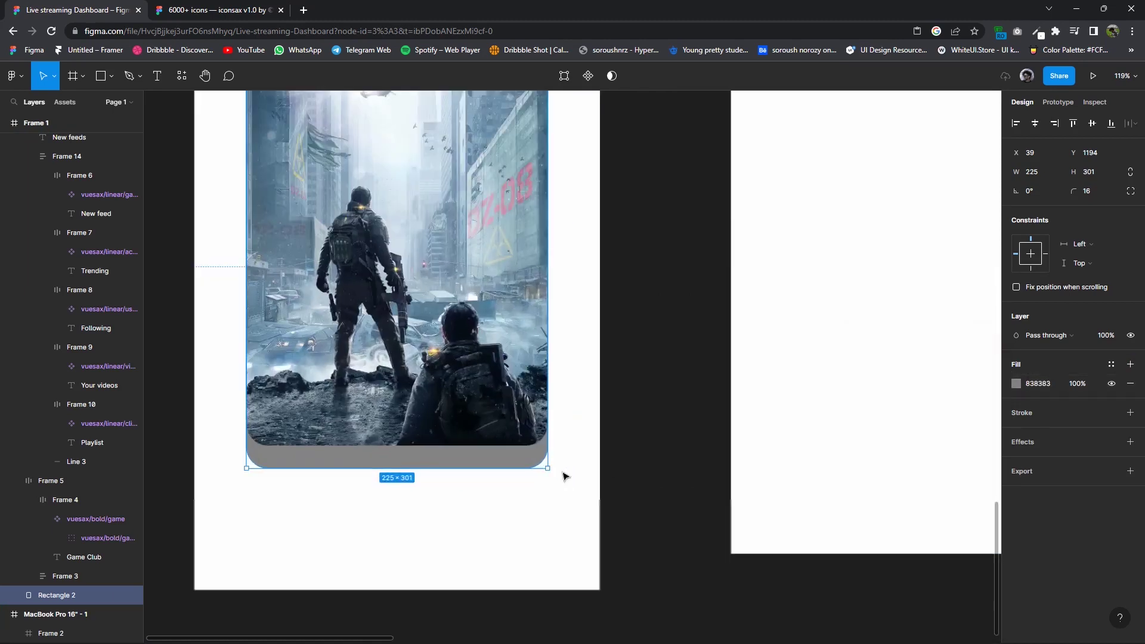
left_click_drag(535, 466, 525, 454)
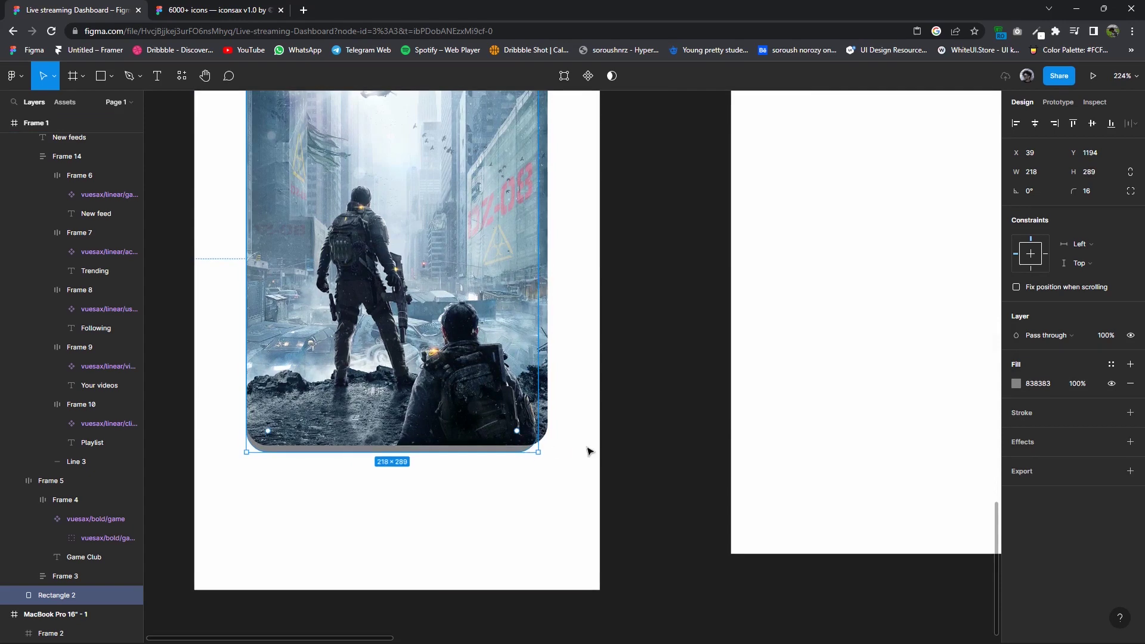
left_click_drag(509, 452, 516, 456)
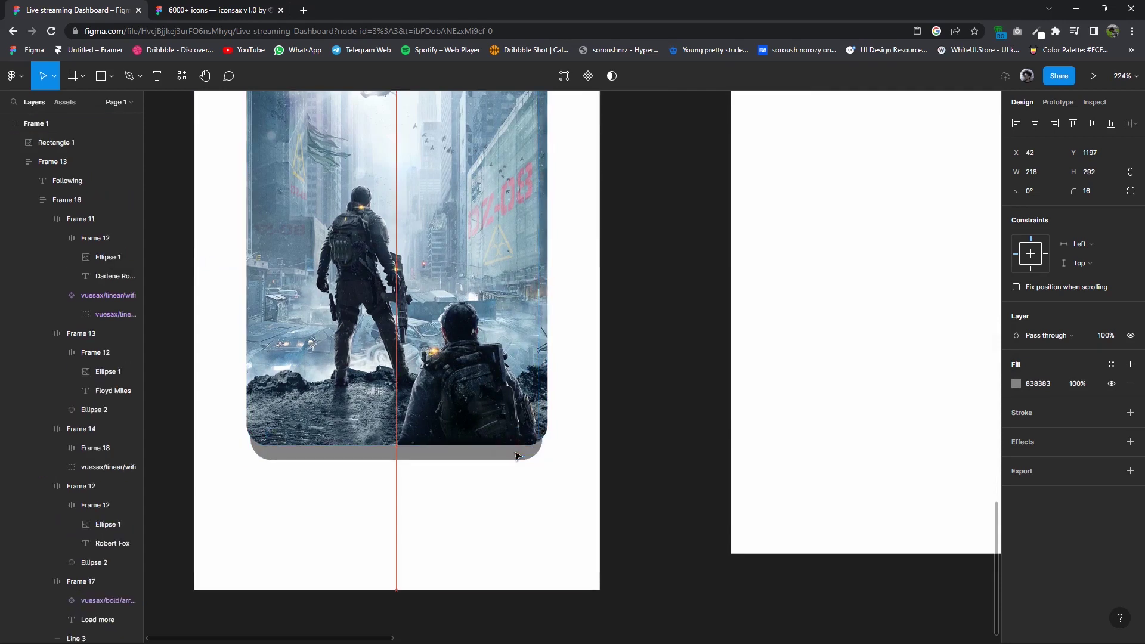
scroll(568, 460, "up", 3)
scroll(619, 462, "up", 3)
left_click_drag(639, 435, 595, 422)
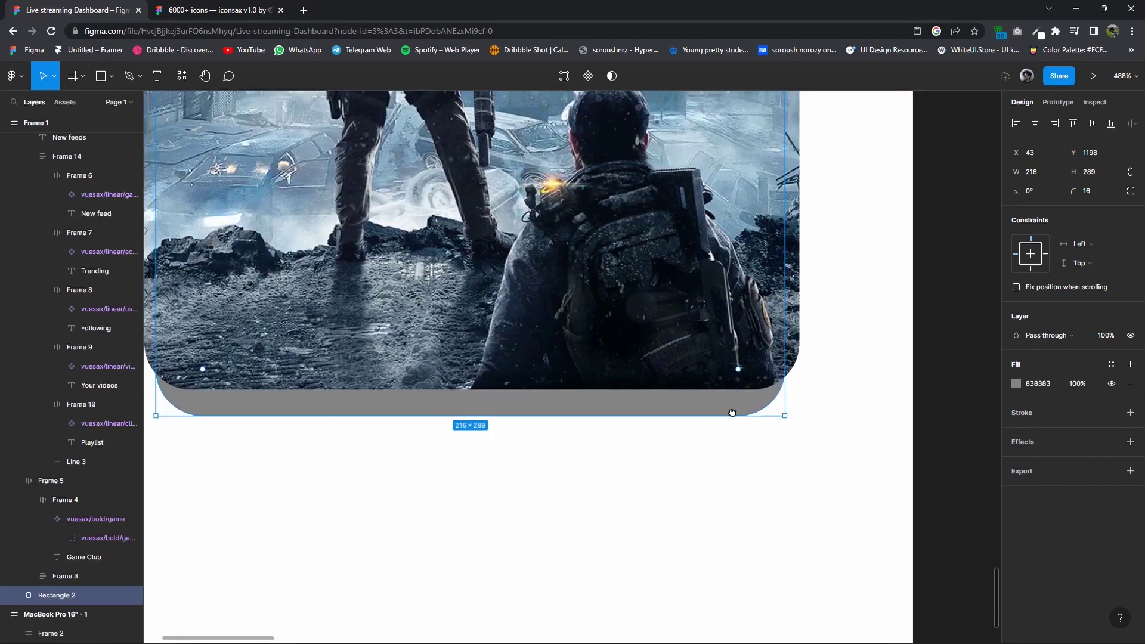
scroll(715, 418, "down", 5)
left_click(1015, 384)
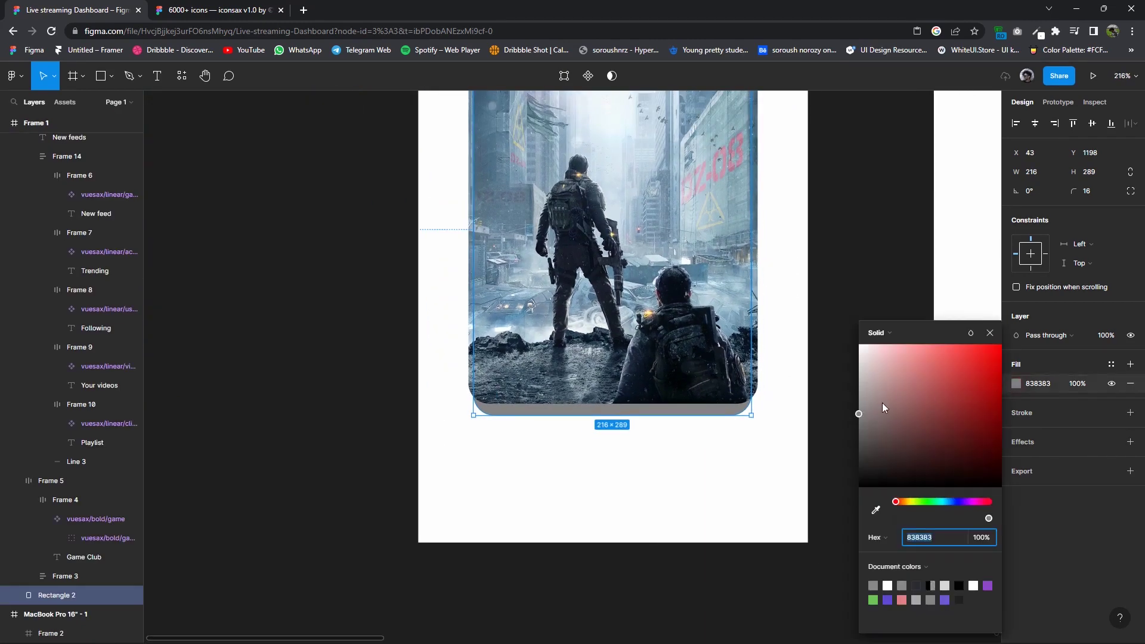
left_click_drag(865, 411, 849, 363)
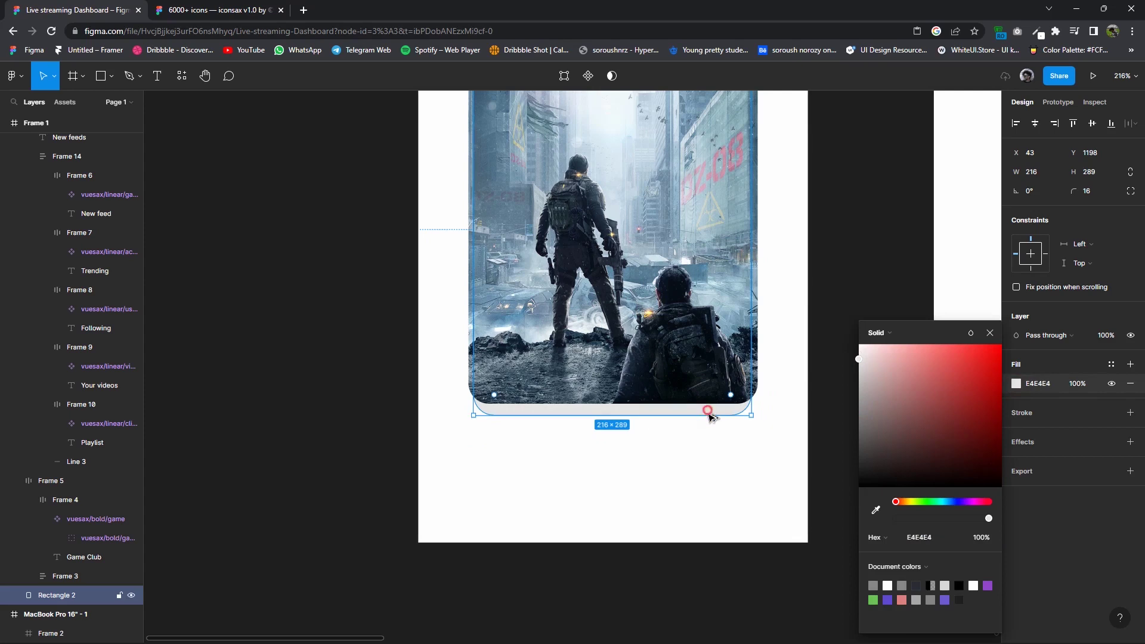
left_click(710, 416)
Add a second, smaller, even paler grey copy of the back card.
right_click(709, 415)
left_click(769, 396)
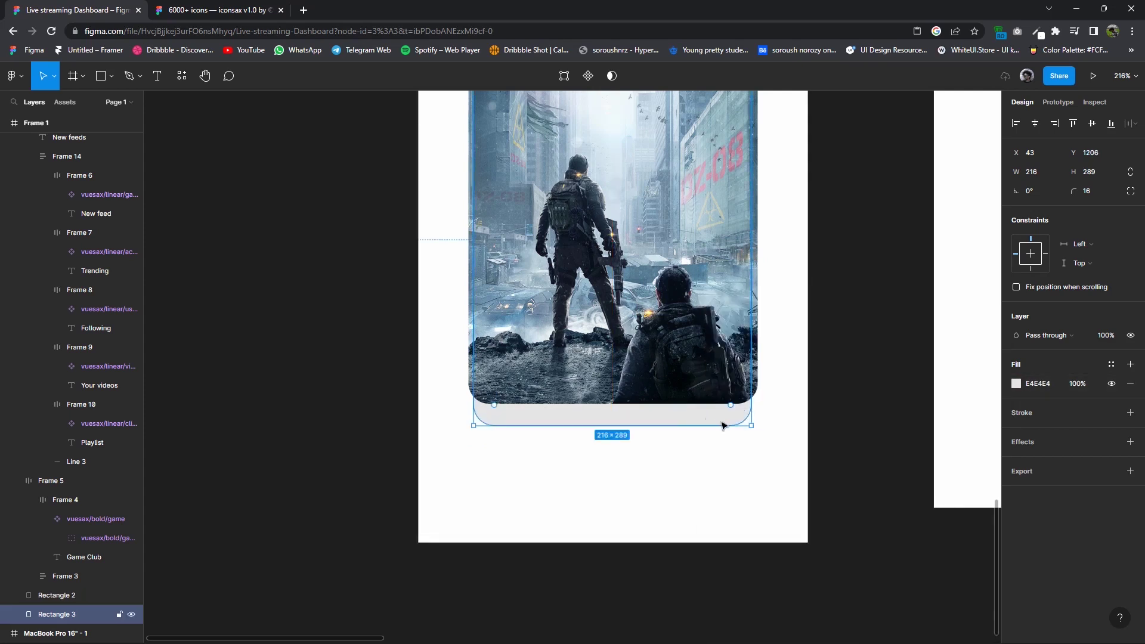
left_click_drag(749, 427, 735, 419)
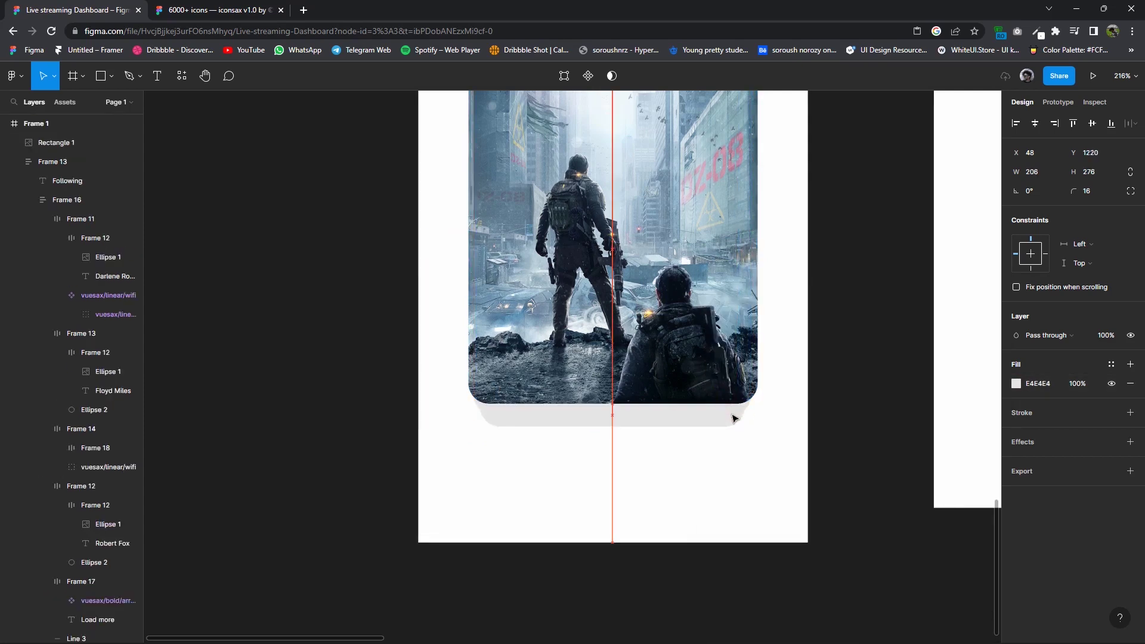
left_click(1015, 384)
left_click_drag(865, 365, 859, 357)
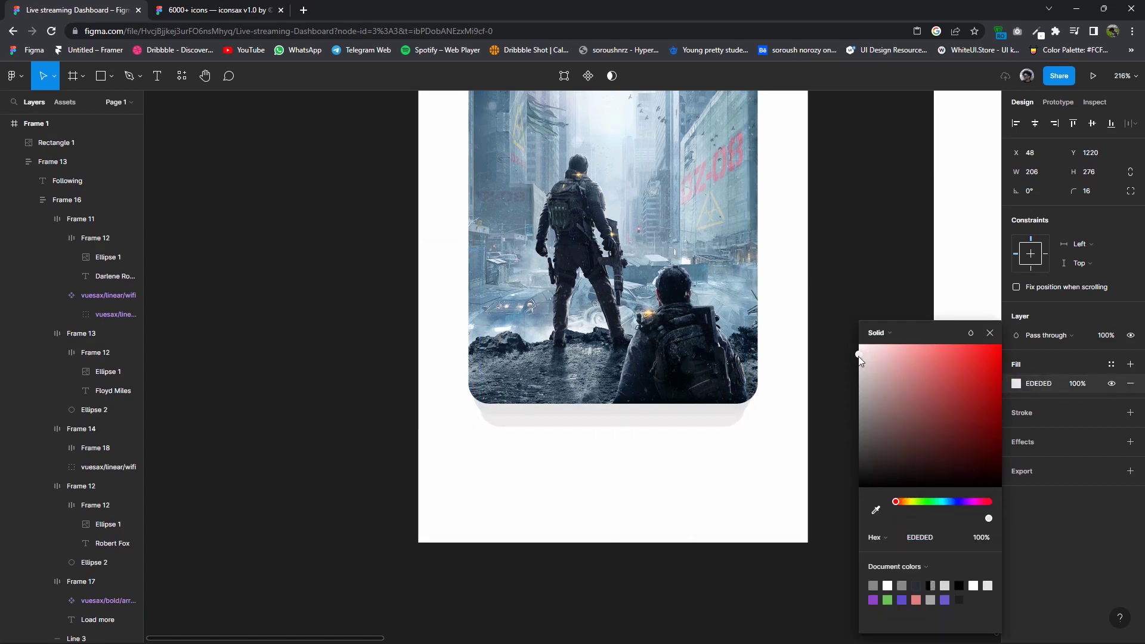
left_click(834, 328)
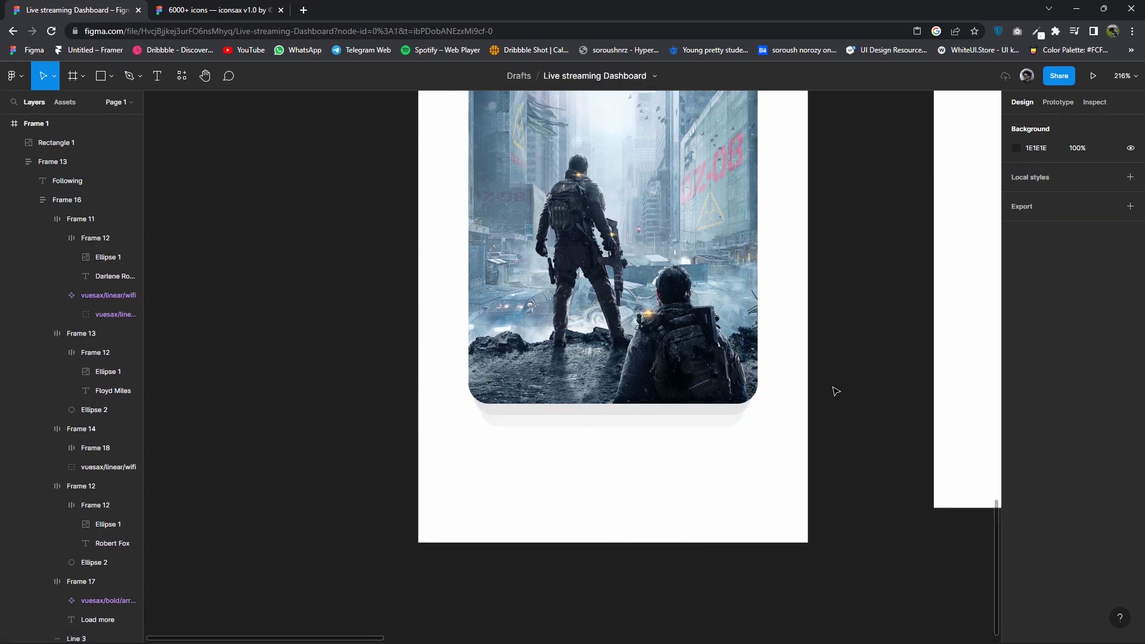
scroll(832, 390, "down", 3)
scroll(774, 437, "up", 2)
scroll(721, 447, "down", 5)
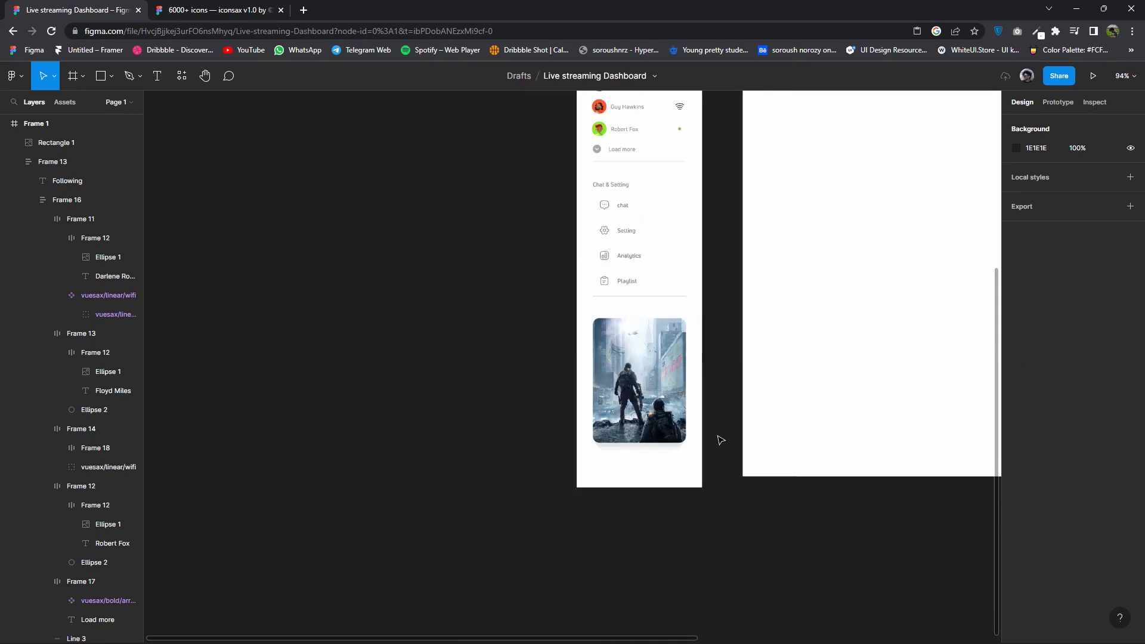
scroll(695, 455, "up", 5)
left_click(667, 429)
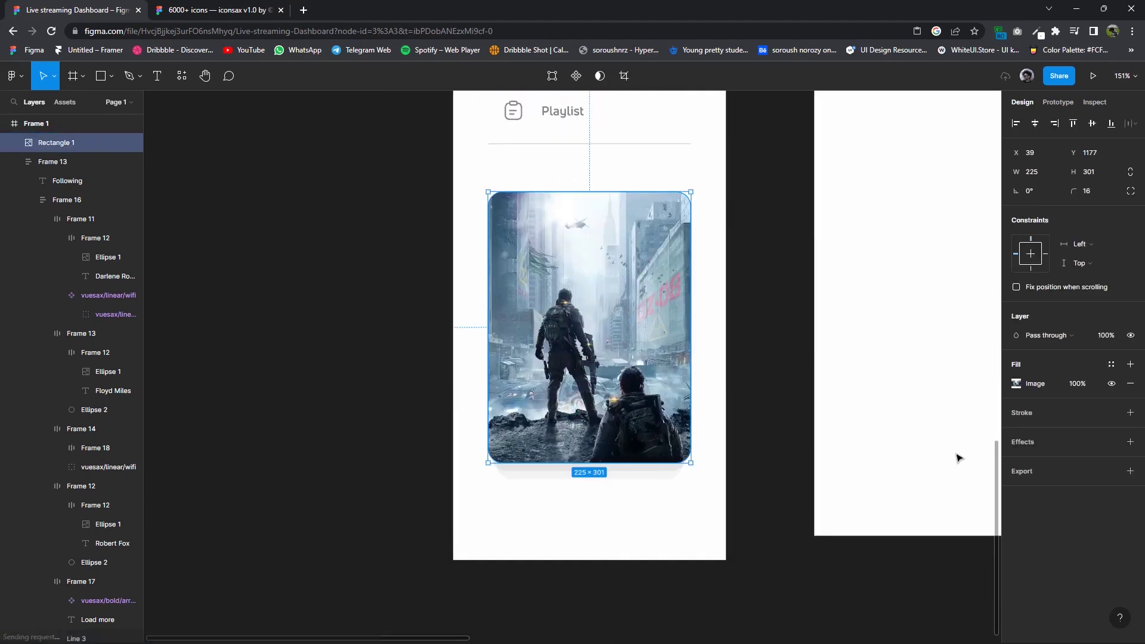
left_click(1129, 365)
left_click(1015, 384)
left_click(876, 327)
left_click(892, 355)
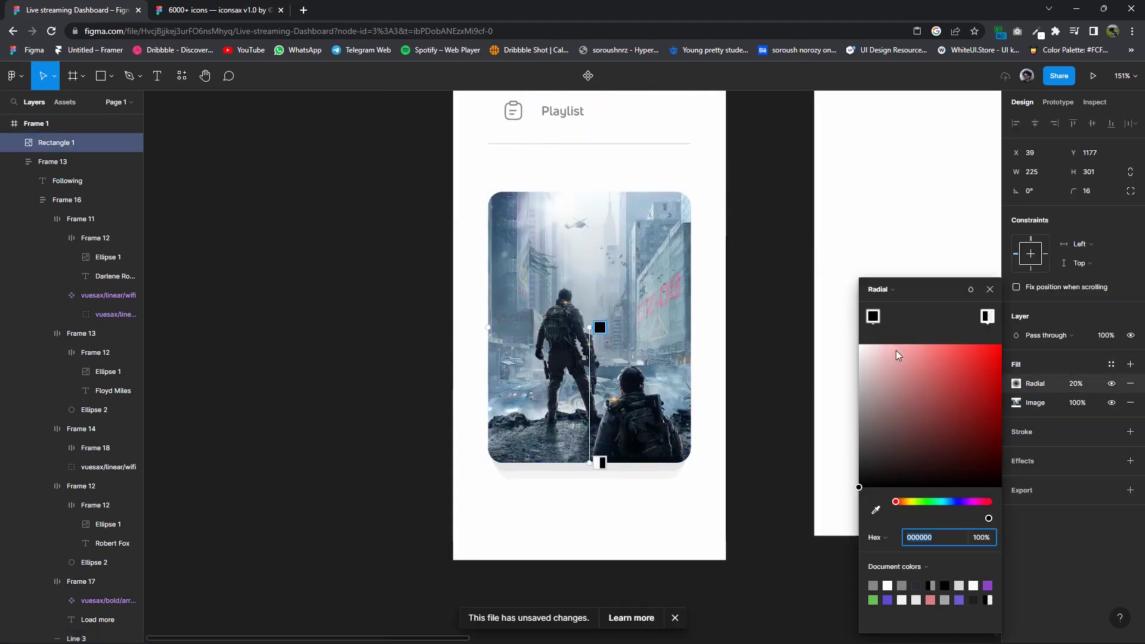
left_click(879, 289)
left_click(893, 274)
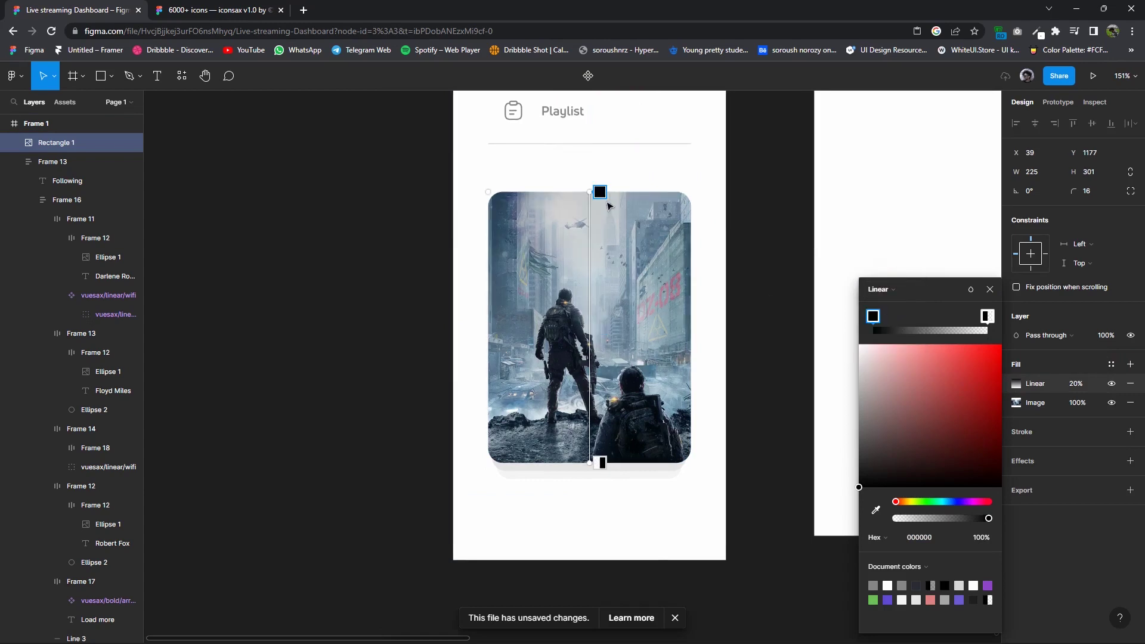
left_click_drag(588, 191, 590, 338)
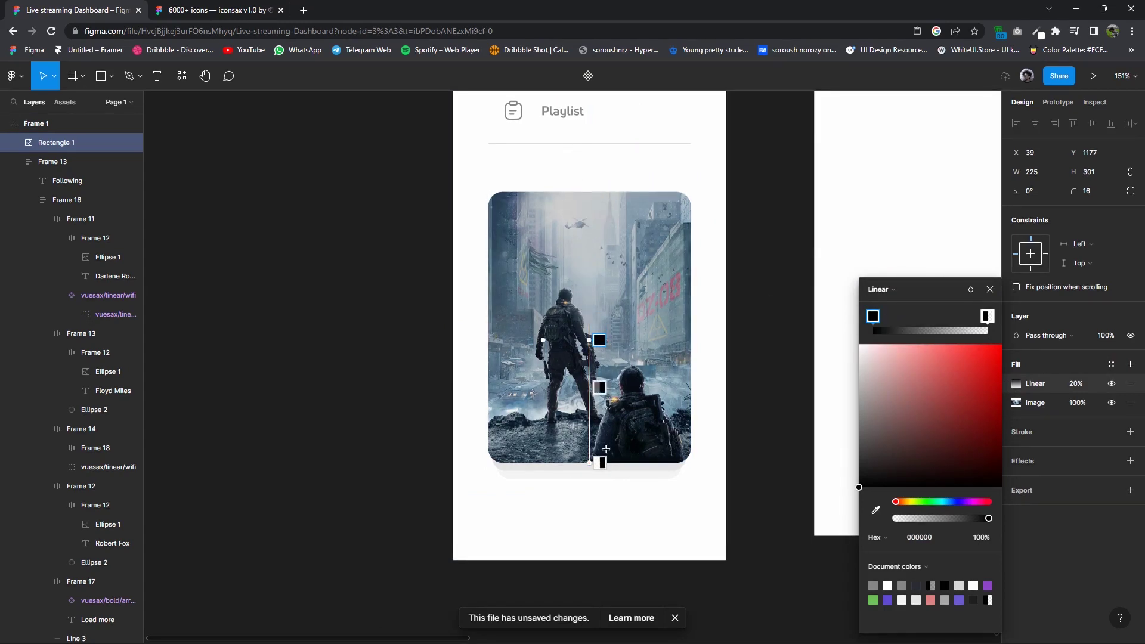
mouse_move(601, 464)
left_mouse_down()
mouse_move(600, 379)
mouse_move(600, 463)
left_mouse_up()
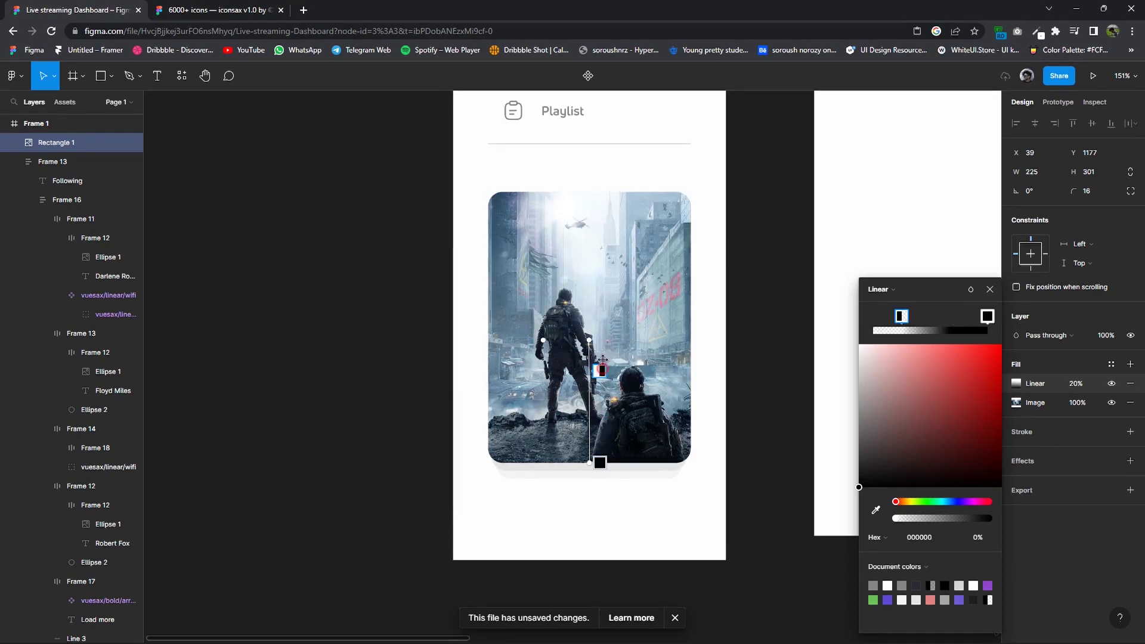
left_click_drag(602, 360, 600, 340)
left_click(599, 463)
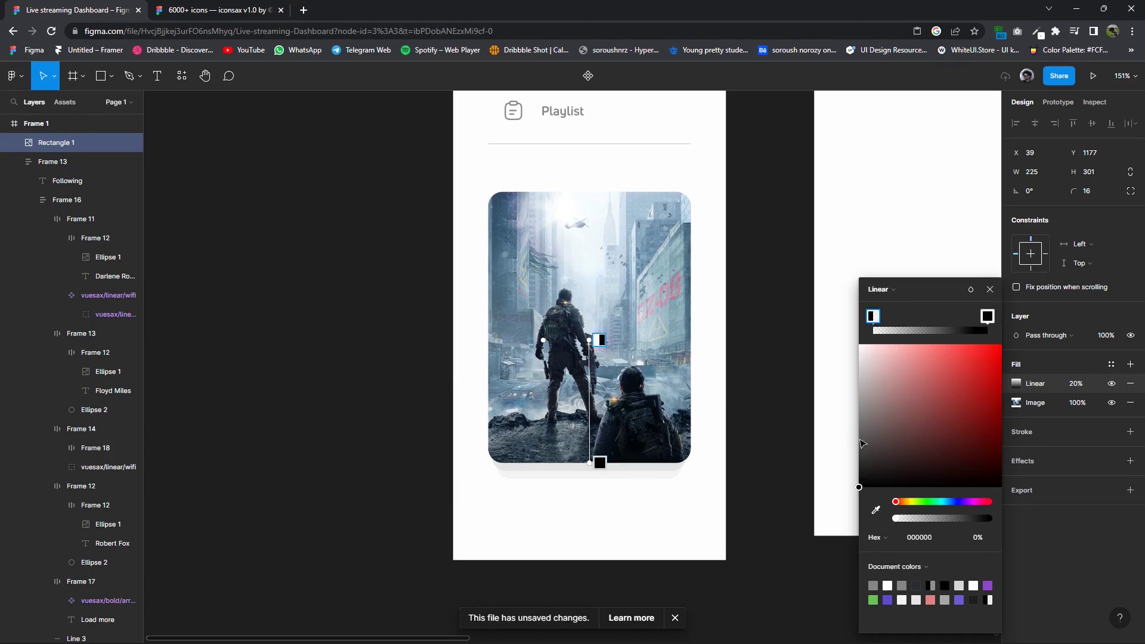
type("100")
key("Return")
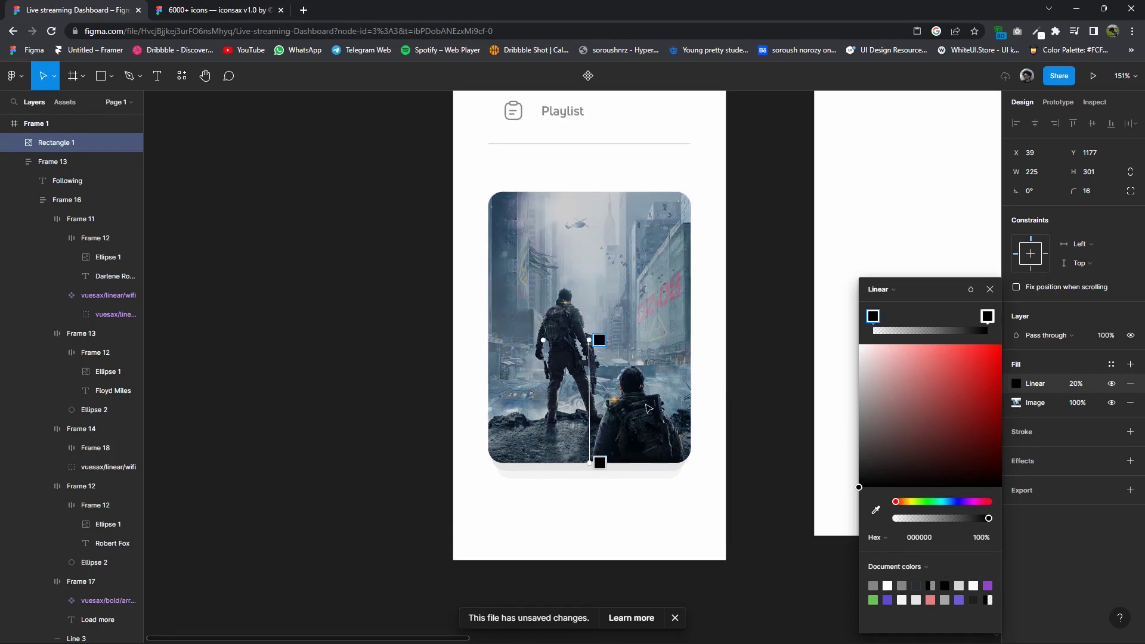
left_click_drag(598, 357, 594, 395)
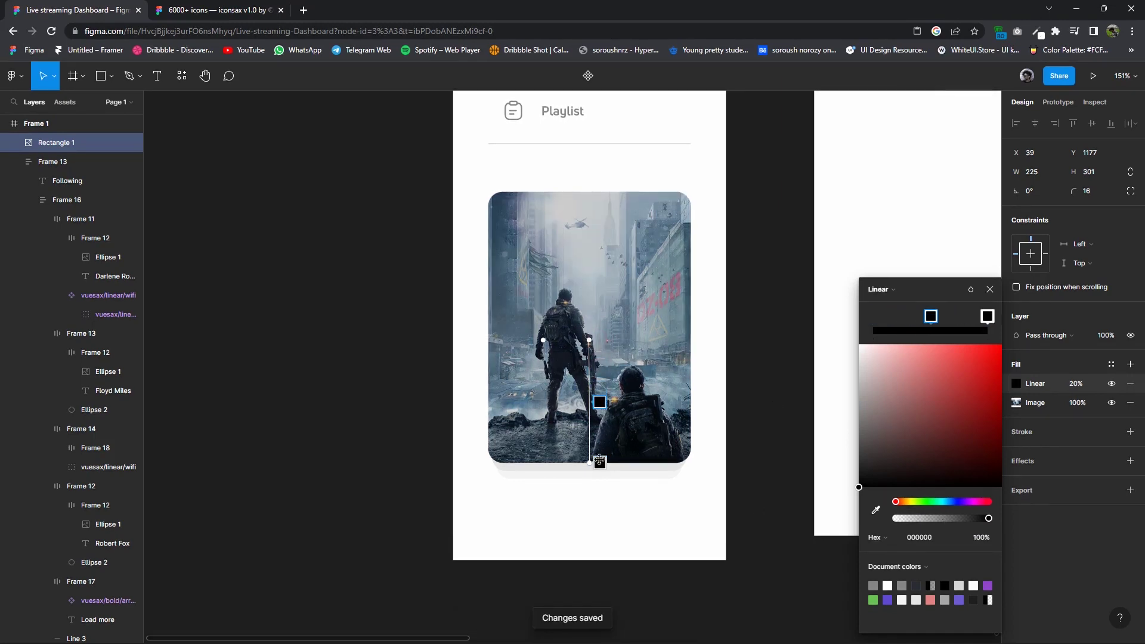
left_click_drag(598, 473, 599, 395)
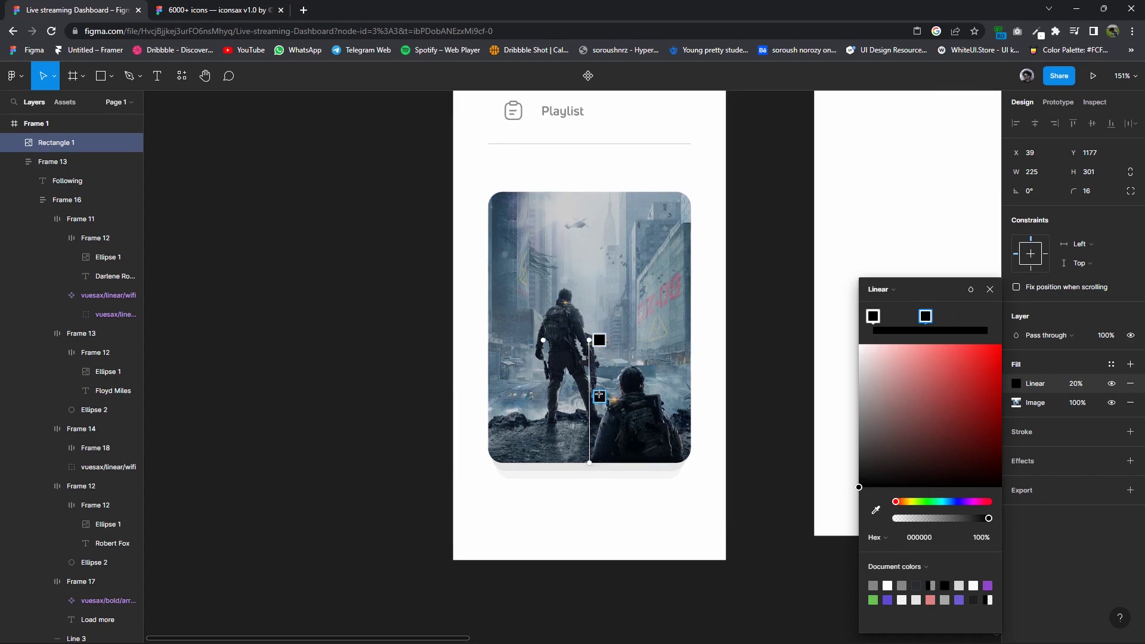
left_click_drag(588, 342, 590, 245)
key("ctrl+z")
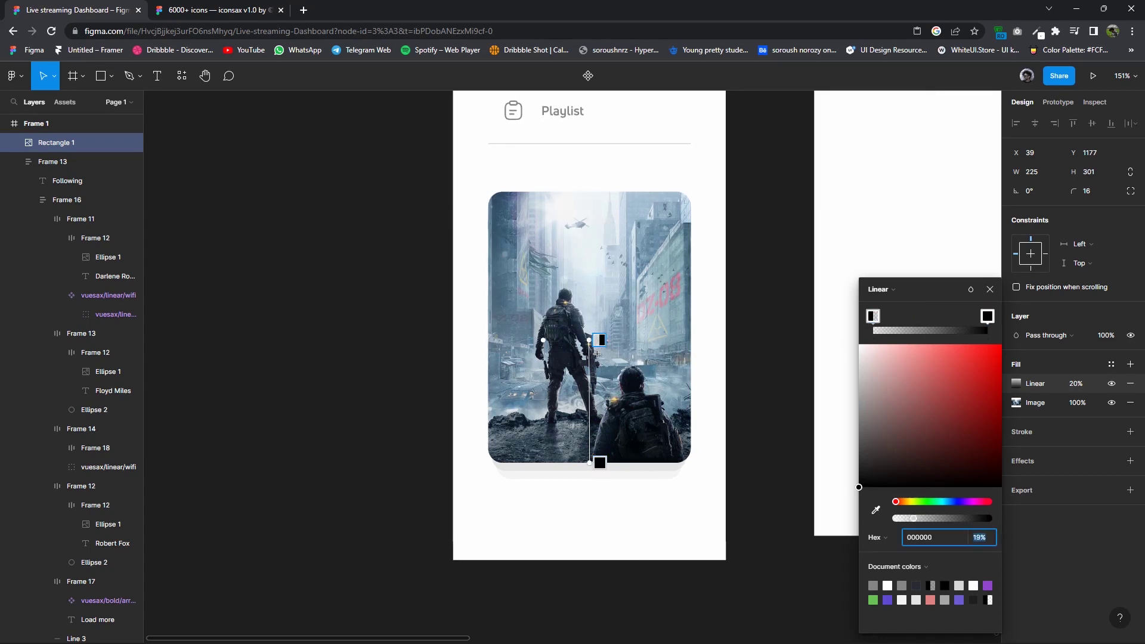
left_click_drag(598, 356, 599, 426)
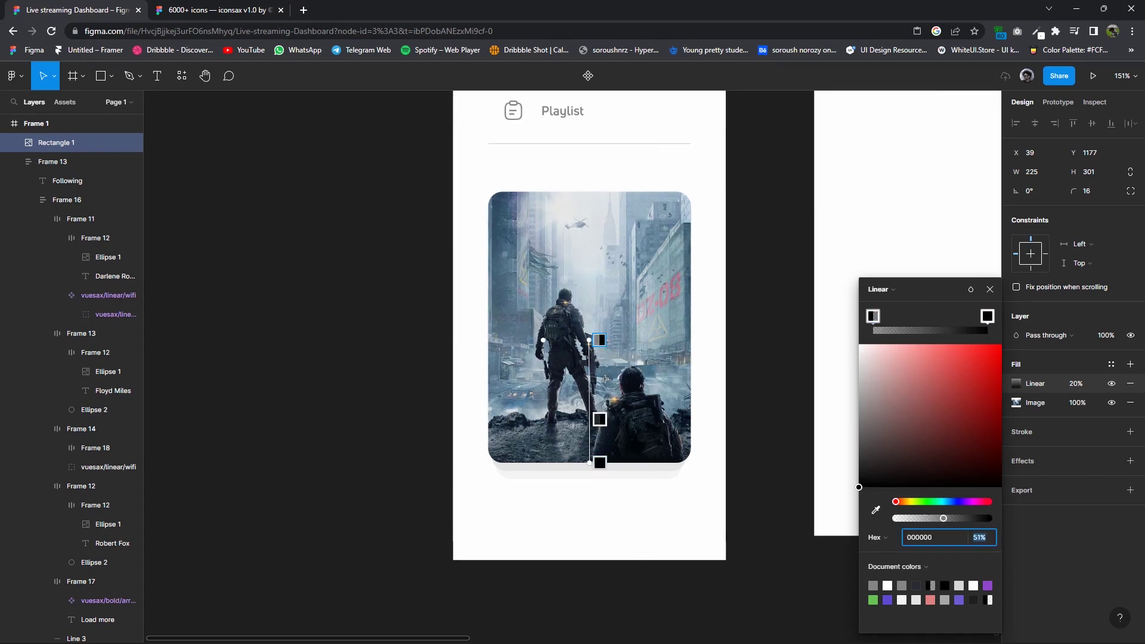
left_click_drag(591, 346, 591, 394)
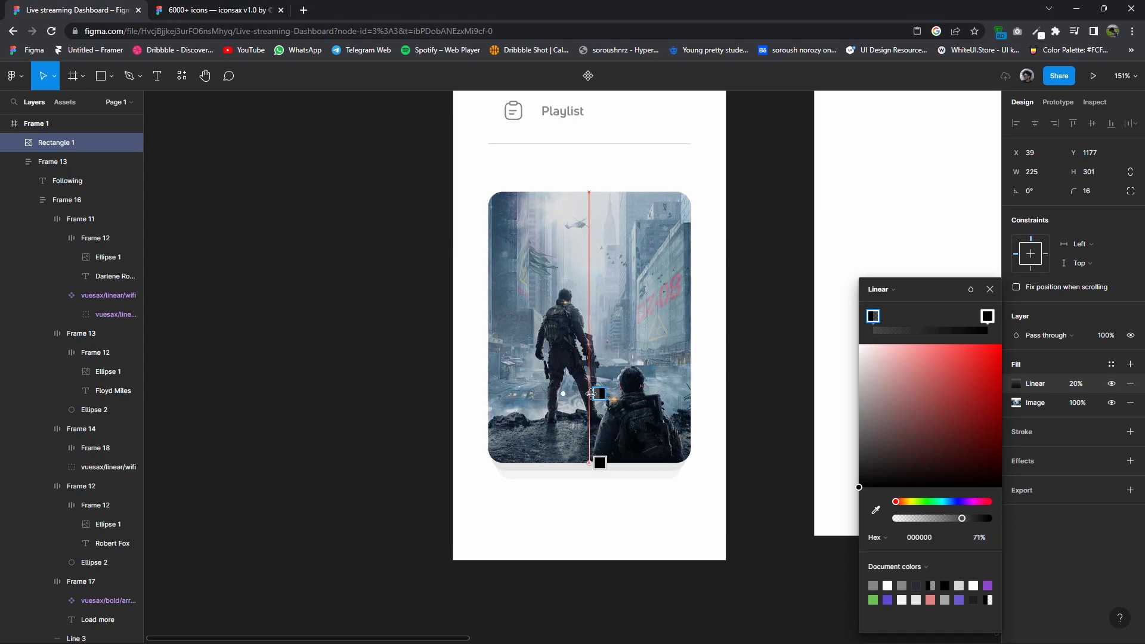
left_click_drag(606, 458, 606, 463)
left_click(1129, 385)
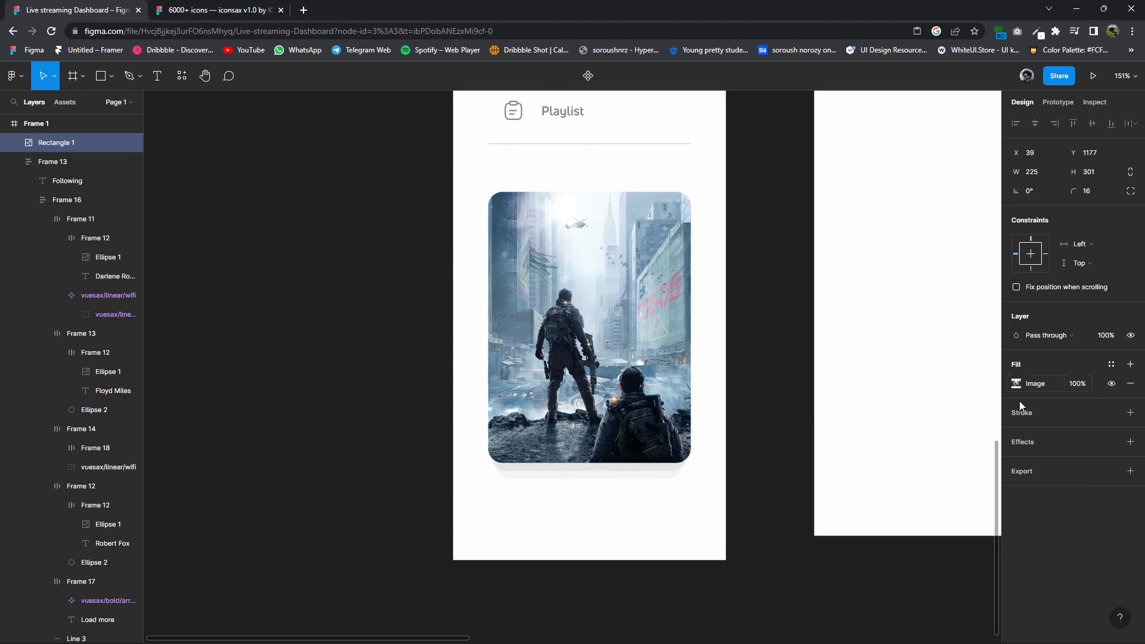
Restore the black linear overlay and make its bottom stop fully opaque.
key("ctrl+z")
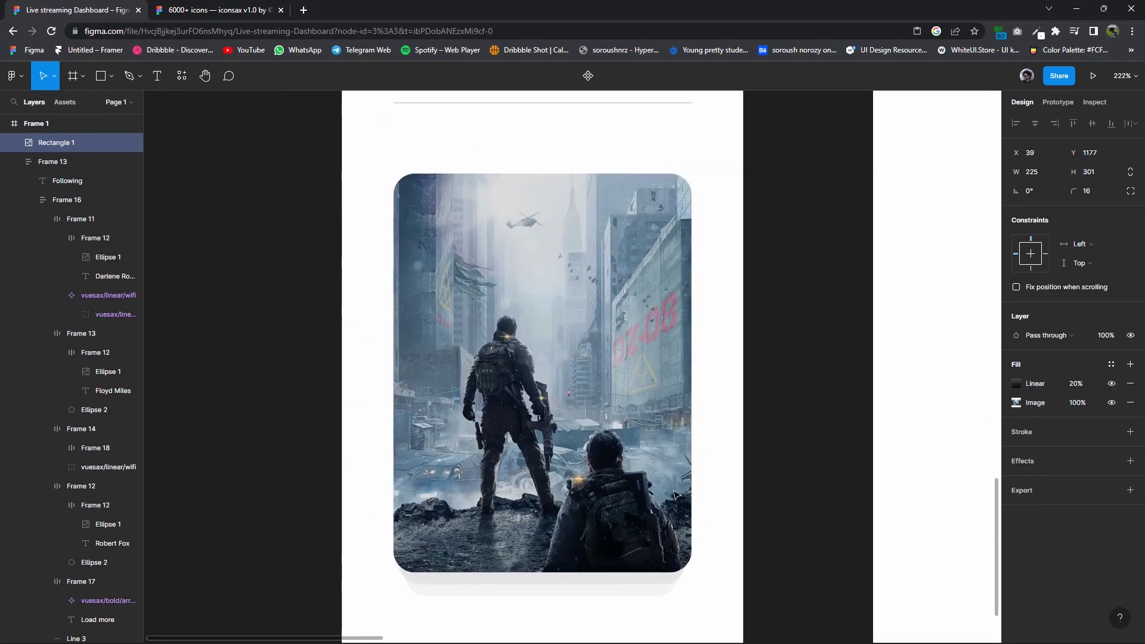
scroll(688, 410, "up", 5)
left_click(1015, 384)
left_click(874, 316)
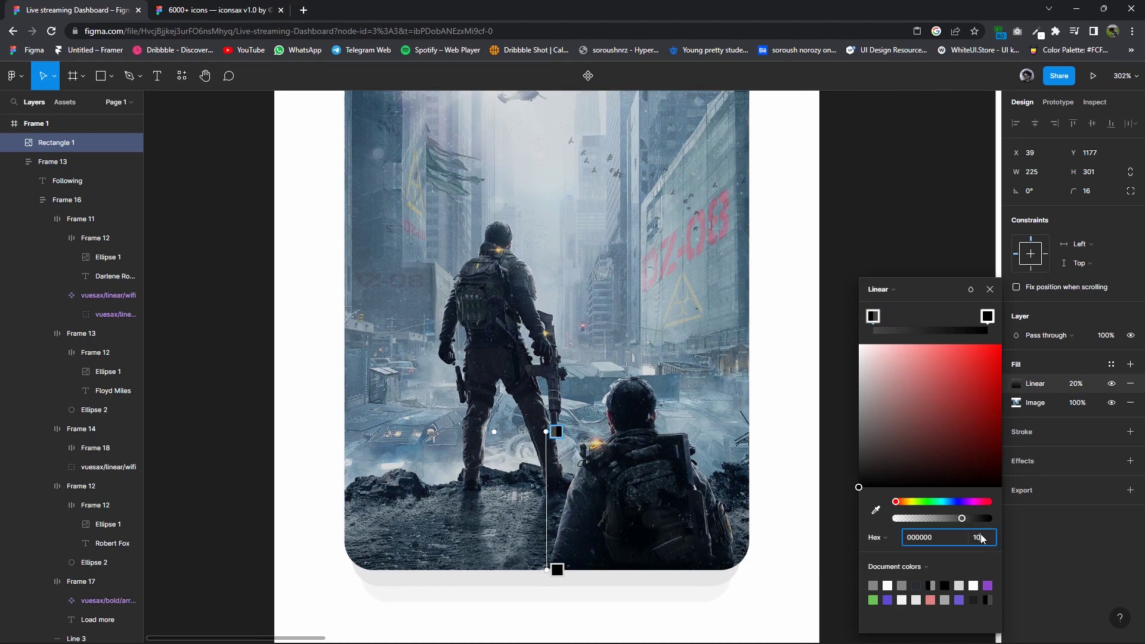
type("0")
key("Return")
left_click_drag(556, 570, 556, 539)
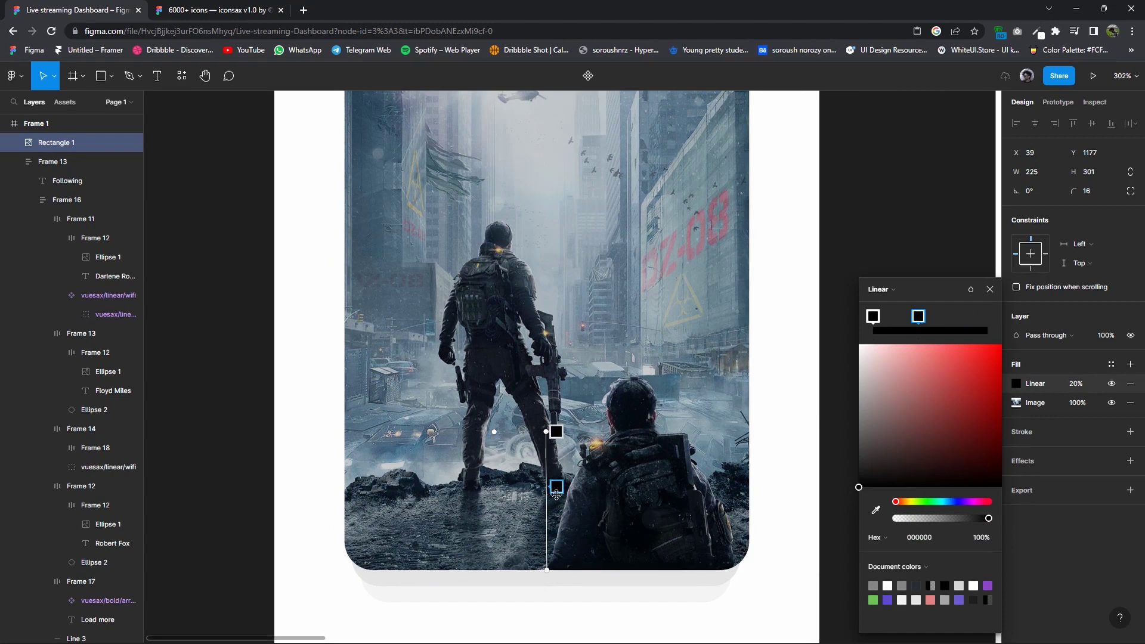
left_click_drag(557, 539, 558, 569)
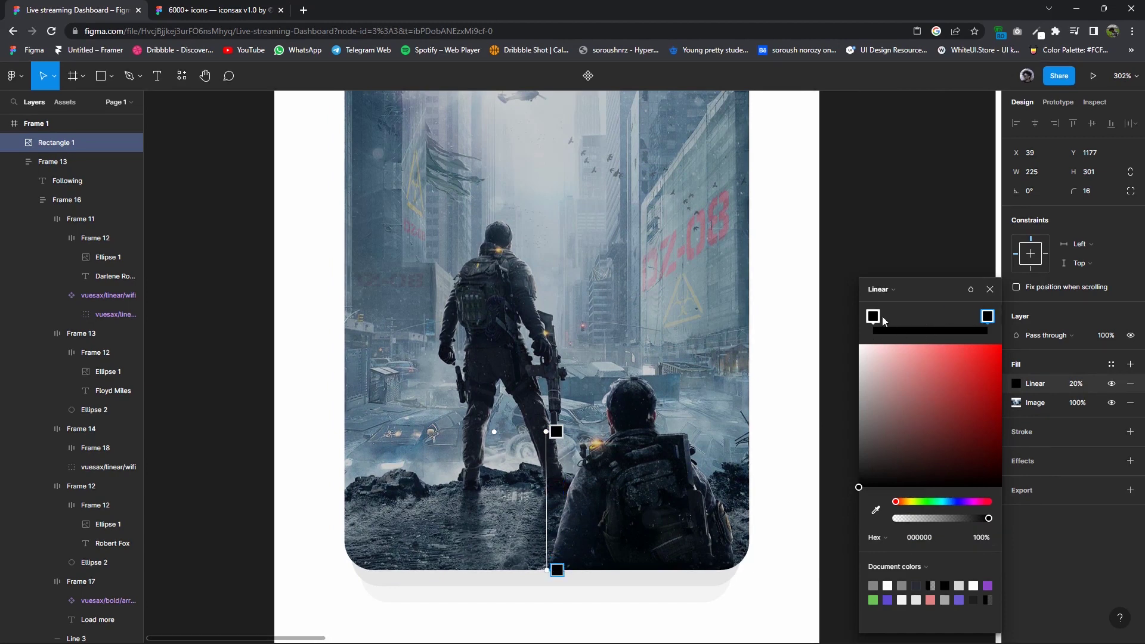
left_click(981, 537)
type("00")
type("0")
Make the top gradient stop transparent and move the black stop up toward mid-image.
key("Return")
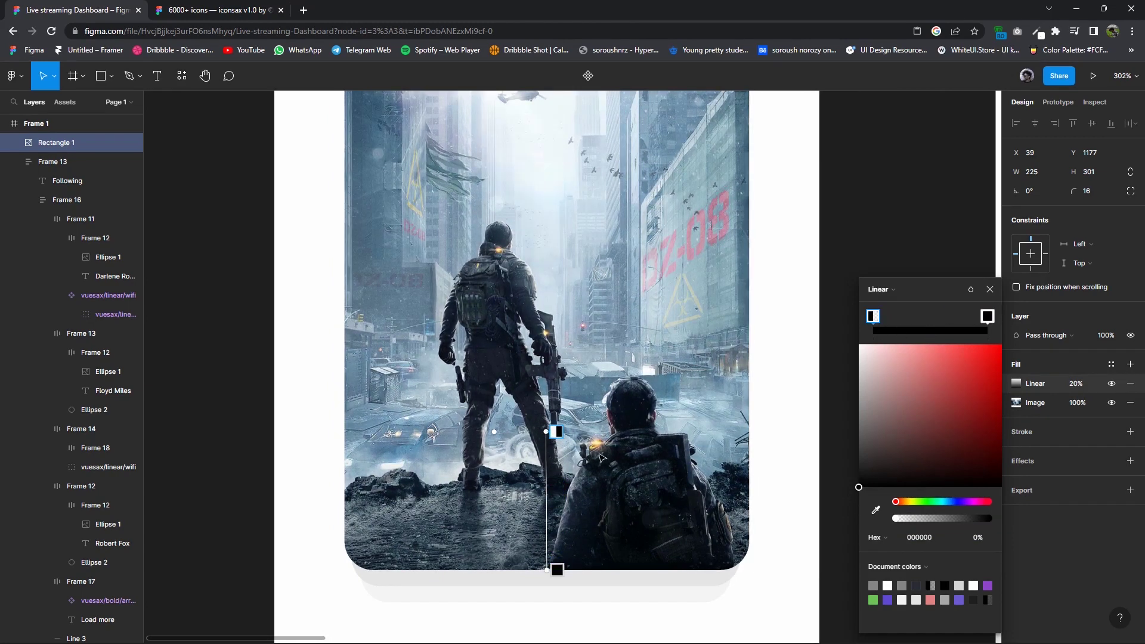
left_click_drag(556, 431, 556, 450)
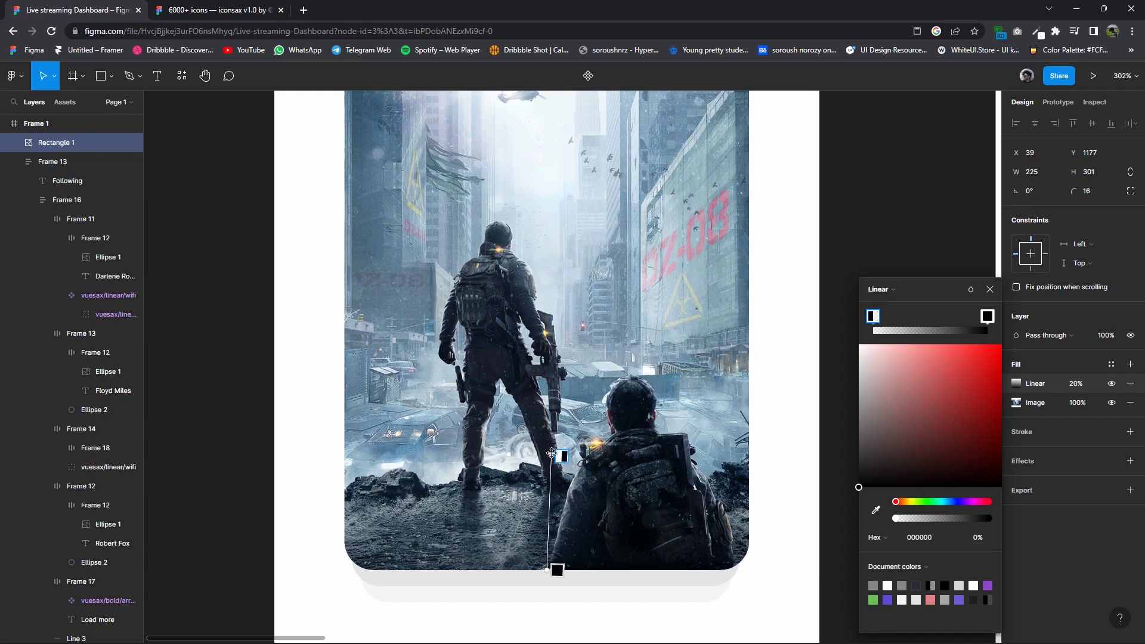
left_click_drag(556, 569, 556, 460)
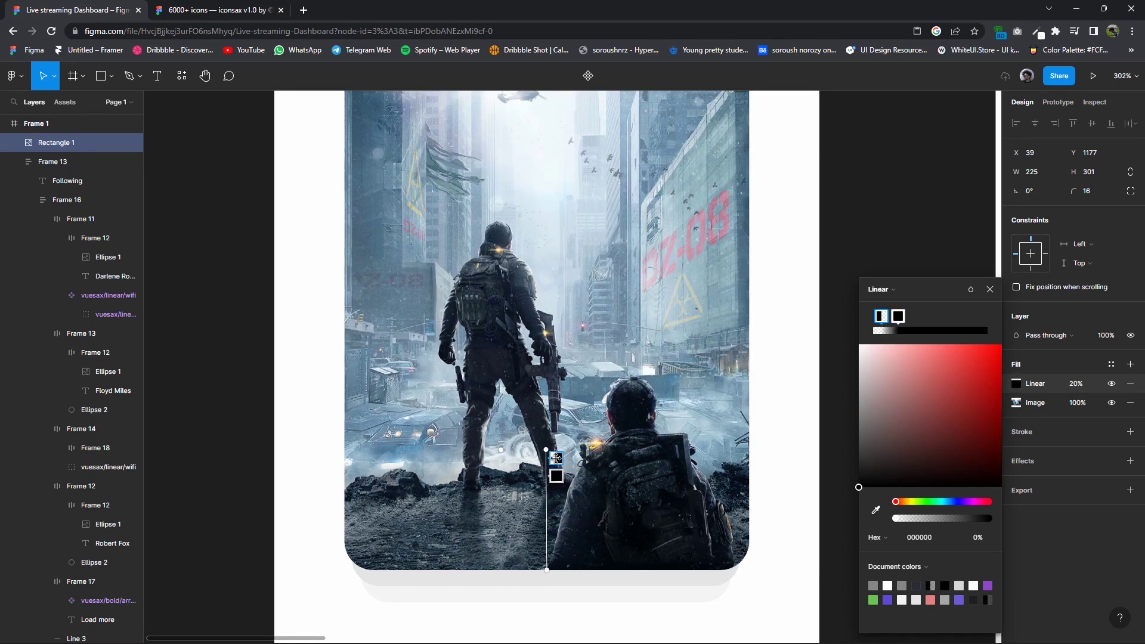
left_click(556, 475)
left_click(556, 451)
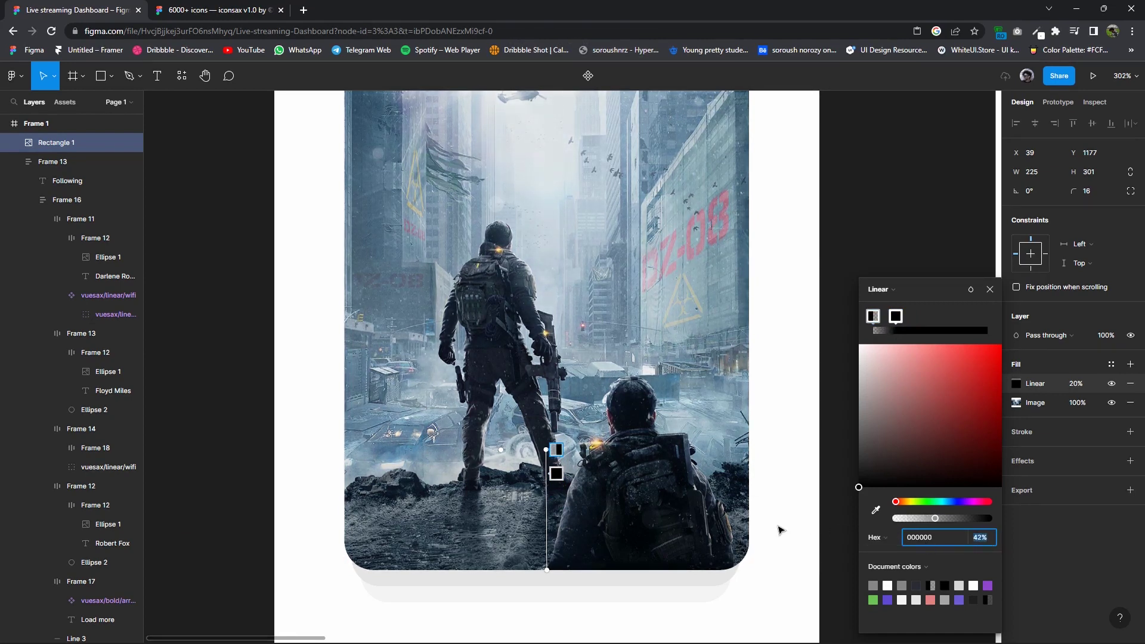
left_click(841, 534)
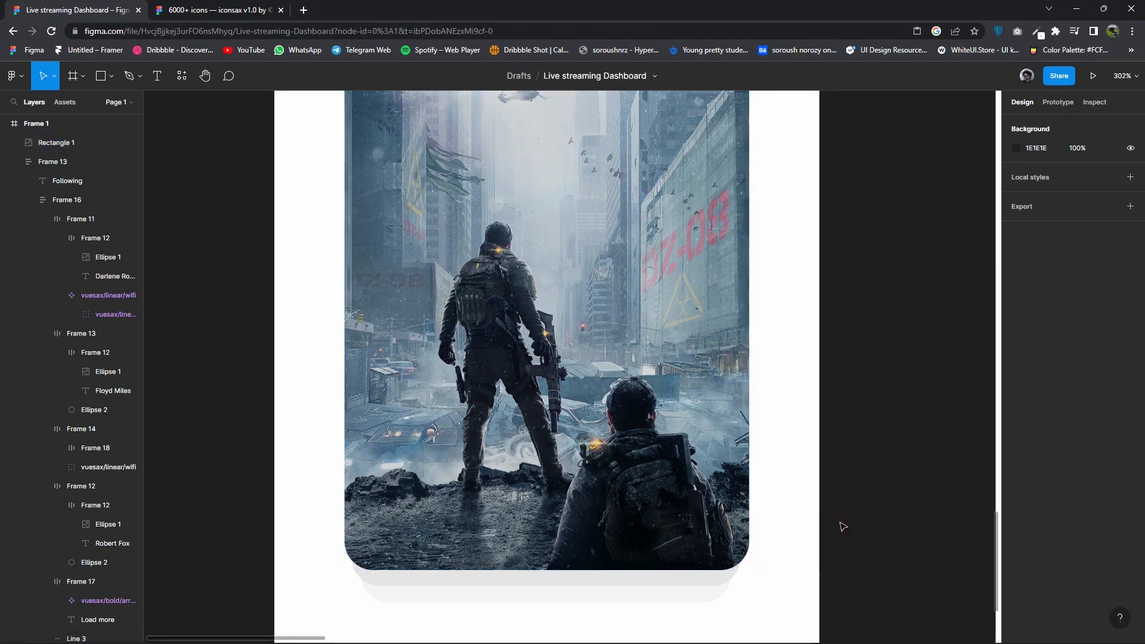
scroll(694, 513, "down", 5)
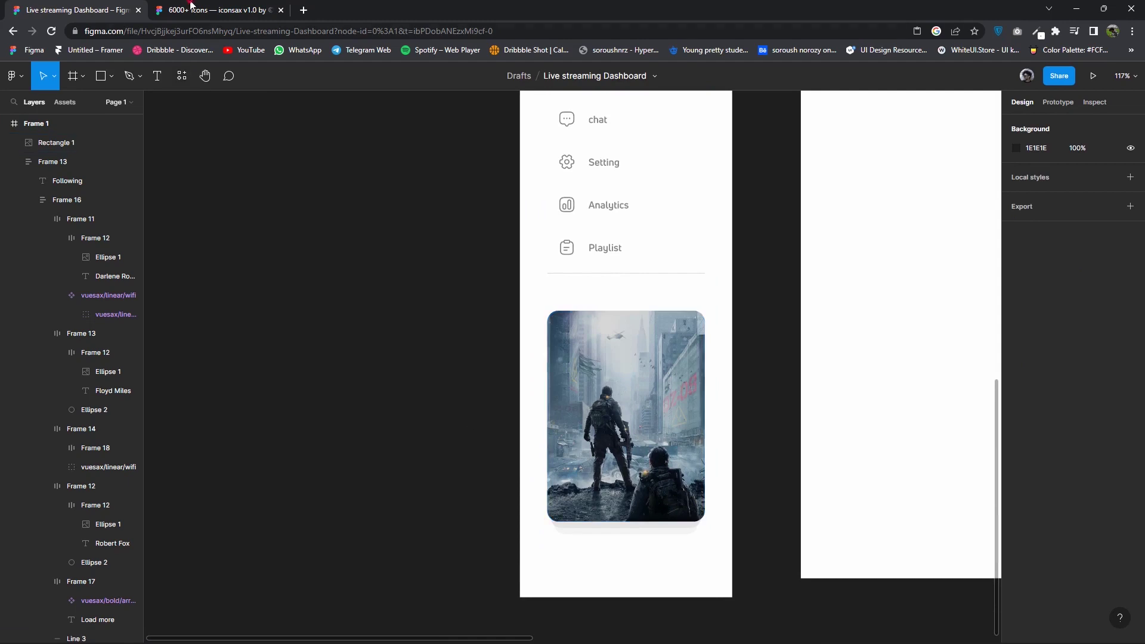
Copy the Bold close-circle icon from the iconsax library's Essetional set.
left_click(196, 10)
scroll(541, 377, "down", 3)
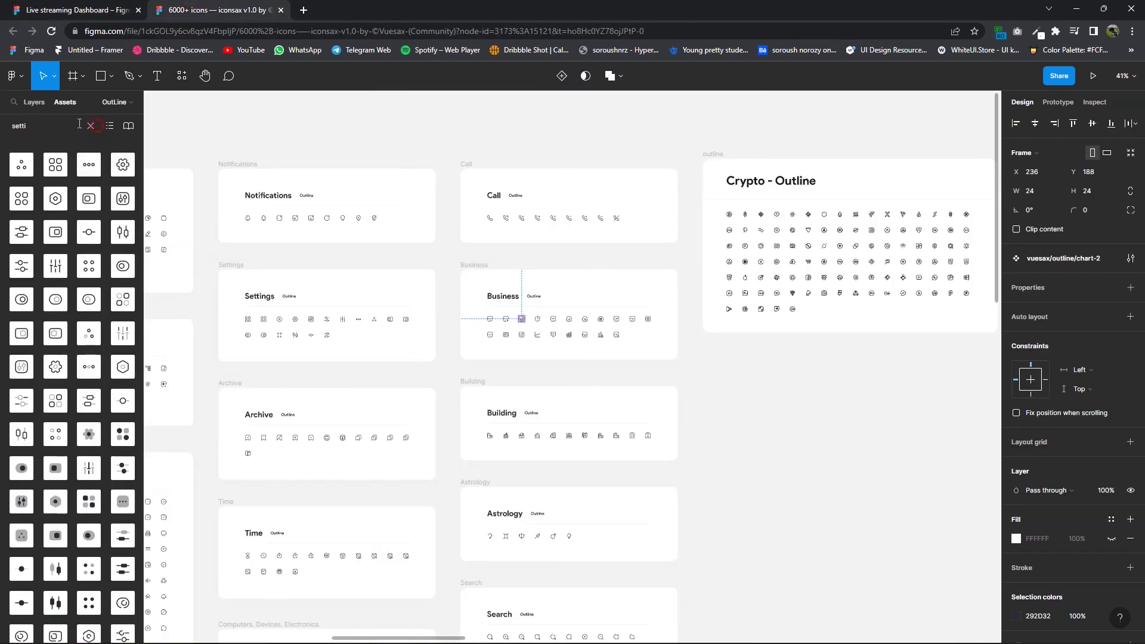
left_click(34, 102)
left_click(31, 164)
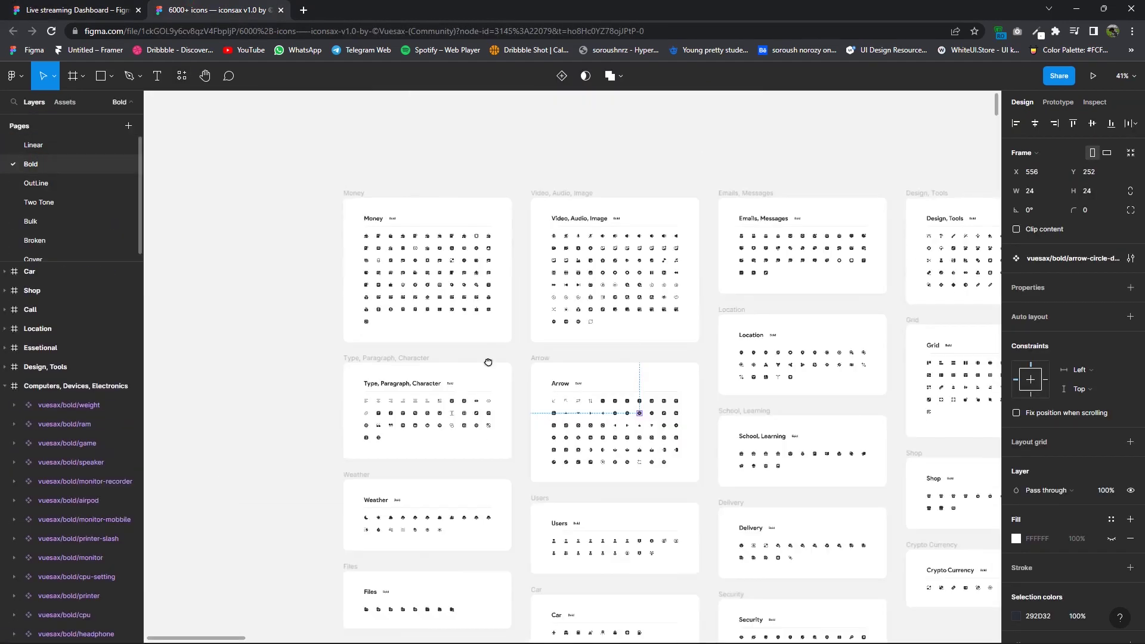
scroll(784, 399, "down", 5)
scroll(754, 382, "up", 3)
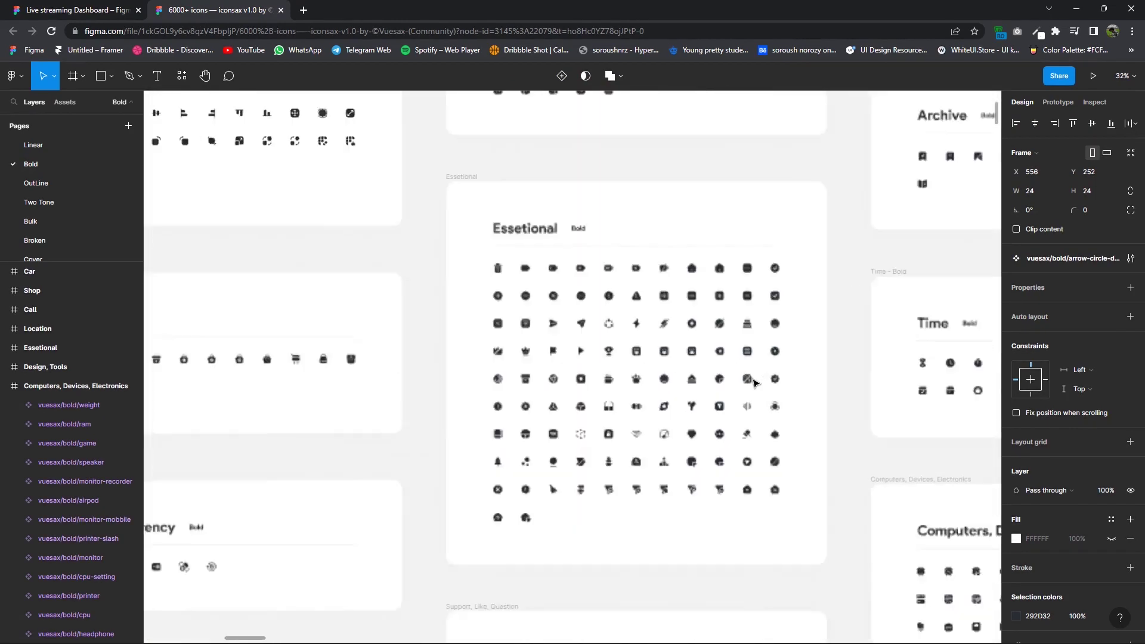
scroll(754, 383, "up", 5)
scroll(601, 334, "up", 2)
scroll(600, 335, "left", 2)
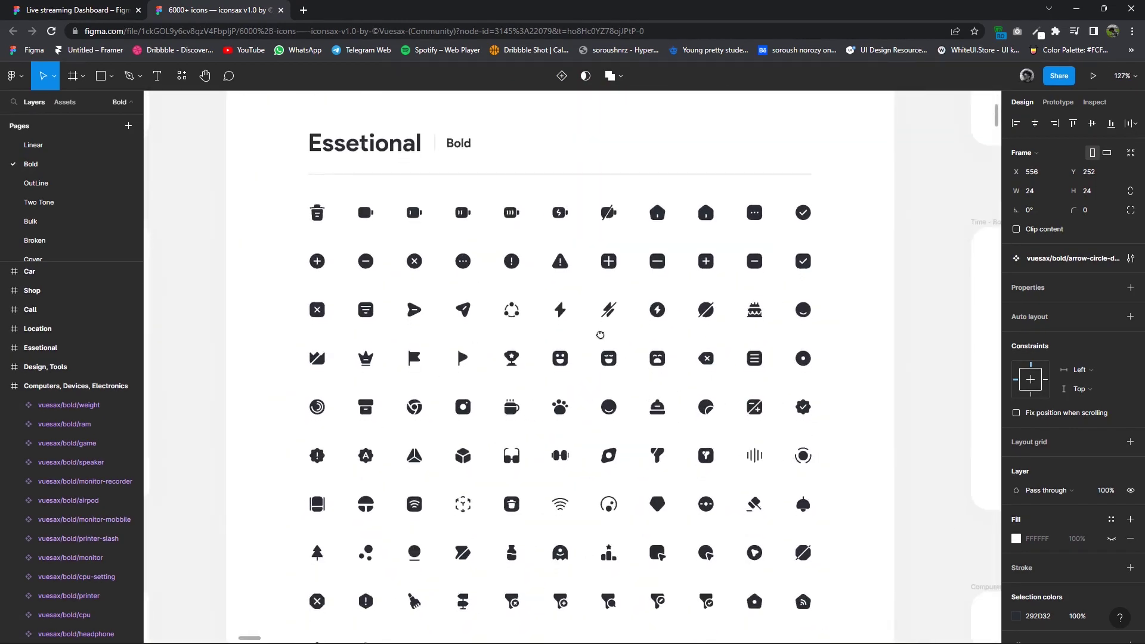
scroll(600, 335, "down", 2)
left_click(409, 220)
right_click(408, 219)
left_click(420, 224)
Paste the close-circle icon into the dashboard and place it at the image card's top-right corner.
key("ctrl+Page_Up")
right_click(427, 258)
left_click(444, 266)
scroll(470, 322, "up", 2, "ctrl")
left_click_drag(478, 315, 639, 338)
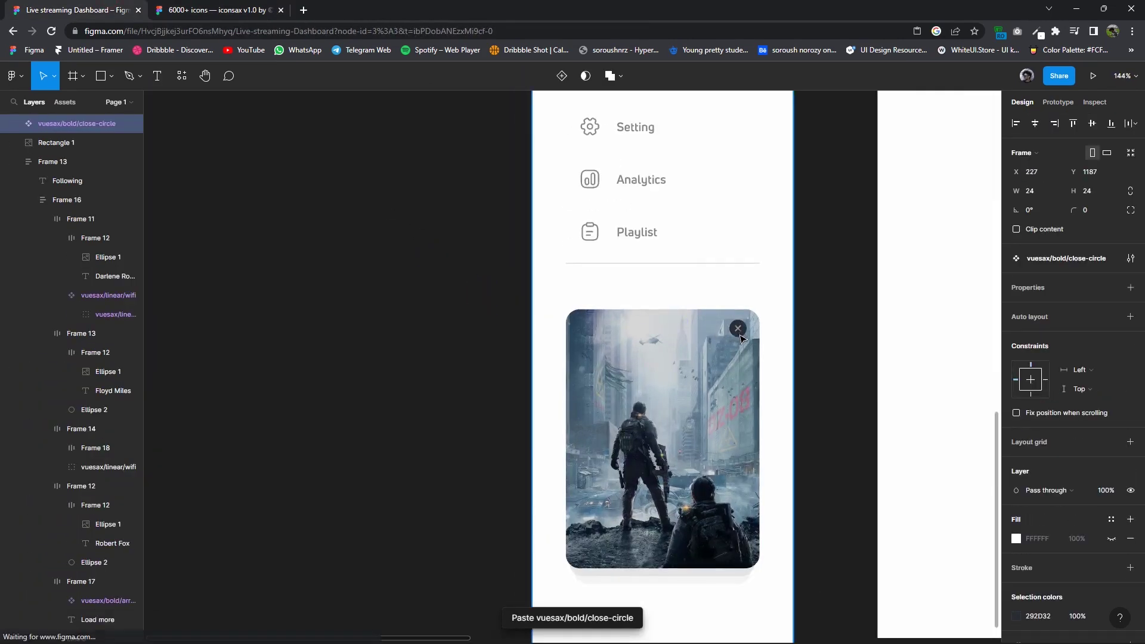
left_click_drag(726, 335, 739, 337)
Recolour the close-circle icon a pale light grey.
left_click(1016, 616)
left_click_drag(861, 381, 835, 363)
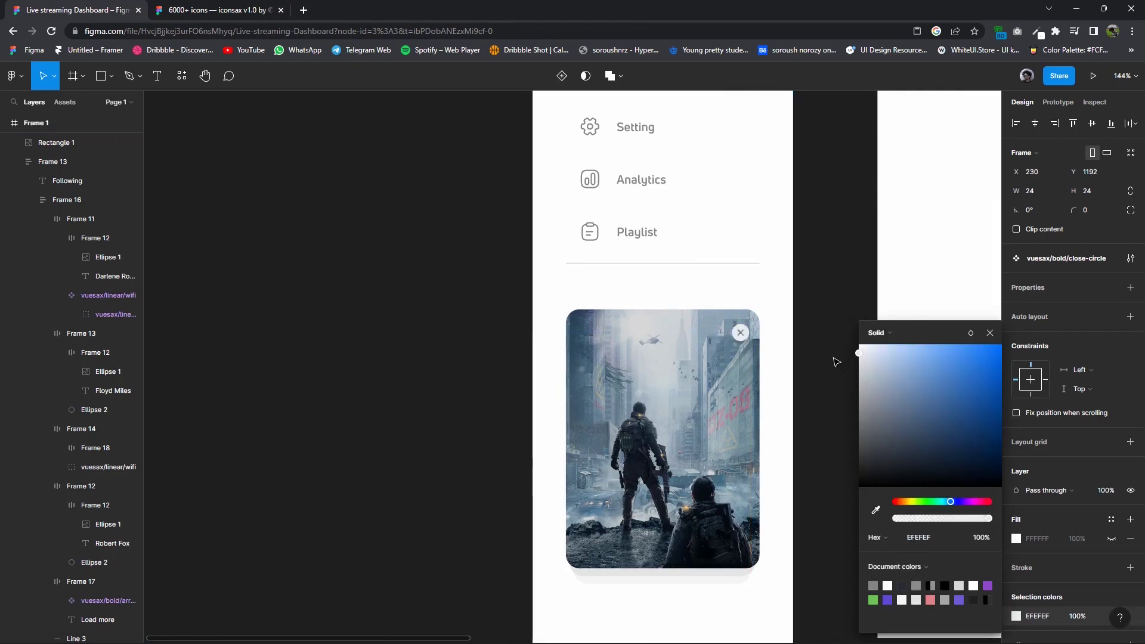
left_click(826, 357)
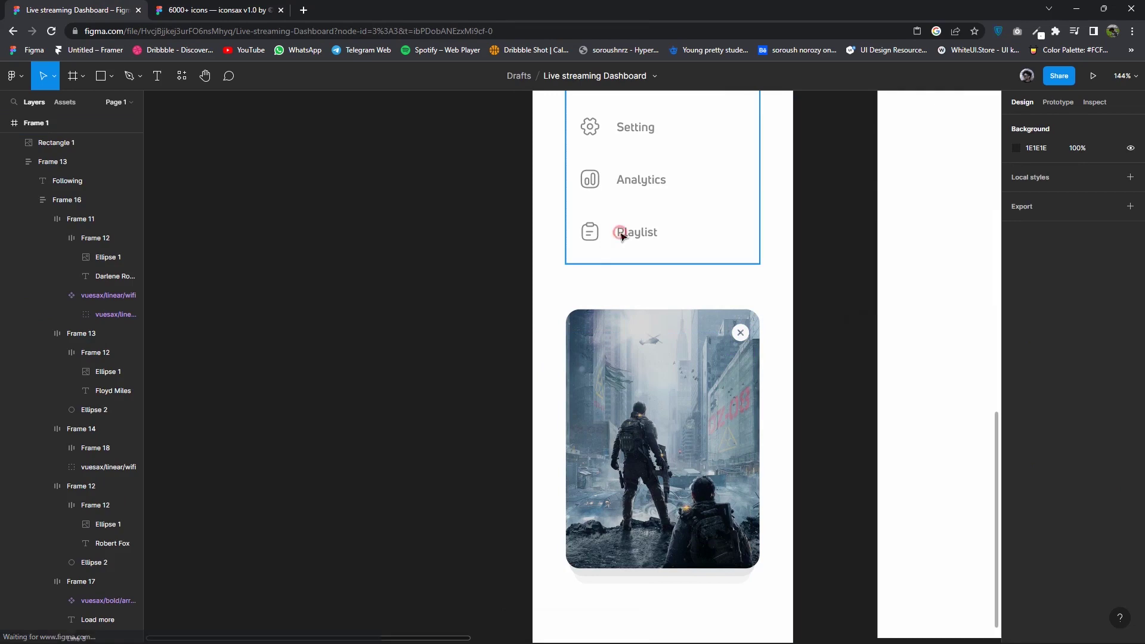
left_click(626, 234)
Copy the Playlist label into the frame and retype it as 'Join the game clube'.
double_click(625, 234)
left_click_drag(640, 234, 707, 368)
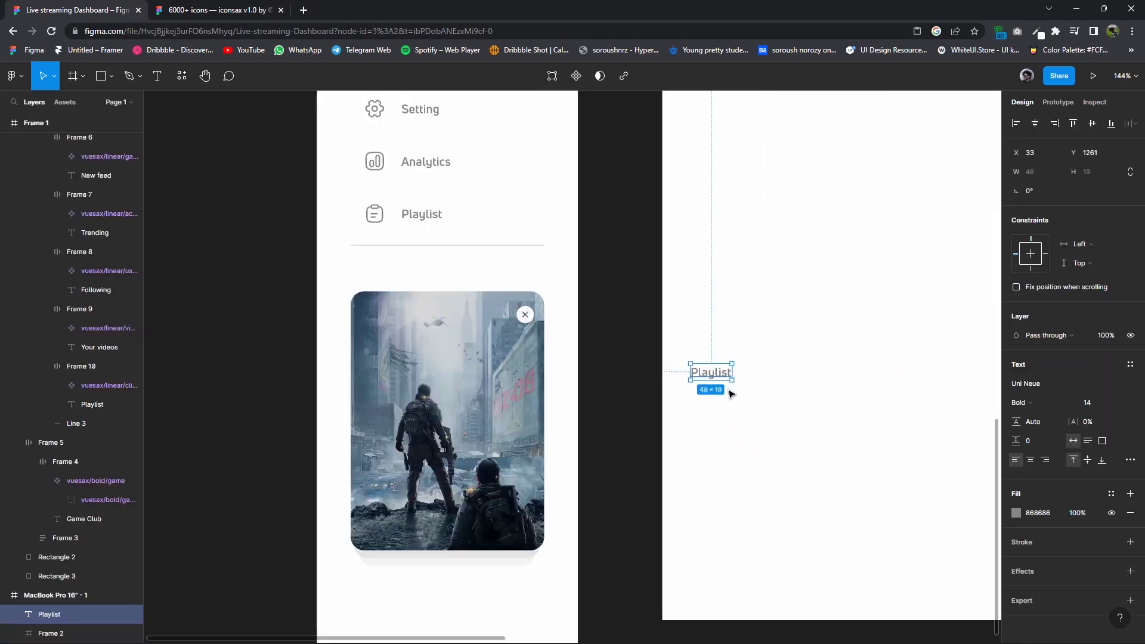
double_click(708, 368)
type("Join the game clube")
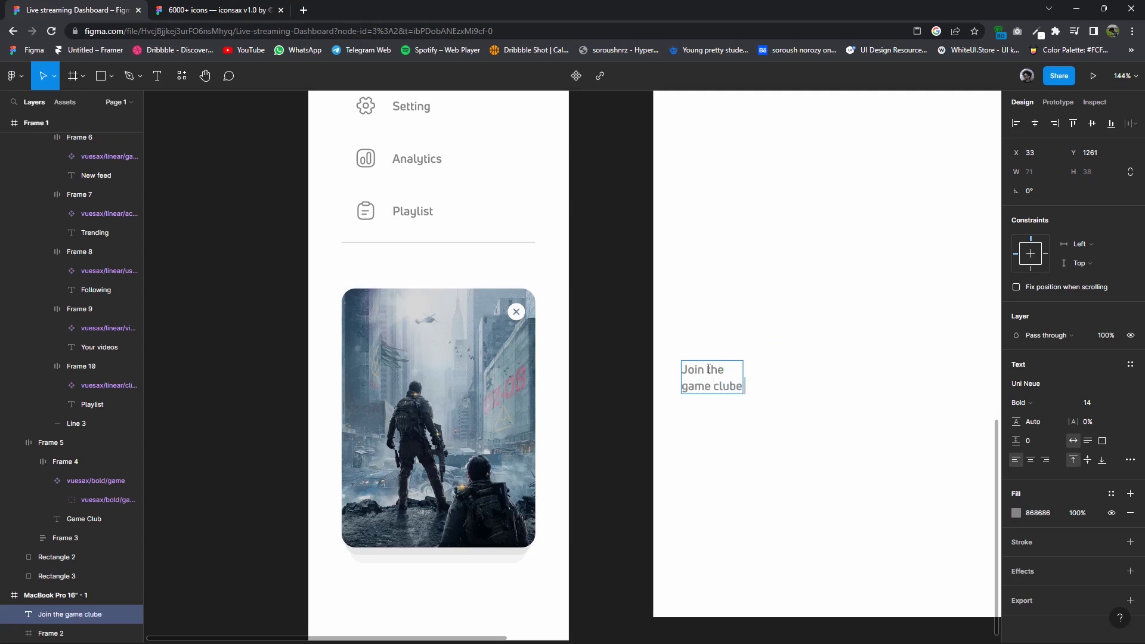
key("Escape")
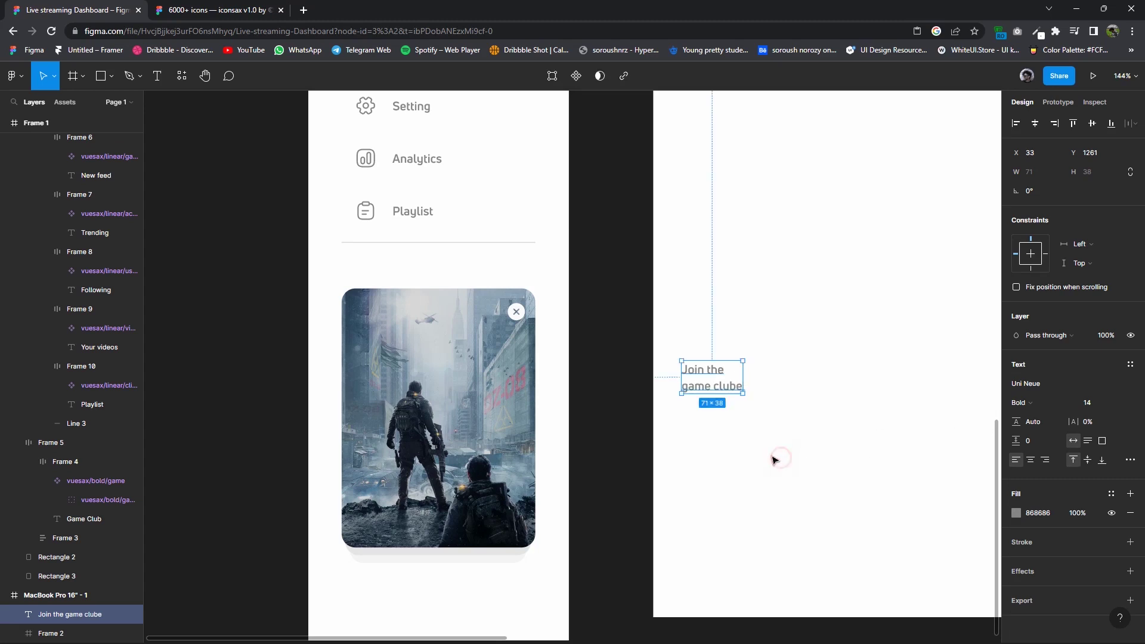
Set the heading to font size 19 with fill colour EFEFEF.
left_click(1087, 402)
type("19")
key("Return")
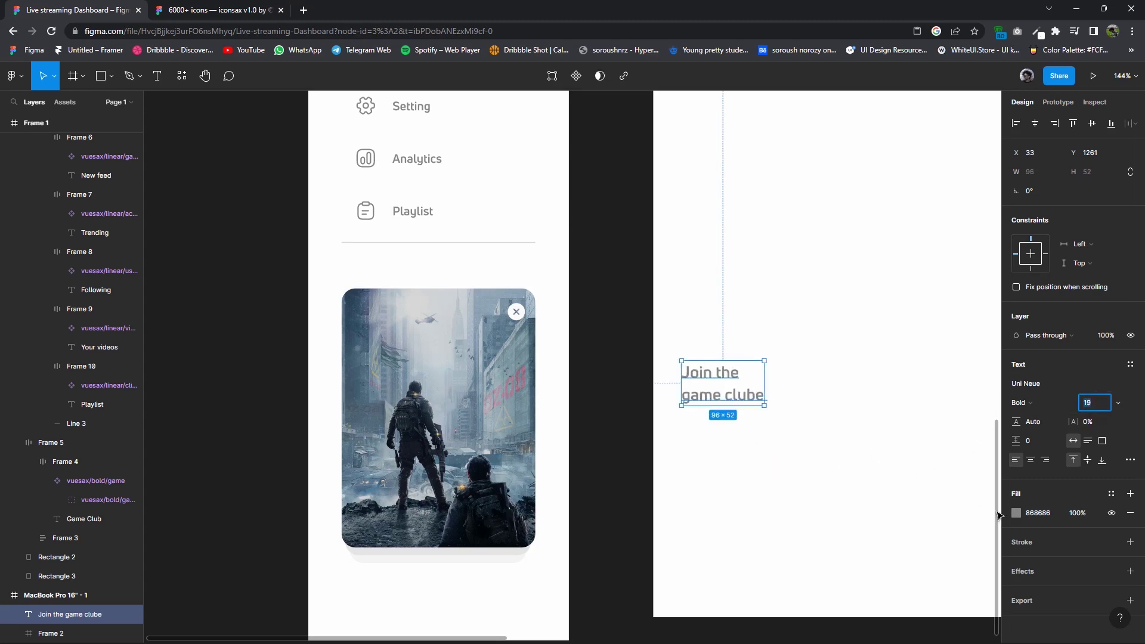
left_click(1016, 513)
type("EFEFEF")
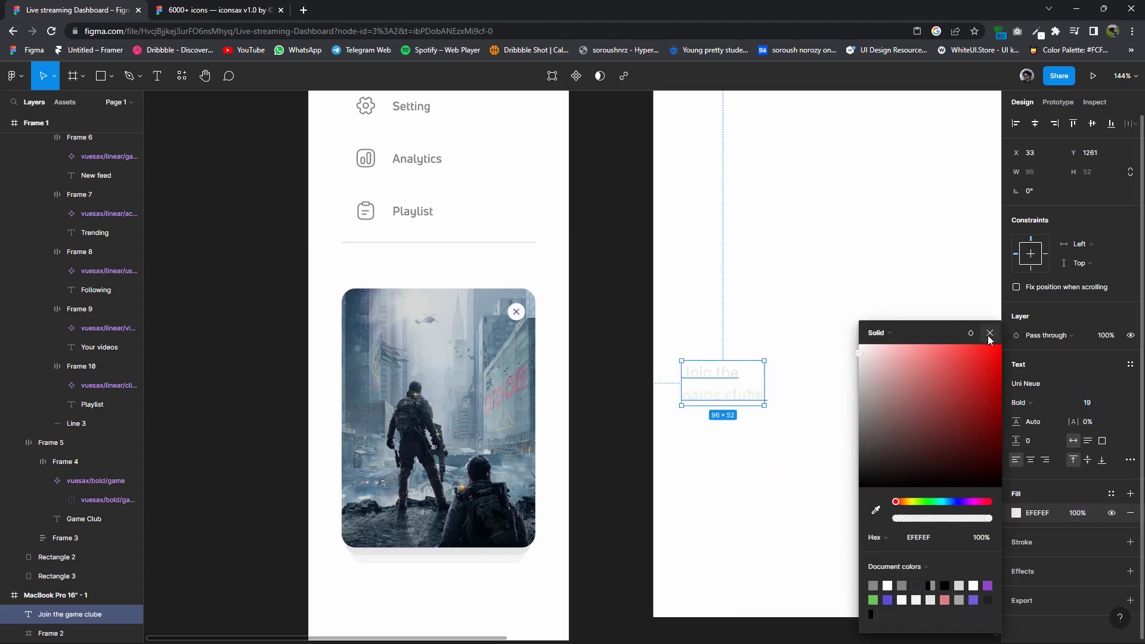
left_click(708, 399)
Move the heading onto the image card, bump it to size 20, and duplicate it below.
mouse_move(708, 399)
left_mouse_down()
mouse_move(431, 438)
mouse_move(428, 425)
left_mouse_up()
left_click(1086, 402)
key("Up")
key("Up")
key("Up")
key("Up")
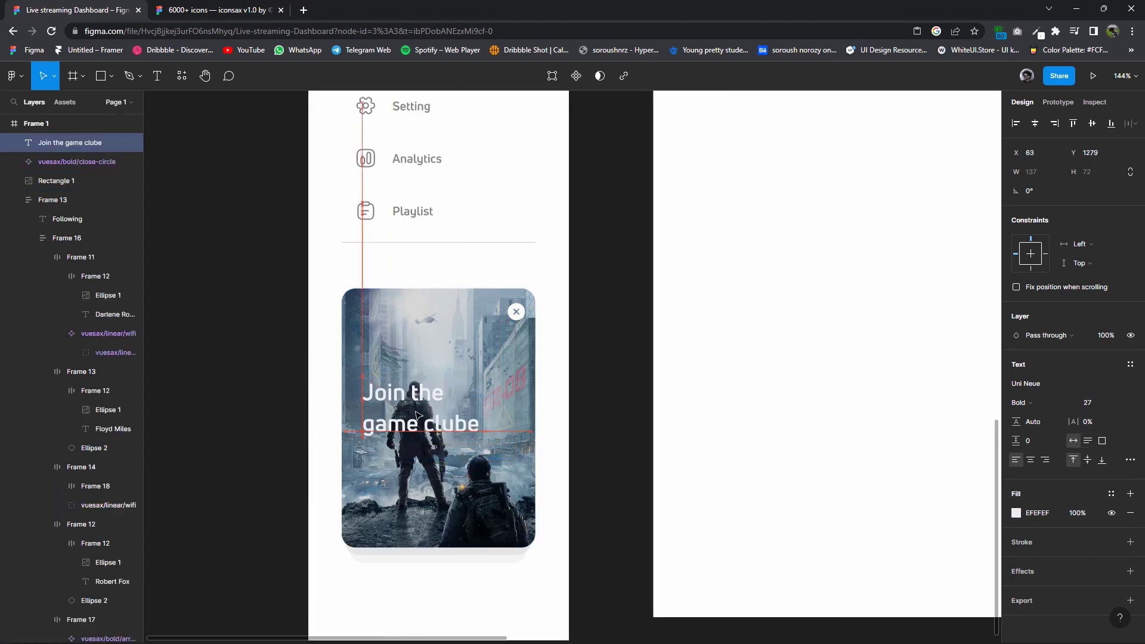
scroll(590, 428, "down", 1)
left_click_drag(421, 414, 424, 451)
scroll(423, 452, "up", 5)
mouse_move(432, 403)
left_mouse_down()
mouse_move(432, 379)
mouse_move(432, 458)
left_mouse_up()
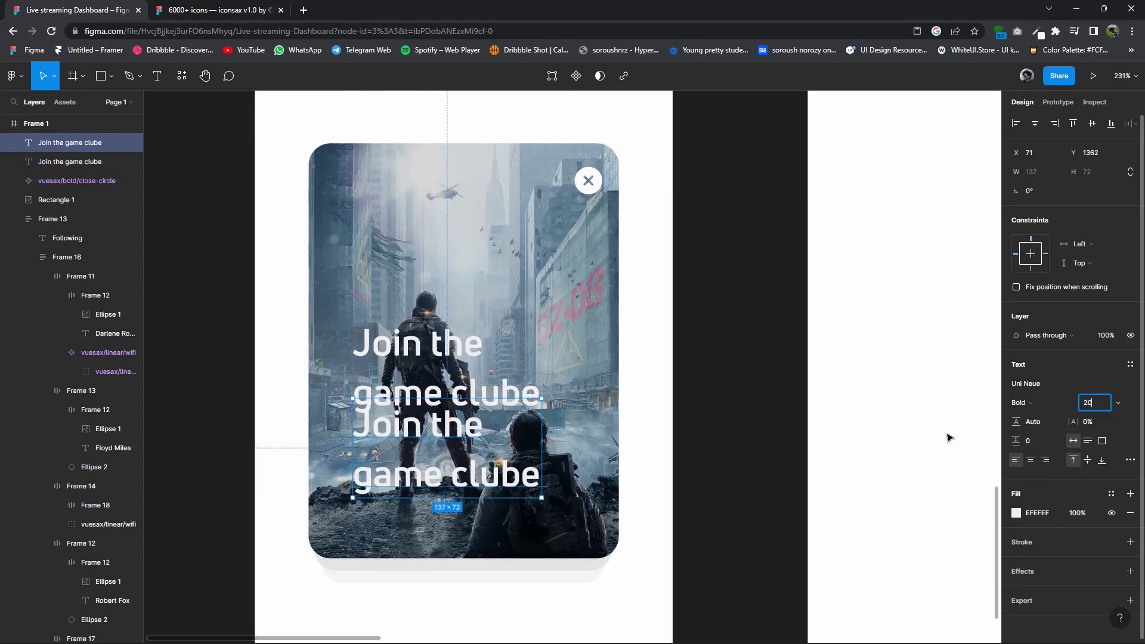
Retype the duplicate heading as 'Discover the best live stream anywhre.'.
key("Return")
double_click(398, 456)
type("D")
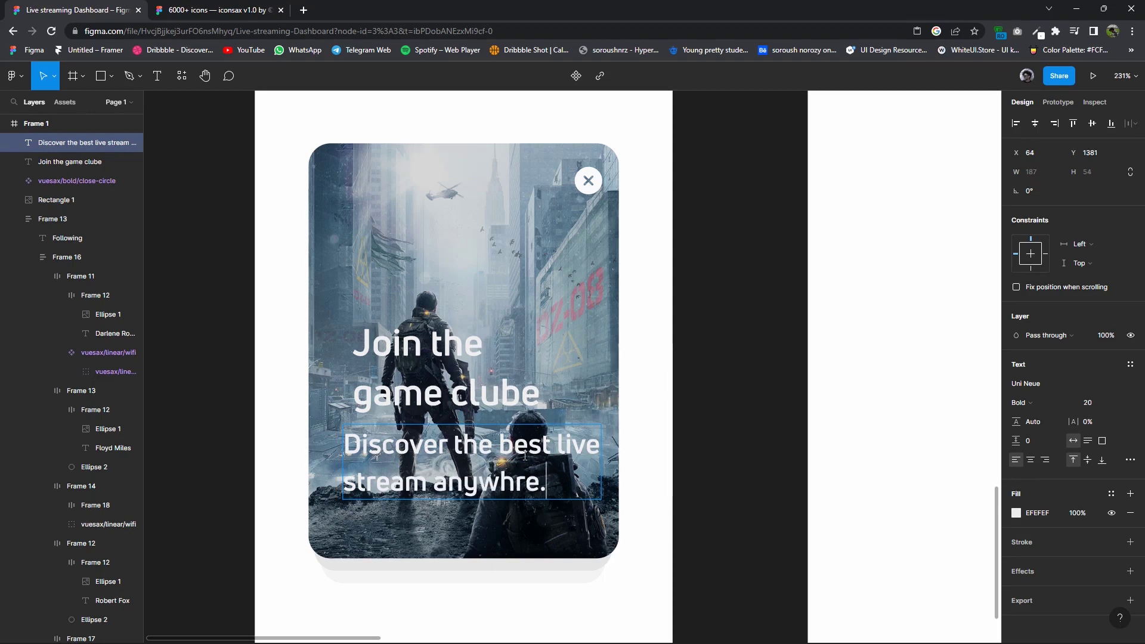
key("Escape")
Give the subtitle font size 17 and Regular weight.
left_click(1091, 402)
type("17")
key("Return")
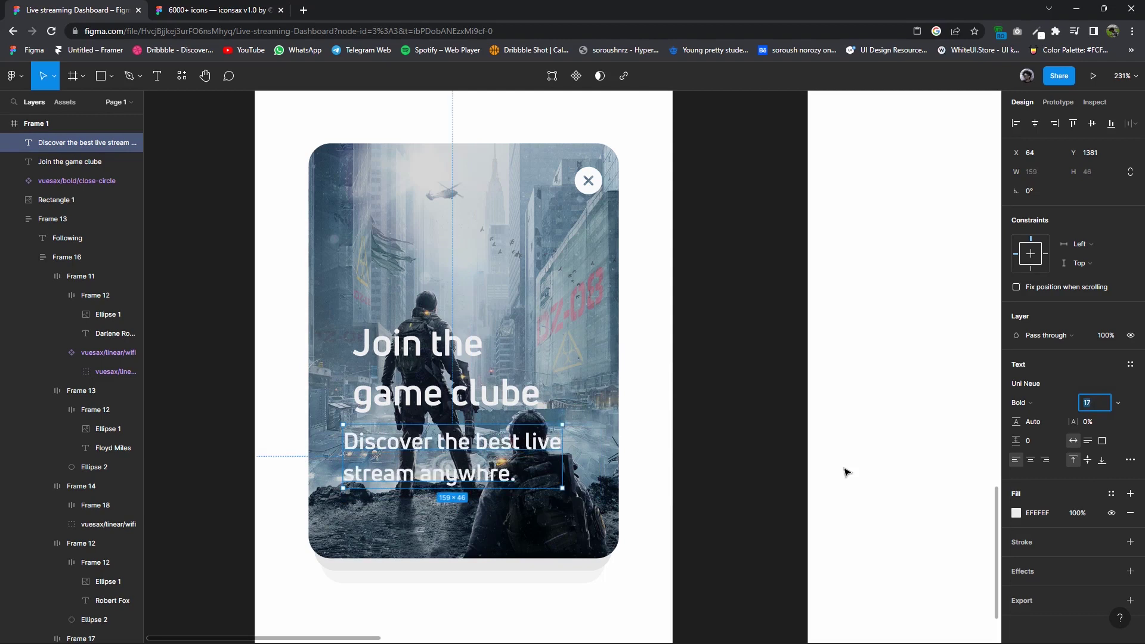
left_click(1020, 403)
left_click(753, 467)
Reposition the 'Join the game clube' heading up and left above the subtitle.
left_click(676, 470)
double_click(446, 451)
key("Escape")
left_click(446, 452)
mouse_move(448, 418)
left_mouse_down()
mouse_move(444, 403)
mouse_move(428, 453)
left_mouse_up()
left_click(566, 512)
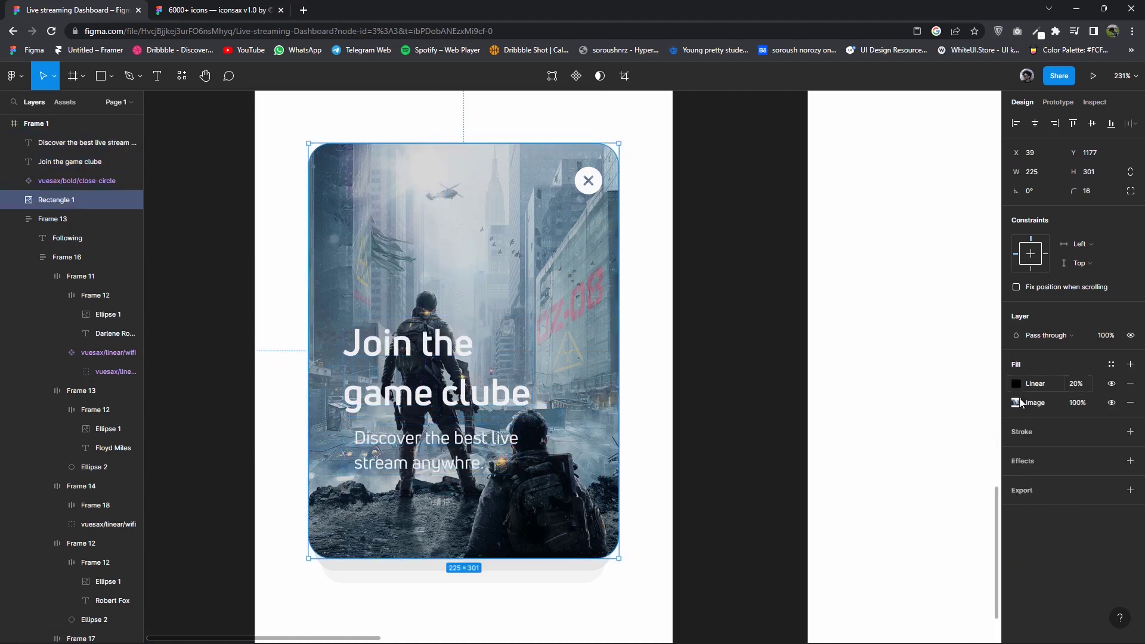
Extend the card's Linear gradient up behind the heading, stop at 100%, opacity 36%.
left_click(1016, 383)
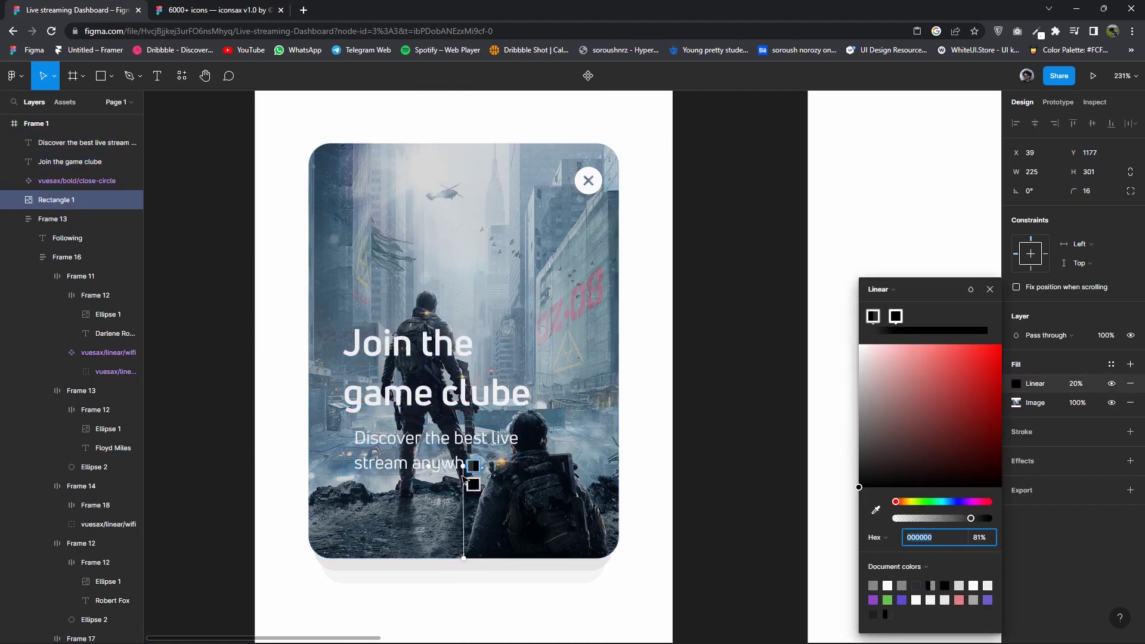
mouse_move(463, 474)
left_mouse_down()
mouse_move(461, 463)
mouse_move(474, 547)
left_mouse_up()
left_click_drag(473, 466, 462, 341)
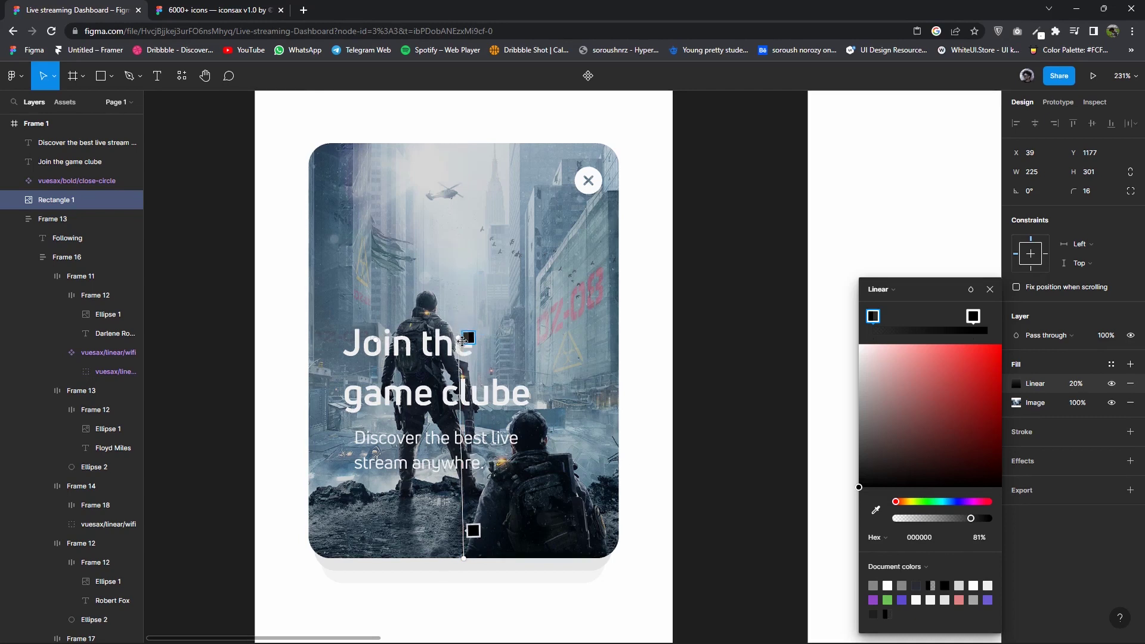
left_click(981, 537)
type("100")
key("Return")
left_click(1073, 383)
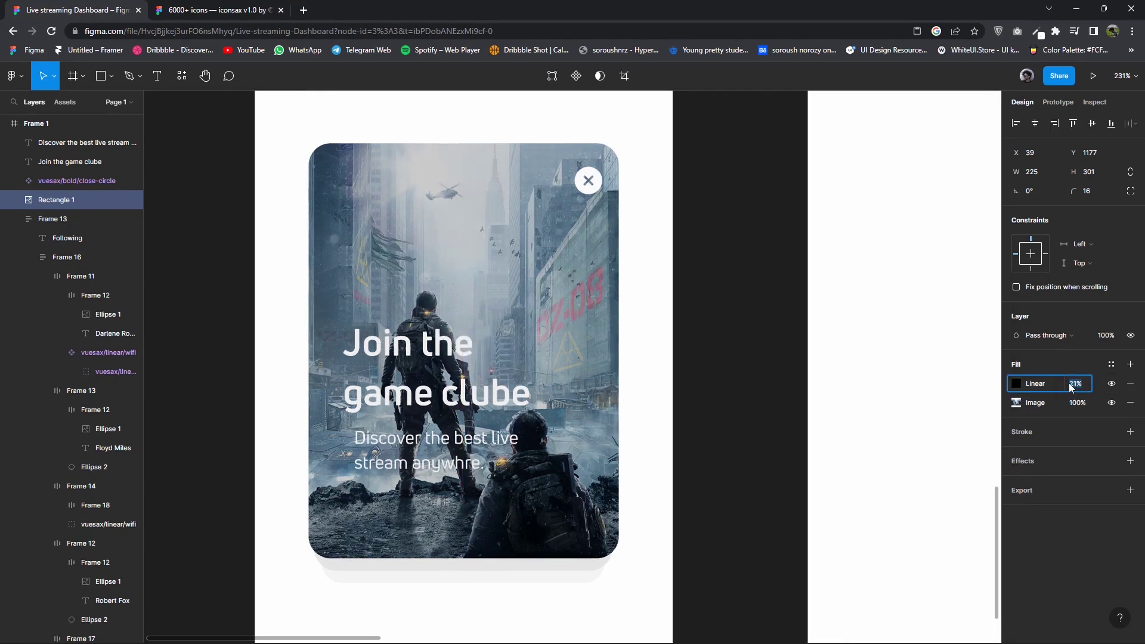
type("36")
key("Return")
Set the 'Join the game clube' title's line height to 24.
left_click(705, 404)
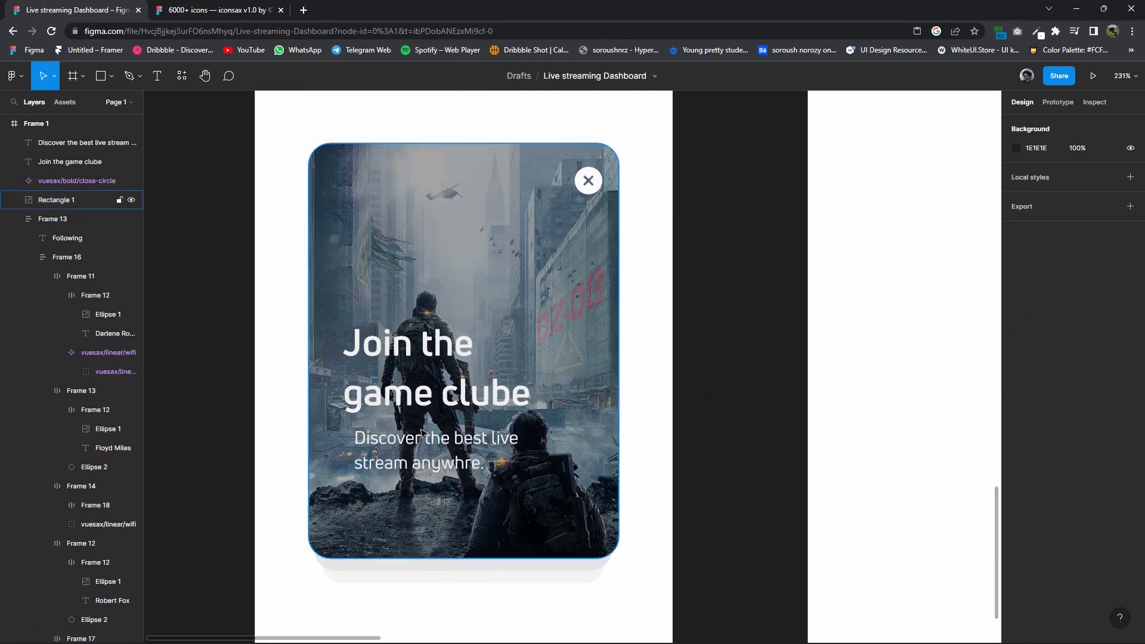
left_click(434, 443)
mouse_move(434, 442)
left_mouse_down()
mouse_move(430, 468)
mouse_move(430, 454)
left_mouse_up()
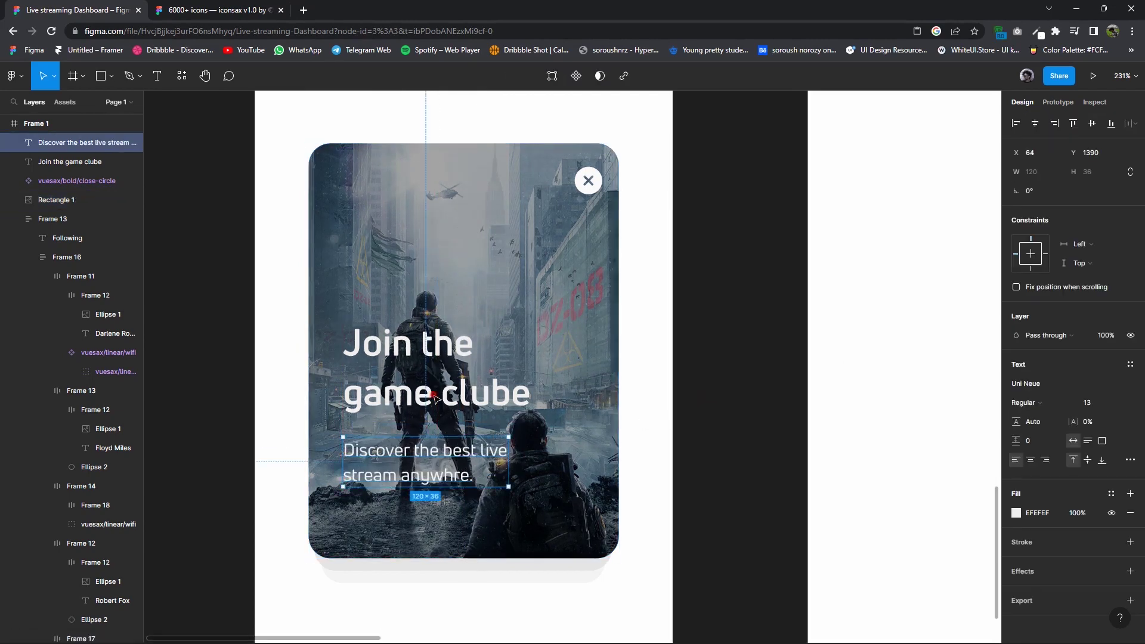
left_click_drag(441, 384, 441, 399)
type("24")
key("Return")
Stack the title closely above the Discover subtitle, moving both higher on the card.
left_click_drag(440, 377, 439, 403)
left_click_drag(438, 475, 438, 468)
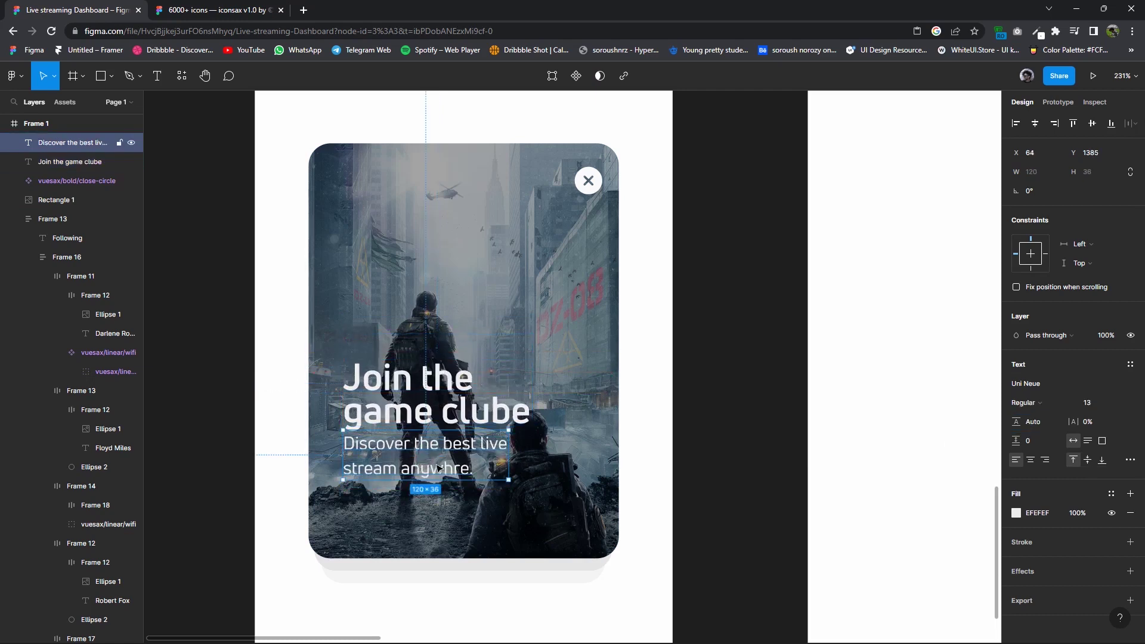
left_click_drag(417, 397, 417, 380)
left_click_drag(398, 444, 398, 439)
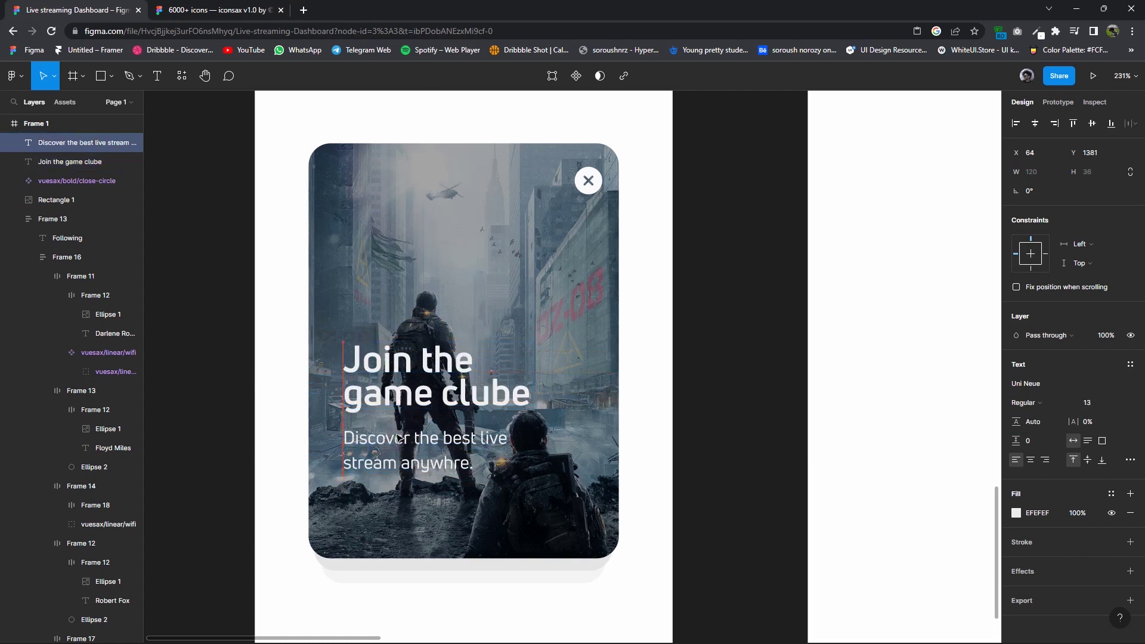
left_click_drag(417, 393, 417, 377)
left_click_drag(386, 442, 387, 420)
scroll(387, 417, "down", 1)
left_click_drag(416, 354, 420, 332)
left_click_drag(403, 413, 403, 398)
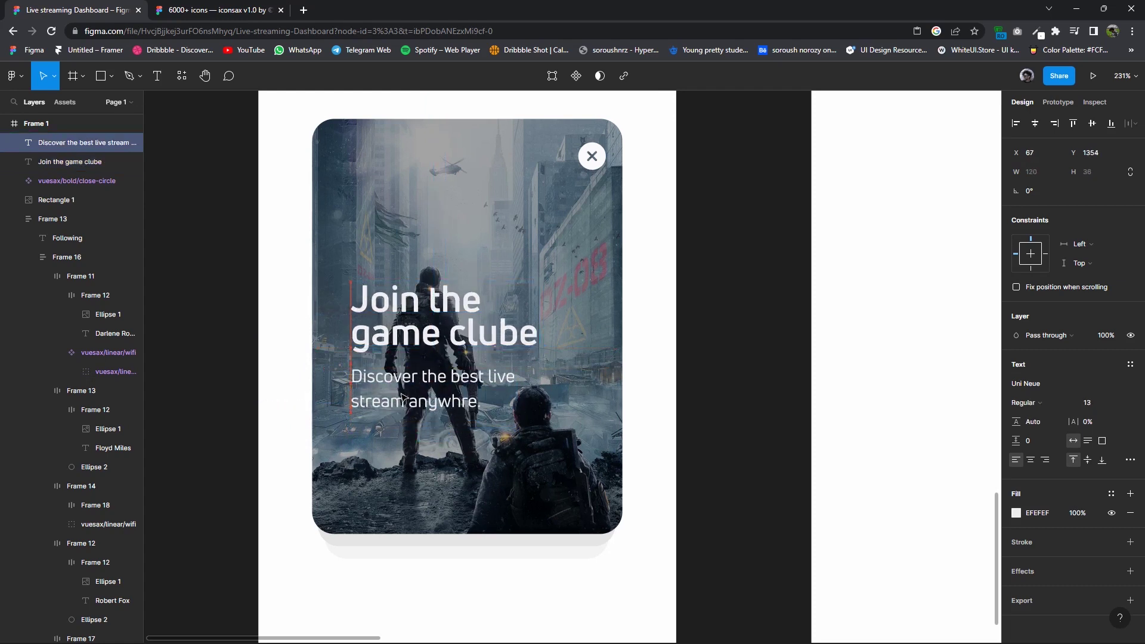
left_click_drag(406, 338, 406, 345)
Draw a rectangle over the card's lower area, then undo it.
left_click(128, 76)
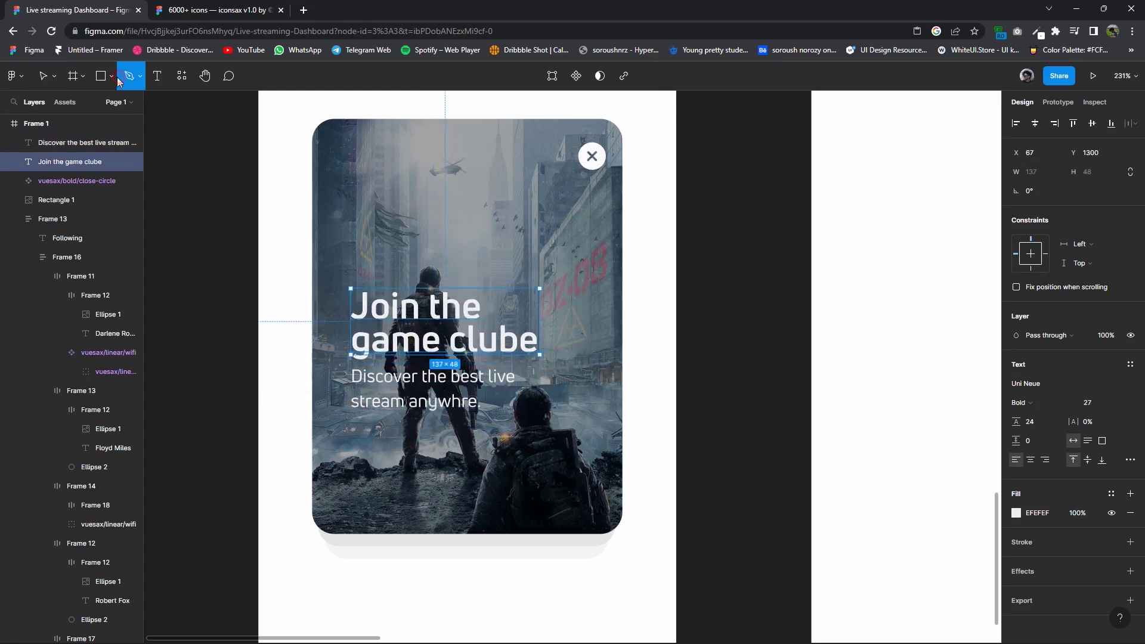
left_click(54, 102)
left_click_drag(388, 435, 544, 501)
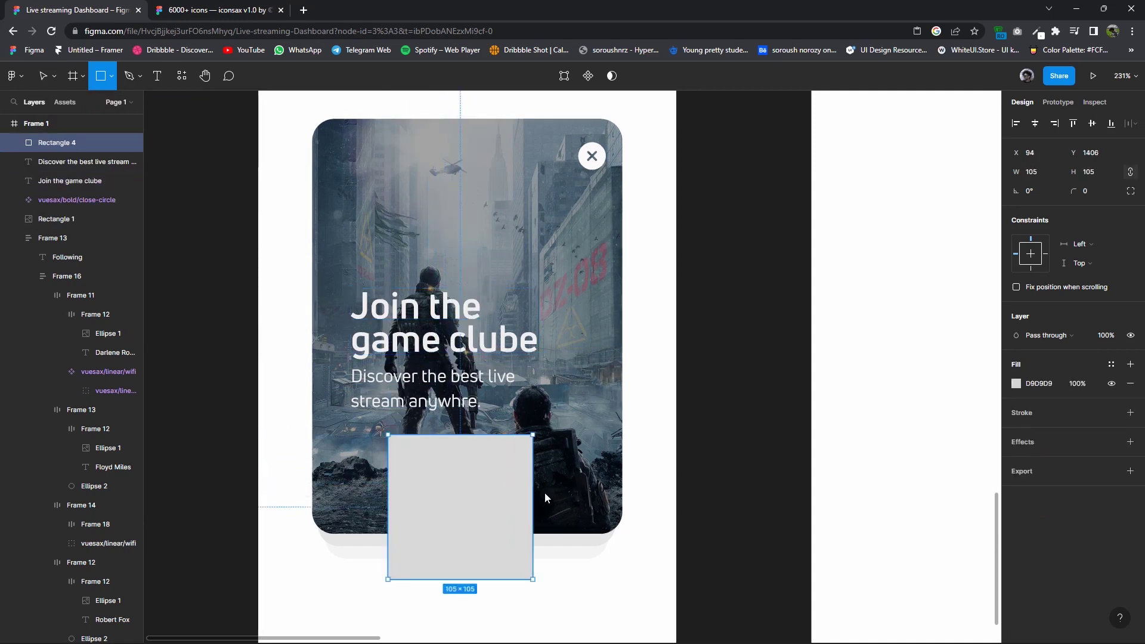
key("ctrl+z")
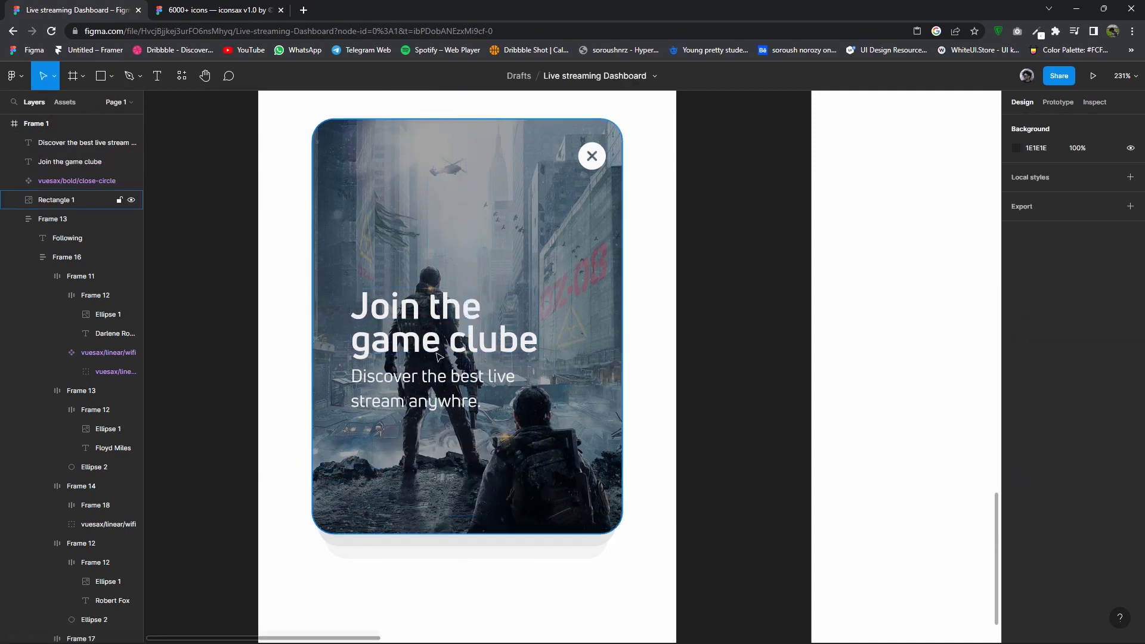
Duplicate the title below the subtitle and retype the copy as 'Join now'.
left_click_drag(465, 341, 466, 472)
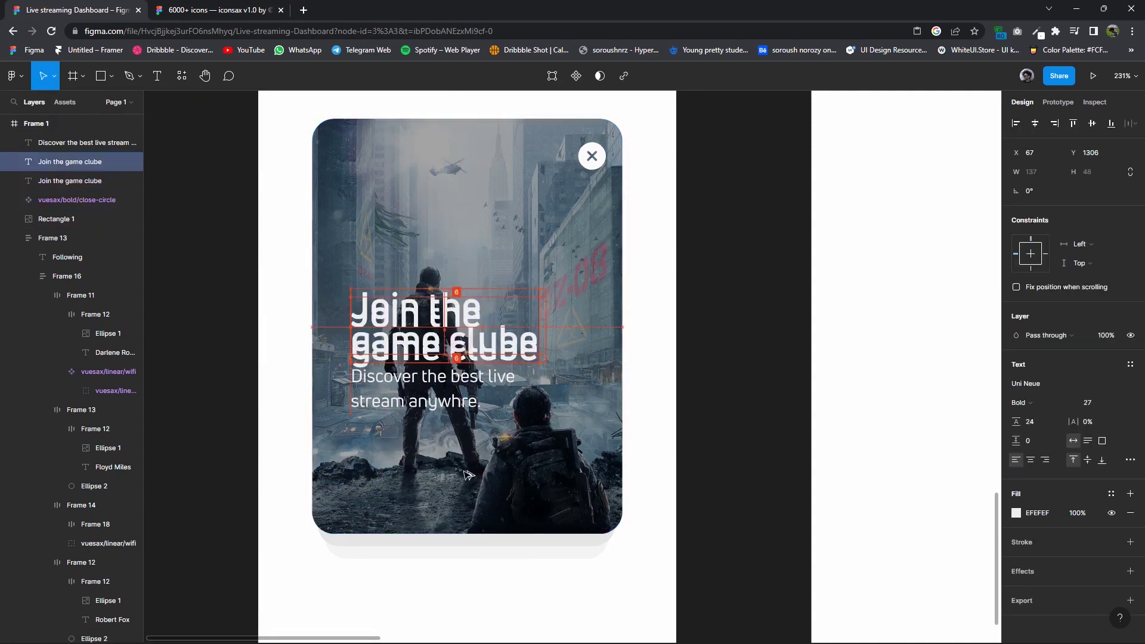
type("Jon now")
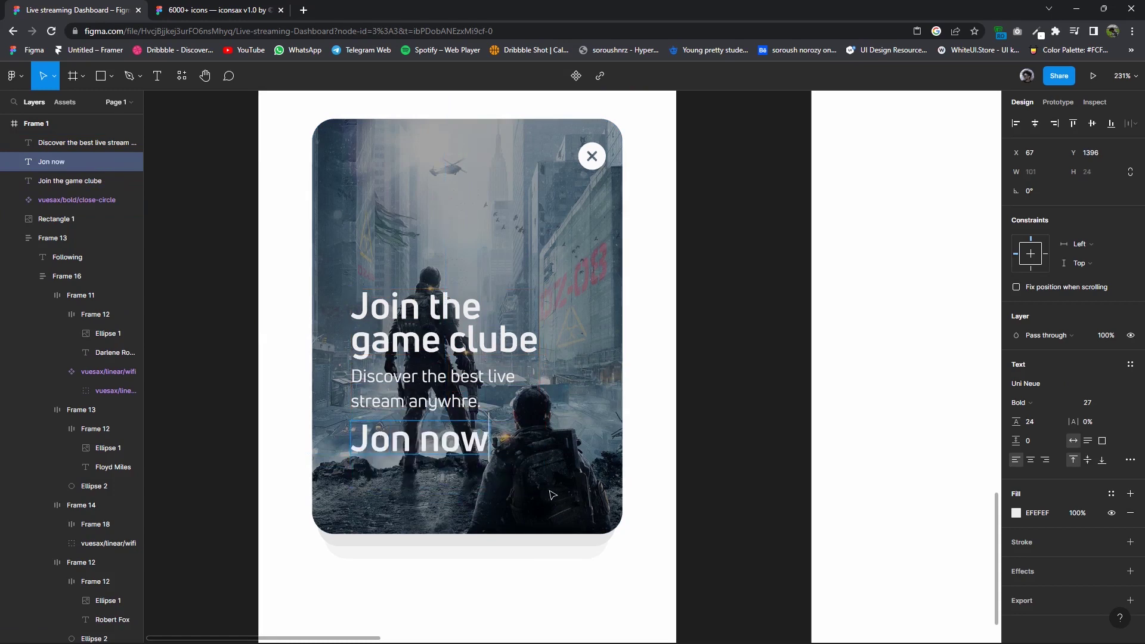
type("7")
key("Return")
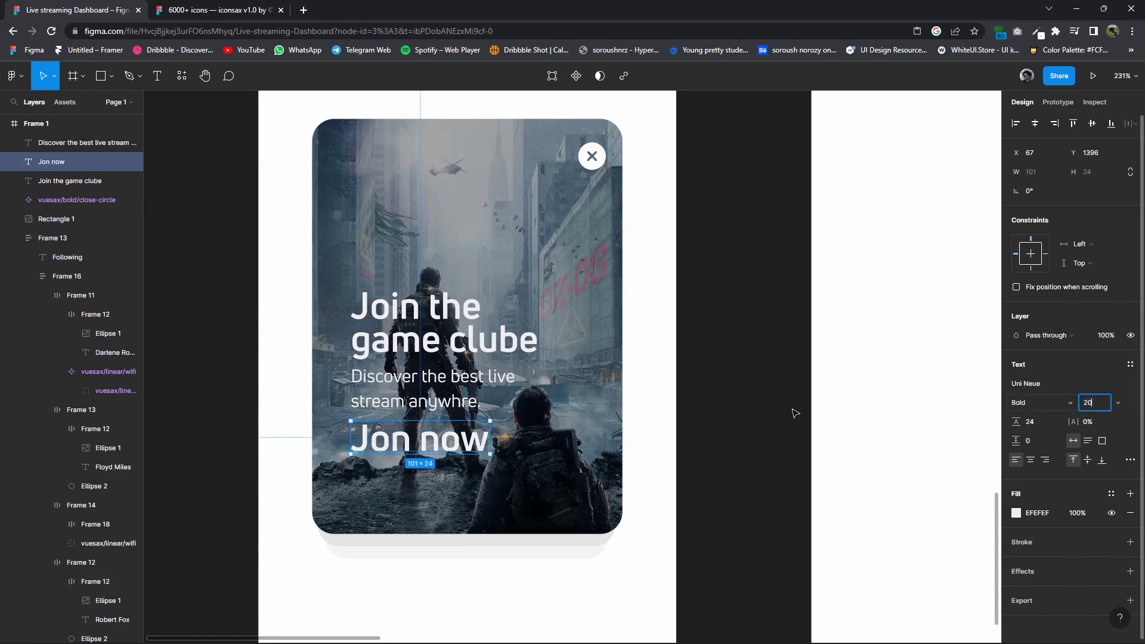
key("Return")
left_click(740, 439)
double_click(407, 440)
left_click(407, 440)
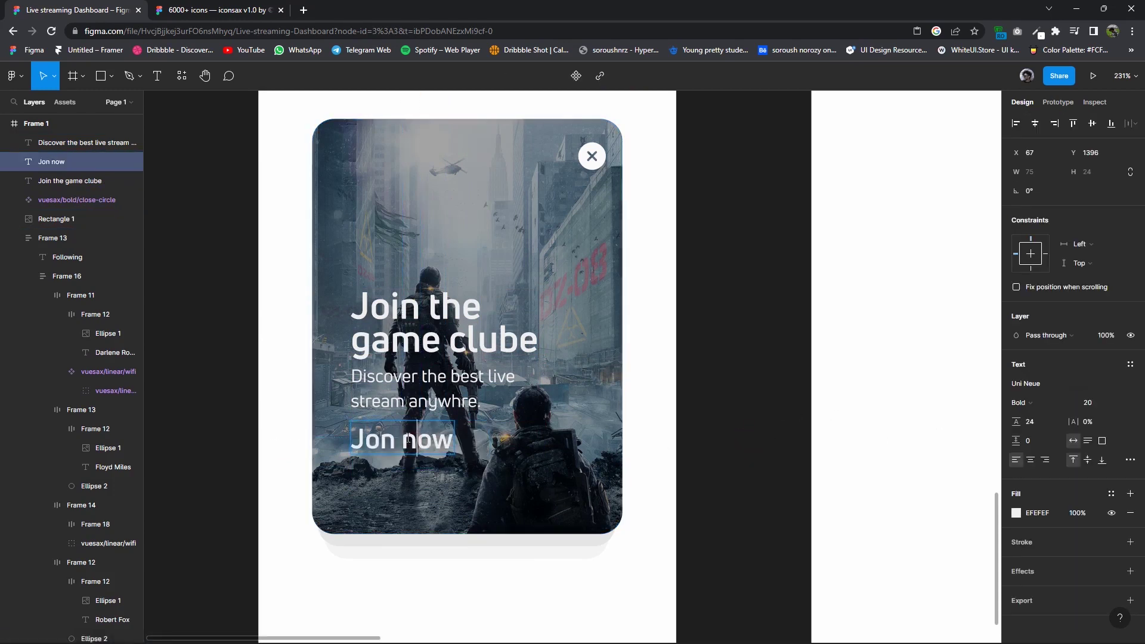
type("i")
key("Escape")
Centre 'Join now' near the card's bottom at font size 18 and wrap it in a frame.
left_click_drag(417, 441, 478, 471)
left_click(1087, 402)
type("18")
key("Return")
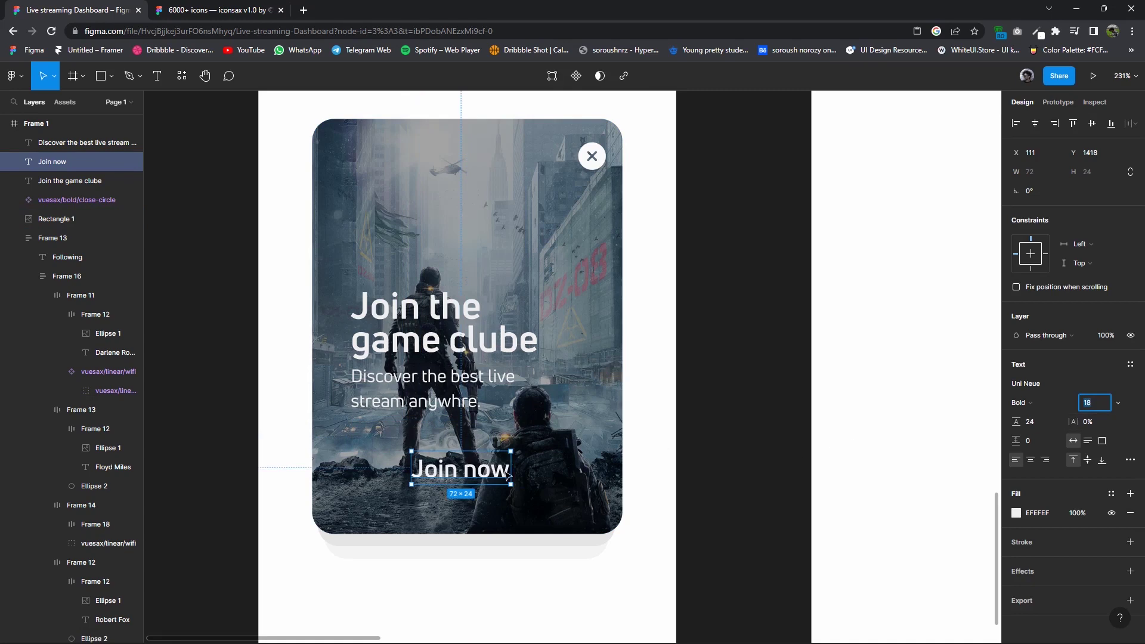
right_click(483, 477)
key("ctrl+alt+g")
Give the Join now frame auto layout and a purple 6C5CD3 fill.
left_click(1130, 258)
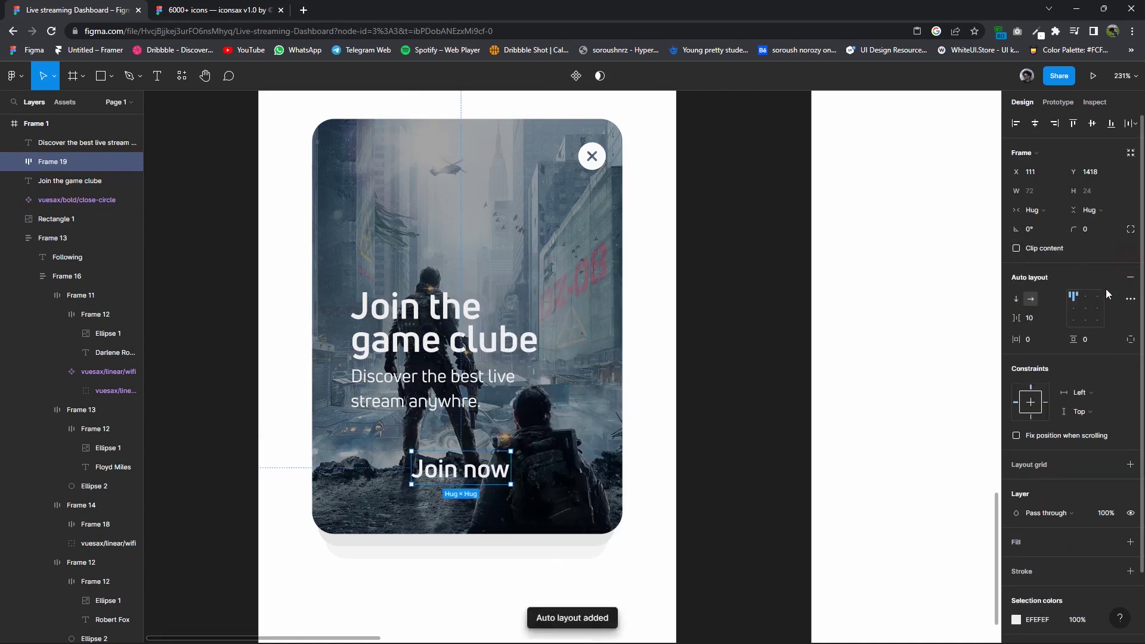
left_click(1130, 542)
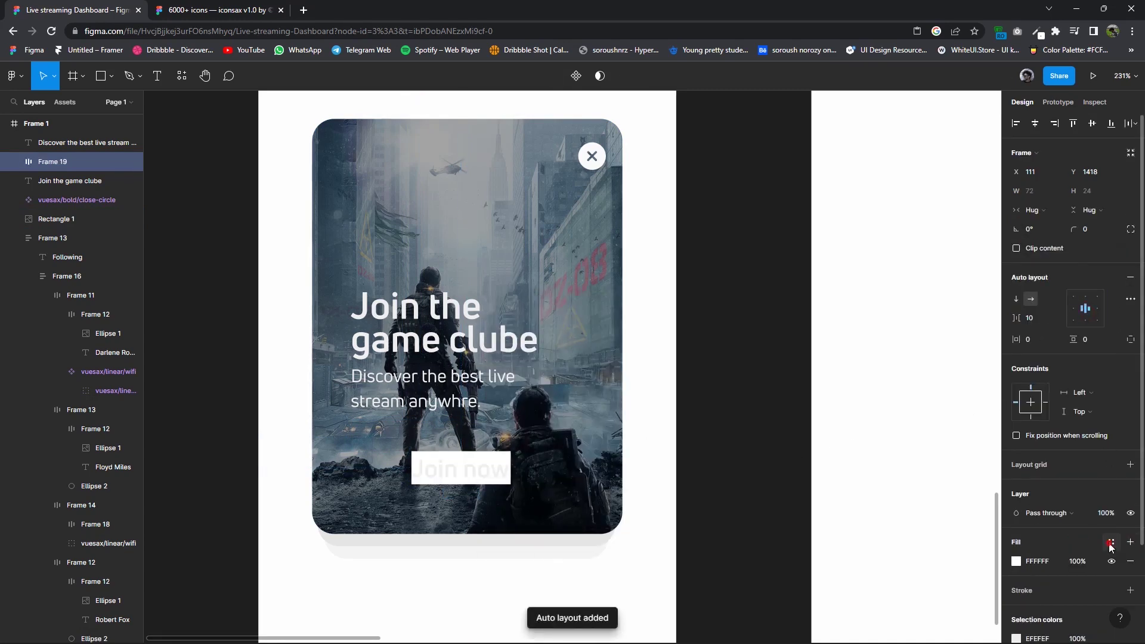
left_click(1111, 541)
left_click(1015, 561)
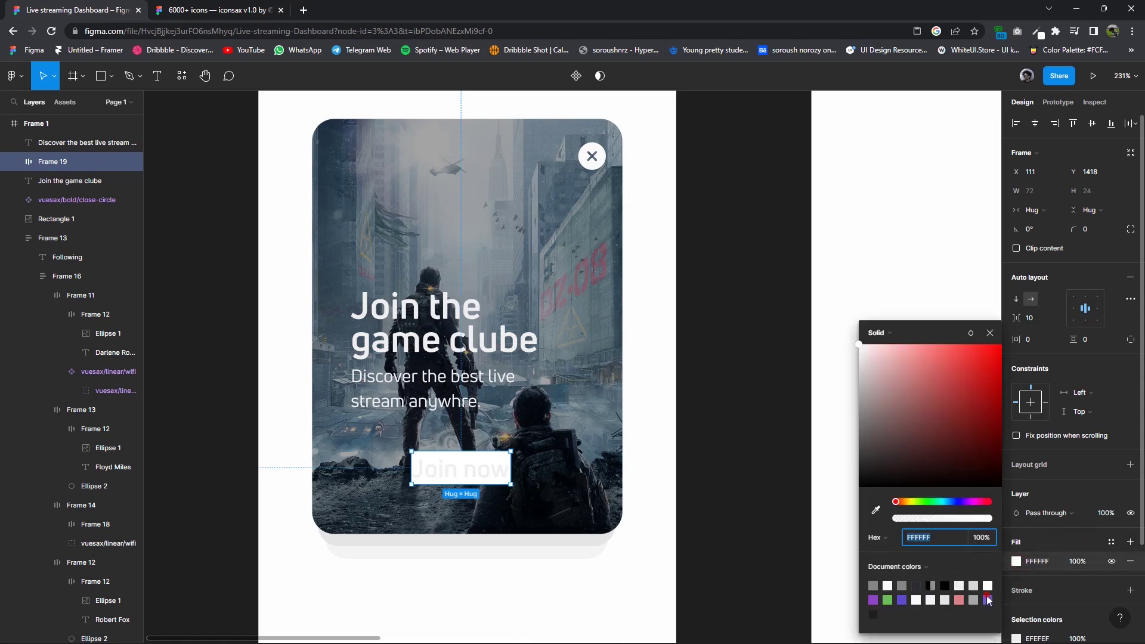
left_click(988, 602)
left_click(989, 334)
Resize the Join now button to about 114×38 and round its corners to radius 15.
mouse_move(511, 484)
left_mouse_down()
mouse_move(573, 505)
mouse_move(500, 488)
left_mouse_up()
left_click(1086, 229)
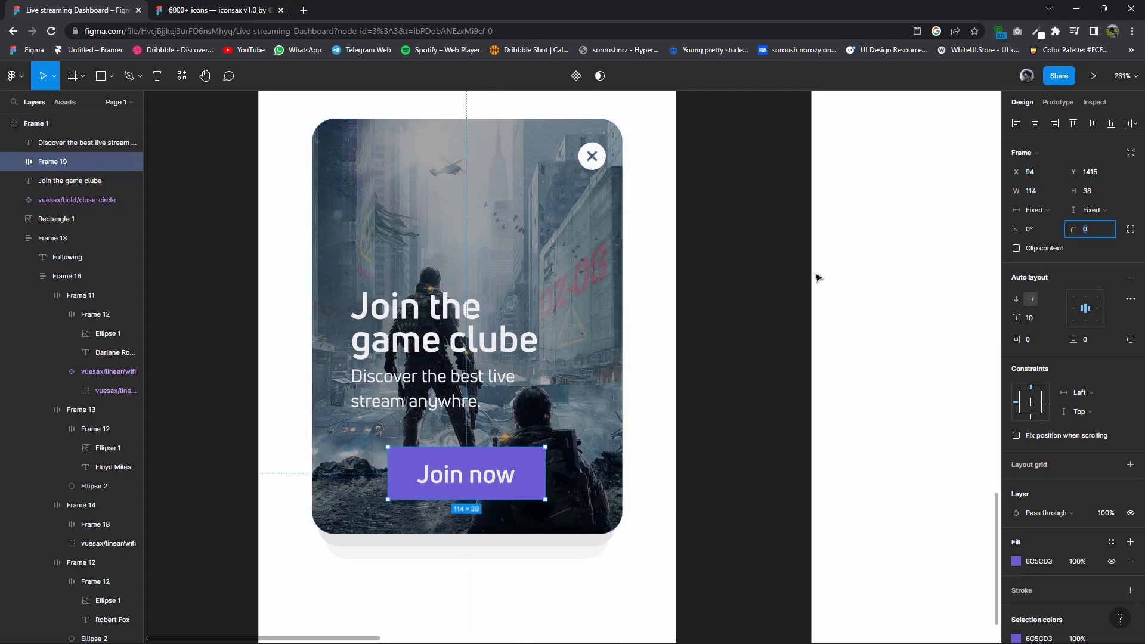
type("100")
key("Return")
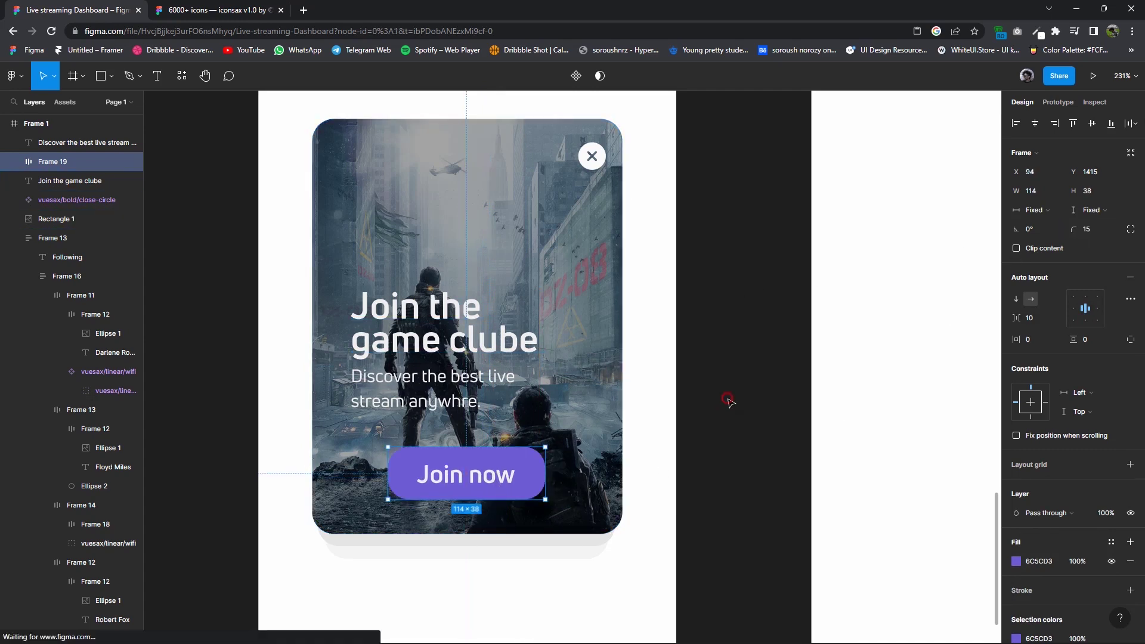
Zoom out to review the whole dashboard, comparing the Join now and New feed buttons.
left_click(728, 399)
key("shift+1")
scroll(590, 258, "up", 2)
scroll(578, 333, "up", 3)
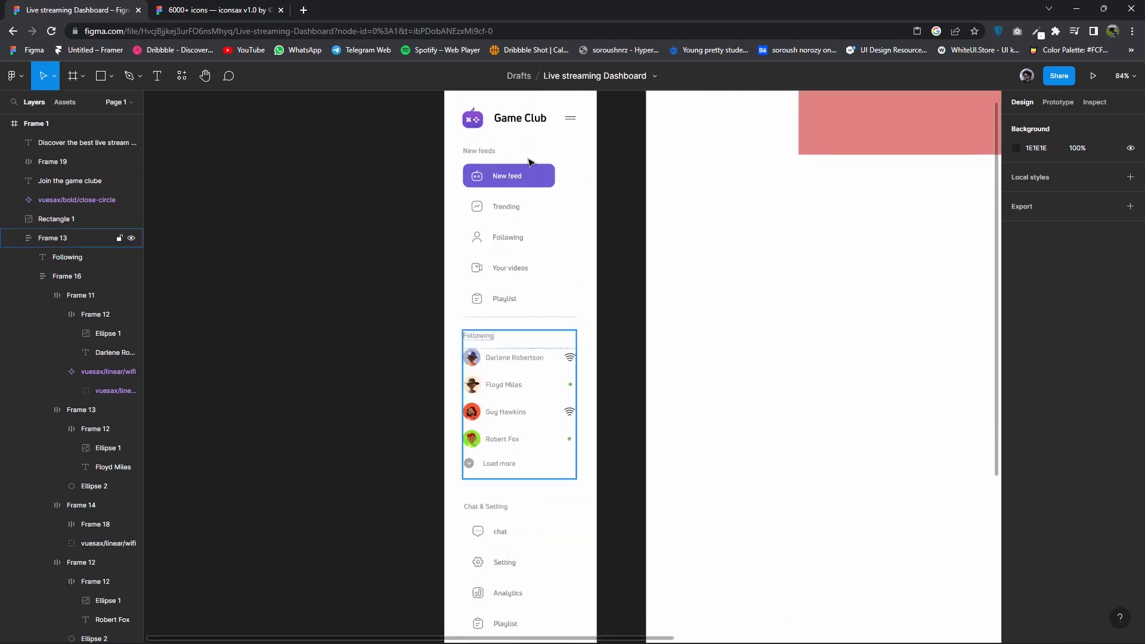
left_click(552, 182)
scroll(751, 411, "down", 2)
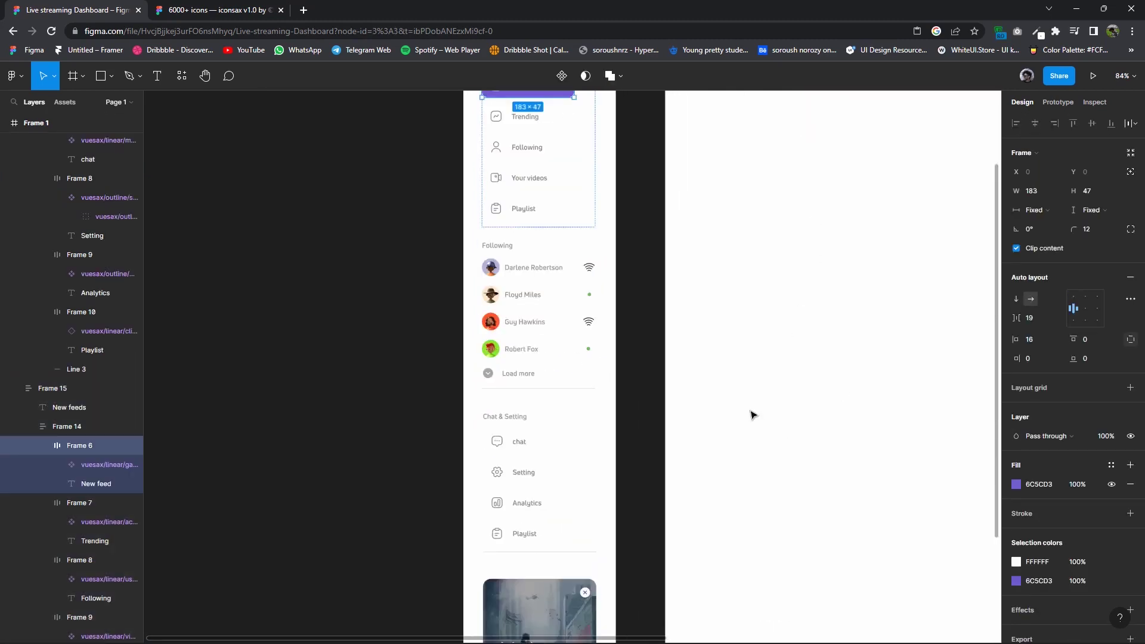
scroll(752, 411, "down", 4)
scroll(572, 417, "up", 5, "ctrl")
left_click(571, 456)
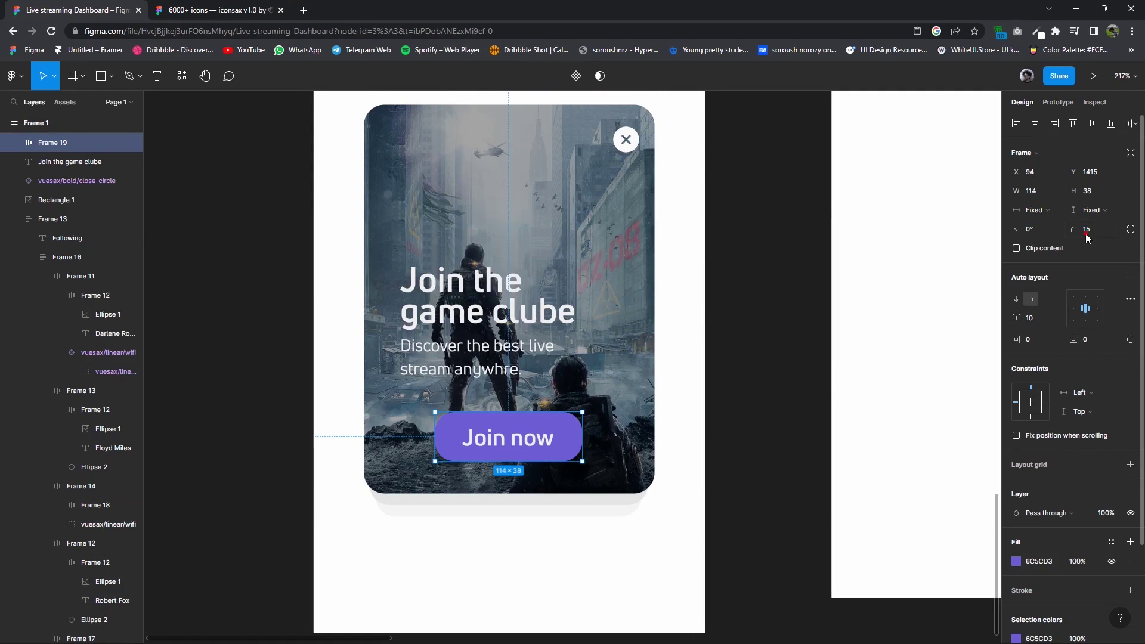
left_click(769, 346)
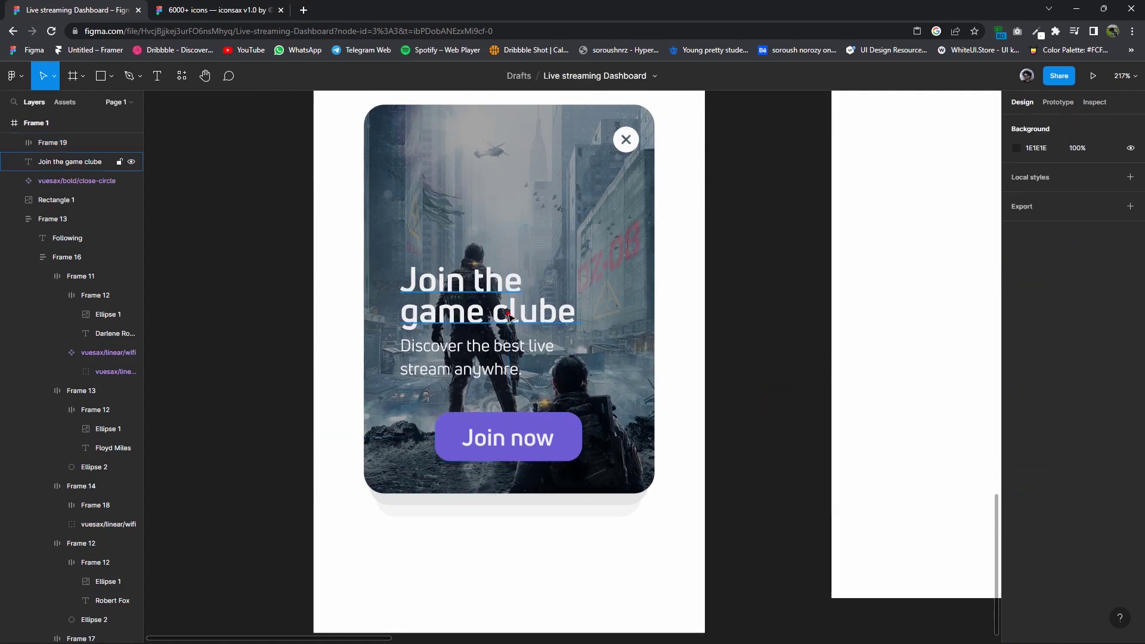
Set the Join now button text to size 14 and the Join the game clube title to 23.
left_click(107, 162)
double_click(517, 439)
left_click(1091, 325)
type("14")
key("Return")
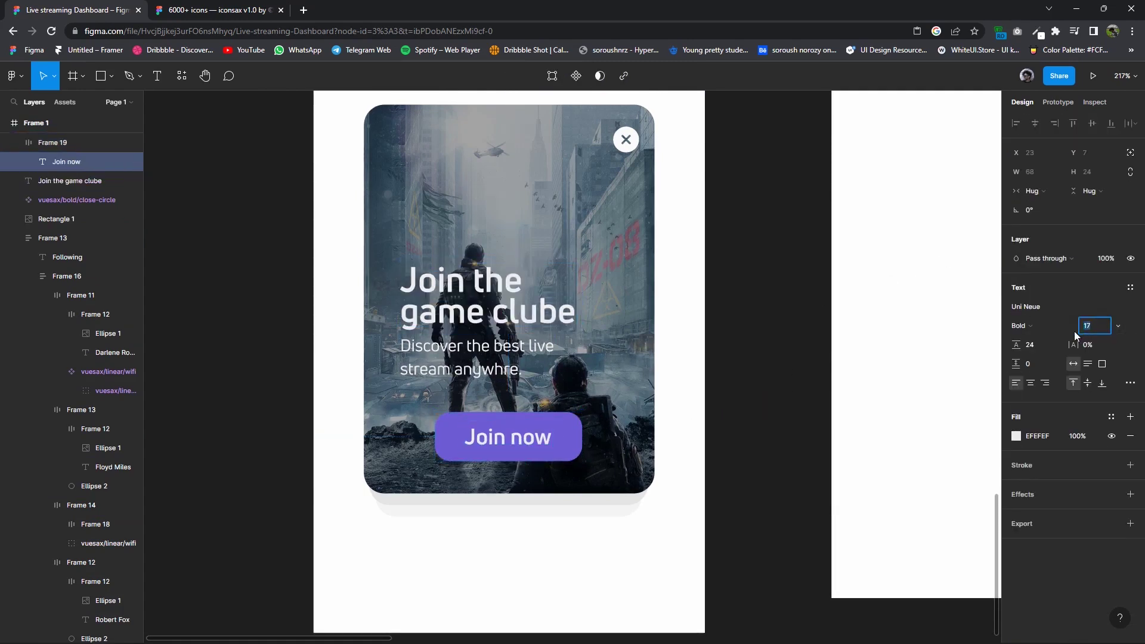
left_click(459, 310)
left_click(1090, 402)
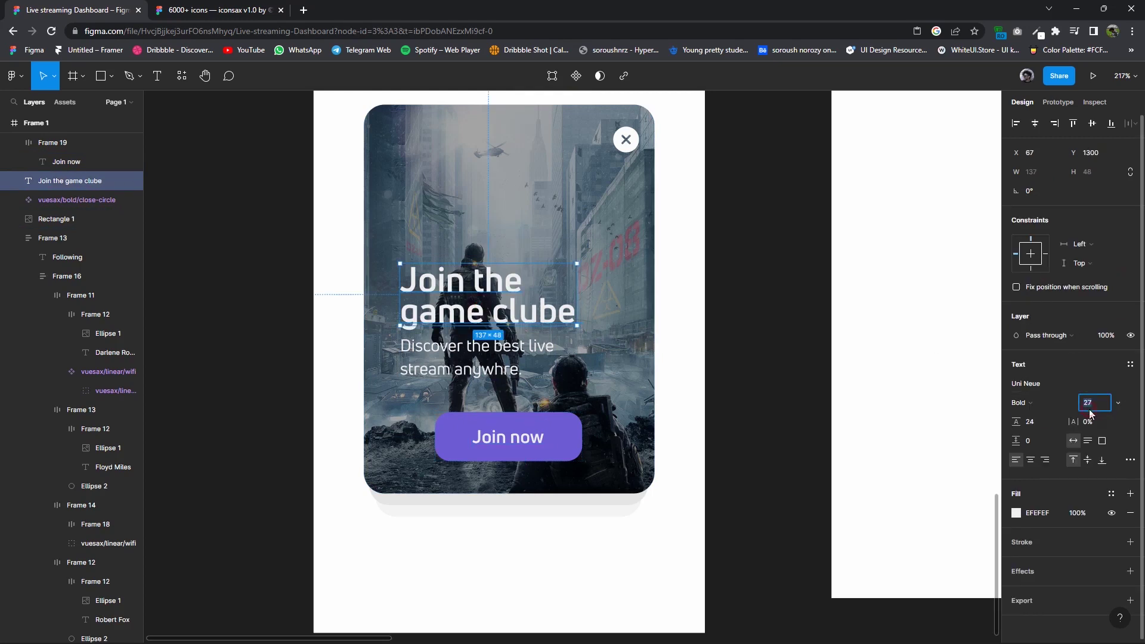
type("23")
key("Return")
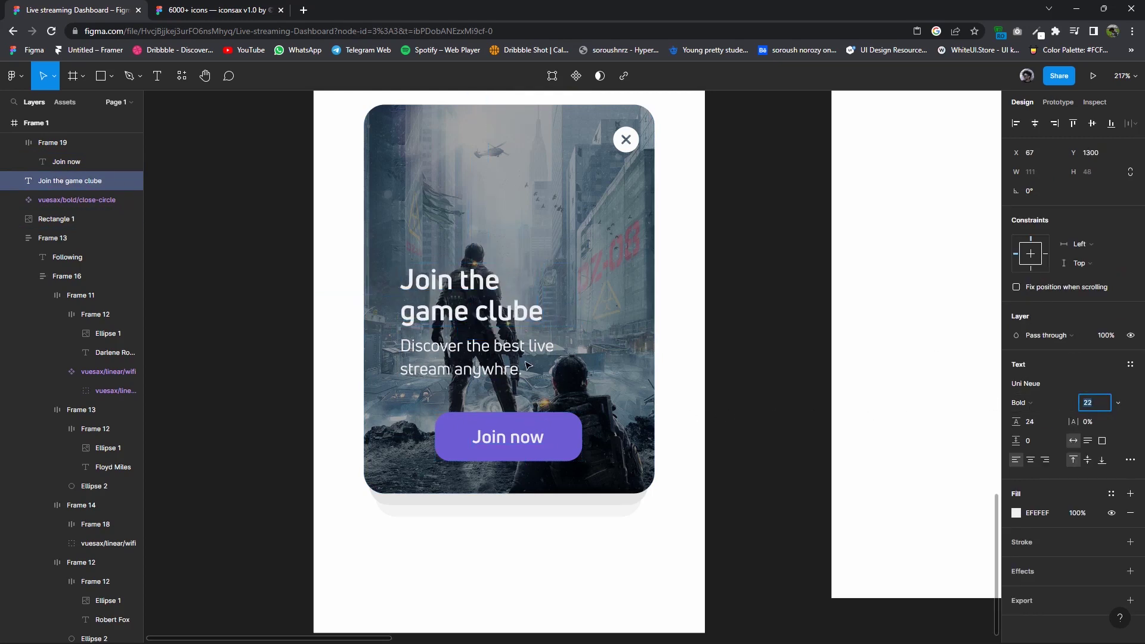
Set the Discover subtitle to font size 12 and narrow its text box.
left_click(509, 362)
left_click(1091, 402)
type("10")
key("Return")
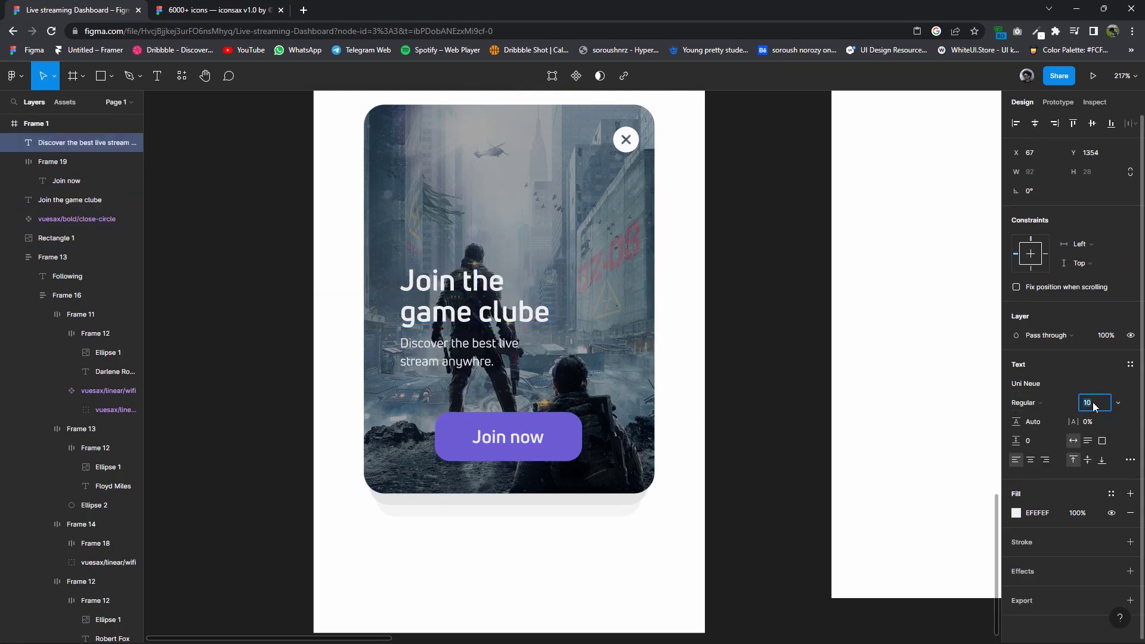
type("12")
key("Return")
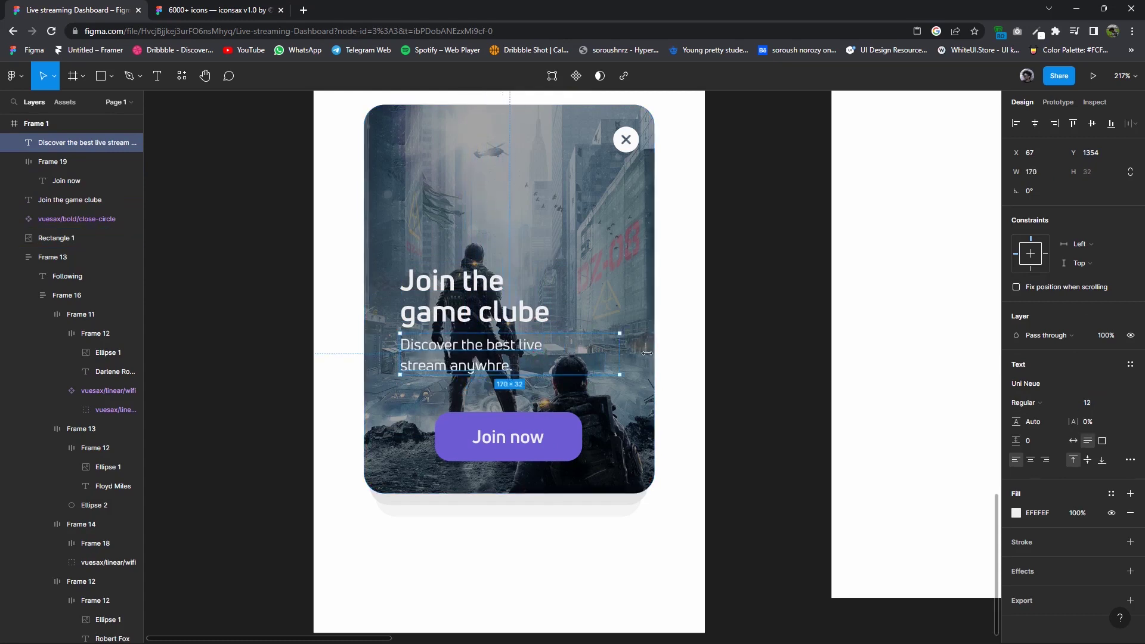
left_click_drag(654, 357, 602, 357)
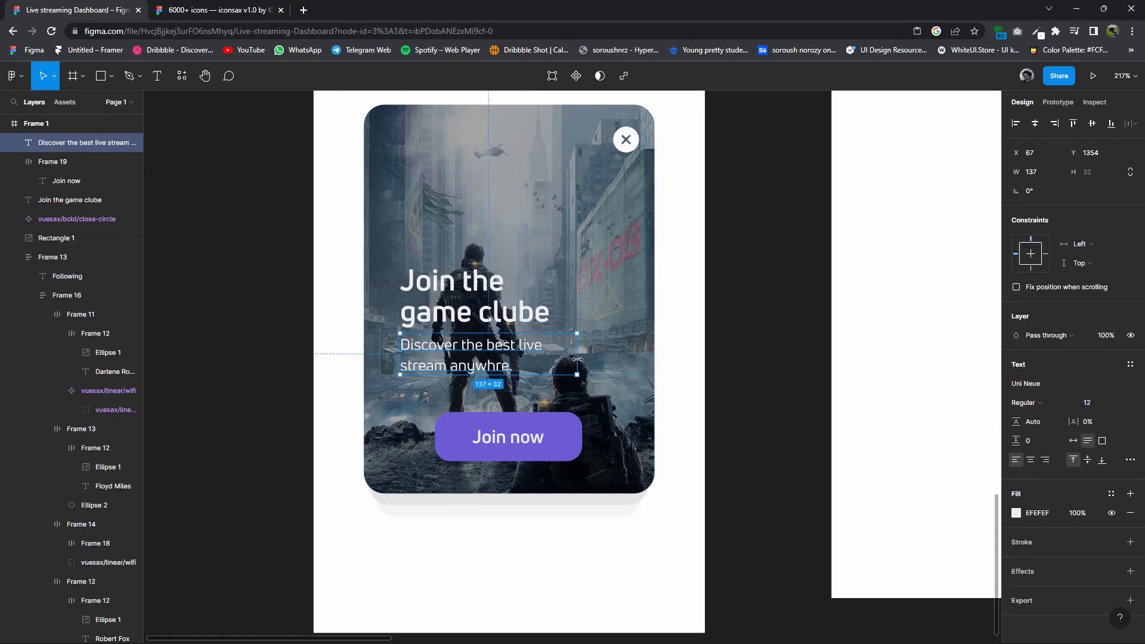
Center-align the description and reposition the heading and subtitle slightly lower on the card.
left_click(755, 375)
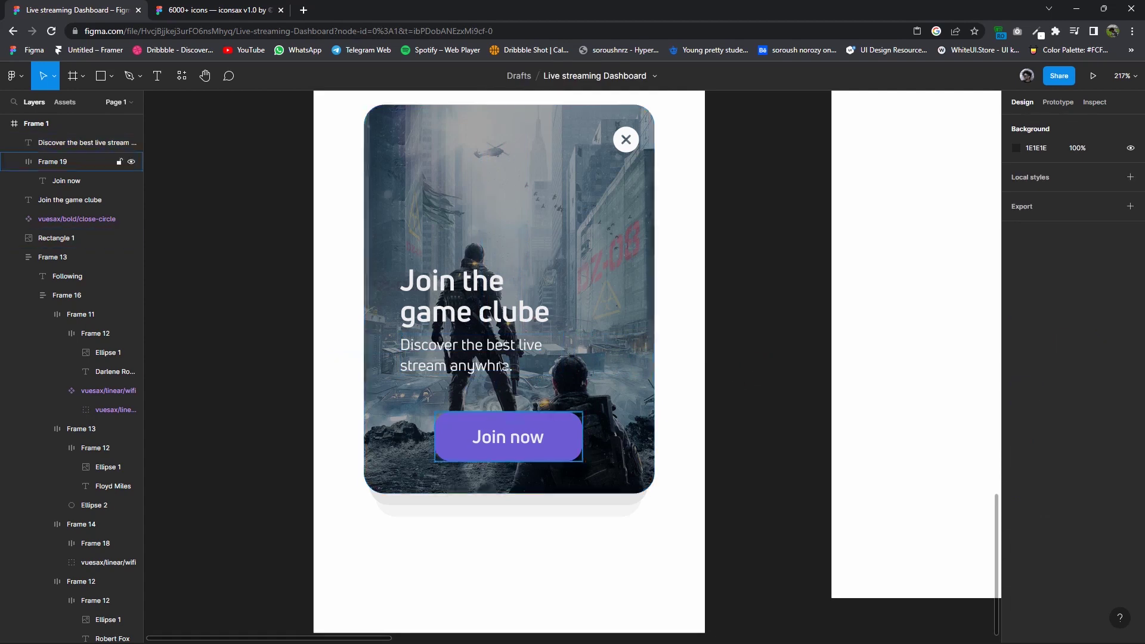
left_click_drag(451, 306, 498, 285)
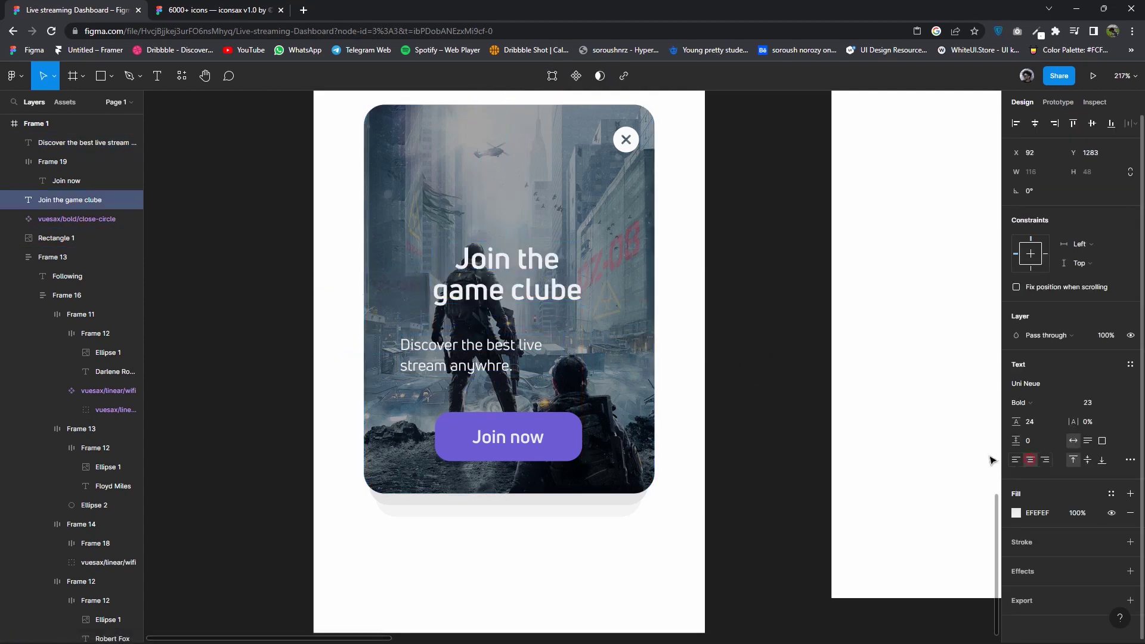
left_click_drag(532, 284, 526, 295)
left_click_drag(449, 356, 519, 350)
left_click(1030, 459)
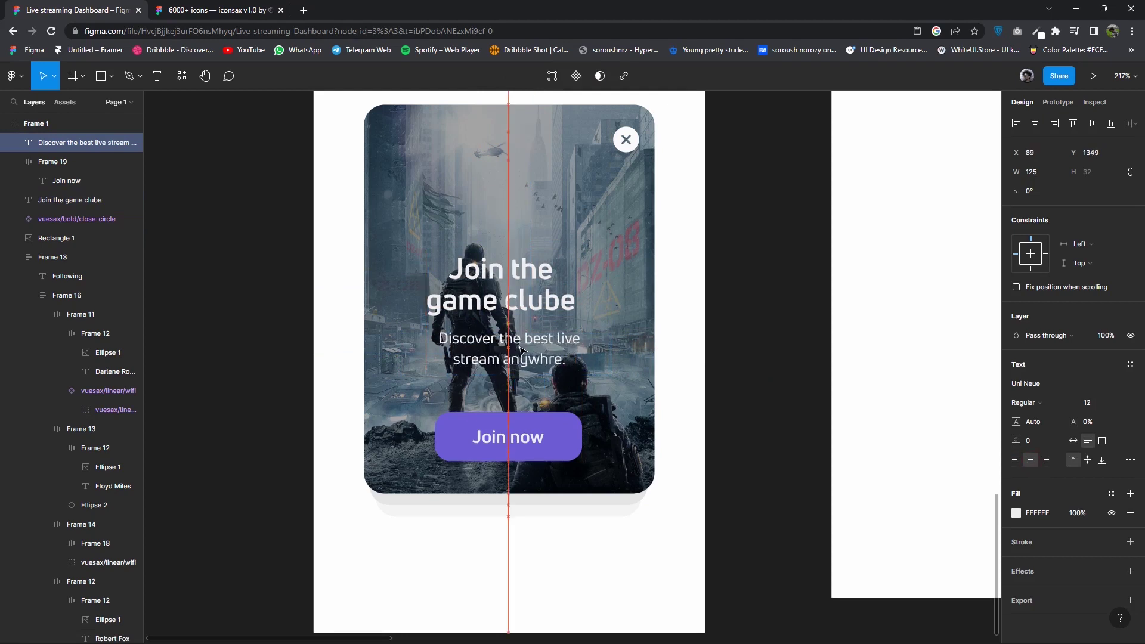
left_click_drag(517, 299, 516, 308)
left_click_drag(511, 352, 524, 326)
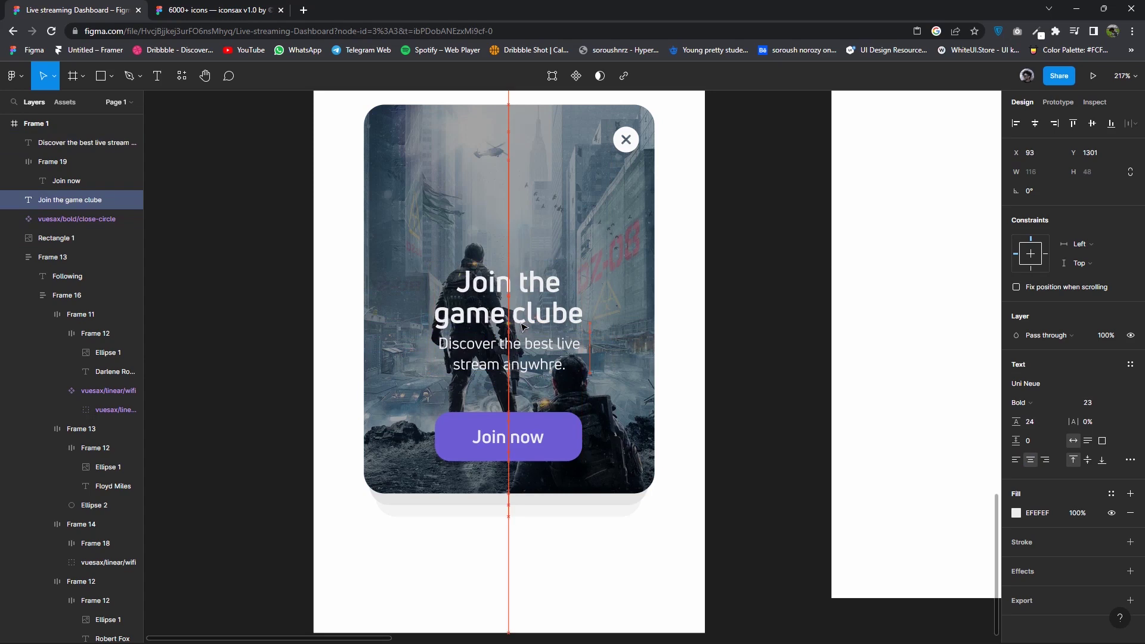
scroll(738, 349, "down", 3)
Try the cliff and jungle wallpapers as the card's background image.
left_click(672, 380)
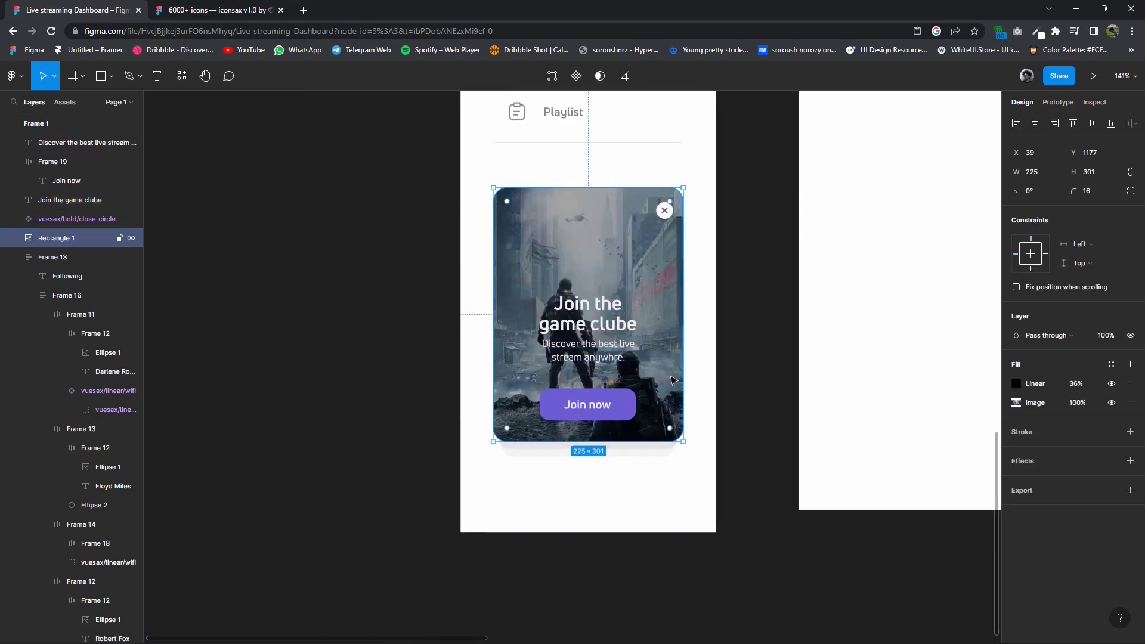
left_click(1016, 404)
left_click(929, 442)
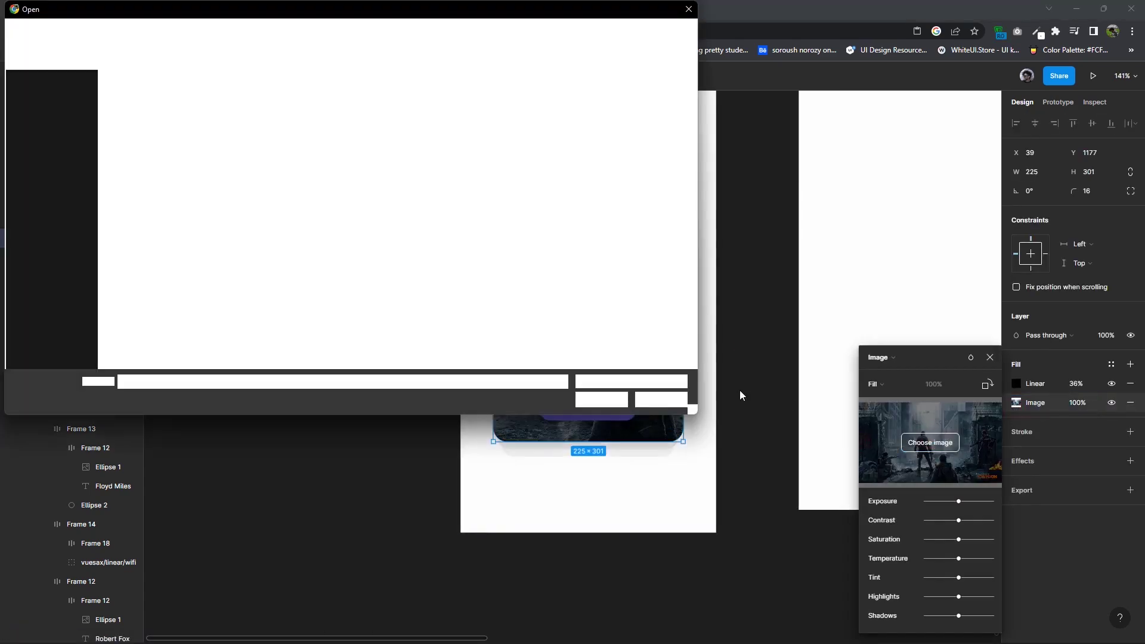
double_click(463, 116)
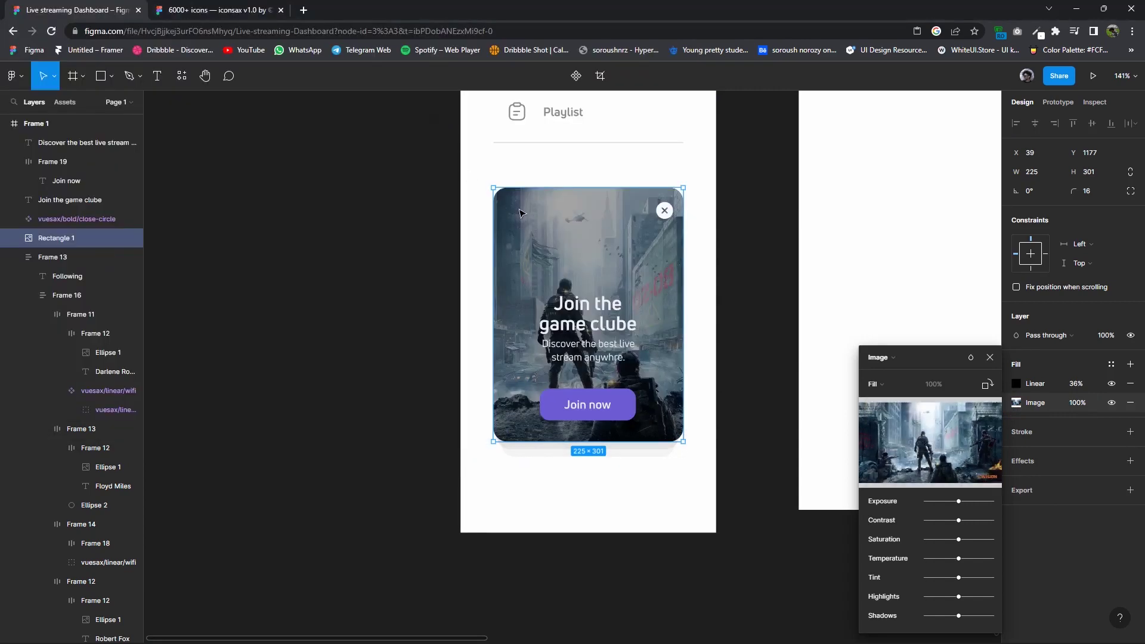
left_click(948, 433)
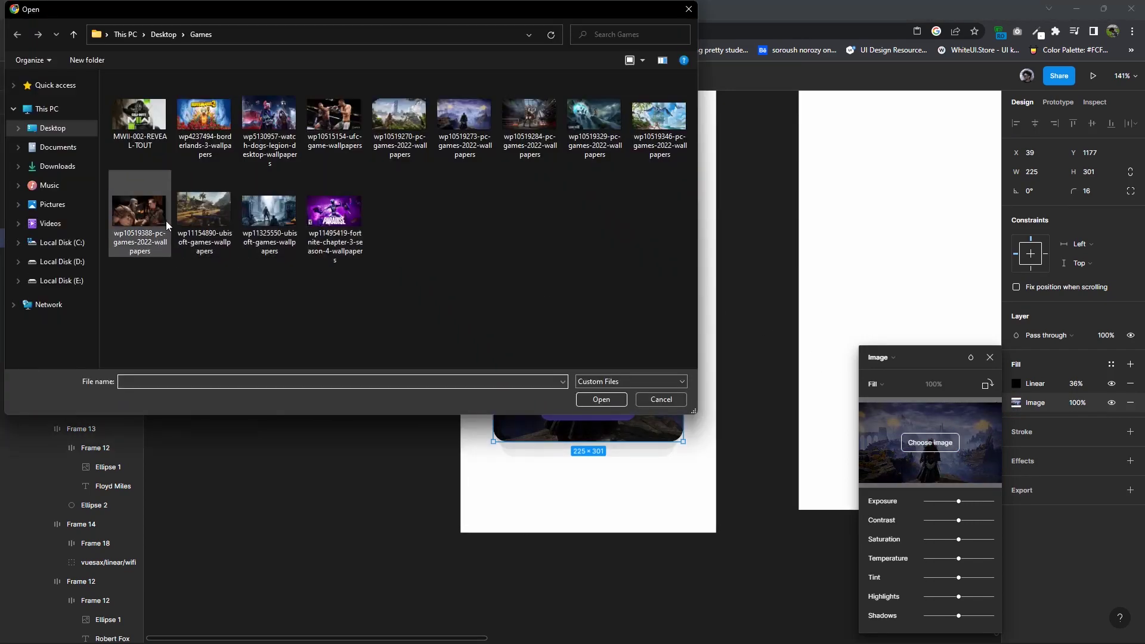
double_click(201, 220)
Try the pig-mask and lantern-lit cliff wallpapers, then settle on the ruined-city image.
left_click(930, 441)
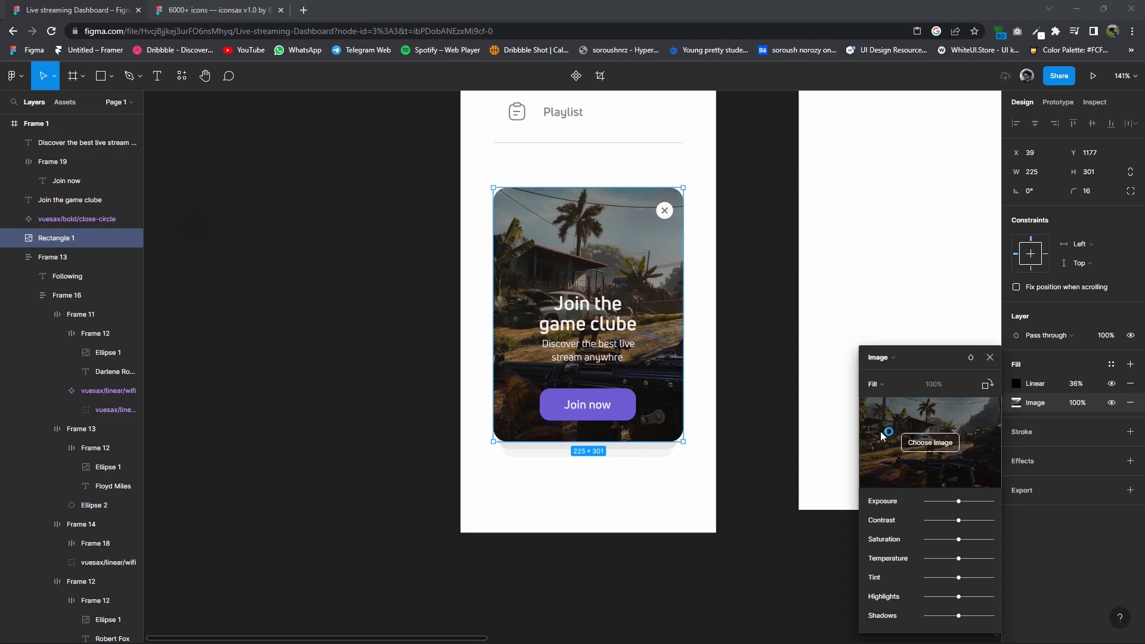
double_click(282, 130)
left_click(930, 442)
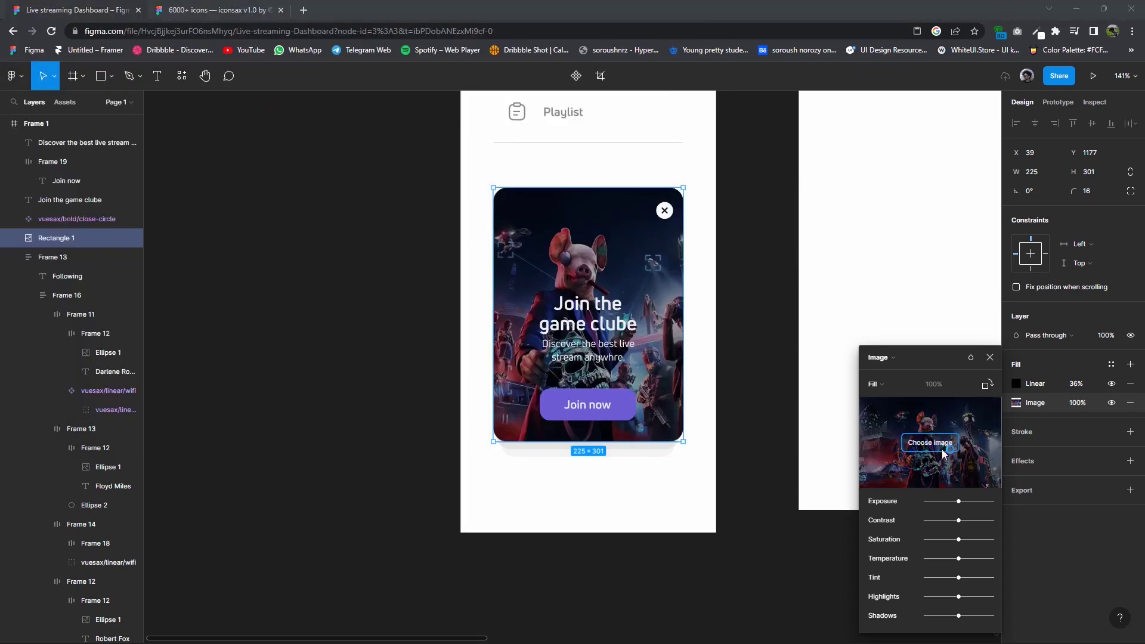
double_click(587, 141)
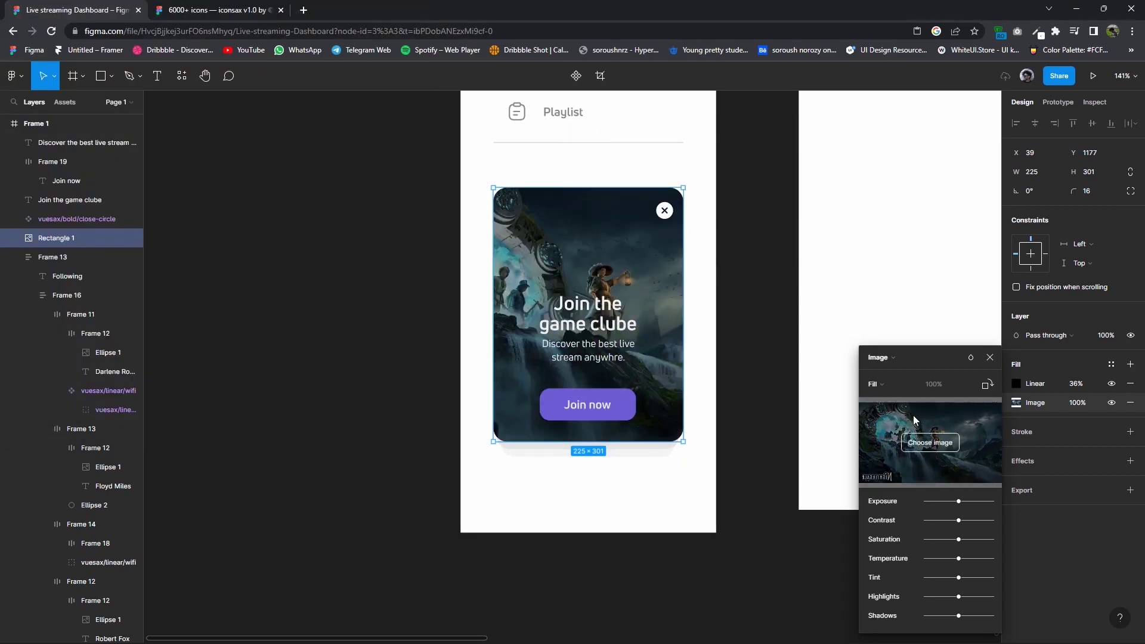
left_click(919, 444)
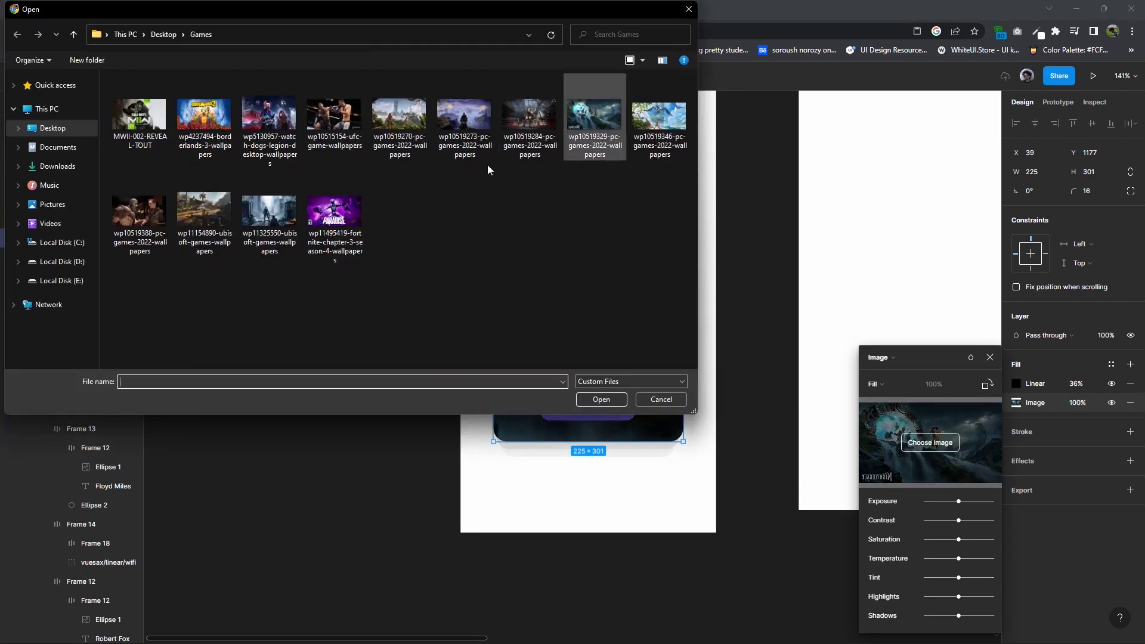
double_click(286, 212)
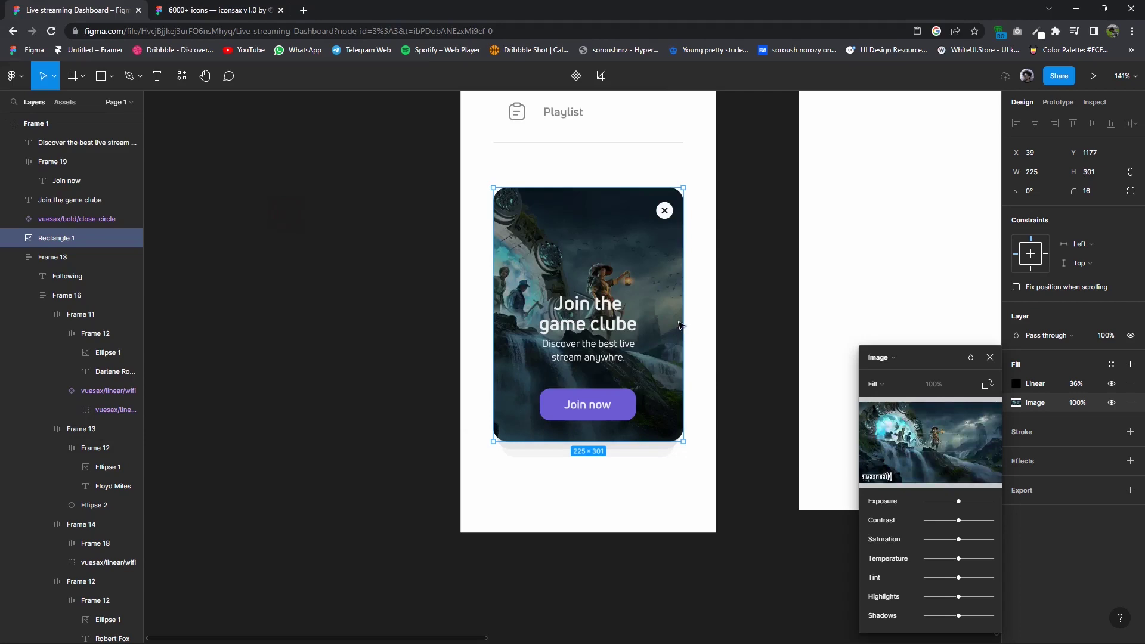
left_click(758, 304)
Select all the card's layers and nudge the whole card slightly down.
scroll(730, 332, "down", 3)
scroll(739, 422, "up", 2)
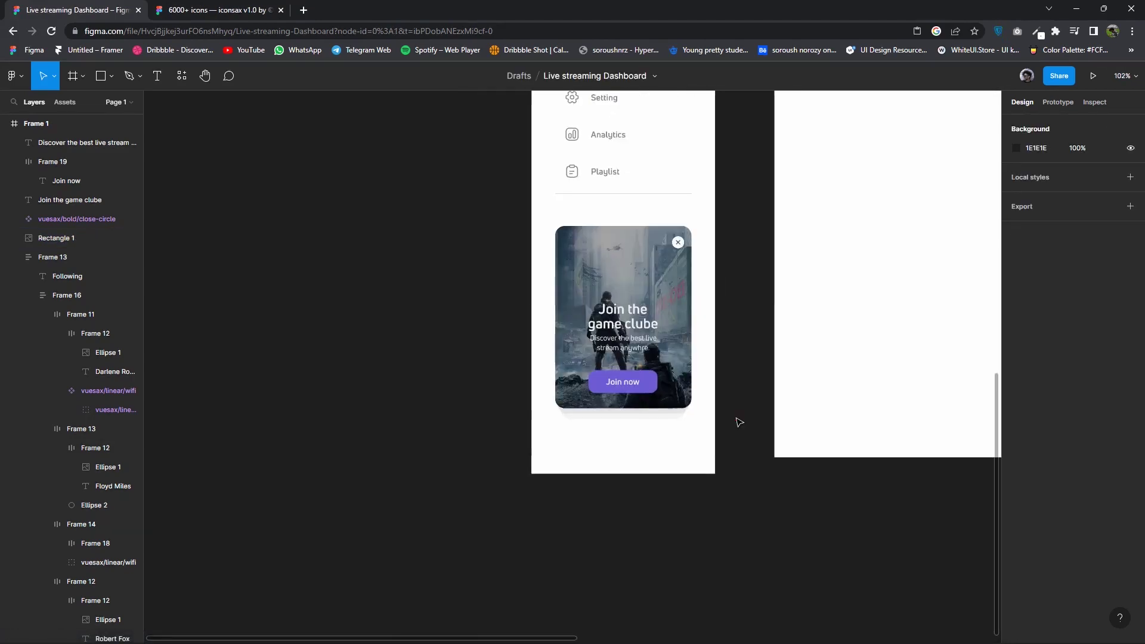
left_click_drag(735, 416, 567, 259)
scroll(623, 310, "down", 1)
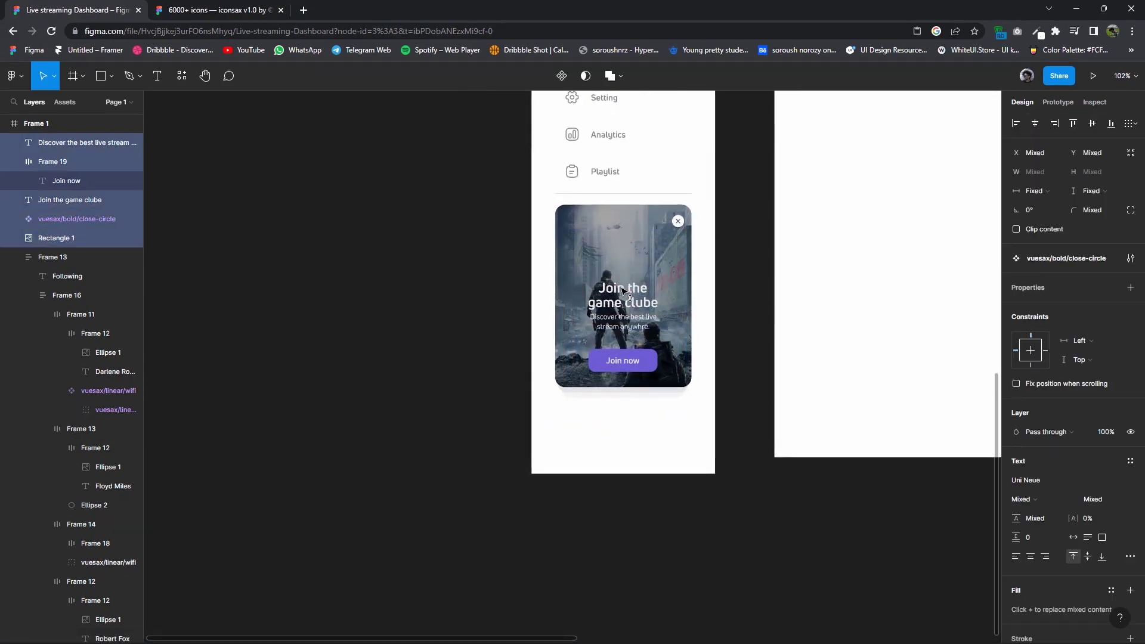
left_click_drag(642, 292, 640, 298)
Deselect the card and browse the iconsax icon library file.
key("Escape")
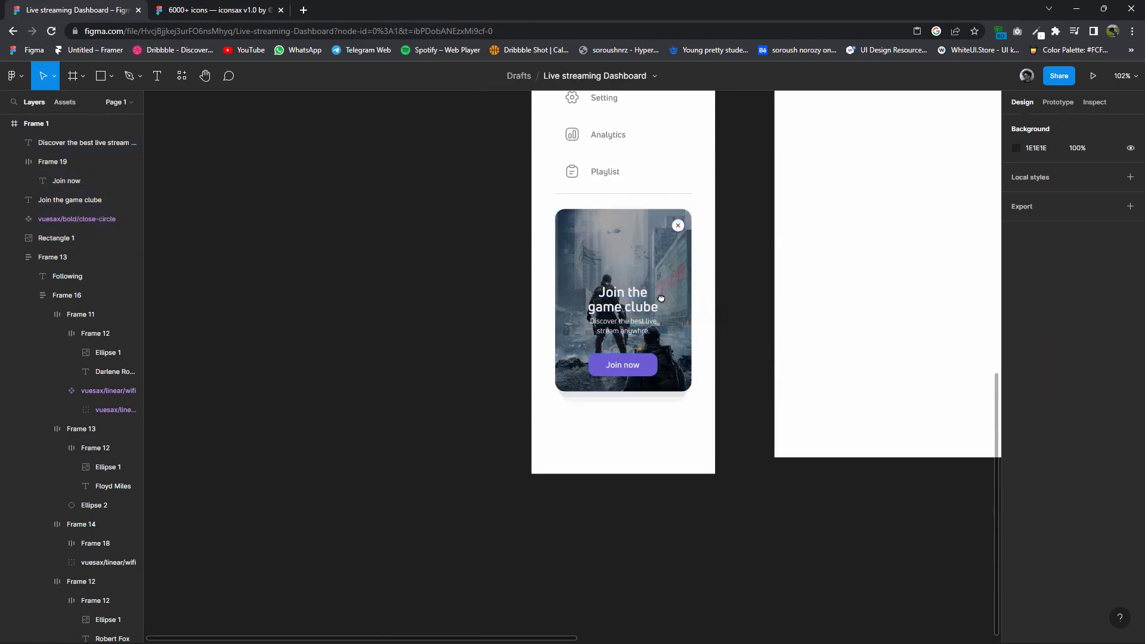
scroll(521, 411, "up", 3)
left_click(242, 10)
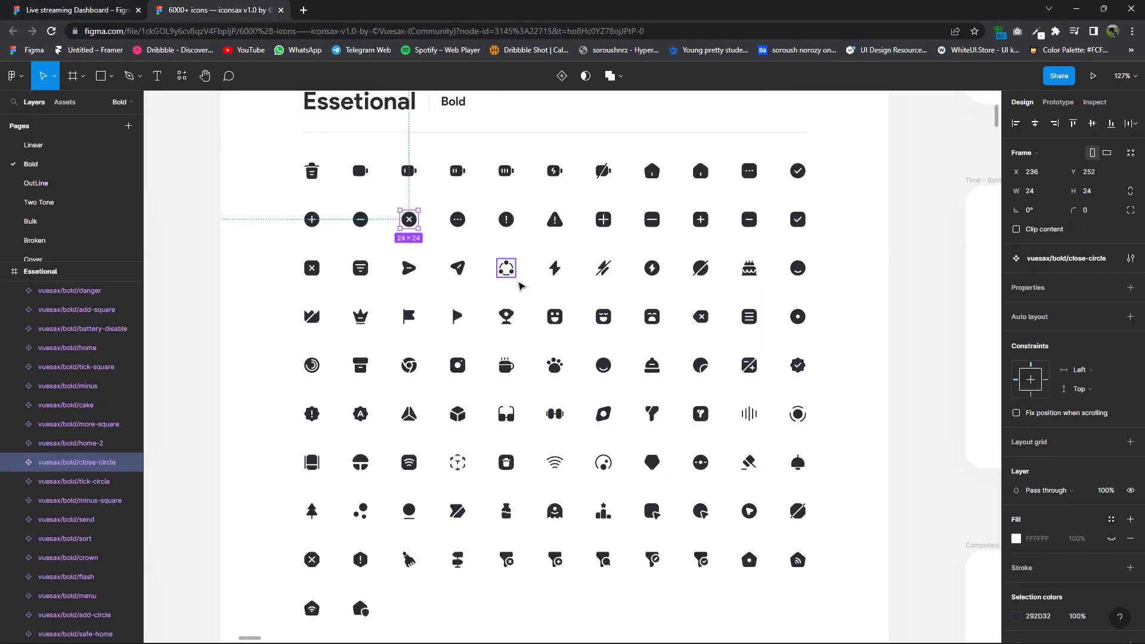
scroll(484, 346, "down", 5)
scroll(484, 346, "left", 5)
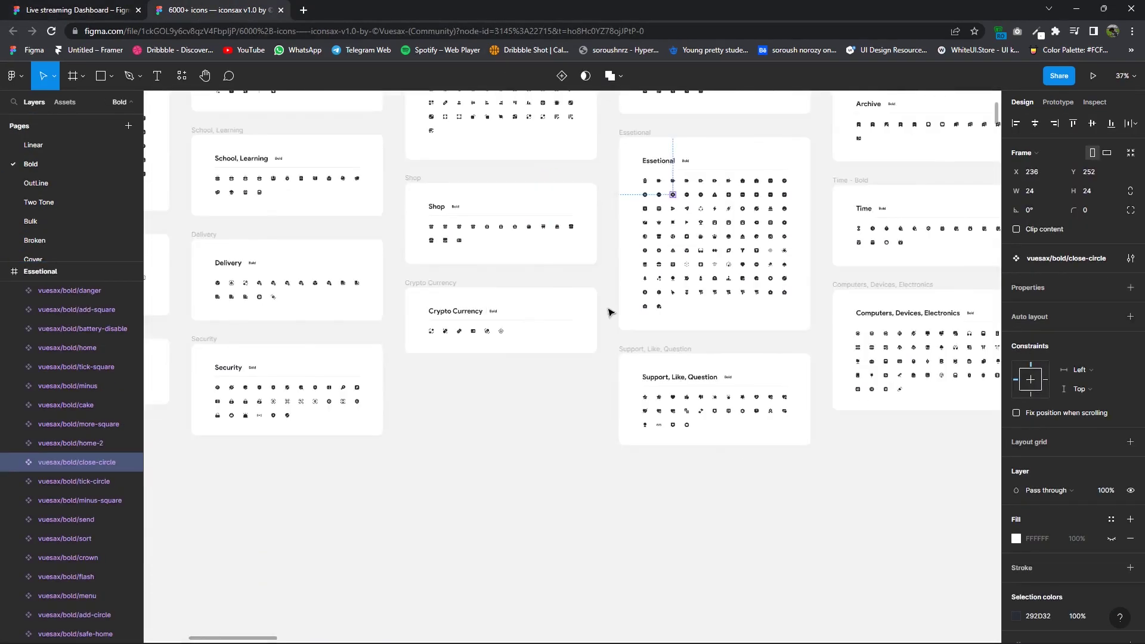
scroll(608, 306, "left", 5)
scroll(461, 342, "up", 5)
scroll(460, 342, "up", 3)
scroll(544, 378, "right", 2)
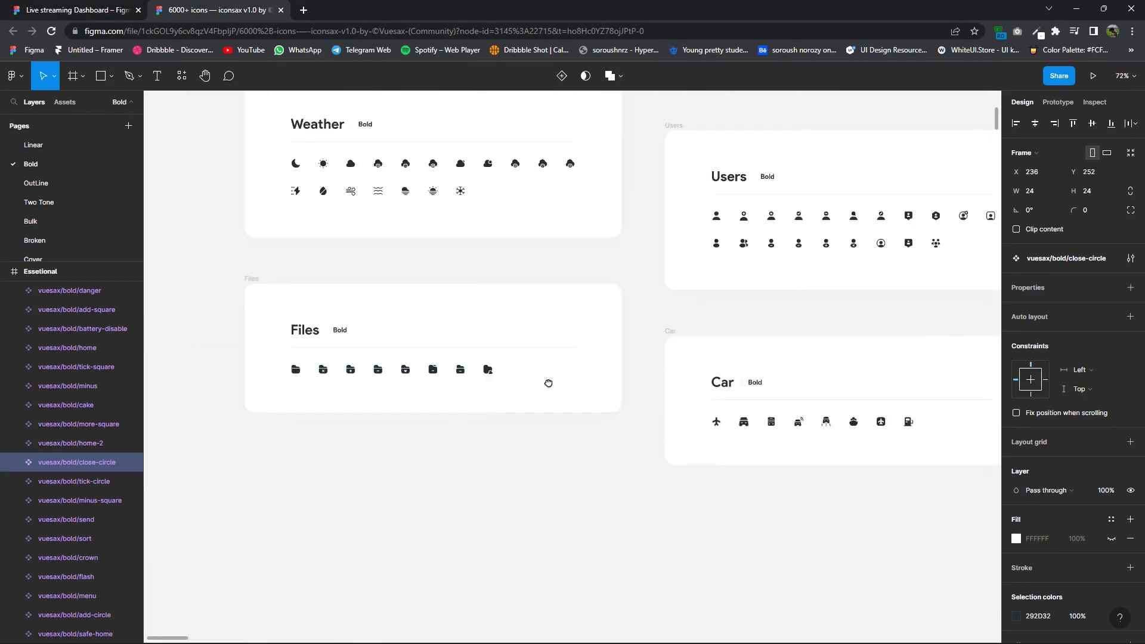
scroll(409, 339, "up", 2)
scroll(250, 223, "down", 1)
scroll(293, 253, "up", 2)
Copy the linear sun icon from the Linear page and return to the dashboard file.
left_click(33, 145)
scroll(867, 281, "left", 5)
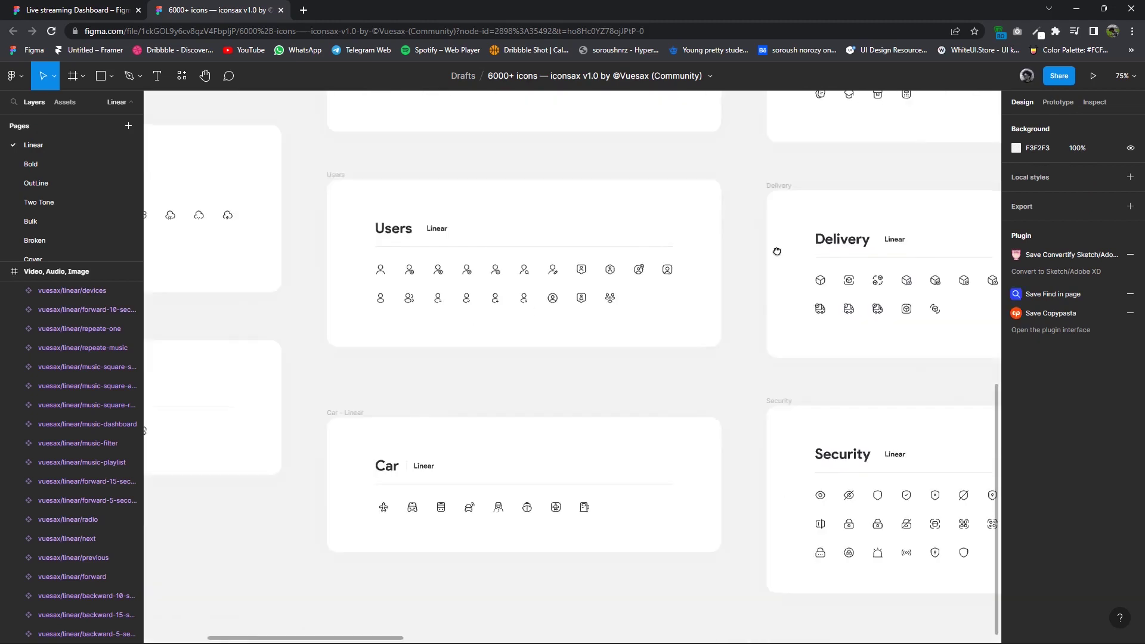
scroll(480, 169, "left", 3)
scroll(468, 304, "up", 3)
scroll(469, 303, "up", 3)
left_click(468, 302)
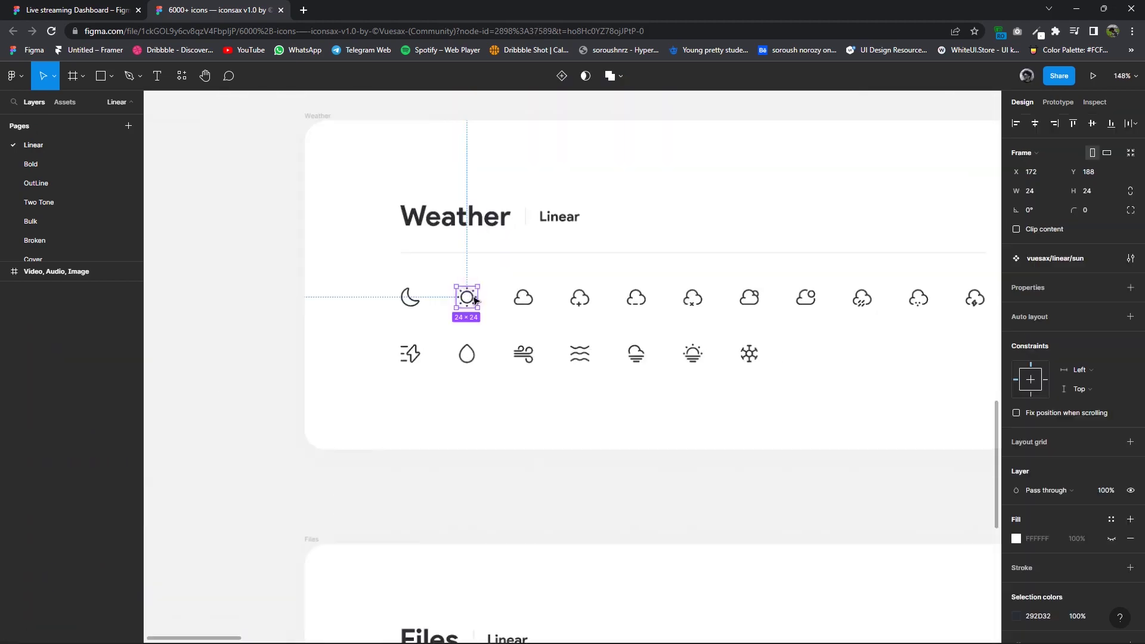
right_click(467, 298)
left_click(477, 269)
key("ctrl+Tab")
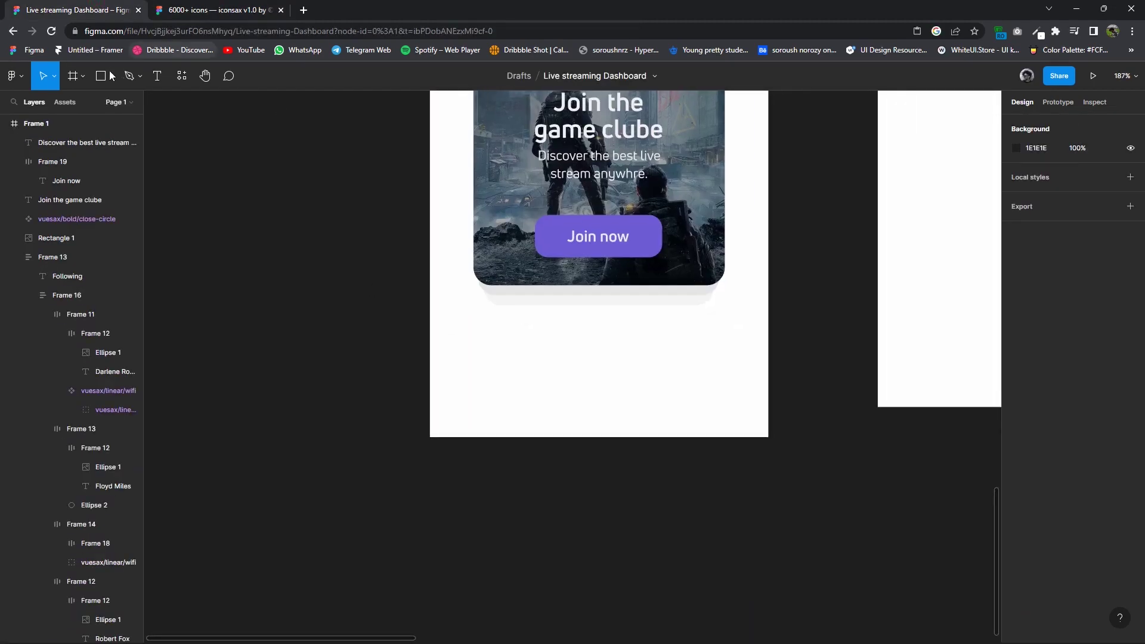
left_click(110, 76)
Paste the sun icon below the card and draw a small circle beside it.
left_click(481, 332)
right_click(484, 337)
left_click(512, 281)
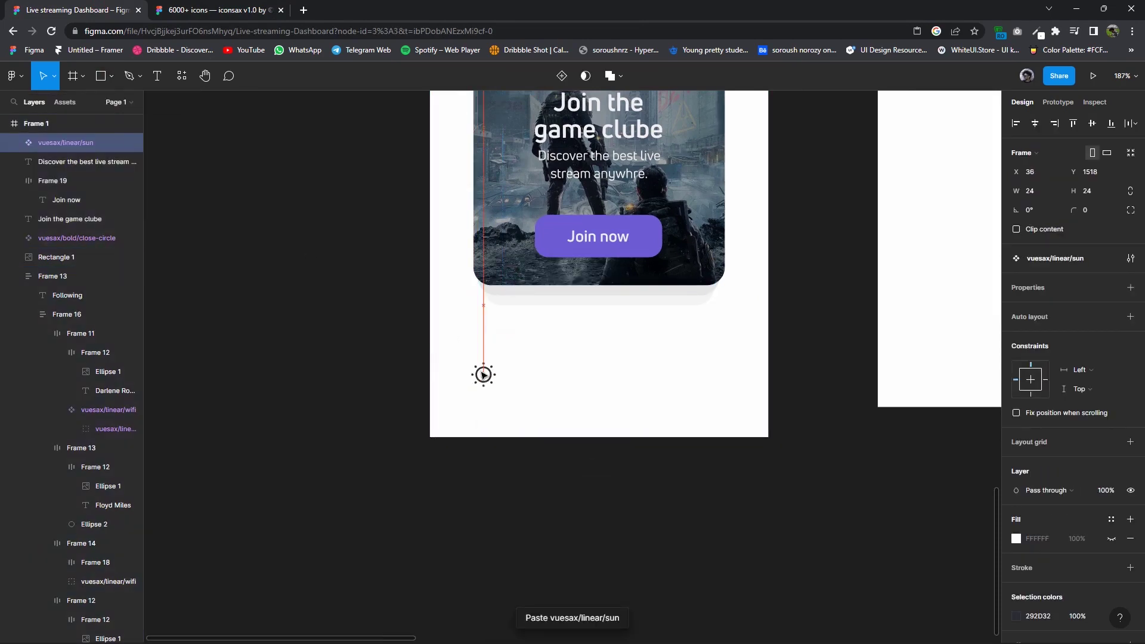
left_click(111, 76)
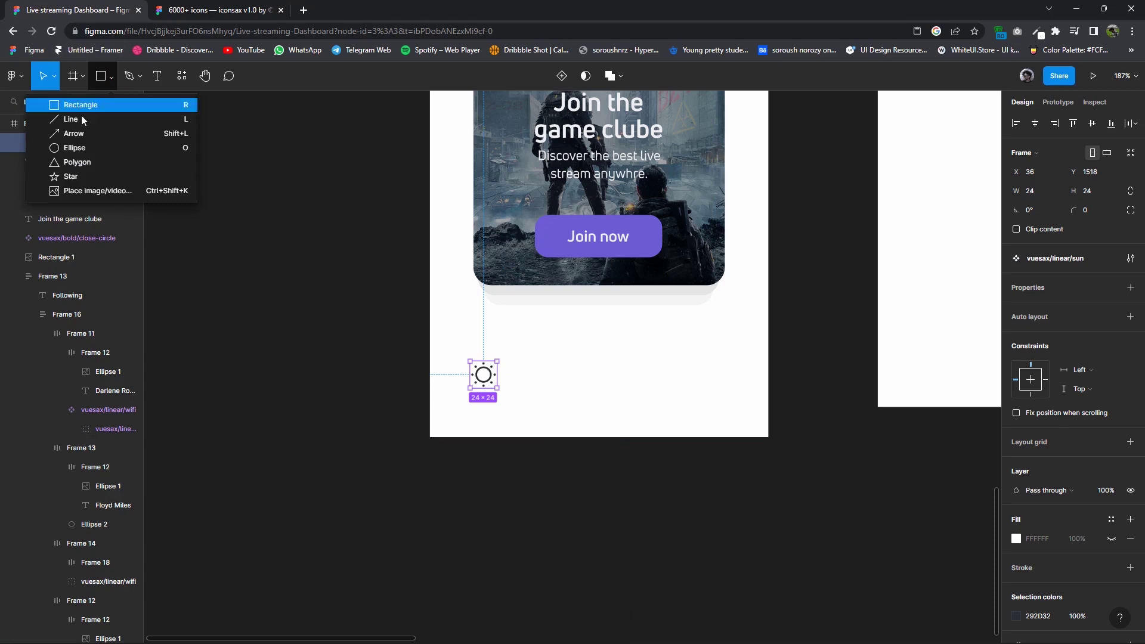
key("o")
mouse_move(544, 375)
left_mouse_down()
mouse_move(553, 386)
mouse_move(524, 365)
left_mouse_up()
scroll(560, 392, "up", 3)
scroll(544, 374, "up", 3)
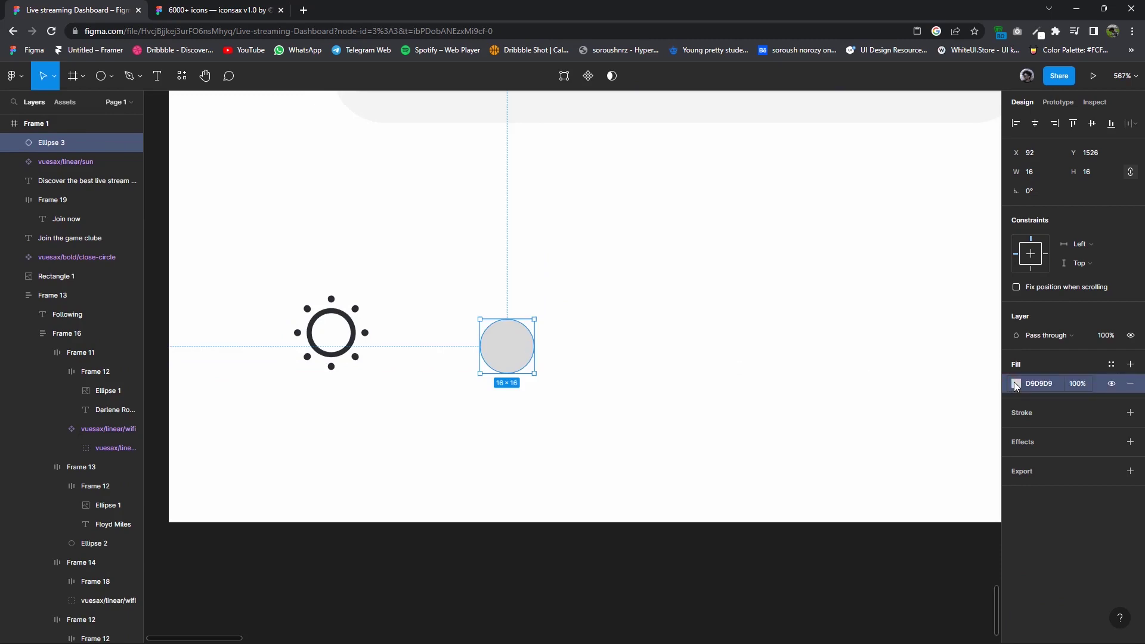
Give the circle a white fill and a drop shadow.
left_click(1016, 384)
left_click(990, 333)
key("ctrl+alt+v")
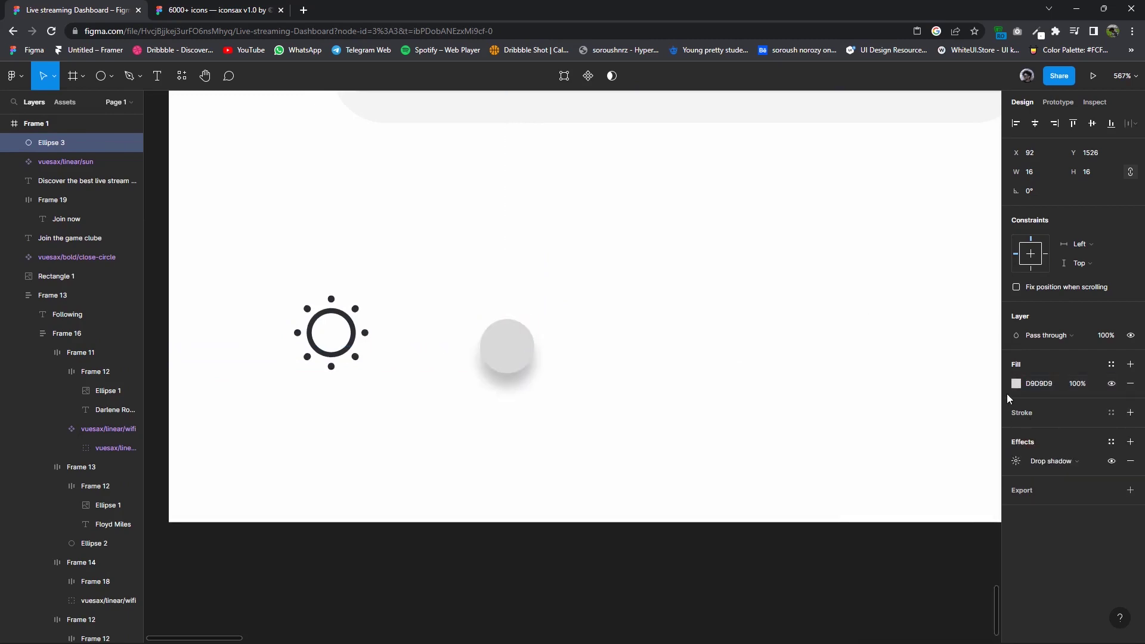
left_click(1016, 383)
left_click(989, 333)
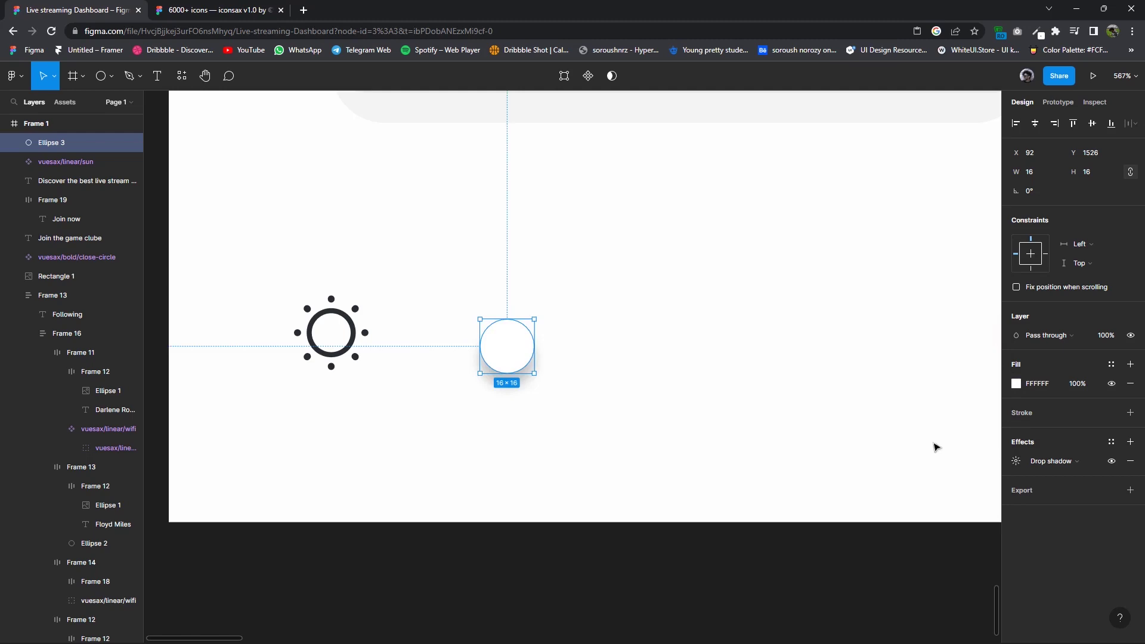
Duplicate the circle into a smaller light-blue (7A9EFB) inner dot.
key("ctrl+d")
left_click_drag(544, 368, 511, 362)
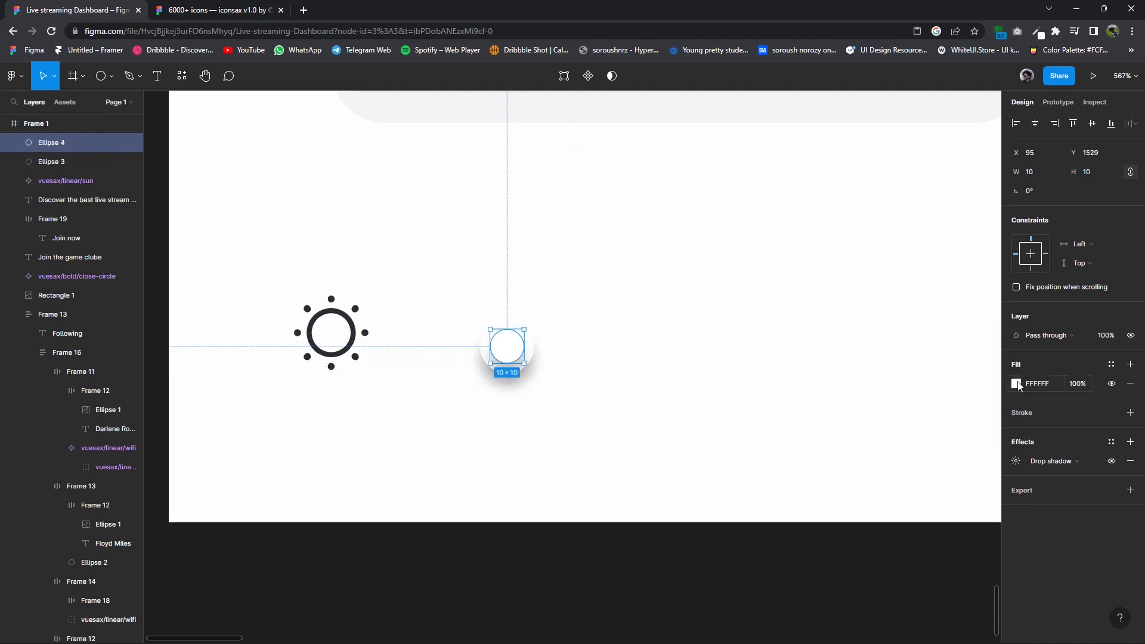
left_click(1016, 384)
left_click_drag(934, 499, 953, 501)
left_click(930, 412)
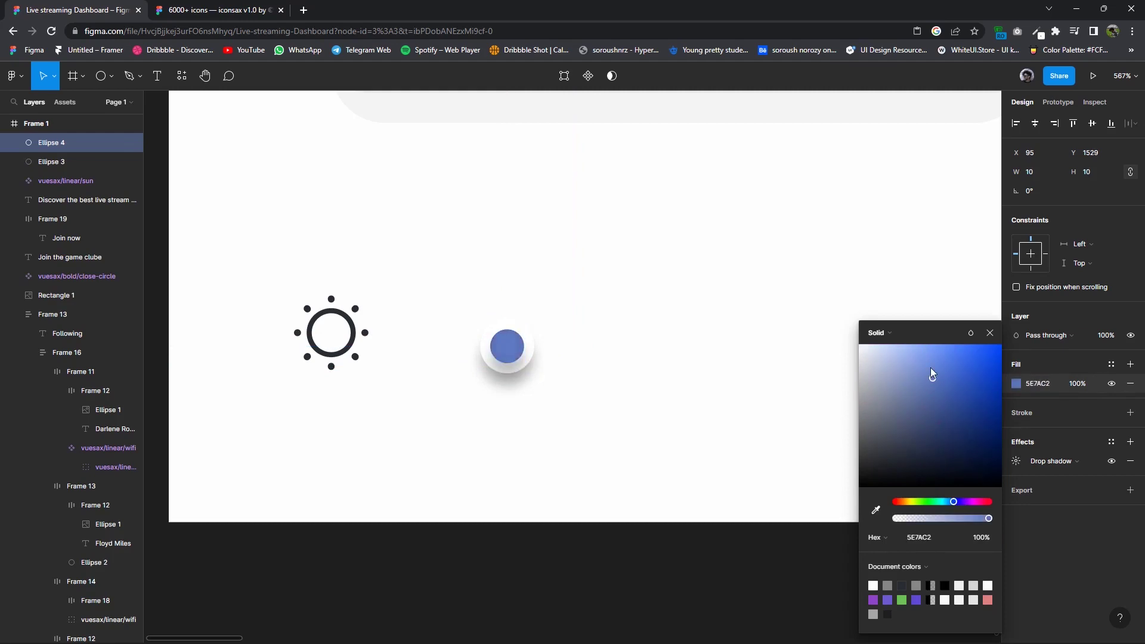
left_click_drag(928, 356, 932, 349)
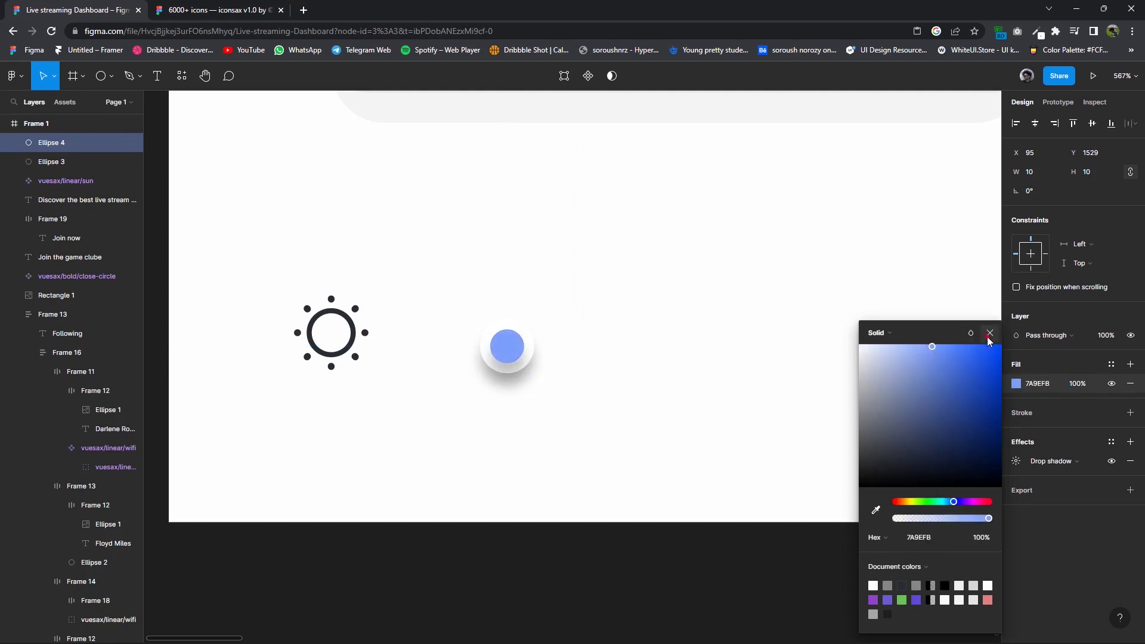
left_click(620, 370)
Align both circles level with the sun icon and wrap them in a frame.
mouse_move(562, 380)
left_mouse_down()
mouse_move(497, 337)
mouse_move(481, 344)
left_mouse_up()
scroll(408, 357, "down", 3)
left_click_drag(534, 381, 482, 349)
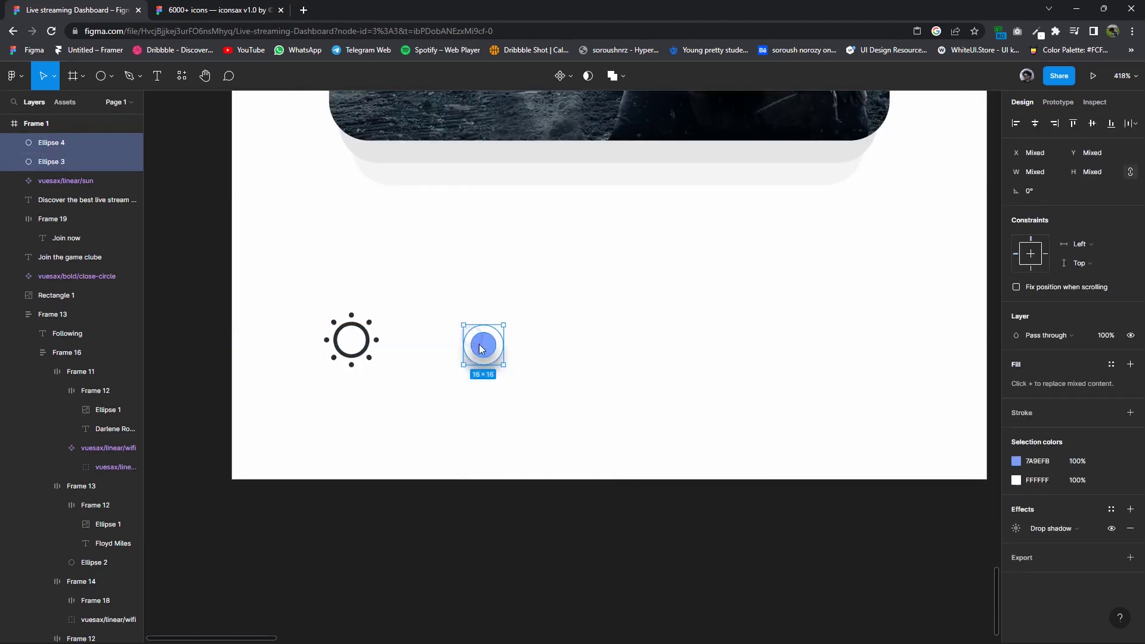
right_click(482, 349)
left_click(501, 503)
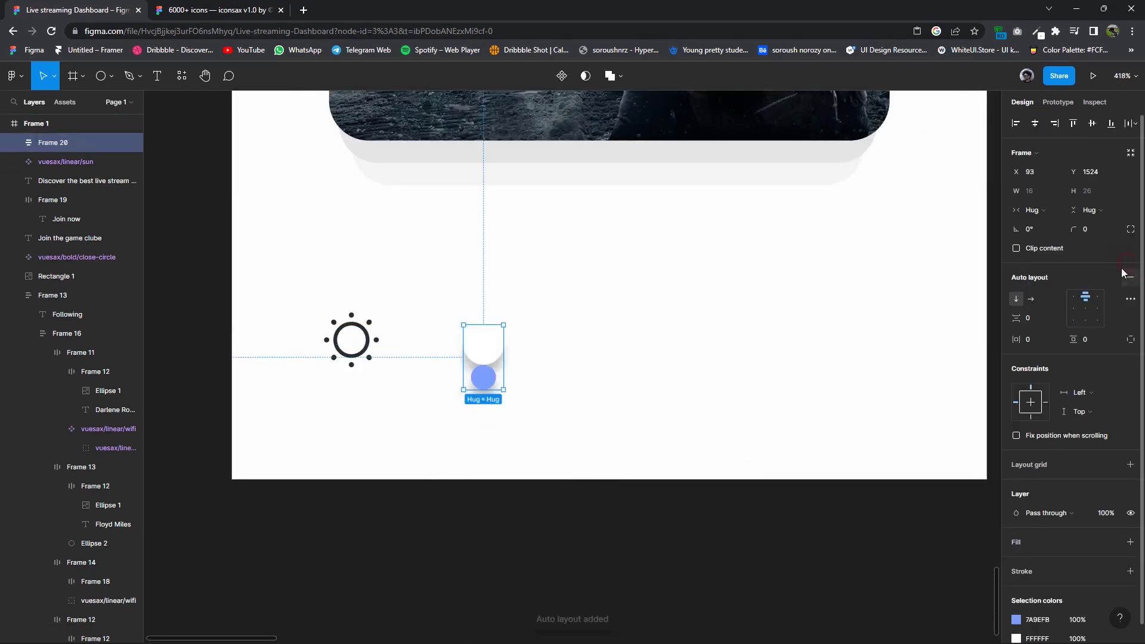
key("alt+shift+a")
Draw a rectangle for the toggle track and send it behind the knob.
left_click(557, 364)
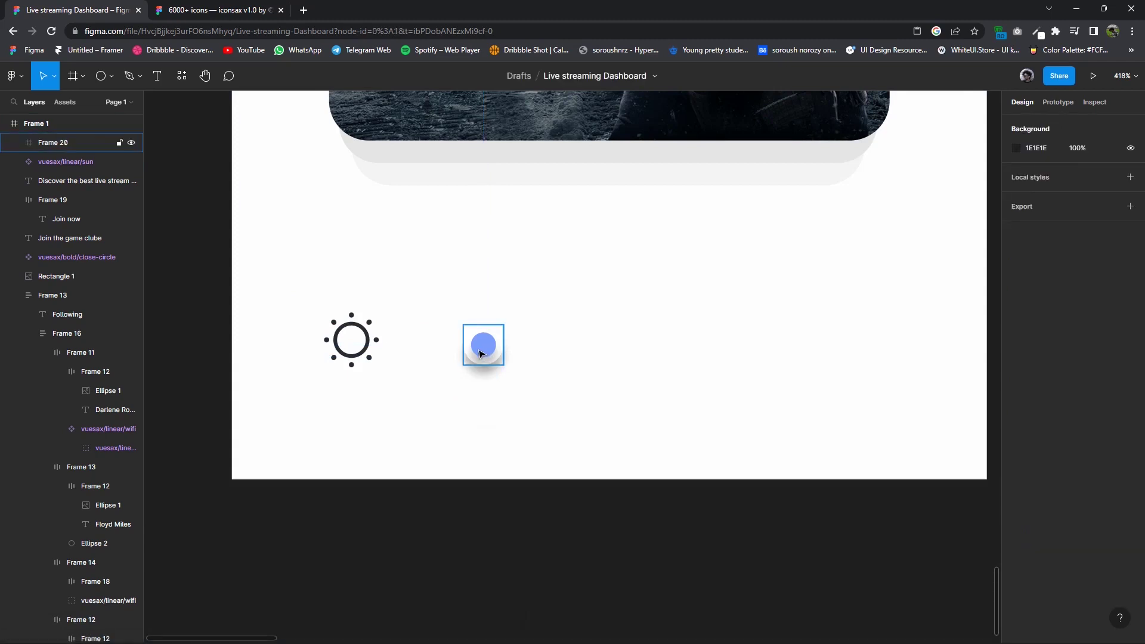
left_click(469, 348)
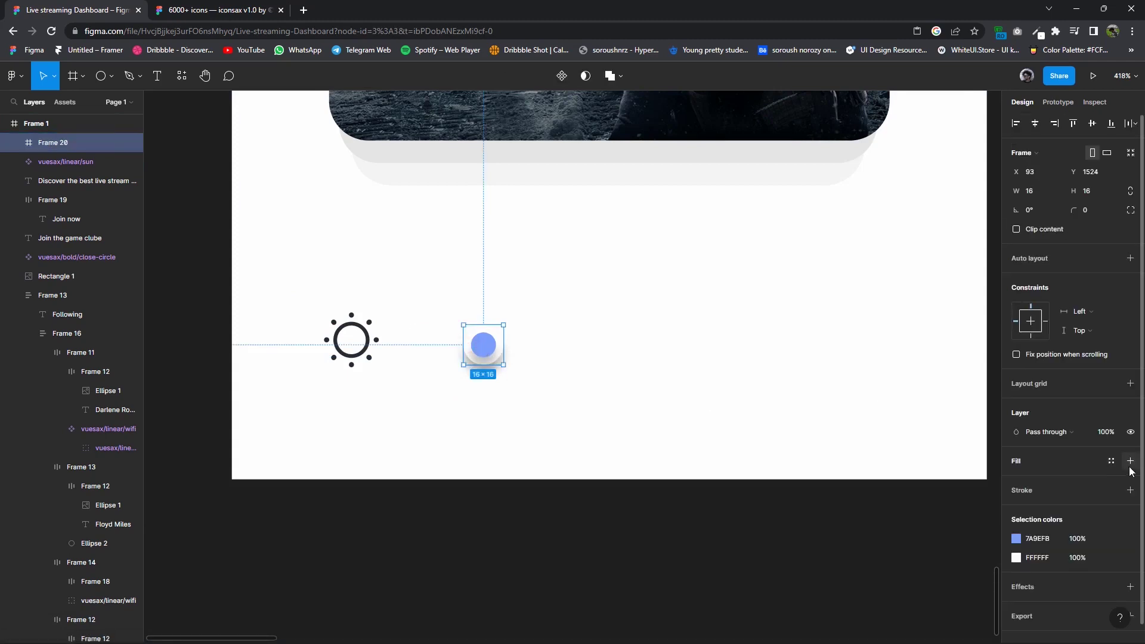
left_click(111, 76)
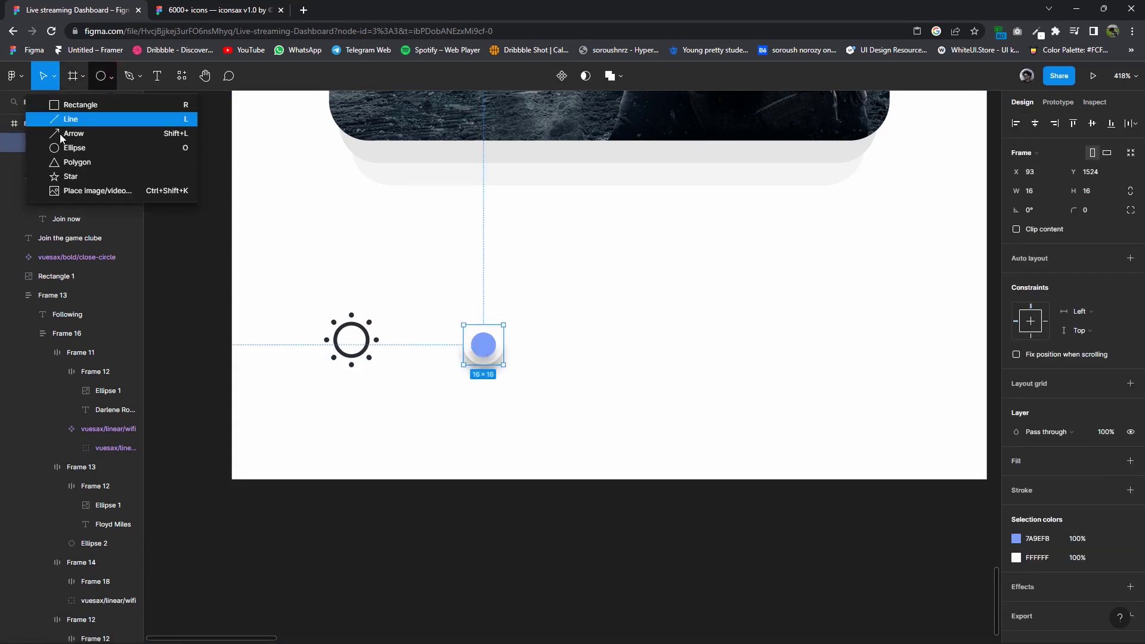
key("r")
left_click_drag(457, 320, 699, 380)
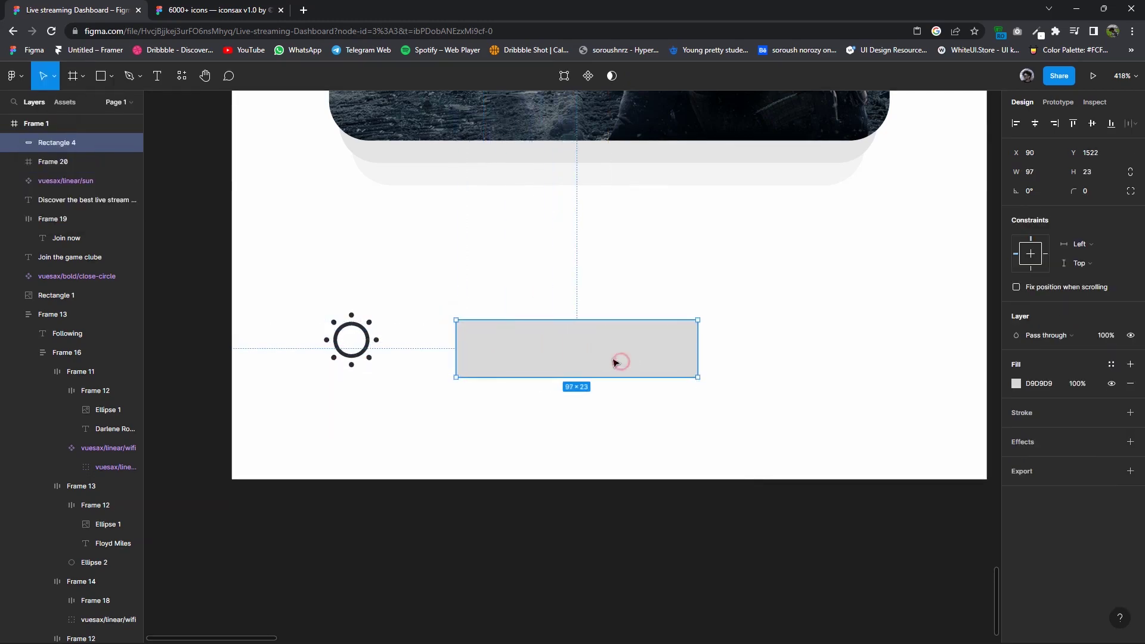
right_click(606, 300)
left_click(632, 399)
Round the track's corners to 12, lighten its fill to F3F3F3, and nudge the knob left.
left_click(1096, 191)
type("12")
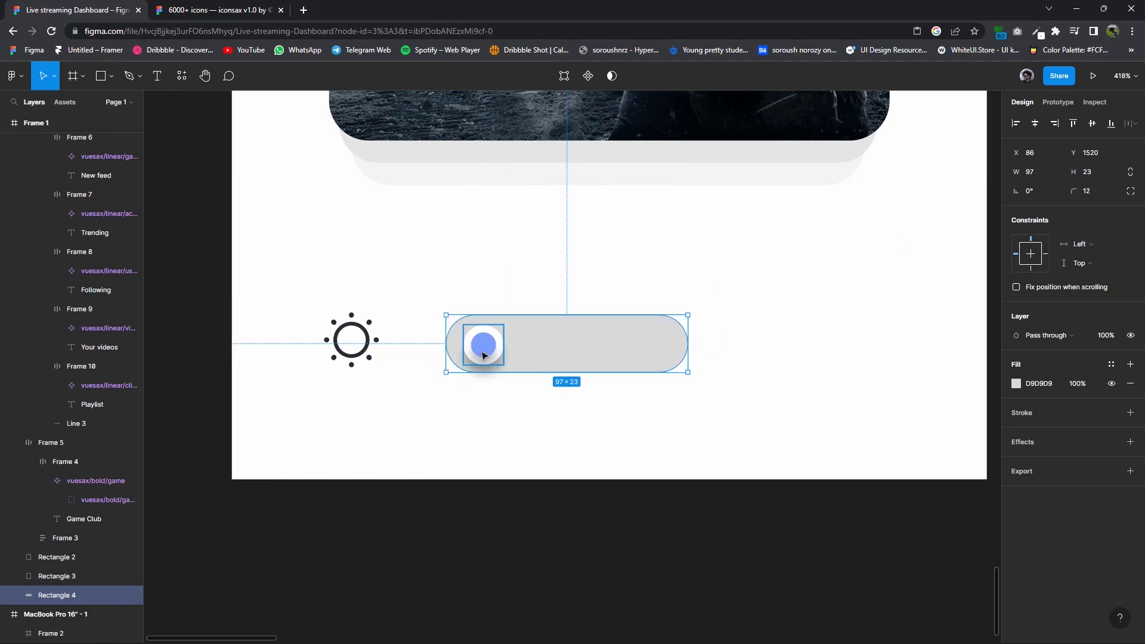
left_click_drag(484, 356, 480, 350)
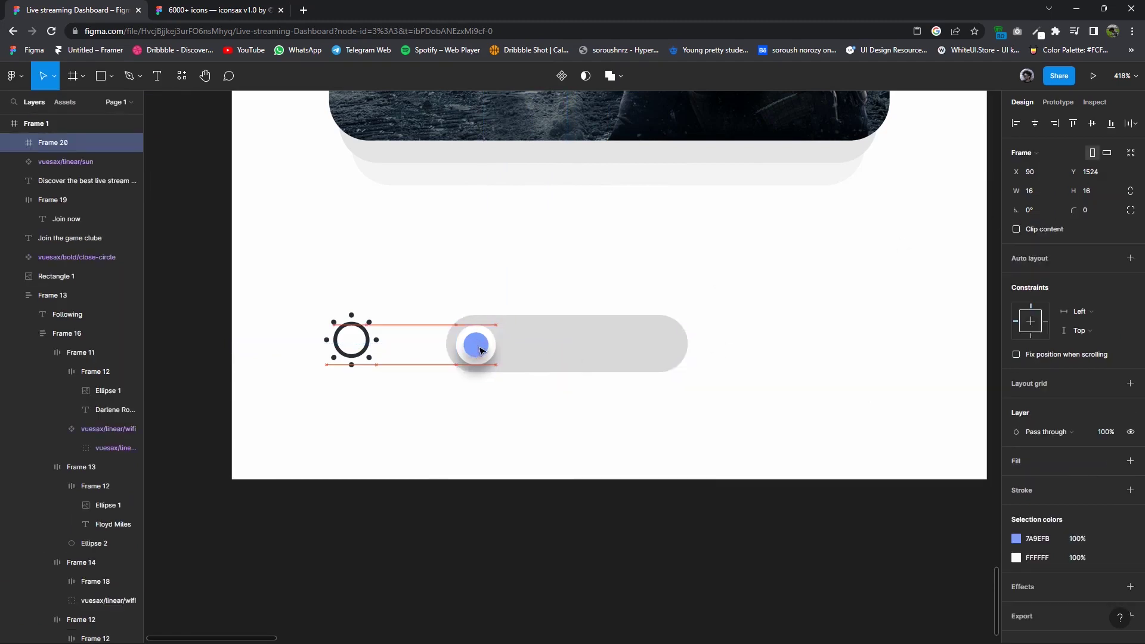
left_click(524, 357)
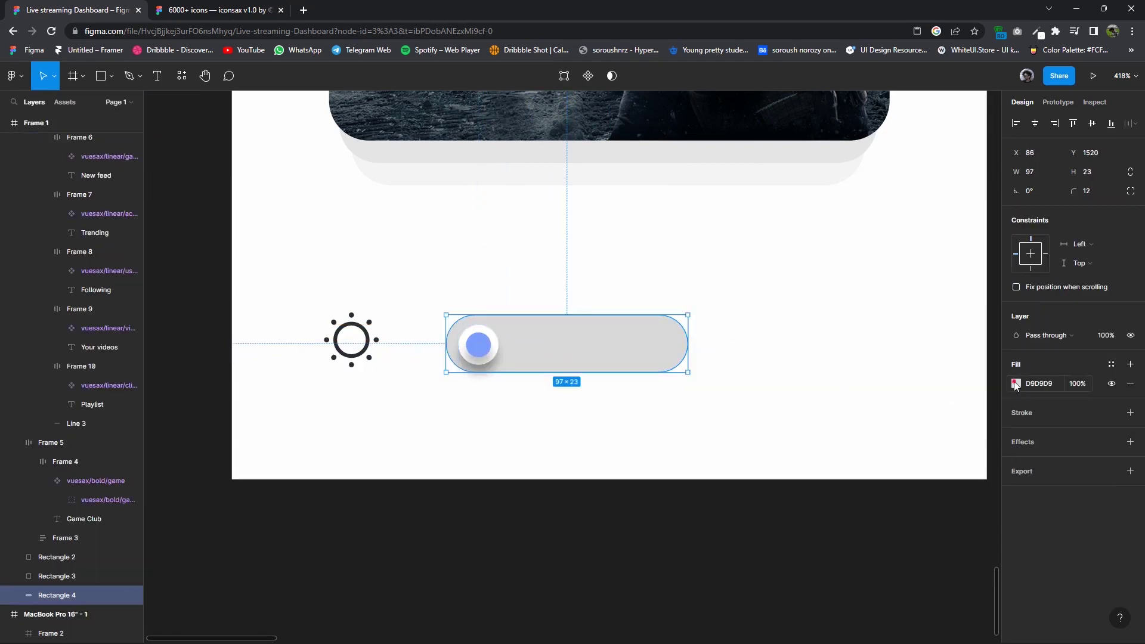
left_click(1015, 385)
left_click_drag(870, 372, 852, 361)
left_click(793, 357)
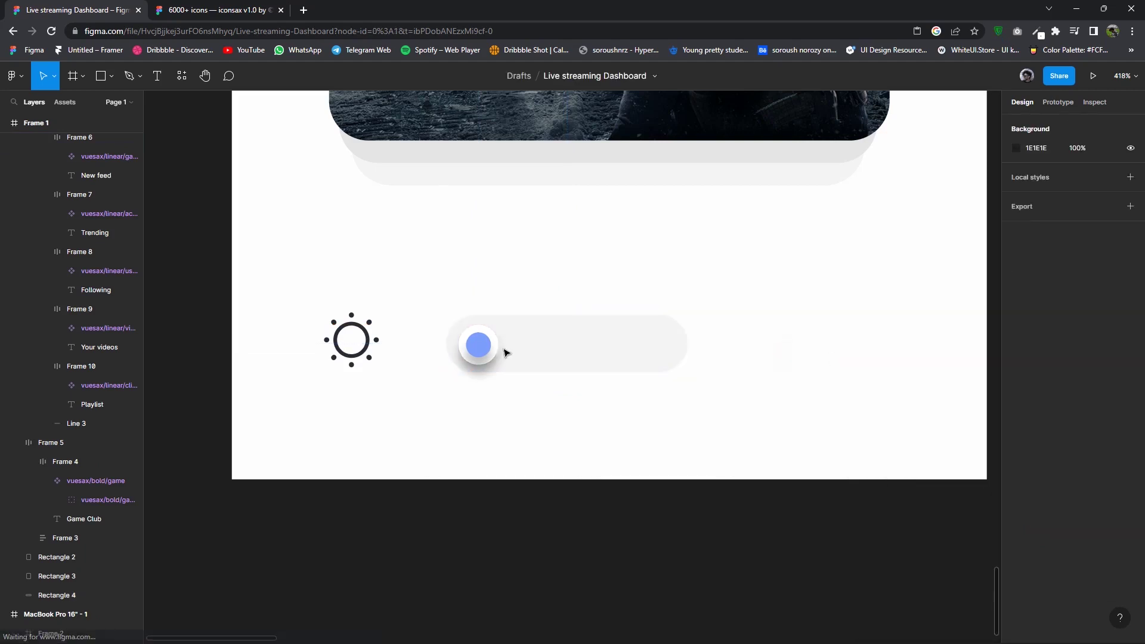
left_click_drag(505, 353, 490, 349)
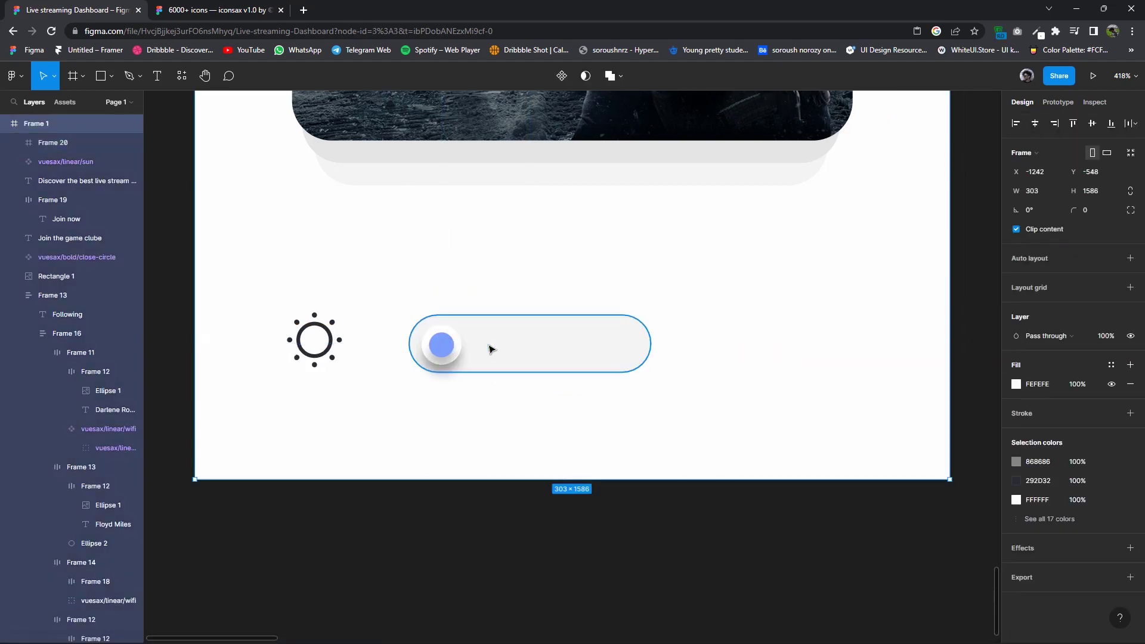
left_click(442, 345)
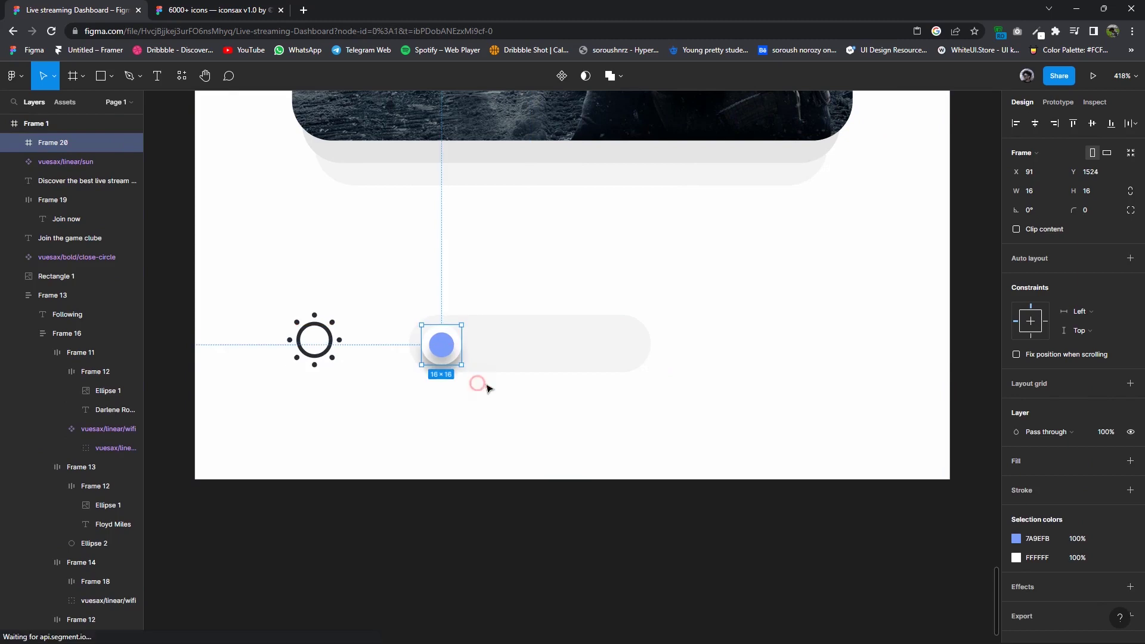
left_click(524, 389)
Shift the sun icon and knob rightward relative to the track.
scroll(602, 400, "down", 3, "ctrl")
scroll(602, 402, "down", 2, "ctrl")
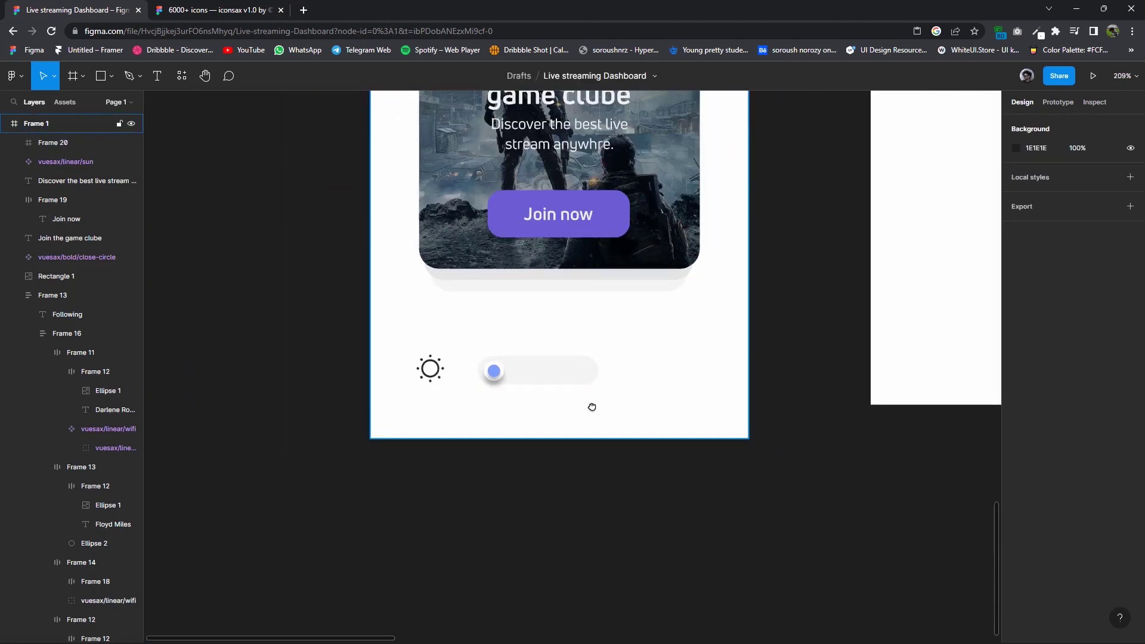
scroll(590, 404, "down", 1, "ctrl")
scroll(577, 386, "down", 2, "ctrl")
scroll(626, 417, "down", 2, "ctrl")
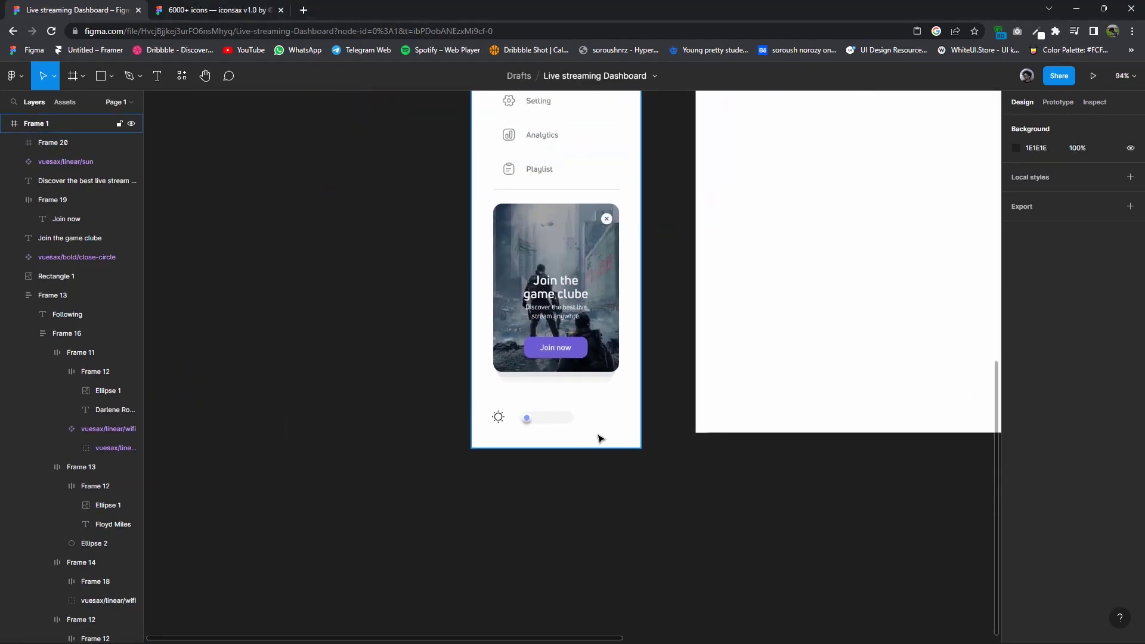
scroll(596, 436, "up", 3, "ctrl")
left_click(536, 414)
left_click(470, 411, "shift")
left_click_drag(469, 411, 534, 415)
Resize the toggle track to 105×25 and check the knob's inner ellipses.
scroll(585, 418, "up", 3, "ctrl")
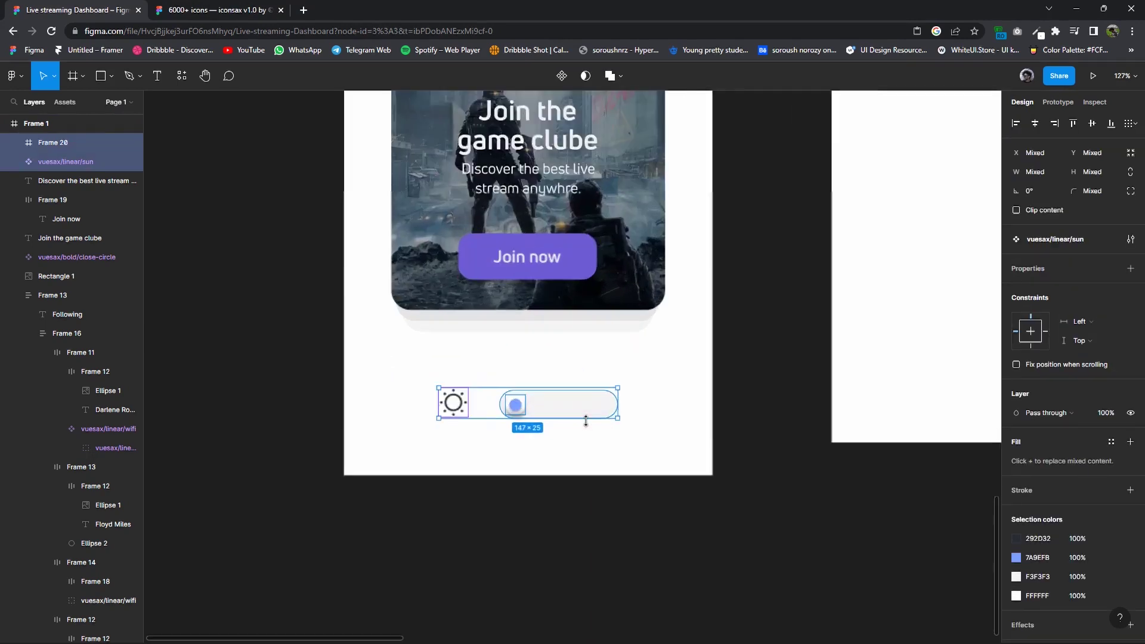
scroll(572, 405, "up", 3, "ctrl")
left_click(587, 381)
left_click_drag(568, 364, 568, 360)
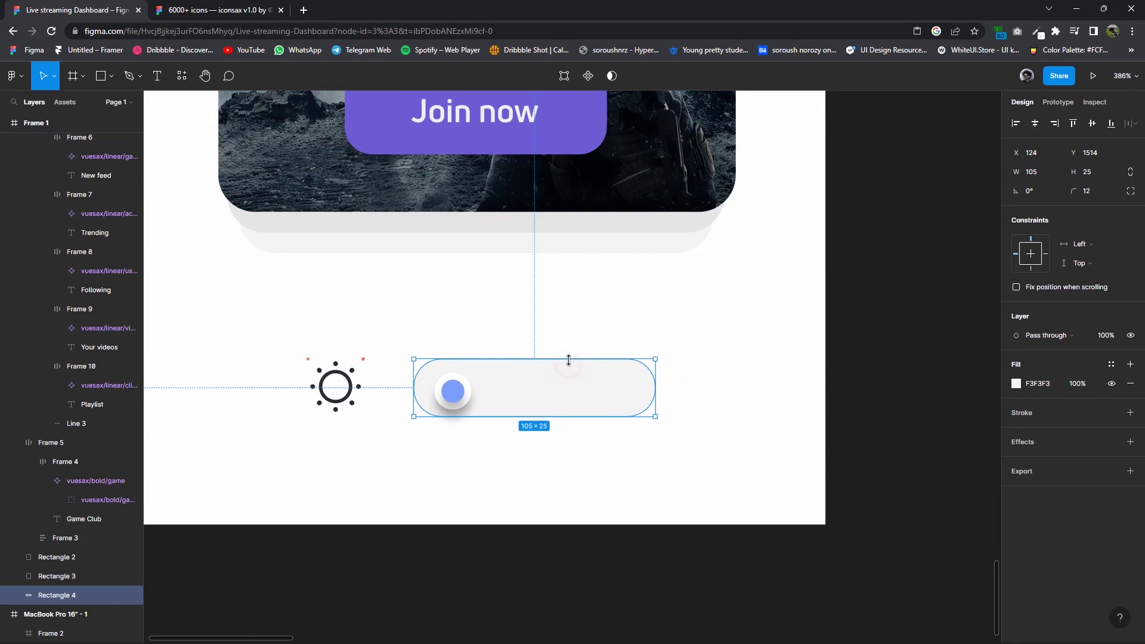
left_click(467, 393)
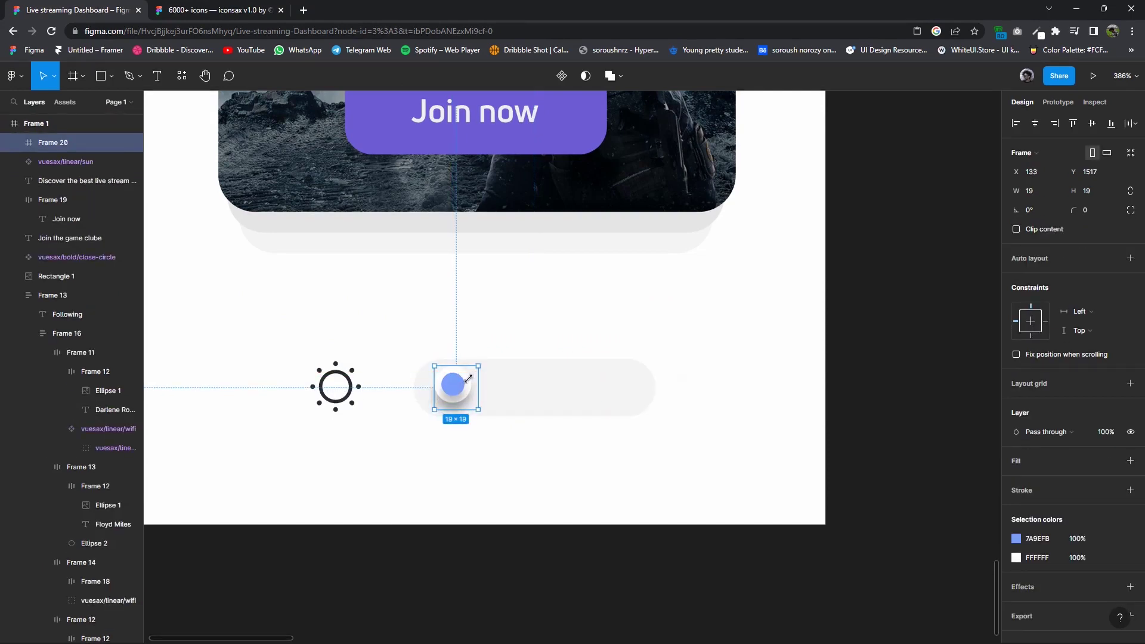
key("Return")
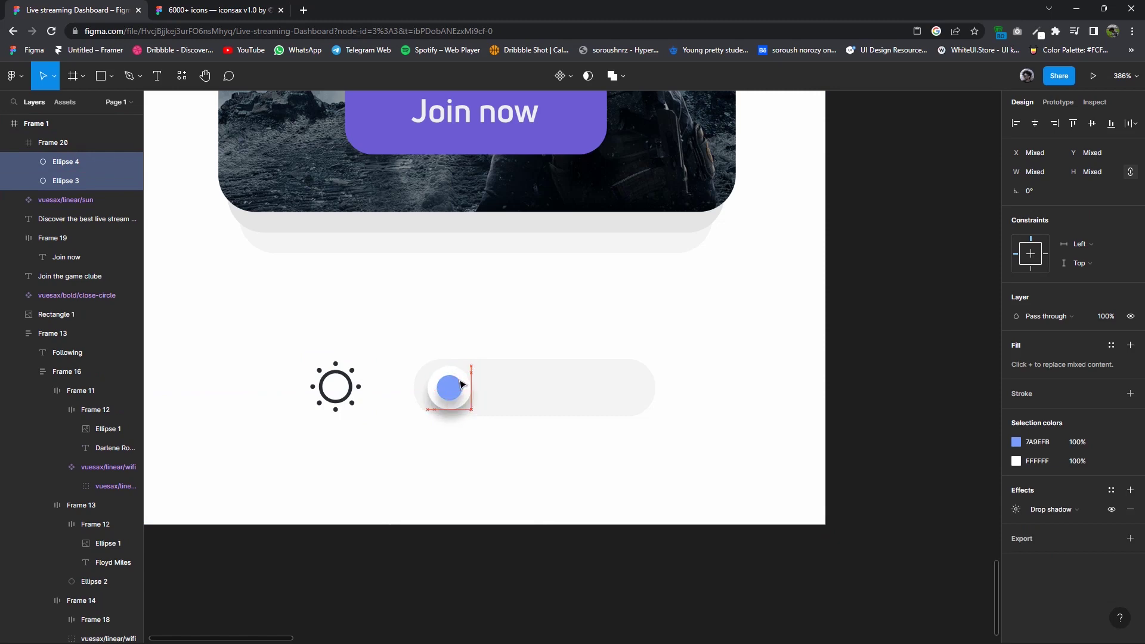
left_click(534, 440)
Wrap all the Join card's parts in a new frame.
scroll(556, 460, "down", 5)
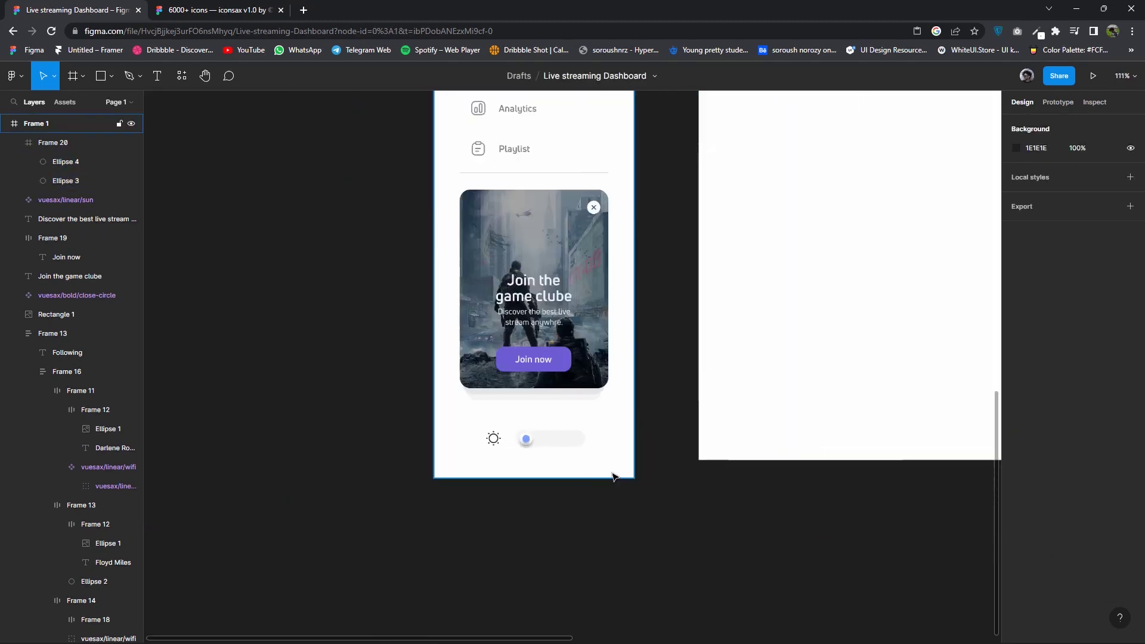
left_click_drag(477, 433, 532, 442)
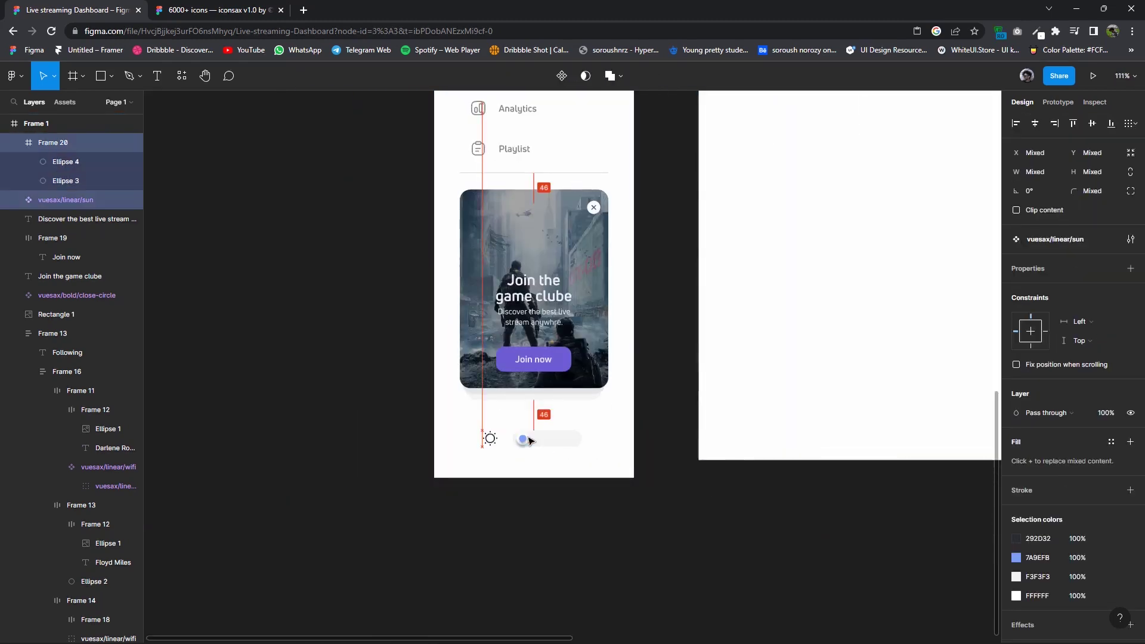
left_click_drag(626, 401, 445, 200)
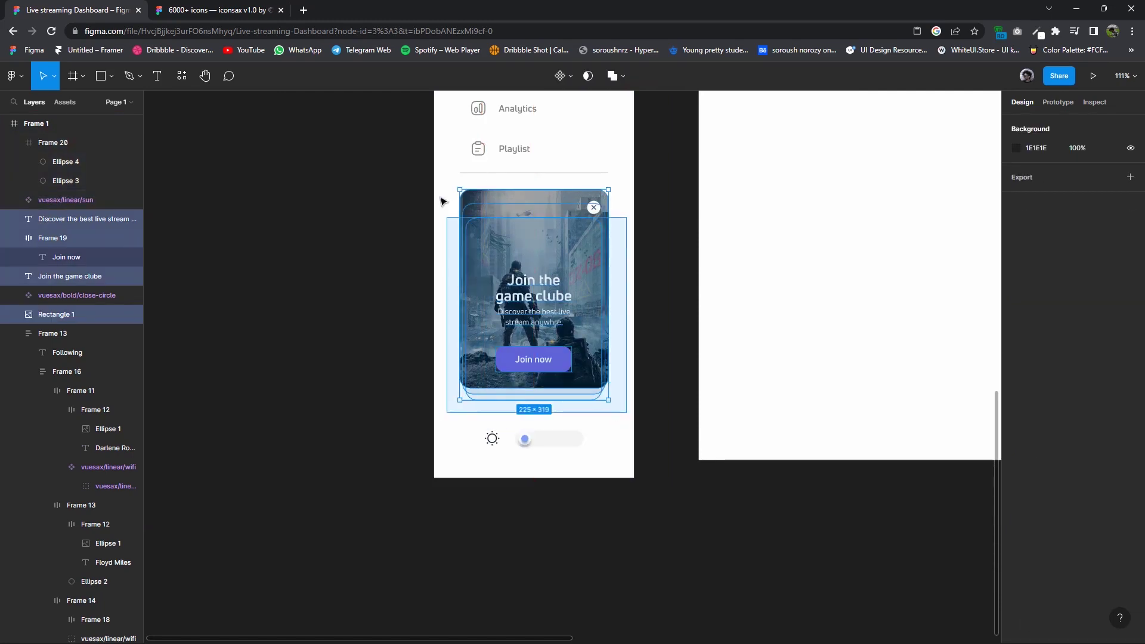
right_click(501, 229)
left_click(537, 375)
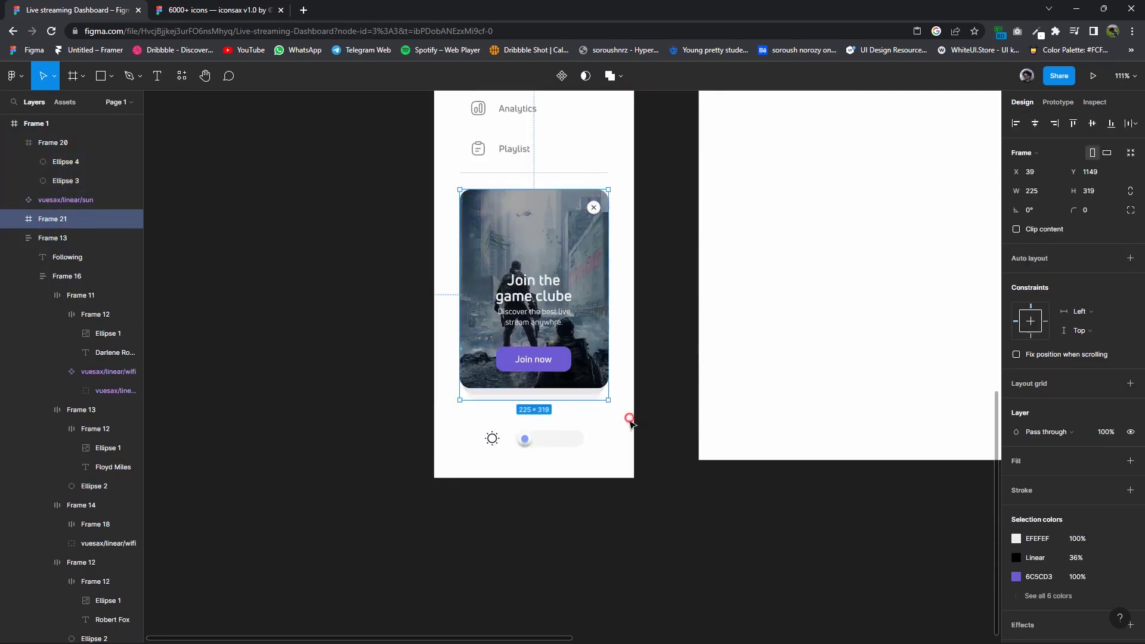
Make the sun icon black (000000) at 50% opacity.
left_click_drag(608, 468, 436, 315)
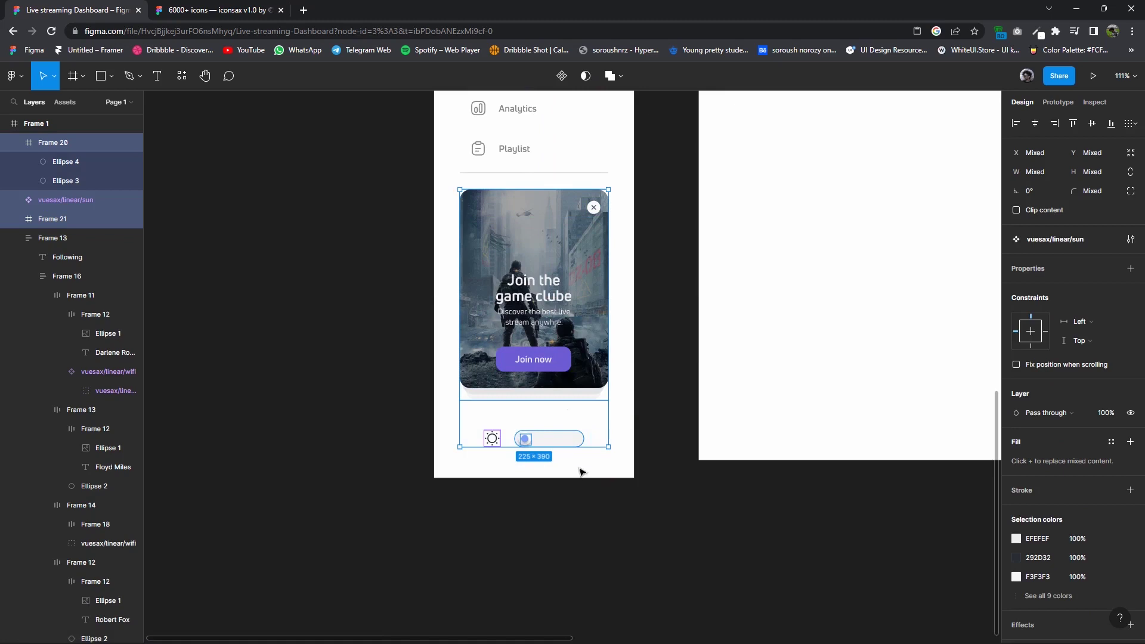
left_click_drag(587, 466, 482, 423)
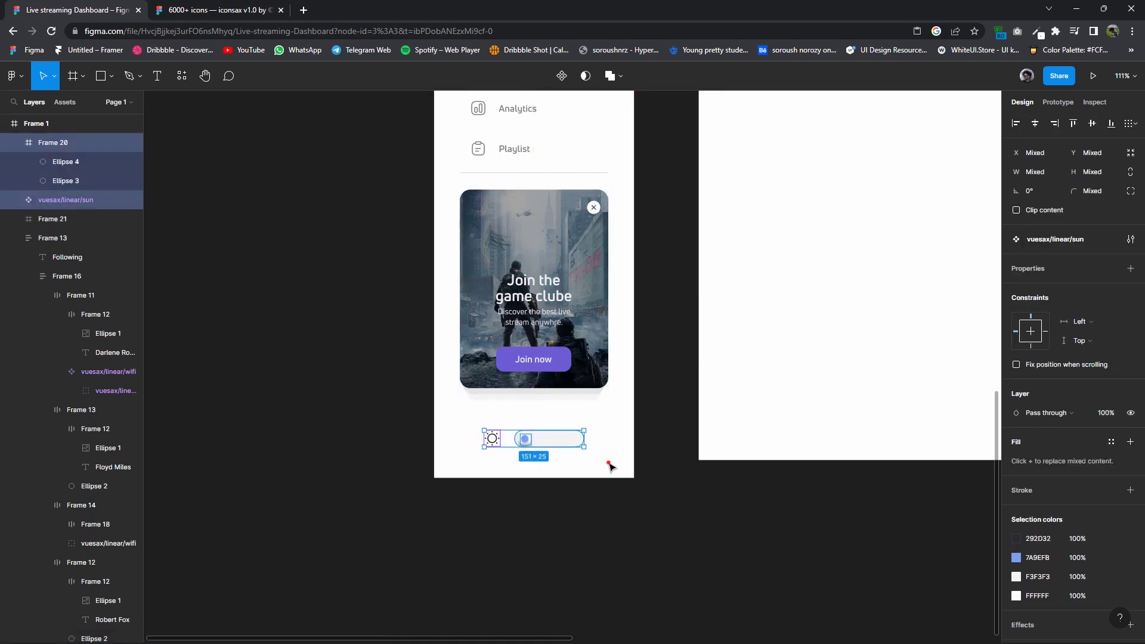
right_click(503, 439)
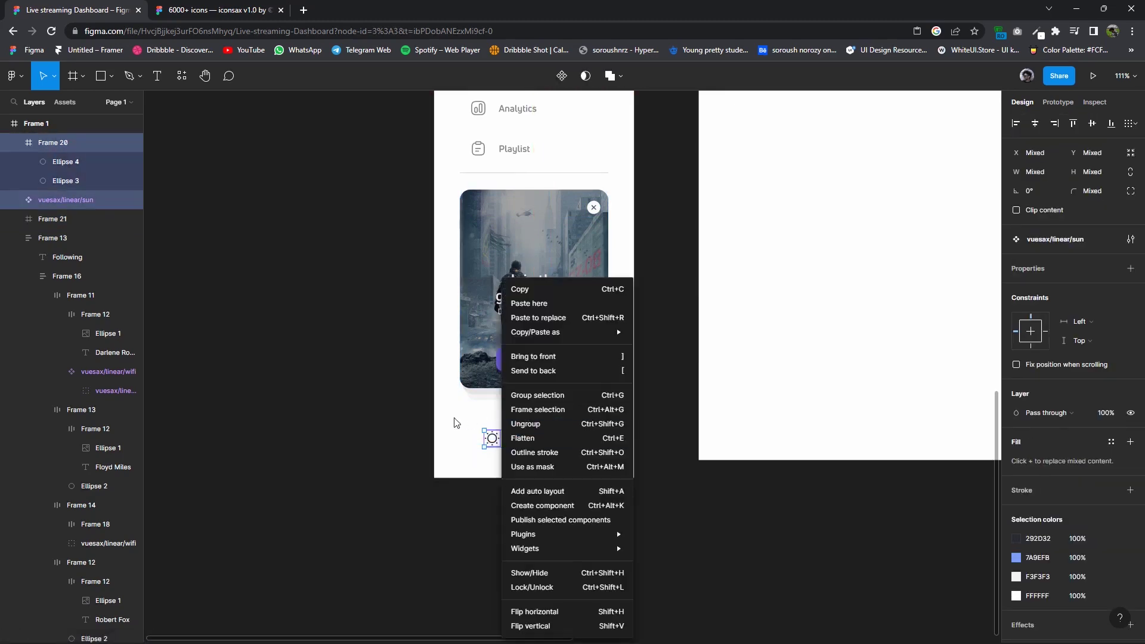
left_click(484, 437)
left_click(499, 438)
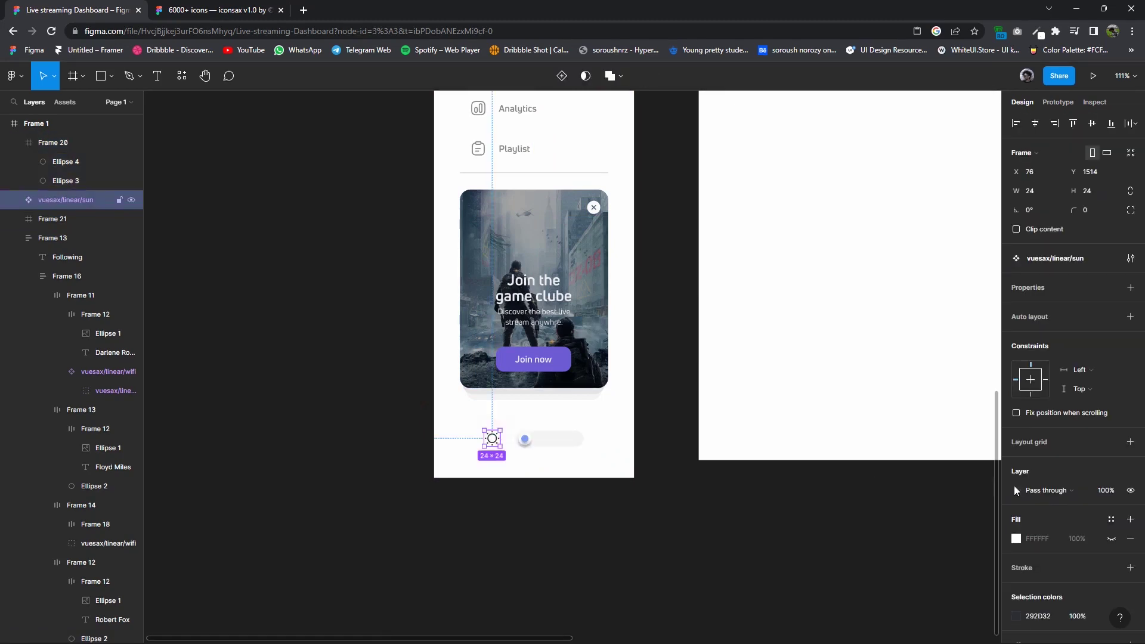
left_click(1012, 616)
left_click(859, 484)
left_click(1078, 614)
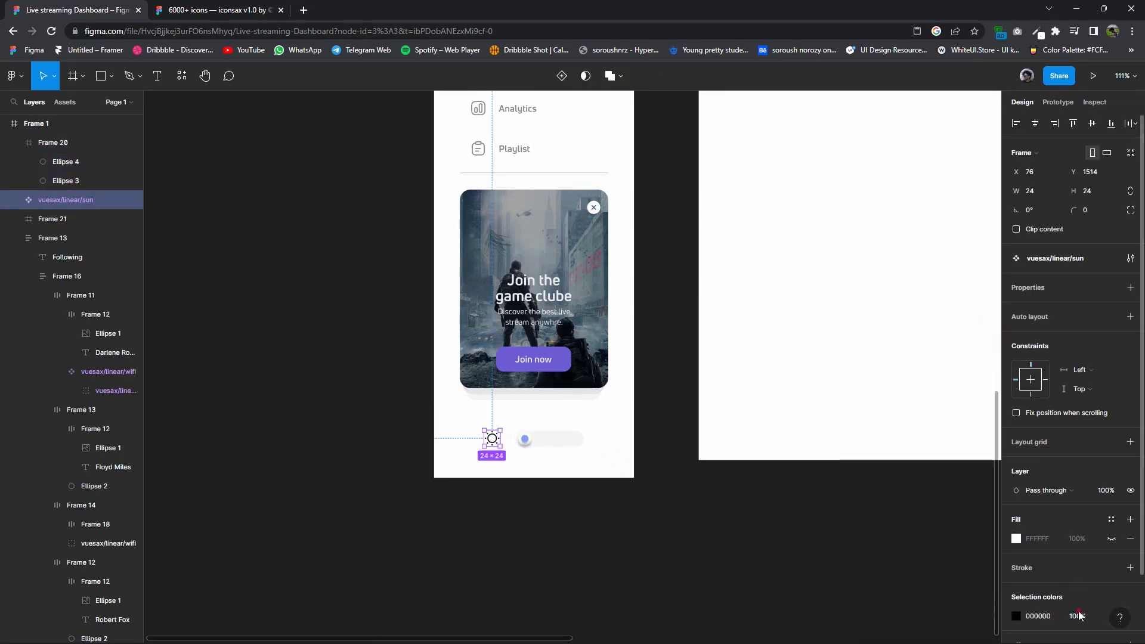
type("0")
key("Return")
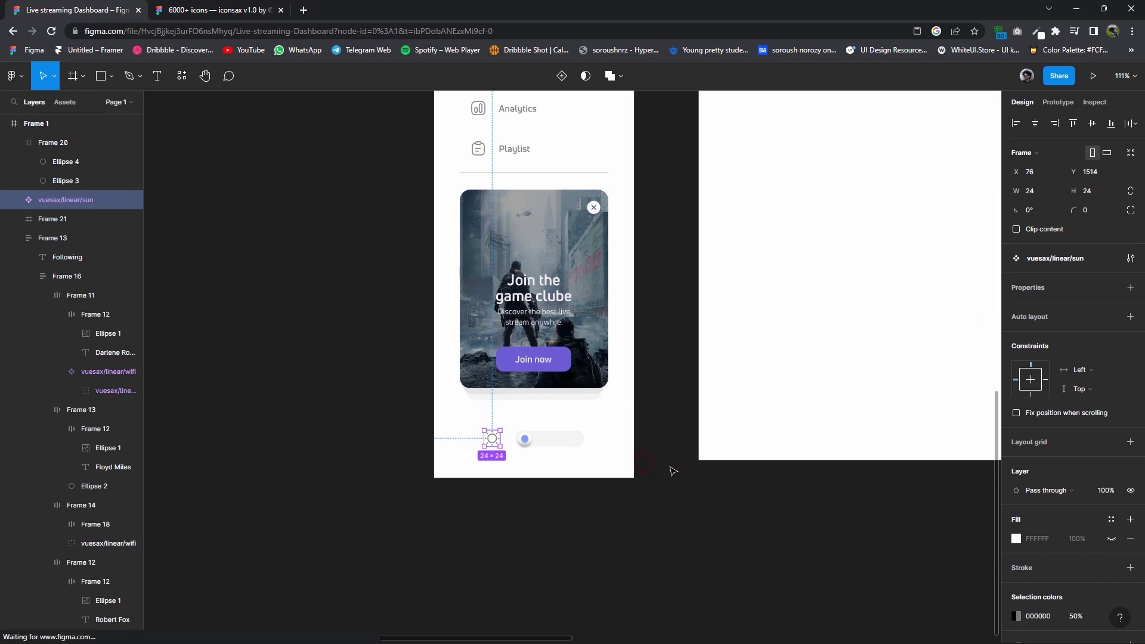
Frame the toggle knob and sun icon together.
left_click_drag(673, 471, 532, 448)
right_click(531, 448)
left_click(561, 408)
left_click(653, 476)
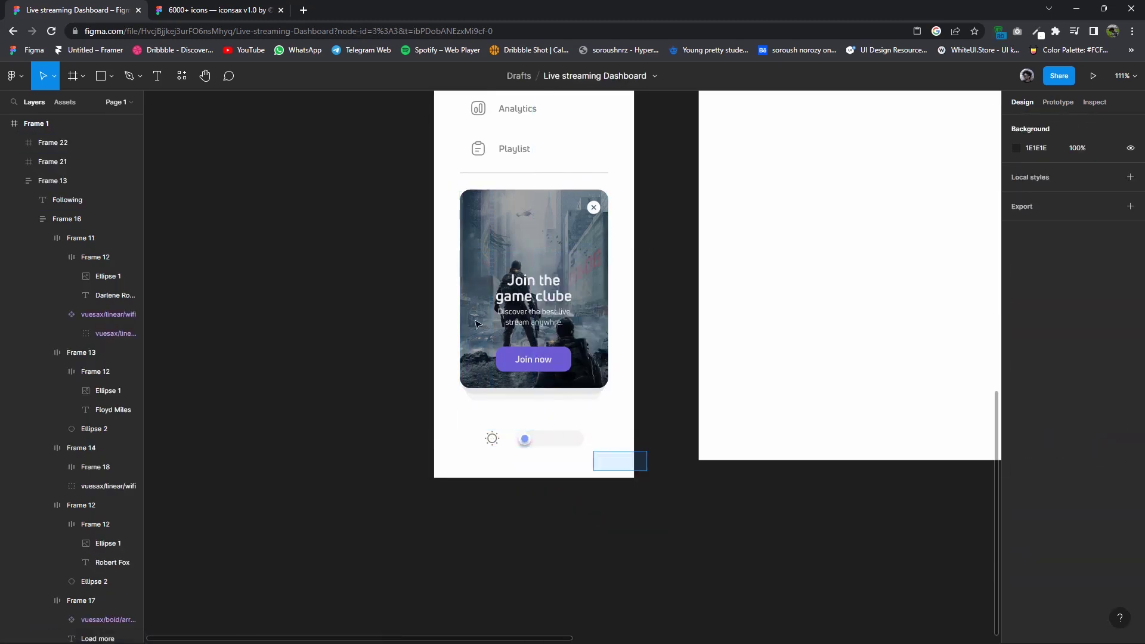
Frame the Join card and the sun toggle row together in one frame.
left_click_drag(647, 471, 476, 324)
right_click(507, 335)
left_click(561, 405)
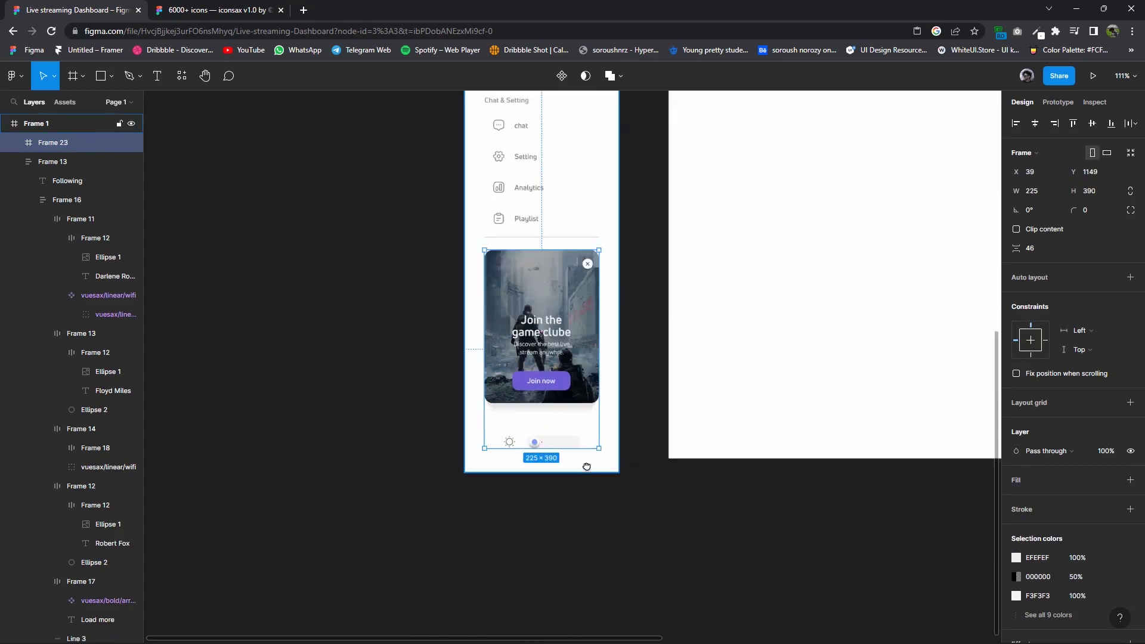
scroll(586, 466, "down", 5)
left_click(615, 491)
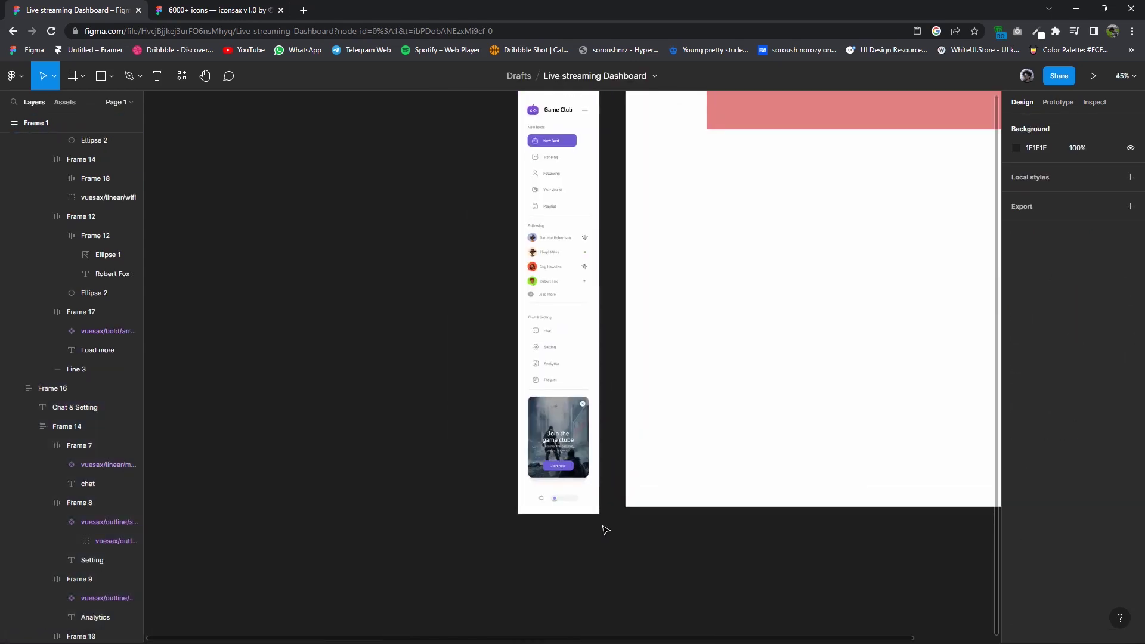
Frame the sidebar sections with auto layout and move them onto the MacBook frame.
left_click_drag(590, 506, 527, 125)
right_click(543, 137)
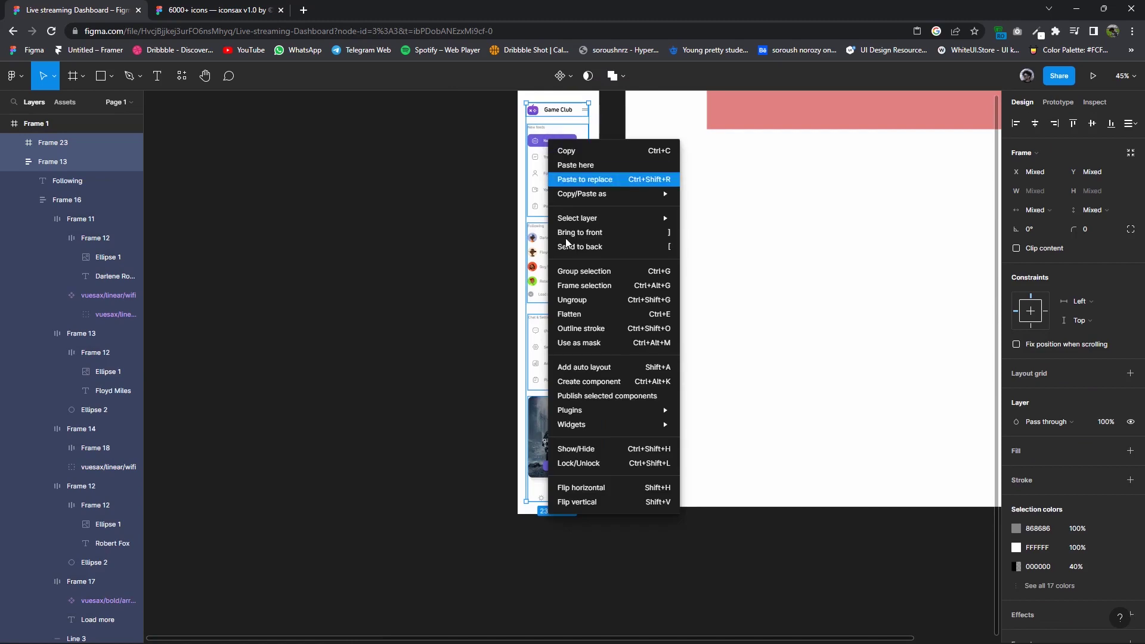
left_click(566, 289)
left_click(1129, 259)
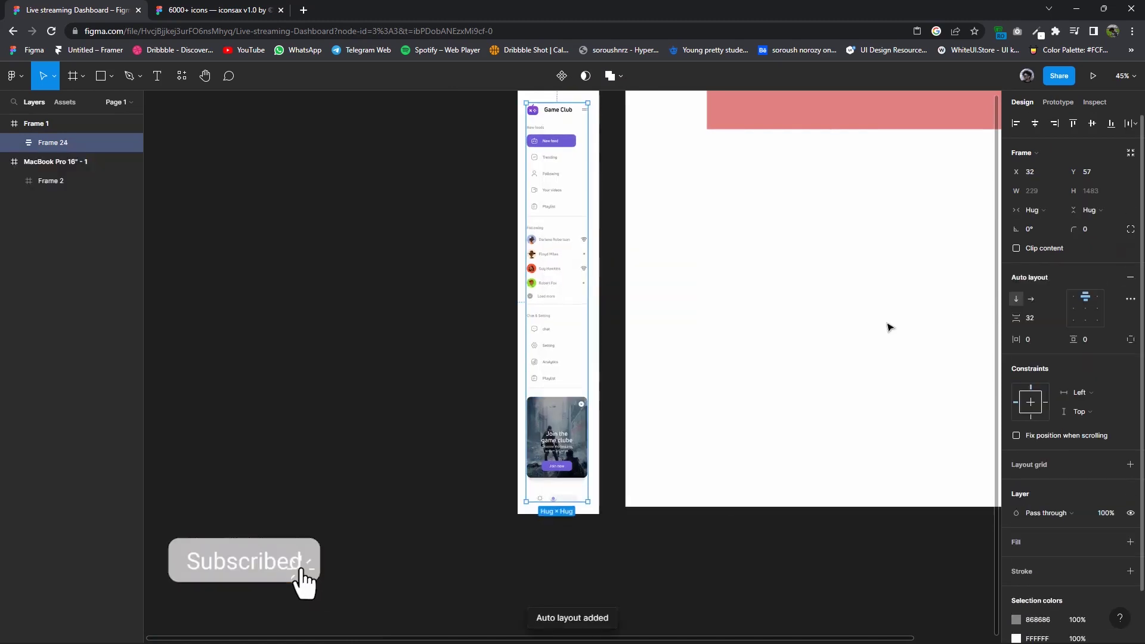
scroll(631, 378, "down", 2)
scroll(590, 371, "down", 1)
key("Up")
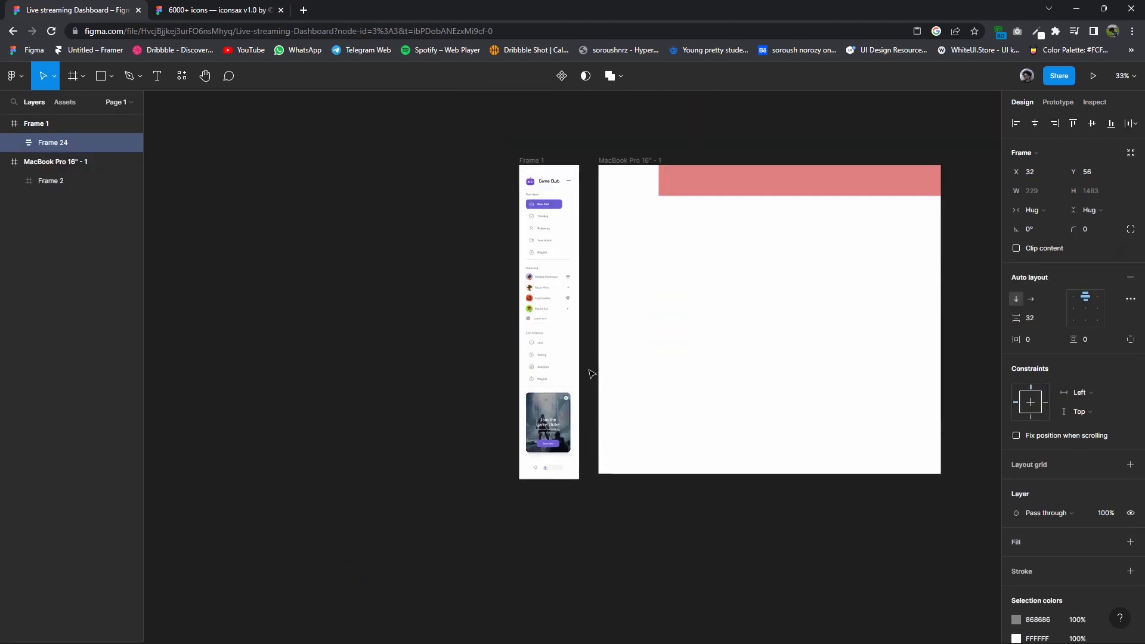
left_click_drag(544, 161, 618, 162)
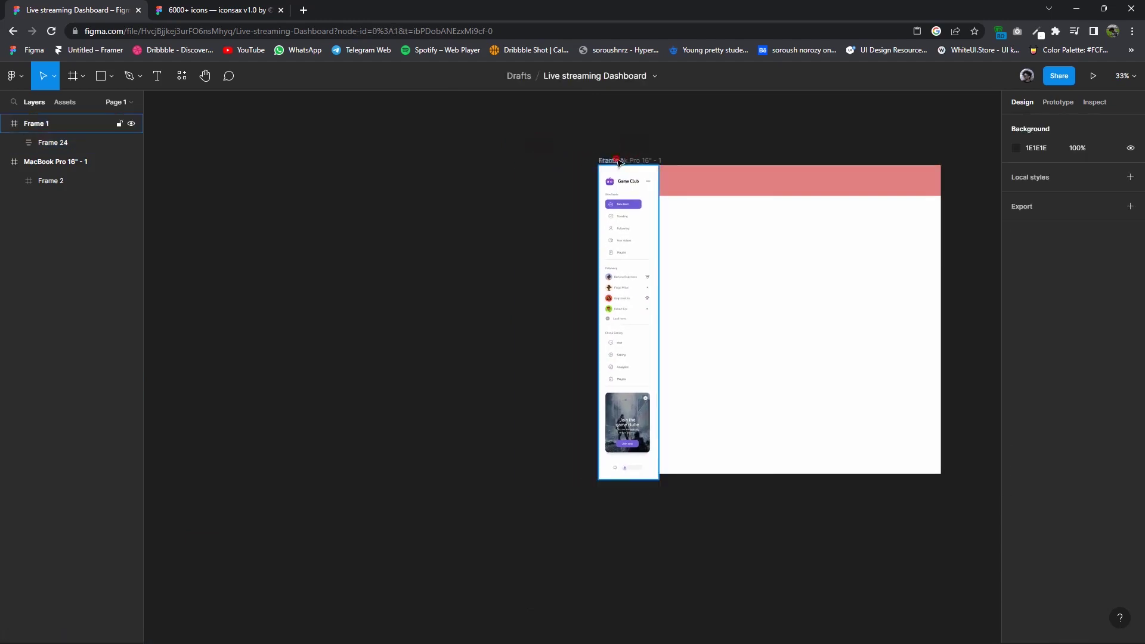
Adjust the MacBook frame's height around the sidebar, keeping the sidebar inside it.
left_click(614, 161)
left_click_drag(704, 469, 701, 483)
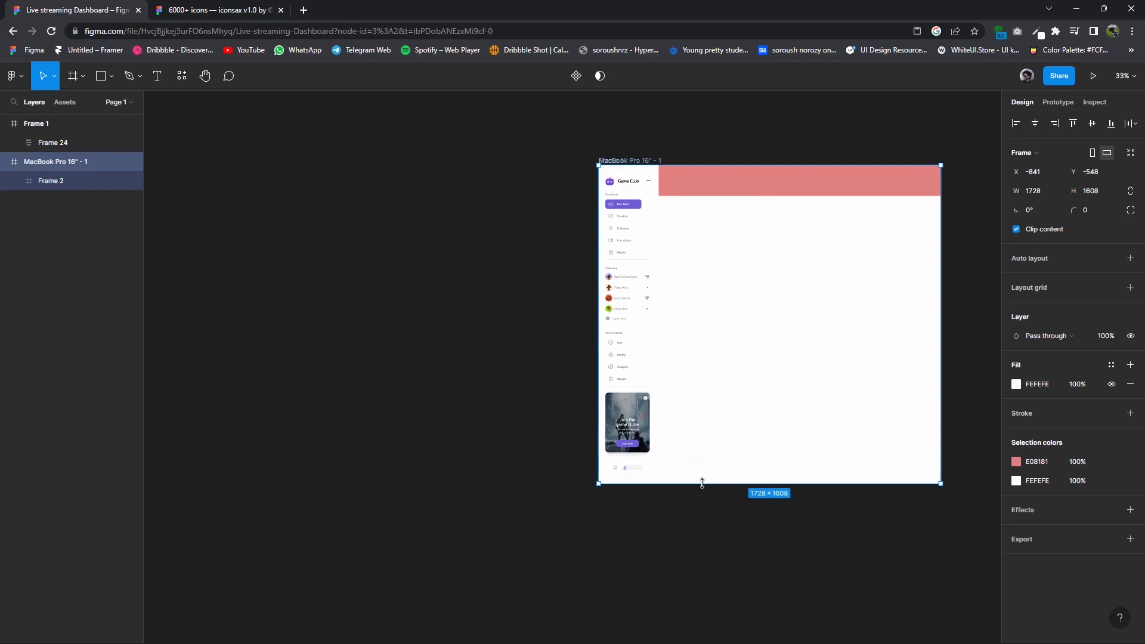
scroll(702, 487, "up", 5)
mouse_move(702, 487)
left_mouse_down()
mouse_move(597, 442)
mouse_move(596, 465)
left_mouse_up()
left_click(545, 413)
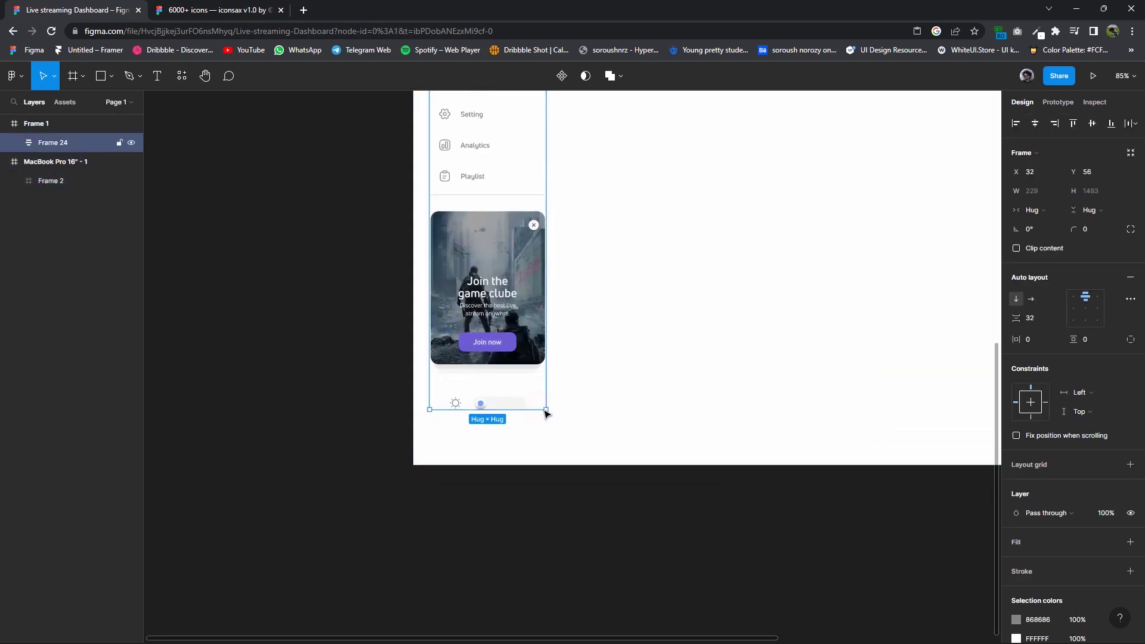
left_click(532, 444)
scroll(537, 358, "down", 5)
scroll(538, 331, "down", 3)
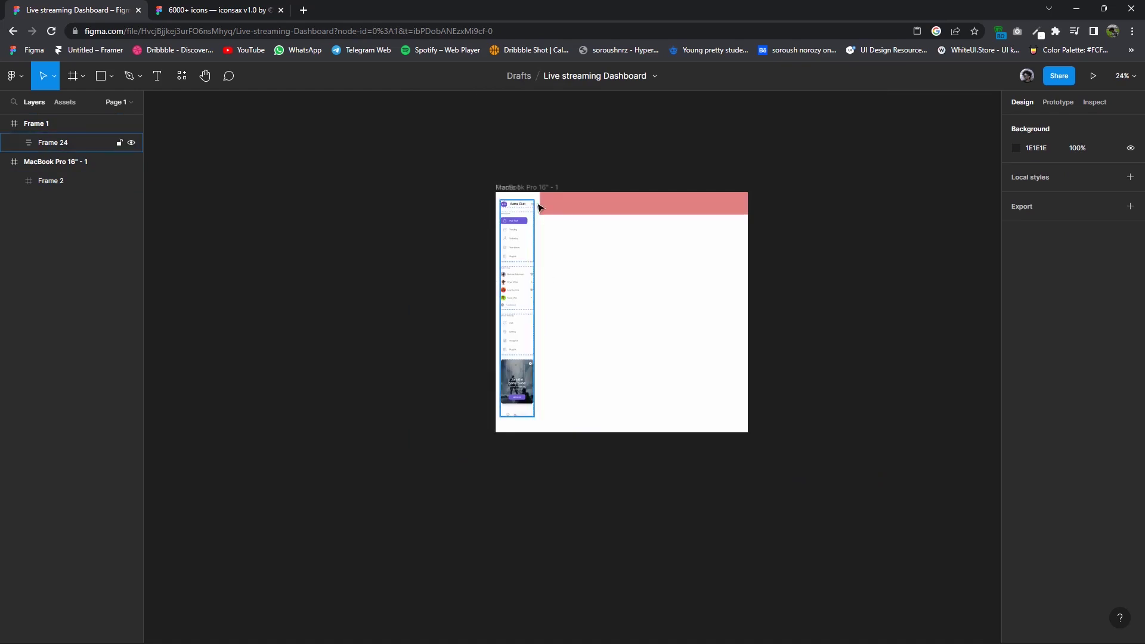
left_click(531, 193)
left_click_drag(534, 239, 448, 247)
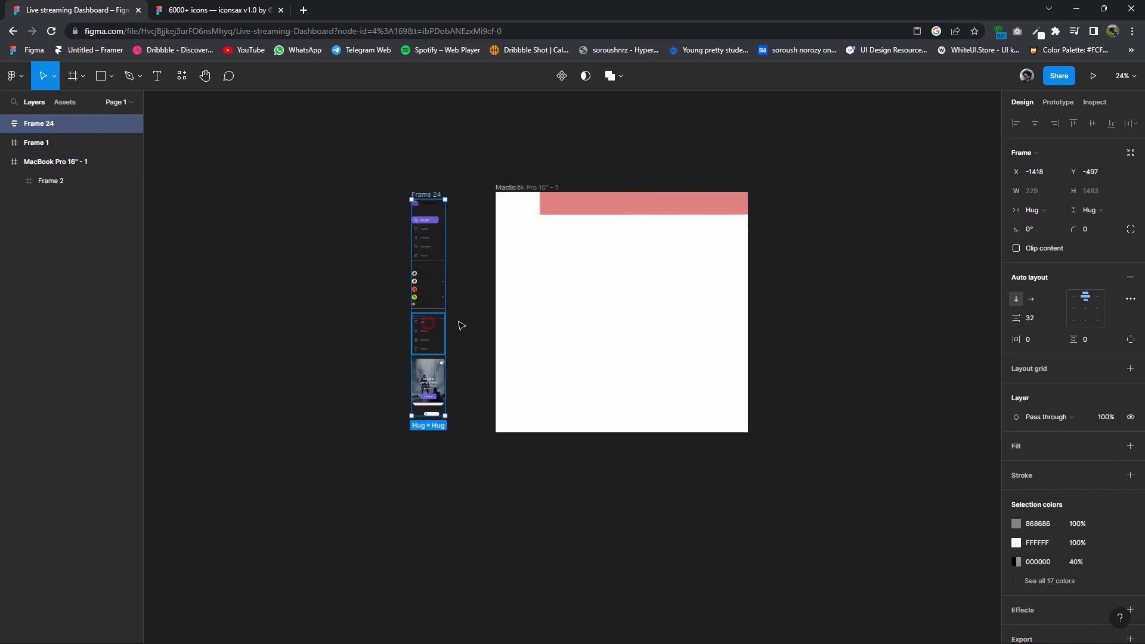
key("ctrl+z")
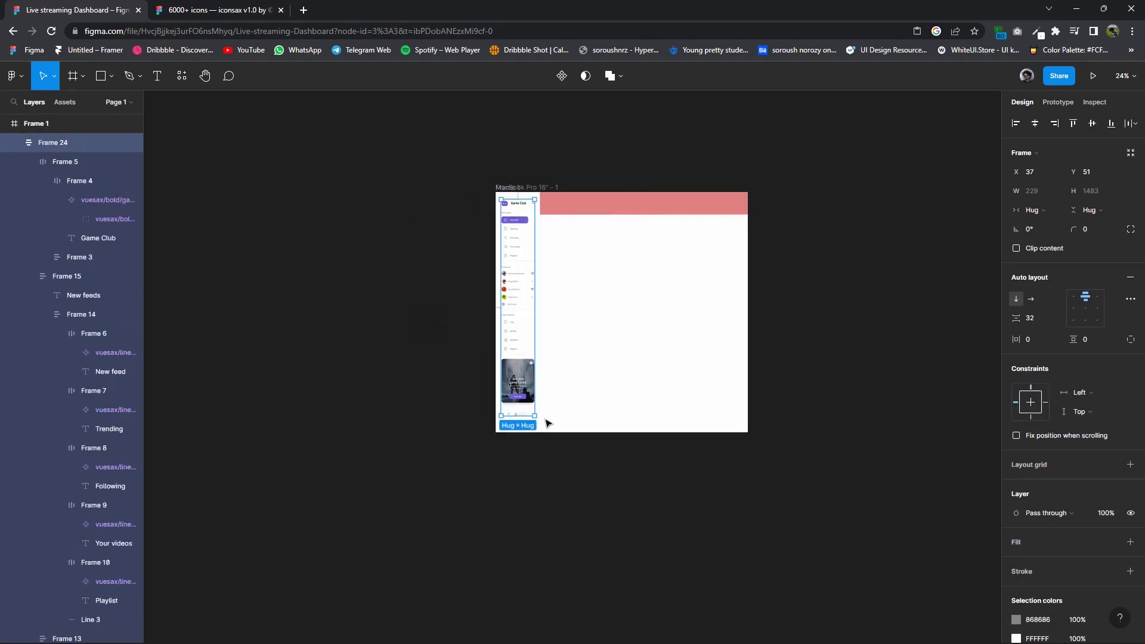
Temporarily fill the sidebar container frame red.
scroll(540, 422, "up", 5, "ctrl")
left_click(225, 182)
left_click(53, 144)
left_click(36, 125)
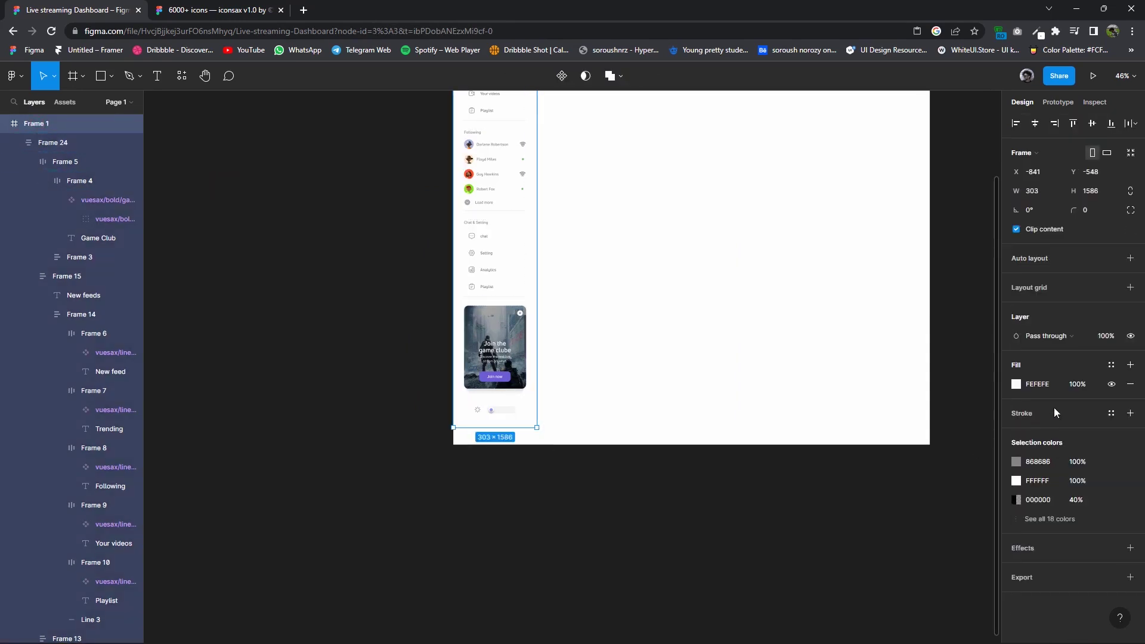
left_click(1015, 384)
left_click(980, 373)
left_click(593, 309)
scroll(552, 384, "up", 2)
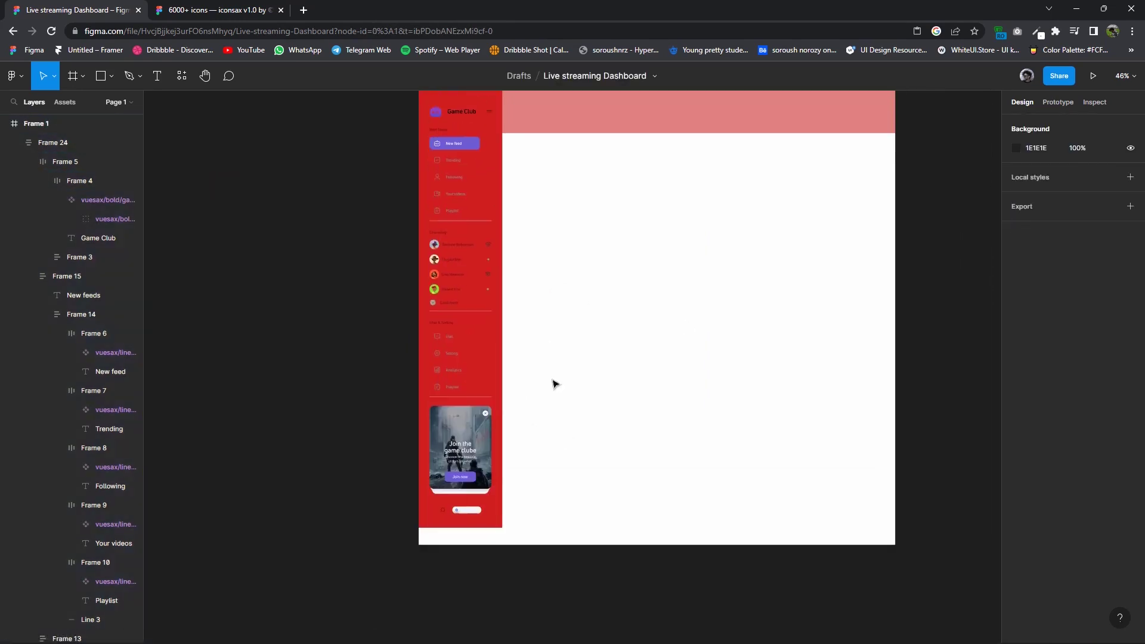
scroll(448, 185, "up", 1)
Shrink the MacBook frame's height to 1586.
left_click(563, 477)
left_click(557, 609)
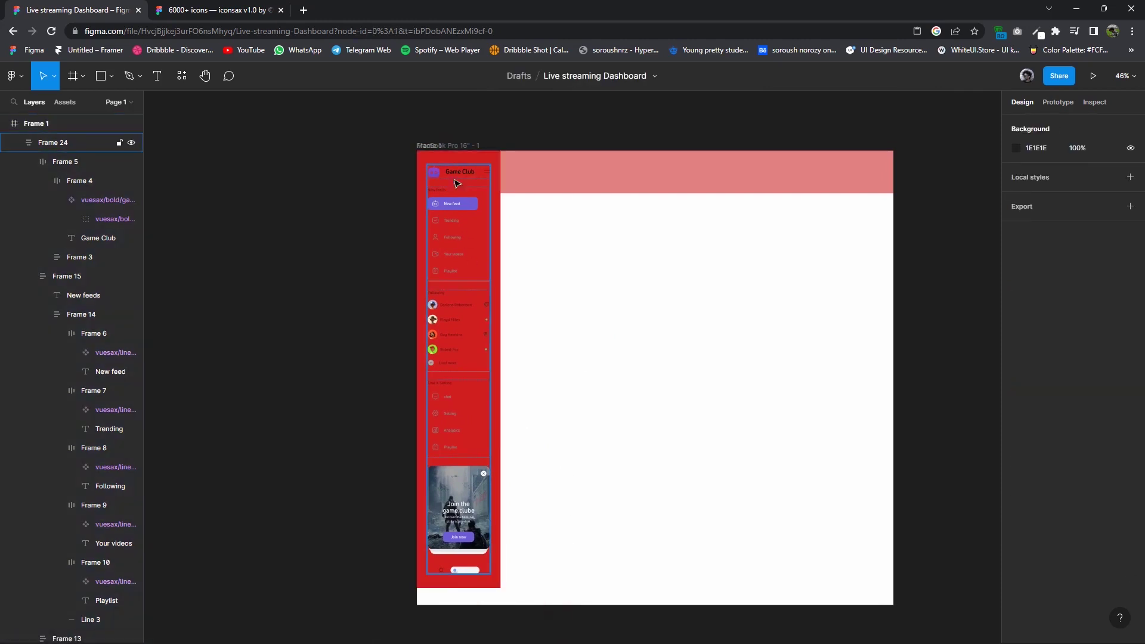
left_click(600, 572)
left_click_drag(572, 604, 574, 589)
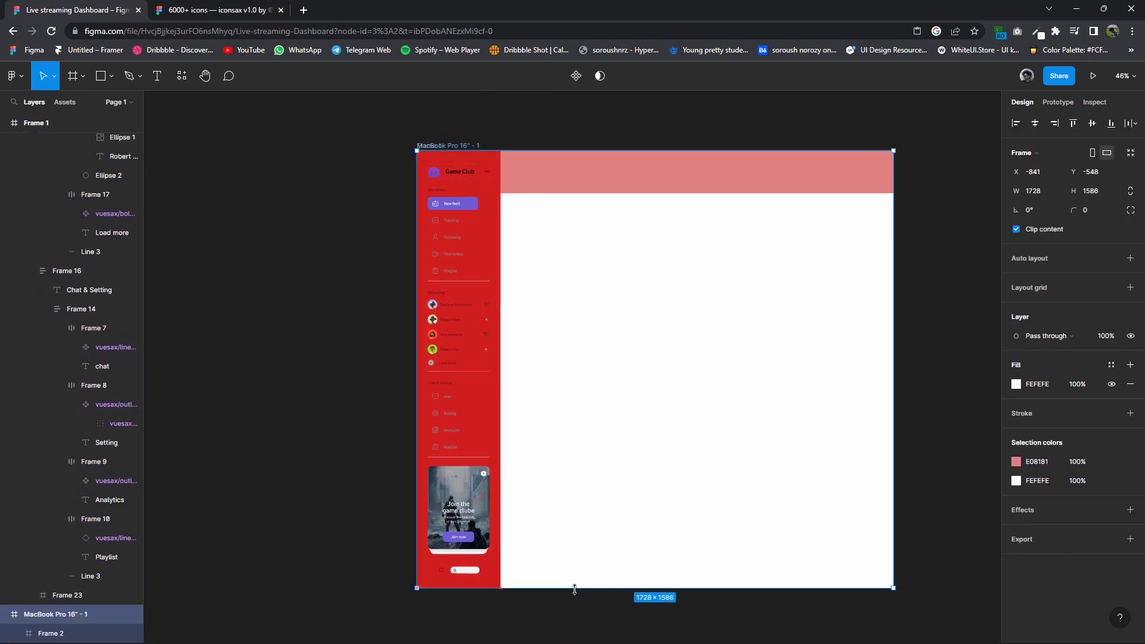
Set the sidebar fill to white FEFEFE by sampling the dashboard with the eyedropper.
left_click(469, 251)
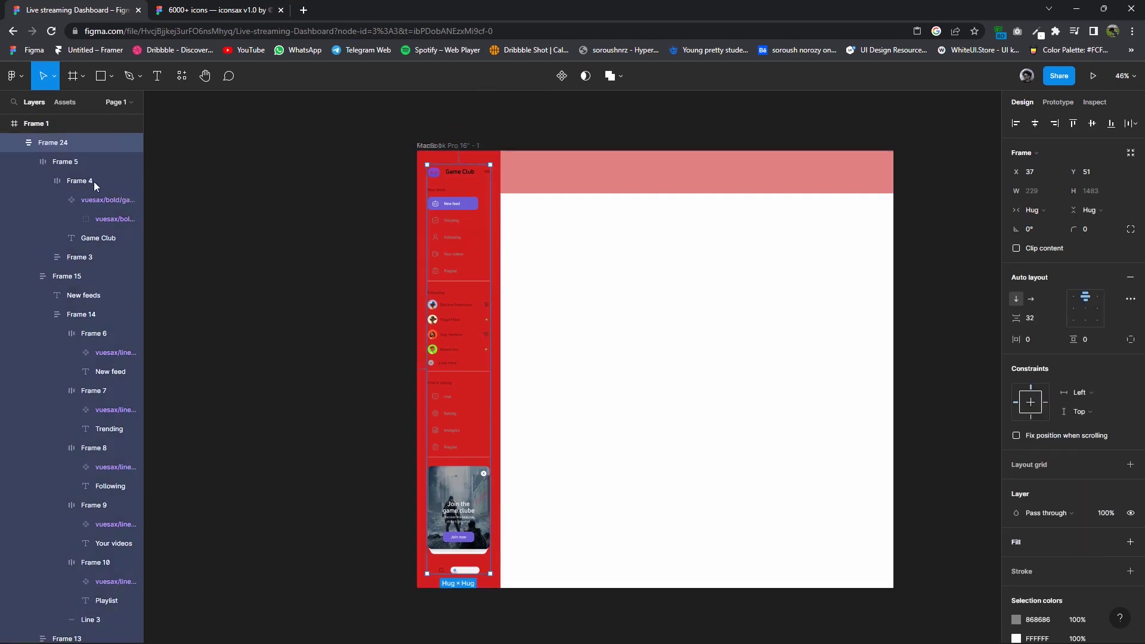
left_click(1016, 384)
left_click(876, 583)
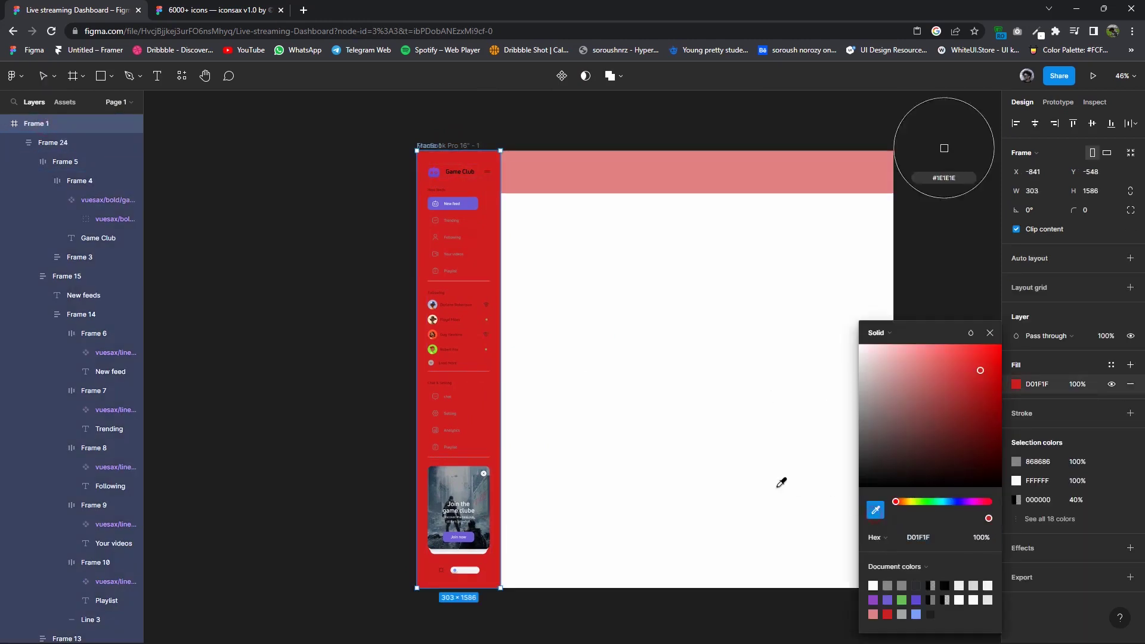
left_click(781, 481)
left_click(990, 332)
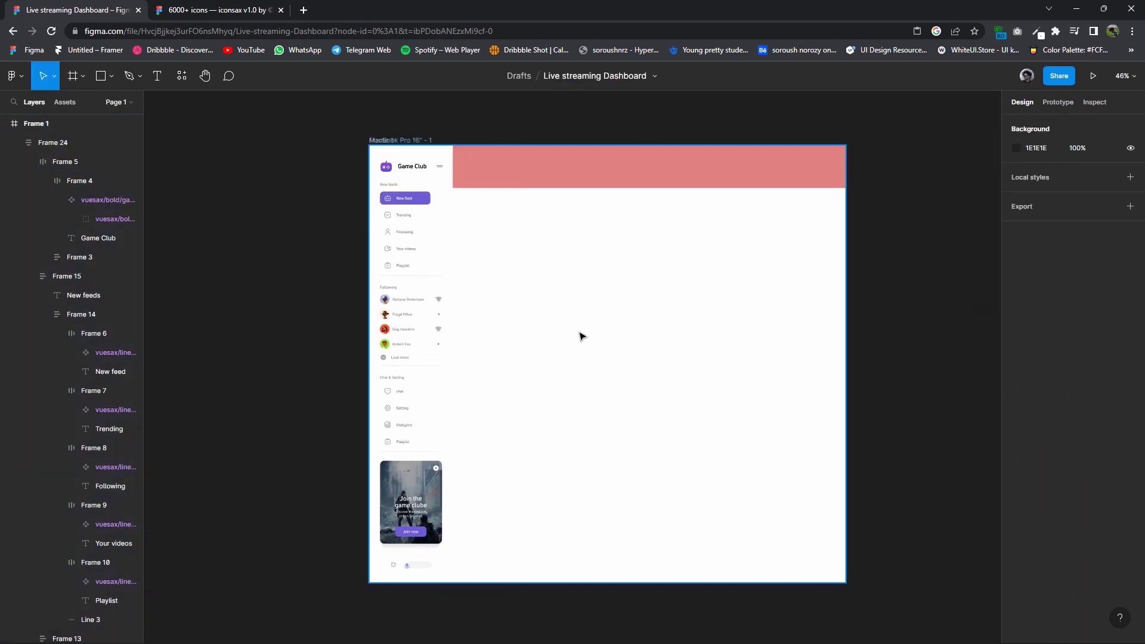
scroll(442, 276, "up", 5)
scroll(462, 447, "up", 5)
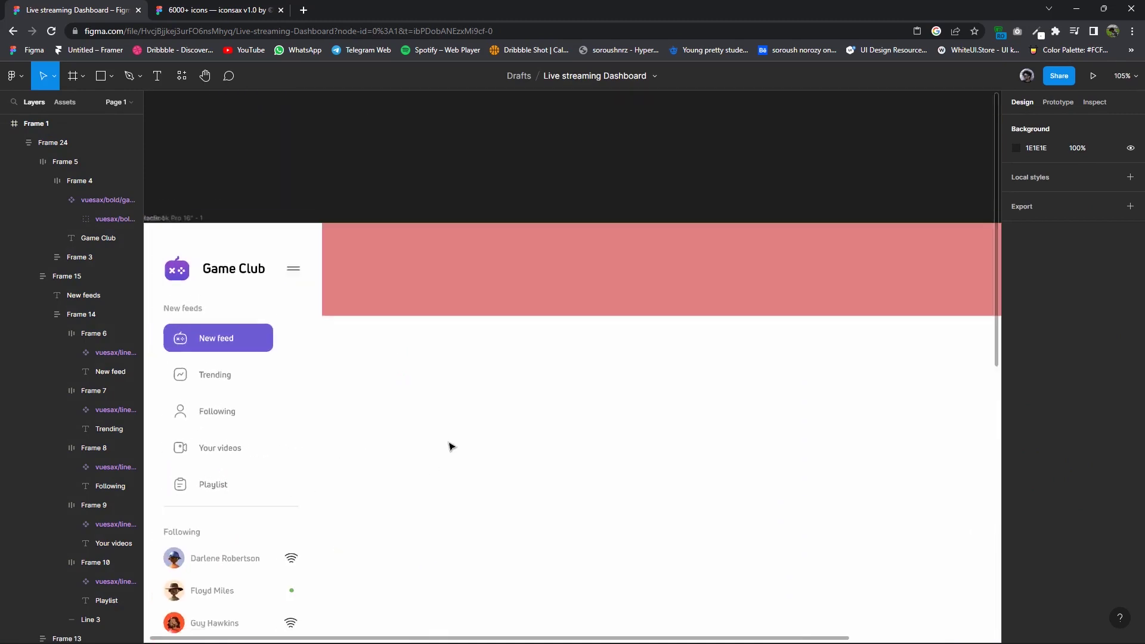
scroll(463, 424, "down", 2)
Copy the vuesax/outline/discover icon from the iconsax file.
left_click(188, 6)
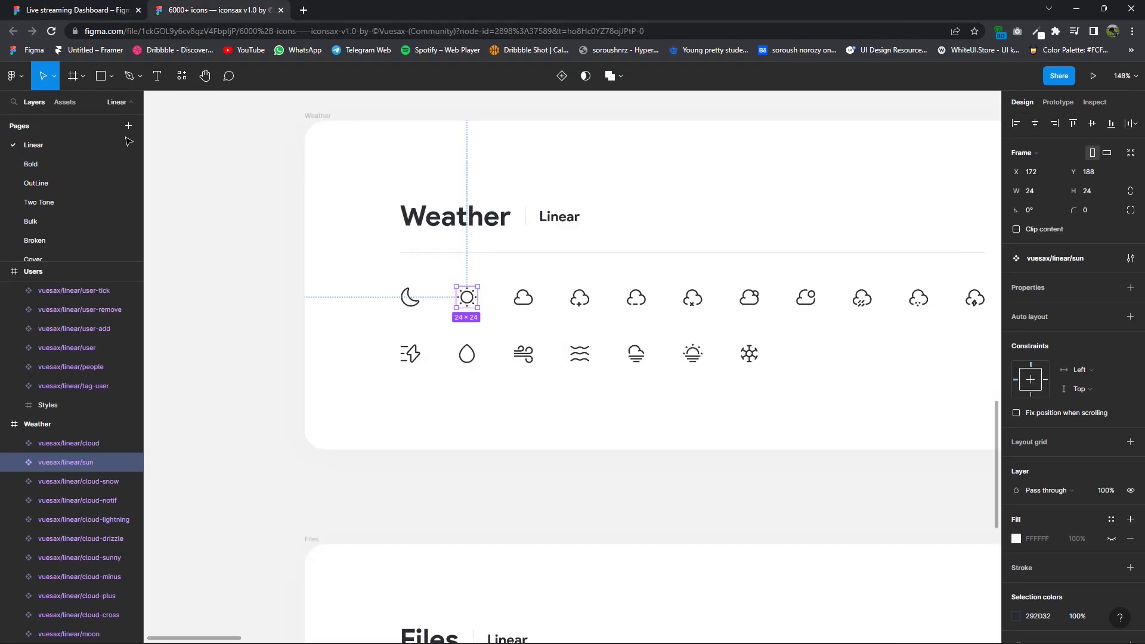
left_click(64, 103)
type("discover")
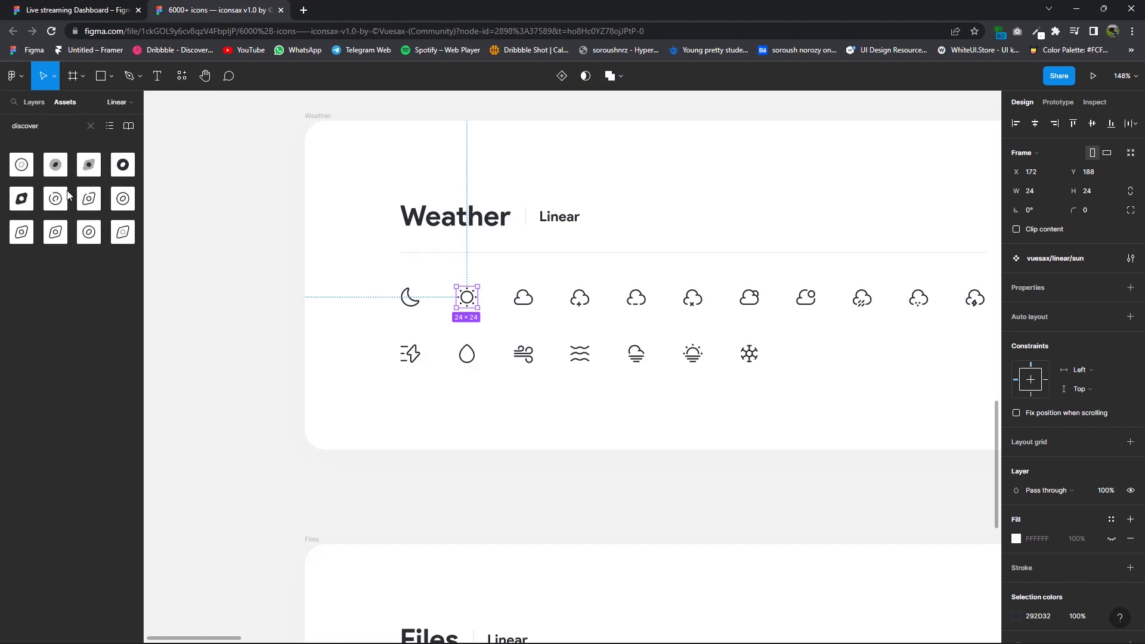
left_click(58, 224)
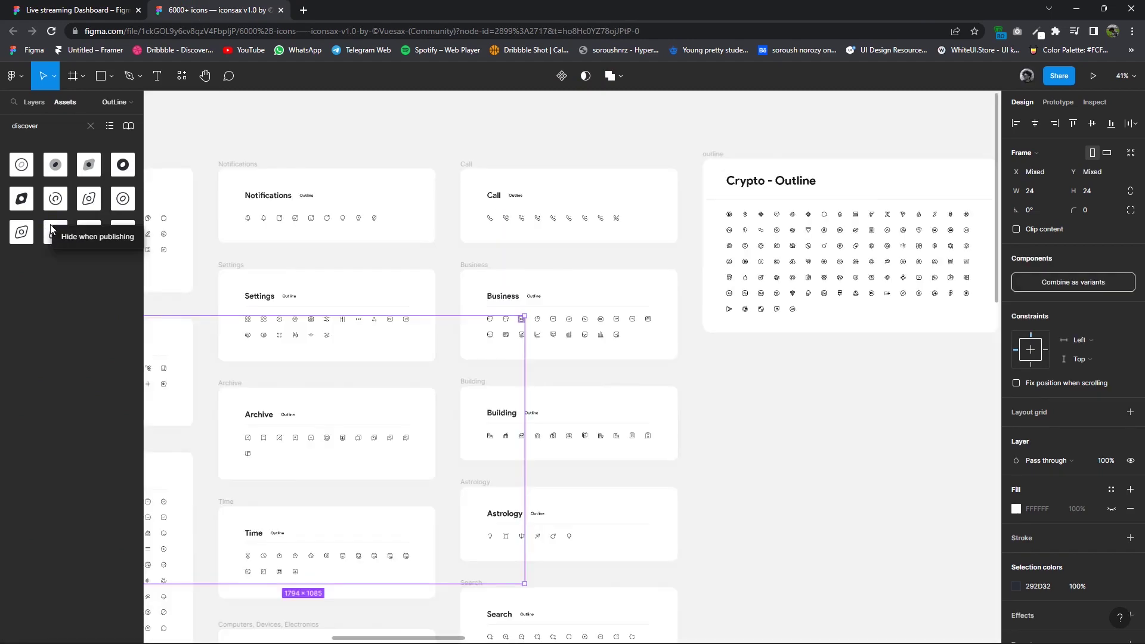
scroll(394, 498, "left", 5)
scroll(411, 429, "down", 3)
scroll(581, 346, "up", 5)
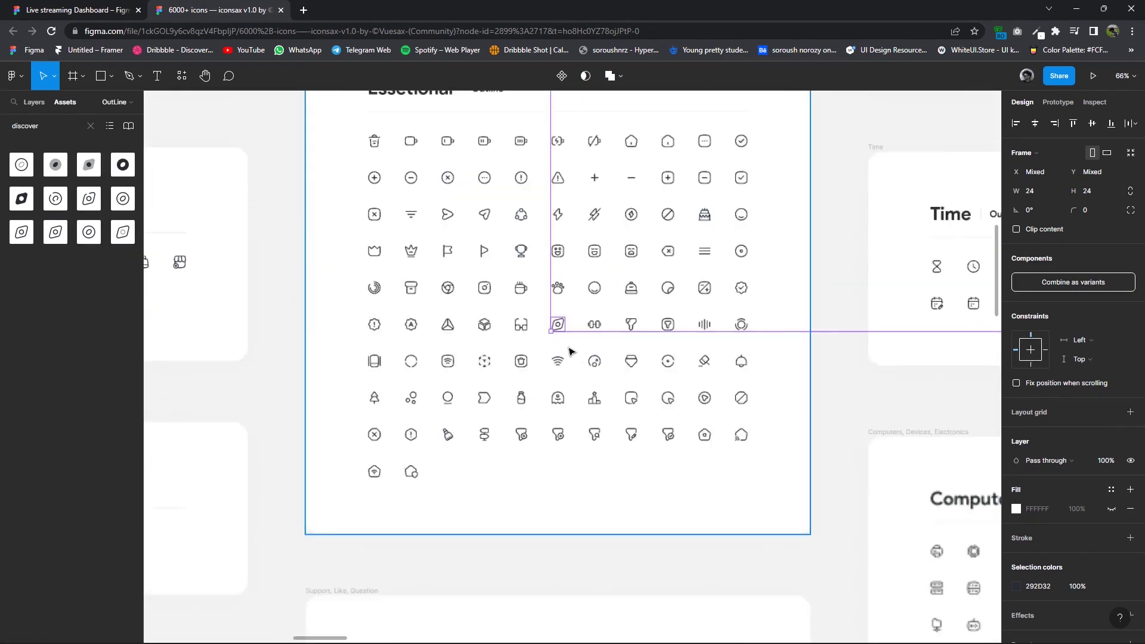
right_click(544, 302)
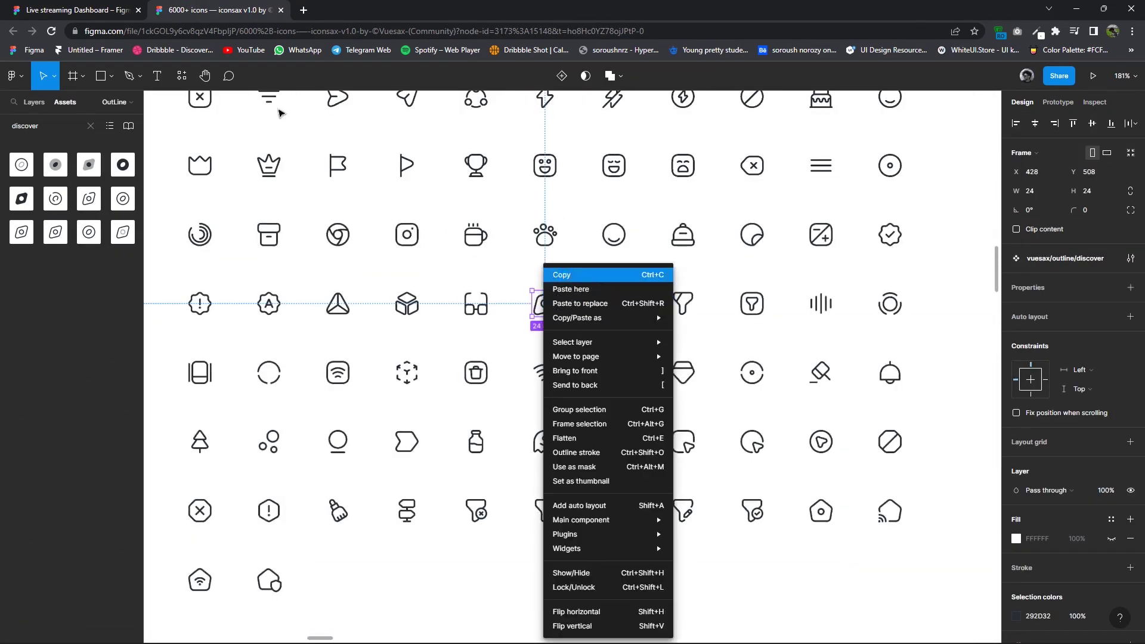
left_click(560, 274)
Paste the discover icon into the dashboard's white content area.
key("ctrl+Tab")
right_click(504, 227)
left_click(519, 226)
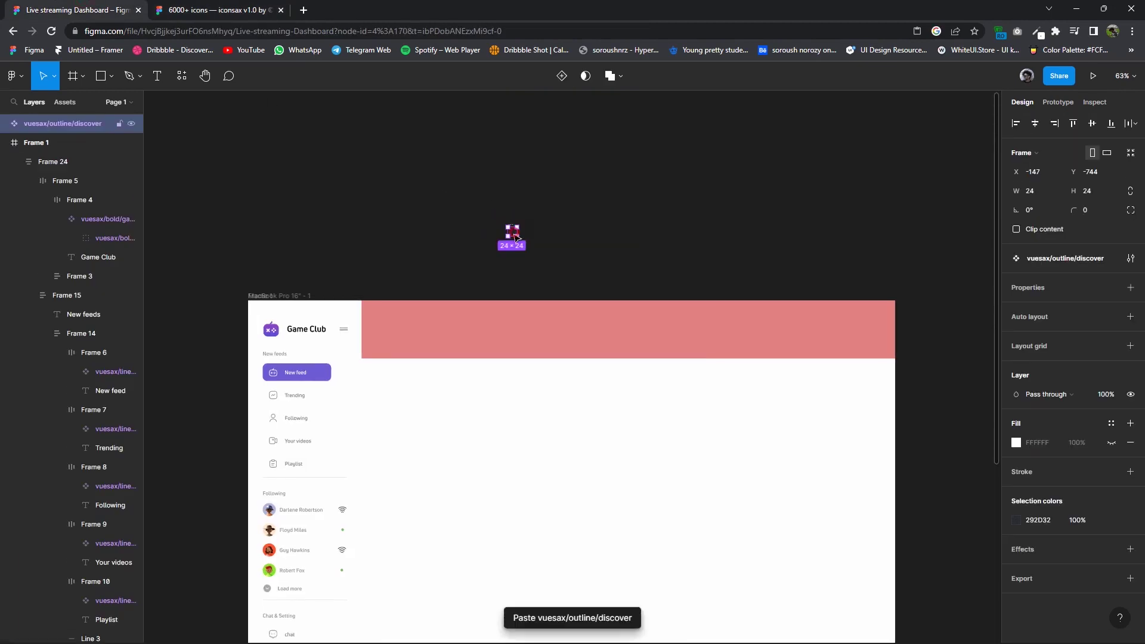
left_click_drag(392, 419, 391, 433)
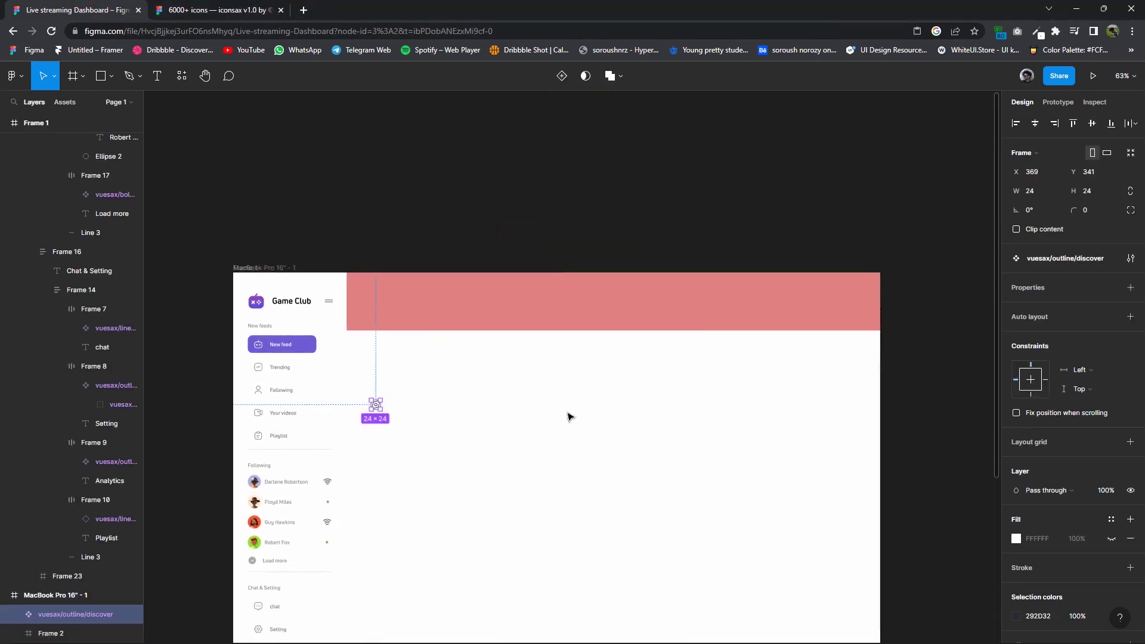
scroll(309, 394, "up", 2)
Duplicate the Following label beside the icon as a grey 868686 'Browse' label.
left_click(220, 373, "ctrl")
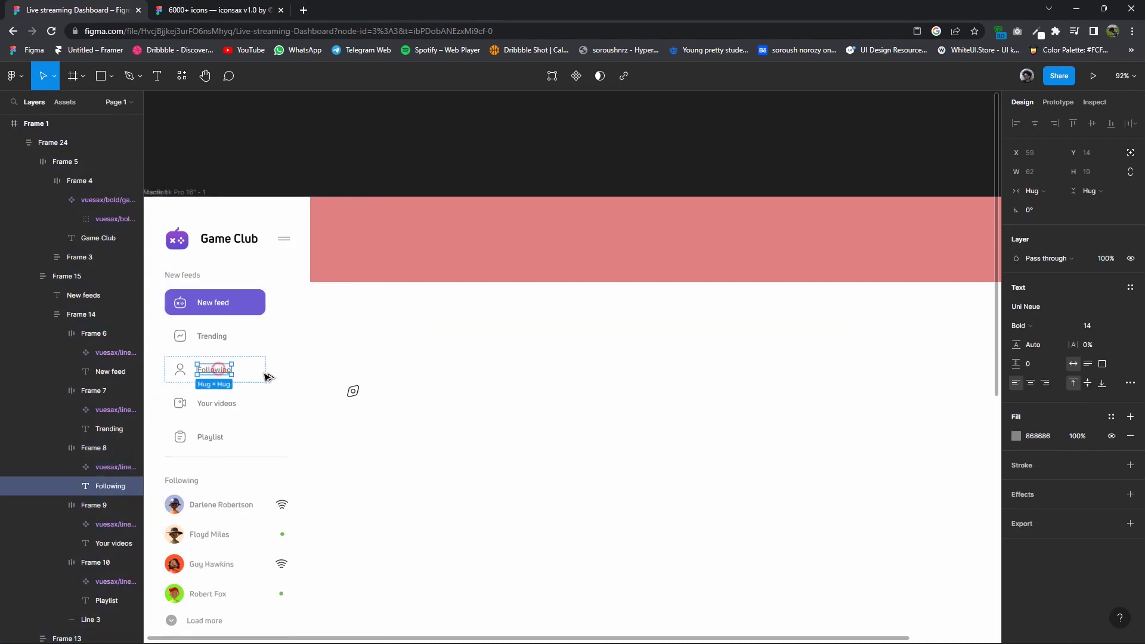
left_click_drag(218, 370, 390, 391)
double_click(391, 391)
type("Browse")
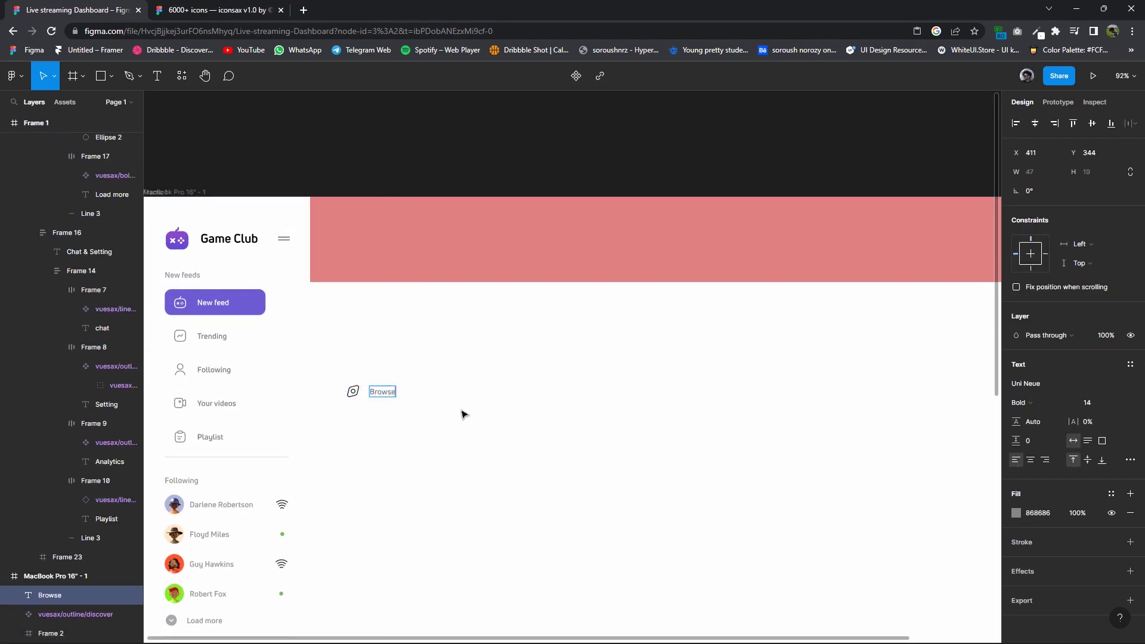
right_click(1035, 514)
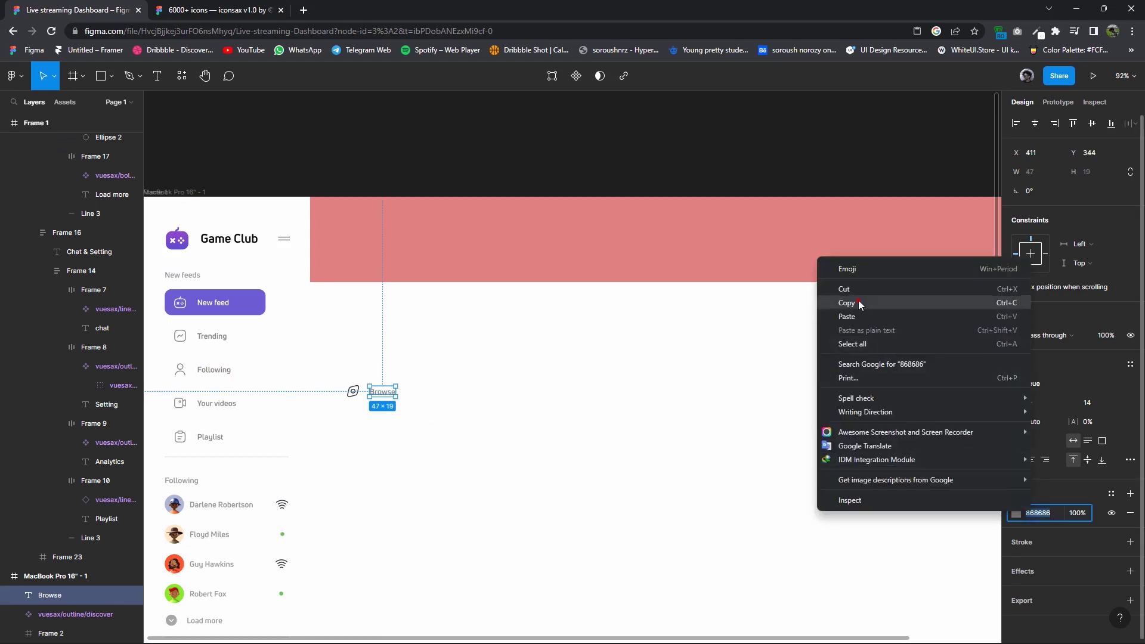
left_click(835, 303)
key("Tab")
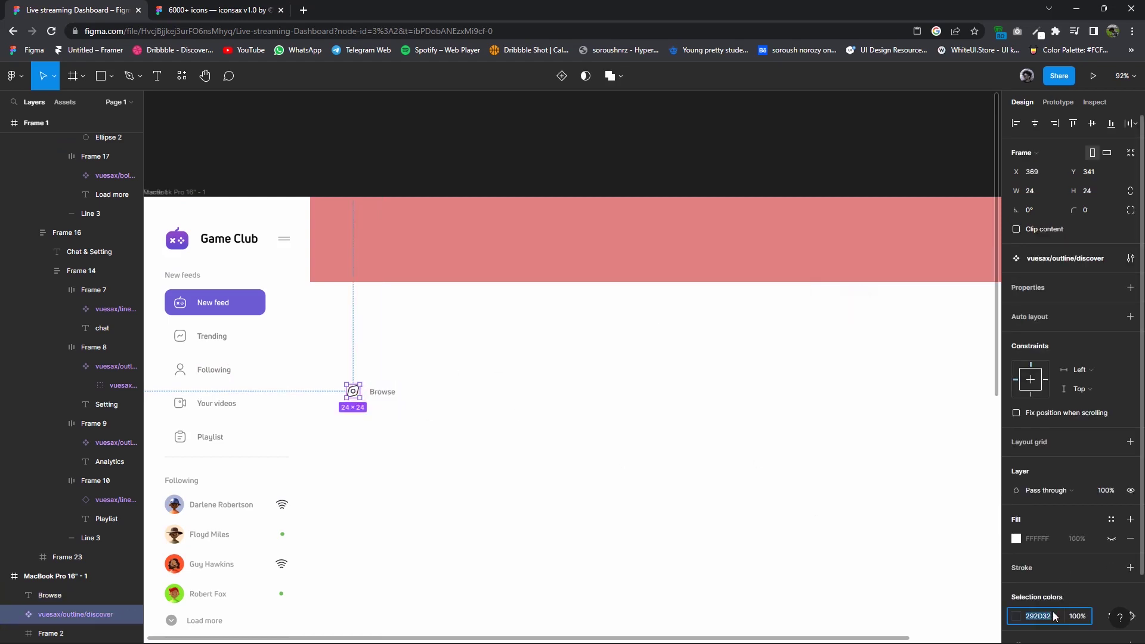
left_click(411, 405)
scroll(398, 394, "up", 3, "ctrl")
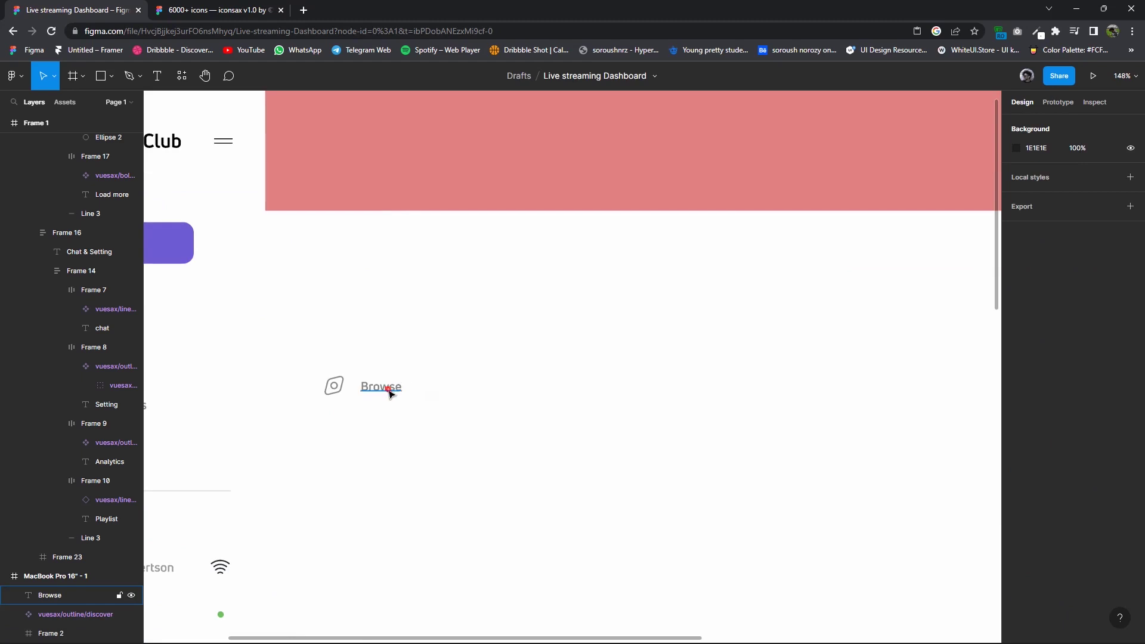
left_click_drag(388, 393, 395, 394)
Find and copy the arrow-down icon in the iconsax file.
left_click(175, 5)
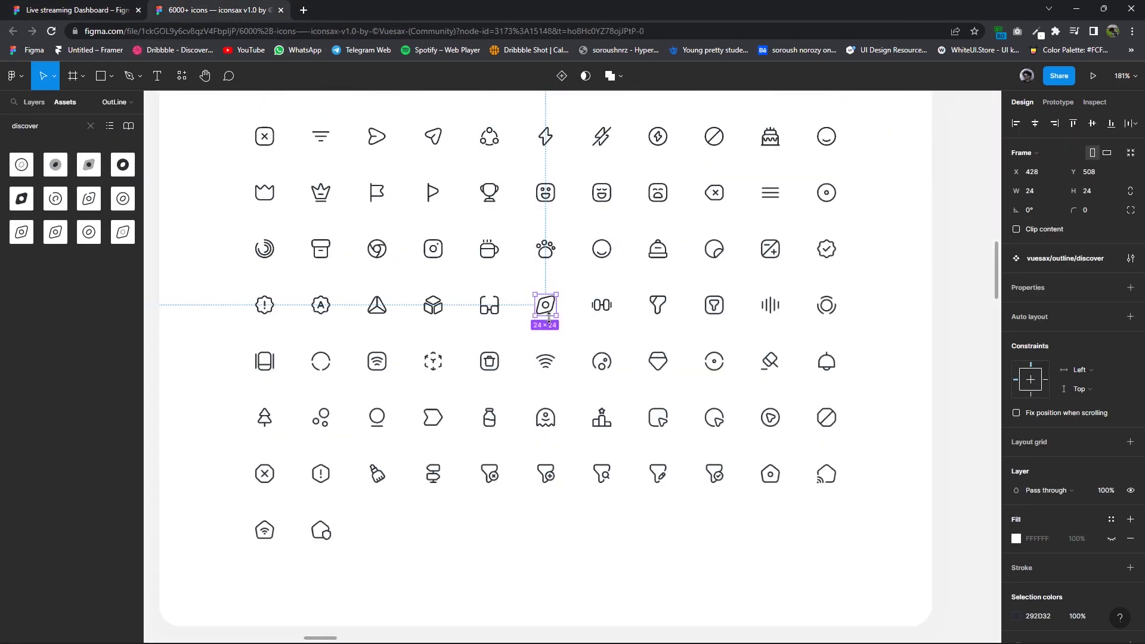
scroll(543, 307, "down", 3, "ctrl")
scroll(542, 308, "down", 3, "ctrl")
scroll(543, 308, "down", 3, "ctrl")
scroll(504, 334, "up", 2, "ctrl")
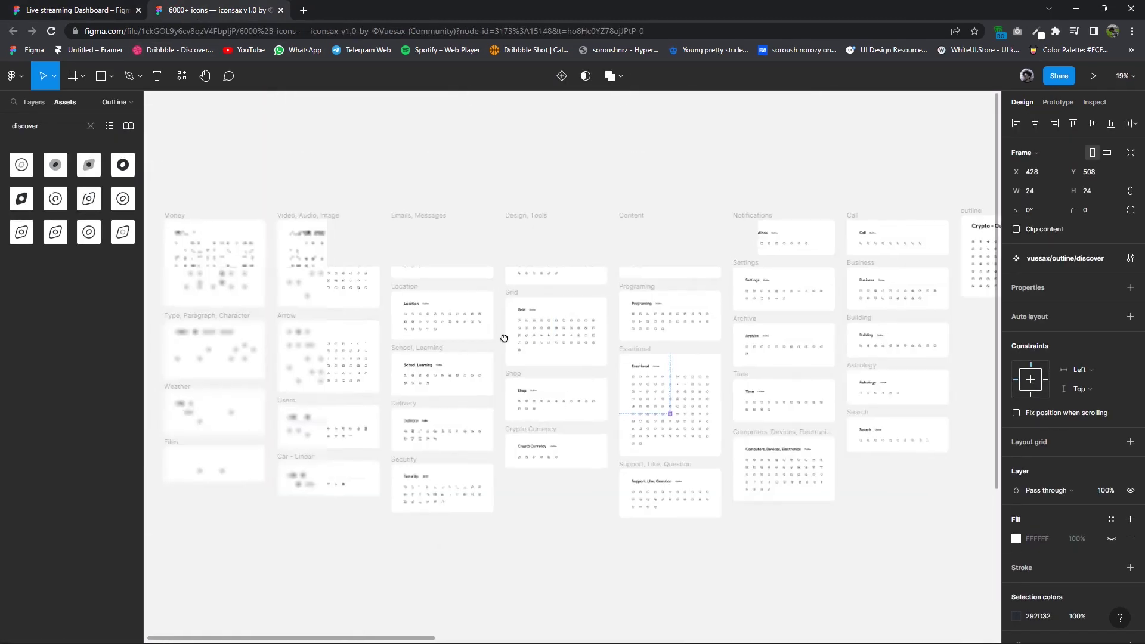
scroll(468, 332, "up", 2, "ctrl")
scroll(489, 322, "up", 3, "ctrl")
scroll(459, 332, "up", 3, "ctrl")
scroll(537, 358, "up", 3, "ctrl")
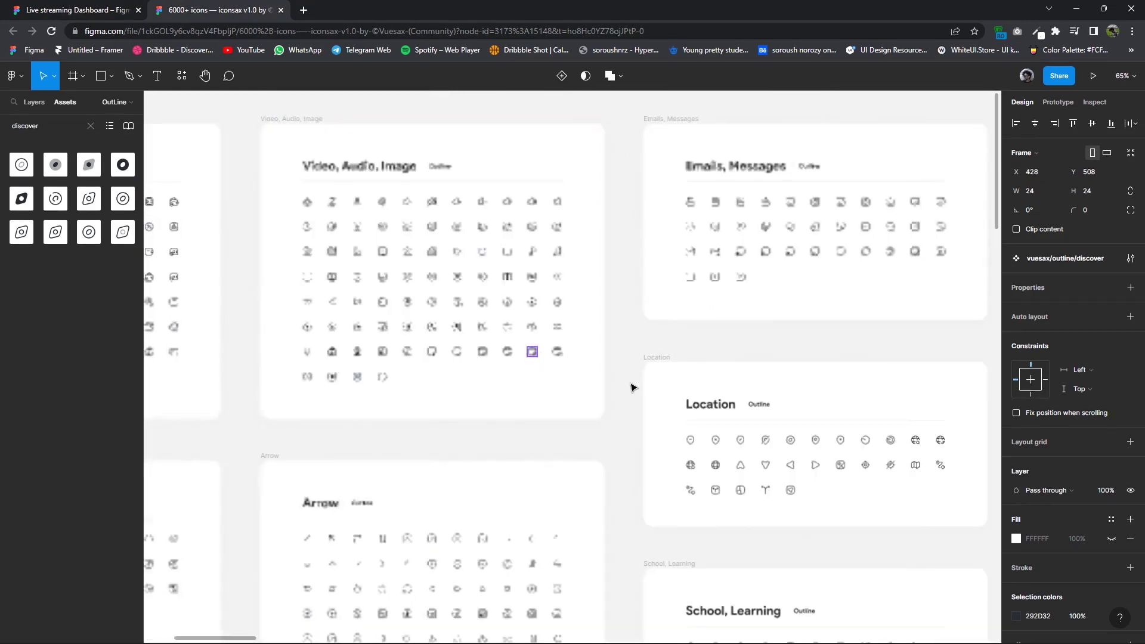
scroll(417, 447, "right", 3)
scroll(470, 376, "right", 2)
left_click_drag(470, 376, 746, 377)
scroll(519, 294, "left", 3)
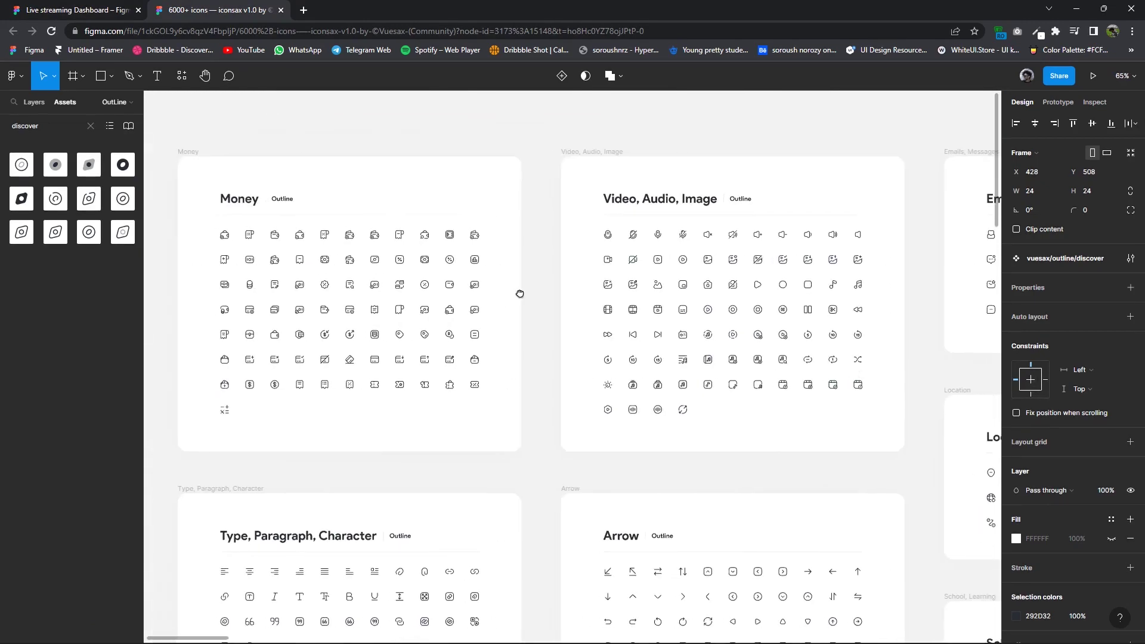
scroll(614, 311, "down", 3)
scroll(614, 312, "right", 5)
scroll(379, 352, "up", 2, "ctrl")
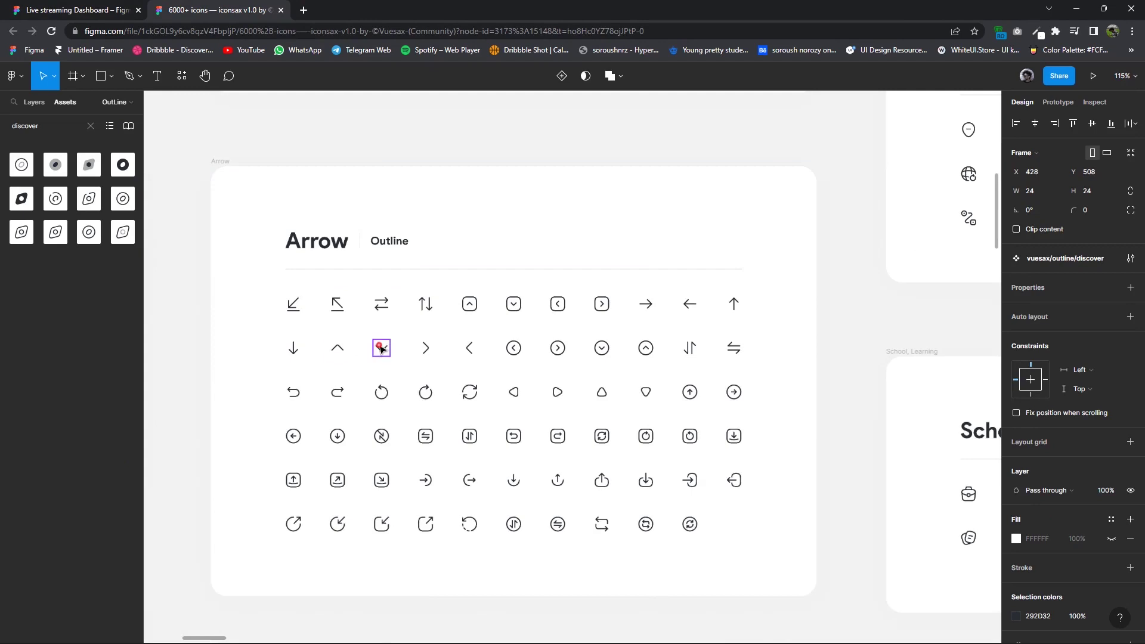
right_click(382, 349)
Paste the down-arrow beside Browse and recolour it pale grey.
left_click(74, 9)
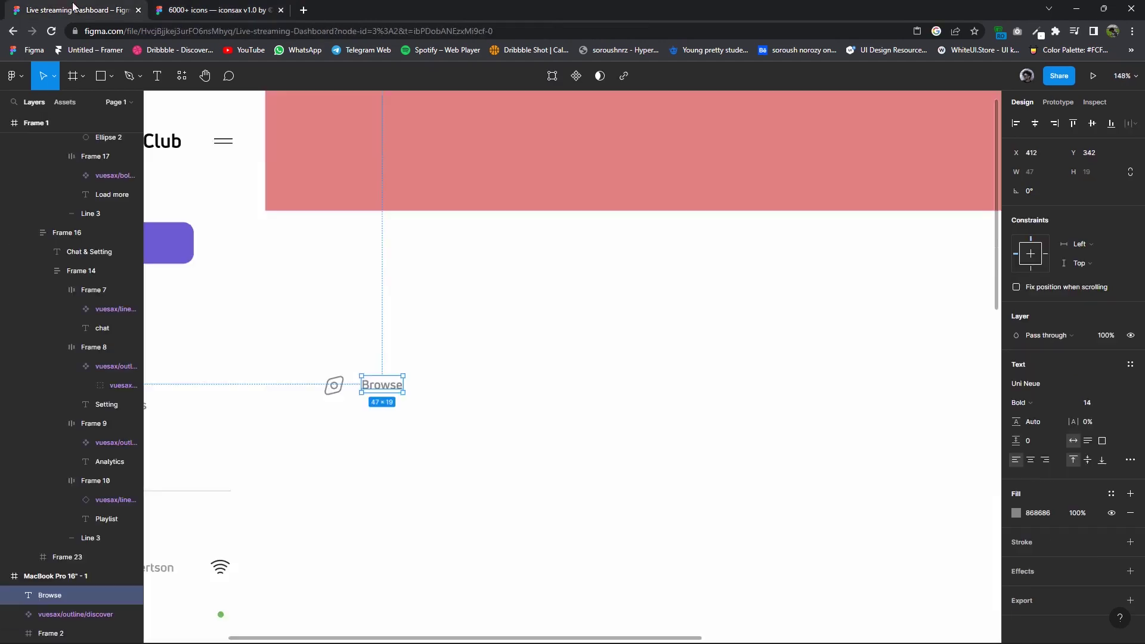
right_click(621, 390)
key("ctrl+v")
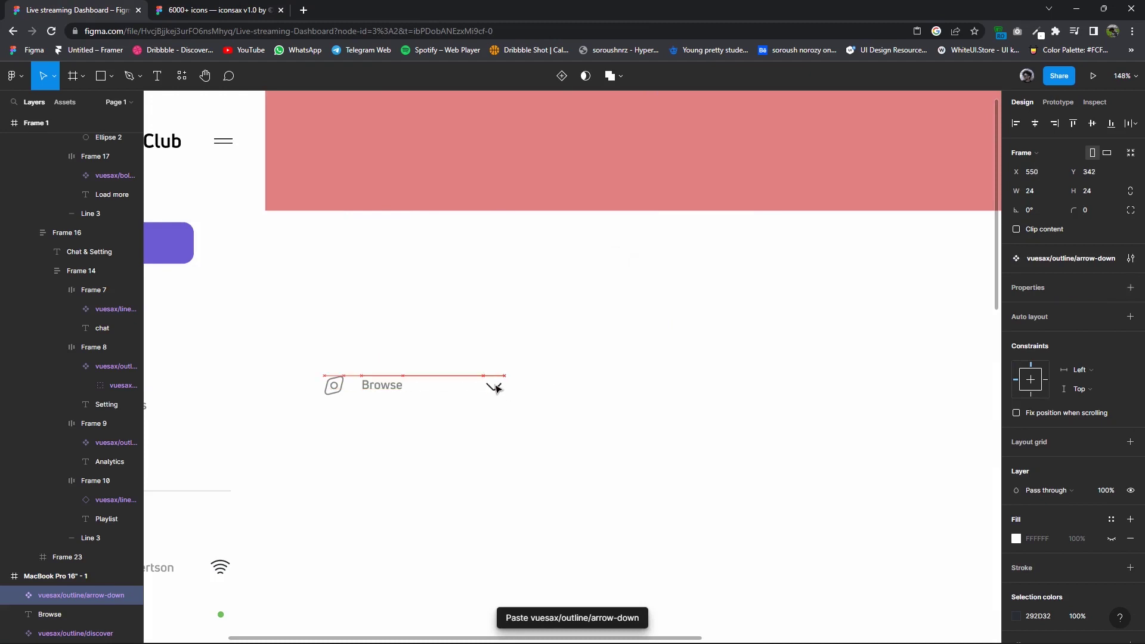
left_click(1019, 616)
left_click_drag(883, 460, 810, 381)
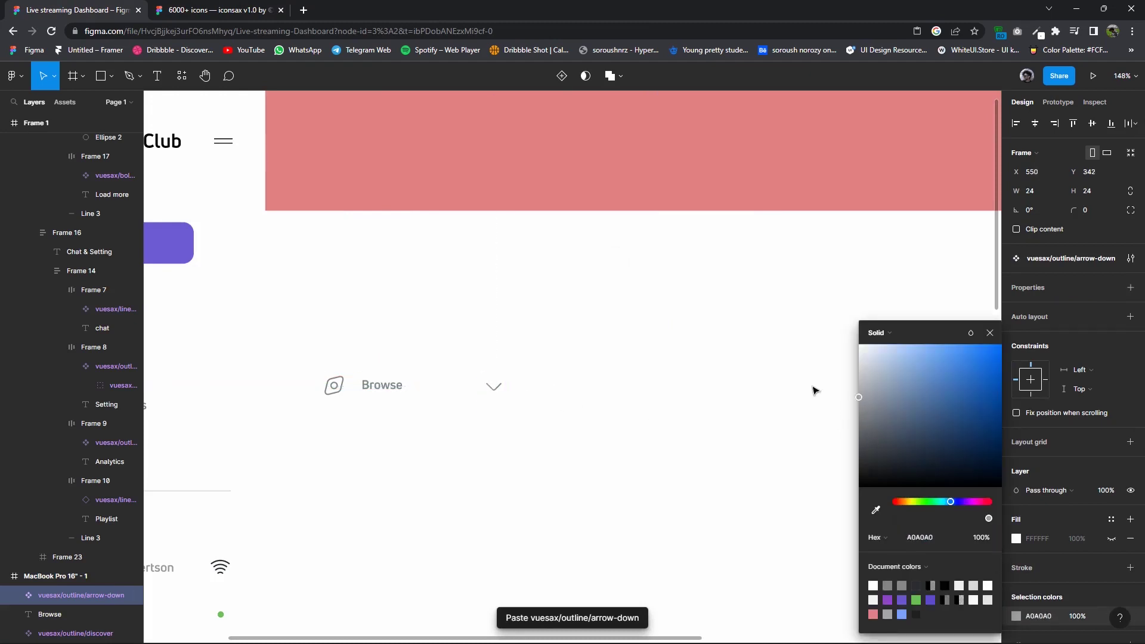
left_click(754, 410)
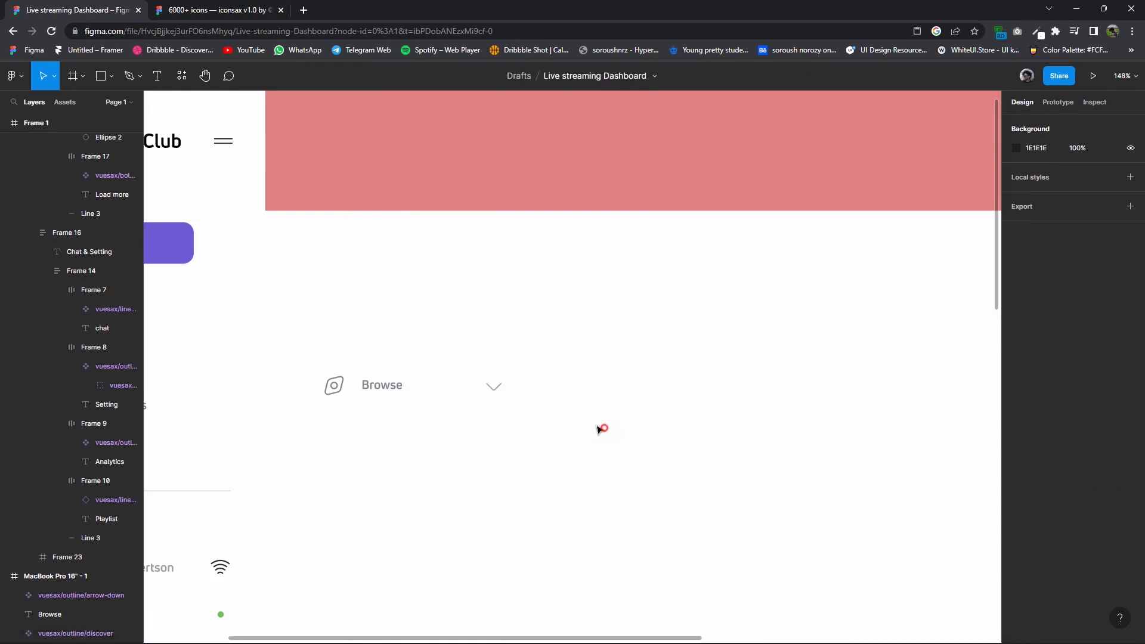
Group the discover icon, Browse label and down-arrow into an auto-layout Browse dropdown.
left_click_drag(603, 428, 316, 371)
left_click_drag(382, 384, 380, 138)
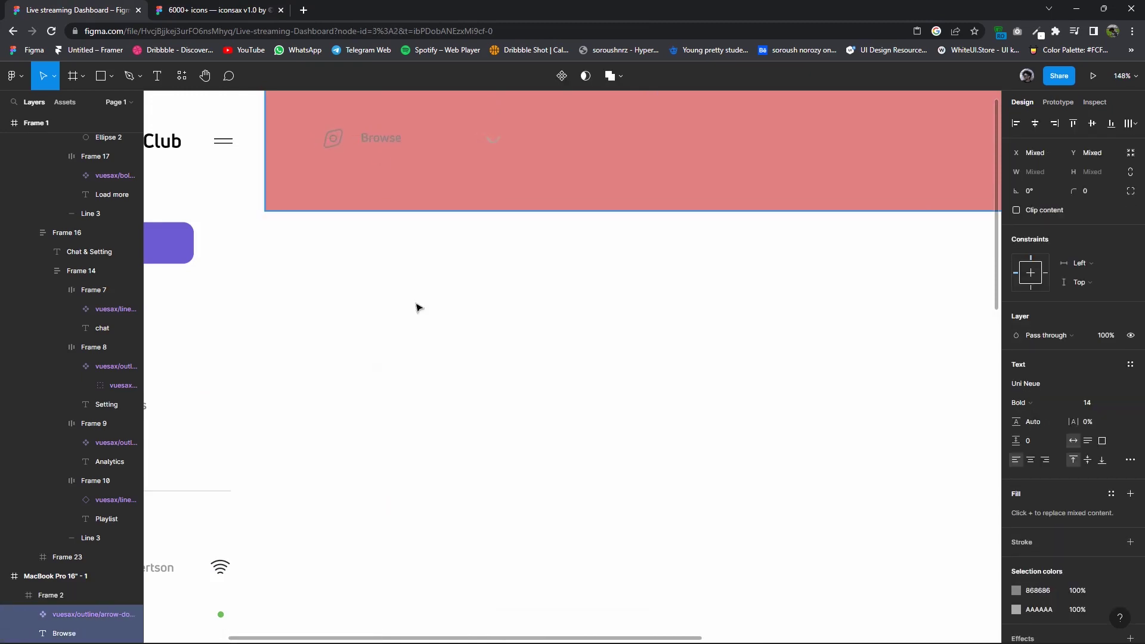
key("ctrl+z")
left_click_drag(438, 421, 365, 354)
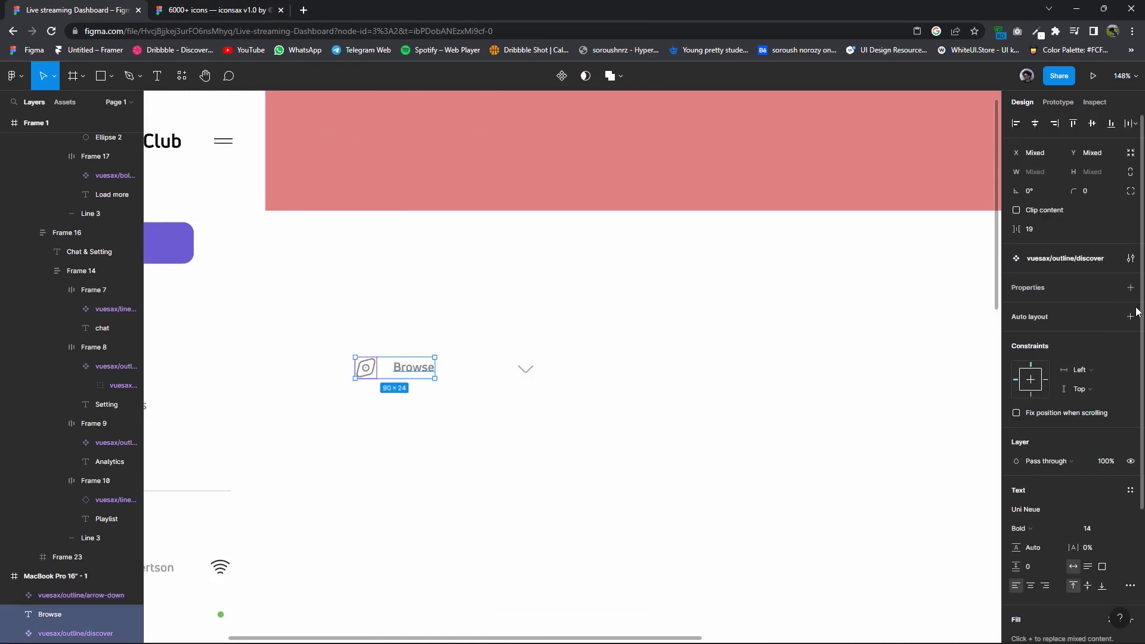
left_click(1130, 316)
left_click_drag(547, 394, 349, 355)
key("shift+a")
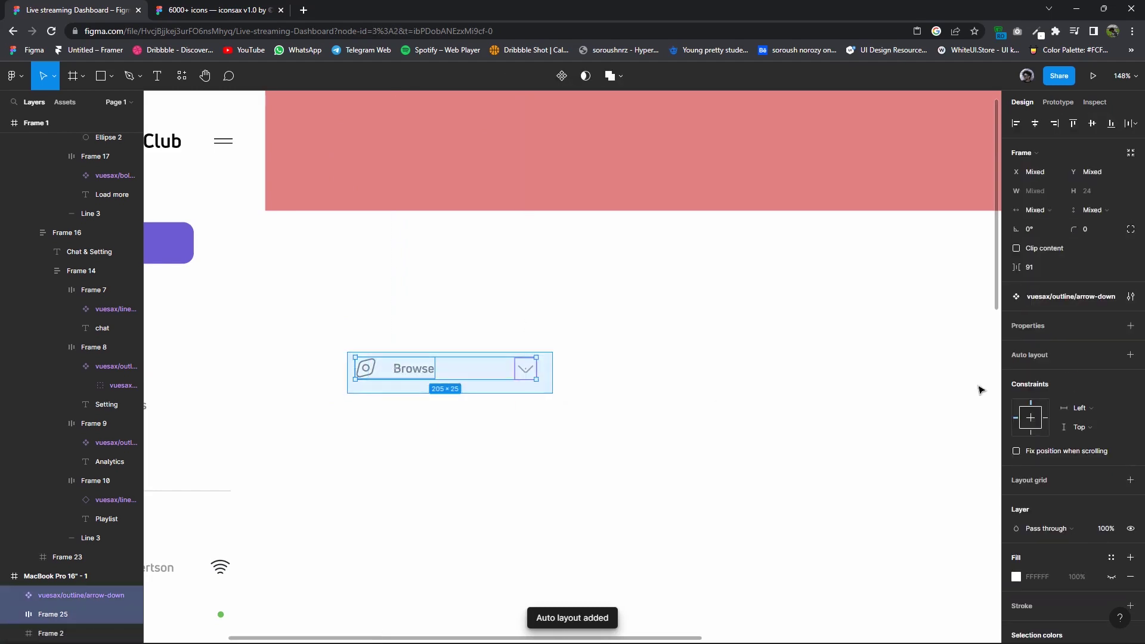
Move the Browse dropdown up into the header bar.
mouse_move(486, 369)
left_mouse_down()
mouse_move(471, 140)
mouse_move(444, 137)
left_mouse_up()
scroll(427, 312, "up", 5)
scroll(427, 312, "down", 2)
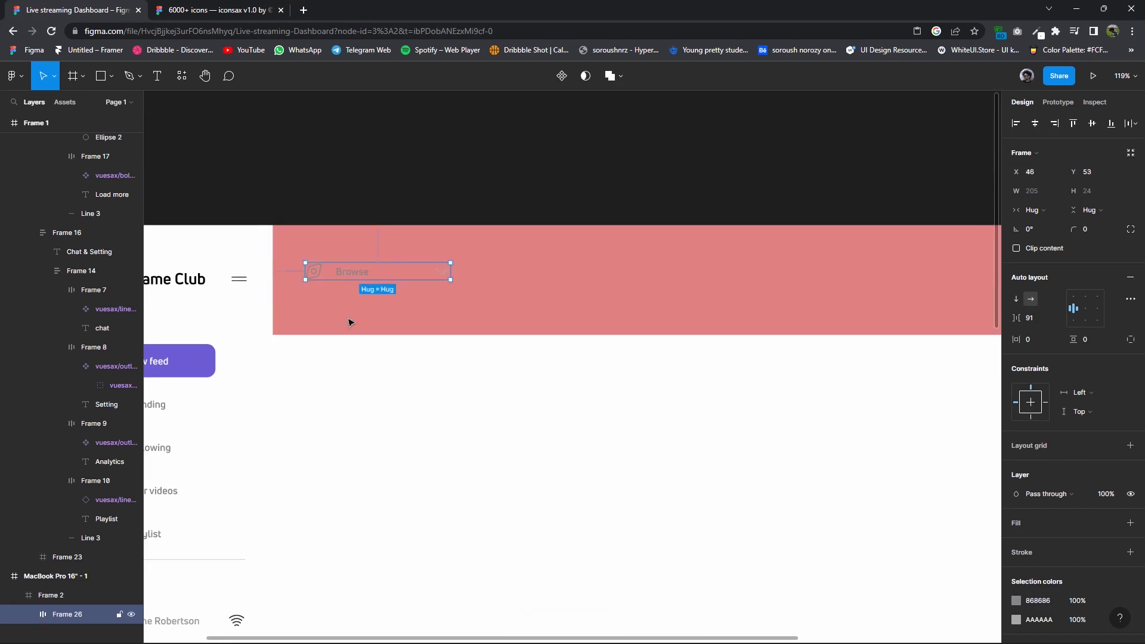
scroll(348, 322, "down", 3)
Make the header bar shorter and fill it white using the eyedropper.
left_click(292, 350)
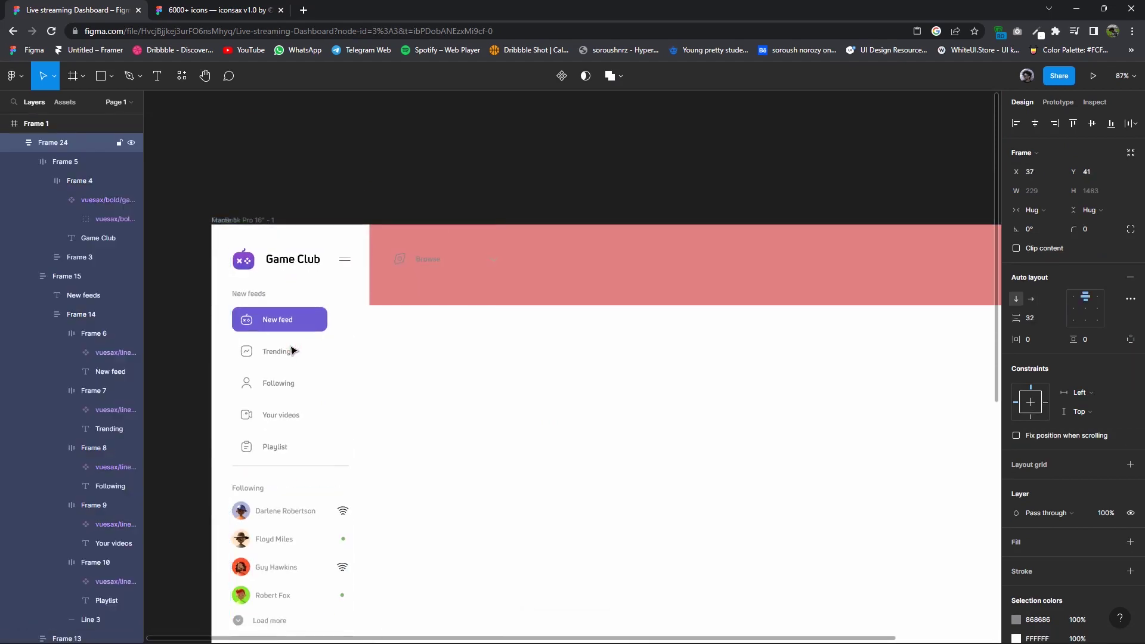
left_click(421, 262)
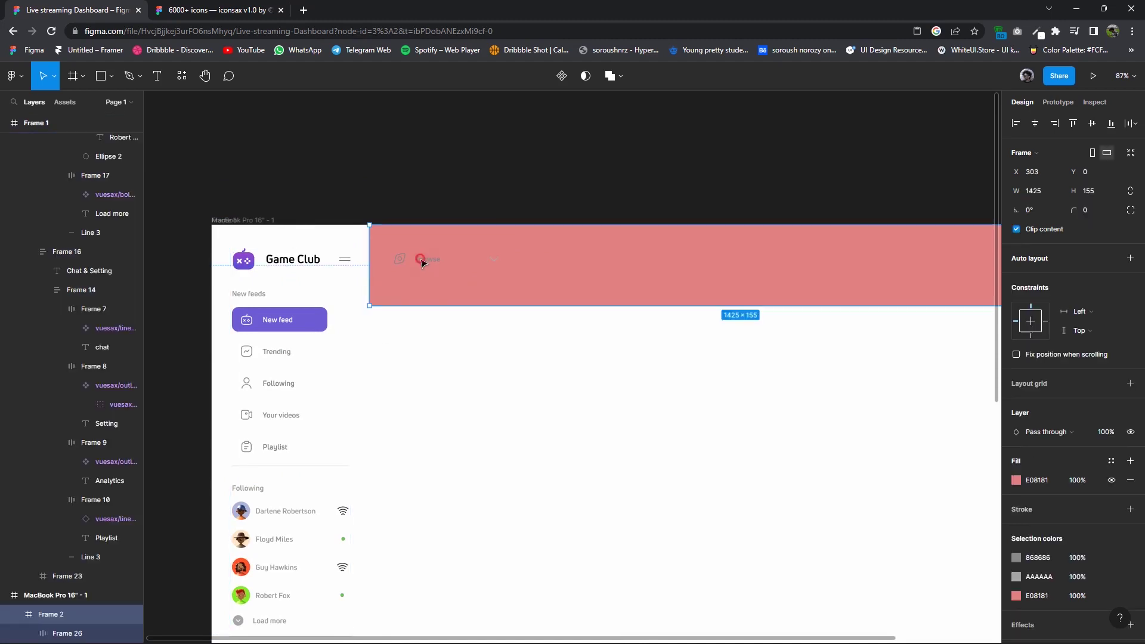
left_click_drag(506, 306, 512, 290)
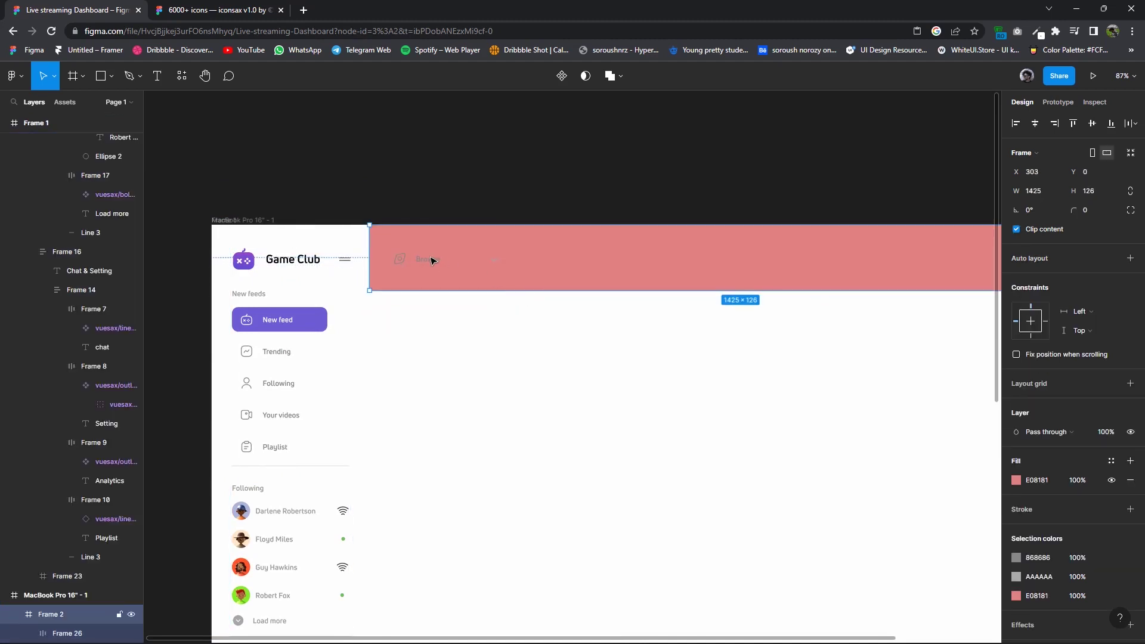
left_click(1016, 479)
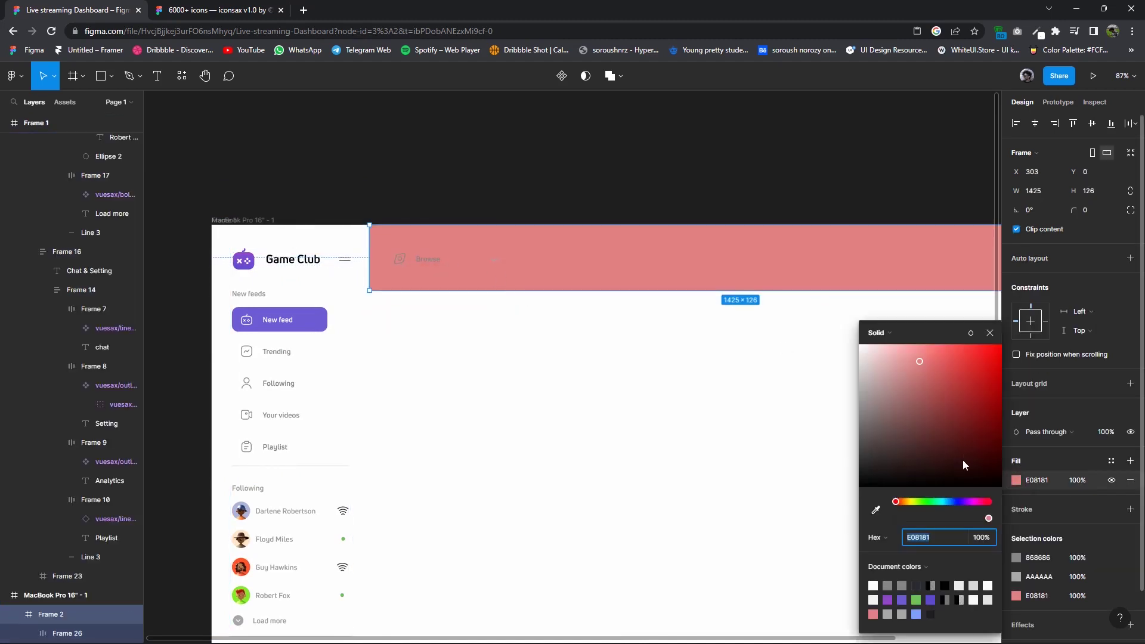
left_click(872, 509)
left_click(656, 409)
key("Escape")
scroll(493, 432, "down", 5)
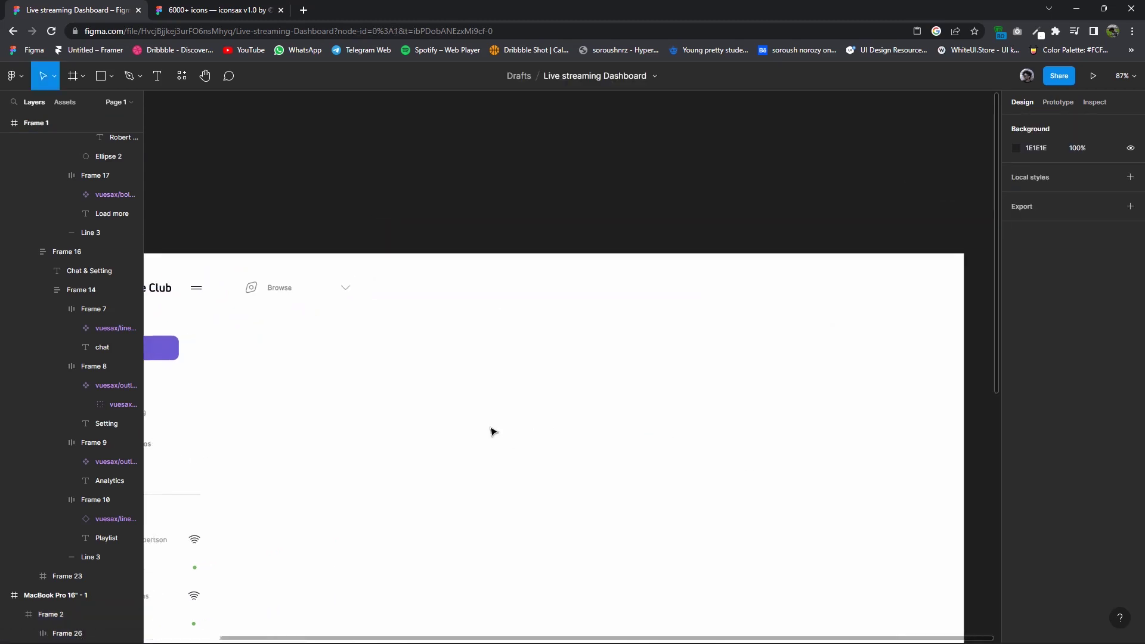
Copy the search-normal icon from the iconsax icon file.
left_click(449, 354)
key("Escape")
key("ctrl+Tab")
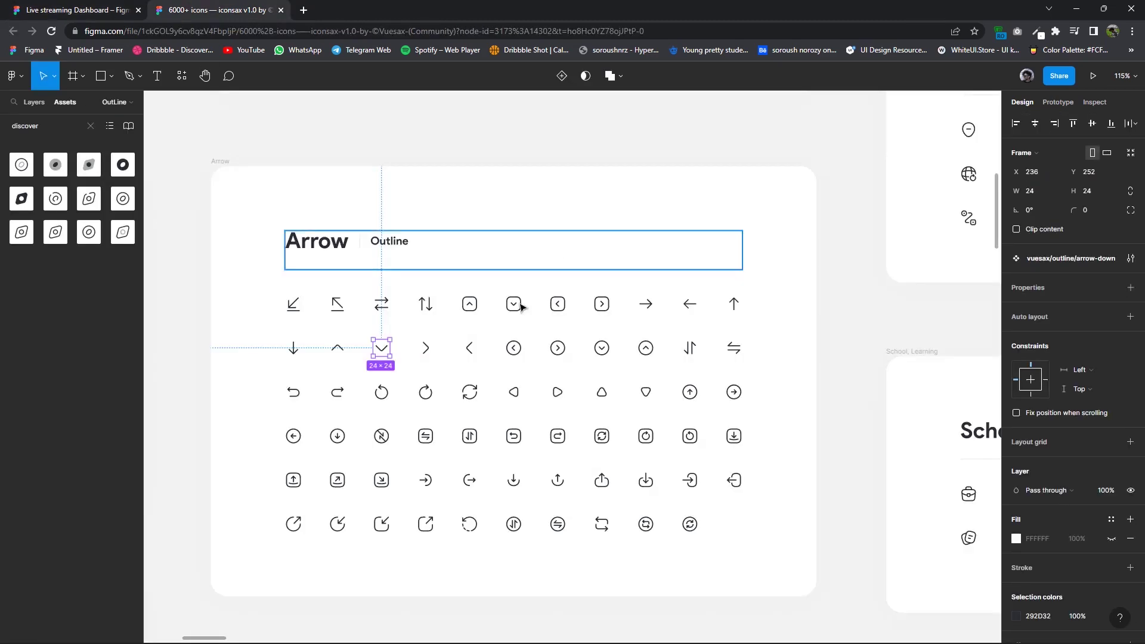
scroll(520, 310, "down", 2)
scroll(520, 310, "down", 5)
scroll(600, 357, "right", 5)
scroll(634, 365, "right", 3)
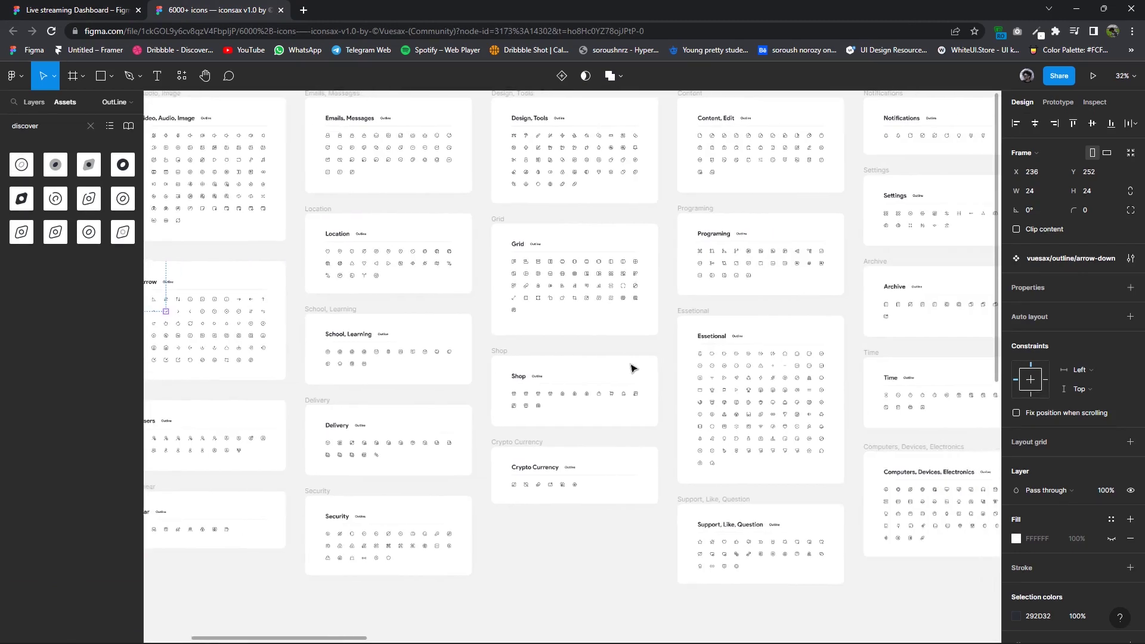
scroll(704, 348, "right", 3)
scroll(741, 384, "right", 3)
scroll(790, 391, "right", 3)
scroll(734, 480, "right", 1)
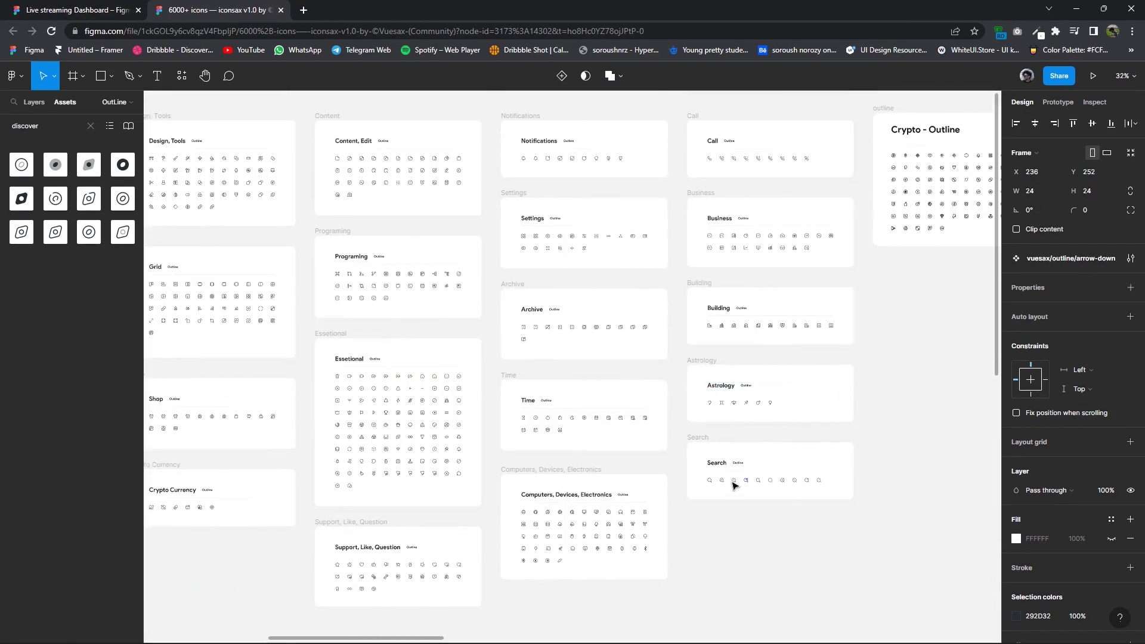
scroll(775, 506, "up", 2)
scroll(780, 510, "up", 3)
scroll(861, 519, "up", 2)
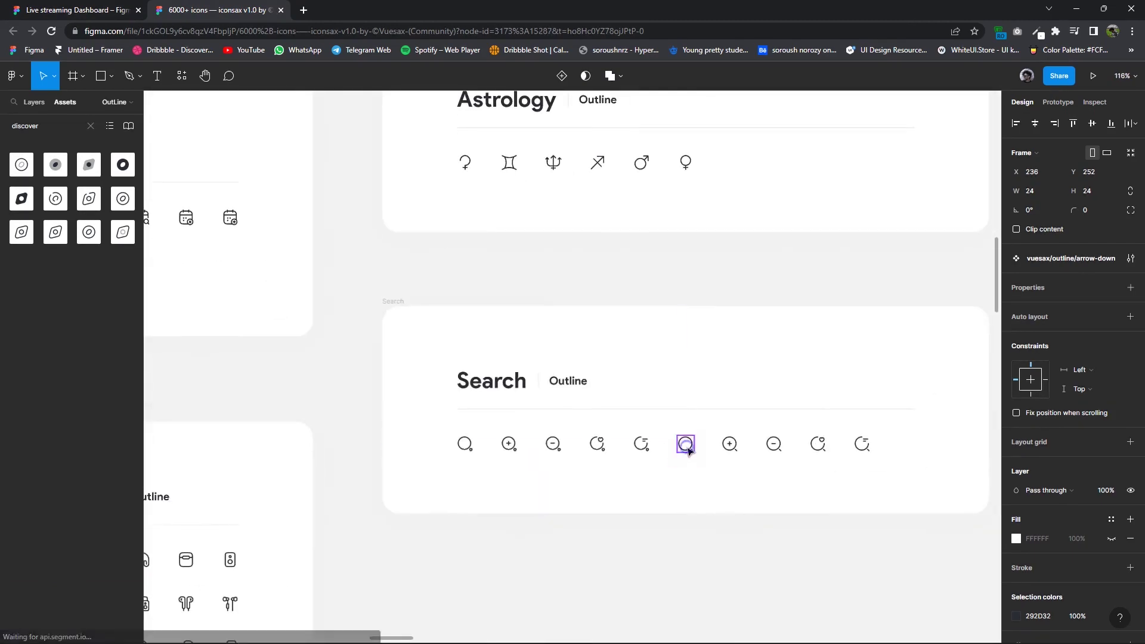
right_click(683, 444)
Paste the search icon into the Live streaming Dashboard and move it up near the header.
key("ctrl+Page_Up")
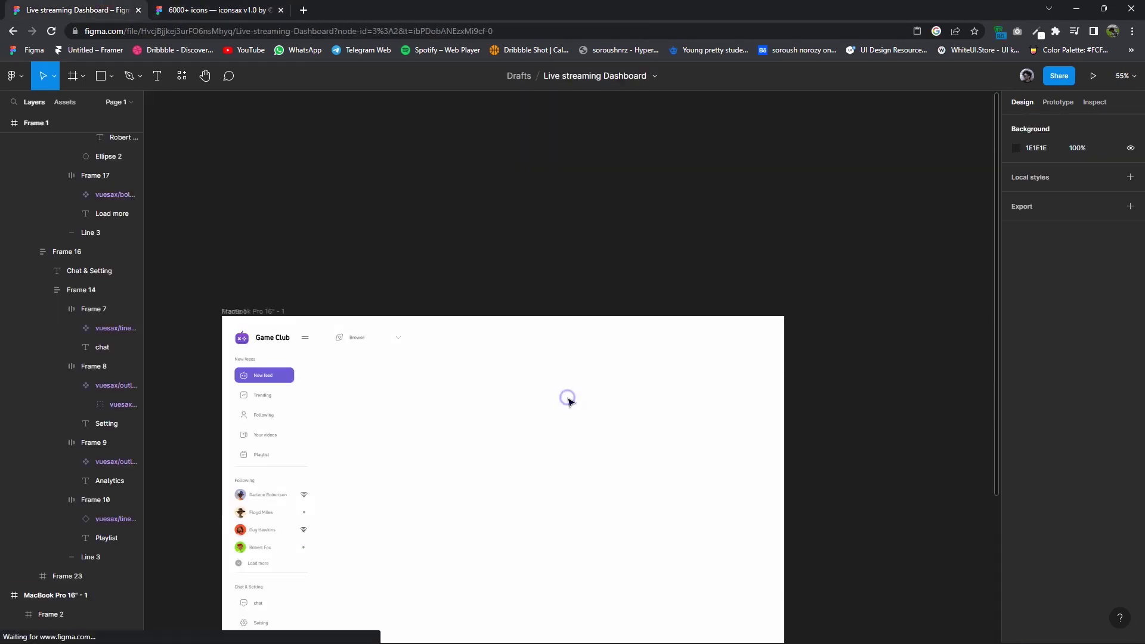
right_click(565, 396)
key("Escape")
key("ctrl+v")
scroll(532, 445, "up", 3)
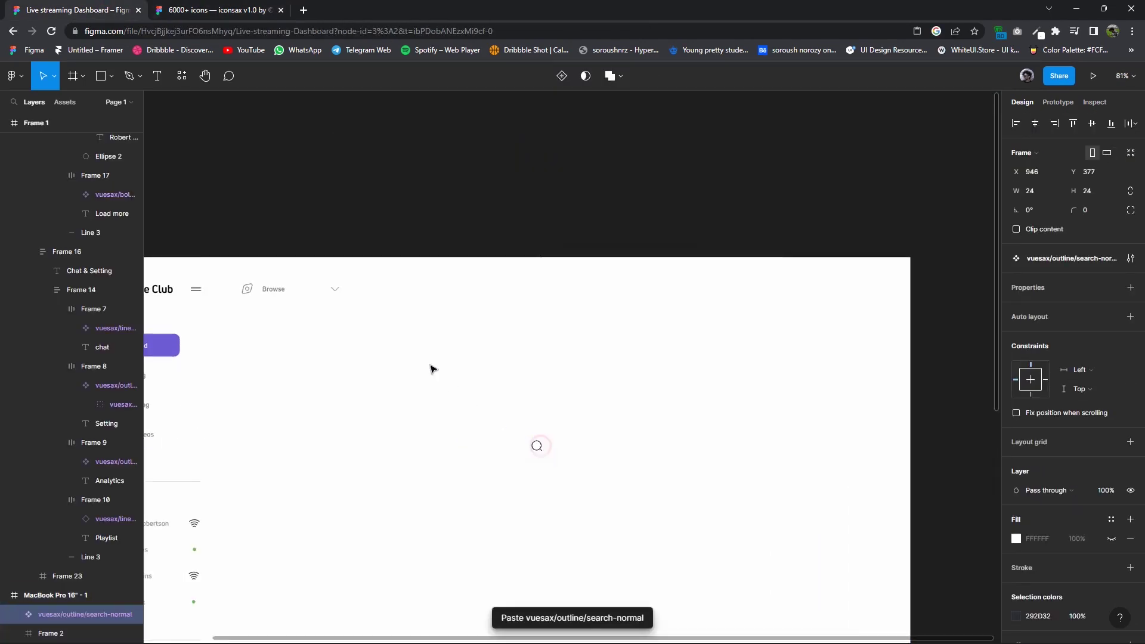
left_click_drag(458, 384, 459, 387)
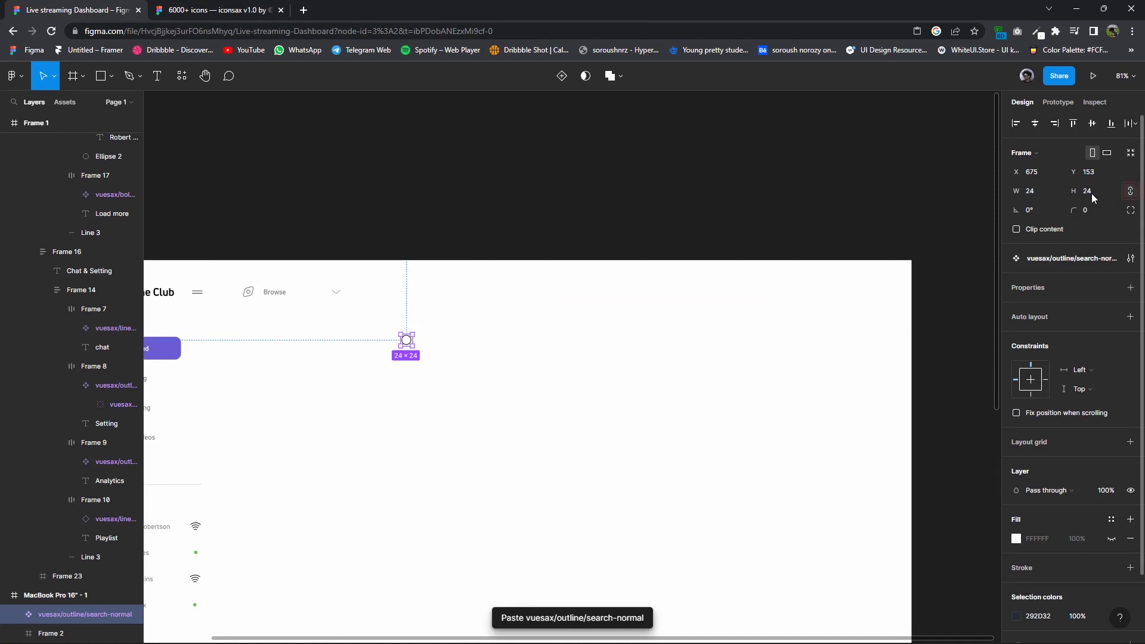
type("28")
Place a copy of the Browse label beside the search icon and start editing its text.
left_click(282, 296)
double_click(282, 296)
double_click(282, 296)
left_click_drag(282, 296, 438, 347)
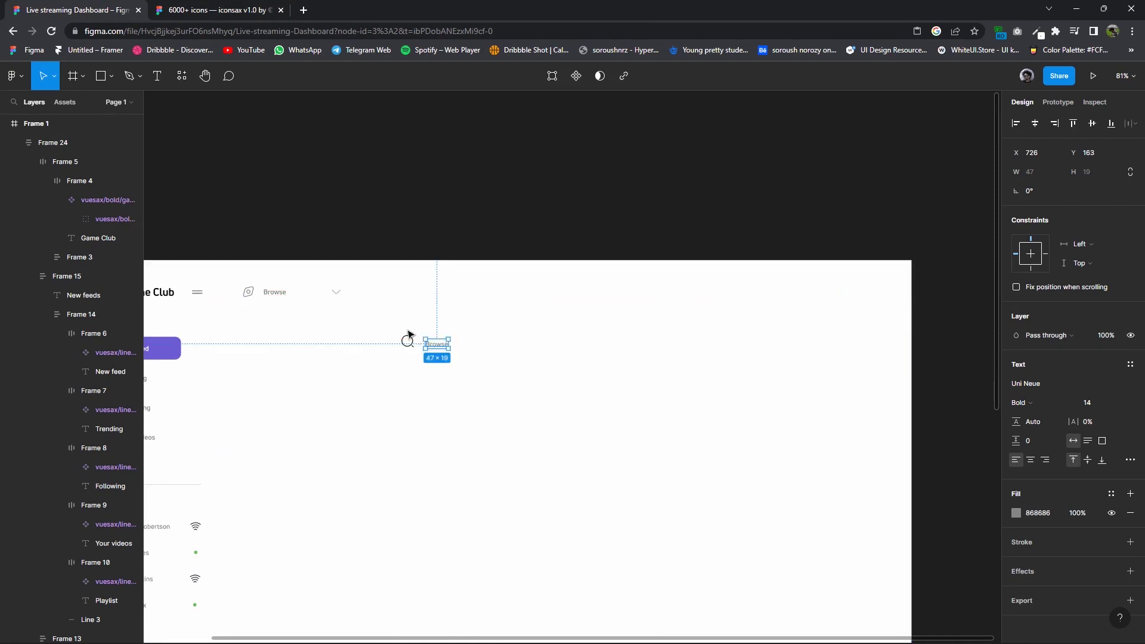
double_click(439, 345)
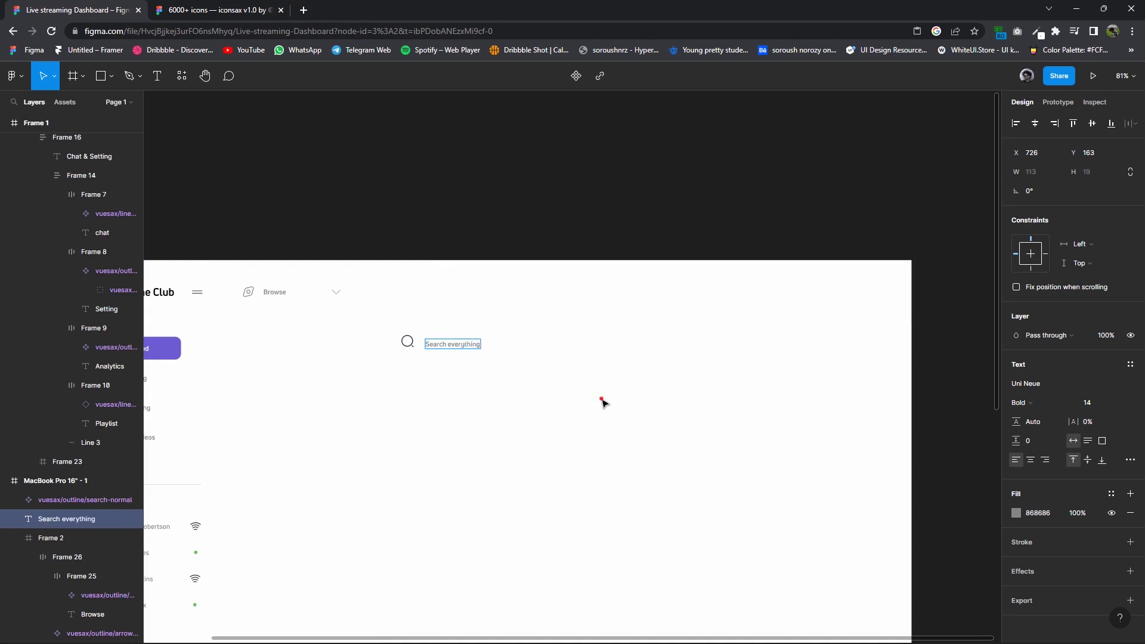
Increase the Search everything text to font size 16.
left_click(1087, 402)
key("Up")
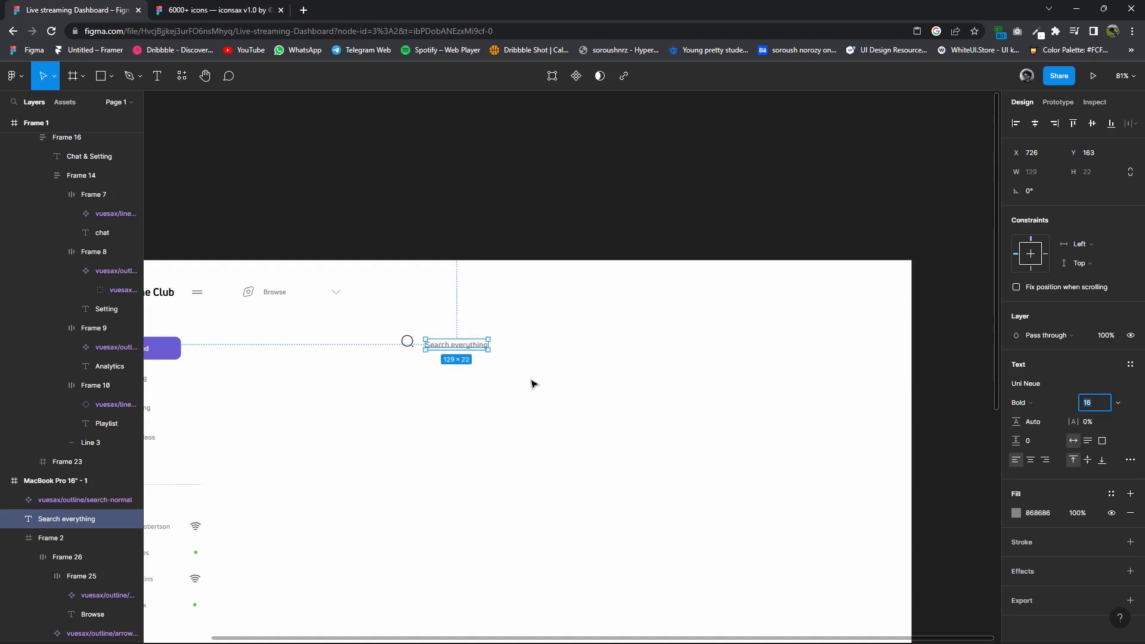
left_click(298, 296)
double_click(281, 294)
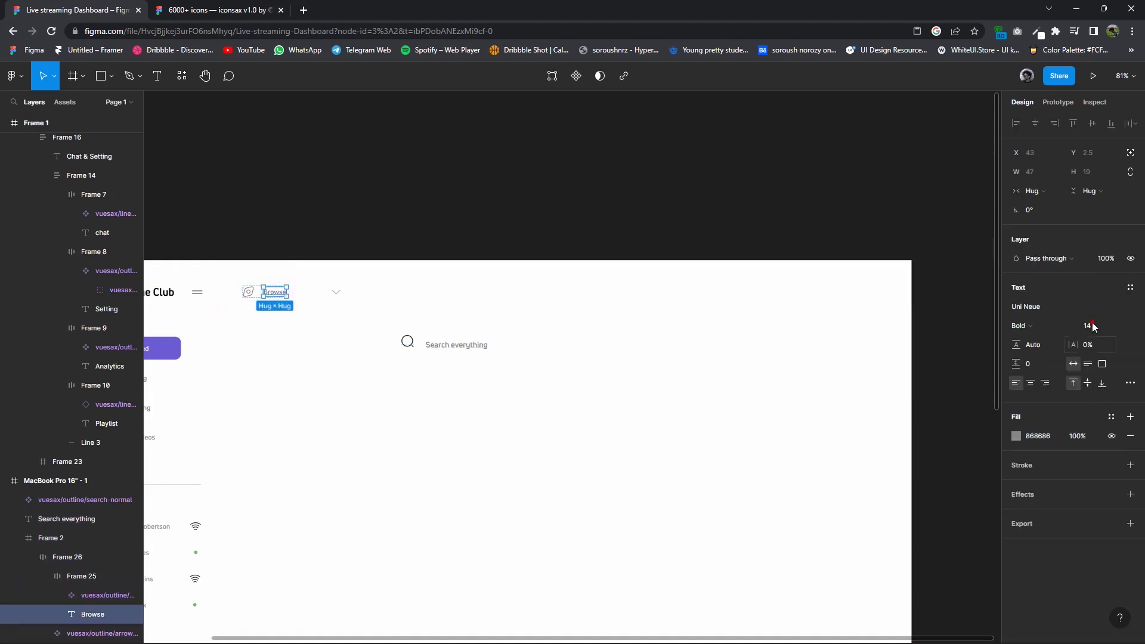
Group the magnifier icon and Search everything text with Ctrl+Alt+G and add auto layout.
left_click_drag(517, 365, 415, 264)
right_click(428, 346)
key("ctrl+alt+g")
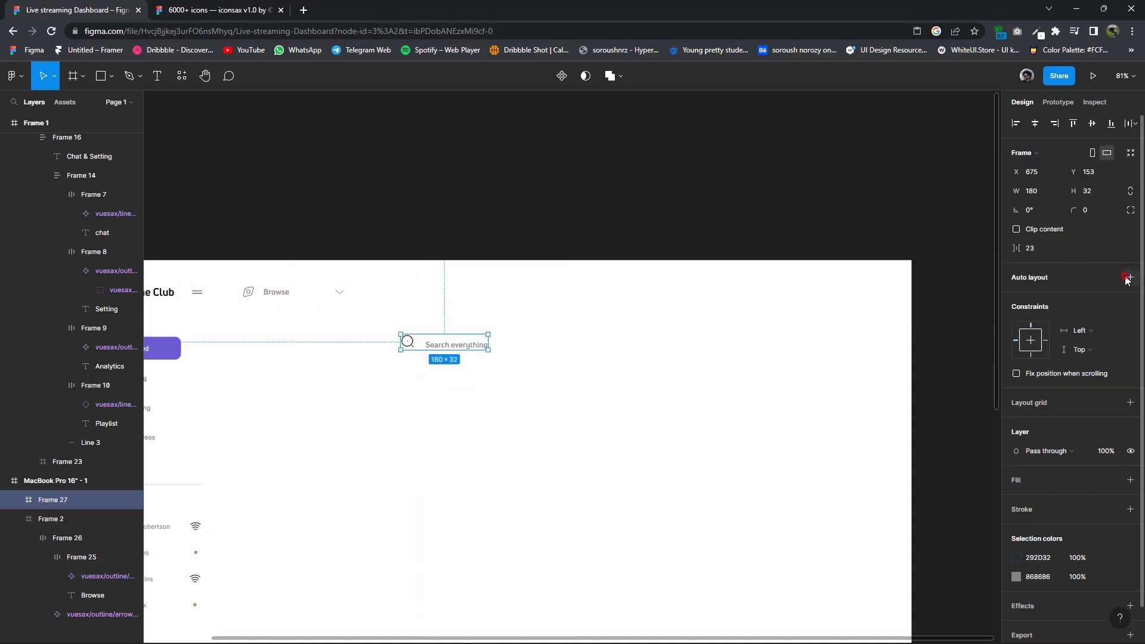
left_click(1130, 277)
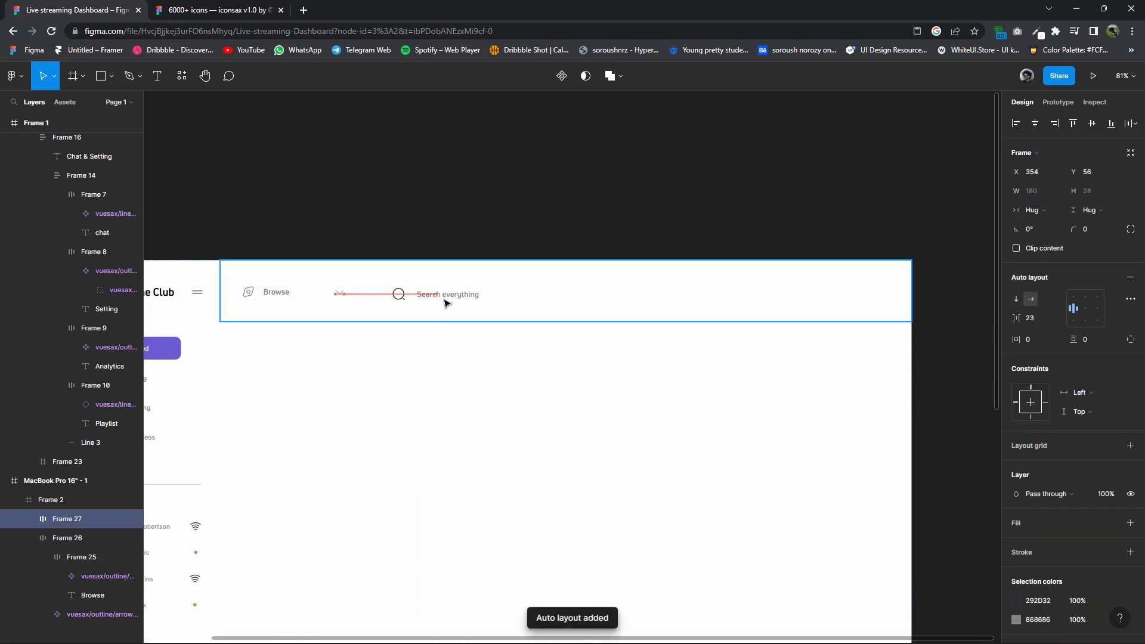
Place the search bar right after Browse in the header row.
left_click_drag(449, 298, 468, 366)
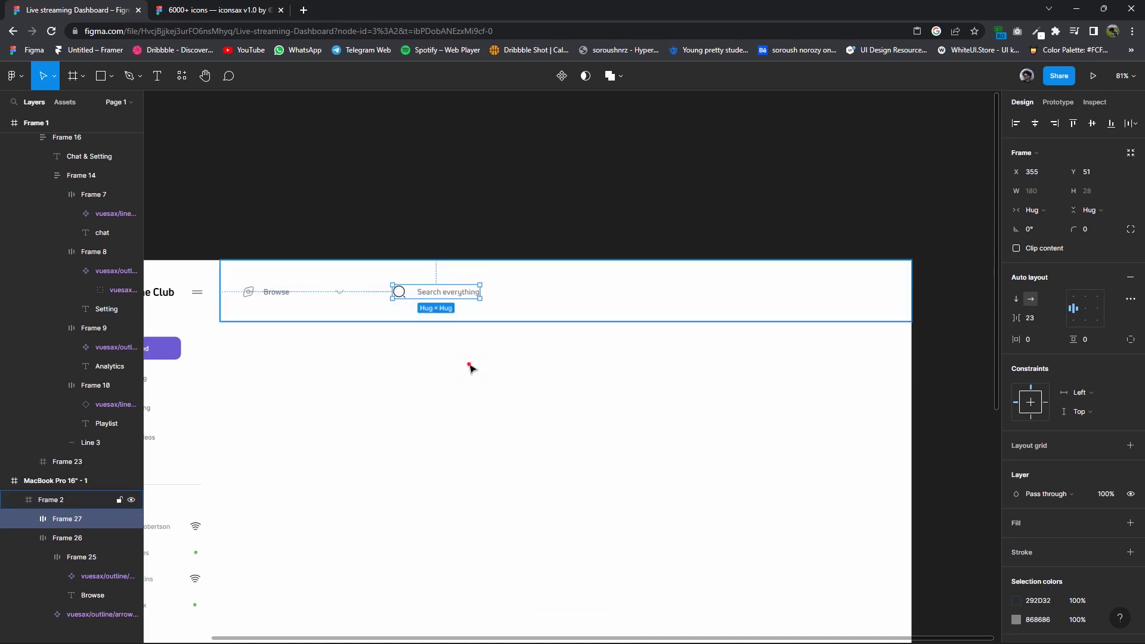
left_click(468, 365)
left_click_drag(399, 292, 403, 293)
left_click(403, 294)
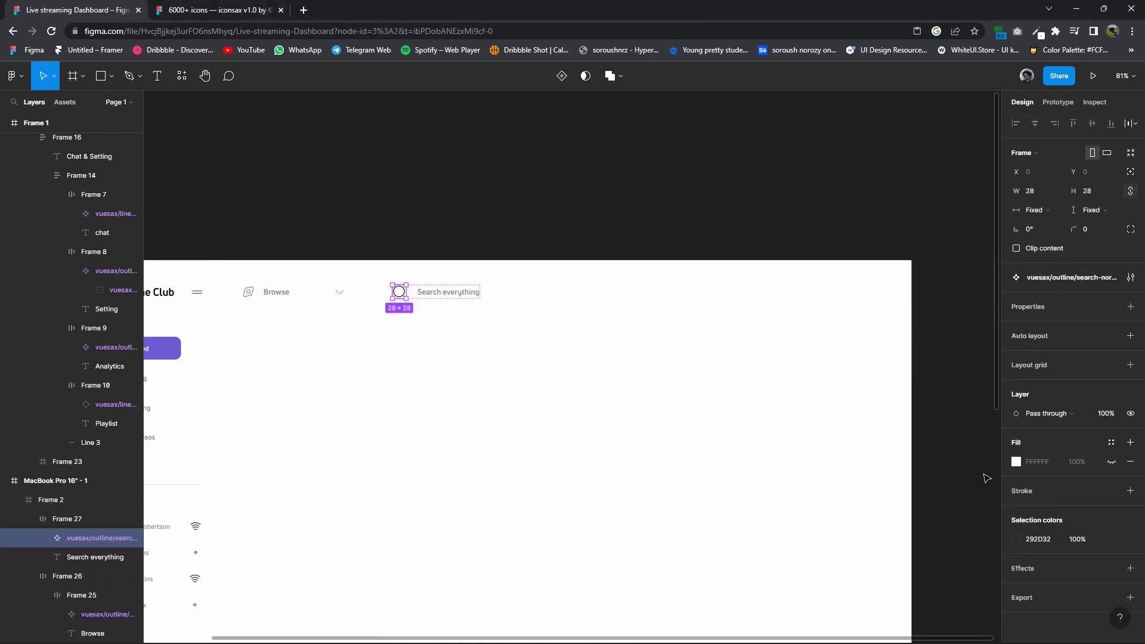
Recolour the search icon and Search everything text grey.
left_click(1015, 539)
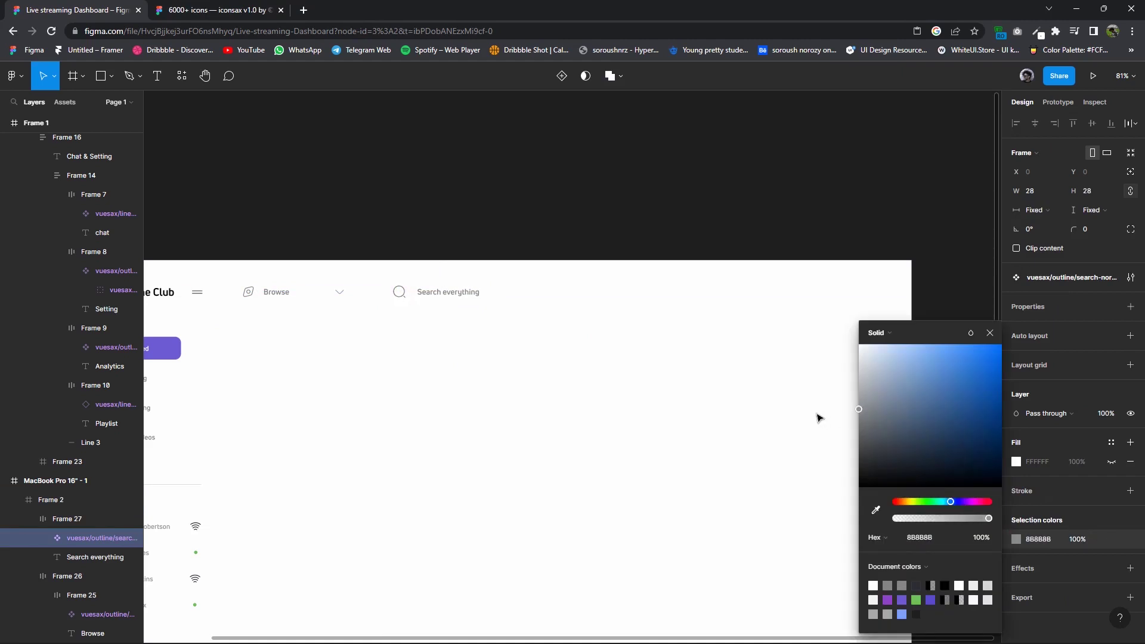
left_click(695, 405)
double_click(465, 291)
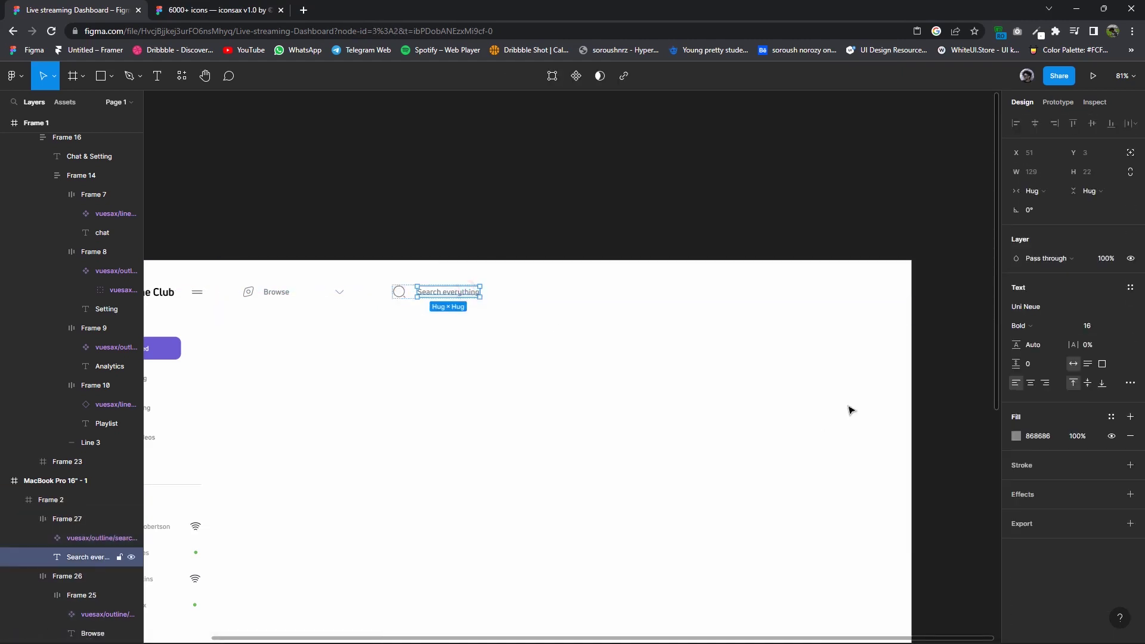
left_click(1016, 436)
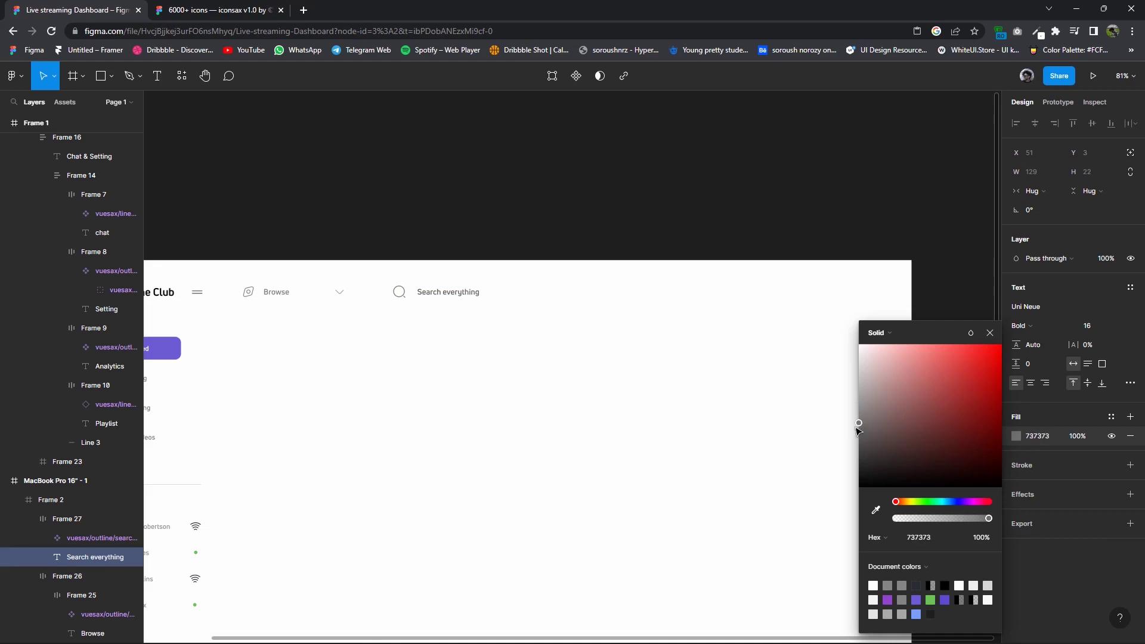
left_click(478, 257)
key("ctrl+Tab")
Copy the iconsax add-circle icon into the dashboard header after the search bar.
scroll(634, 378, "down", 3)
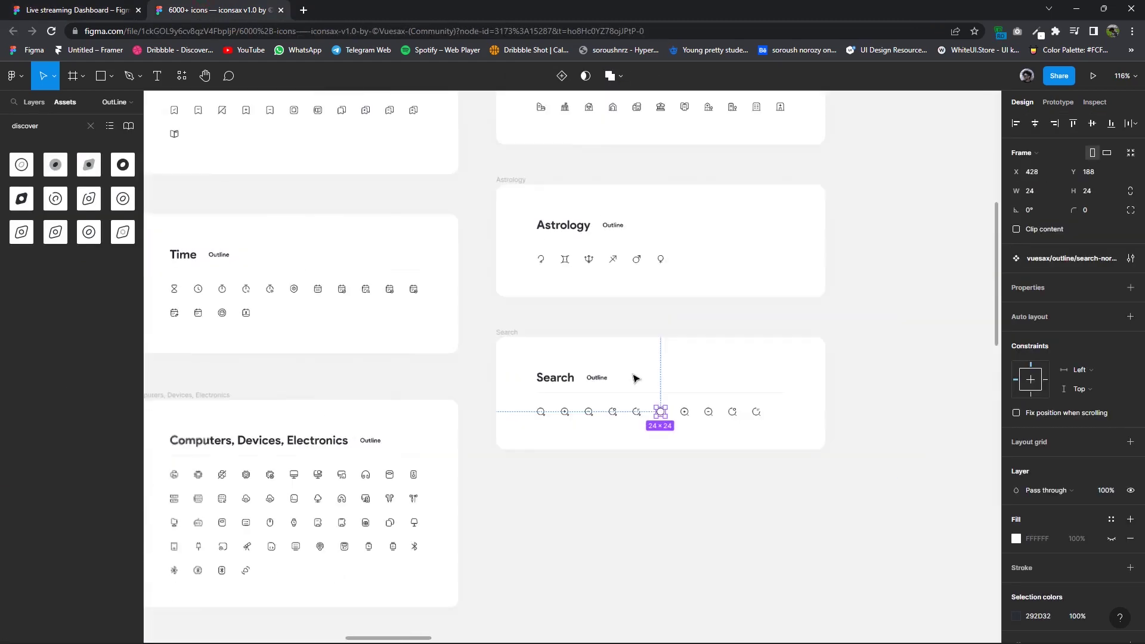
scroll(634, 388, "down", 2)
scroll(634, 388, "down", 2)
scroll(498, 361, "left", 3)
scroll(613, 312, "up", 6)
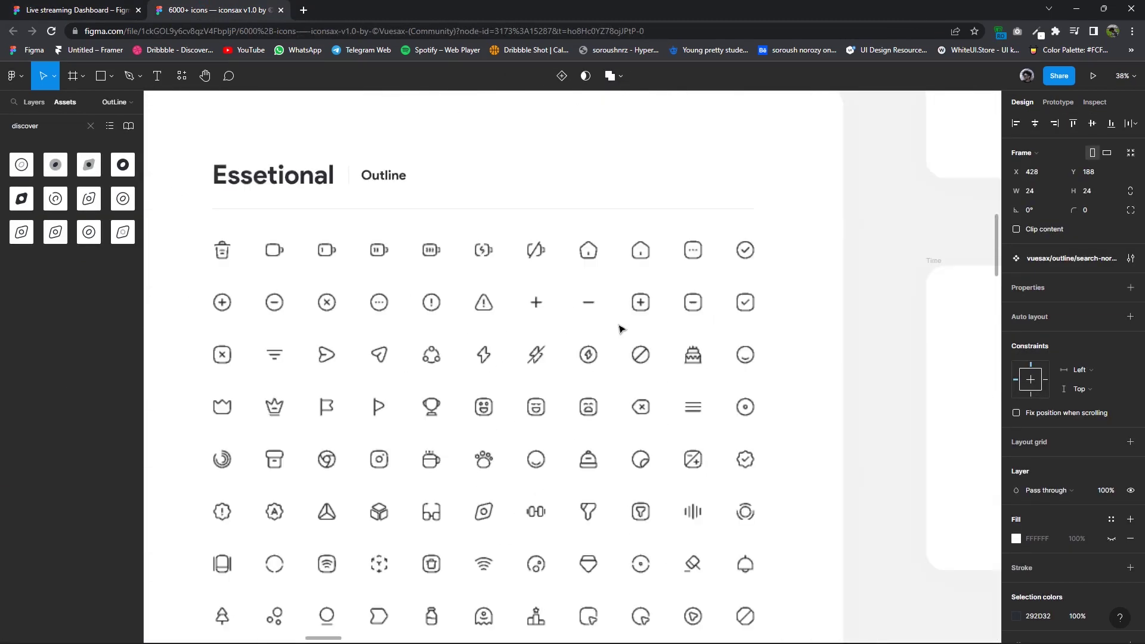
scroll(388, 333, "left", 2)
left_click(274, 303)
right_click(268, 307)
left_click(280, 273)
key("ctrl+Tab")
right_click(581, 195)
left_click(593, 196)
mouse_move(597, 204)
left_mouse_down()
mouse_move(684, 283)
mouse_move(722, 298)
left_mouse_up()
left_click(399, 291)
left_click(718, 292)
Copy the iconsax bell icon into the header beside the add-circle icon.
key("ctrl+Tab")
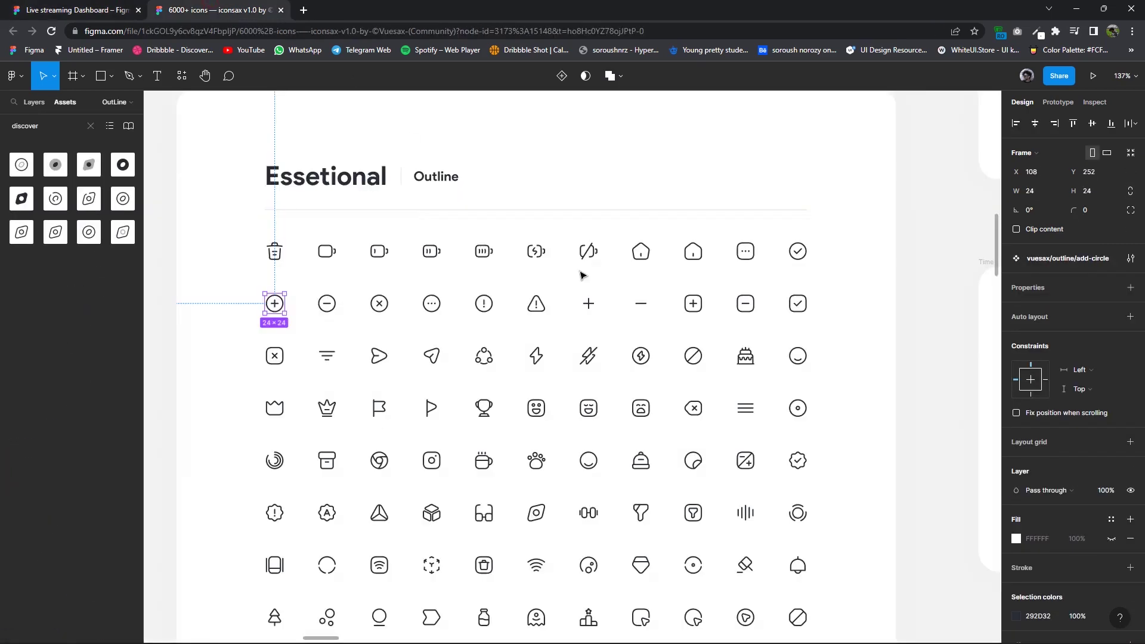
scroll(682, 363, "down", 5)
scroll(779, 384, "down", 5)
scroll(780, 384, "up", 3)
scroll(690, 339, "up", 5)
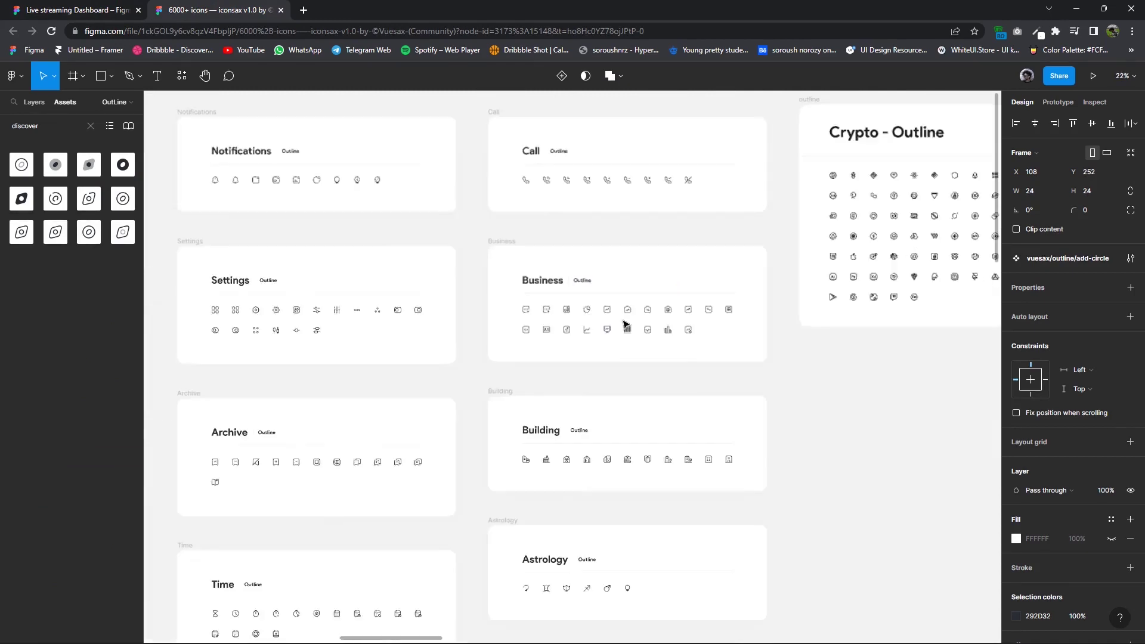
scroll(626, 324, "up", 2)
scroll(532, 482, "down", 3)
scroll(590, 396, "up", 2)
scroll(590, 396, "left", 2)
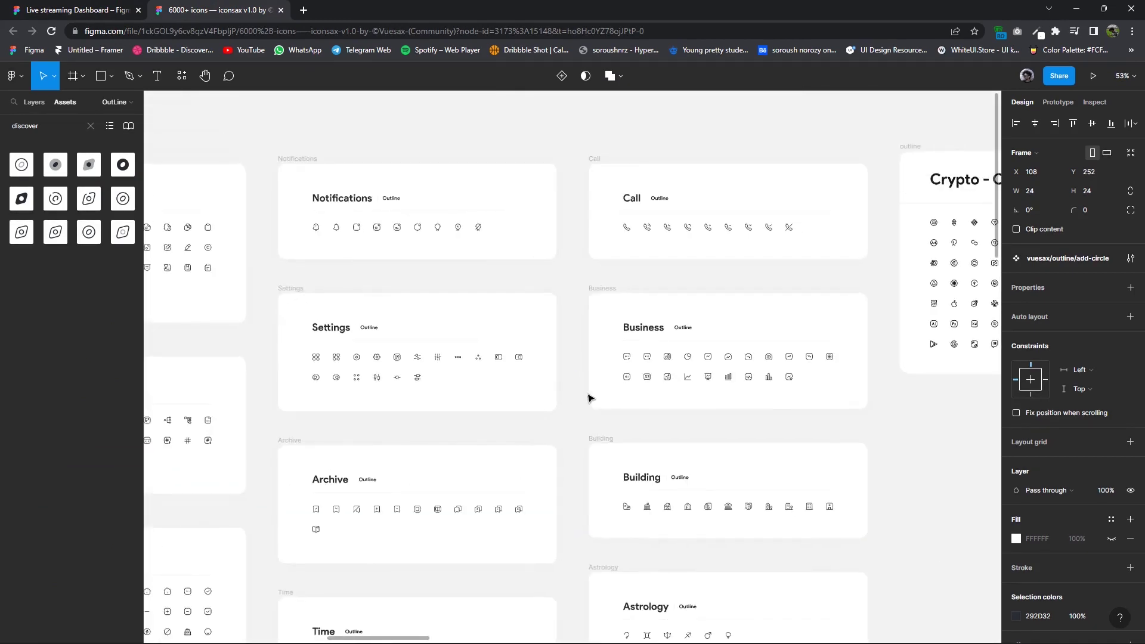
scroll(417, 179, "left", 2)
scroll(470, 244, "up", 1)
scroll(428, 243, "up", 5)
left_click(441, 248)
right_click(441, 248)
left_click(471, 256)
left_click(108, 7)
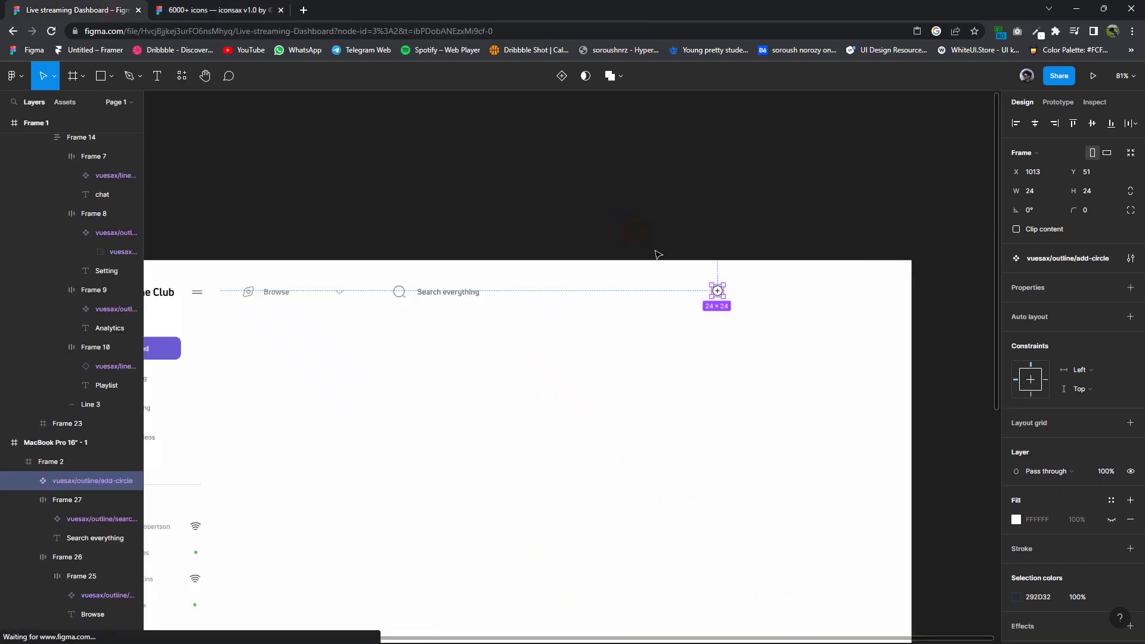
key("ctrl+v")
left_click_drag(733, 277, 766, 293)
Colour the add-circle and bell icons grey 828282, matching the search icon.
left_click(399, 292)
right_click(1046, 537)
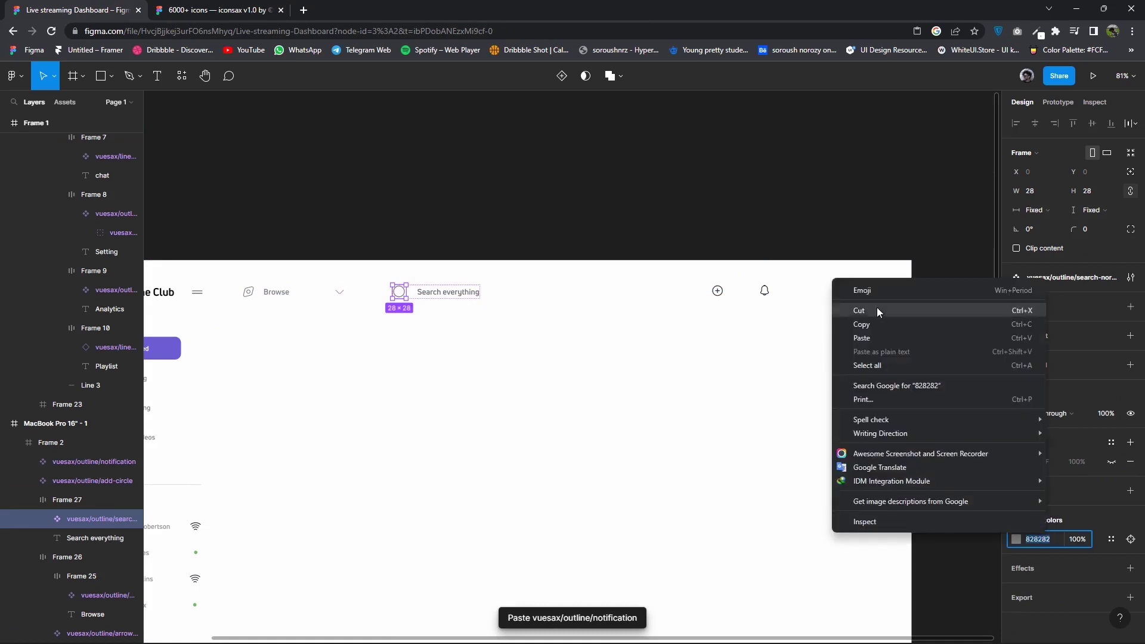
left_click(717, 290)
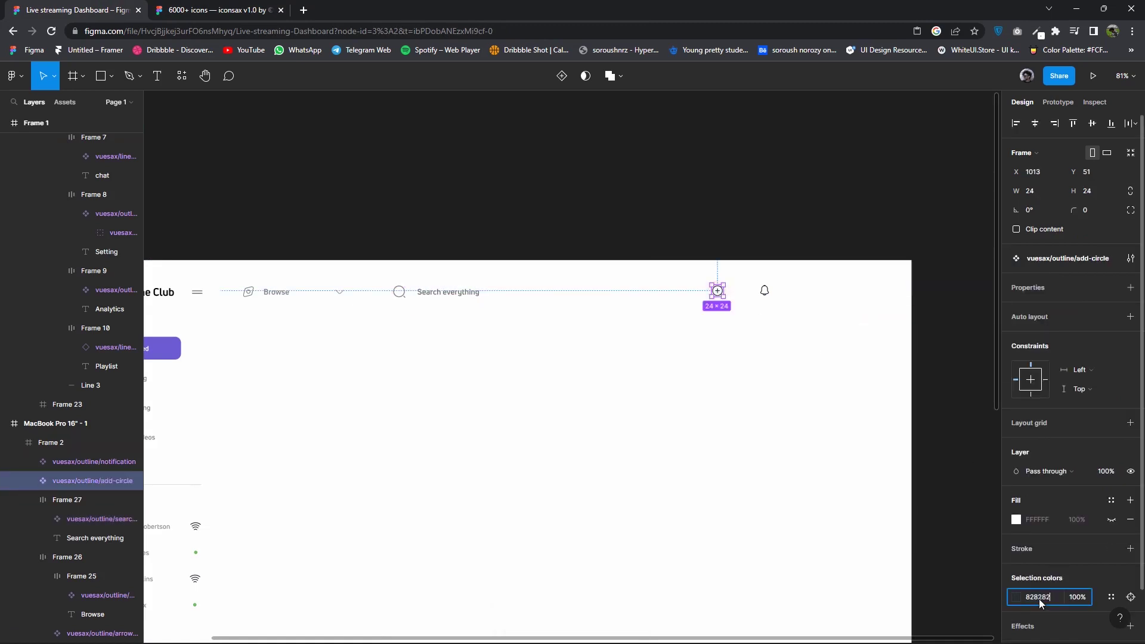
left_click(765, 291)
left_click(1037, 596)
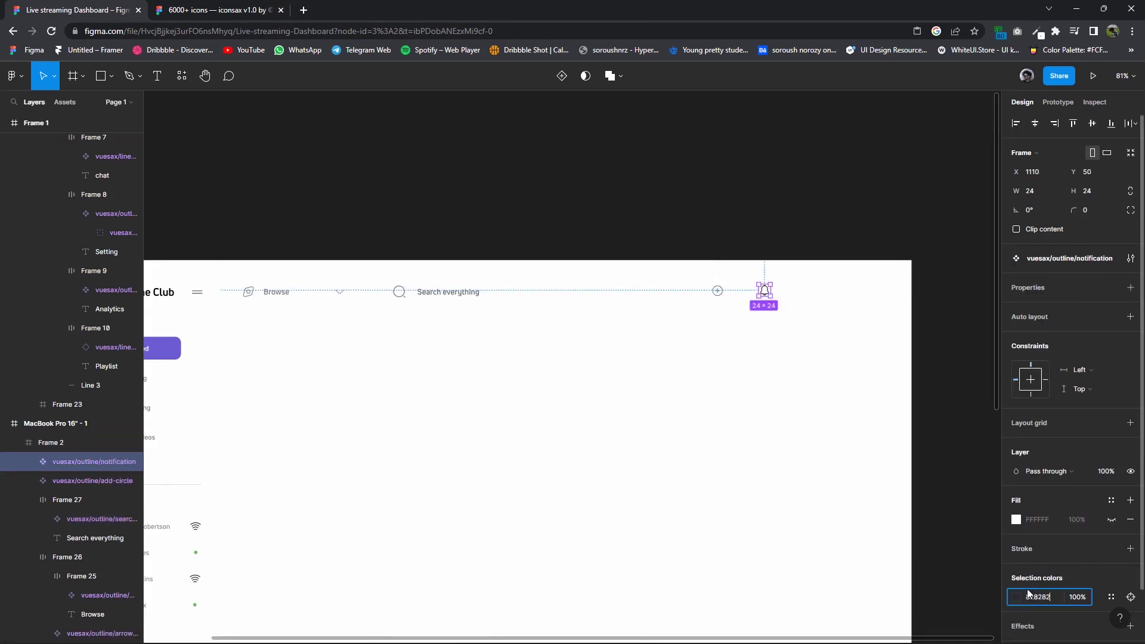
left_click(111, 76)
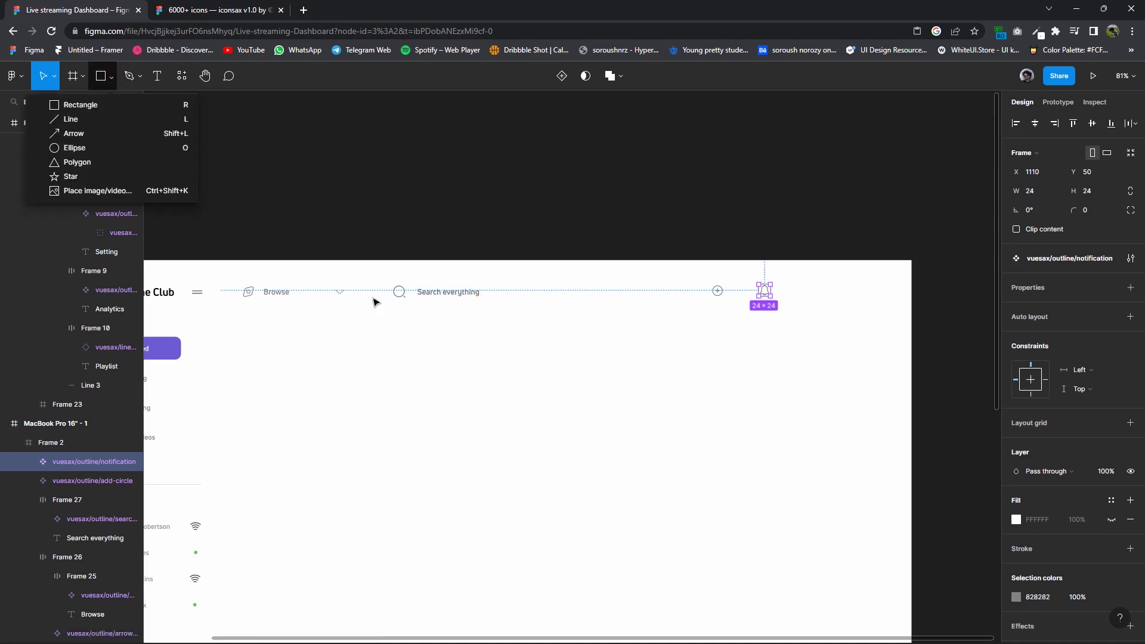
Create a "2" text layer wrapped in an auto-layout frame with corner radius 11.
key("t")
left_click(590, 360)
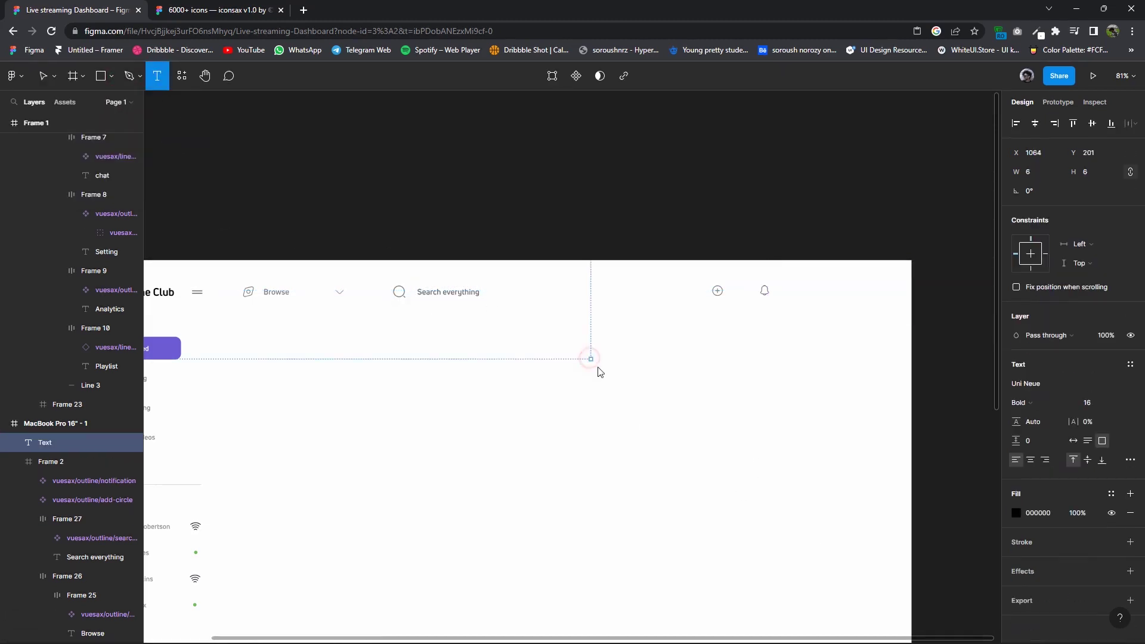
mouse_move(1136, 538)
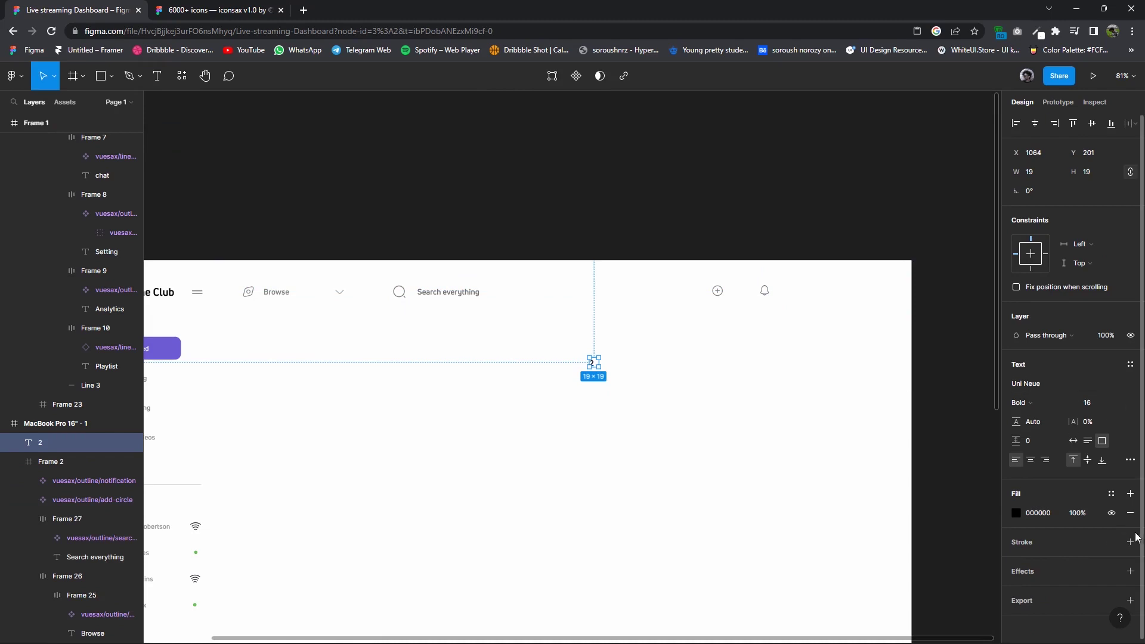
scroll(620, 400, "up", 3, "ctrl")
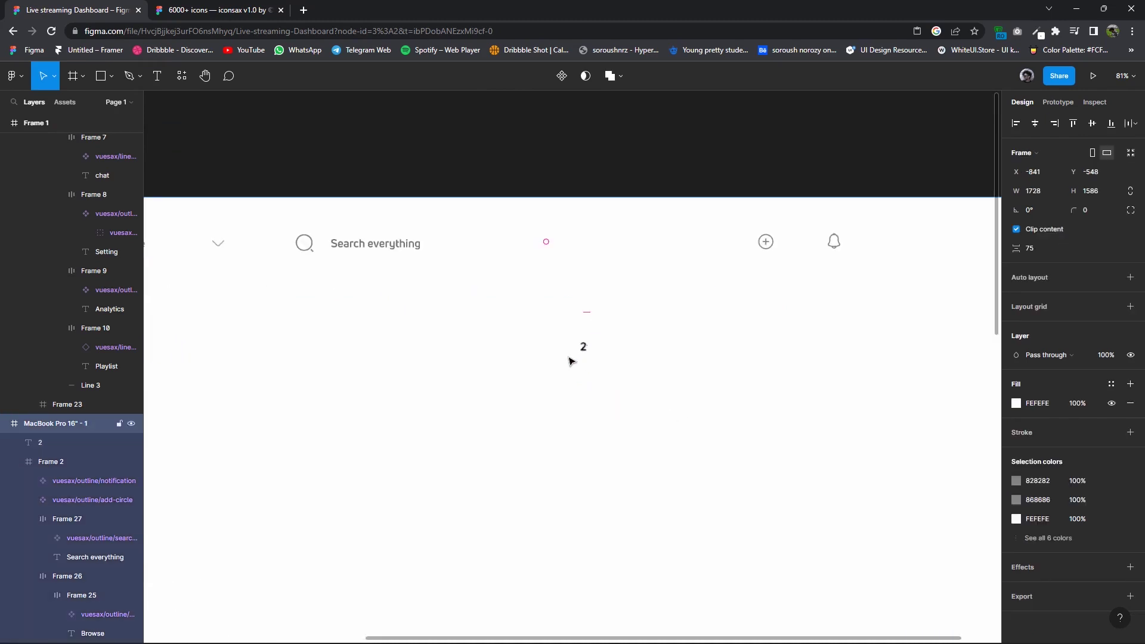
right_click(581, 345)
left_click(614, 439)
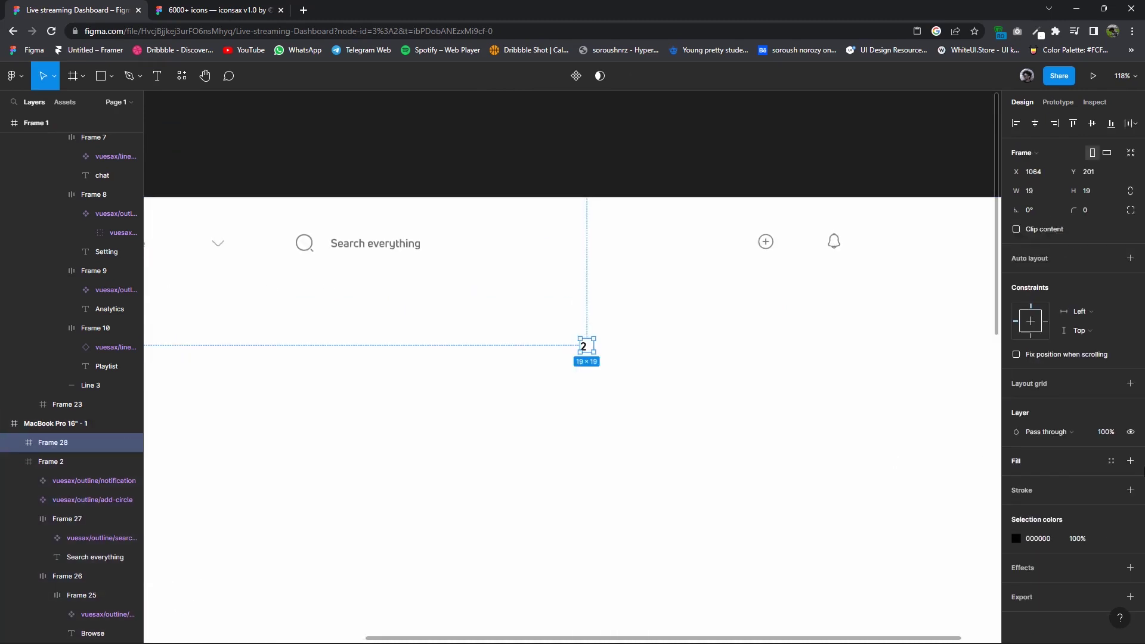
left_click(1129, 258)
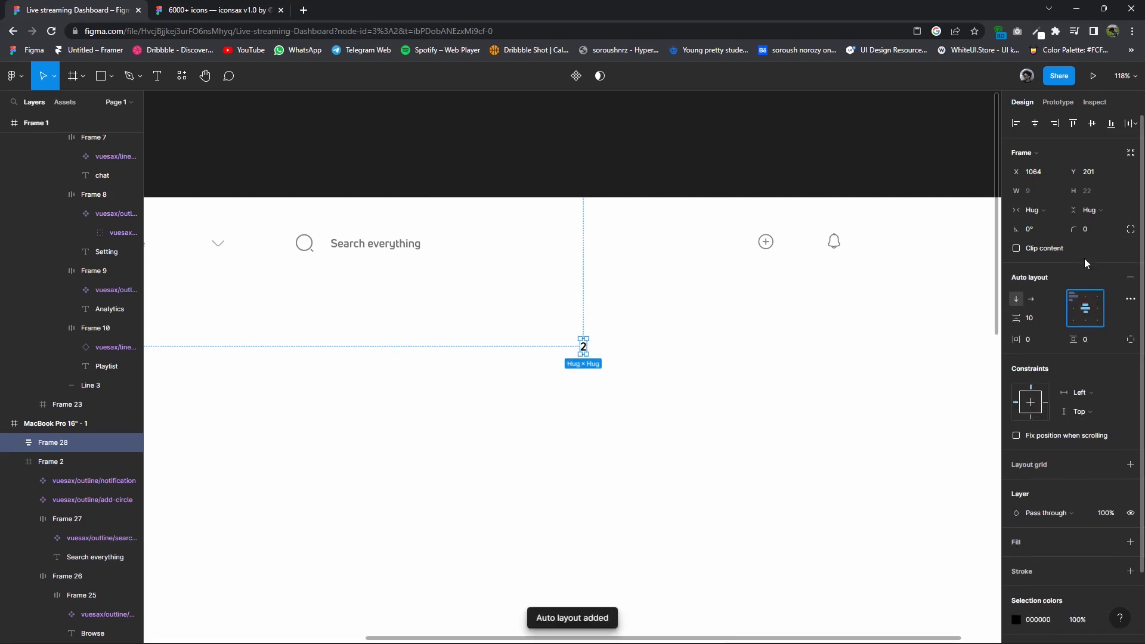
left_click_drag(588, 335, 591, 336)
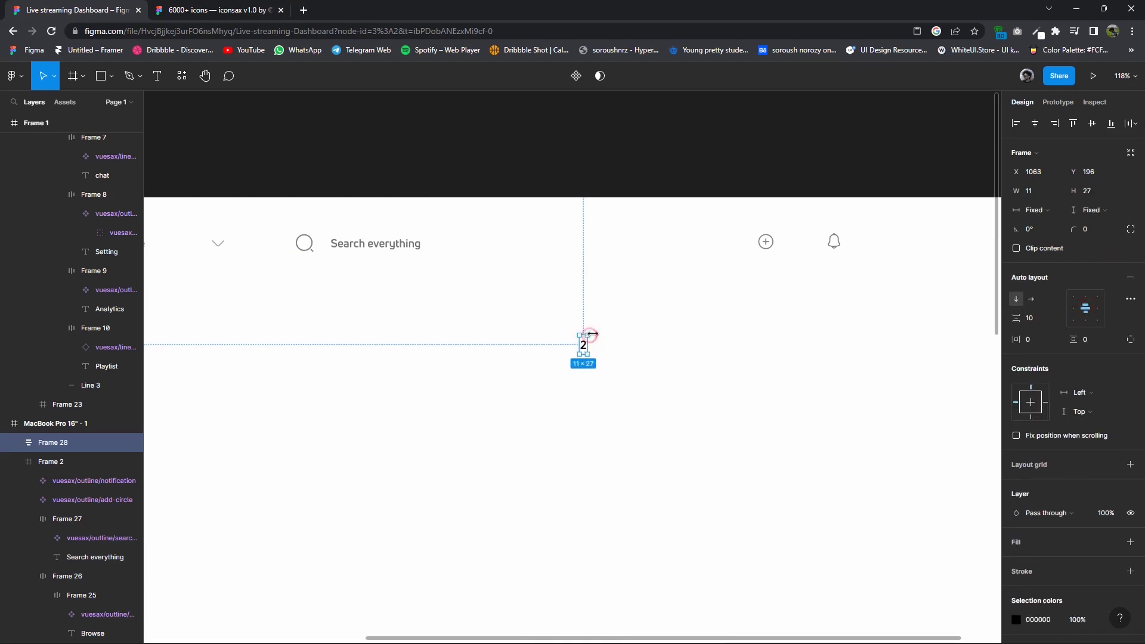
type("11")
key("Return")
Give the badge a red background fill, a round shape and white "2" text.
left_click(1017, 620)
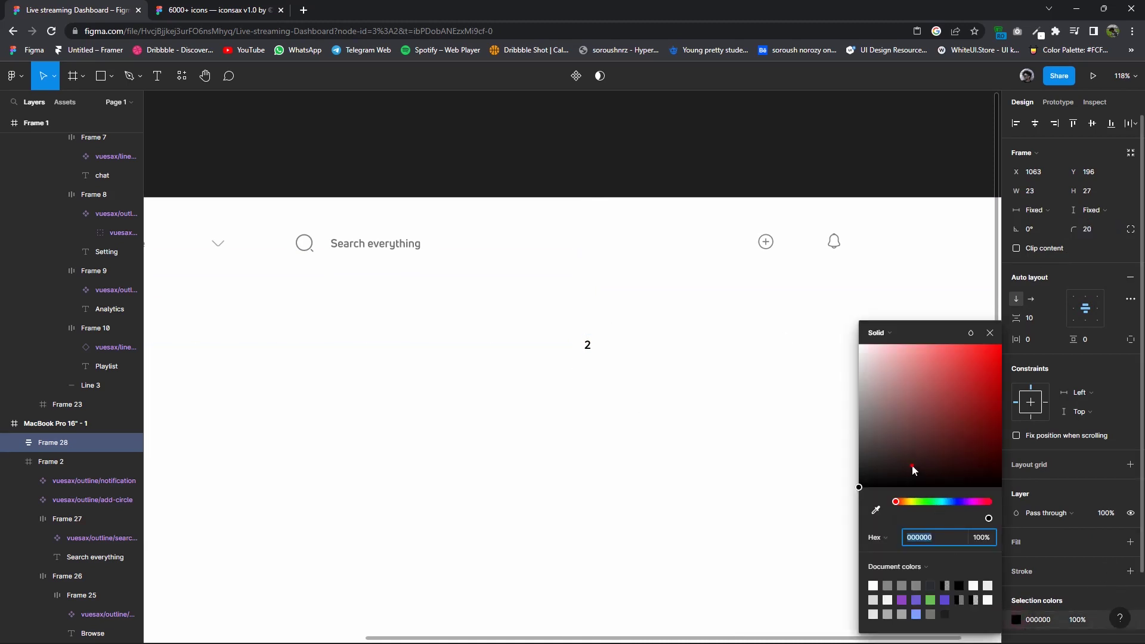
key("ctrl+z")
left_click(989, 333)
left_click(1129, 542)
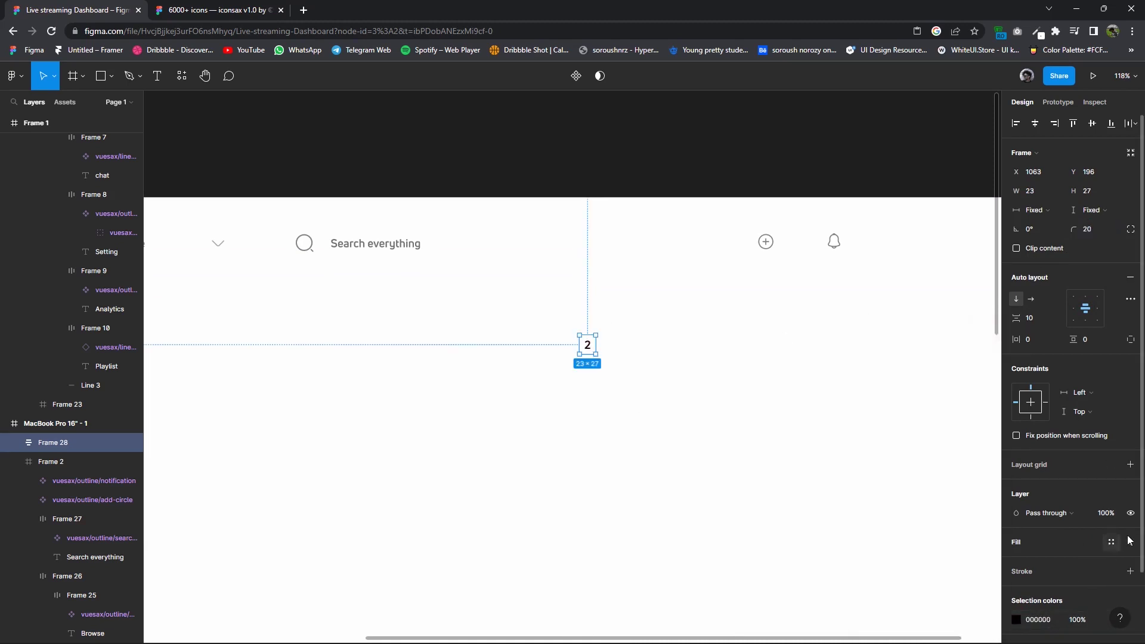
left_click(1017, 560)
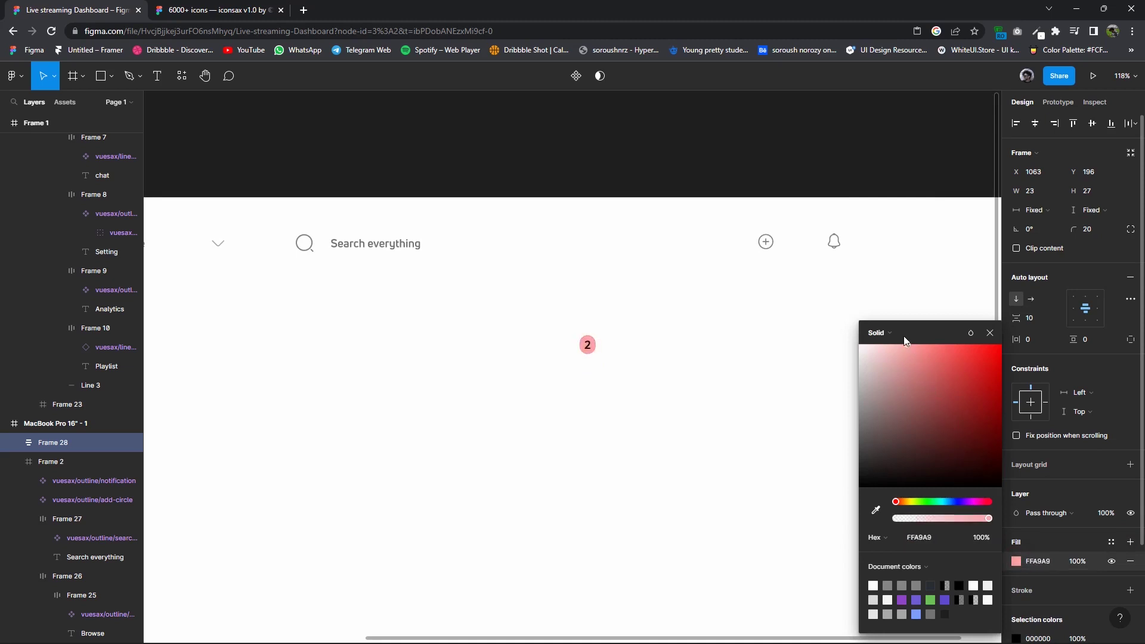
left_click(989, 333)
scroll(590, 334, "up", 5)
left_click_drag(589, 320, 591, 332)
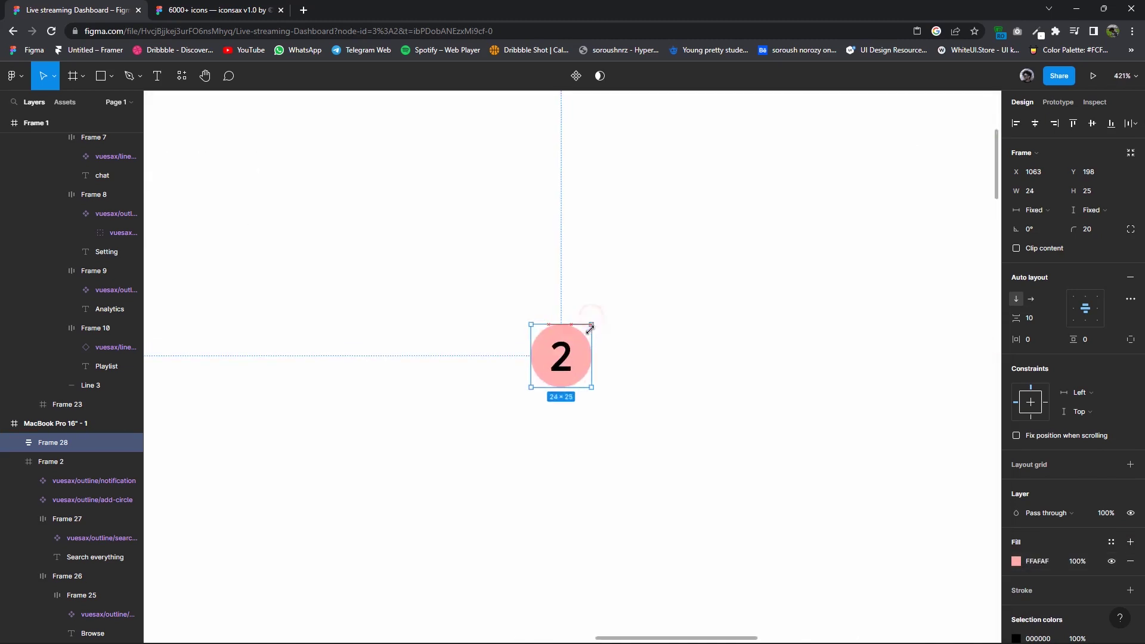
double_click(568, 375)
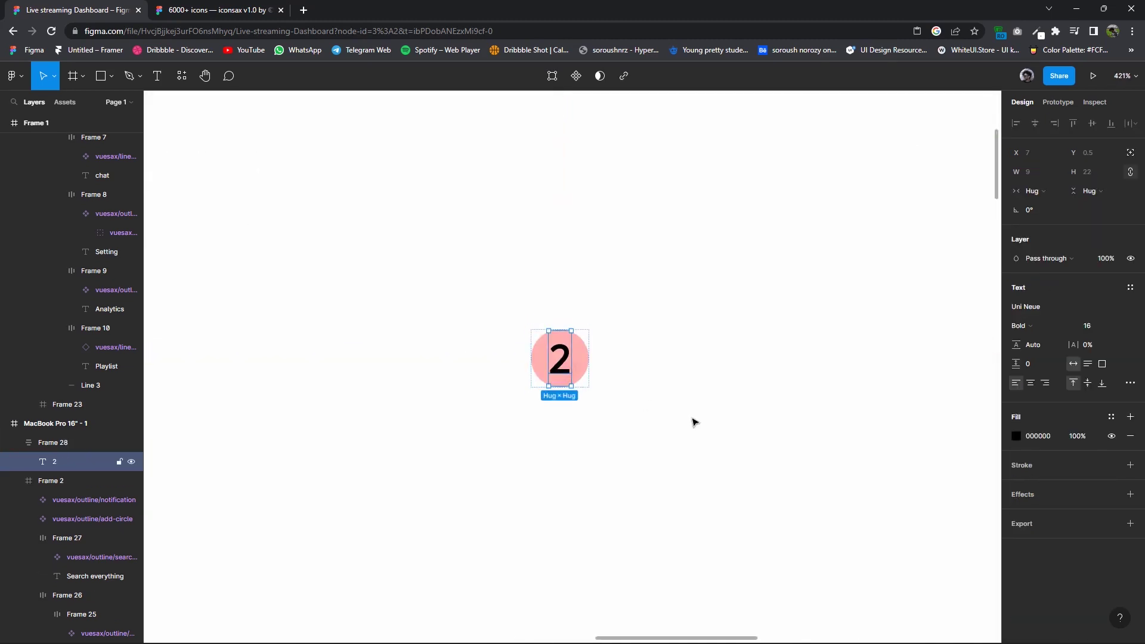
left_click(1016, 435)
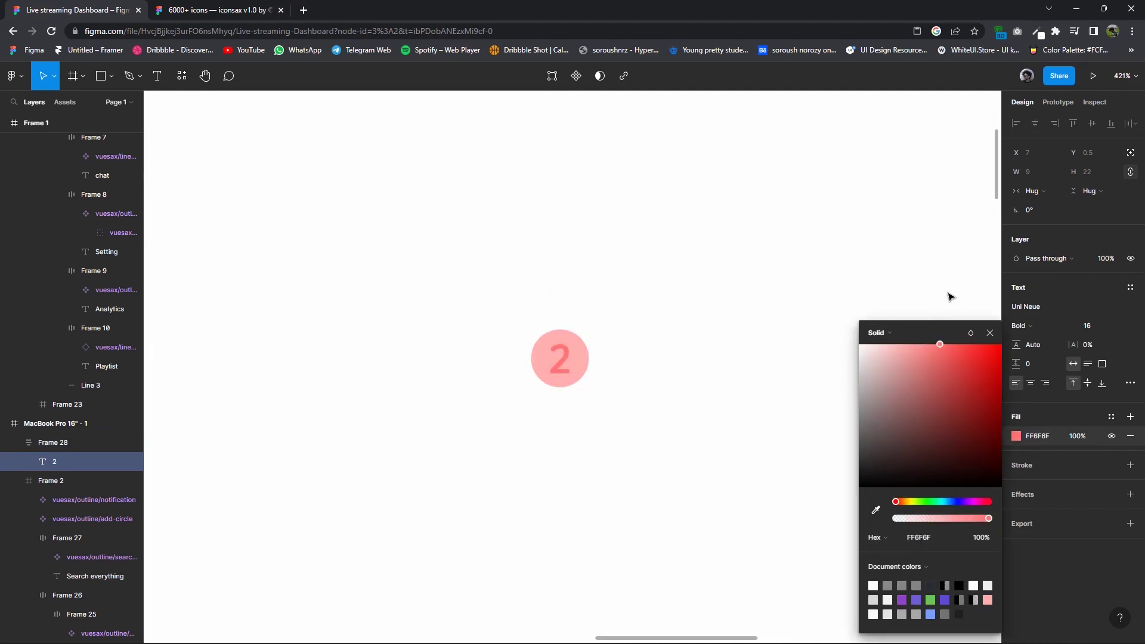
left_click(990, 332)
Deepen the badge fill to red F06666.
left_click(632, 384)
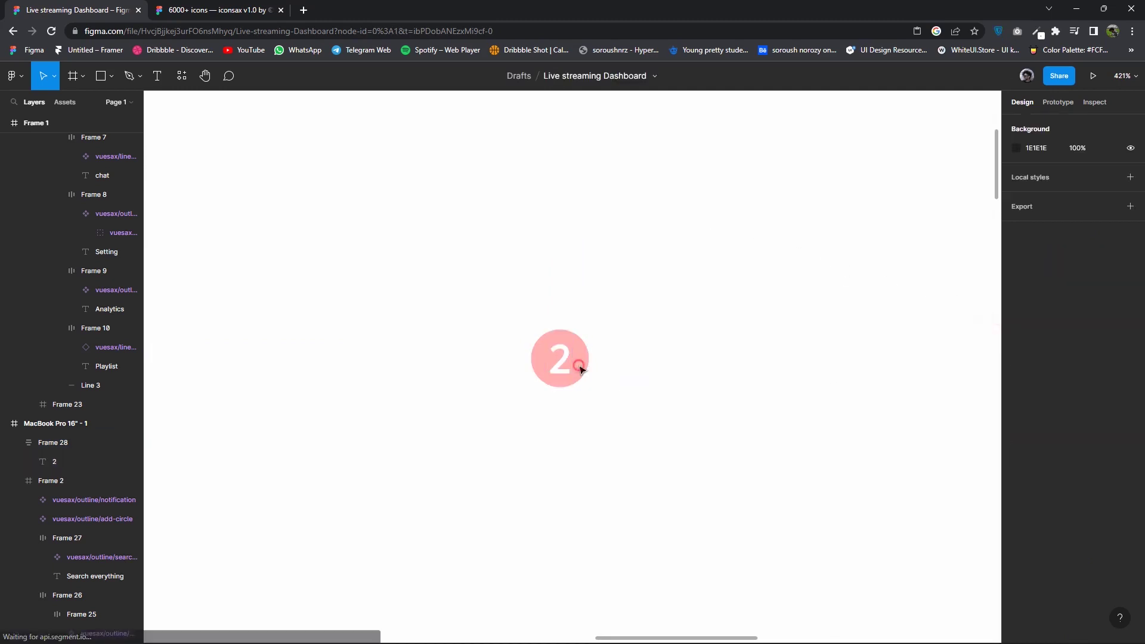
left_click(580, 365)
left_click(1016, 564)
left_click_drag(917, 366, 941, 352)
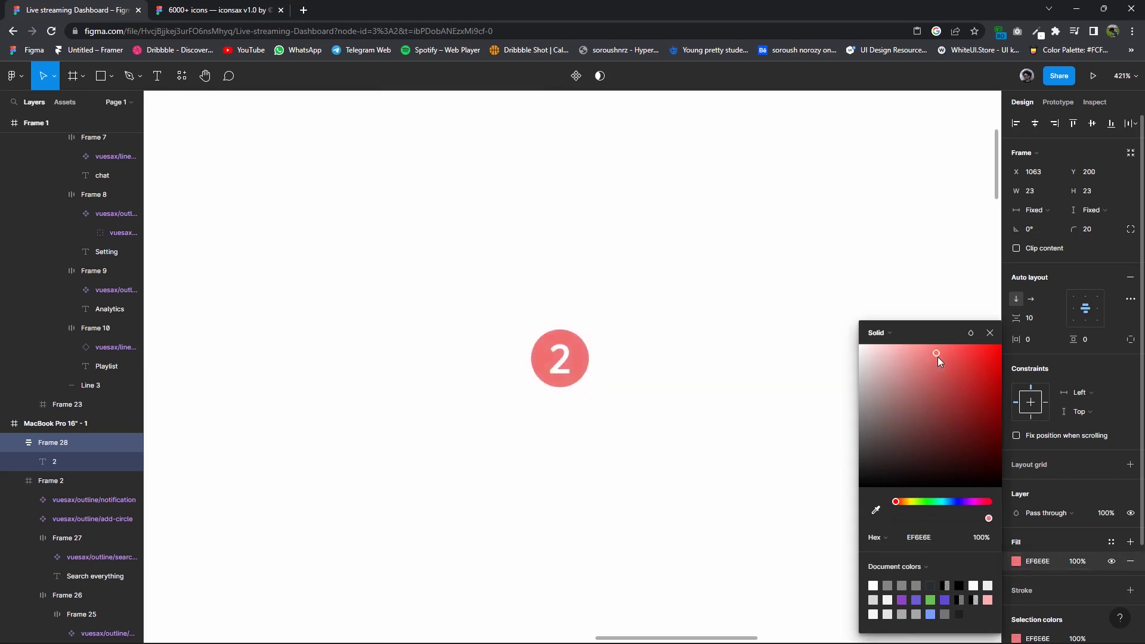
left_click(991, 331)
Move the badge onto the bell icon and shrink it to 19×19.
scroll(669, 466, "down", 5)
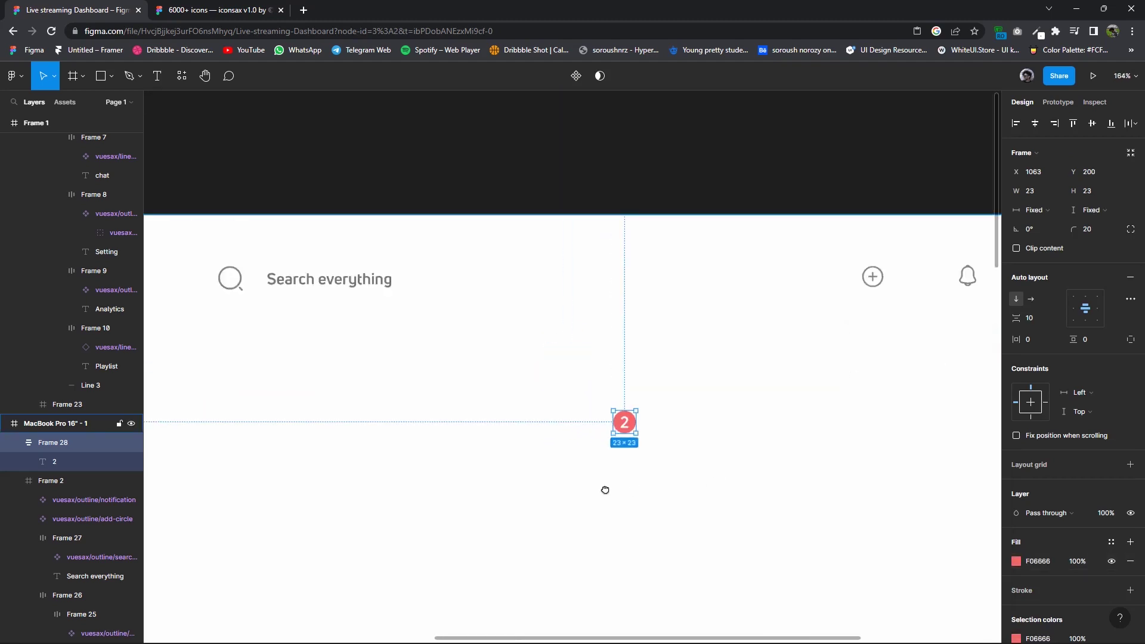
scroll(606, 489, "right", 3)
mouse_move(450, 435)
left_mouse_down()
mouse_move(739, 275)
mouse_move(809, 274)
left_mouse_up()
double_click(811, 276)
scroll(813, 277, "up", 3)
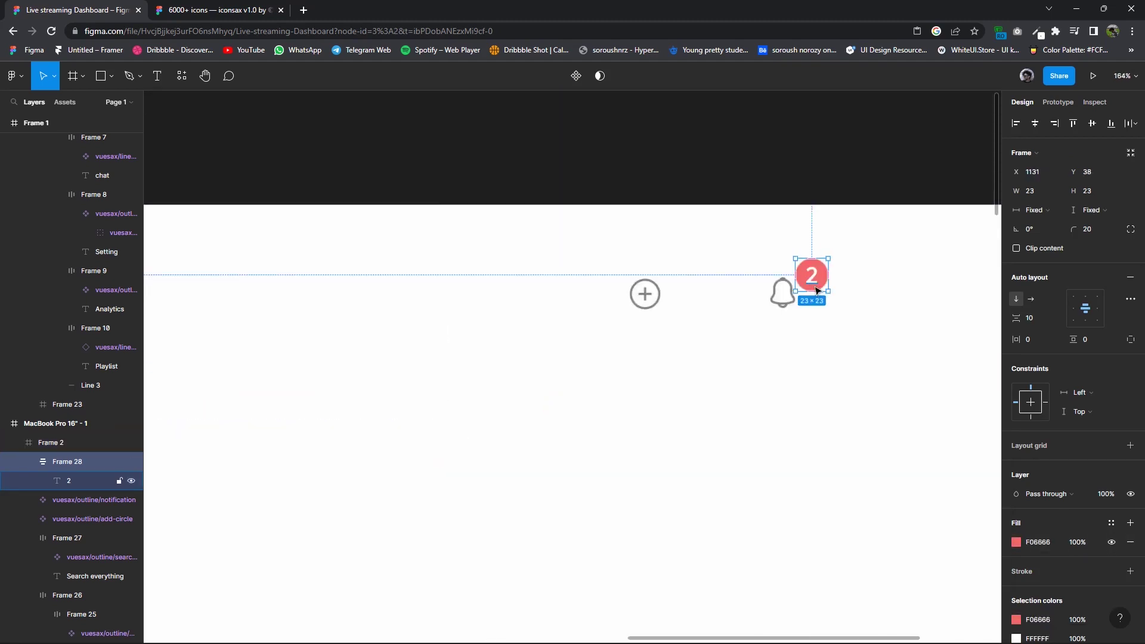
scroll(814, 280, "up", 2)
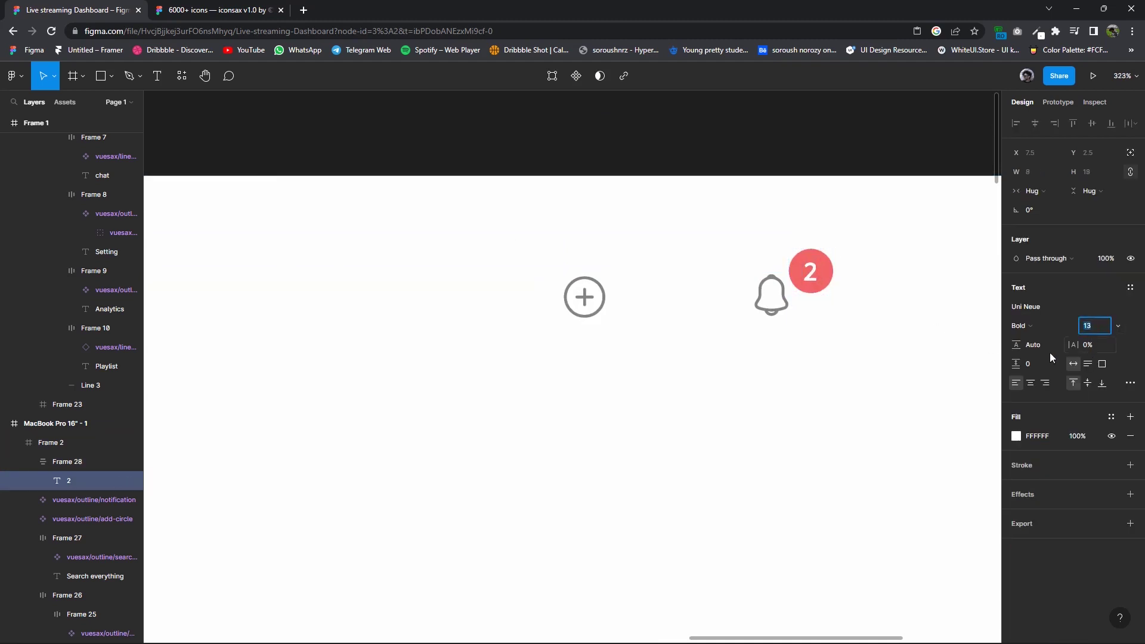
left_click(822, 282)
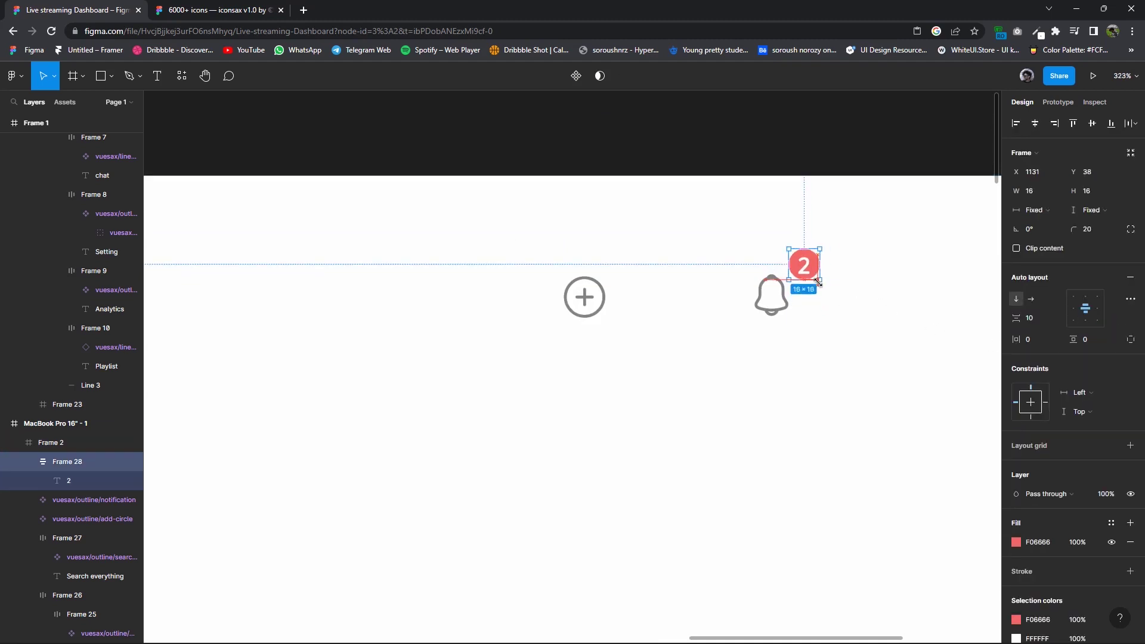
left_click_drag(825, 286, 811, 284)
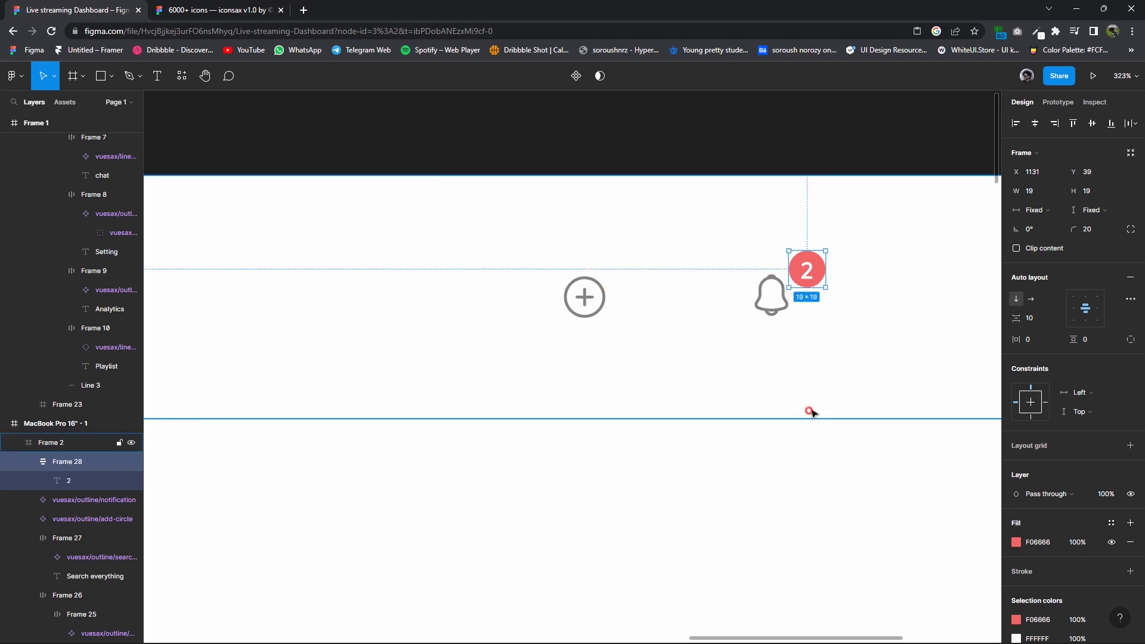
left_click(807, 411)
scroll(846, 471, "down", 2)
scroll(697, 463, "down", 2)
scroll(703, 459, "down", 1)
scroll(702, 459, "down", 2)
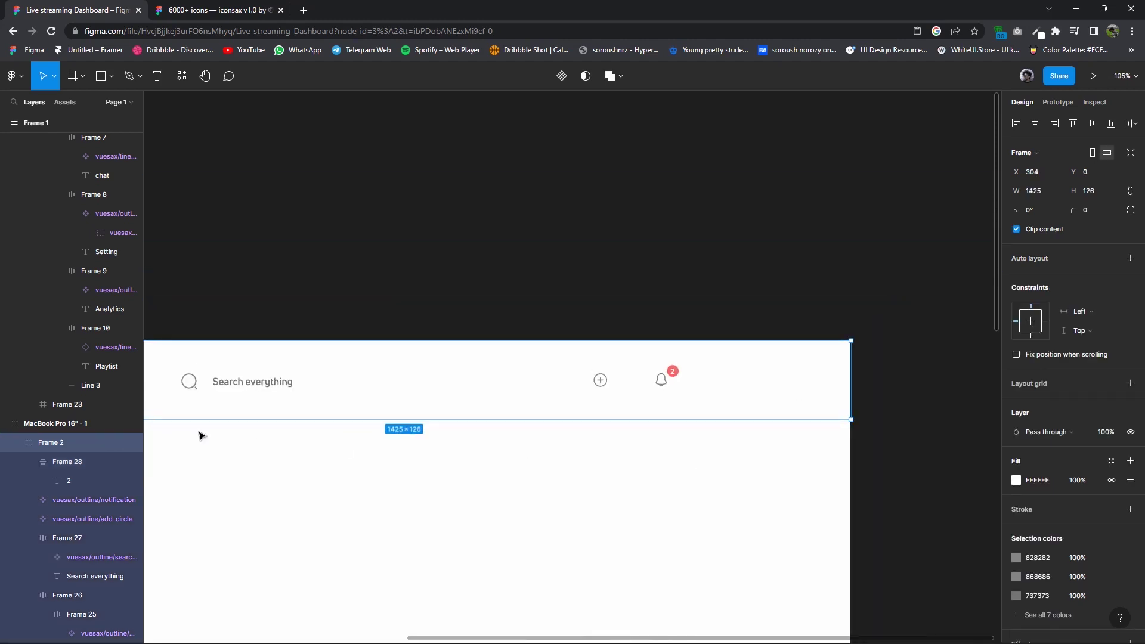
Draw a 68×68 grey circle avatar placeholder at the header's right end.
left_click(109, 81)
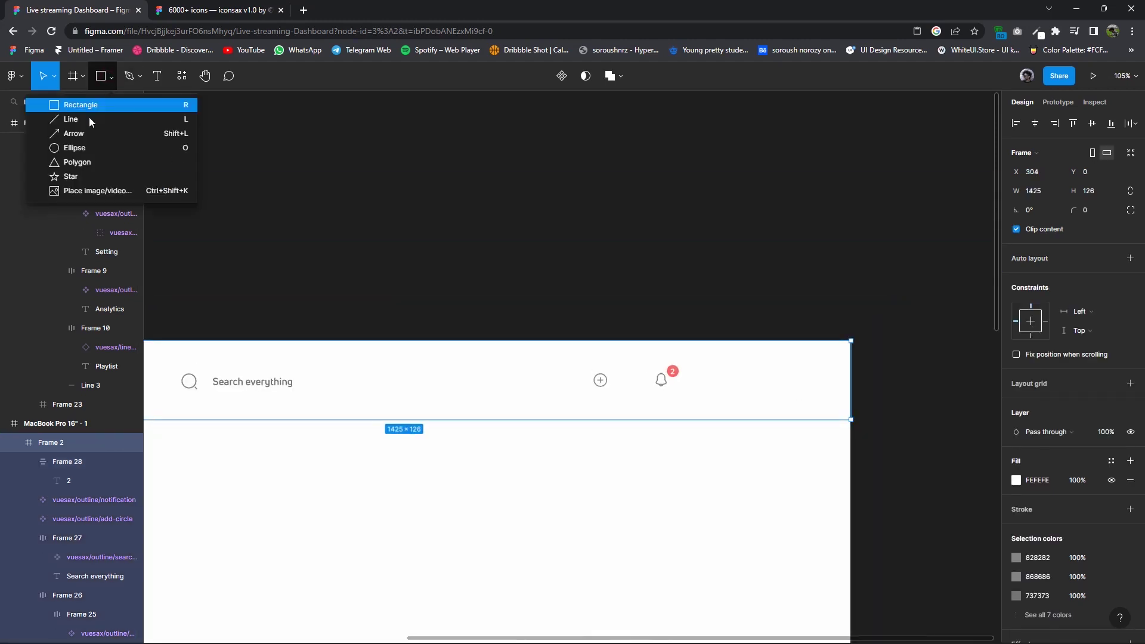
left_click(77, 146)
mouse_move(763, 370)
left_mouse_down()
mouse_move(794, 400)
mouse_move(799, 381)
left_mouse_up()
key("v")
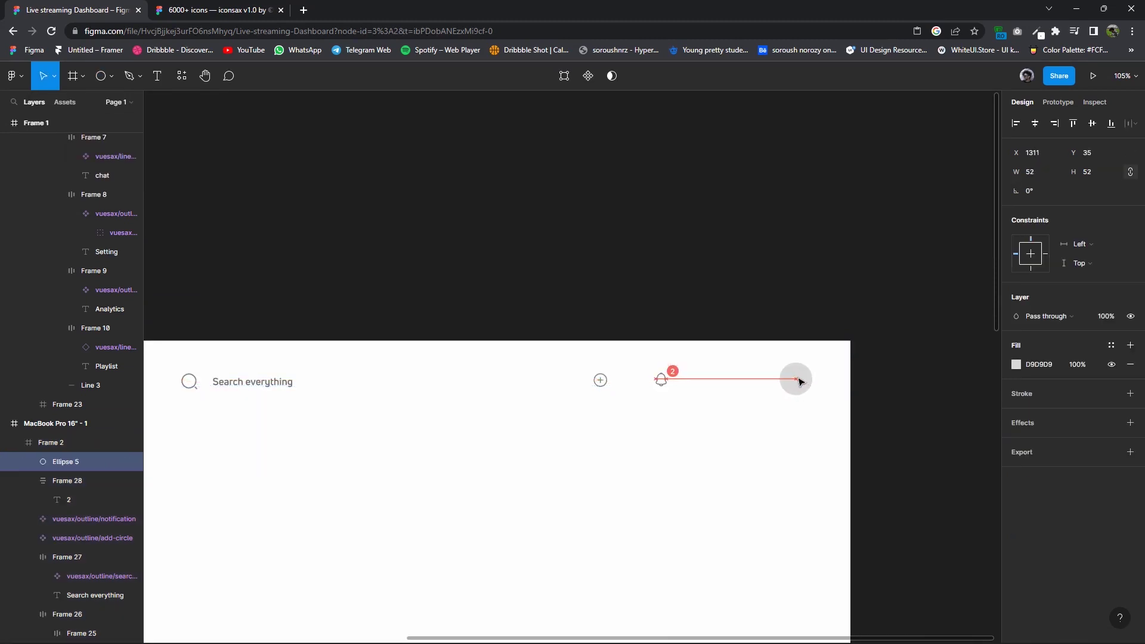
key("Escape")
key("Escape")
scroll(782, 513, "down", 5)
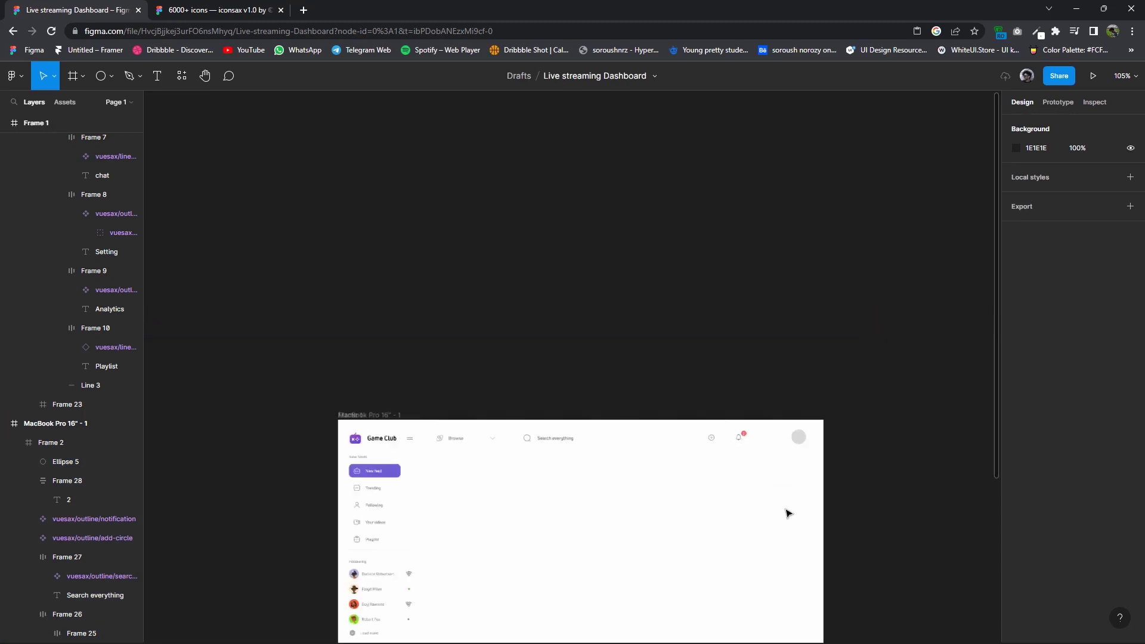
scroll(797, 459, "up", 5)
left_click(804, 421)
mouse_move(785, 386)
left_mouse_down()
mouse_move(776, 381)
mouse_move(802, 409)
left_mouse_up()
left_click(812, 508)
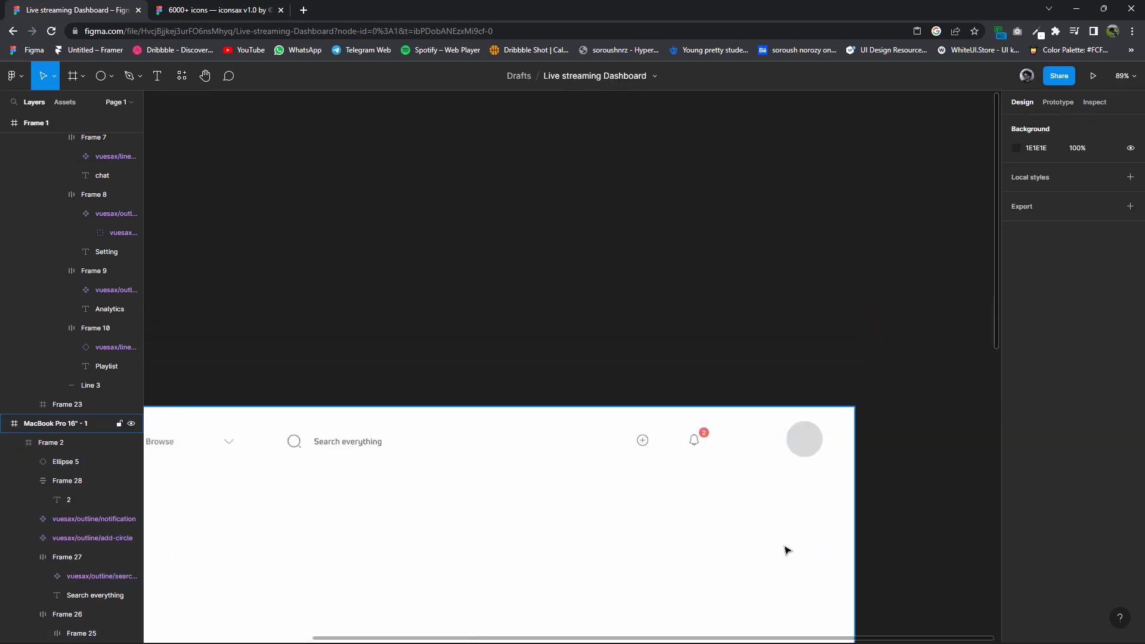
Trim the header frame's height to 119.
scroll(793, 525, "down", 5)
left_click_drag(703, 488, 721, 353)
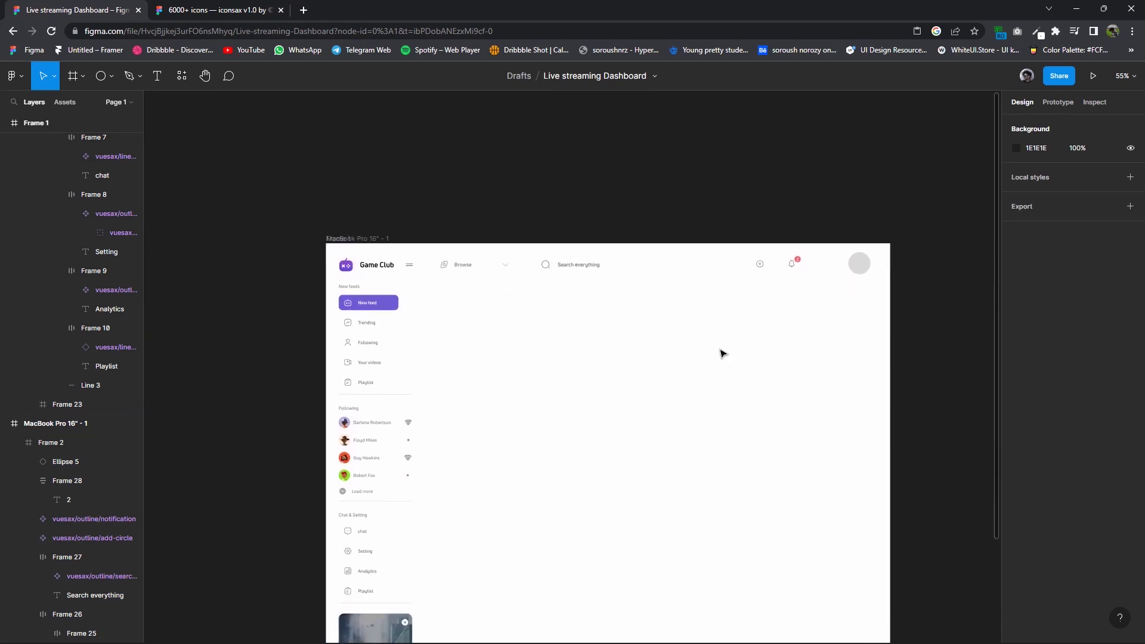
scroll(775, 334, "right", 2)
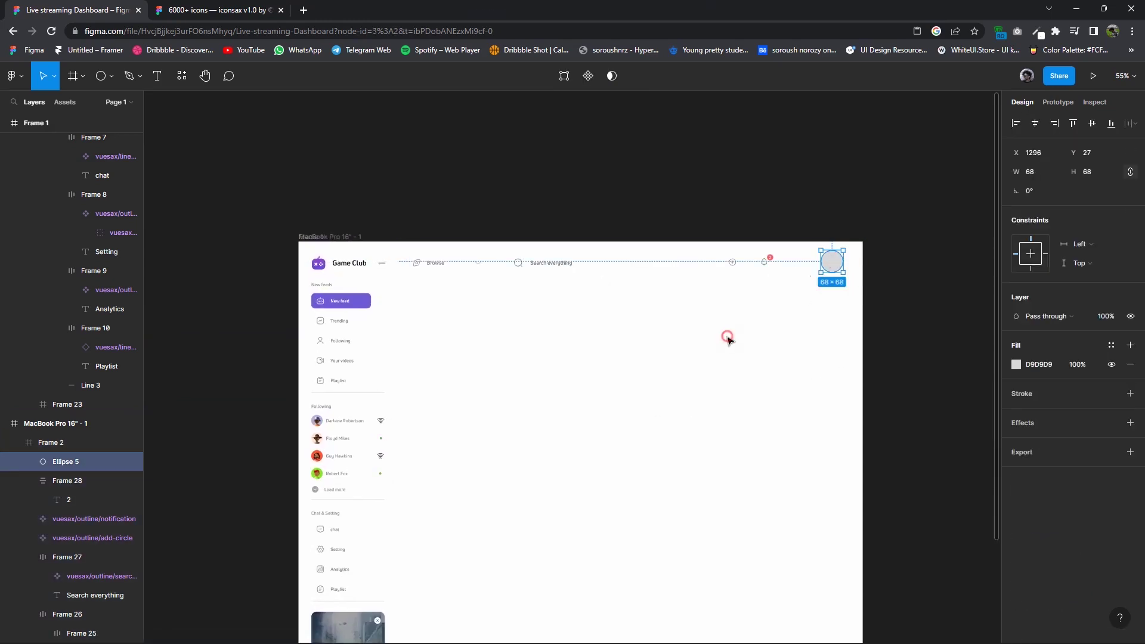
left_click(727, 339)
scroll(685, 328, "up", 3)
left_click(583, 262)
left_click_drag(583, 264, 584, 265)
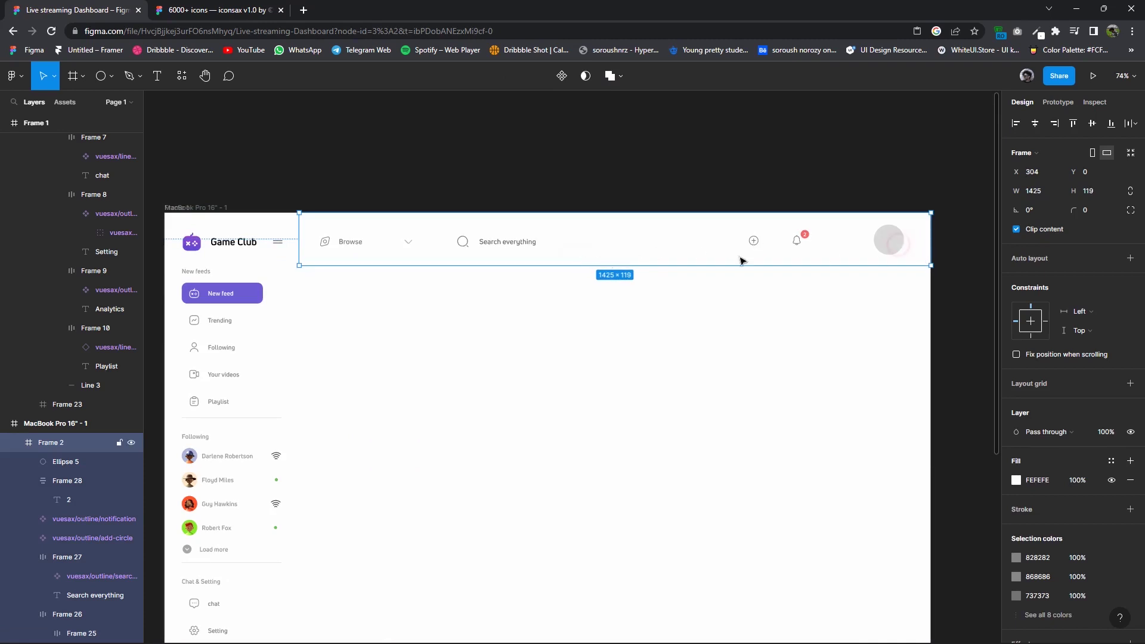
Wrap the Browse group and search bar together in one auto layout.
left_click(473, 244)
left_click(364, 243)
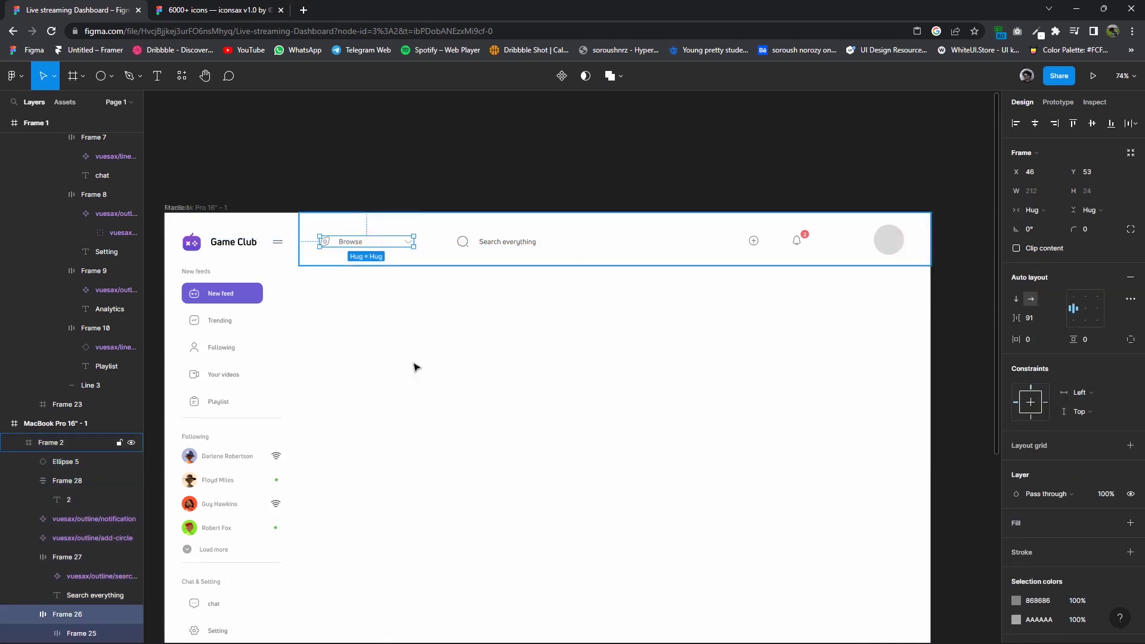
left_click(100, 559, "shift")
left_click(1130, 297)
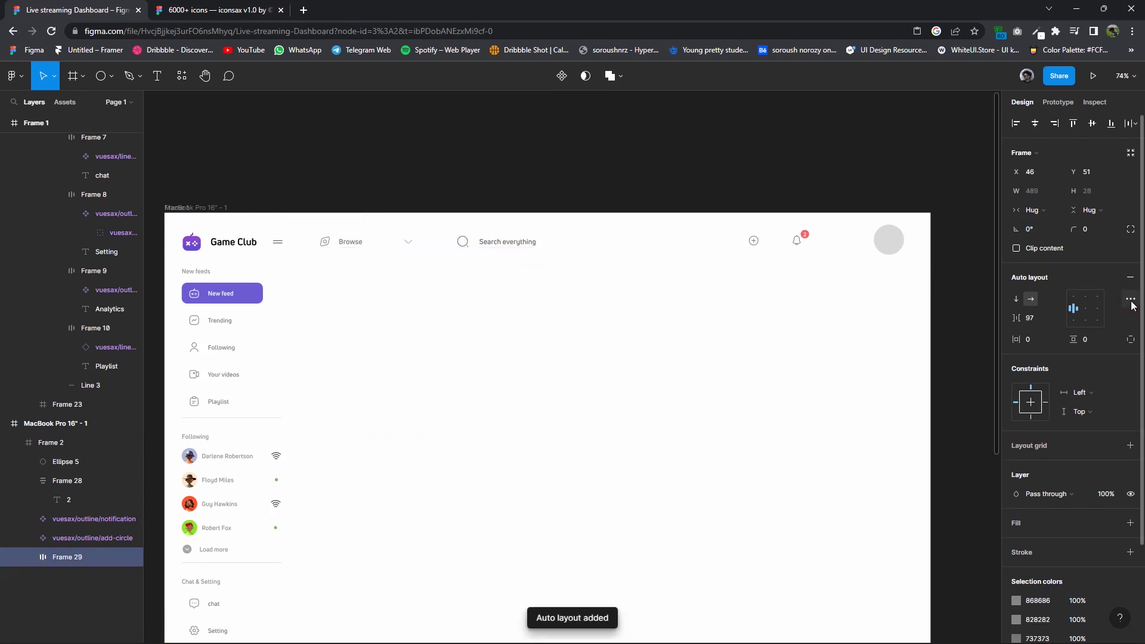
left_click(753, 241)
Wrap the bell icon and red notification badge together in an auto-layout group.
left_click(803, 239)
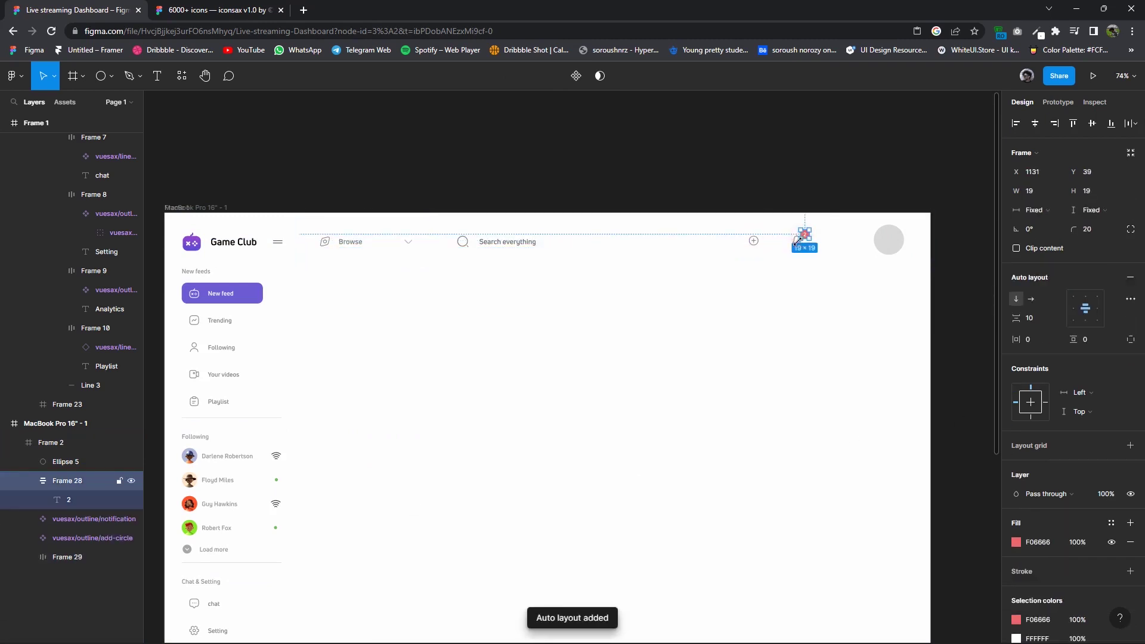
left_click(794, 251)
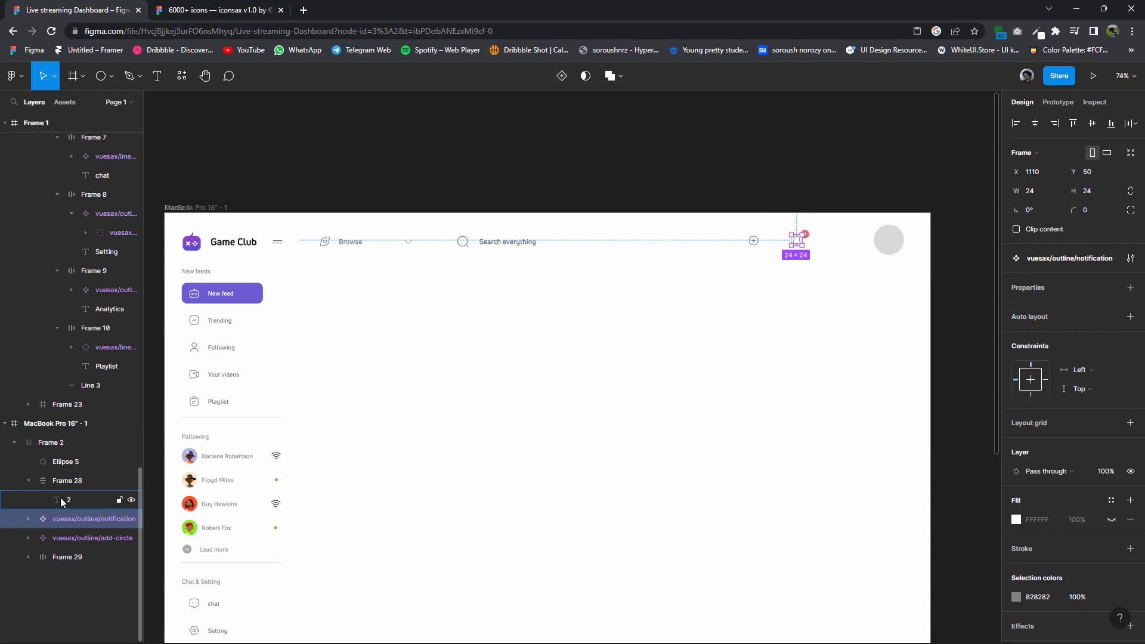
left_click(69, 481, "shift")
right_click(70, 480)
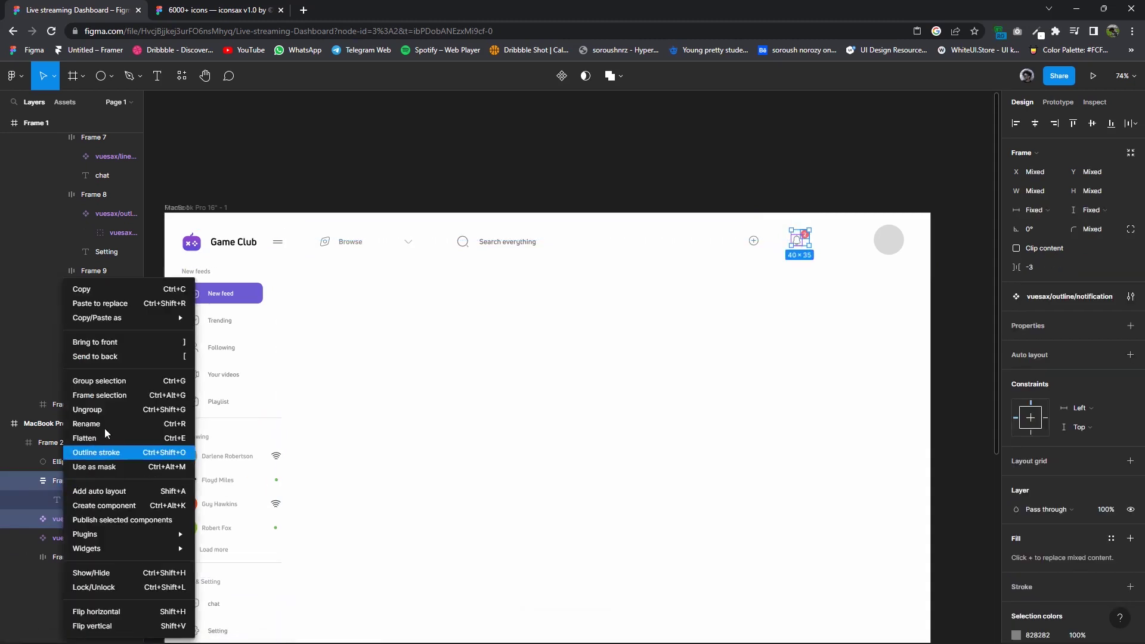
left_click(116, 403)
key("shift+a")
scroll(804, 250, "up", 5)
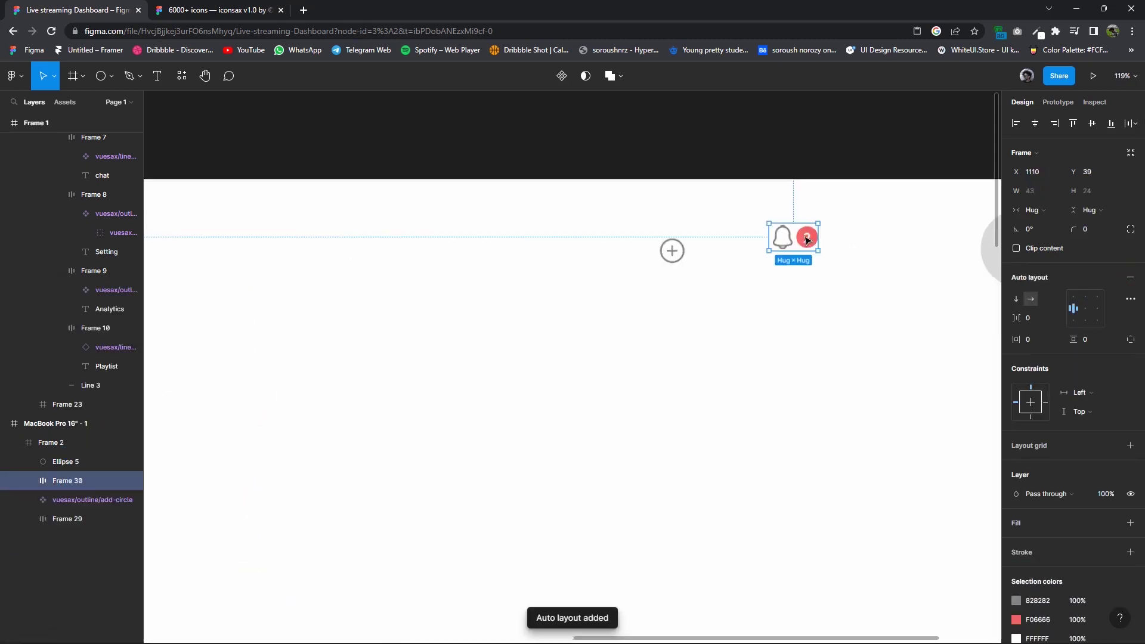
left_click(805, 249)
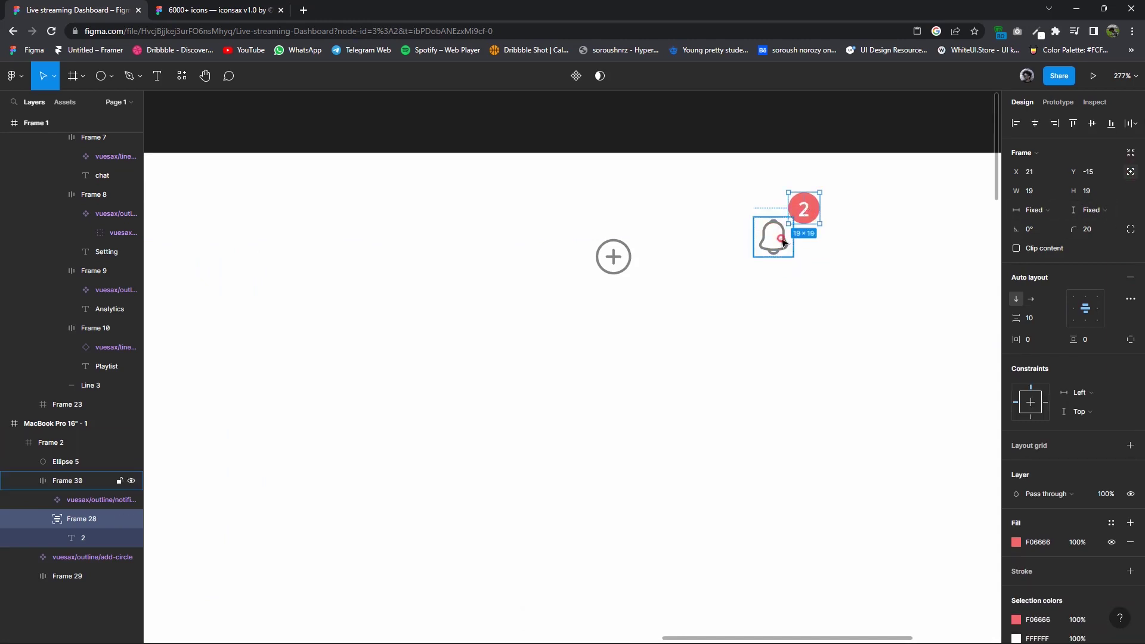
left_click_drag(783, 242, 783, 263)
scroll(746, 411, "down", 3)
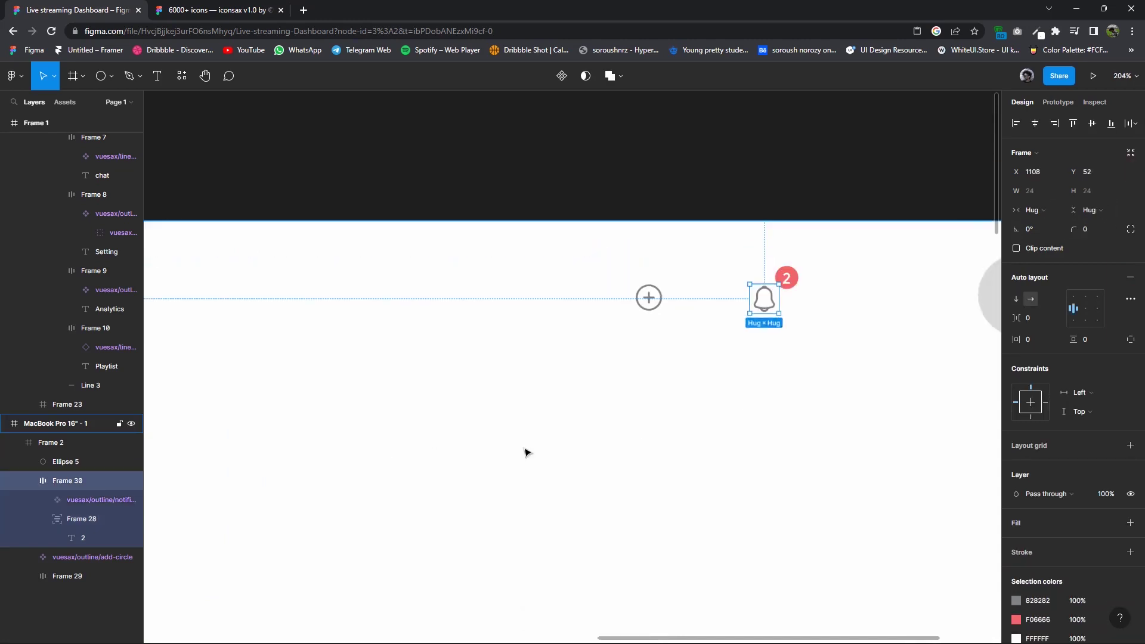
Nest the plus icon and avatar with the bell in auto layout, avatar gap 135.
left_click(42, 555, "shift")
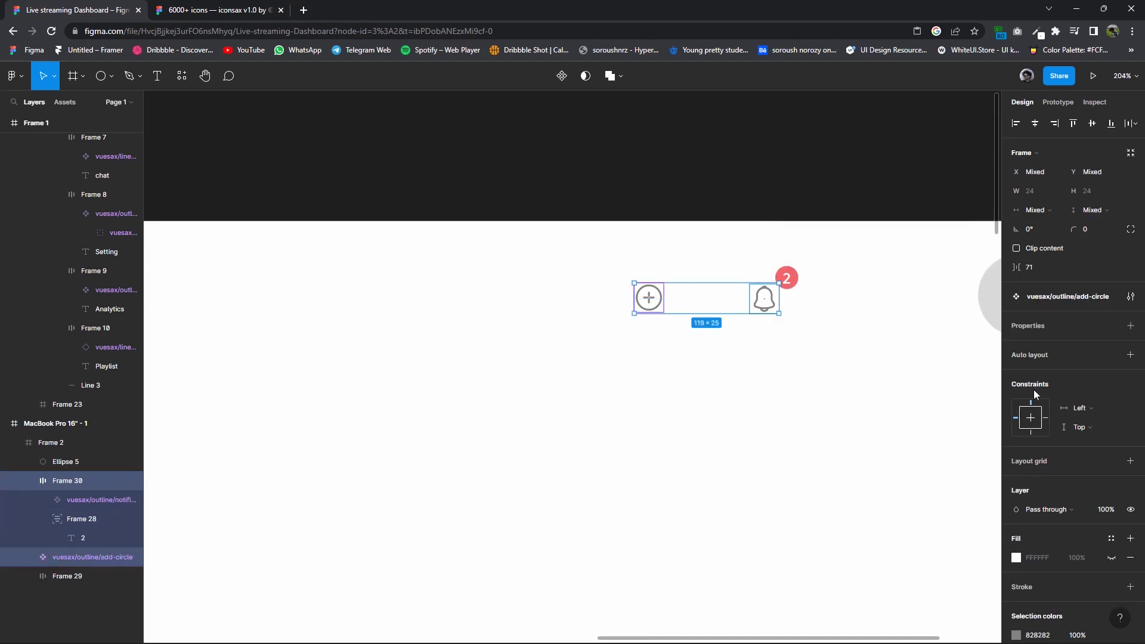
left_click(1129, 355)
scroll(716, 453, "down", 3)
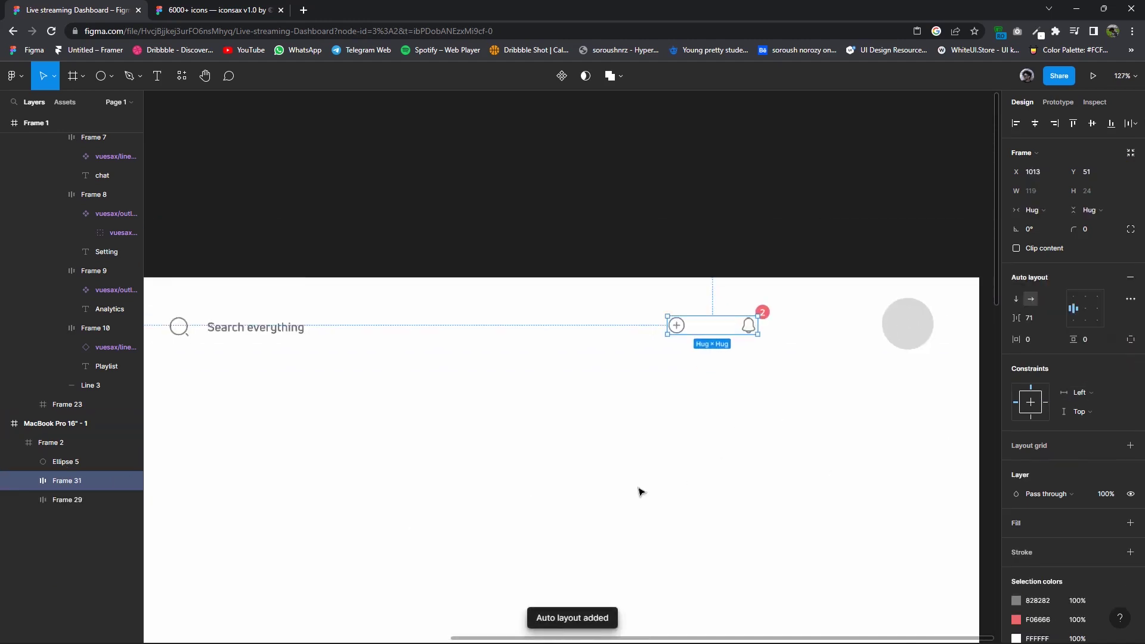
left_click(65, 462, "shift")
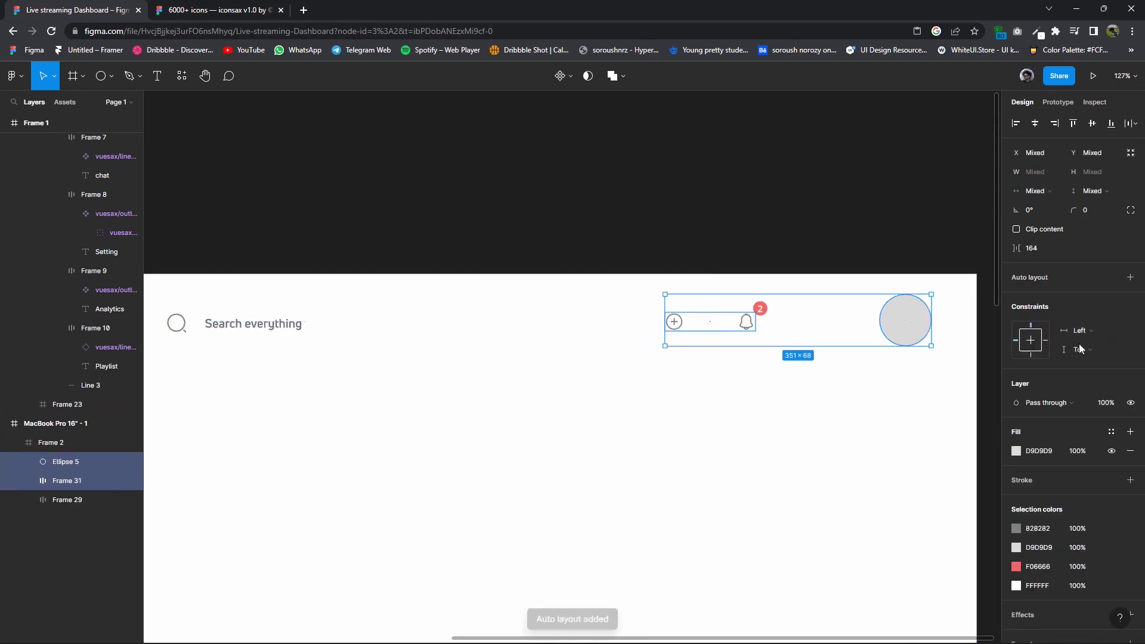
left_click(1129, 277)
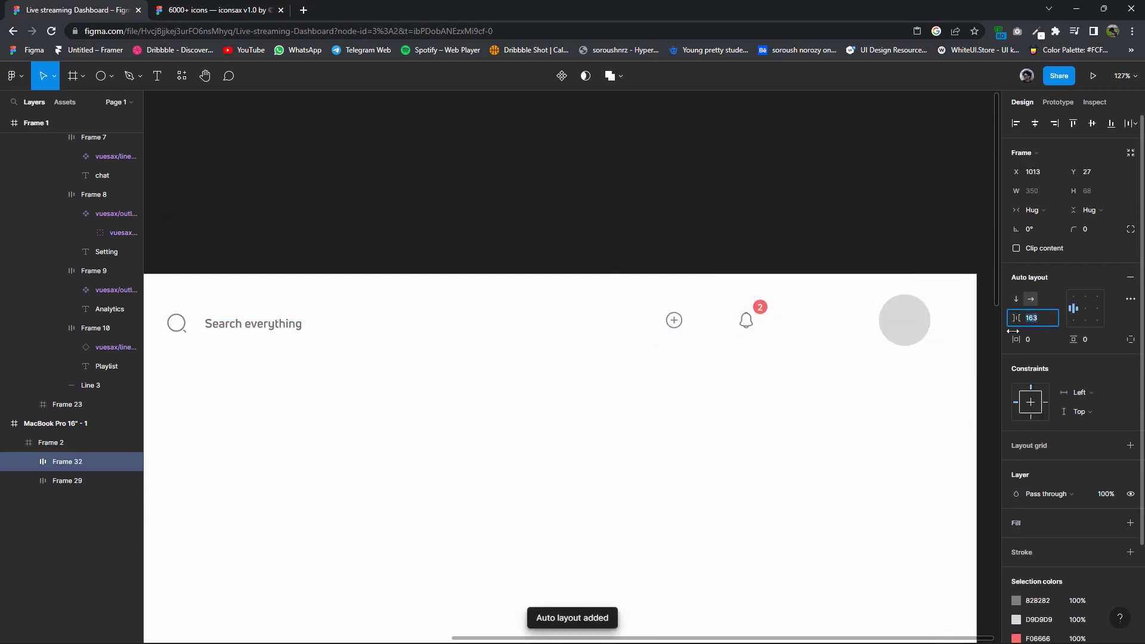
left_click_drag(1033, 326, 1028, 326)
key("shift+Down")
key("shift+Down")
left_click_drag(729, 325, 768, 342)
scroll(757, 331, "down", 5)
Join the Browse-search and icons-avatar groups in one vertically centred auto-layout row, nudged up 1px.
left_click(531, 341)
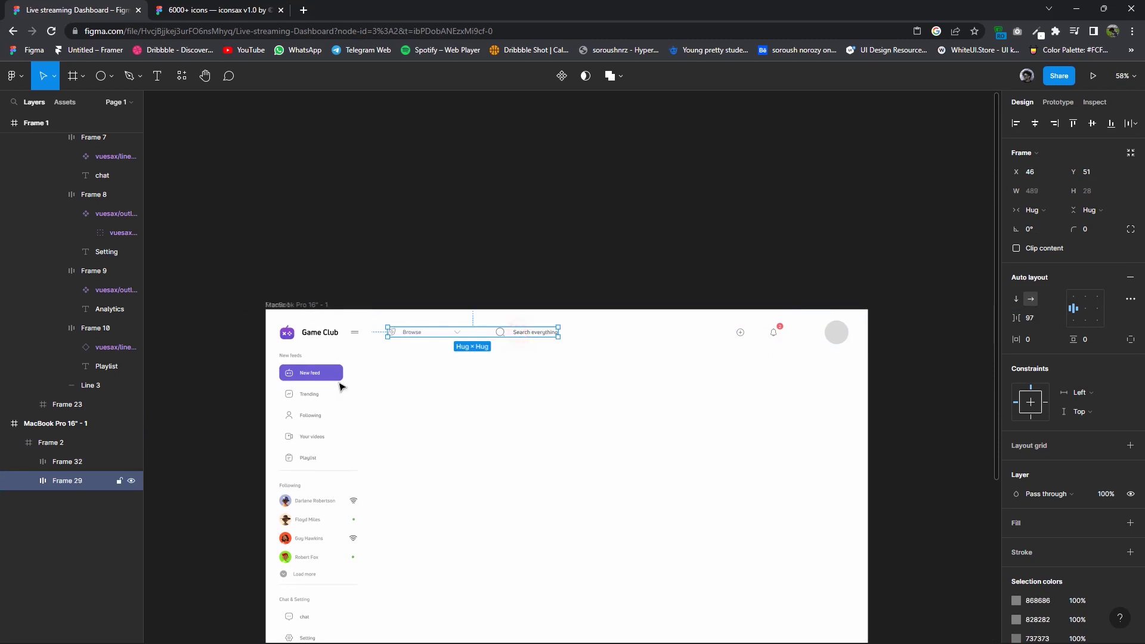
left_click(66, 461, "shift")
key("shift+a")
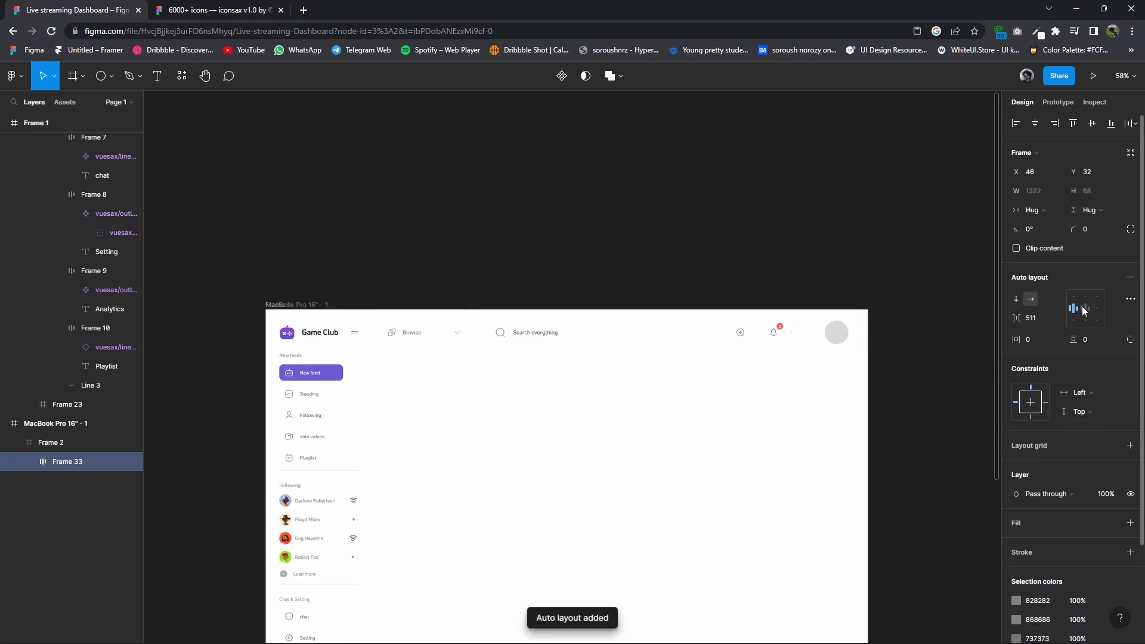
left_click(1084, 309)
left_click(926, 356)
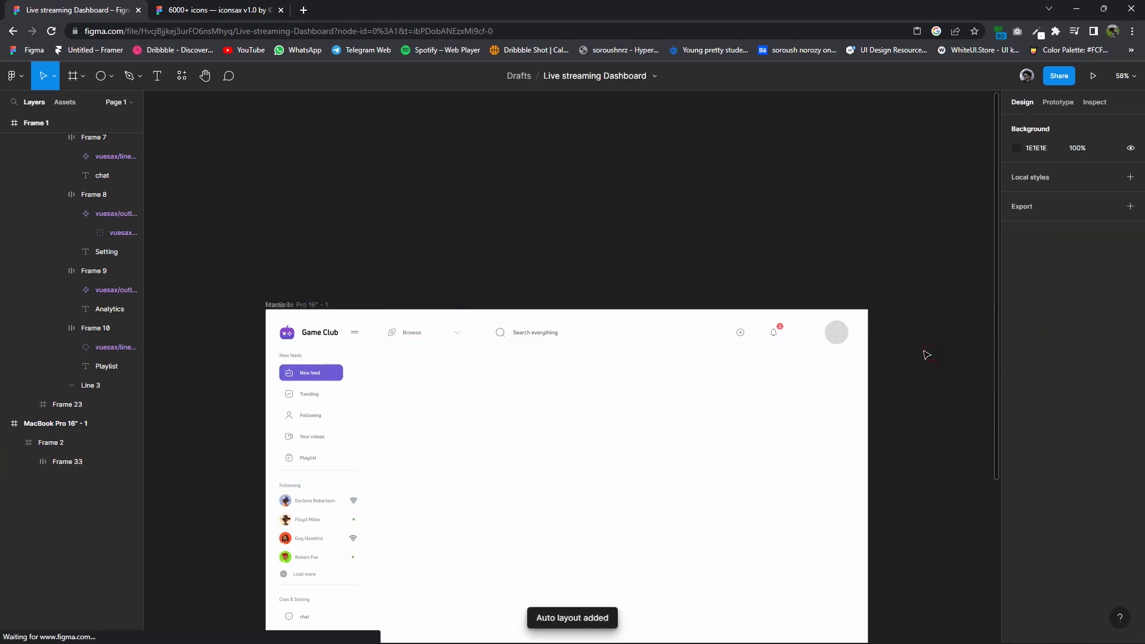
left_click(667, 351)
scroll(605, 358, "up", 2, "ctrl")
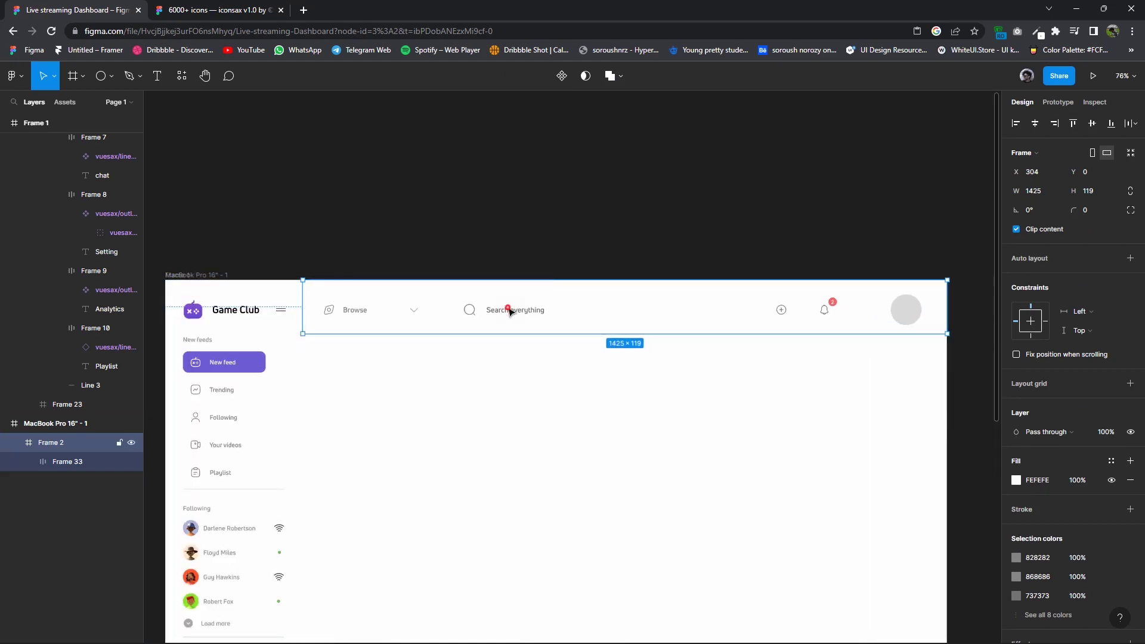
double_click(510, 310)
key("Up")
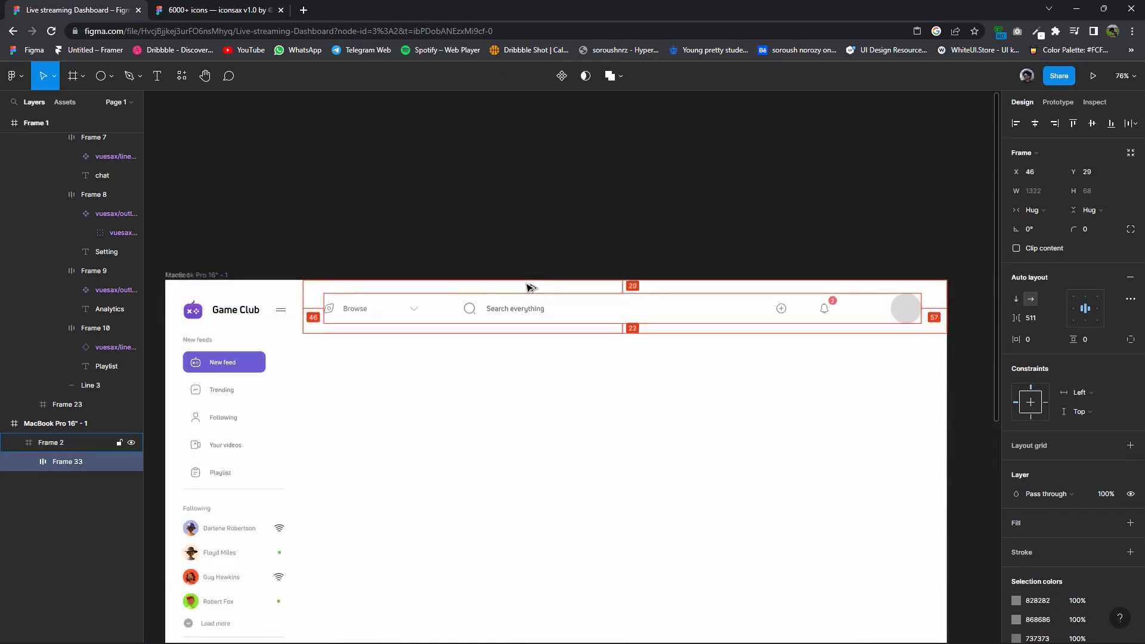
left_click(524, 403)
scroll(598, 366, "left", 3)
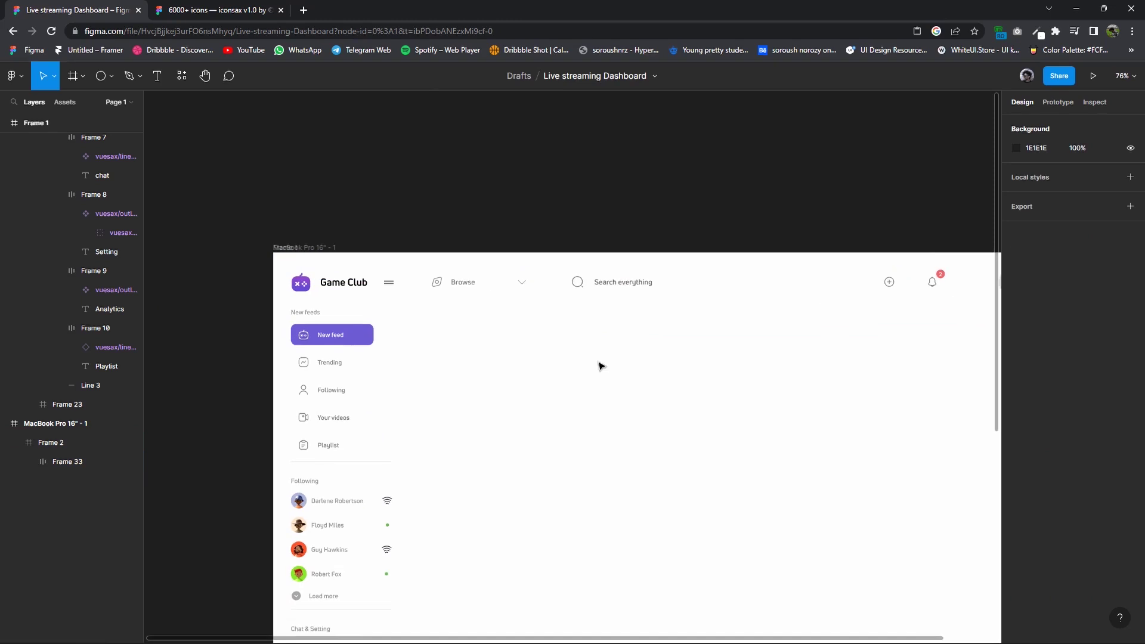
left_click(393, 377)
Add a stroke to the sidebar frame, limited to one side and coloured pale grey.
scroll(354, 354, "down", 3)
left_click(41, 123)
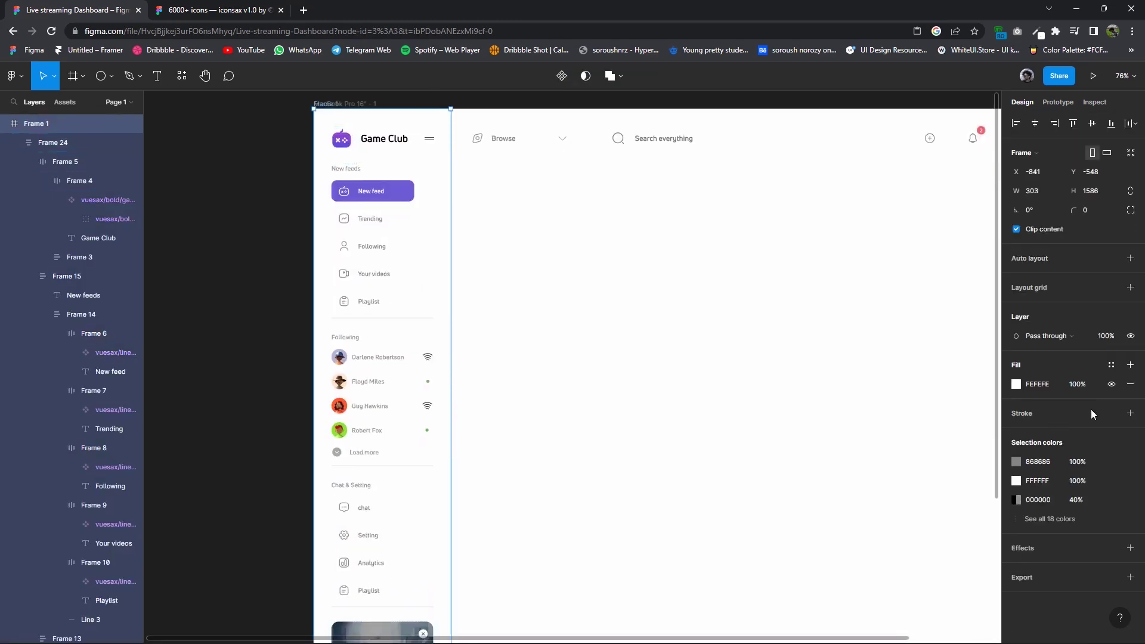
left_click(1130, 412)
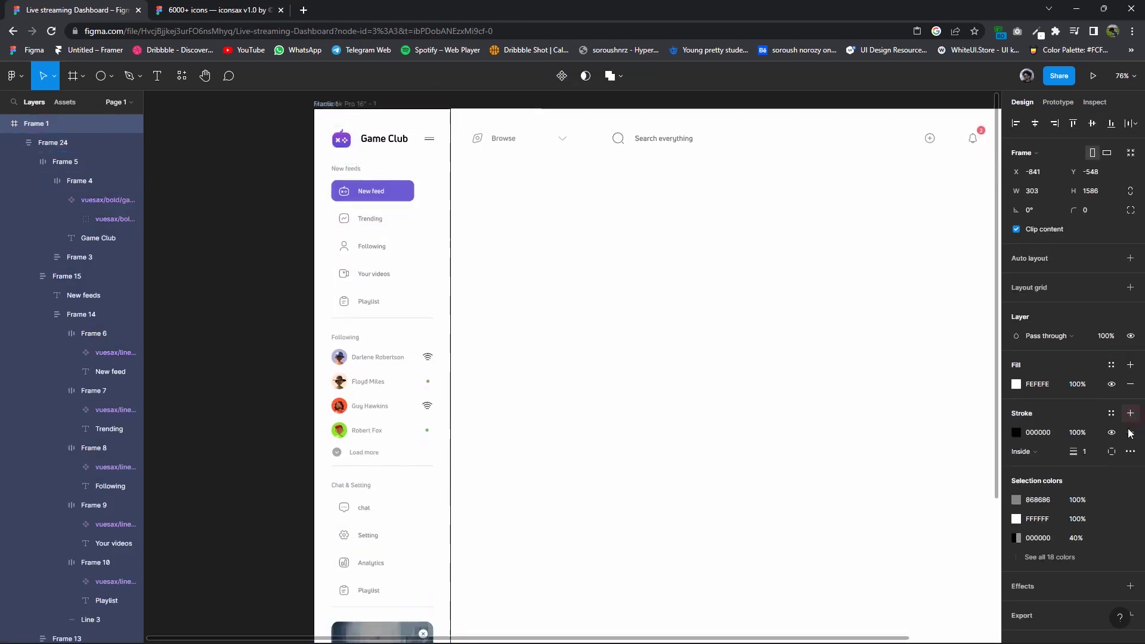
left_click(1111, 452)
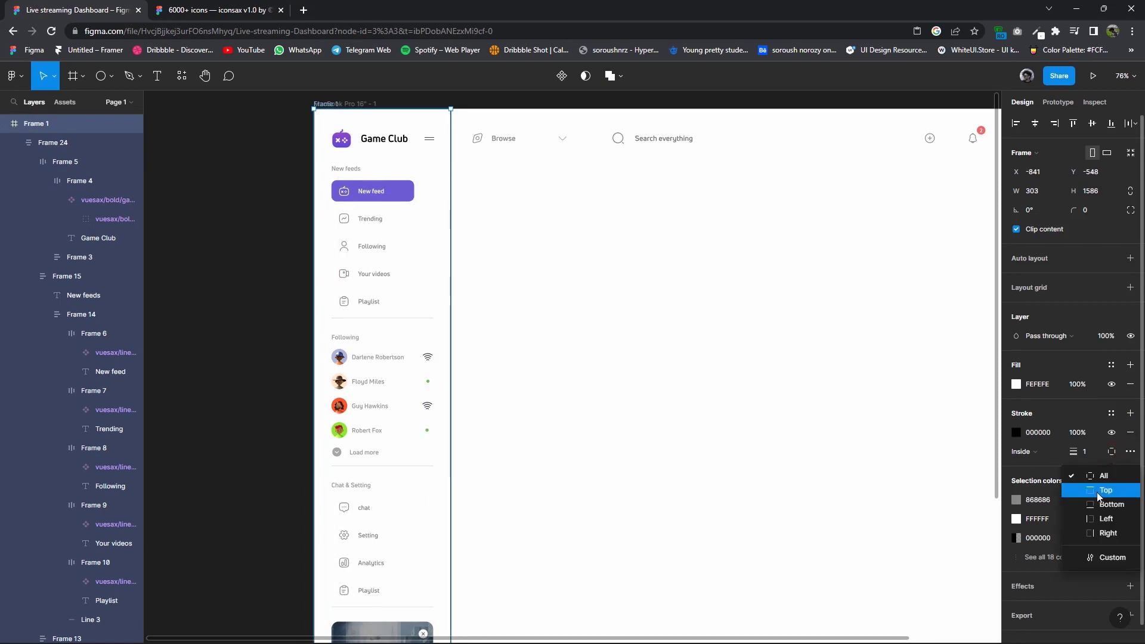
left_click(1104, 520)
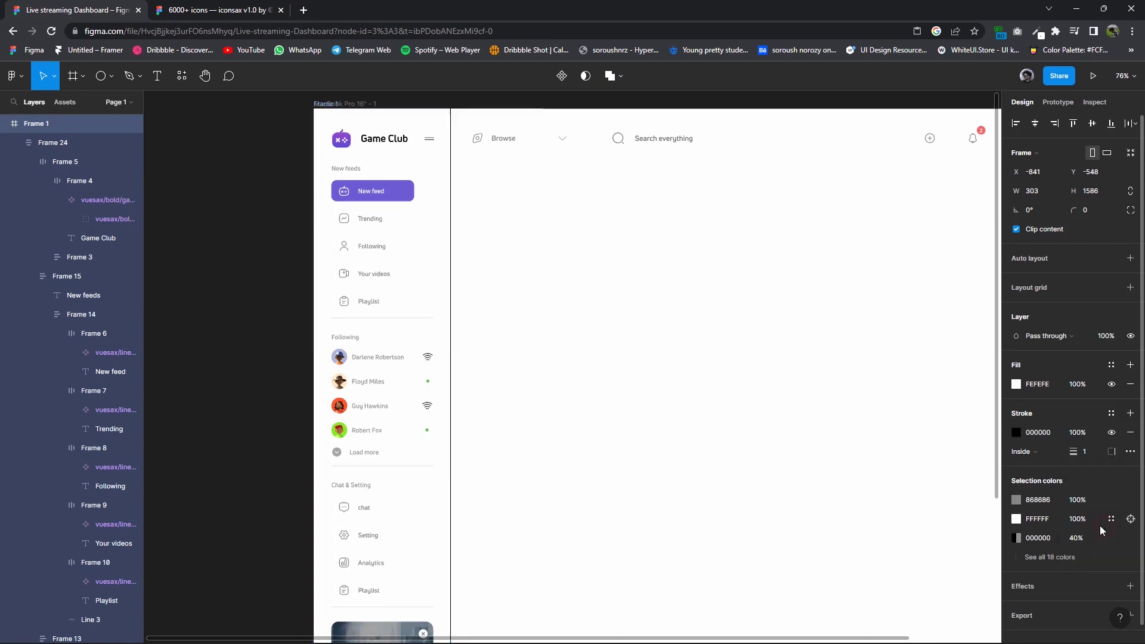
left_click(1016, 433)
left_click_drag(866, 463, 799, 370)
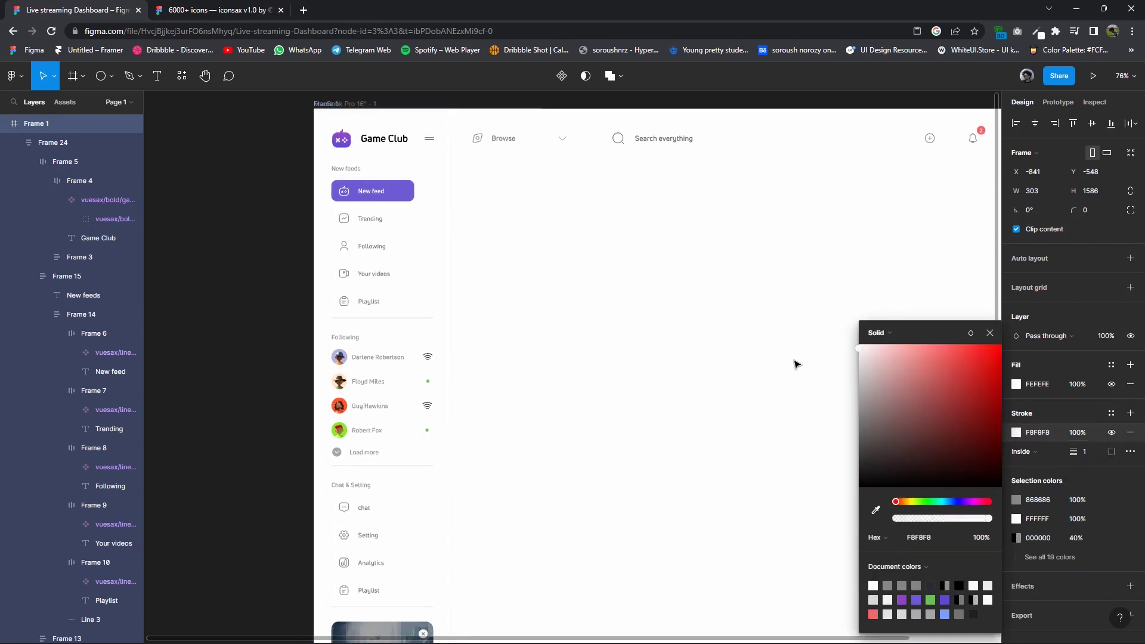
left_click(795, 365)
Narrow the bell-to-avatar gap and the plus-to-bell spacing in the header icons.
scroll(715, 369, "down", 3)
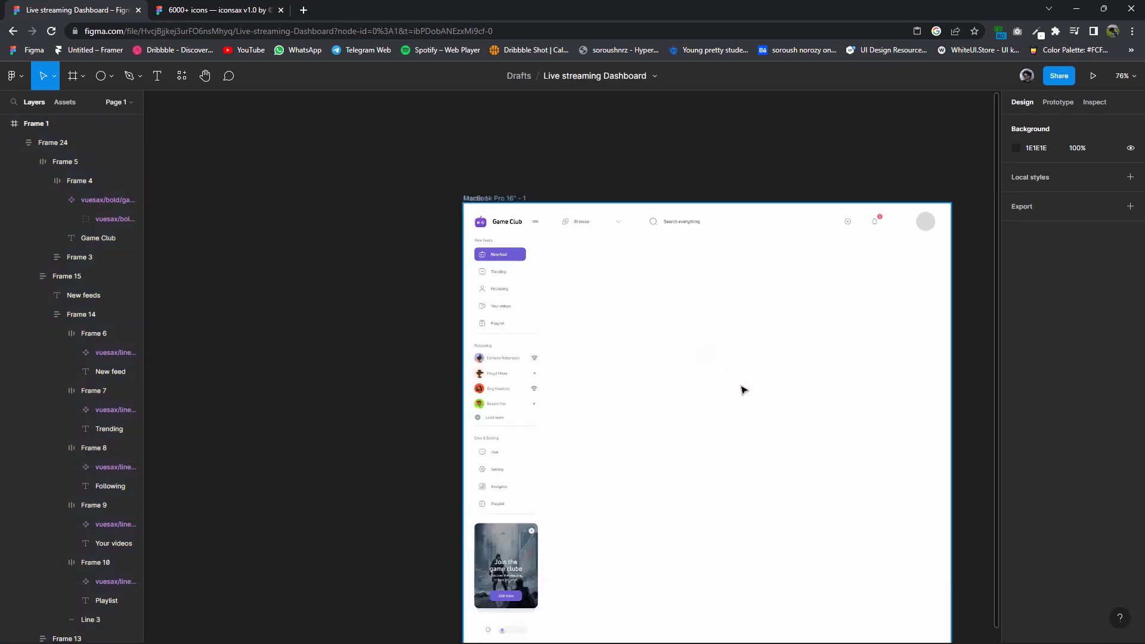
scroll(566, 340, "up", 3)
scroll(560, 318, "down", 3)
scroll(536, 348, "up", 2)
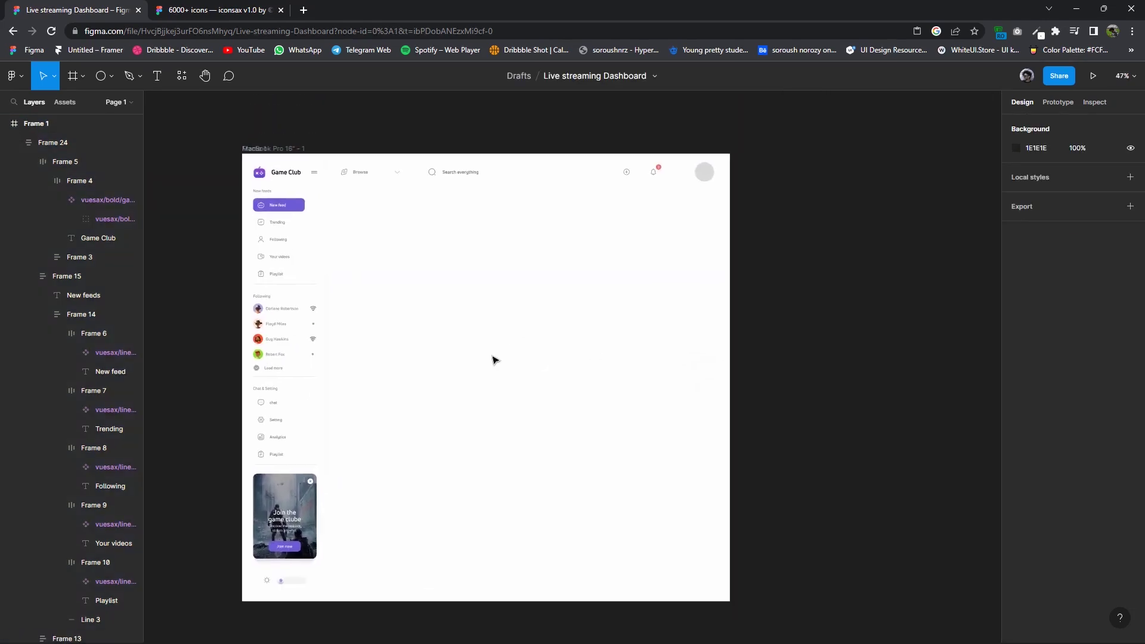
scroll(519, 381, "up", 2)
scroll(537, 387, "up", 2)
left_click(775, 149)
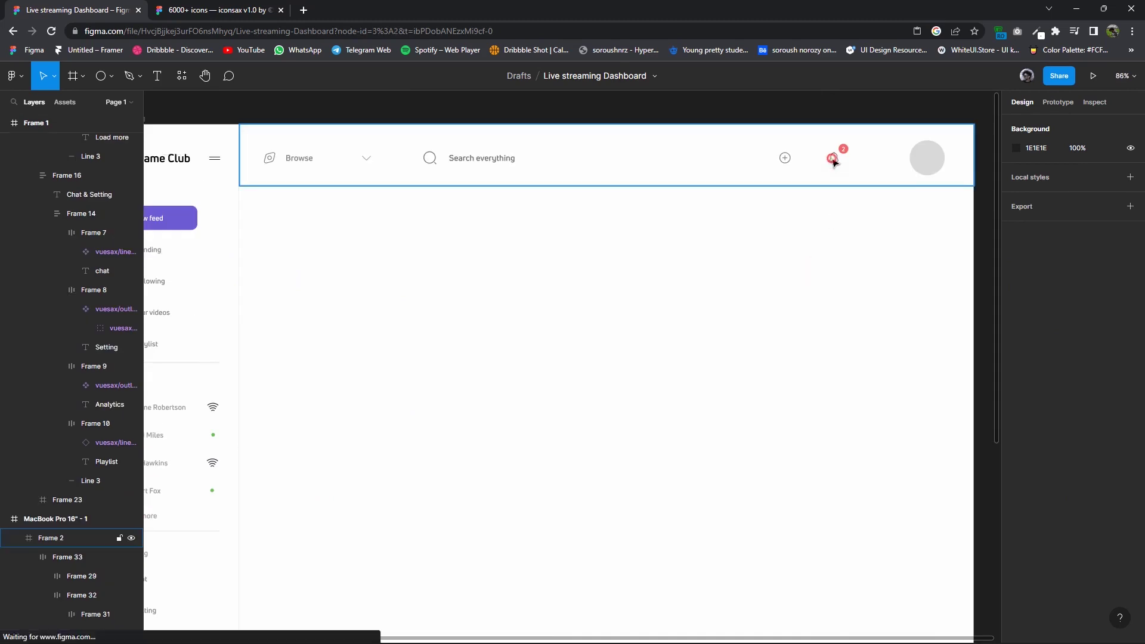
double_click(834, 160)
left_click(875, 158)
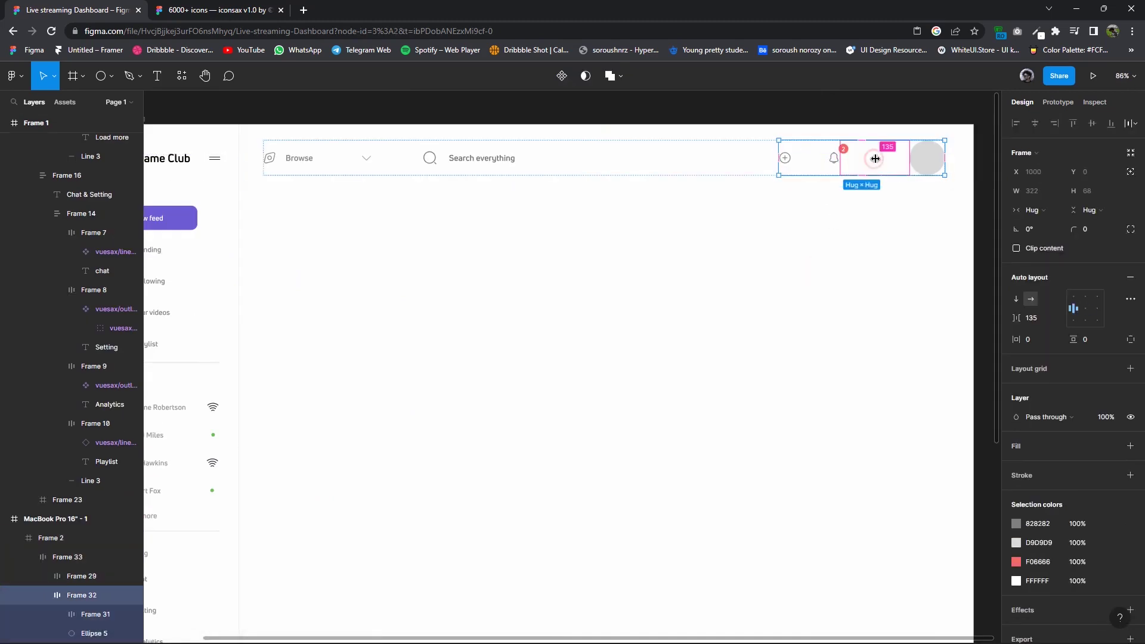
left_click_drag(875, 158, 857, 158)
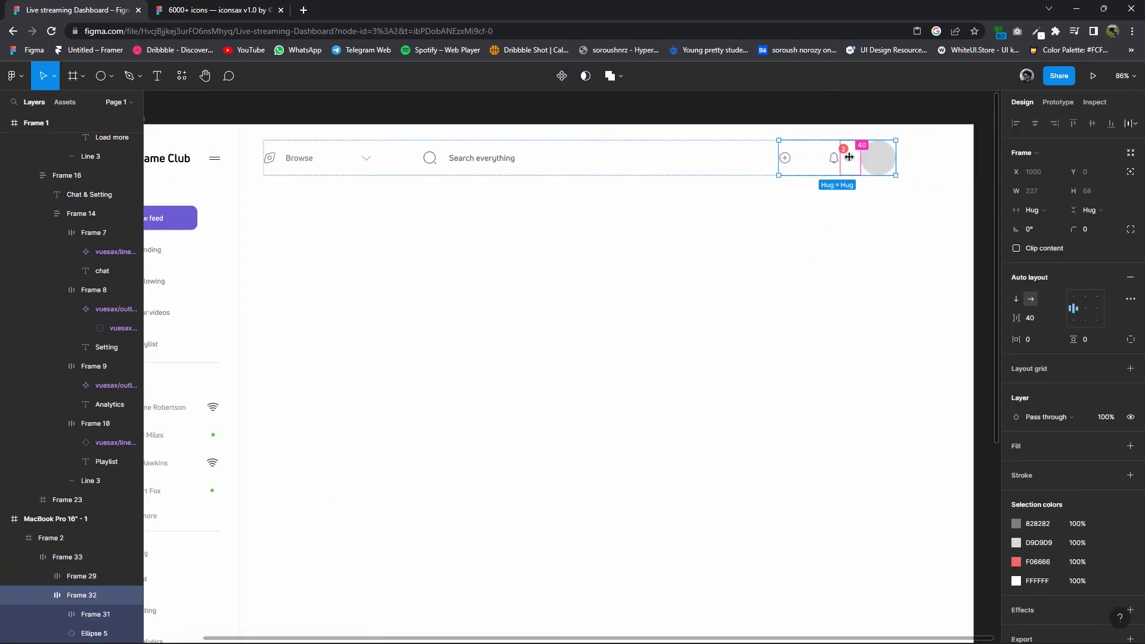
left_click(817, 164)
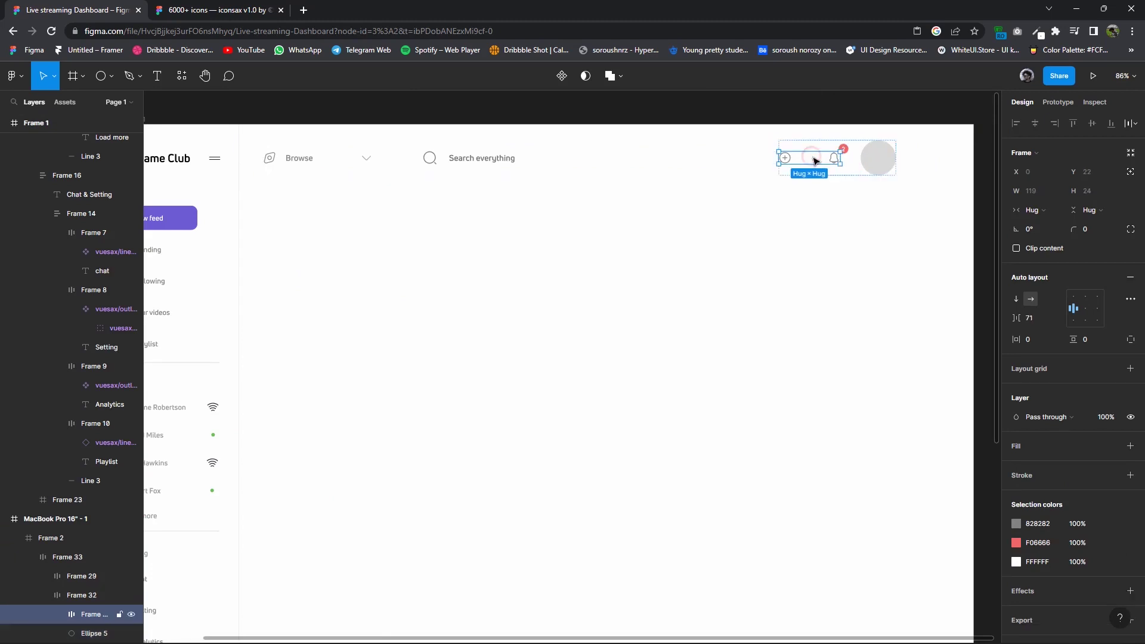
key("Down")
key("Down")
key("Down")
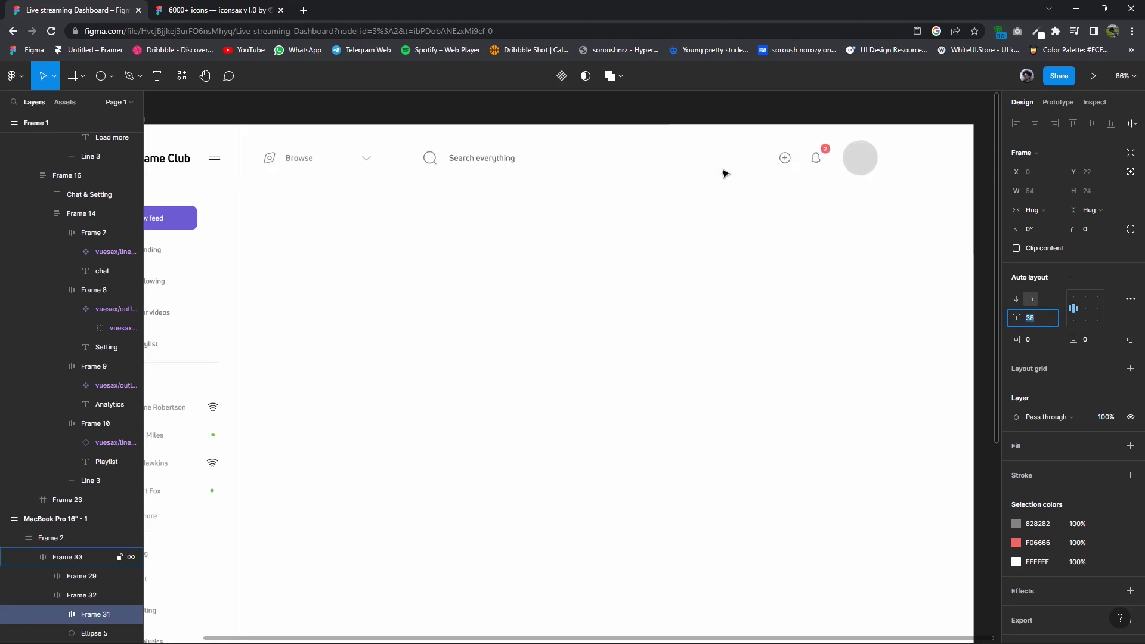
Widen the header row's gap to about 648 so the icons sit at the right end.
left_click(724, 173)
left_click_drag(650, 158, 677, 158)
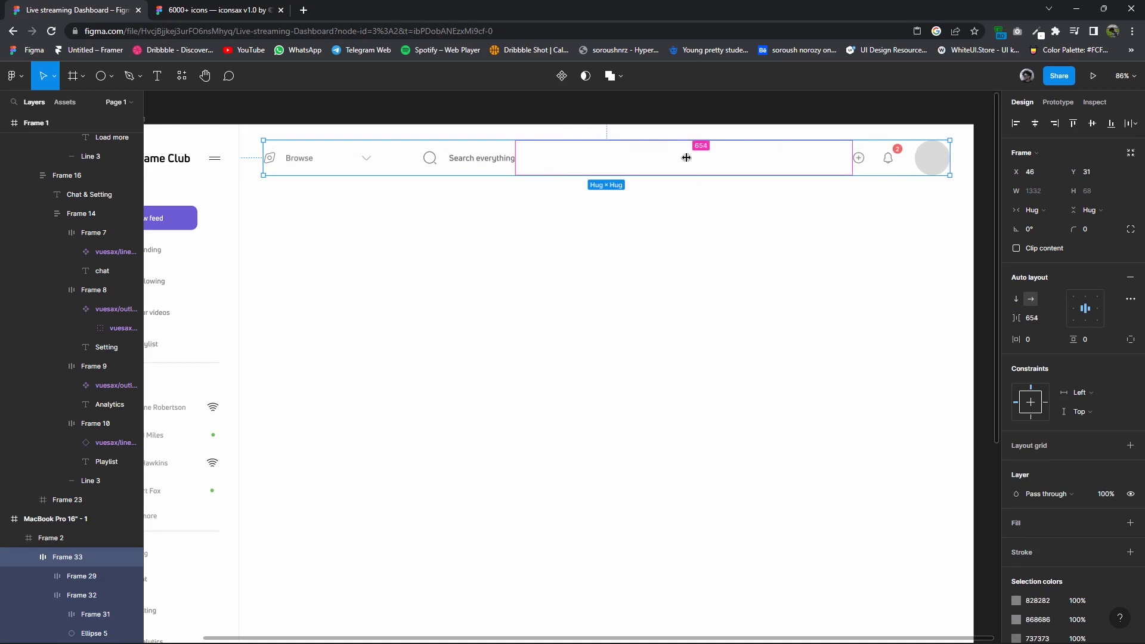
left_click(643, 120)
scroll(628, 181, "down", 2)
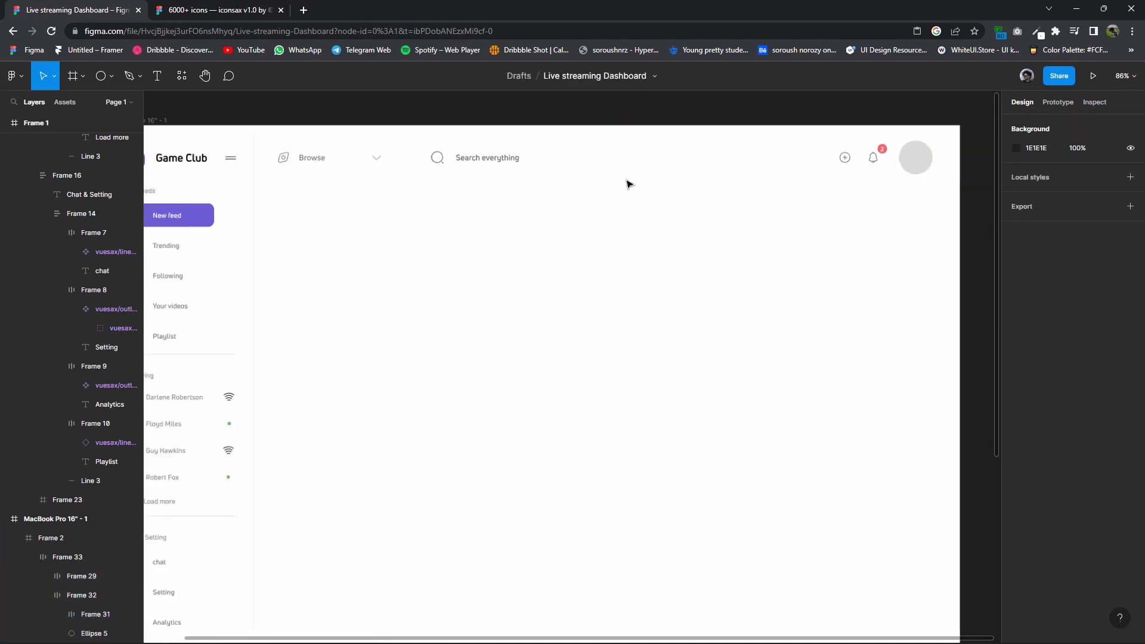
scroll(632, 217, "down", 1)
scroll(643, 223, "down", 1)
left_click(654, 173)
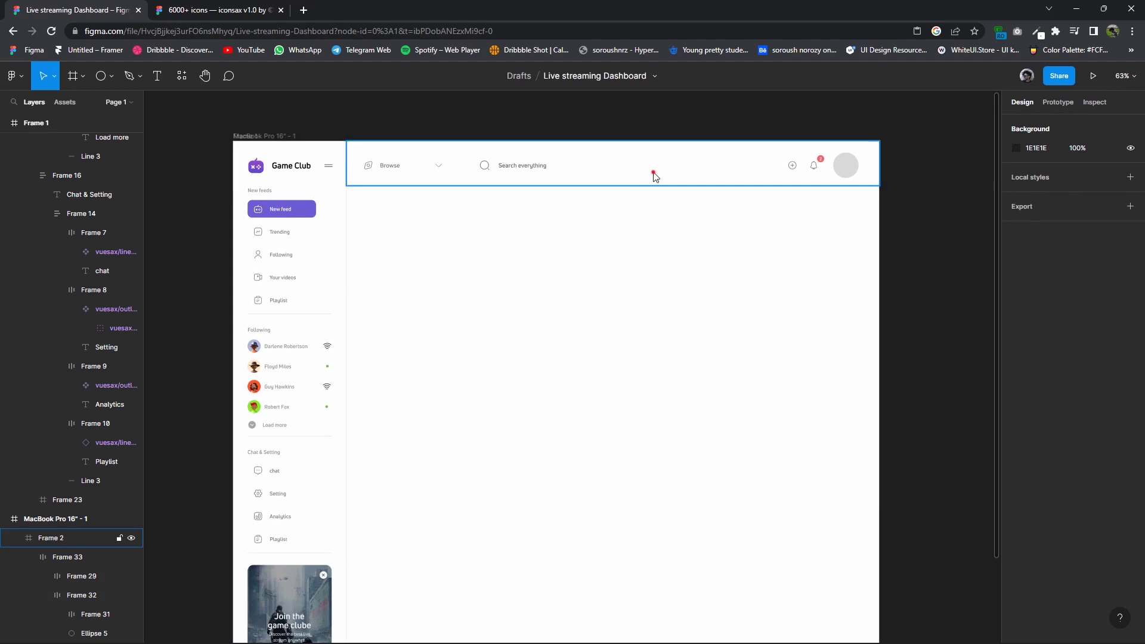
left_click_drag(672, 166, 666, 165)
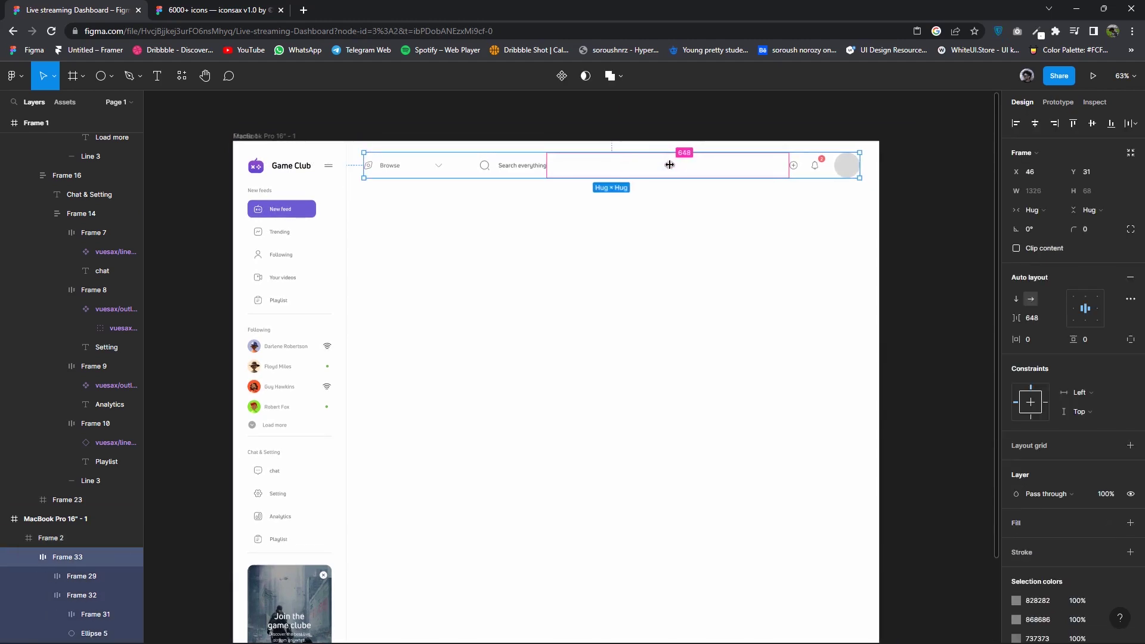
left_click(667, 146)
left_click(680, 166)
left_click(671, 192)
scroll(671, 219, "down", 3)
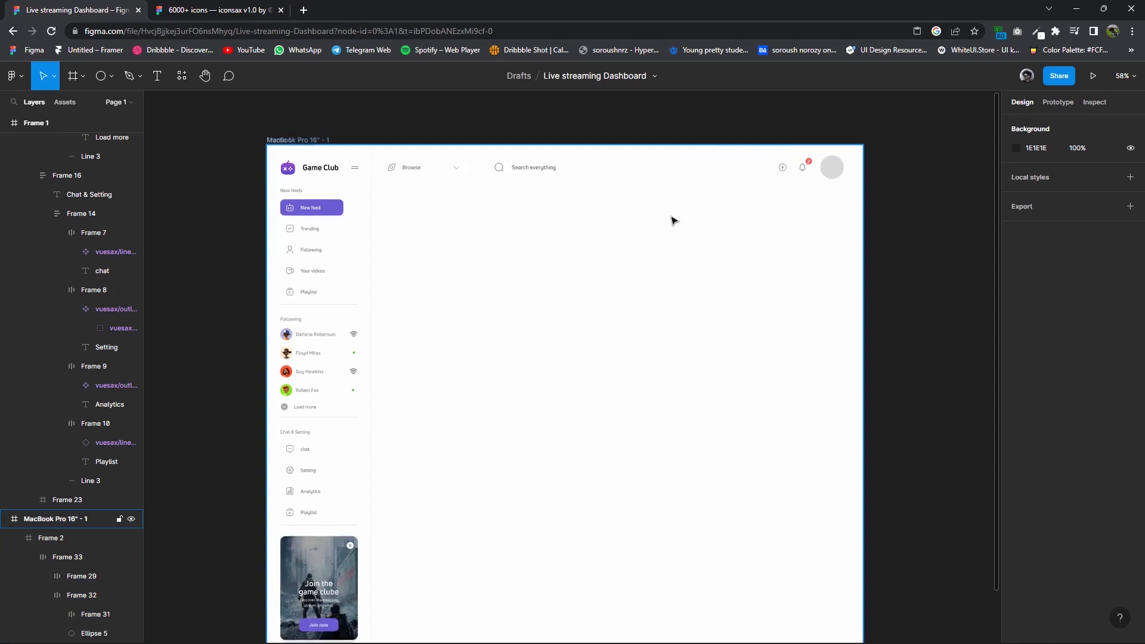
scroll(568, 317, "up", 1)
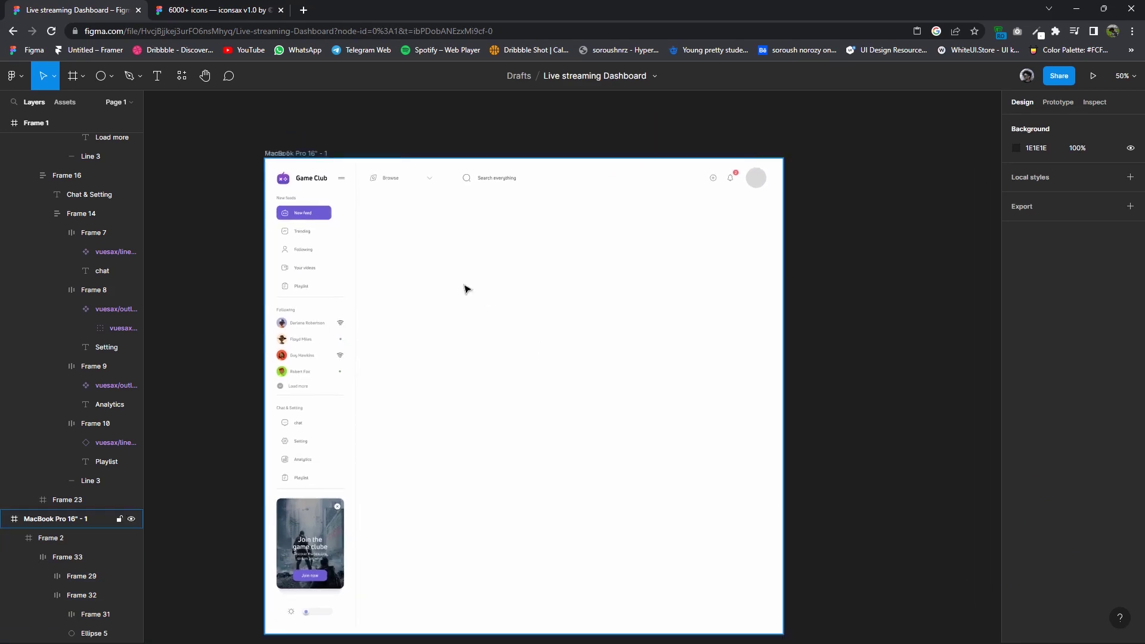
scroll(464, 286, "up", 3)
Draw a 1425×505 banner frame just below the header.
left_click(112, 76)
left_click(80, 84)
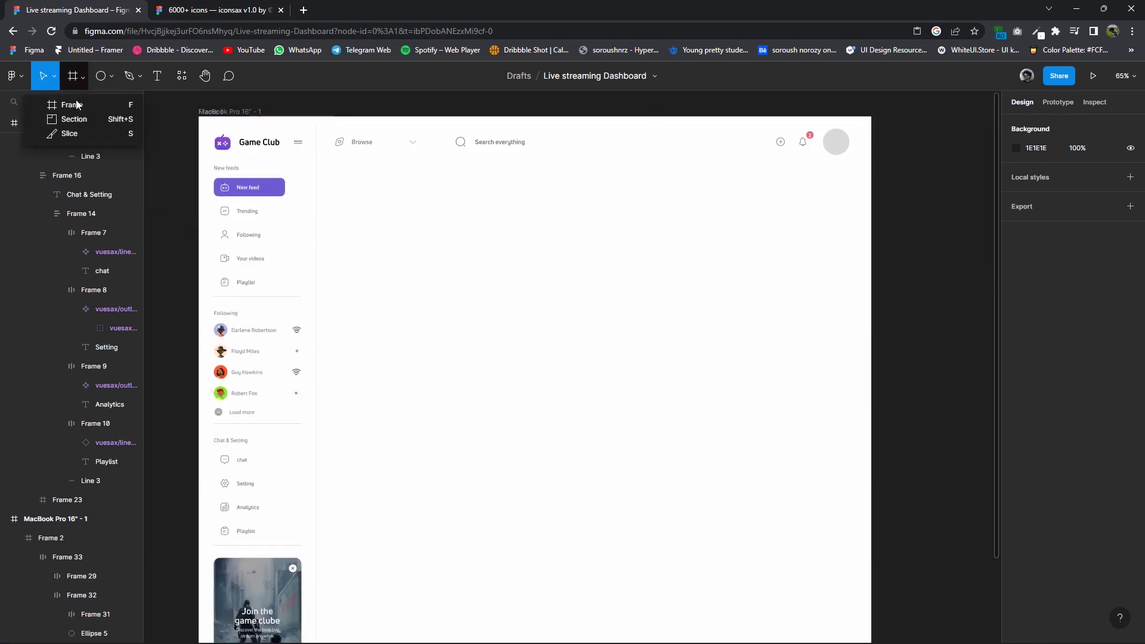
left_click(66, 103)
left_click_drag(316, 155, 864, 316)
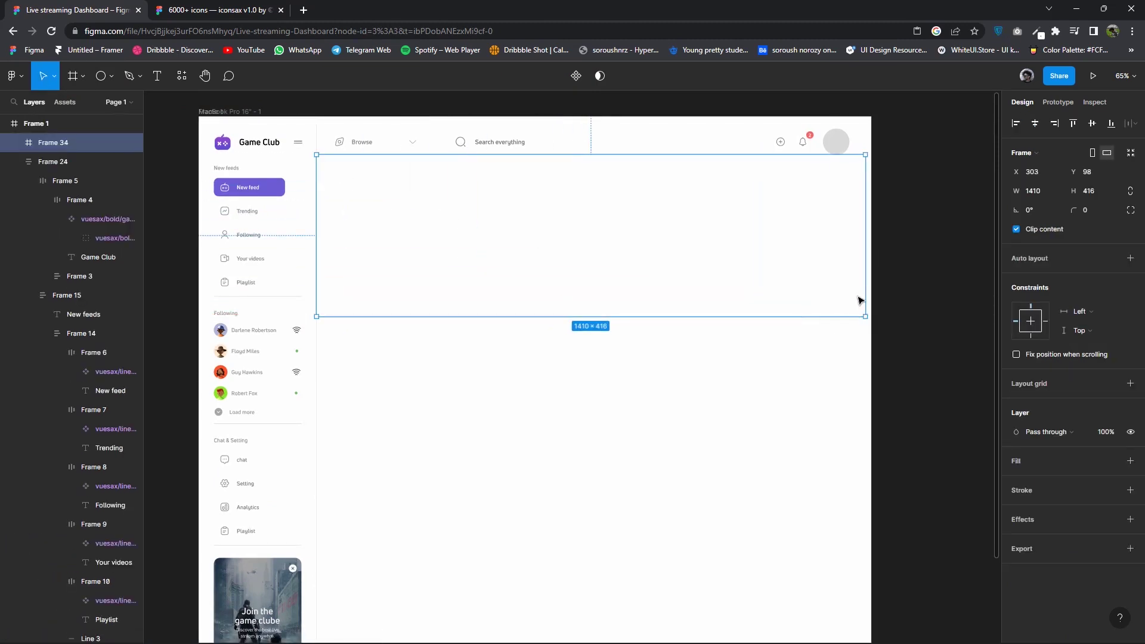
left_click_drag(764, 260, 763, 267)
left_click_drag(560, 322, 558, 356)
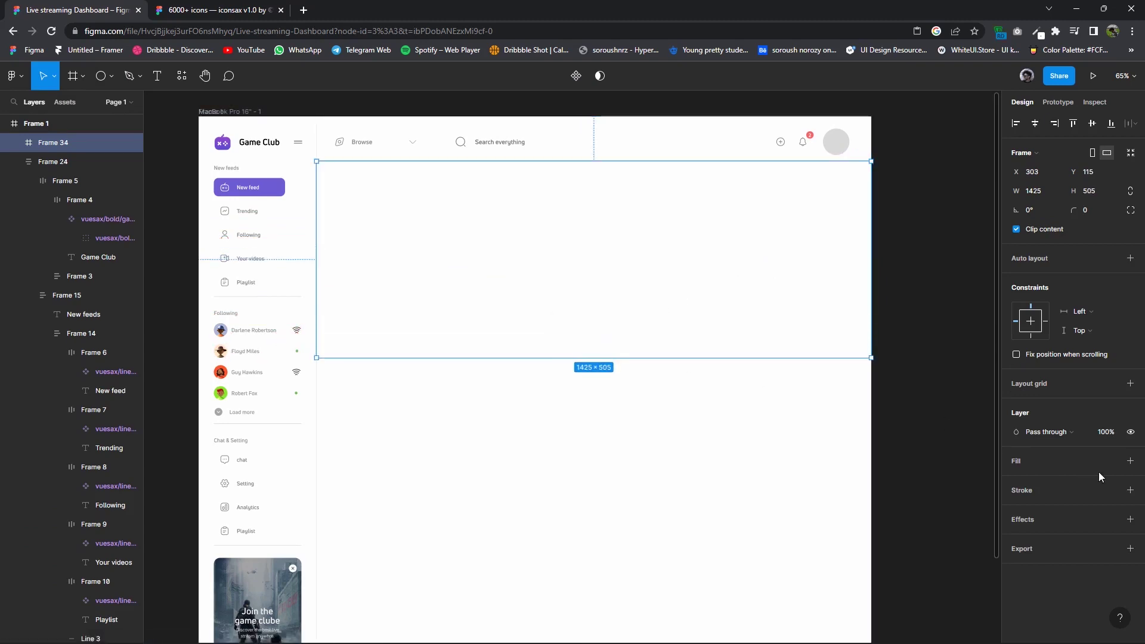
Add a fill to the banner frame and change its type from Solid to Image.
left_click(1129, 461)
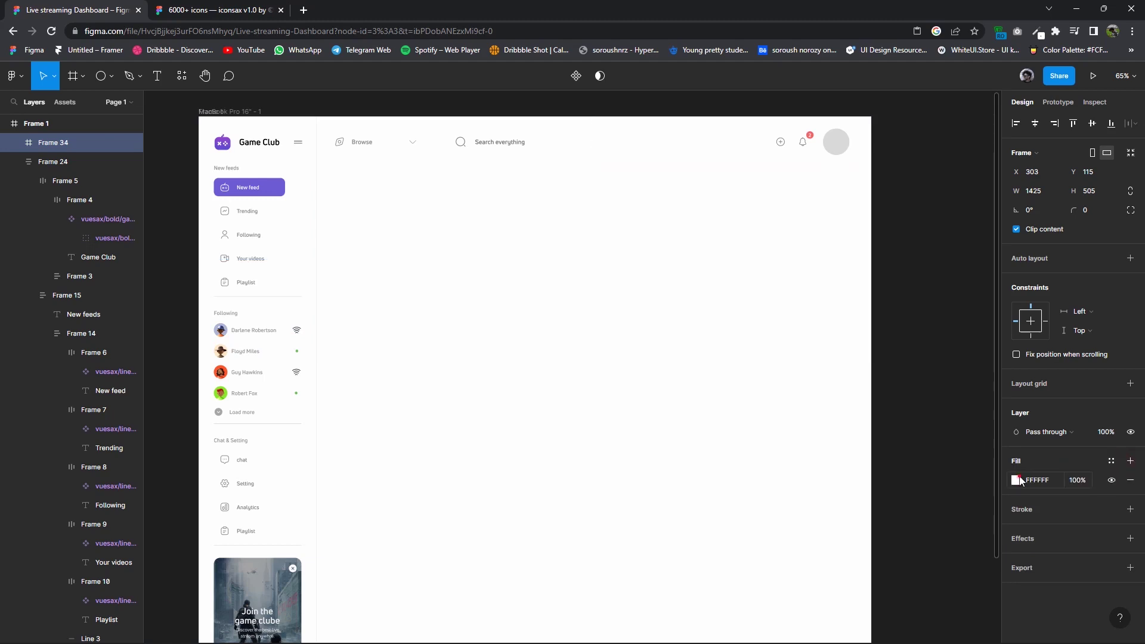
left_click(1015, 479)
left_click(891, 332)
left_click(892, 405)
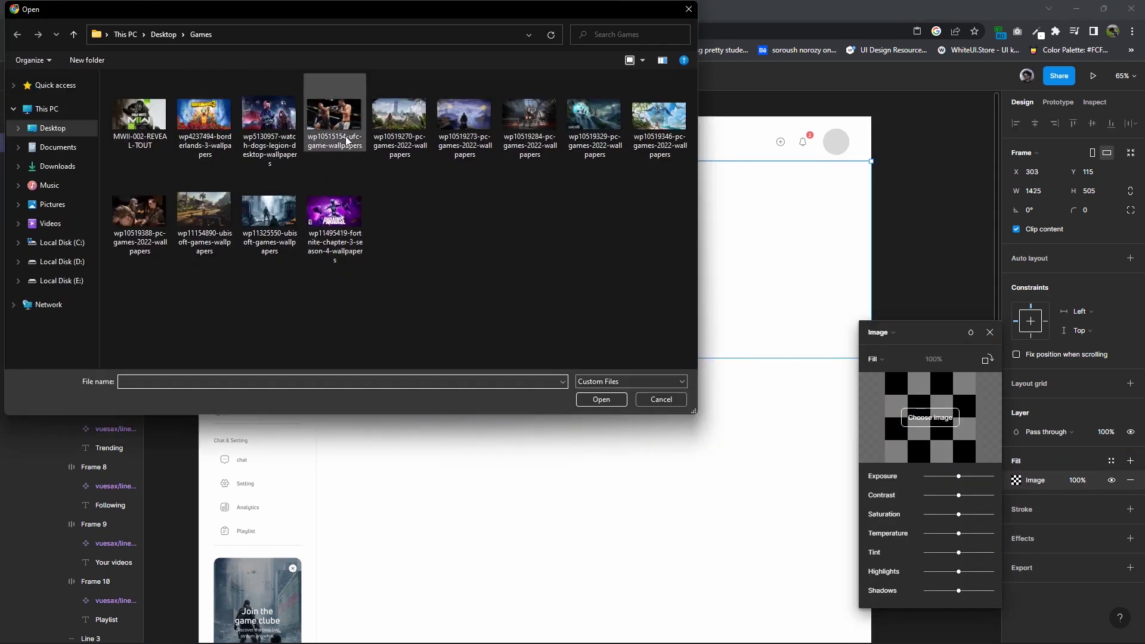
Load the downloaded Warzone picture into the banner's image fill.
left_click(688, 9)
left_click_drag(870, 342, 871, 333)
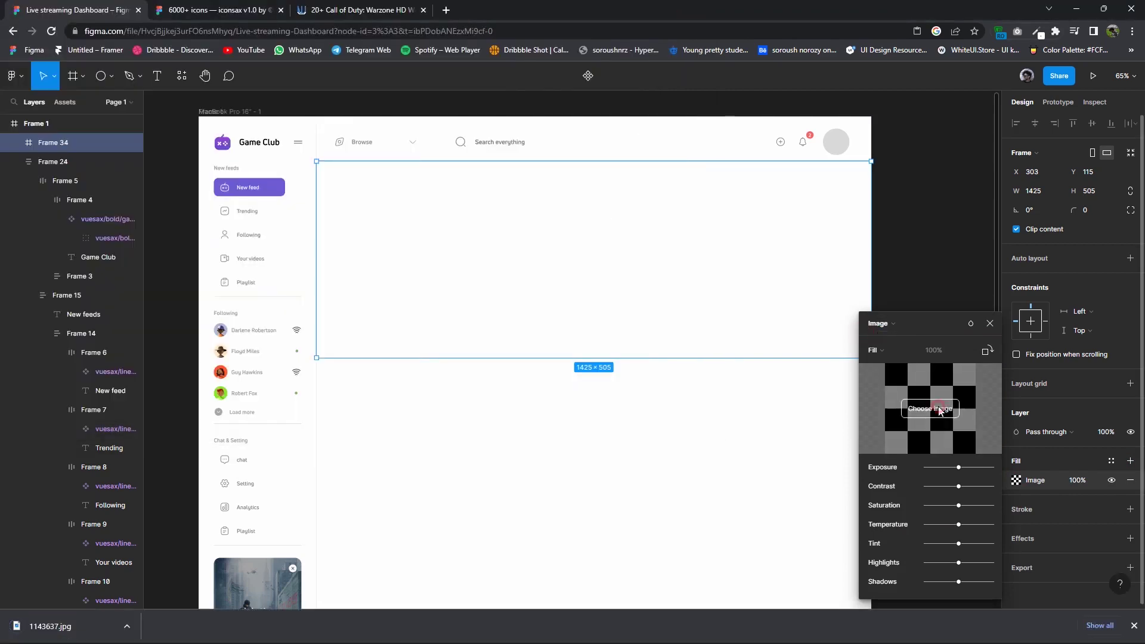
left_click(930, 408)
left_click(52, 127)
scroll(409, 205, "down", 1)
double_click(173, 301)
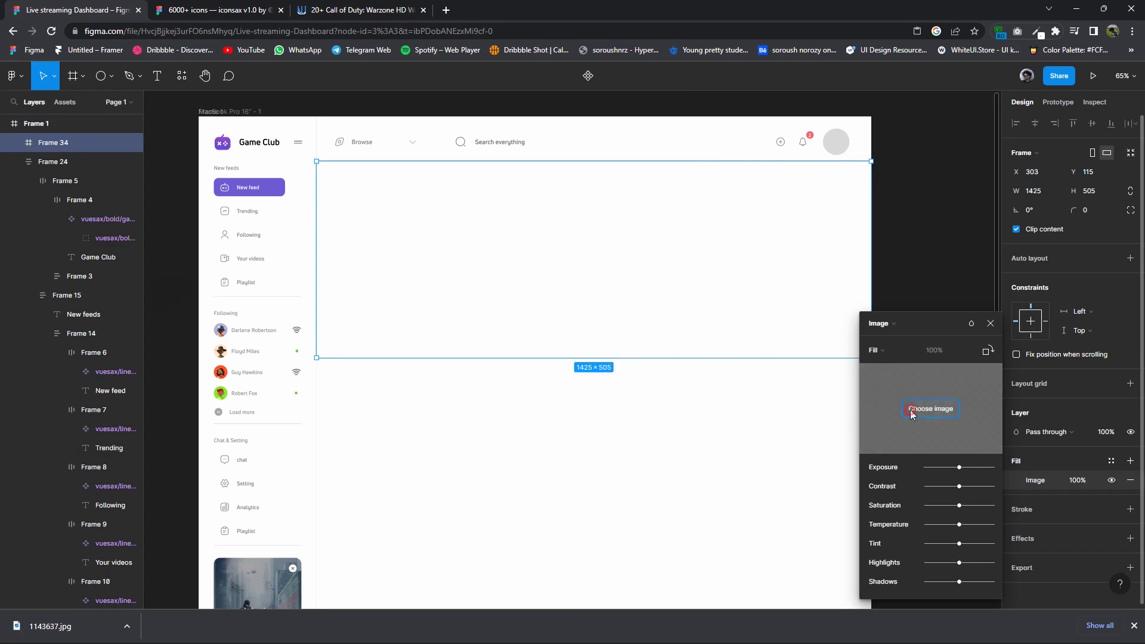
left_click(930, 408)
scroll(418, 268, "down", 1)
double_click(524, 332)
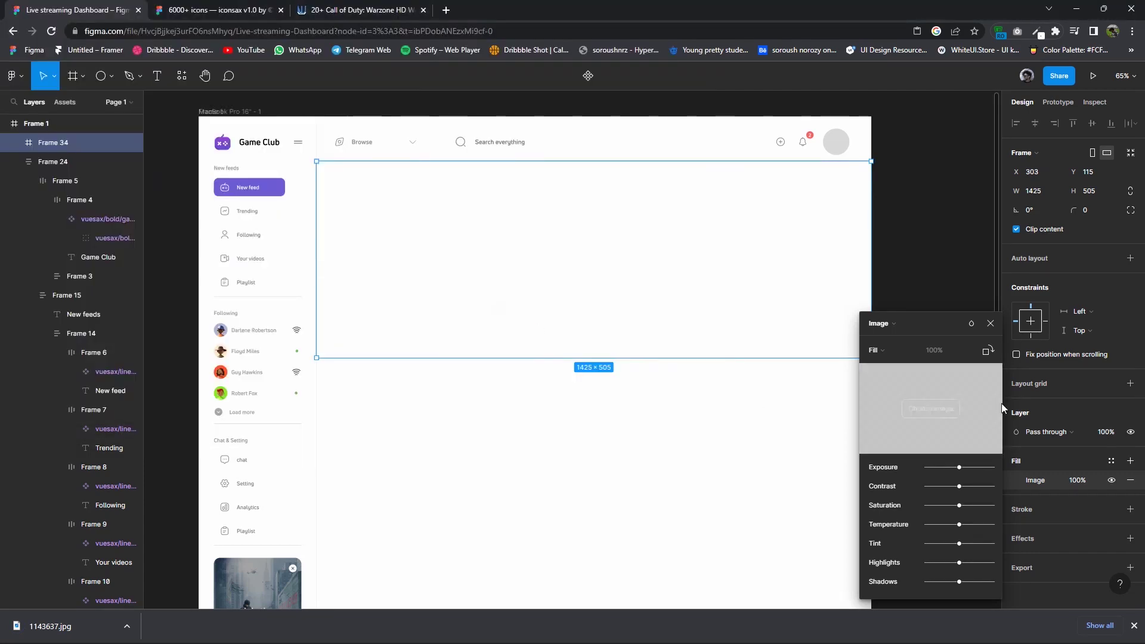
left_click(874, 349)
left_click(990, 325)
Move the Warzone banner into the dashboard beside the sidebar and adjust its size.
left_click(936, 326)
left_click(766, 309)
left_click_drag(767, 324, 422, 282)
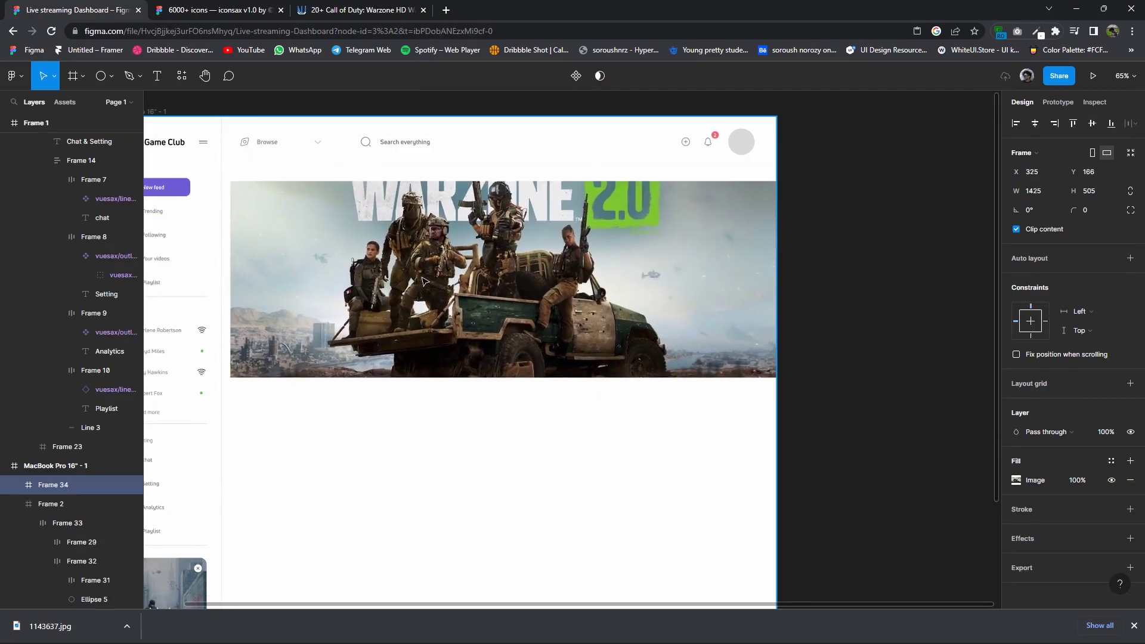
left_click_drag(499, 374, 499, 401)
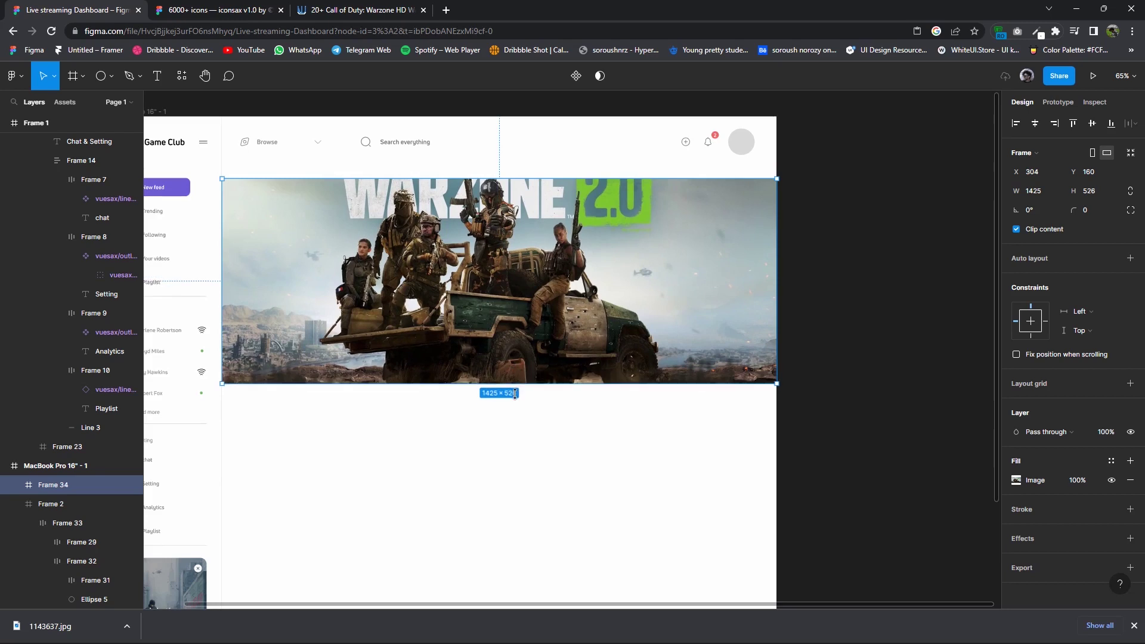
left_click_drag(487, 152, 487, 124)
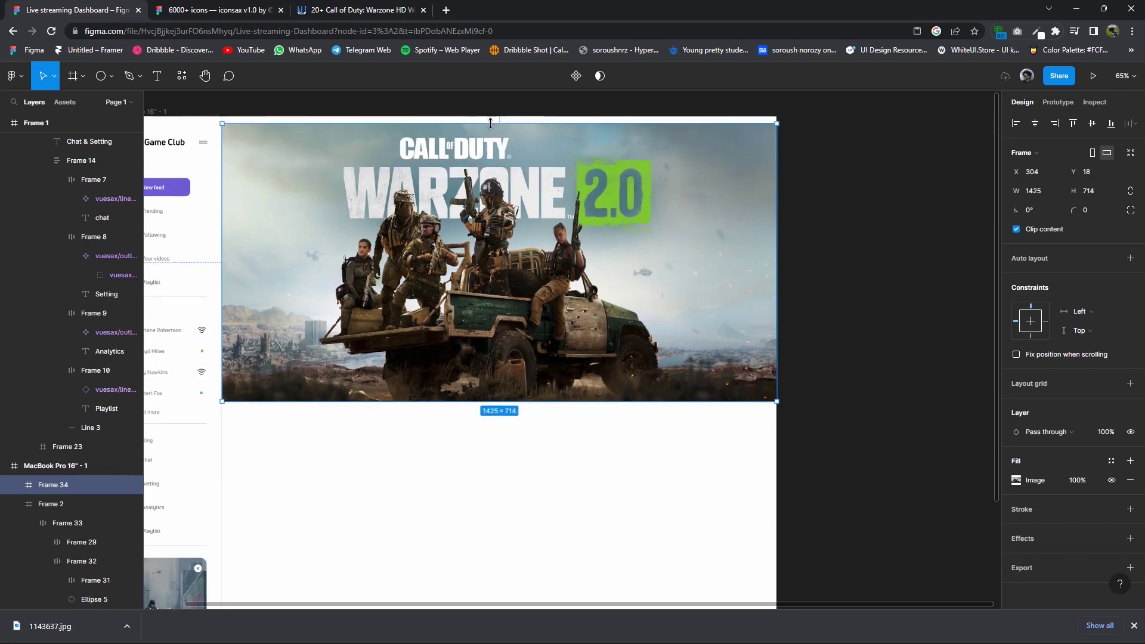
left_click_drag(493, 192, 492, 241)
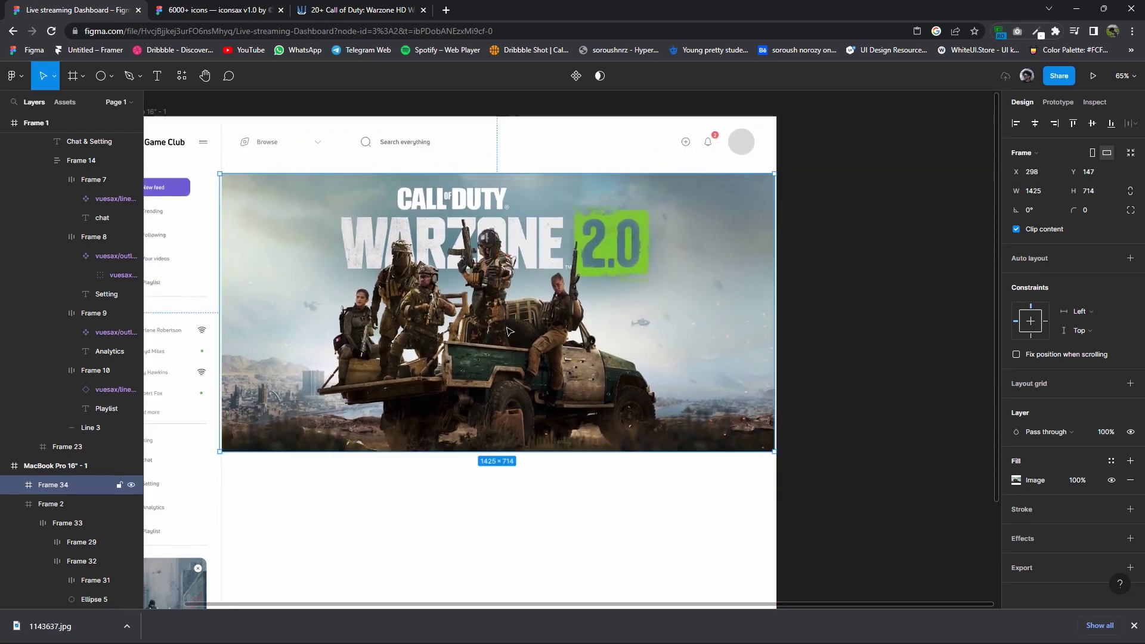
left_click_drag(532, 450, 532, 404)
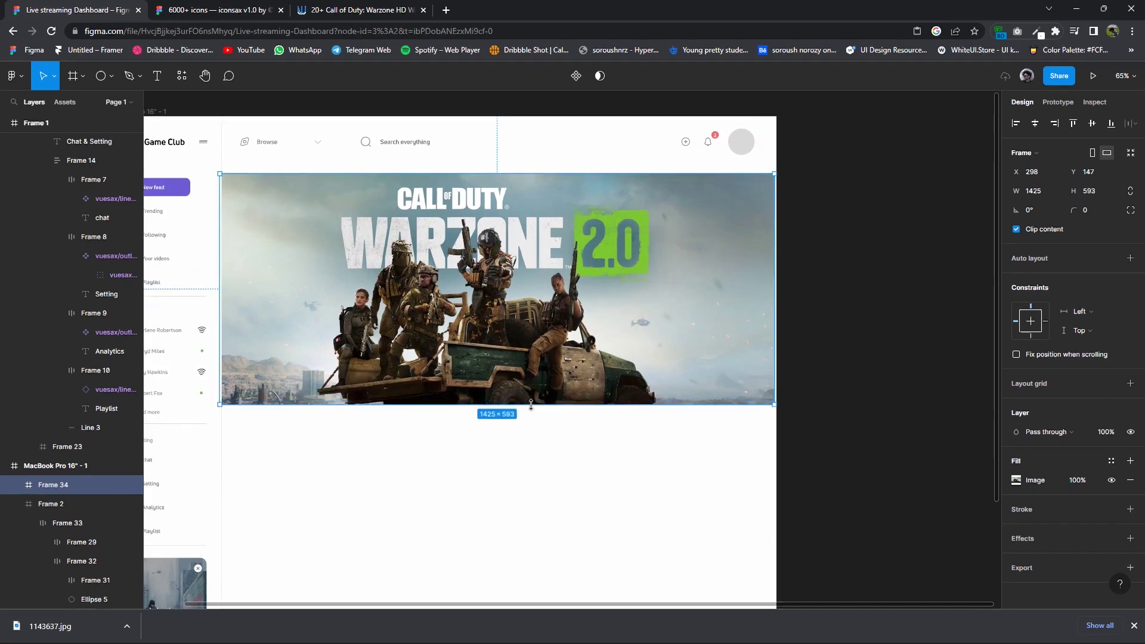
left_click_drag(774, 284, 787, 284)
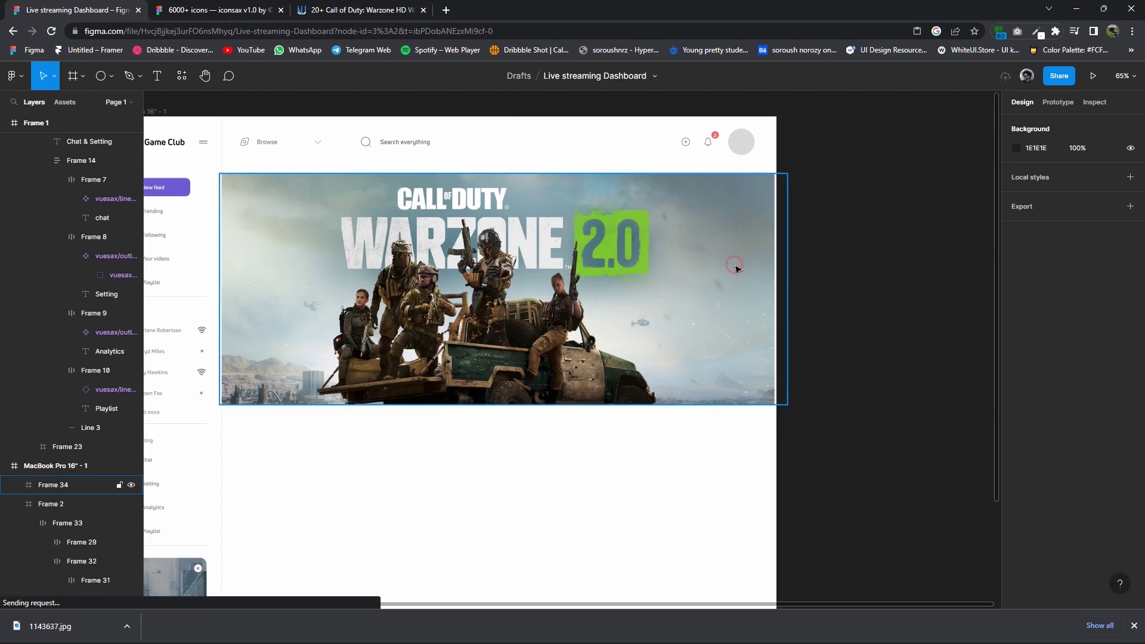
left_click_drag(778, 283, 773, 283)
Undo the last resize and move the 1425×593 hero up flush against the header.
key("ctrl+z")
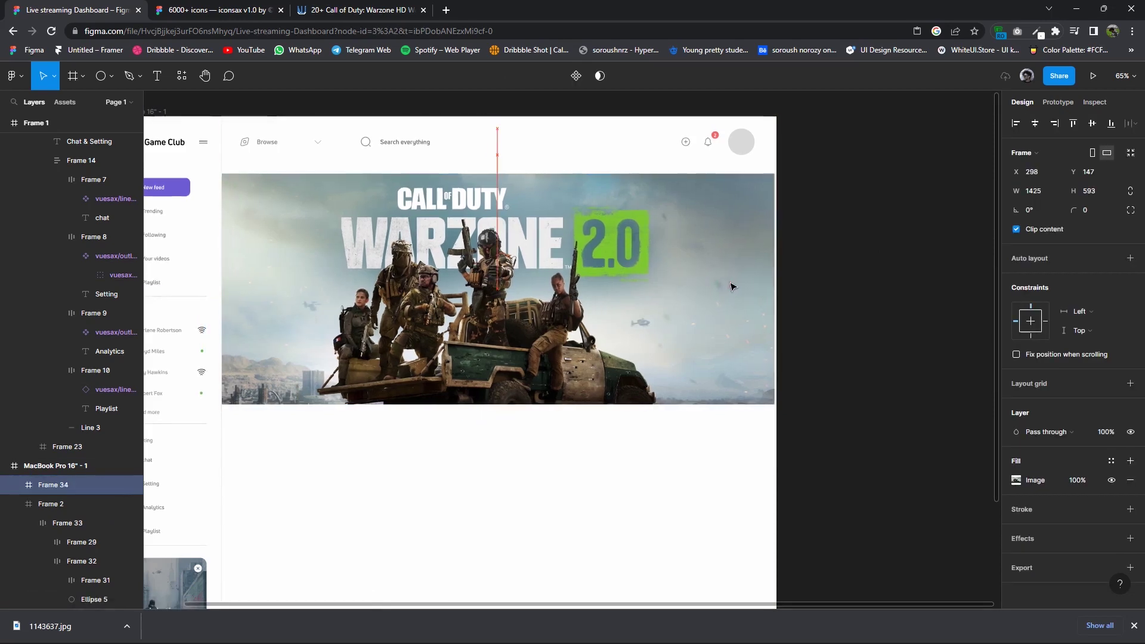
left_click(821, 294)
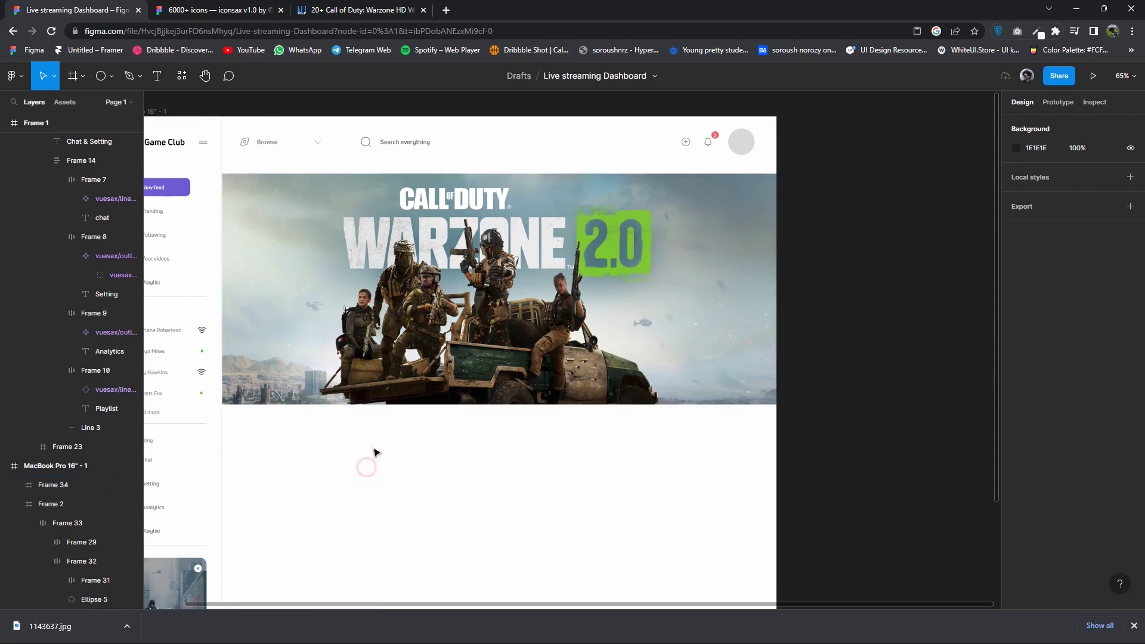
left_click_drag(389, 387, 389, 382)
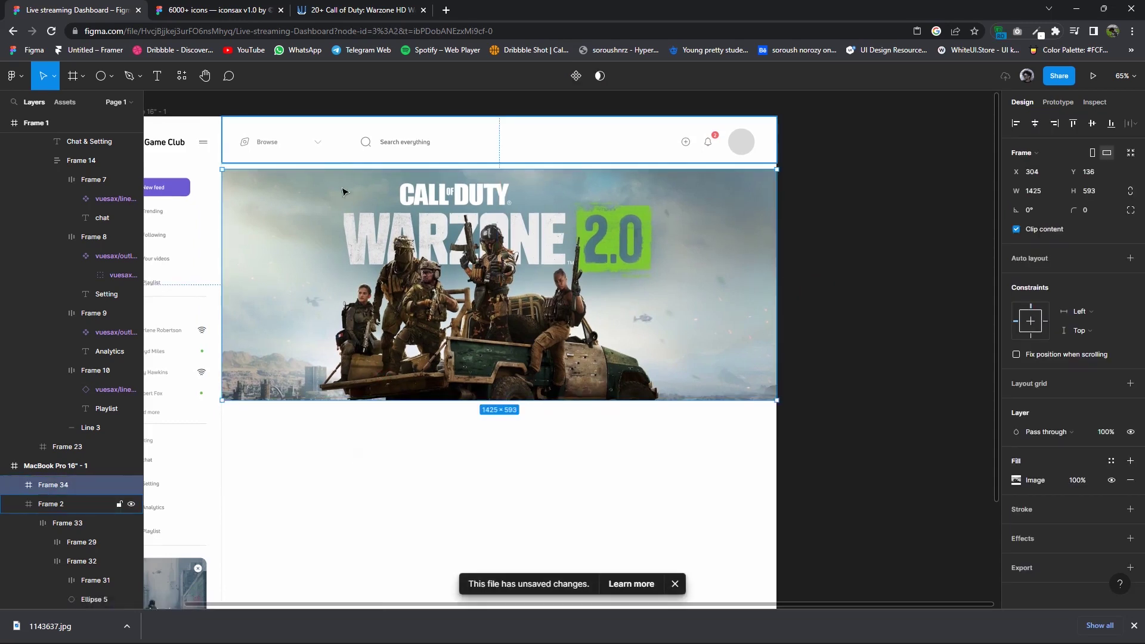
left_click_drag(343, 191, 342, 187)
left_click(881, 401)
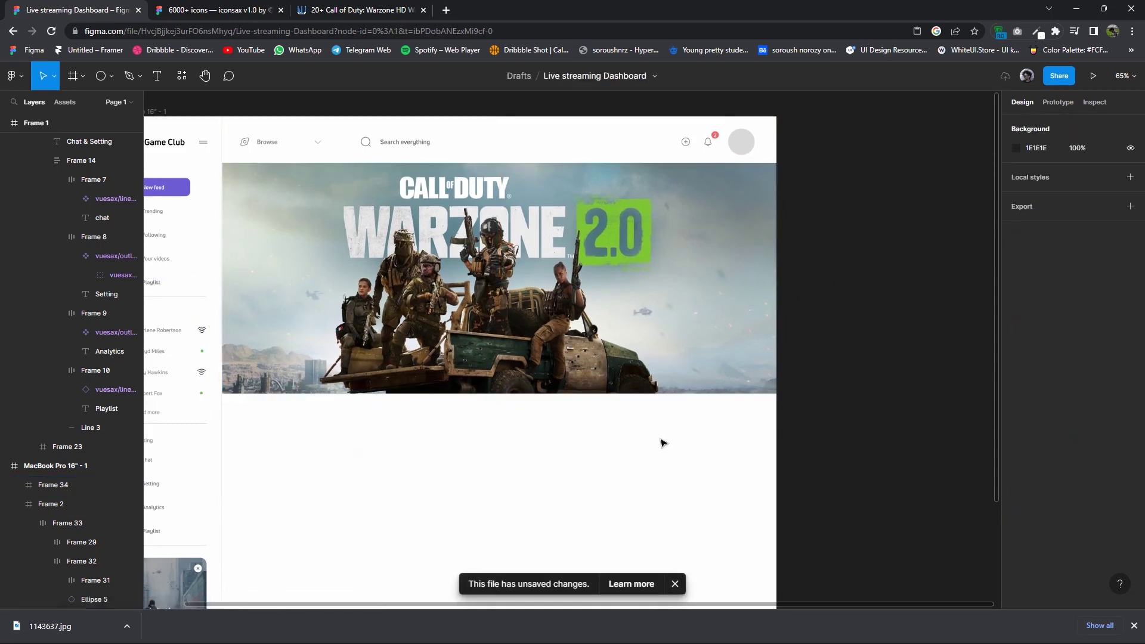
scroll(661, 440, "down", 3)
left_click(685, 357)
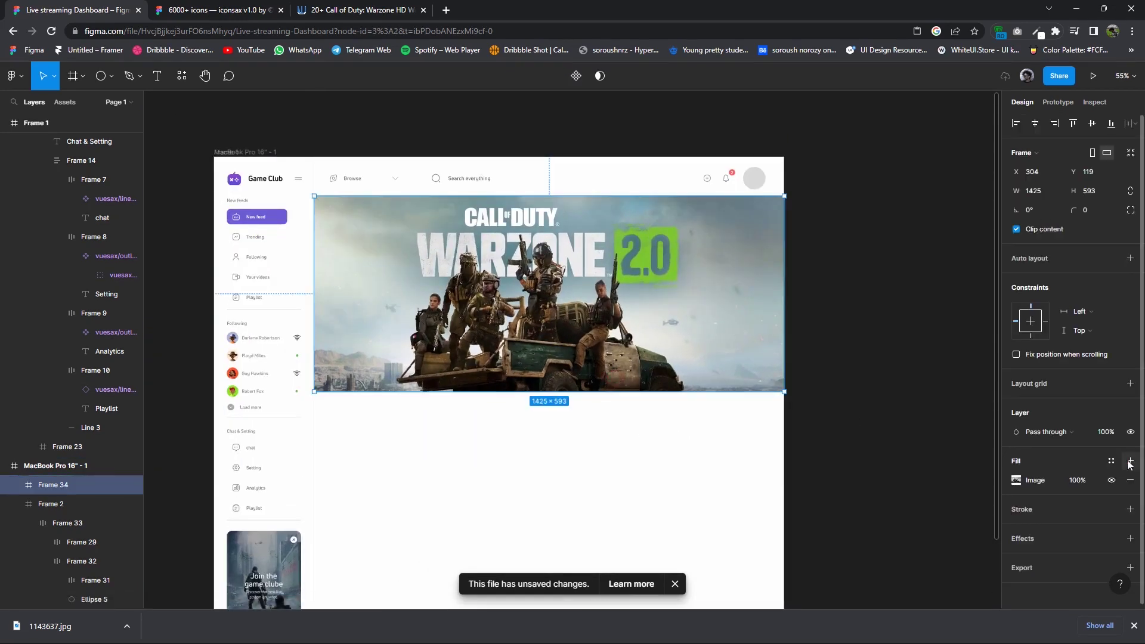
Add a fully opaque black fill over the hero image and make it a linear gradient.
left_click(1128, 461)
left_click(1016, 480)
left_click(1075, 480)
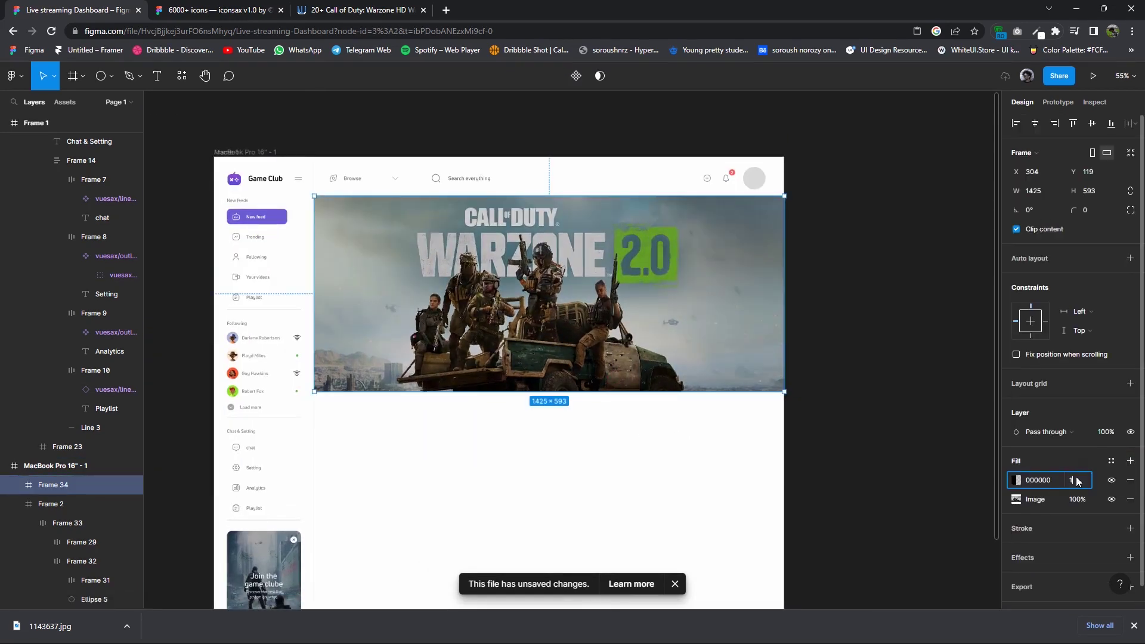
type("00")
key("Return")
left_click(1018, 483)
left_click(882, 298)
Position the gradient to darken the hero's lower part, with stop opacity about 64%.
left_click_drag(552, 196, 552, 331)
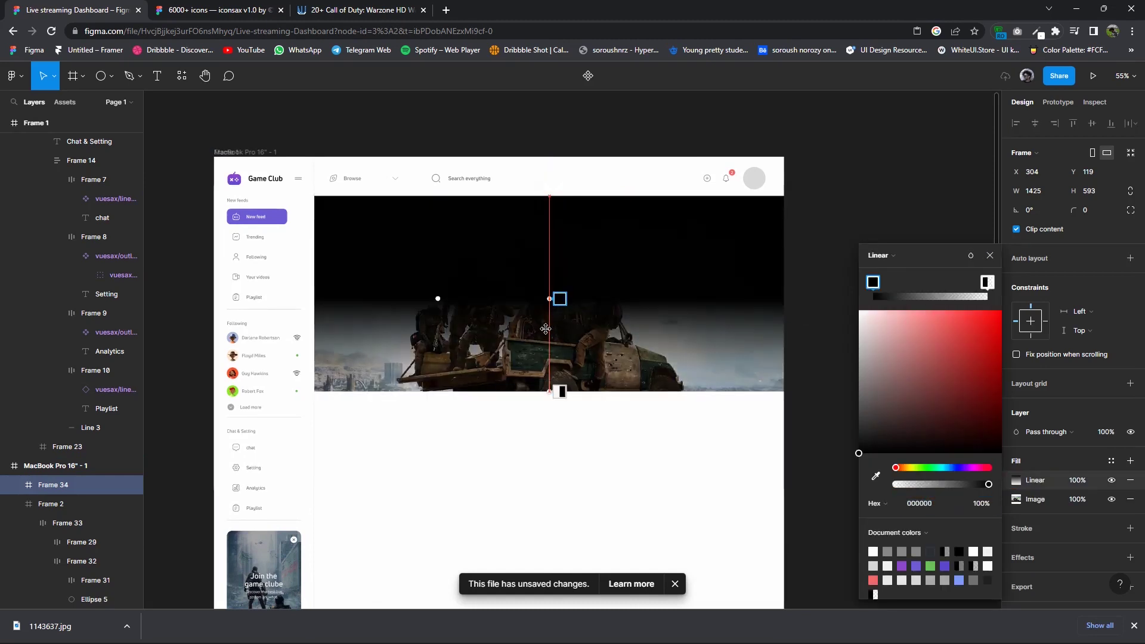
mouse_move(873, 282)
left_mouse_down()
mouse_move(987, 282)
mouse_move(873, 282)
left_mouse_up()
left_click_drag(549, 327, 549, 333)
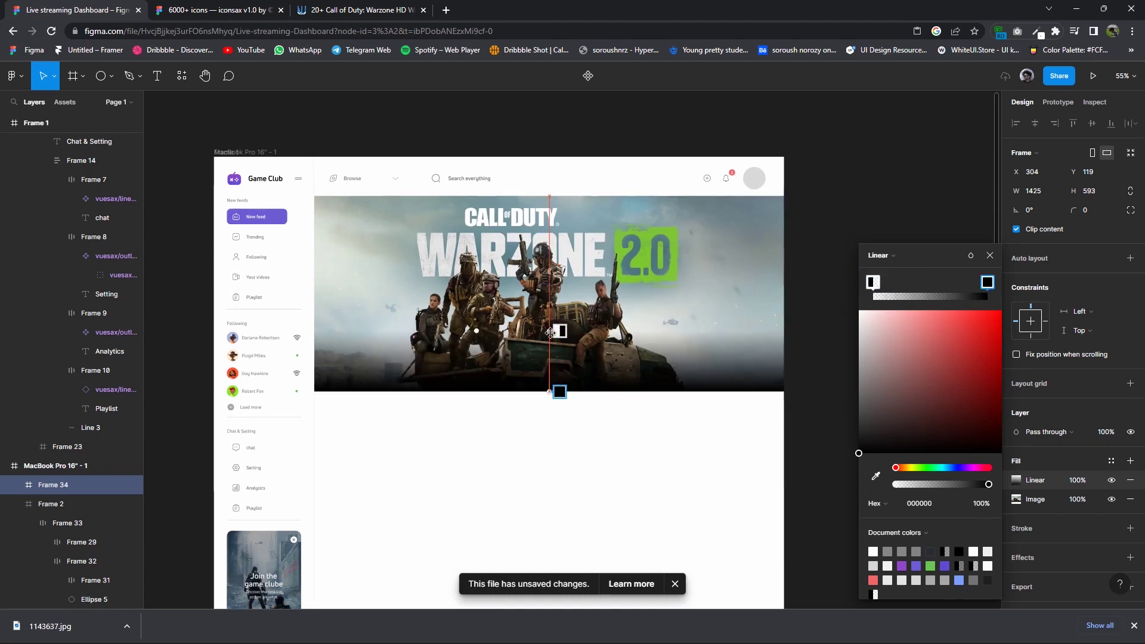
left_click(978, 505)
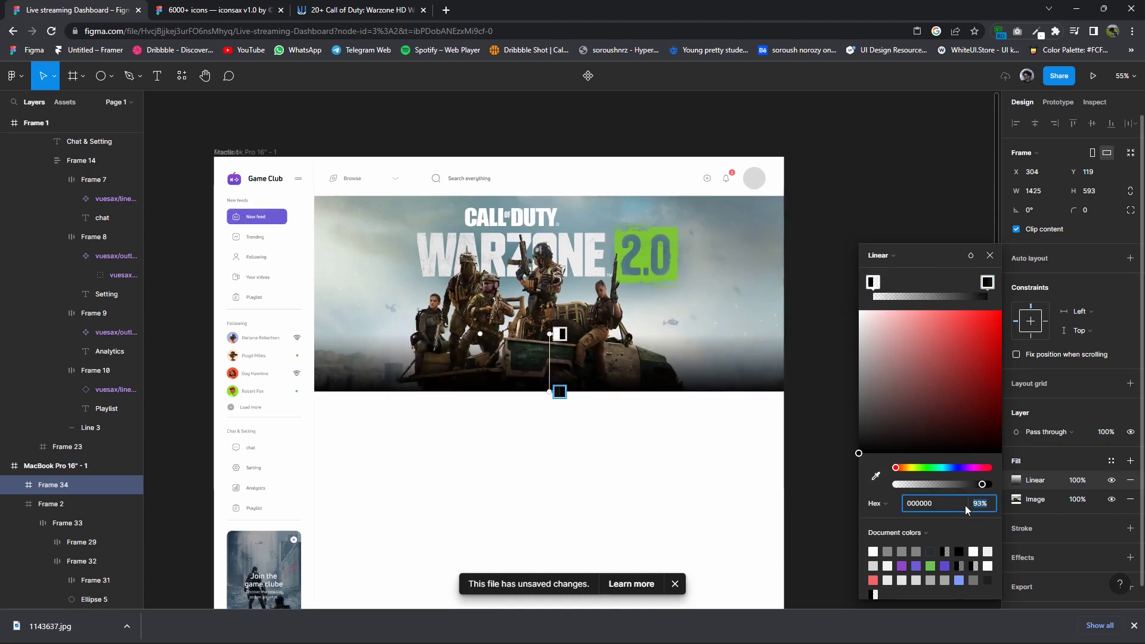
type("63")
key("Return")
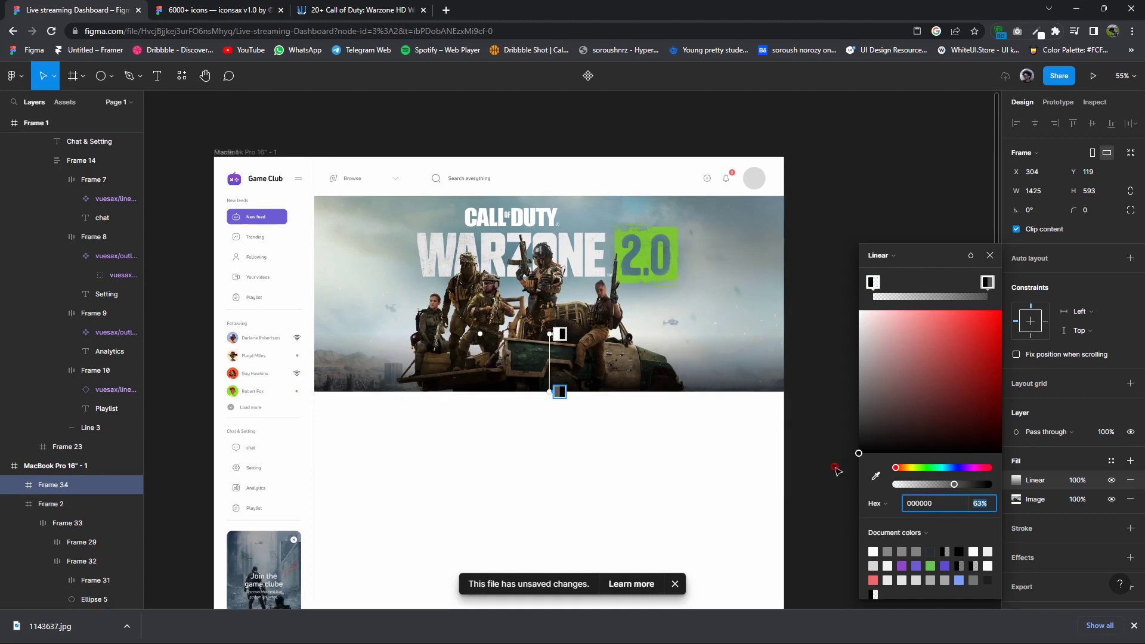
left_click_drag(550, 333, 546, 345)
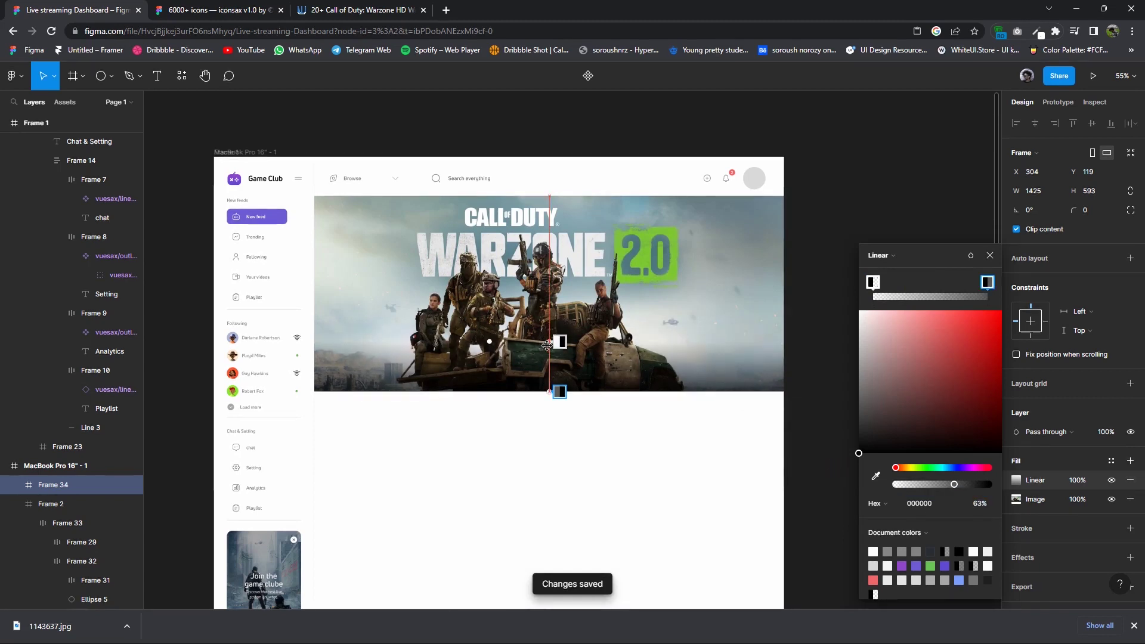
left_click(979, 507)
key("Down")
key("Down")
key("Down")
key("Up")
key("Up")
key("Up")
left_click_drag(546, 345, 548, 331)
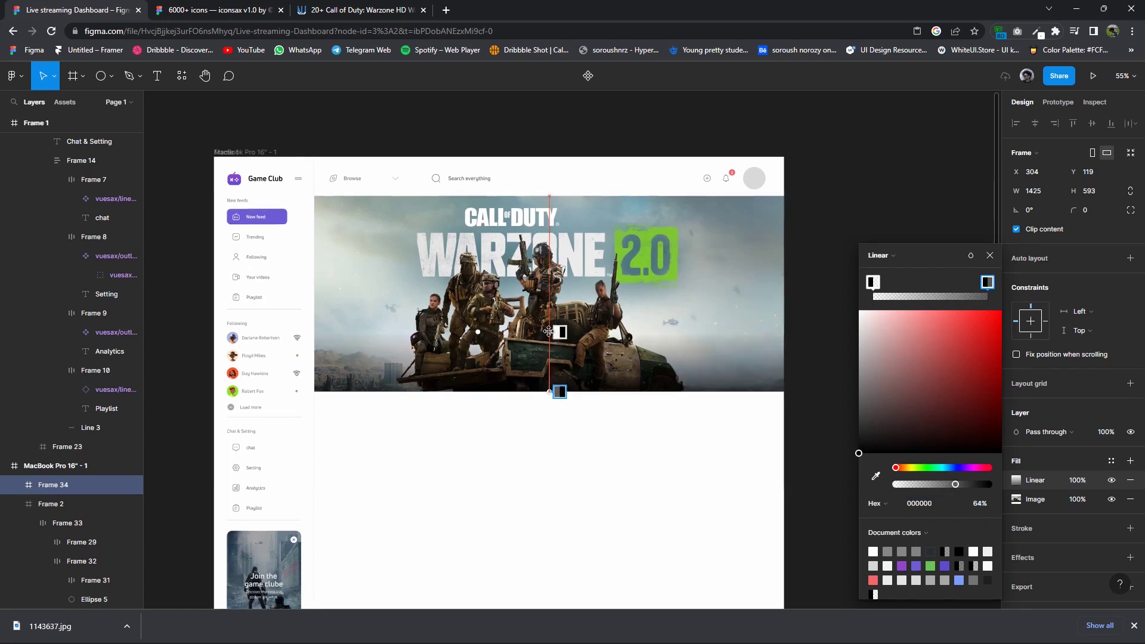
left_click(820, 351)
Copy a Following entry's wifi icon and name text below the hero, icon on the left.
scroll(571, 453, "up", 3)
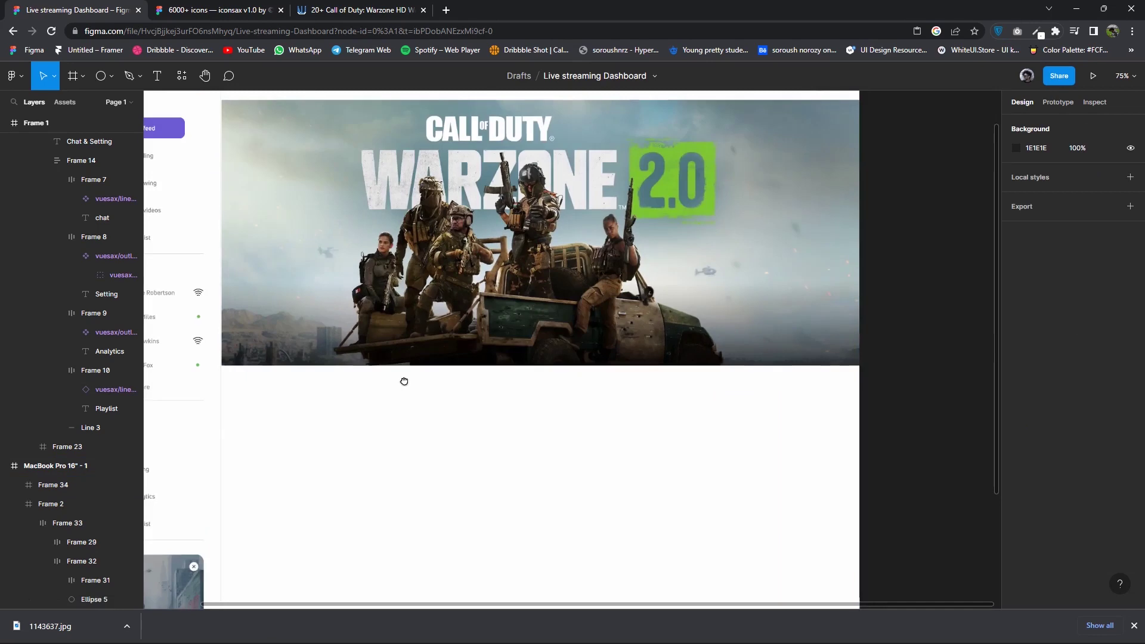
left_click_drag(404, 381, 520, 381)
left_click(314, 295)
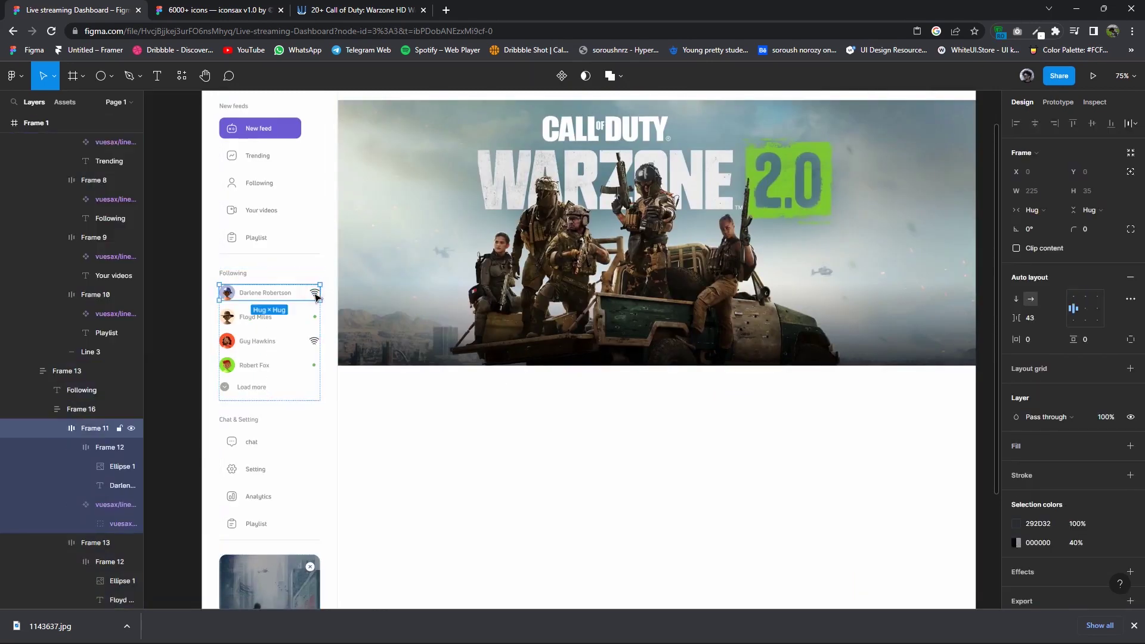
left_click_drag(316, 297, 523, 405)
left_click(281, 296)
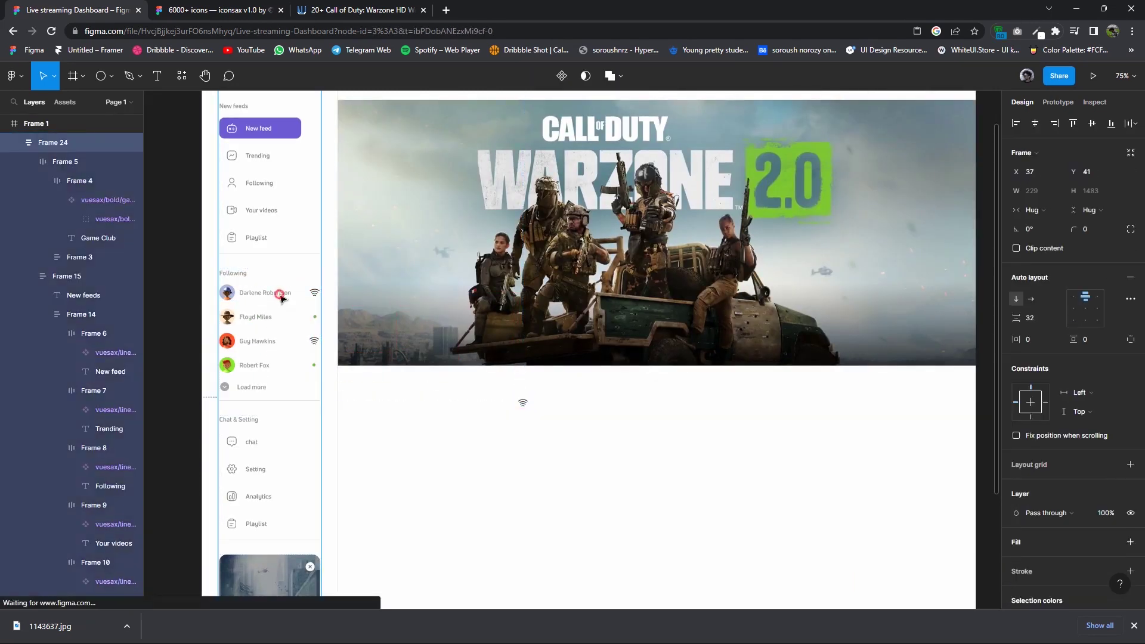
double_click(281, 296)
left_click_drag(281, 296, 482, 404)
double_click(483, 404)
type("Live")
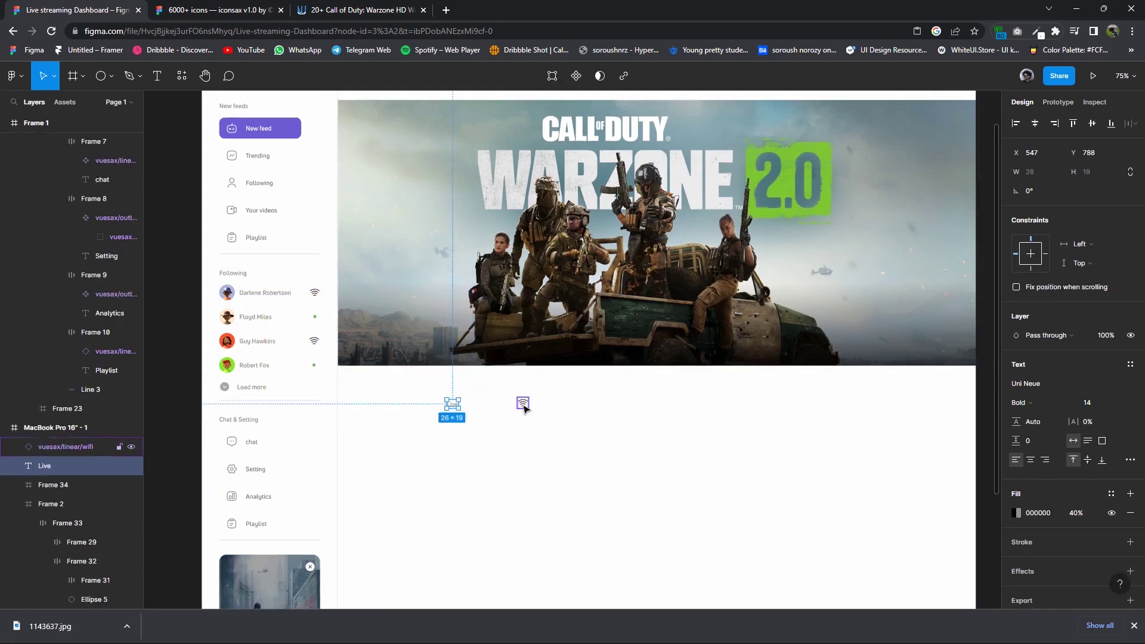
left_click_drag(523, 407, 426, 409)
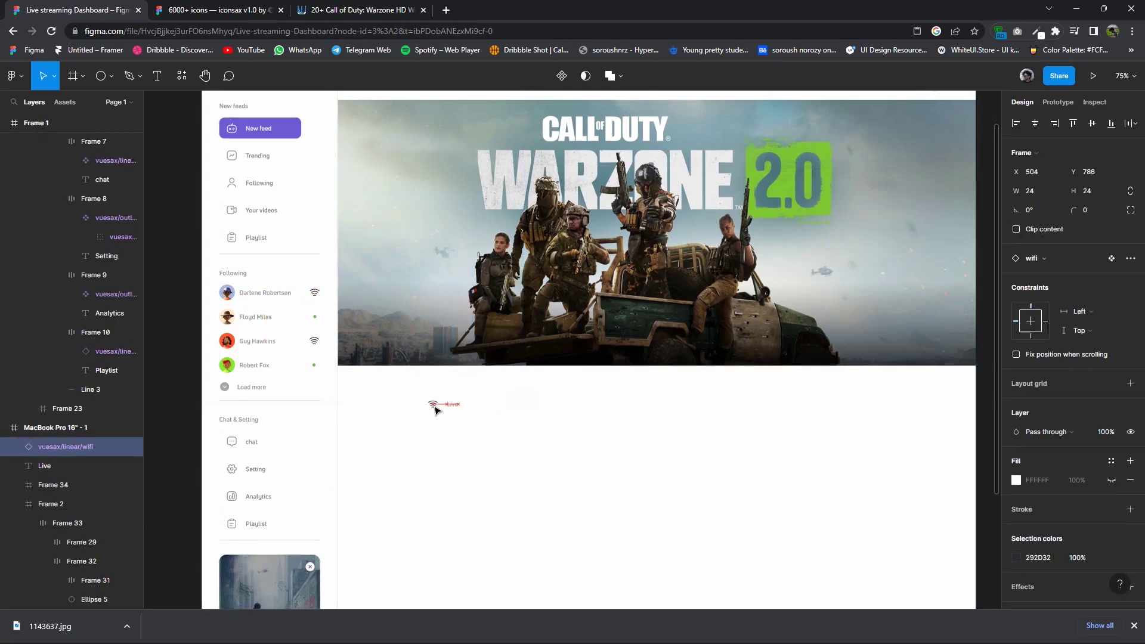
Set the Live text to size 17 and frame it with the wifi icon in auto layout.
scroll(453, 414, "up", 5)
left_click(441, 393)
left_click(1090, 402)
key("Up")
left_click_drag(408, 395, 411, 400)
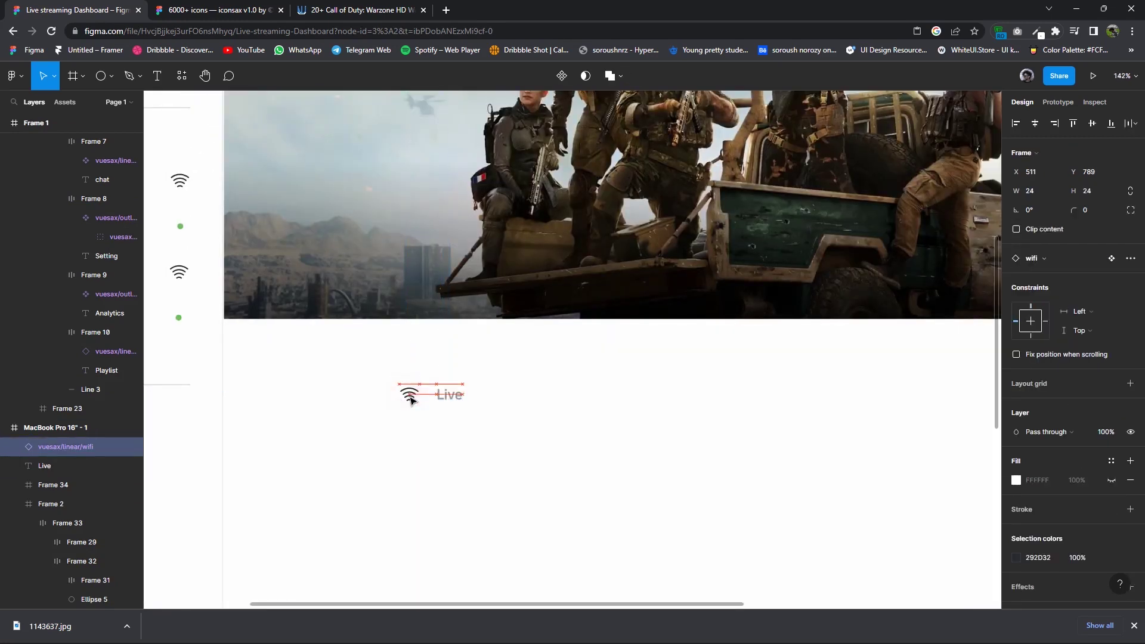
left_click(449, 394, "shift")
right_click(402, 396)
left_click(444, 400)
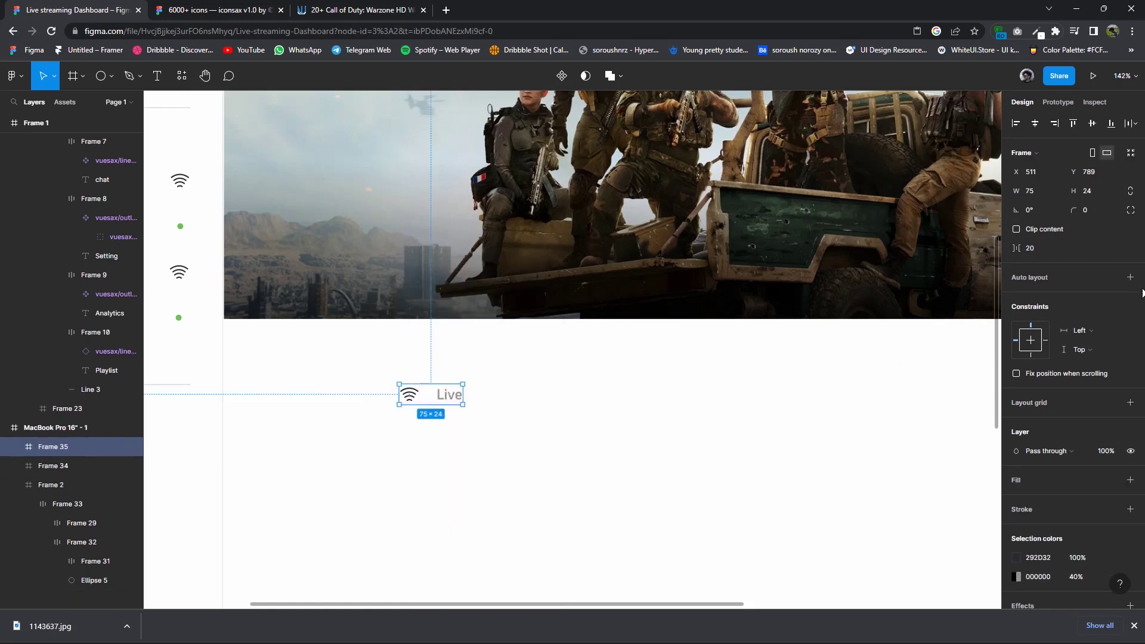
left_click(1130, 278)
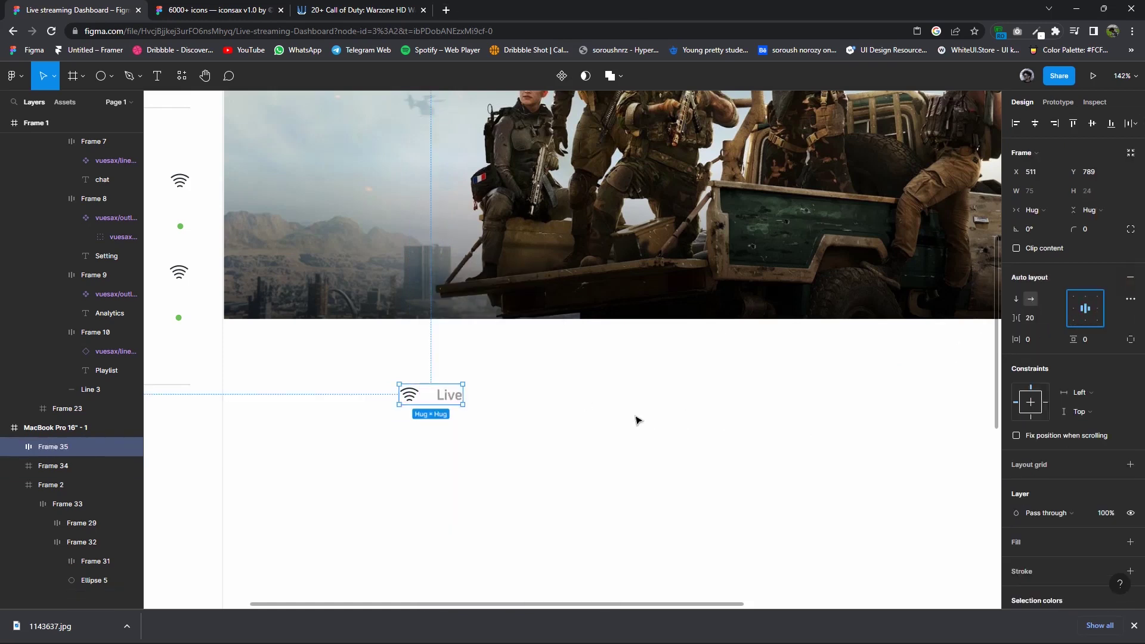
scroll(557, 426, "down", 5)
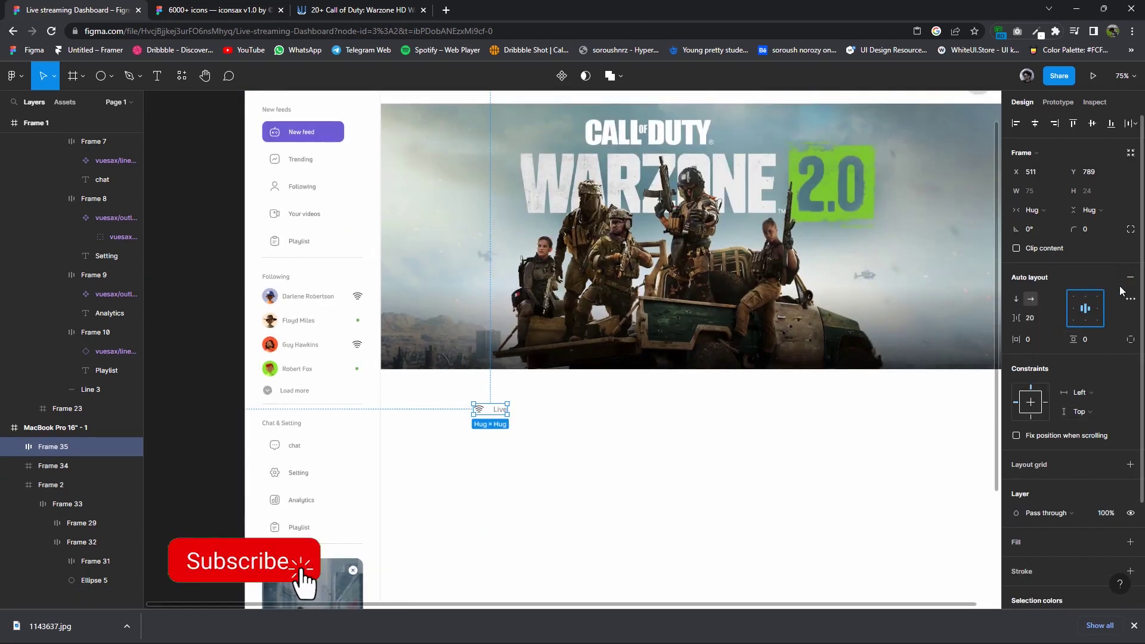
Give the Live frame a pink-red fill and resize it to 112 by 36.
left_click(1130, 542)
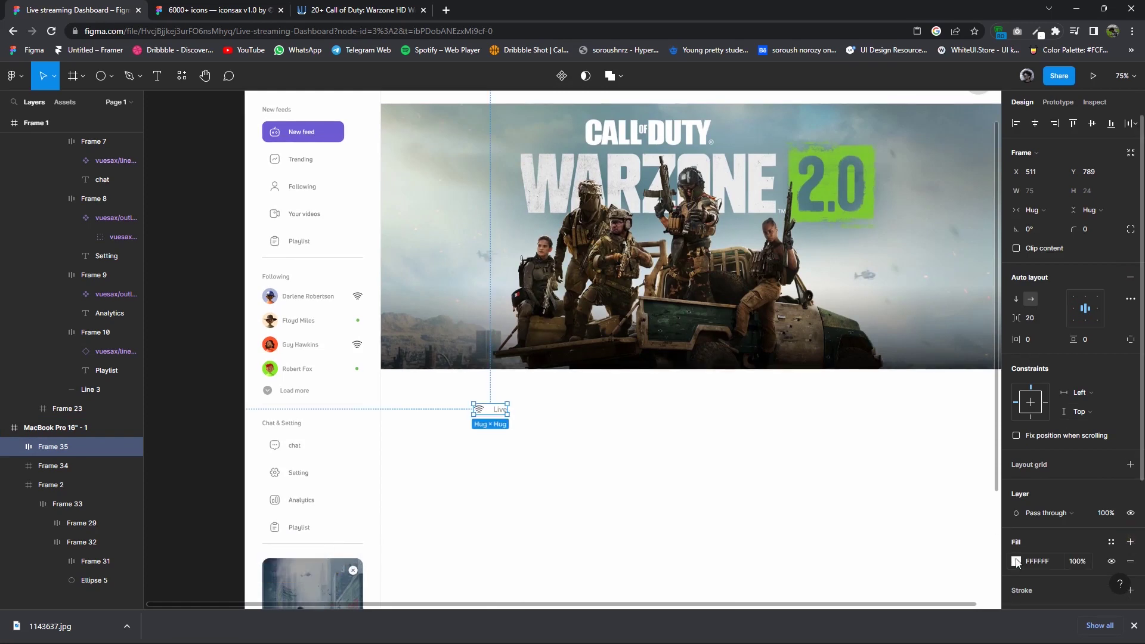
left_click(1015, 561)
left_click_drag(896, 354, 918, 326)
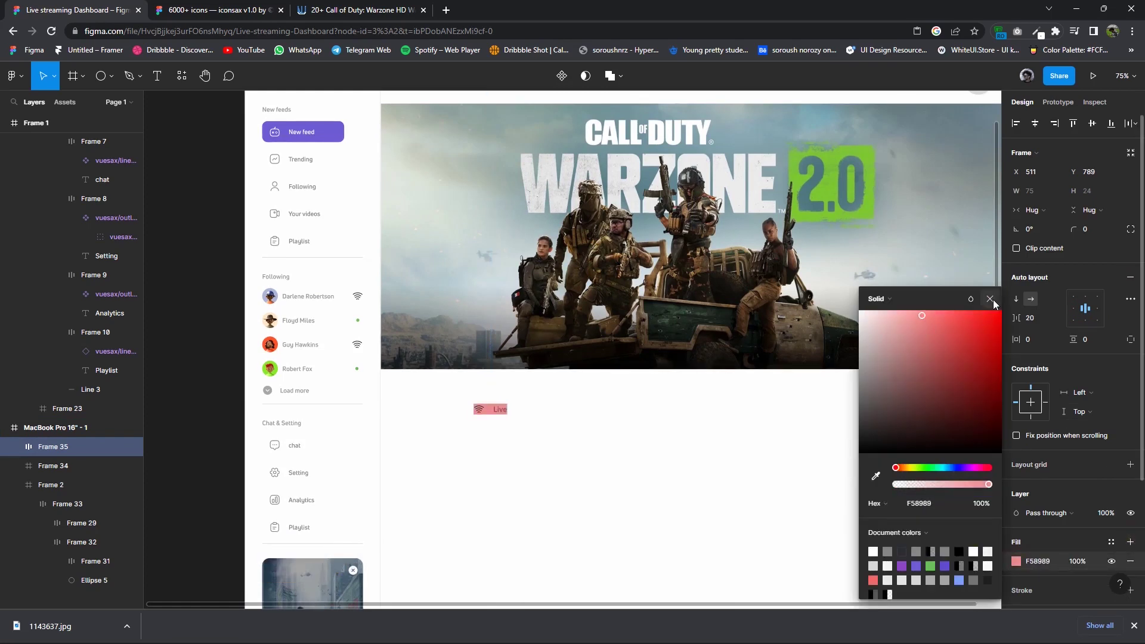
left_click(990, 300)
scroll(513, 434, "up", 3, "ctrl")
left_click_drag(505, 391, 503, 384)
left_click(522, 404)
key("ctrl+z")
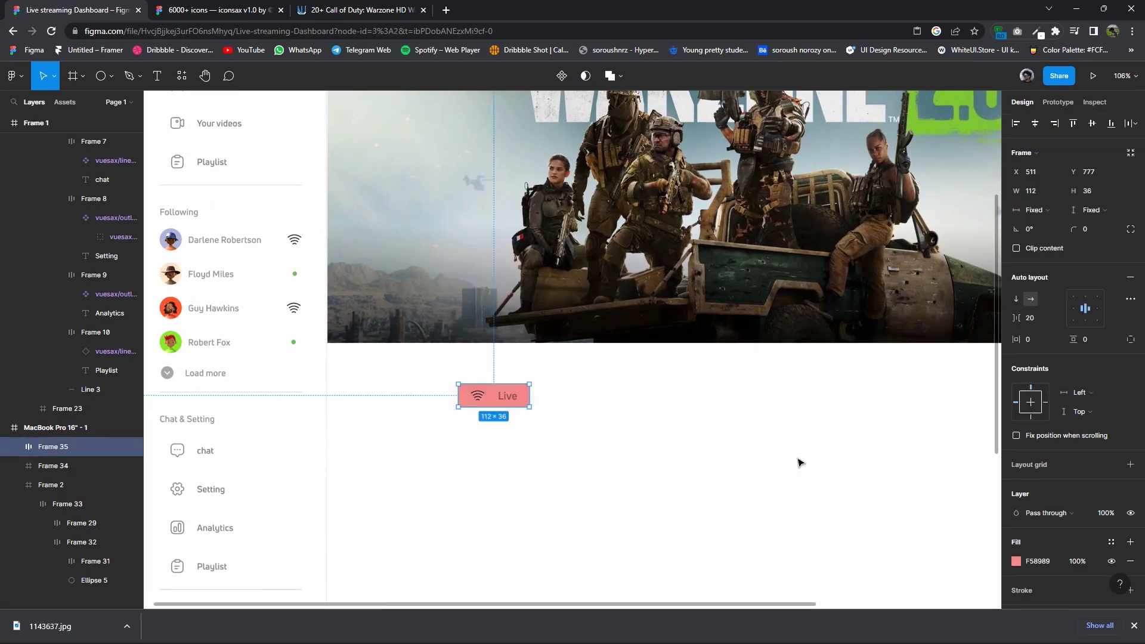
Make the Live pill's wifi icon and text white, with the text at 100% opacity.
double_click(481, 398)
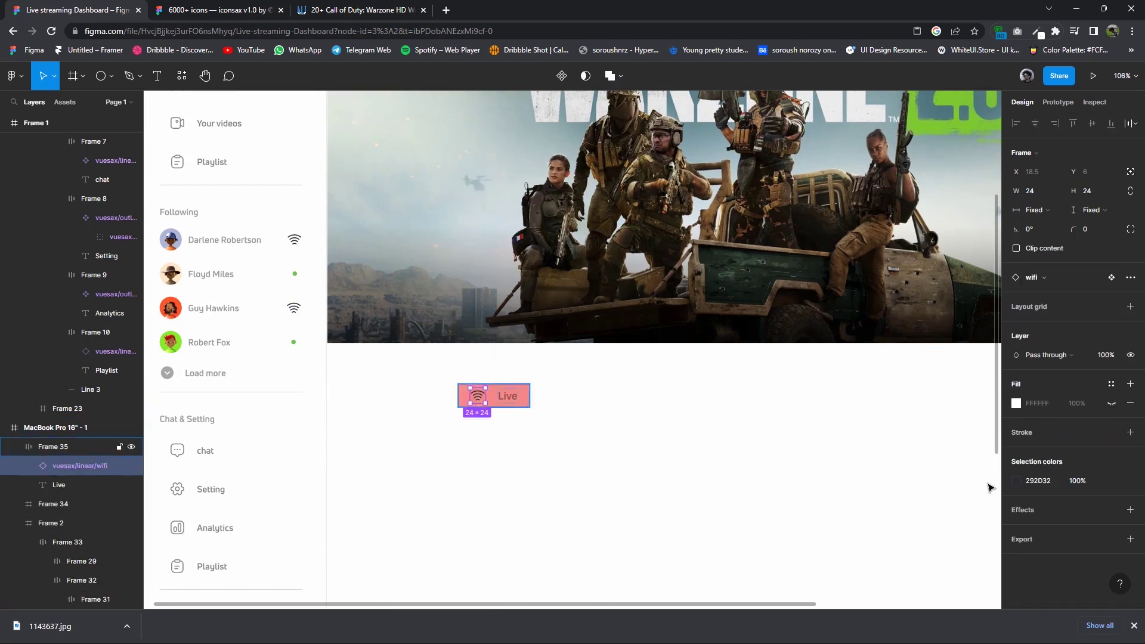
left_click(1016, 481)
left_click_drag(884, 425, 754, 311)
key("Escape")
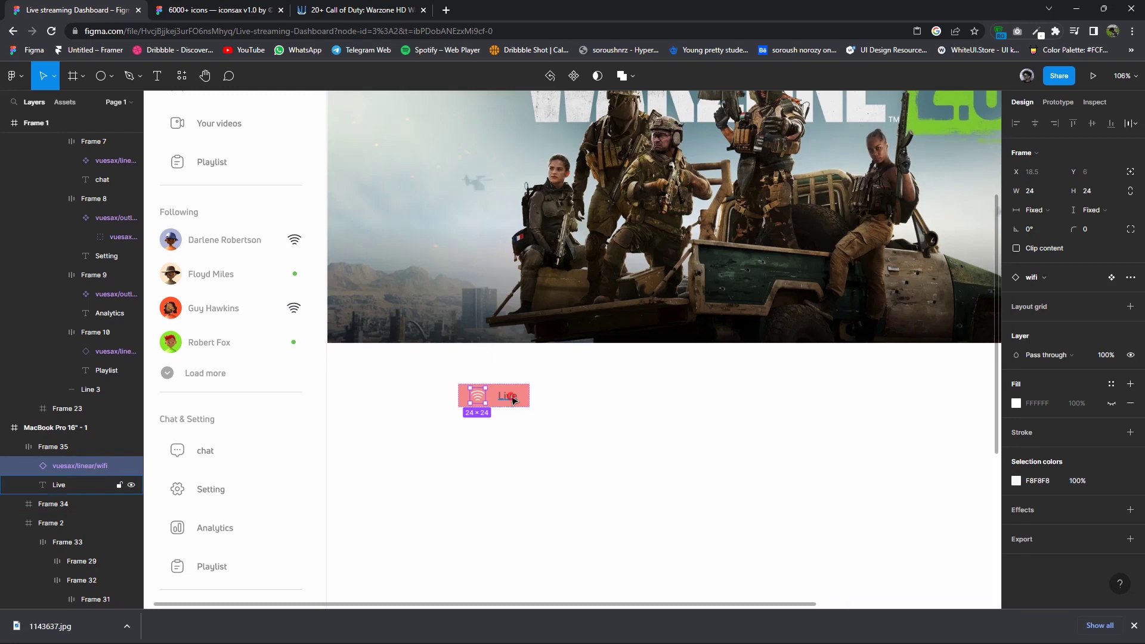
left_click(507, 395)
left_click(1016, 436)
key("4")
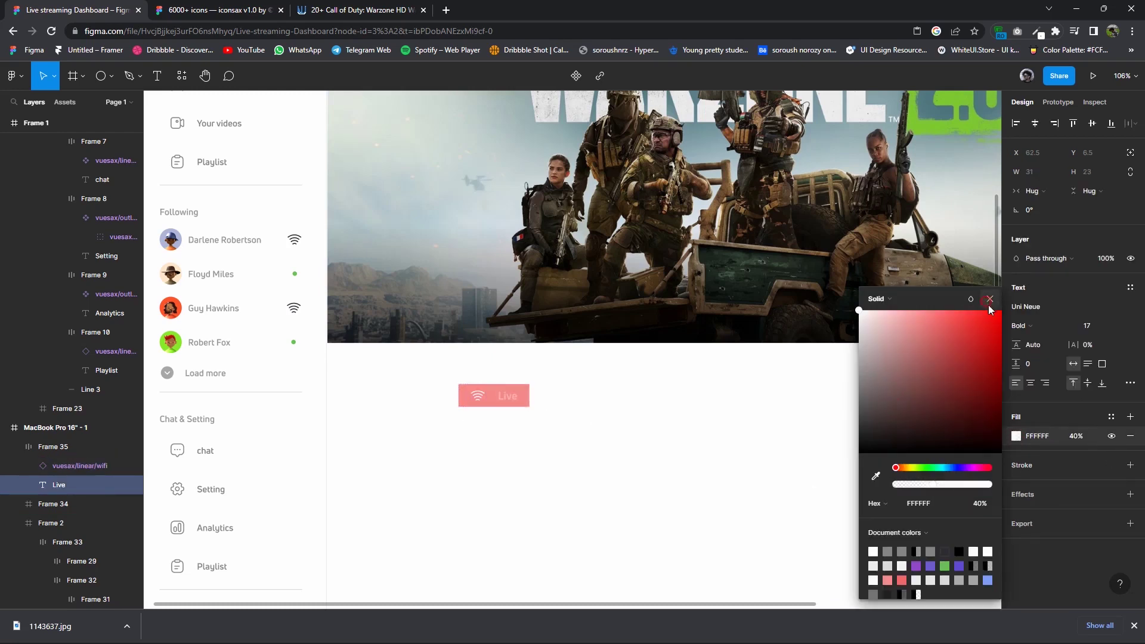
left_click(989, 300)
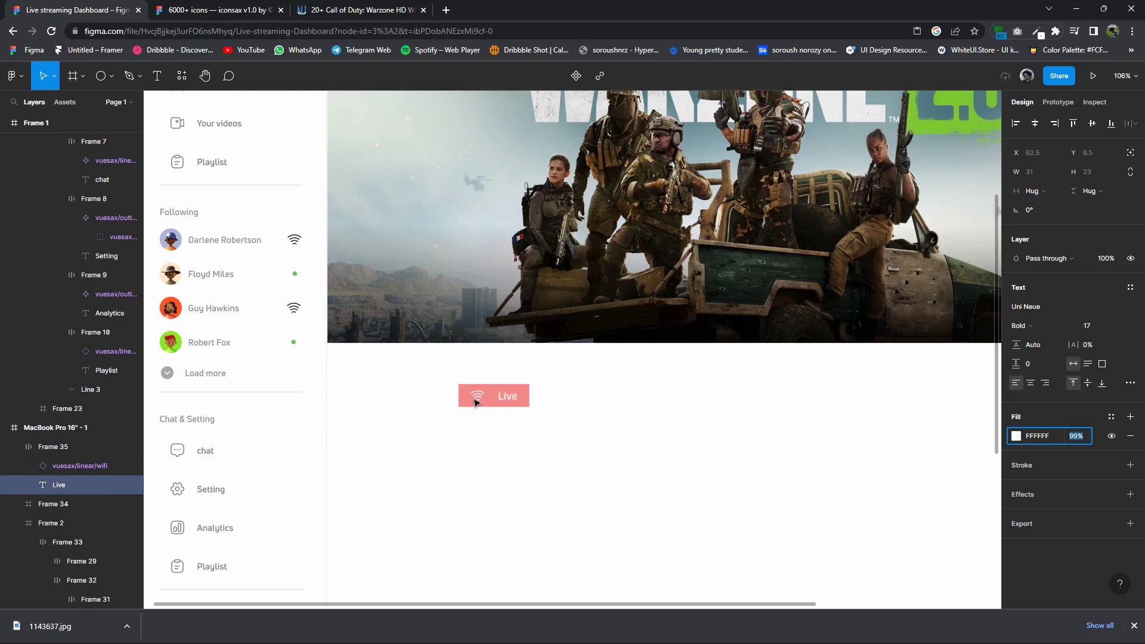
type("100")
key("Return")
Round the Live pill's corners to 15.
key("shift+Tab")
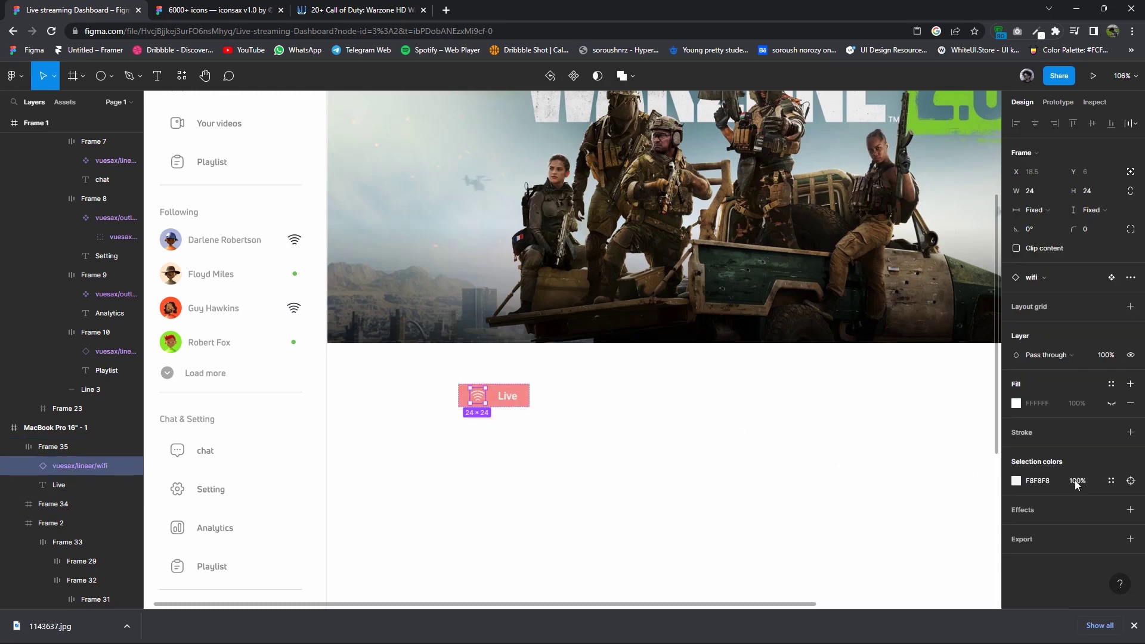
key("shift+Return")
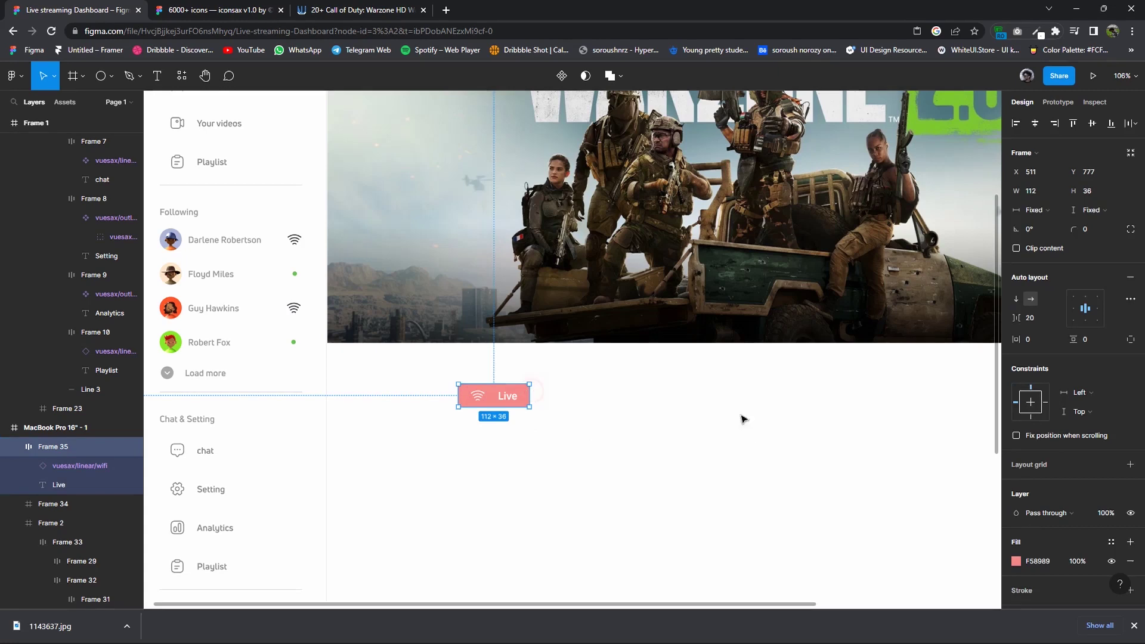
left_click(1015, 561)
left_click(971, 299)
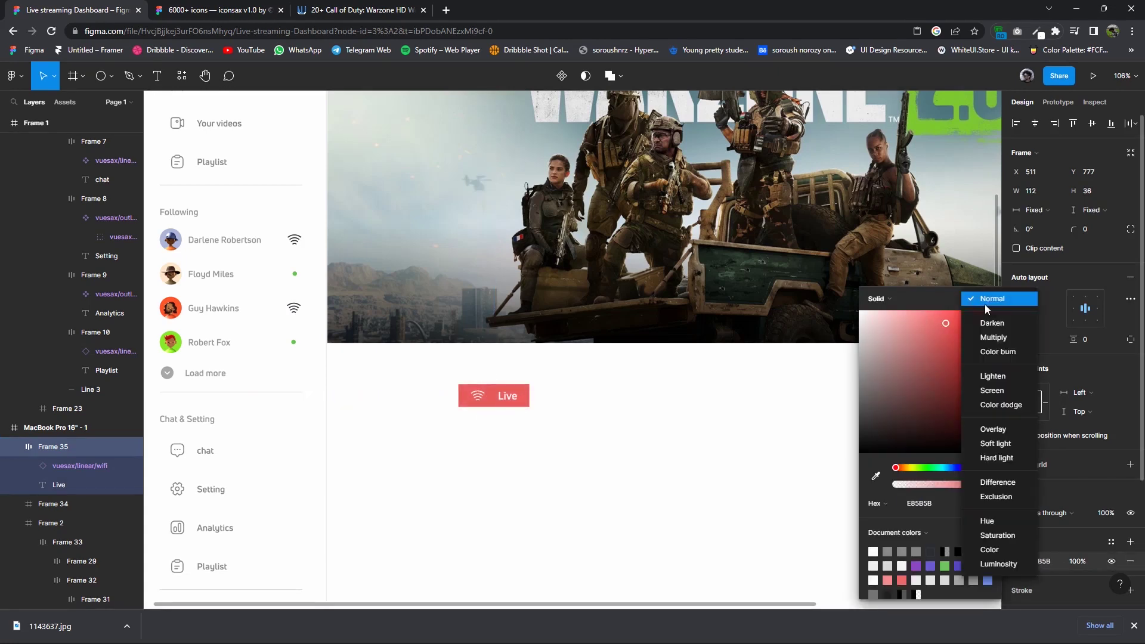
key("Escape")
key("Escape")
type("5")
left_click(539, 409)
Enlarge the Live pill and move it up onto the Warzone hero banner.
left_click(523, 391)
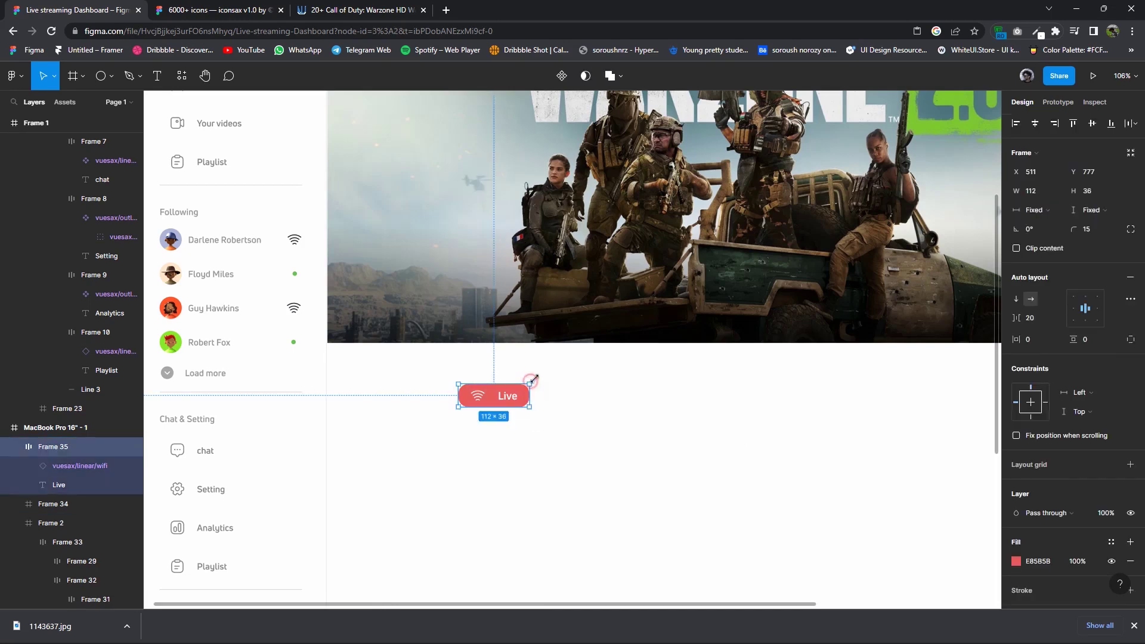
left_click_drag(531, 381, 541, 385)
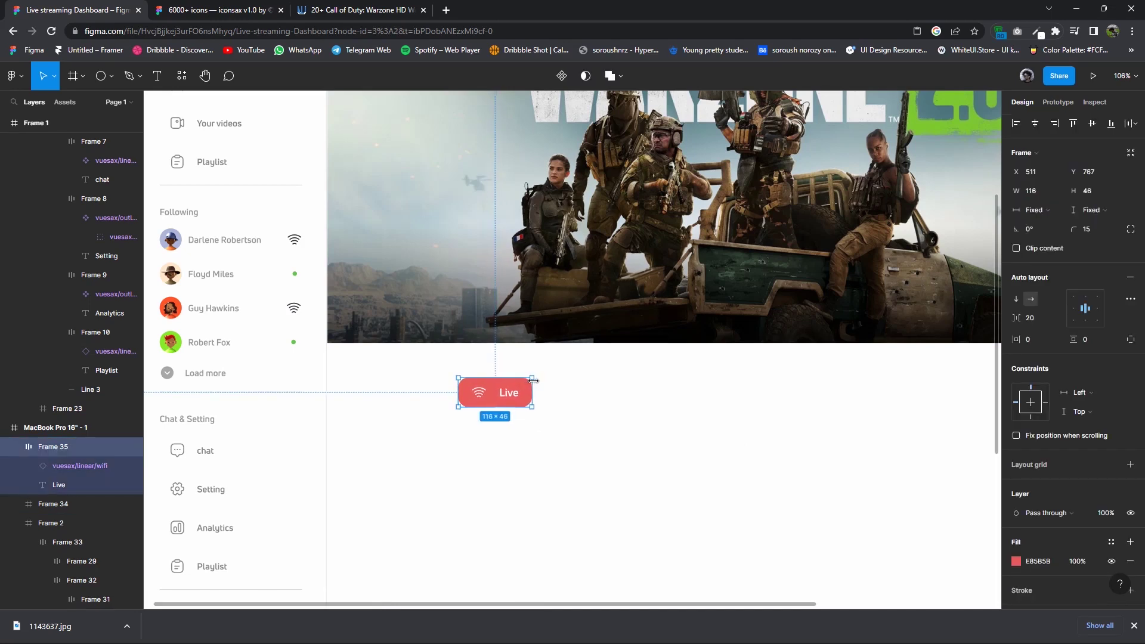
left_click(567, 384)
scroll(554, 397, "down", 3)
left_click_drag(518, 403, 492, 246)
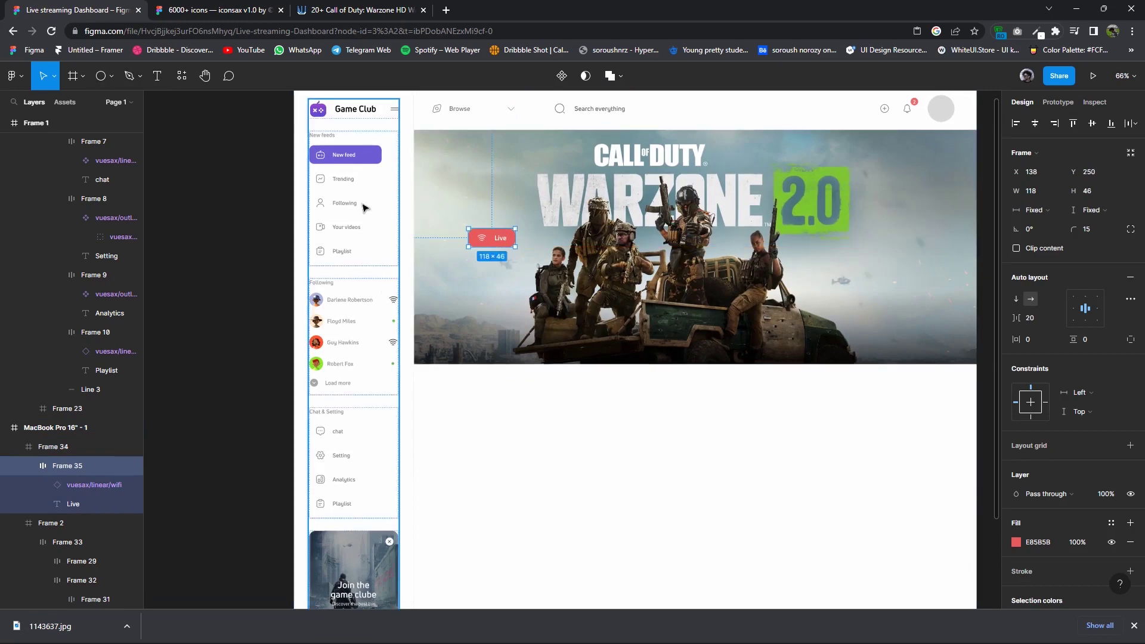
Copy the sidebar's Trending text and paste it into the MacBook frame.
left_click(346, 182)
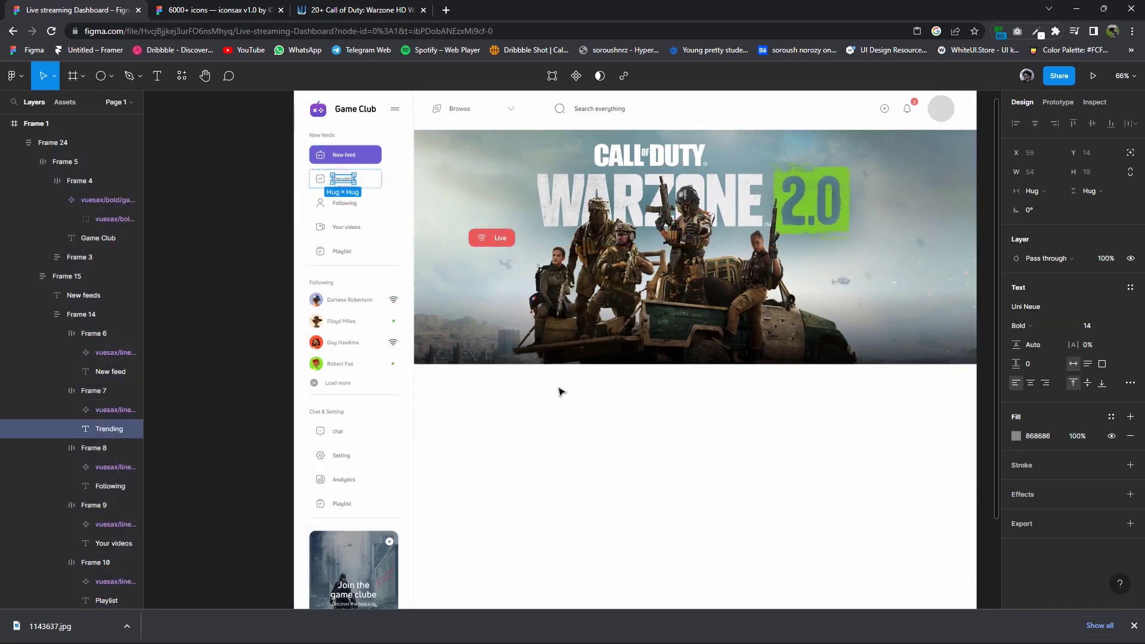
key("Escape")
key("ctrl+v")
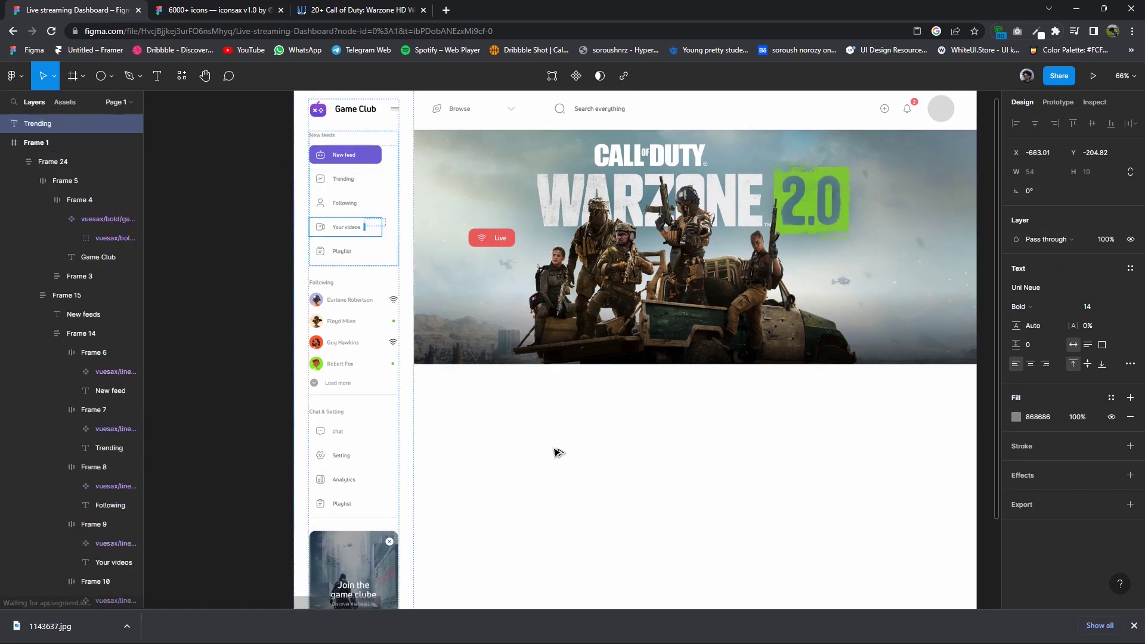
scroll(559, 453, "up", 5)
Retype the pasted label as 'Call Of Duty Warzone 2.0'.
type("Warzone")
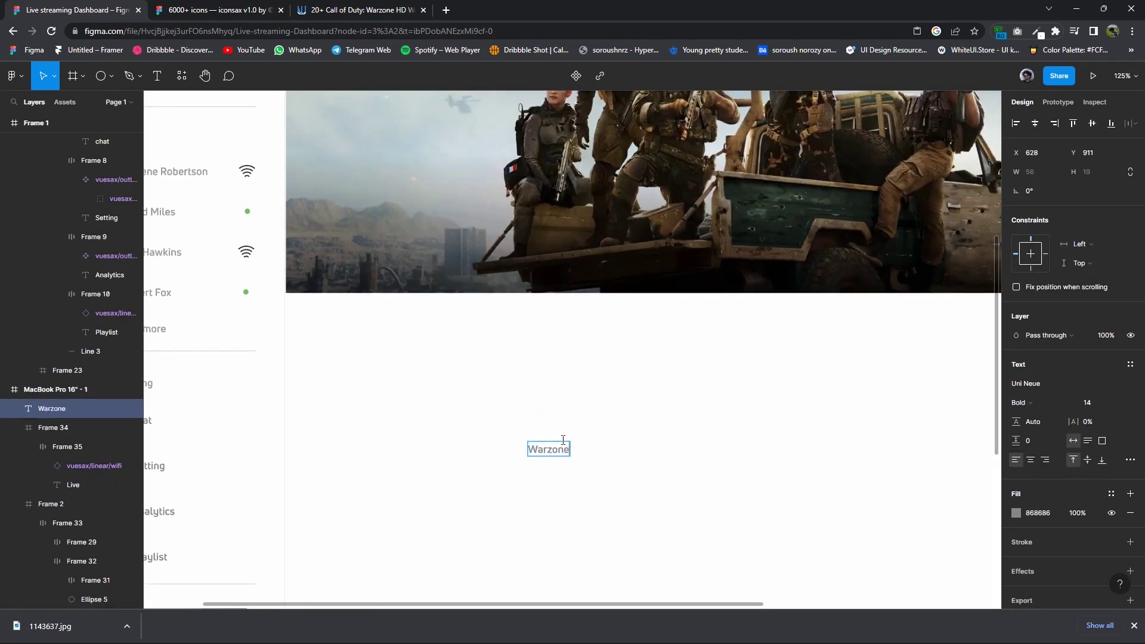
scroll(647, 425, "down", 4)
scroll(608, 447, "up", 3)
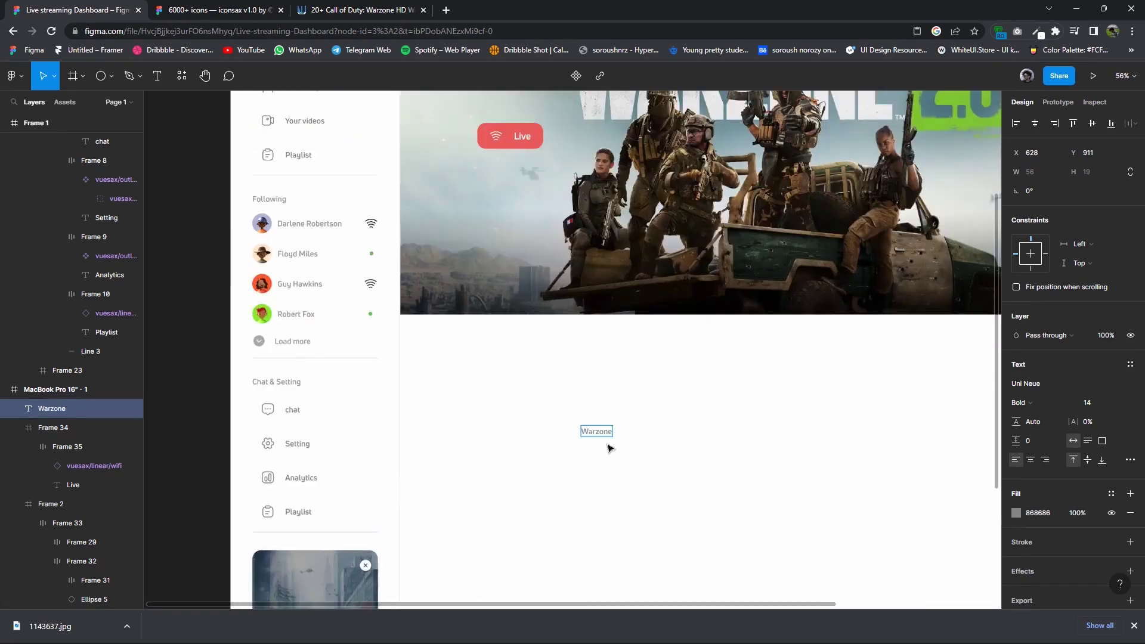
key("ctrl+a")
key("BackSpace")
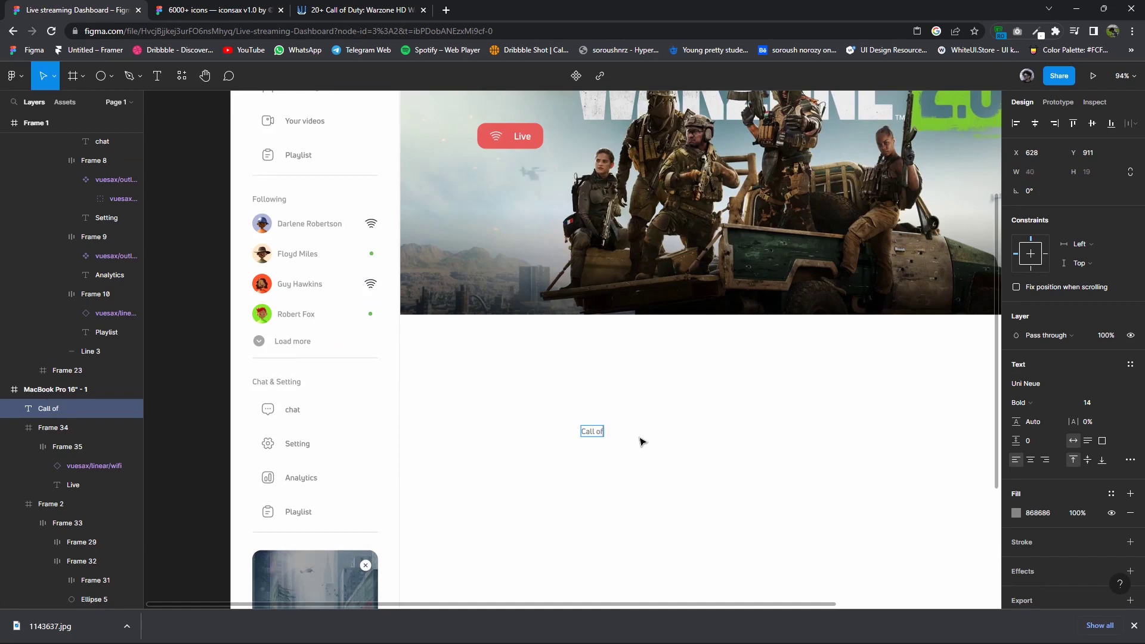
scroll(641, 441, "down", 3)
key("BackSpace")
key("BackSpace")
key("BackSpace")
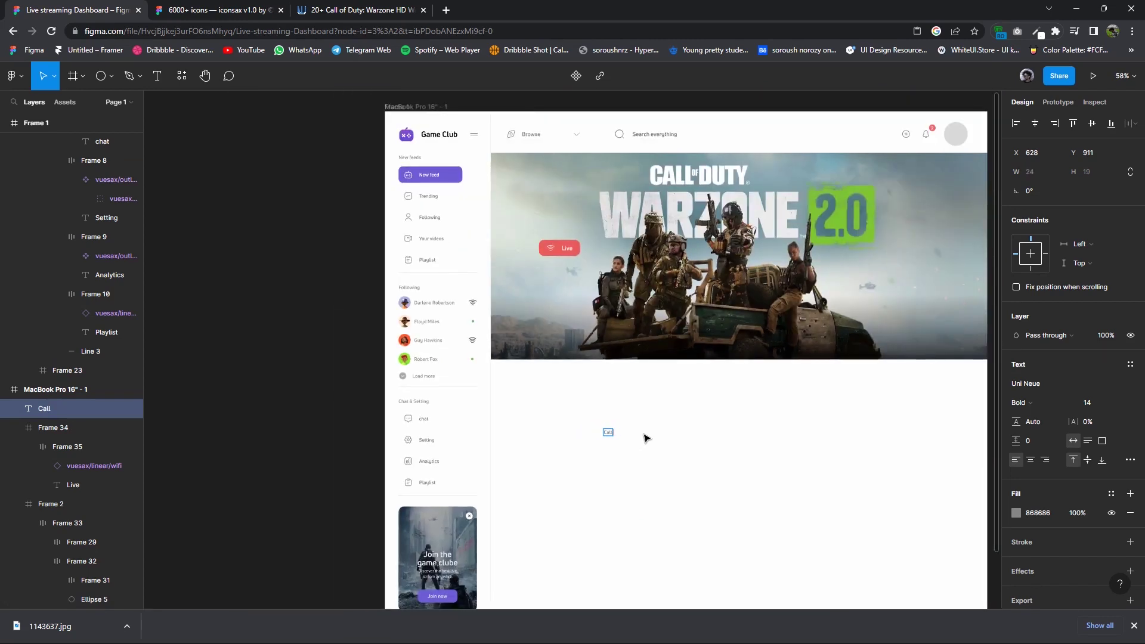
scroll(570, 432, "up", 4)
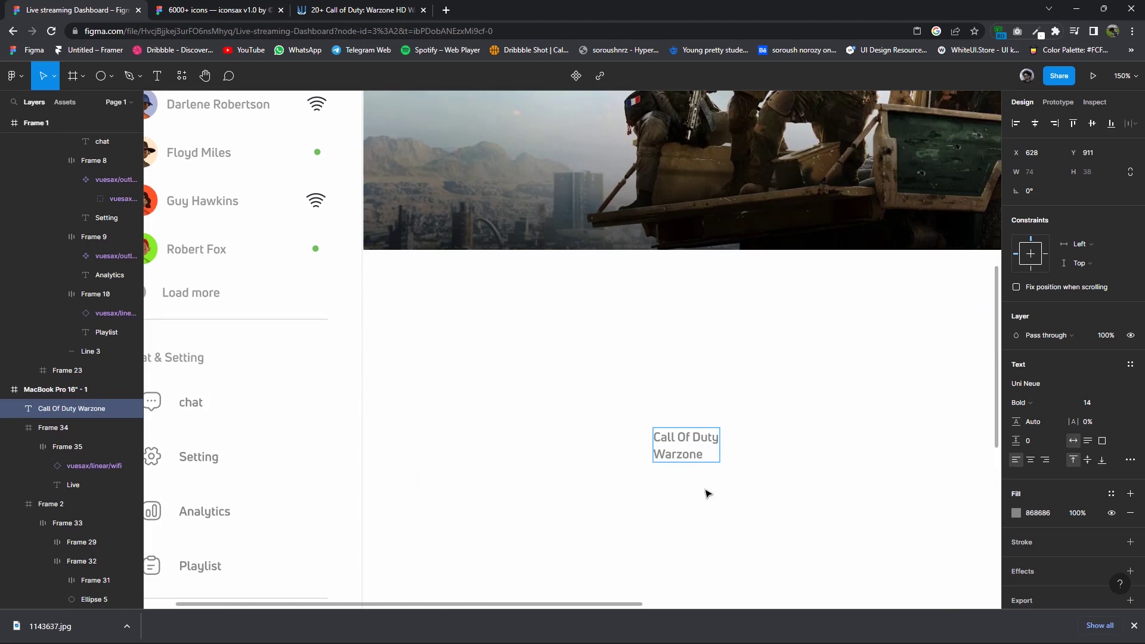
scroll(706, 493, "down", 4)
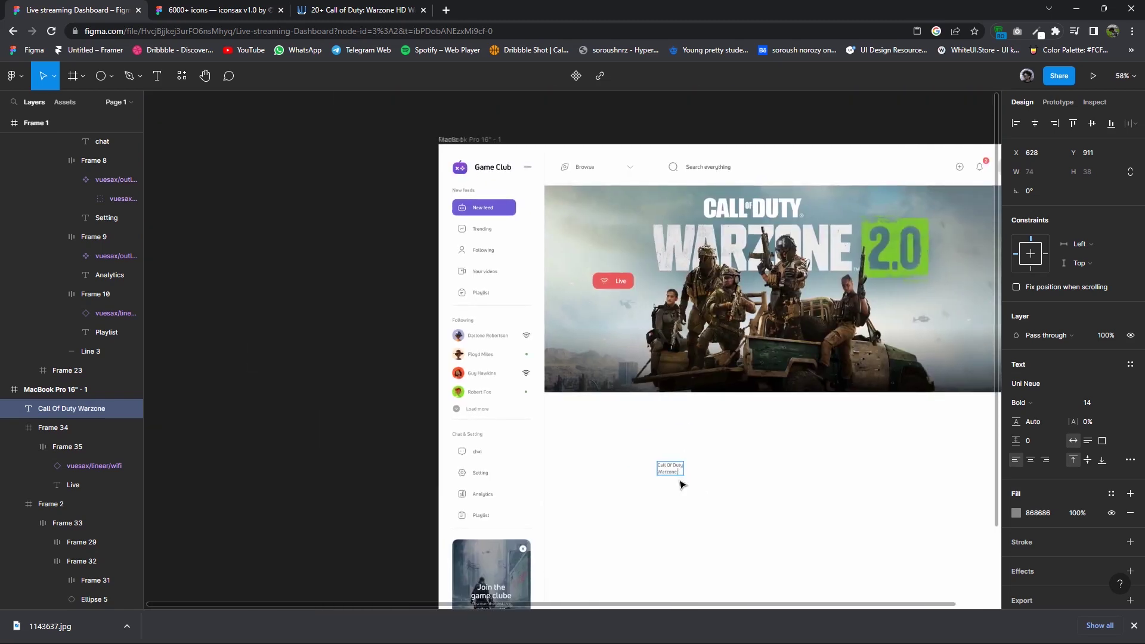
scroll(718, 509, "up", 3)
Set the title to size 39, move it onto the hero image, and make it white.
left_click(1094, 402)
type("20")
key("Return")
key("Up")
key("Up")
key("Up")
key("Up")
key("Up")
key("Up")
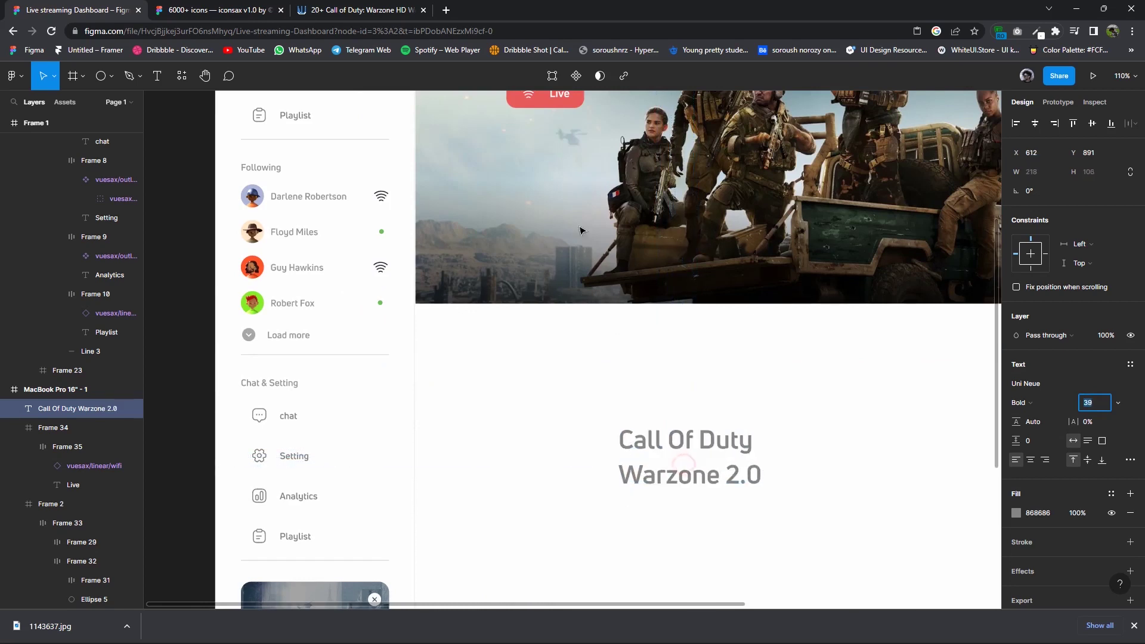
mouse_move(686, 456)
left_mouse_down()
mouse_move(540, 137)
mouse_move(588, 191)
left_mouse_up()
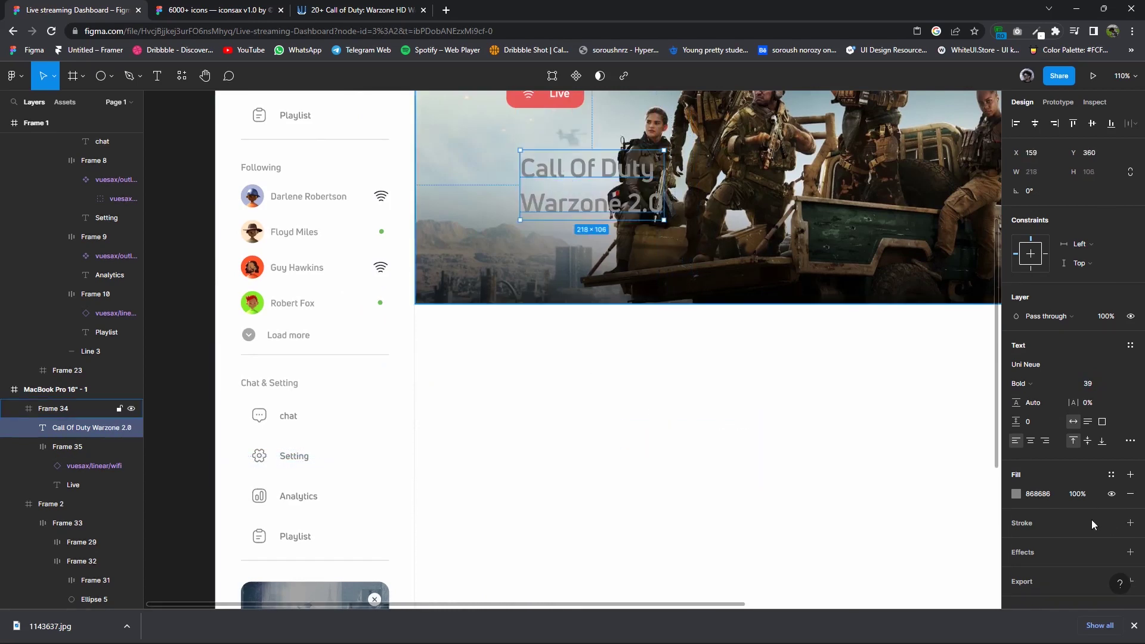
left_click(1016, 493)
left_click_drag(859, 378, 837, 320)
key("Escape")
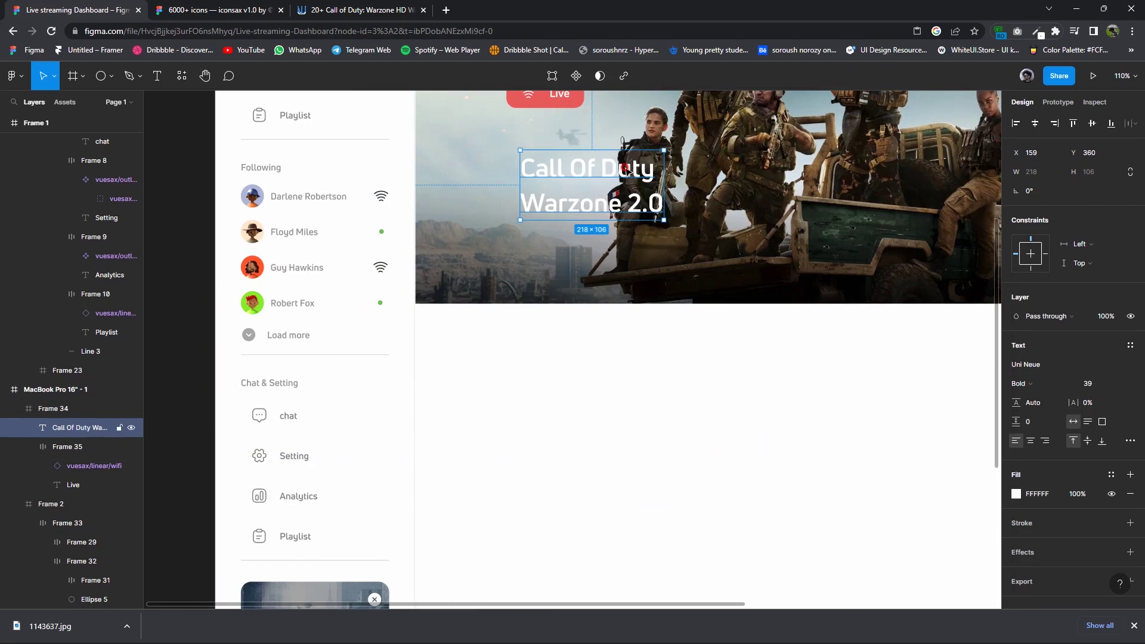
Shrink the 'Call Of Duty' line and enlarge the 'Warzone 2.0' line.
key("Return")
left_click(1100, 383)
key("Down")
key("Down")
key("Down")
key("Down")
key("Down")
key("Down")
key("Escape")
key("Return")
triple_click(596, 191)
left_click(1094, 383)
key("Up")
key("Up")
key("Up")
key("Up")
key("Up")
key("Escape")
Align the title with the Live pill's left edge, with the pill just above it.
scroll(754, 386, "down", 3)
scroll(766, 389, "down", 3, "ctrl")
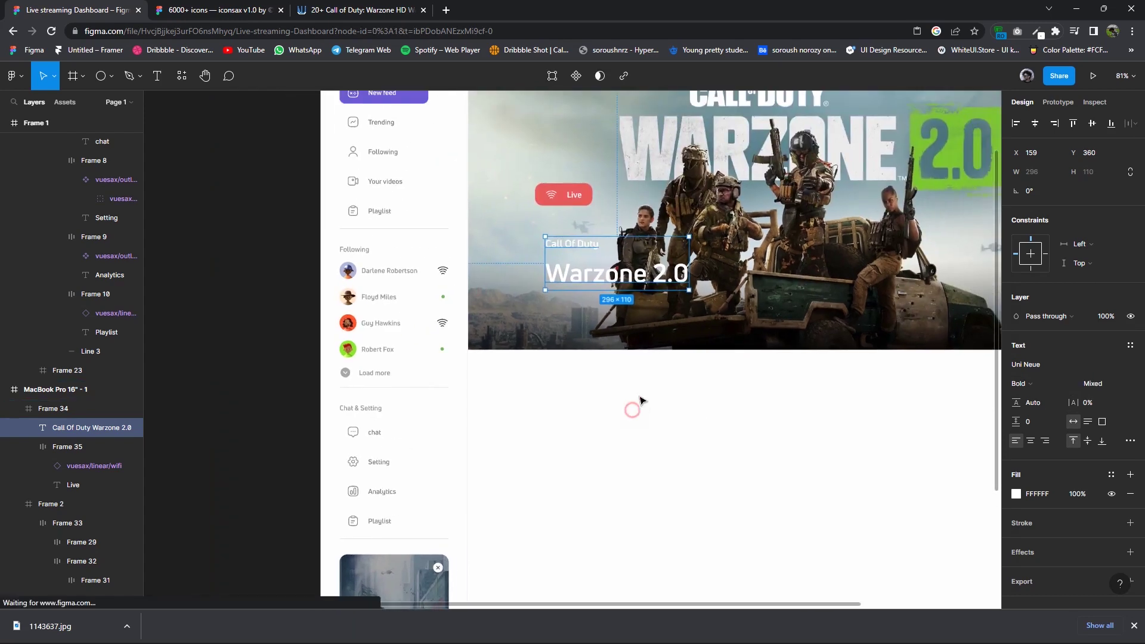
left_click_drag(599, 270, 586, 257)
left_click_drag(574, 198, 574, 184)
left_click(596, 261)
left_click_drag(596, 260, 593, 258)
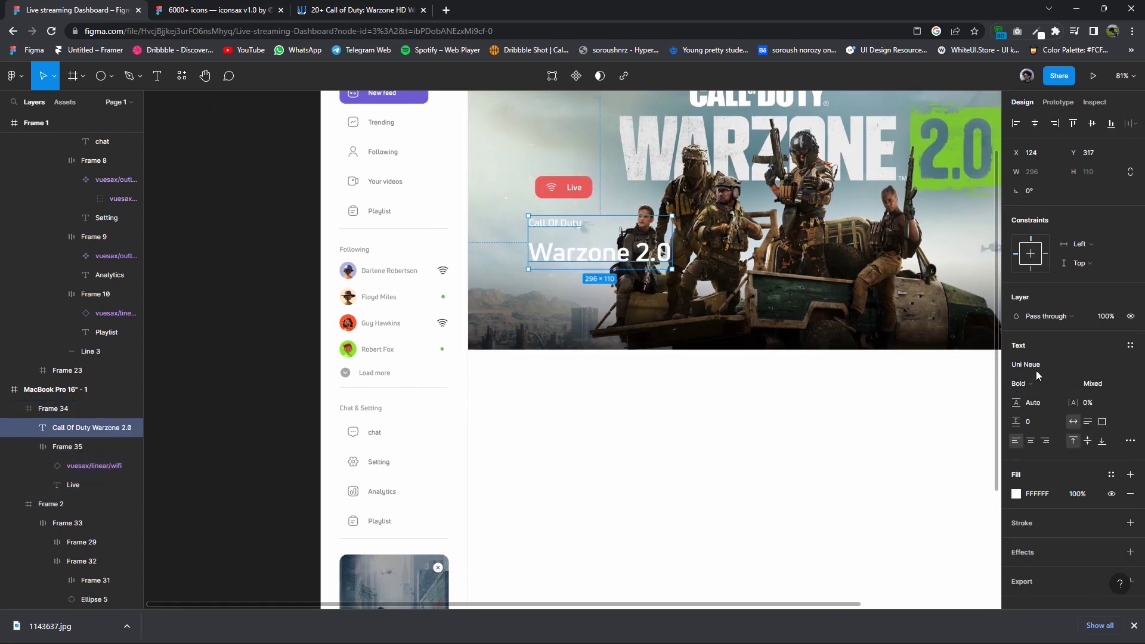
scroll(411, 358, "up", 1)
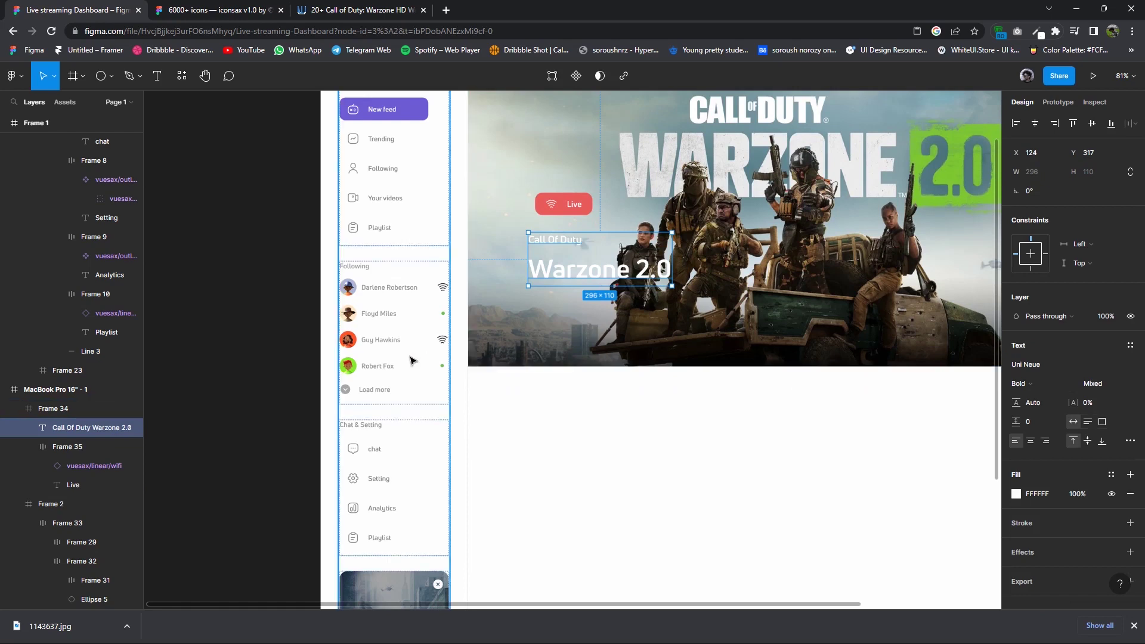
left_click(1048, 403)
Tighten the title's line spacing and raise the banner gradient's top point.
key("Down")
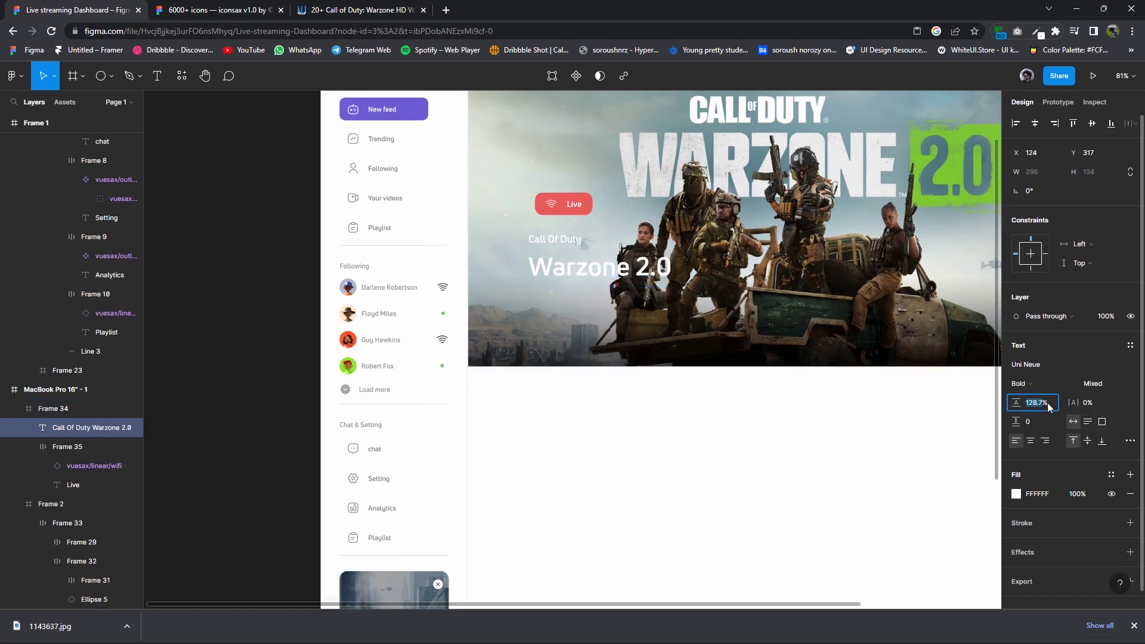
left_click(697, 383)
scroll(577, 434, "down", 3)
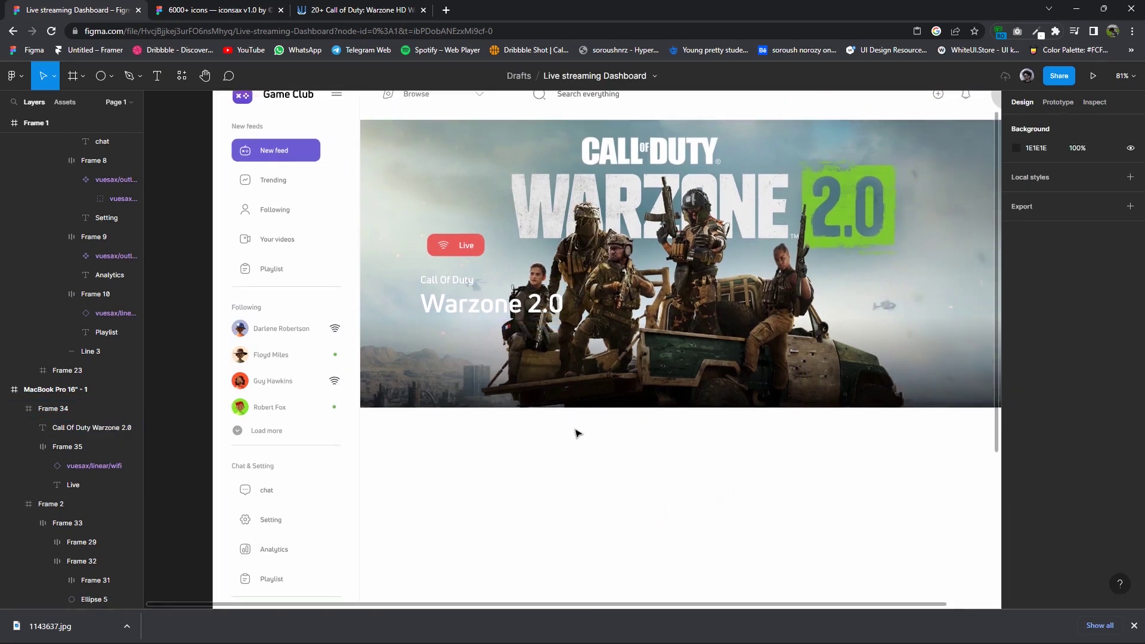
left_click(596, 387)
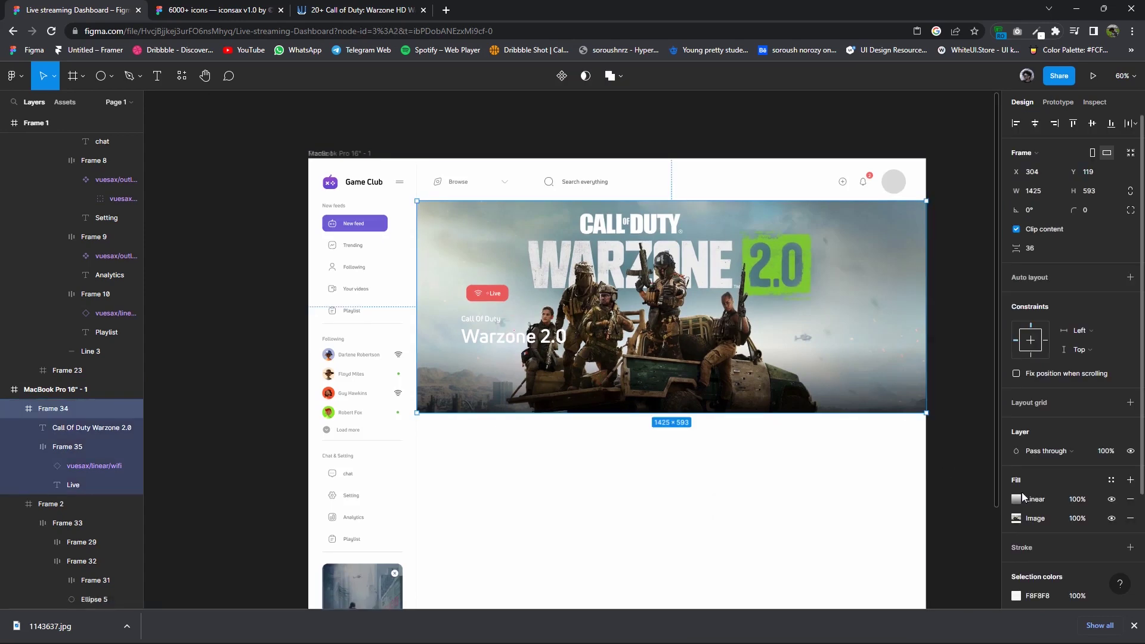
left_click(1016, 499)
left_click_drag(672, 345, 672, 312)
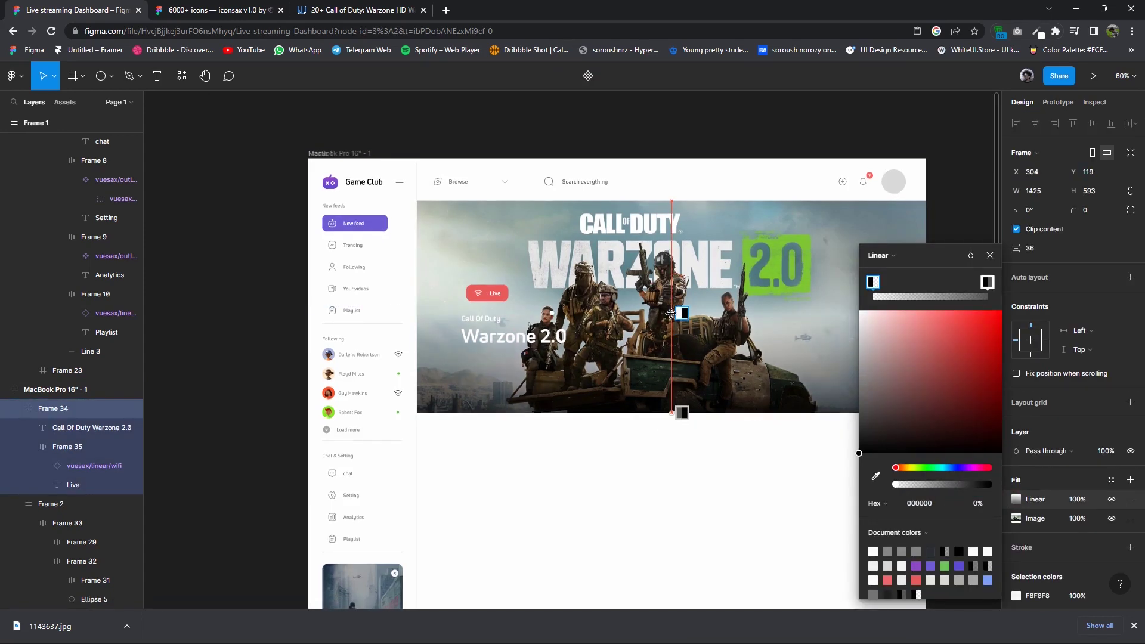
Set the gradient's top stop to 8% opacity and the bottom stop to about 54%.
left_click(980, 502)
type("8")
key("Return")
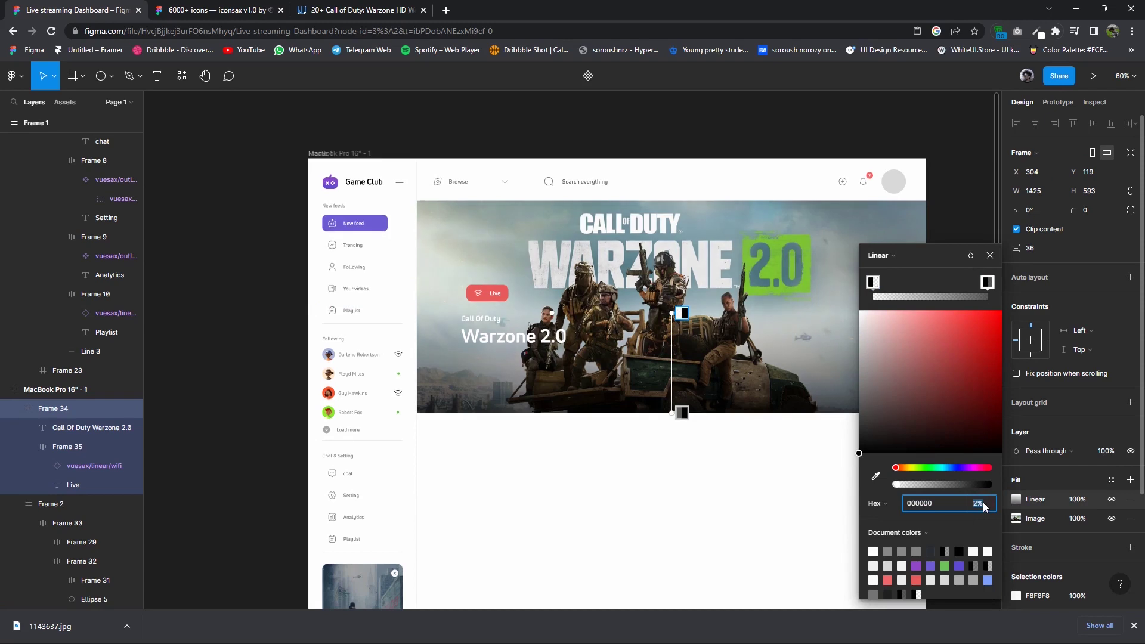
left_click(986, 282)
key("Down")
key("Down")
key("Down")
key("Down")
key("Down")
key("Down")
left_click(739, 475)
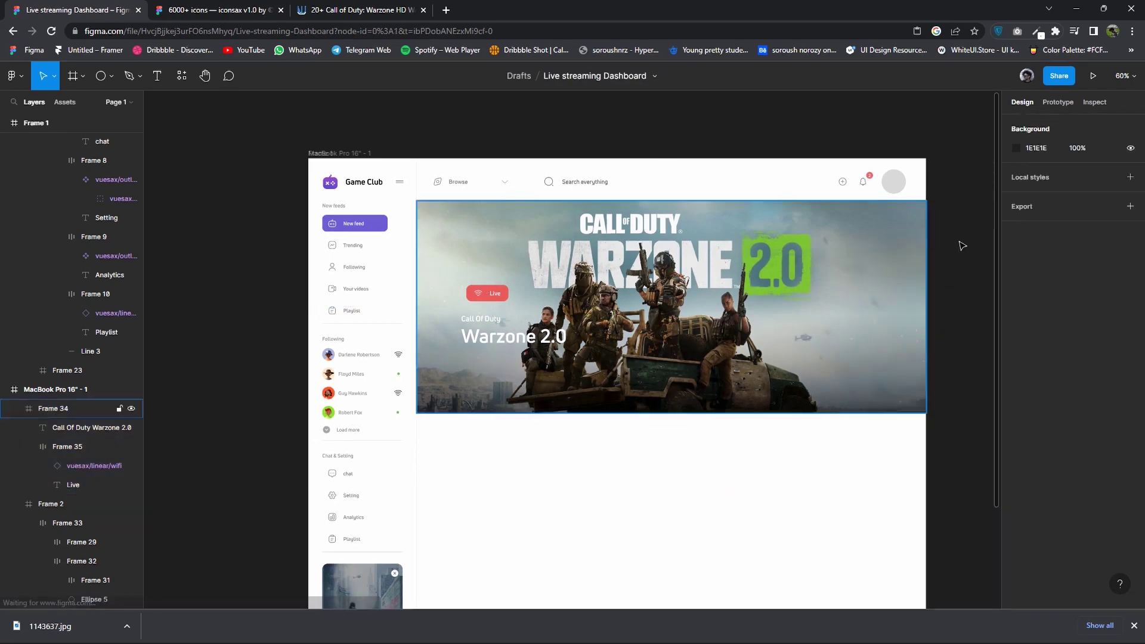
scroll(527, 470, "right", 1)
scroll(528, 454, "up", 3, "ctrl")
Draw a 33×33 grey circle under the title, aligned with its left edge.
left_click(111, 75)
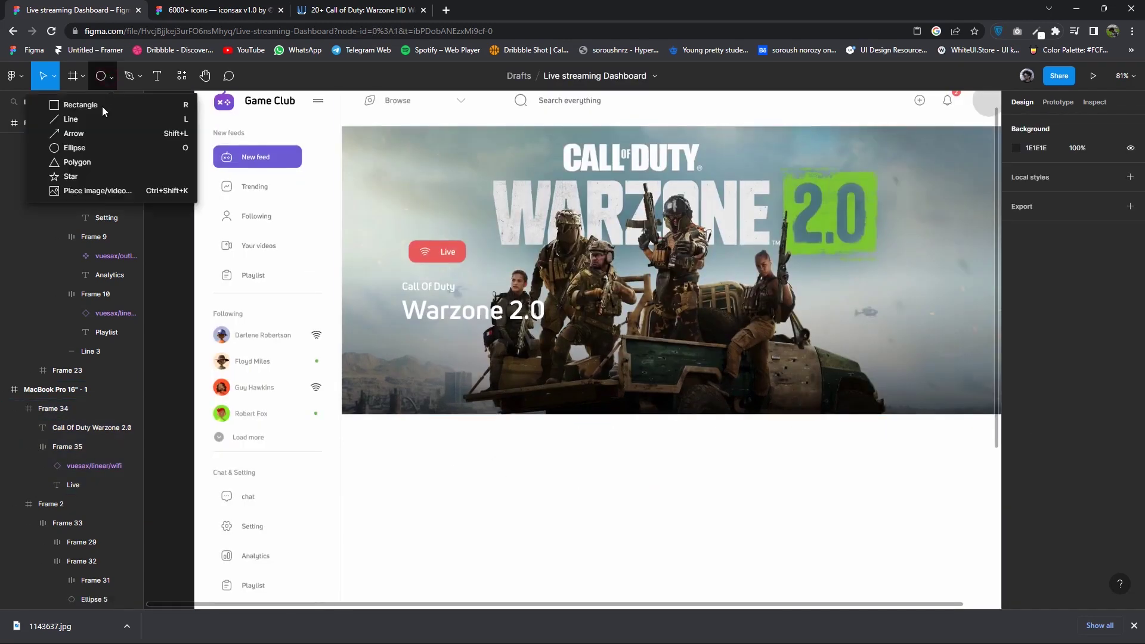
left_click(60, 149)
left_click_drag(409, 332, 427, 350)
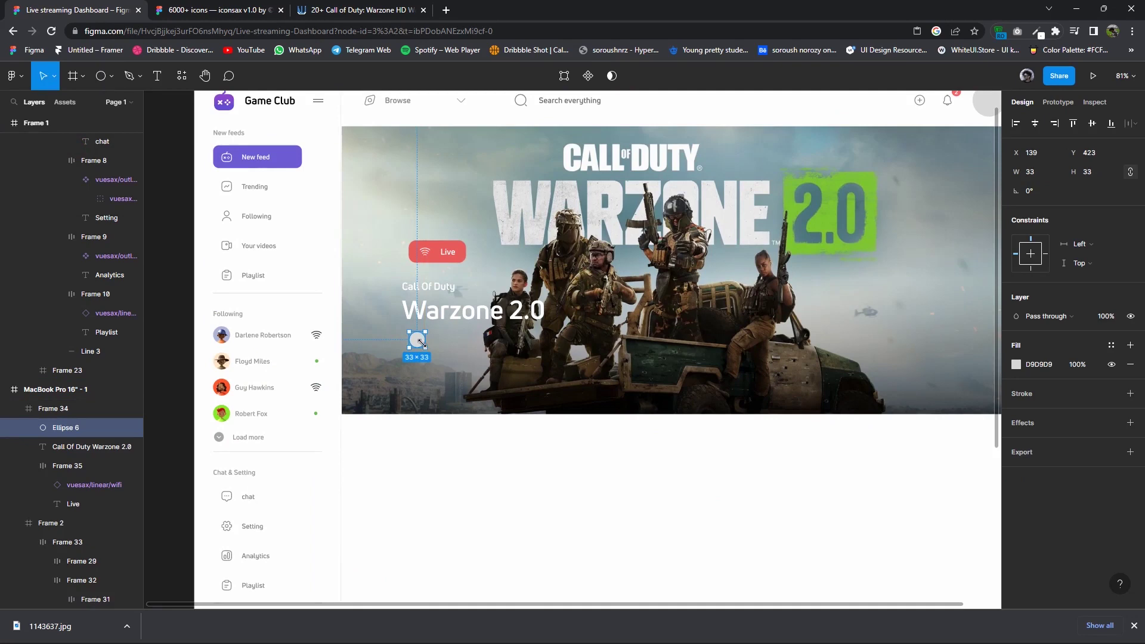
left_click_drag(413, 343, 408, 342)
scroll(486, 365, "up", 2, "ctrl")
scroll(487, 365, "up", 1, "ctrl")
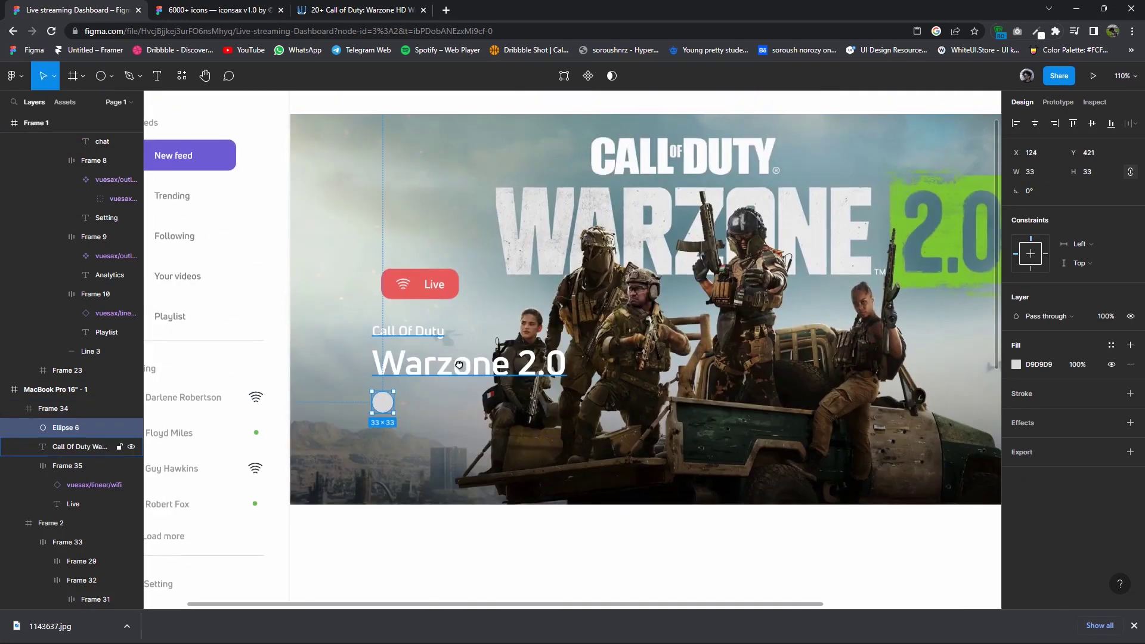
Add a 'Warzone . Us English' caption beside the circle in Regular size 17.
mouse_move(476, 369)
left_mouse_down()
mouse_move(563, 401)
mouse_move(555, 427)
left_mouse_up()
double_click(540, 414)
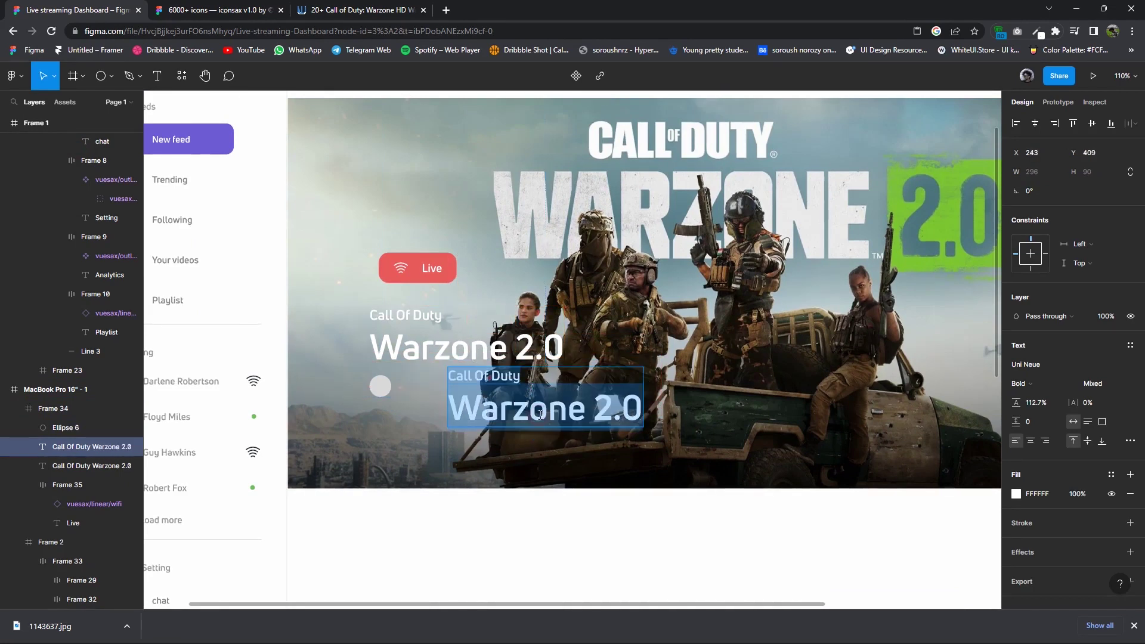
type("Warz")
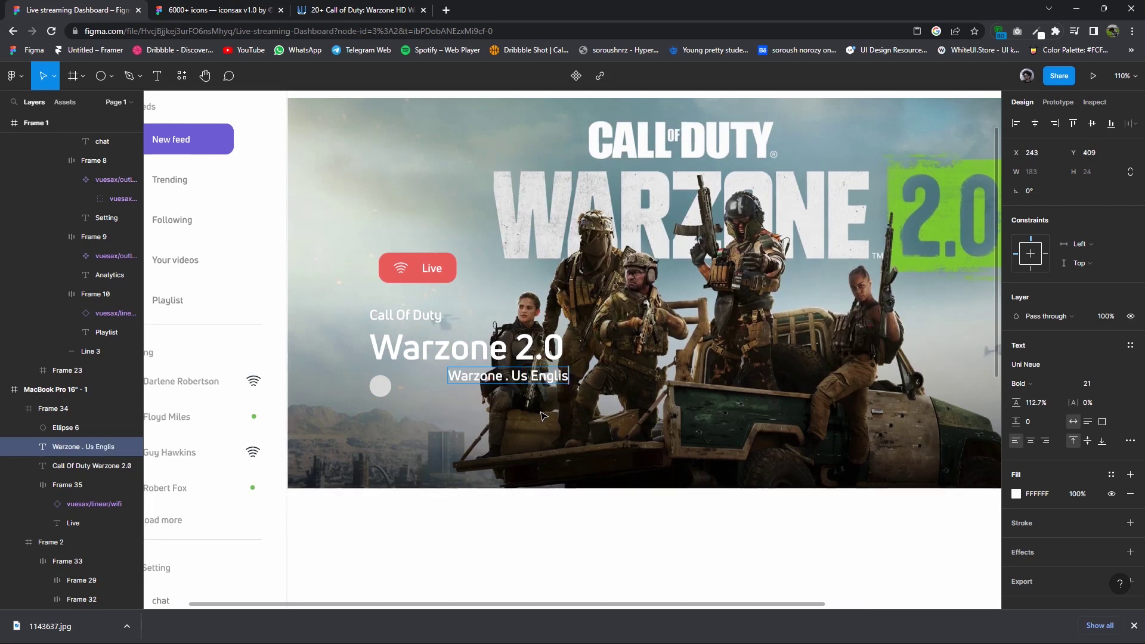
mouse_move(523, 377)
left_mouse_down()
mouse_move(476, 387)
mouse_move(503, 394)
left_mouse_up()
left_click(1094, 383)
key("Down")
key("Down")
key("Down")
key("Down")
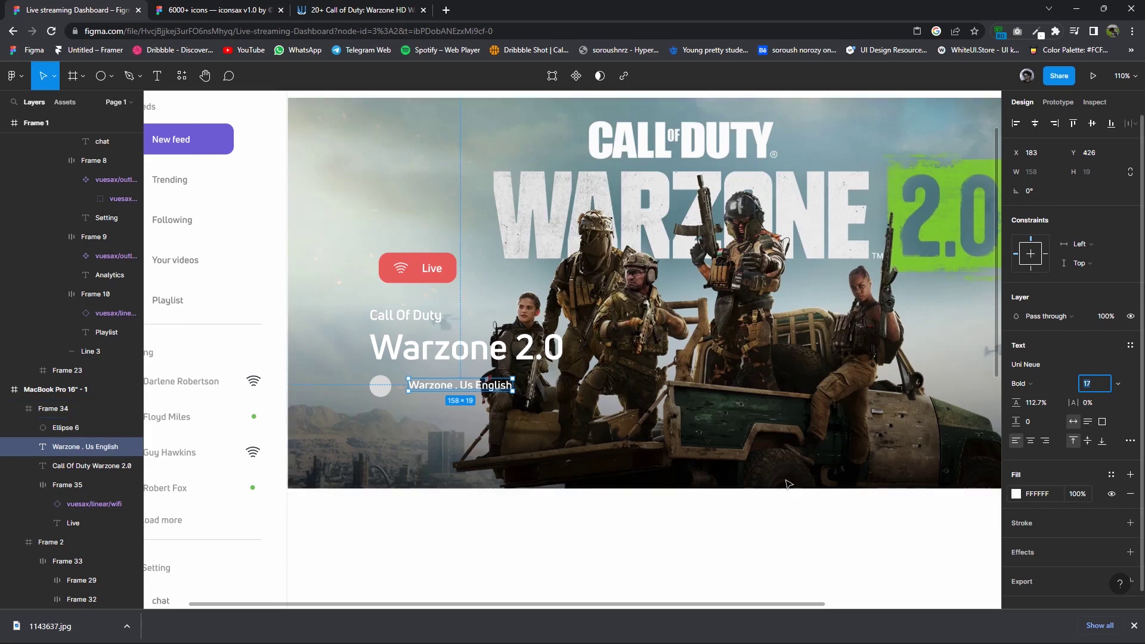
left_click(1022, 384)
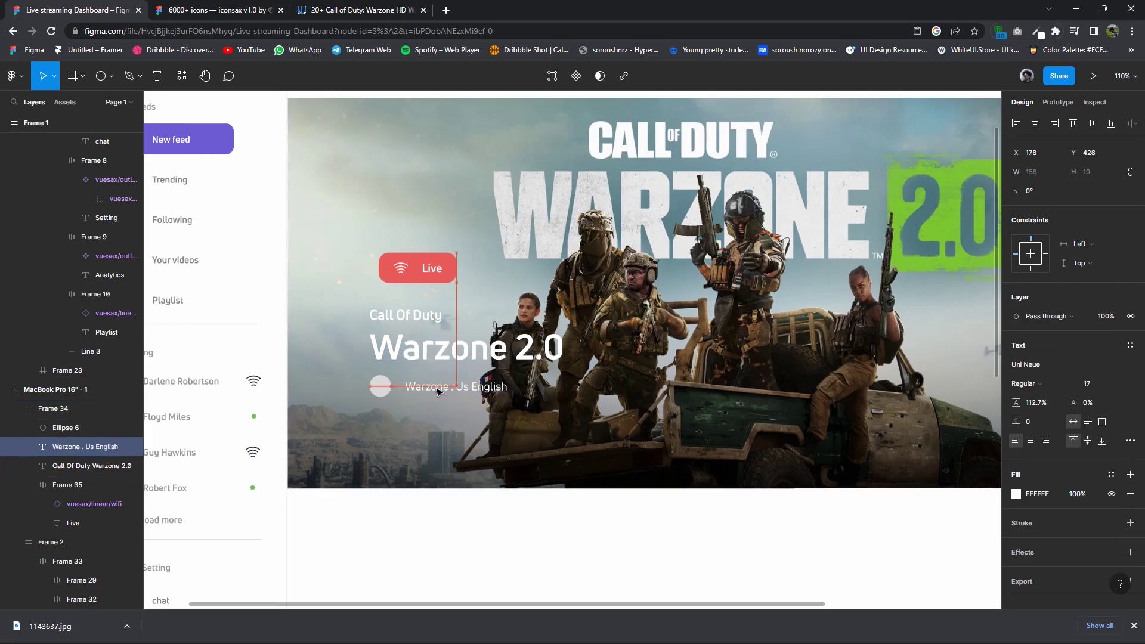
right_click(379, 386)
mouse_move(399, 499)
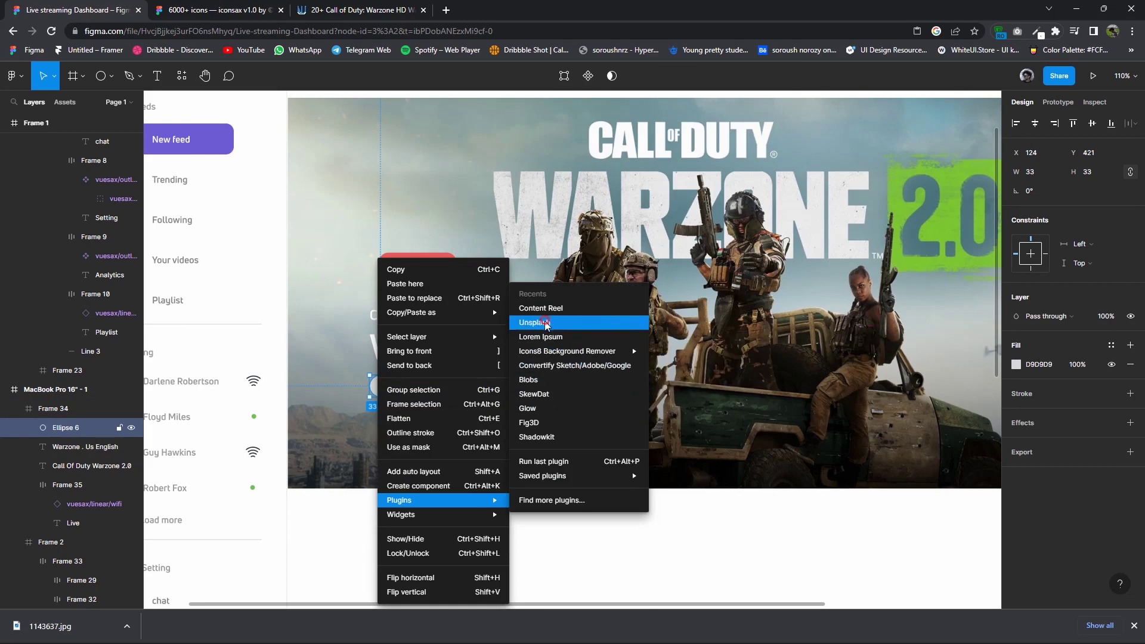
Search Unsplash for 'portrait' and fill the avatar circle with a curly-haired portrait.
key("Escape")
scroll(557, 407, "down", 3)
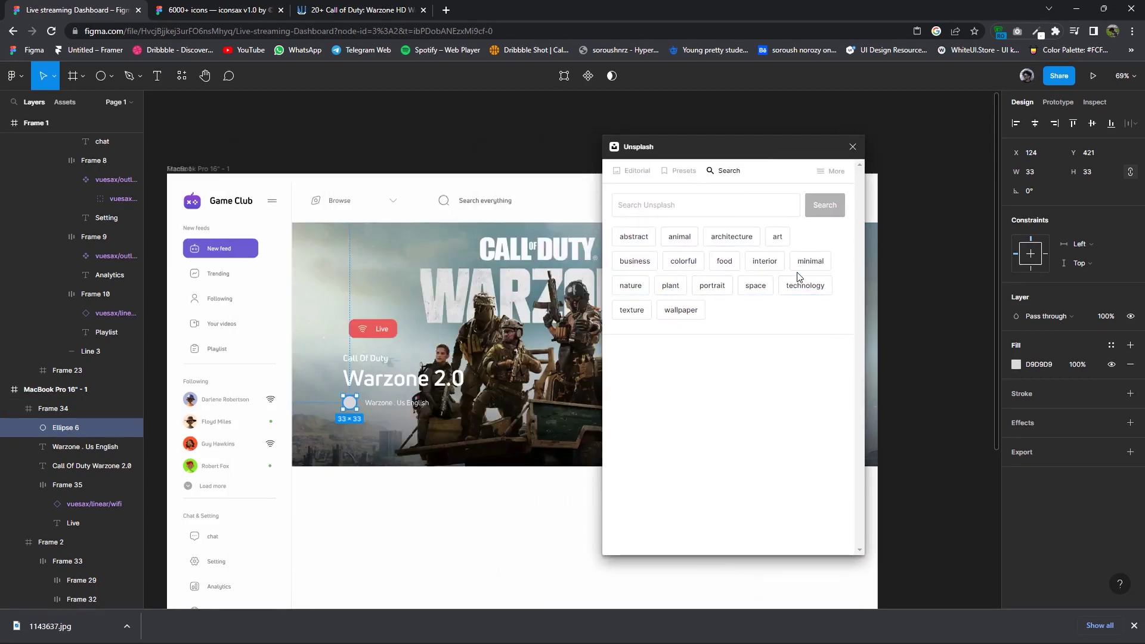
left_click(718, 287)
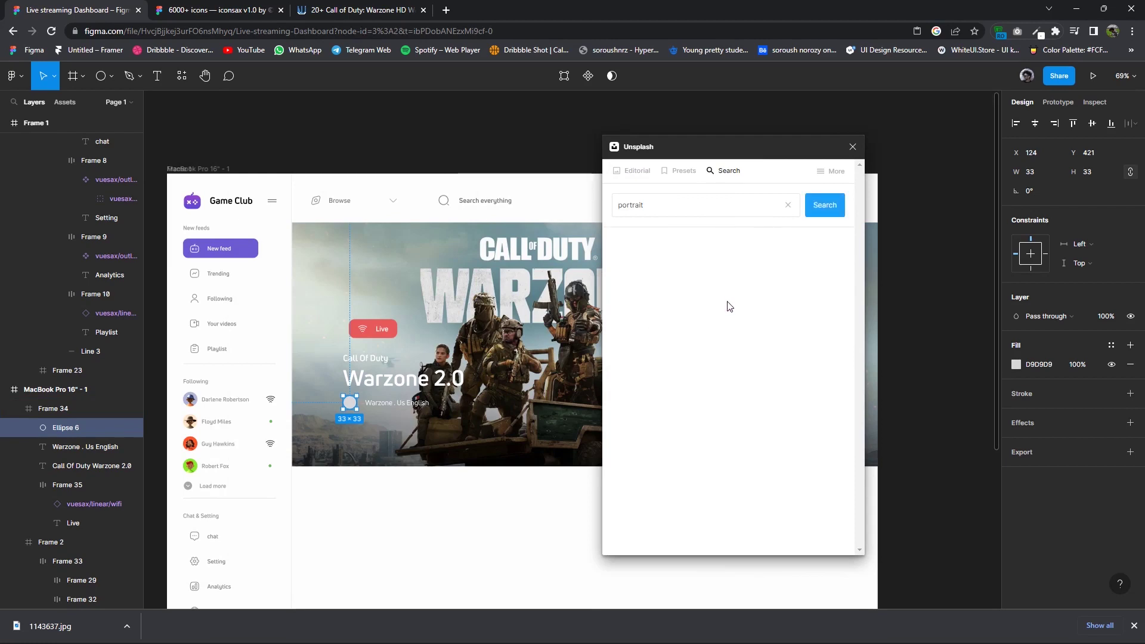
left_click_drag(743, 159, 710, 161)
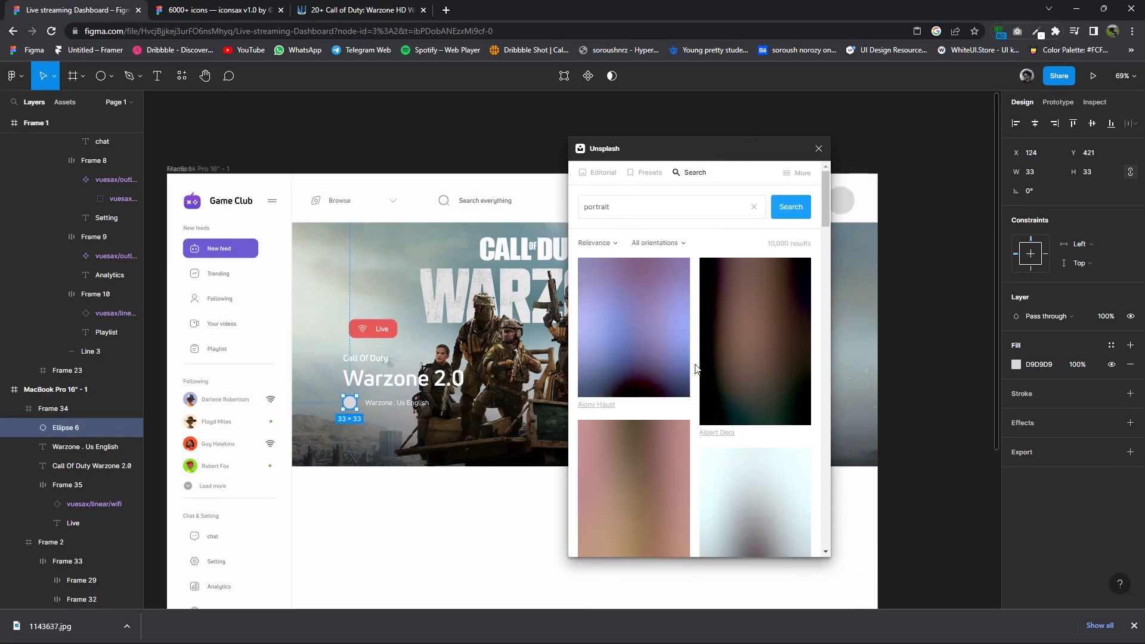
scroll(702, 360, "down", 3)
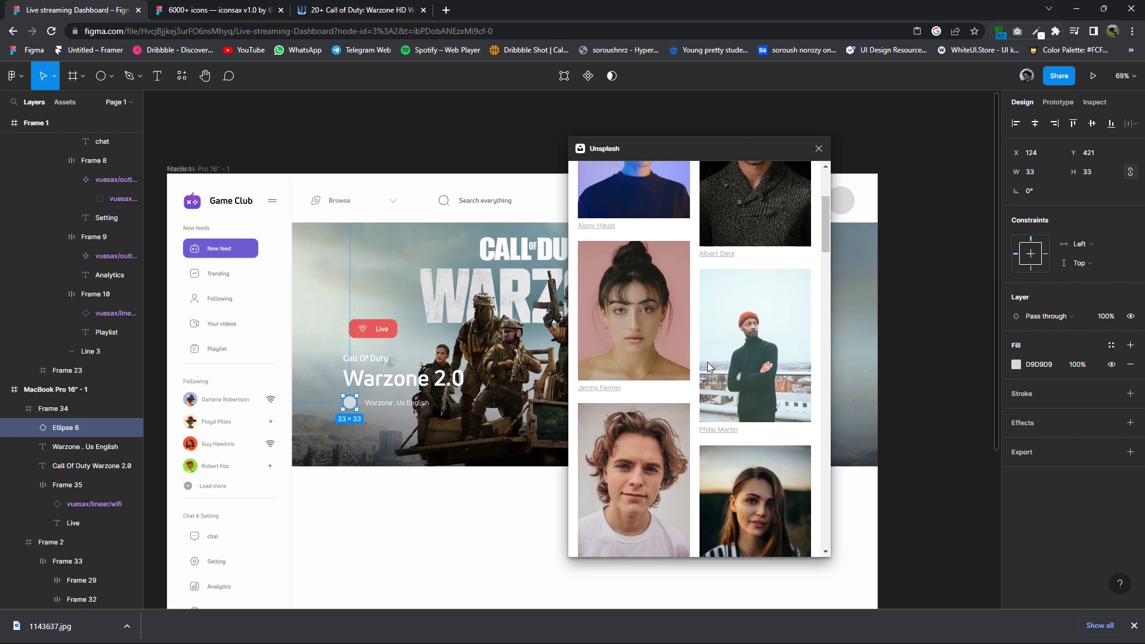
left_click(656, 474)
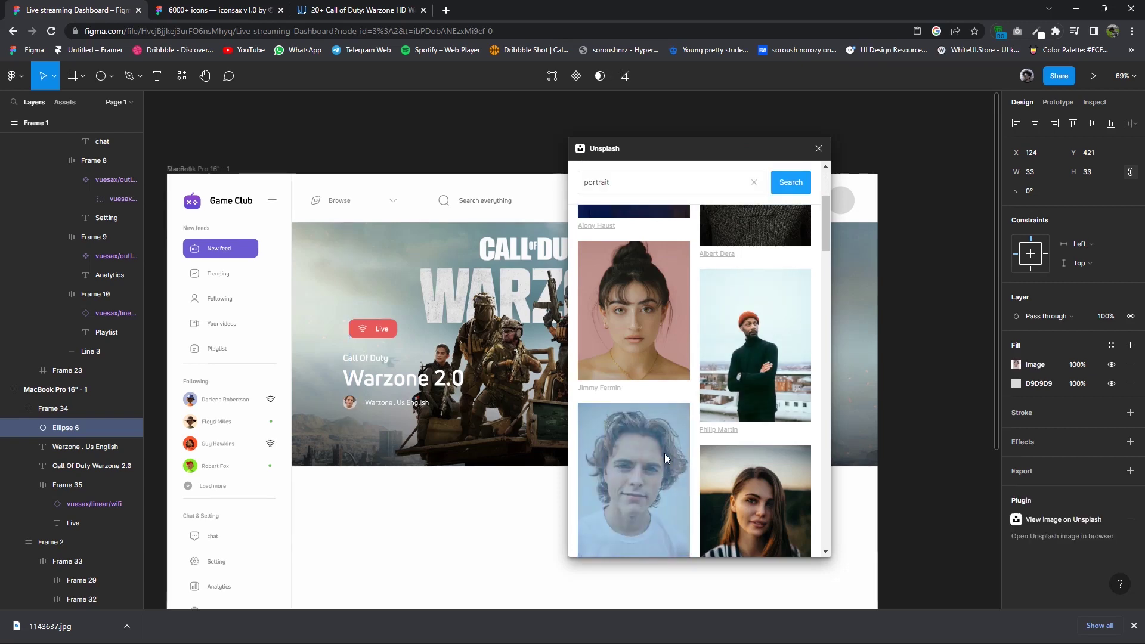
Swap the avatar circle to a different Unsplash portrait.
scroll(664, 453, "down", 5)
scroll(670, 450, "down", 2)
scroll(697, 448, "down", 3)
scroll(712, 451, "down", 3)
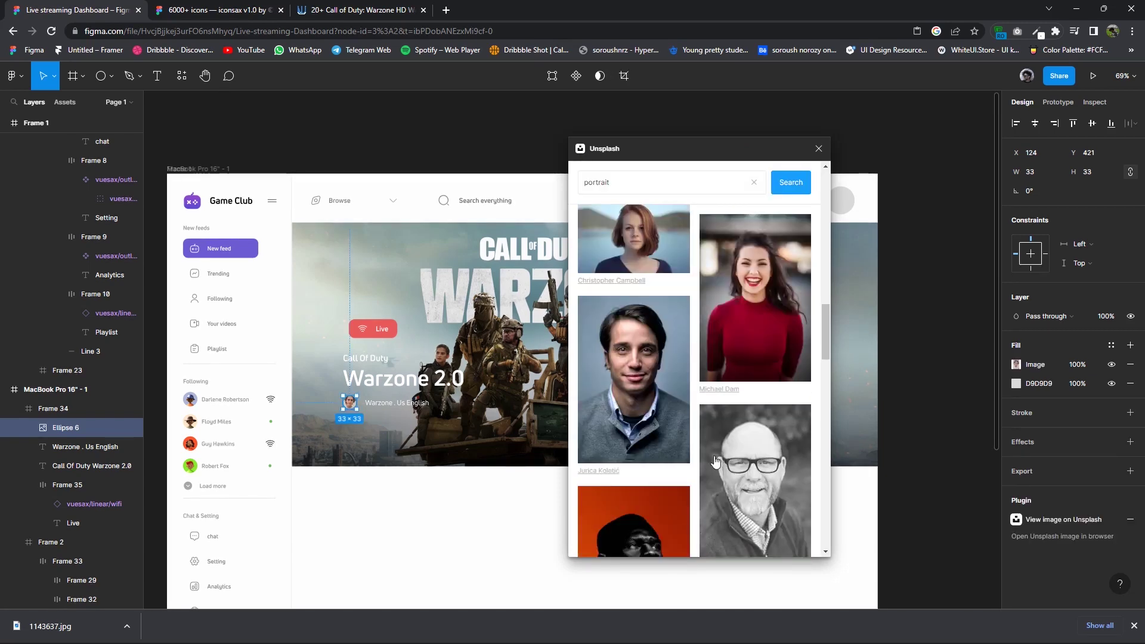
scroll(718, 457, "up", 5)
left_click(664, 254)
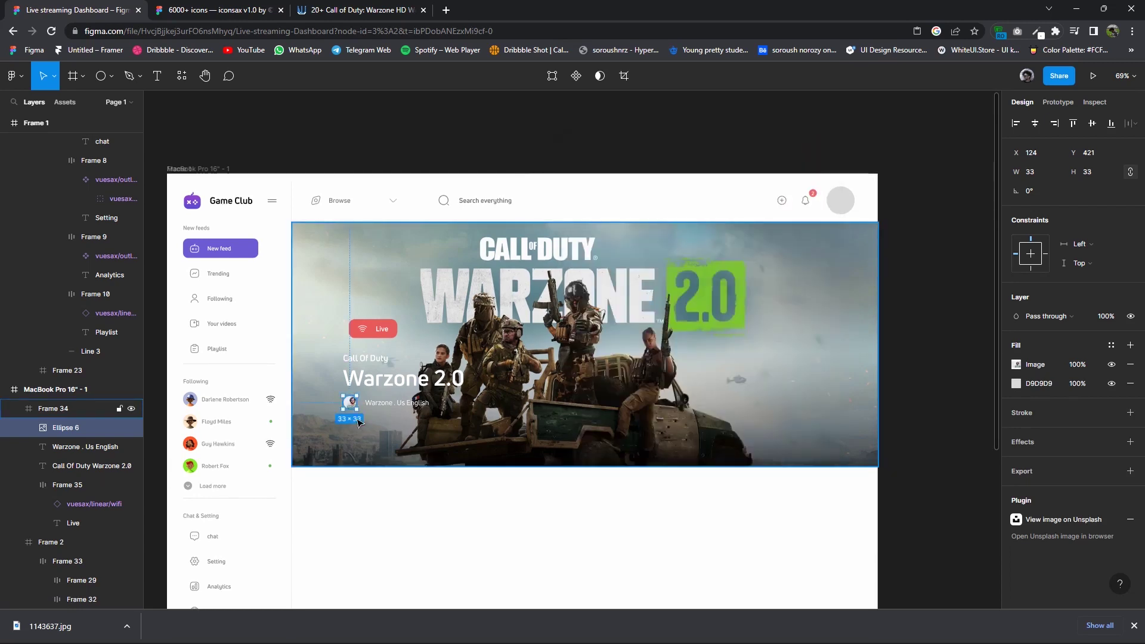
scroll(358, 422, "up", 3)
scroll(358, 422, "up", 3)
left_click(467, 375)
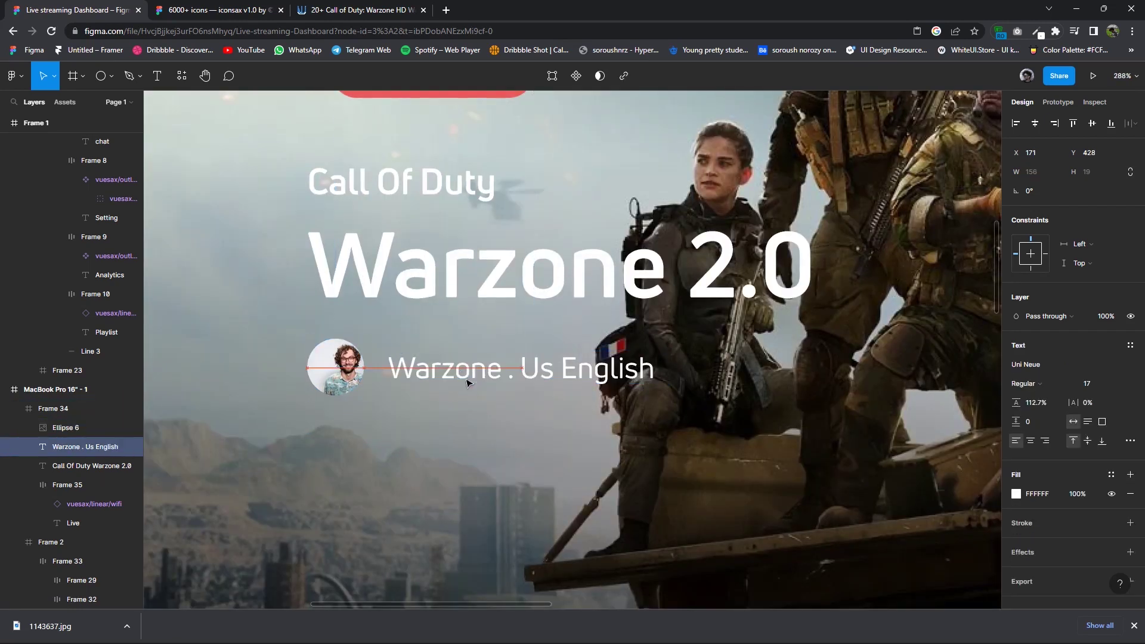
Move the sidebar's Join now button into the hero below the avatar row.
scroll(467, 384, "down", 2)
scroll(476, 379, "down", 2)
scroll(489, 376, "down", 1)
scroll(499, 372, "down", 1)
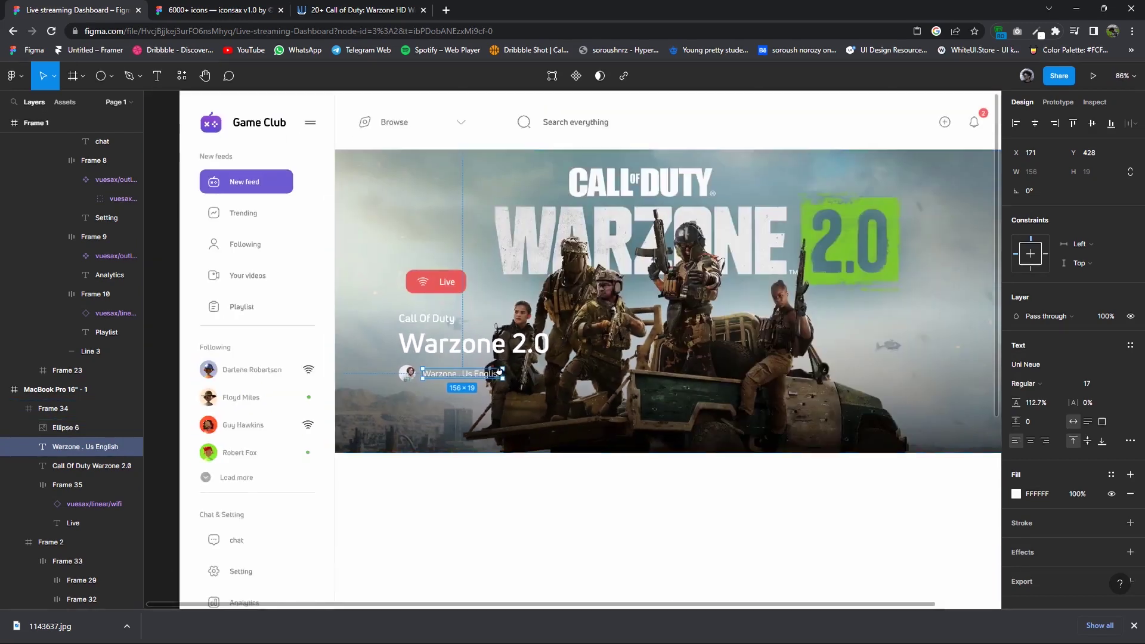
scroll(437, 313, "down", 3)
scroll(349, 562, "down", 3)
scroll(322, 555, "down", 2)
left_click(290, 546)
double_click(291, 546)
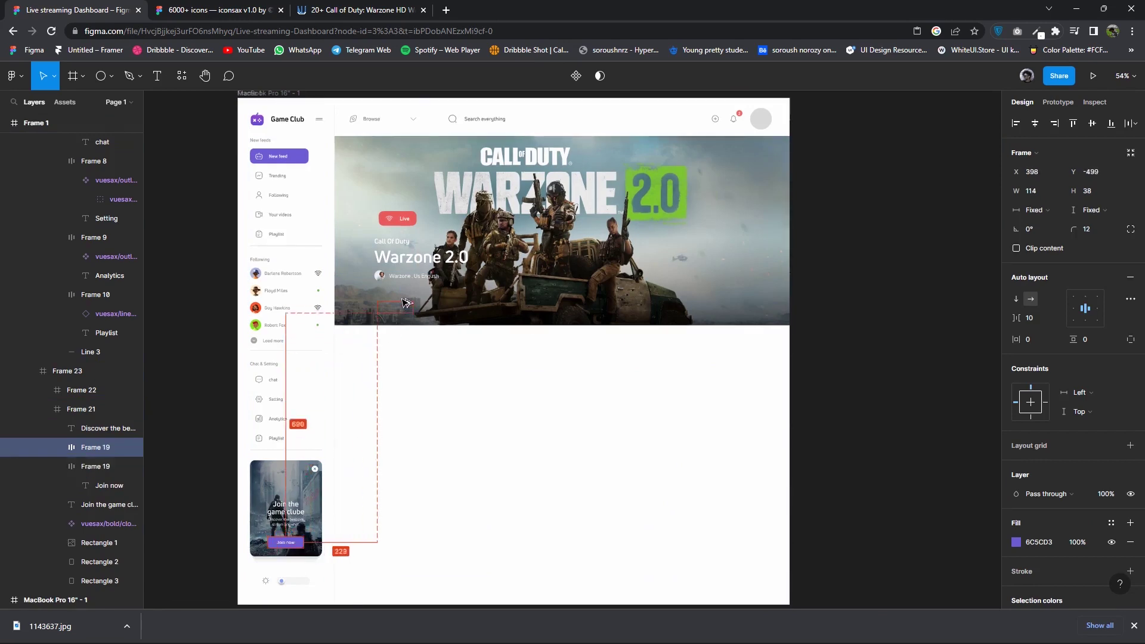
left_click_drag(406, 303, 406, 309)
Enlarge the moved button and relabel it 'Watch'.
scroll(406, 309, "up", 4)
left_click_drag(441, 390, 452, 388)
double_click(410, 415)
type("Watch")
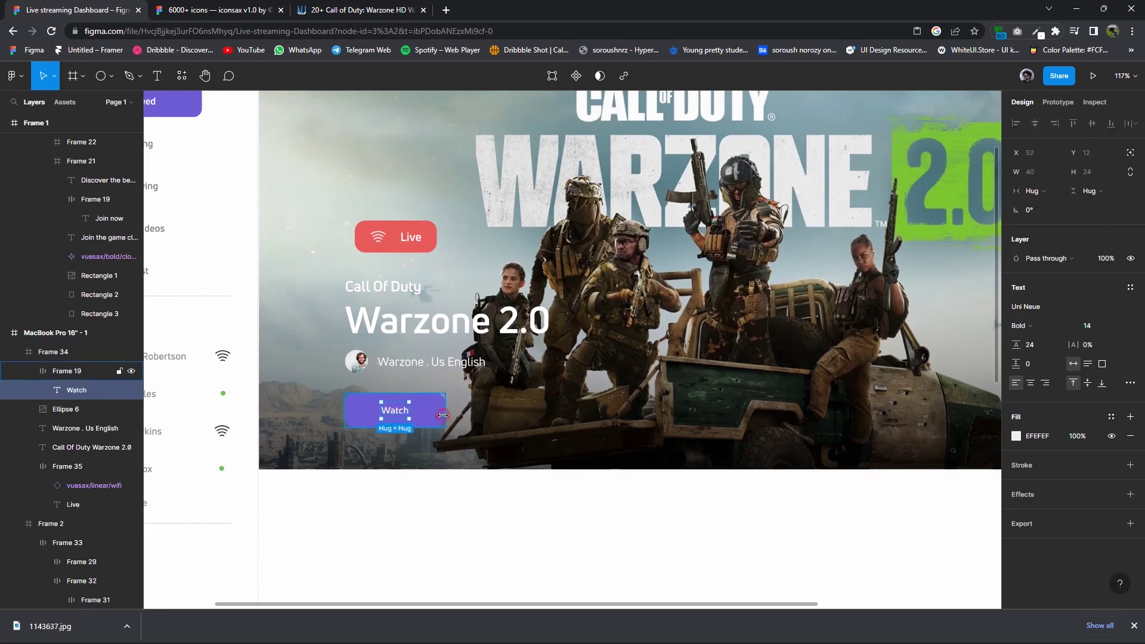
key("Escape")
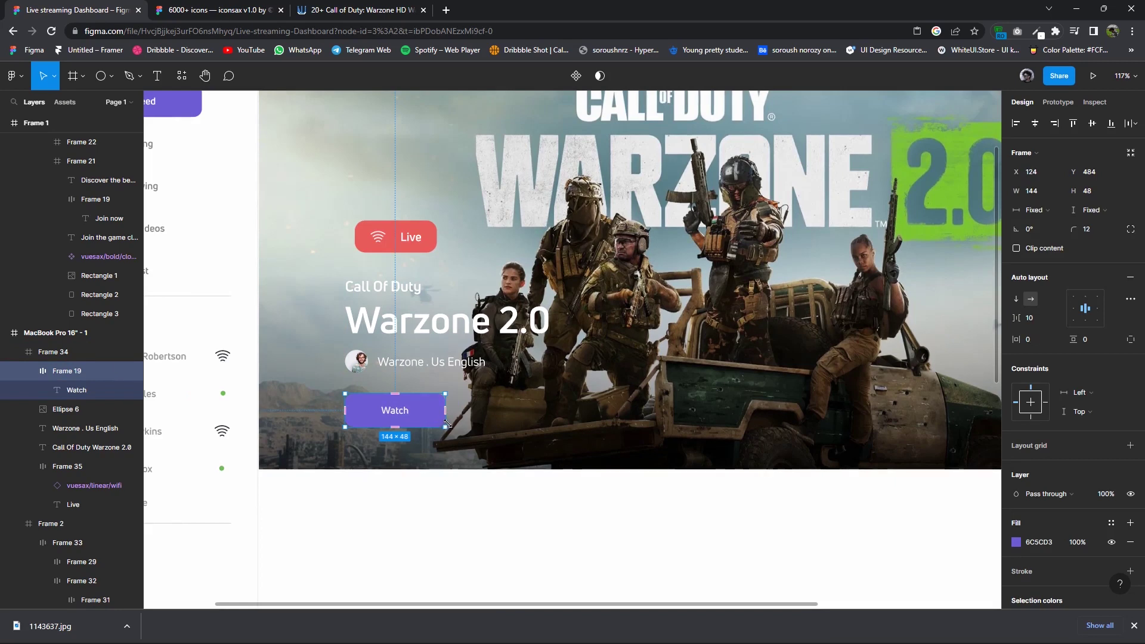
key("Escape")
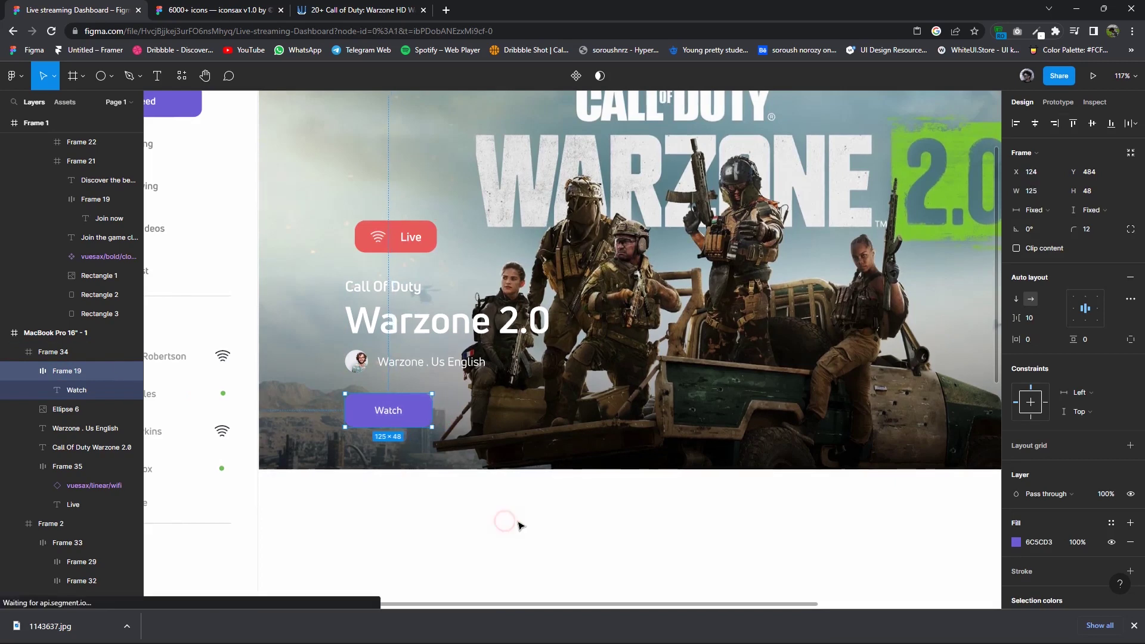
scroll(513, 522, "down", 5, "ctrl")
left_click(450, 422)
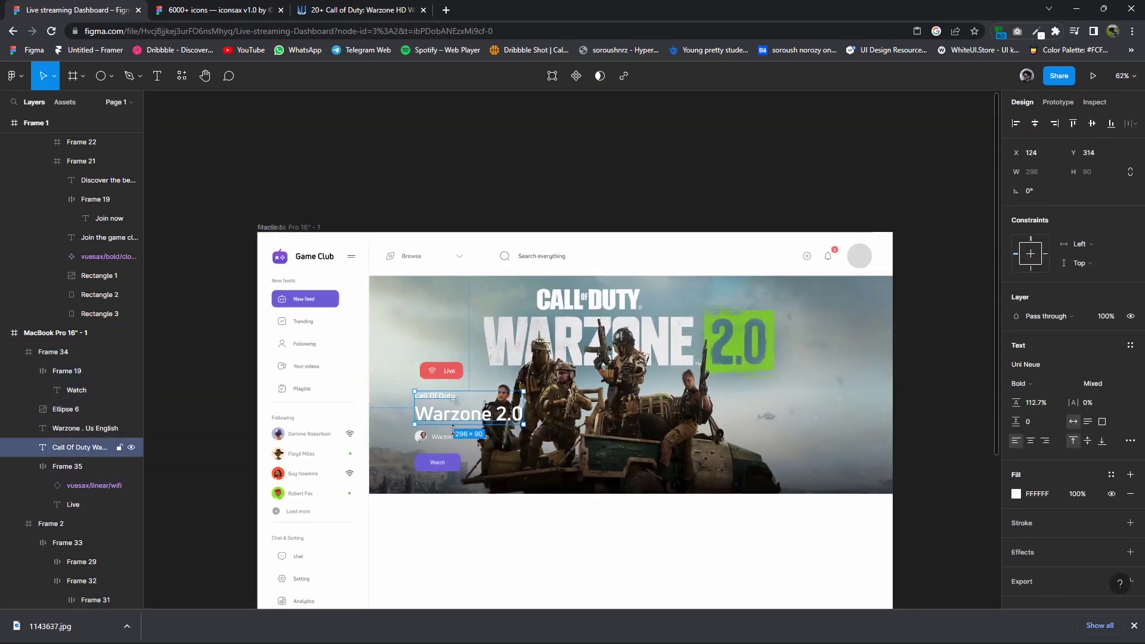
Wrap the avatar circle and 'Warzone . Us English' text in an auto-layout row.
left_click(460, 436)
left_click(65, 409, "shift")
key("shift+a")
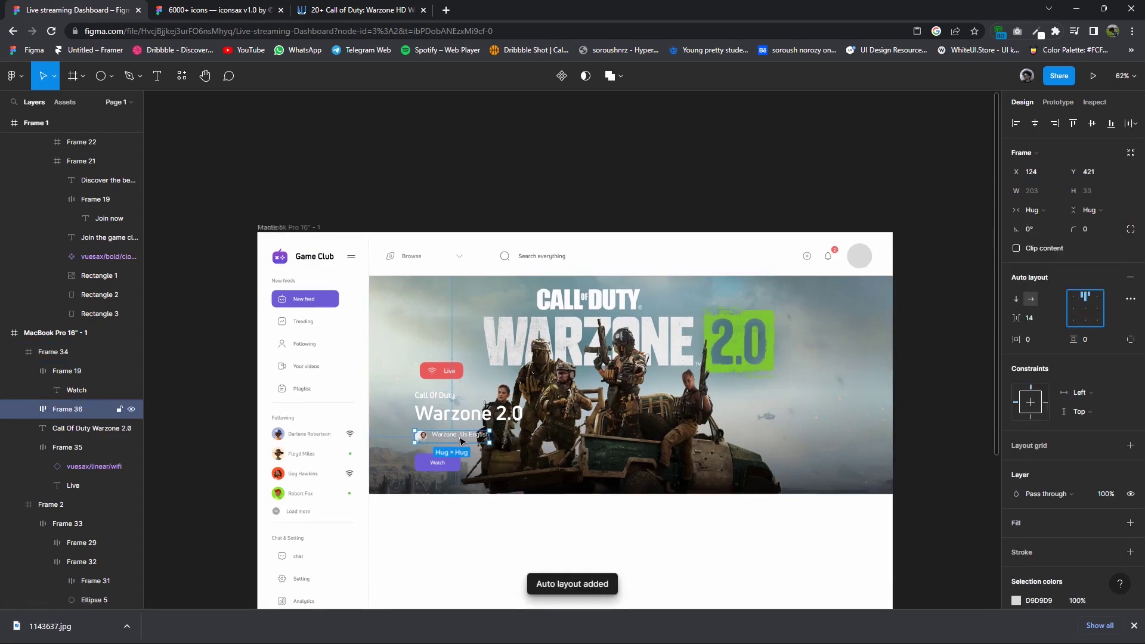
left_click(516, 522)
scroll(516, 522, "up", 3, "ctrl")
Shift the Live badge left so it lines up with the title, avatar row and Watch button.
left_click(443, 410)
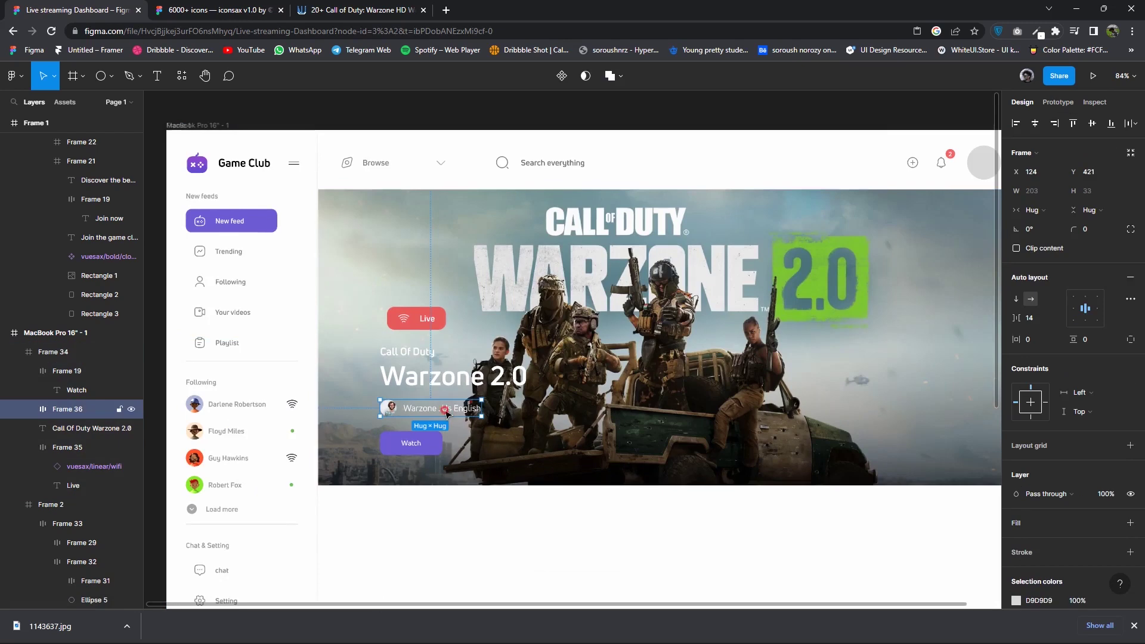
left_click(434, 325)
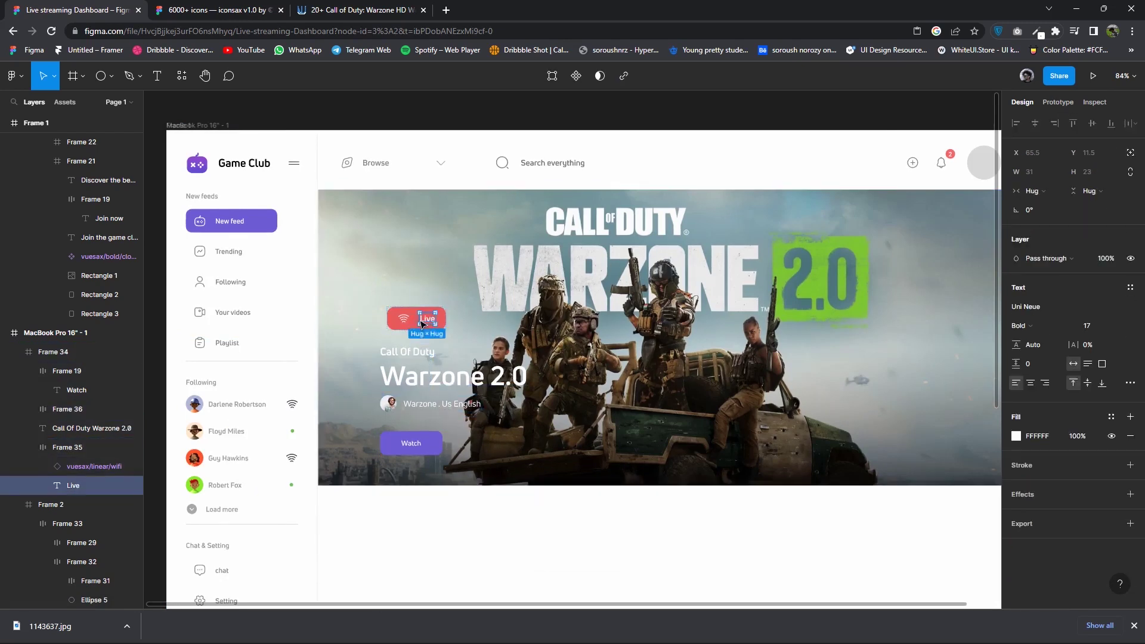
key("Escape")
left_click_drag(434, 325, 424, 322)
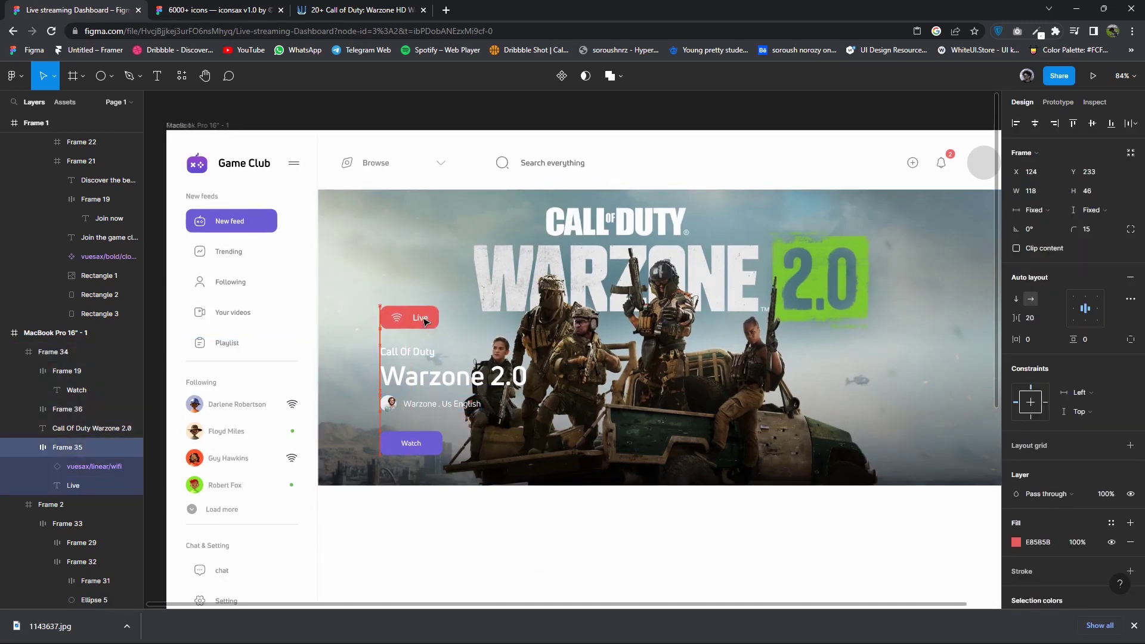
left_click(418, 380)
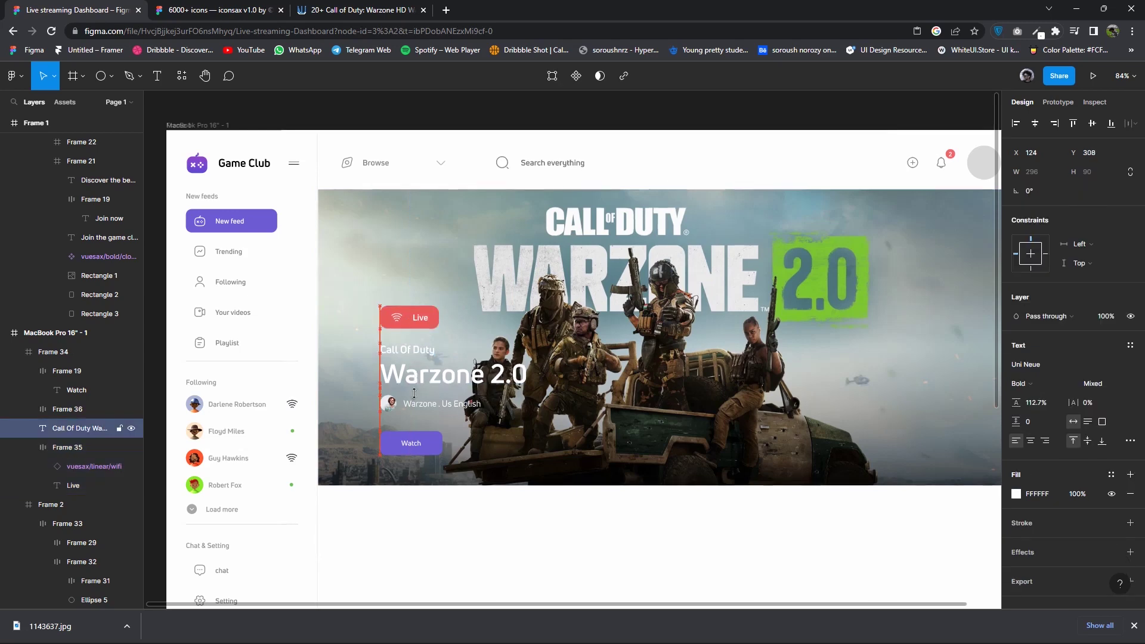
left_click(418, 404)
left_click(419, 441)
left_click(523, 509)
Pan around the hero banner and bring up the shape choices.
scroll(520, 489, "right", 2)
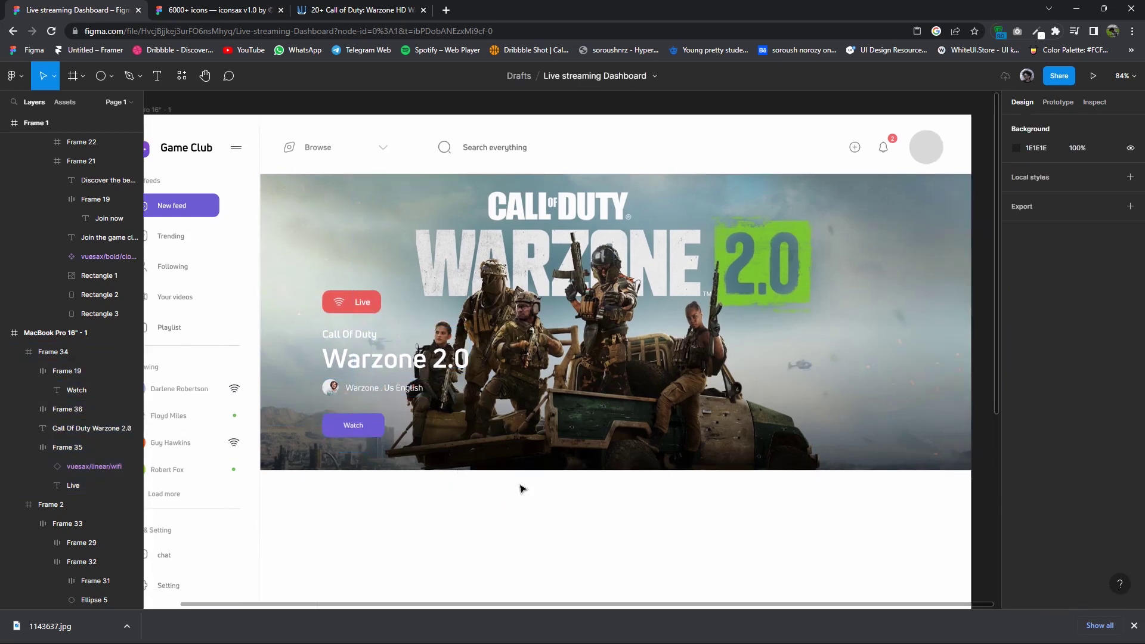
scroll(520, 486, "down", 3)
scroll(519, 486, "up", 3)
scroll(477, 495, "up", 3)
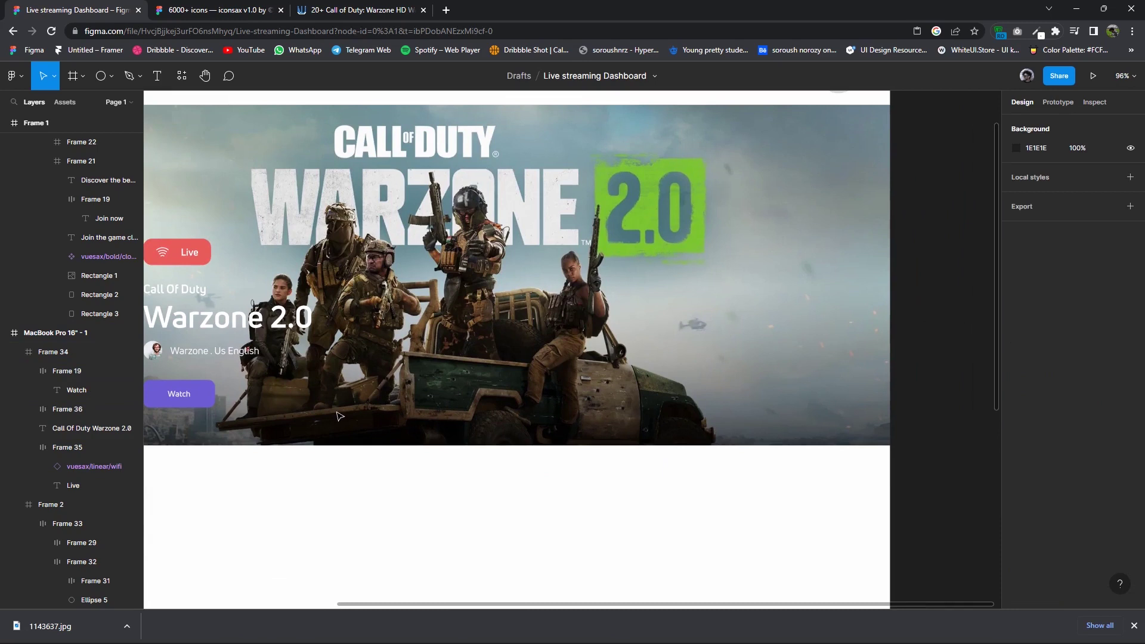
left_click(112, 76)
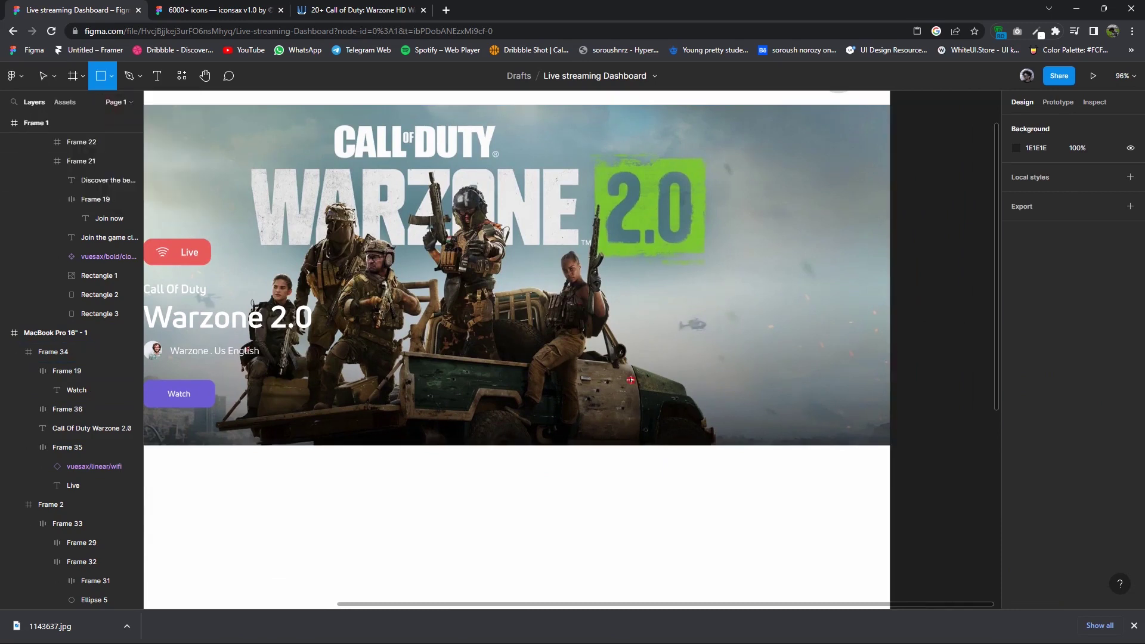
Draw a small rectangle in the hero's lower right and fill it with the Call of Duty image.
left_click_drag(630, 380, 680, 410)
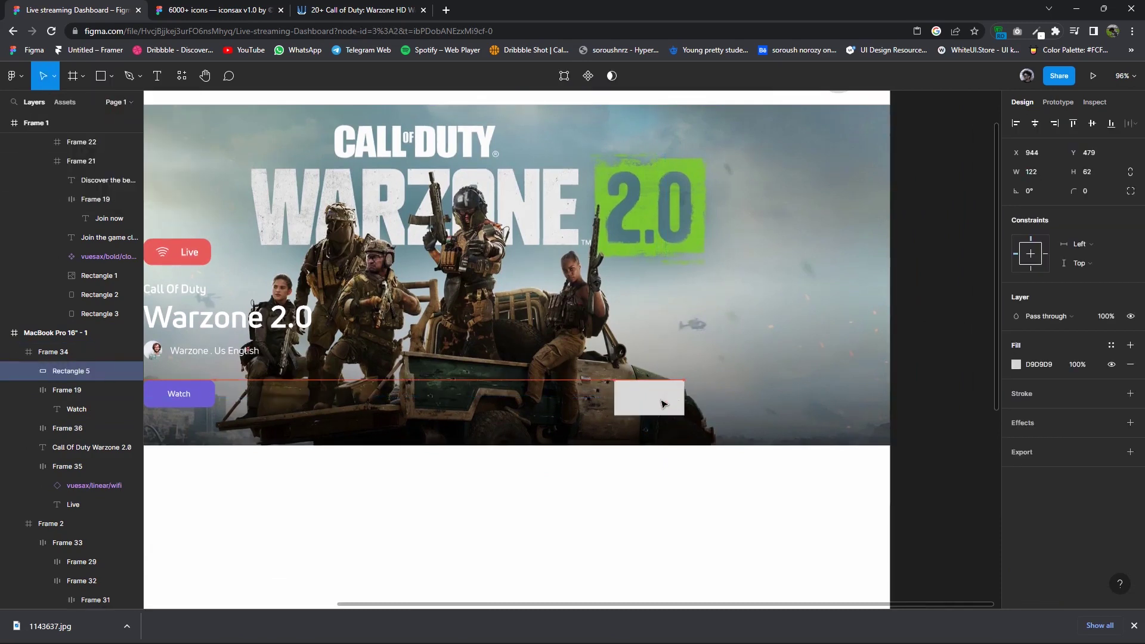
left_click(1018, 364)
left_click(880, 298)
left_click(888, 371)
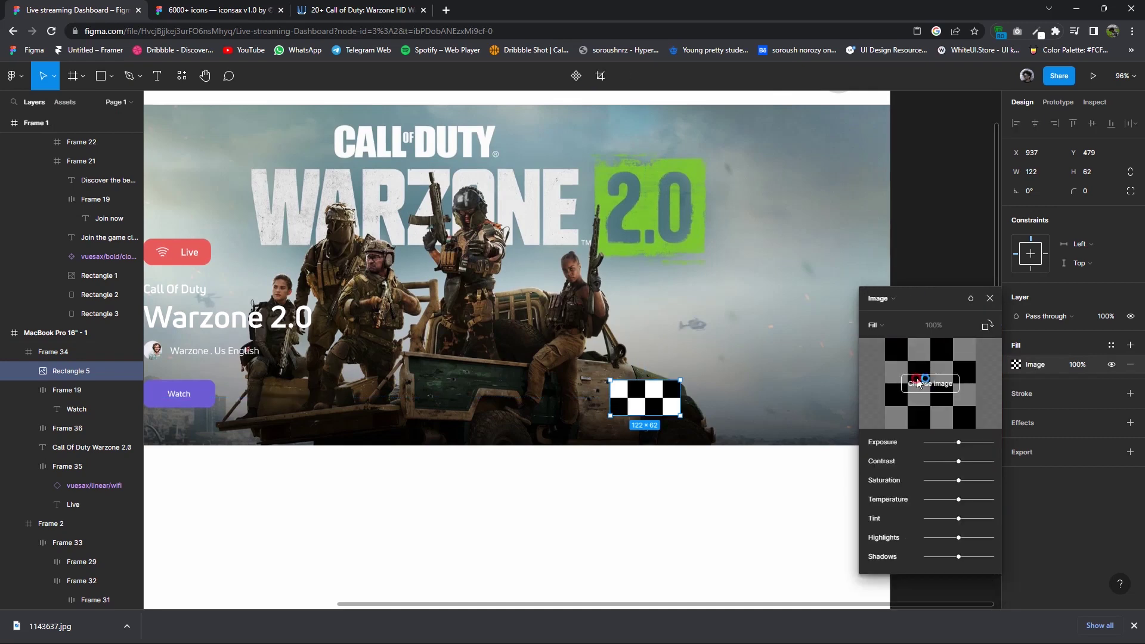
left_click(930, 383)
scroll(631, 282, "down", 1)
double_click(397, 292)
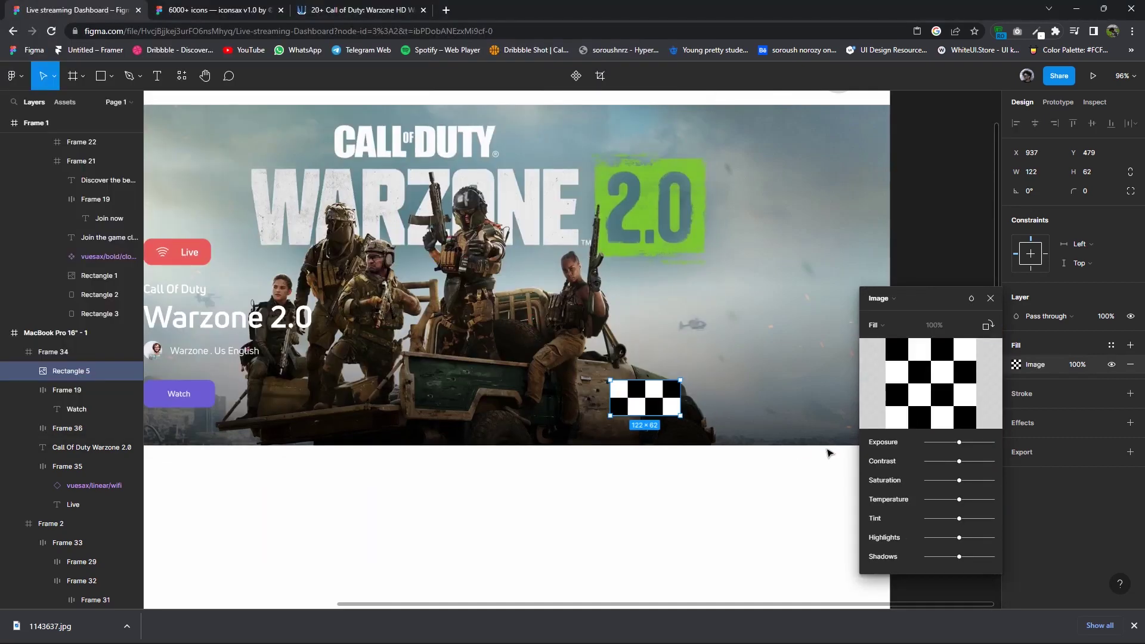
left_click(990, 299)
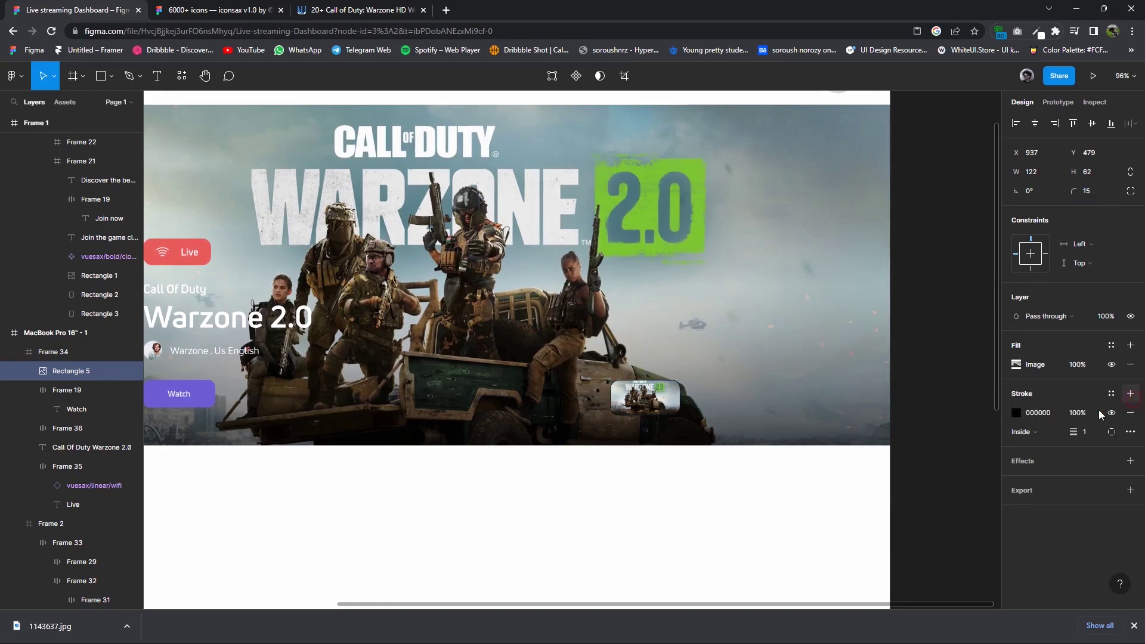
Give the thumbnail a white border.
left_click(1016, 413)
left_click(859, 338)
left_click(1079, 365)
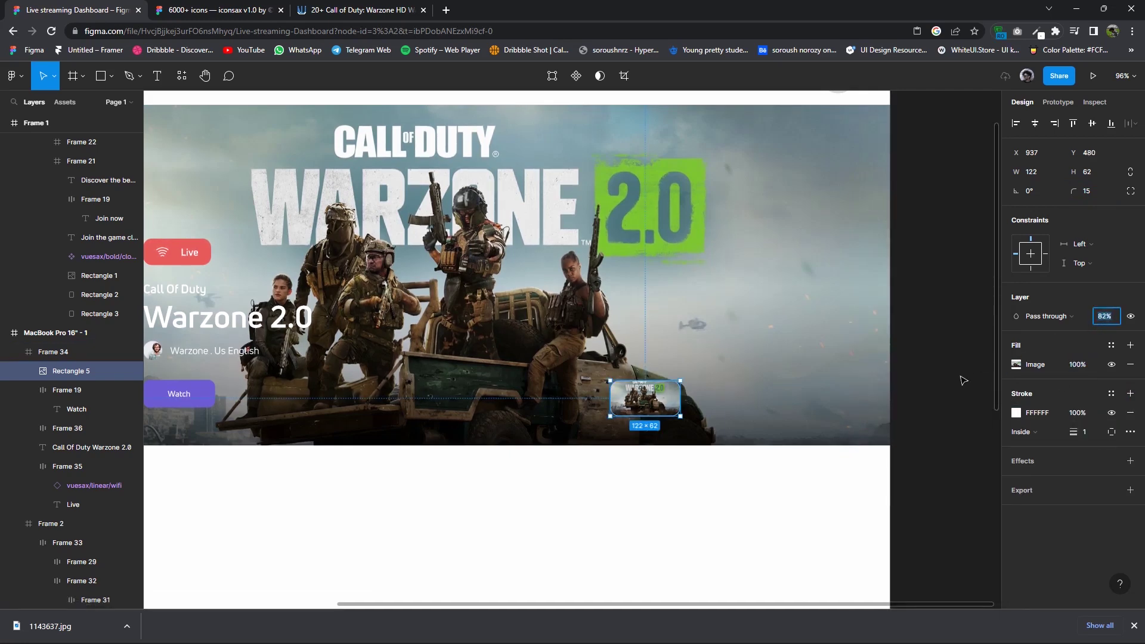
left_click(963, 380)
scroll(700, 434, "up", 3)
scroll(602, 367, "up", 3)
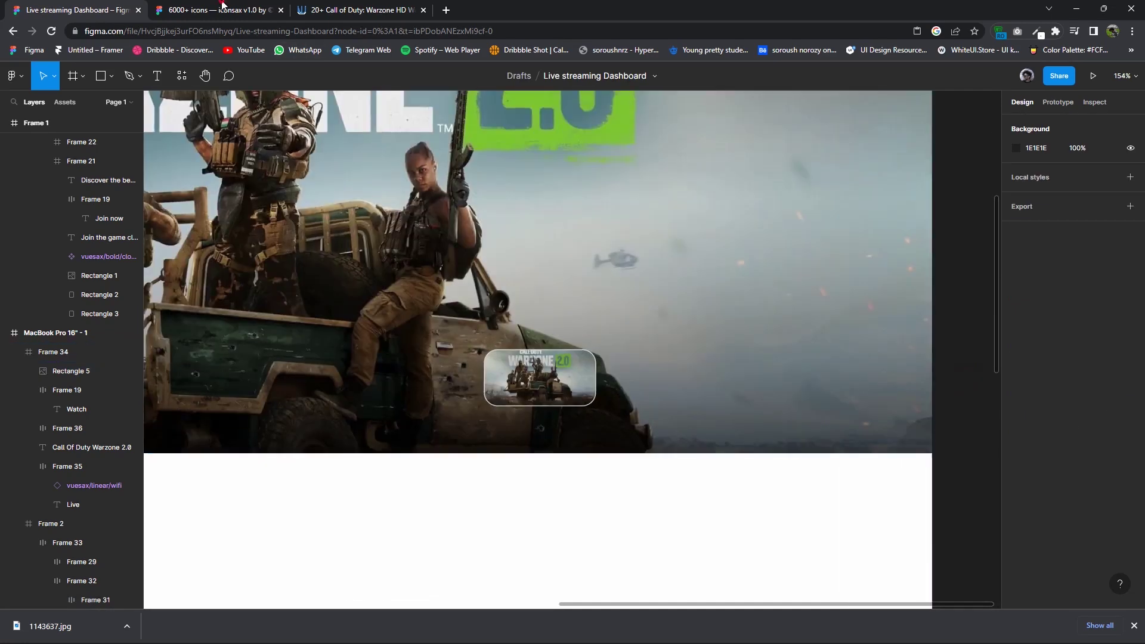
left_click(222, 4)
scroll(381, 250, "down", 3)
scroll(366, 316, "down", 2)
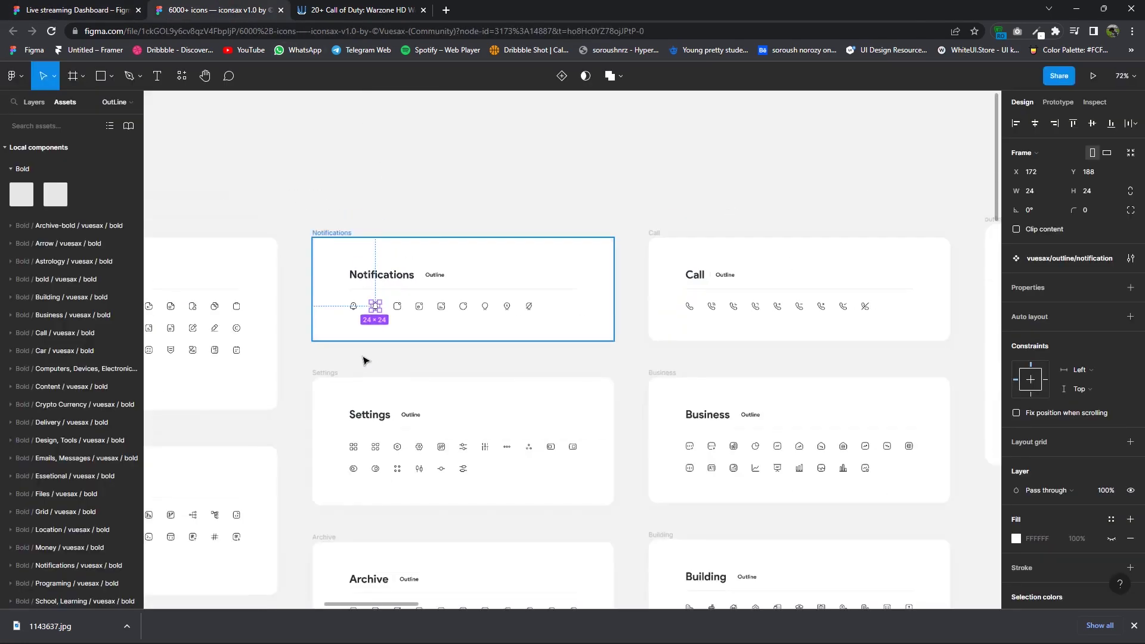
scroll(418, 361, "down", 2)
scroll(471, 340, "down", 3)
scroll(506, 245, "down", 3)
scroll(510, 256, "down", 2)
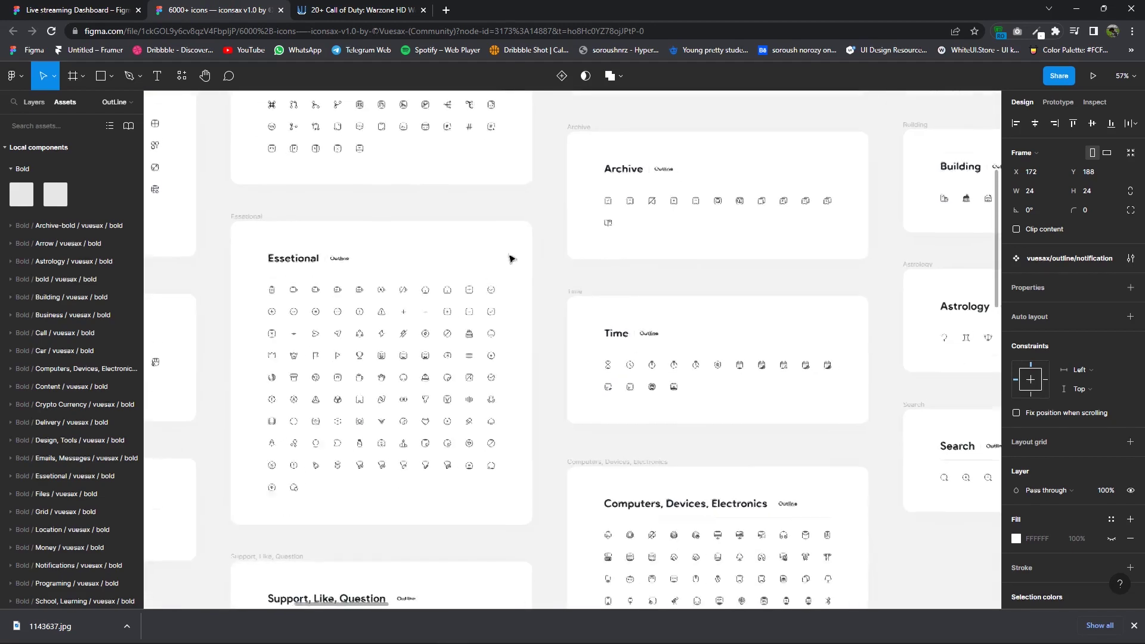
scroll(511, 258, "down", 1)
scroll(378, 350, "left", 5)
scroll(434, 340, "down", 2)
scroll(434, 340, "left", 5)
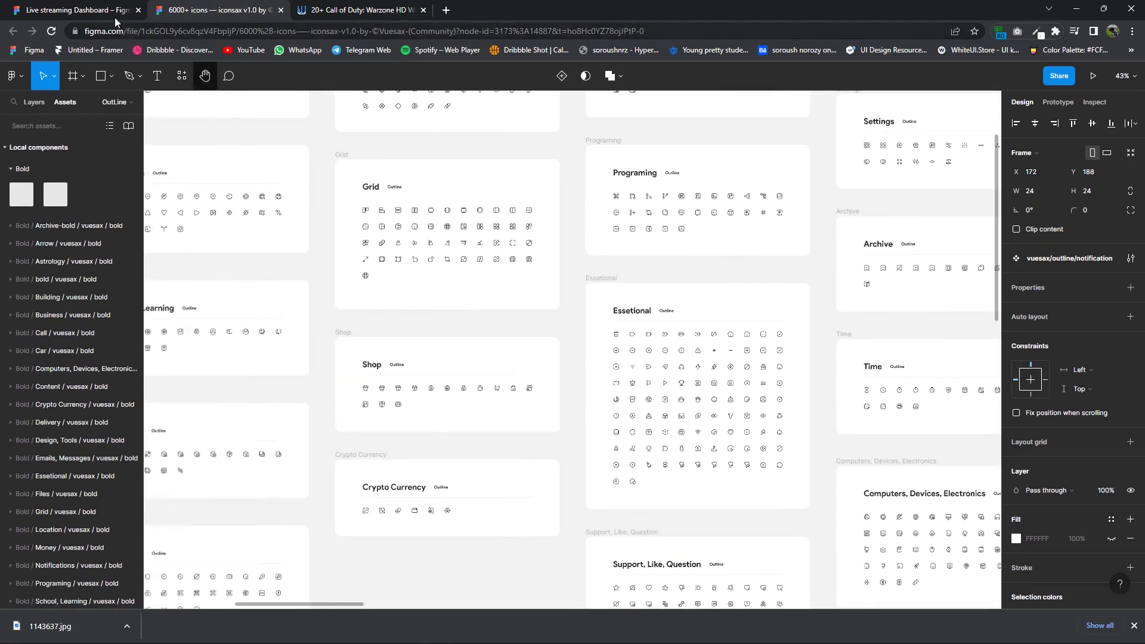
scroll(450, 297, "up", 3)
scroll(450, 297, "left", 3)
scroll(447, 296, "left", 2)
scroll(715, 270, "left", 4)
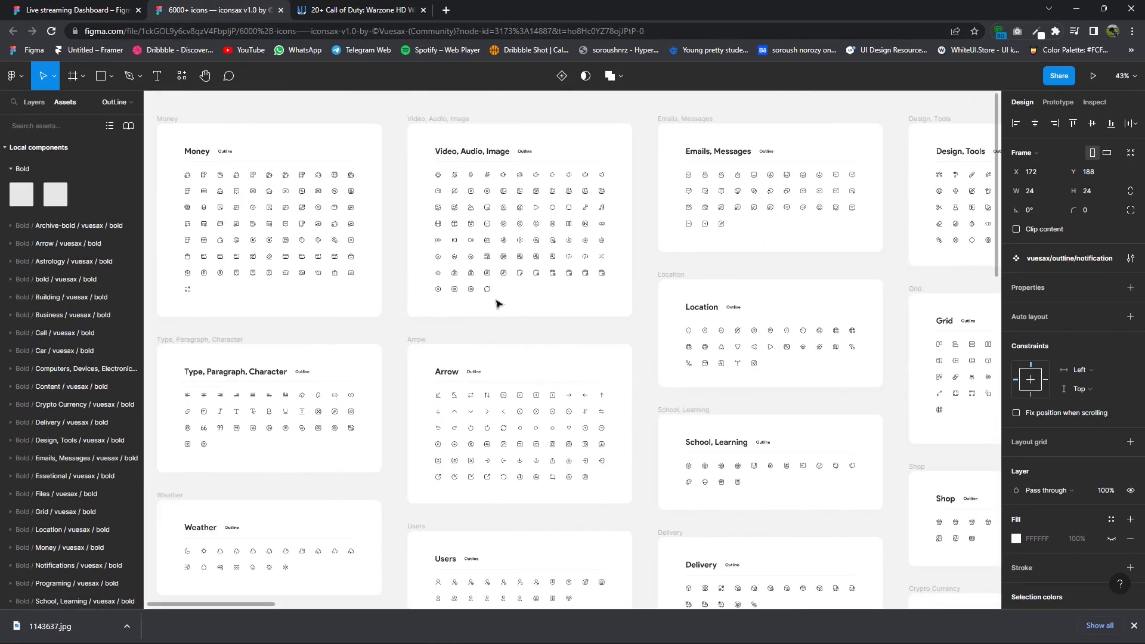
scroll(453, 307, "left", 3)
scroll(369, 275, "right", 2)
left_click(88, 7)
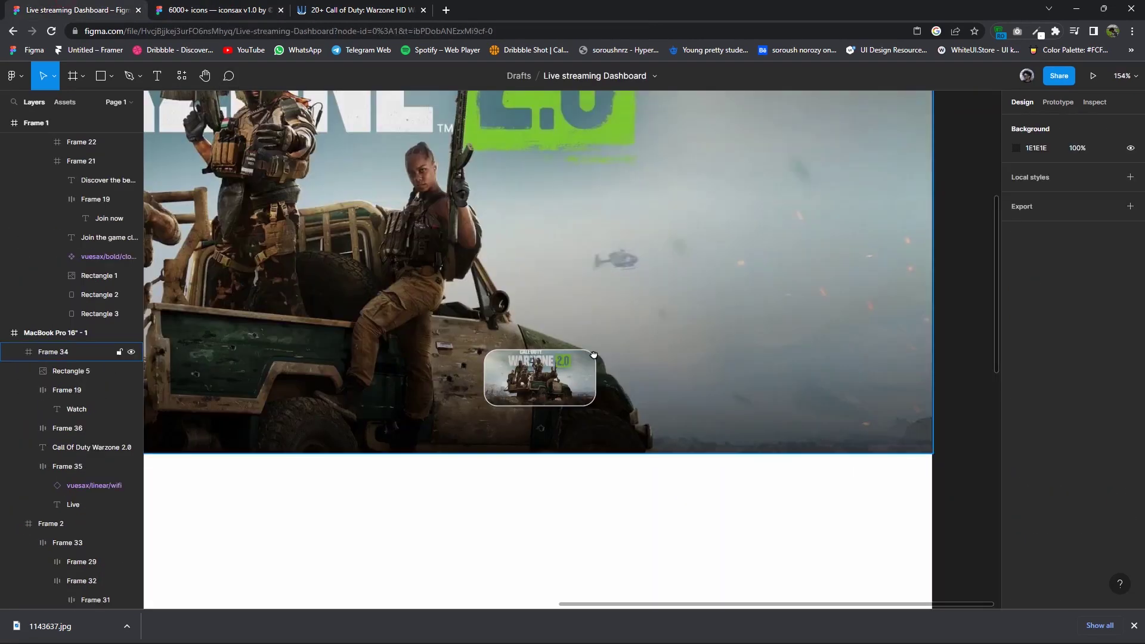
scroll(593, 354, "down", 3)
scroll(536, 334, "down", 3)
scroll(439, 312, "up", 5)
scroll(474, 181, "down", 1)
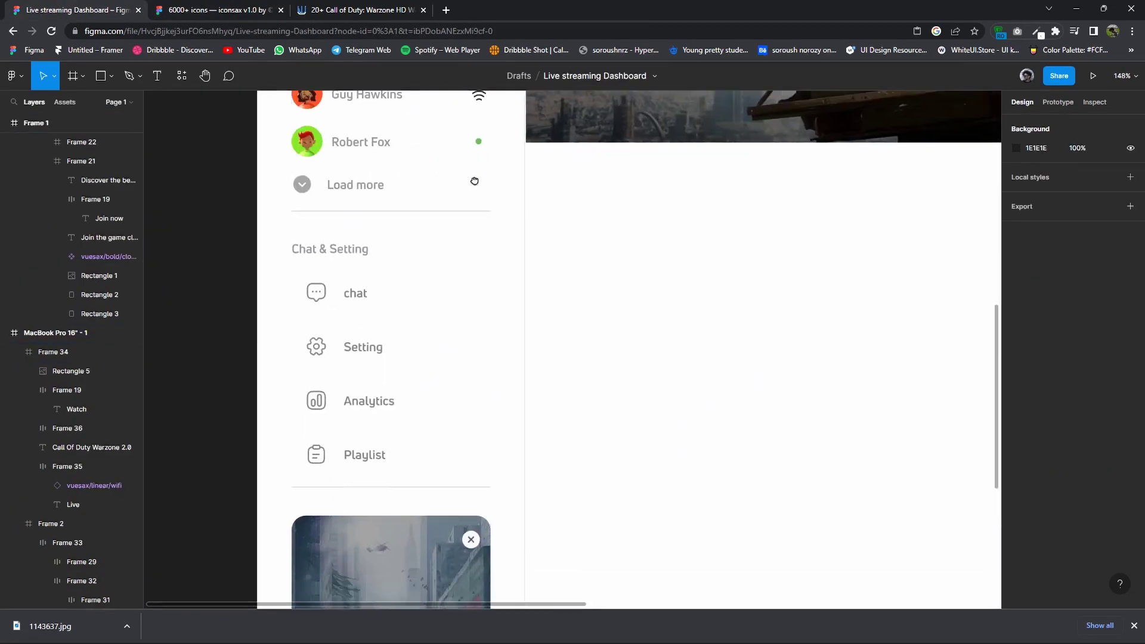
scroll(474, 180, "up", 5)
left_click(293, 480)
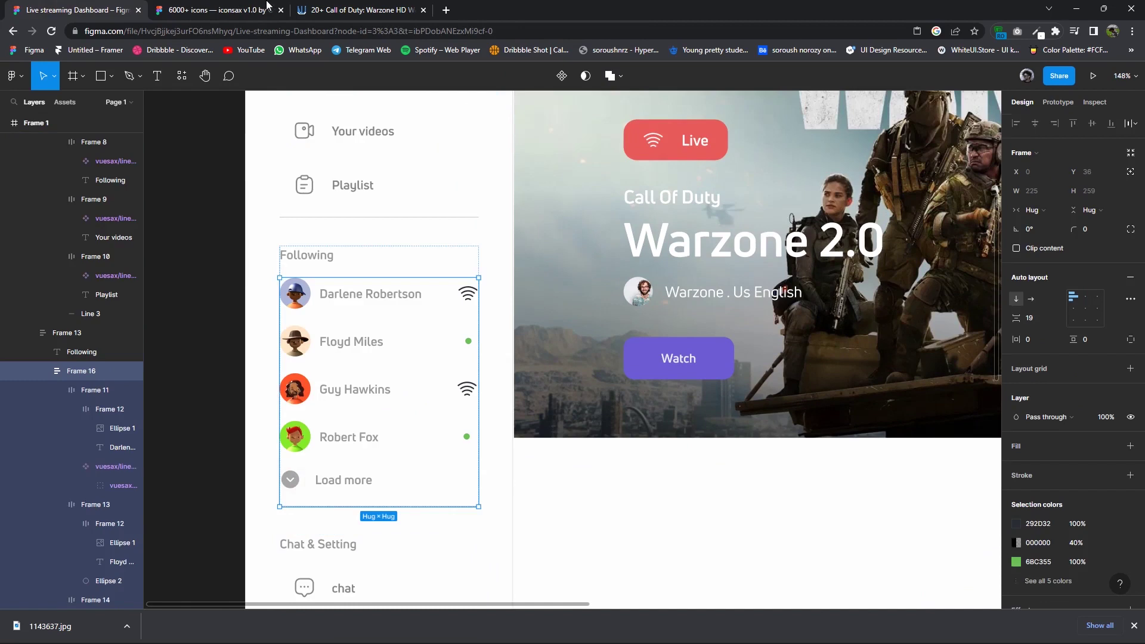
Browse the iconsax library to the Arrow icon category.
left_click(266, 5)
scroll(555, 263, "down", 2)
left_click_drag(554, 263, 390, 299)
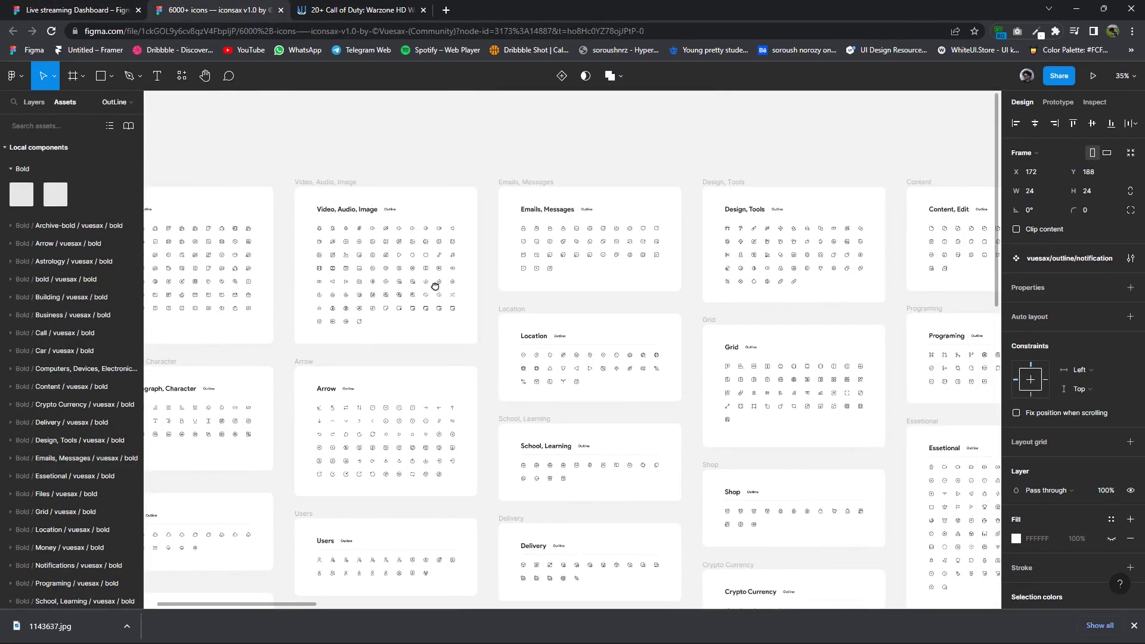
scroll(434, 286, "down", 2)
scroll(378, 366, "up", 3)
Copy the outline left-arrow icon and return to the dashboard below the hero.
left_click(372, 361)
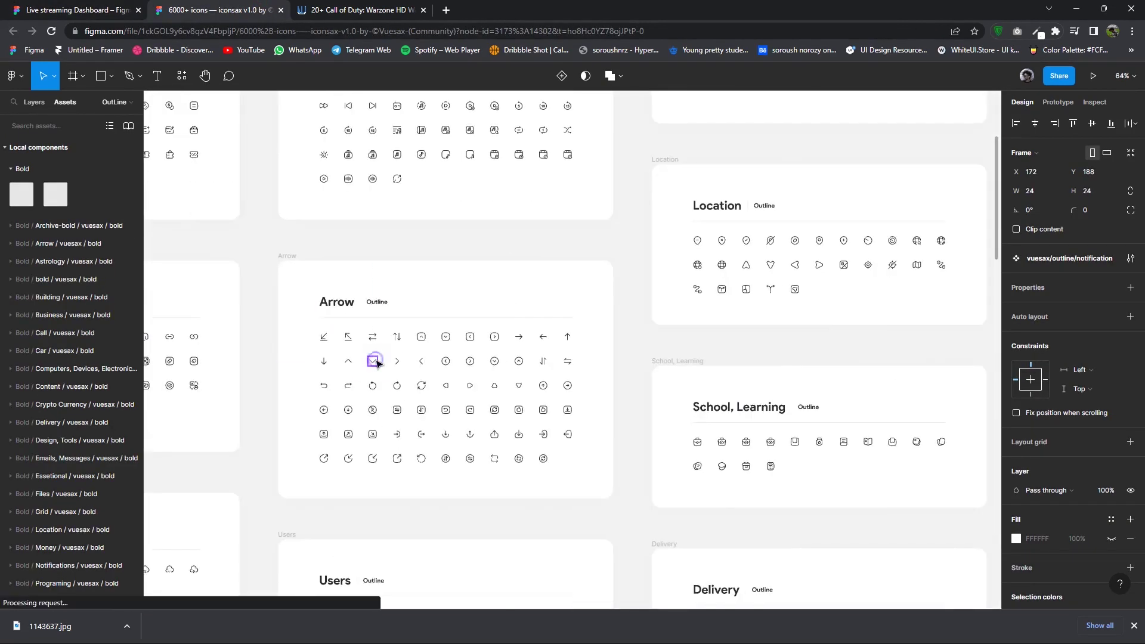
right_click(372, 360)
left_click(394, 239)
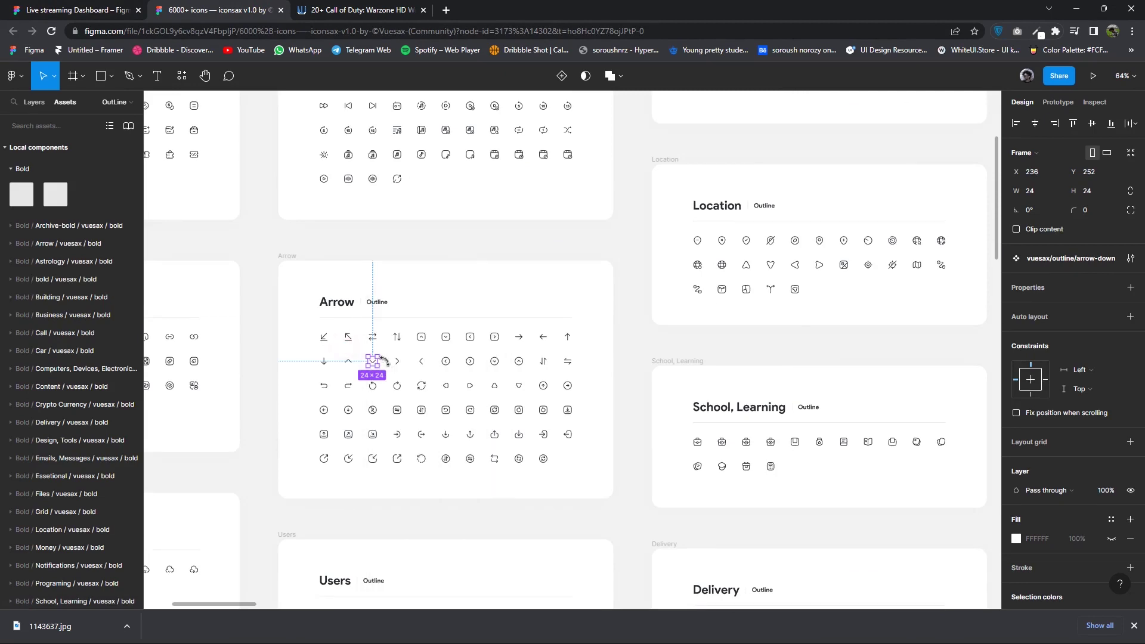
right_click(416, 360)
left_click(584, 311)
key("ctrl+Page_Up")
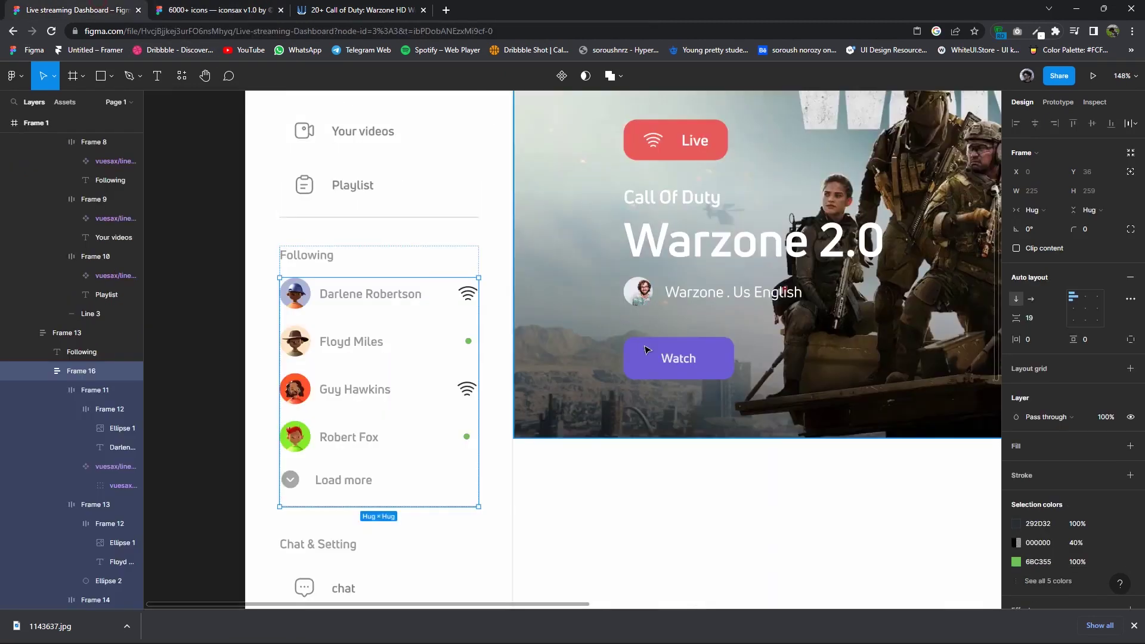
scroll(568, 408, "down", 3)
right_click(683, 415)
Paste the left arrow below the hero and wrap it in a 33 by 33 auto-layout frame.
left_click(698, 238)
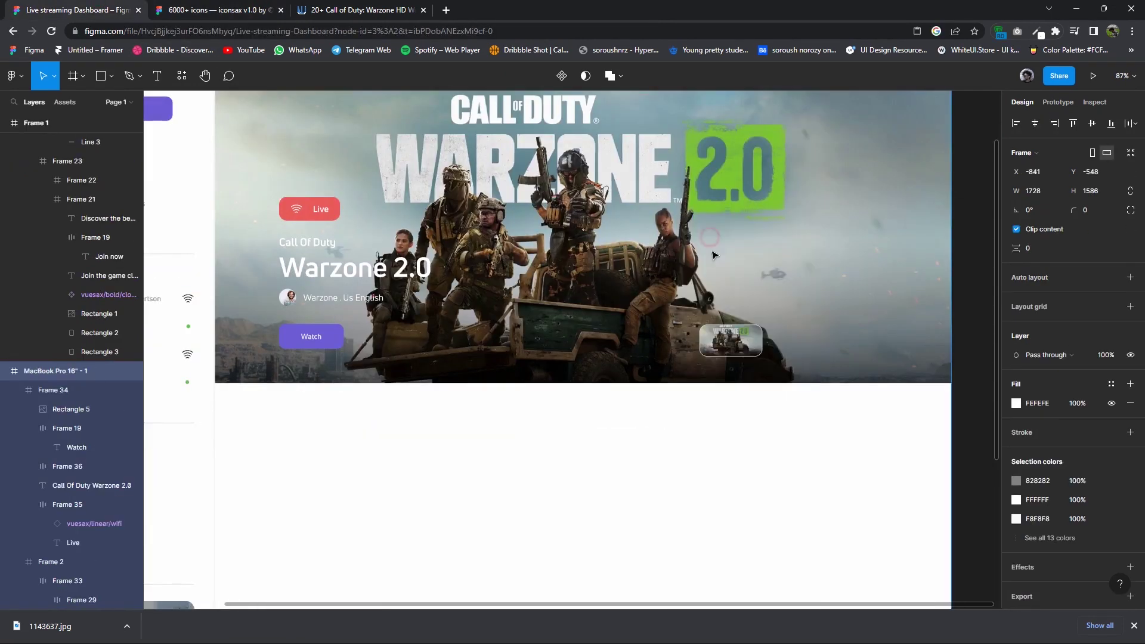
scroll(704, 411, "up", 5)
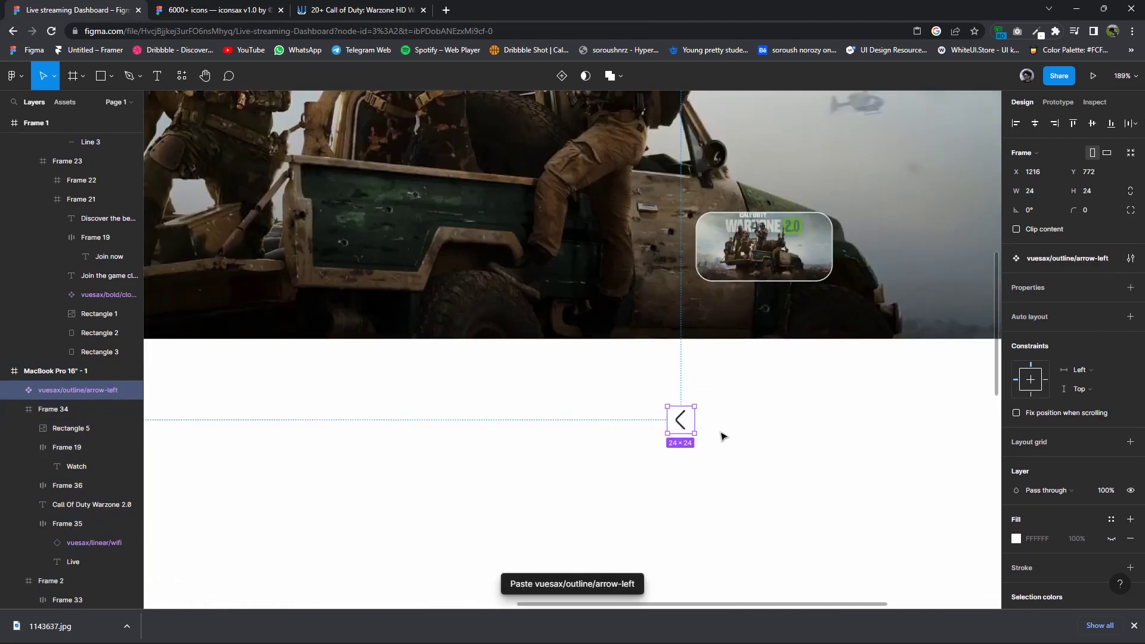
right_click(686, 421)
key("shift+a")
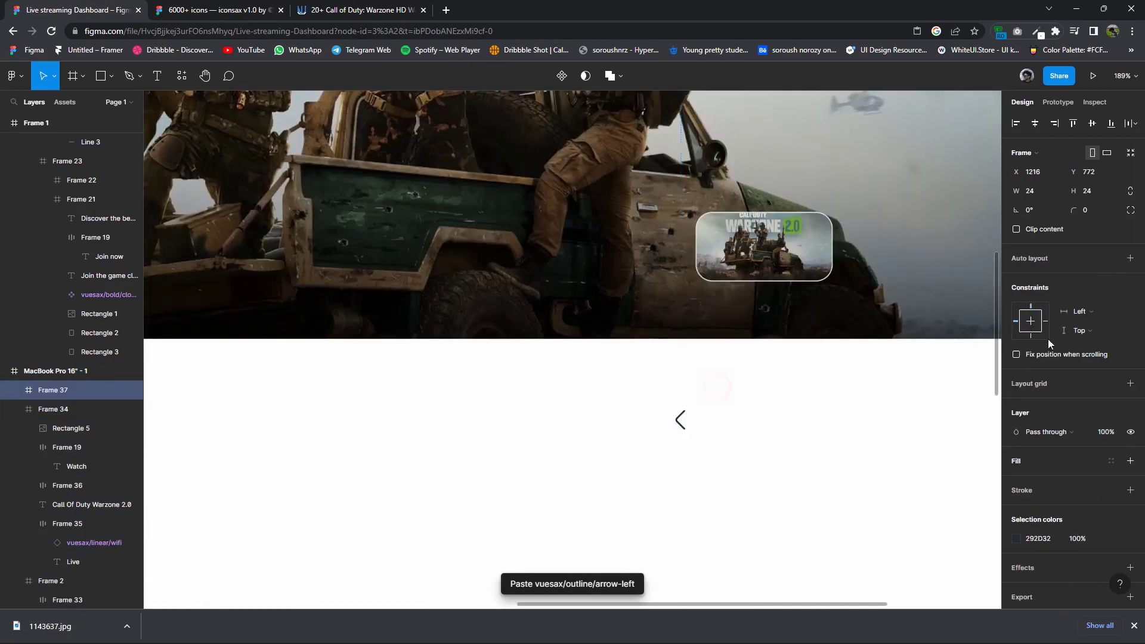
scroll(1075, 501, "down", 2)
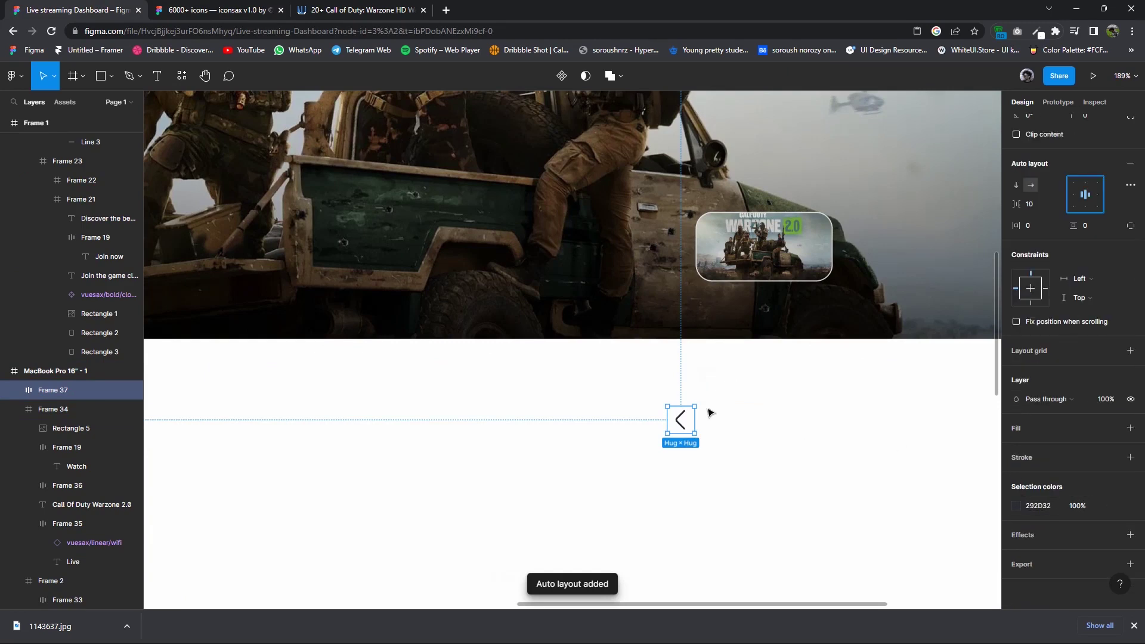
left_click_drag(702, 399, 707, 394)
scroll(1093, 230, "up", 2)
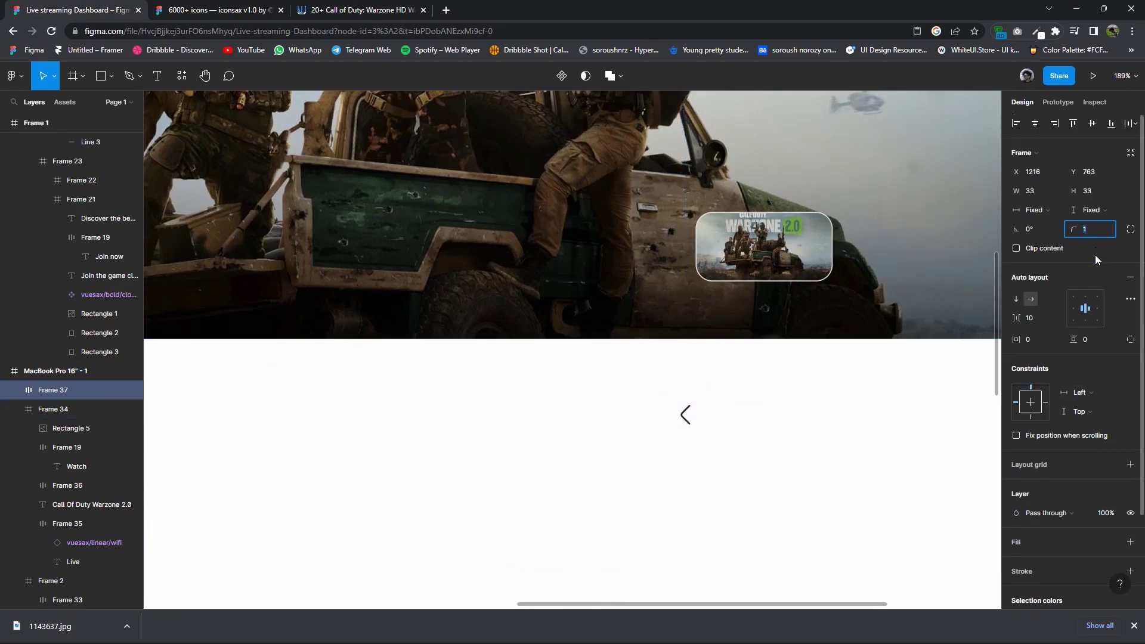
Give the arrow frame a blue fill and make the arrow lines white.
left_click(1015, 561)
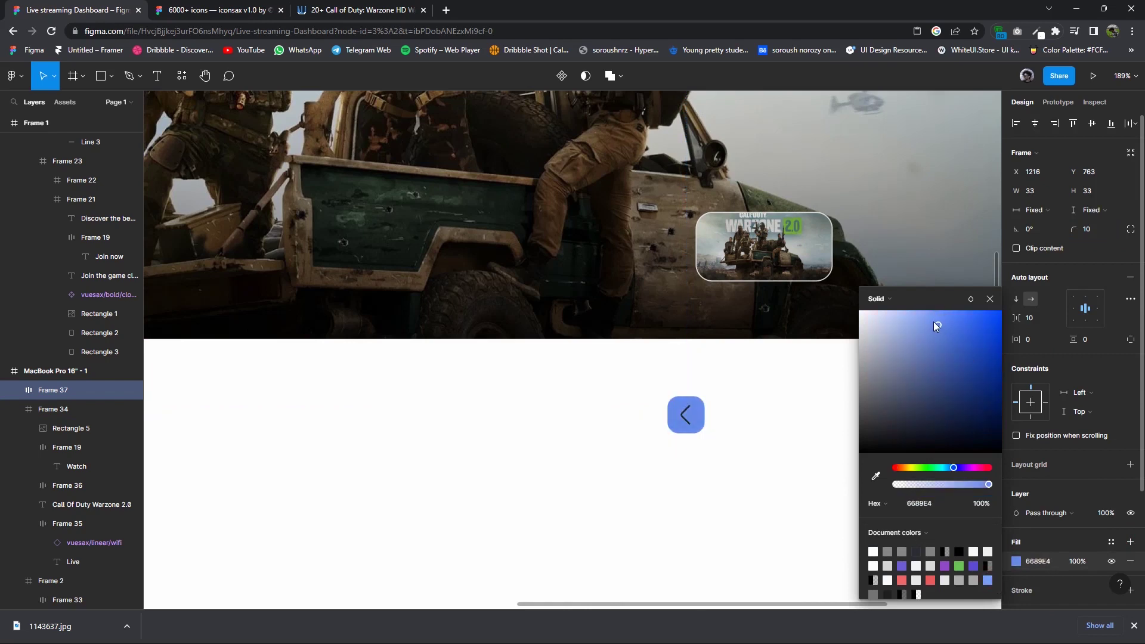
left_click(989, 298)
double_click(689, 421)
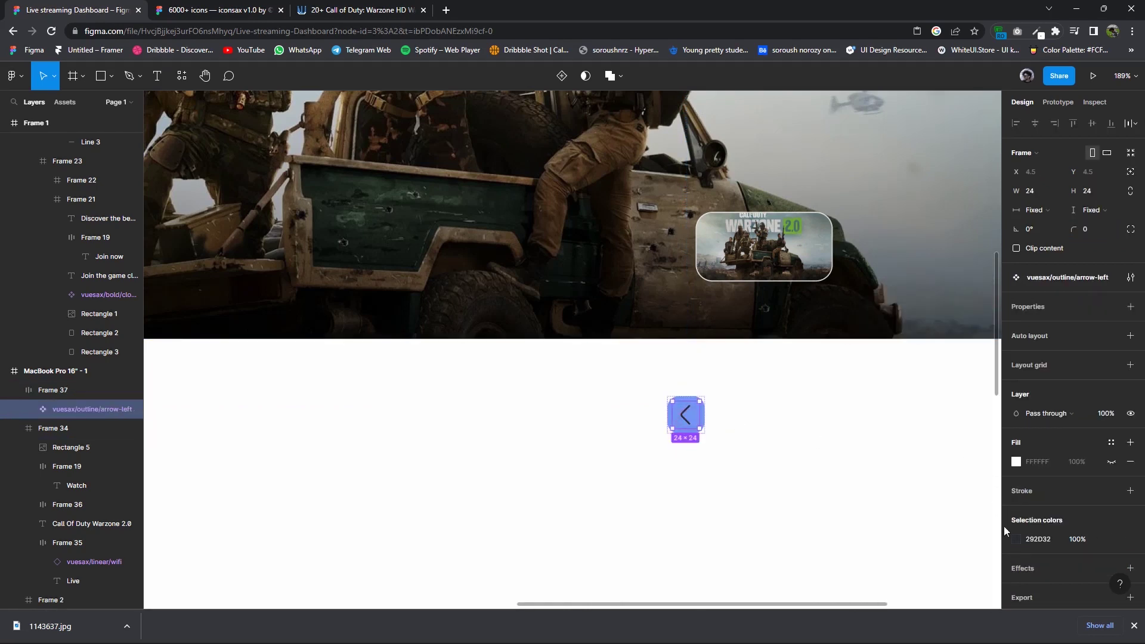
left_click(1015, 539)
scroll(697, 417, "up", 5)
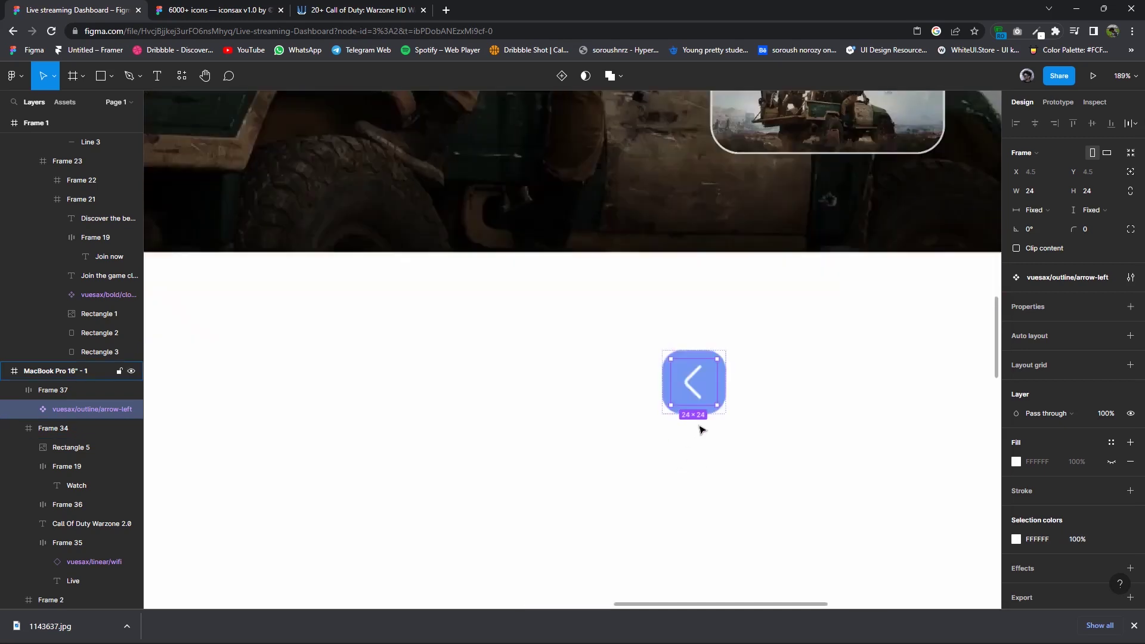
key("Escape")
Shrink the arrow button slightly and set its corner radius to 1115.
left_click_drag(735, 409, 714, 389)
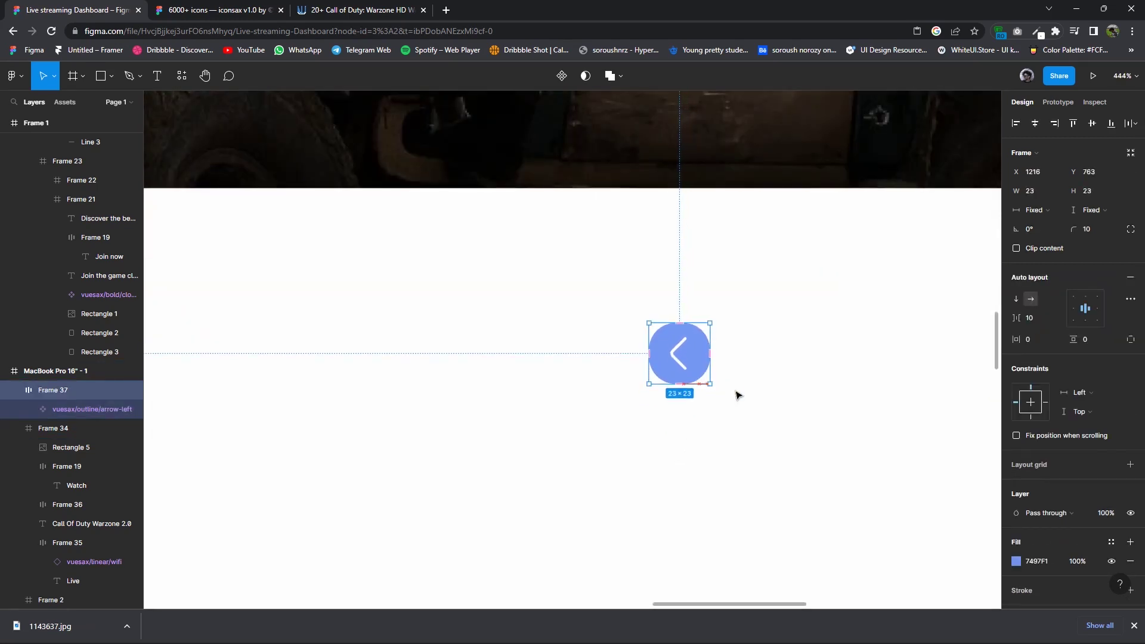
left_click(738, 395)
scroll(738, 395, "down", 3)
left_click(712, 381)
left_click(1088, 229)
type("1115")
key("Return")
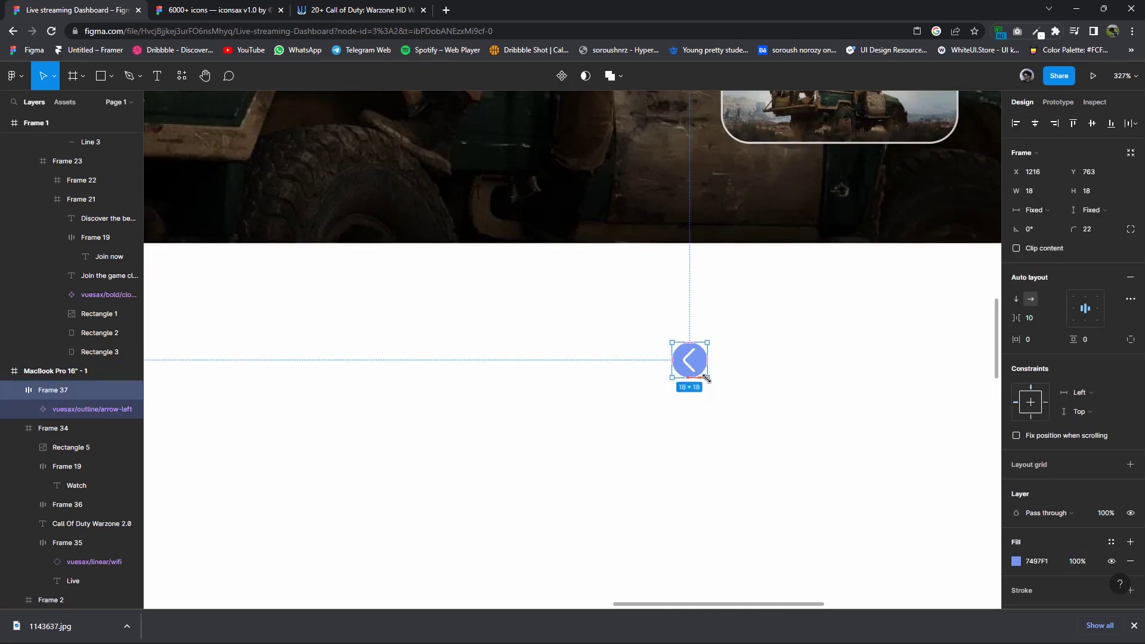
Check the arrow shape inside the round button, then back out to the page frame.
double_click(689, 369)
double_click(701, 373)
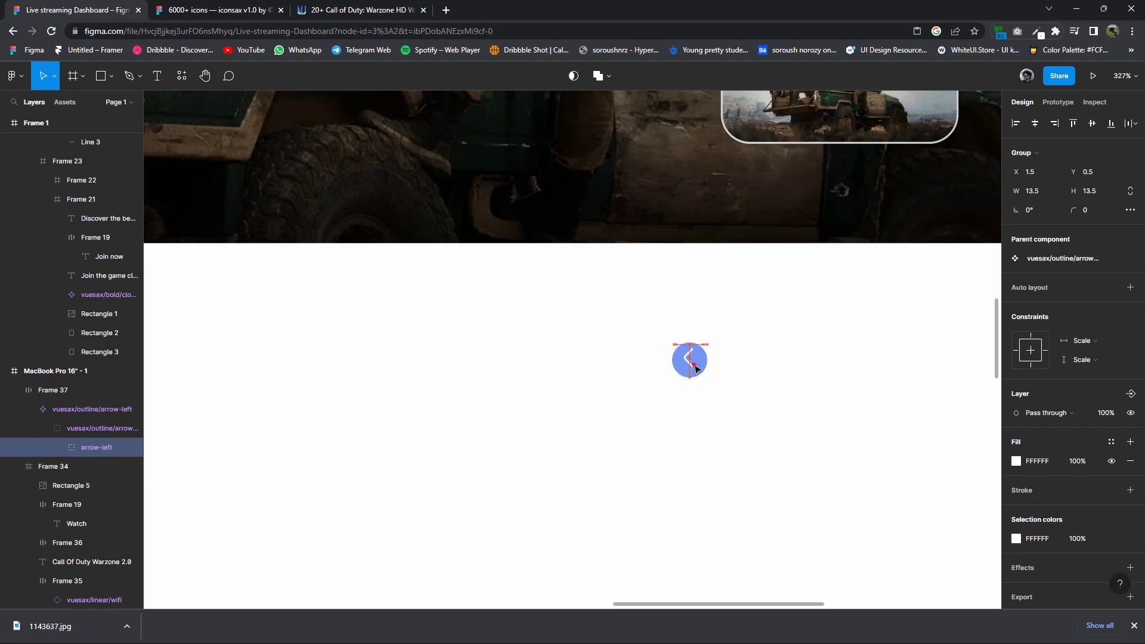
scroll(691, 365, "up", 3)
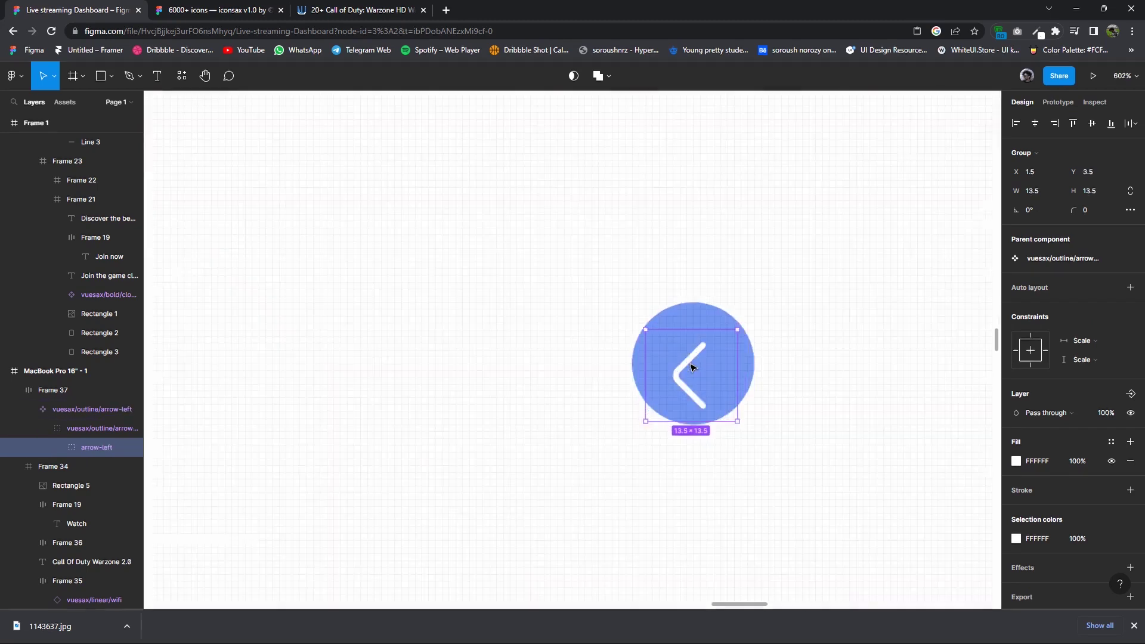
key("Escape")
key("Escape")
key("Escape")
scroll(795, 416, "down", 5)
Duplicate the Warzone thumbnail into second and third copies to its right.
scroll(775, 425, "down", 5)
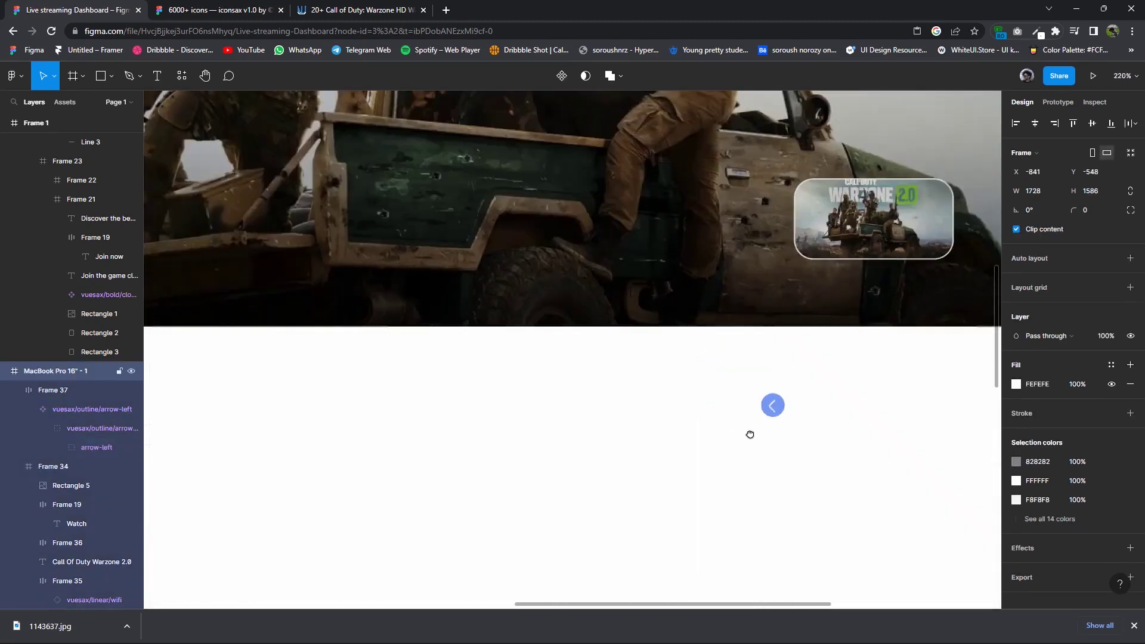
scroll(655, 348, "down", 3)
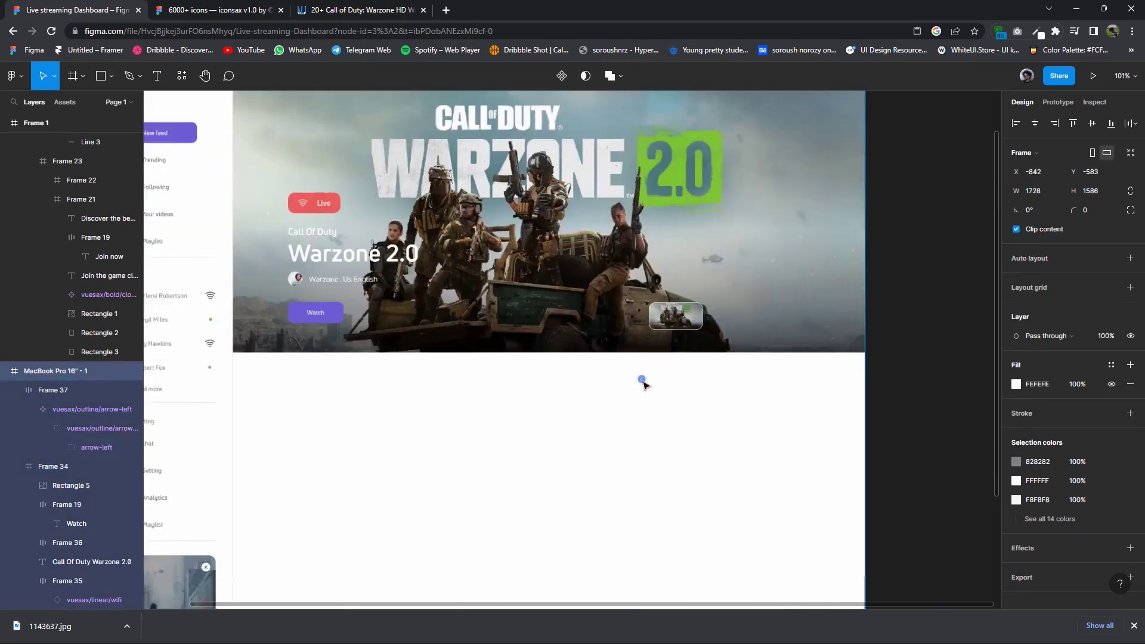
scroll(656, 346, "down", 3)
left_click(652, 334)
scroll(656, 337, "up", 2)
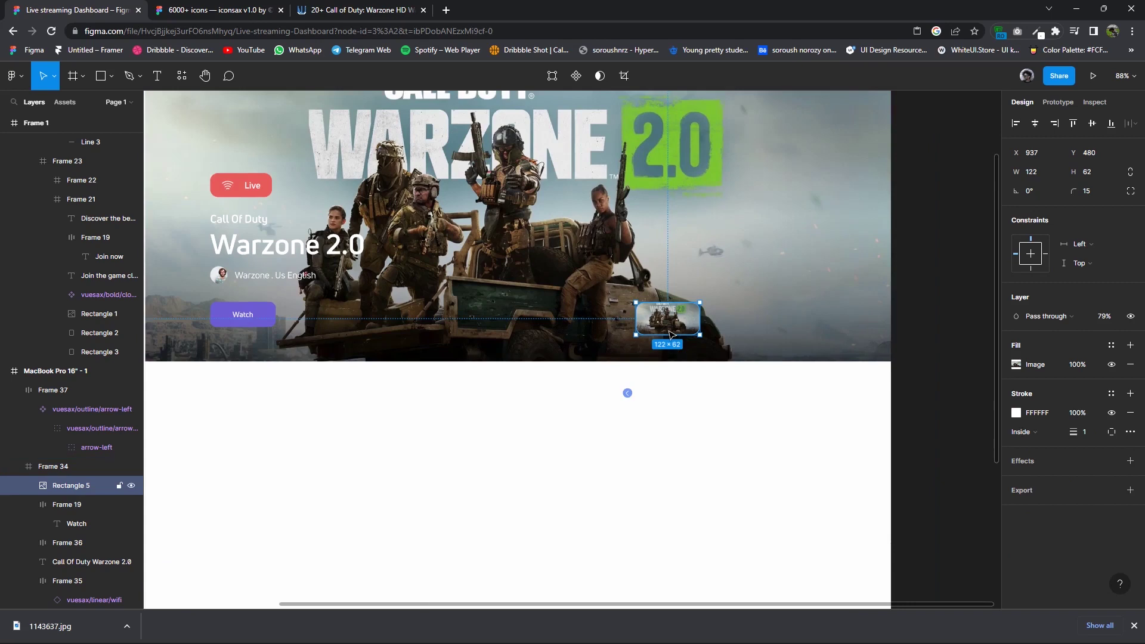
scroll(671, 334, "up", 2)
left_click_drag(671, 331, 773, 316)
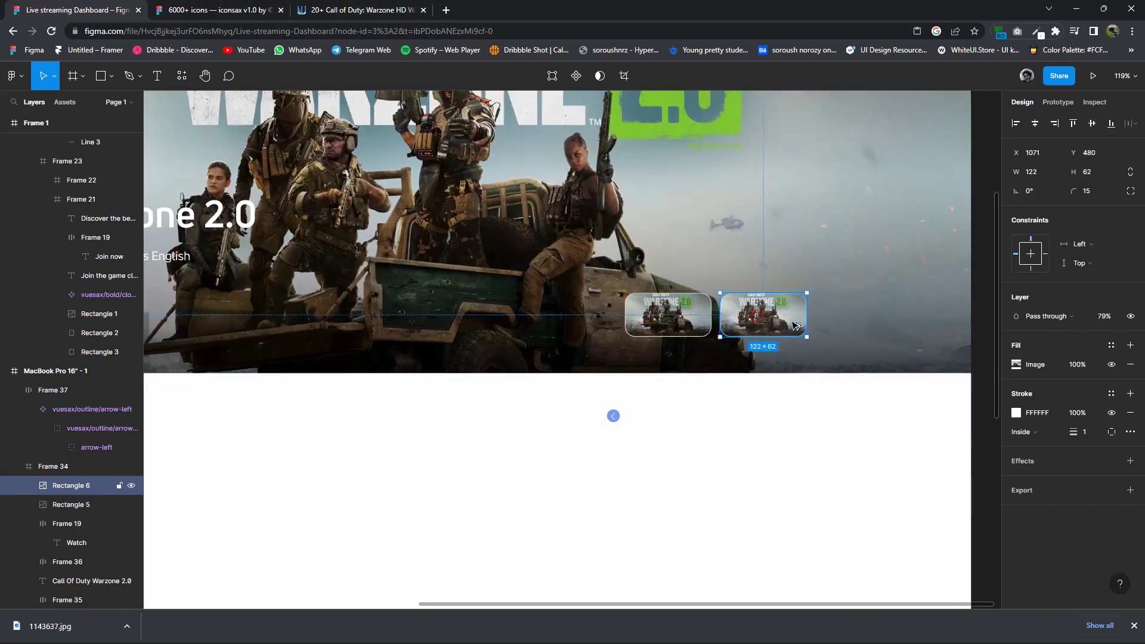
key("ctrl+d")
Space the thumbnails evenly and add an aligned fourth copy at the right.
left_click_drag(668, 316, 576, 316)
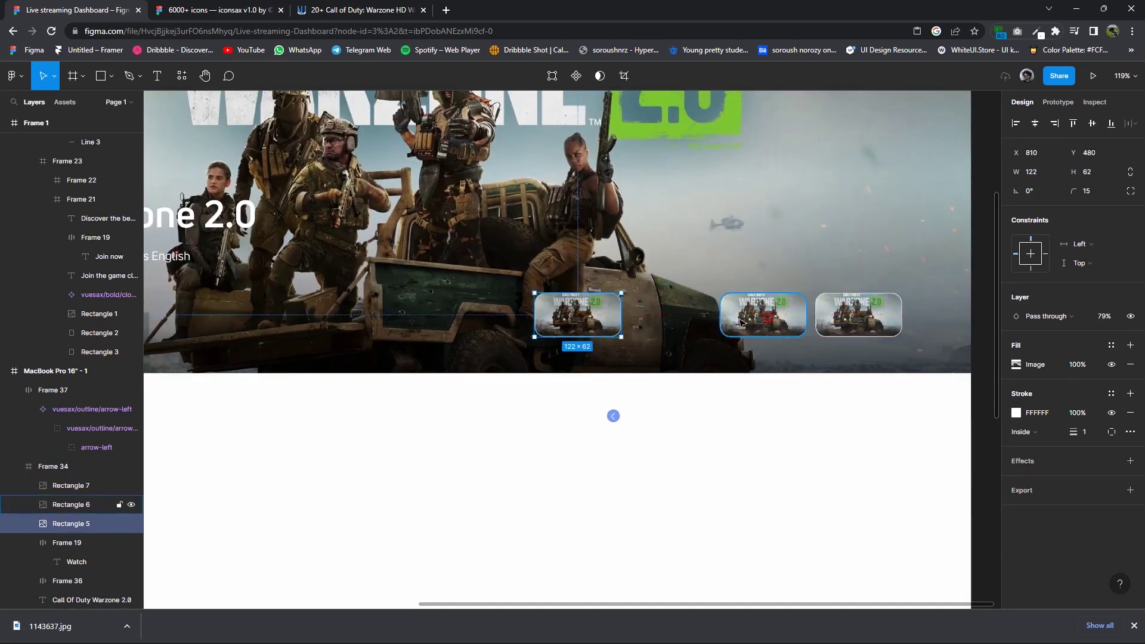
left_click_drag(739, 322, 656, 319)
left_click(859, 315)
key("ctrl+d")
left_click_drag(858, 315, 775, 315)
left_click_drag(885, 320, 885, 316)
scroll(885, 316, "down", 5)
scroll(769, 357, "down", 3)
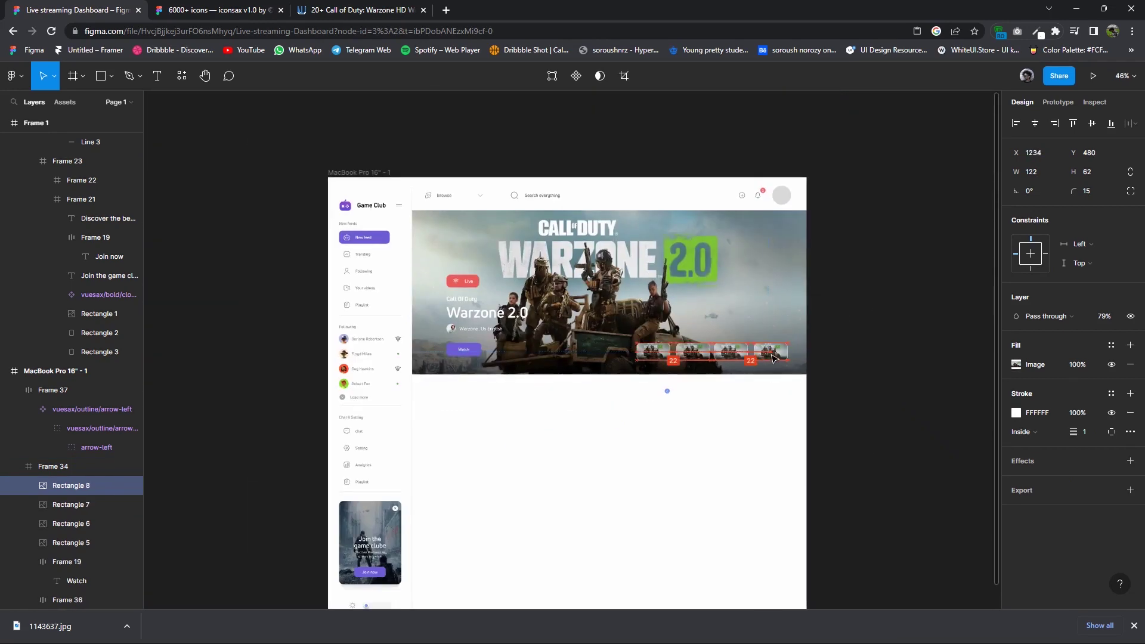
Select all four thumbnails and wrap them in an auto-layout row.
left_click(782, 196)
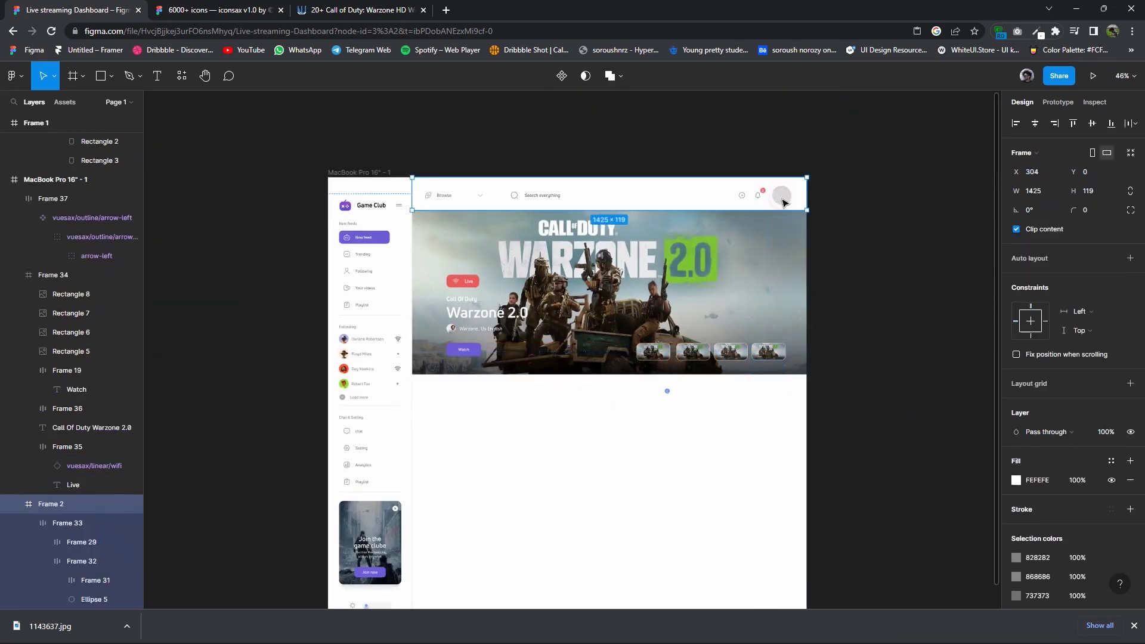
left_click(769, 353)
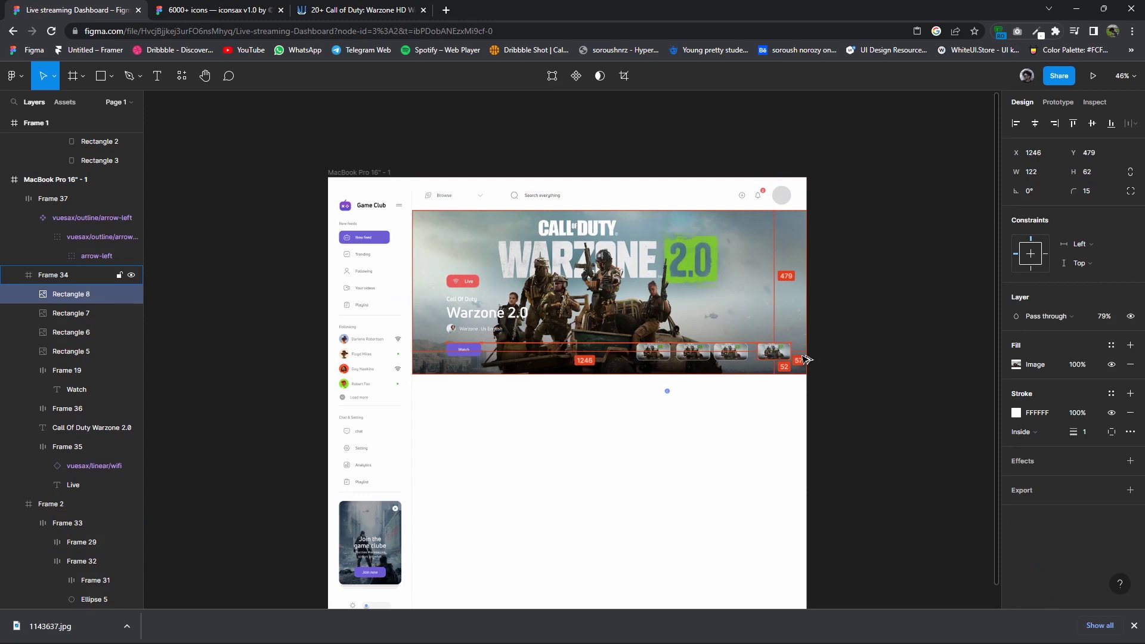
left_click(733, 354)
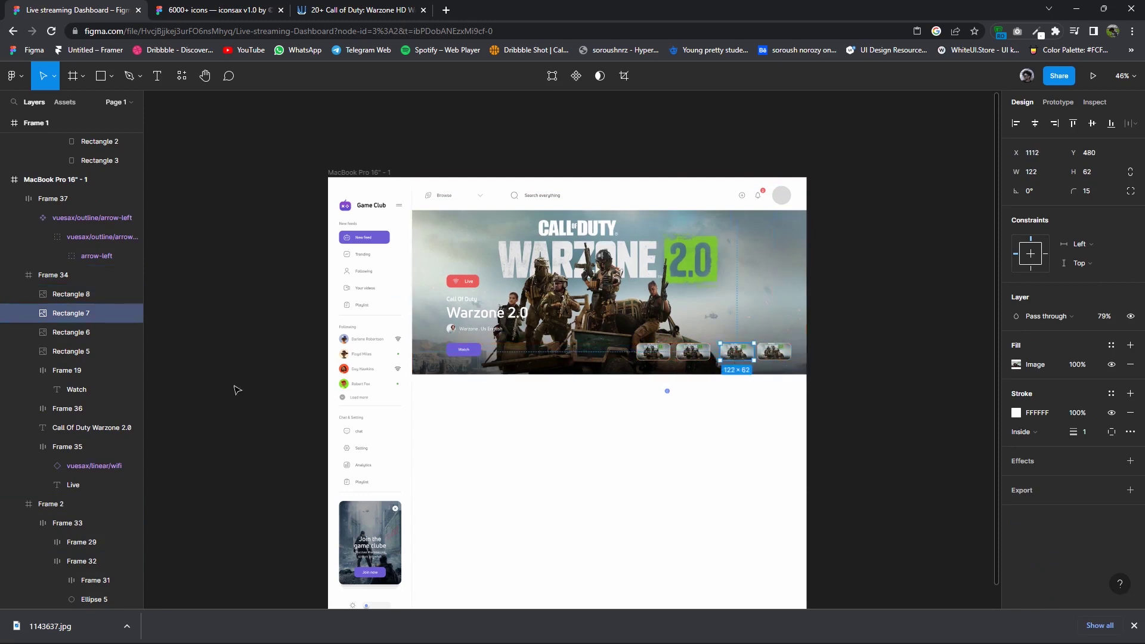
left_click(66, 351, "shift")
left_click(67, 294, "shift")
right_click(67, 303)
left_click(95, 391)
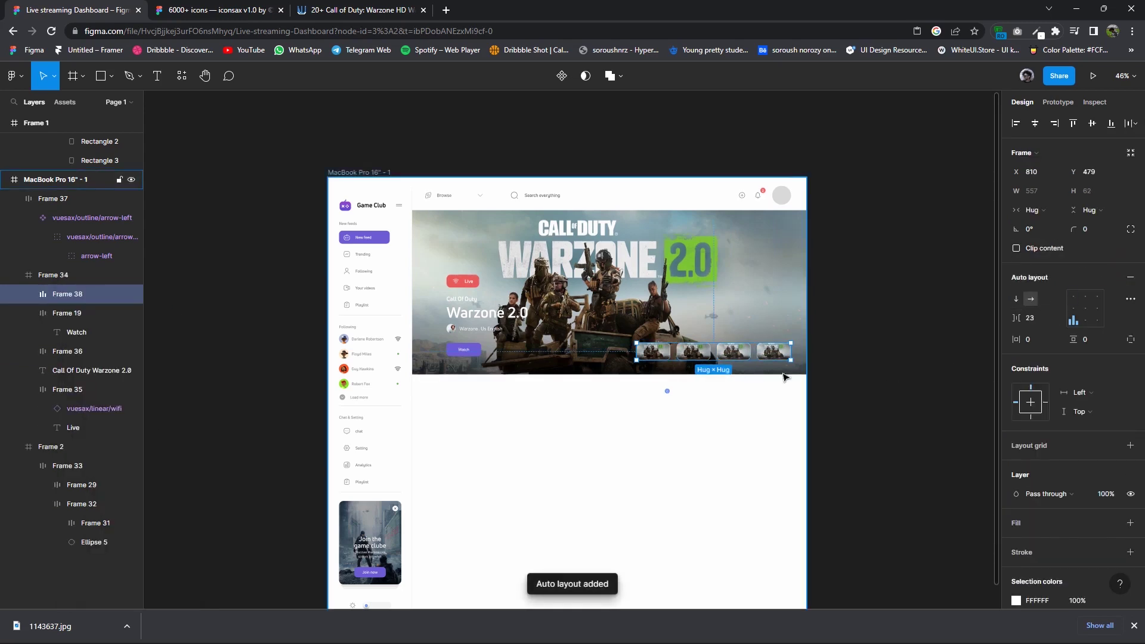
scroll(784, 376, "up", 5)
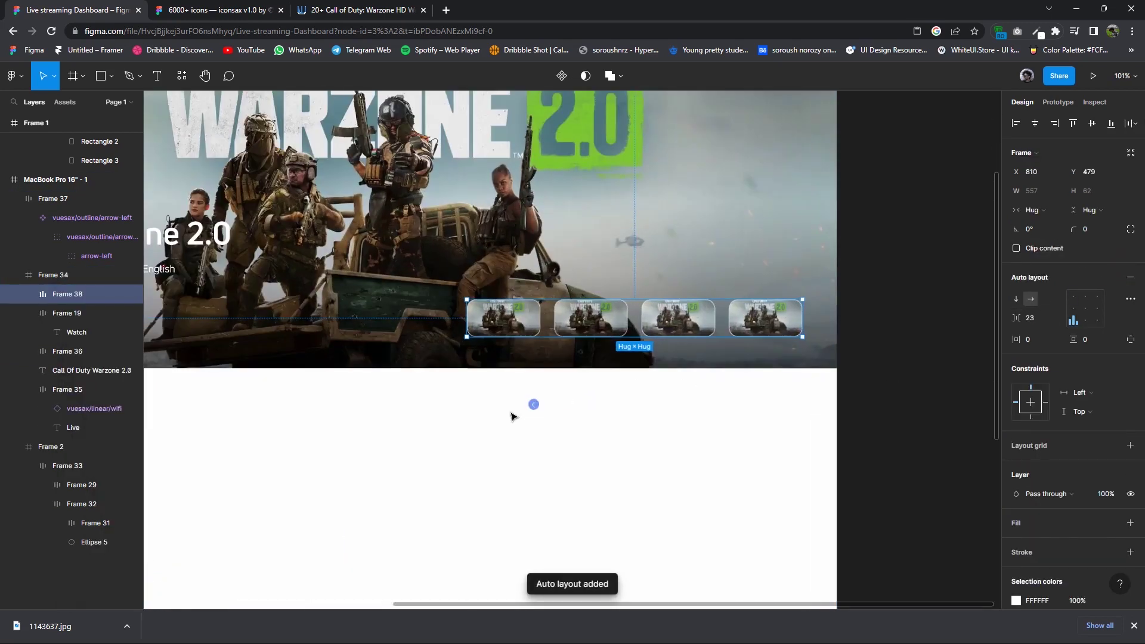
left_click(595, 329)
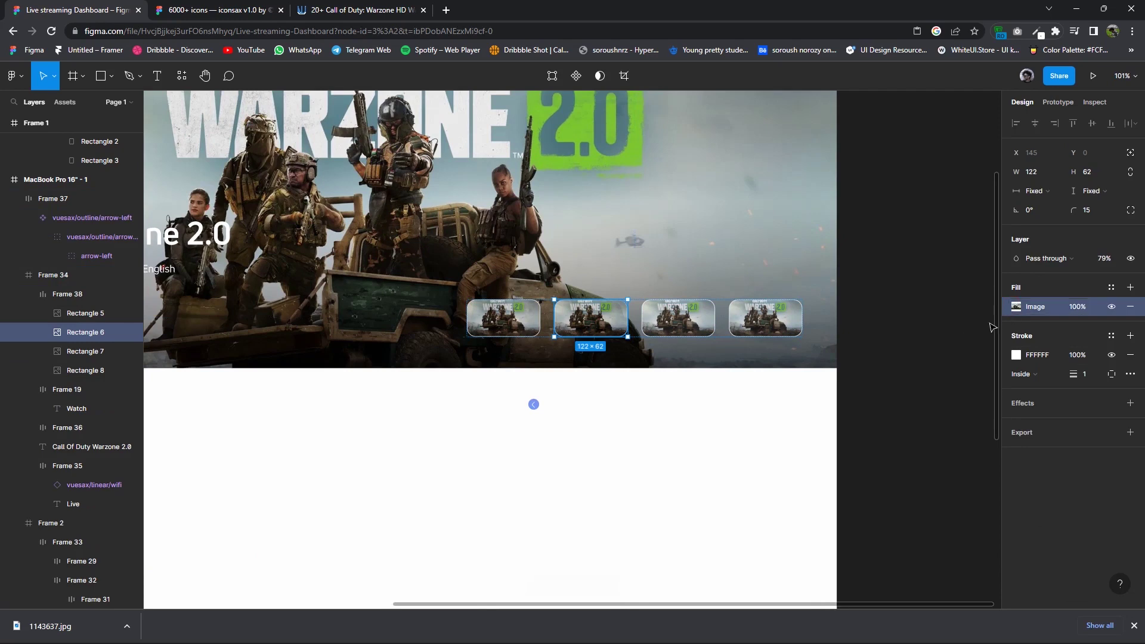
Replace the second and third thumbnail images with wp10519273 and another Games wallpaper.
left_click(1015, 306)
left_click(930, 394)
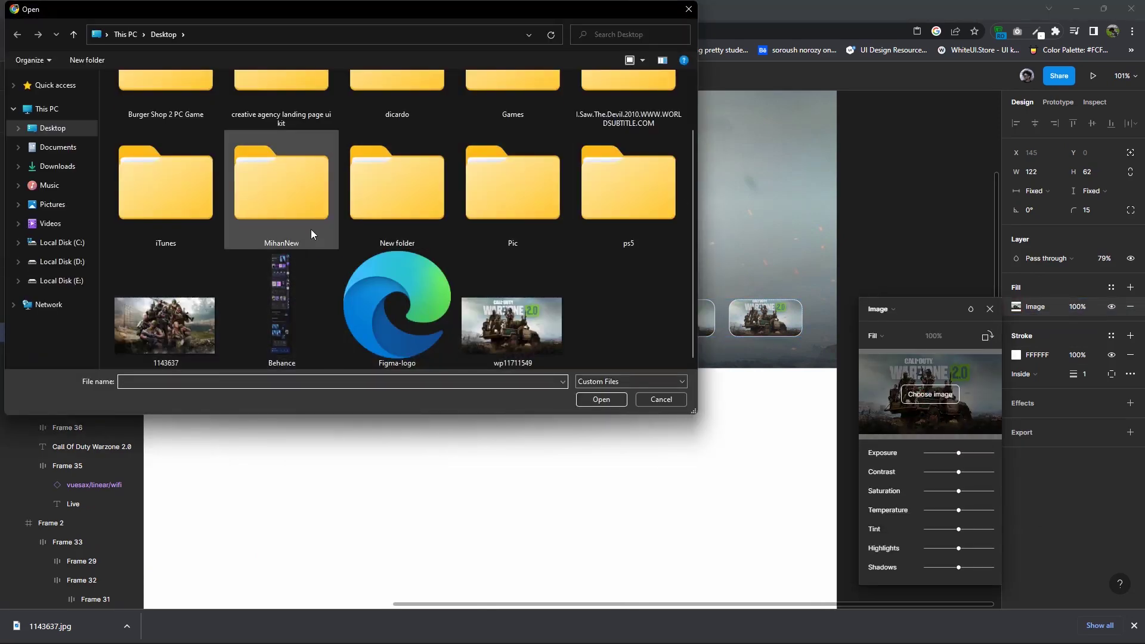
scroll(194, 231, "up", 1)
double_click(474, 190)
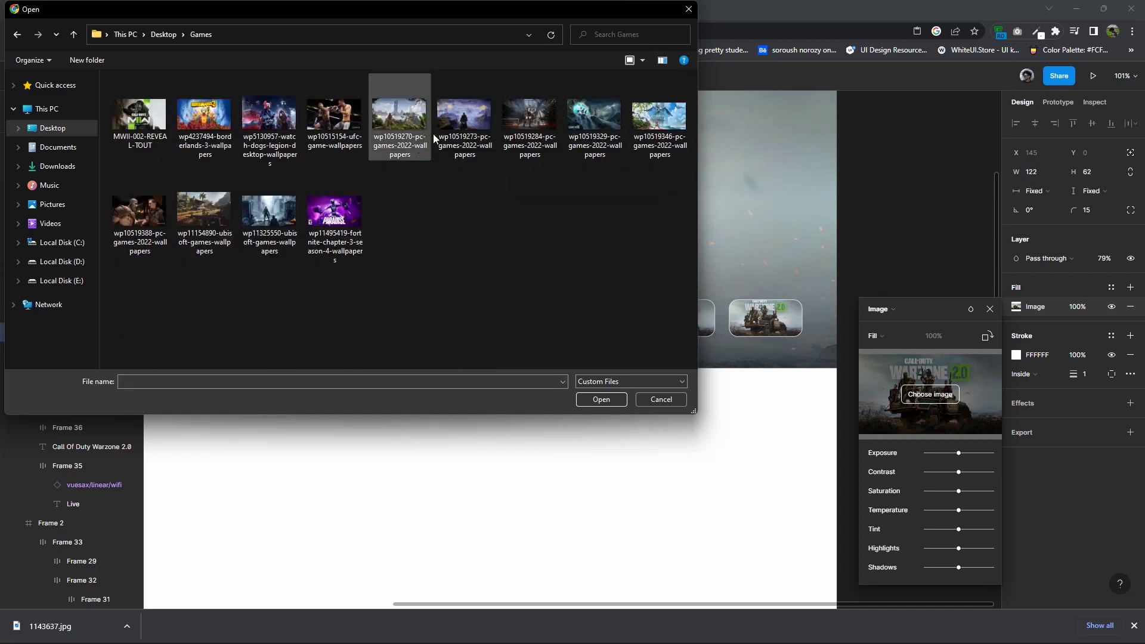
double_click(438, 134)
left_click(684, 331)
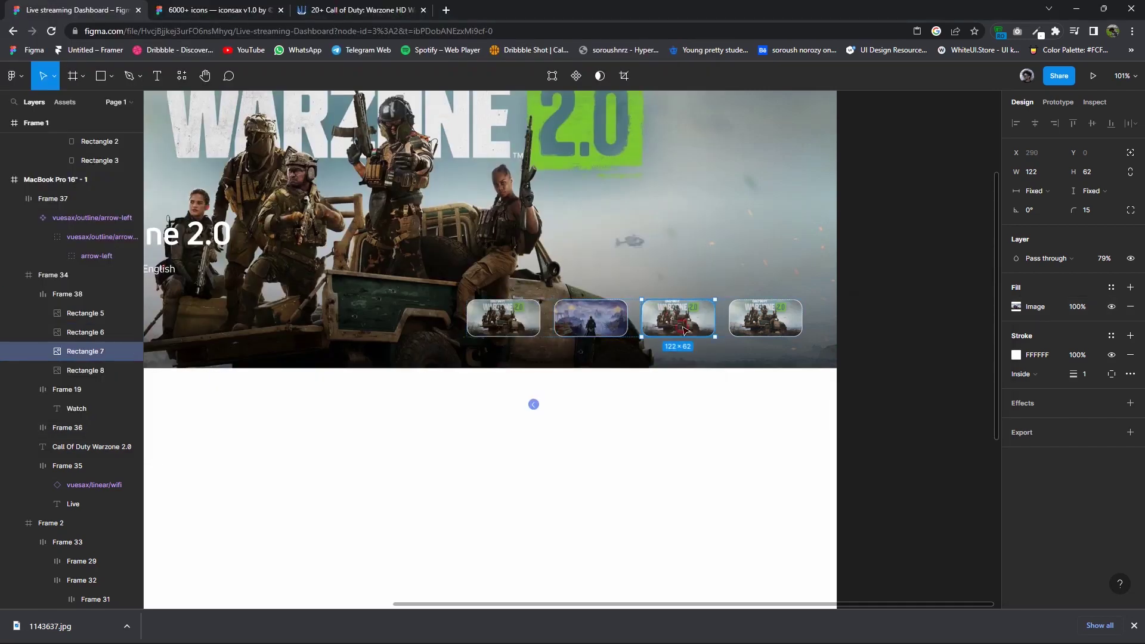
left_click(1023, 308)
left_click(929, 394)
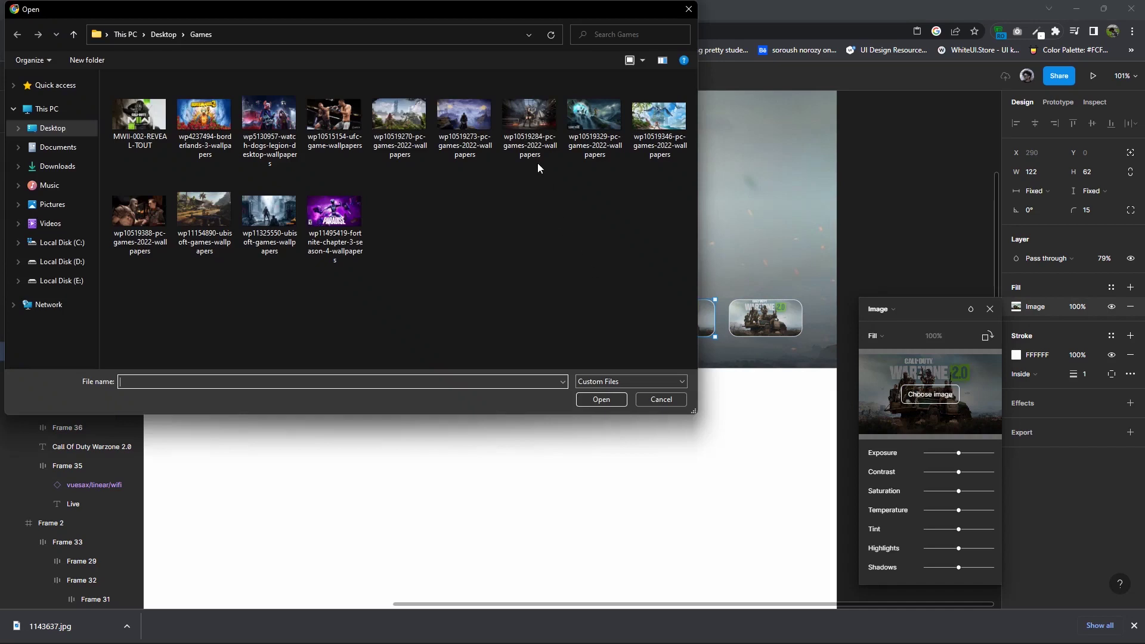
double_click(537, 123)
Fill the fourth thumbnail with the UFC fighters wallpaper.
left_click(775, 322)
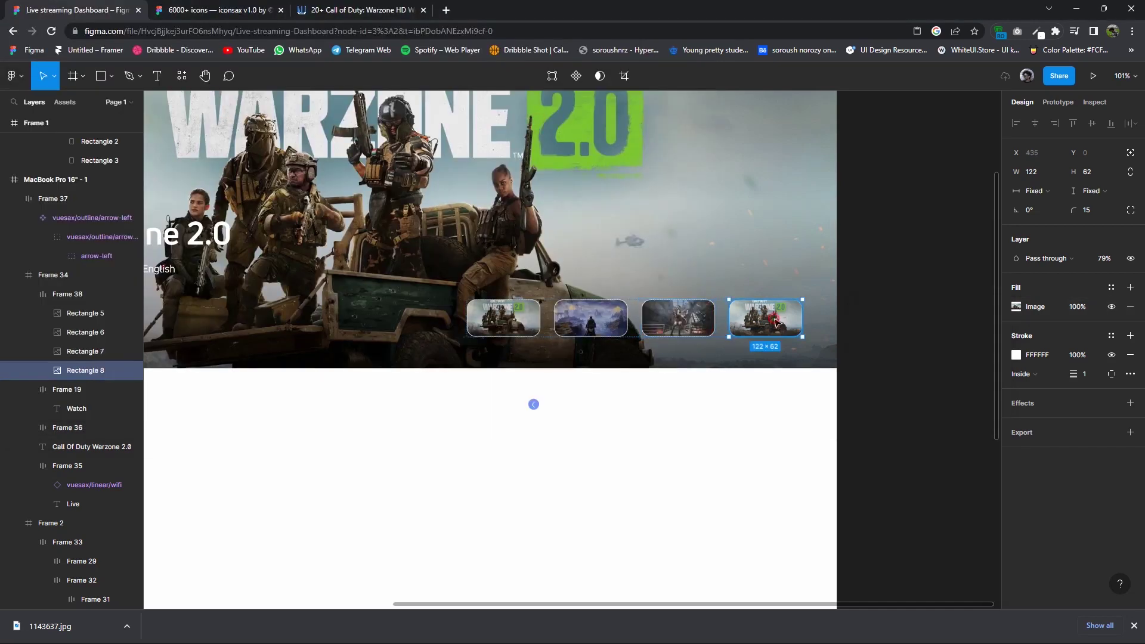
left_click(1018, 306)
left_click(930, 394)
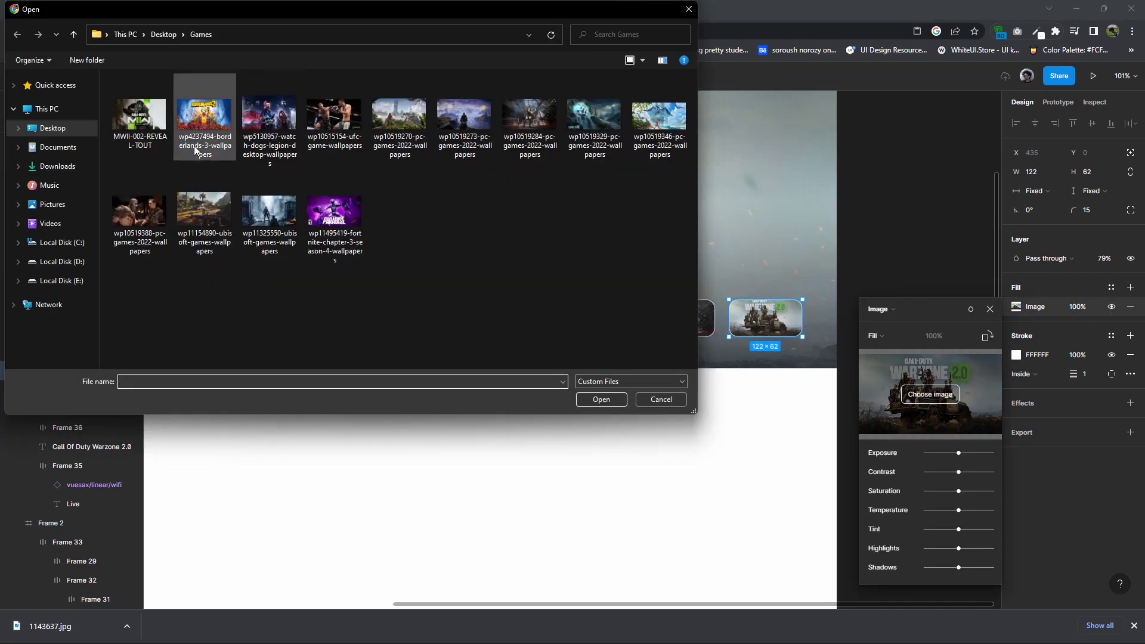
double_click(317, 136)
left_click(562, 444)
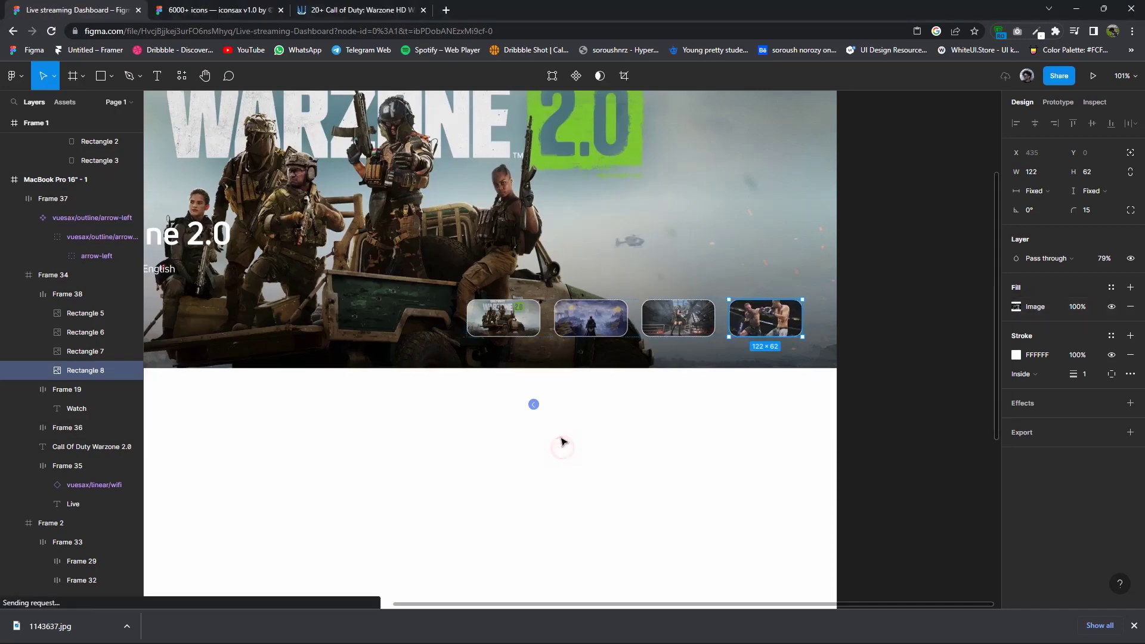
left_click(533, 396)
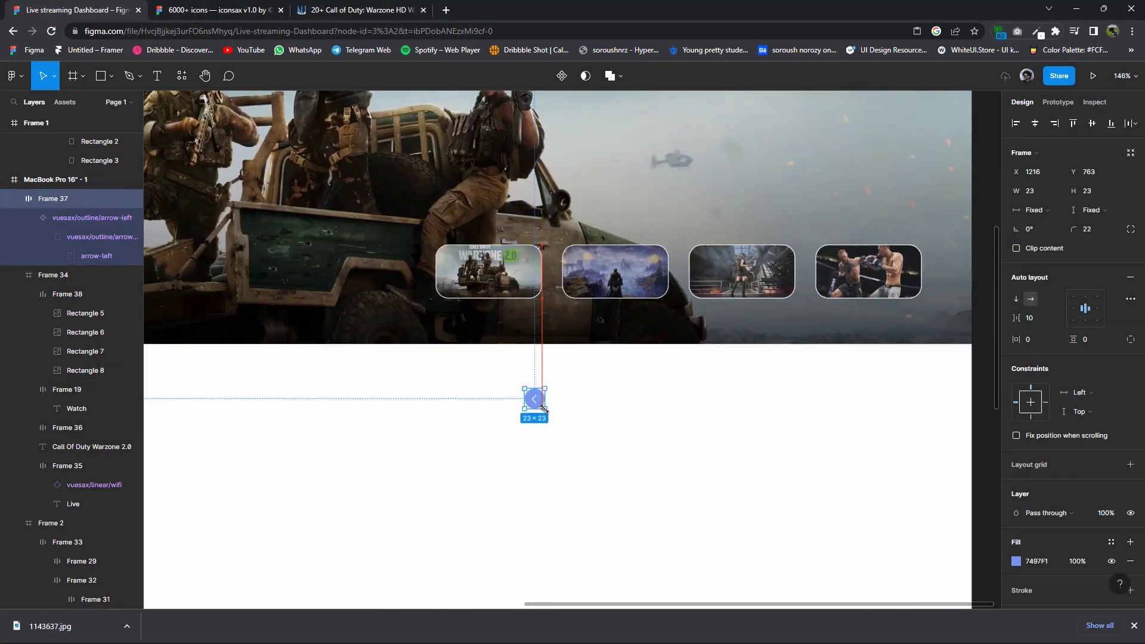
Move the arrow button to the start of the thumbnail row and brighten its fill to 3788E8.
left_click_drag(507, 382, 428, 280)
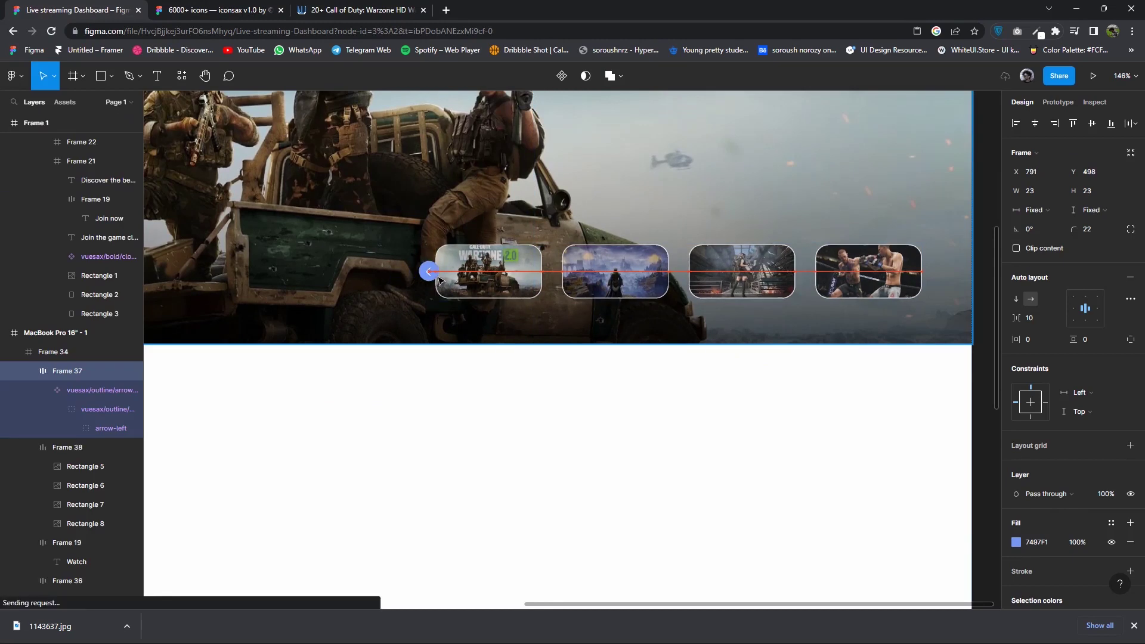
left_click_drag(438, 280, 435, 274)
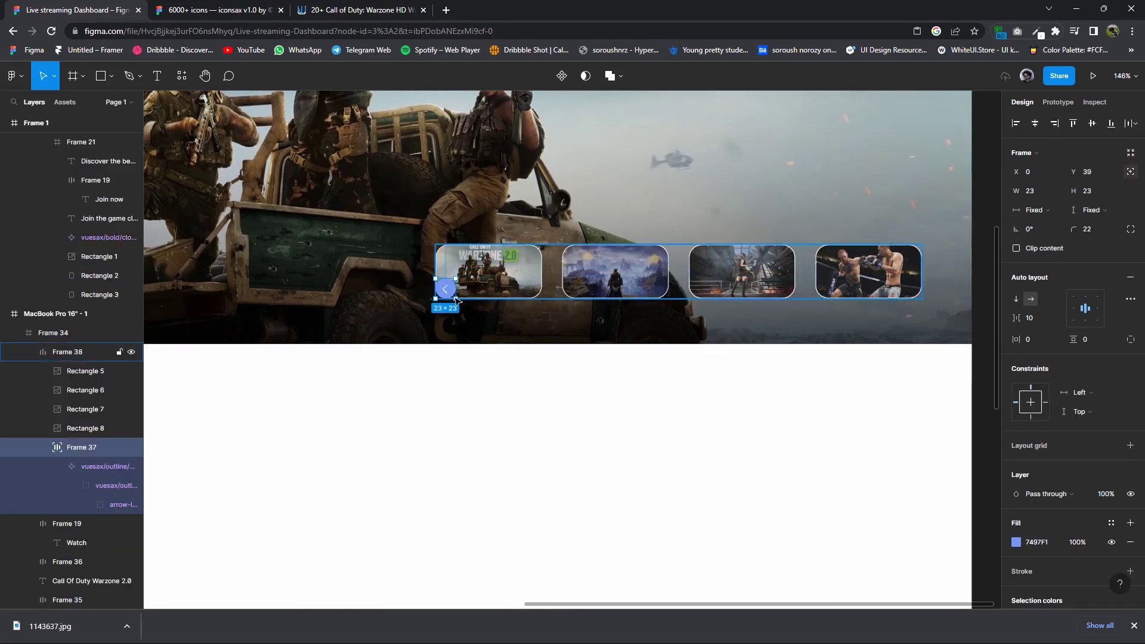
scroll(418, 277, "right", 2)
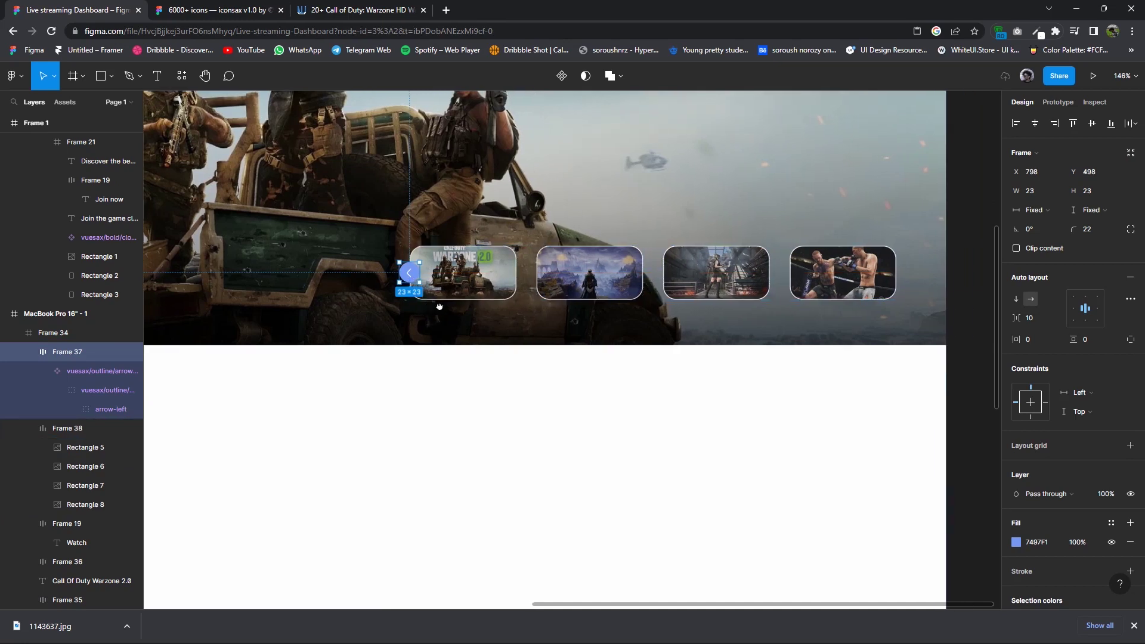
left_click(1016, 542)
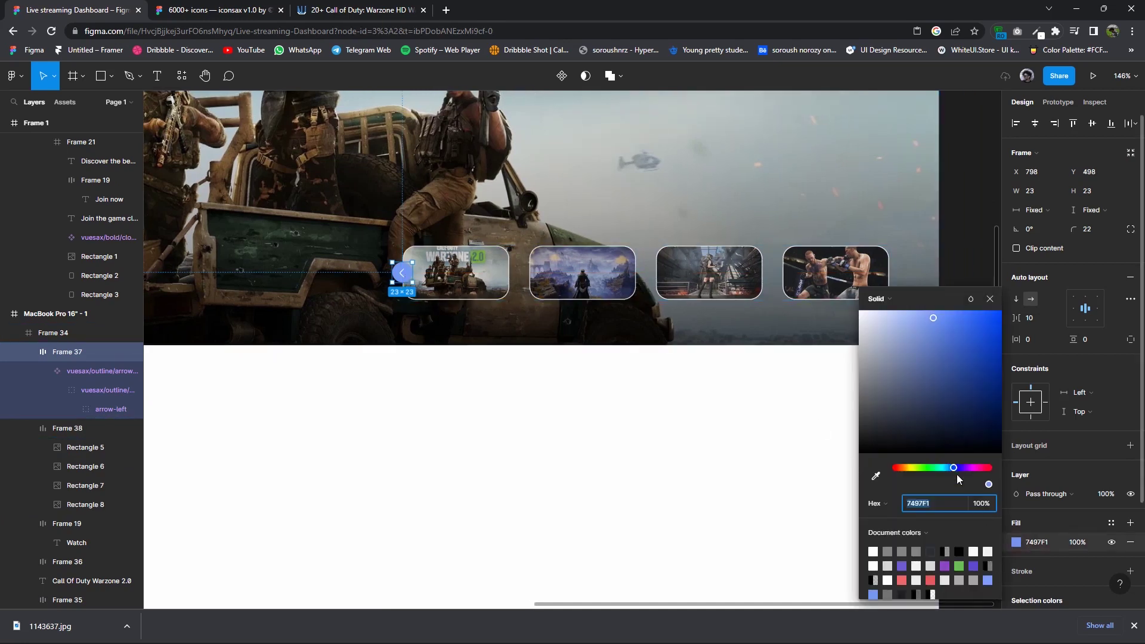
left_click_drag(955, 467, 949, 467)
left_click_drag(933, 318, 967, 323)
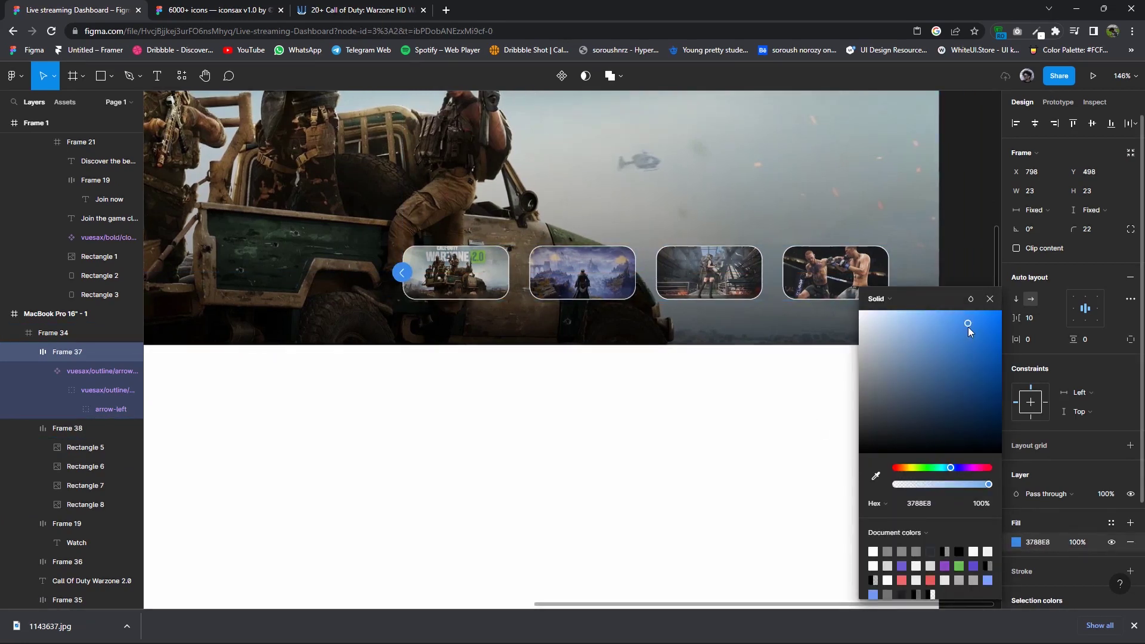
left_click(990, 298)
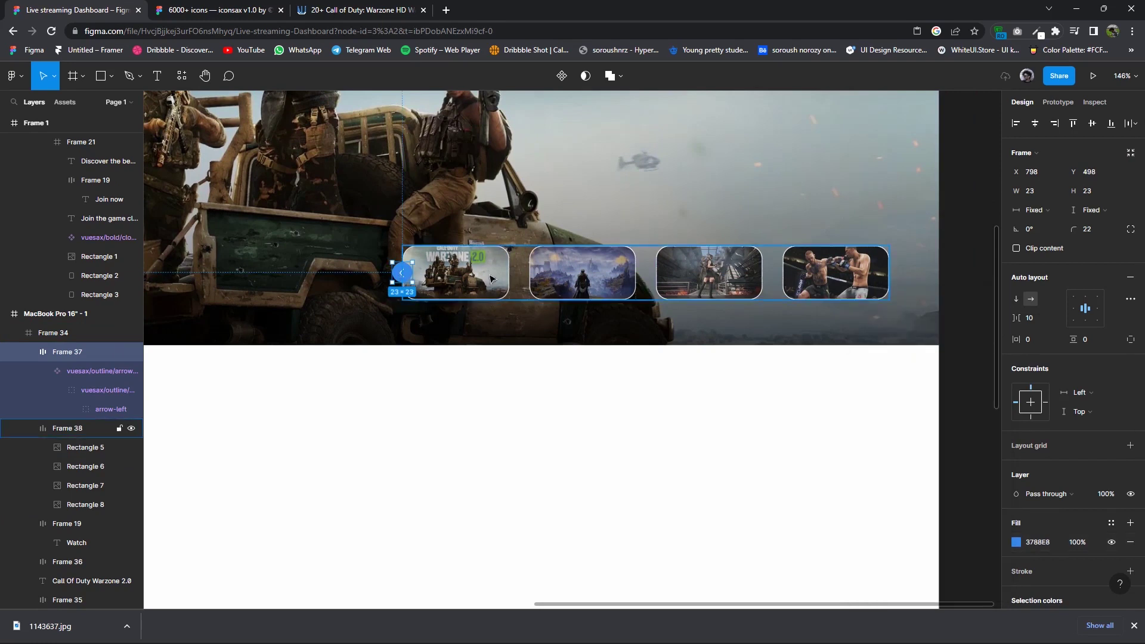
left_click(581, 273)
Remove the white border from the later thumbnails, keeping it on the first.
left_click(709, 272)
left_click(1016, 306)
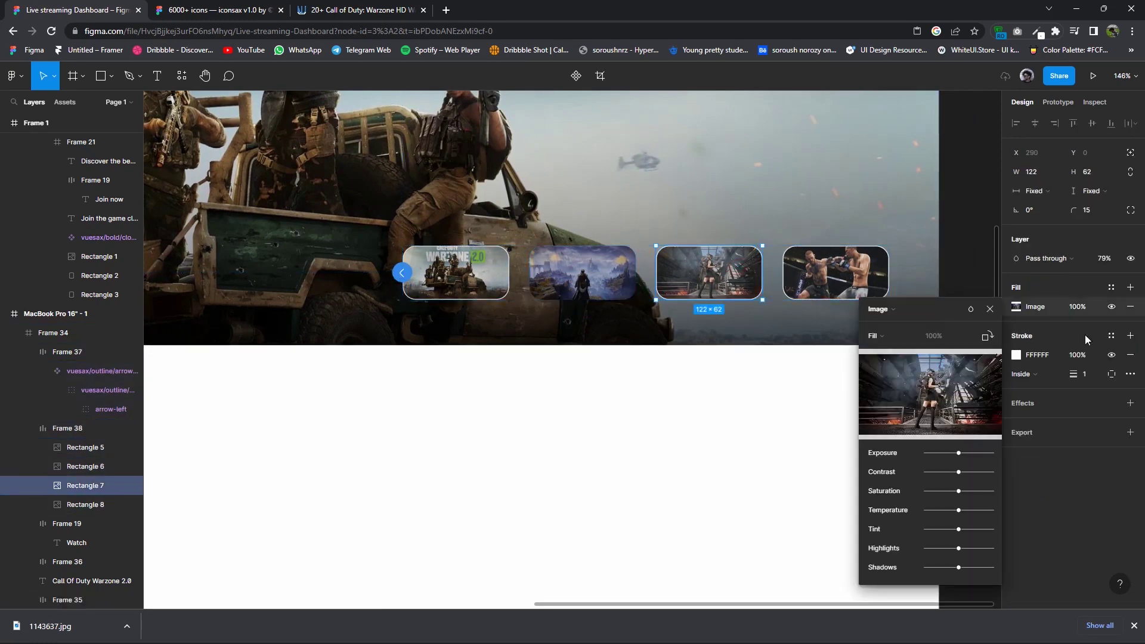
left_click(1130, 306)
left_click(1130, 336)
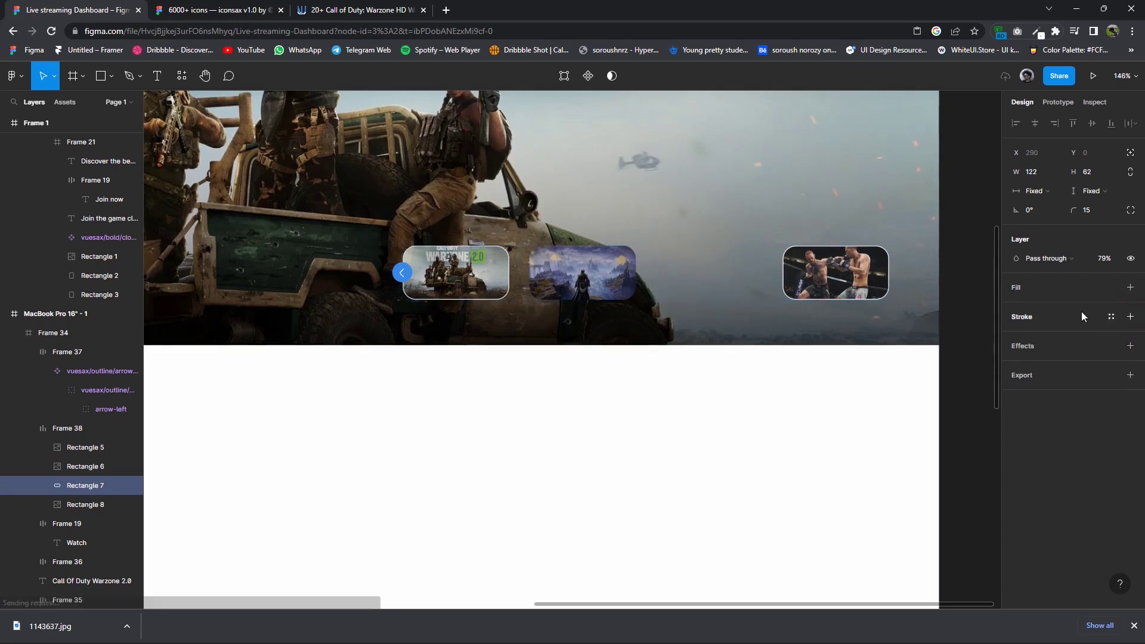
key("ctrl+z")
key("ctrl+z")
left_click(1130, 355)
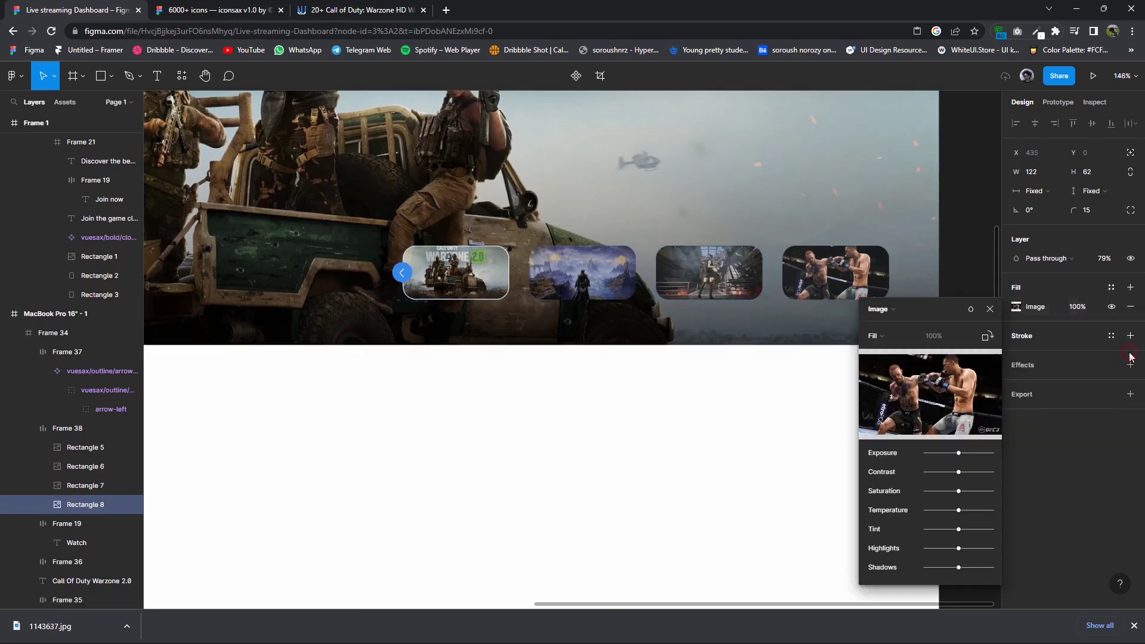
left_click(693, 409)
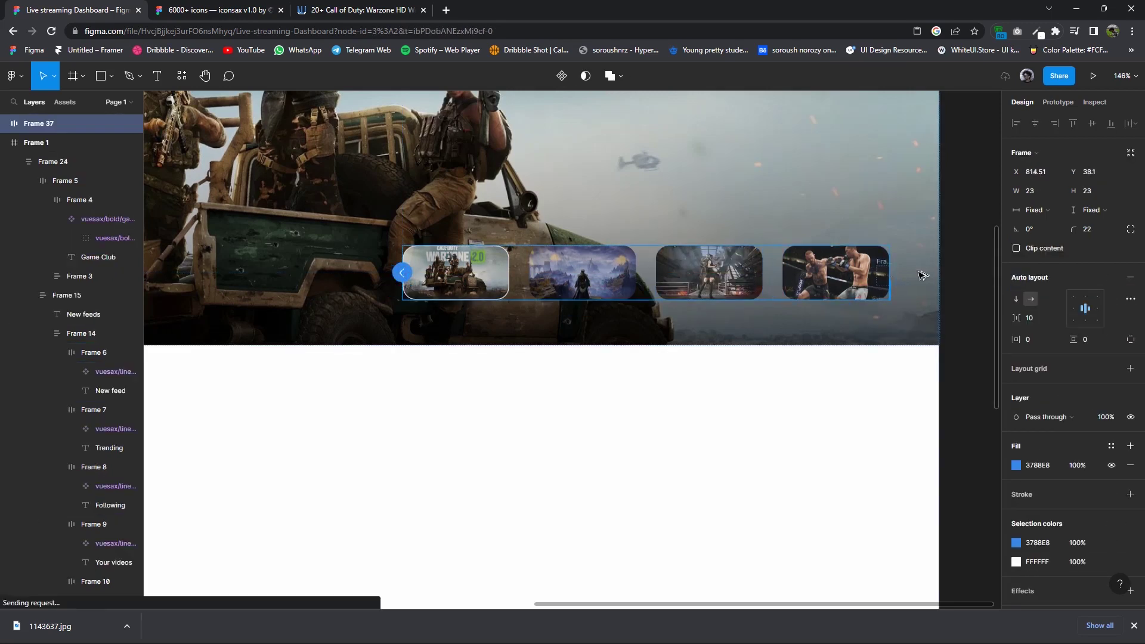
Copy the arrow button to the row's right end, flipped 180° to point right.
left_click_drag(402, 271, 918, 290)
mouse_move(71, 181)
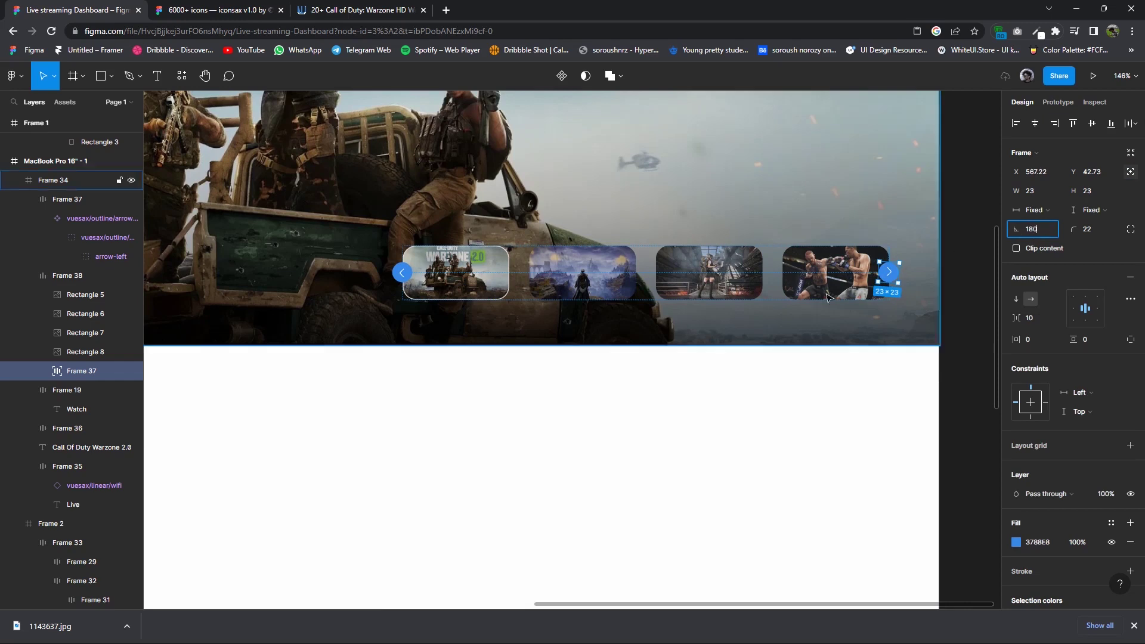
left_click(862, 383)
scroll(862, 383, "down", 3, "ctrl")
scroll(867, 396, "down", 3, "ctrl")
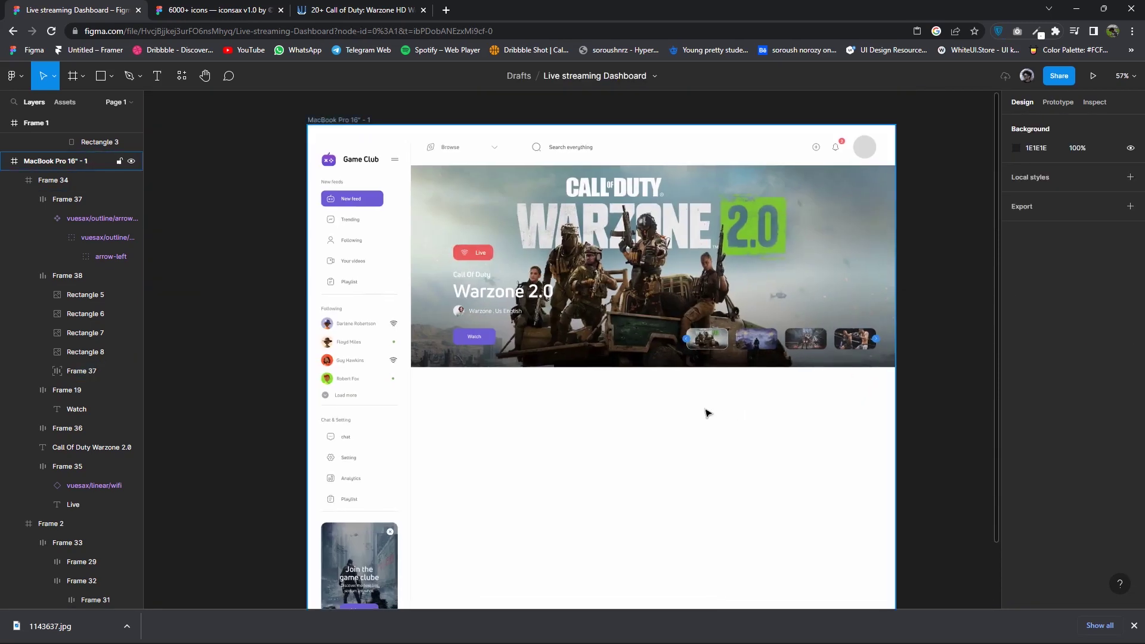
Dismiss the unsaved-changes notice and select the header's icon group.
scroll(594, 402, "up", 2, "ctrl")
left_click(417, 314)
double_click(419, 316)
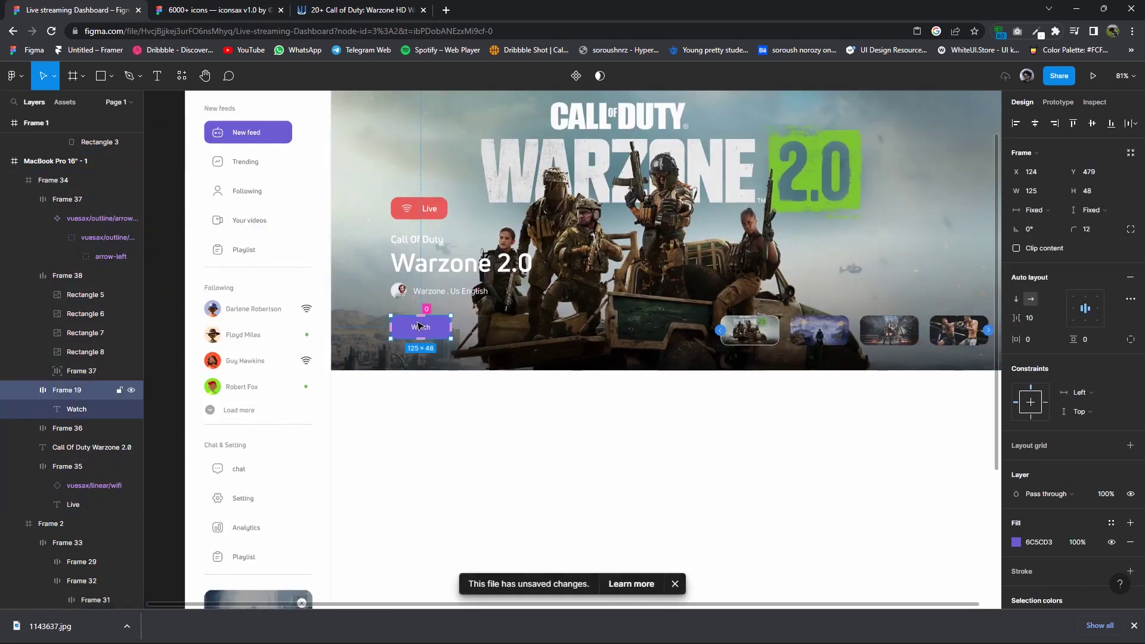
left_click(511, 383)
scroll(525, 386, "down", 1)
scroll(524, 387, "down", 3, "ctrl")
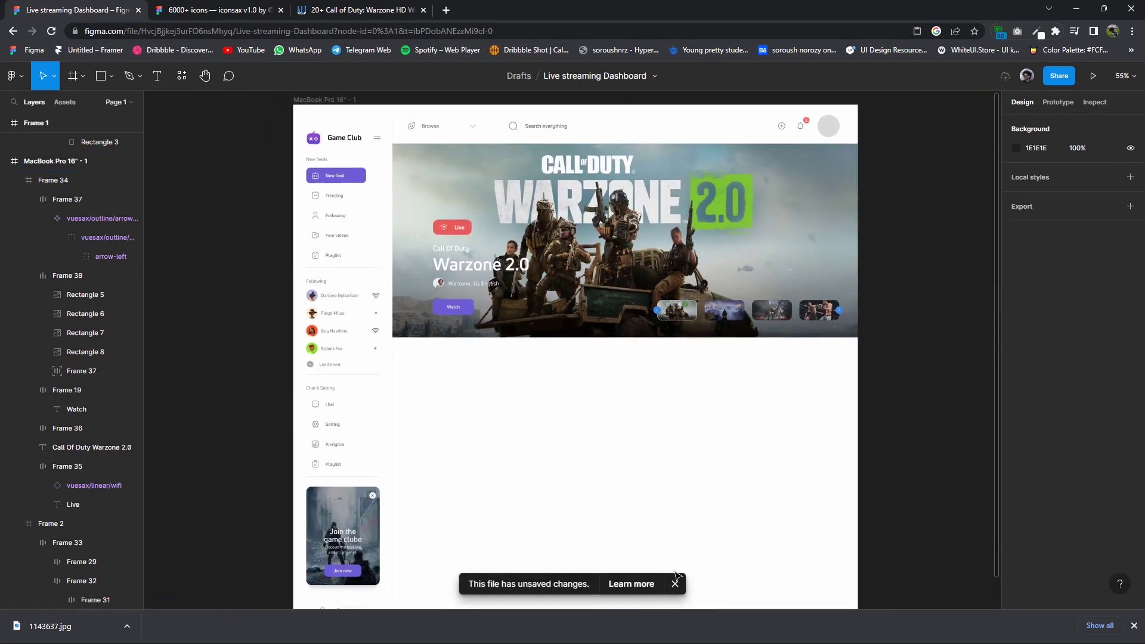
left_click(837, 125)
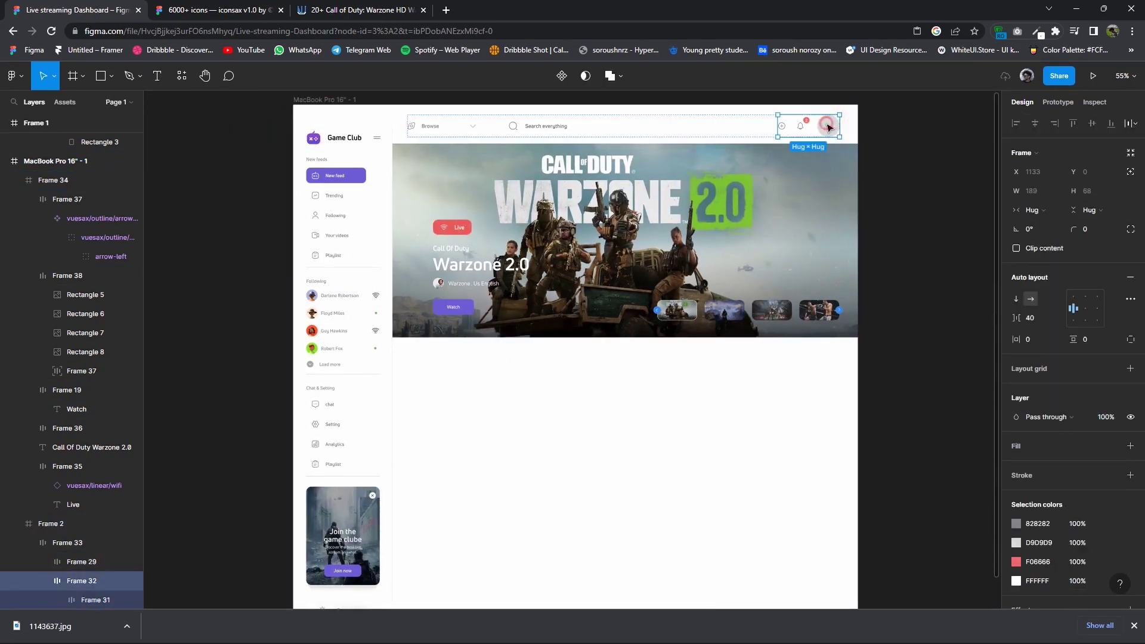
Run the Unsplash plugin on the round avatar circle and search for 'portrait'.
right_click(819, 124)
left_click(990, 216)
left_click(827, 125)
left_click_drag(751, 157, 540, 154)
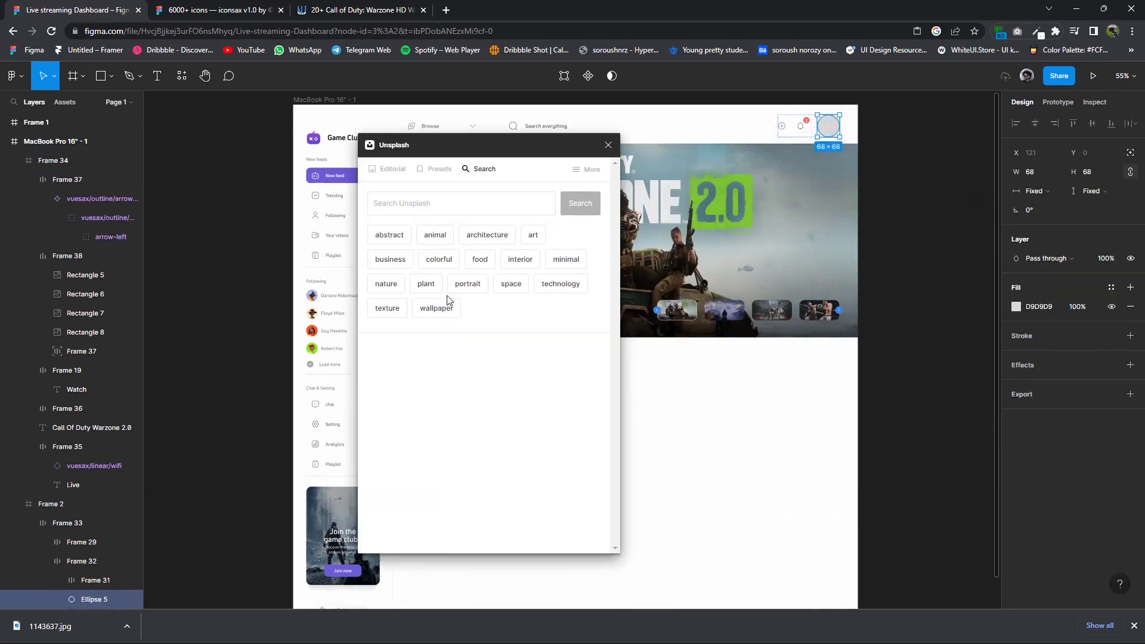
left_click(467, 284)
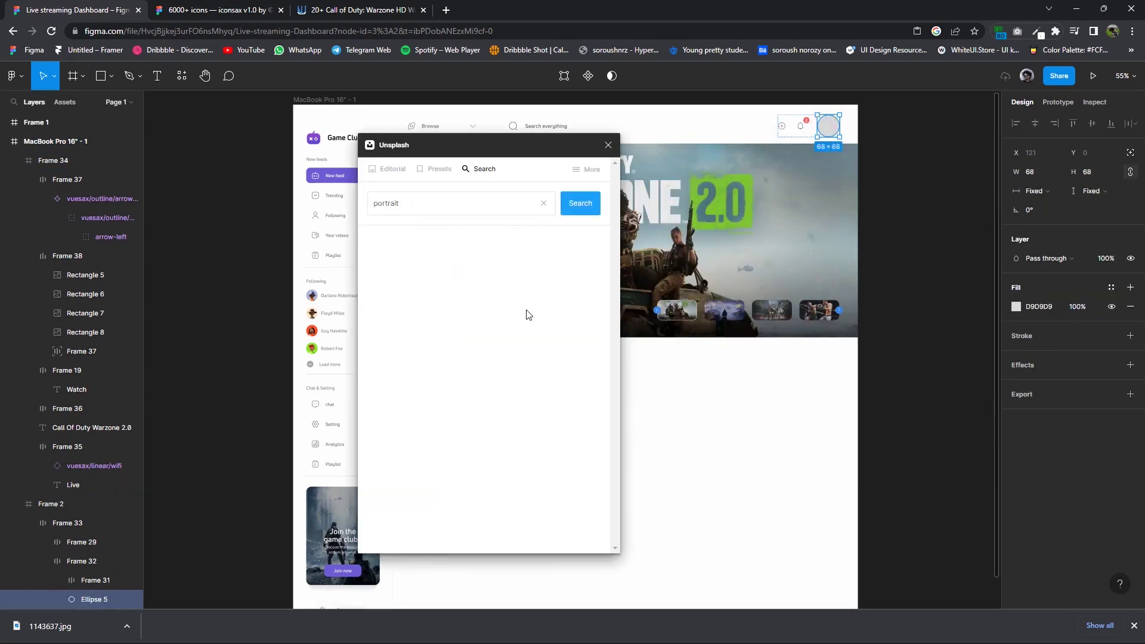
Try a couple of Unsplash portrait photos in the avatar circle.
scroll(522, 397, "down", 2)
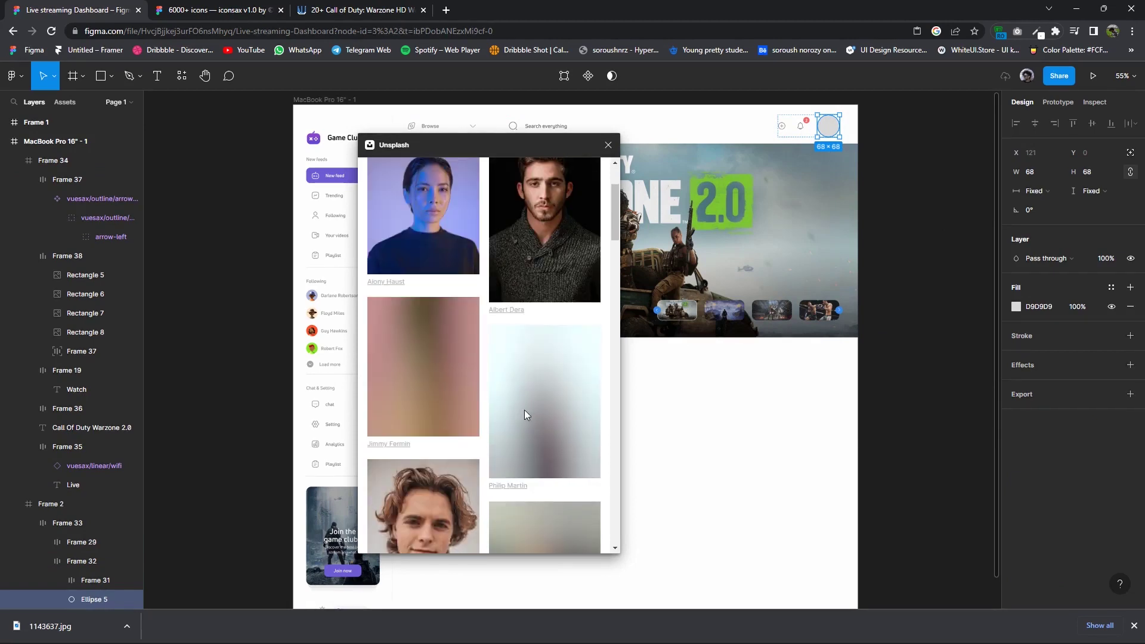
scroll(524, 414, "up", 2)
left_click(469, 334)
mouse_move(507, 145)
left_mouse_down()
mouse_move(435, 200)
mouse_move(476, 163)
left_mouse_up()
scroll(487, 350, "down", 5)
scroll(487, 350, "down", 3)
scroll(484, 370, "down", 3)
scroll(484, 371, "down", 3)
scroll(484, 376, "down", 3)
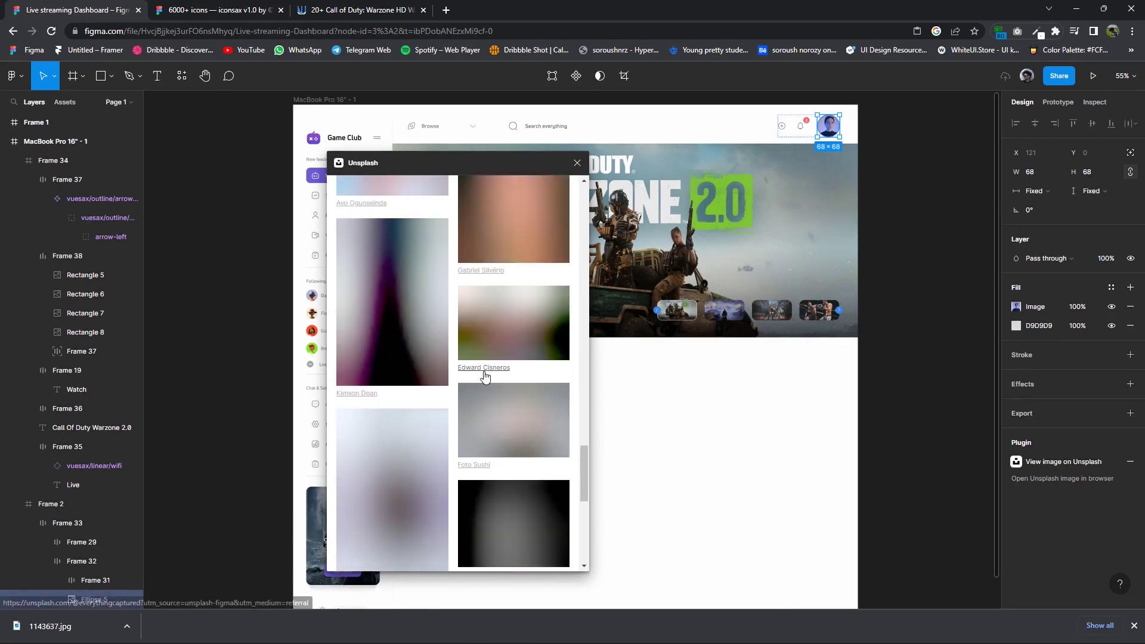
scroll(484, 375, "up", 3)
scroll(506, 358, "down", 3)
left_click(419, 277)
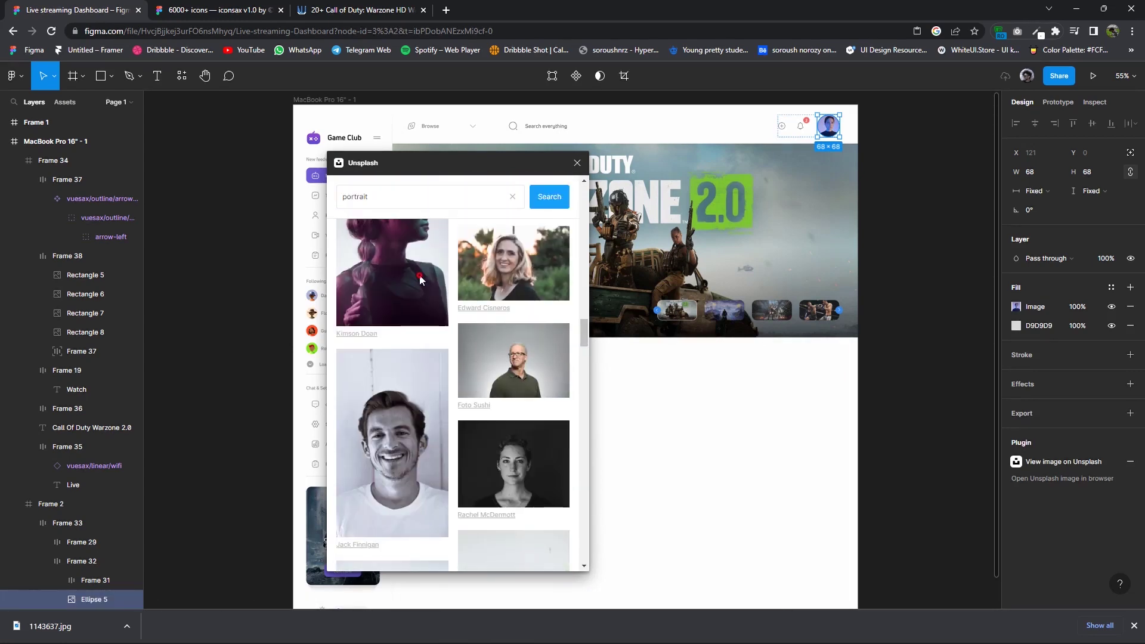
left_click_drag(418, 162, 457, 172)
scroll(553, 423, "down", 3)
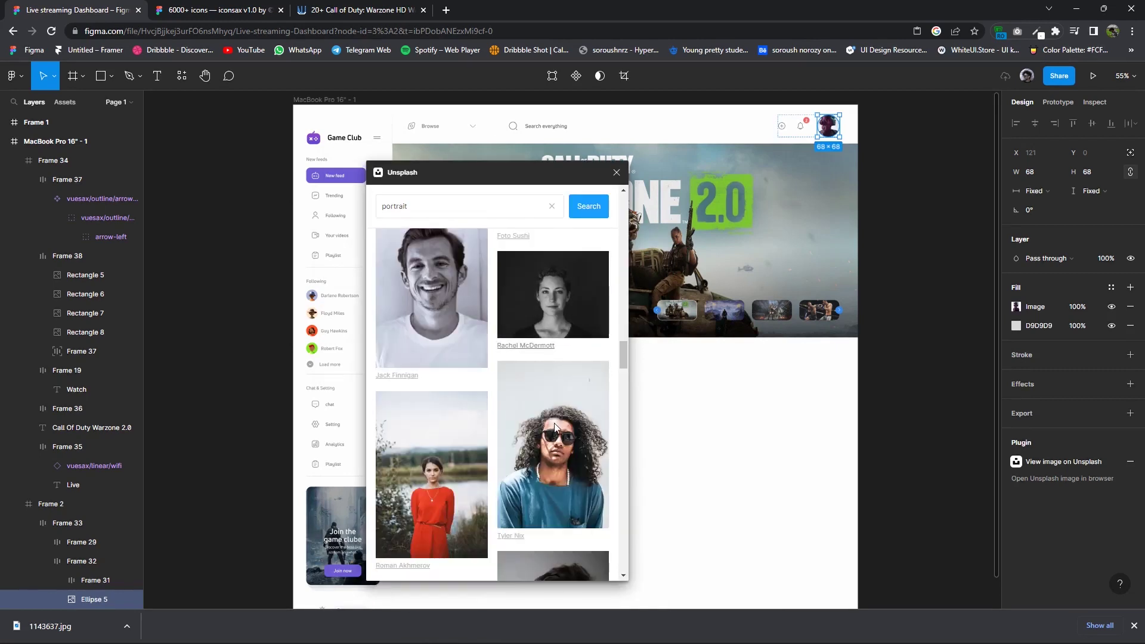
Try more portraits, including a red-haired woman, then settle on the man-in-beanie photo.
left_click(552, 426)
scroll(558, 417, "down", 3)
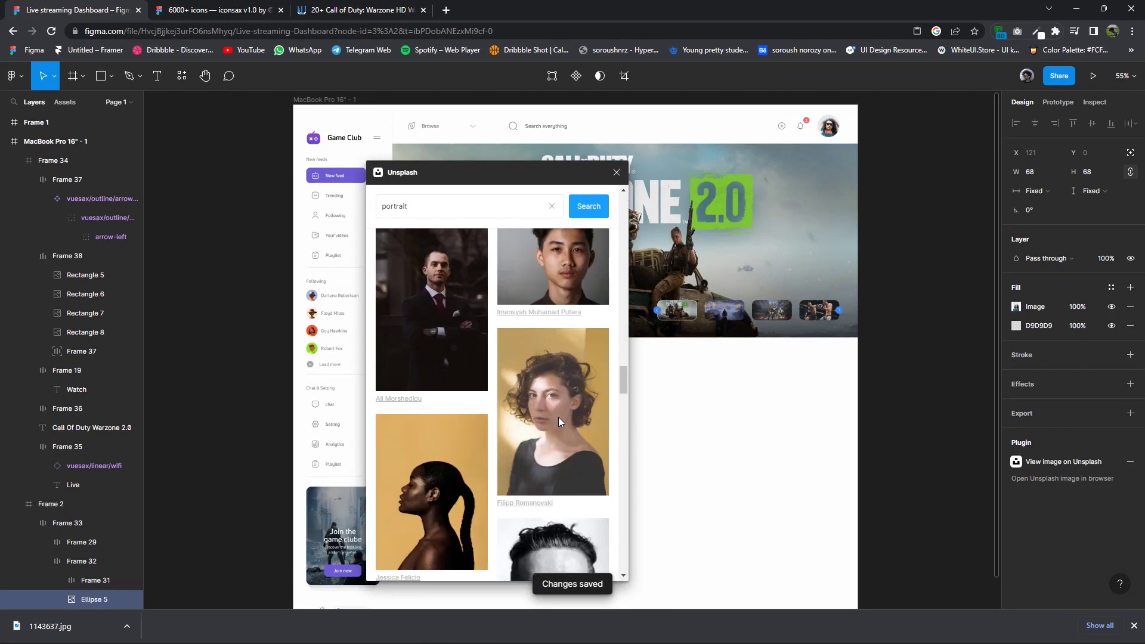
scroll(528, 419, "down", 2)
scroll(528, 420, "down", 3)
scroll(528, 419, "down", 2)
scroll(529, 420, "down", 3)
scroll(528, 419, "down", 3)
scroll(529, 417, "down", 3)
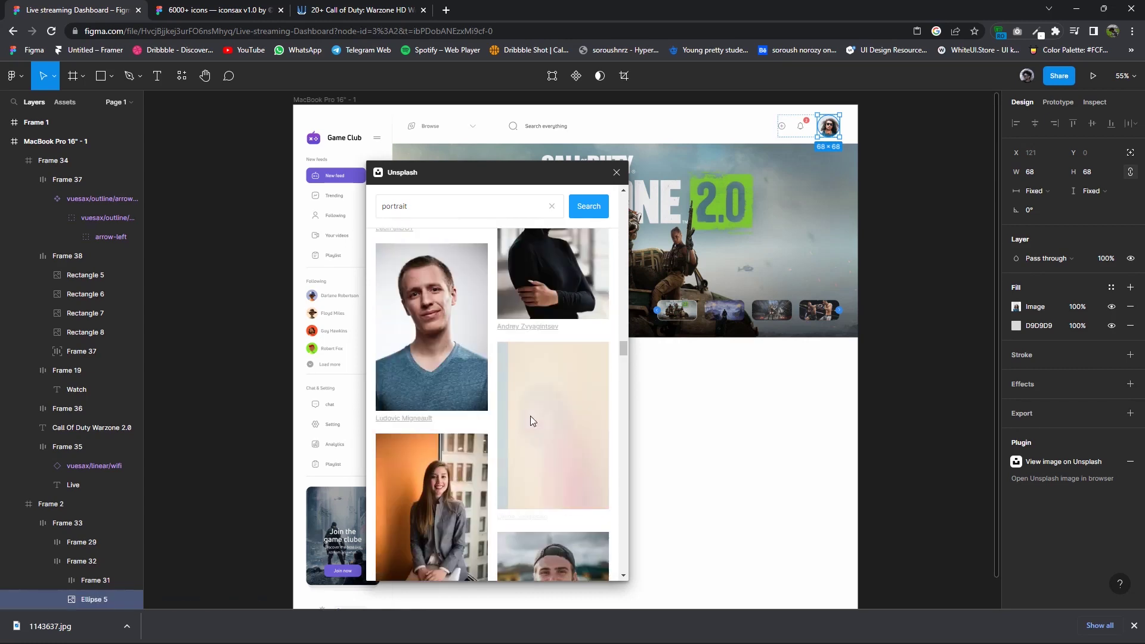
left_click(530, 420)
scroll(534, 409, "down", 3)
scroll(534, 409, "down", 3)
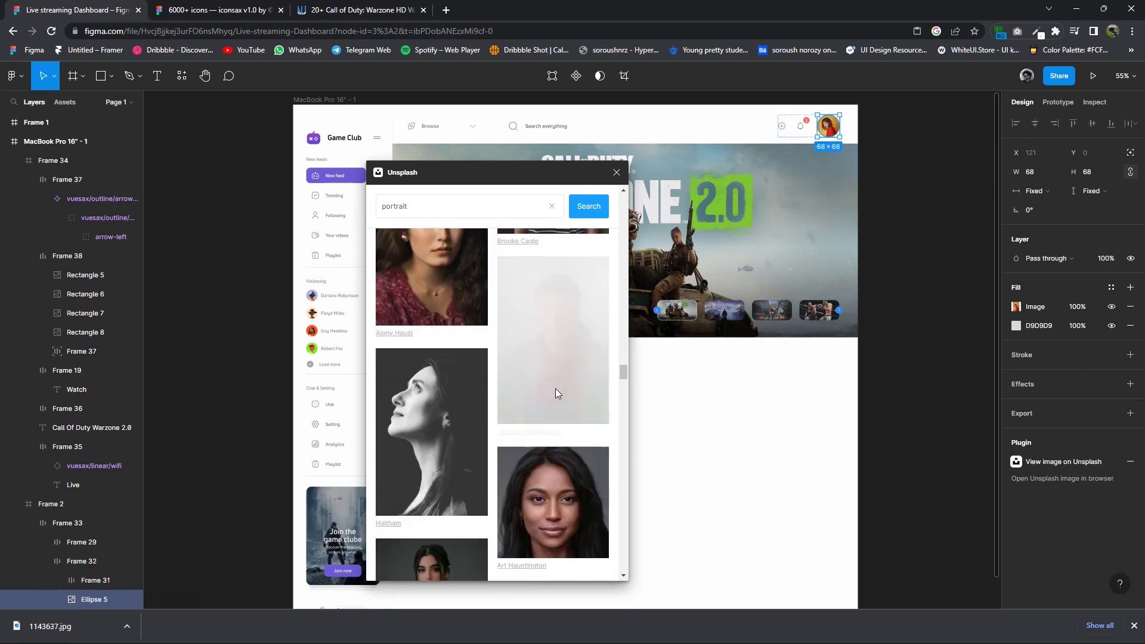
left_click(616, 172)
Switch the avatar's image fill to Crop mode and exit image editing.
left_click(1016, 307)
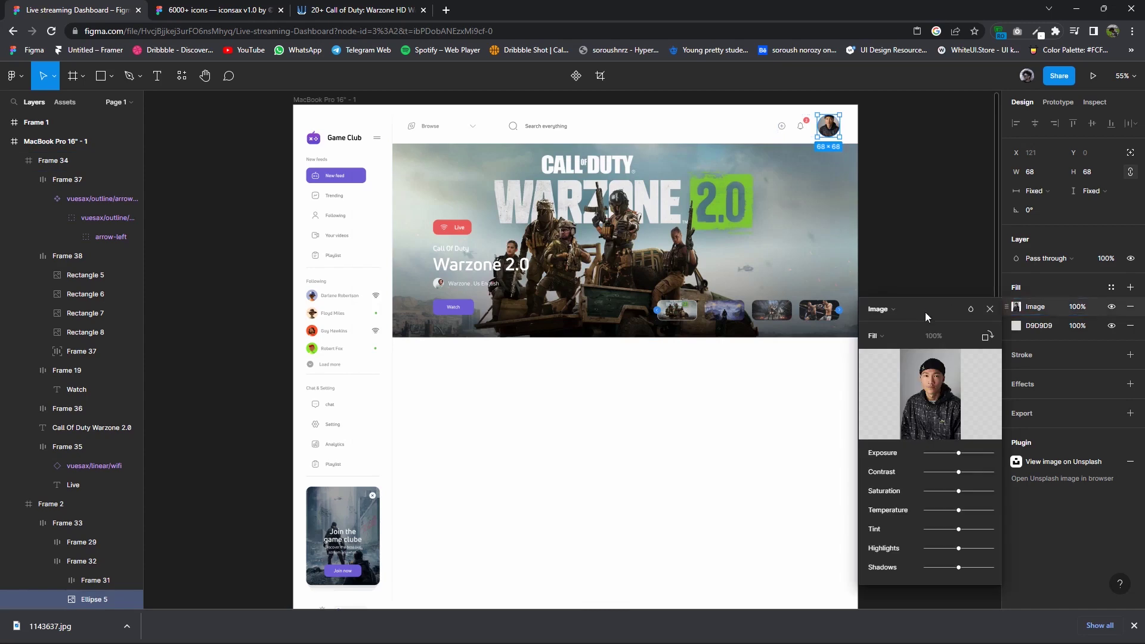
left_click(874, 336)
left_click(880, 360)
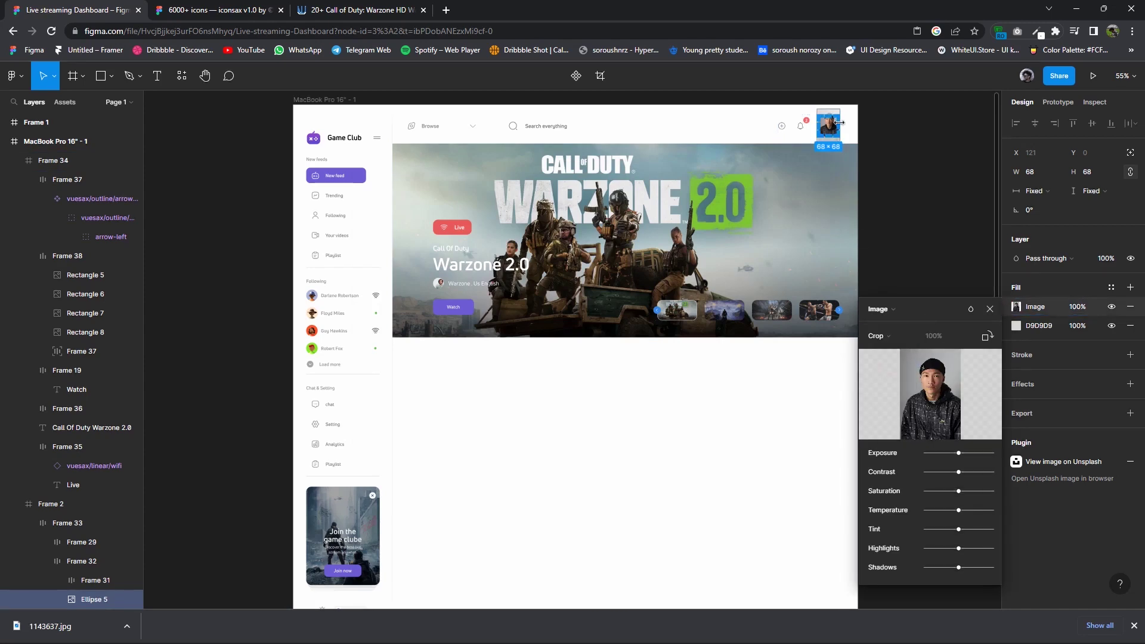
scroll(839, 122, "up", 5)
scroll(839, 122, "up", 3)
scroll(809, 231, "up", 2)
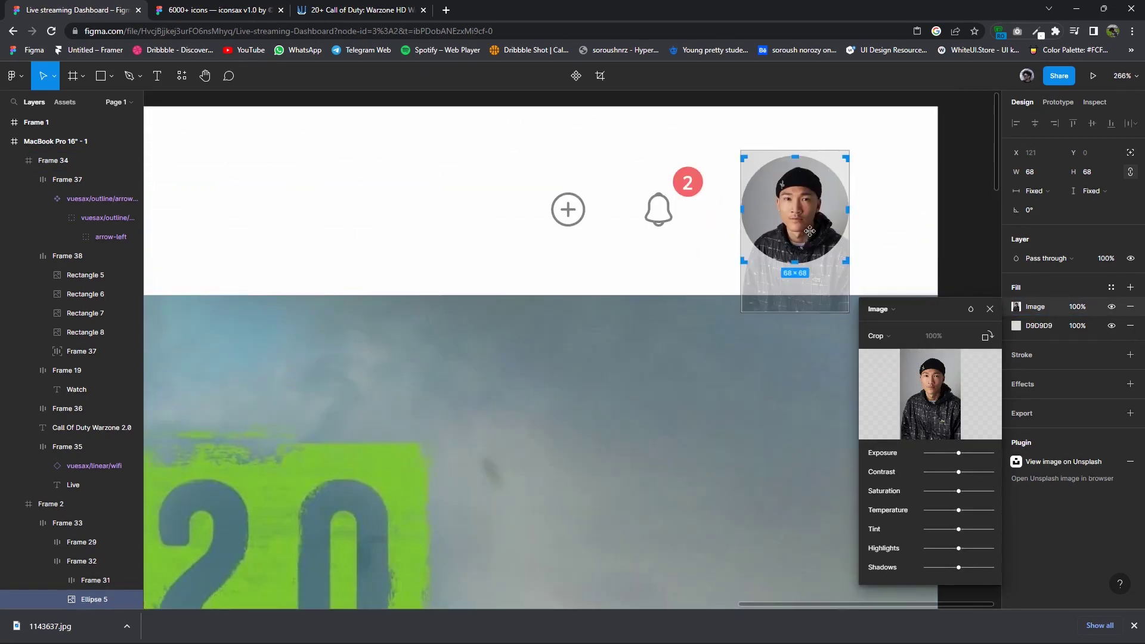
left_click(887, 220)
scroll(892, 240, "down", 2)
scroll(900, 238, "down", 2)
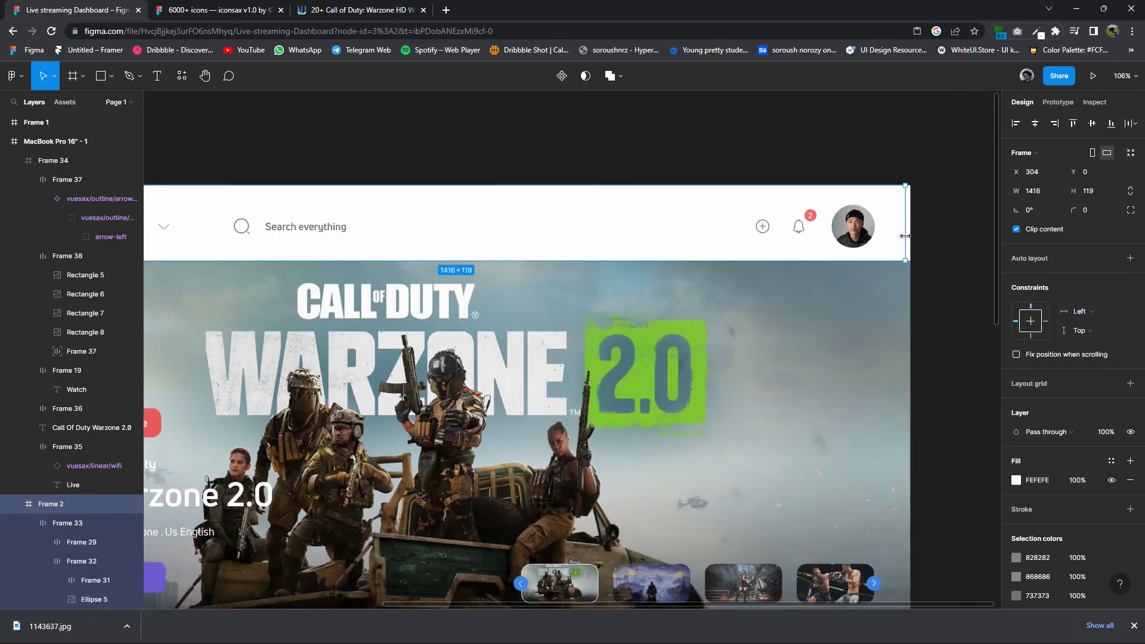
Select the sidebar frame and shift its layout slightly.
left_click(891, 337)
scroll(894, 335, "down", 4)
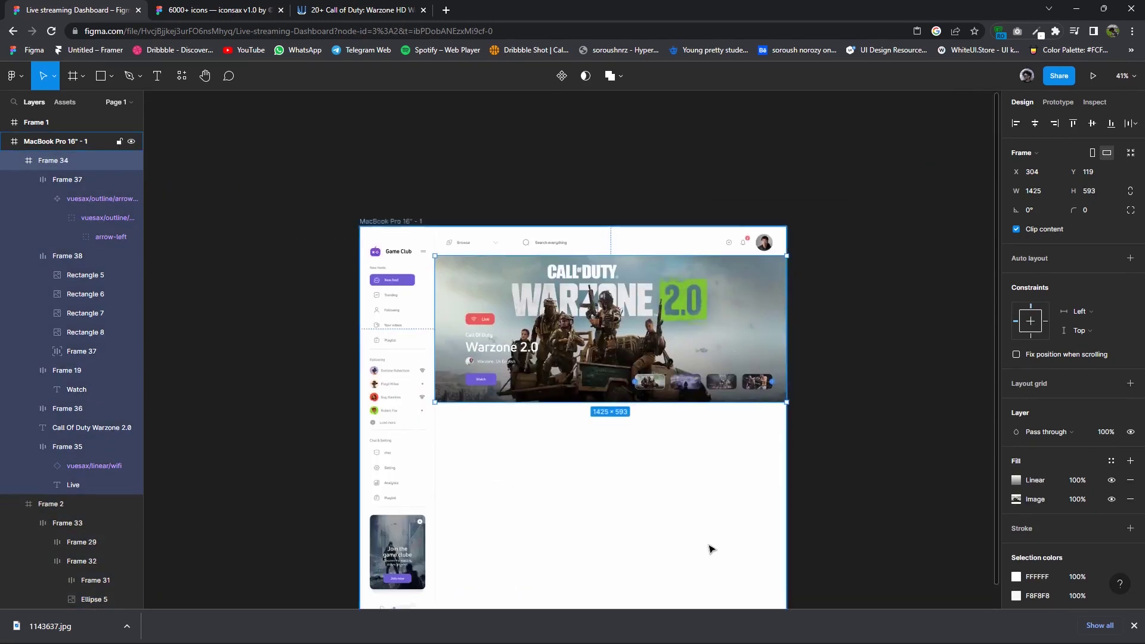
scroll(716, 524, "up", 3)
scroll(735, 502, "down", 3)
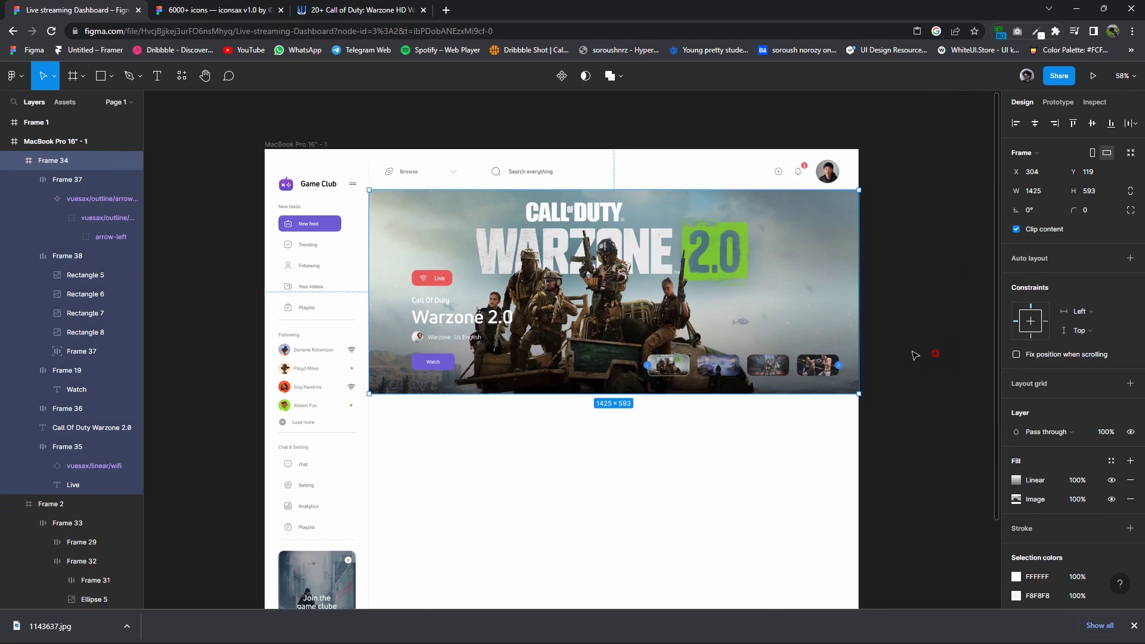
left_click(915, 356)
left_click(316, 190)
scroll(316, 190, "left", 1)
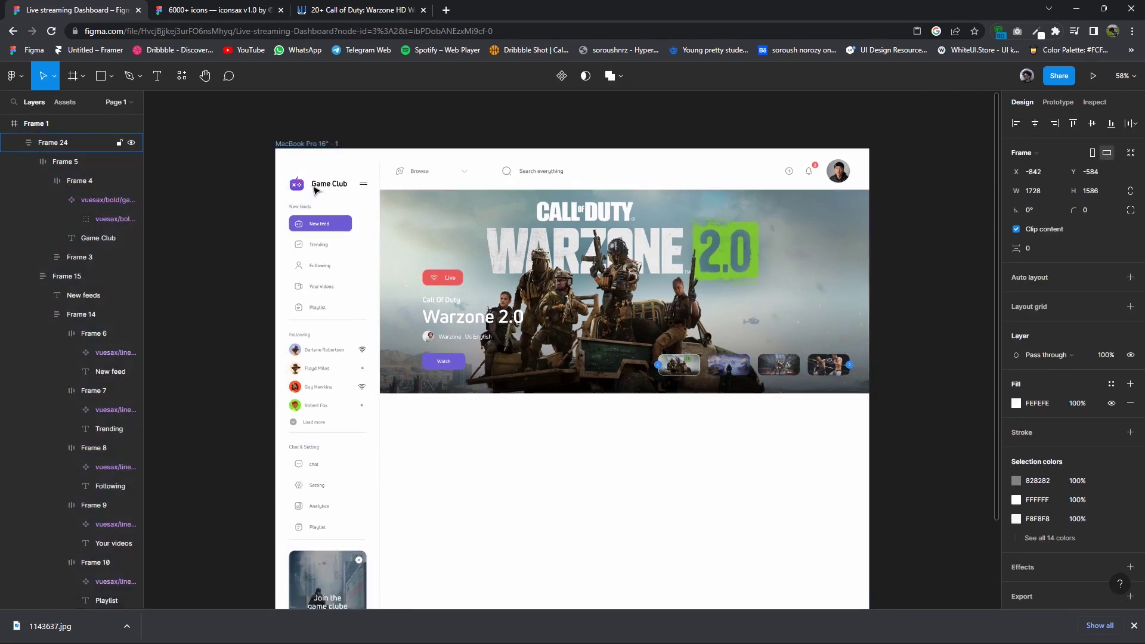
left_click_drag(316, 190, 319, 191)
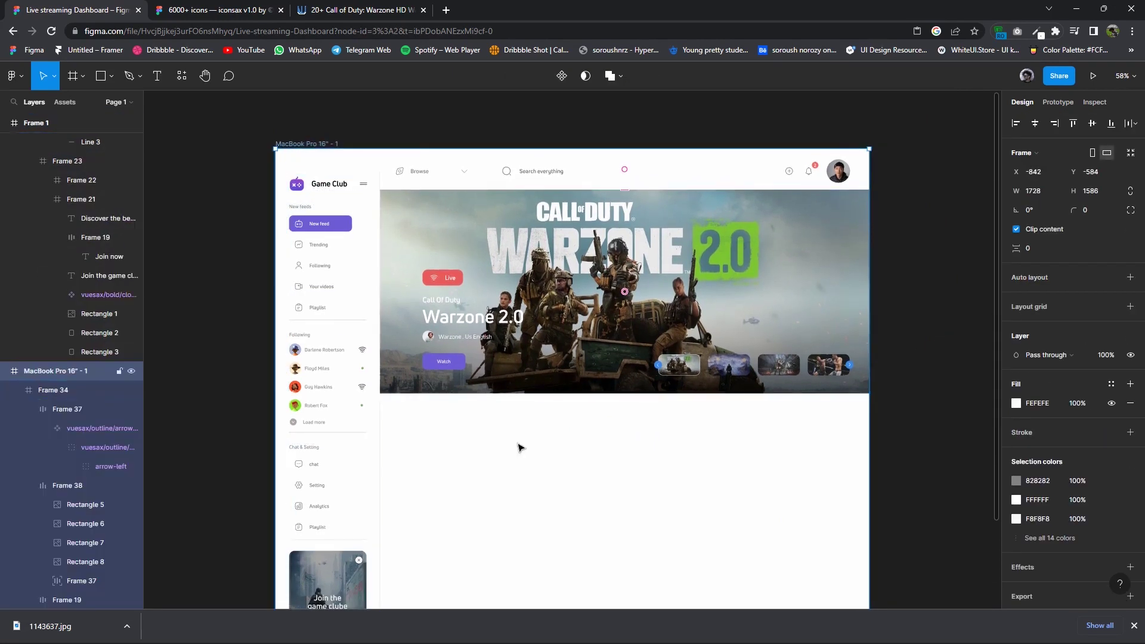
scroll(483, 418, "down", 3)
scroll(396, 366, "up", 5)
Select the sidebar frame from its Following list and nudge it up 2 px.
left_click(397, 366)
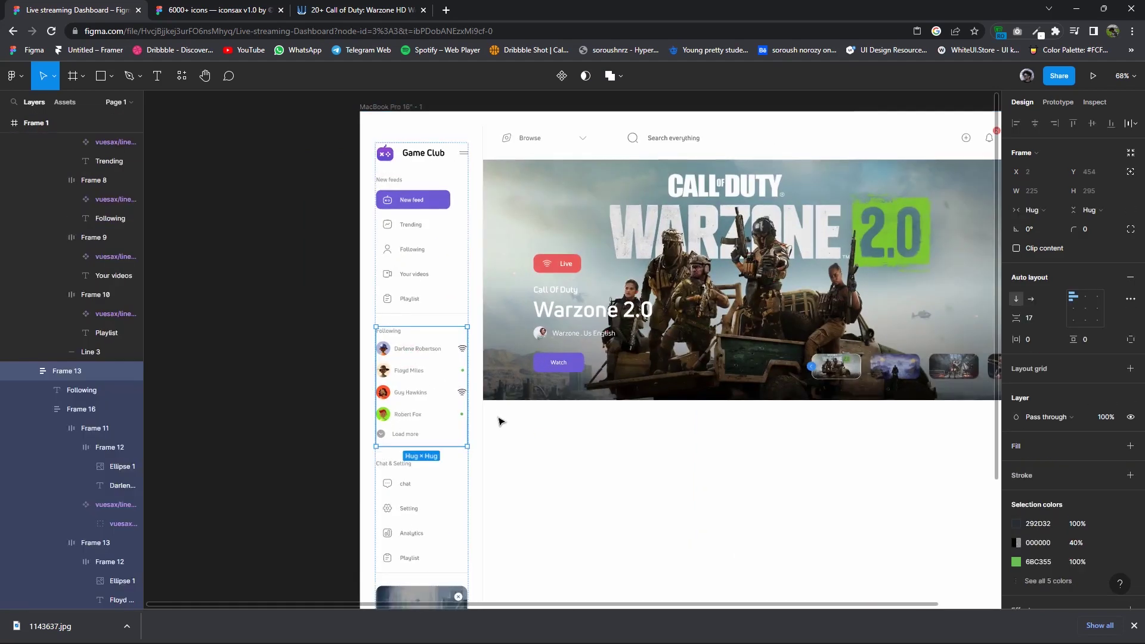
key("Escape")
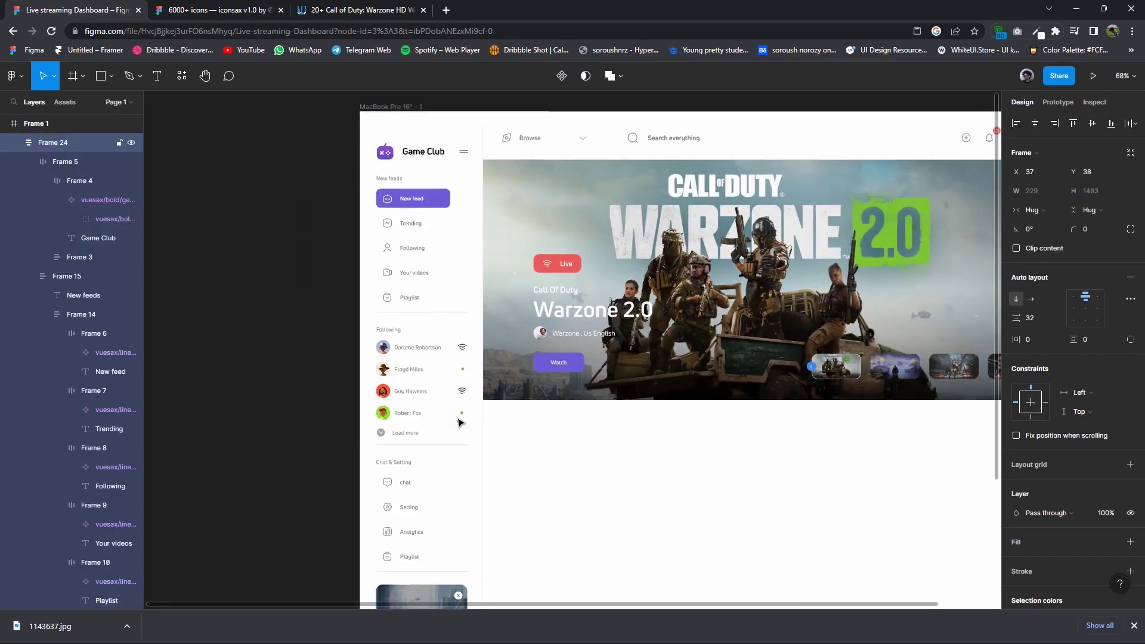
key("Up")
key("Up")
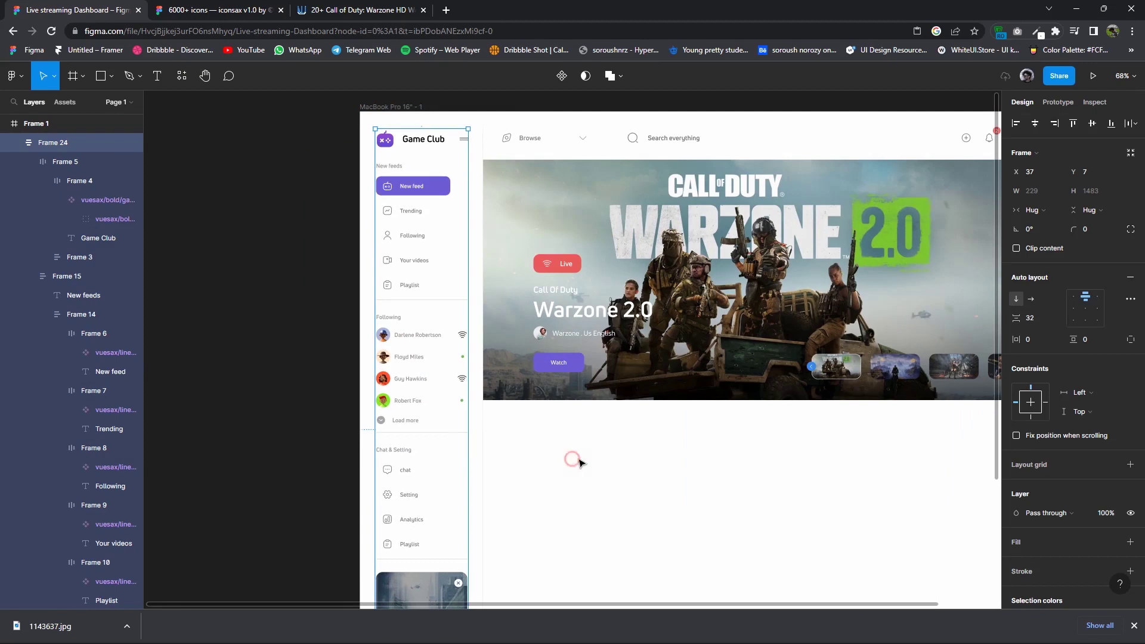
left_click(578, 462)
Bring the whole dashboard into view and select the Call Of Duty Warzone 2.0 text.
left_click_drag(578, 462, 514, 470)
scroll(590, 444, "up", 1)
scroll(595, 450, "up", 1)
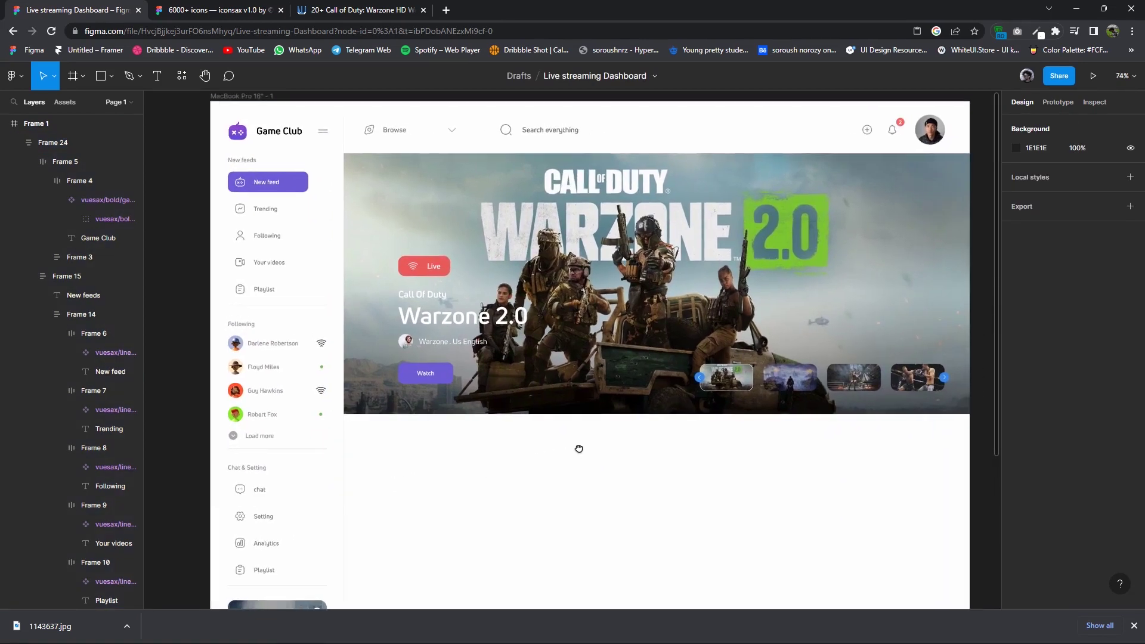
scroll(578, 448, "down", 2)
left_click(579, 422)
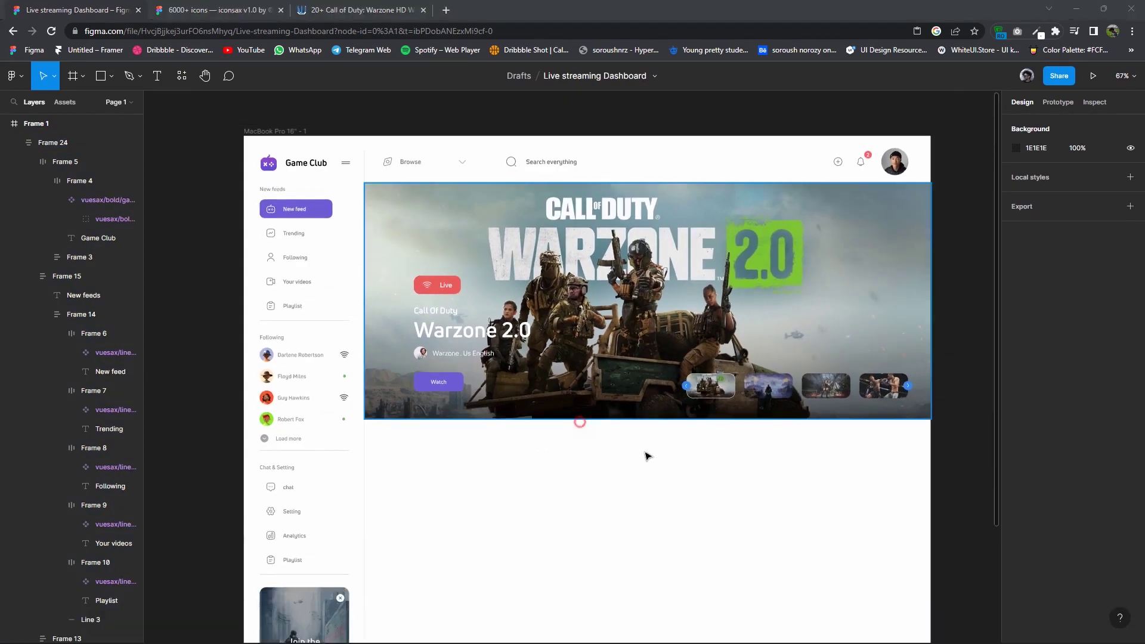
scroll(648, 456, "down", 1)
left_click(446, 313)
Add a size 20 'Live Channels' heading below the Warzone banner, hugging its content width.
double_click(445, 313)
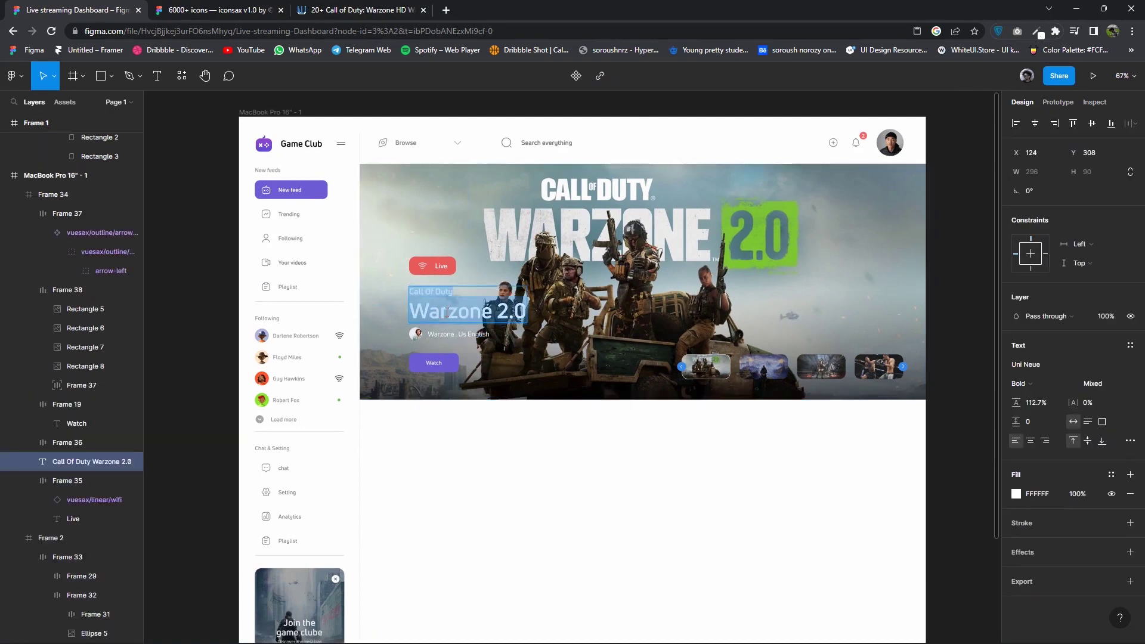
key("t")
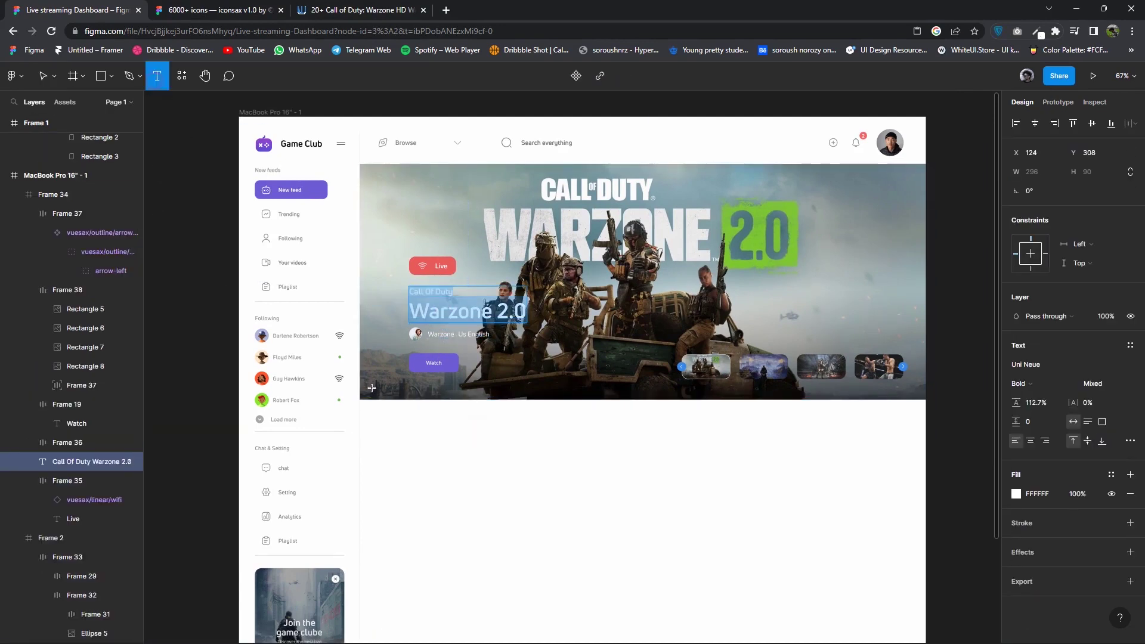
left_click_drag(381, 415, 450, 444)
type("Live Channels")
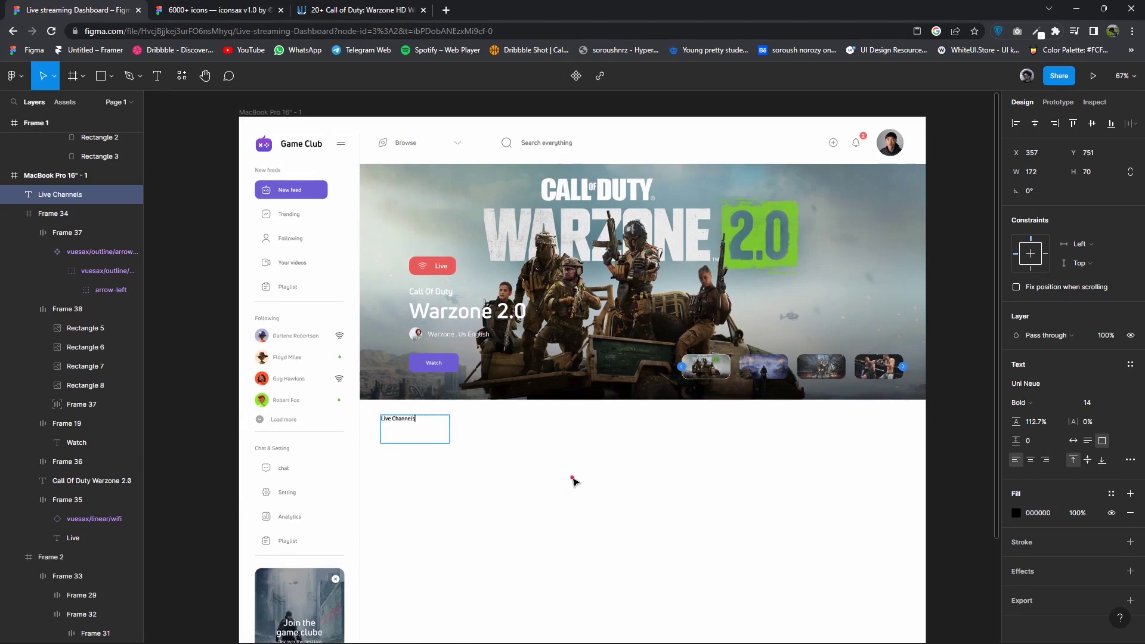
key("Escape")
left_click(1072, 441)
left_click(1084, 403)
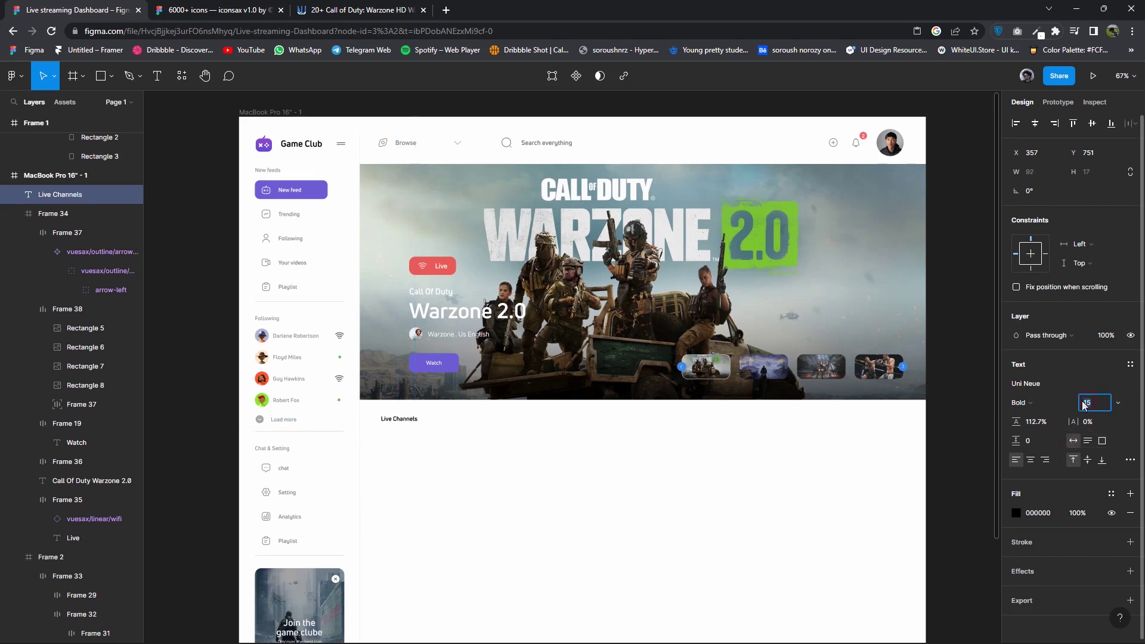
type("20")
left_click_drag(405, 420, 411, 432)
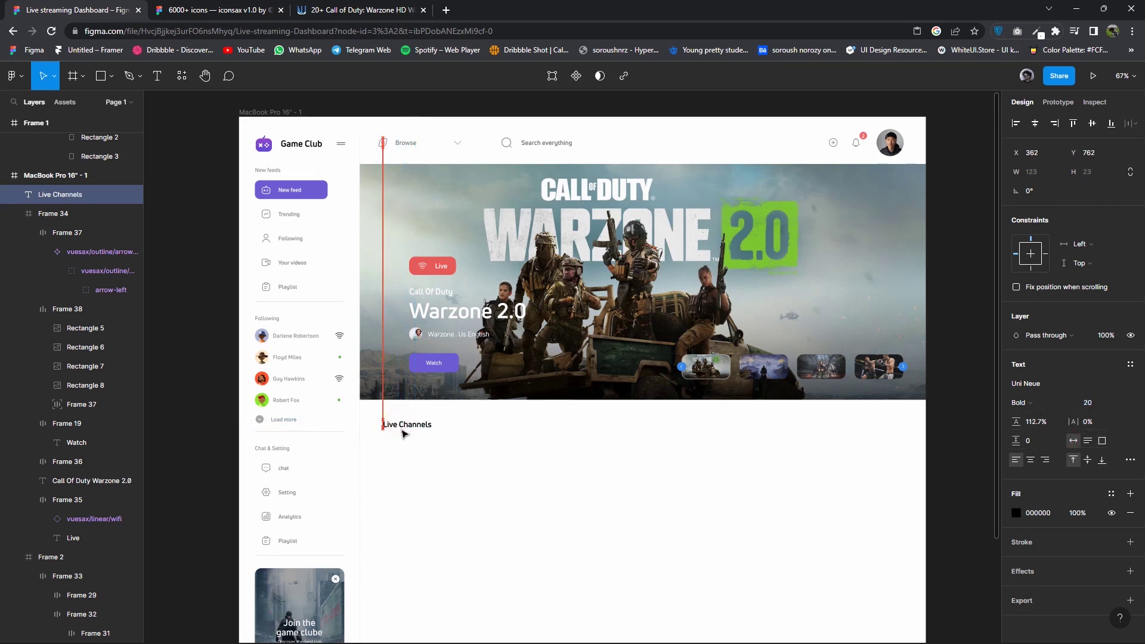
Copy the Browse dropdown beside the heading, relabel it 'Popular', delete its icon, and shift it right.
left_click(427, 147)
left_click_drag(428, 147, 827, 448)
double_click(819, 441)
type("Popular")
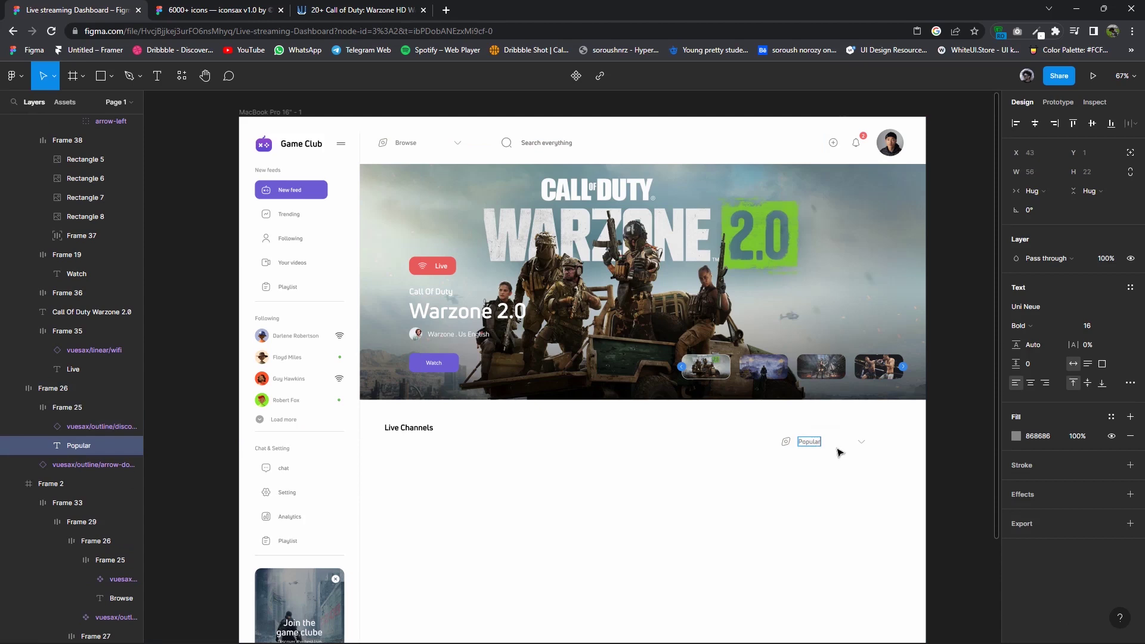
key("Escape")
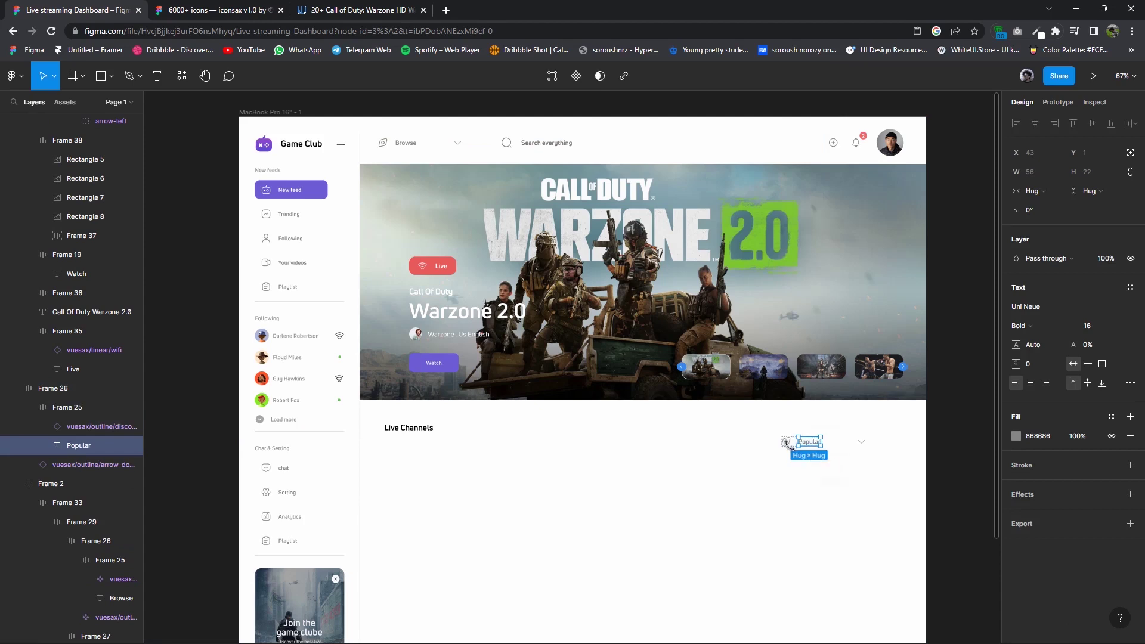
left_click(809, 454)
left_click(786, 441)
key("Delete")
left_click_drag(825, 448, 872, 436)
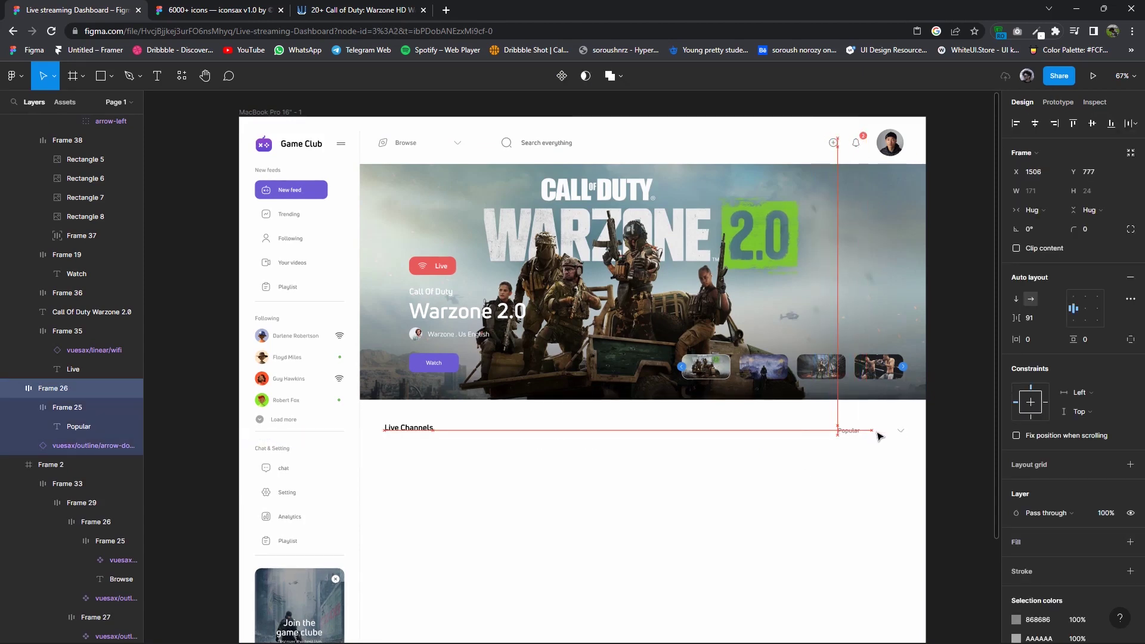
left_click_drag(883, 436, 419, 434)
Wrap the Live Channels heading and Popular dropdown in an auto-layout frame.
right_click(814, 428)
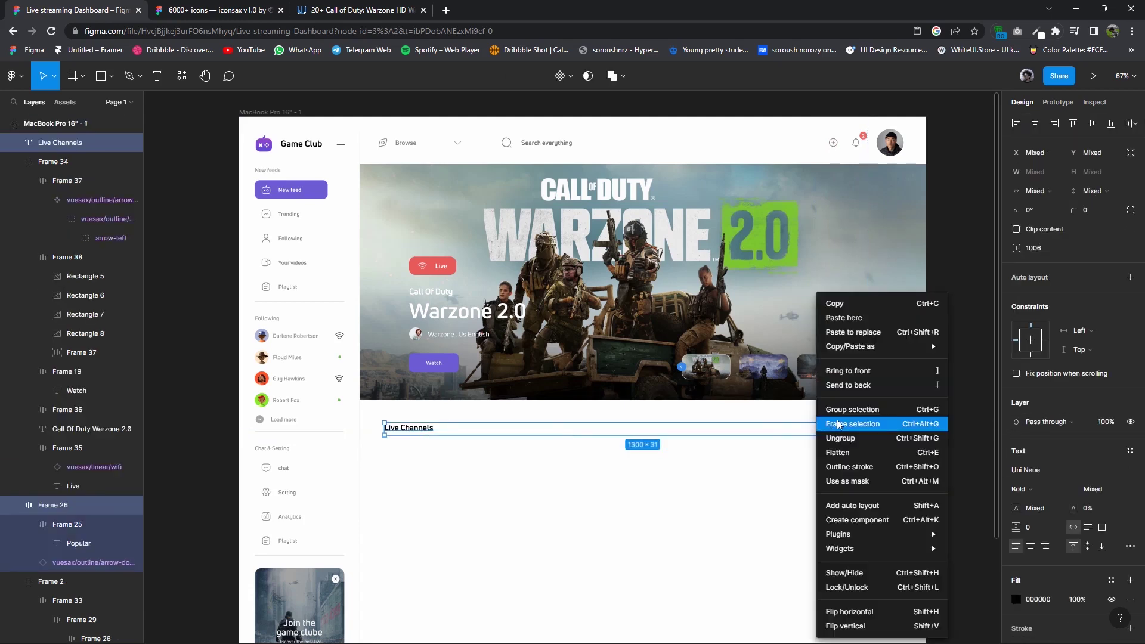
left_click(841, 472)
left_click(1129, 278)
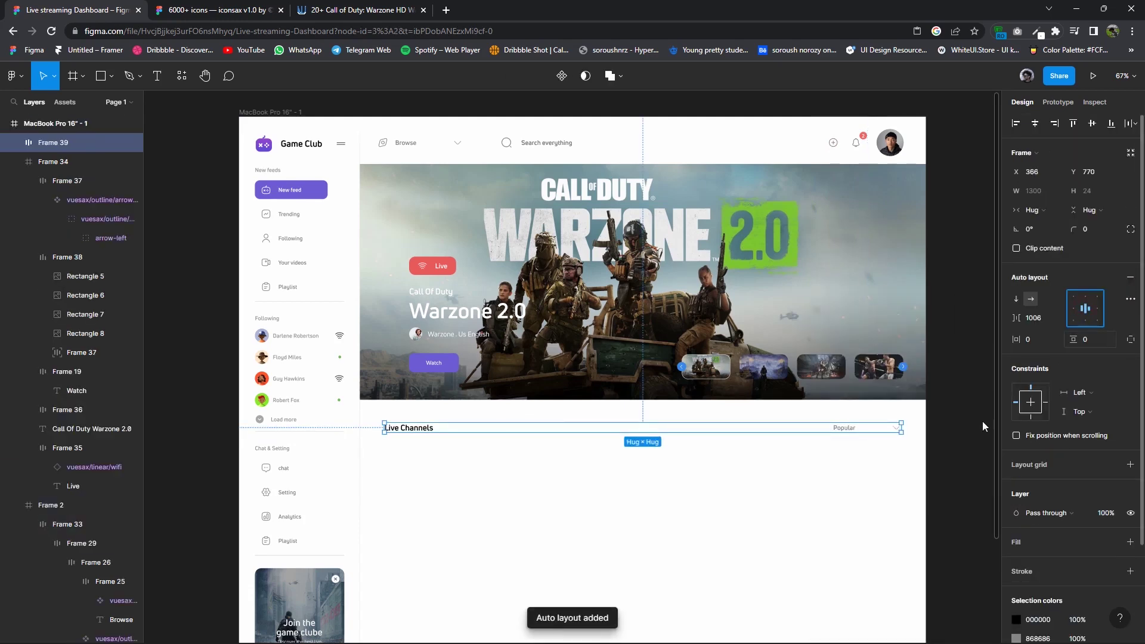
left_click(868, 430)
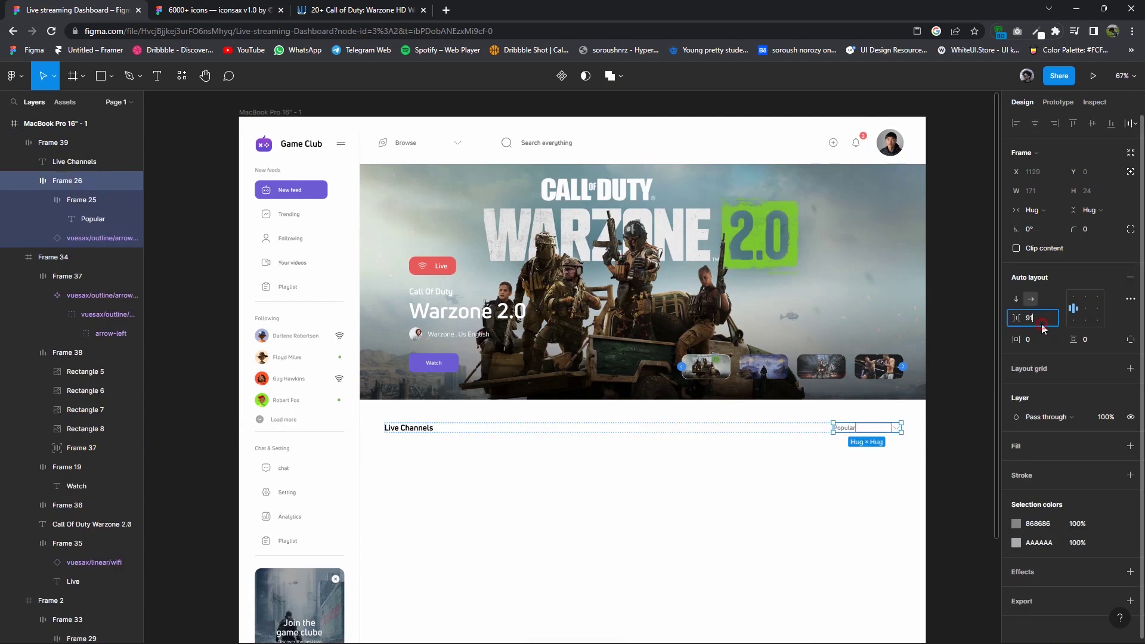
left_click_drag(861, 428, 856, 429)
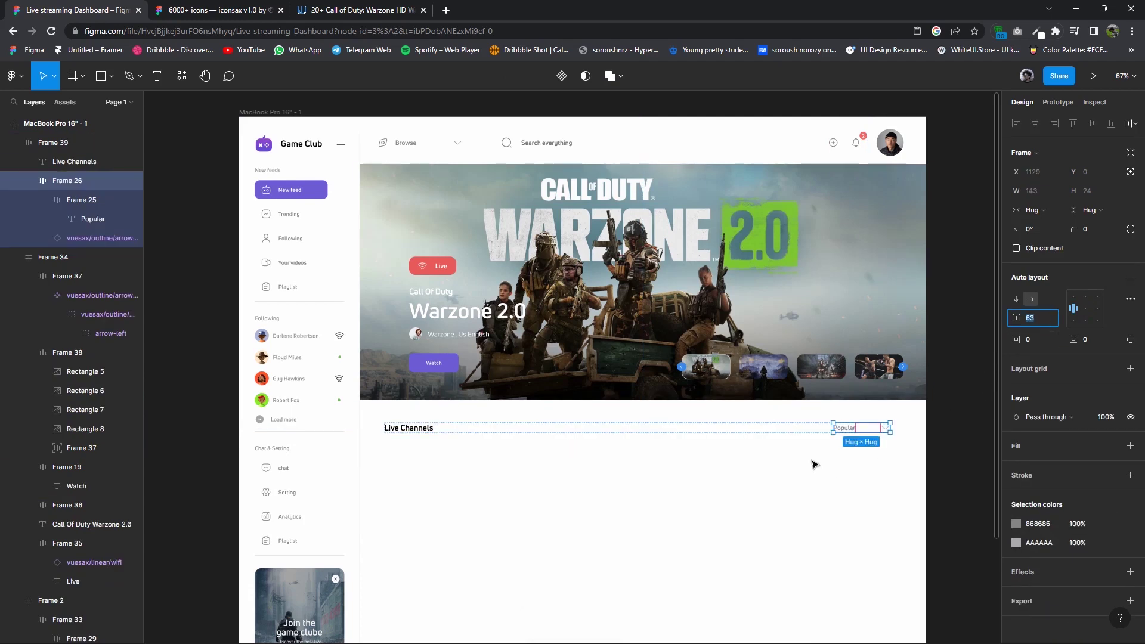
Raise the row's spacing to 1040 so it spans the banner width.
left_click(709, 423)
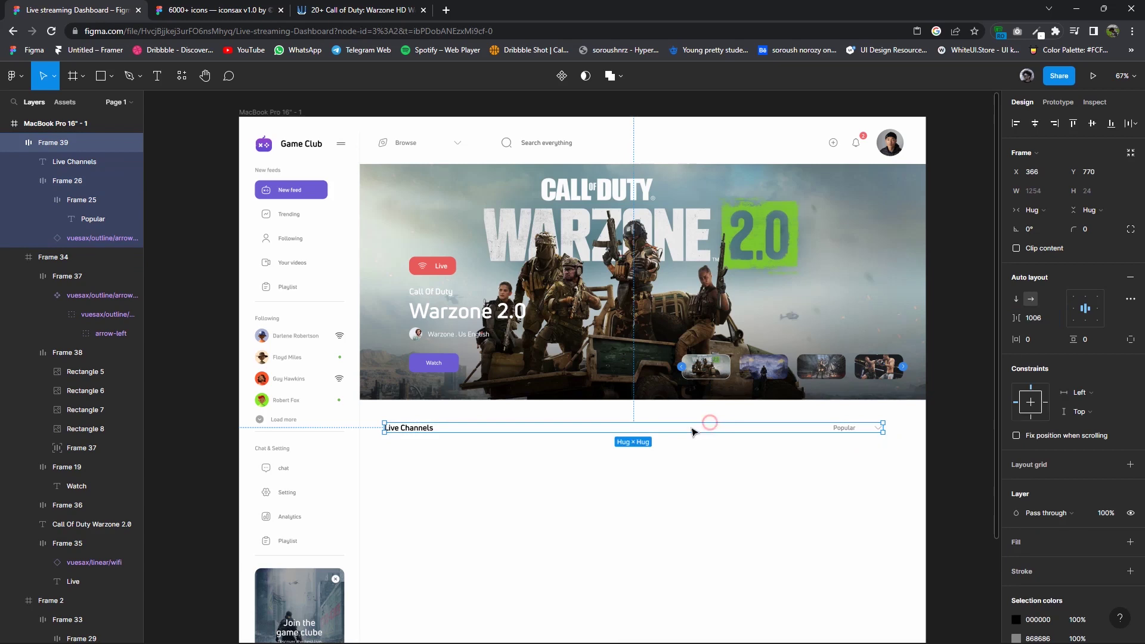
left_click(1040, 318)
key("Up")
key("Up")
key("Up")
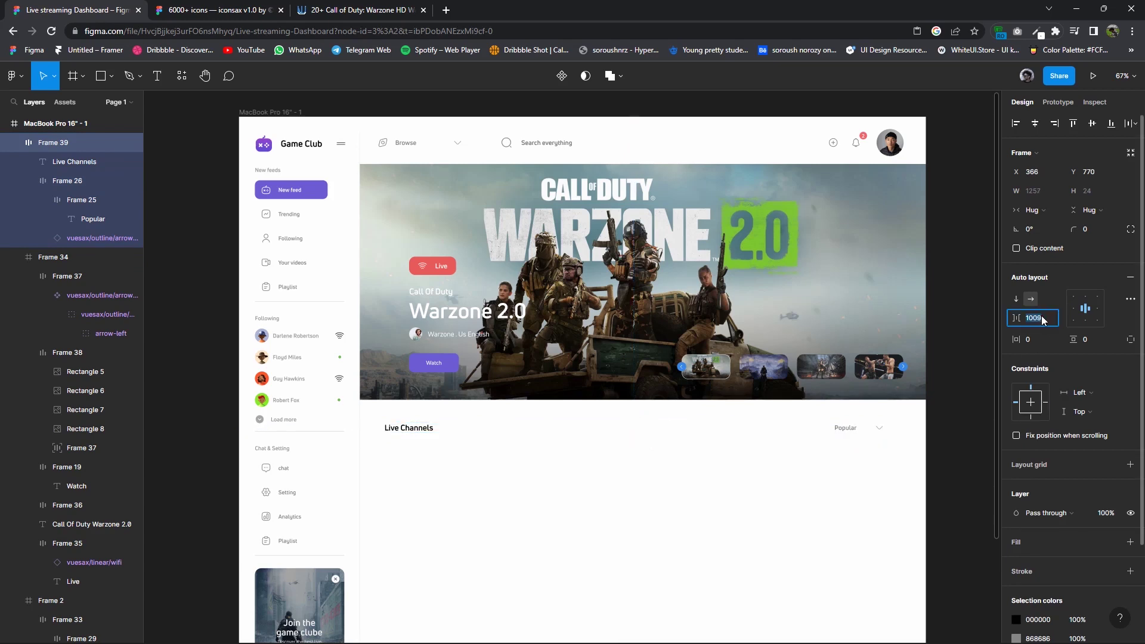
key("Up")
key("Up")
key("Up")
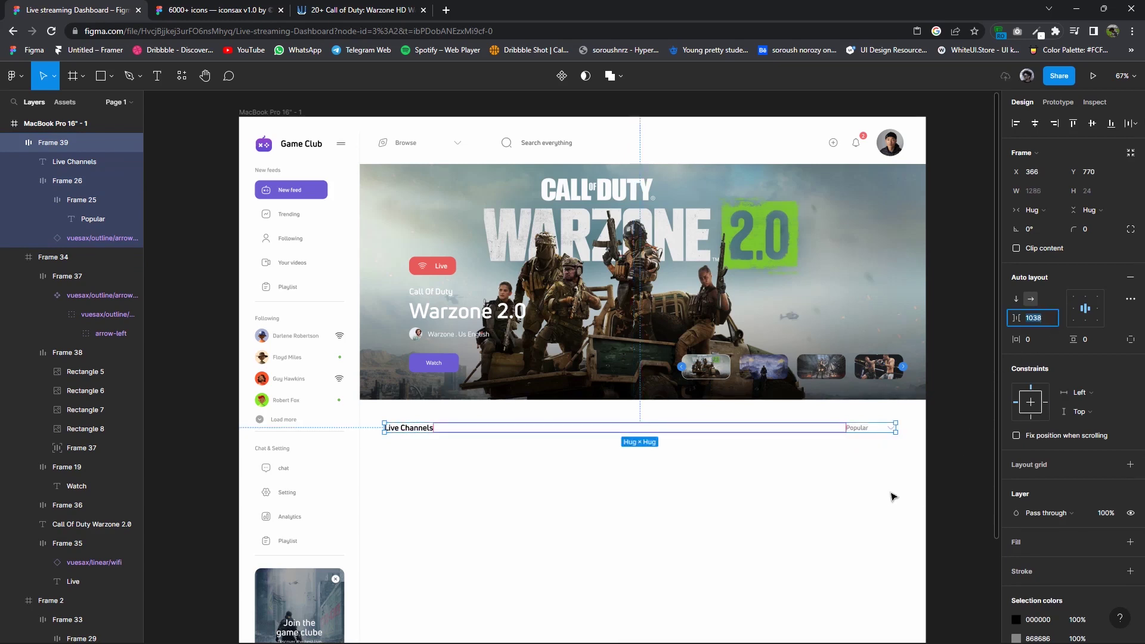
scroll(781, 486, "right", 5)
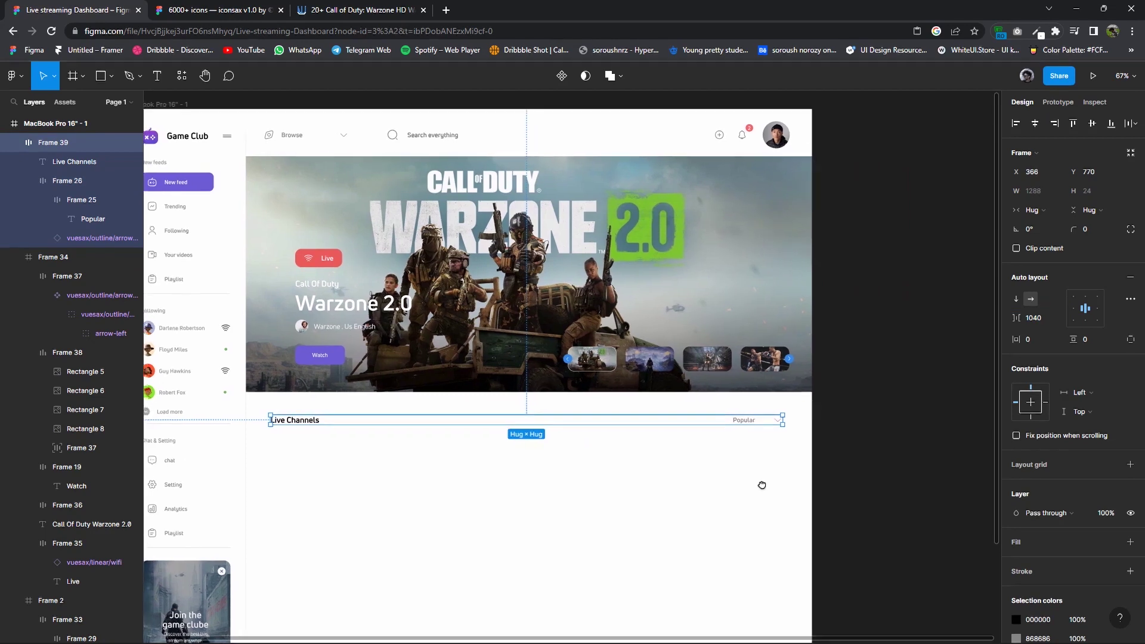
left_click_drag(762, 480, 795, 480)
scroll(477, 459, "down", 2)
scroll(482, 452, "down", 3, "ctrl")
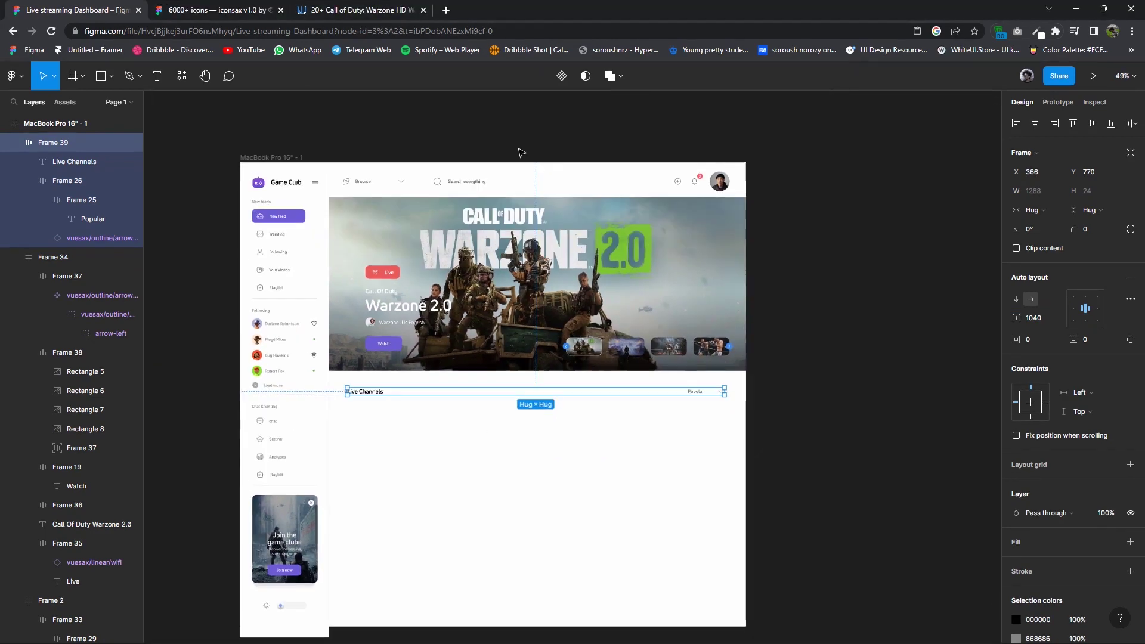
scroll(391, 465, "up", 2, "ctrl")
scroll(386, 427, "up", 1, "ctrl")
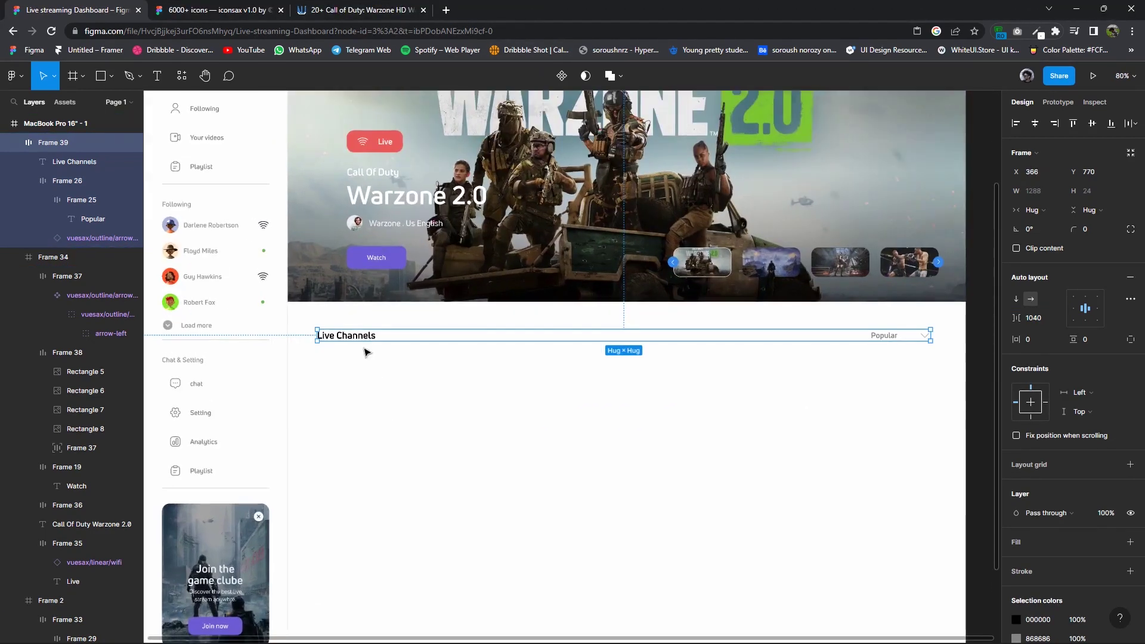
Copy the Live Channels heading below the row and start retyping it.
left_click(355, 339)
left_click_drag(353, 341, 373, 487)
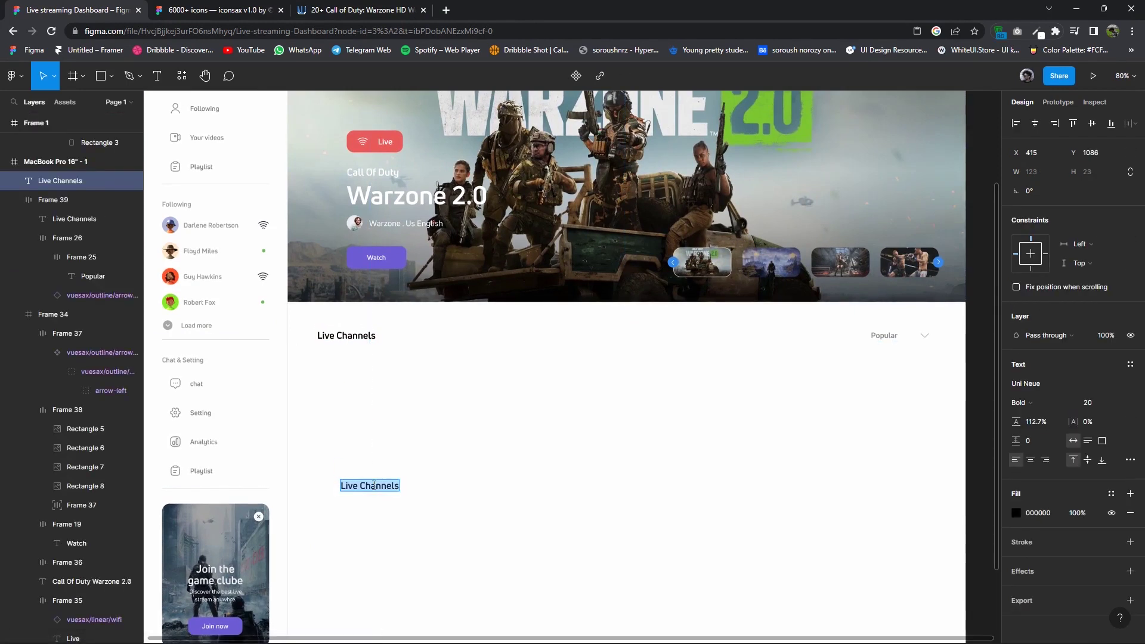
type("Call of duty warzone")
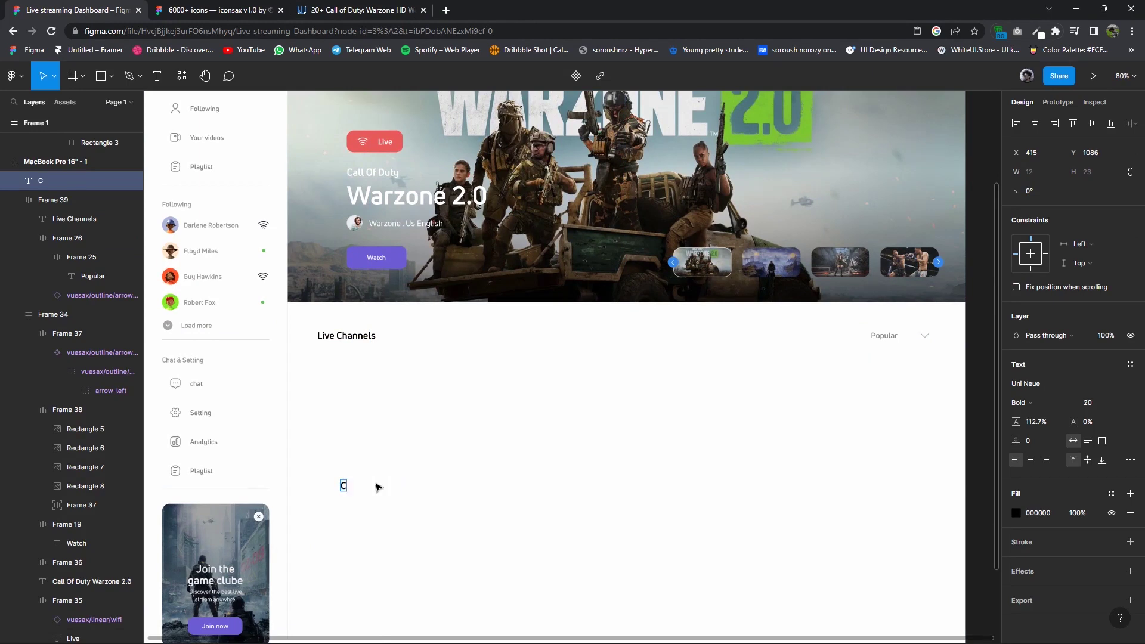
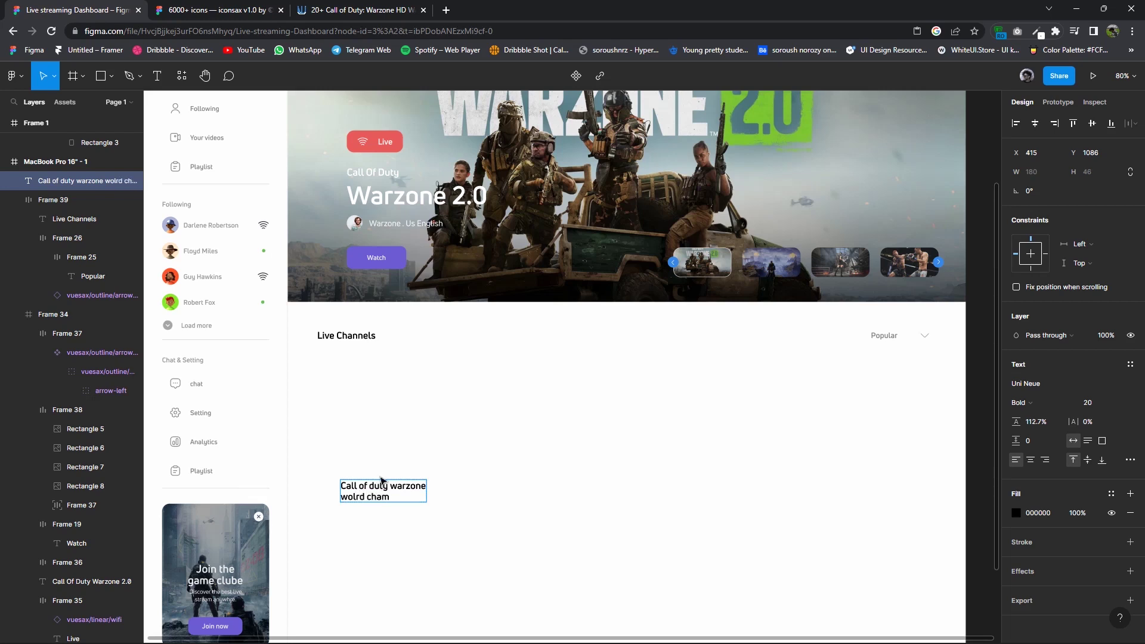
Retype the card title as '2022 world champs gaming warzone'.
left_click(442, 539)
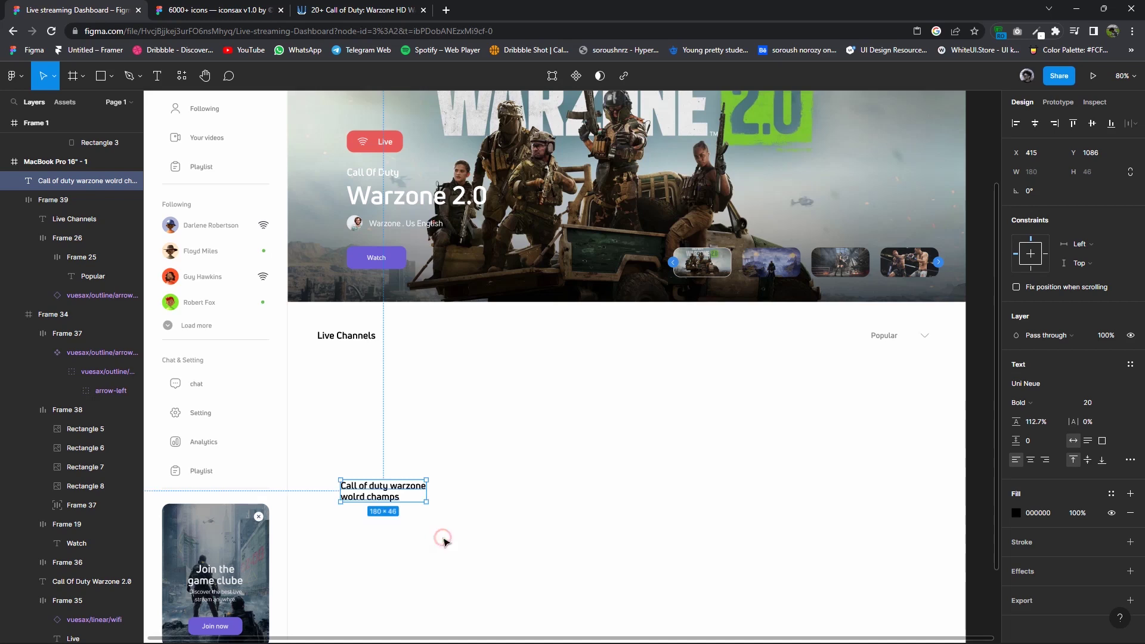
left_click_drag(381, 496, 378, 473)
left_click(395, 499)
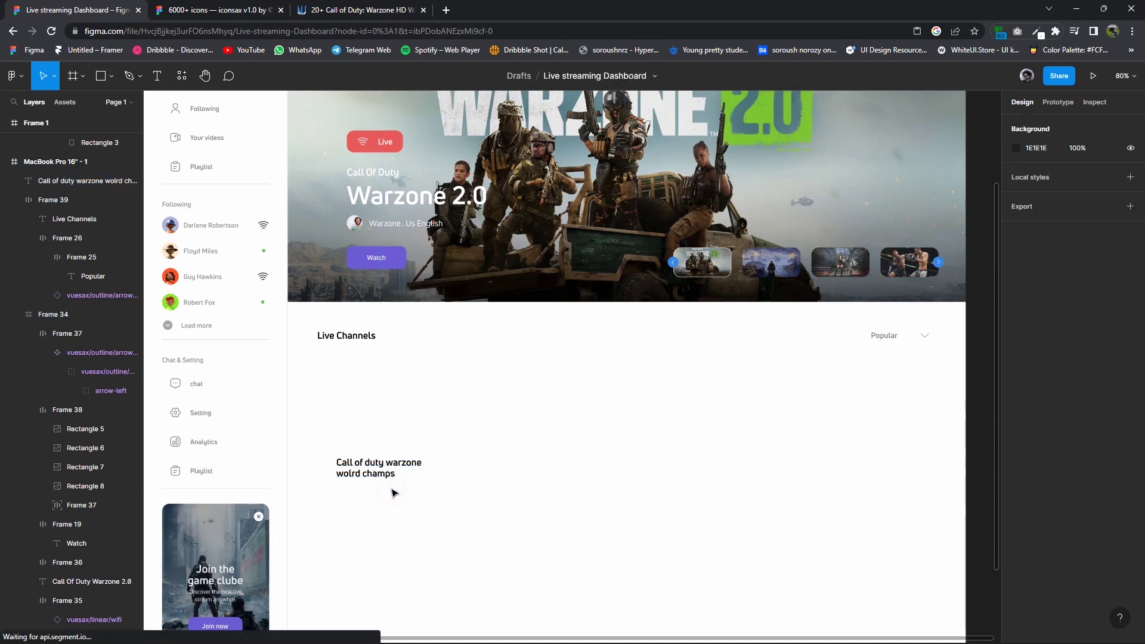
double_click(377, 474)
type("2022 world champs gaming warzon")
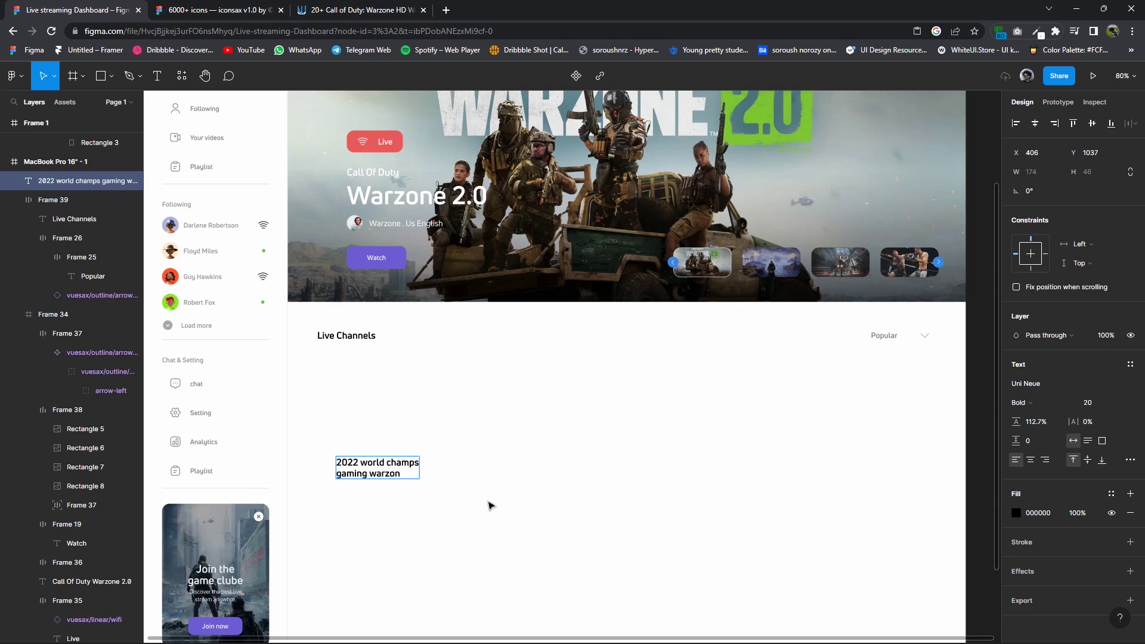
key("Escape")
Set the title to font size 18 and nudge it into place under Live Channels.
left_click_drag(406, 463, 404, 452)
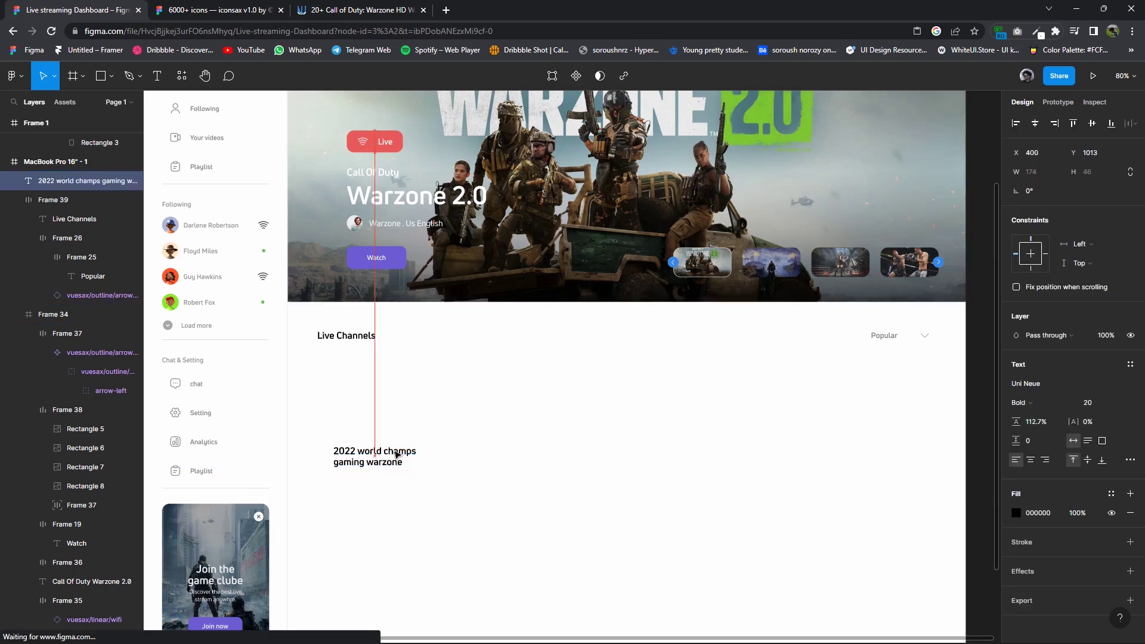
scroll(475, 449, "down", 1)
left_click(1088, 403)
type("18")
key("Return")
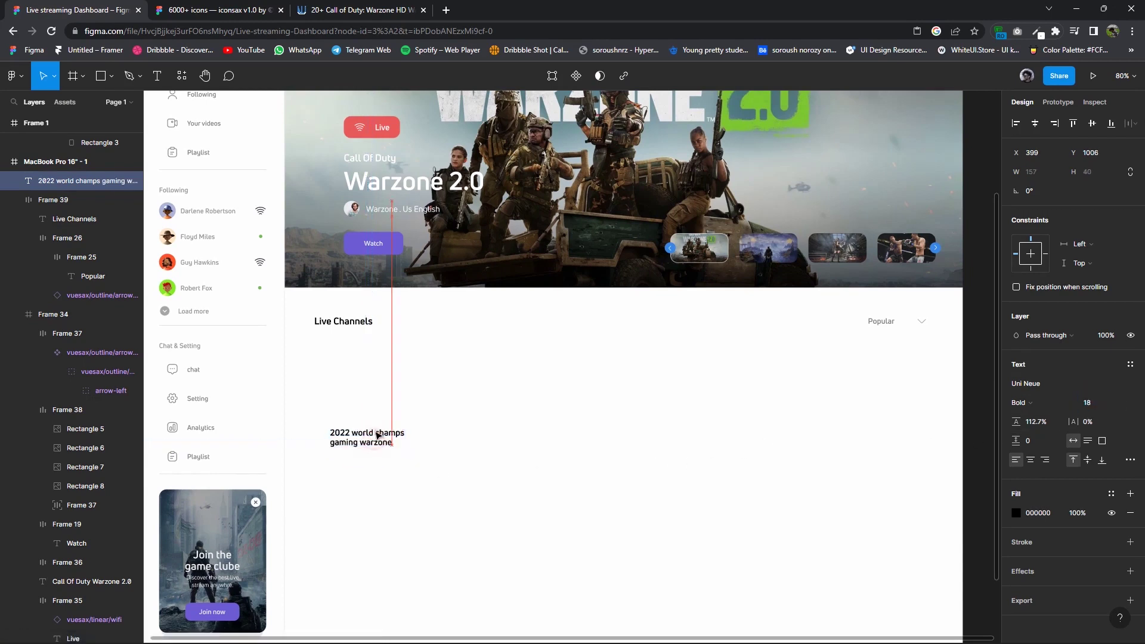
left_click_drag(374, 445, 378, 432)
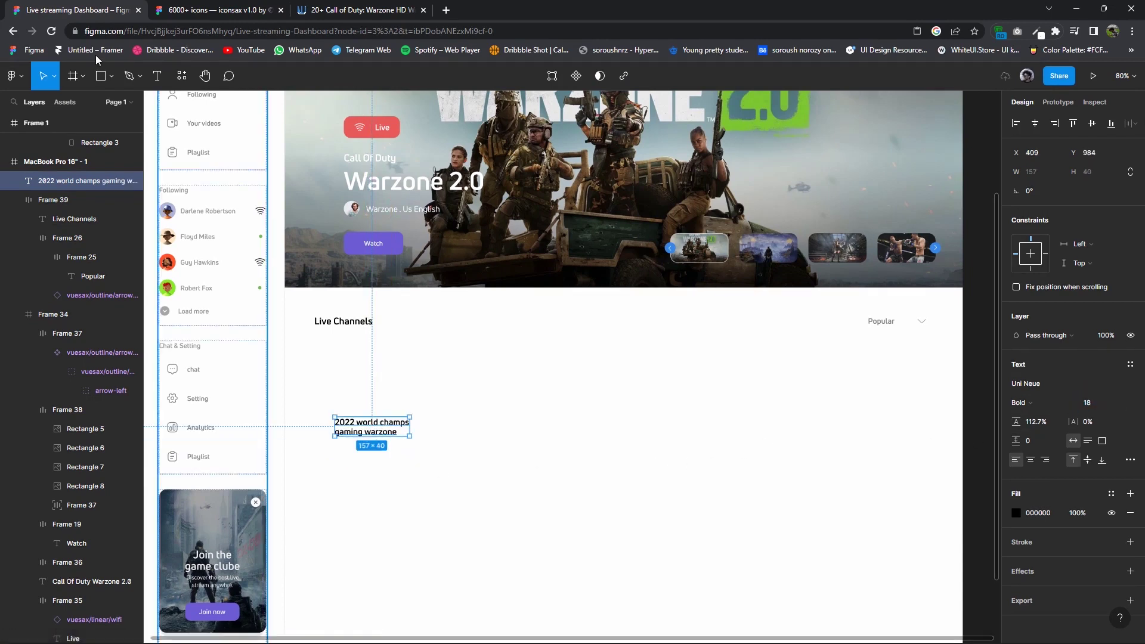
left_click(111, 76)
left_click(177, 261)
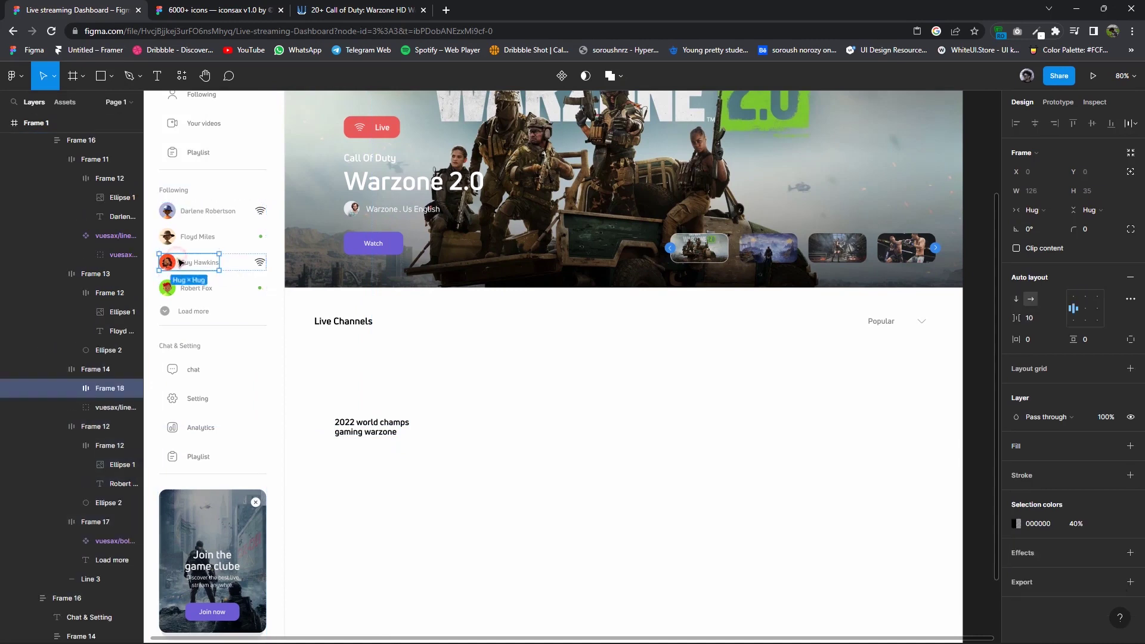
Copy the Guy Hawkins row below the card title and shift the name away from the avatar.
left_click_drag(178, 261, 356, 455)
scroll(370, 459, "up", 3)
double_click(357, 455)
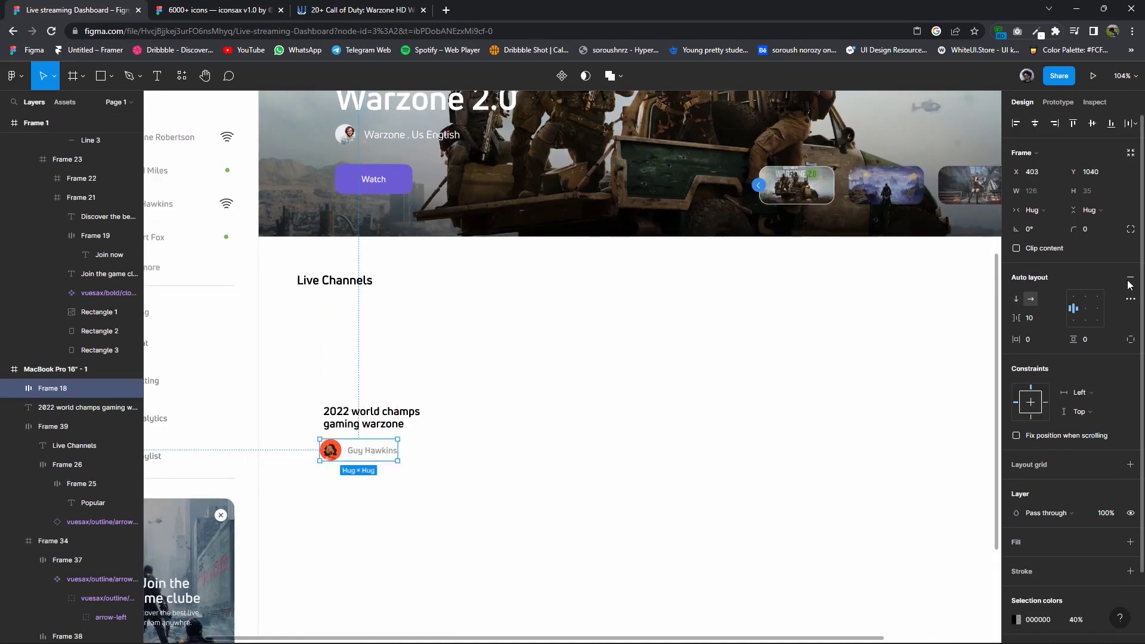
scroll(430, 505, "up", 3)
mouse_move(350, 428)
left_mouse_down()
mouse_move(528, 429)
mouse_move(364, 434)
left_mouse_up()
left_click(291, 428)
right_click(301, 430)
left_click(516, 438)
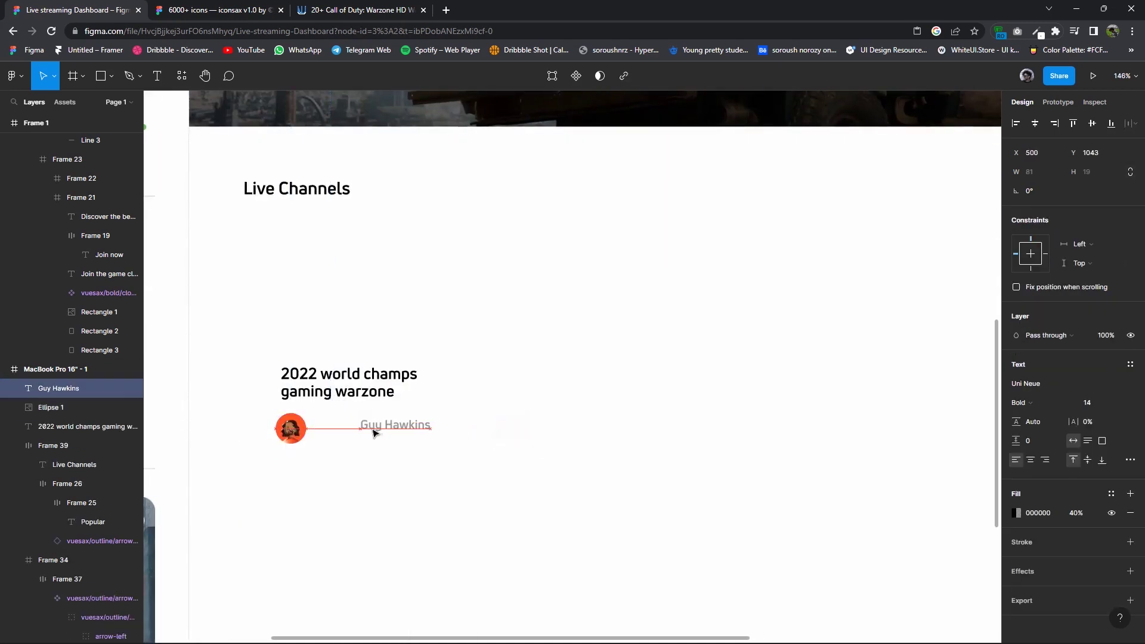
Keep the name's fill opacity at 100% and move it back closer to the avatar.
left_click(1077, 513)
type("0")
key("Return")
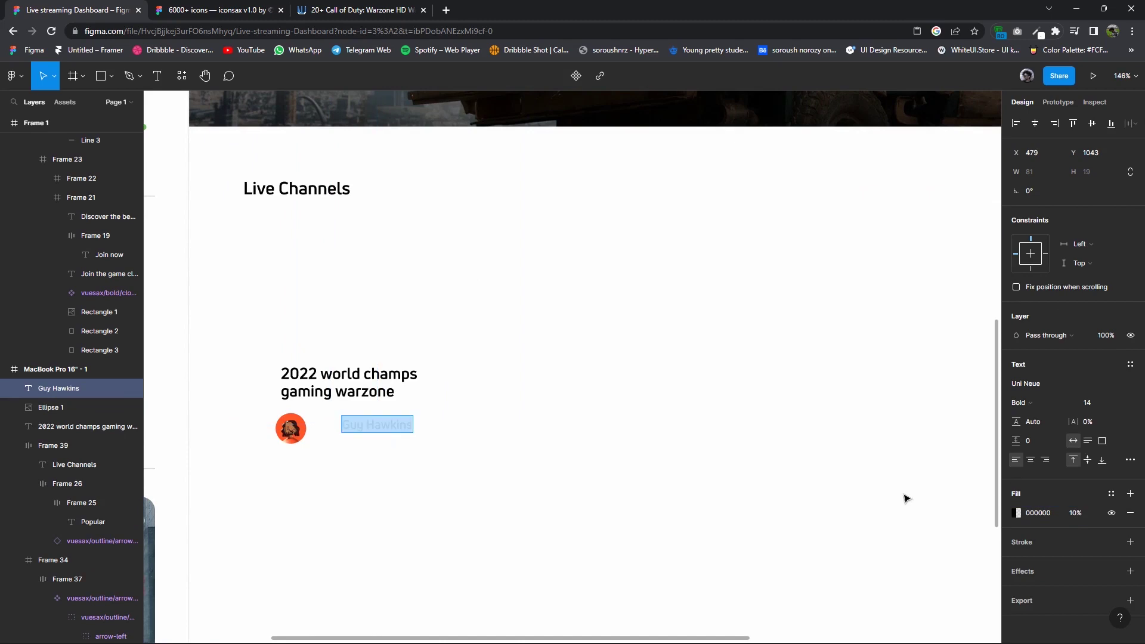
left_click(1076, 513)
type("00")
key("Return")
left_click_drag(387, 431, 370, 431)
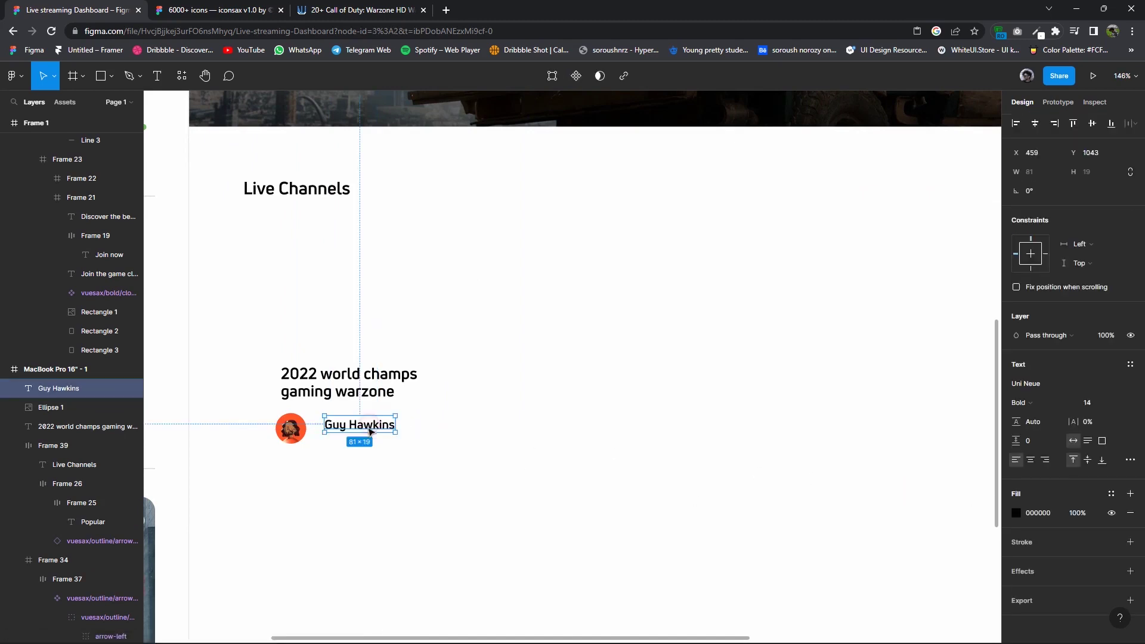
Set the Guy Hawkins name to Regular weight.
left_click(1021, 403)
left_click(1025, 374)
left_click(316, 482)
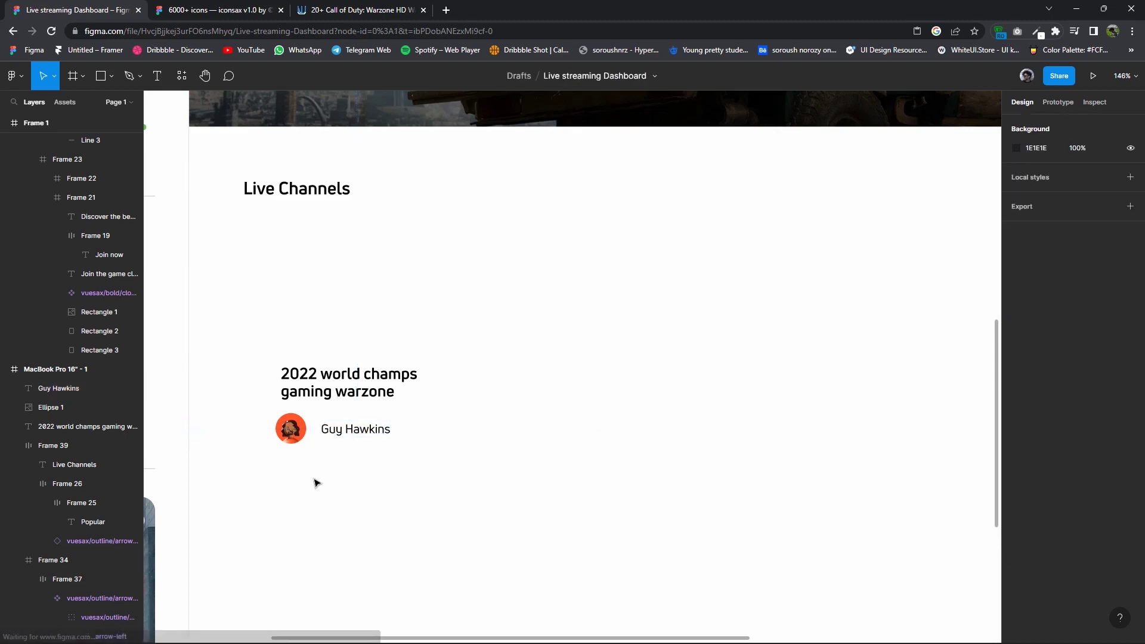
scroll(316, 482, "up", 3, "ctrl")
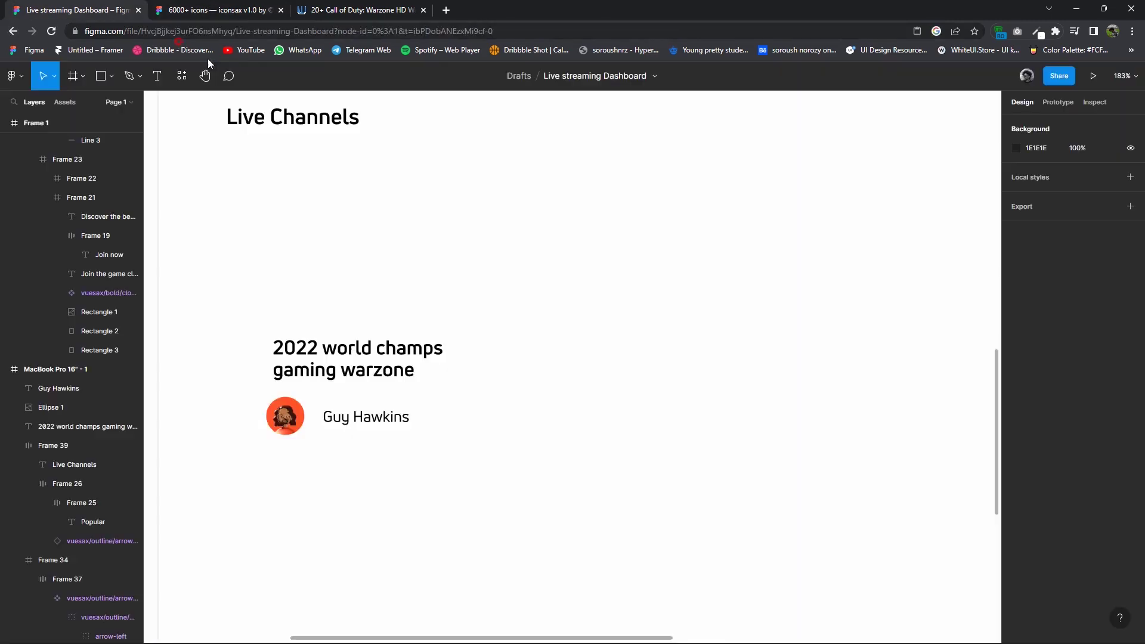
scroll(419, 312, "down", 10, "ctrl")
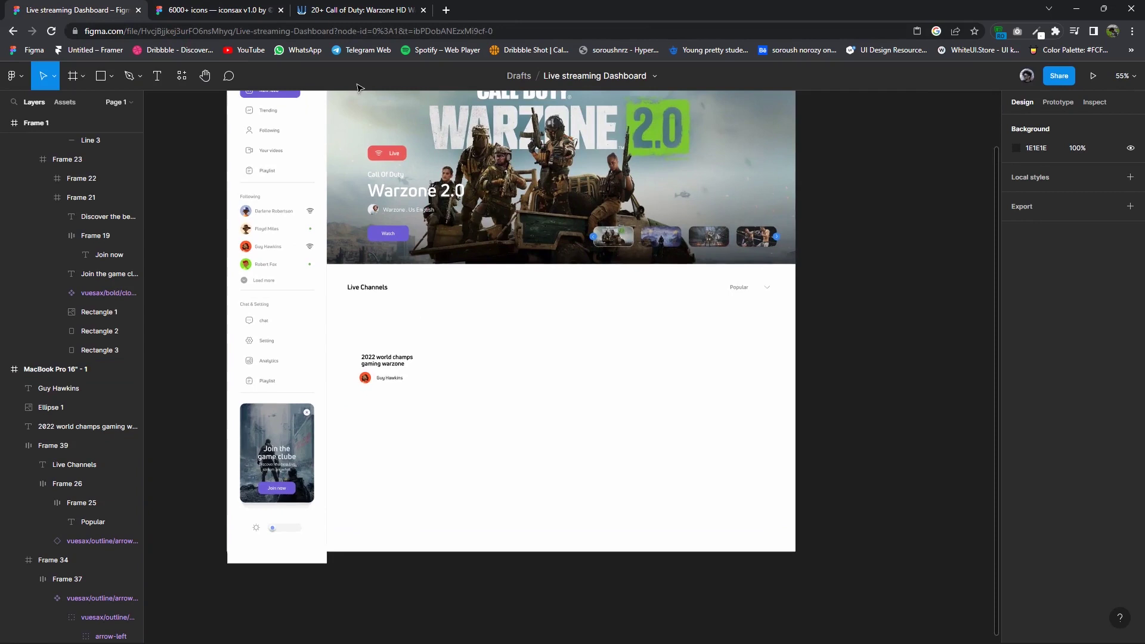
left_click(214, 10)
Copy the tick-circle icon from the iconsax library's Bold page.
left_click(116, 102)
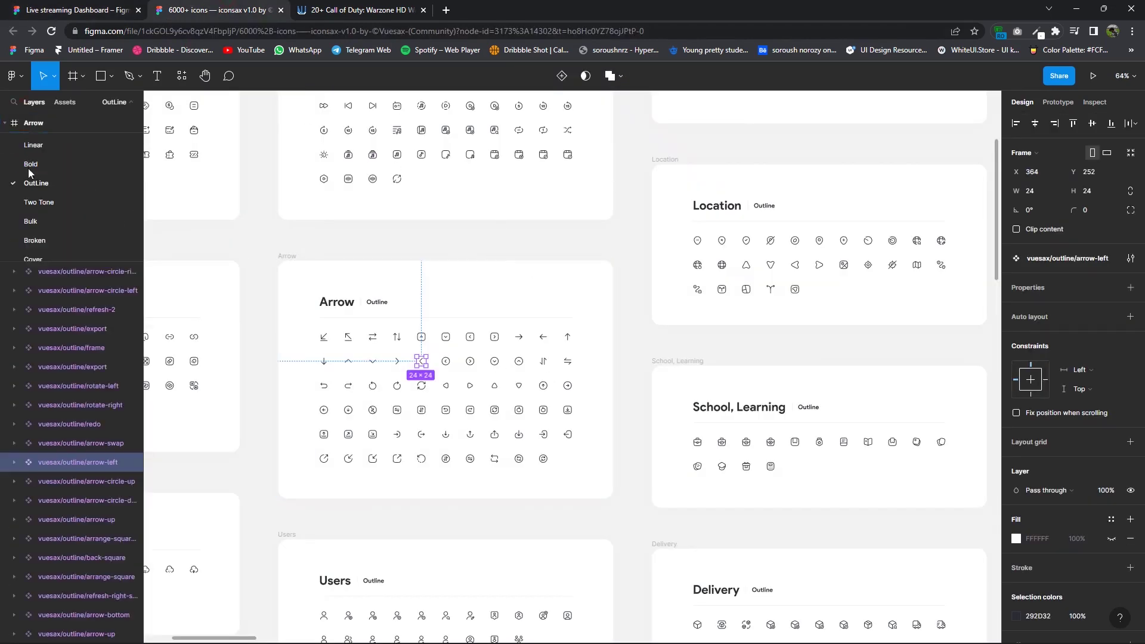
left_click(29, 164)
scroll(582, 431, "down", 3, "ctrl")
scroll(719, 460, "down", 4, "ctrl")
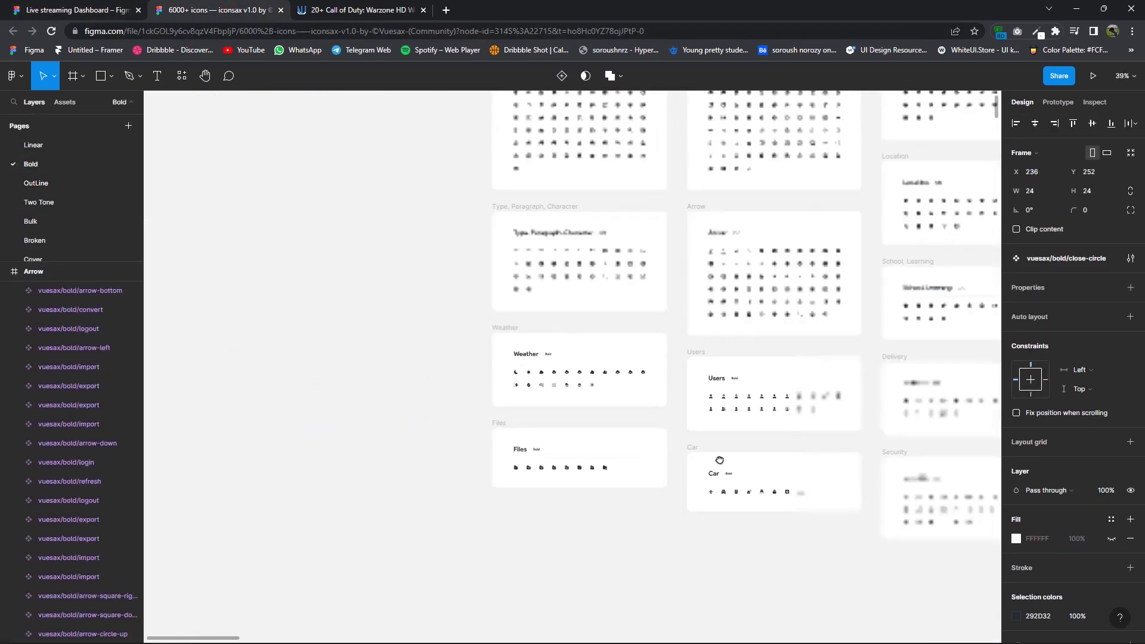
scroll(719, 459, "right", 5, "shift")
scroll(834, 454, "right", 5, "shift")
scroll(754, 379, "up", 5, "ctrl")
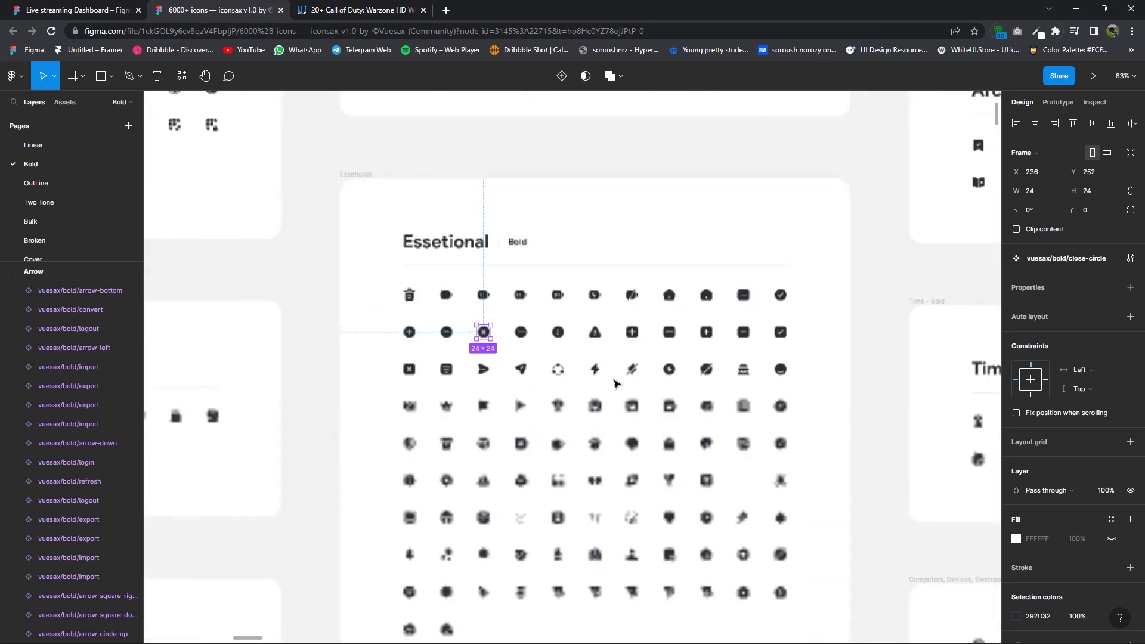
left_click(774, 294)
right_click(774, 294)
left_click(793, 270)
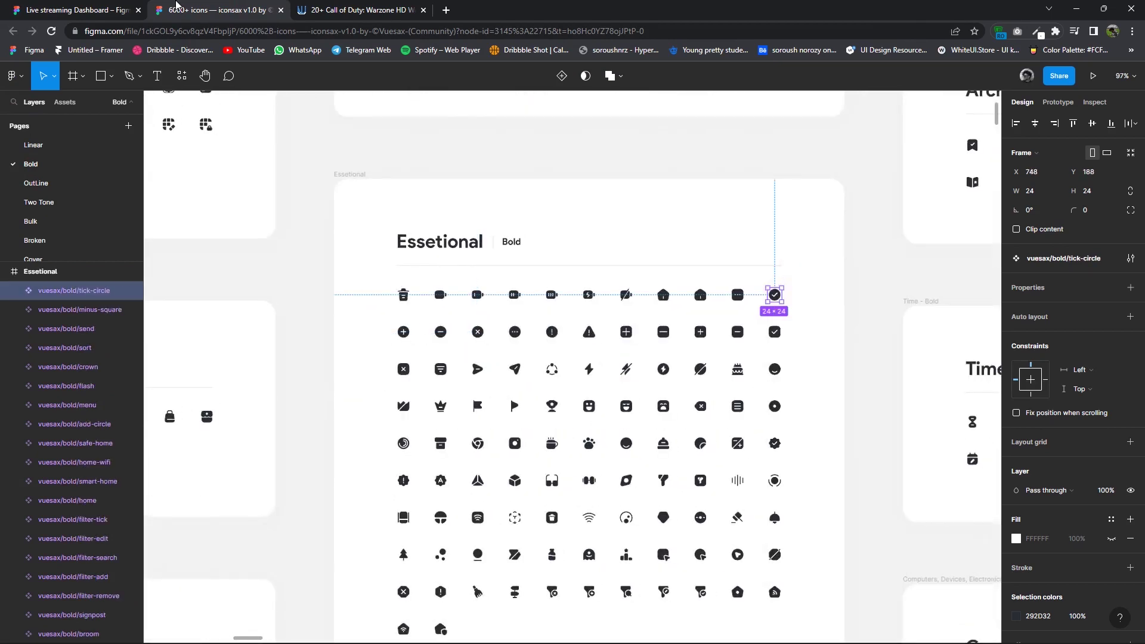
Paste the tick-circle into the dashboard and place it beside the Guy Hawkins name.
left_click(78, 10)
right_click(506, 358)
left_click(536, 276)
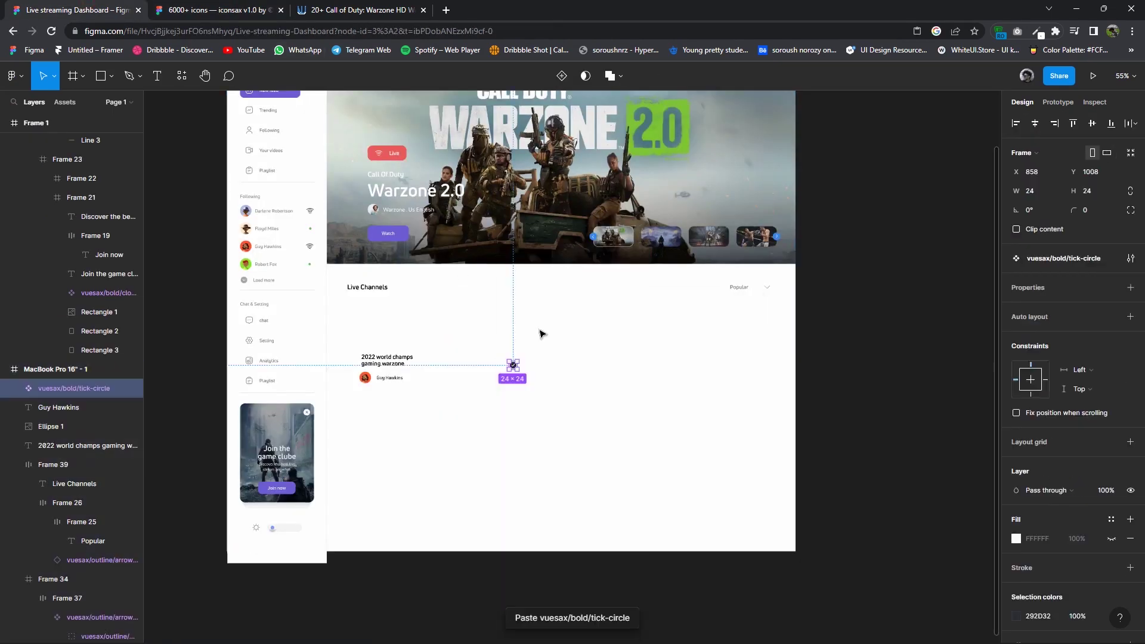
scroll(541, 332, "up", 2)
scroll(513, 417, "up", 2, "ctrl")
left_click_drag(514, 415, 427, 439)
scroll(371, 471, "up", 2, "ctrl")
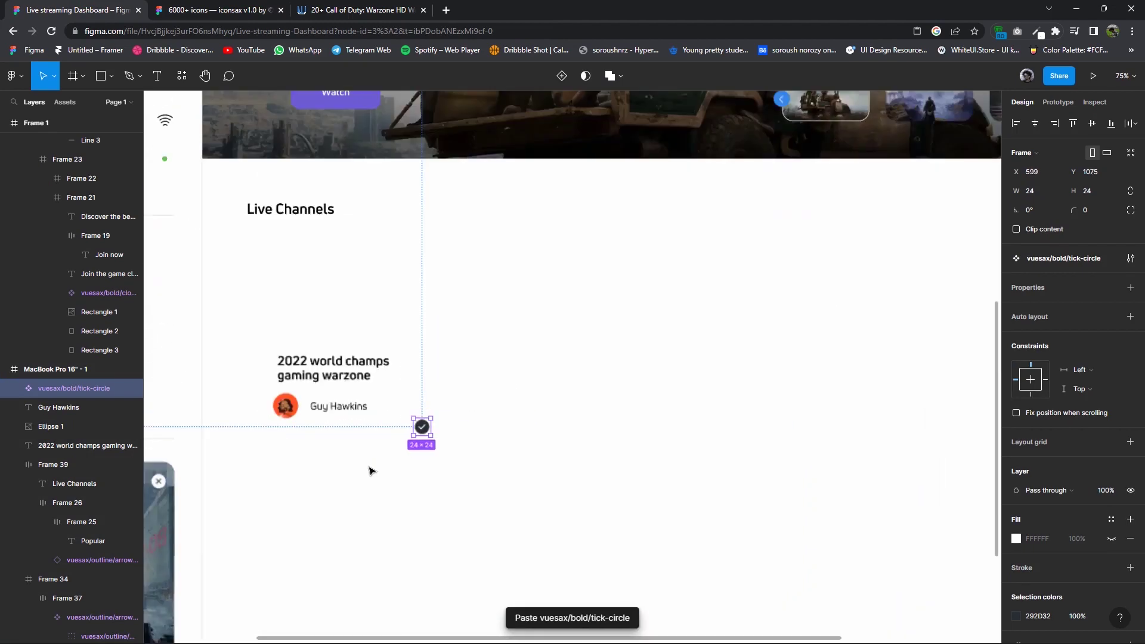
scroll(370, 470, "up", 5, "ctrl")
left_click_drag(463, 396, 401, 366)
Colour the tick icon green 54A93F.
scroll(1014, 569, "down", 2)
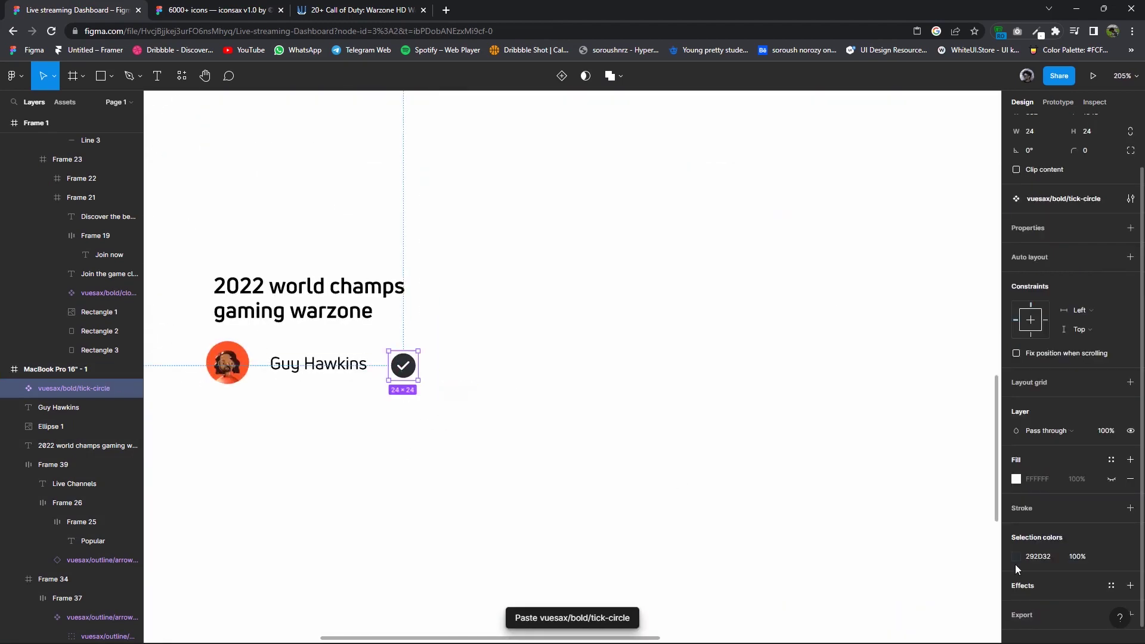
left_click(1016, 556)
left_click_drag(956, 502, 922, 501)
left_click(949, 394)
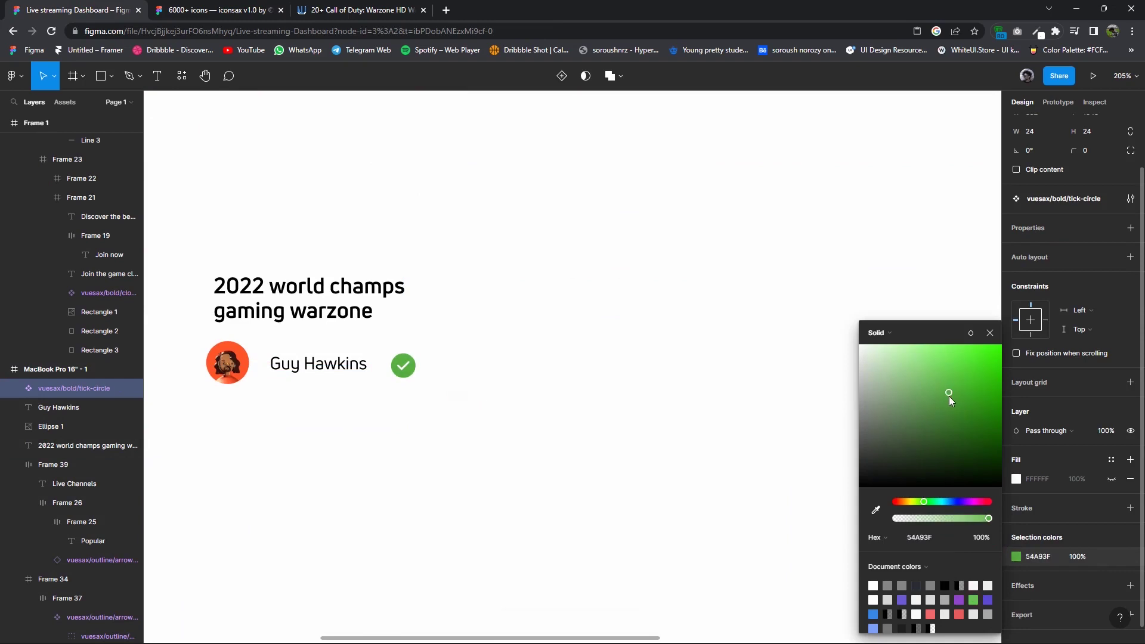
key("Escape")
Duplicate the name below it as a 'Call of duty' subtitle at 50% opacity.
left_click_drag(332, 370, 333, 400)
key("Return")
type("Call o")
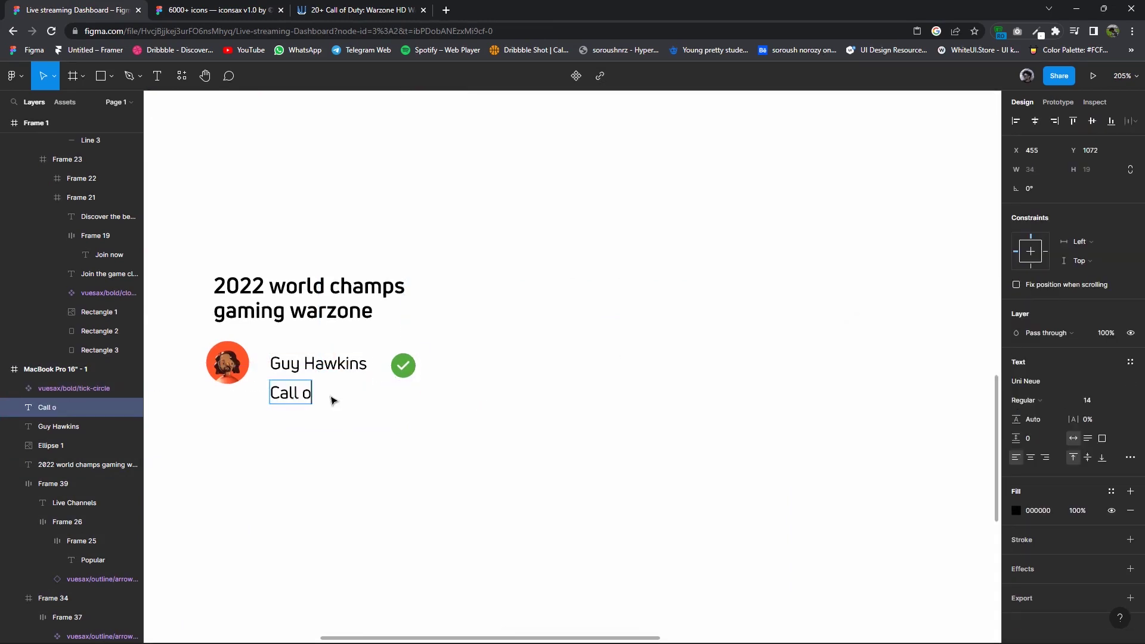
type("f duty")
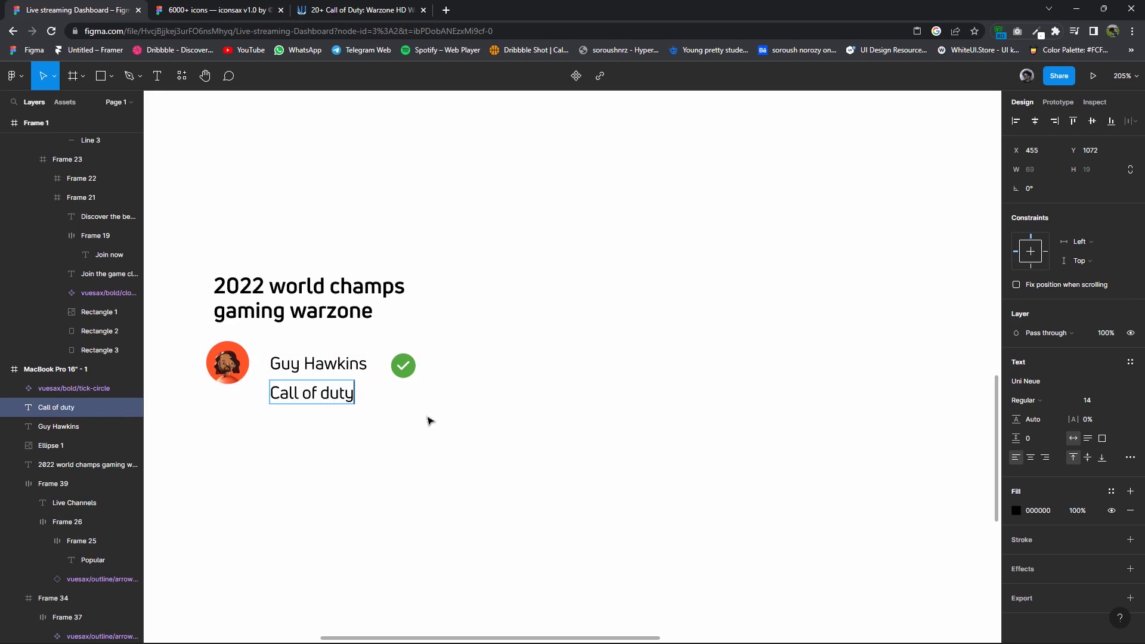
key("Escape")
left_click(1072, 511)
type("50")
key("Return")
left_click_drag(320, 406, 321, 403)
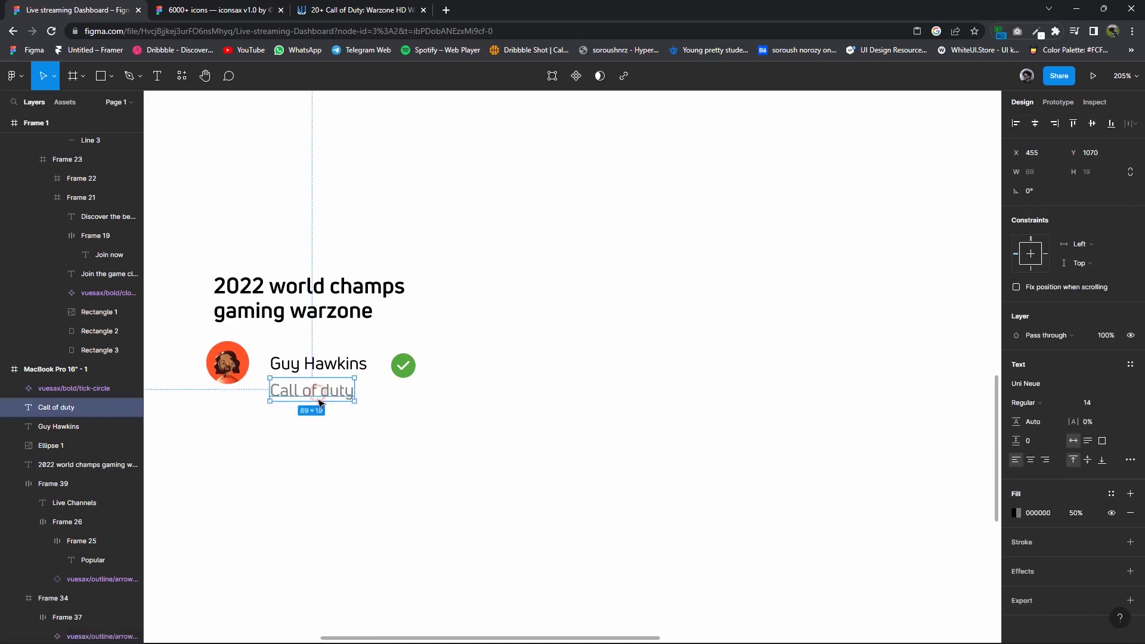
Frame the name and tick with auto layout, then stack that row with the subtitle in auto layout.
left_click_drag(447, 383, 361, 358)
right_click(346, 365)
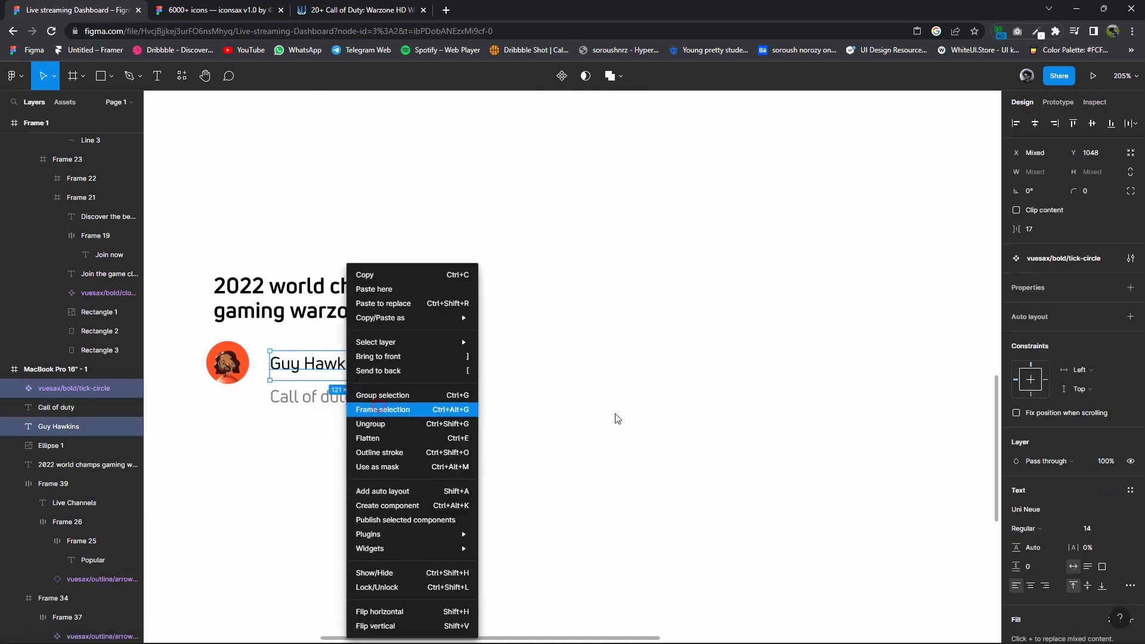
left_click(379, 409)
key("shift+a")
mouse_move(368, 393)
left_mouse_down()
mouse_move(439, 419)
mouse_move(238, 375)
left_mouse_up()
key("shift+a")
key("shift+a")
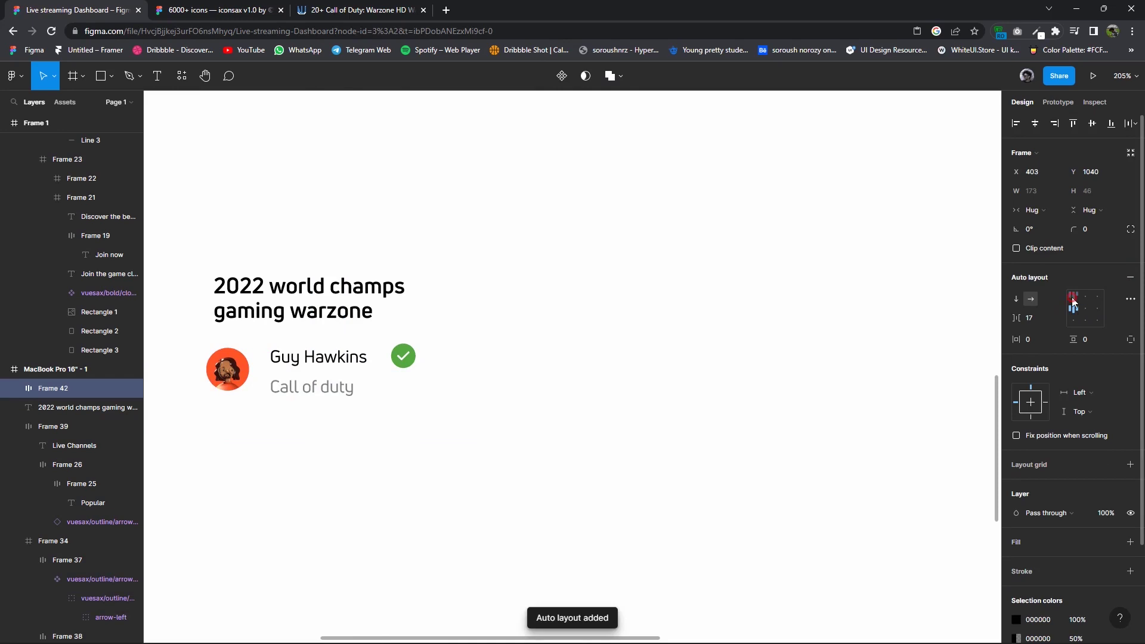
left_click(1072, 301)
left_click(434, 409)
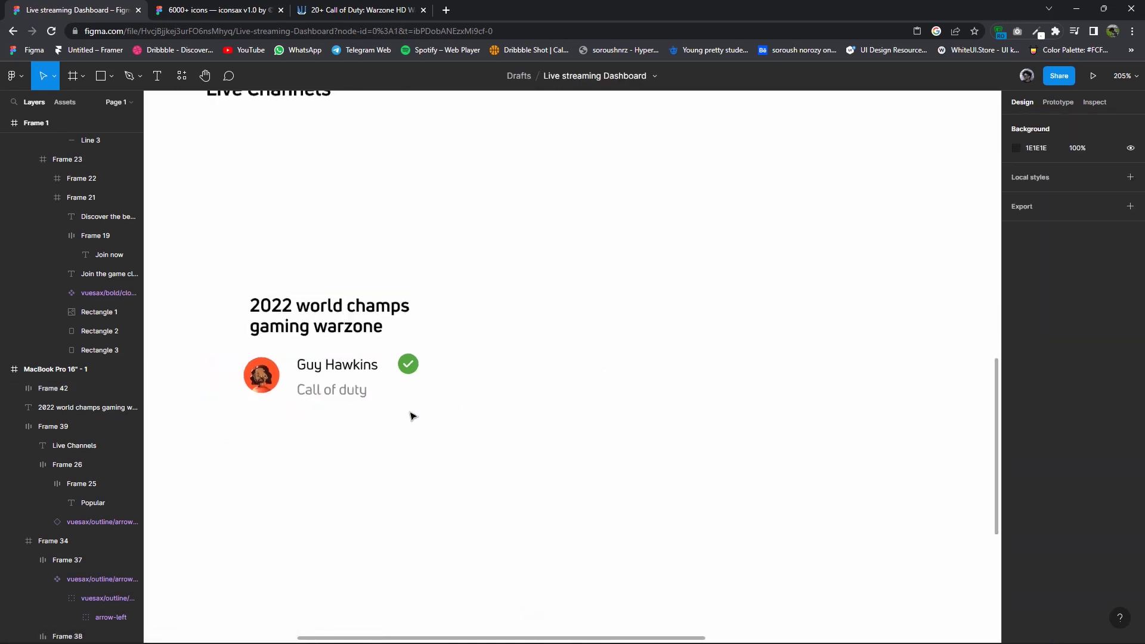
Increase the '2022 world champs gaming warzone' title to font size 25.
scroll(417, 405, "down", 5)
left_click(434, 400)
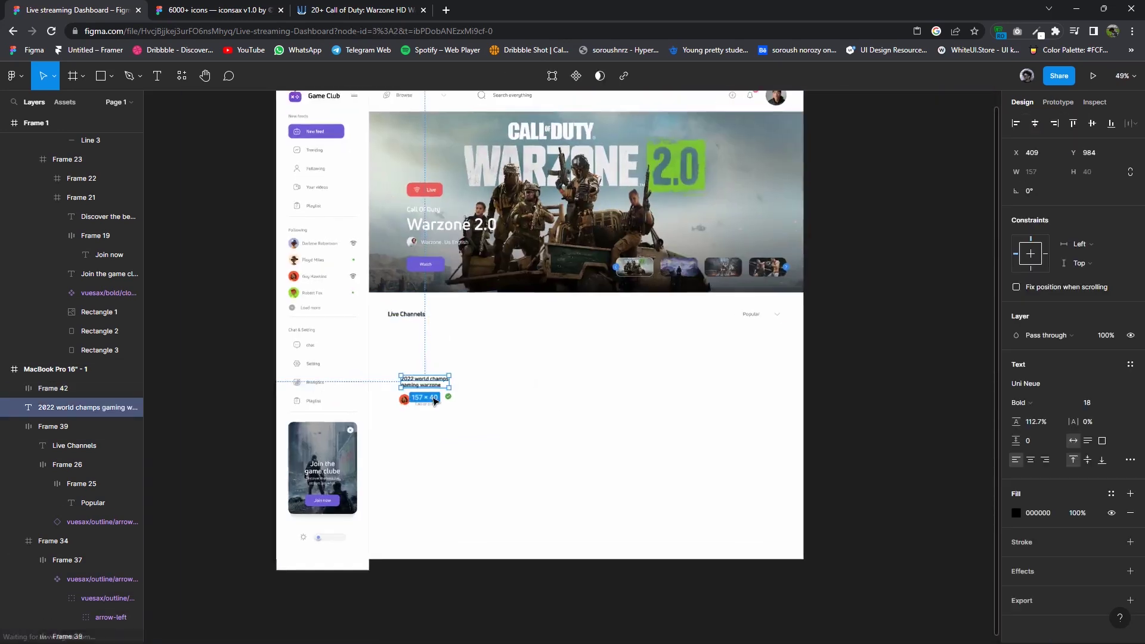
scroll(435, 400, "up", 3)
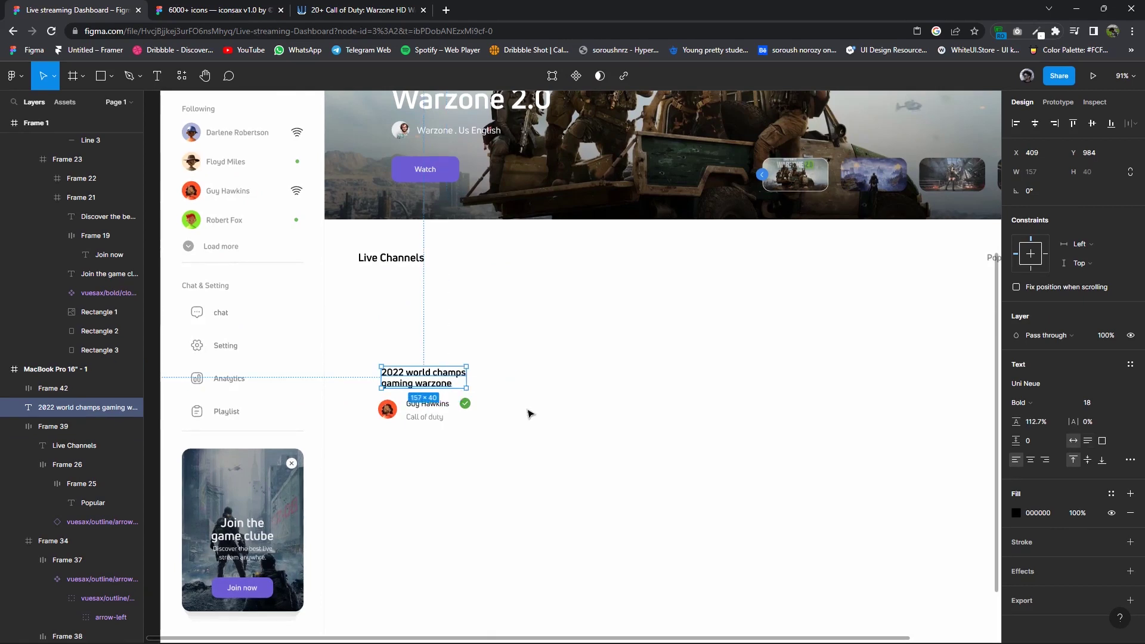
left_click(1093, 402)
key("Up")
key("Up")
key("Up")
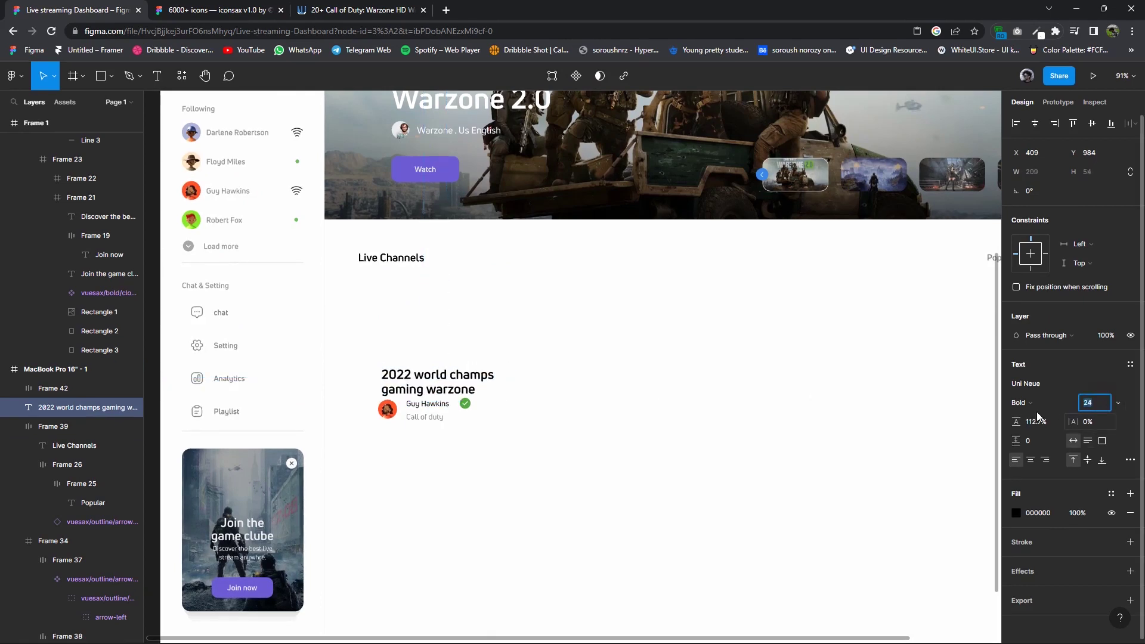
key("Escape")
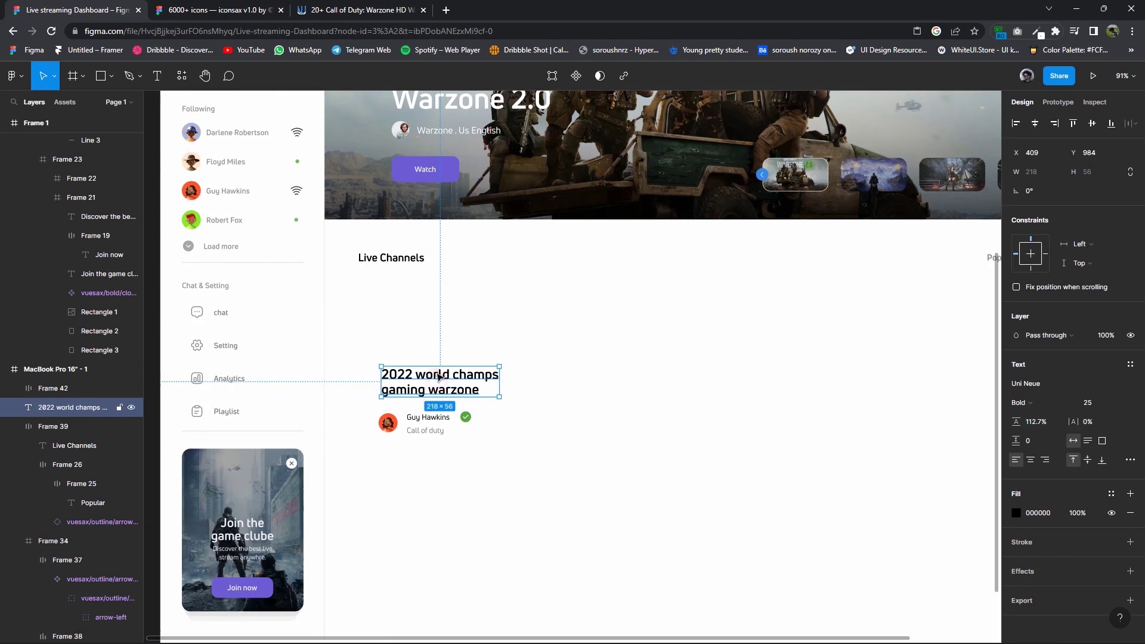
Reduce the auto-layout gap in the Live Channels heading row.
left_click(392, 261)
left_click(437, 263)
left_click(1091, 327)
scroll(784, 340, "right", 3)
left_click(562, 296)
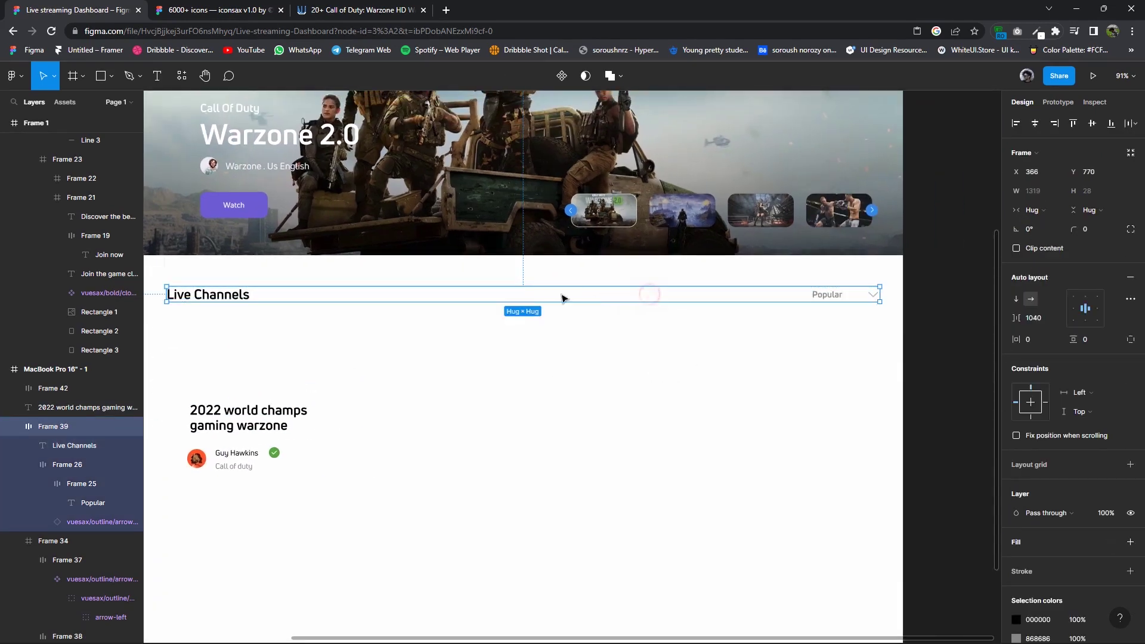
left_click(1038, 319)
key("Down")
key("Down")
key("Down")
key("Down")
key("Down")
key("Down")
key("Down")
key("Down")
scroll(337, 332, "left", 3)
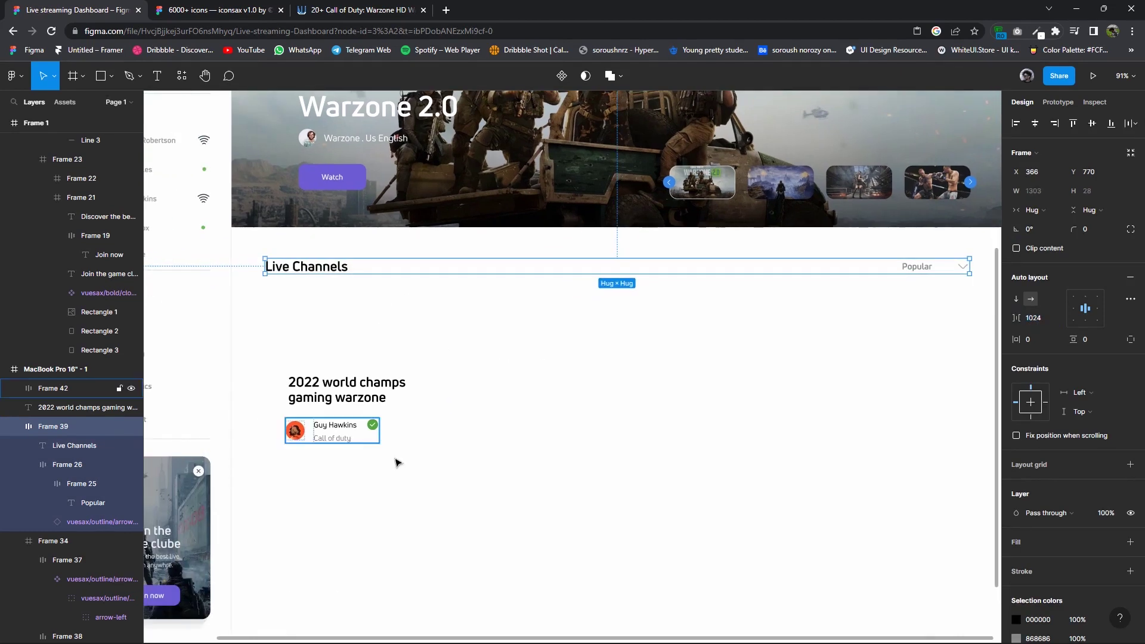
scroll(447, 439, "down", 5, "ctrl")
left_click(388, 190)
Adjust the Live badge's fill colour, ending back on red.
double_click(389, 191)
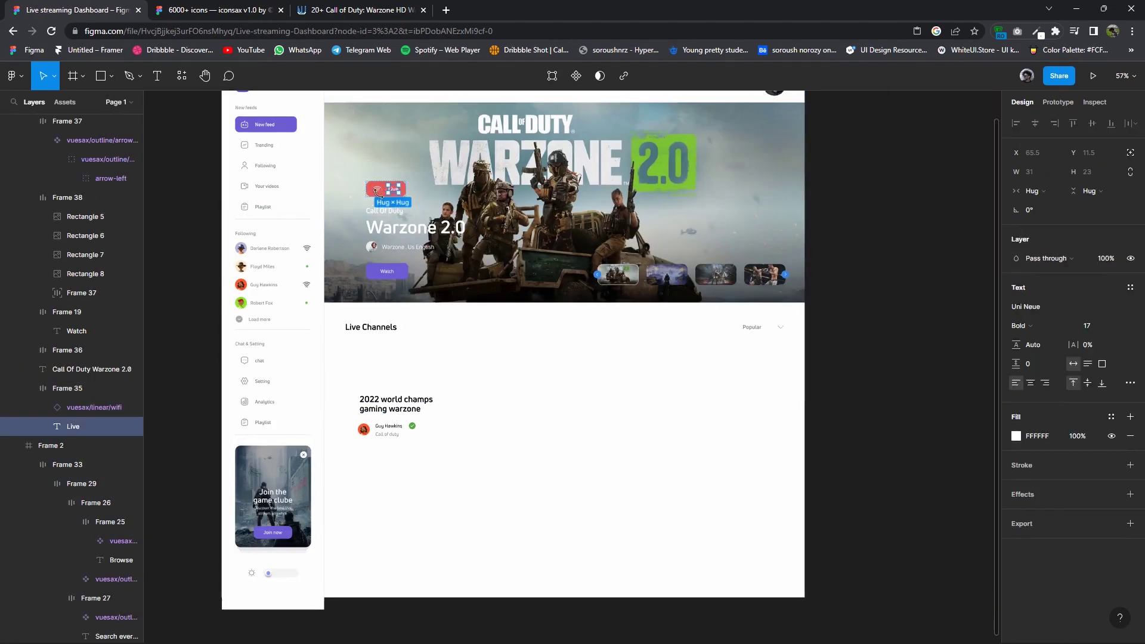
key("Escape")
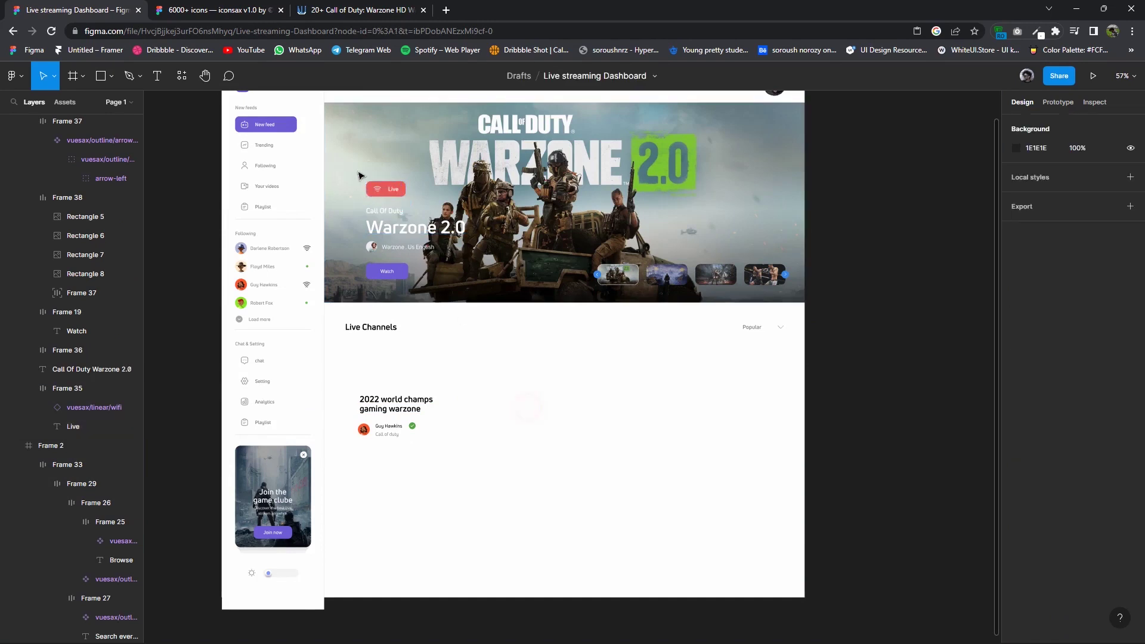
left_click(381, 191, "ctrl")
left_click(408, 195)
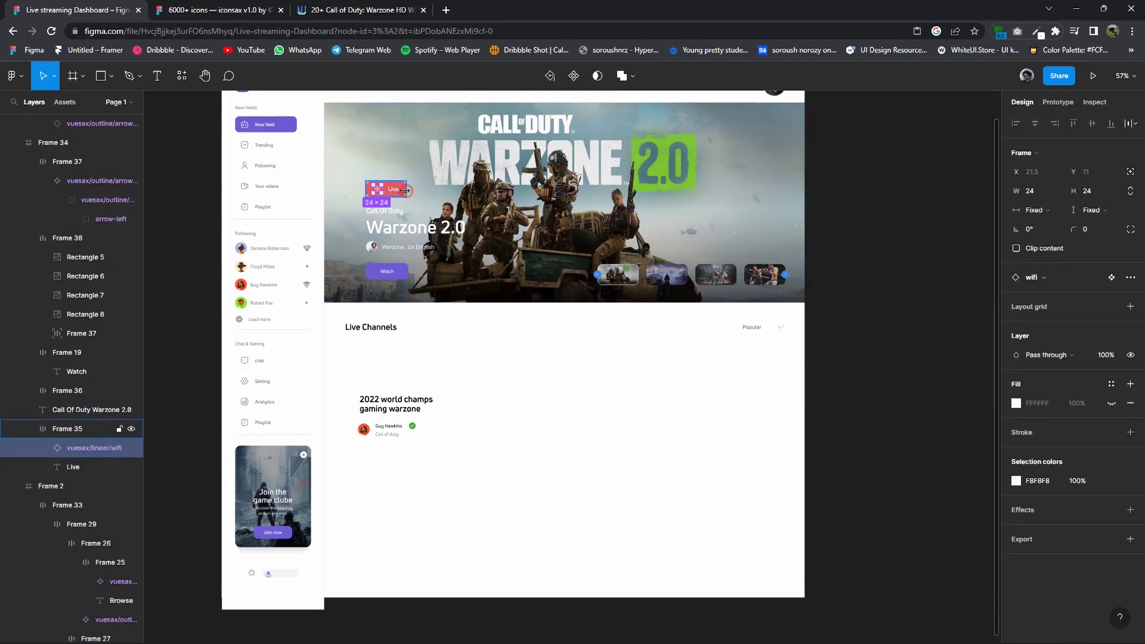
scroll(406, 194, "up", 3, "ctrl")
left_click(1015, 541)
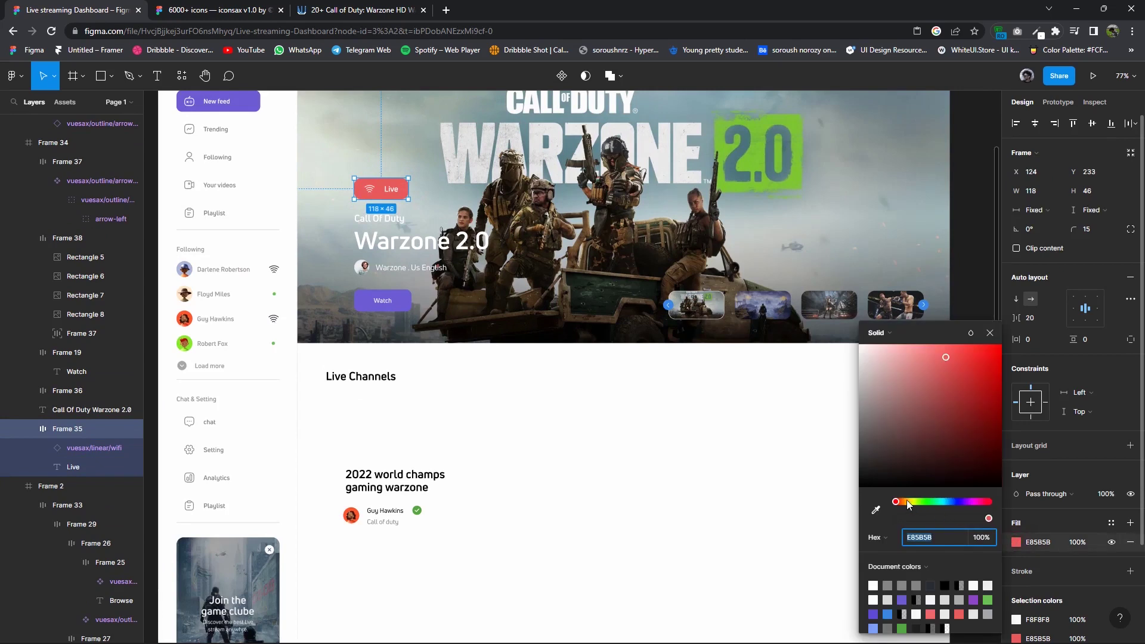
left_click_drag(909, 502, 901, 505)
left_click_drag(945, 357, 937, 353)
left_click_drag(900, 502, 893, 501)
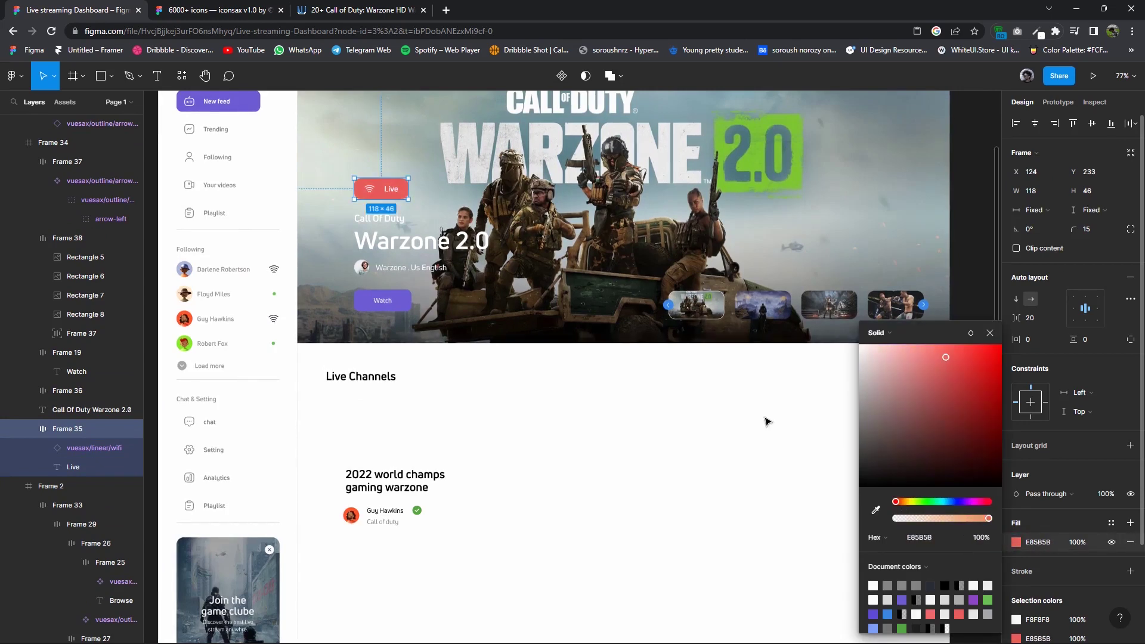
left_click(761, 422)
Copy the Live badge below the Guy Hawkins row and shrink it to 114×35.
left_click(375, 191)
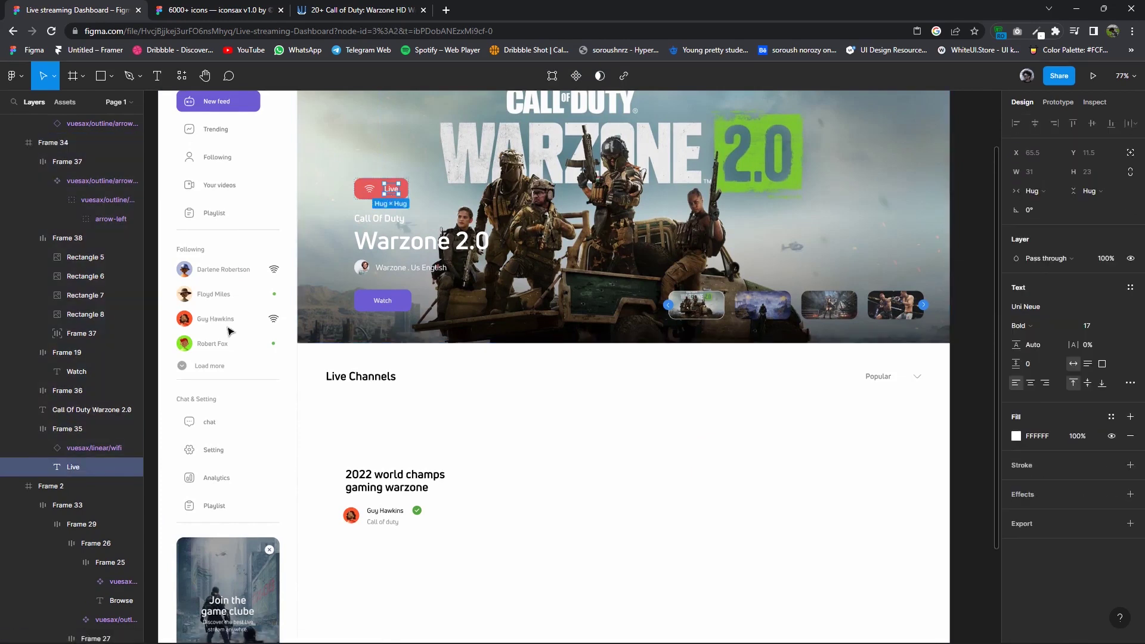
left_click(370, 189)
left_click_drag(381, 198, 374, 573)
scroll(376, 574, "up", 5)
left_click_drag(409, 522, 438, 505)
scroll(450, 548, "down", 3)
scroll(435, 524, "up", 3)
scroll(413, 488, "down", 3)
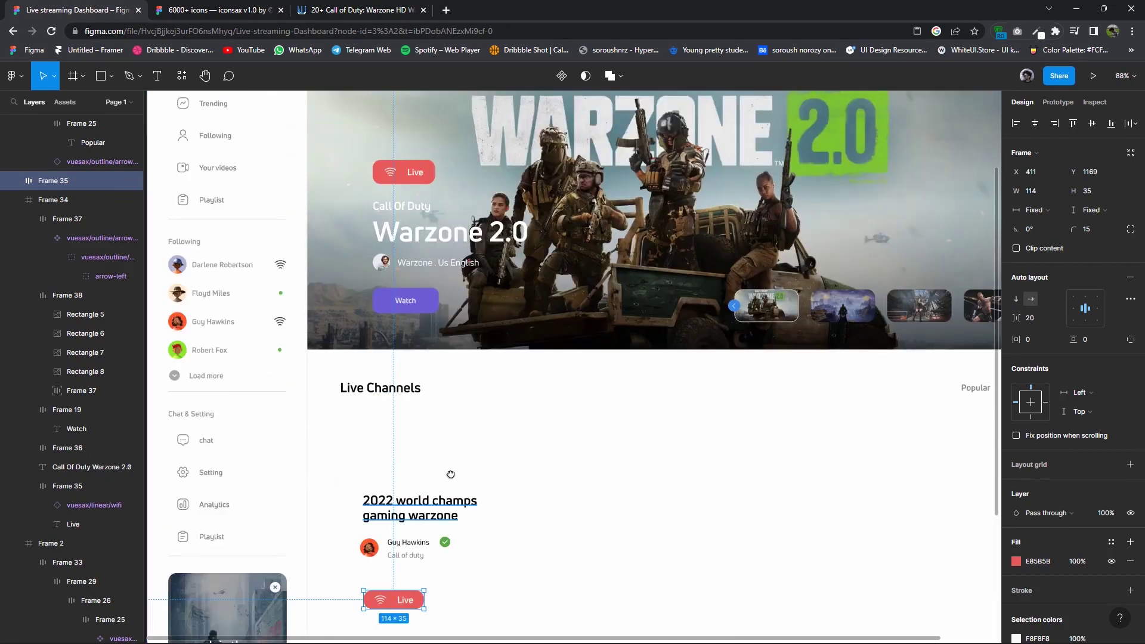
scroll(511, 377, "up", 3)
left_click(111, 75)
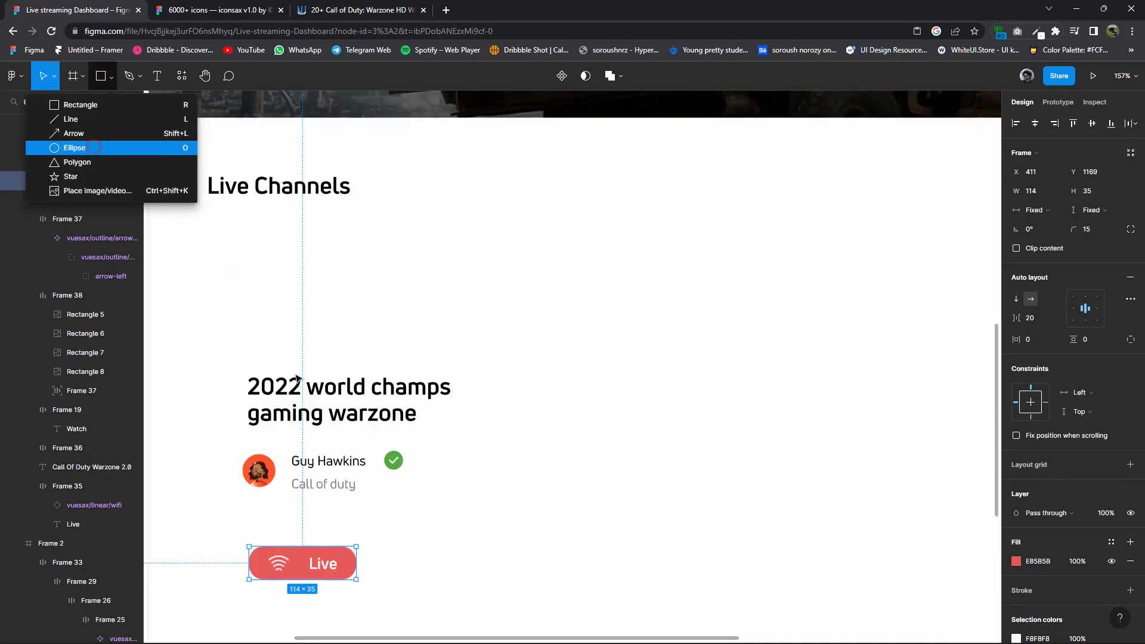
Draw a small 7×7 dot by the badge and copy the subtitle beside it as '4.2K watching'.
left_click(74, 147)
scroll(376, 463, "up", 2)
left_click_drag(388, 468, 396, 475)
left_click(260, 361)
double_click(260, 360)
left_click_drag(260, 360, 466, 479)
double_click(466, 478)
type("4.2K watching")
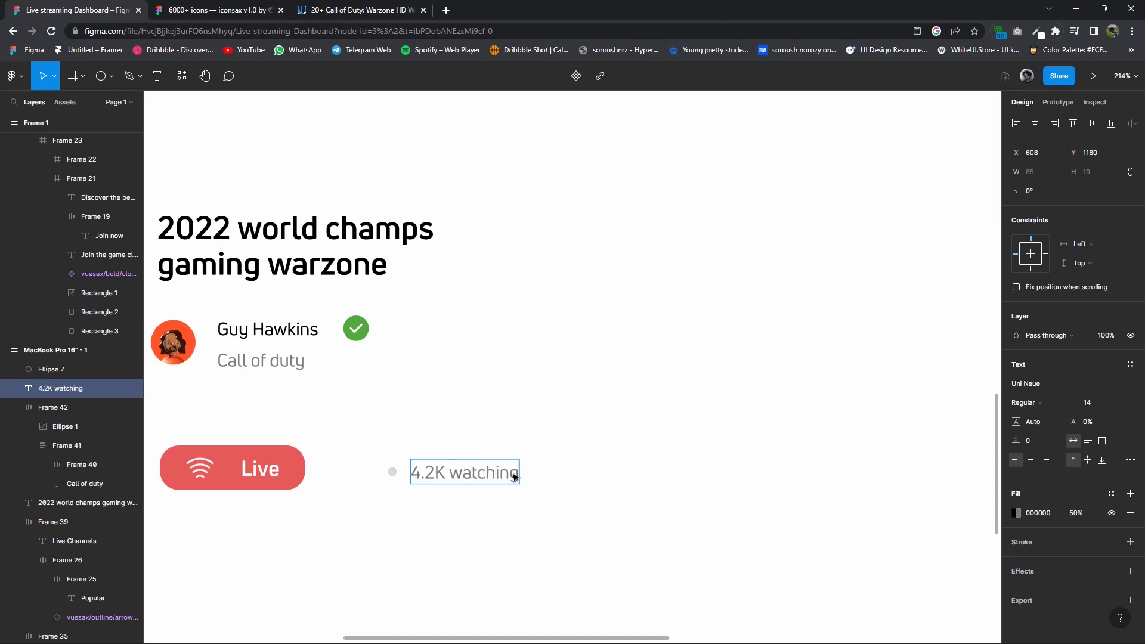
scroll(563, 517, "down", 1)
scroll(513, 526, "up", 3)
Fill the dot dark blue 315B99.
left_click(369, 456)
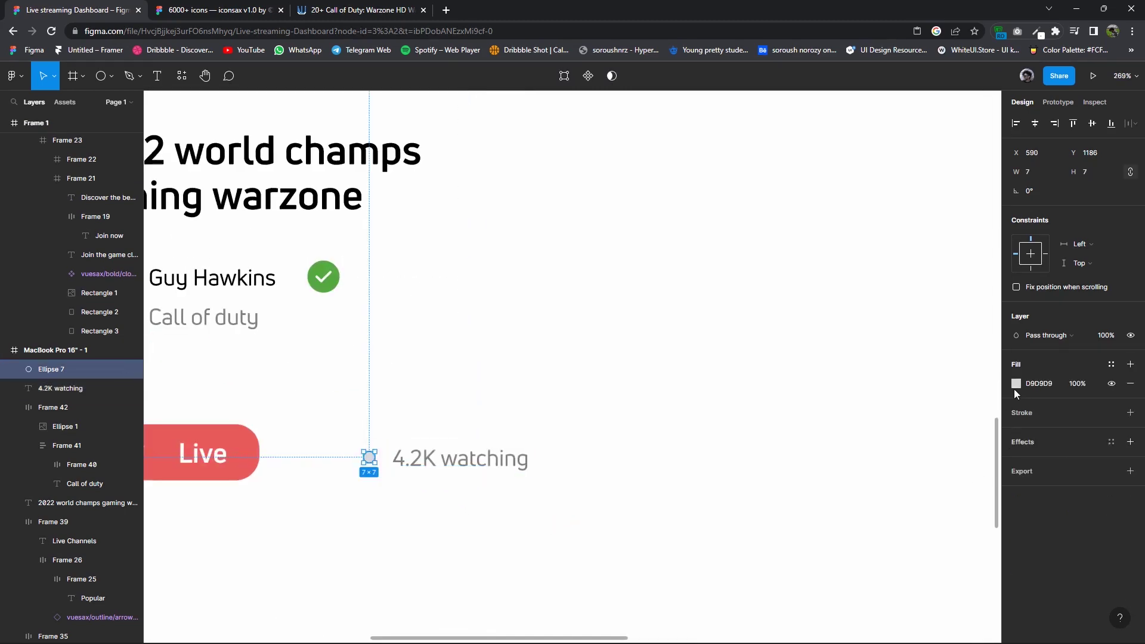
left_click(1015, 384)
left_click_drag(945, 501, 951, 502)
left_click_drag(954, 422, 956, 406)
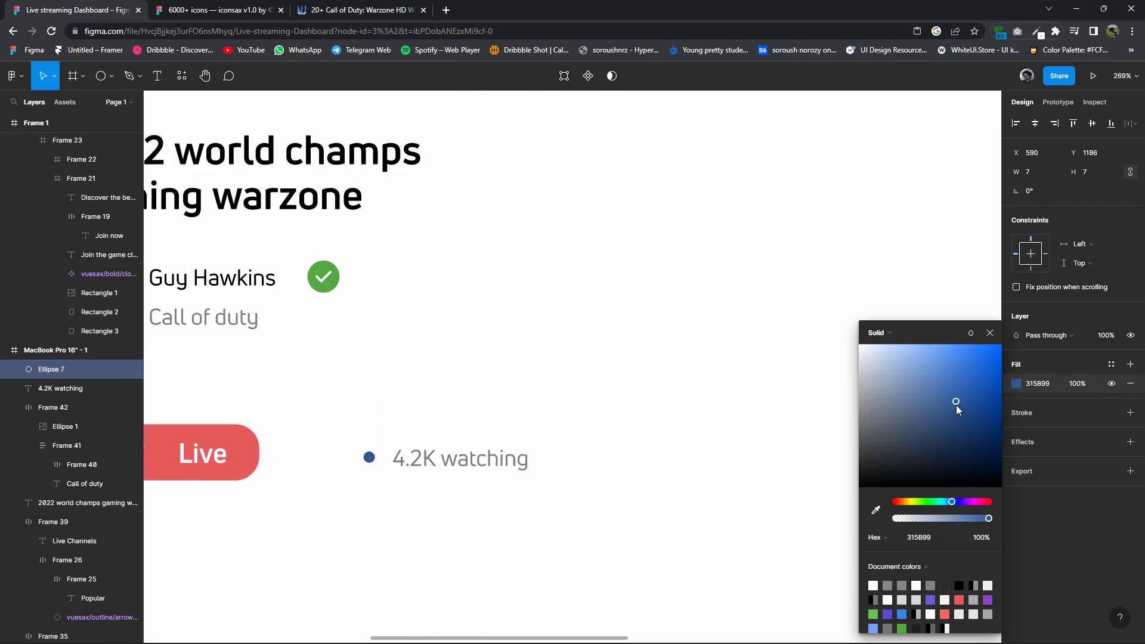
left_click(990, 333)
Set the '4.2K watching' label's opacity to 54%.
left_click(466, 467)
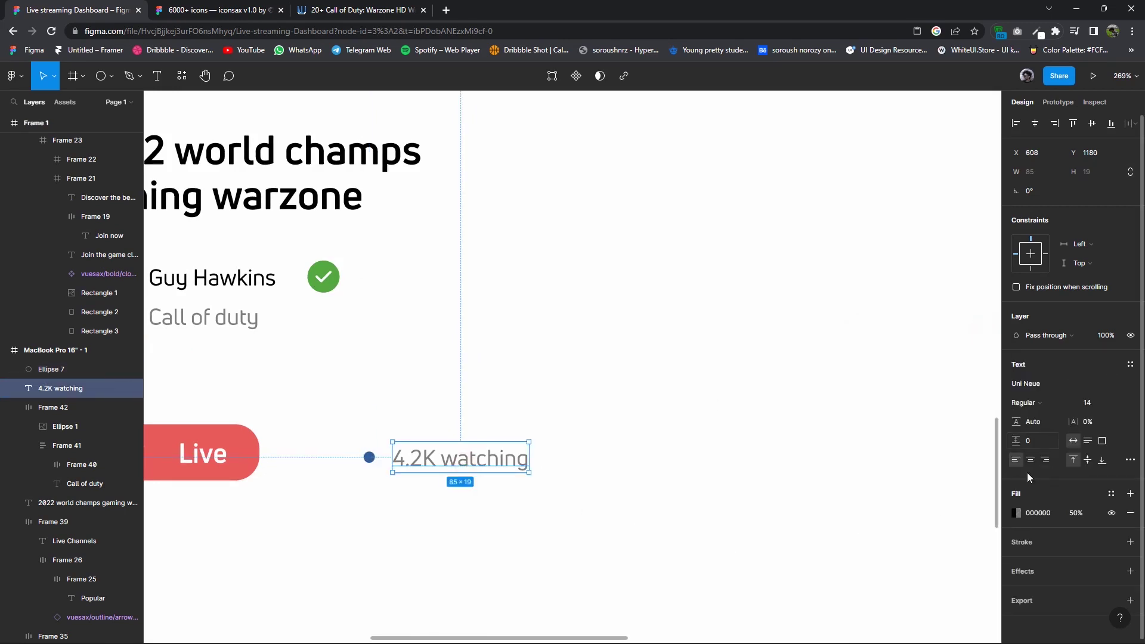
left_click(1078, 515)
type("54")
key("Return")
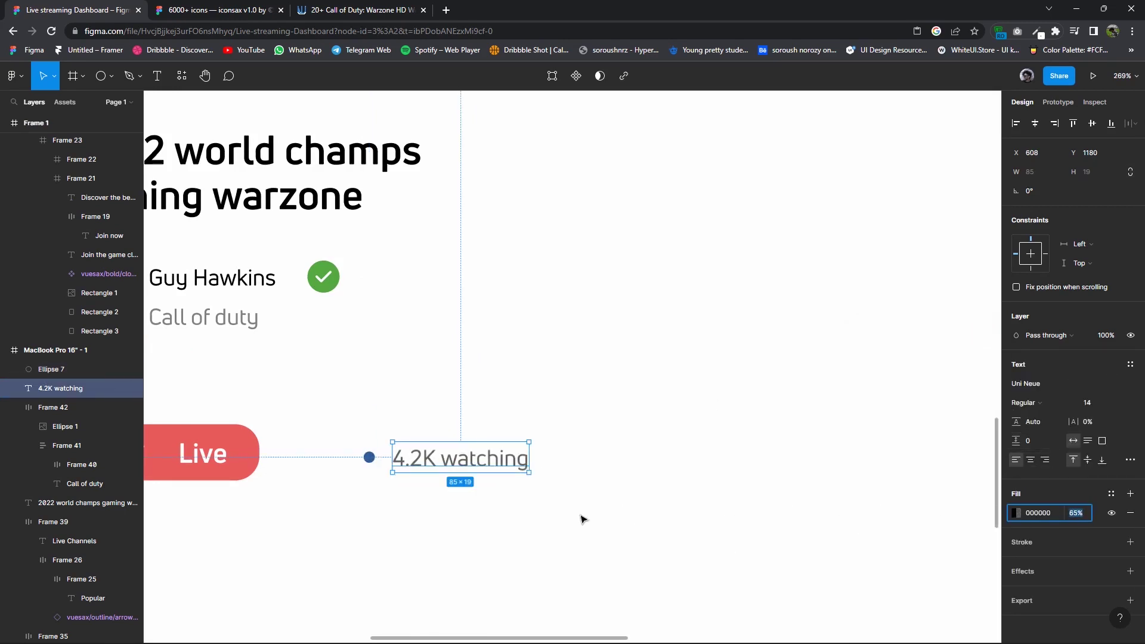
left_click(583, 518)
scroll(596, 525, "down", 5, "ctrl")
left_click_drag(609, 509, 528, 474)
Wrap the dot and '4.2K watching' in auto layout, then group them with the Live badge.
right_click(528, 474)
left_click(488, 476)
left_click(1076, 514)
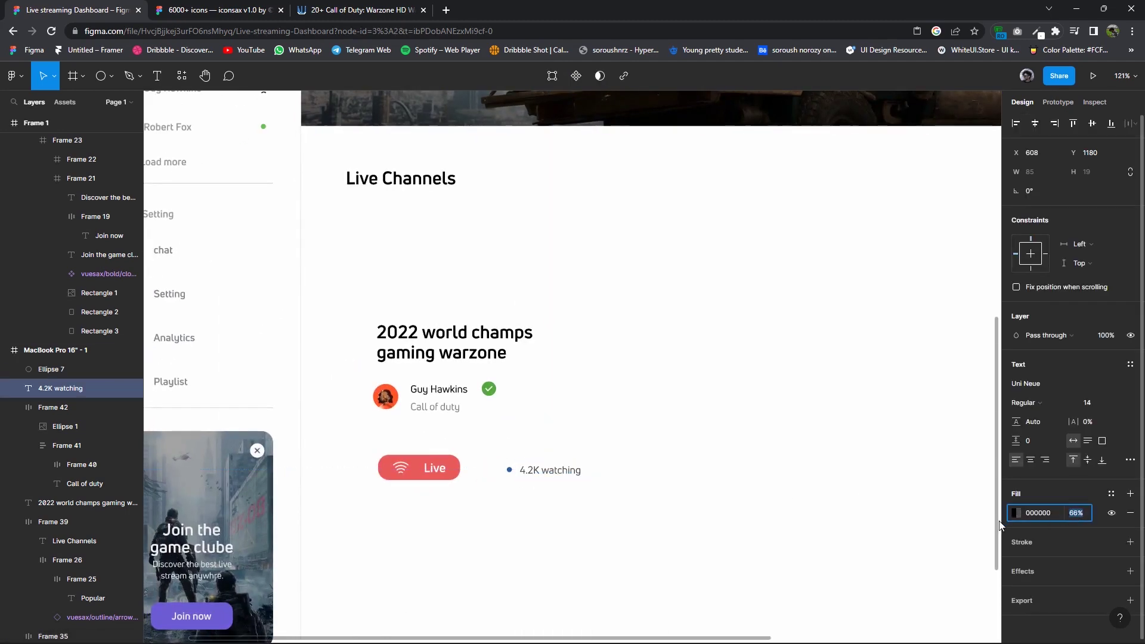
left_click_drag(614, 493, 501, 459)
right_click(511, 470)
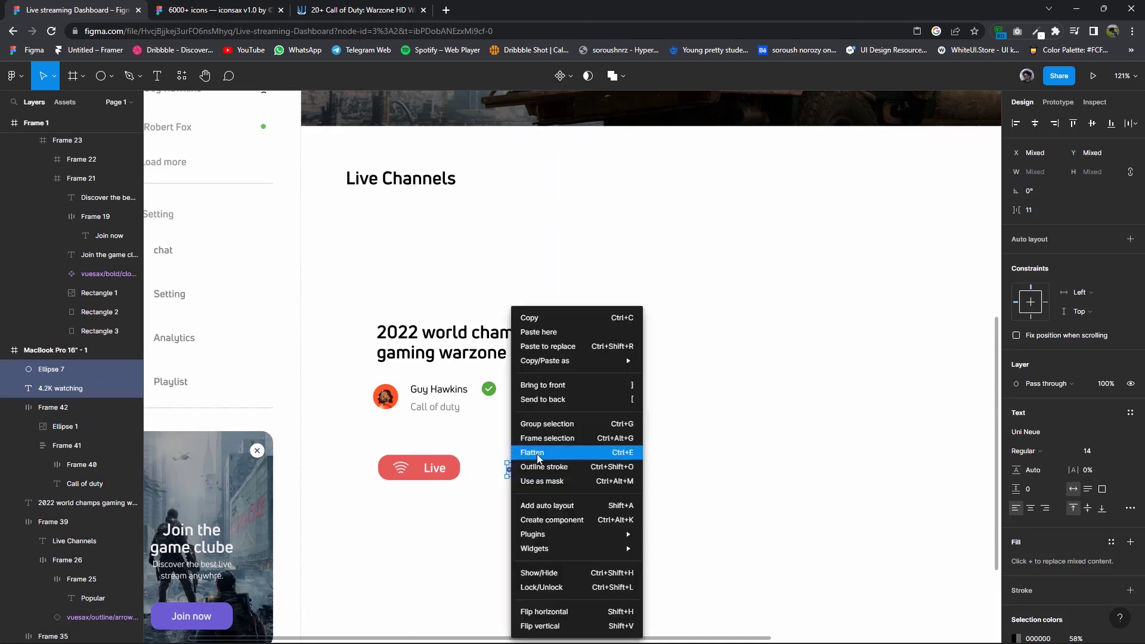
key("shift+a")
left_click(419, 467, "shift")
key("shift+a")
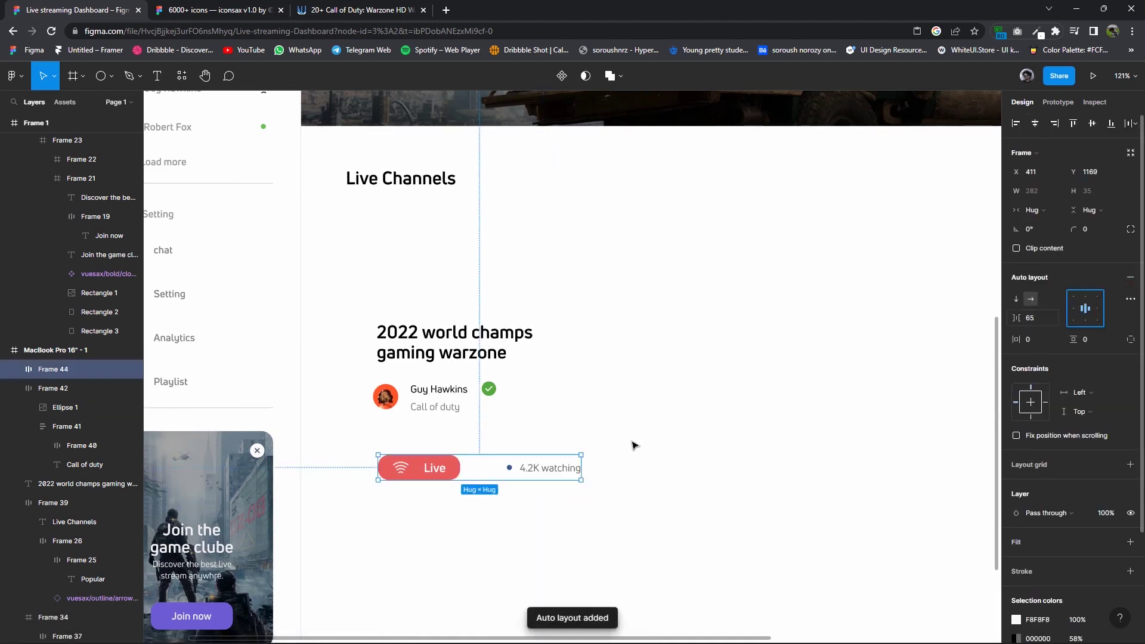
Try framing the title, streamer row and Live row together, then undo it.
left_click(634, 444)
left_click(532, 455)
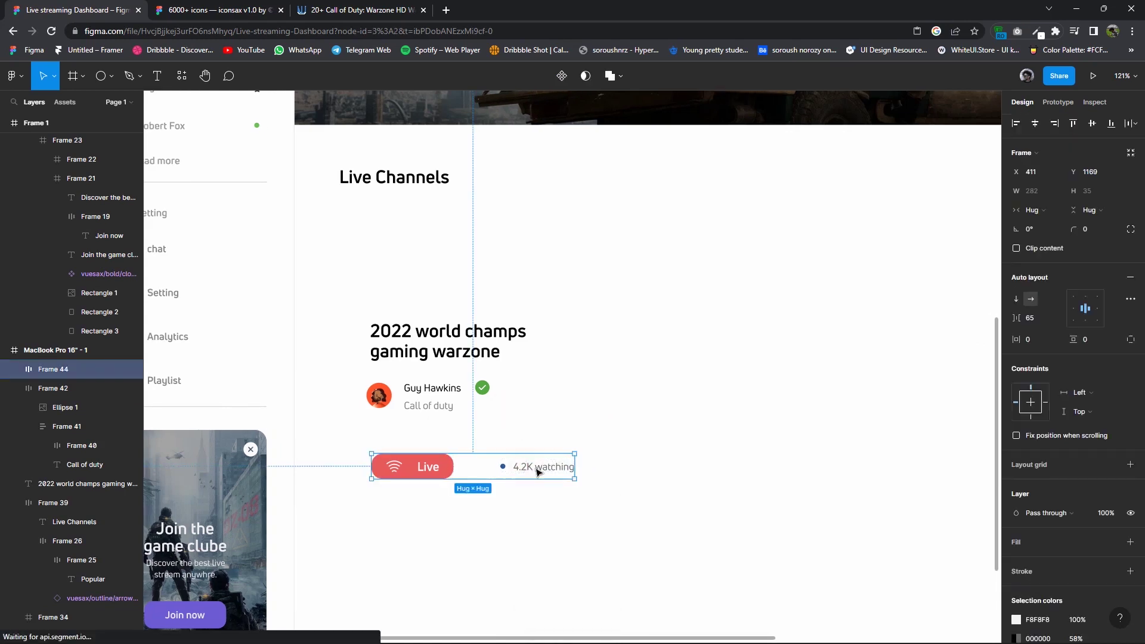
left_click_drag(596, 499, 362, 316)
right_click(477, 363)
left_click(514, 411)
left_click(1129, 257)
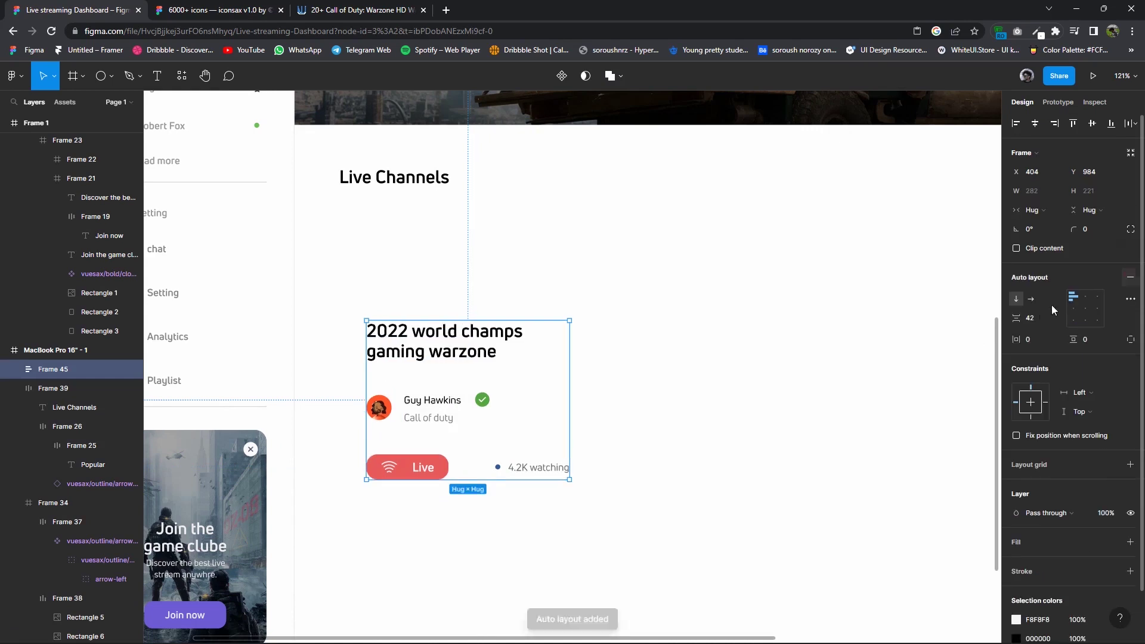
key("ctrl+z")
key("ctrl+z")
Frame the card title and streamer row in a left-aligned auto layout.
left_click(437, 412)
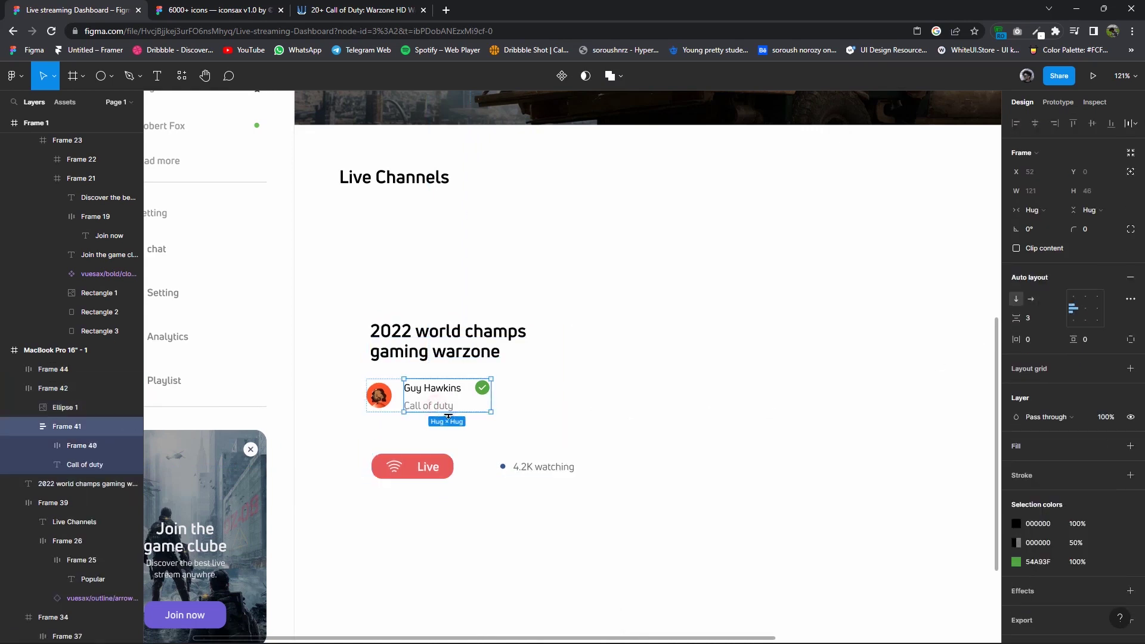
left_click(538, 413)
left_click(429, 399)
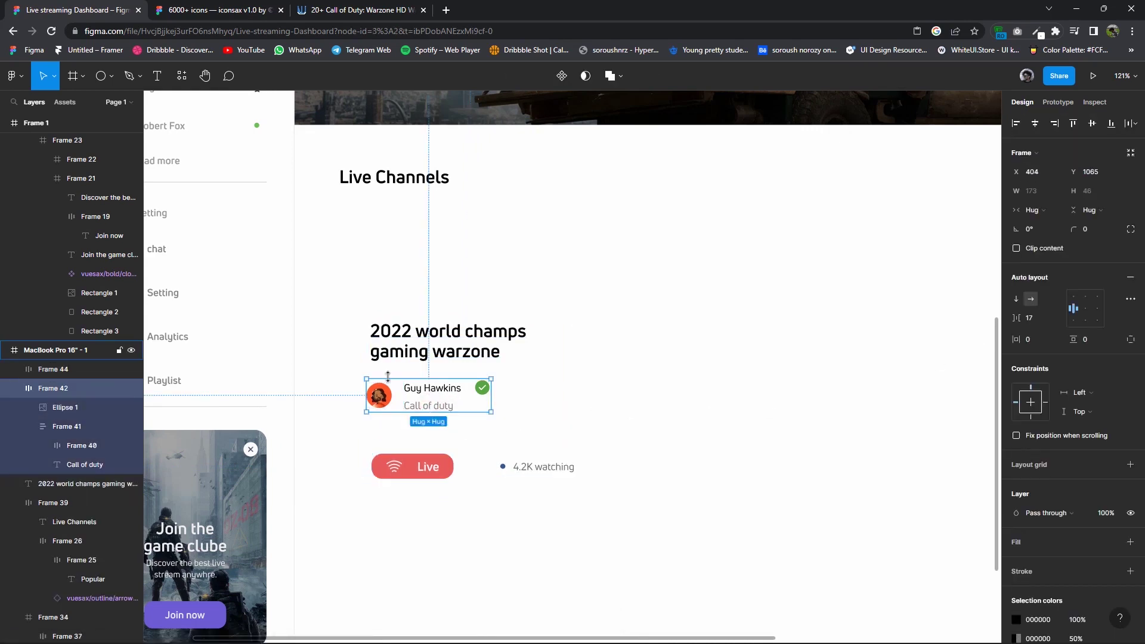
left_click(28, 480, "shift")
right_click(463, 365)
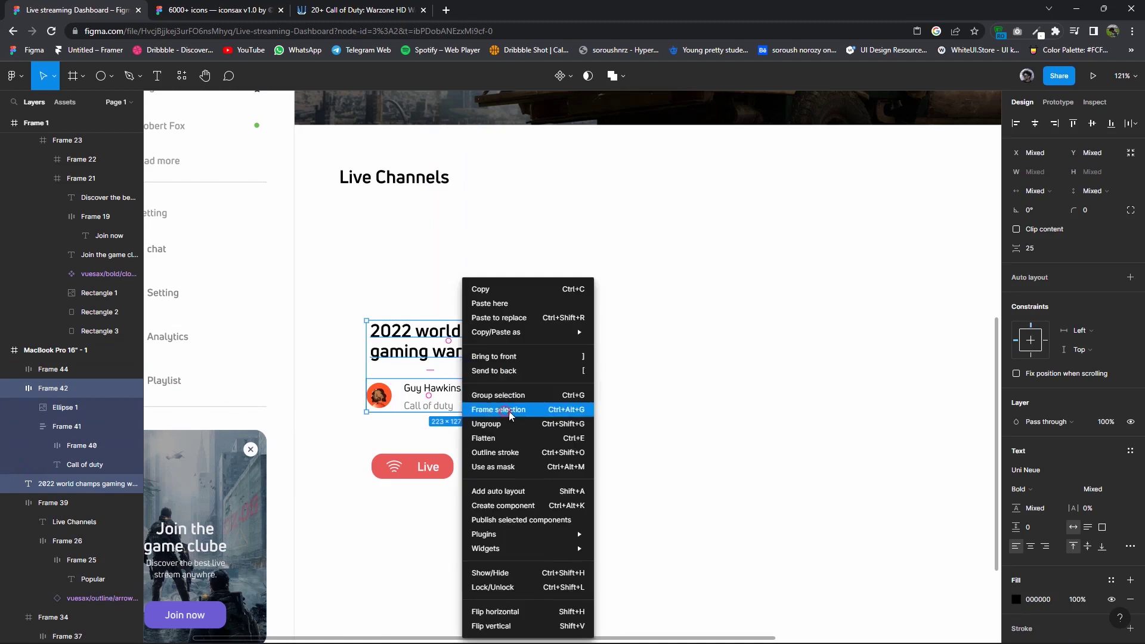
left_click(509, 412)
key("shift+a")
left_click(1073, 307)
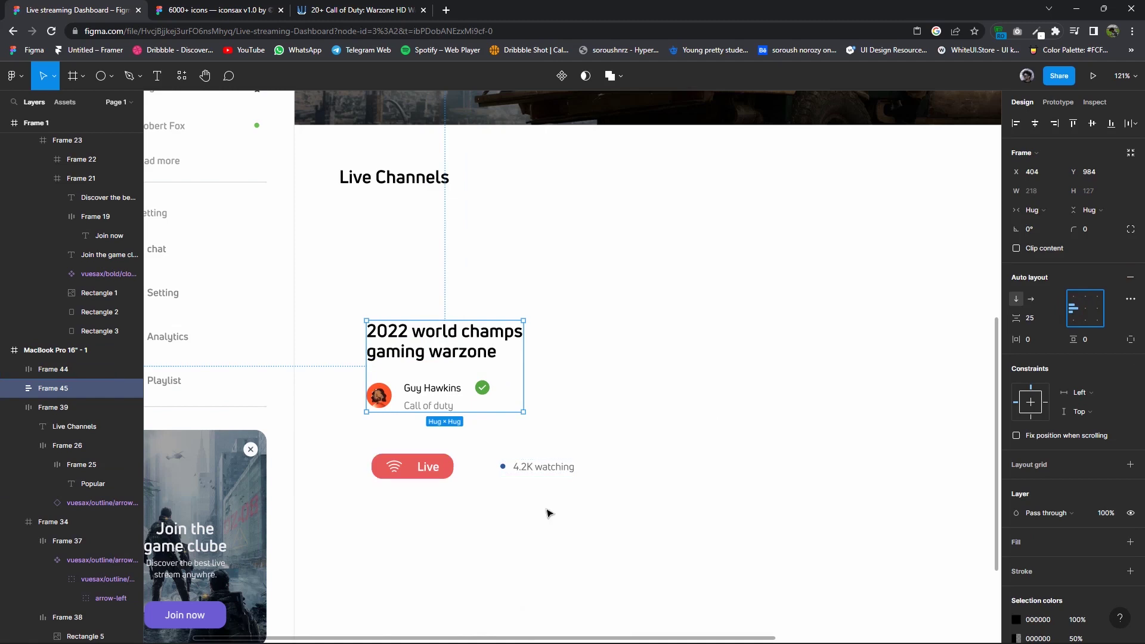
Frame the title group and Live row in one auto-layout card aligned top left.
left_click_drag(593, 500, 417, 334)
right_click(441, 361)
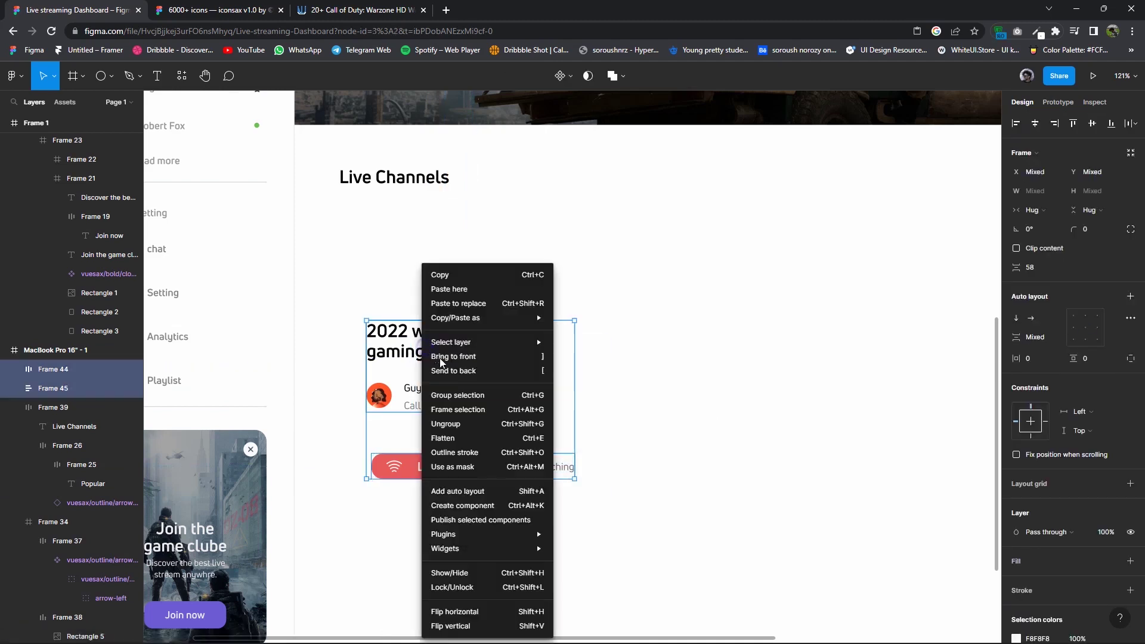
left_click(459, 410)
left_click(1131, 279)
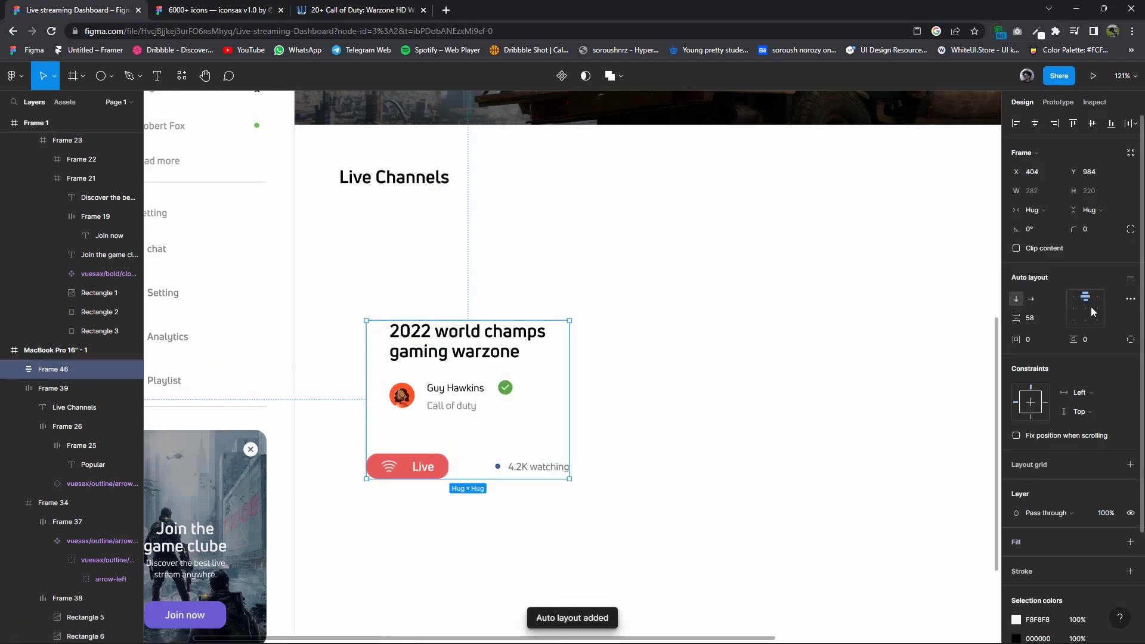
left_click(1074, 298)
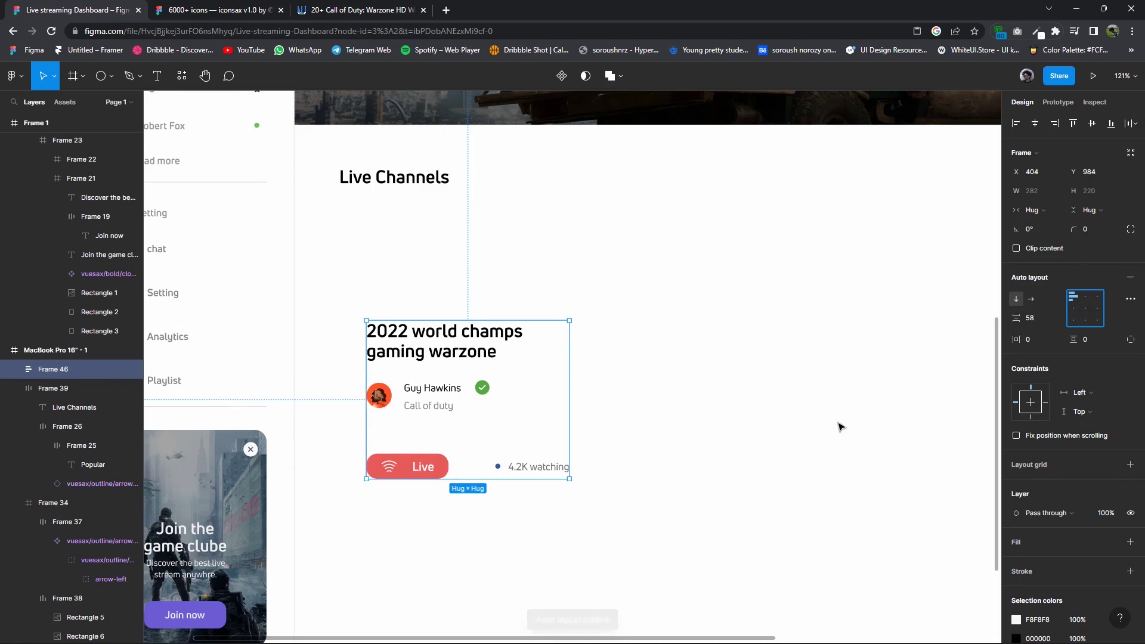
left_click(1130, 541)
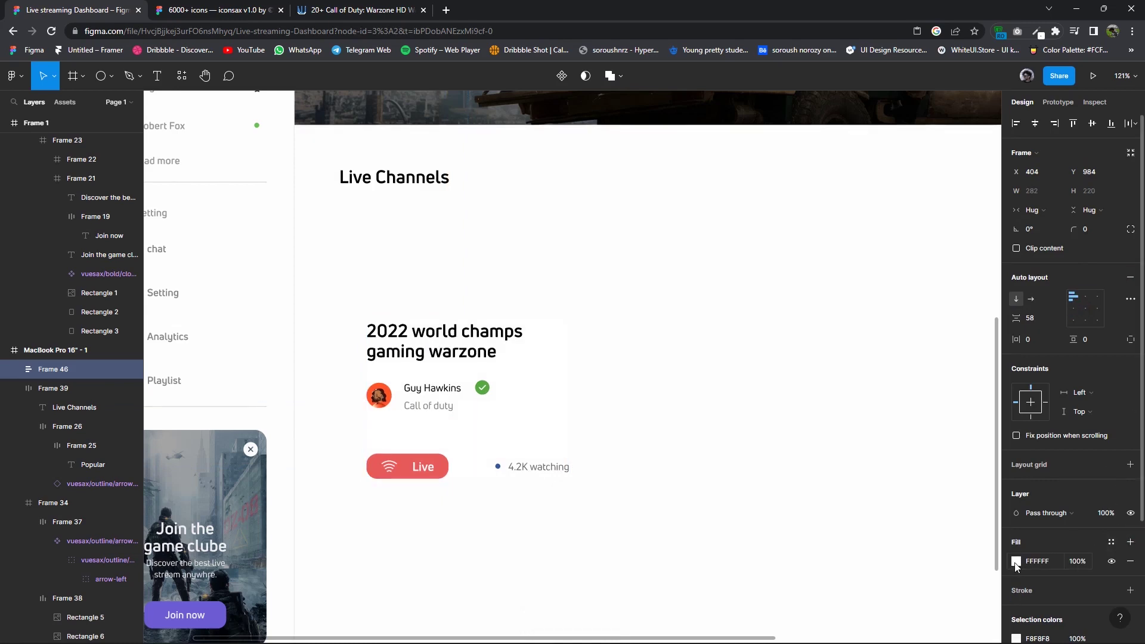
Round the card's corners to 12 and resize it to 333 by 273.
left_click(1016, 561)
left_click(1018, 409)
left_click(1093, 228)
type("12")
key("Return")
left_click_drag(571, 316, 606, 282)
left_click(1073, 308)
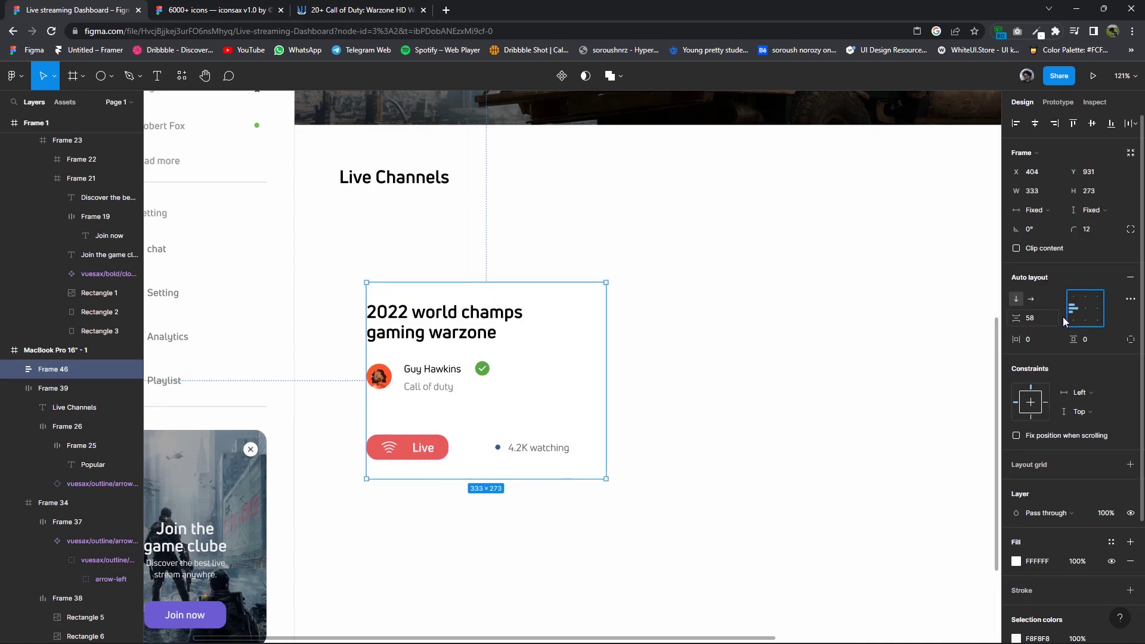
Switch to independent padding and set the card's left padding to 19.
left_click(1131, 339)
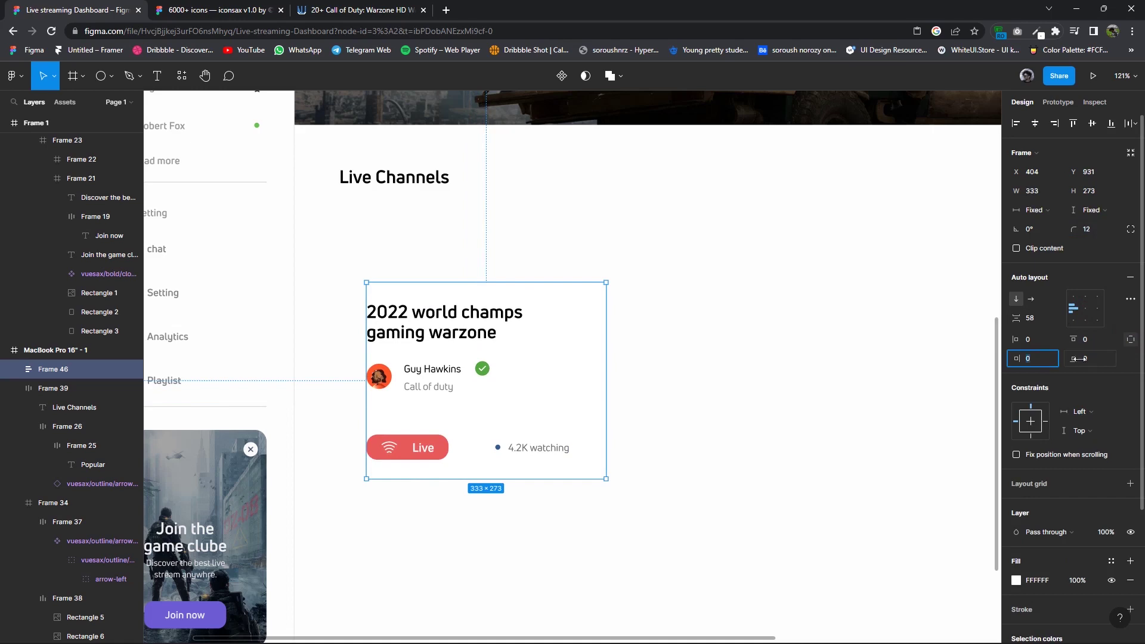
type("1")
left_click(1038, 346)
type("18")
key("Return")
key("Up")
scroll(562, 401, "down", 2)
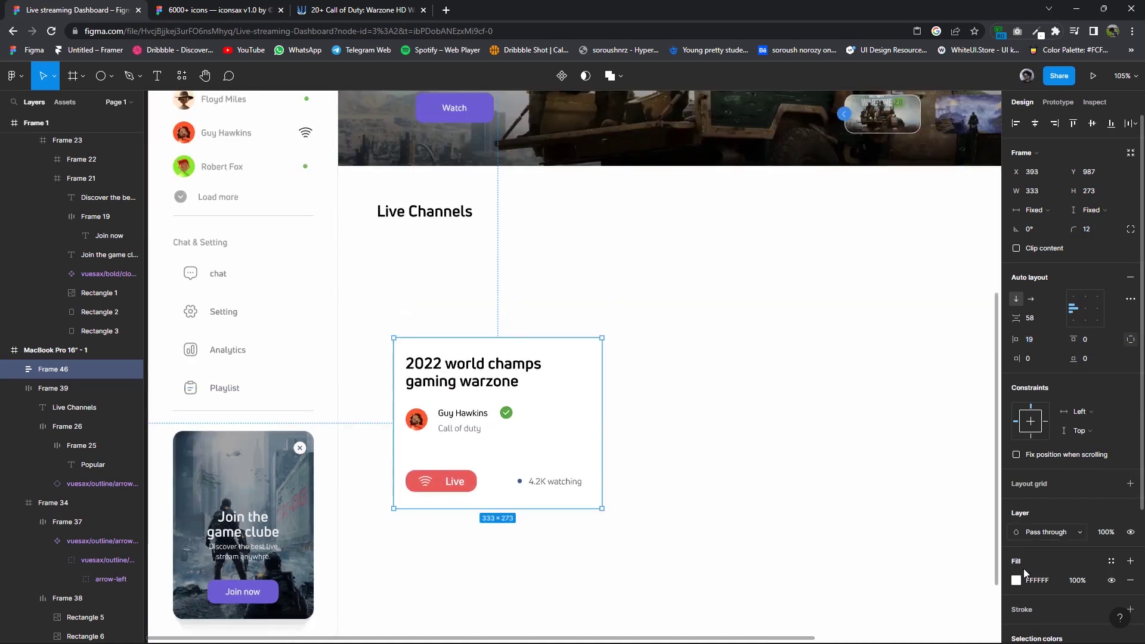
Move the card slightly lower, accidentally dragging out an offset duplicate.
left_click(1016, 580)
left_click(989, 333)
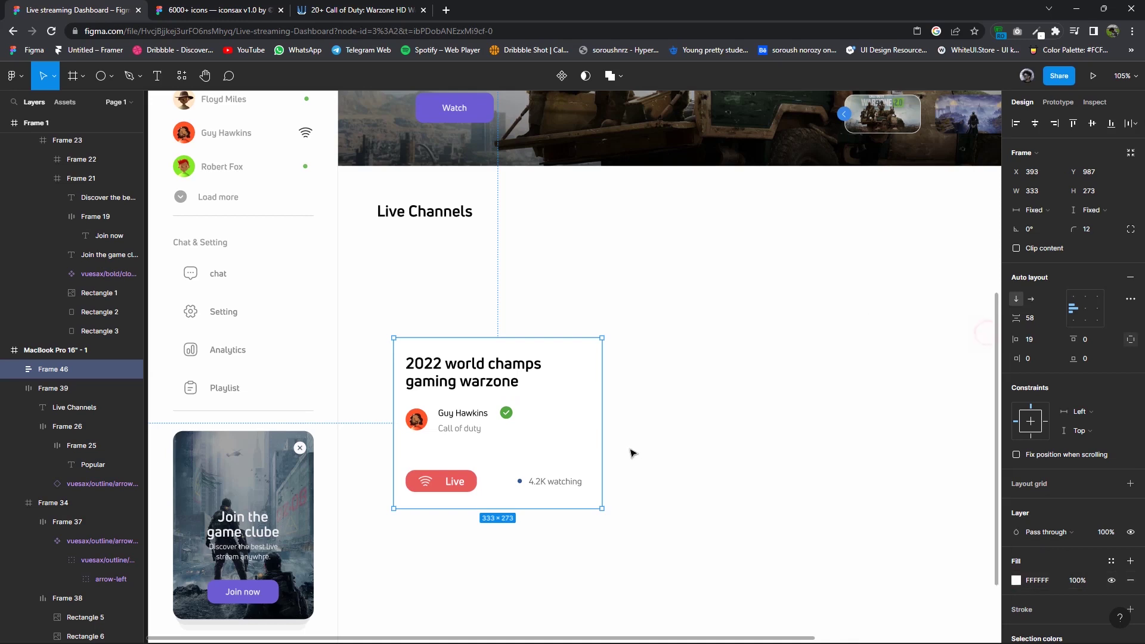
left_click_drag(564, 411, 548, 431)
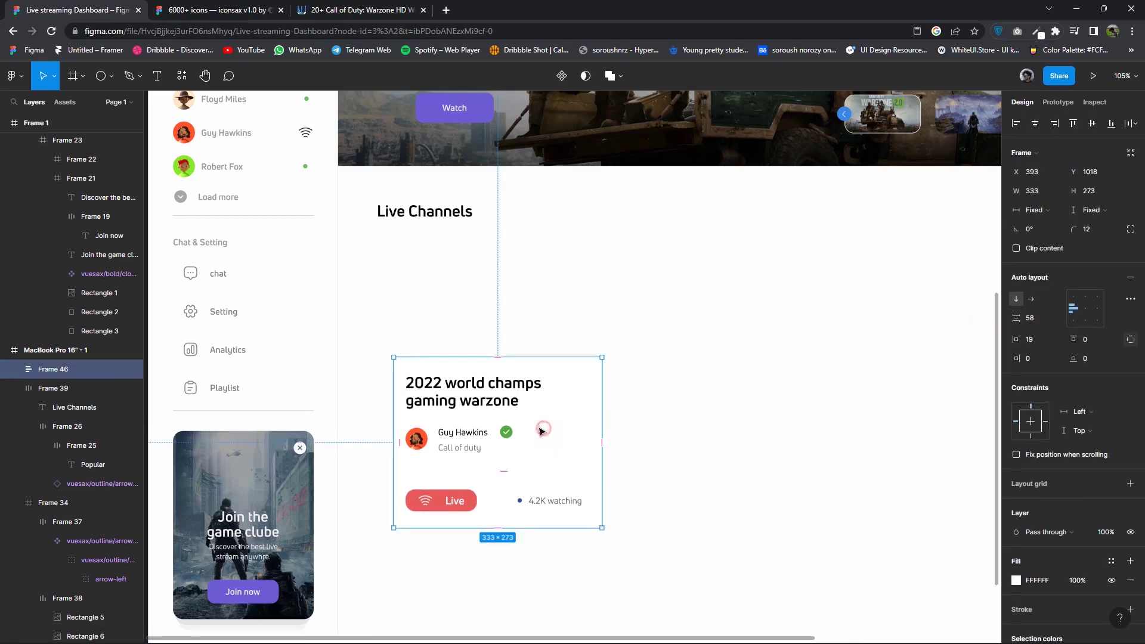
scroll(561, 450, "down", 5)
scroll(549, 461, "up", 3)
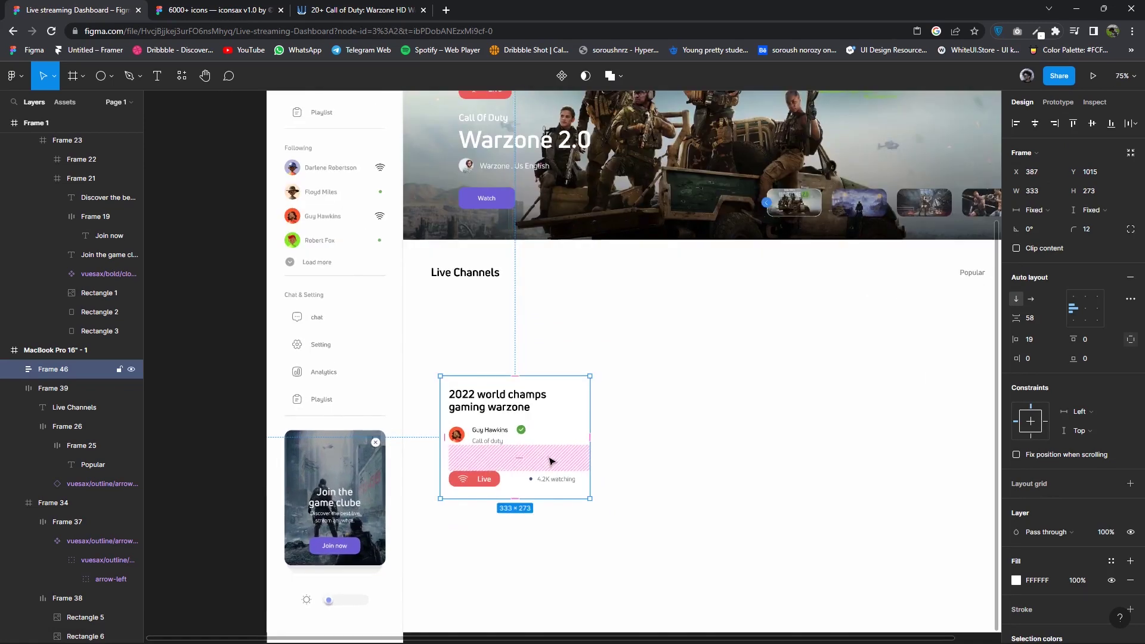
left_click_drag(550, 460, 599, 422)
Undo the duplicate card and draw an empty frame beside the card.
key("ctrl+z")
left_click(111, 75)
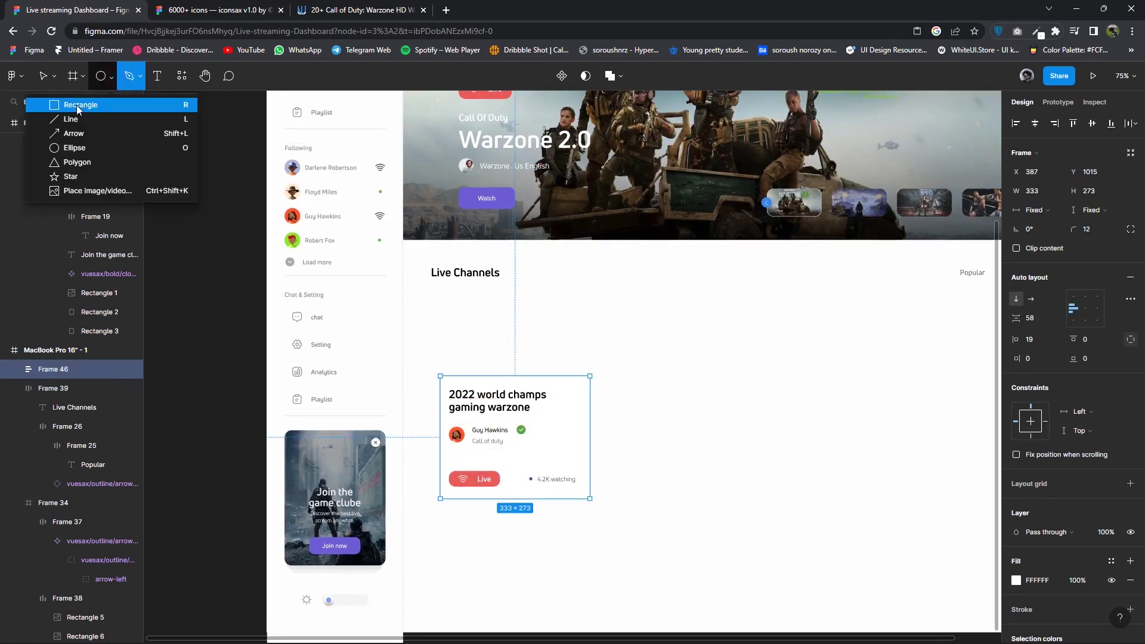
left_click(72, 76)
left_click(59, 105)
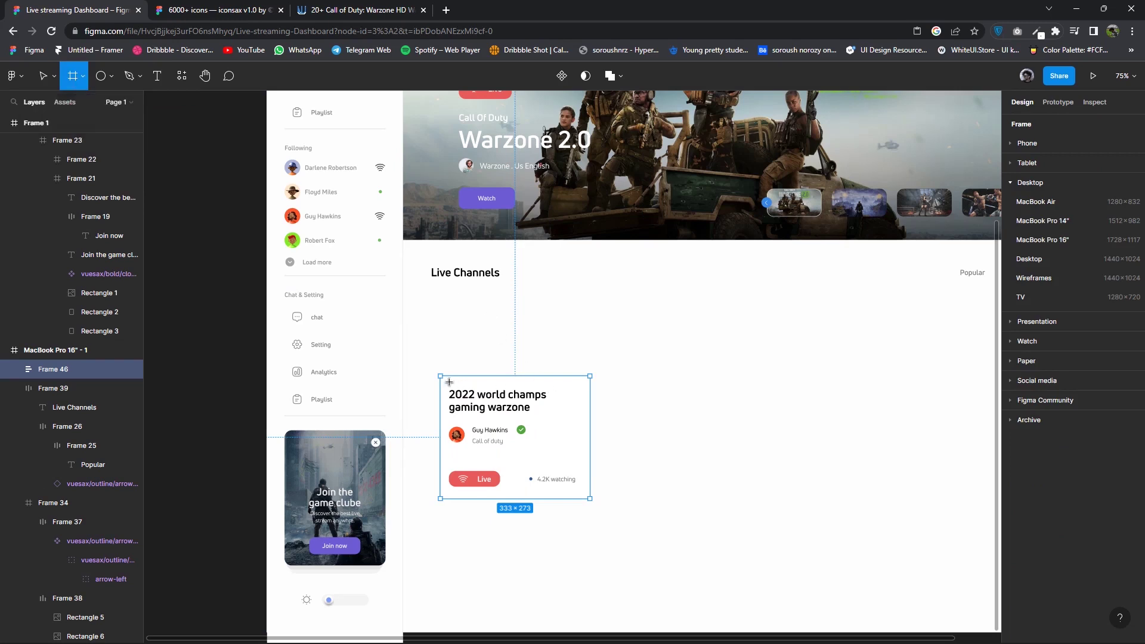
left_click_drag(440, 376, 593, 427)
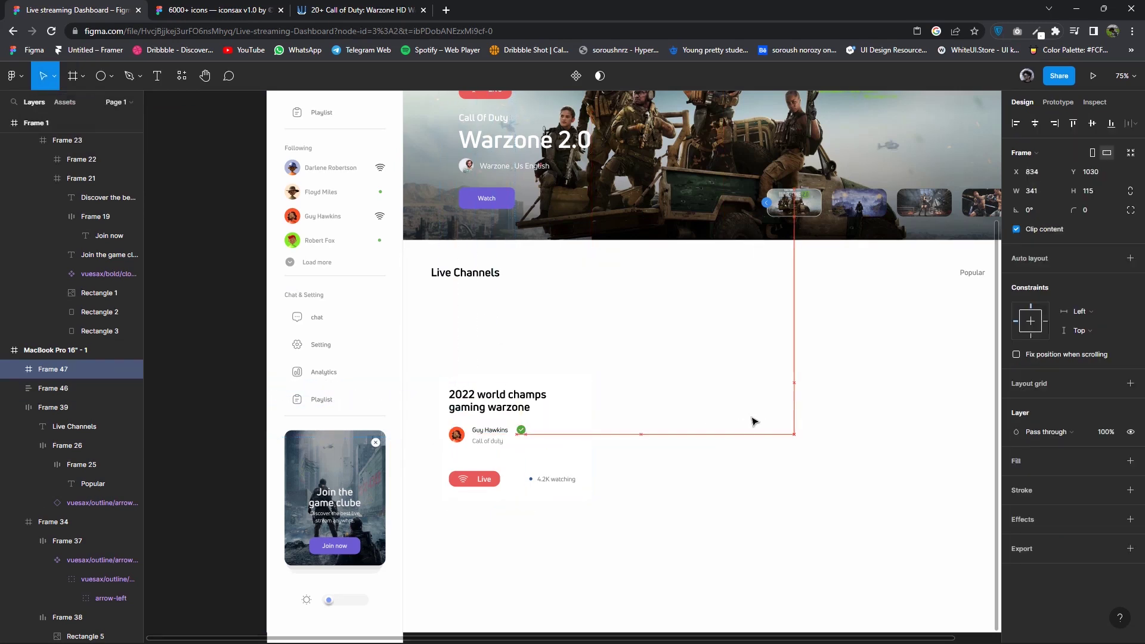
key("Tab")
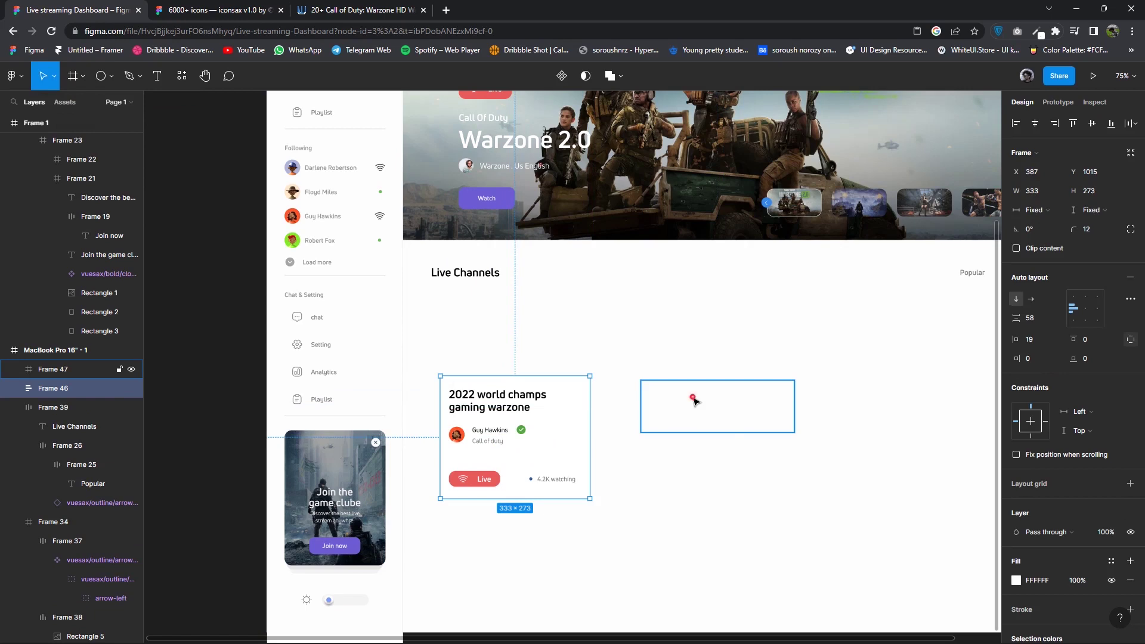
left_click(694, 399)
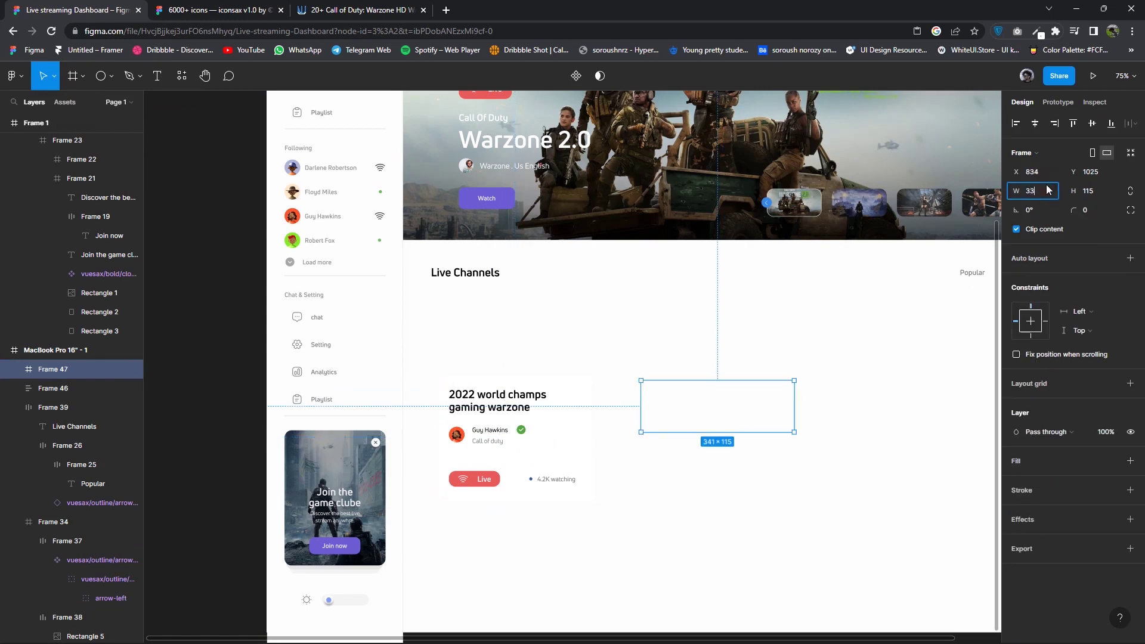
type("3")
Give the new frame an image fill using the Call of Duty MWII picture.
left_click(1130, 460)
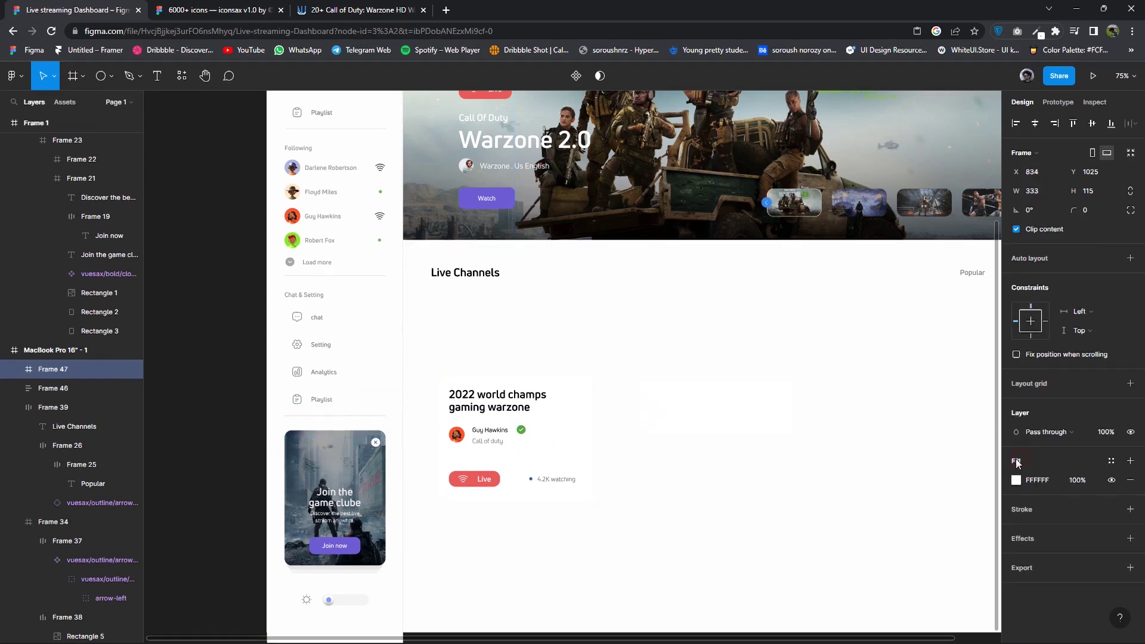
left_click(1016, 480)
left_click(875, 333)
left_click(883, 404)
left_click(928, 416)
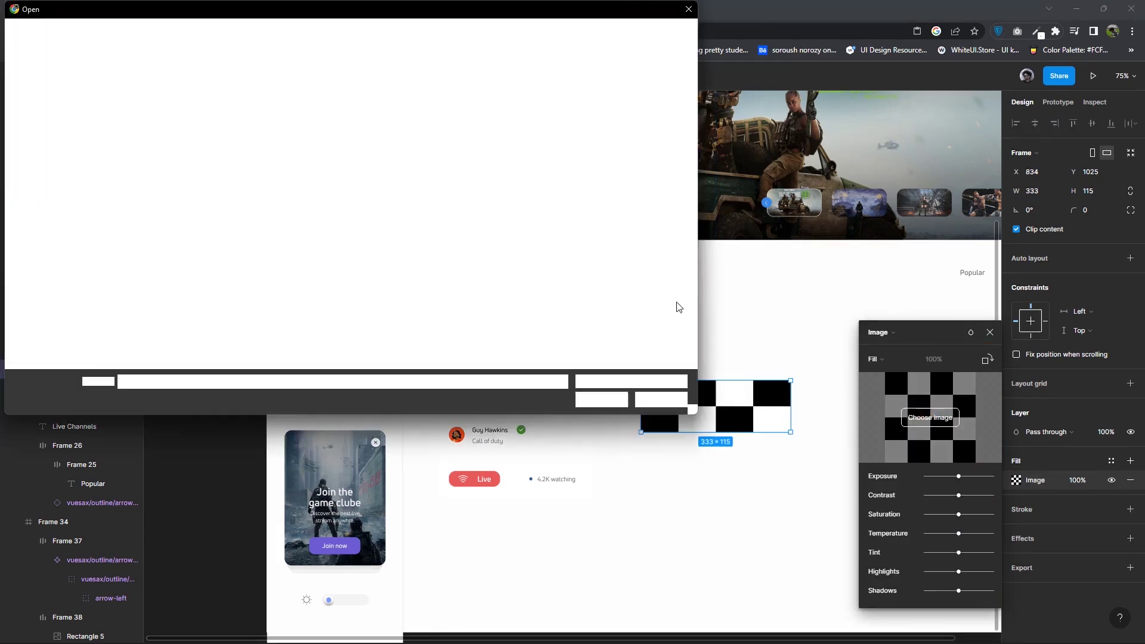
double_click(139, 115)
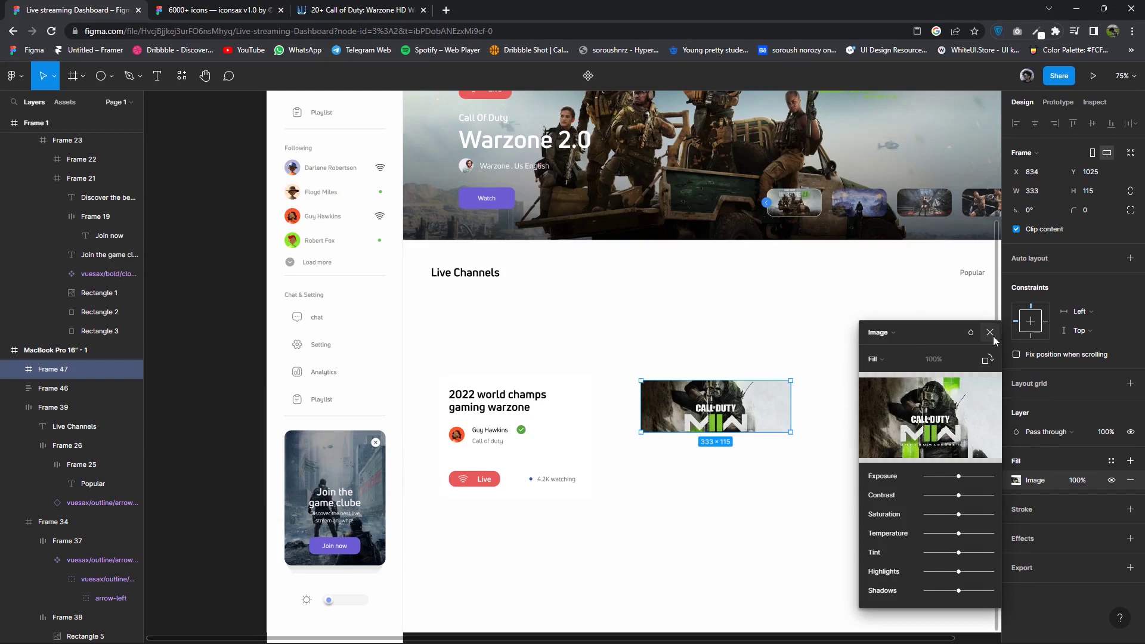
left_click(990, 332)
Stretch the image frame to 333×180 so it sits above the card.
mouse_move(780, 433)
left_mouse_down()
mouse_move(775, 456)
mouse_move(755, 449)
left_mouse_up()
mouse_move(763, 381)
left_mouse_down()
mouse_move(764, 355)
mouse_move(571, 337)
left_mouse_up()
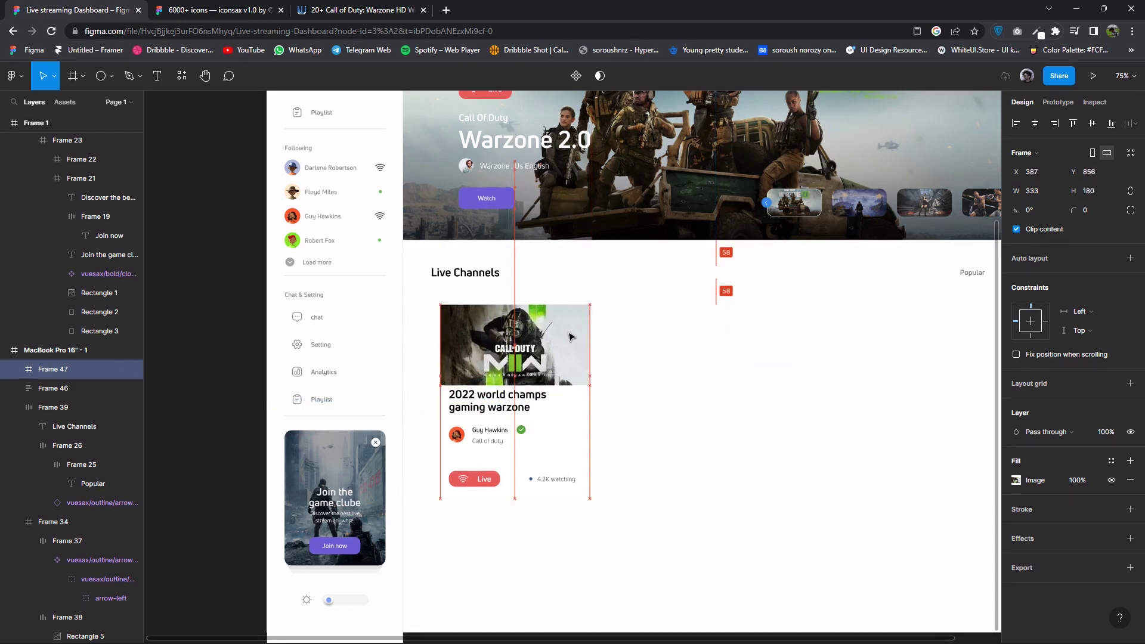
left_click(620, 380)
Set the MWII image's corner radii to 12, 12, 0, 0.
scroll(613, 381, "up", 5)
left_click(559, 363)
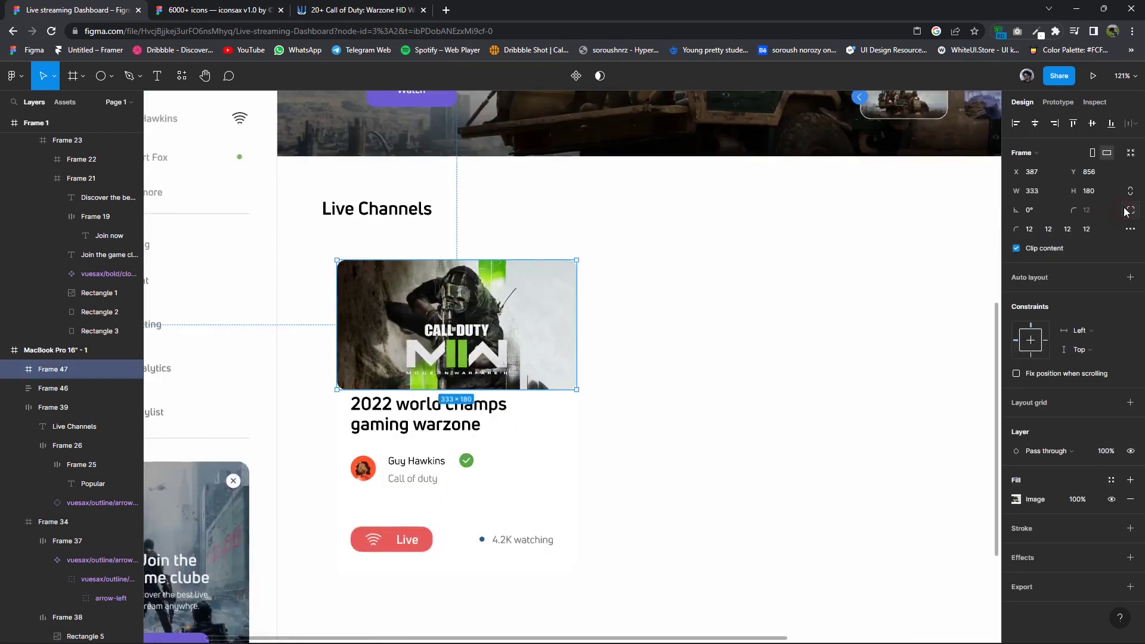
scroll(553, 388, "up", 3)
scroll(587, 375, "up", 3)
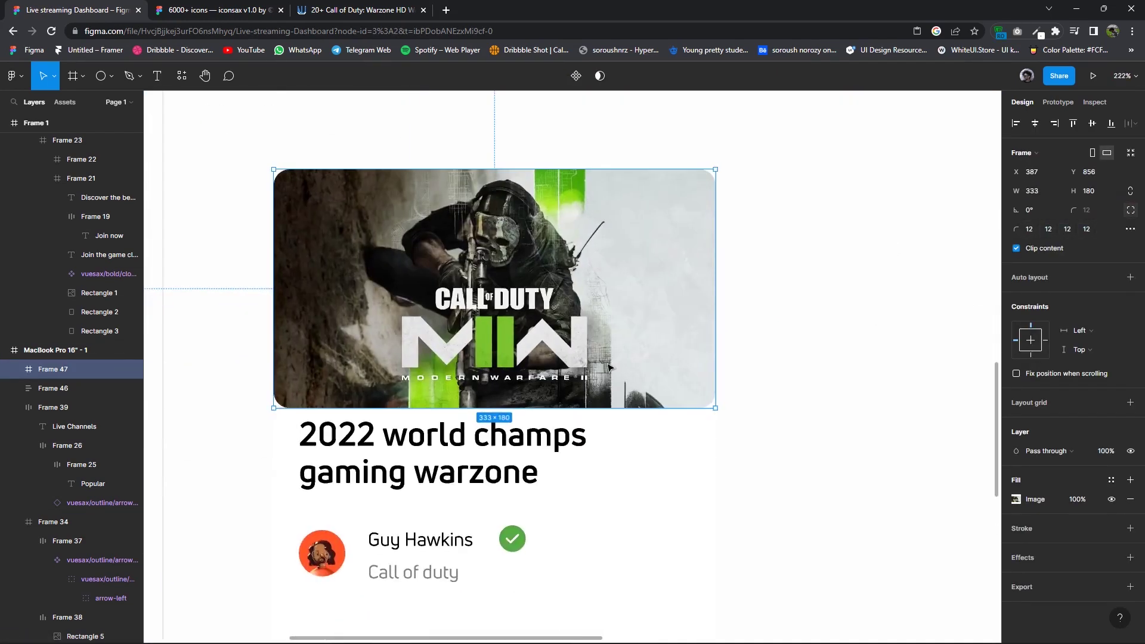
scroll(587, 381, "up", 5)
type("0")
key("Tab")
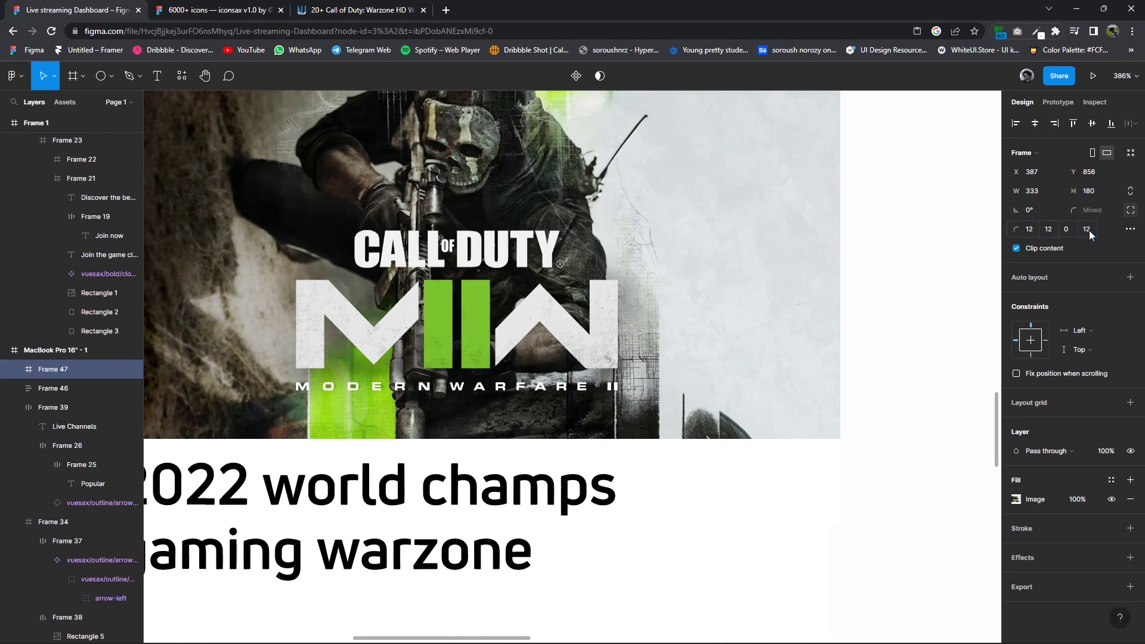
type("0")
key("Return")
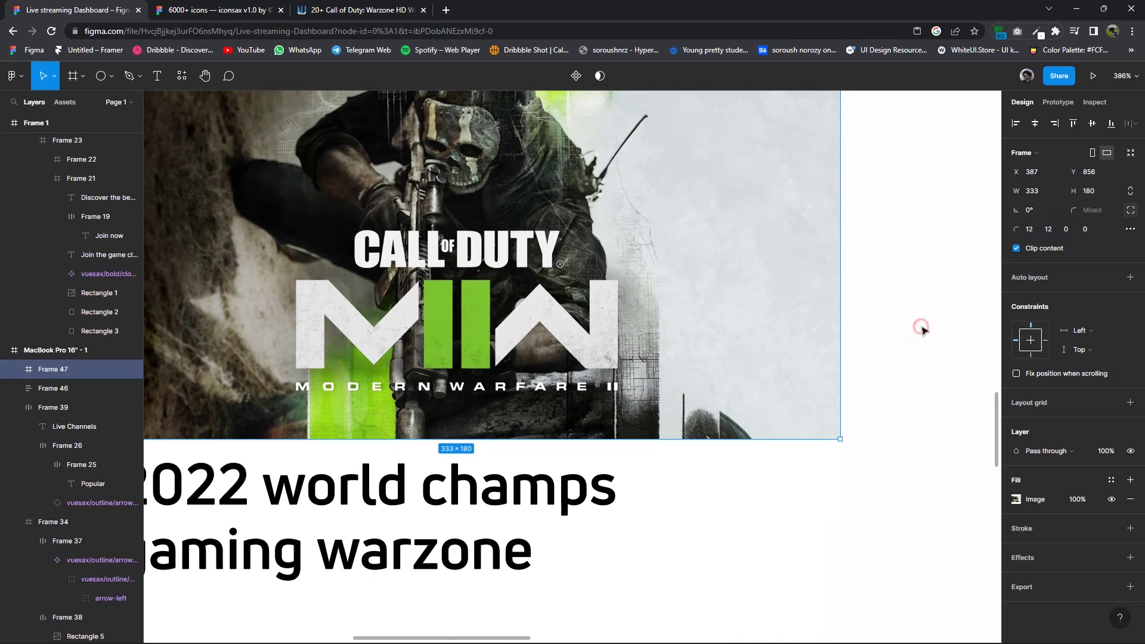
Shorten the text card below the image to 254 high.
left_click(920, 327)
scroll(920, 327, "down", 3)
scroll(922, 334, "down", 3)
scroll(775, 381, "right", 2)
scroll(715, 396, "down", 5)
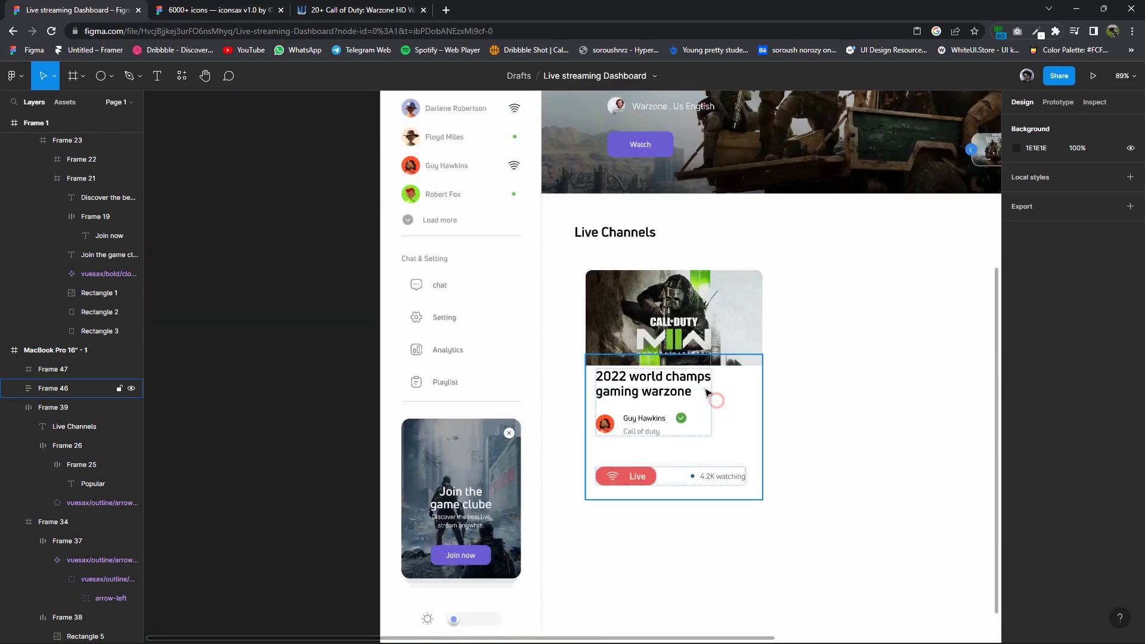
left_click(682, 390)
scroll(683, 453, "down", 1)
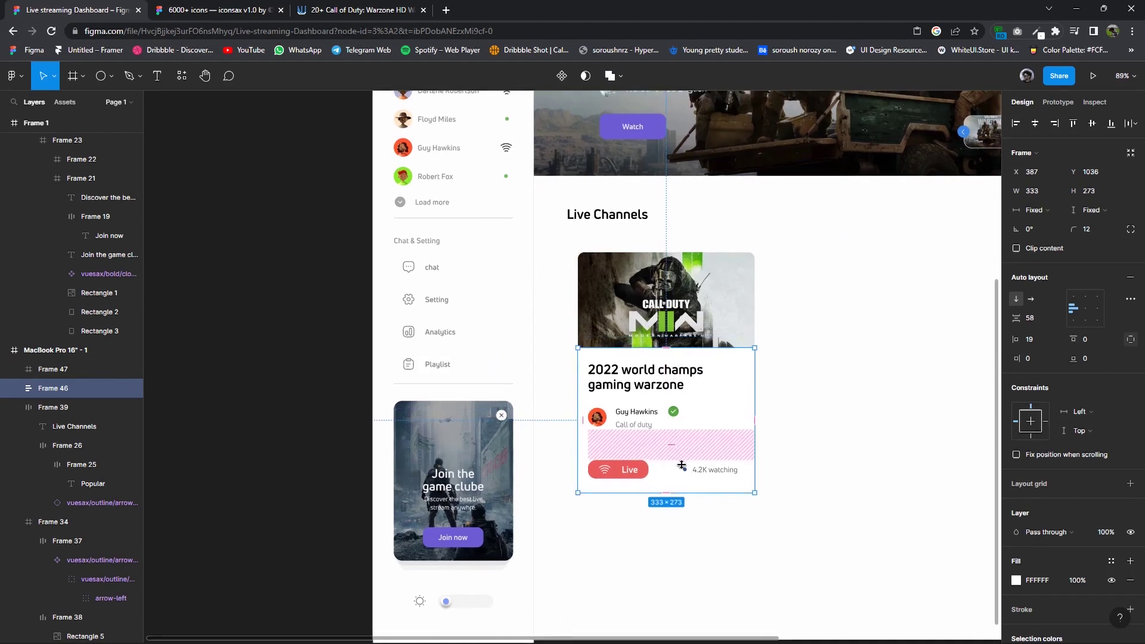
left_click_drag(663, 493, 665, 482)
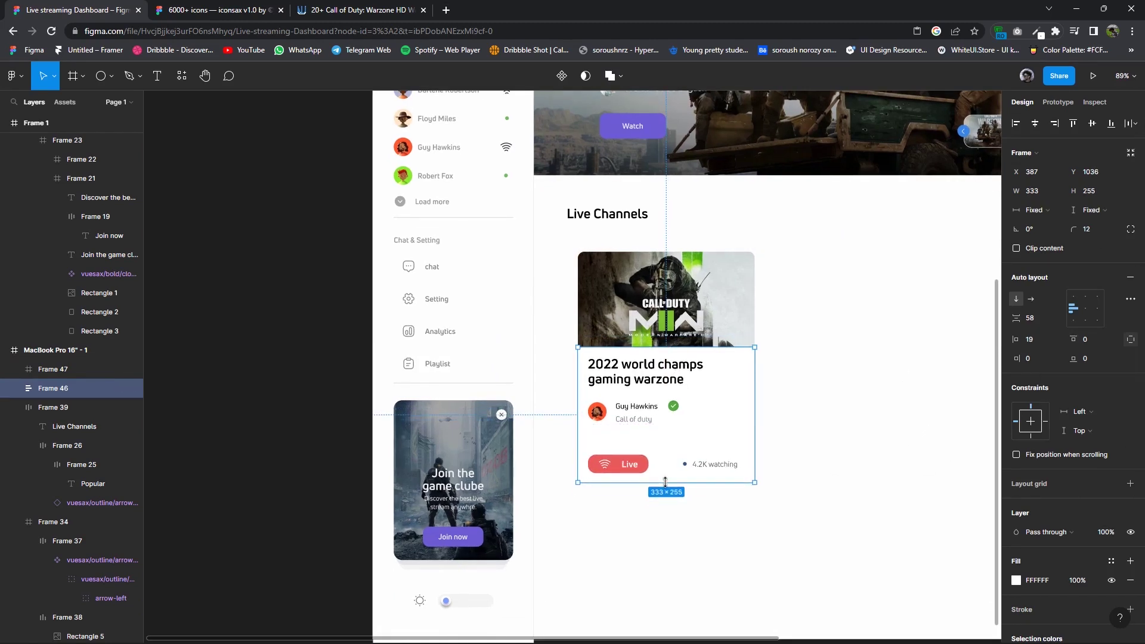
left_click(746, 414)
Tint the card red to see its edges and square its top corners (0, 0, 12, 12).
scroll(746, 414, "up", 3, "ctrl")
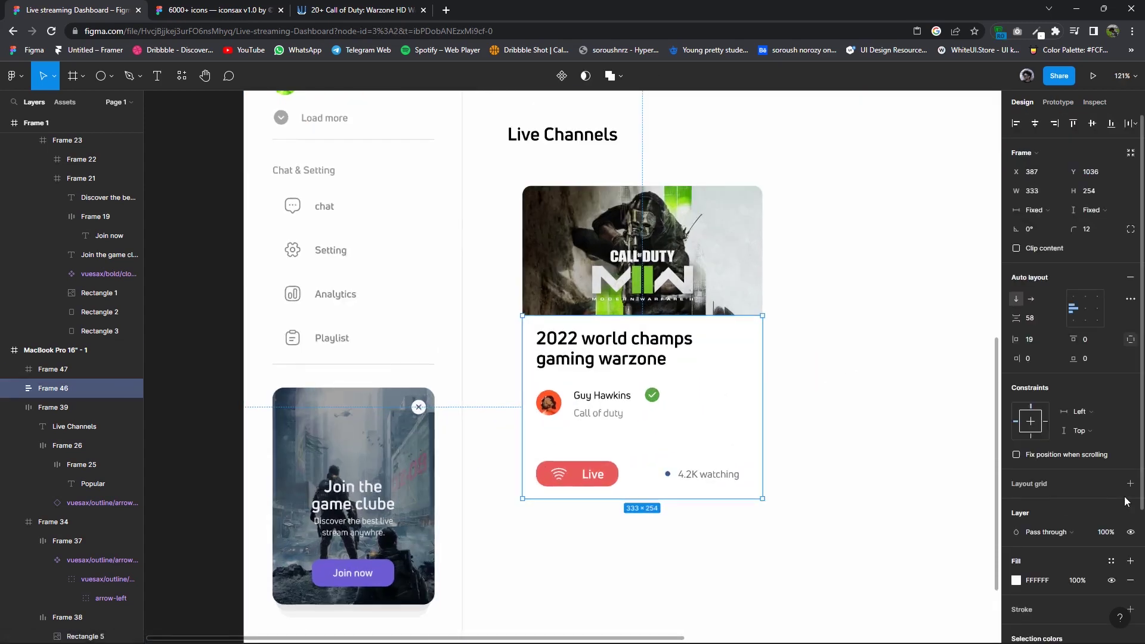
left_click(1016, 580)
left_click(923, 398)
left_click(988, 332)
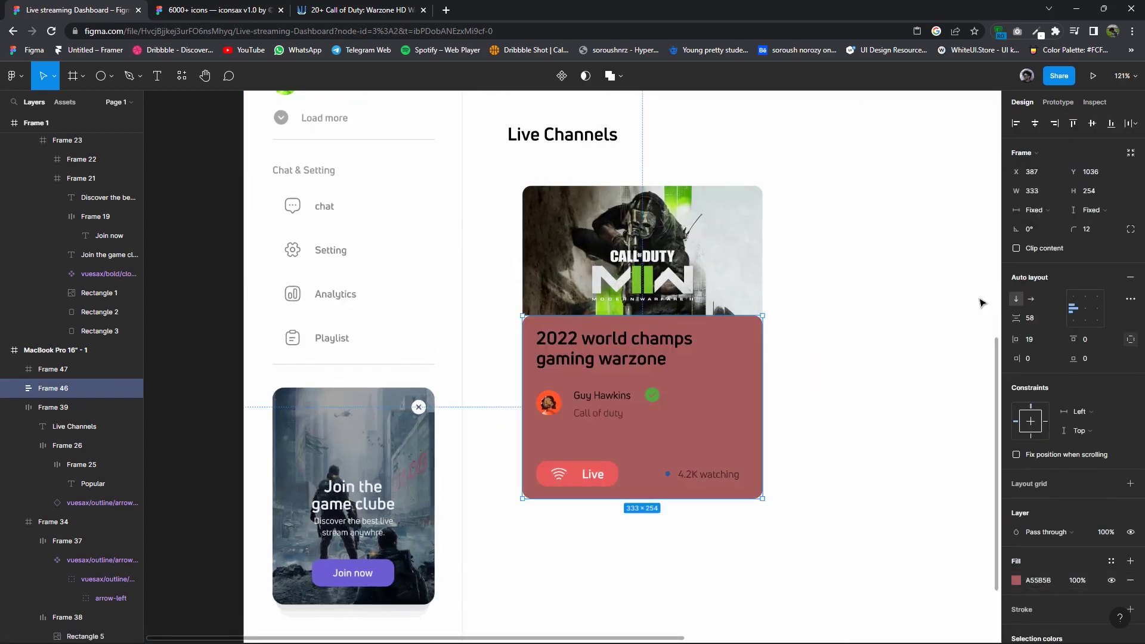
left_click(1130, 229)
key("shift+2")
type("0")
key("Tab")
type("0")
key("Return")
Restore the card's fill to white.
scroll(853, 375, "down", 2)
scroll(849, 396, "down", 2)
scroll(834, 429, "down", 2)
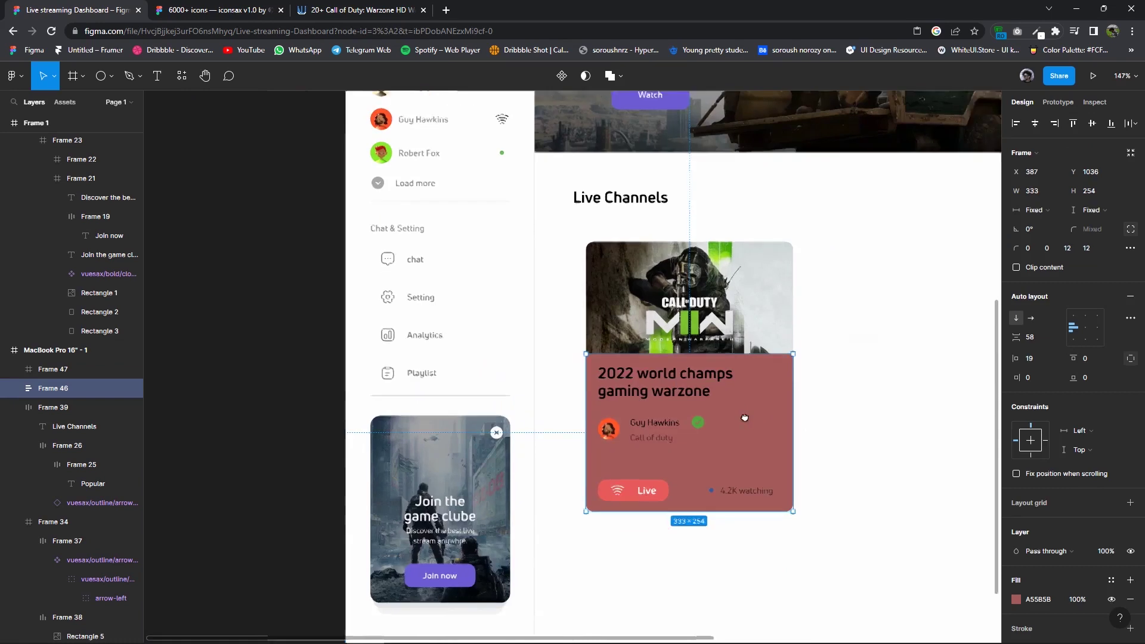
scroll(744, 417, "down", 3)
left_click(1016, 599)
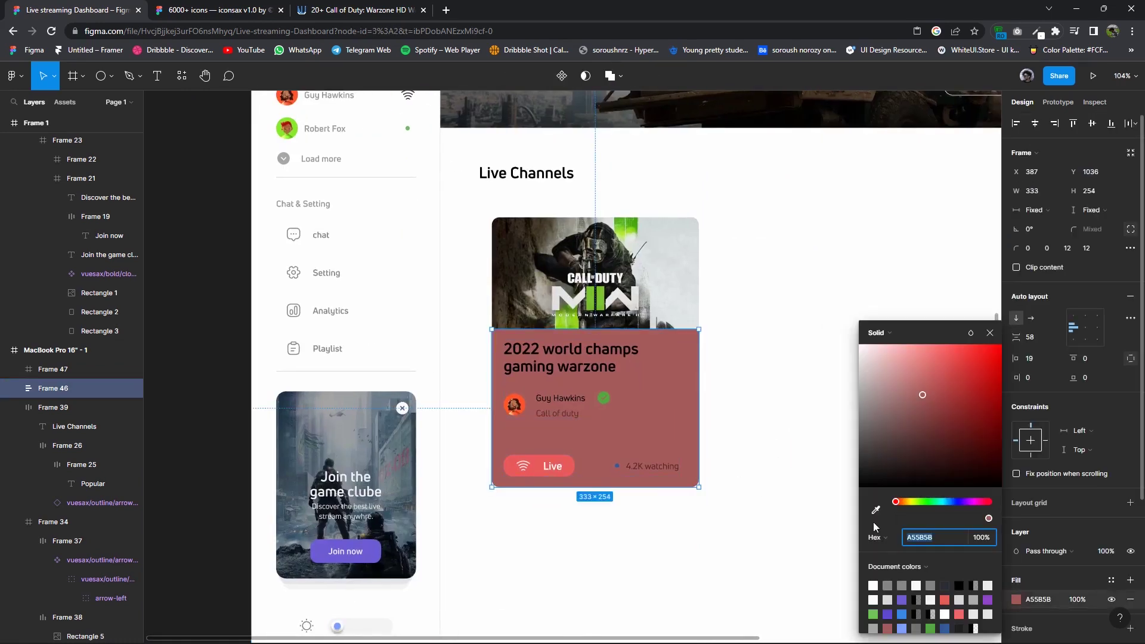
left_click(875, 510)
left_click(948, 179)
left_click(728, 484)
Wrap the image and card in one frame and make the image slightly taller.
left_click_drag(728, 484, 596, 268)
right_click(585, 264)
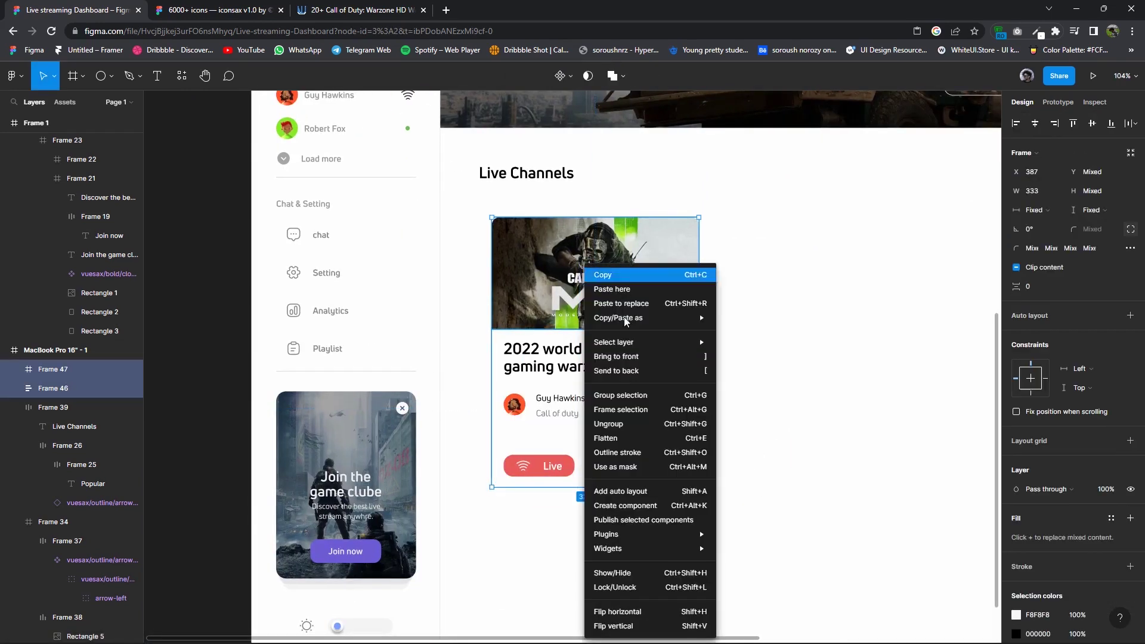
left_click(620, 410)
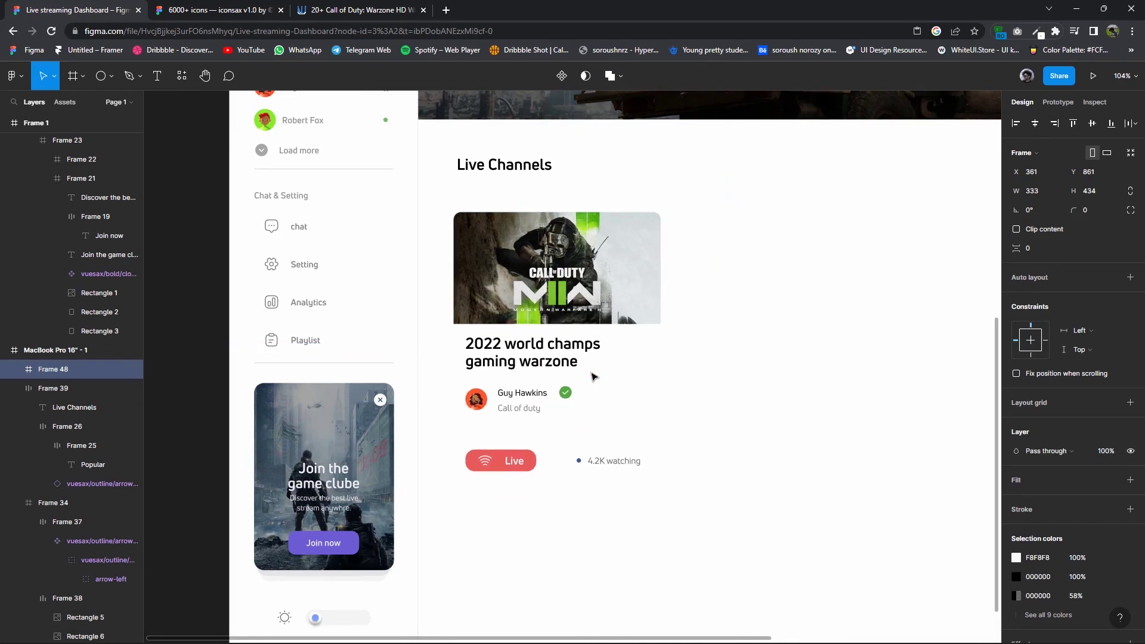
left_click(608, 318)
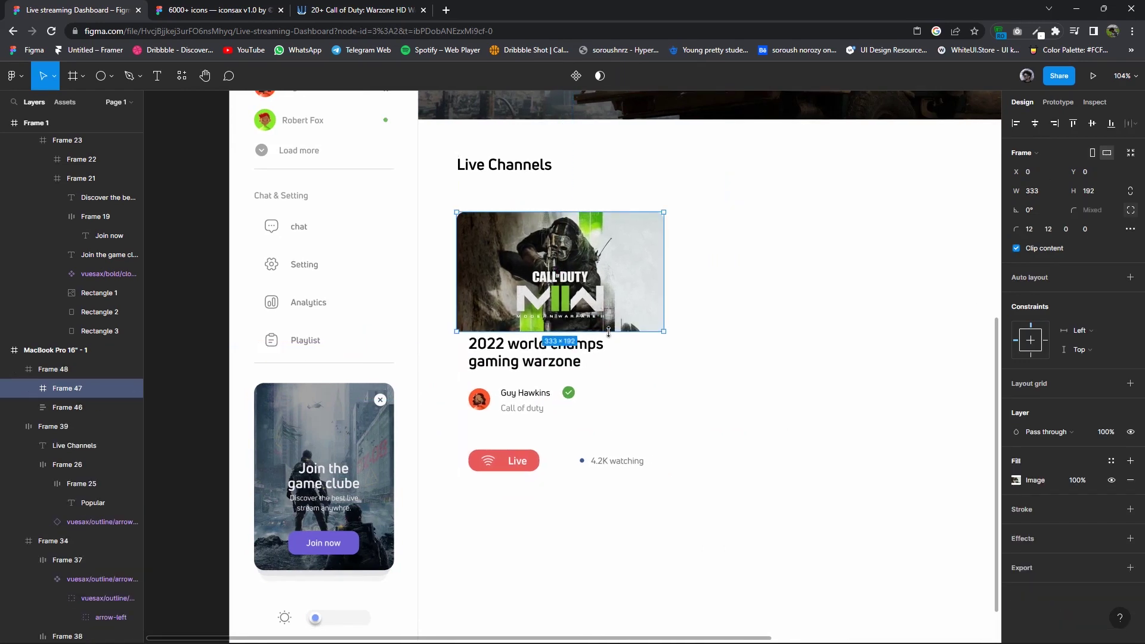
left_click_drag(608, 329, 623, 334)
Stretch the channel card taller toward a height of 451.
left_click(605, 359)
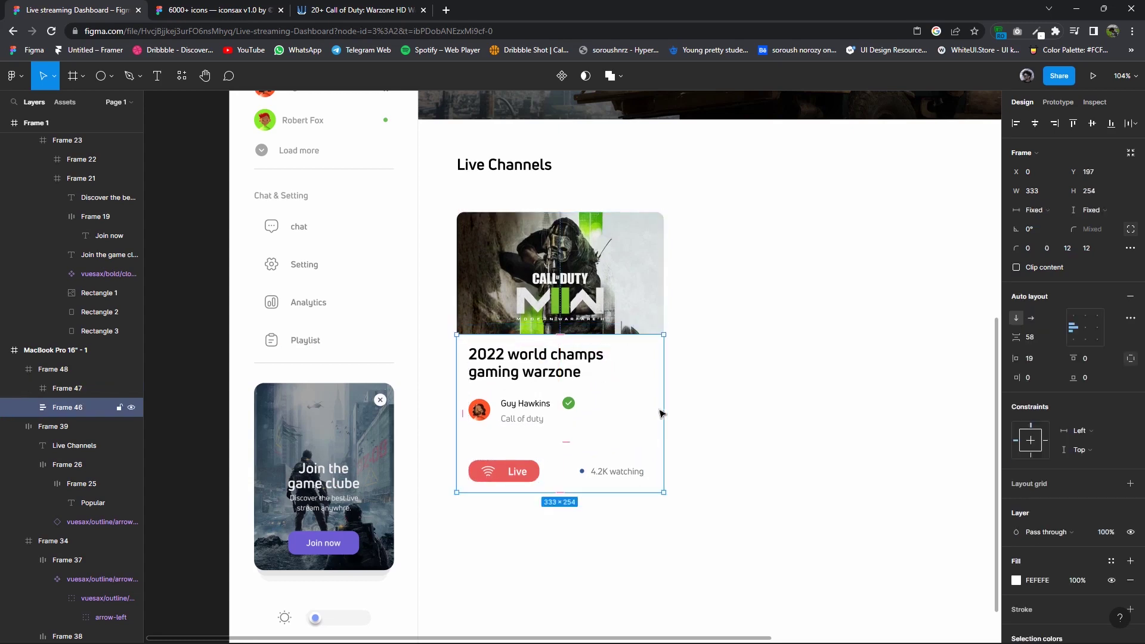
left_click(580, 467)
left_click_drag(579, 482, 581, 489)
left_click(549, 524)
scroll(549, 522, "up", 5, "ctrl")
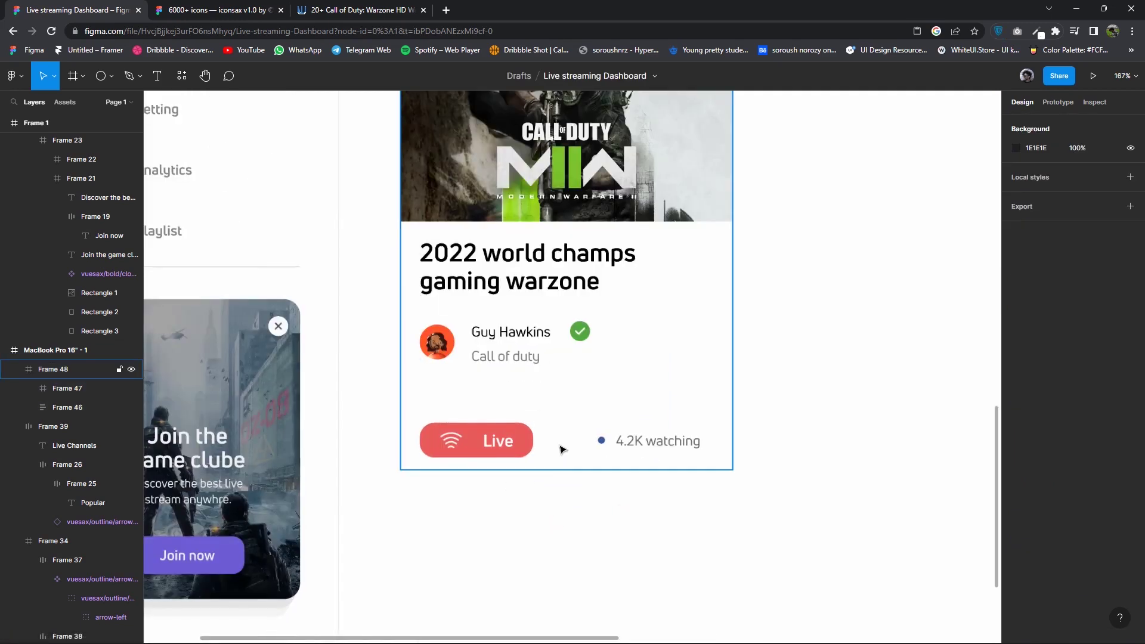
scroll(606, 477, "down", 5, "ctrl")
left_click(649, 397)
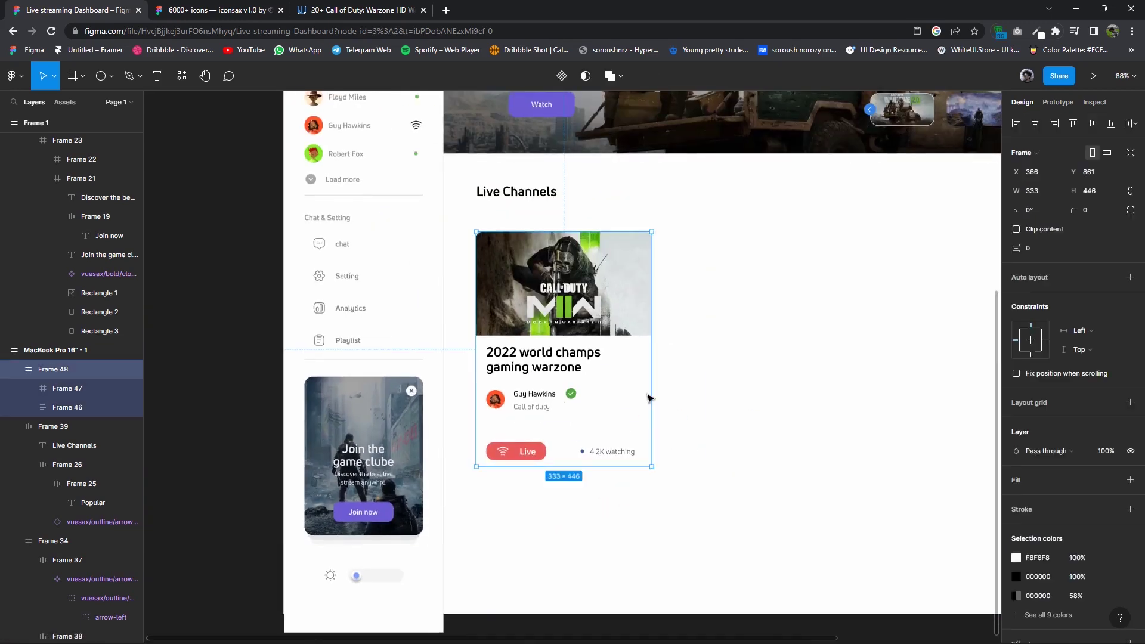
left_click(1016, 581)
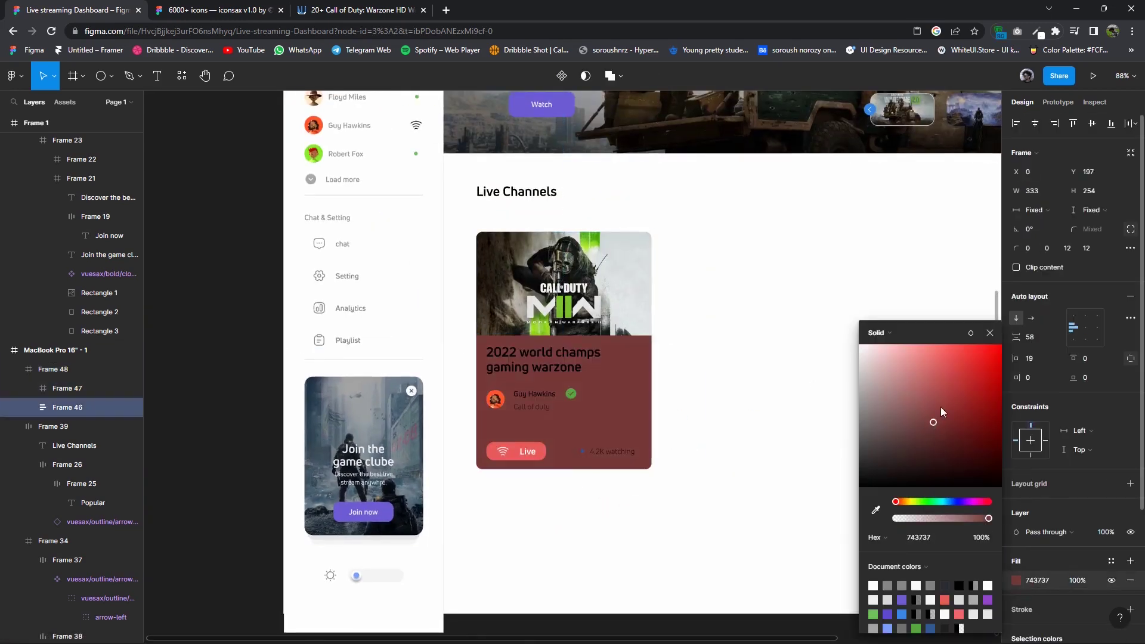
left_click(704, 364)
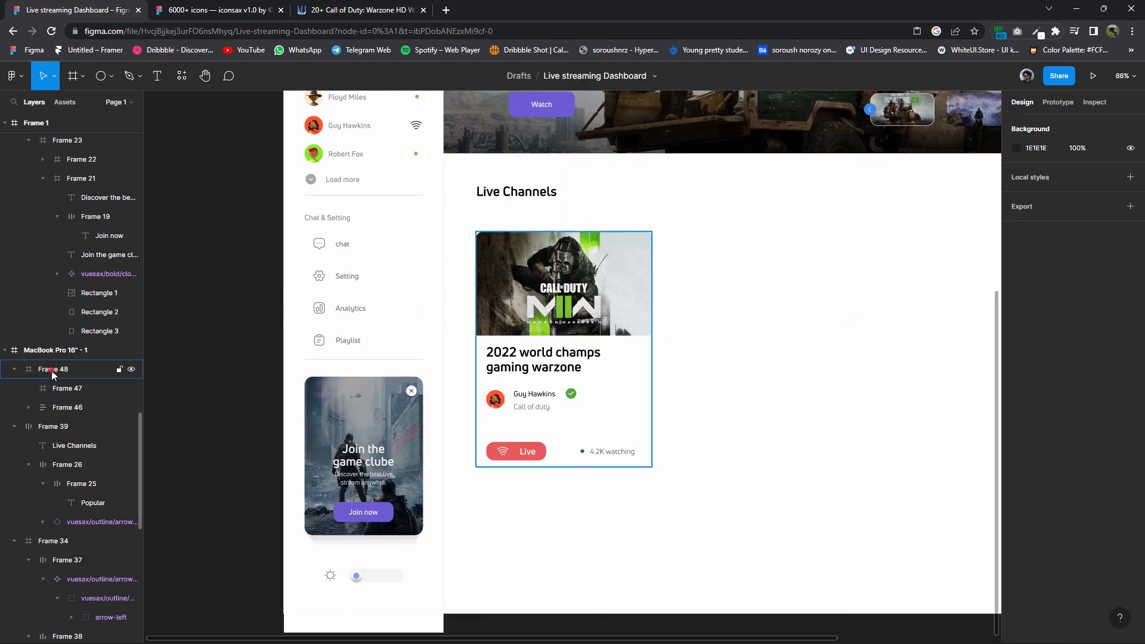
Add a drop shadow with blur 50 and set the card to 451 tall.
left_click(57, 369)
scroll(1026, 569, "down", 1)
left_click(1016, 568)
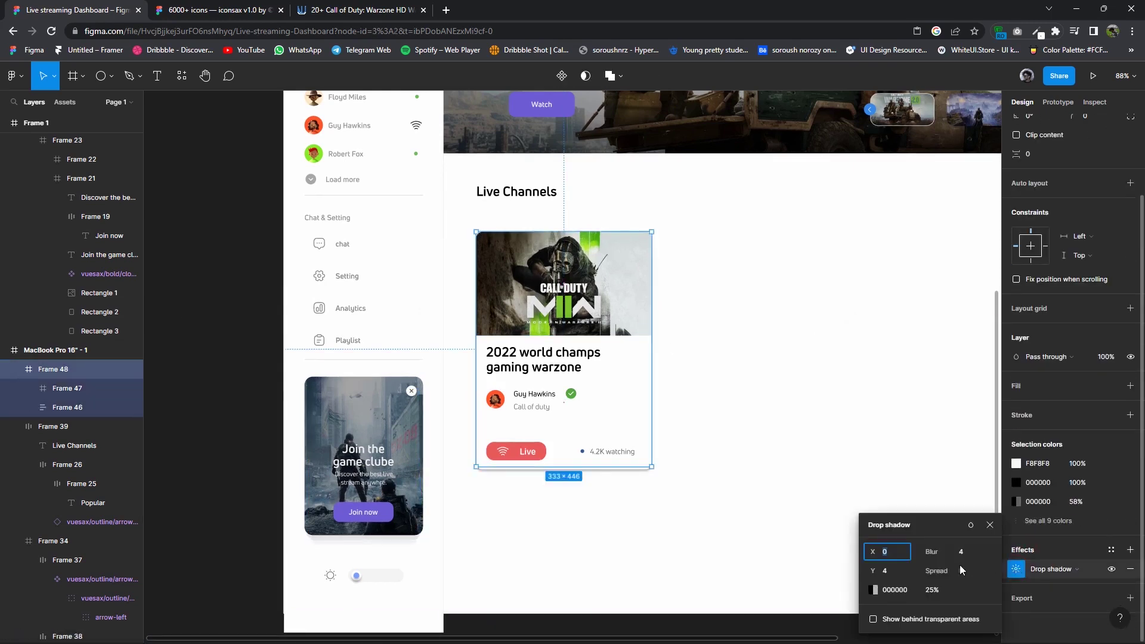
type("50")
key("Return")
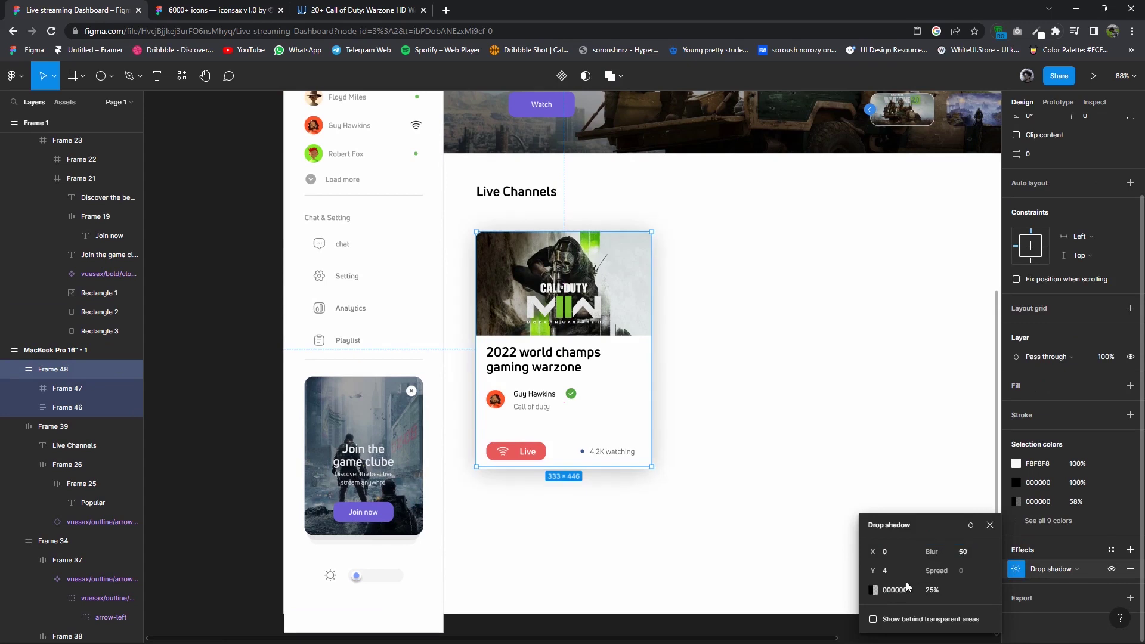
left_click_drag(594, 466, 594, 470)
left_click(679, 439)
Set the drop shadow's opacity to 15%.
left_click(631, 411)
left_click(1016, 570)
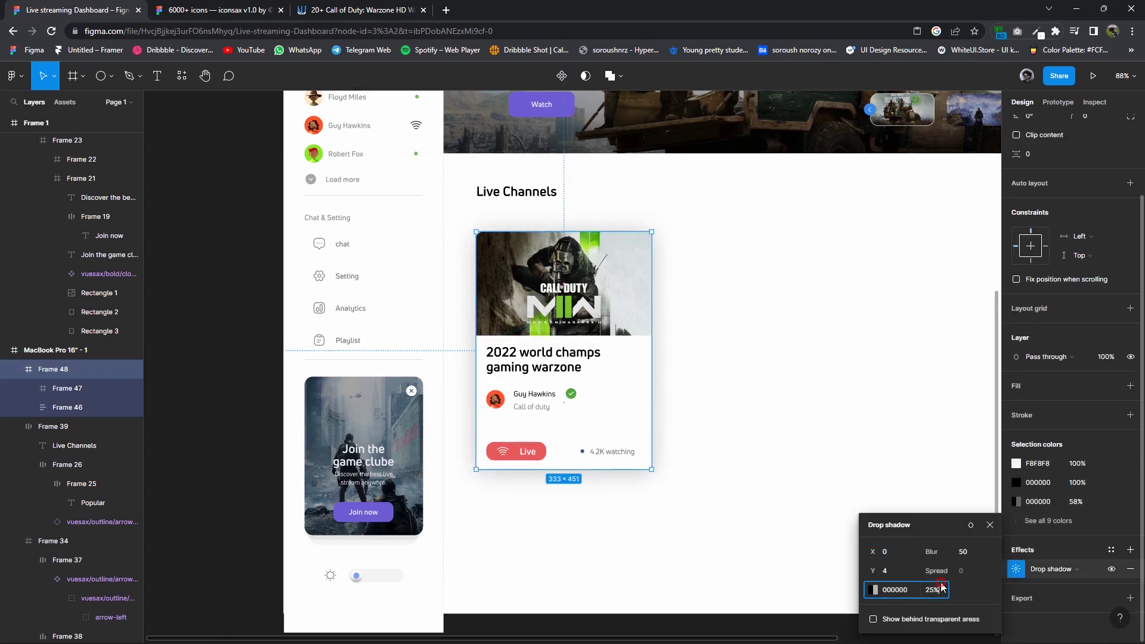
left_click(930, 587)
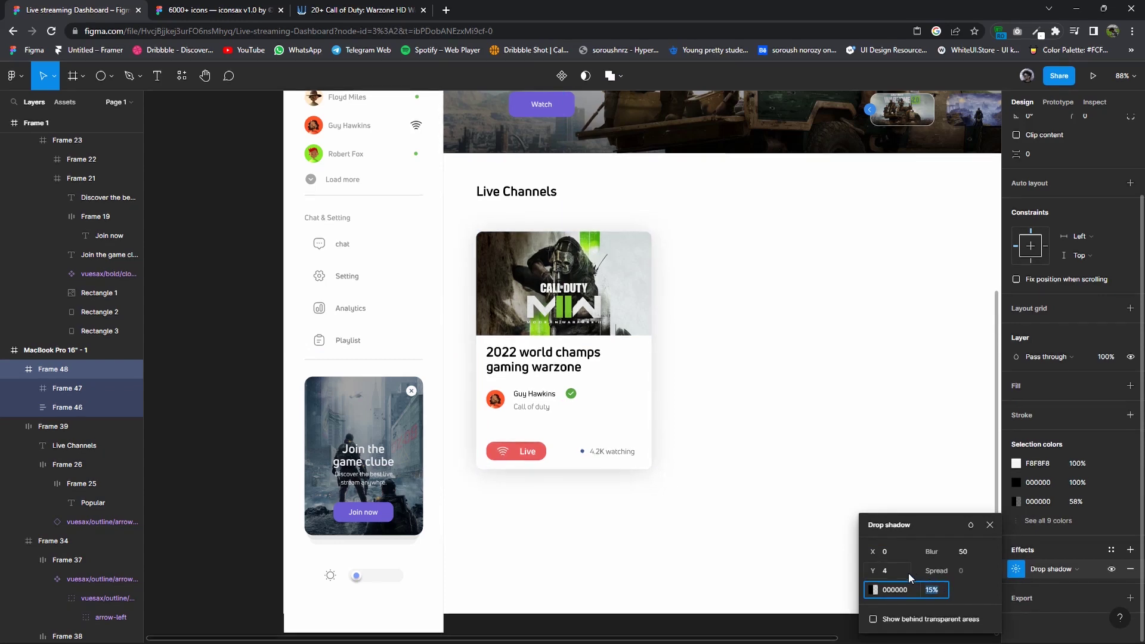
type("11")
scroll(664, 446, "down", 1)
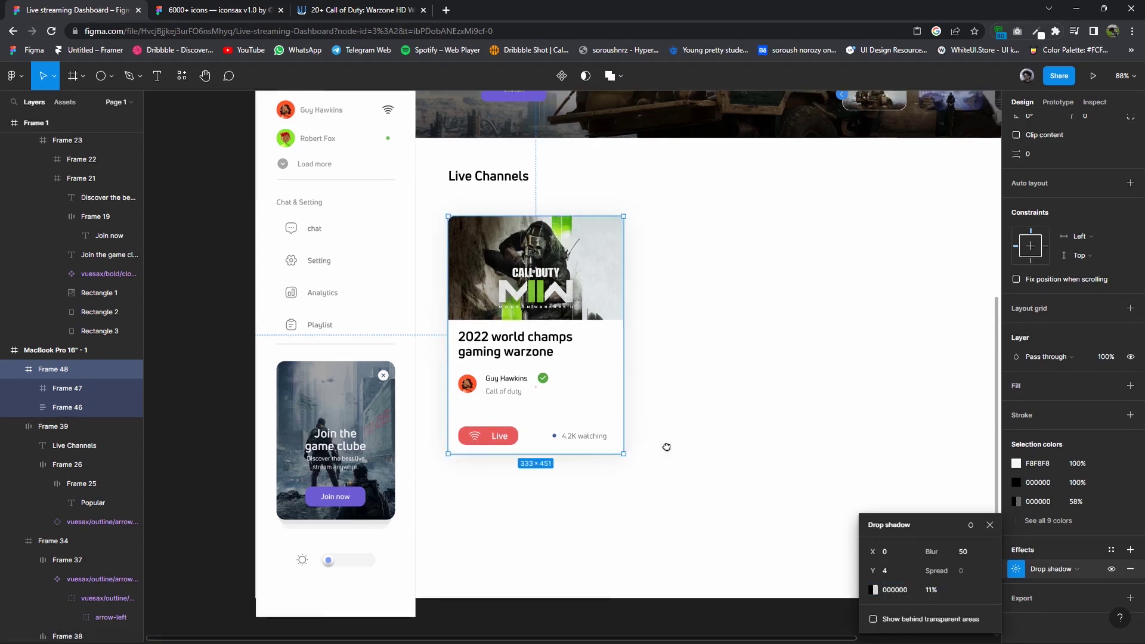
key("Down")
key("Down")
Widen the card title's text box to 295.
left_click(731, 504)
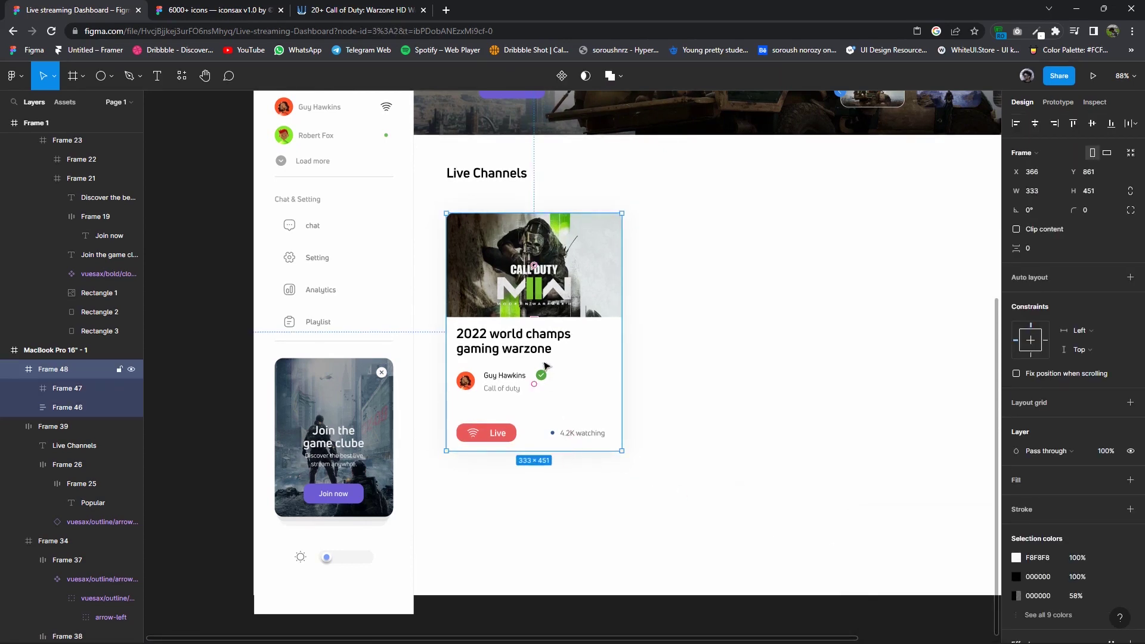
double_click(554, 348)
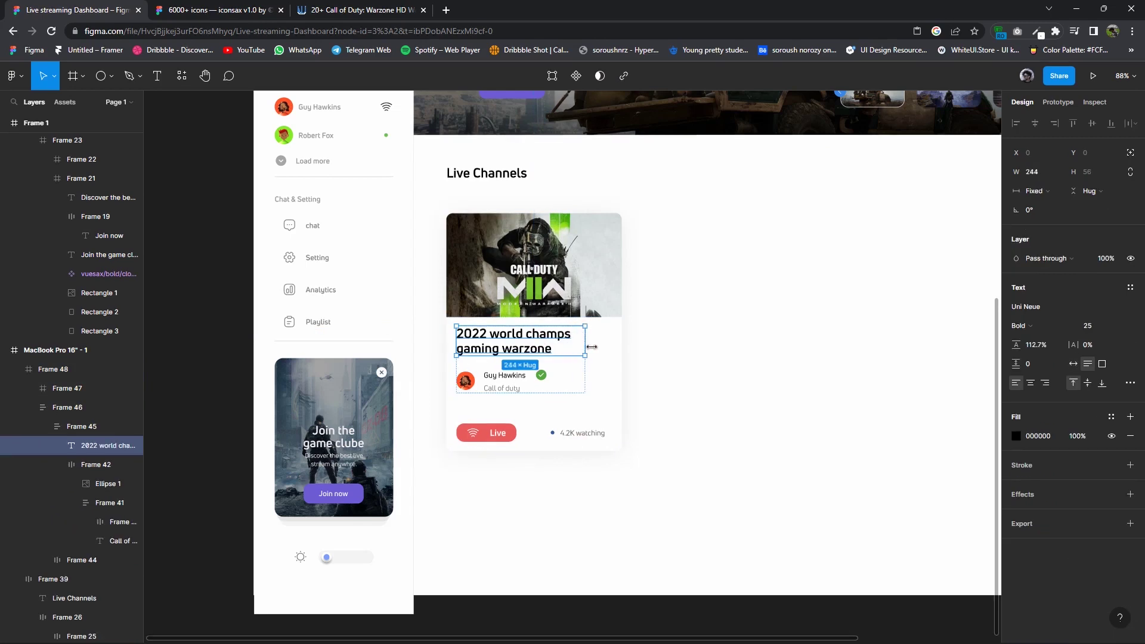
left_click_drag(608, 347, 612, 347)
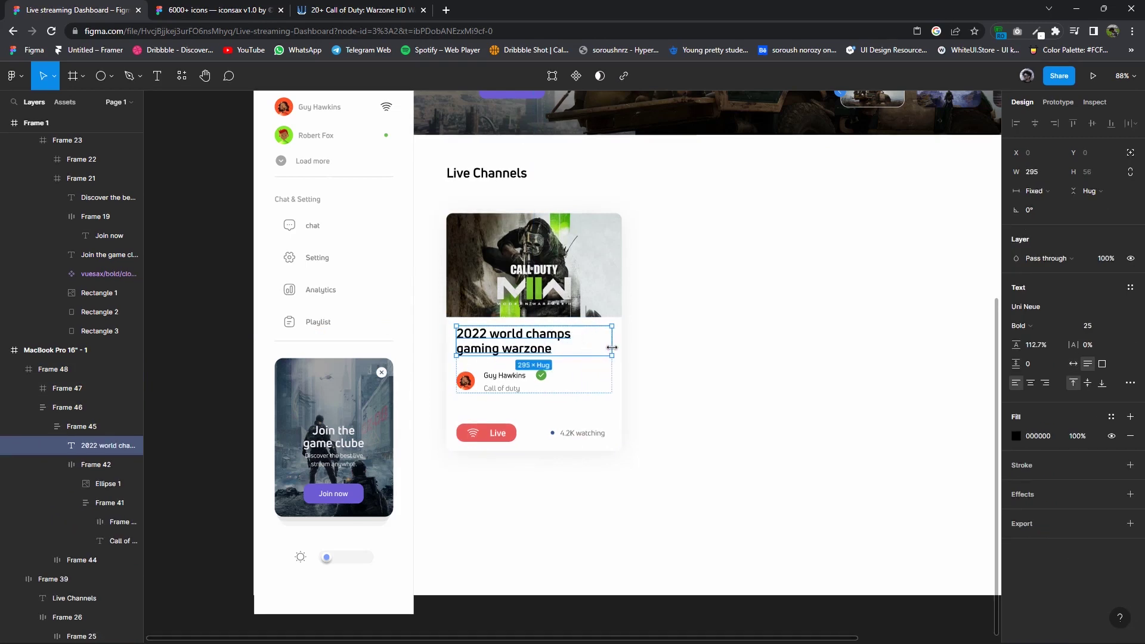
left_click(593, 433)
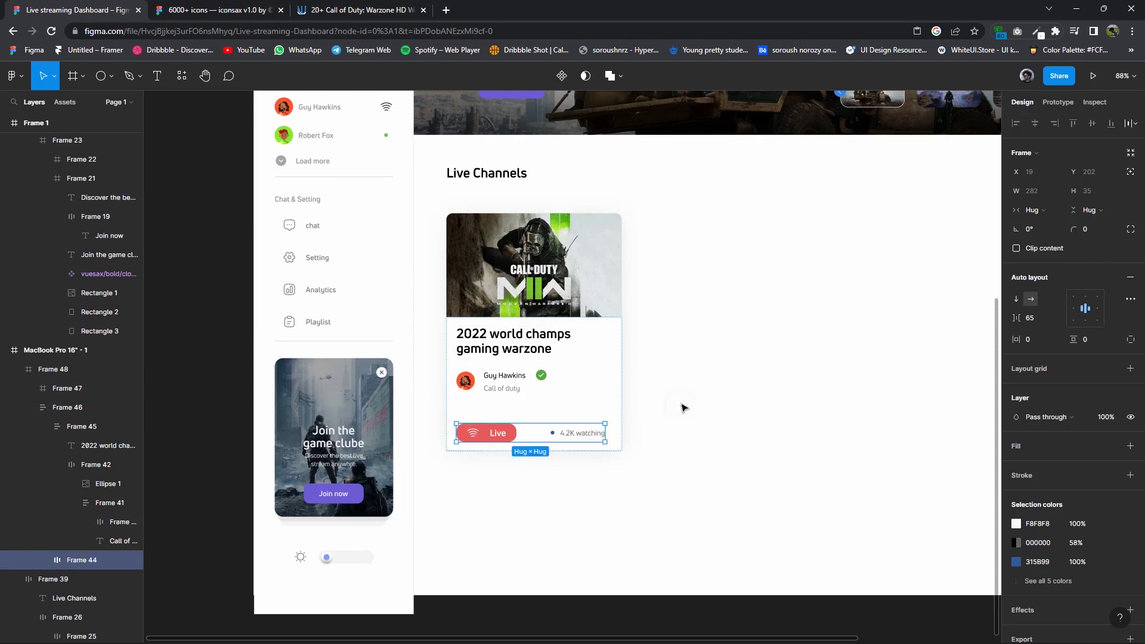
Alt-drag two copies of the card to the right, forming a row of three.
scroll(447, 387, "down", 2)
left_click_drag(504, 343, 652, 338)
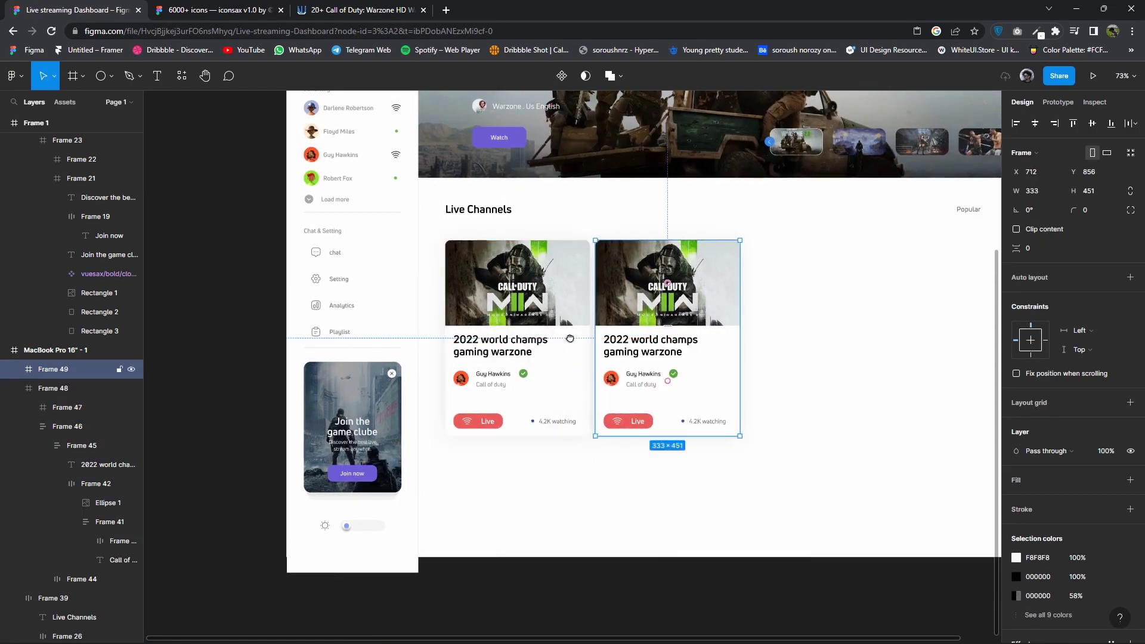
scroll(570, 339, "right", 2)
left_click_drag(570, 338, 715, 341)
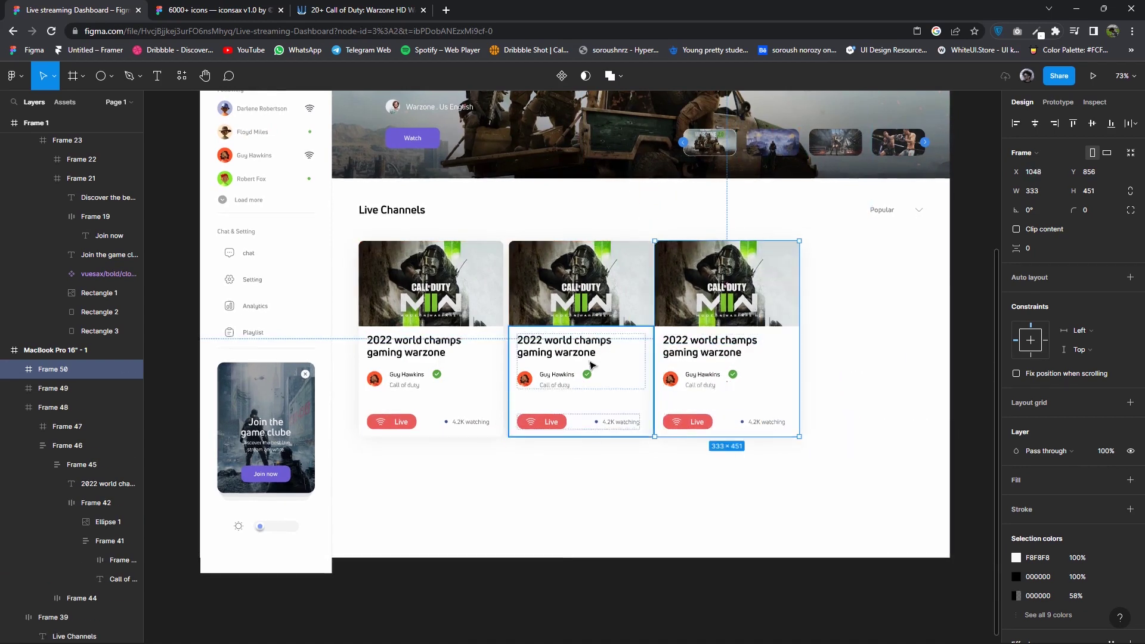
Remove the duplicate cards, scale the channel card up to 120% and tighten its text spacing.
key("ctrl+z")
key("ctrl+z")
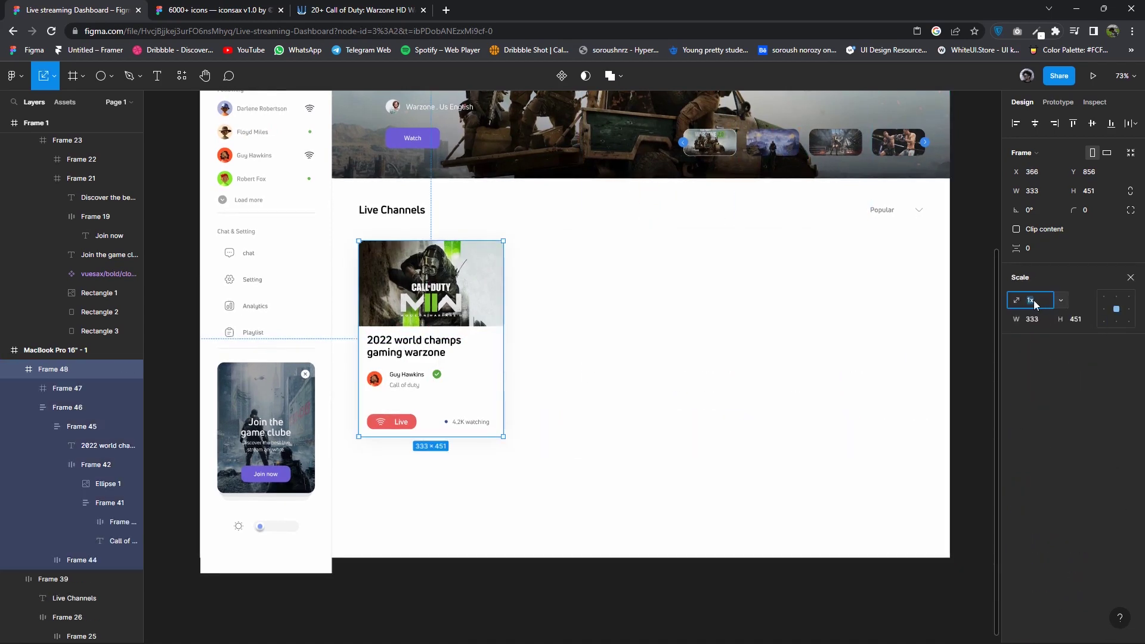
key("Return")
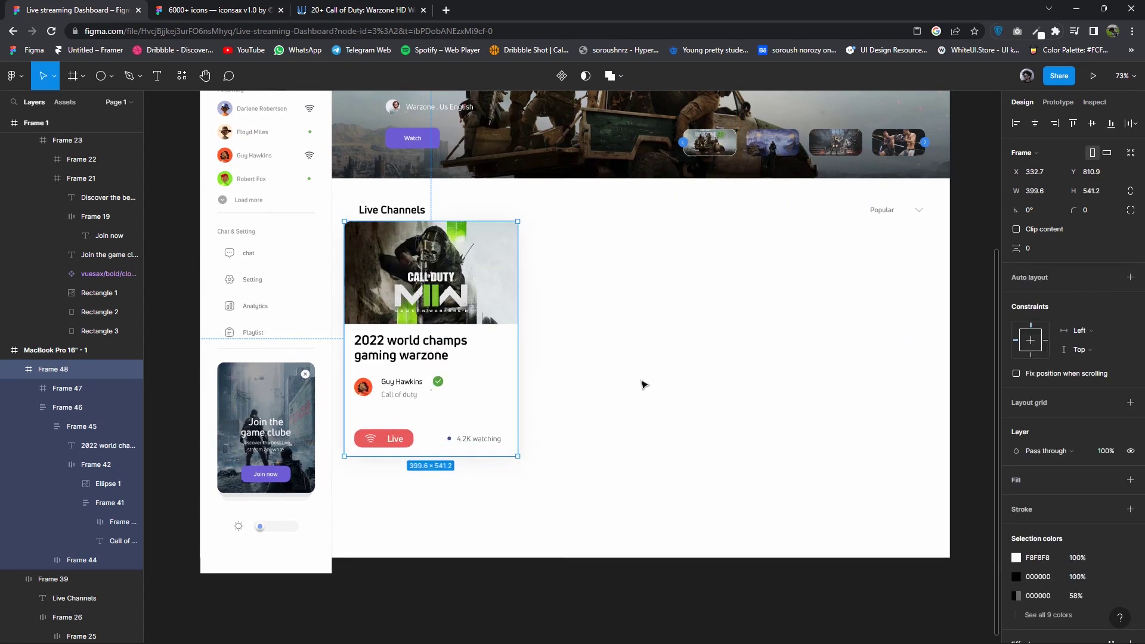
key("ctrl+d")
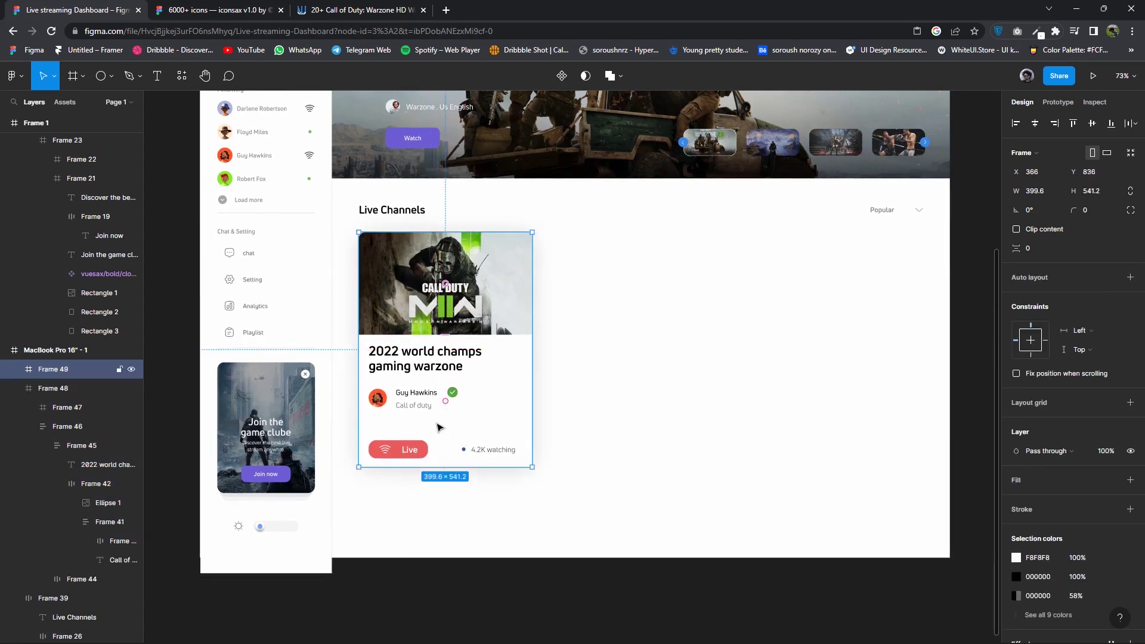
double_click(438, 428)
left_click_drag(444, 425, 468, 420)
left_click(486, 469)
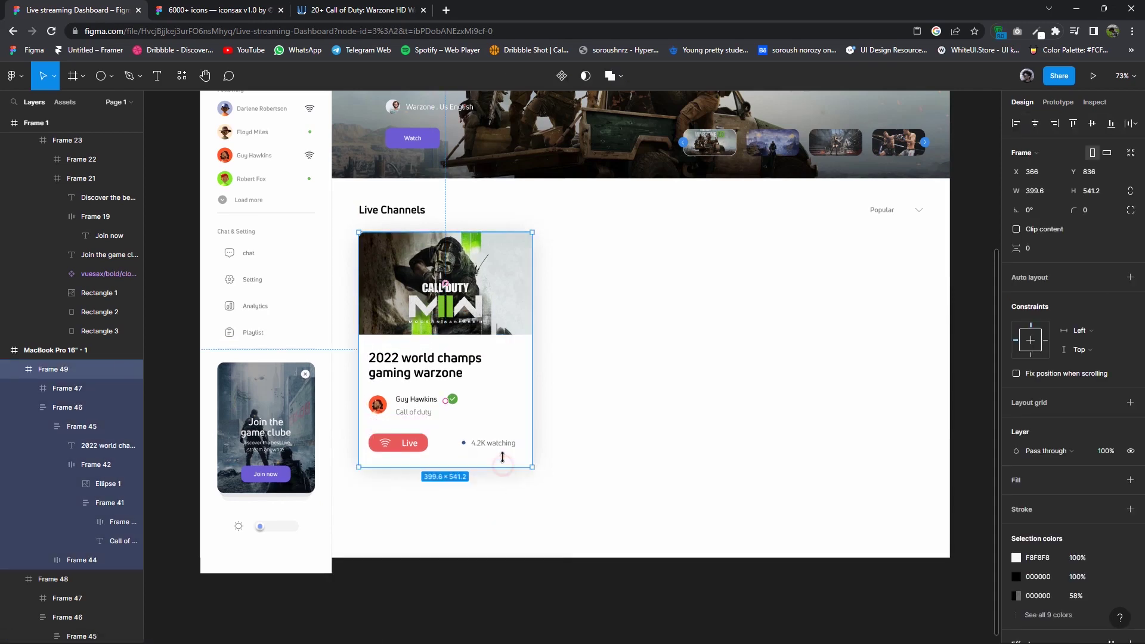
left_click_drag(503, 463, 472, 459)
Set the enlarged card's height to 515.
left_click(473, 457)
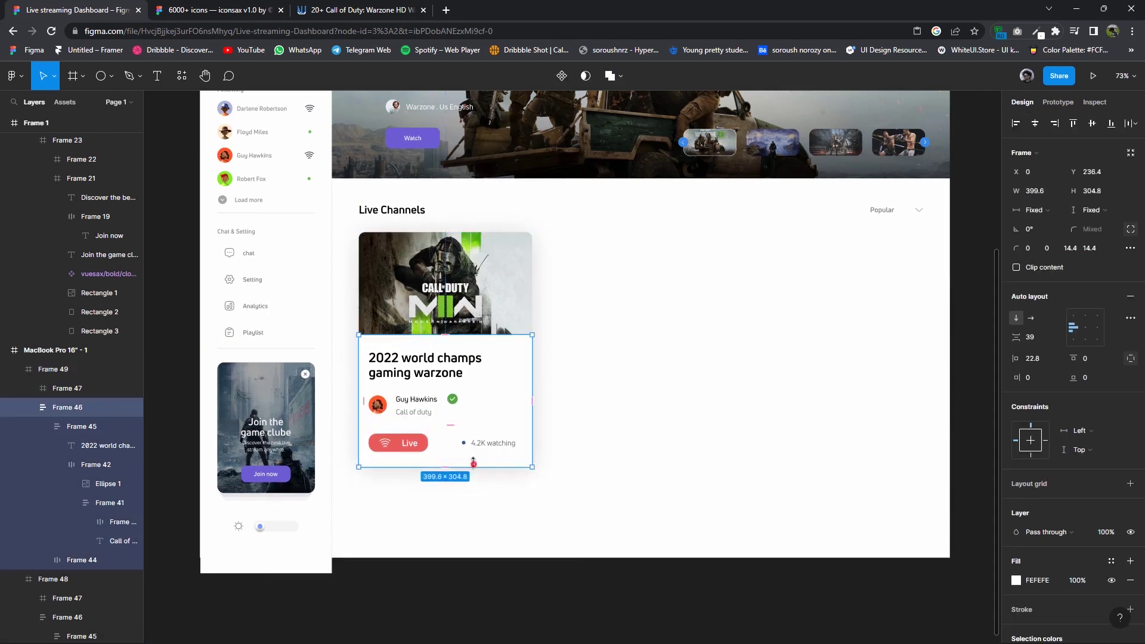
left_click(505, 459)
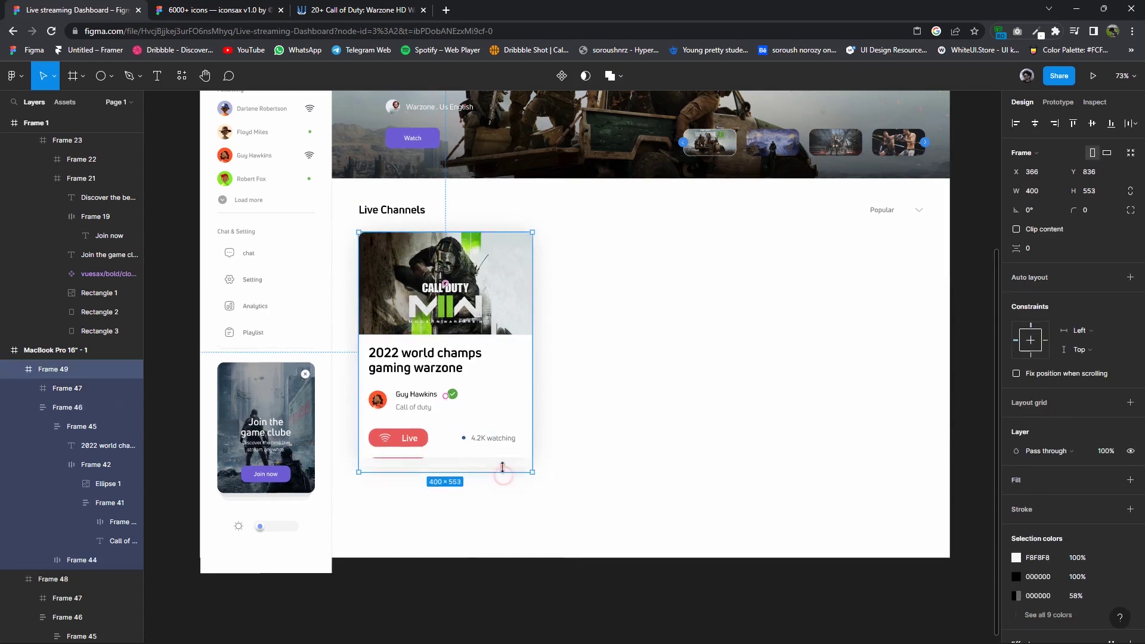
left_click(499, 479)
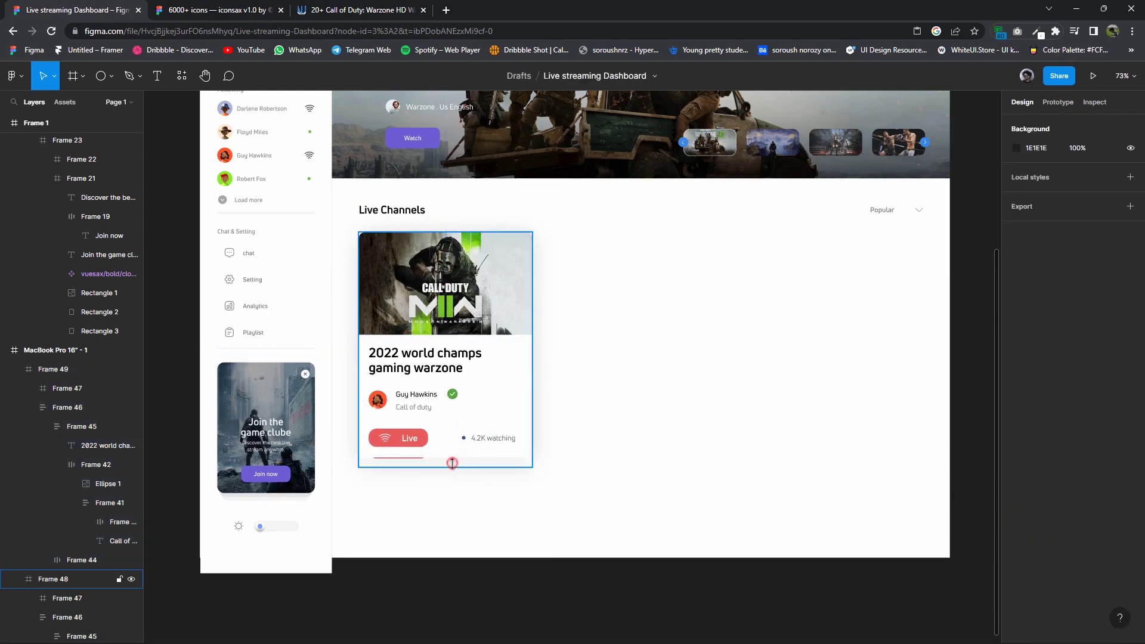
left_click(451, 462)
scroll(413, 460, "up", 5)
left_click_drag(418, 457, 423, 452)
Alt-drag two copies of the card to the right, forming an evenly spaced row of three.
left_click_drag(491, 490, 749, 518)
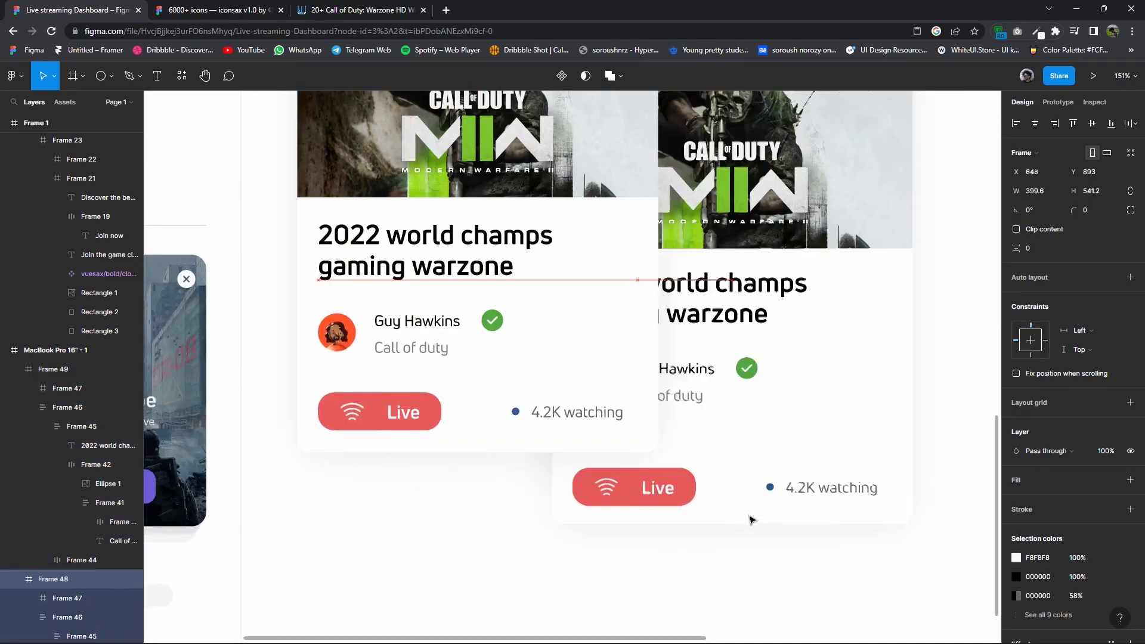
key("Delete")
scroll(706, 475, "down", 5)
scroll(685, 475, "up", 2)
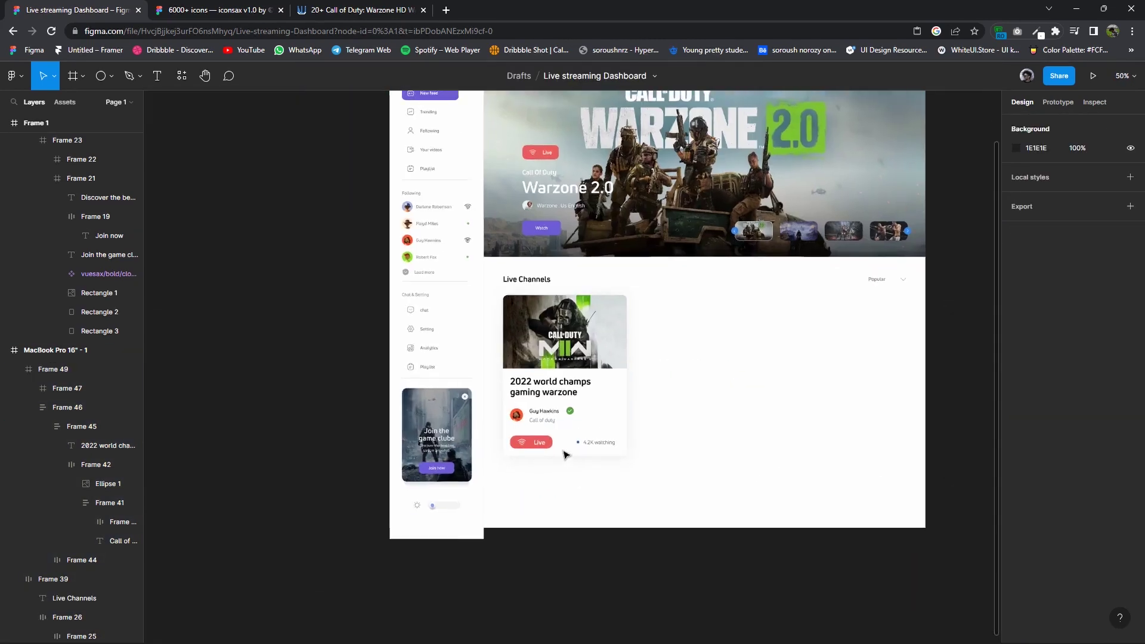
left_click_drag(582, 394, 740, 387)
scroll(685, 385, "right", 3)
left_click_drag(567, 382, 736, 381)
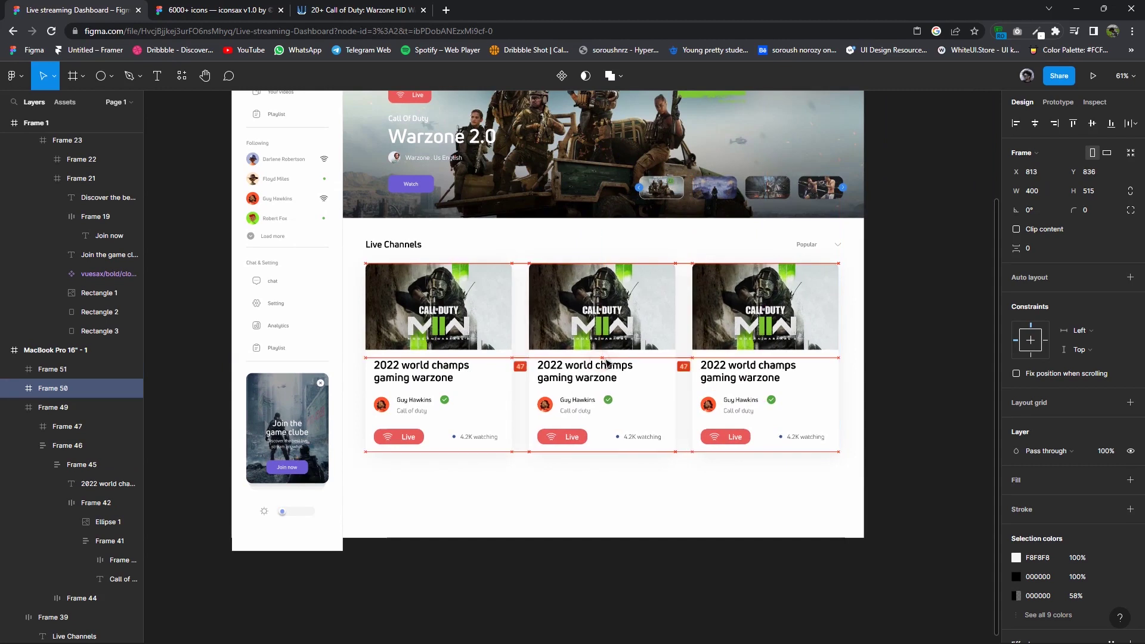
left_click(884, 391)
scroll(796, 410, "right", 1)
scroll(596, 417, "down", 1)
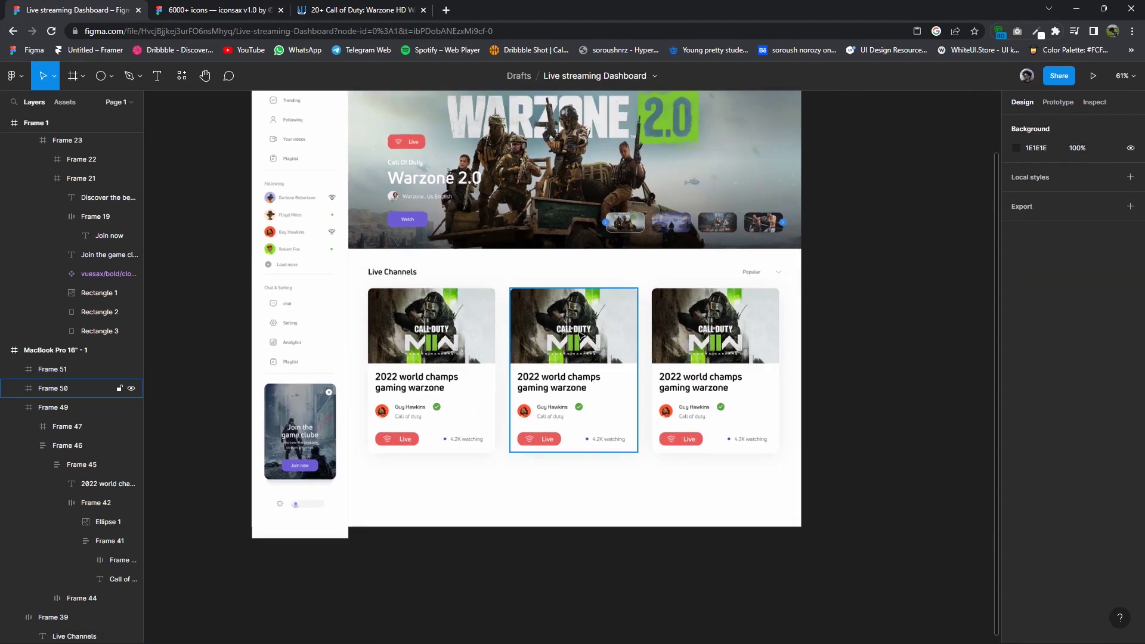
left_click(572, 298)
right_click(574, 297)
Replace the middle card's image fill with the Borderlands 3 cover picture.
left_click(889, 441)
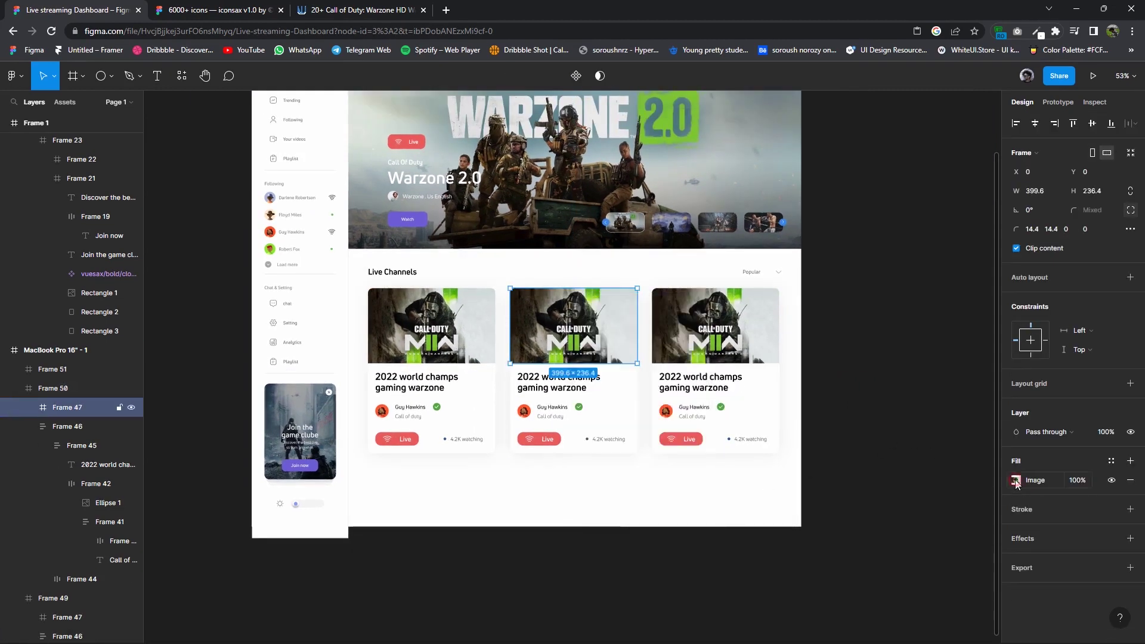
left_click(1015, 480)
left_click(930, 442)
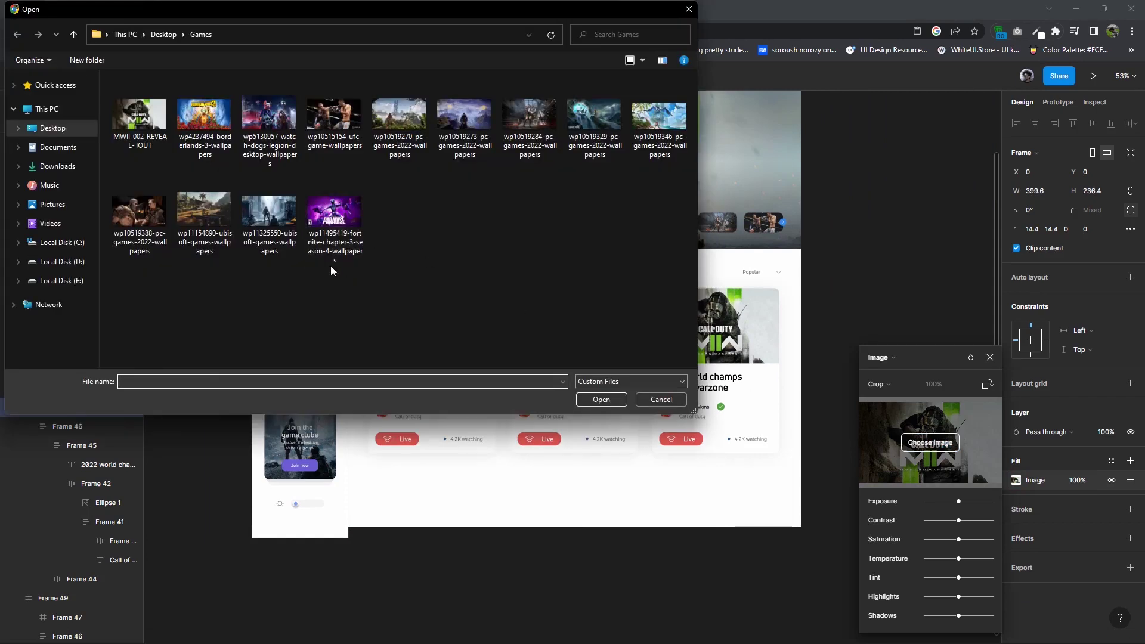
double_click(204, 119)
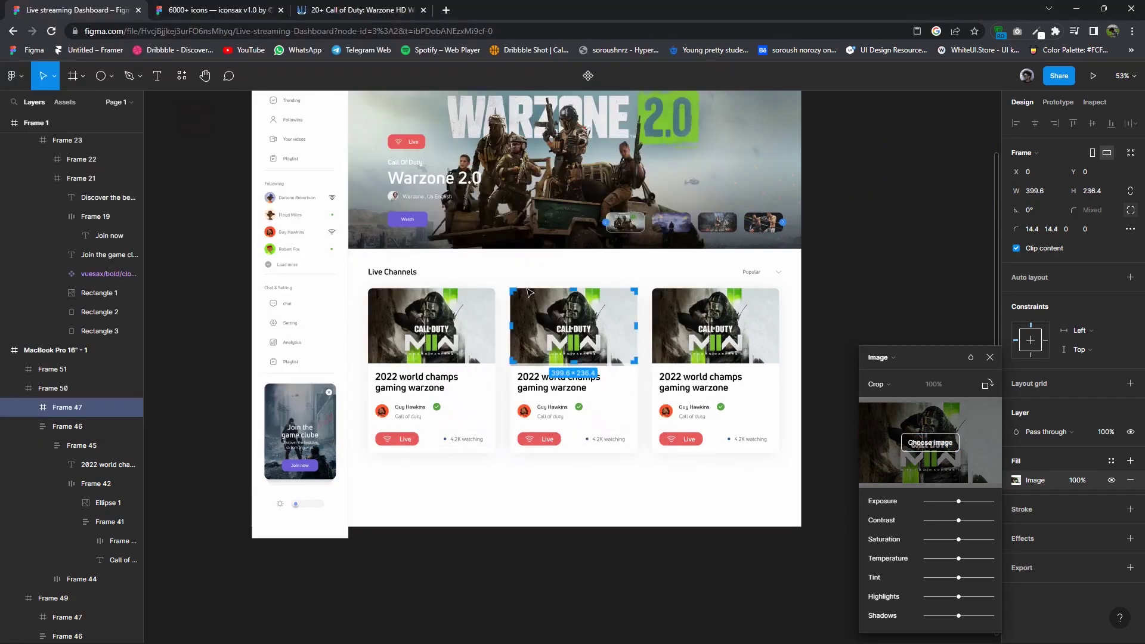
left_click(883, 384)
left_click(839, 321)
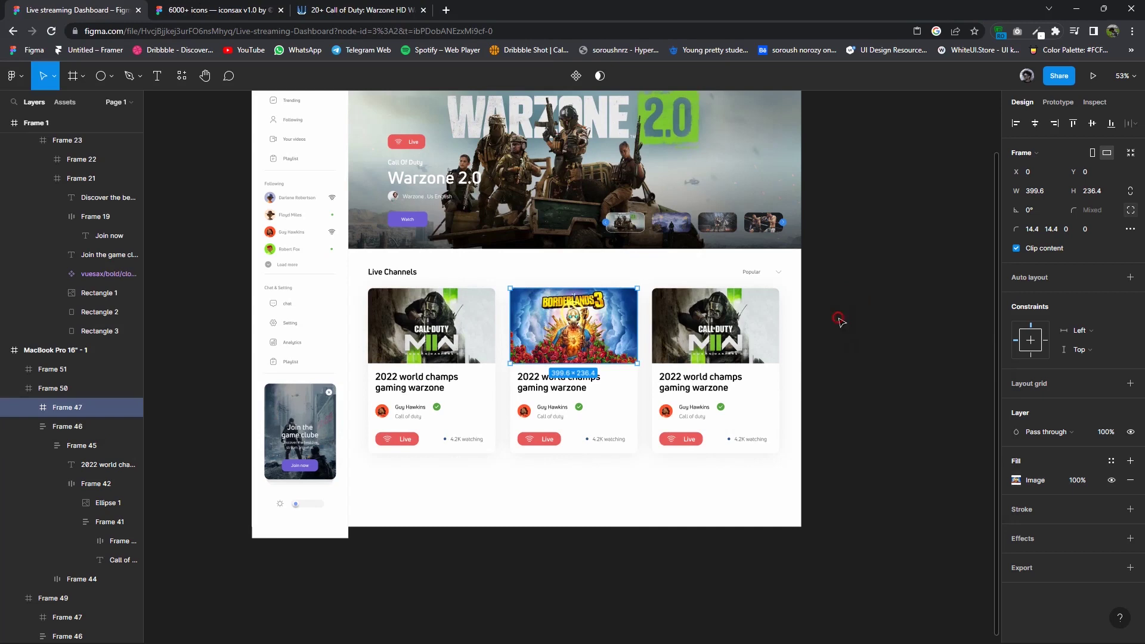
scroll(607, 390, "up", 5, "ctrl")
Change the middle card's title to 'Borderlands 3'.
double_click(550, 375)
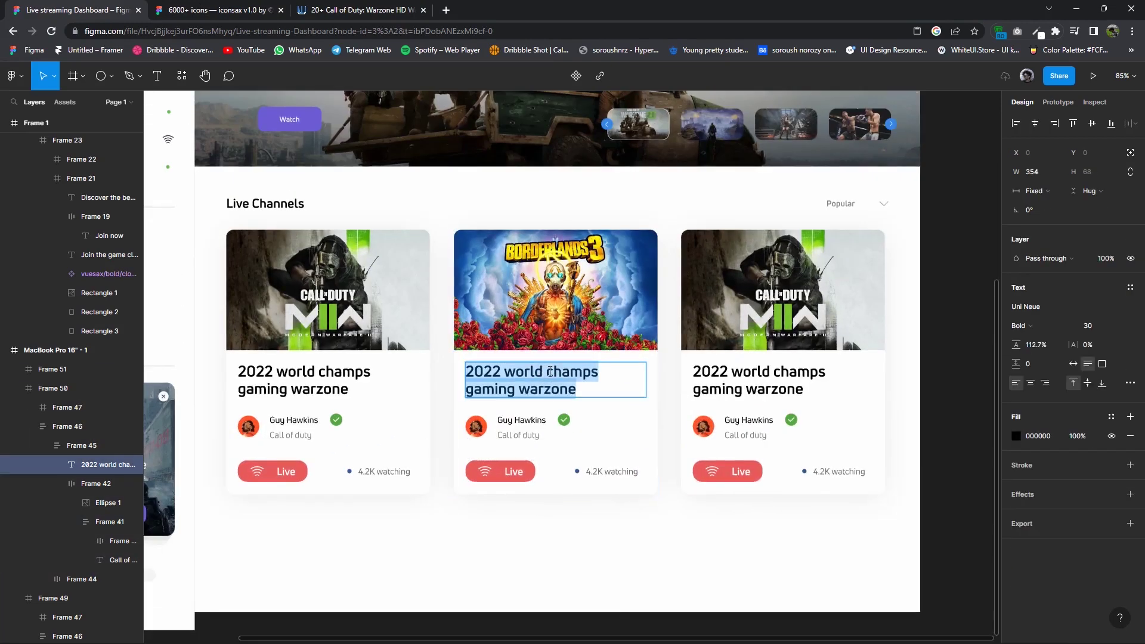
type("Borderlan")
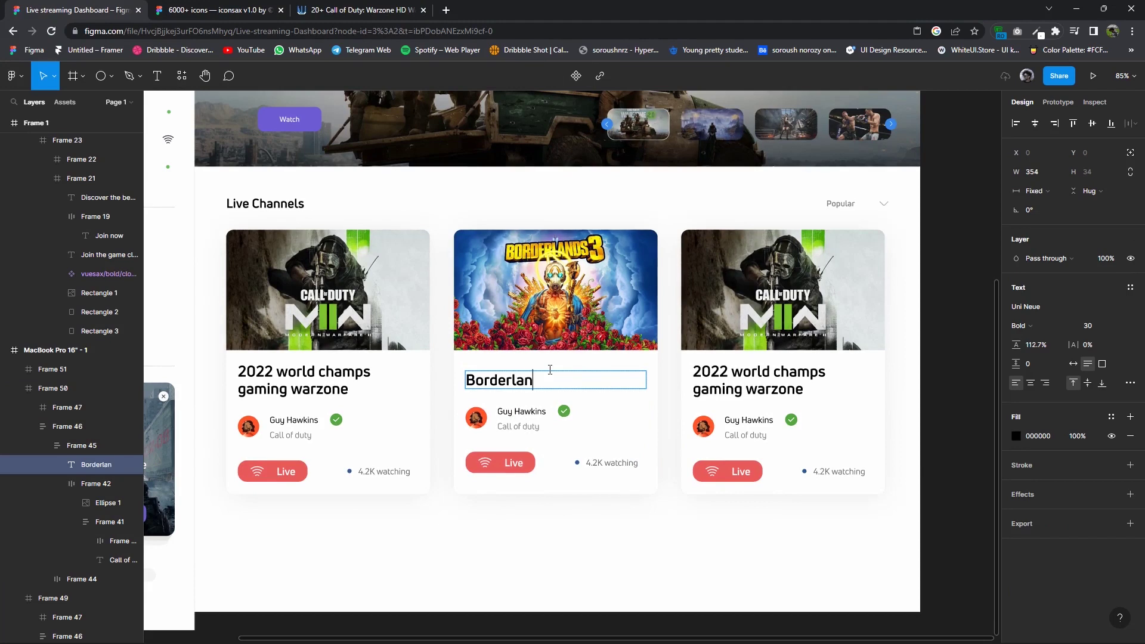
type("ds 3")
key("Escape")
scroll(438, 446, "down", 3, "ctrl")
Try the Watch Dogs, then the Fortnite Paradise wallpaper as the third card's image.
left_click(757, 357)
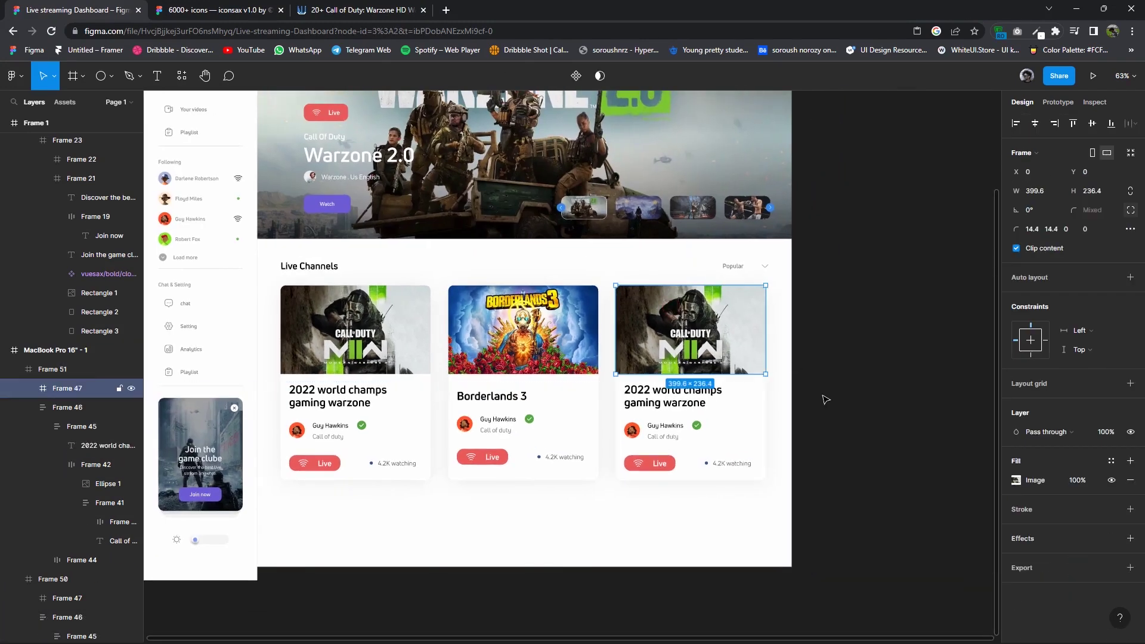
left_click(1015, 480)
left_click(930, 442)
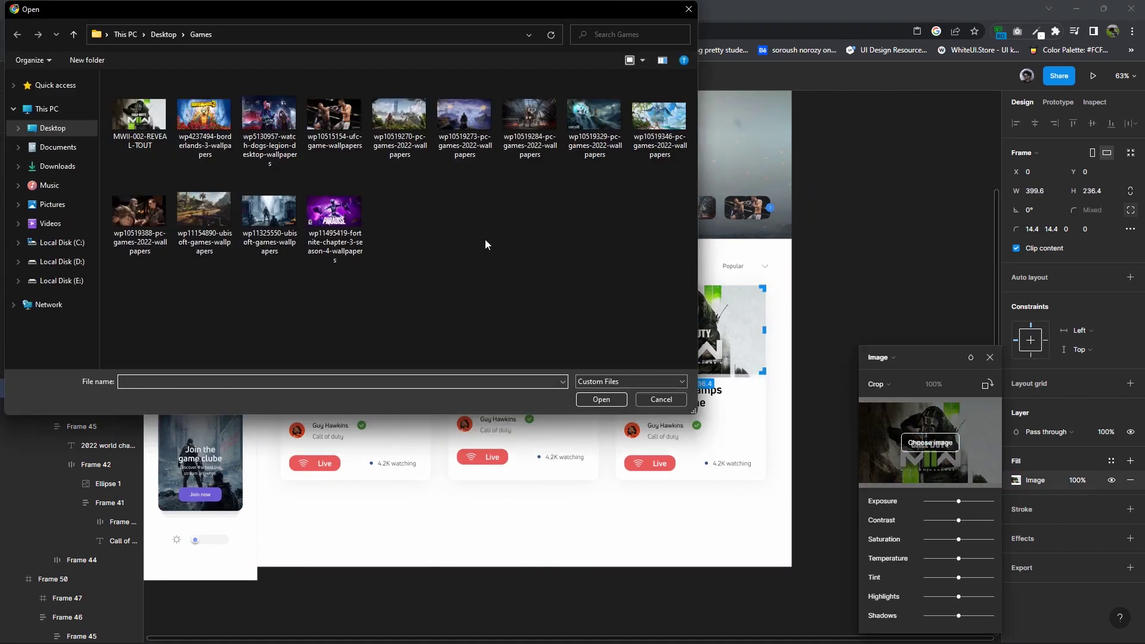
double_click(269, 138)
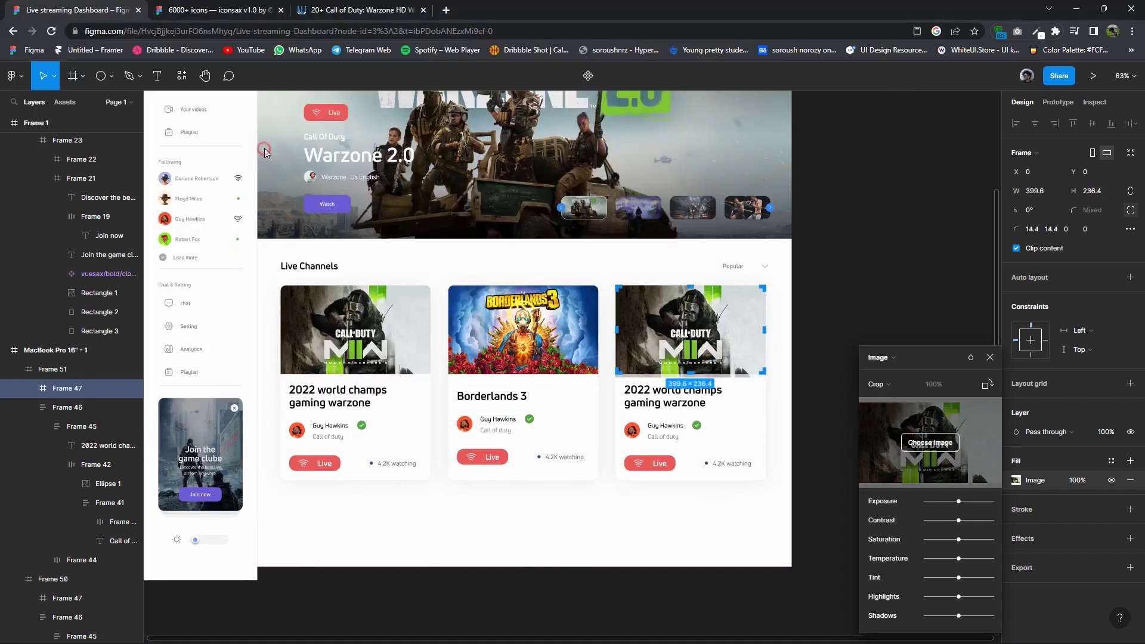
left_click(930, 442)
double_click(335, 214)
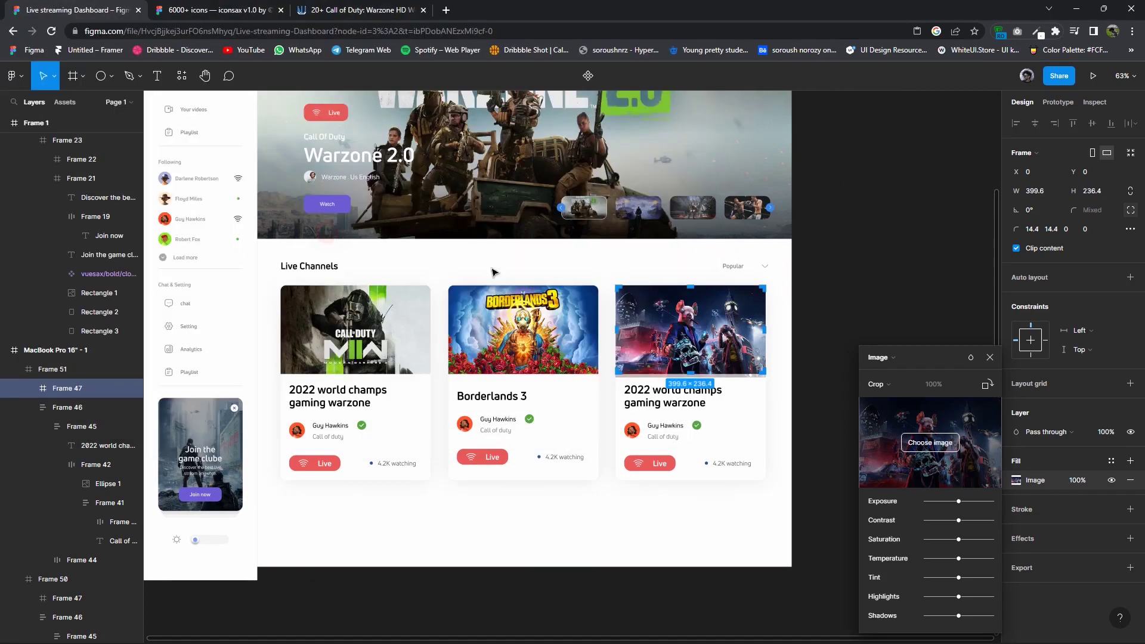
left_click(841, 314)
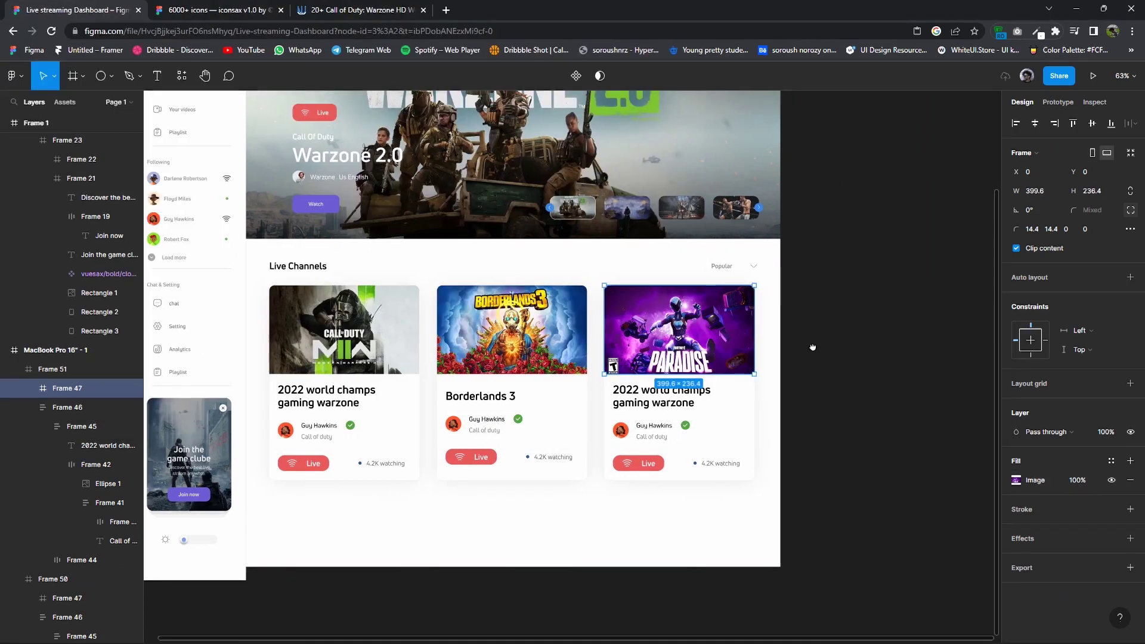
Set the third card's image to the Horizon Forbidden West wallpaper.
scroll(813, 357, "up", 3)
key("shift+1")
left_click(725, 360)
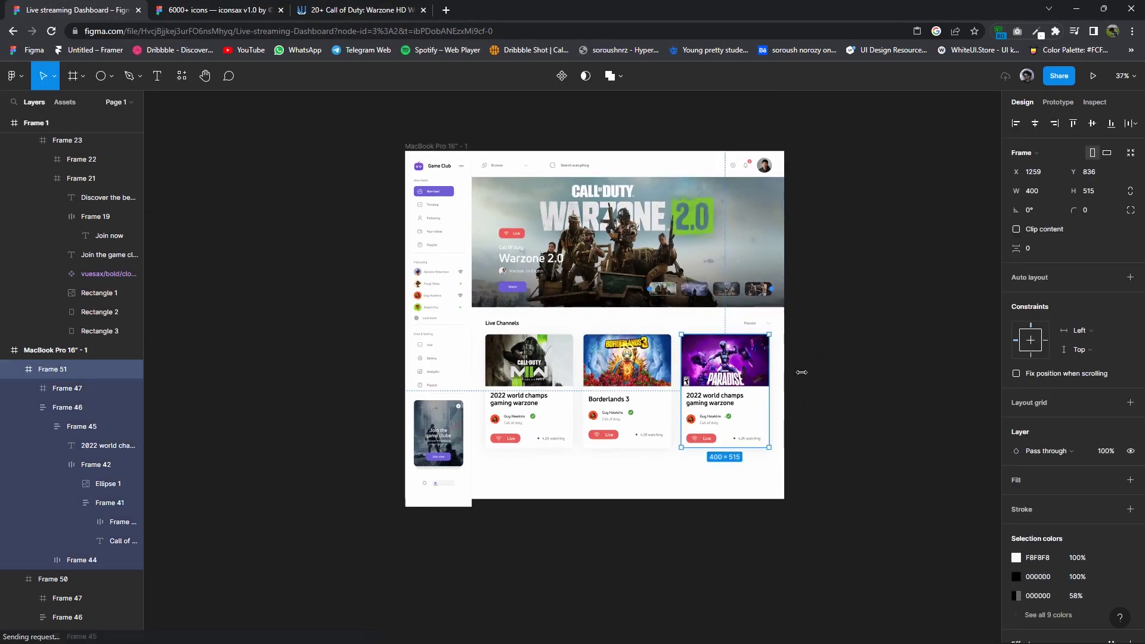
left_click(1015, 480)
left_click(945, 448)
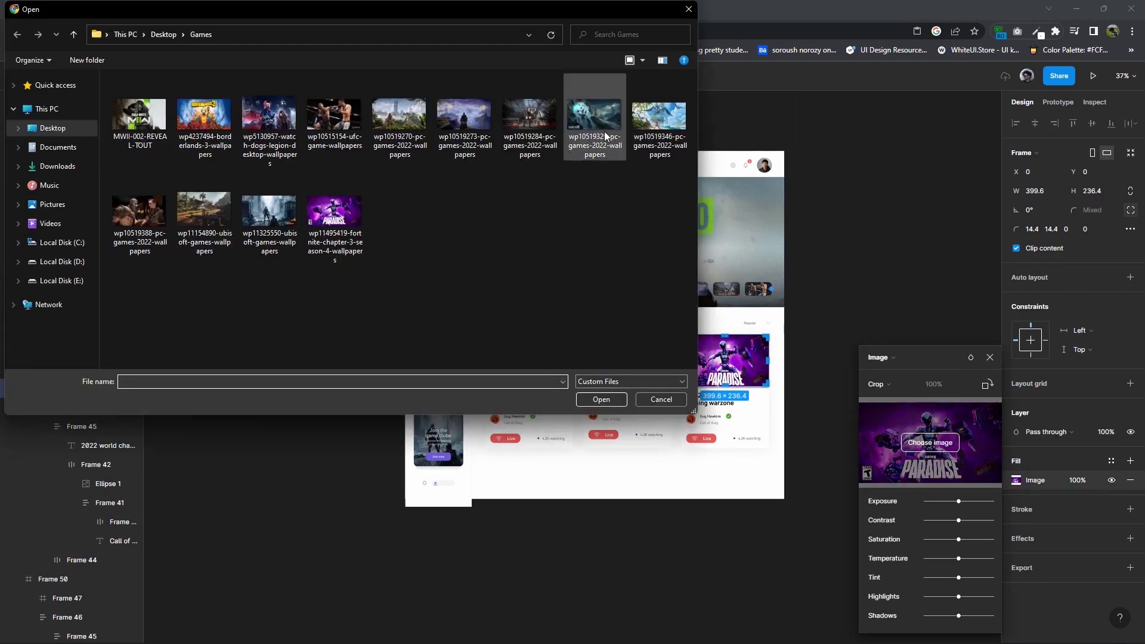
double_click(663, 152)
left_click(831, 330)
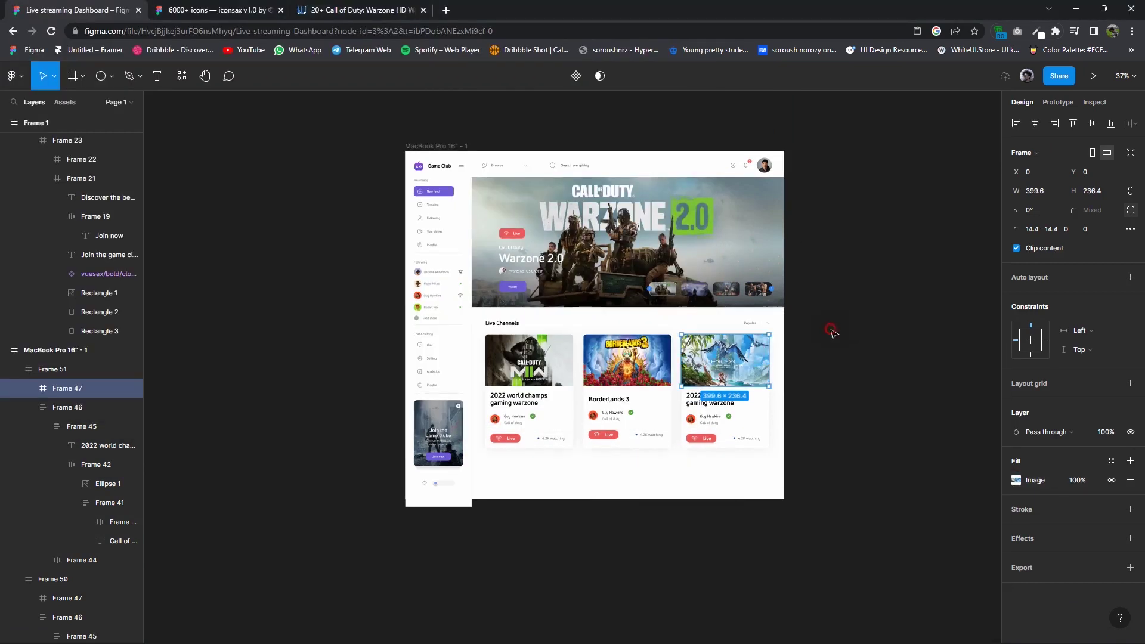
Retitle the third card 'Forbidden west horizon' across two lines.
scroll(743, 388, "up", 5)
scroll(642, 393, "up", 2)
scroll(642, 394, "up", 3)
left_click(641, 390)
double_click(641, 389)
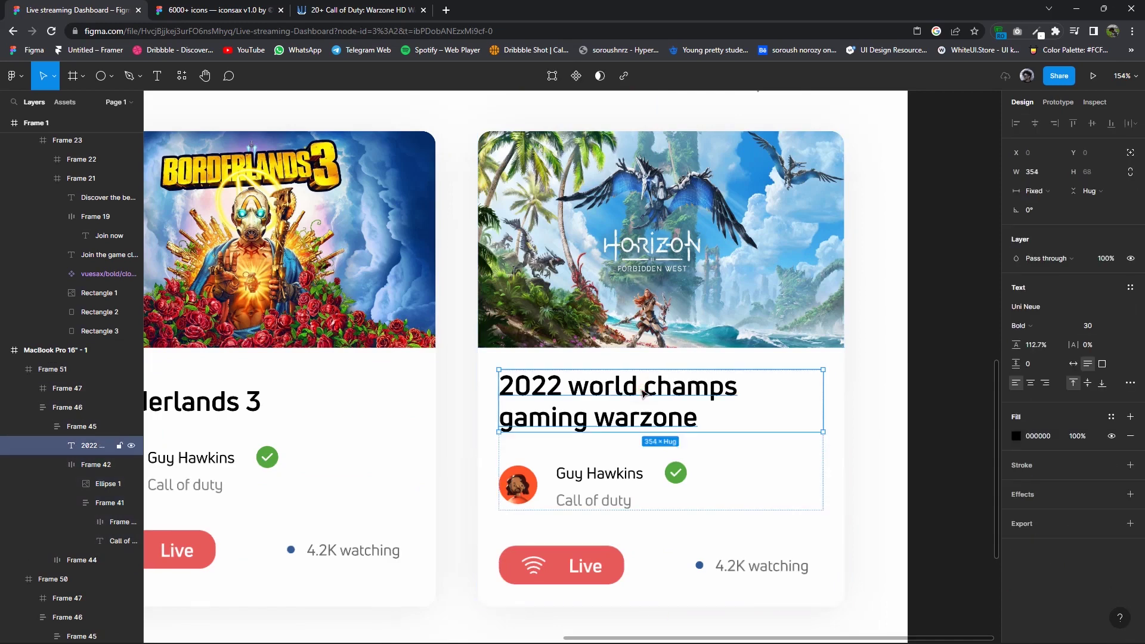
triple_click(641, 389)
key("Escape")
double_click(682, 389)
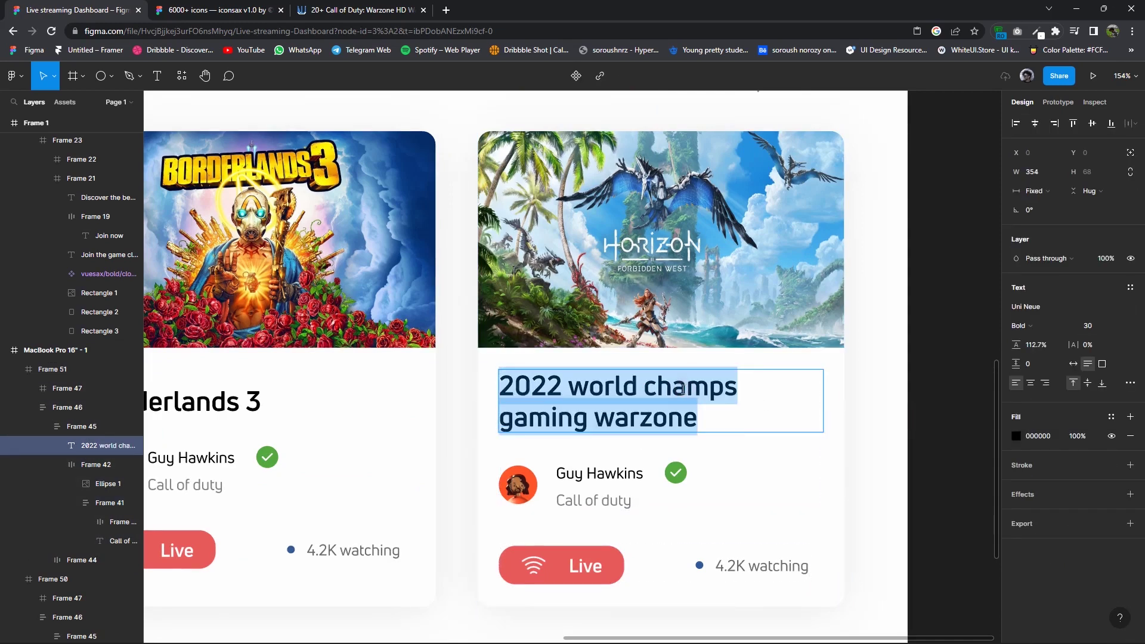
type("Forbidden west")
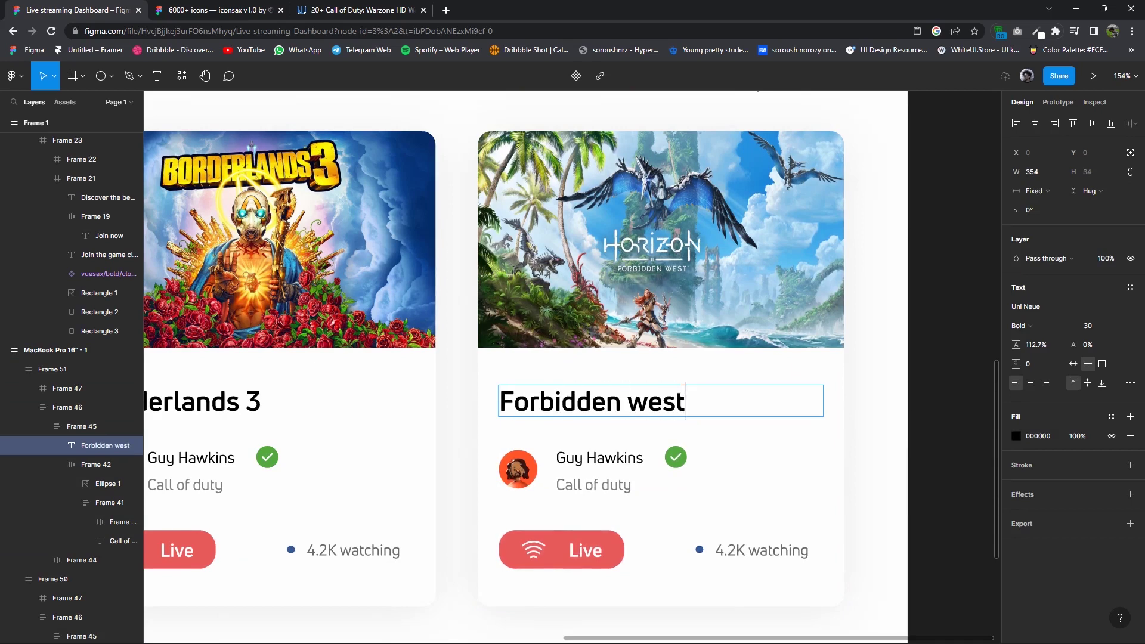
key("Return")
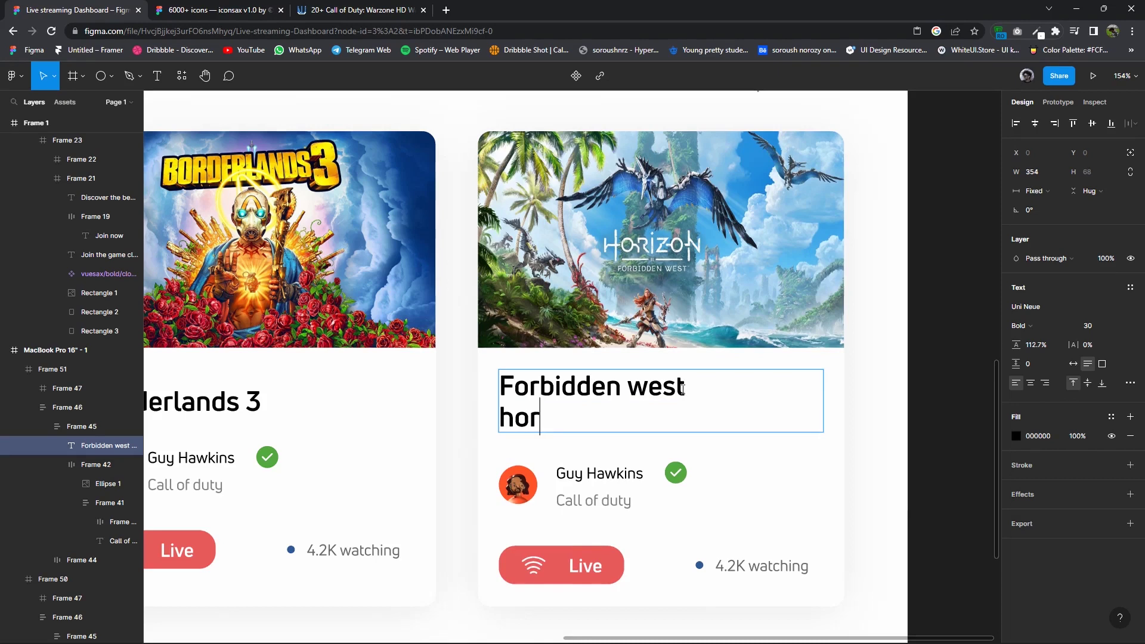
key("Escape")
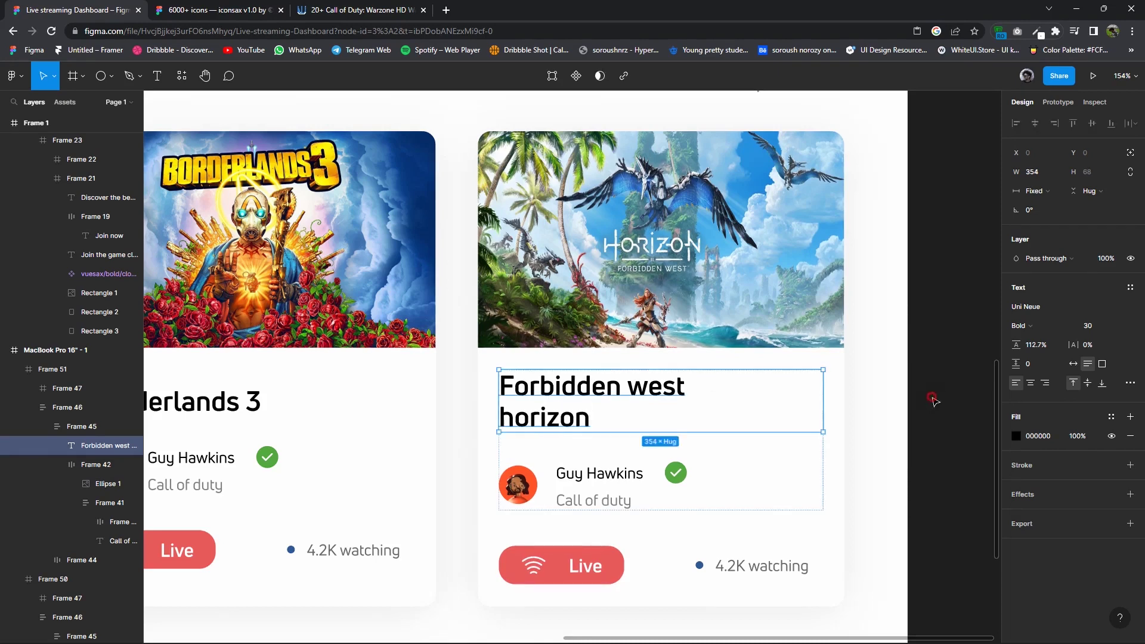
key("Escape")
scroll(939, 400, "down", 5)
Drag the dashboard frame's bottom edge down to make it taller.
scroll(945, 405, "down", 3)
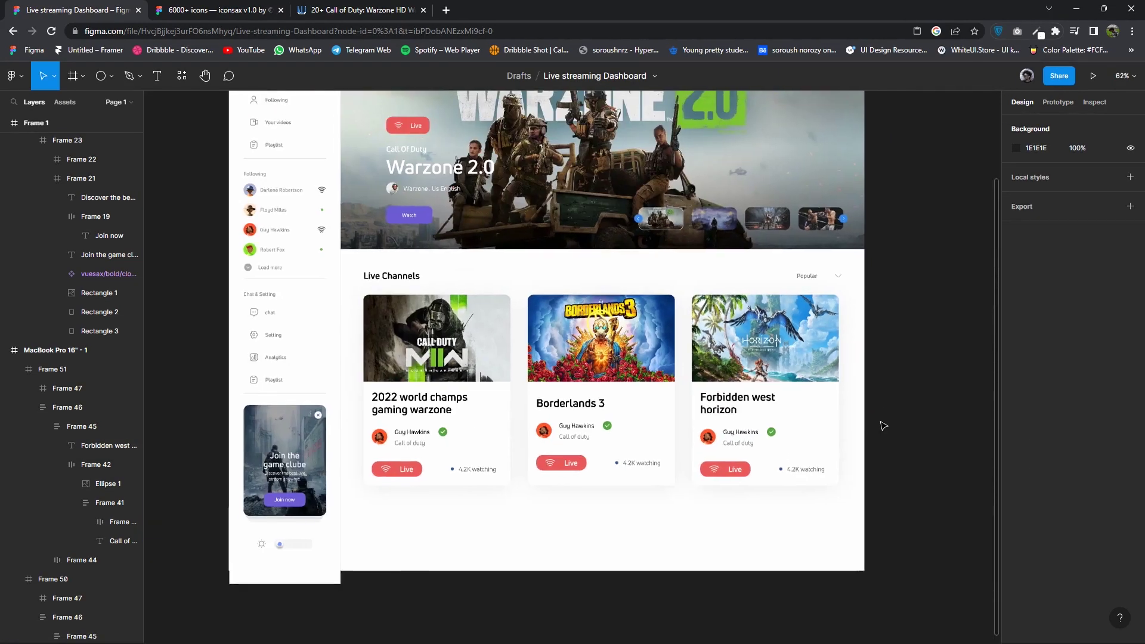
scroll(843, 409, "down", 3)
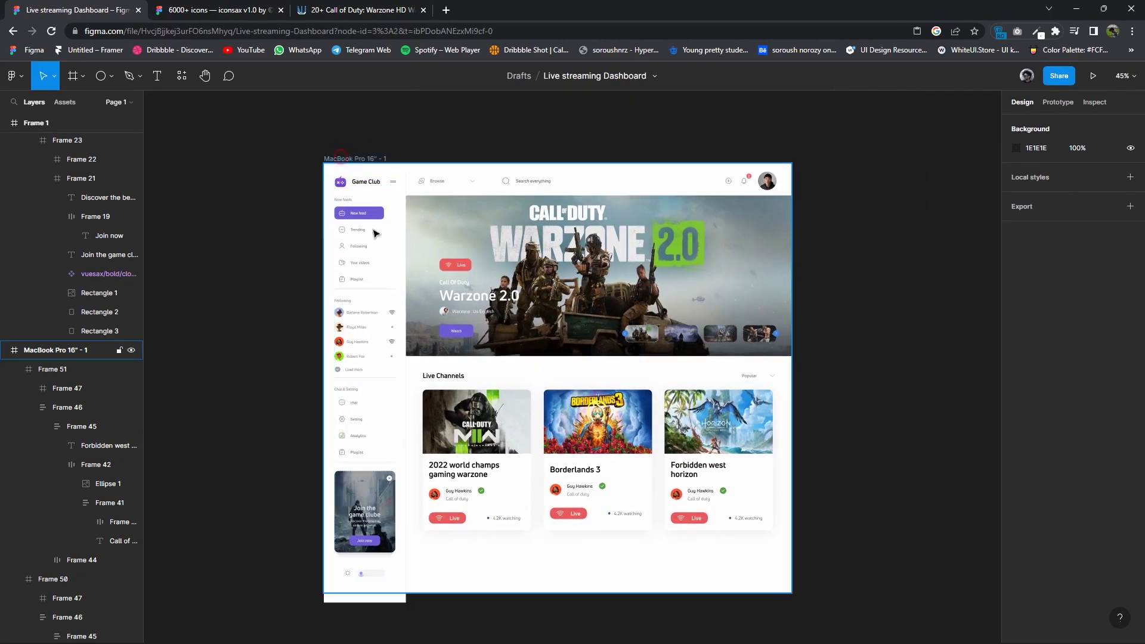
left_click(538, 579)
left_click_drag(530, 594, 530, 641)
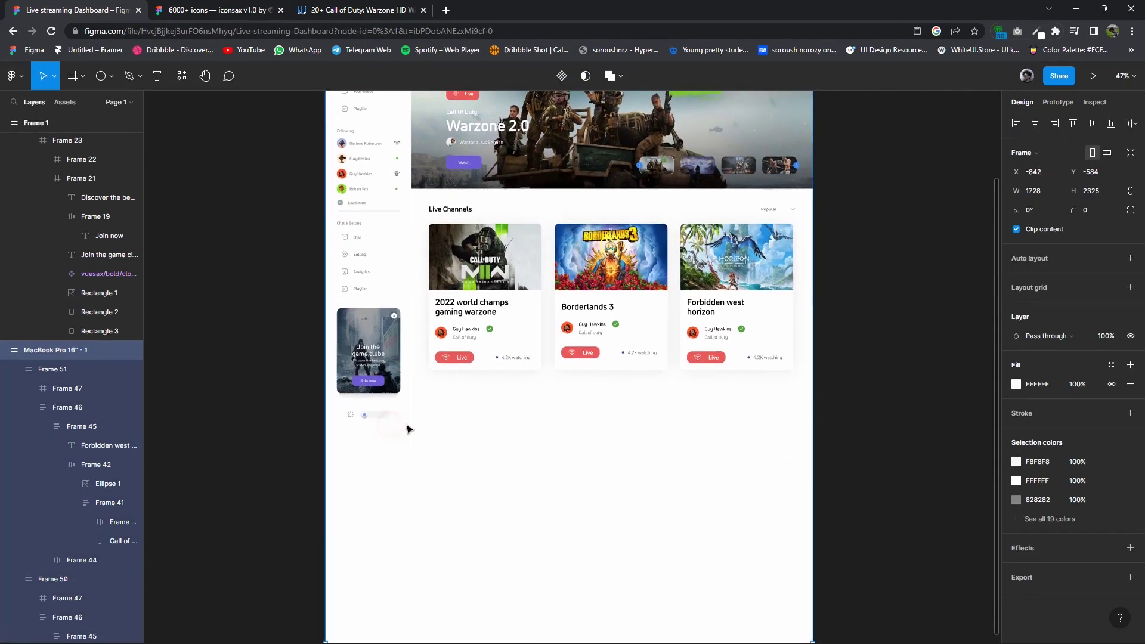
left_click(409, 430)
scroll(486, 427, "down", 3)
scroll(514, 424, "up", 3)
Add an empty second line to the Borderlands 3 title.
left_click(555, 394)
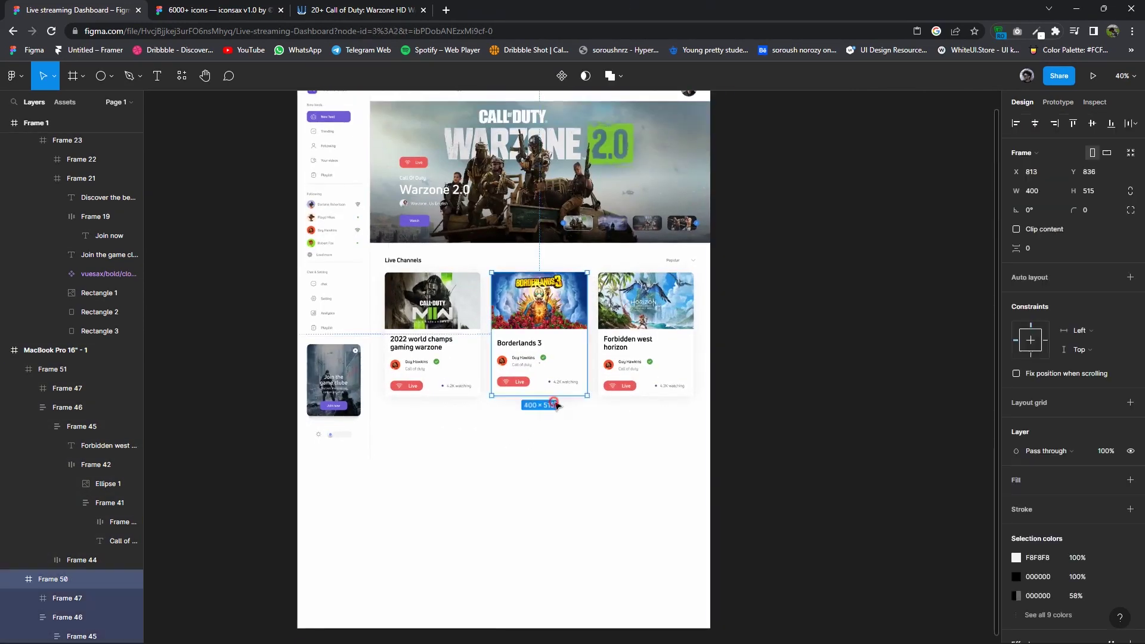
scroll(555, 405, "up", 2)
scroll(549, 400, "up", 2)
scroll(543, 393, "up", 1)
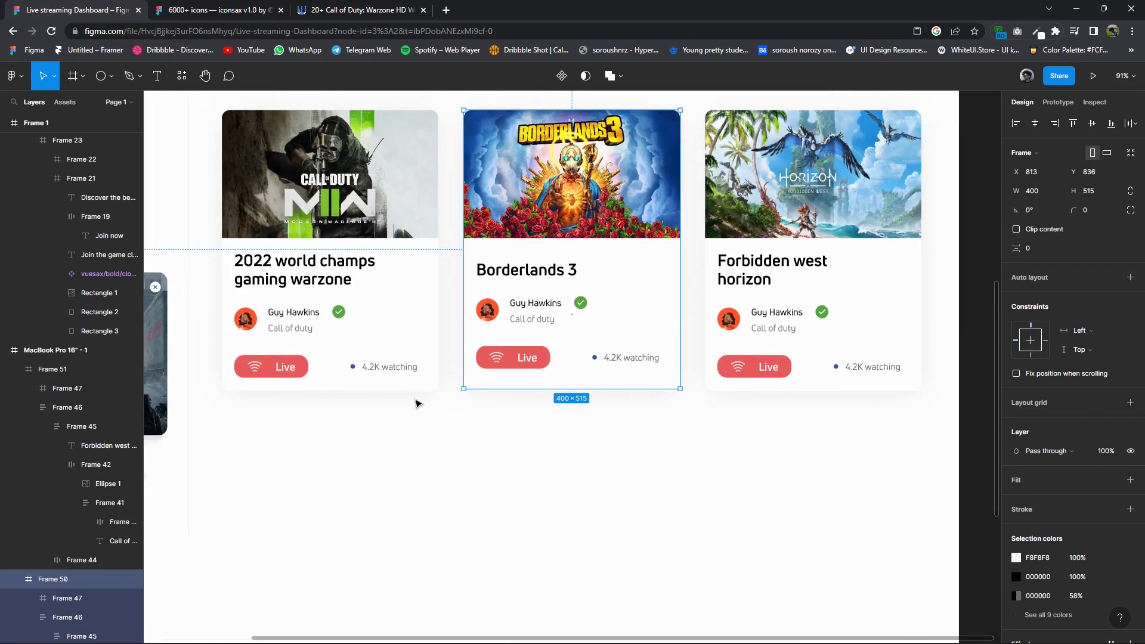
double_click(548, 271)
left_click(601, 273)
left_click(576, 275)
double_click(564, 273)
key("Return")
key("Escape")
left_click(621, 413)
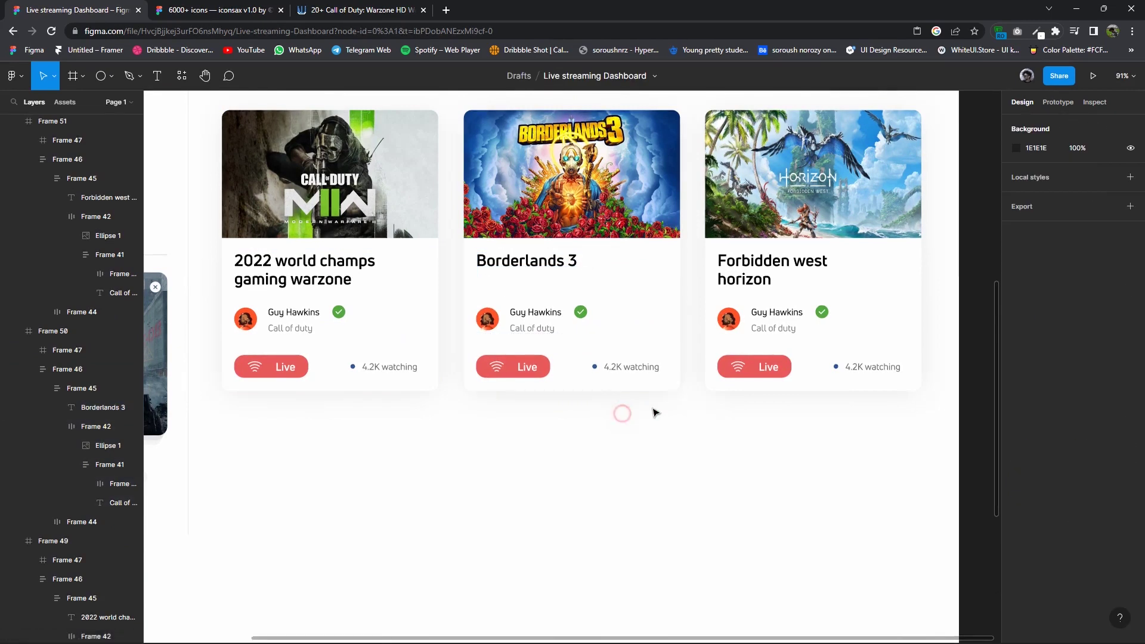
Alt-drag a copy of the Live Channels heading below the card row.
scroll(655, 418, "down", 2, "ctrl")
scroll(721, 435, "down", 2, "ctrl")
scroll(715, 436, "down", 2, "ctrl")
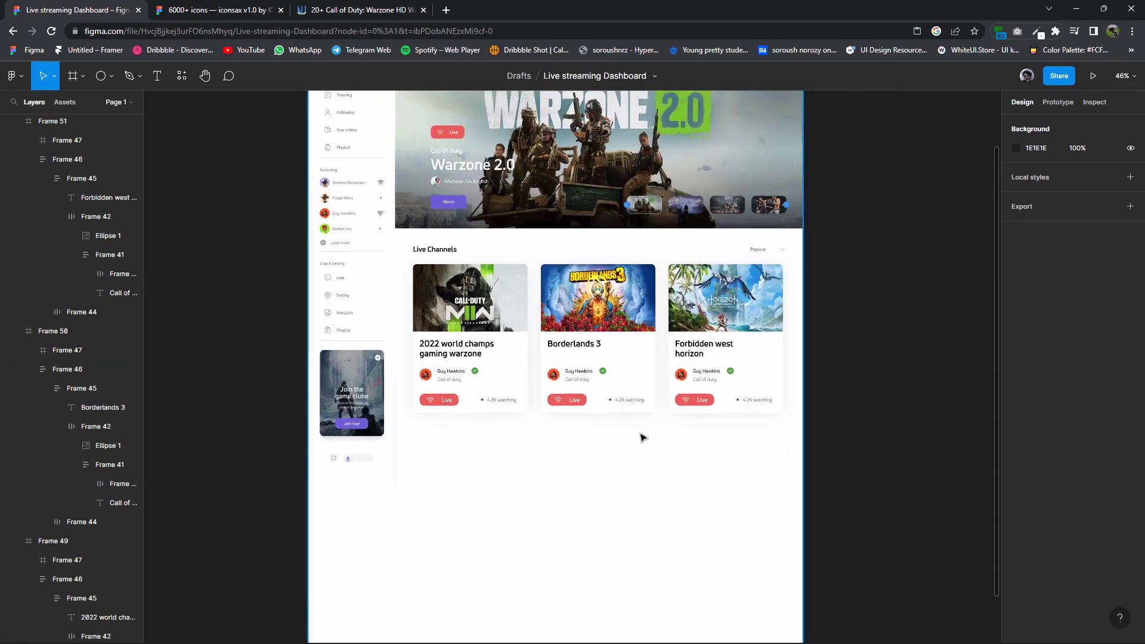
scroll(600, 406, "up", 1, "ctrl")
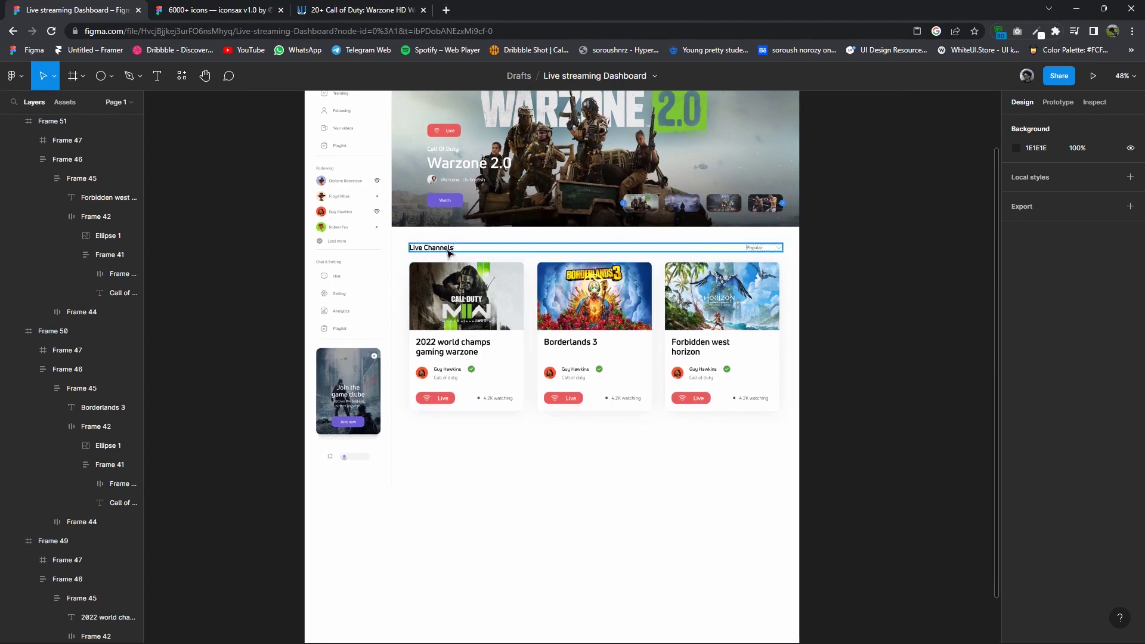
left_click(449, 252)
left_click_drag(441, 248, 439, 441, "alt")
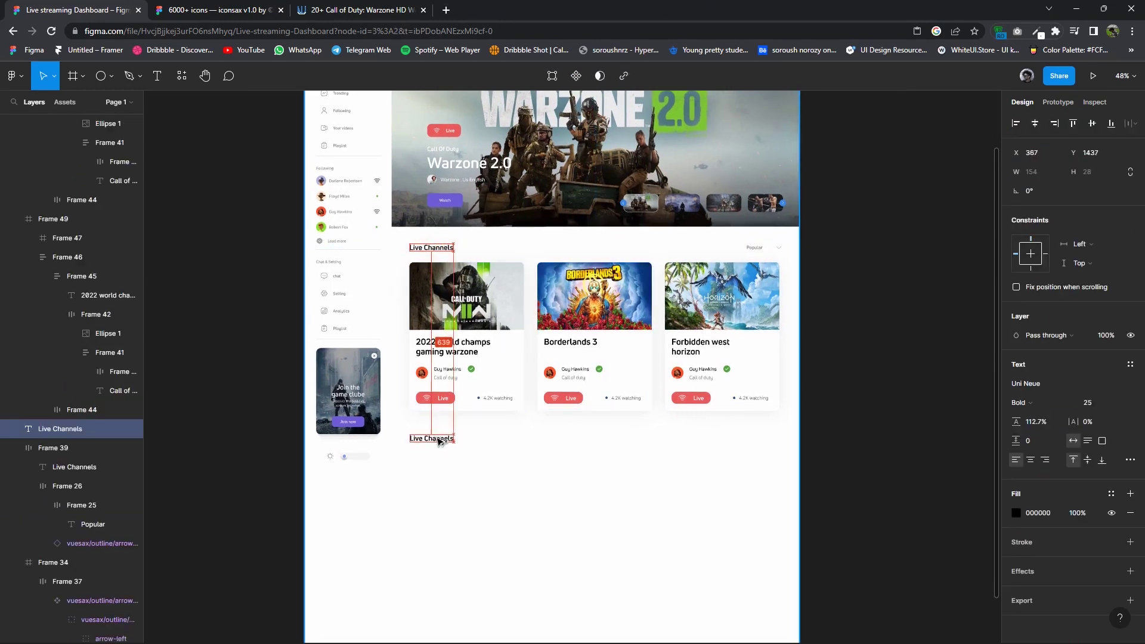
Change the copied heading's text to 'From channels you follow'.
scroll(439, 441, "up", 2, "ctrl")
key("Return")
type("From")
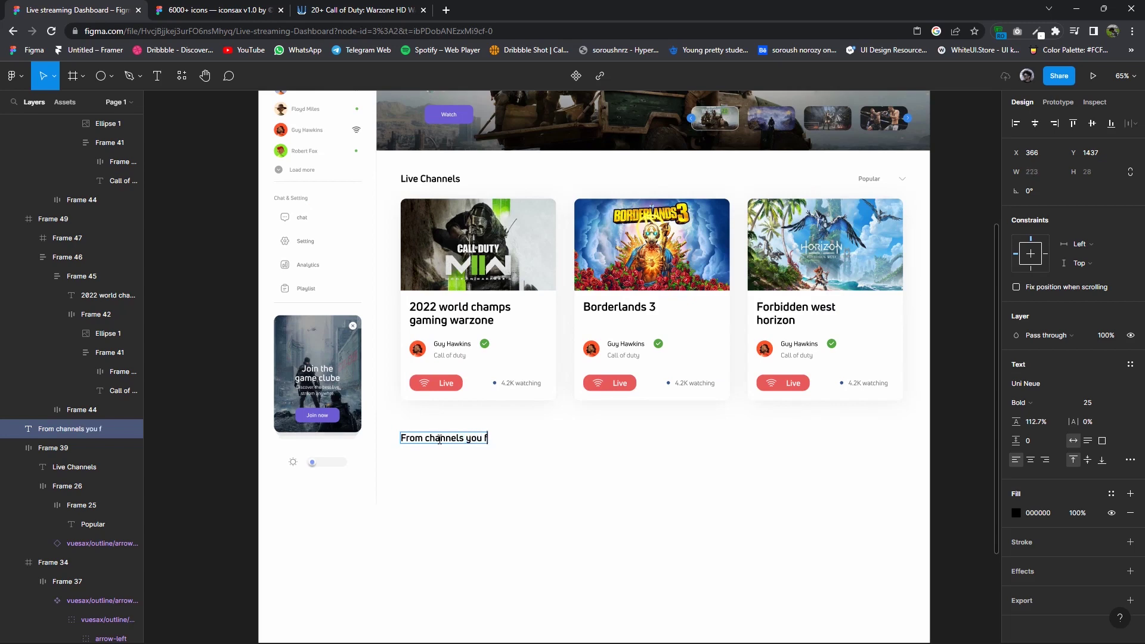
key("Escape")
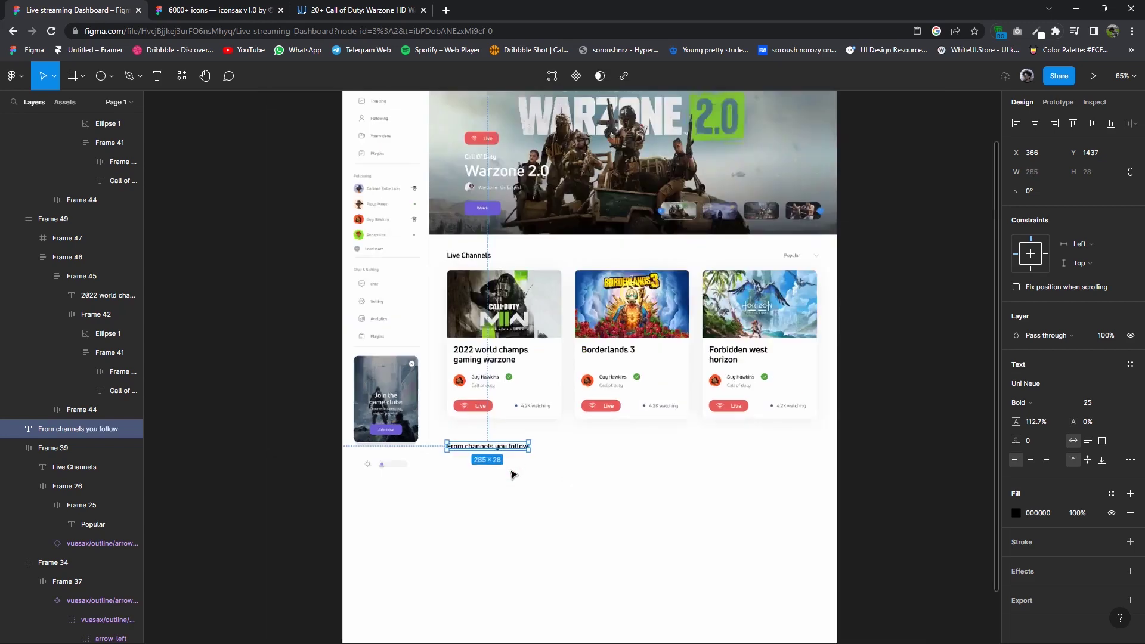
Align the heading with the cards' left edge, just beneath the card row.
scroll(486, 431, "up", 5, "ctrl")
left_click_drag(486, 430, 481, 430)
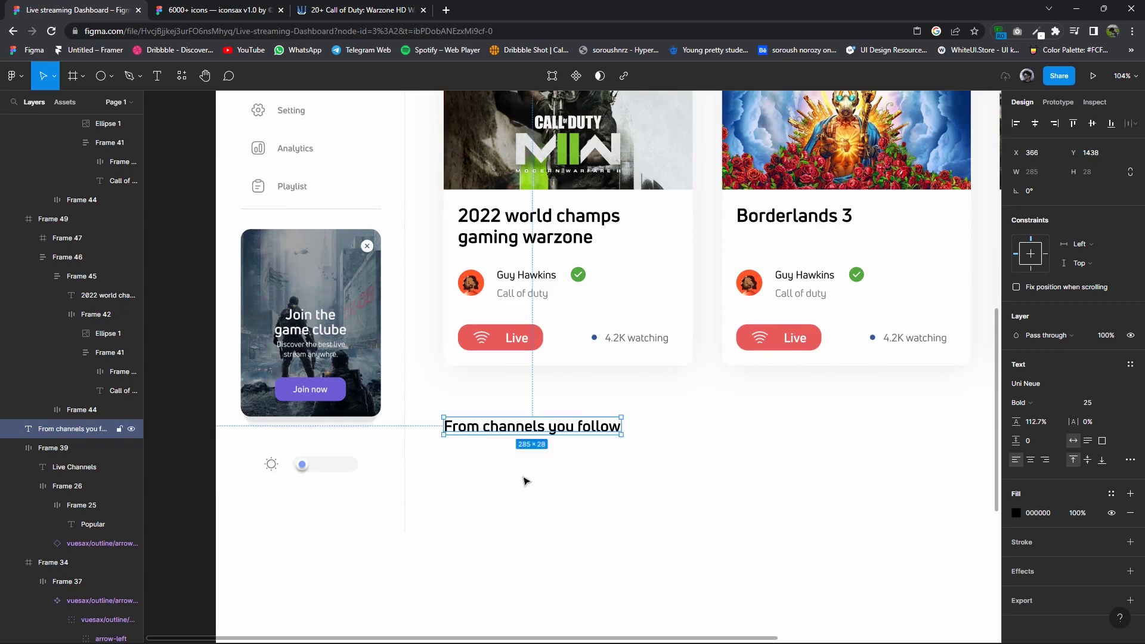
scroll(481, 429, "down", 5, "ctrl")
left_click_drag(510, 454, 509, 447)
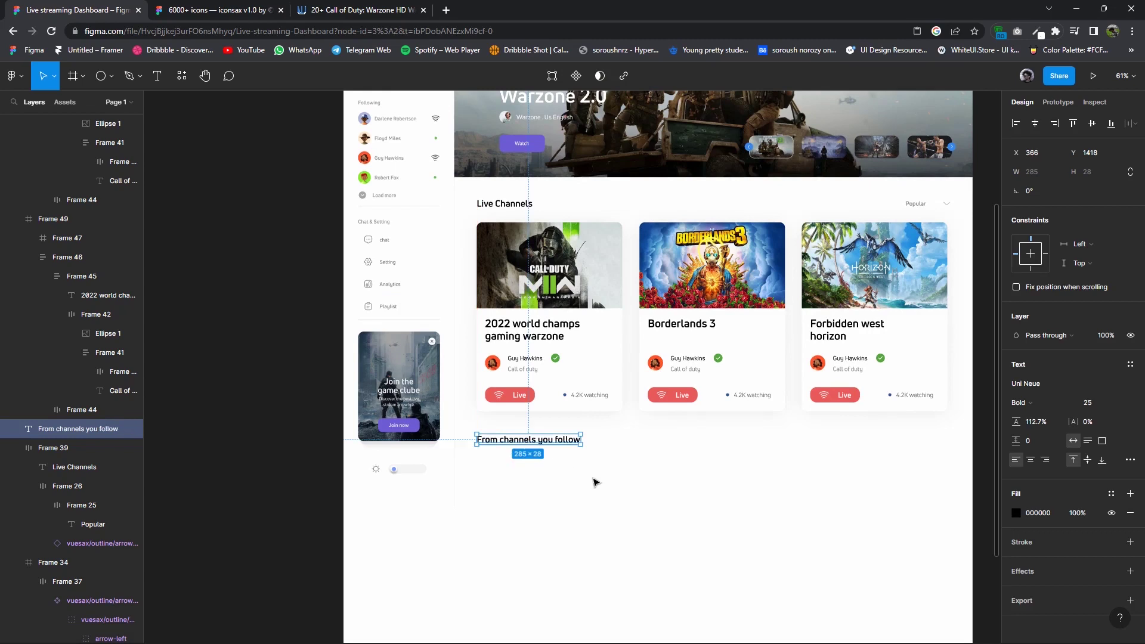
scroll(594, 482, "down", 1)
Draw an 80×80 circle below the heading and fill it with eyedropped purple.
left_click(111, 76)
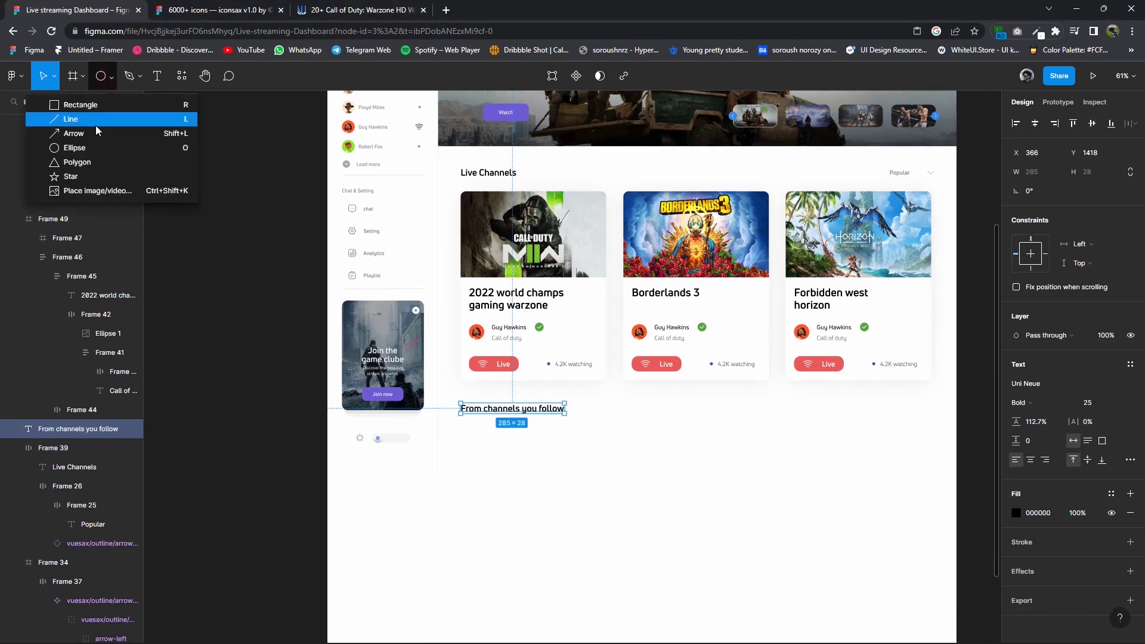
left_click(74, 147)
left_click_drag(480, 430, 508, 459)
left_click(1016, 383)
left_click(875, 510)
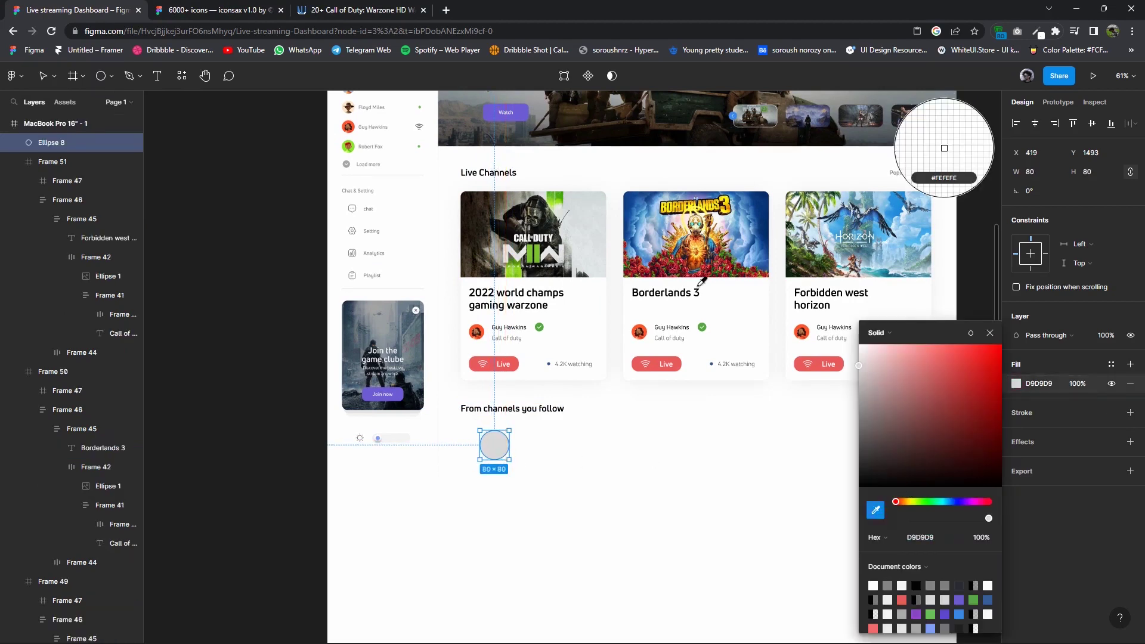
scroll(701, 280, "up", 2)
left_click(531, 476)
left_click(600, 459)
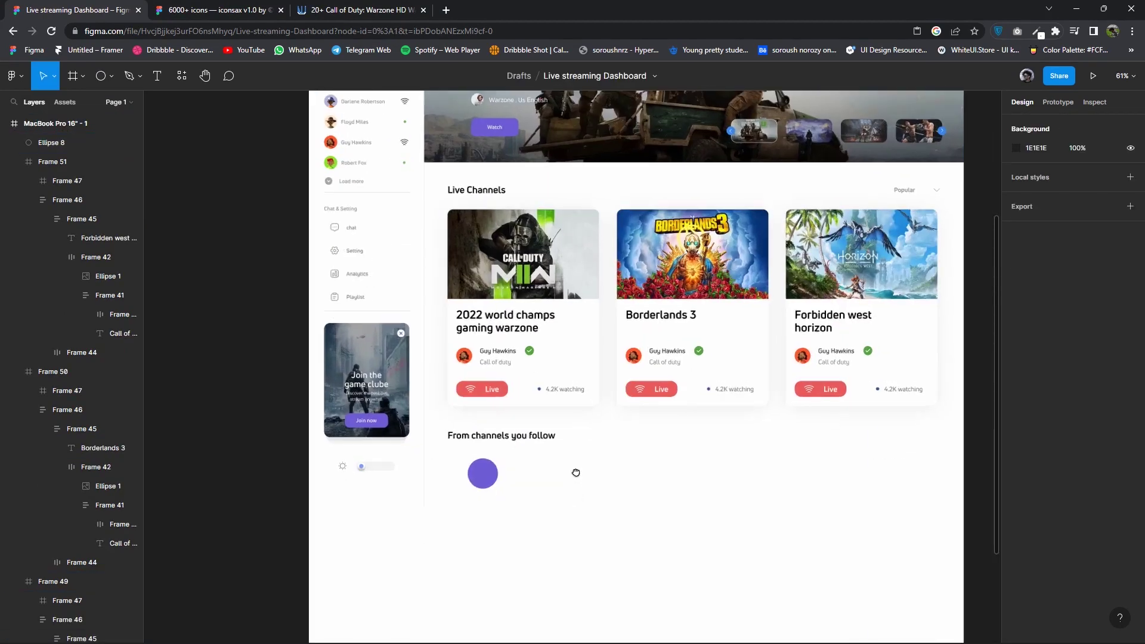
Copy the vuesax/linear/add plus icon from the iconsax library file.
scroll(575, 472, "up", 2)
key("ctrl+Tab")
scroll(676, 433, "down", 2)
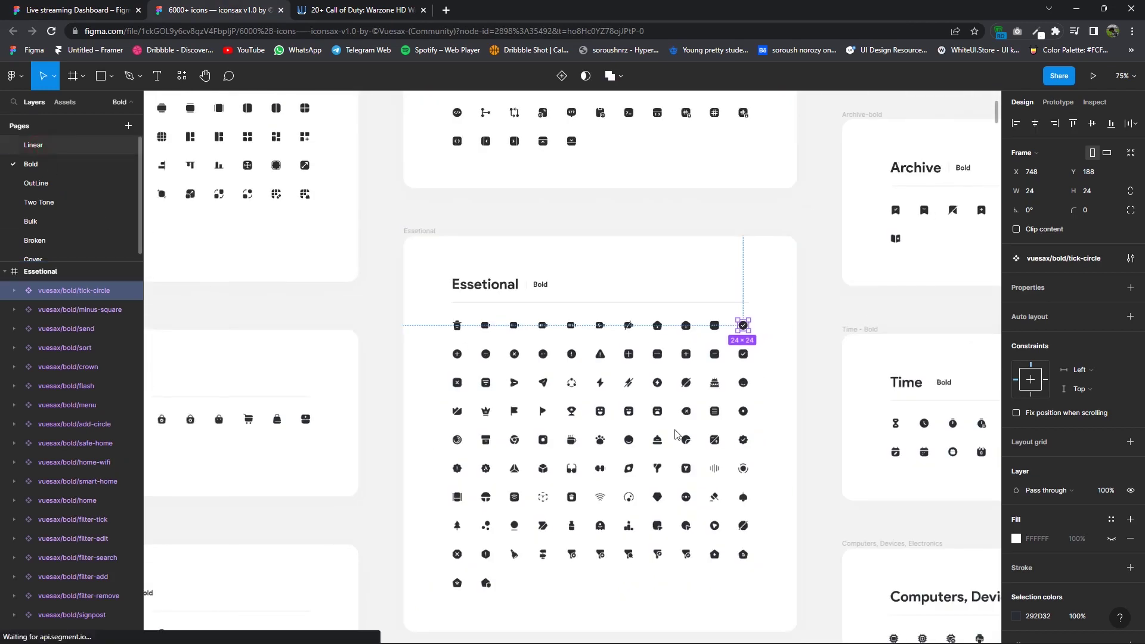
key("Page_Up")
scroll(675, 423, "down", 3)
scroll(676, 429, "down", 2)
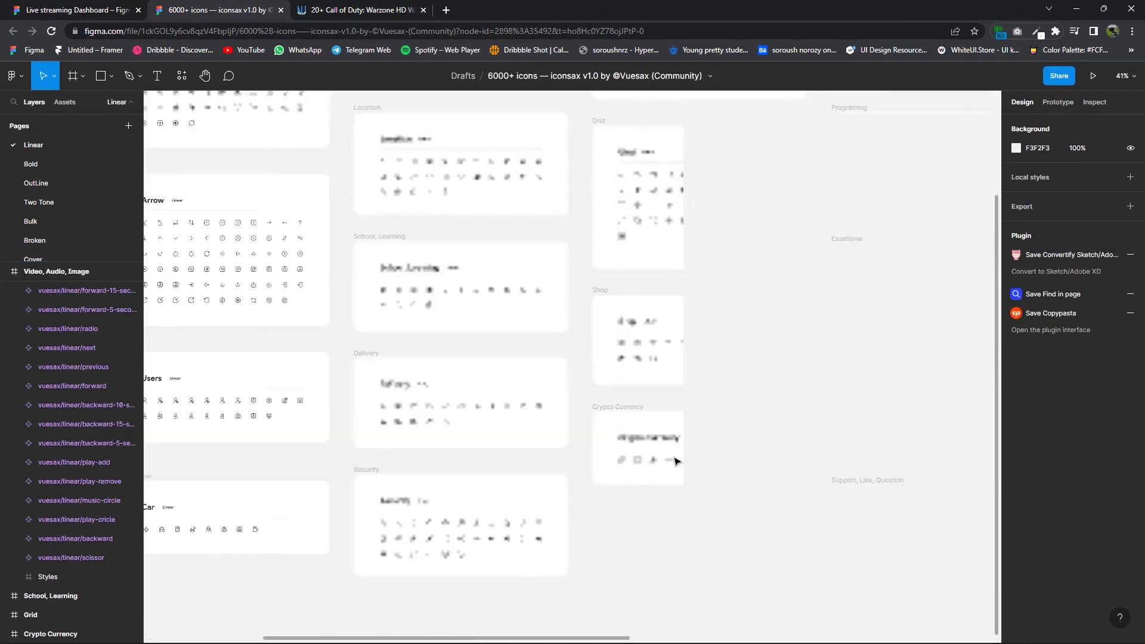
scroll(614, 432, "right", 3)
scroll(501, 305, "up", 3)
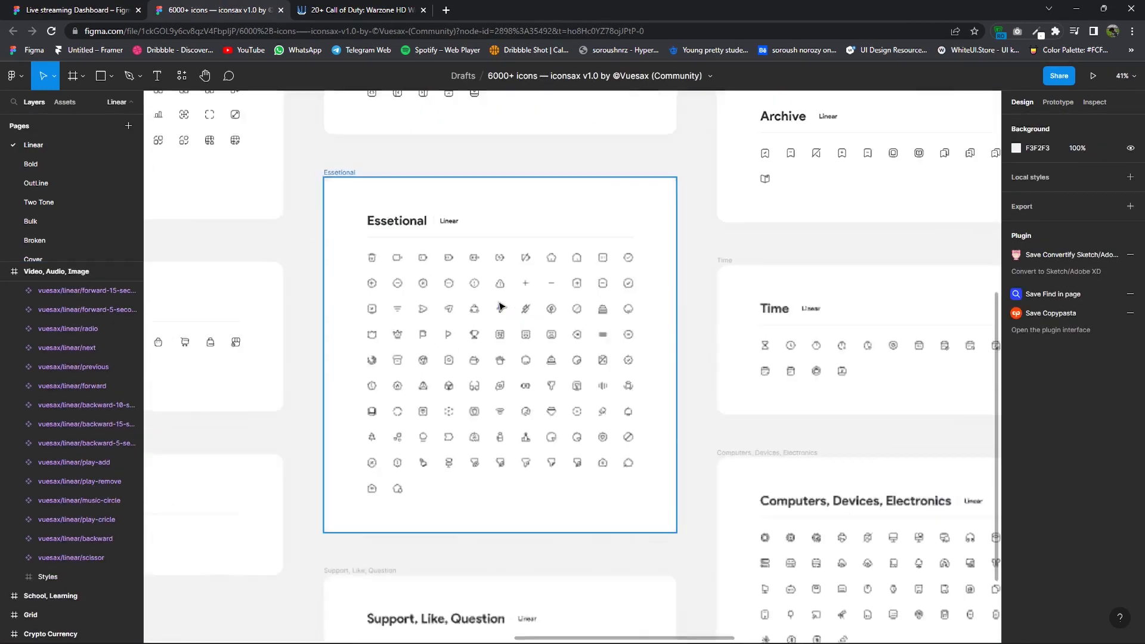
scroll(499, 306, "up", 3)
left_click(545, 270)
right_click(546, 270)
left_click(366, 177)
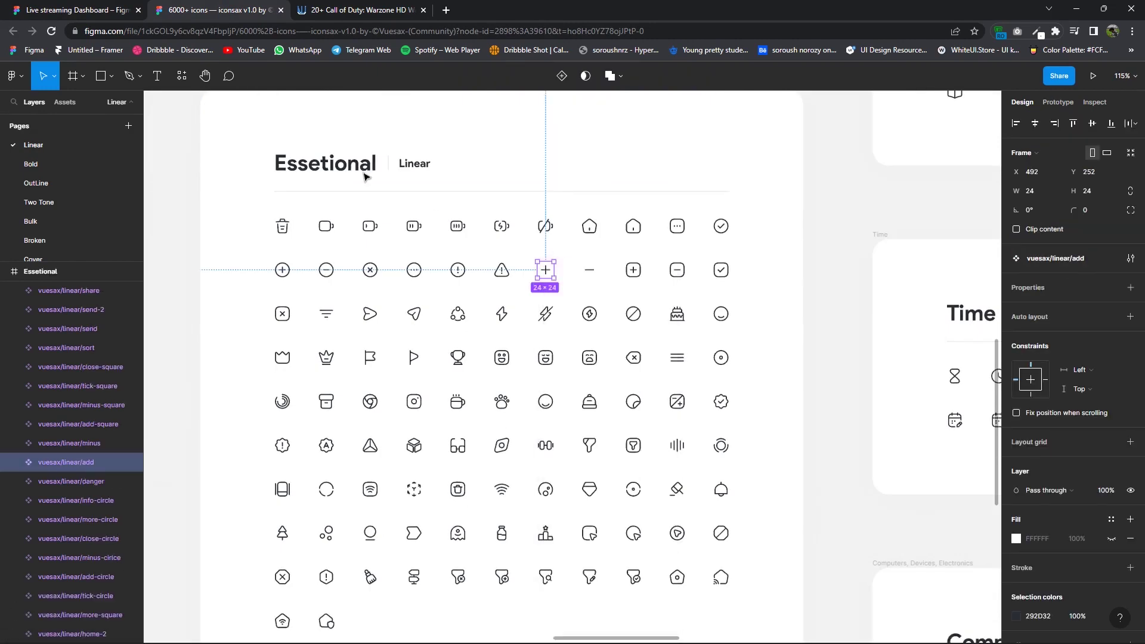
Bring the plus icon into the dashboard file, recopying it from iconsax once.
key("ctrl+Page_Up")
right_click(572, 247)
left_click(624, 276)
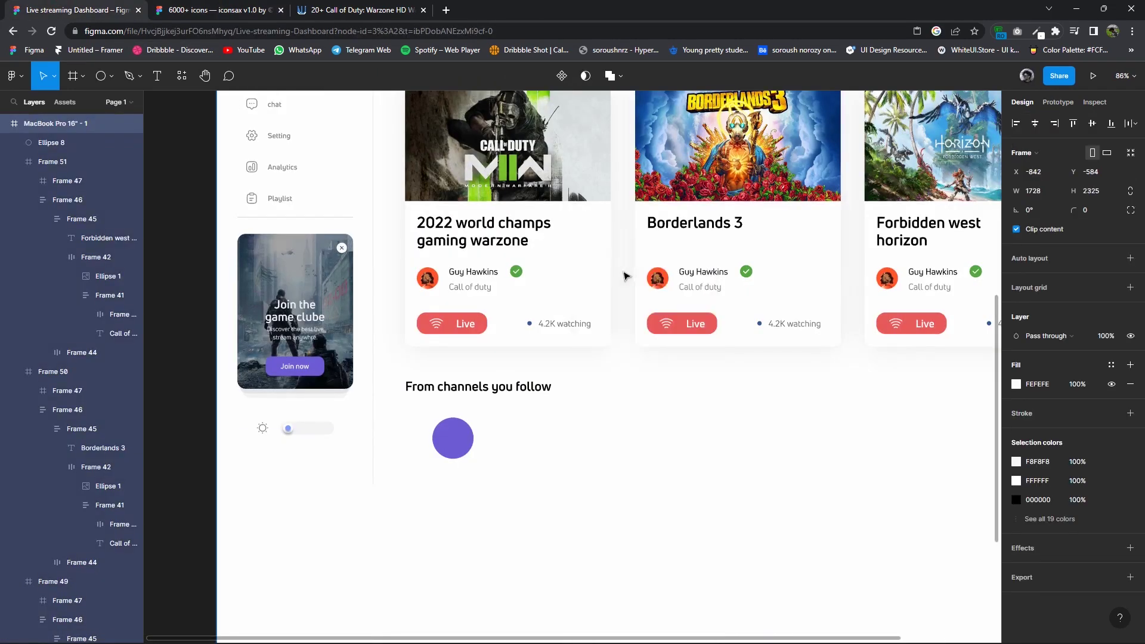
left_click(200, 10)
right_click(539, 271)
left_click(551, 276)
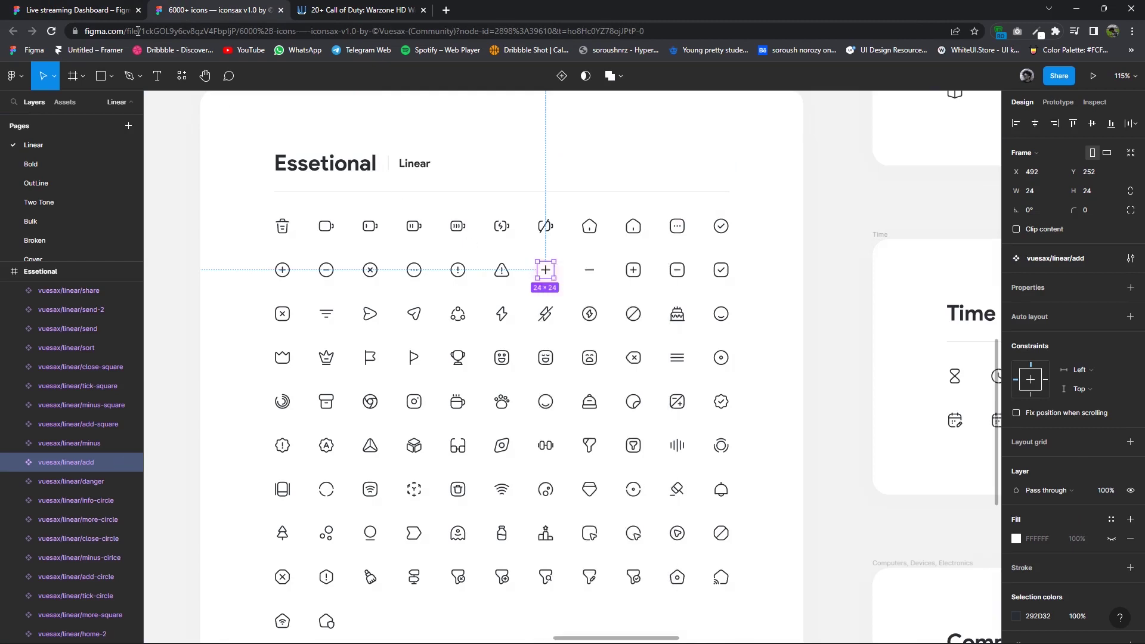
left_click(93, 10)
right_click(578, 432)
Paste the plus icon onto the purple circle, make it white, and move both under the heading.
left_click(606, 275)
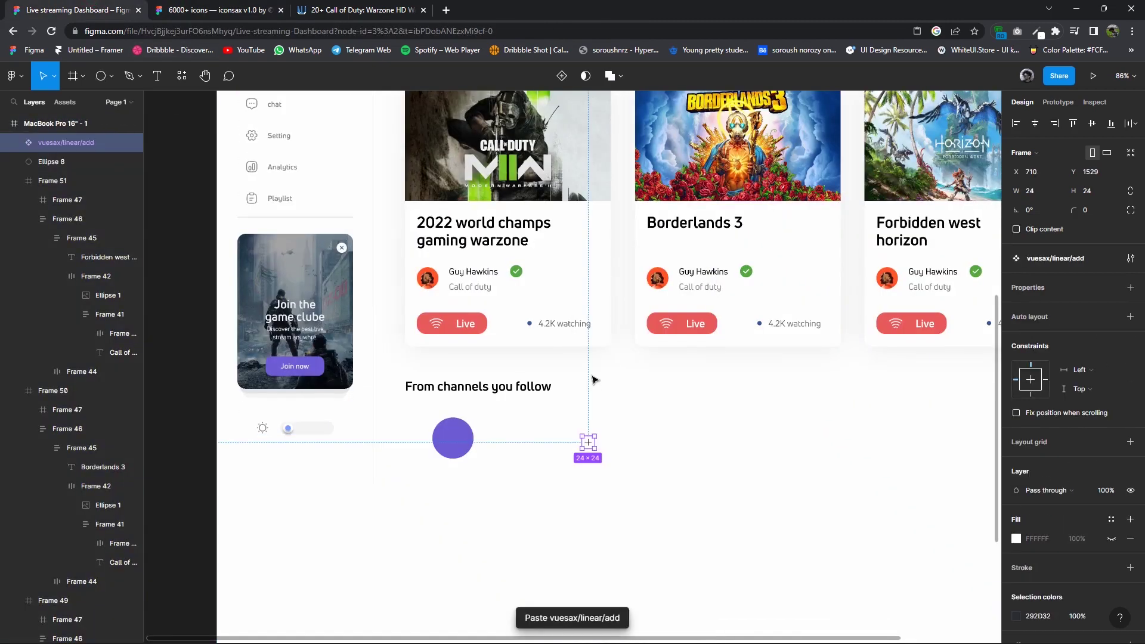
mouse_move(587, 443)
left_mouse_down()
mouse_move(454, 435)
mouse_move(460, 444)
left_mouse_up()
scroll(455, 441, "up", 5)
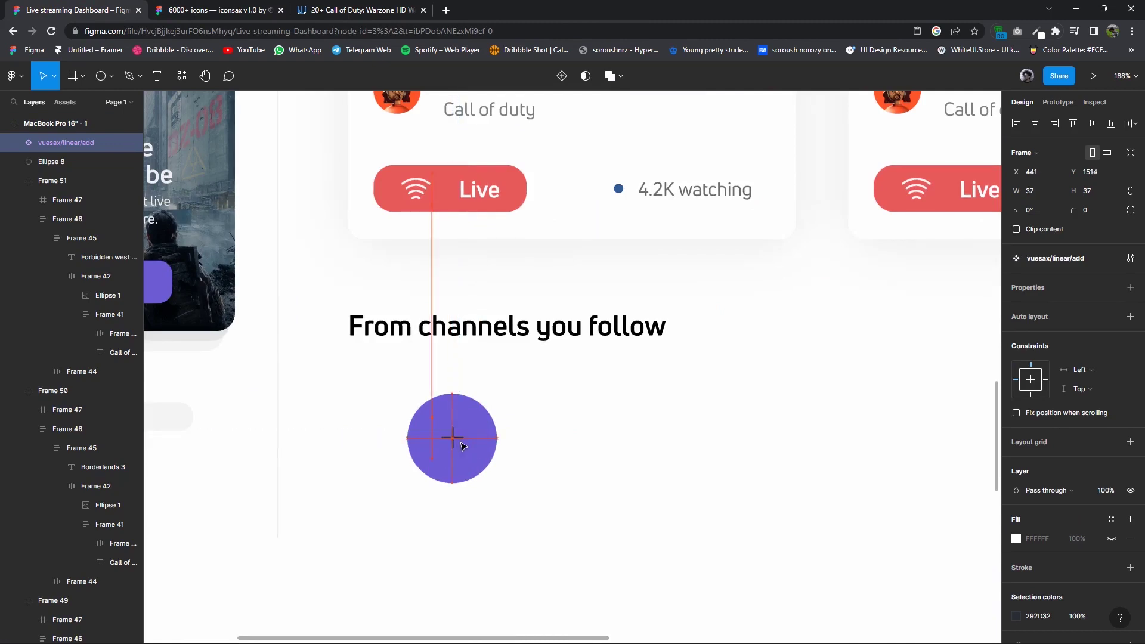
left_click(1016, 616)
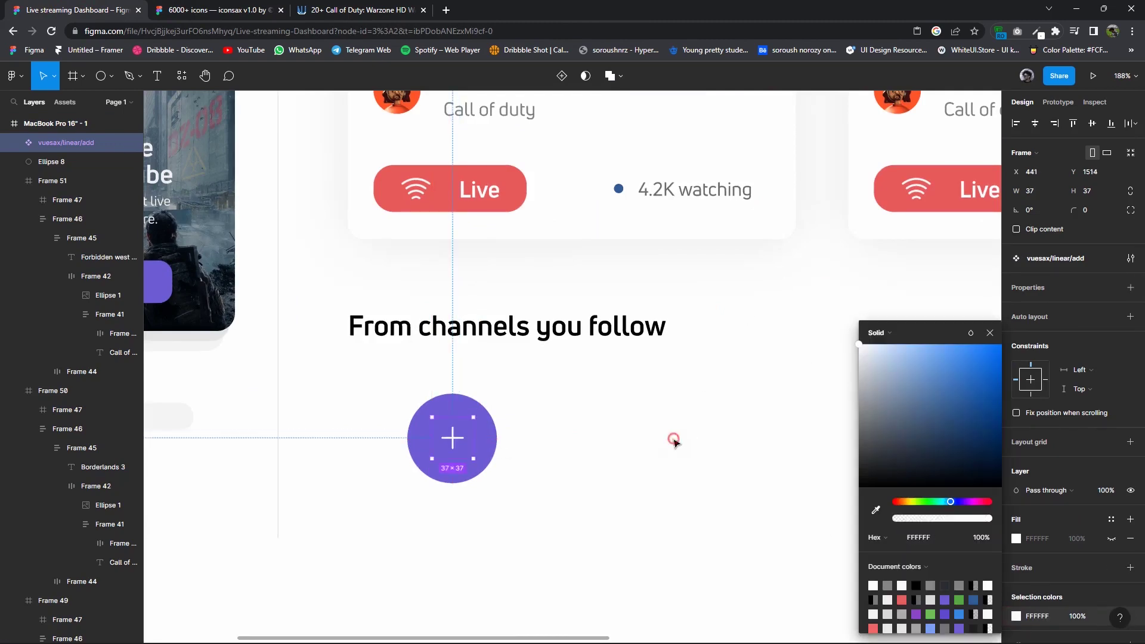
left_click(541, 506)
scroll(541, 506, "down", 3)
mouse_move(503, 490)
left_mouse_down()
mouse_move(445, 450)
mouse_move(421, 448)
mouse_move(539, 464)
left_mouse_up()
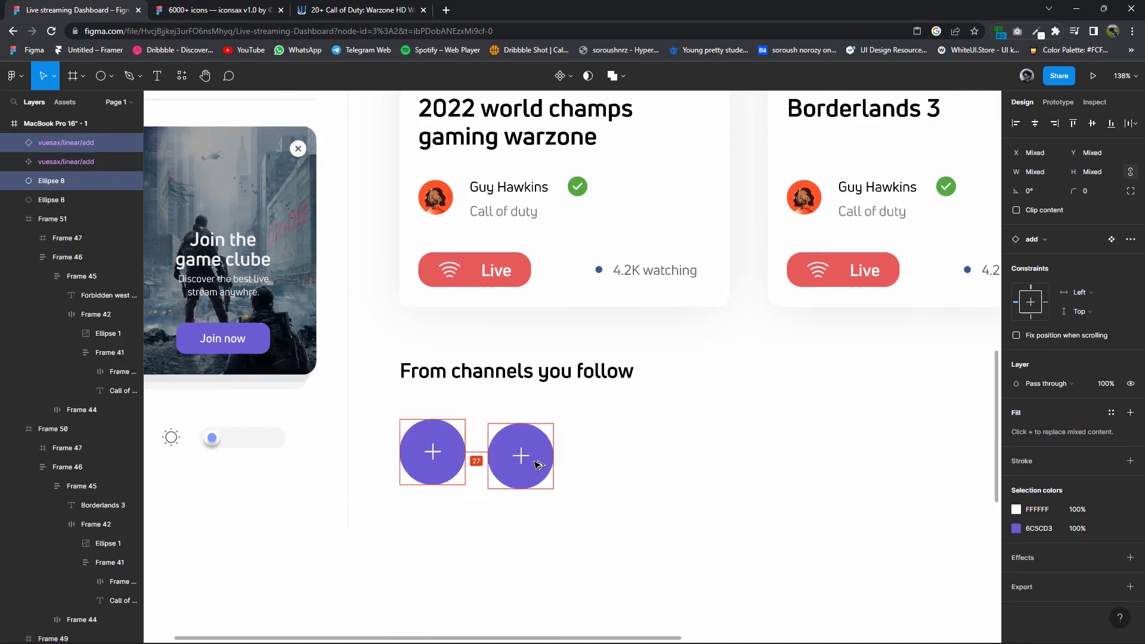
Hide the plus icon on the duplicated right-hand circle.
scroll(565, 480, "up", 1)
scroll(554, 475, "up", 2)
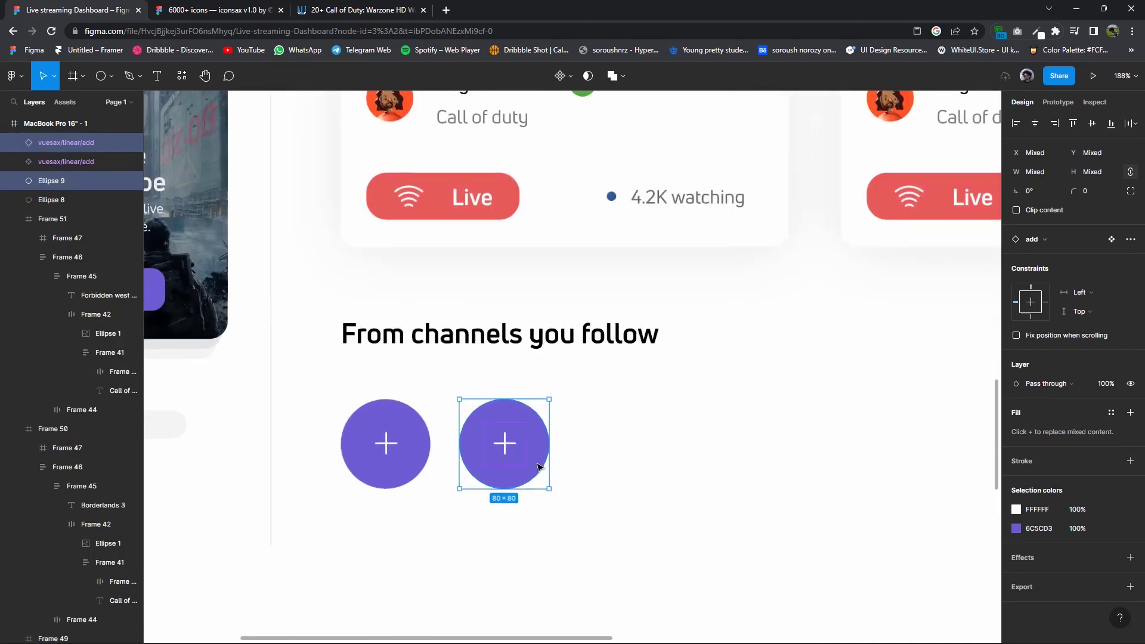
scroll(543, 471, "up", 3)
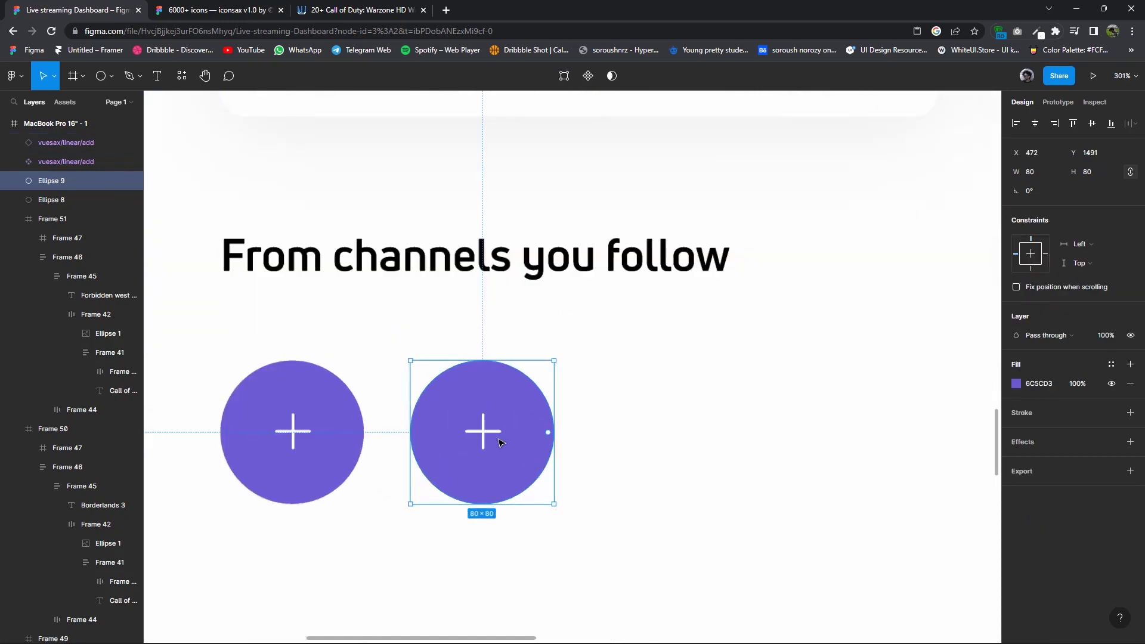
key("Return")
key("ctrl+shift+h")
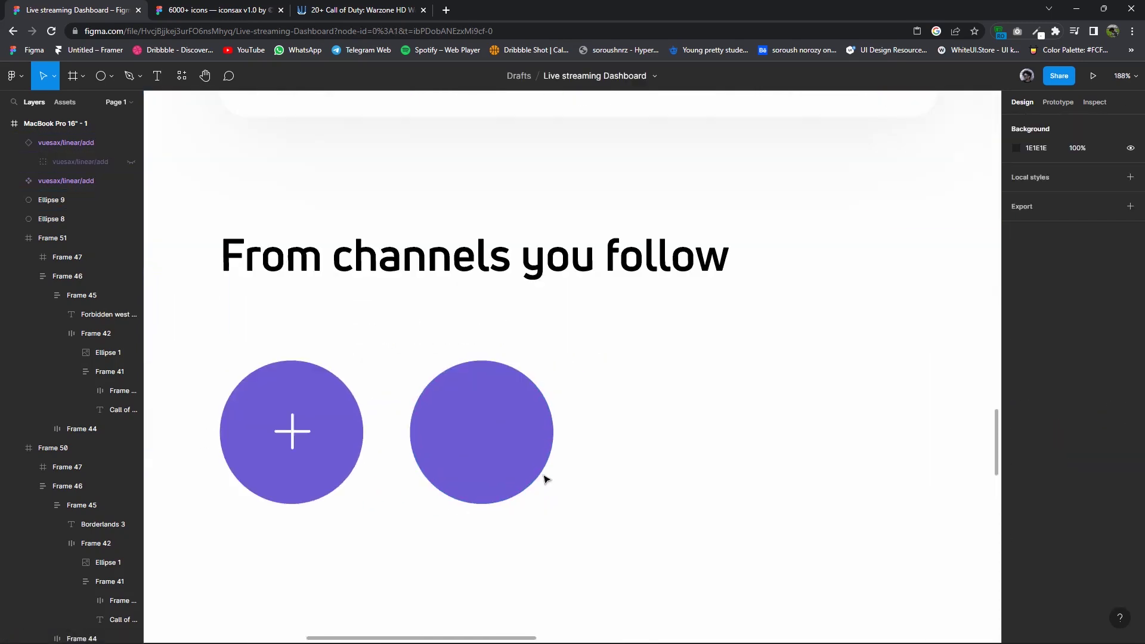
Draw a 12×12 green dot at the right purple circle's top-right.
left_click(110, 80)
left_click(90, 148)
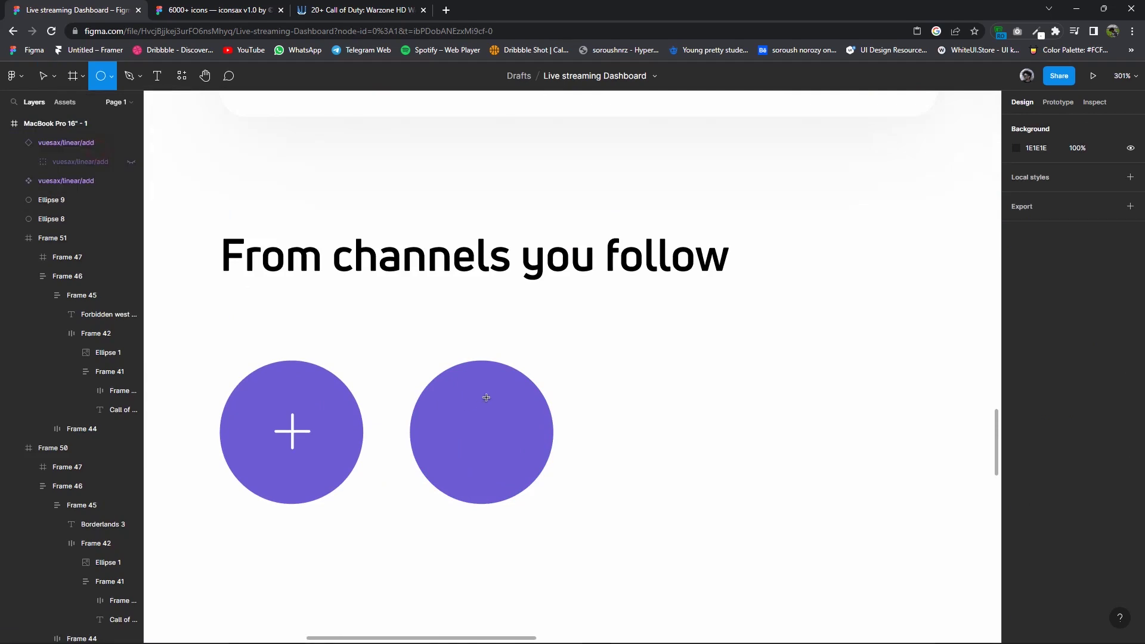
left_click_drag(526, 374, 543, 391)
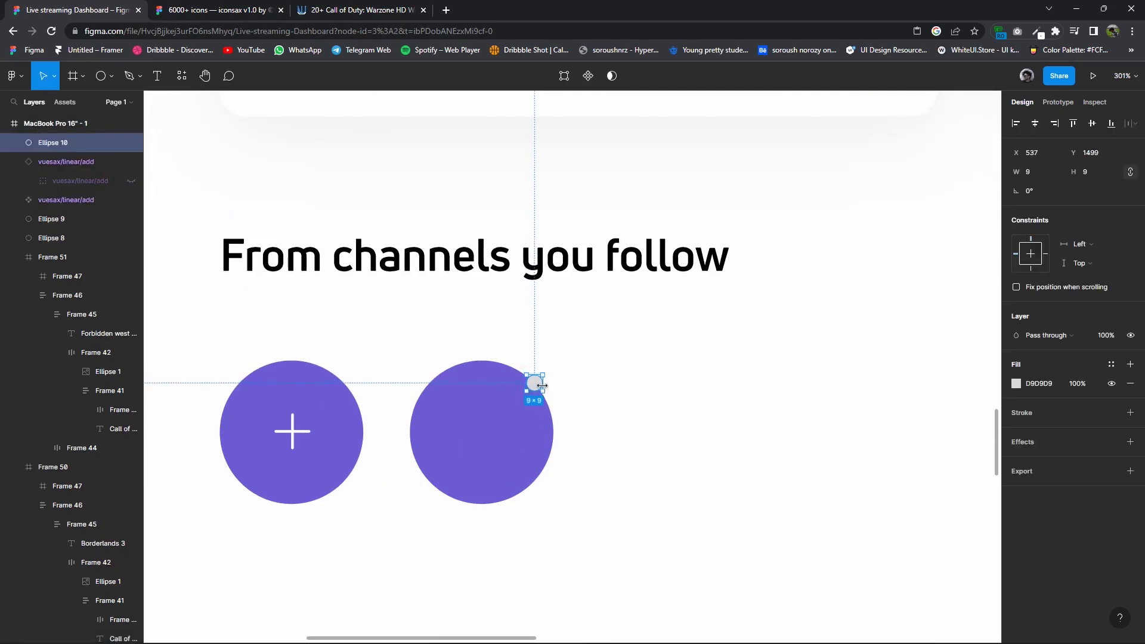
left_click_drag(524, 372, 517, 367)
left_click(1016, 383)
left_click_drag(917, 503, 920, 502)
left_click_drag(922, 452, 943, 377)
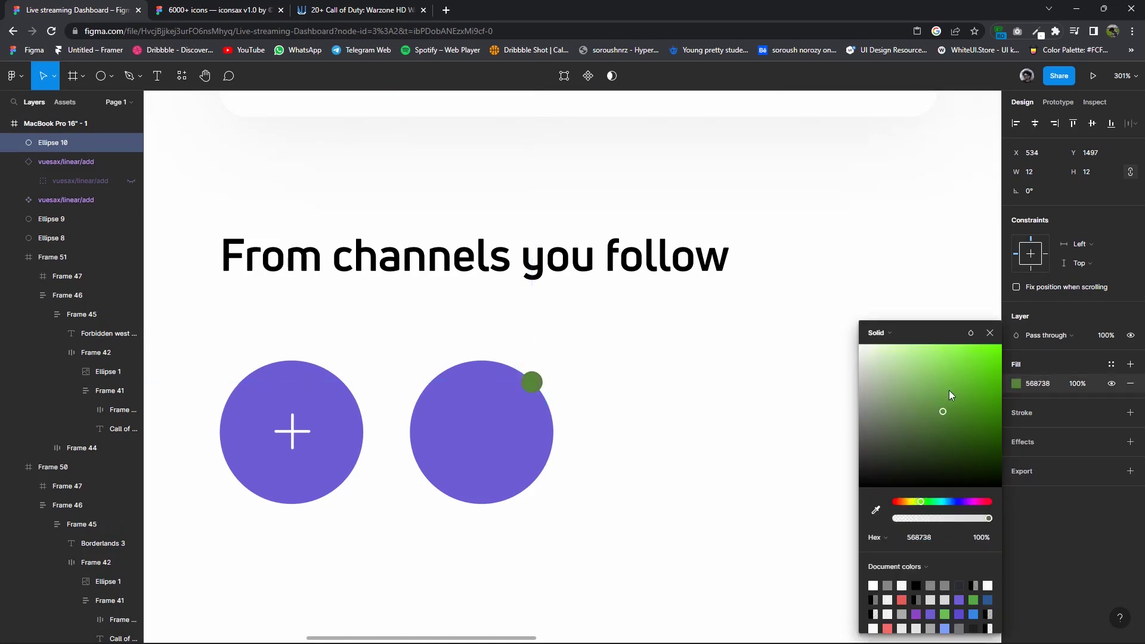
left_click(582, 451)
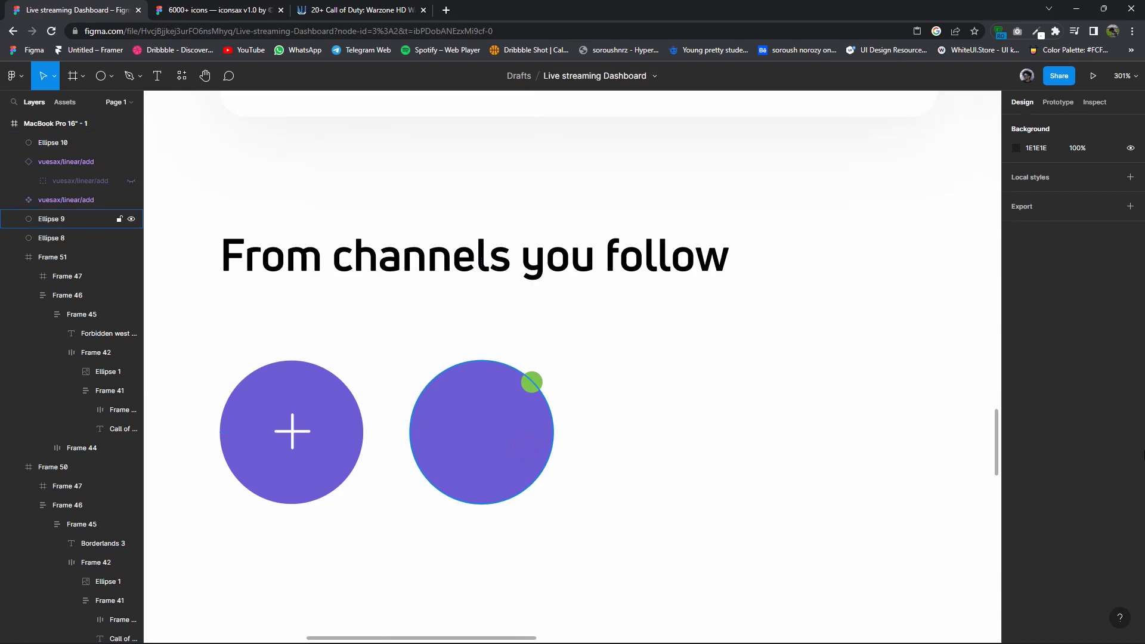
Give the large right circle an inside FAFAFA stroke of weight 3.
left_click(507, 453)
left_click(1130, 412)
left_click(1034, 451)
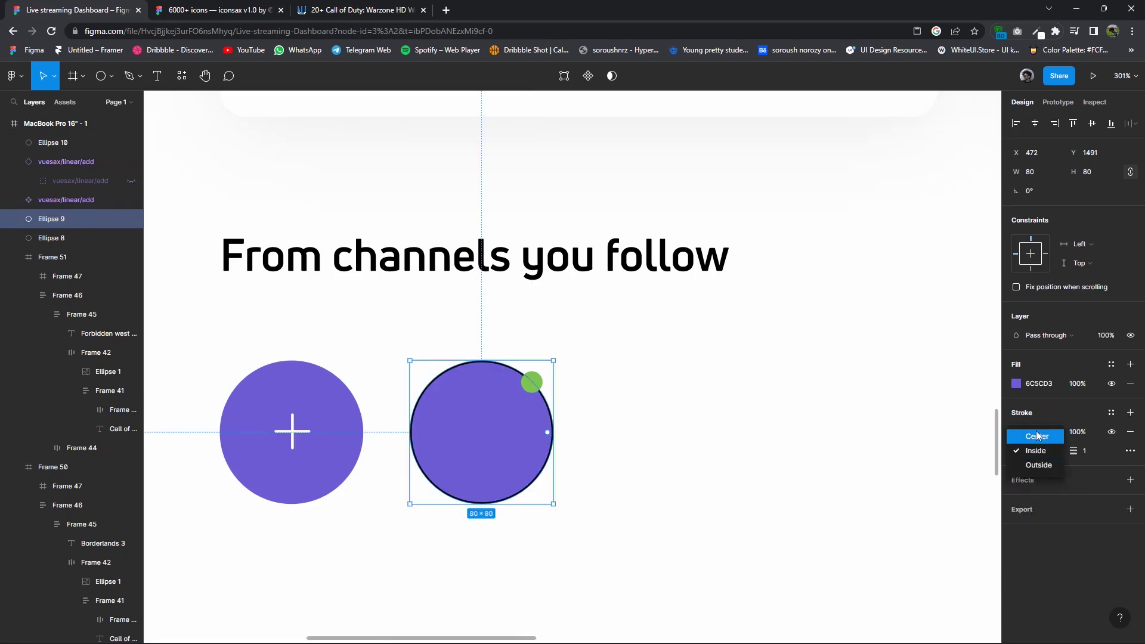
left_click(1050, 415)
left_click(1016, 432)
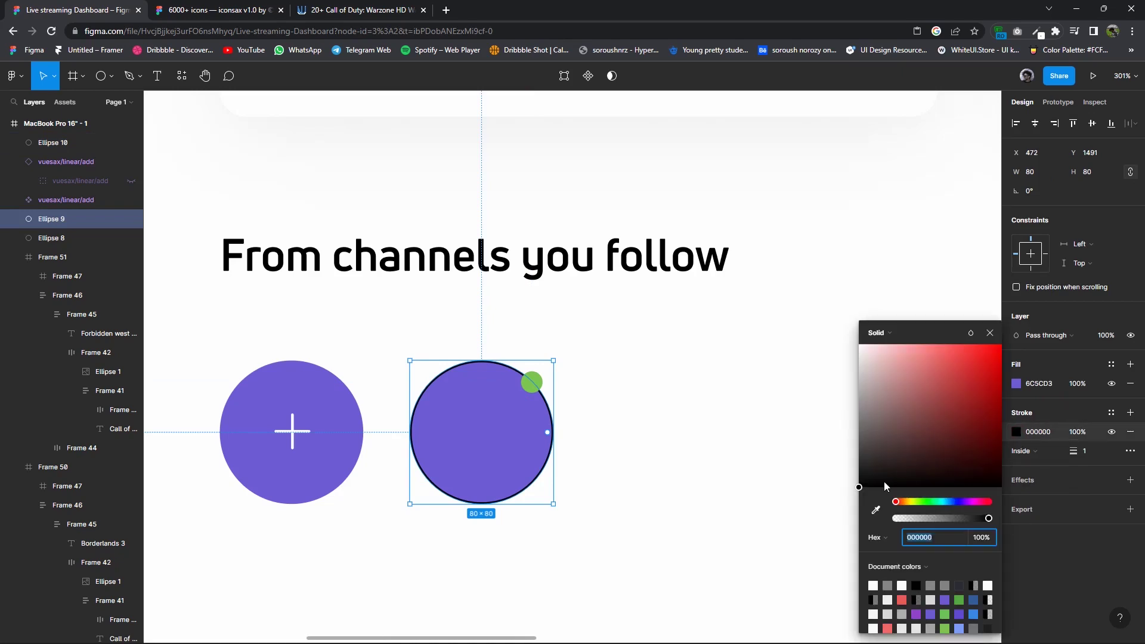
type("fafafa")
key("Return")
left_click(989, 333)
left_click(1085, 452)
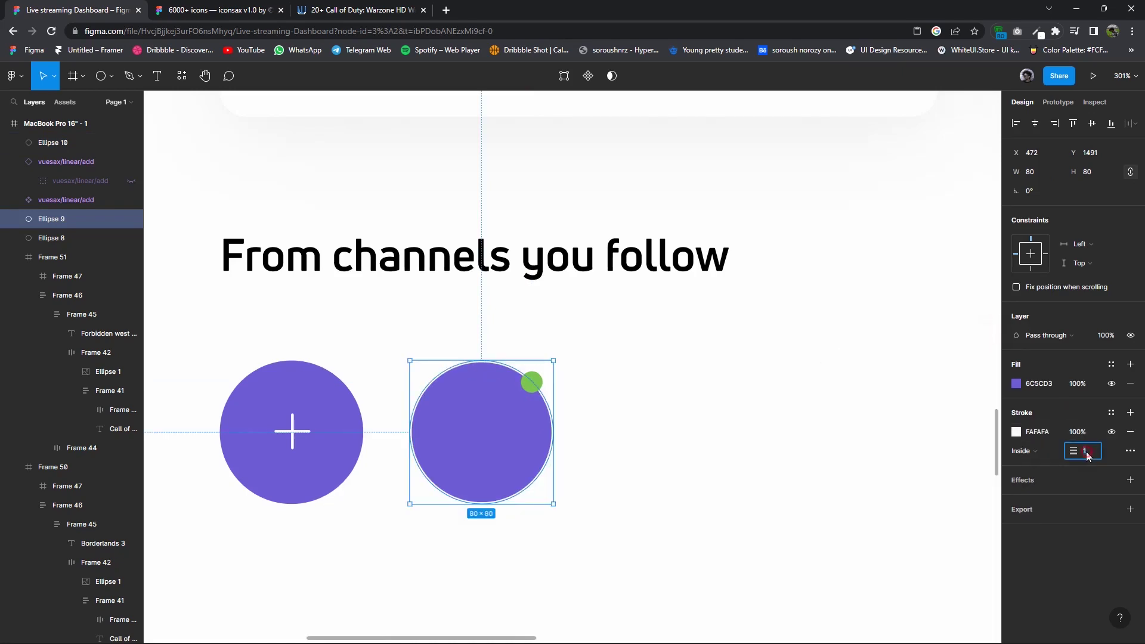
left_click_drag(1086, 456, 1083, 450)
type("3")
Add a second, fully opaque 9F9F9F grey stroke and center the strokes on the edge.
left_click(1130, 413)
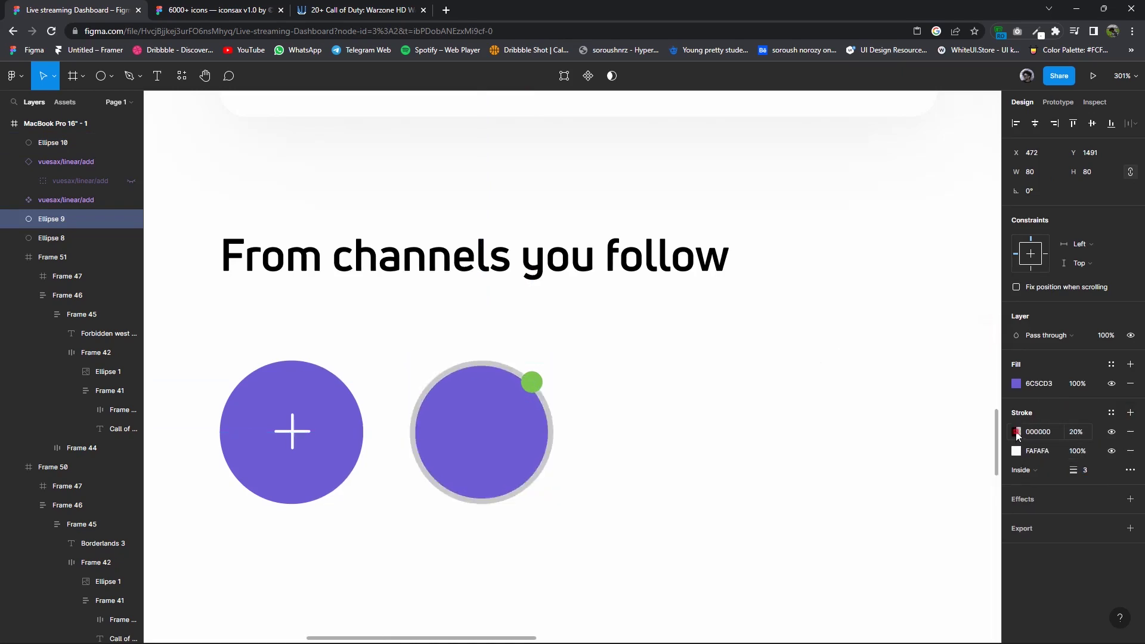
left_click(1017, 432)
mouse_move(925, 440)
left_mouse_down()
mouse_move(837, 402)
mouse_move(835, 417)
left_mouse_up()
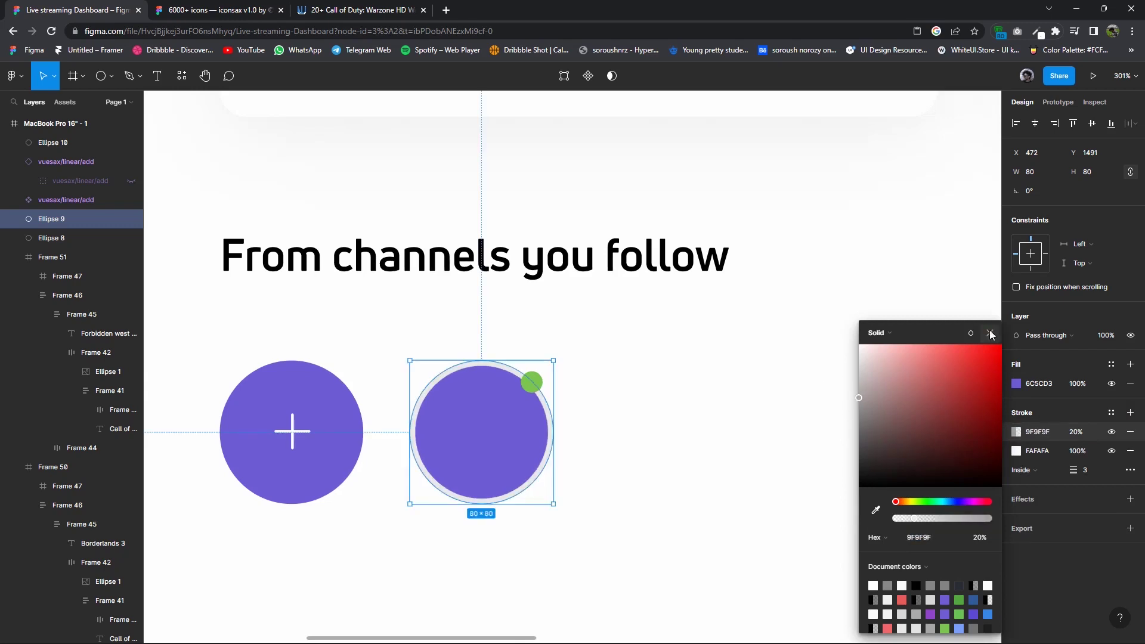
left_click(1076, 432)
left_click(614, 453)
left_click(545, 460)
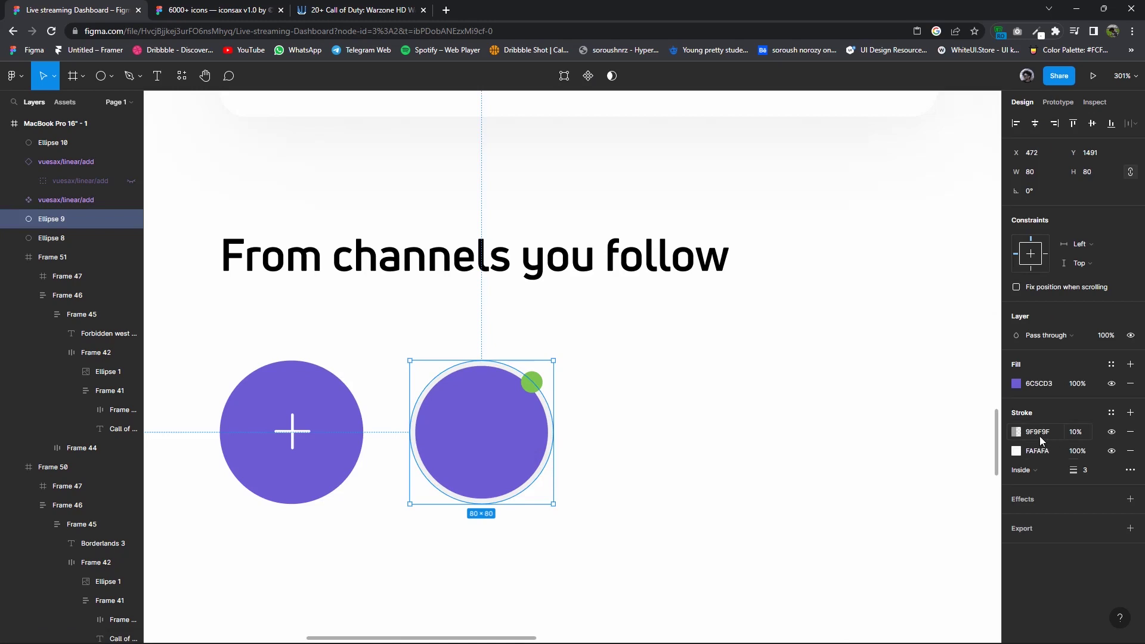
type("00")
key("Return")
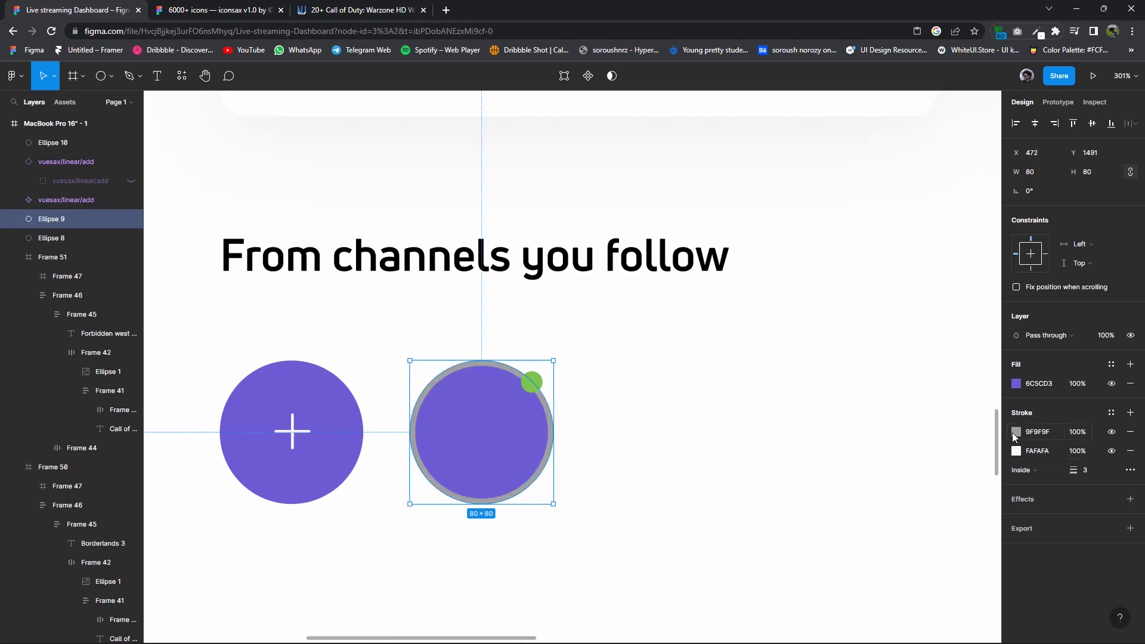
left_click(1025, 471)
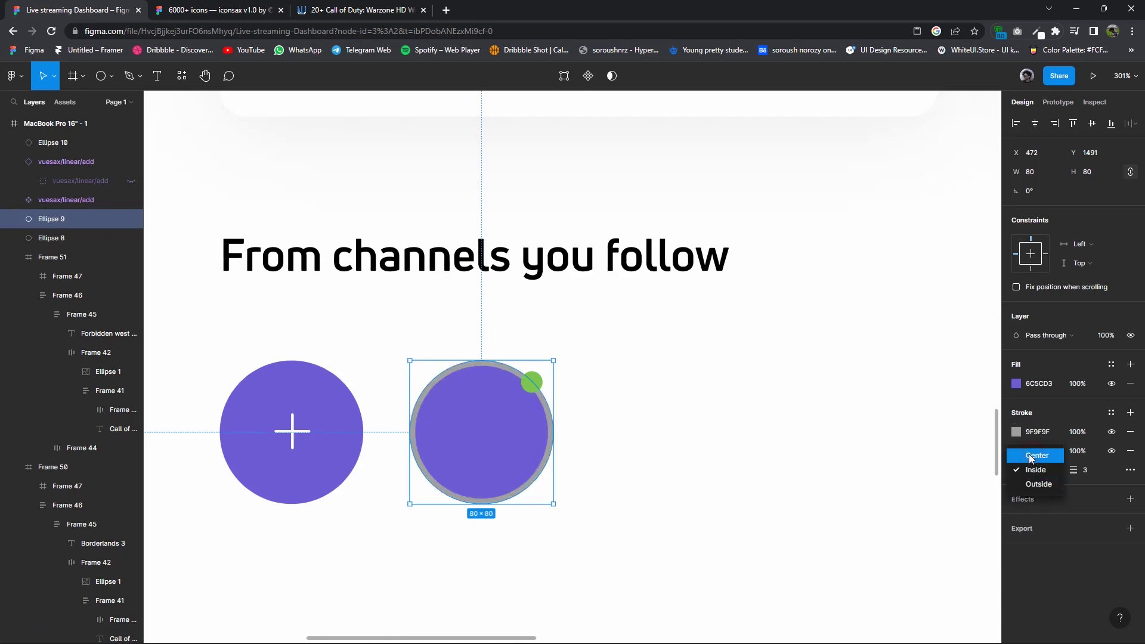
left_click(1030, 456)
Remove the accidentally pasted plus icon and its empty frame.
key("ctrl+v")
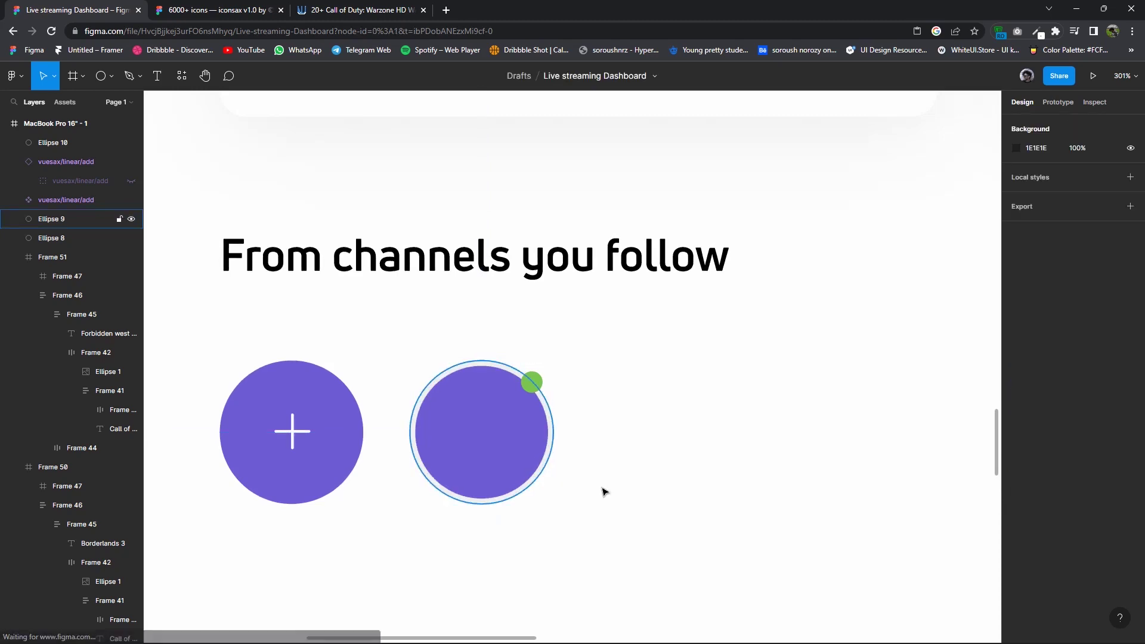
key("ctrl+z")
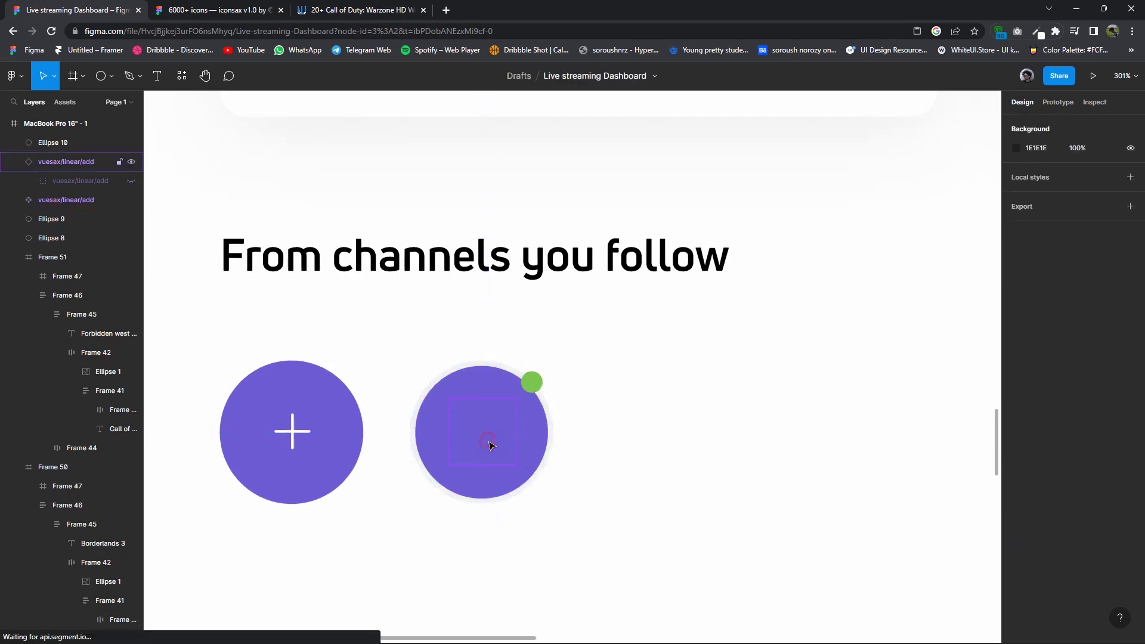
key("Delete")
Duplicate the right circle over the original at 80×80 and send the copy to the back.
left_click(498, 437)
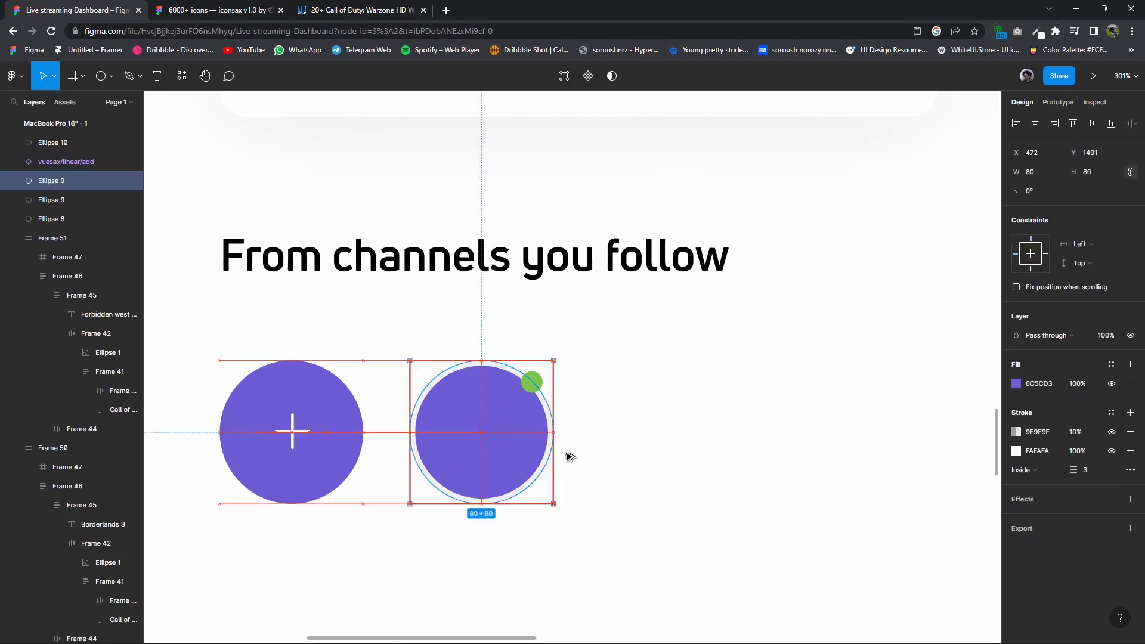
left_click_drag(504, 441, 568, 445)
left_click_drag(621, 375, 635, 372)
key("ctrl+z")
left_click_drag(538, 434, 465, 419)
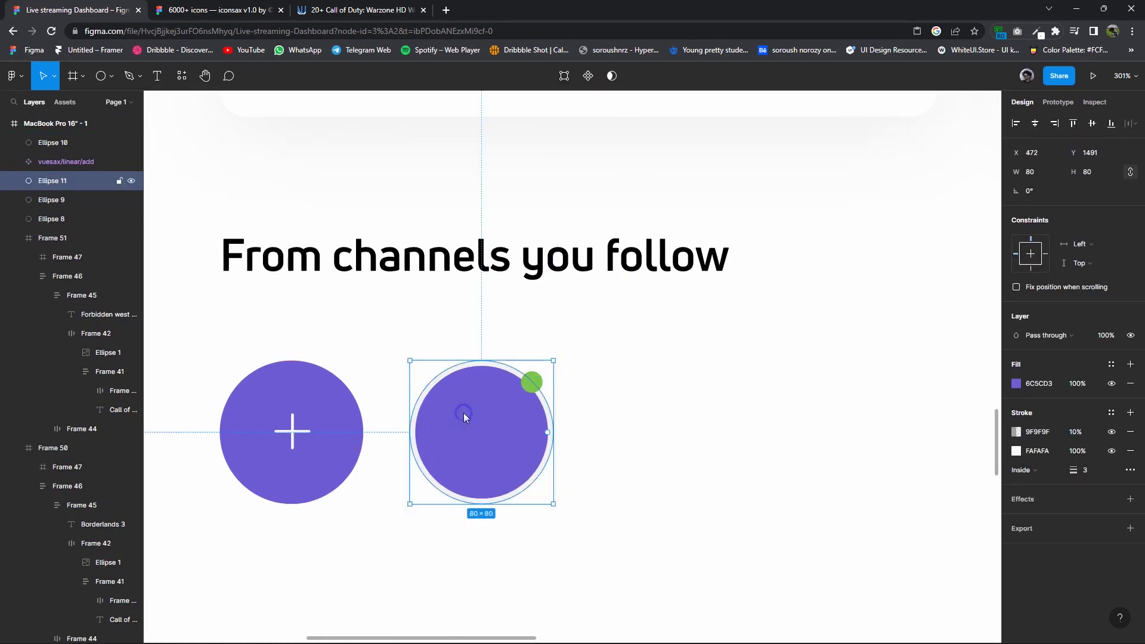
right_click(465, 419)
left_click(498, 399)
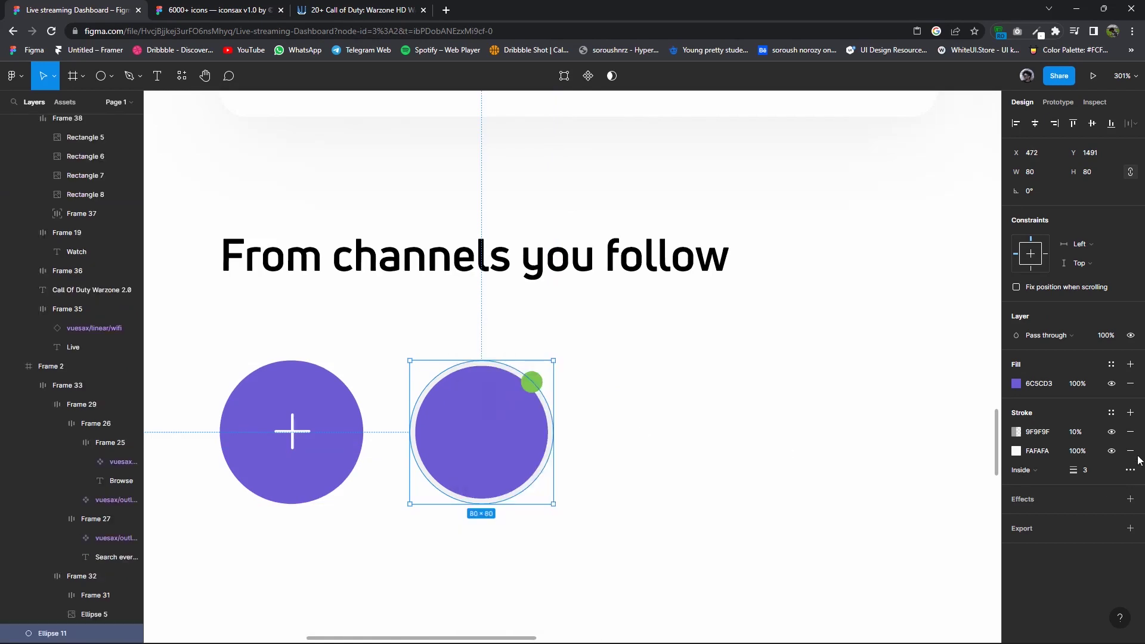
Remove the back circle's purple fill so only its outline ring remains.
left_click(1128, 384)
left_click(1016, 413)
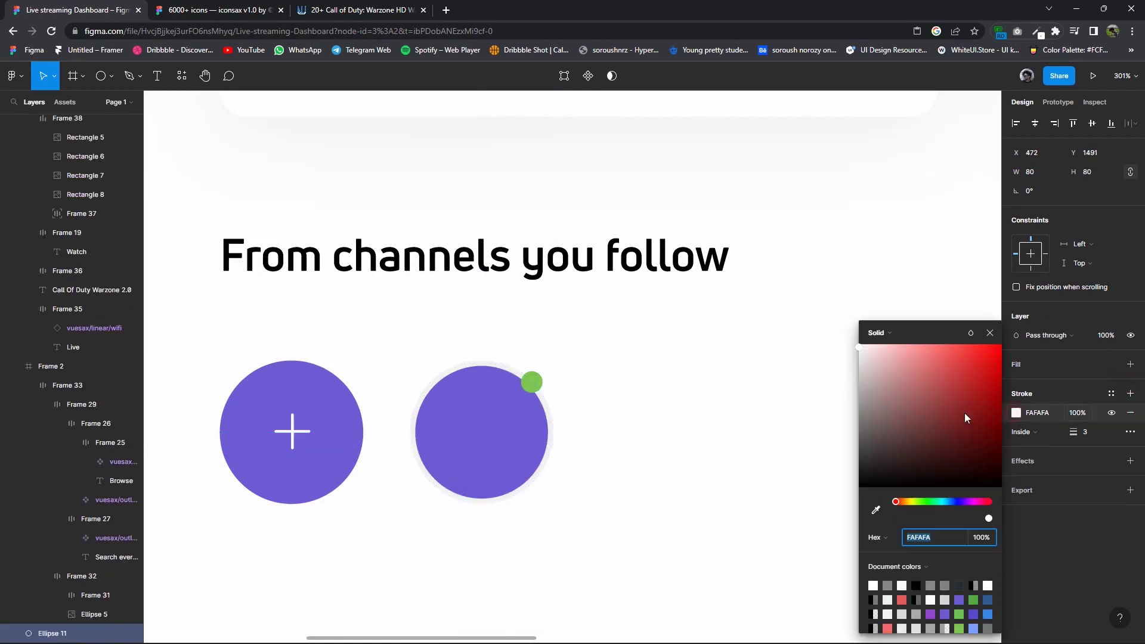
left_click(989, 333)
scroll(520, 463, "up", 3)
left_click(535, 403)
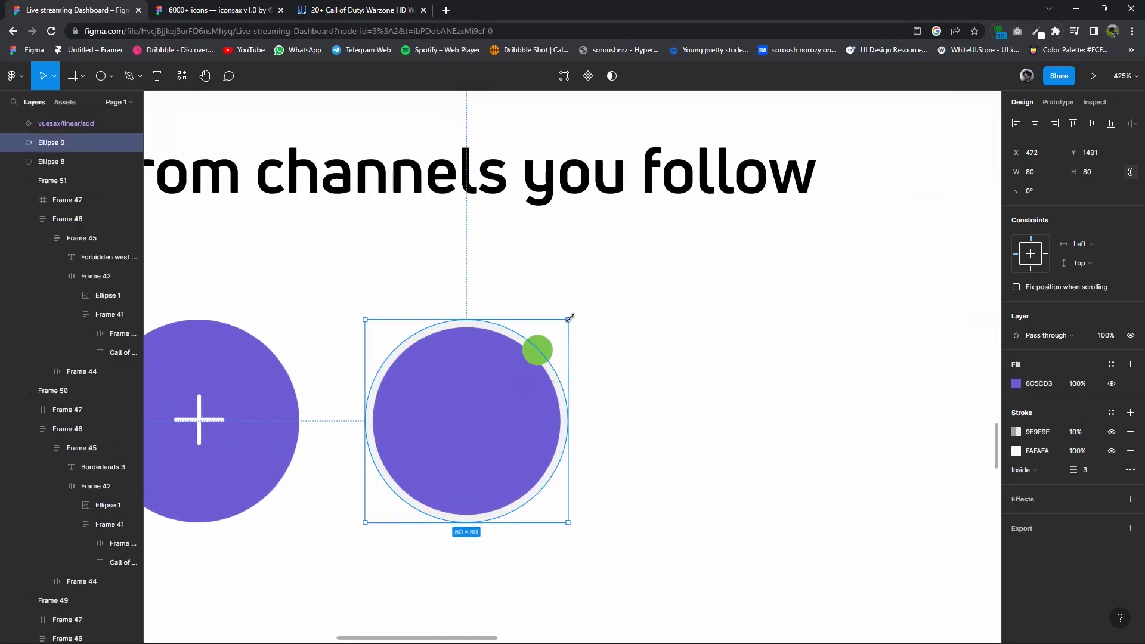
left_click_drag(567, 320, 585, 309)
key("ctrl+z")
Centre the purple circle inside the outer ring and move the green dot up onto the ring.
left_click(51, 161)
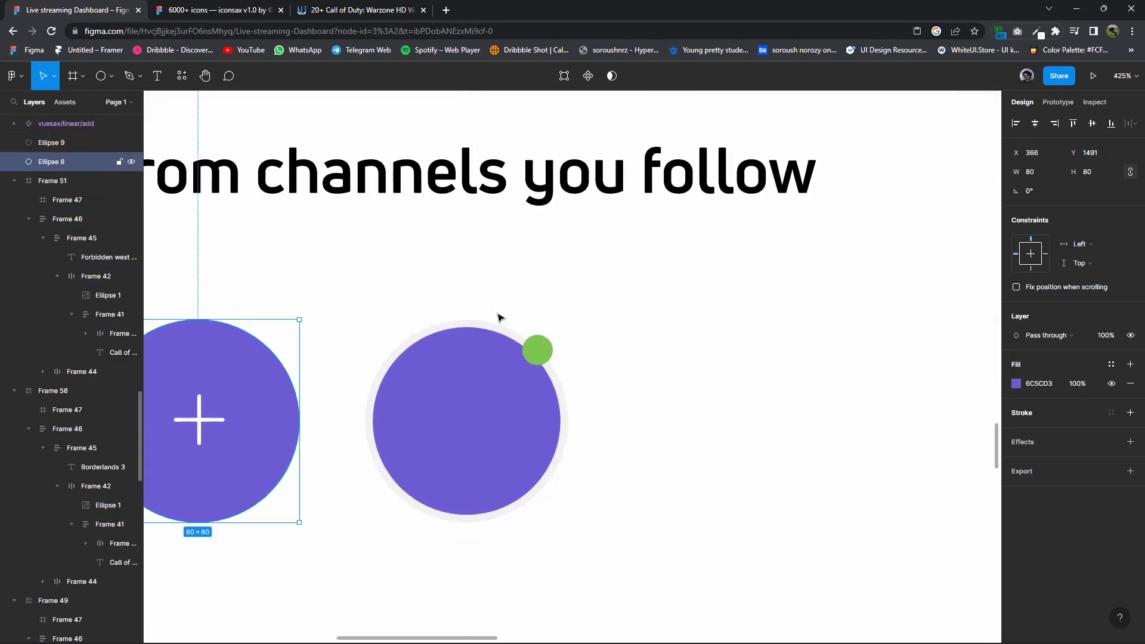
scroll(78, 209, "up", 2)
scroll(57, 197, "up", 2)
left_click(62, 288)
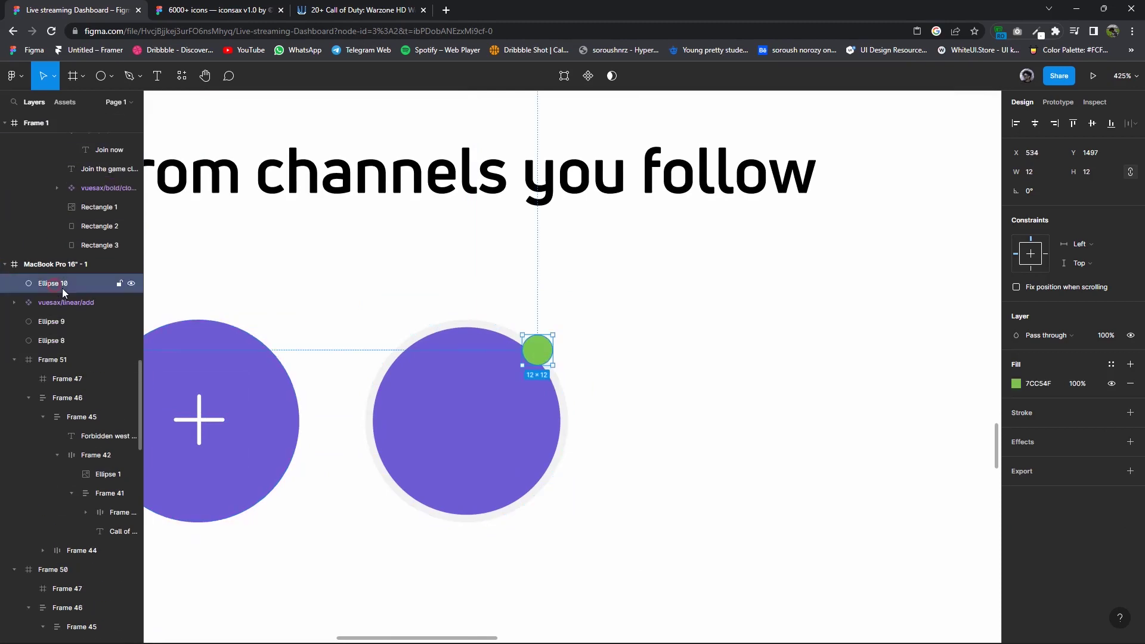
left_click_drag(552, 468, 608, 452)
left_click(373, 382)
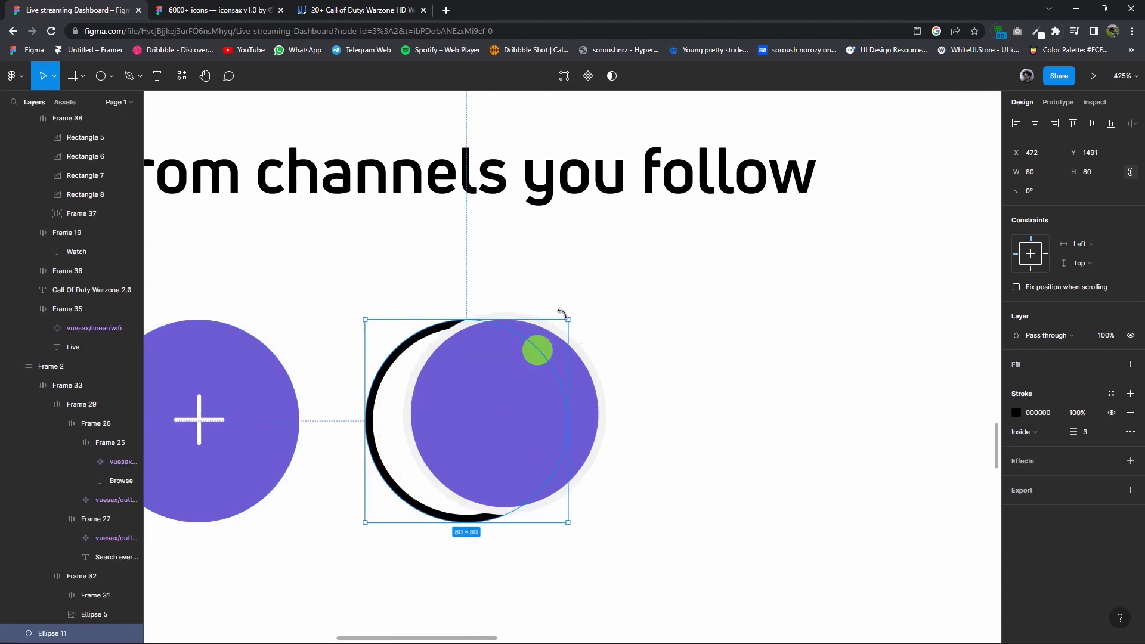
left_click_drag(585, 404, 574, 410)
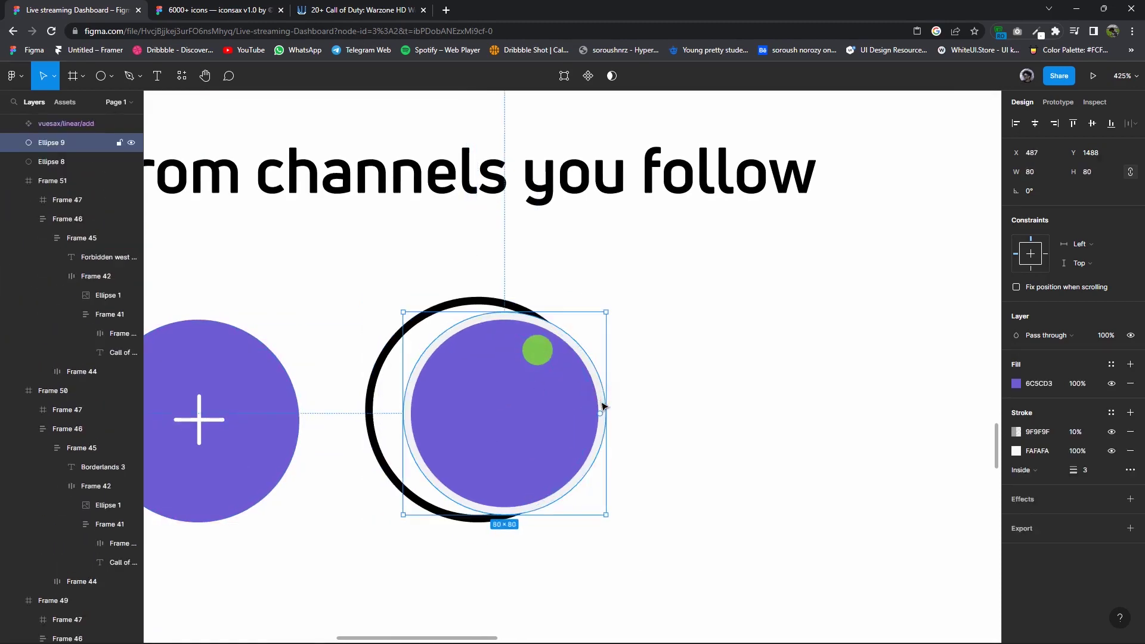
left_click(547, 347)
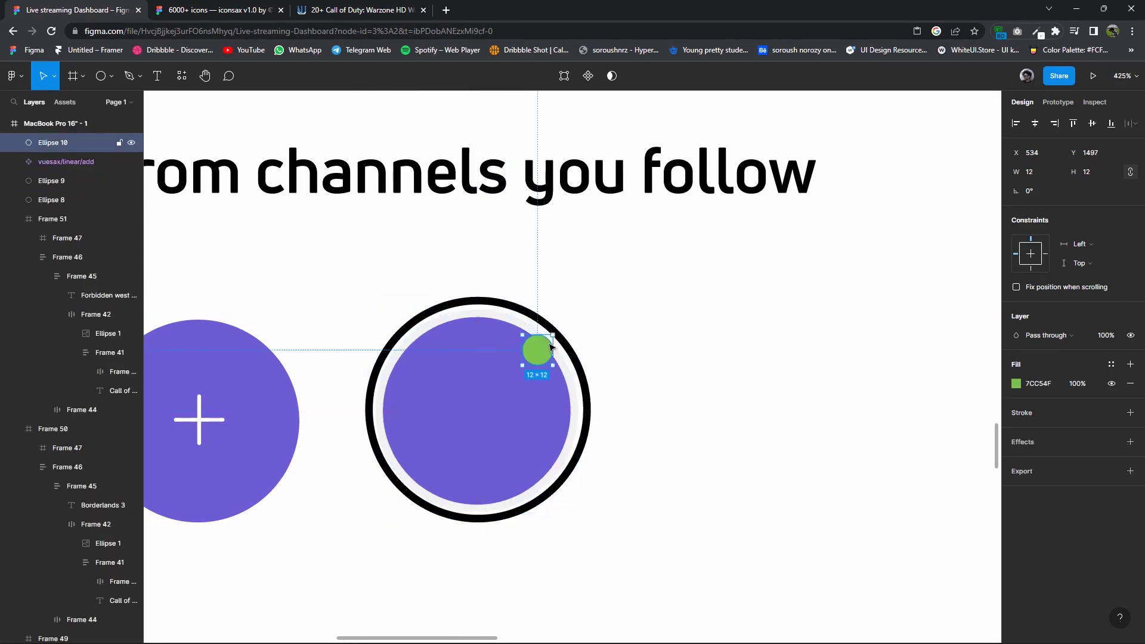
left_click_drag(547, 352, 560, 346)
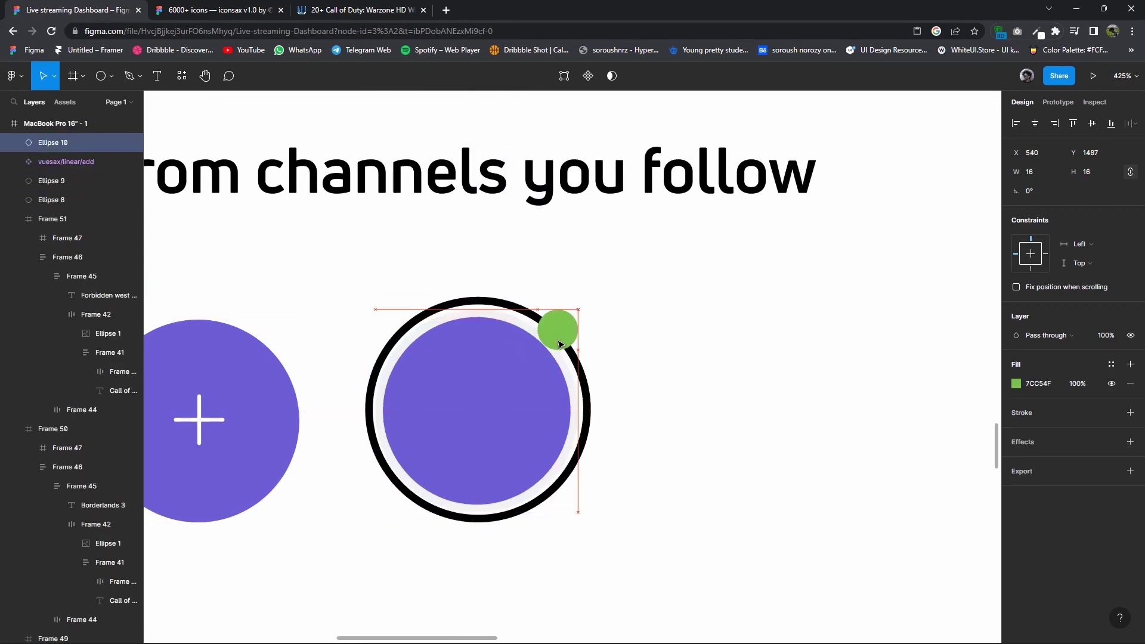
Drop the inner circle's grey stroke and make its remaining stroke white.
left_click(555, 382)
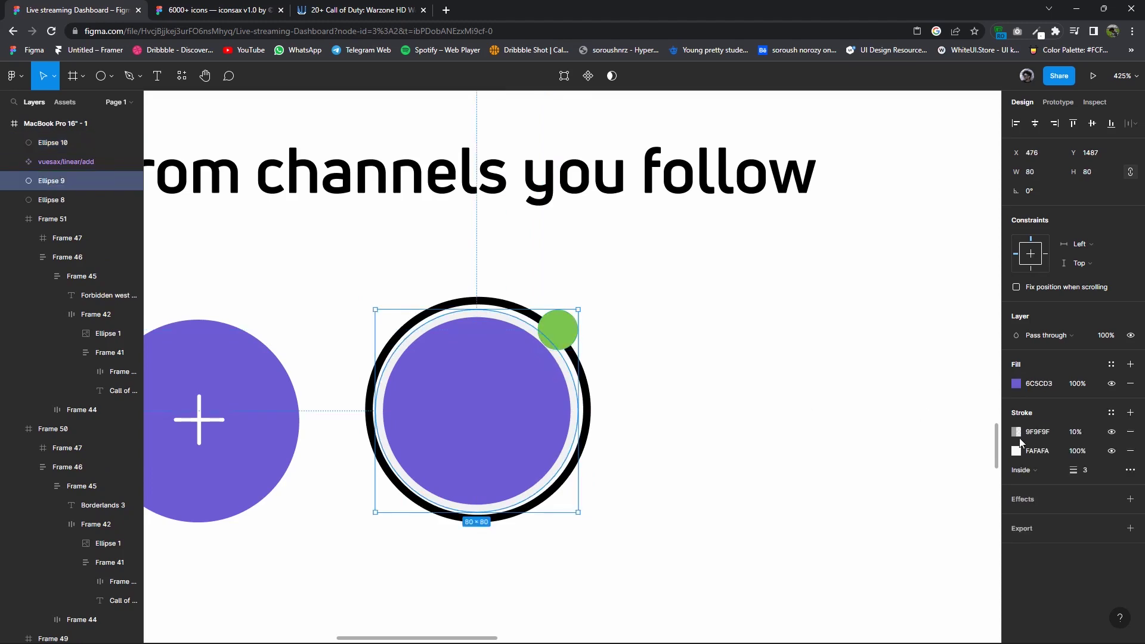
left_click(1017, 432)
key("Delete")
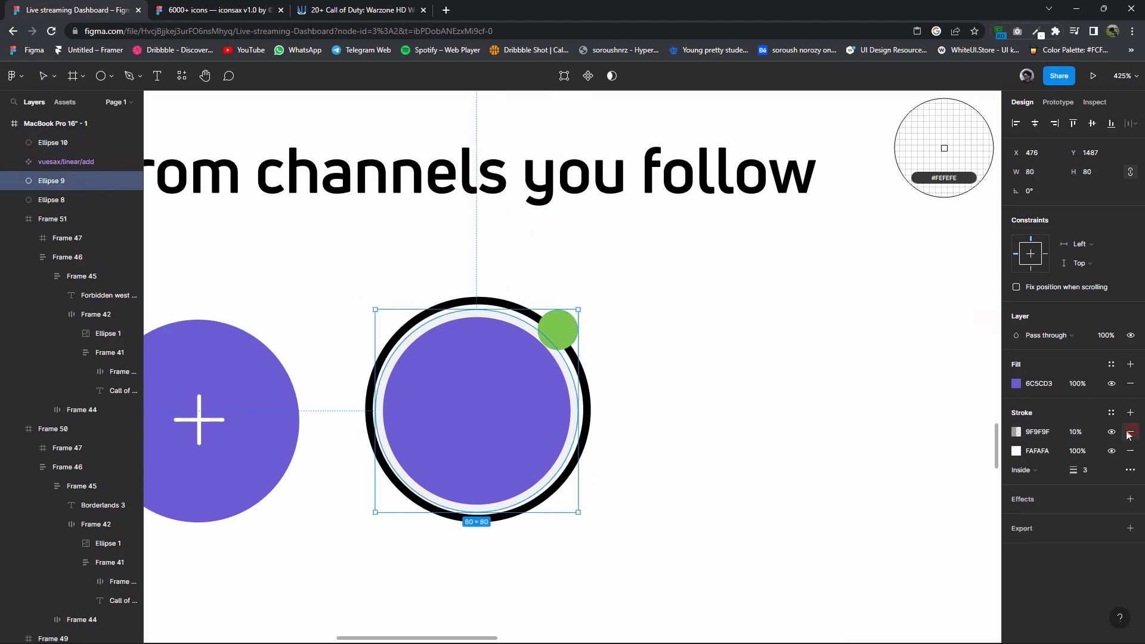
left_click(1020, 437)
left_click(723, 473)
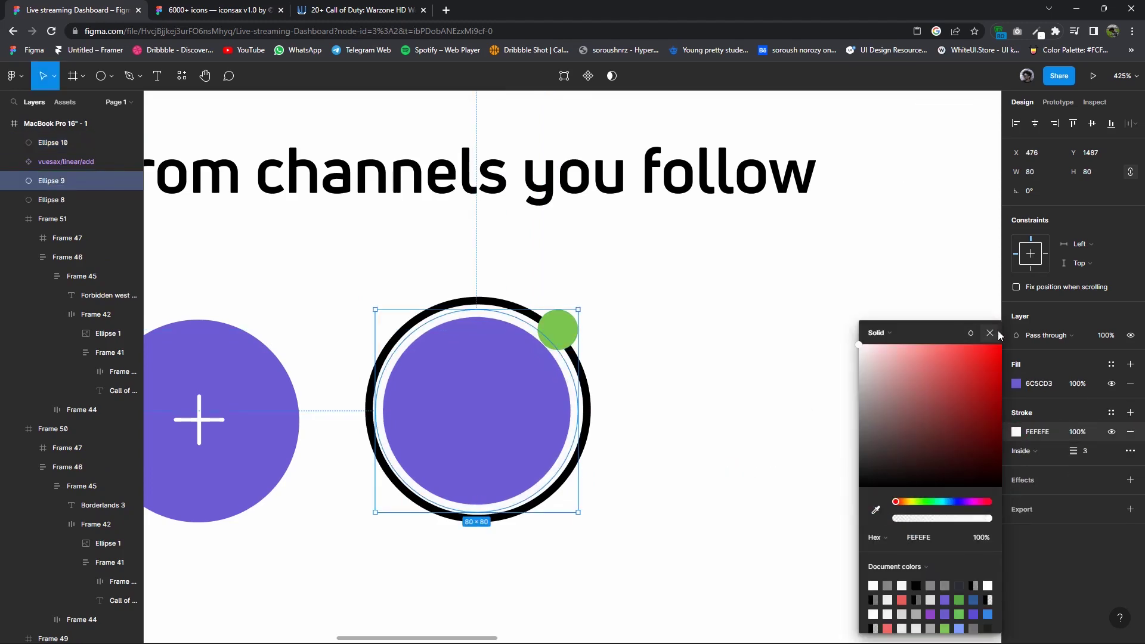
key("Escape")
Colour the outer ring's stroke a deep blue.
left_click(588, 411)
left_click(1015, 412)
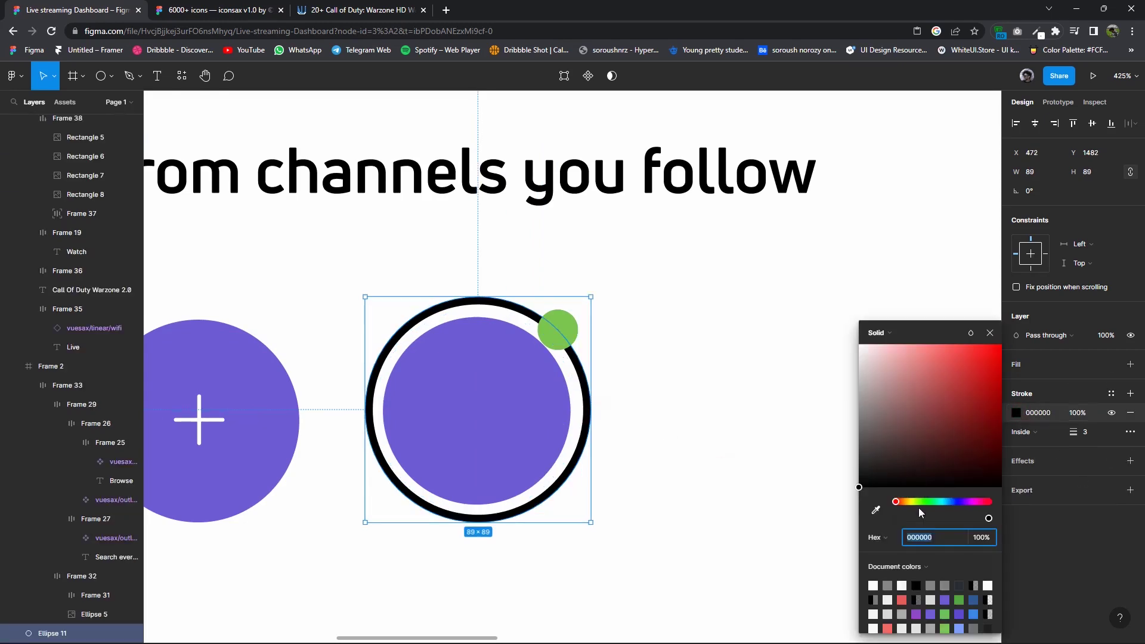
left_click(977, 610)
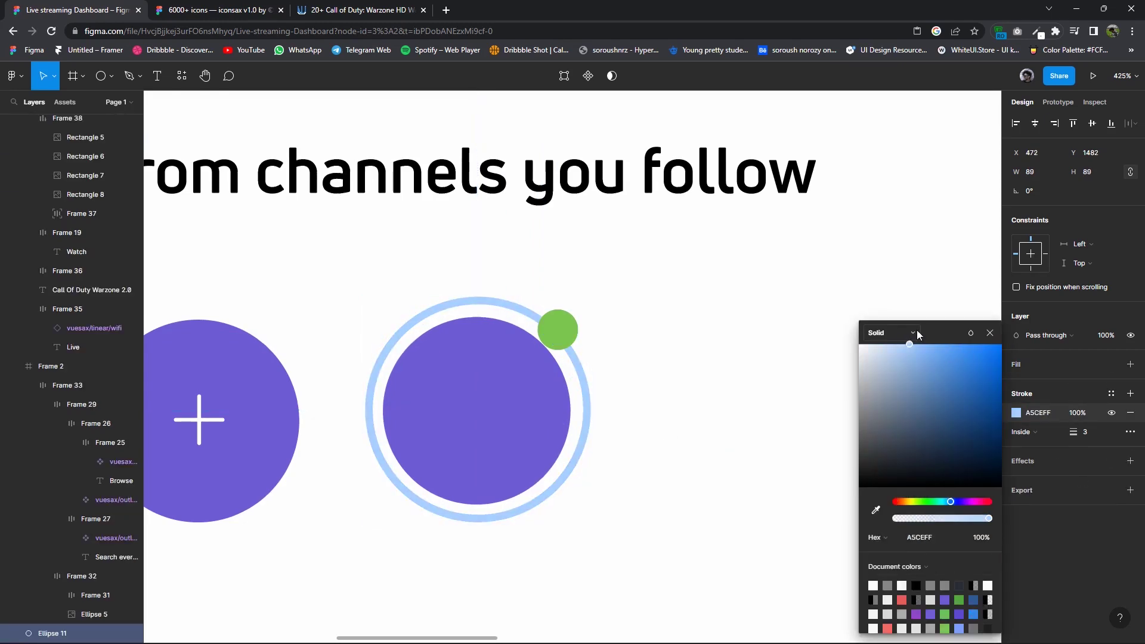
left_click(757, 322)
scroll(618, 404, "up", 1)
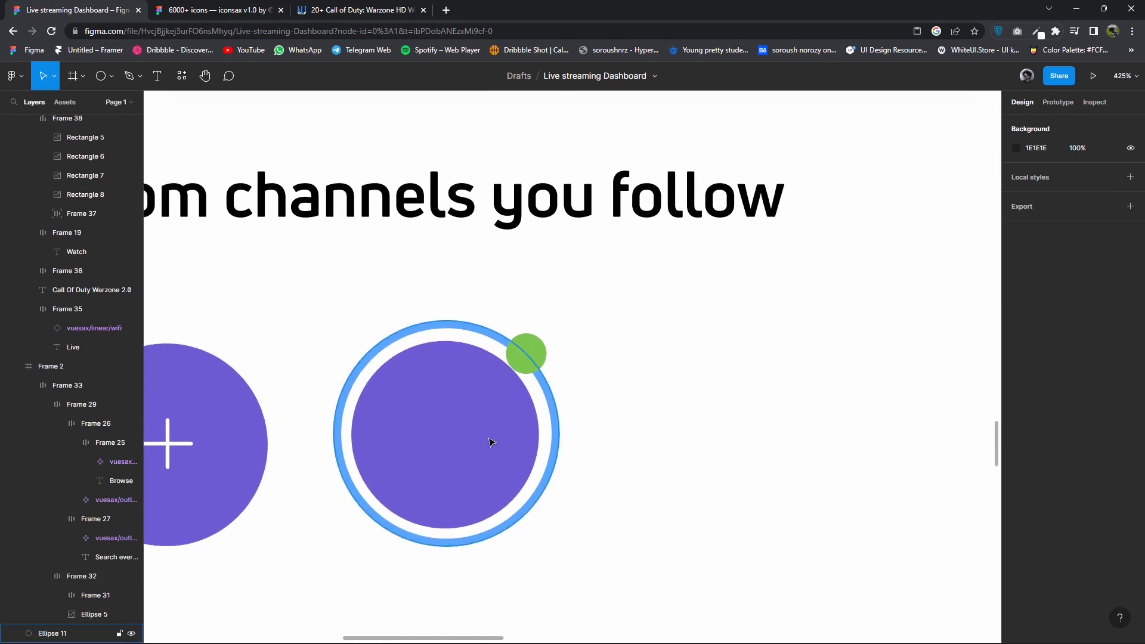
scroll(491, 442, "up", 3, "ctrl")
Select the ringed avatar with its green dot and place a copy to its right.
left_click(539, 331)
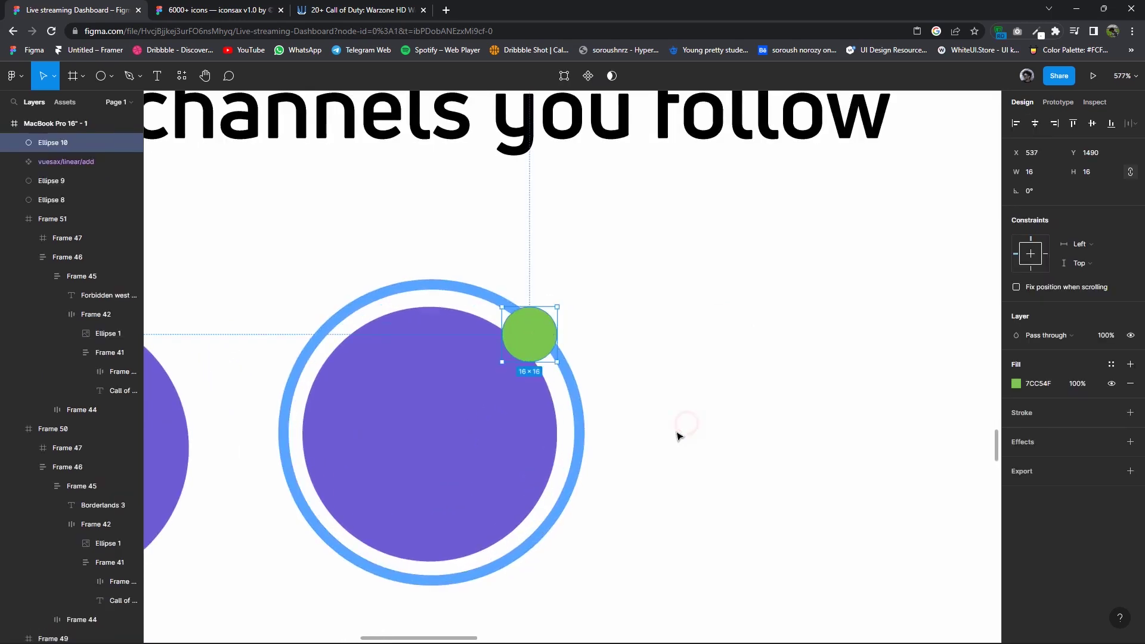
scroll(667, 442, "down", 5, "ctrl")
left_click(585, 413, "shift")
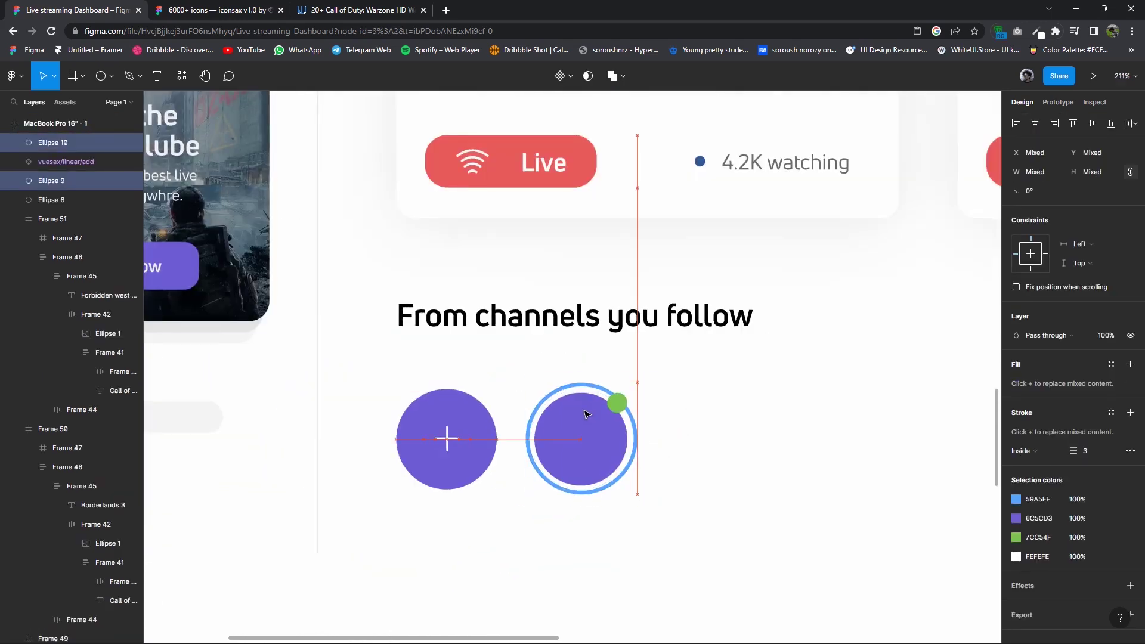
left_click(680, 442)
scroll(626, 462, "down", 2, "ctrl")
scroll(624, 476, "down", 2, "ctrl")
scroll(600, 481, "down", 2, "ctrl")
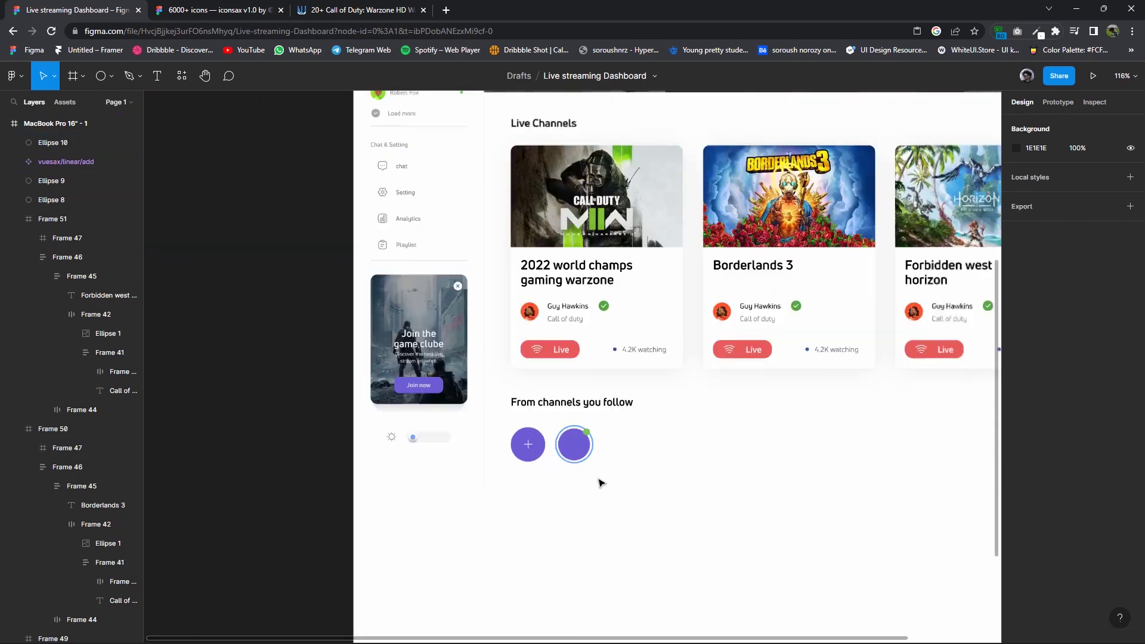
scroll(600, 481, "up", 2, "ctrl")
left_click_drag(633, 472, 535, 391)
left_click_drag(572, 429, 644, 429, "alt")
scroll(638, 440, "up", 3, "ctrl")
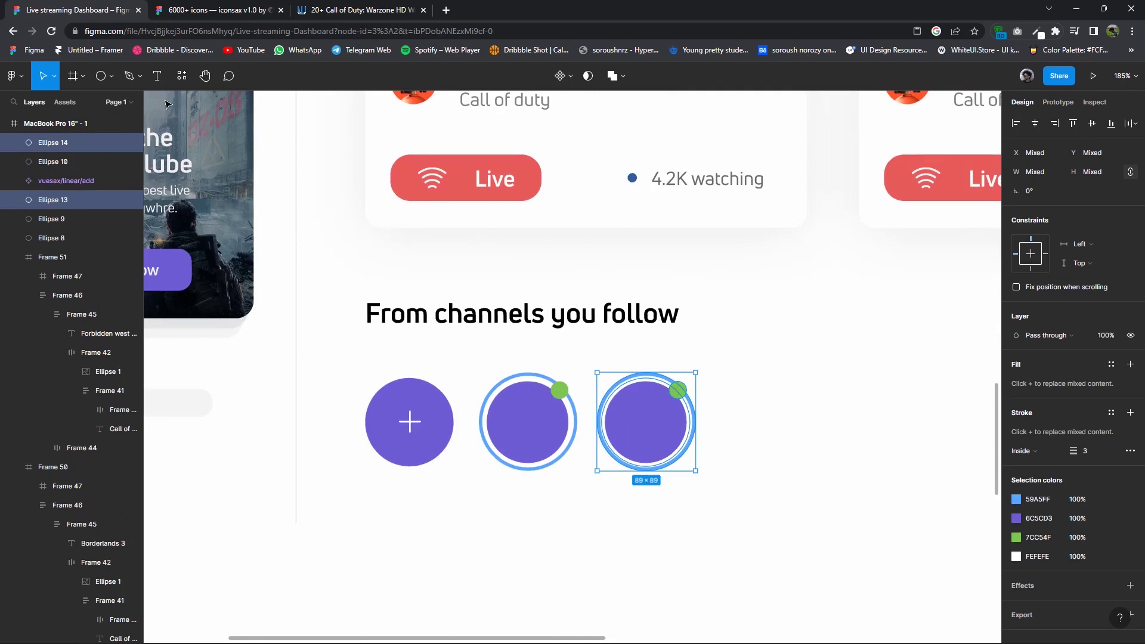
Draw a small polygon triangle rotated -90° and place it on the third avatar's dot.
left_click(112, 78)
left_click(68, 161)
scroll(757, 400, "up", 1, "ctrl")
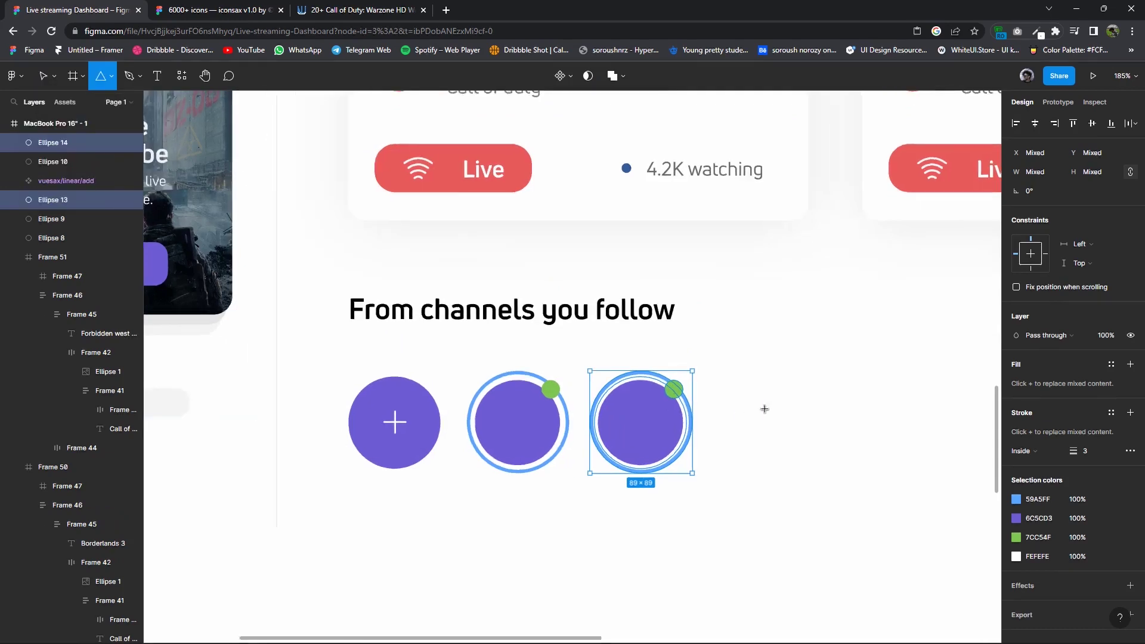
scroll(746, 387, "up", 2, "ctrl")
left_click_drag(743, 384, 755, 394)
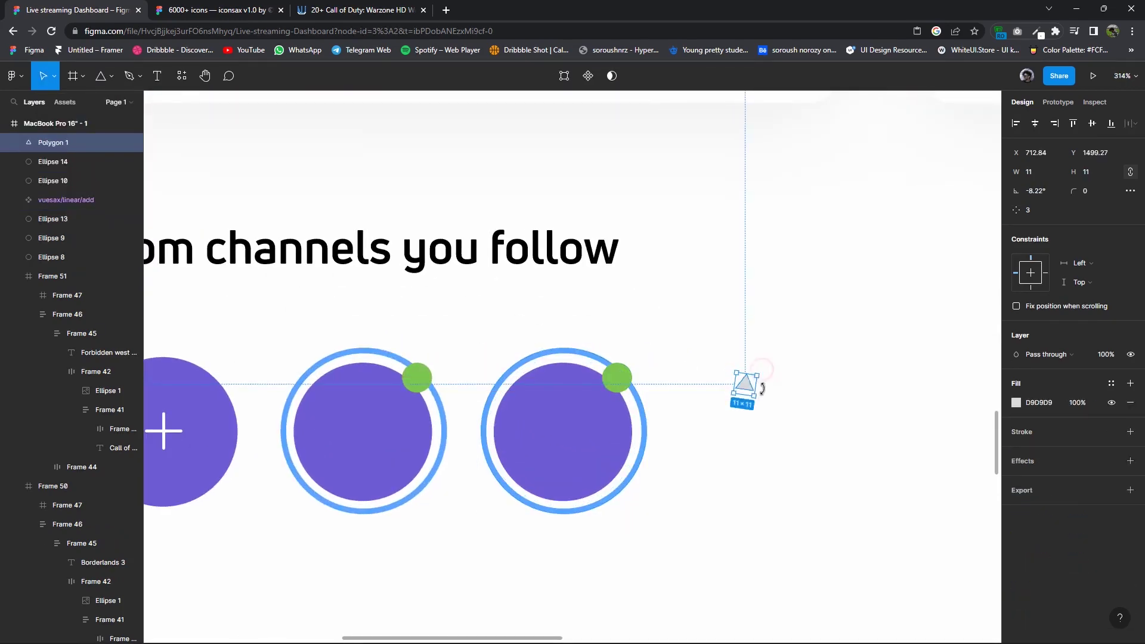
type("-90")
key("Return")
scroll(665, 385, "up", 3, "ctrl")
mouse_move(798, 381)
left_mouse_down()
mouse_move(595, 371)
mouse_move(602, 382)
left_mouse_up()
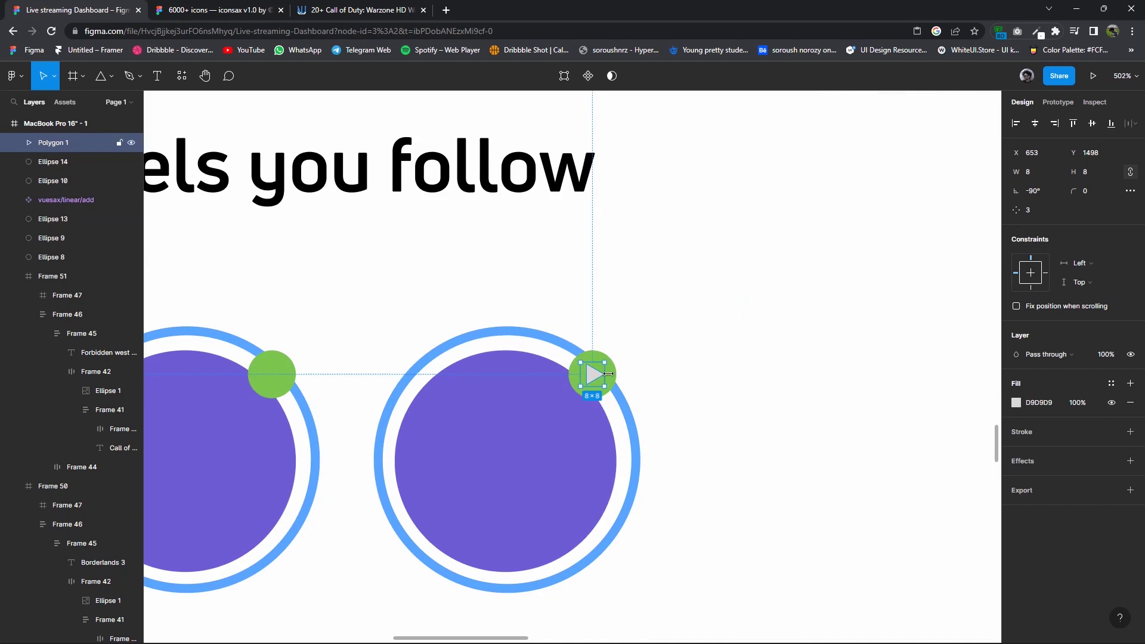
Fill the third avatar's status dot blue (3380DB).
left_click(614, 375)
left_click(1015, 384)
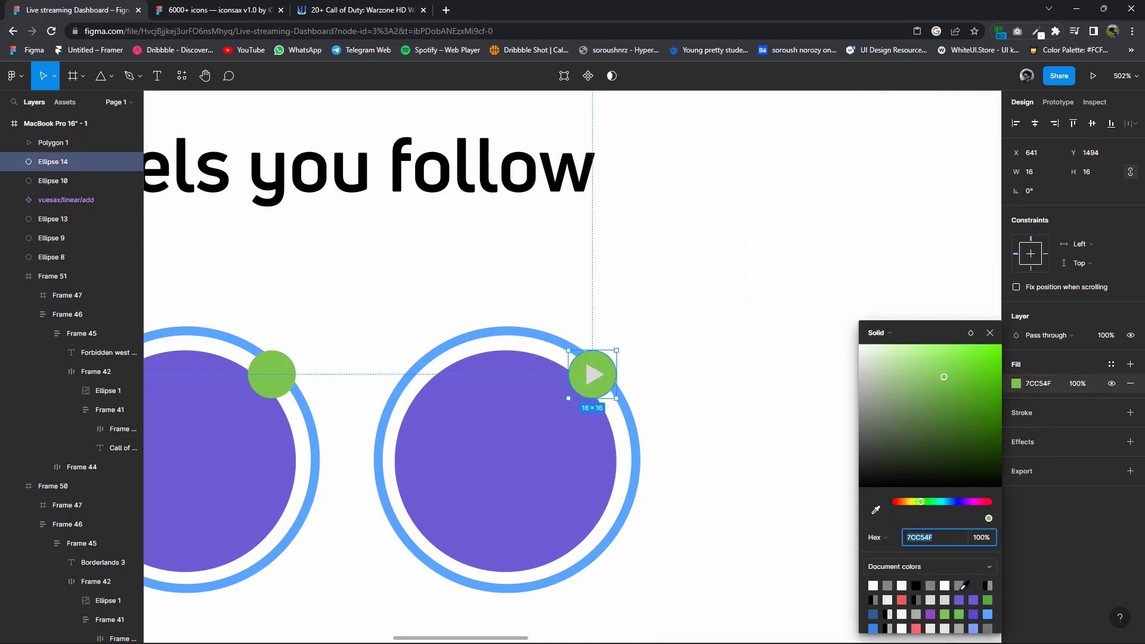
left_click(987, 614)
left_click_drag(954, 370, 968, 365)
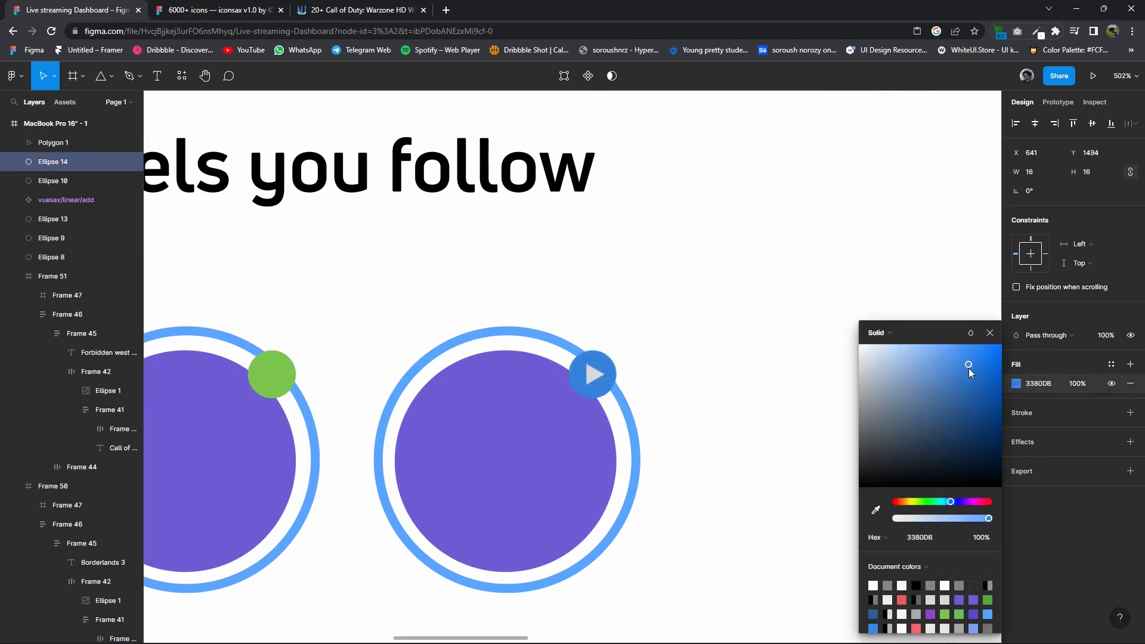
left_click(798, 342)
Copy the play-badge avatar to the right and delete the copy's play triangle.
scroll(733, 411, "down", 5)
scroll(685, 477, "right", 2)
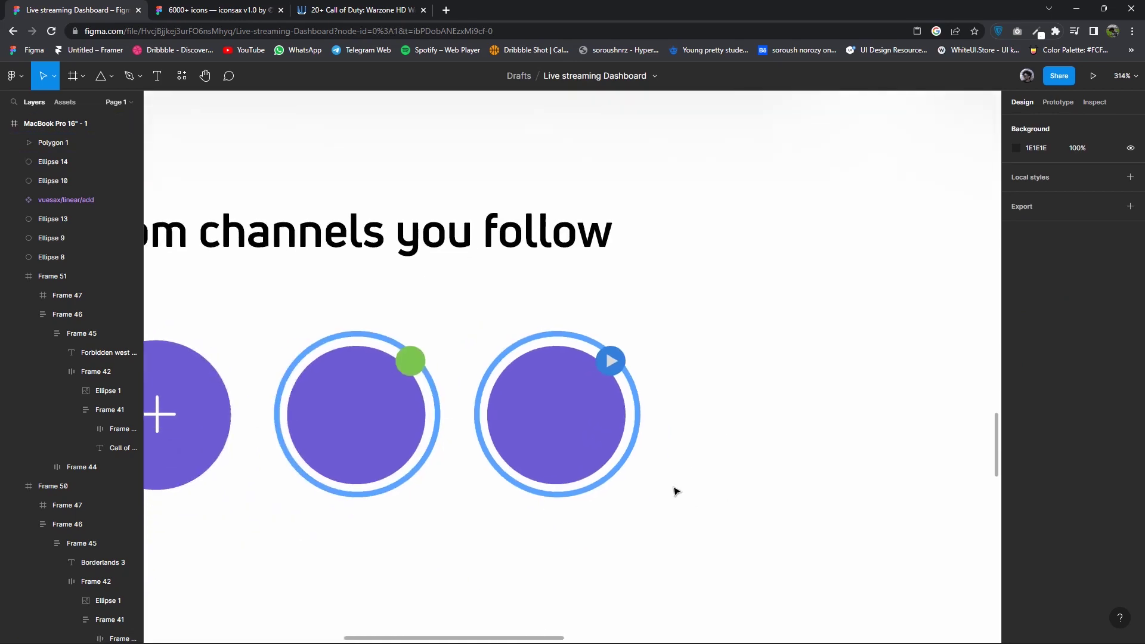
left_click_drag(559, 405, 759, 403)
left_click(723, 266)
scroll(582, 304, "down", 3)
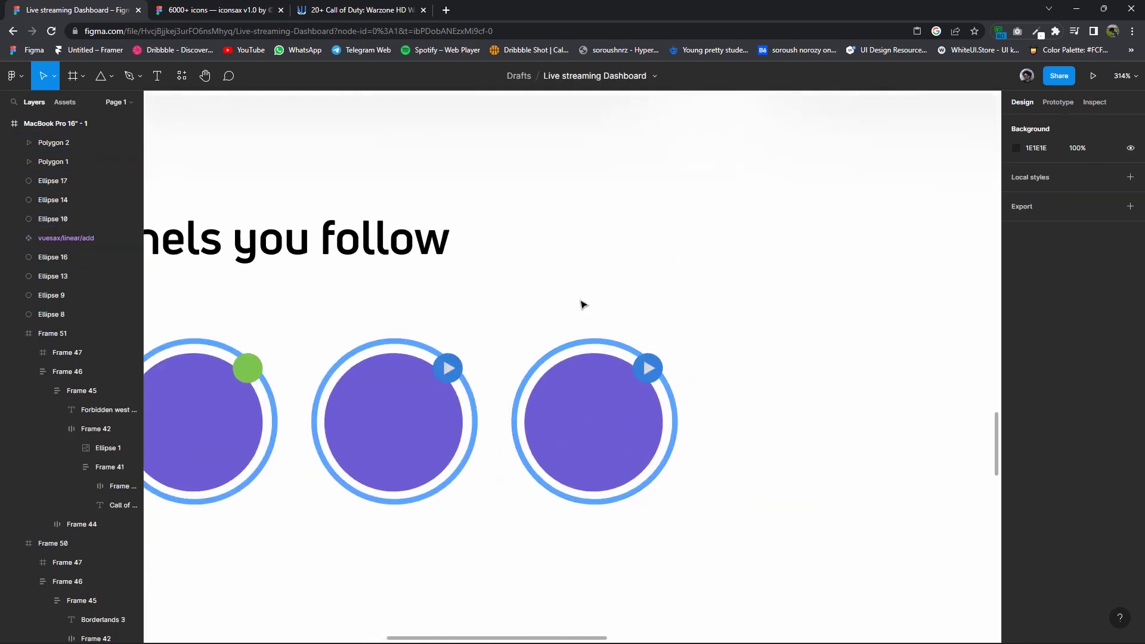
scroll(633, 352, "up", 2)
left_click(631, 351)
key("Delete")
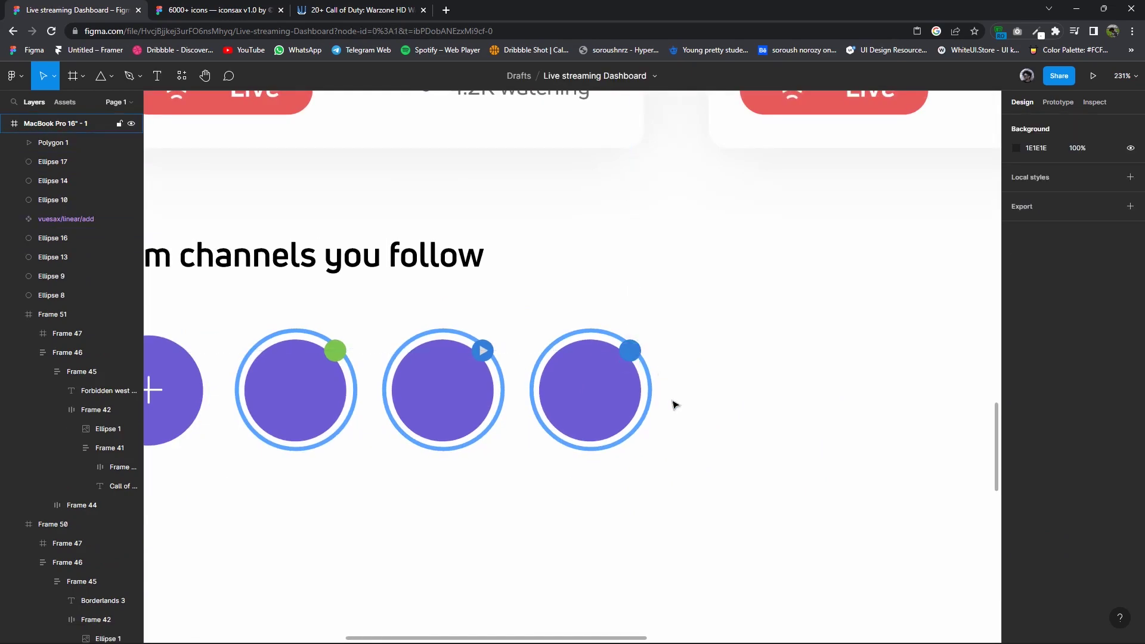
Copy the plain blue-badge avatar into fifth place, evenly spaced.
scroll(668, 417, "down", 2)
left_click(566, 341)
left_click(620, 354, "shift")
left_click_drag(594, 367, 726, 367)
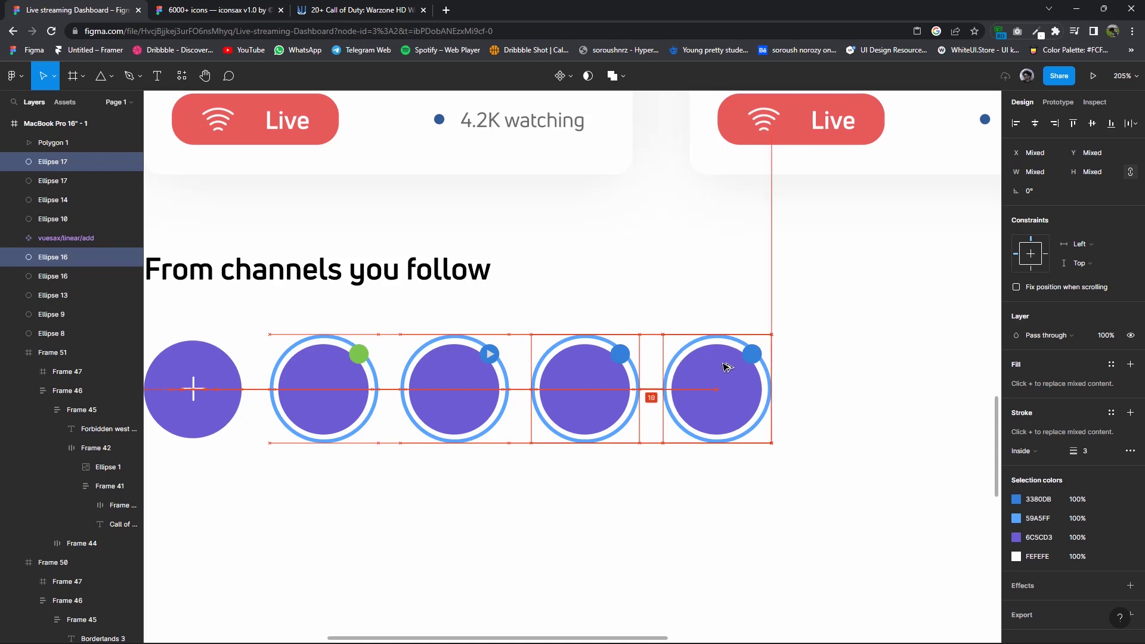
left_click_drag(728, 367, 724, 366)
key("ctrl+z")
left_click_drag(638, 345, 714, 378)
left_click(658, 309)
scroll(398, 240, "down", 5)
Move the wifi icon from the Live badge to sit beside the last avatar.
left_click(338, 202, "ctrl")
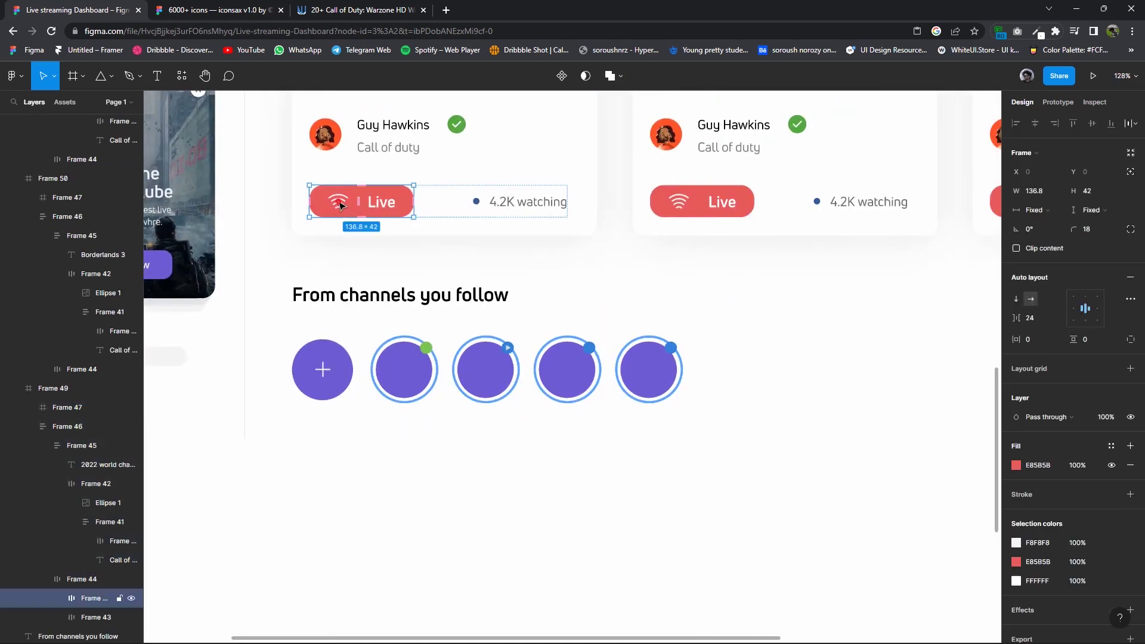
mouse_move(338, 203)
left_mouse_down()
mouse_move(695, 345)
mouse_move(661, 339)
left_mouse_up()
scroll(695, 345, "up", 2)
scroll(695, 345, "up", 2)
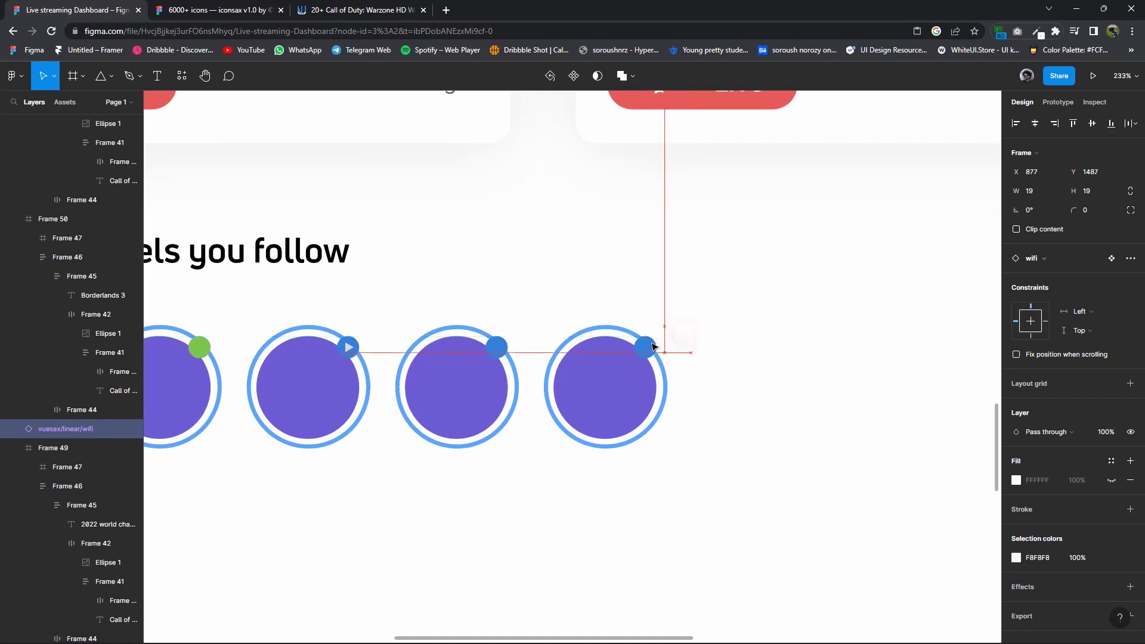
scroll(658, 348, "up", 3)
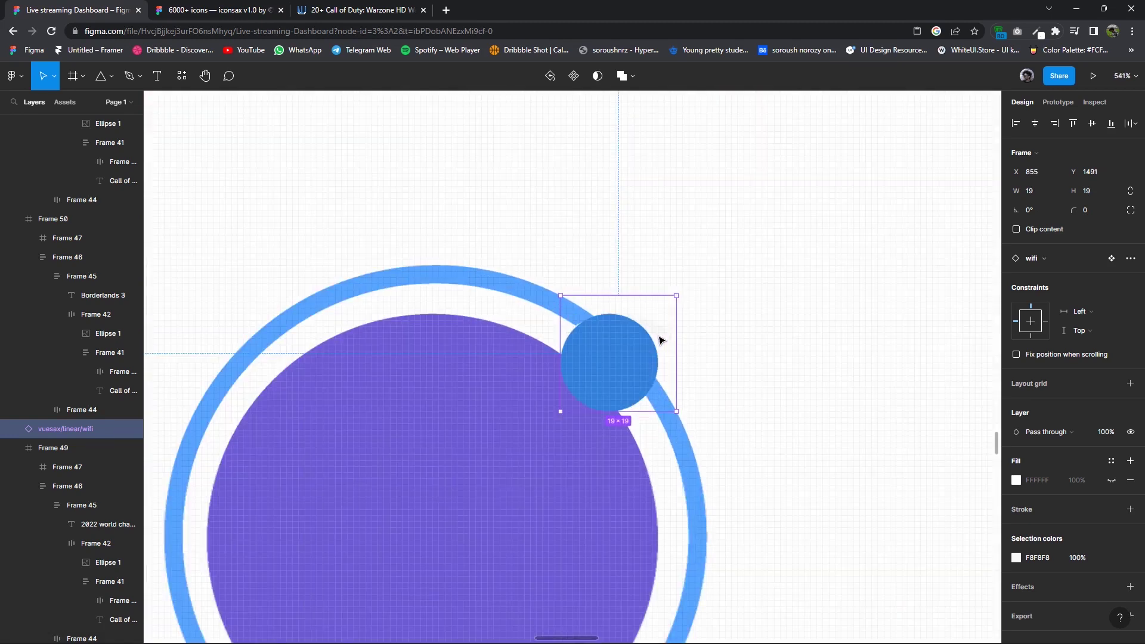
left_click_drag(784, 327, 815, 321)
Adjust the wifi icon's colour and shrink it to 5×5.
left_click(1016, 558)
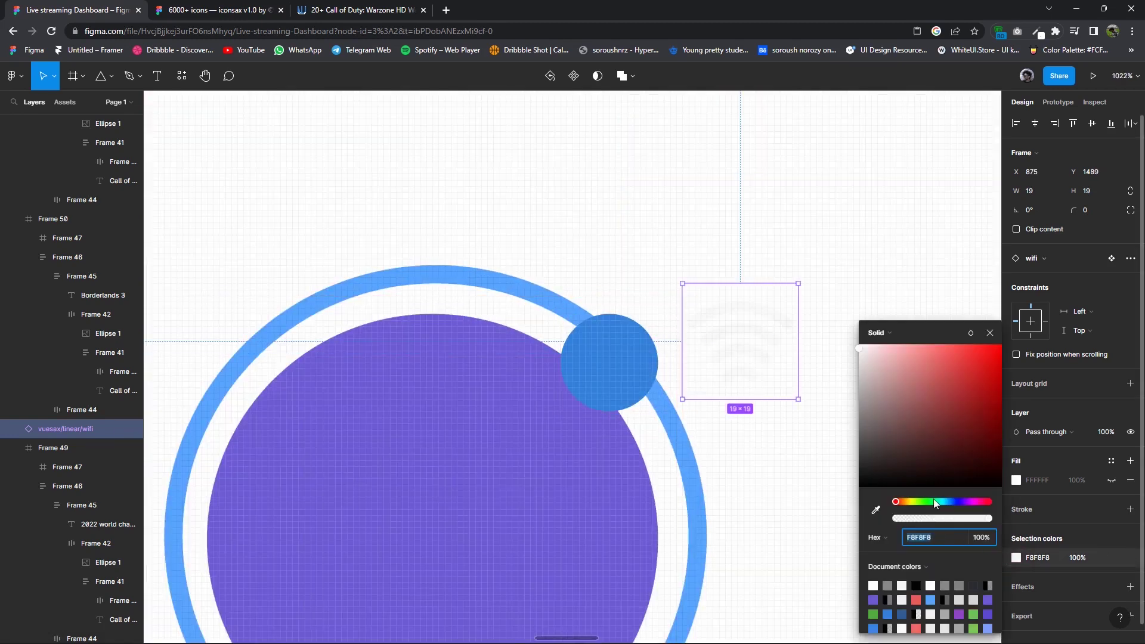
left_click_drag(957, 349, 860, 346)
left_click(1027, 514)
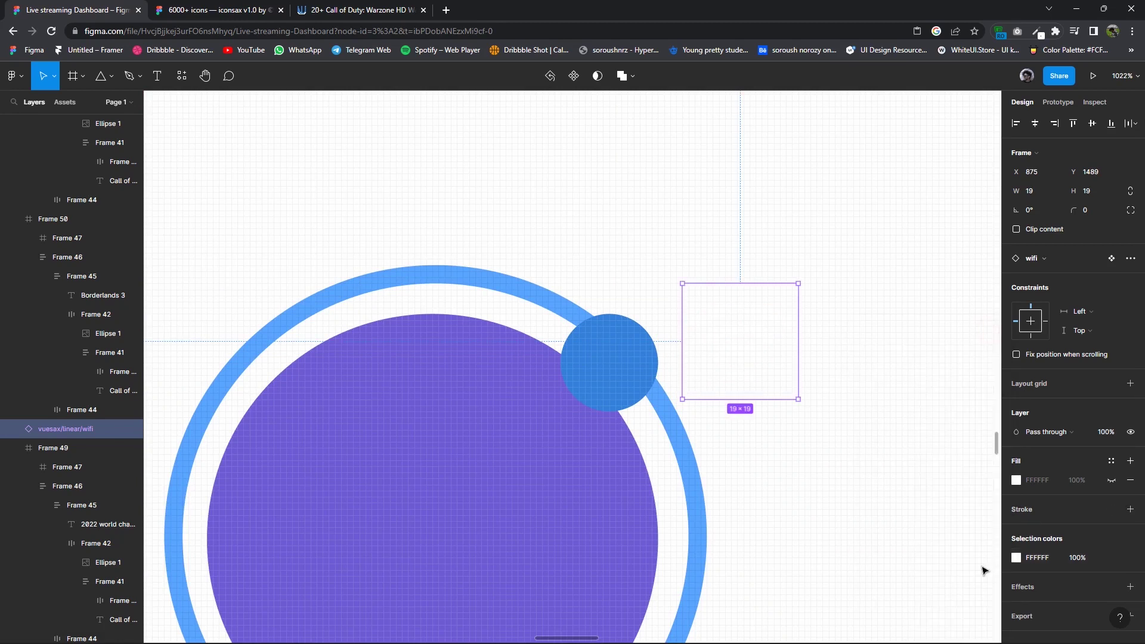
left_click(1015, 557)
left_click_drag(881, 395, 859, 449)
left_click(764, 411)
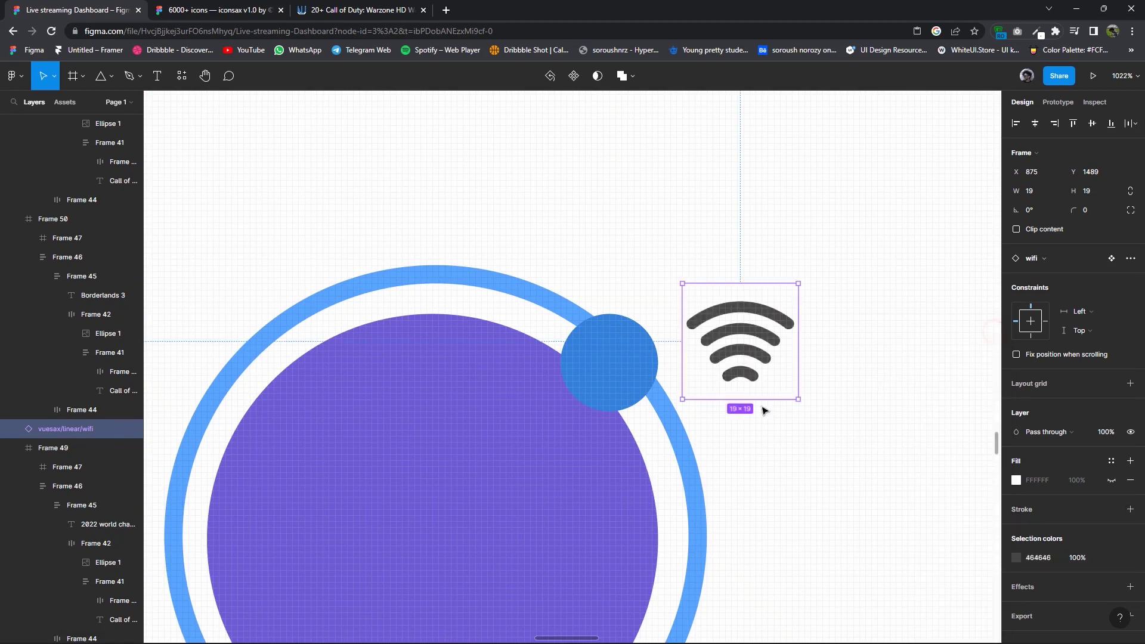
left_click_drag(795, 395, 713, 314)
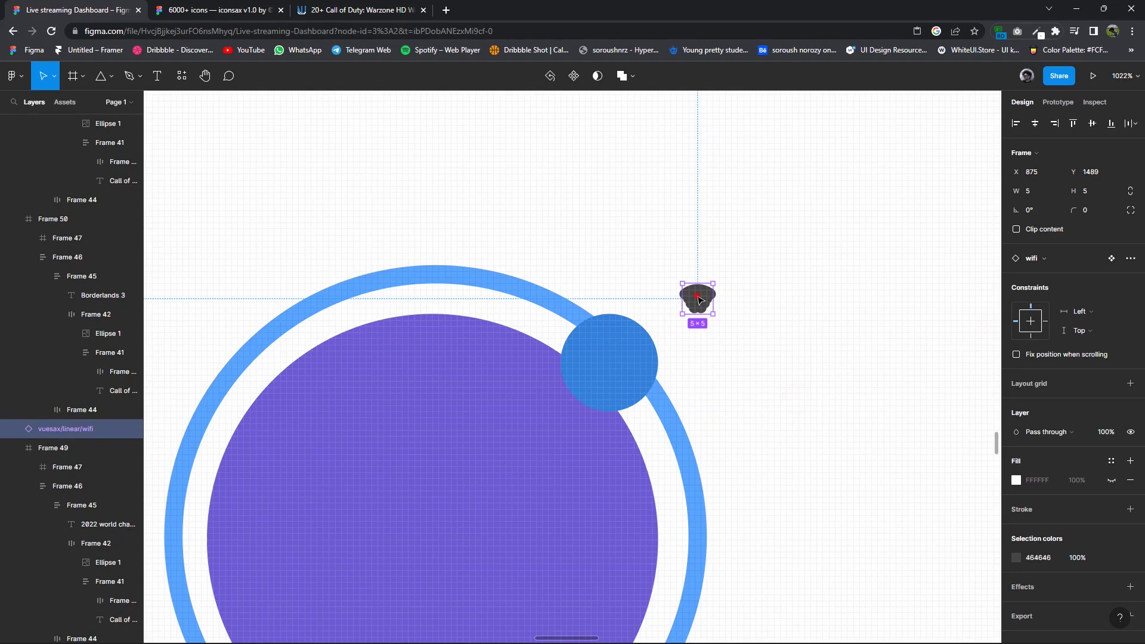
Place the wifi icon on the badge, wrap it in a frame, and colour it white.
double_click(699, 299)
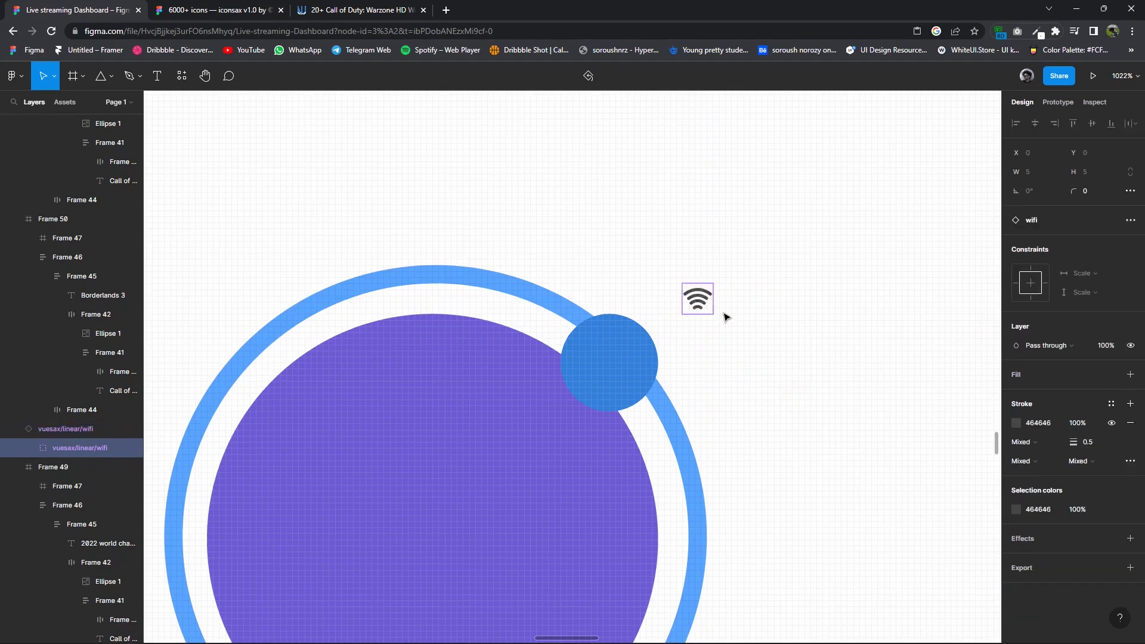
left_click_drag(697, 299, 605, 371)
right_click(606, 371)
left_click(619, 367)
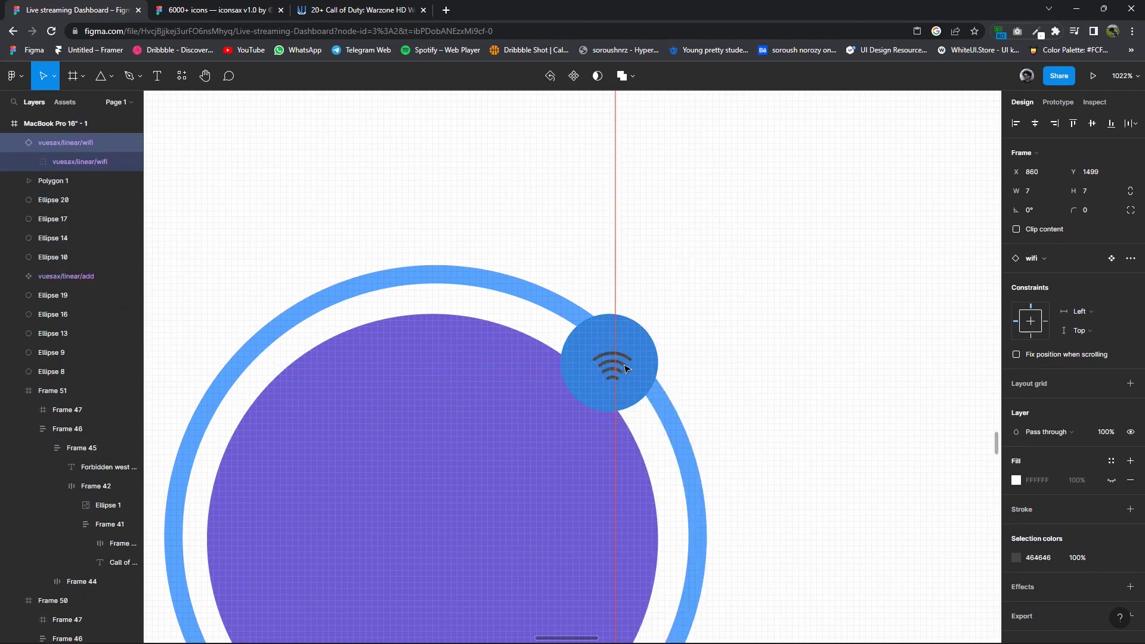
scroll(623, 367, "up", 3, "ctrl")
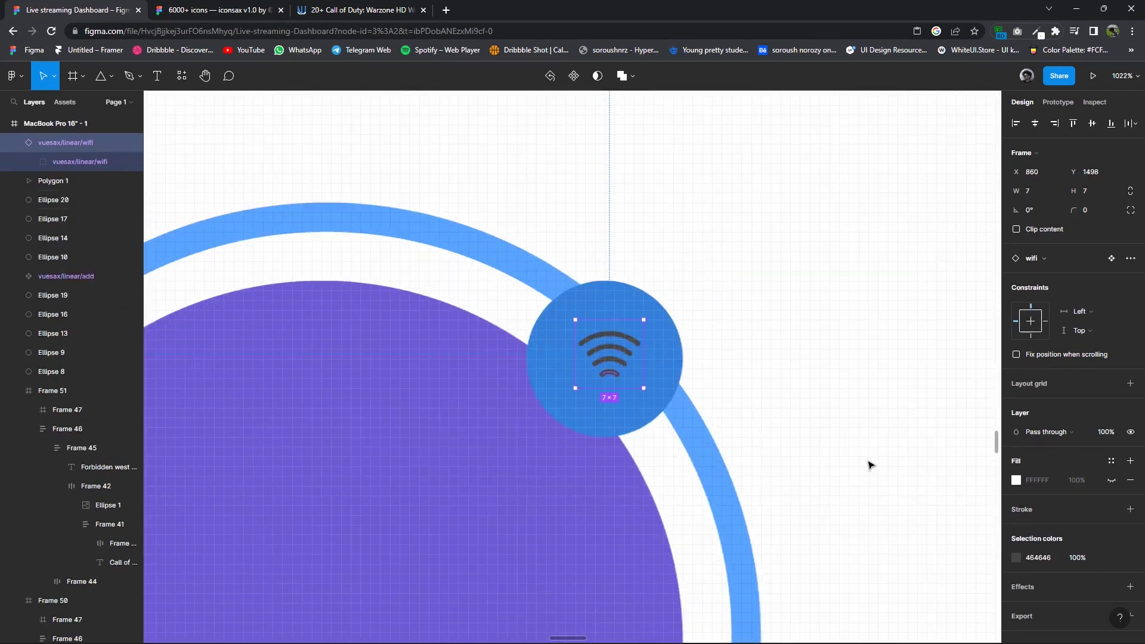
left_click(1016, 558)
left_click_drag(859, 448, 815, 304)
left_click(815, 304)
Check the wifi icon's layers by selecting its whole frame and inner vector.
scroll(791, 388, "down", 2, "ctrl")
scroll(606, 311, "up", 3, "ctrl")
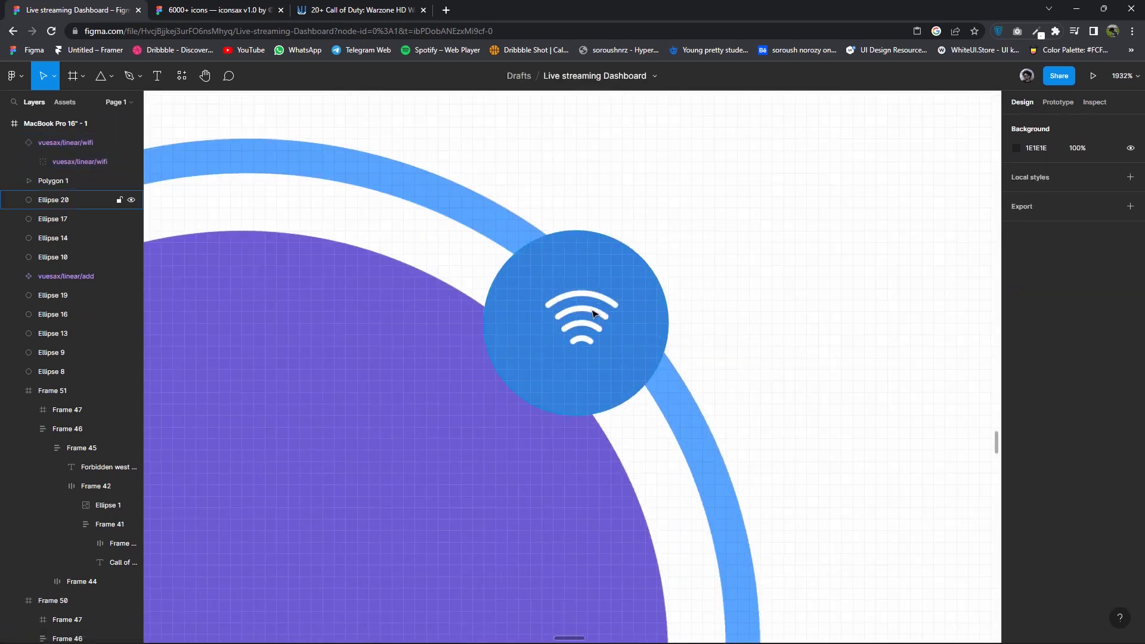
double_click(606, 311)
left_click(715, 330)
left_click(614, 301)
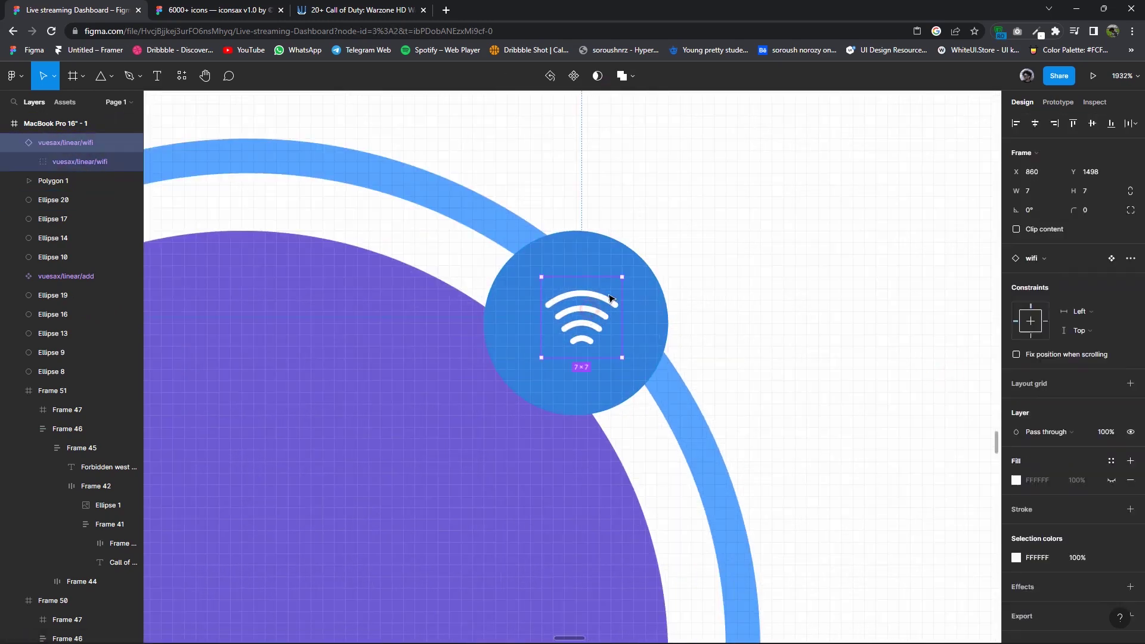
double_click(602, 313)
double_click(598, 314)
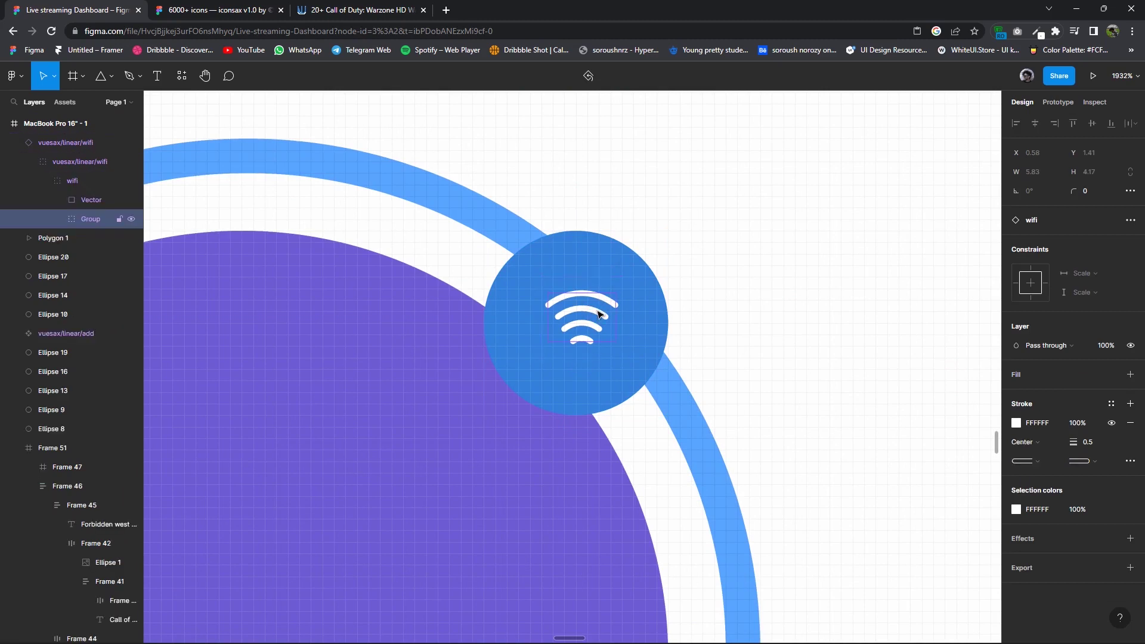
left_click(691, 298)
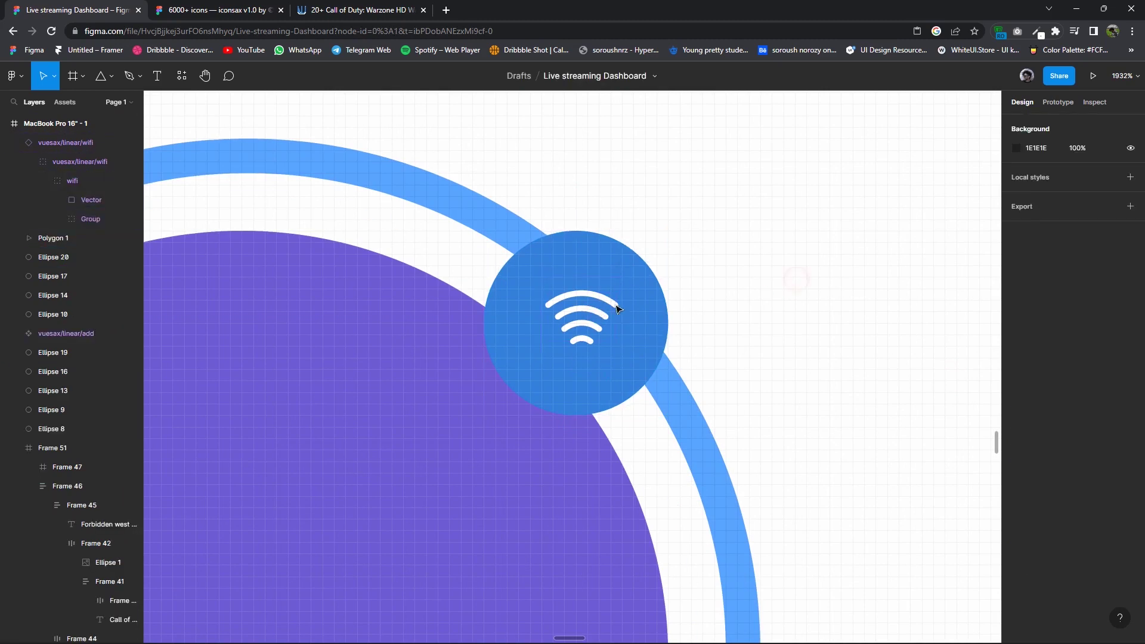
left_click(621, 294)
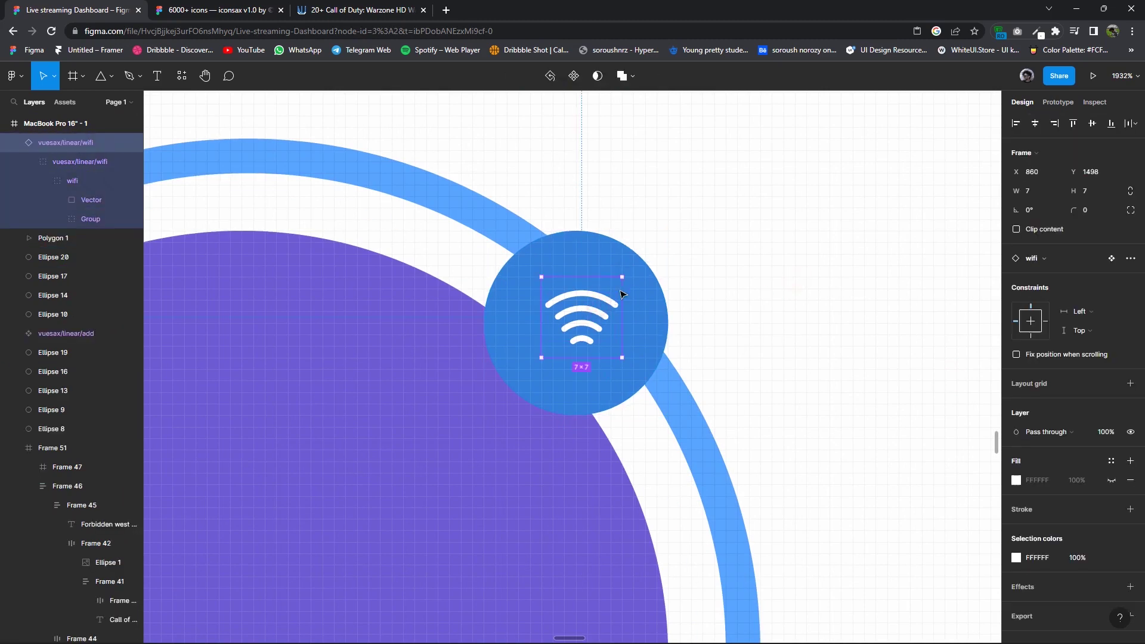
Set the badge circle behind the wifi icon (Ellipse 20) to red, E85B5B.
left_click(740, 309)
key("shift+2")
scroll(777, 347, "down", 5)
key("Escape")
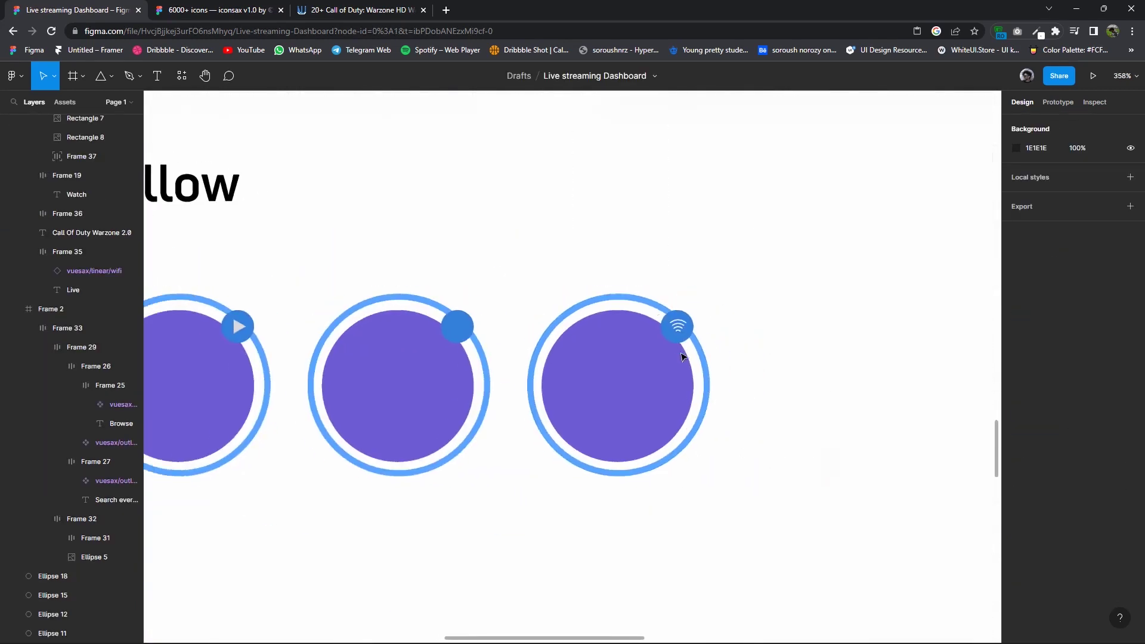
left_click(673, 339)
left_click(1016, 383)
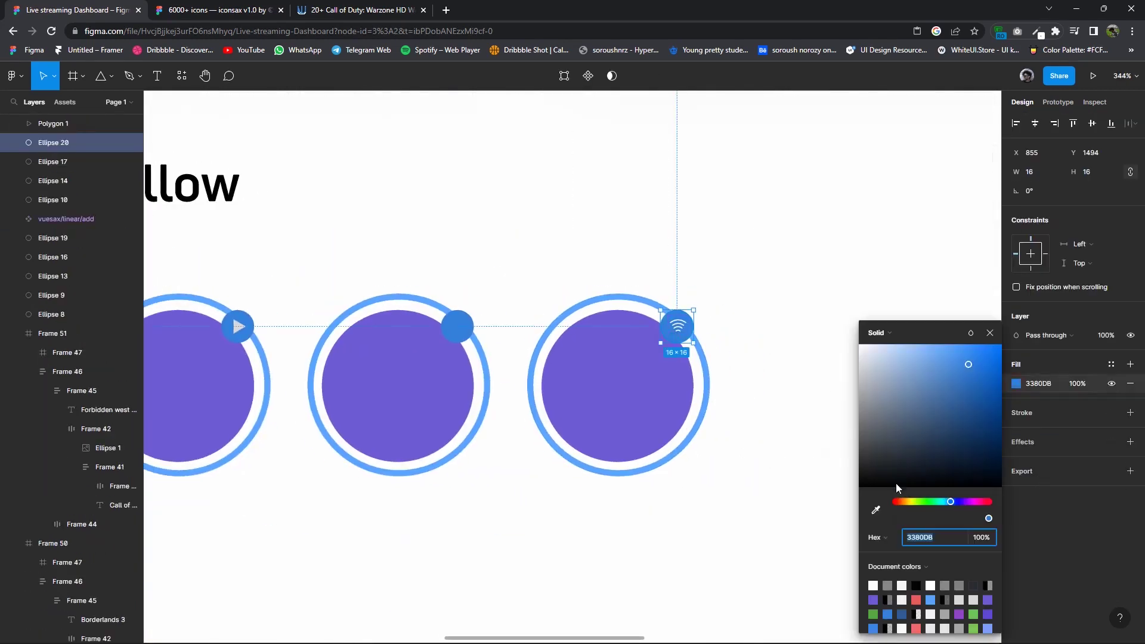
left_click(876, 510)
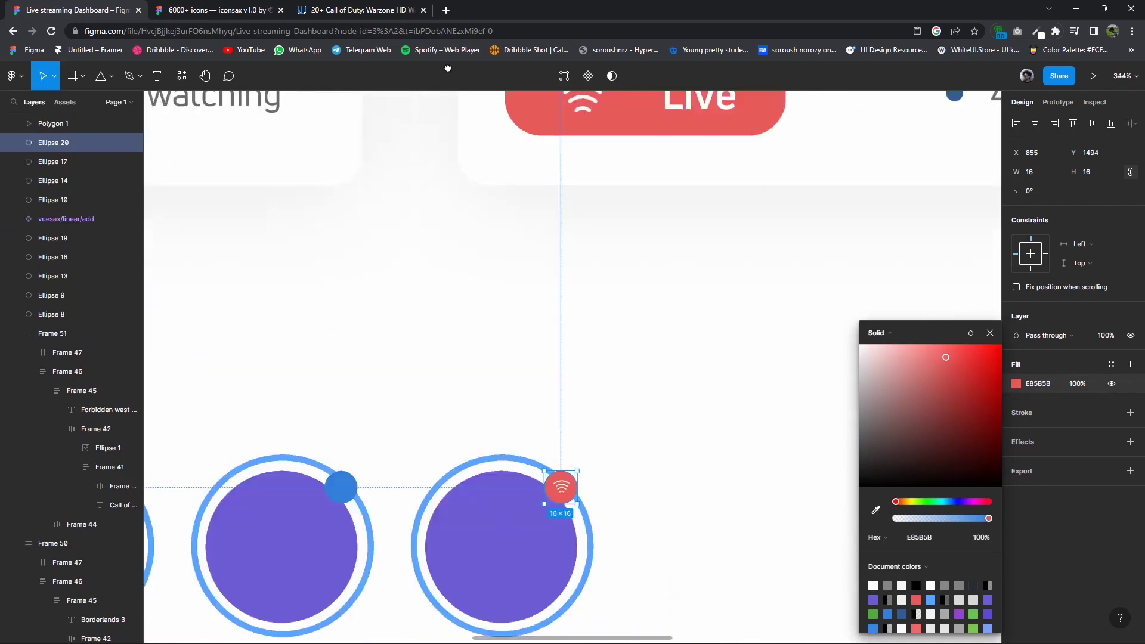
Alt-drag duplicate the ringed avatar circles so the row runs past ten circles.
left_click_drag(575, 401, 506, 153)
key("Escape")
scroll(512, 233, "down", 3)
scroll(523, 266, "down", 3)
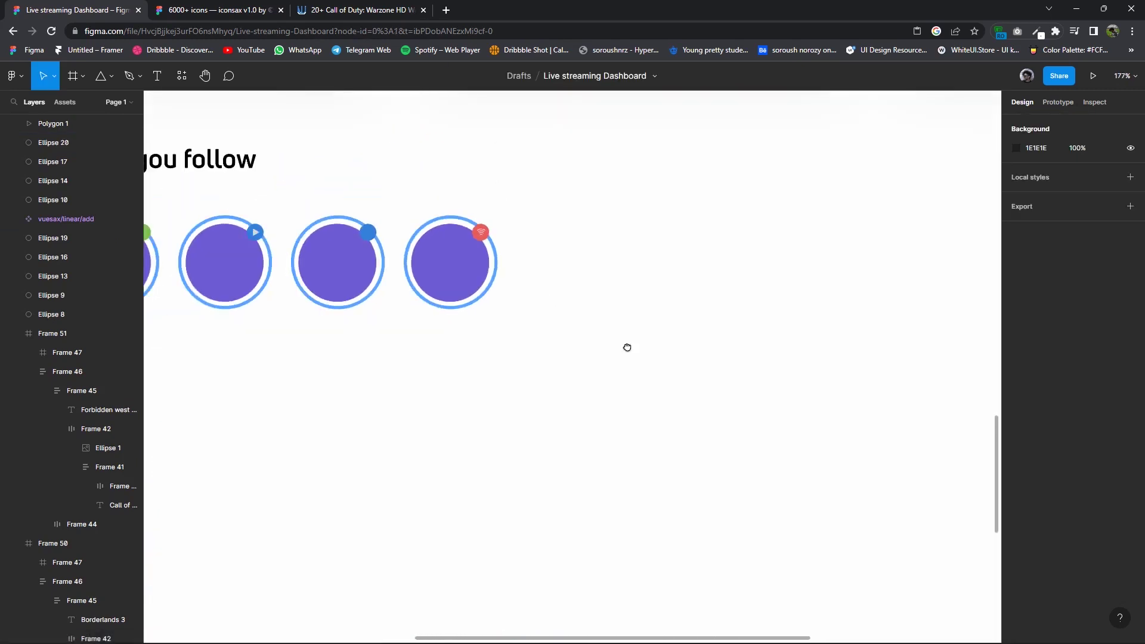
scroll(626, 345, "down", 4)
mouse_move(551, 388)
left_mouse_down()
mouse_move(465, 334)
mouse_move(658, 347)
left_mouse_up()
mouse_move(578, 381)
left_mouse_down()
mouse_move(519, 331)
mouse_move(775, 348)
left_mouse_up()
scroll(608, 401, "right", 5)
mouse_move(358, 385)
left_mouse_down()
mouse_move(189, 316)
mouse_move(710, 337)
left_mouse_up()
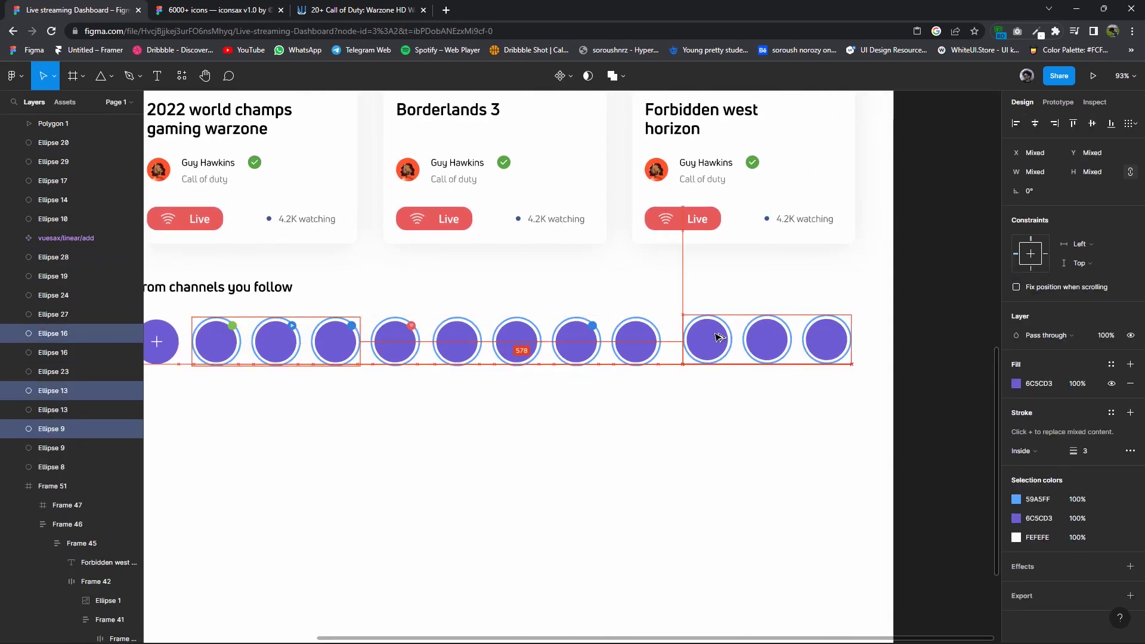
left_click(650, 438)
scroll(361, 424, "down", 3)
scroll(349, 373, "up", 5)
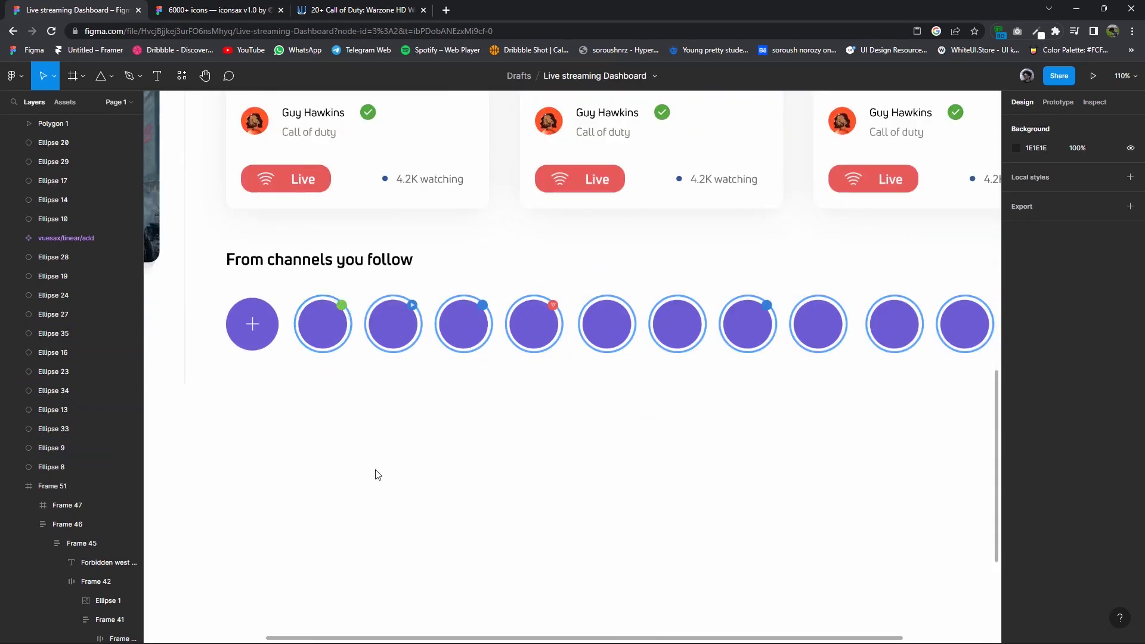
Launch the Content Reel plugin and browse its image collections, including avatar sets.
right_click(356, 474)
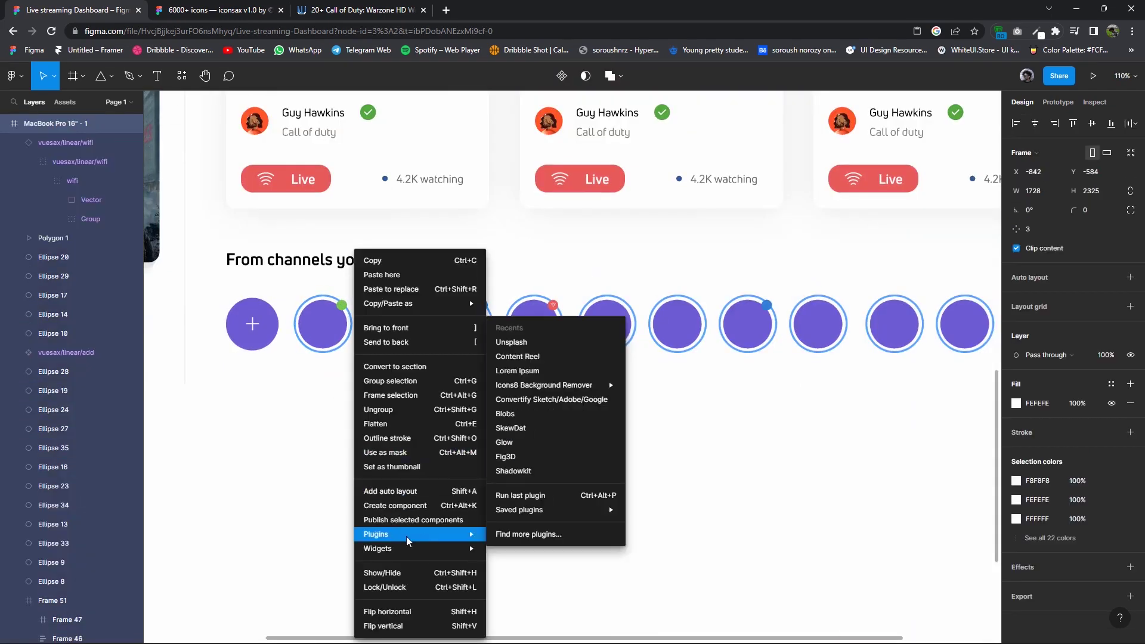
left_click(541, 360)
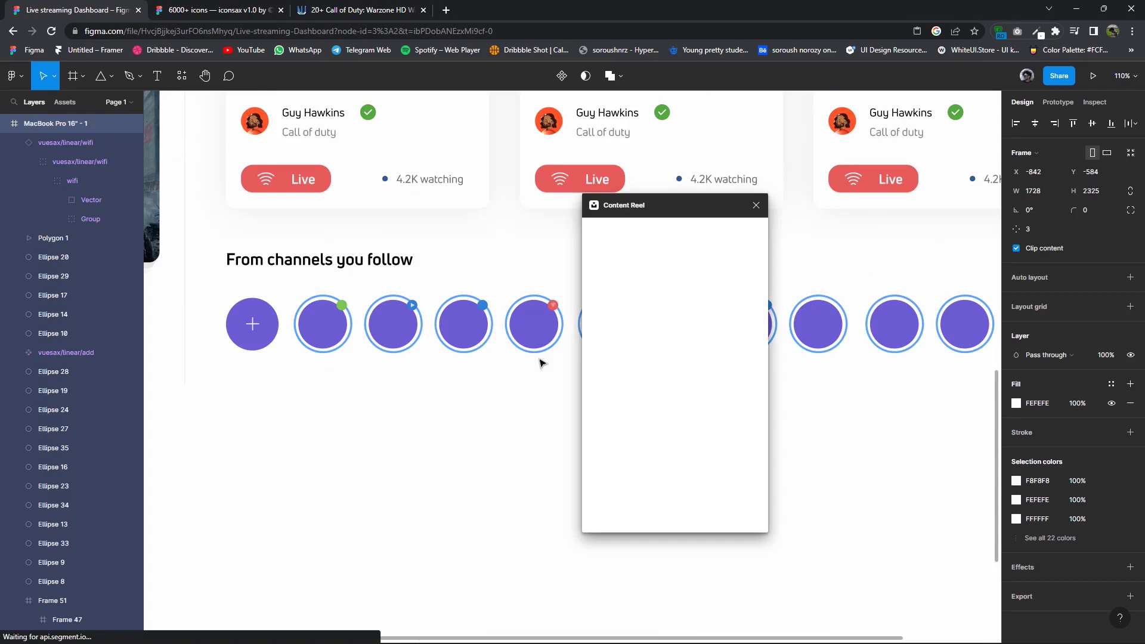
left_click(634, 235)
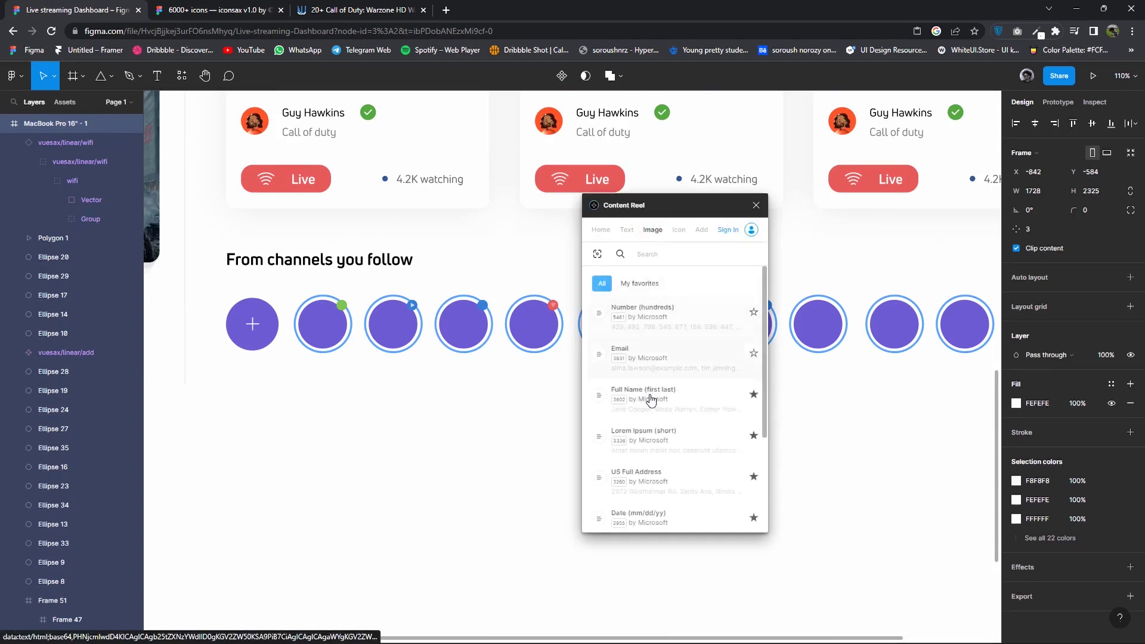
scroll(568, 440, "down", 3)
scroll(568, 440, "down", 2)
scroll(460, 243, "up", 4)
scroll(636, 386, "down", 5)
scroll(418, 411, "down", 5, "ctrl")
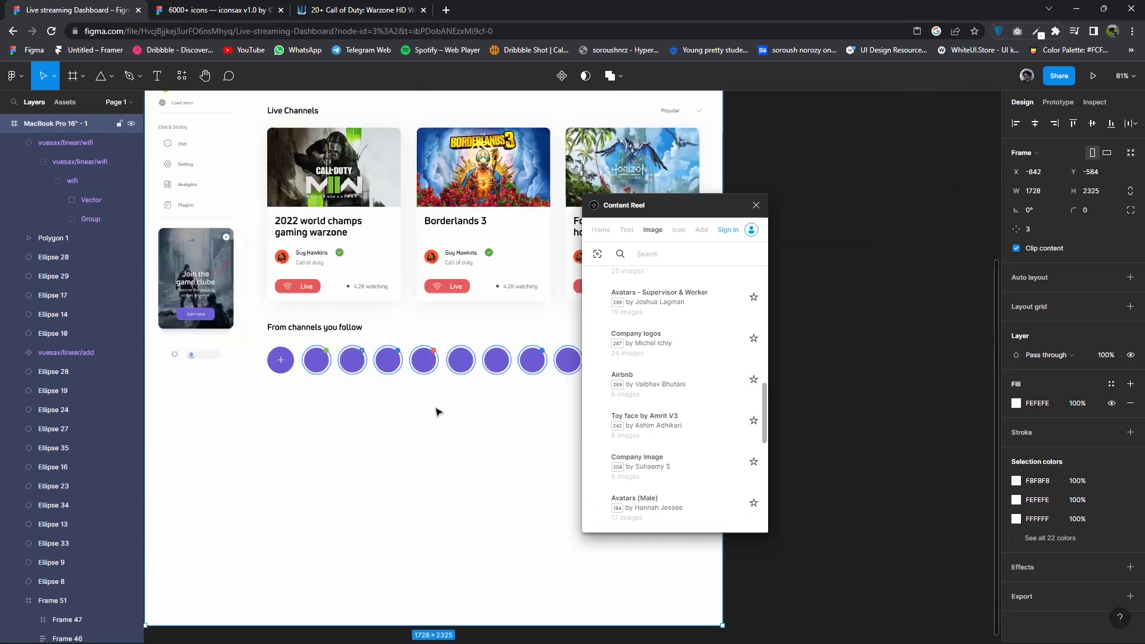
scroll(633, 424, "down", 2)
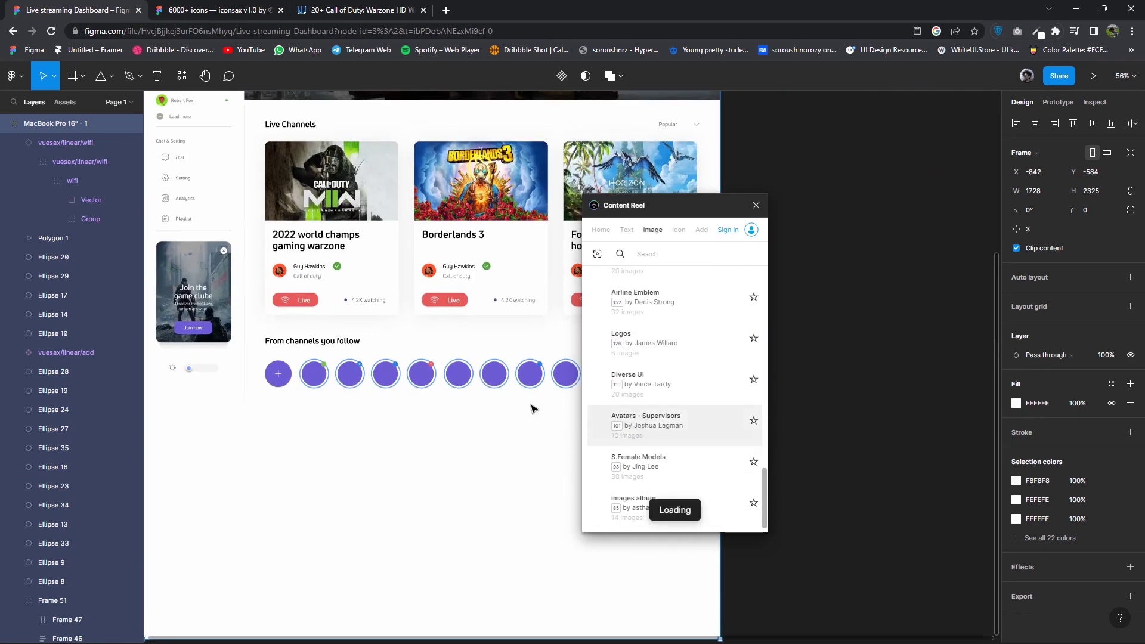
Select the second avatar circle and enter its shape editing mode.
left_click(314, 375)
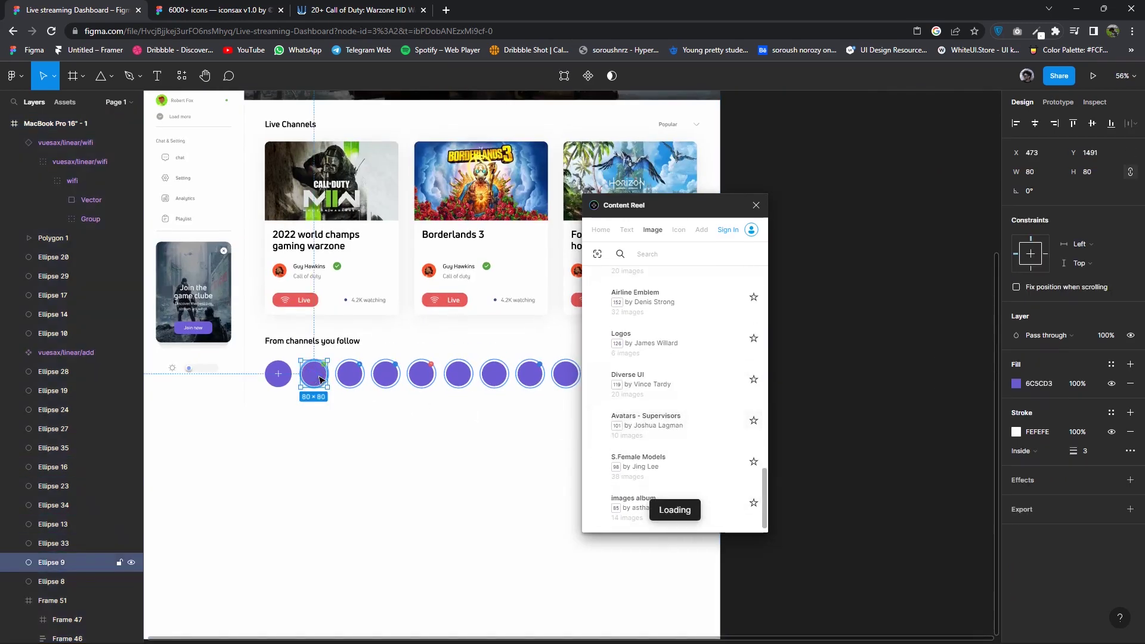
double_click(314, 374)
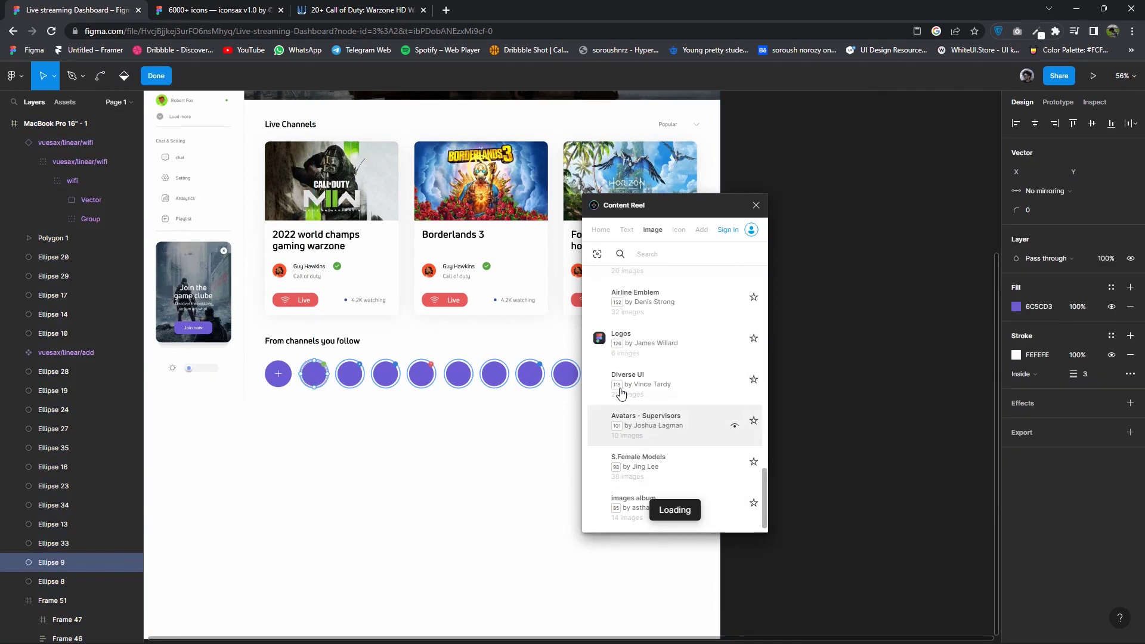
scroll(625, 397, "up", 1)
scroll(629, 400, "down", 2)
scroll(633, 408, "up", 3)
scroll(647, 420, "up", 3)
scroll(633, 404, "up", 2)
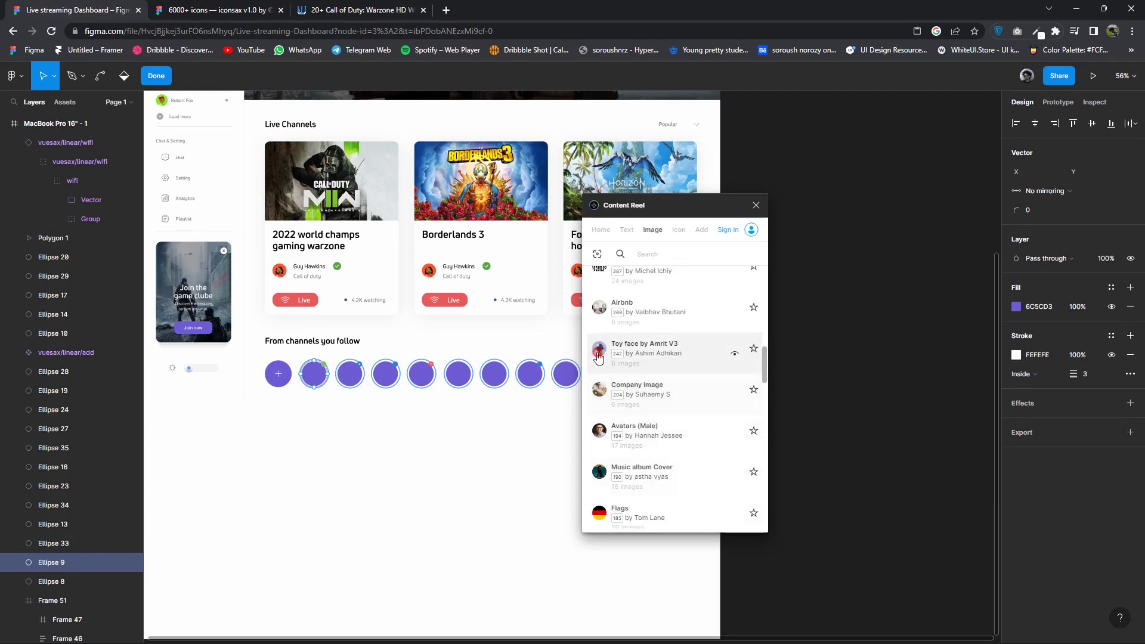
Give the first circles in the followed-channels row different Toy face avatar images.
key("Escape")
left_click(356, 378)
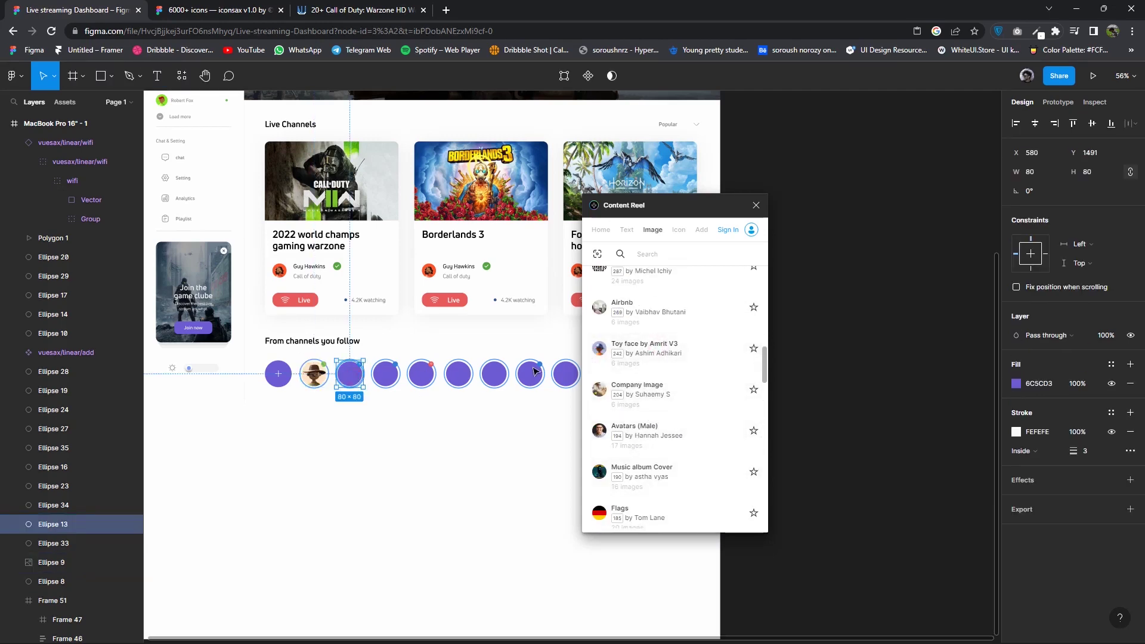
double_click(350, 374)
mouse_move(637, 349)
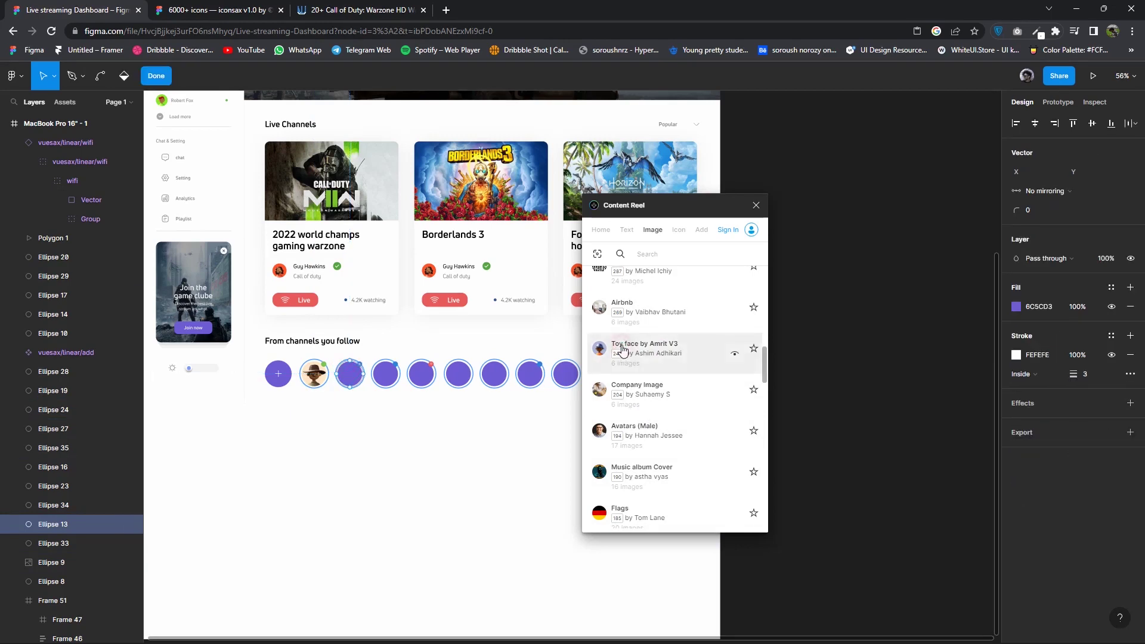
key("Escape")
left_click(381, 378)
left_click(644, 351)
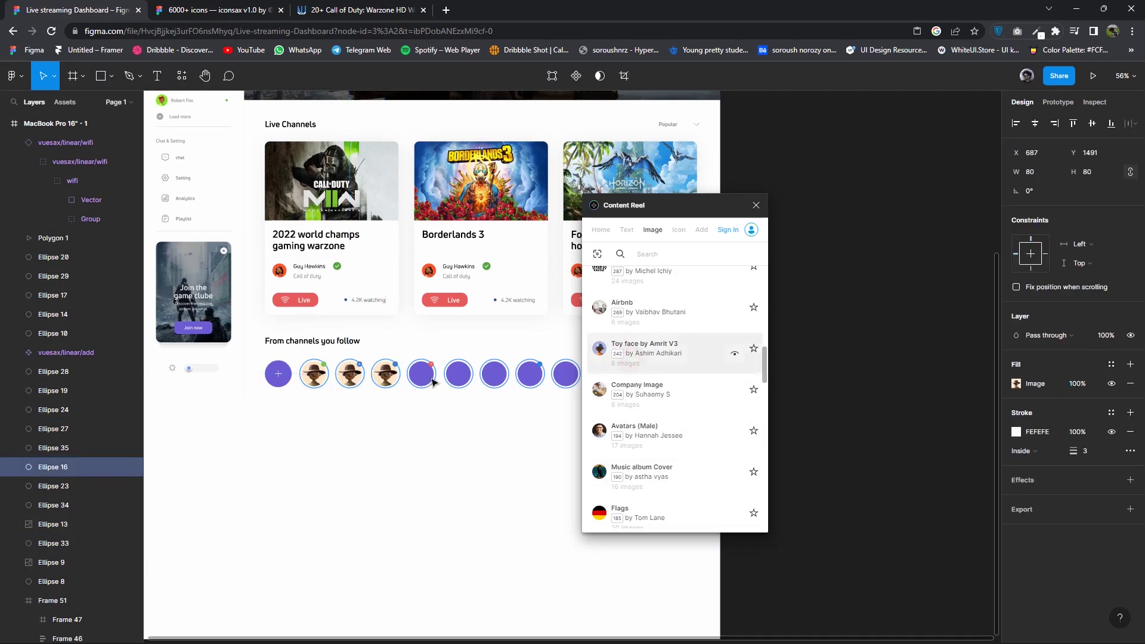
left_click(653, 353)
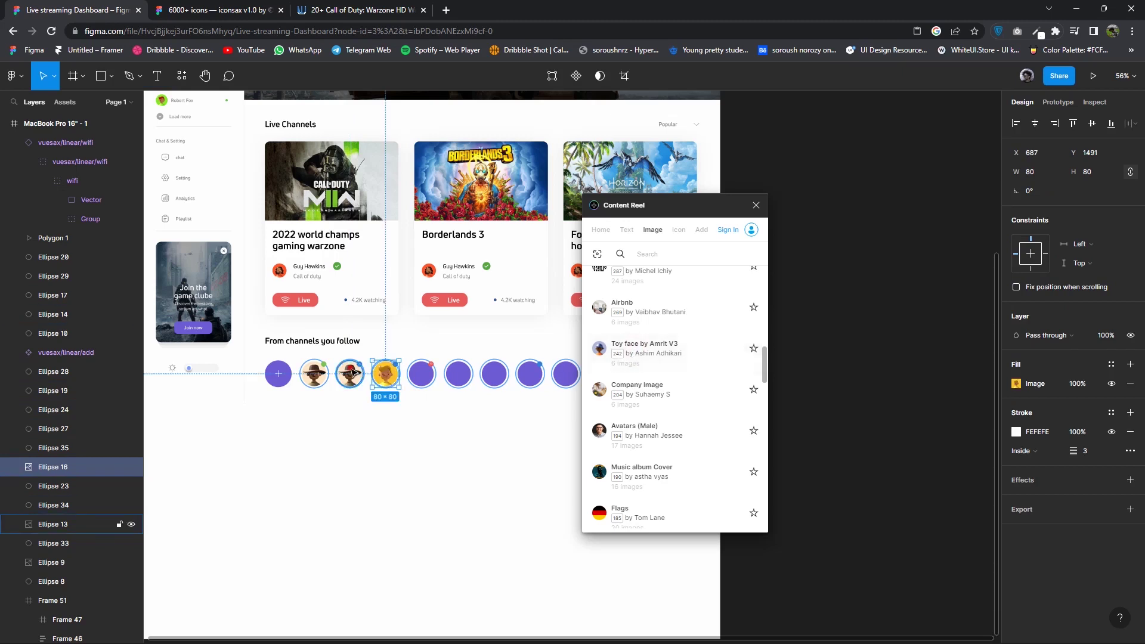
left_click(661, 359)
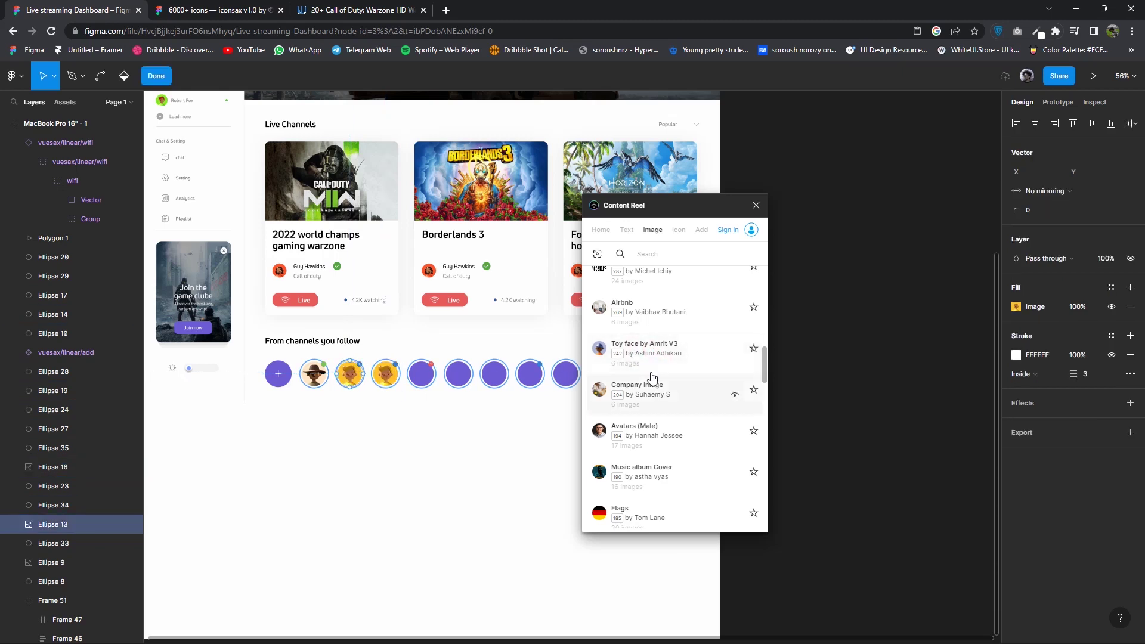
Fill the next circles with toy-face avatars, including a yellow one.
double_click(457, 378)
left_click(653, 357)
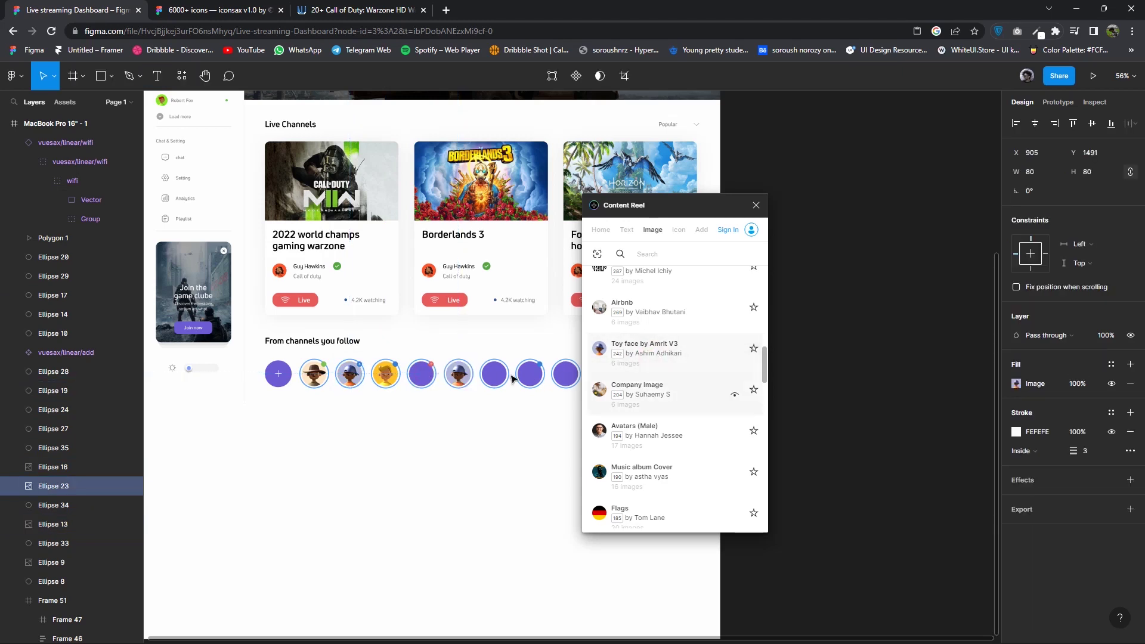
double_click(421, 373)
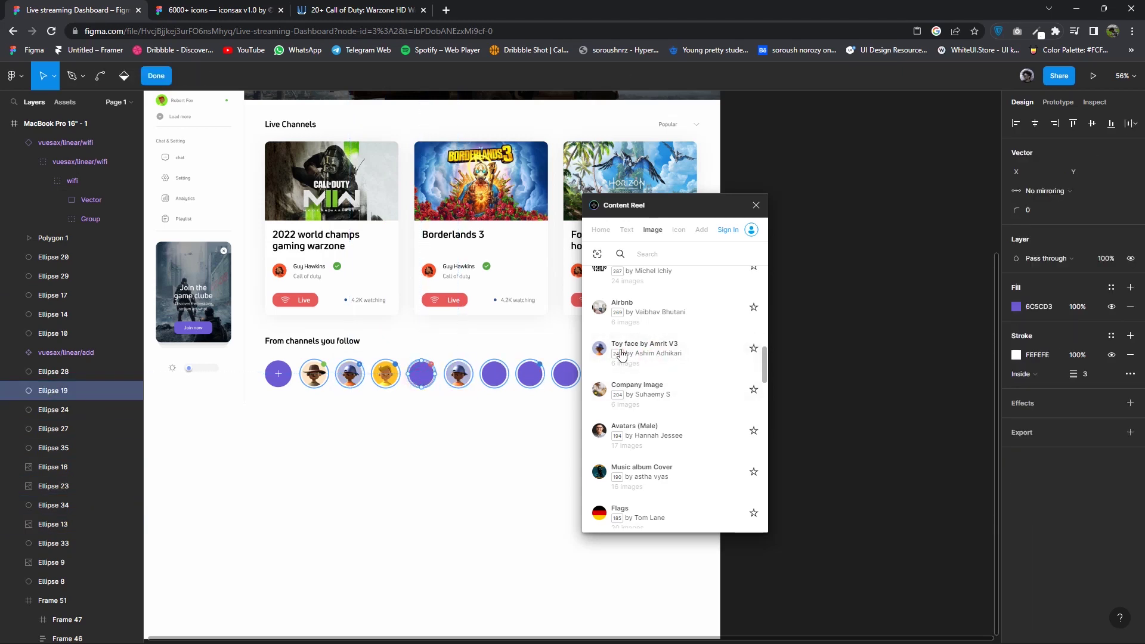
left_click(490, 382)
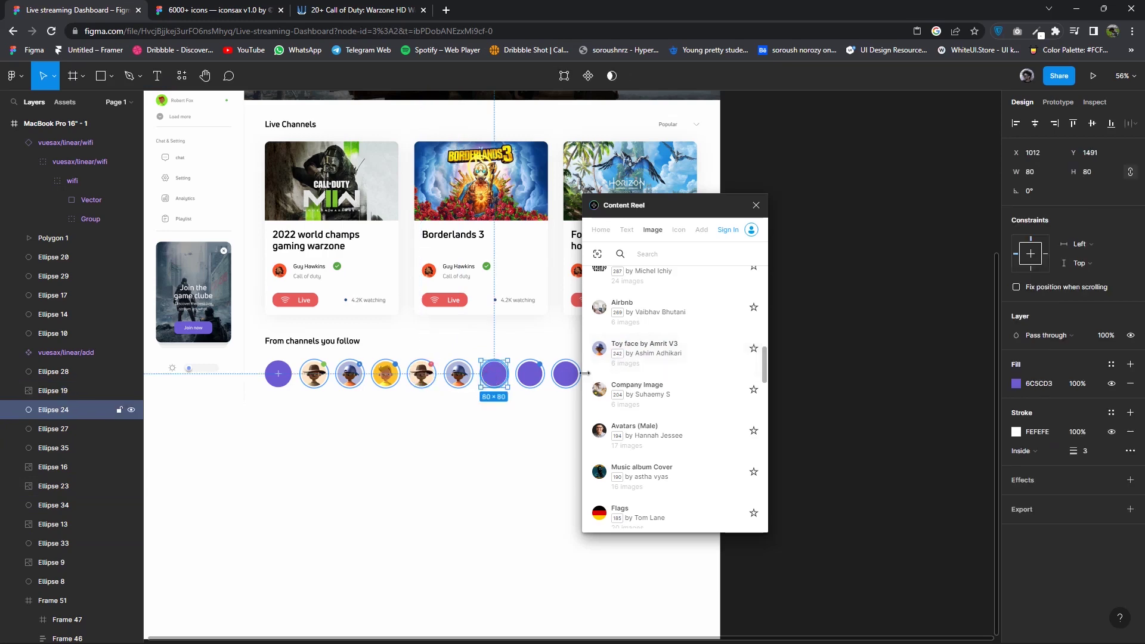
left_click(679, 352)
double_click(536, 373)
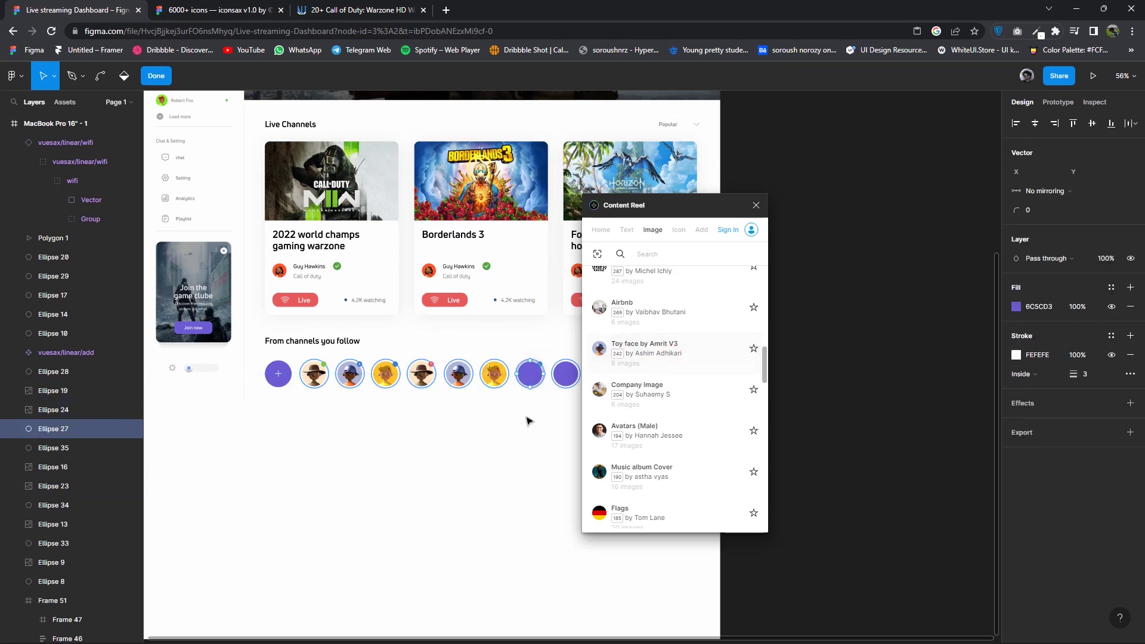
scroll(529, 416, "right", 3)
key("Escape")
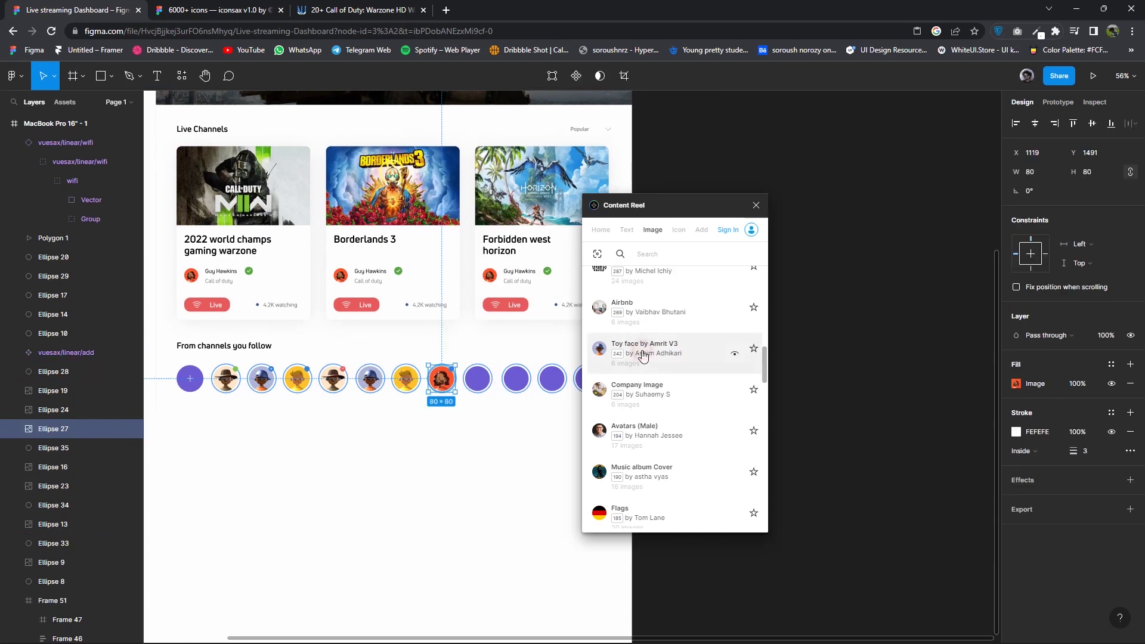
Fill the remaining empty purple circles by pasting an avatar image fill.
double_click(477, 378)
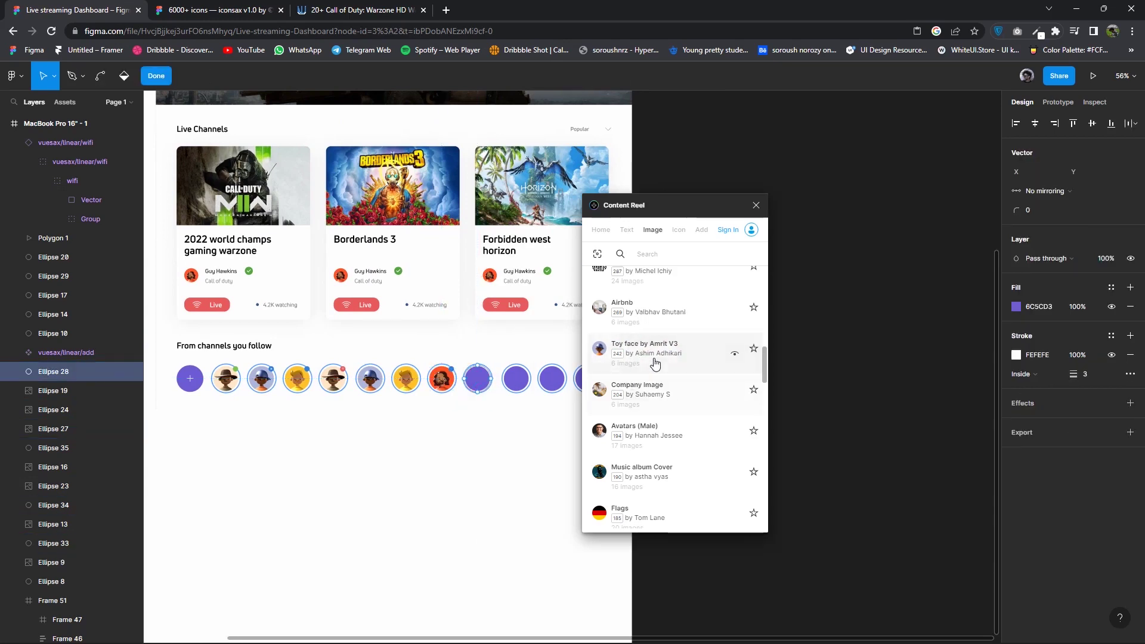
key("Escape")
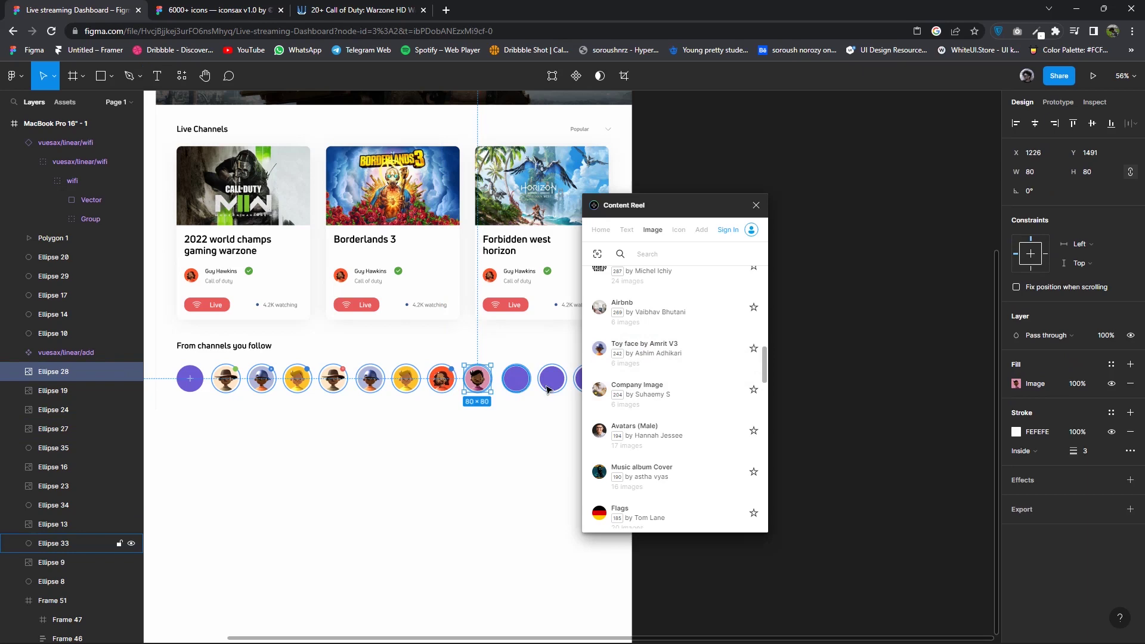
left_click(515, 378)
scroll(462, 446, "right", 2)
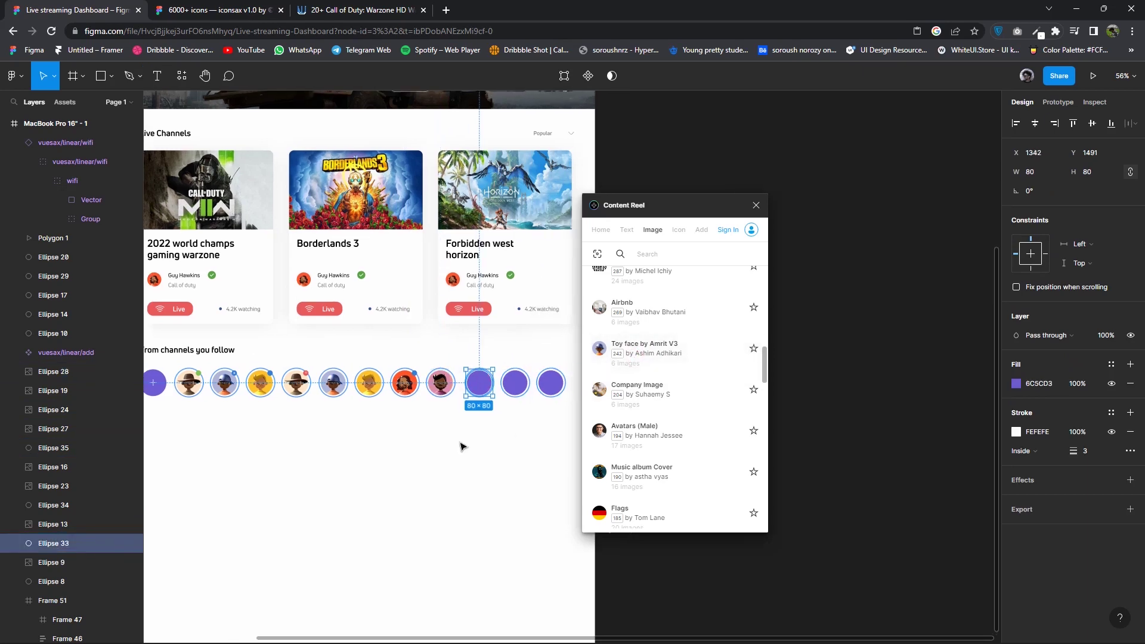
key("ctrl+alt+v")
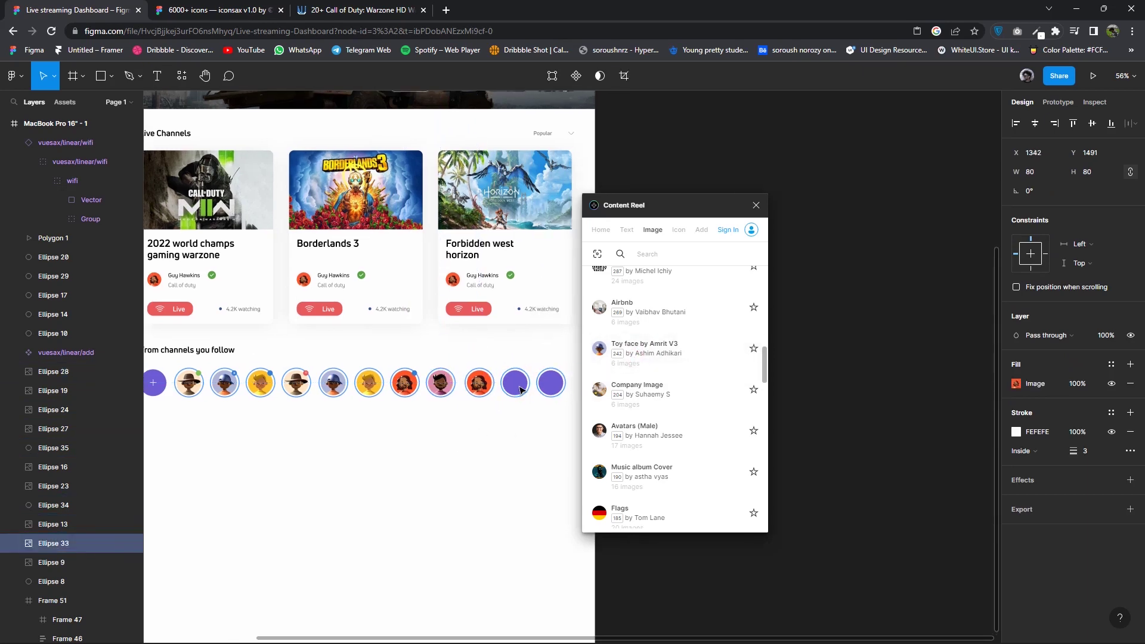
left_click(514, 394)
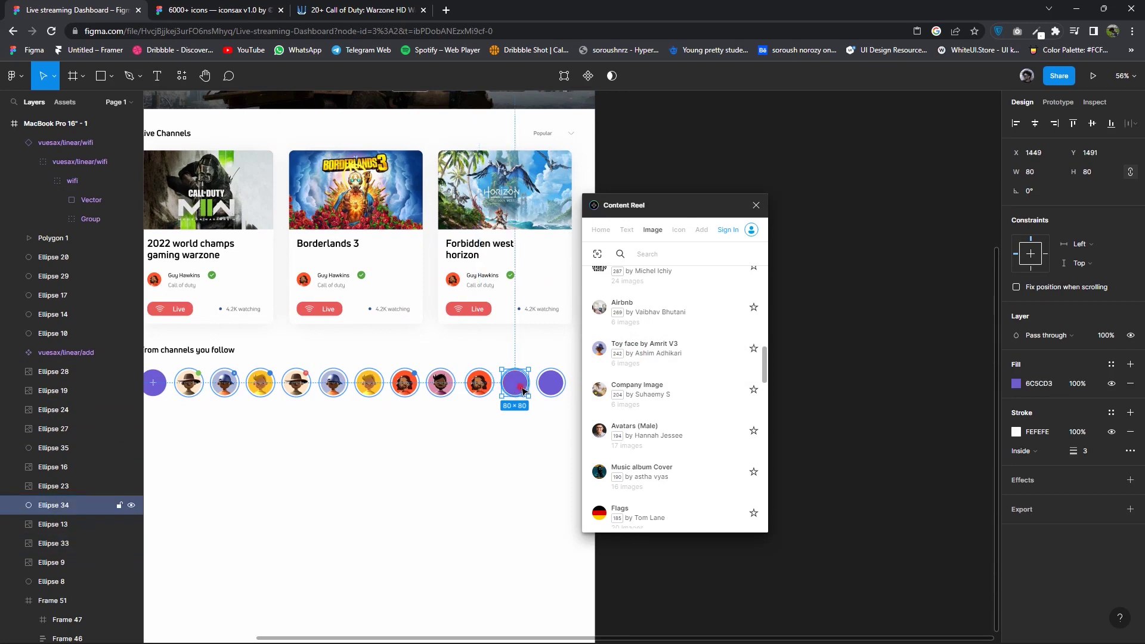
double_click(522, 390)
key("Escape")
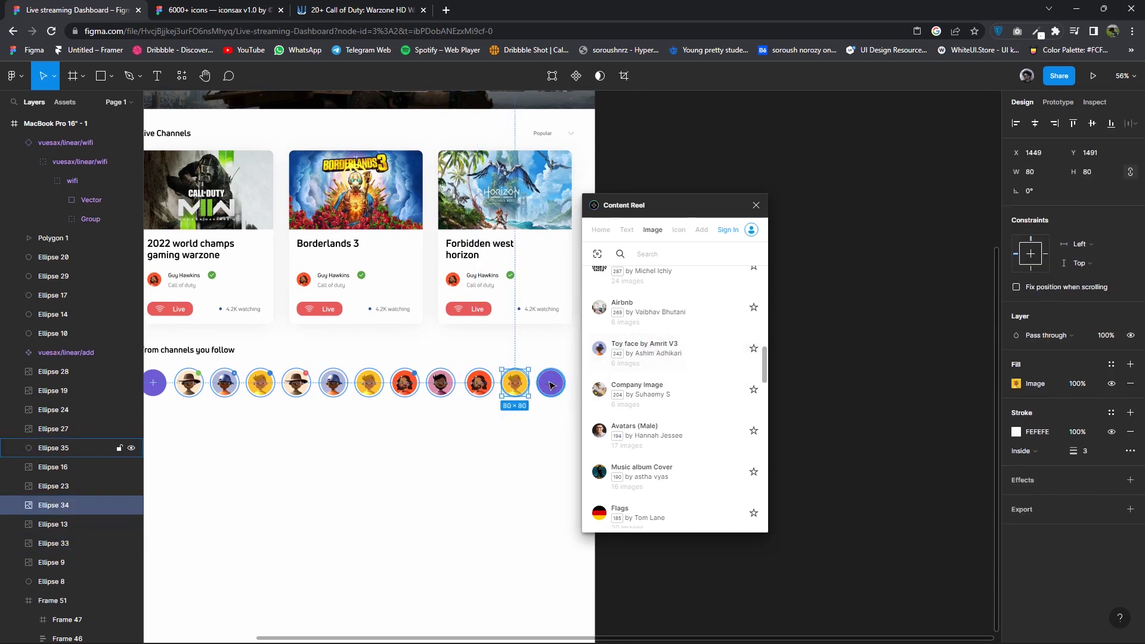
left_click(549, 384)
Deselect the finished avatar row and move the image library panel aside.
mouse_move(482, 442)
left_mouse_down()
mouse_move(529, 444)
mouse_move(487, 448)
left_mouse_up()
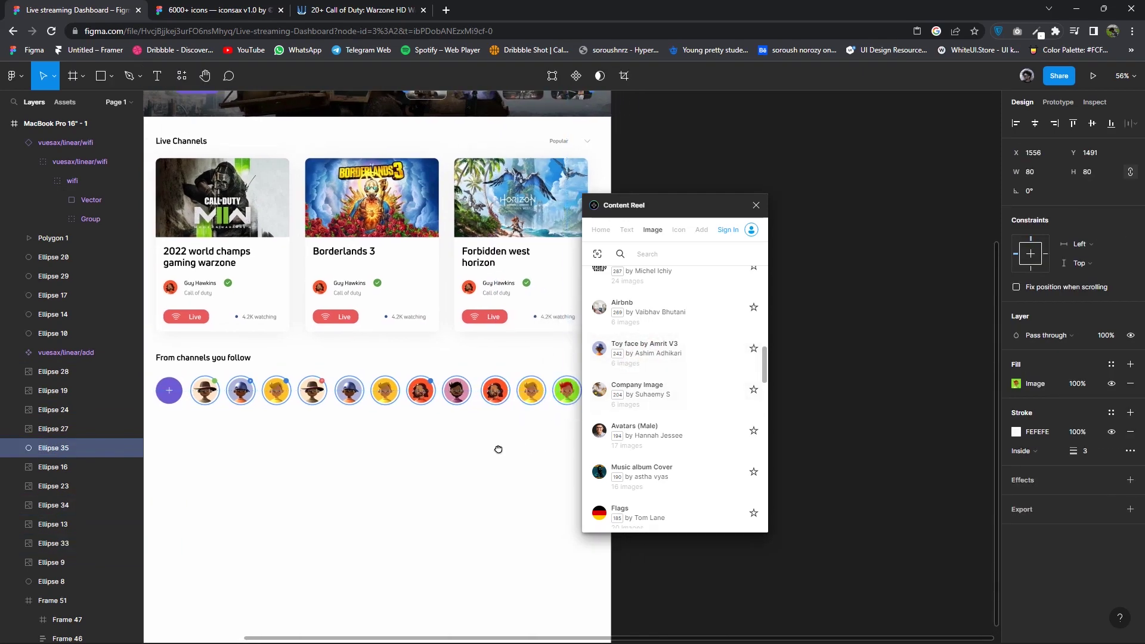
left_click(534, 444)
left_click_drag(626, 205, 771, 214)
scroll(300, 461, "up", 3)
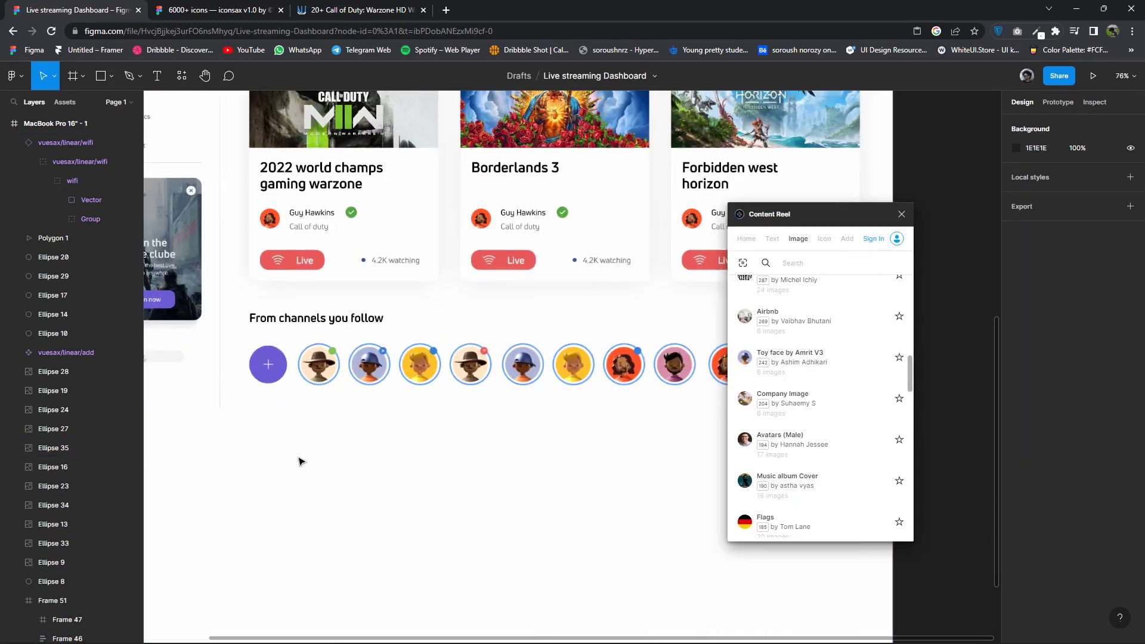
Copy the Guy Hawkins name below the first avatar without its verified tick, in bold.
left_click(317, 216)
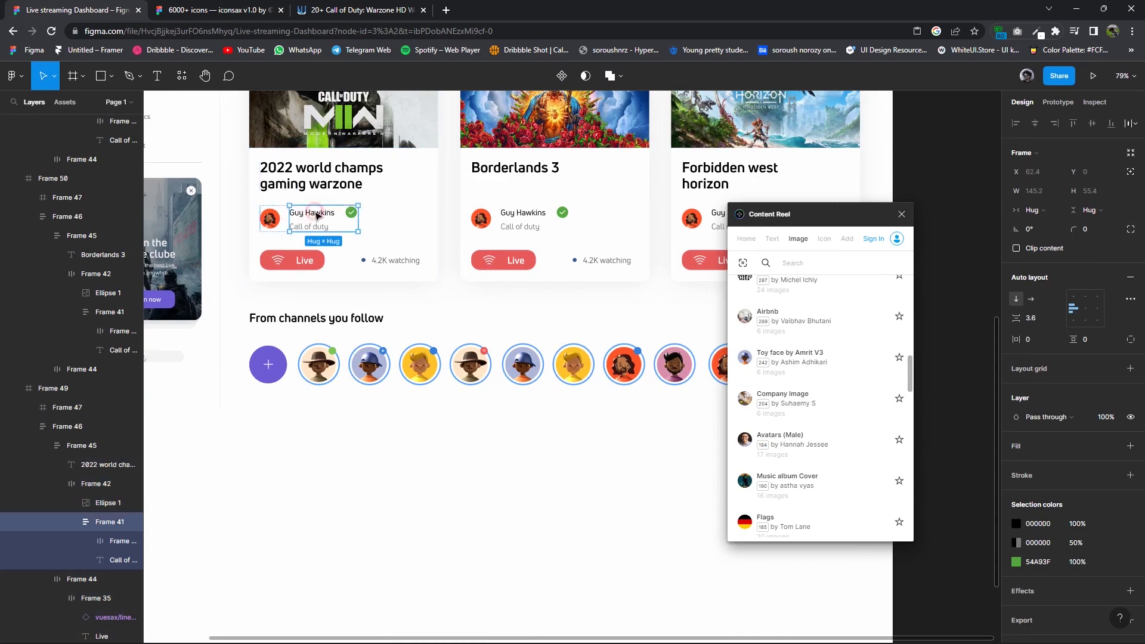
left_click(318, 215)
left_click_drag(320, 216, 326, 409)
left_click(351, 411)
key("Delete")
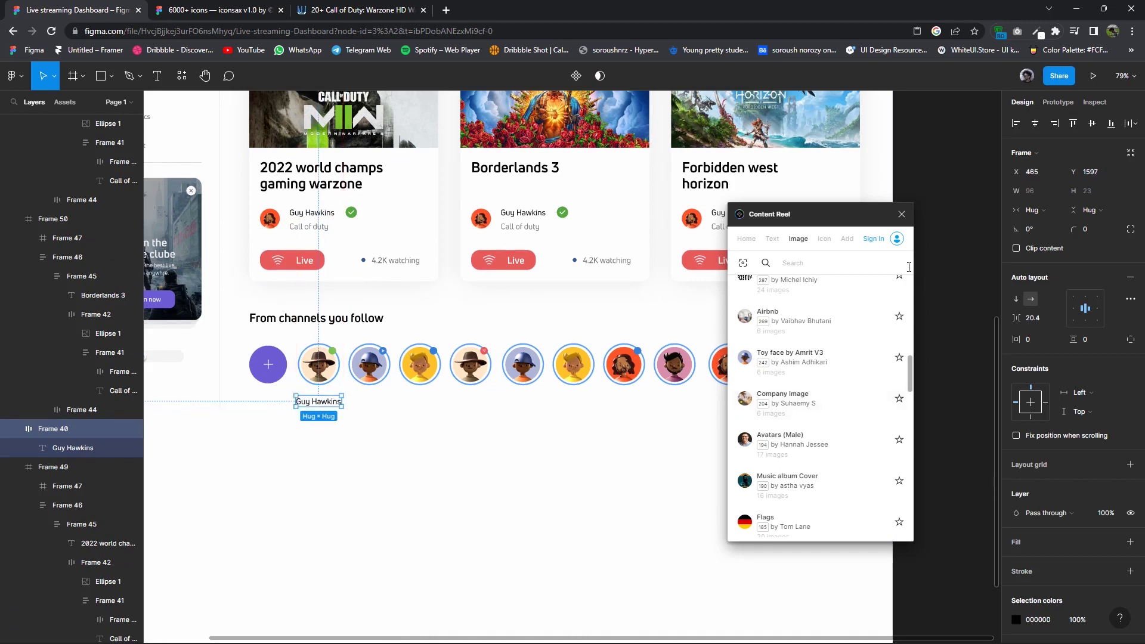
key("Escape")
key("Return")
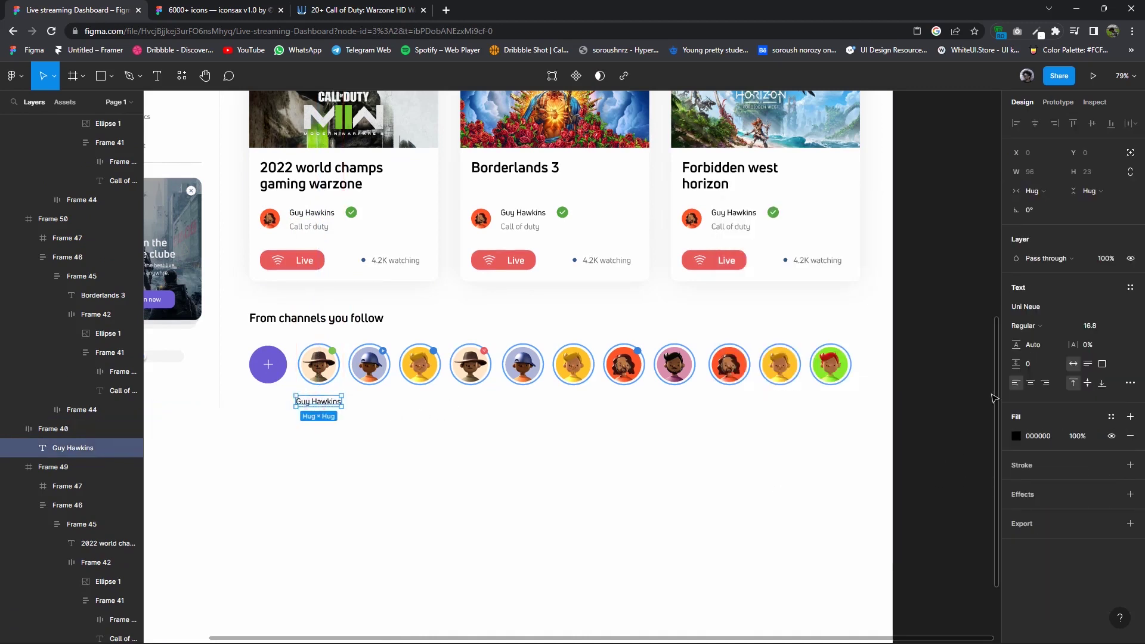
left_click(1034, 326)
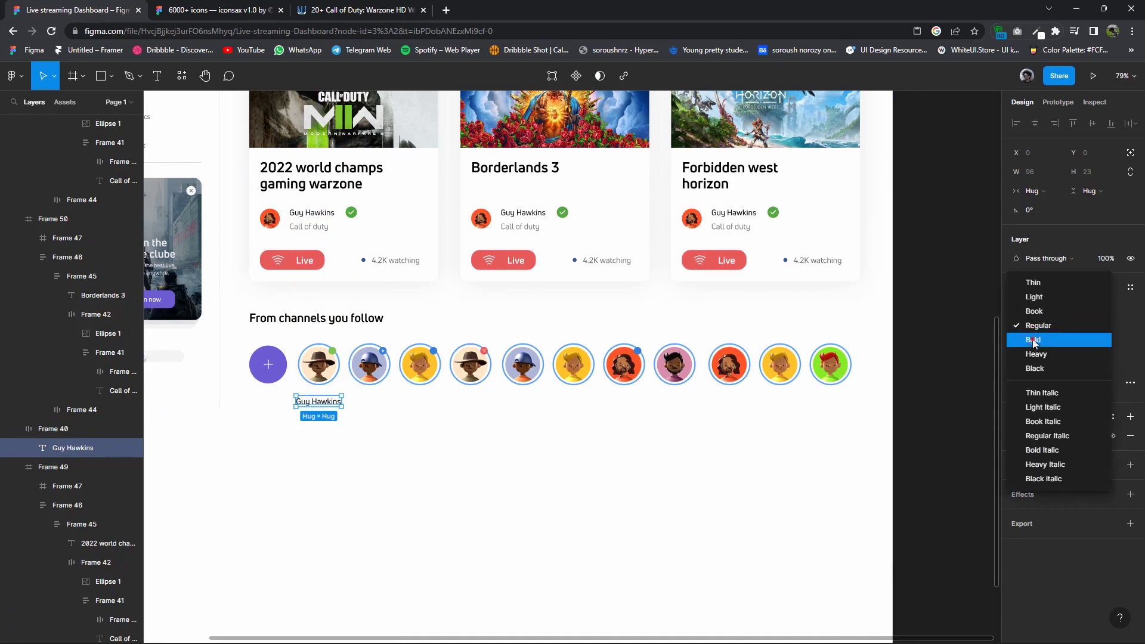
Add a regular-weight '14m ago' line in grey B7B7B7, centred under the name.
scroll(312, 462, "up", 5)
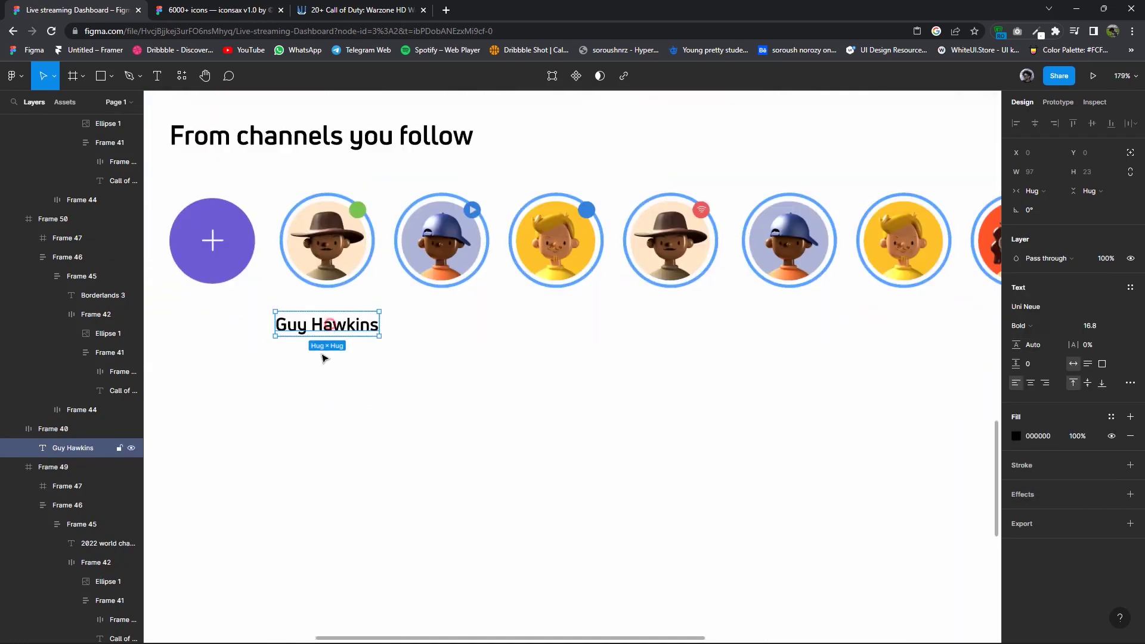
left_click_drag(330, 324, 321, 369)
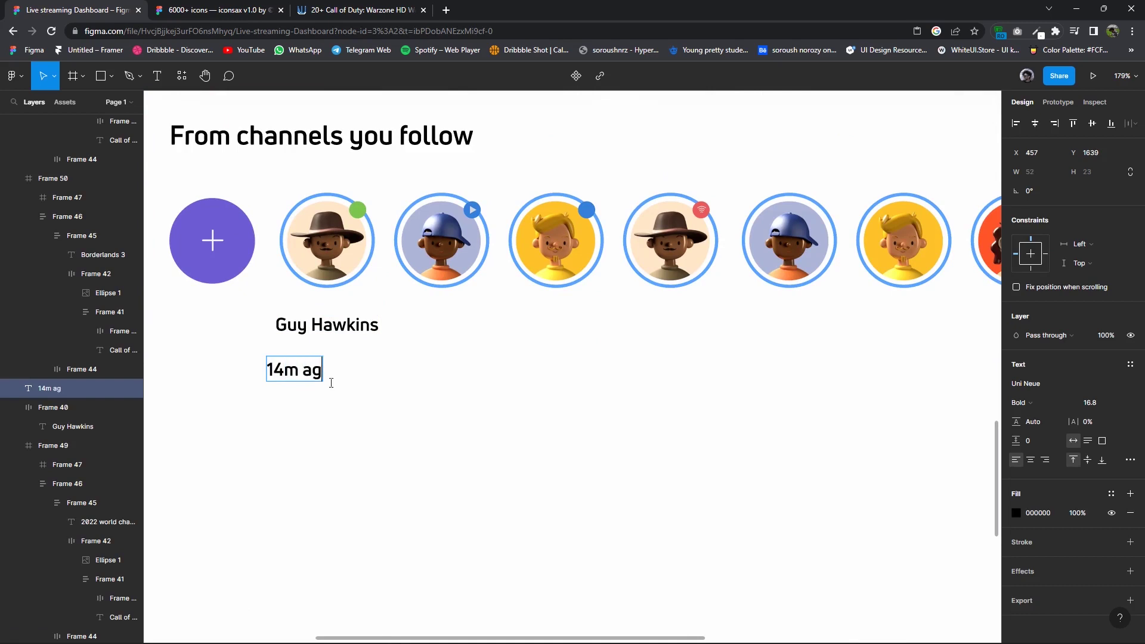
left_click(1019, 403)
left_click(1021, 387)
left_click(499, 430)
left_click(296, 372)
left_click(1016, 513)
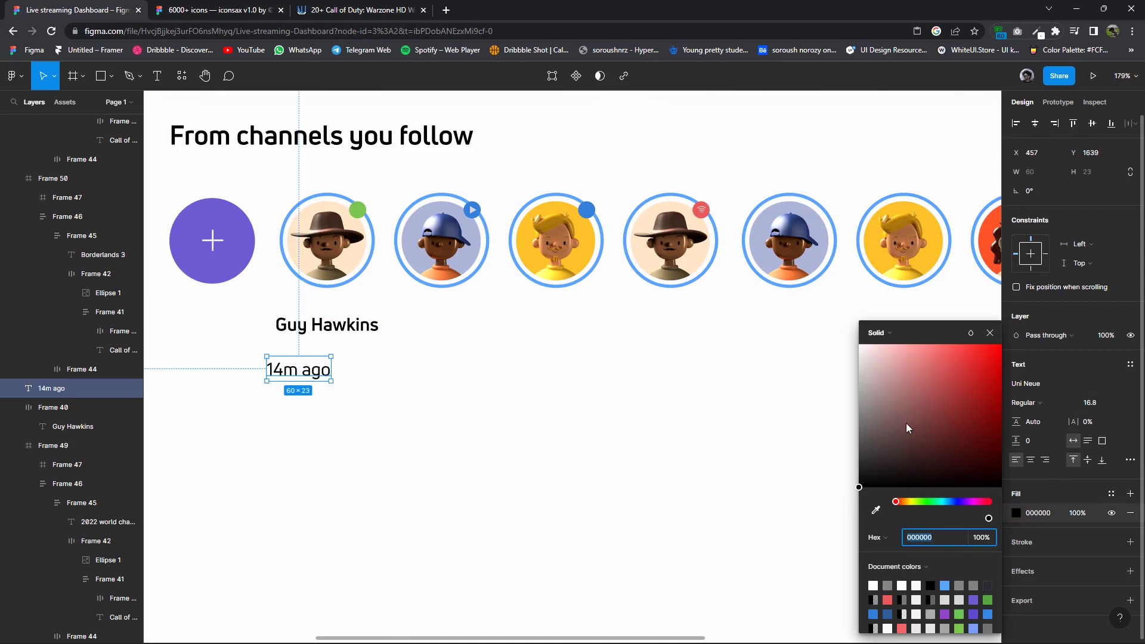
type("B7B7B7")
key("Return")
left_click(685, 438)
left_click_drag(319, 375, 326, 372)
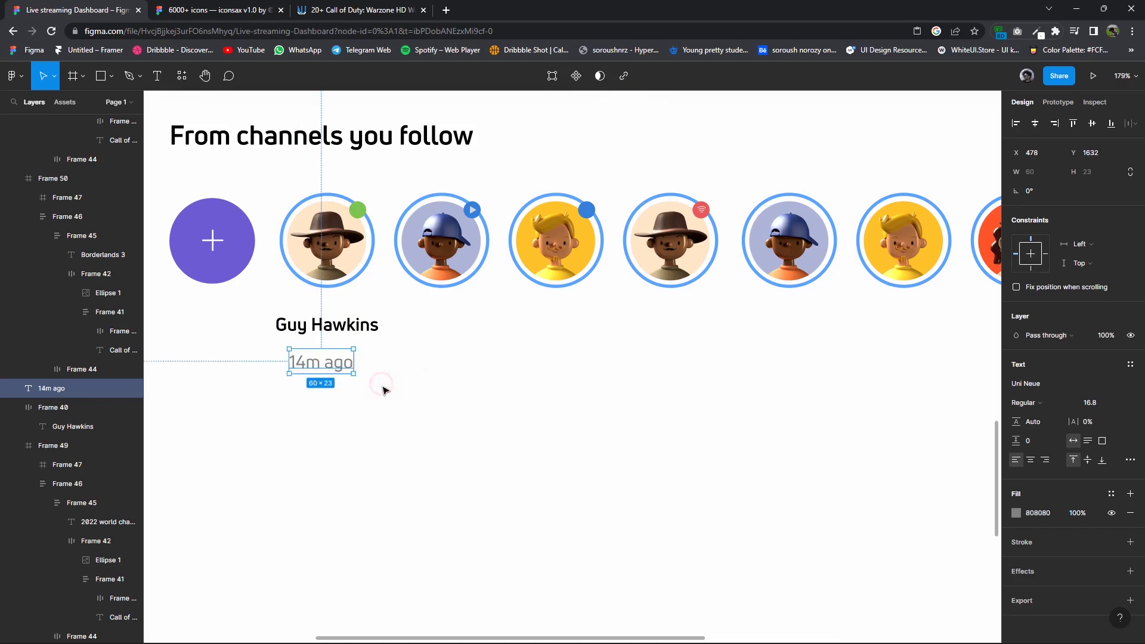
Wrap name and time in an auto layout and copy it under the second avatar.
left_click(316, 324, "shift")
right_click(305, 326)
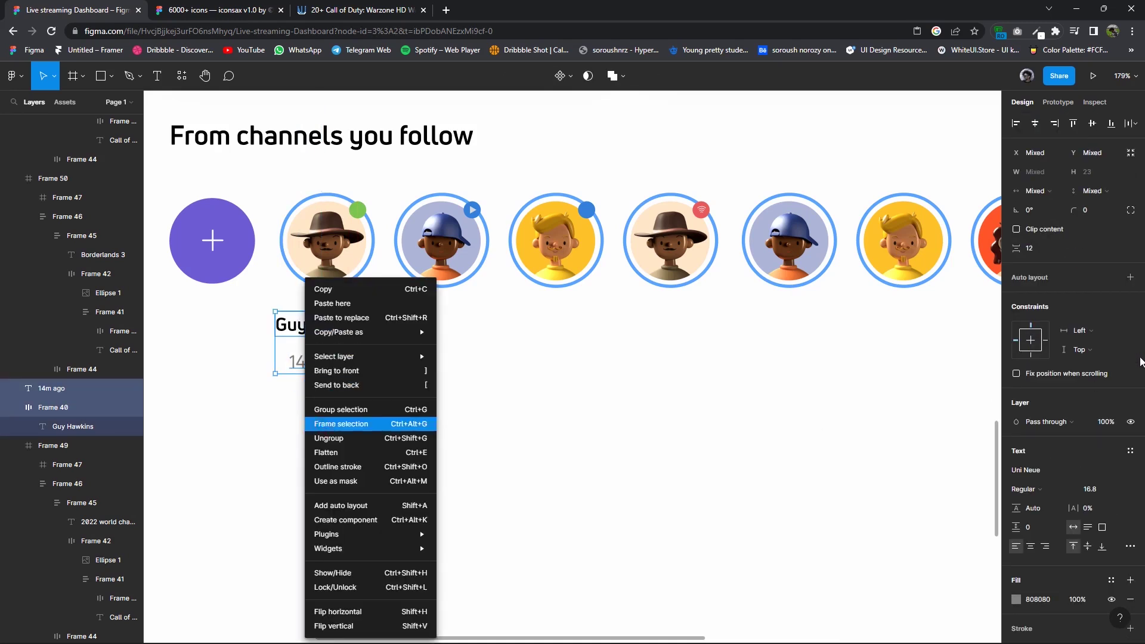
left_click(1140, 361)
left_click(1130, 277)
scroll(450, 355, "down", 5)
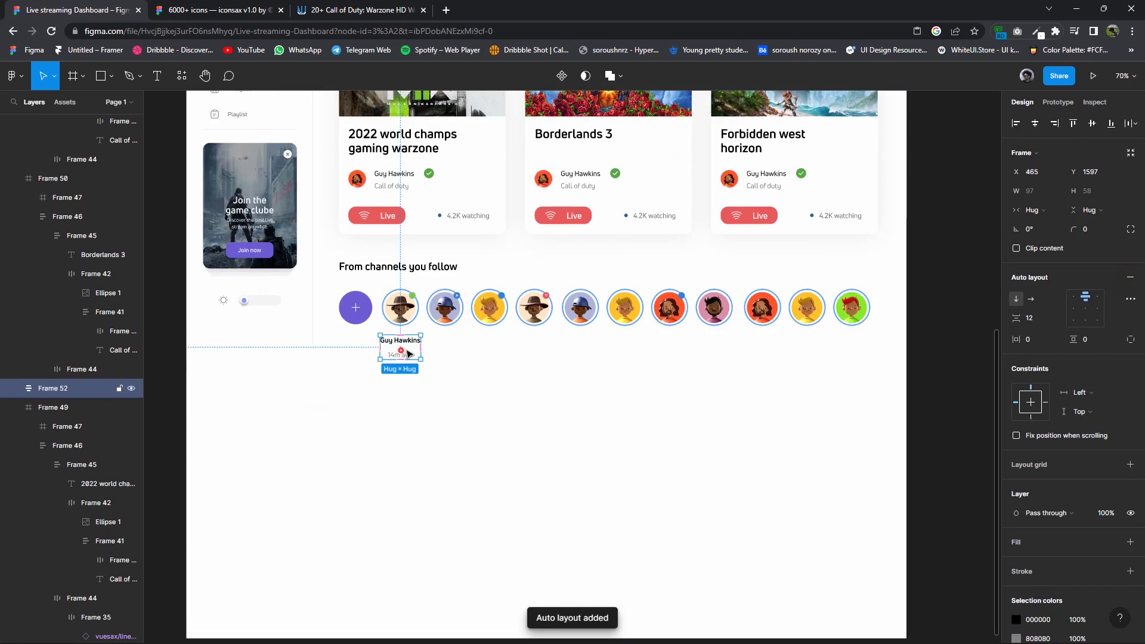
left_click_drag(409, 353, 455, 353, "alt")
Delete the extra avatars past the end of the followed-channels row.
left_click(863, 378)
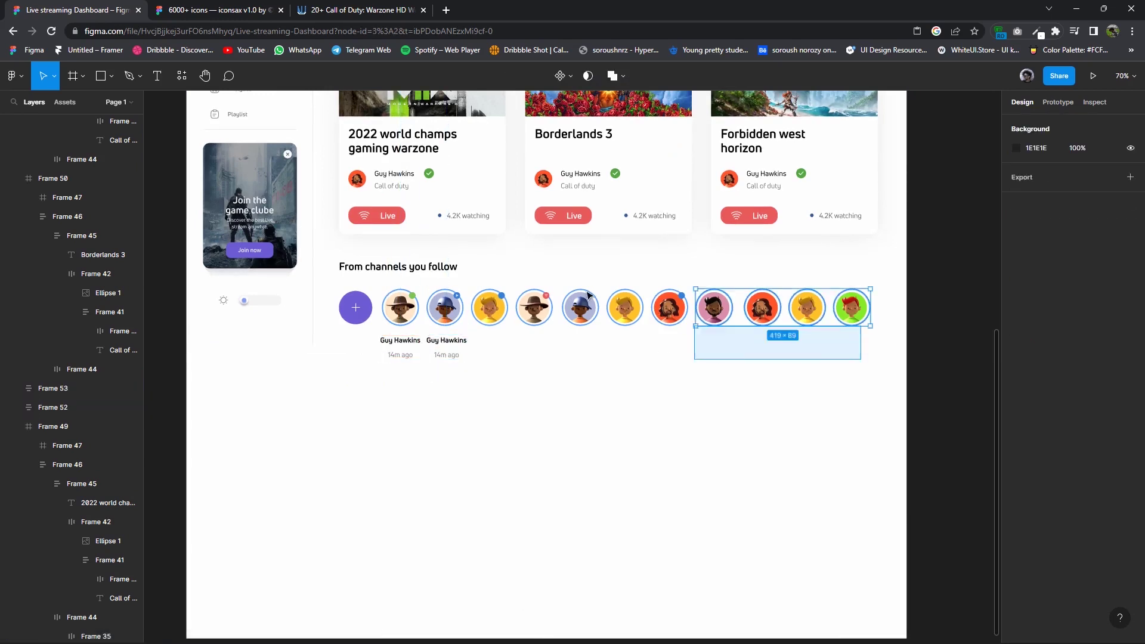
left_click_drag(587, 294, 636, 298)
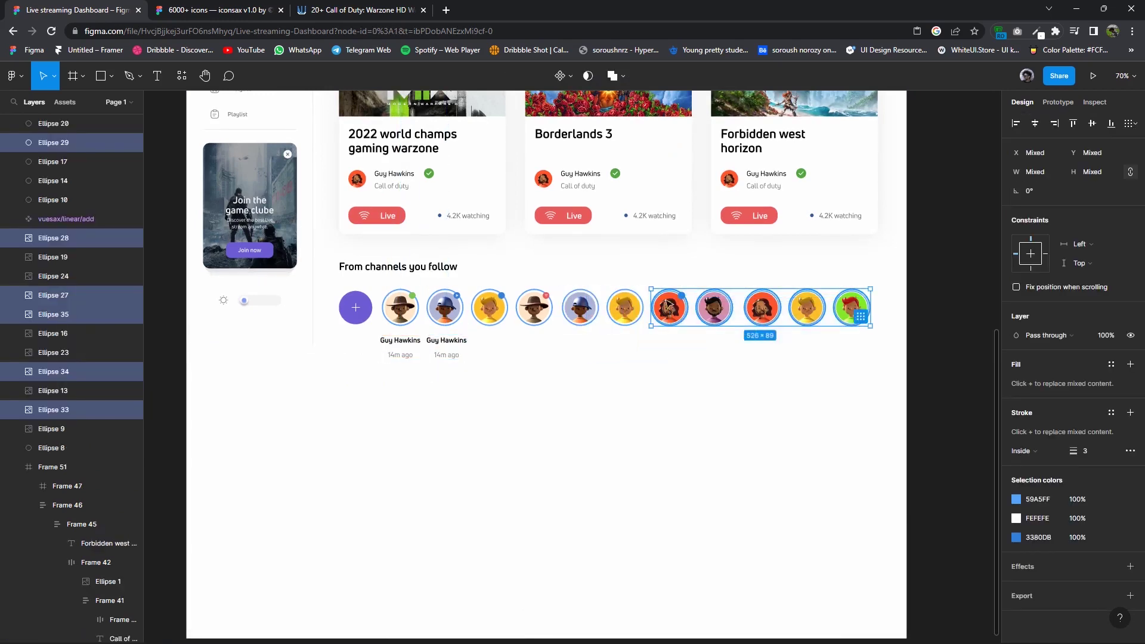
key("Delete")
scroll(589, 338, "up", 3)
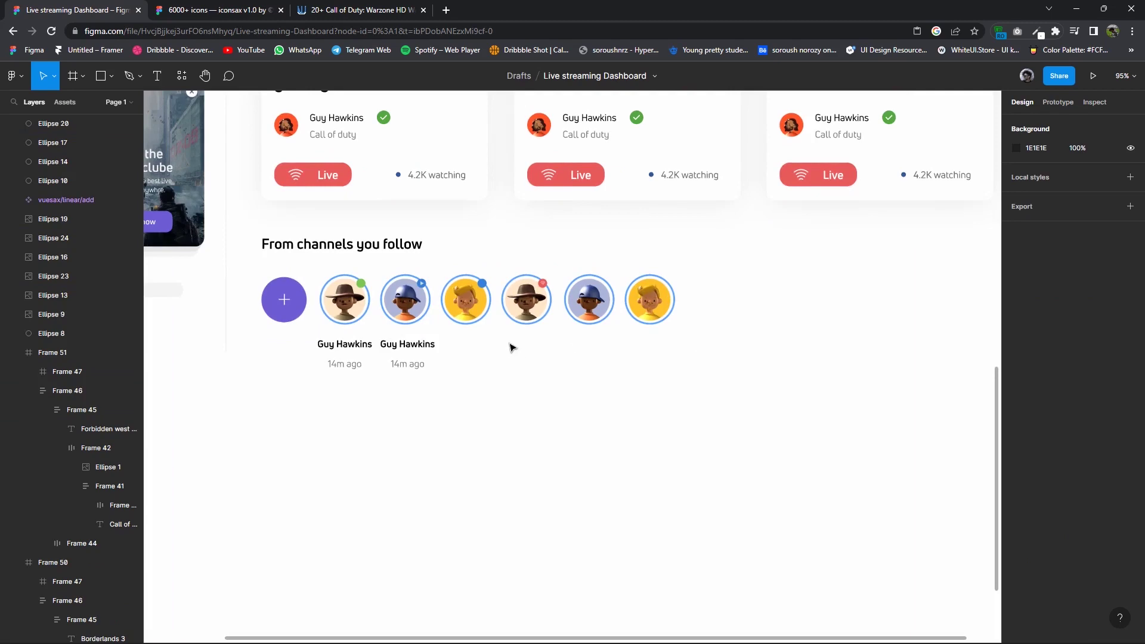
Shift five avatars rightward to start spreading out the row.
left_click(398, 292)
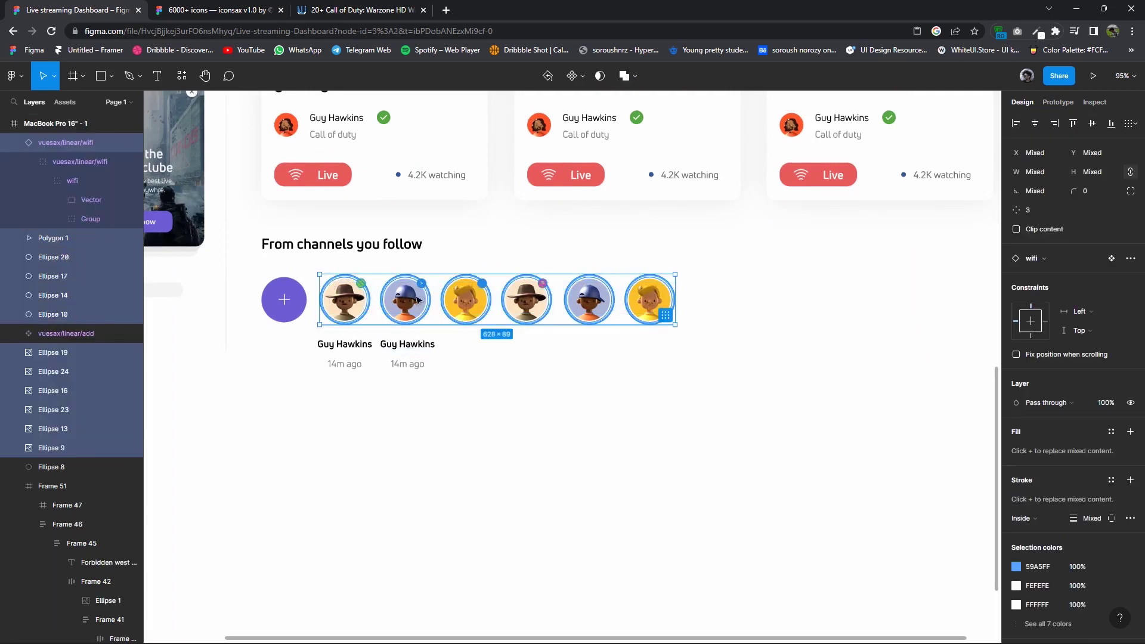
left_click(728, 350)
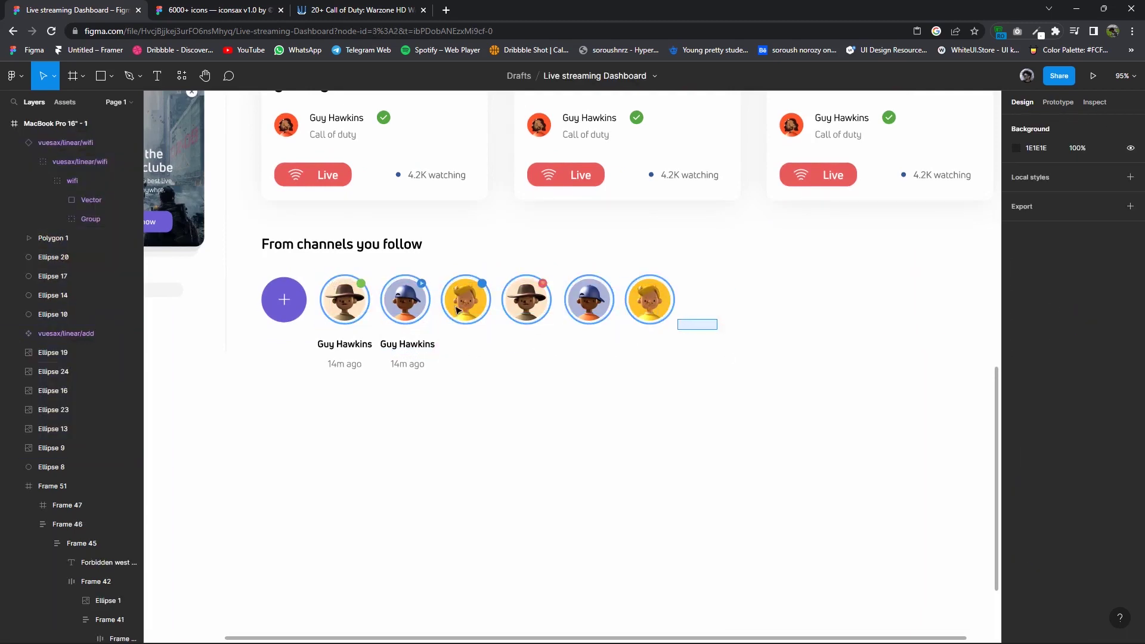
left_click_drag(717, 330, 381, 280)
mouse_move(488, 328)
left_mouse_down()
mouse_move(510, 350)
mouse_move(523, 342)
left_mouse_up()
left_click_drag(748, 324, 406, 257)
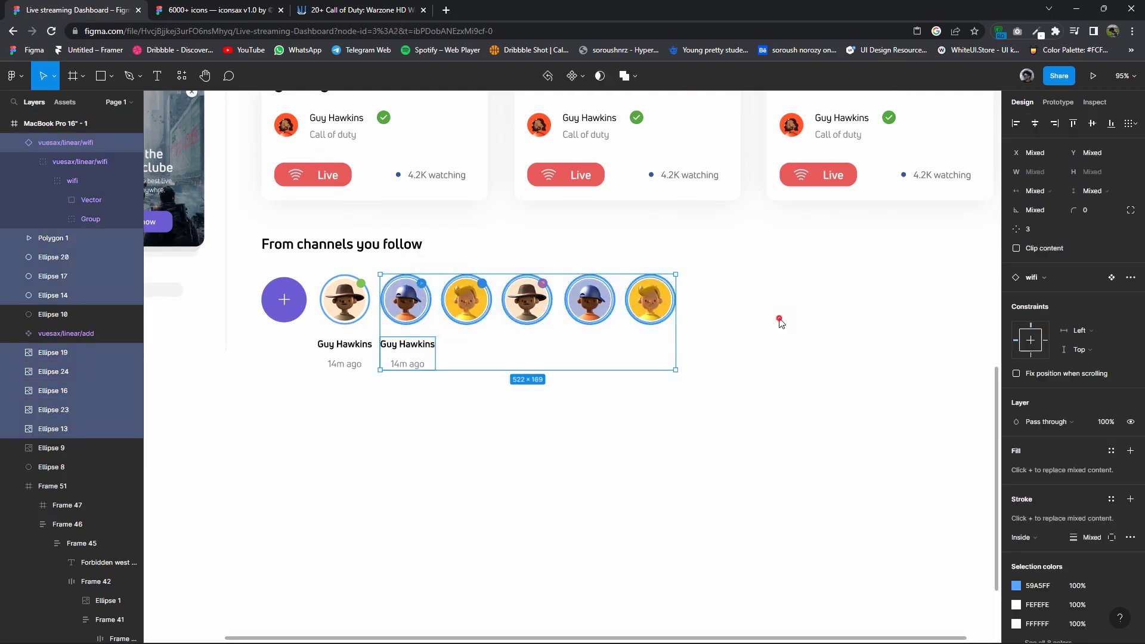
left_click_drag(753, 335, 381, 275)
left_click_drag(542, 311, 573, 313)
mouse_move(786, 343)
left_mouse_down()
mouse_move(488, 282)
mouse_move(477, 305)
left_mouse_up()
key("shift+Right")
key("shift+Right")
key("shift+Right")
key("shift+Right")
key("shift+Right")
key("Right")
key("Right")
key("Right")
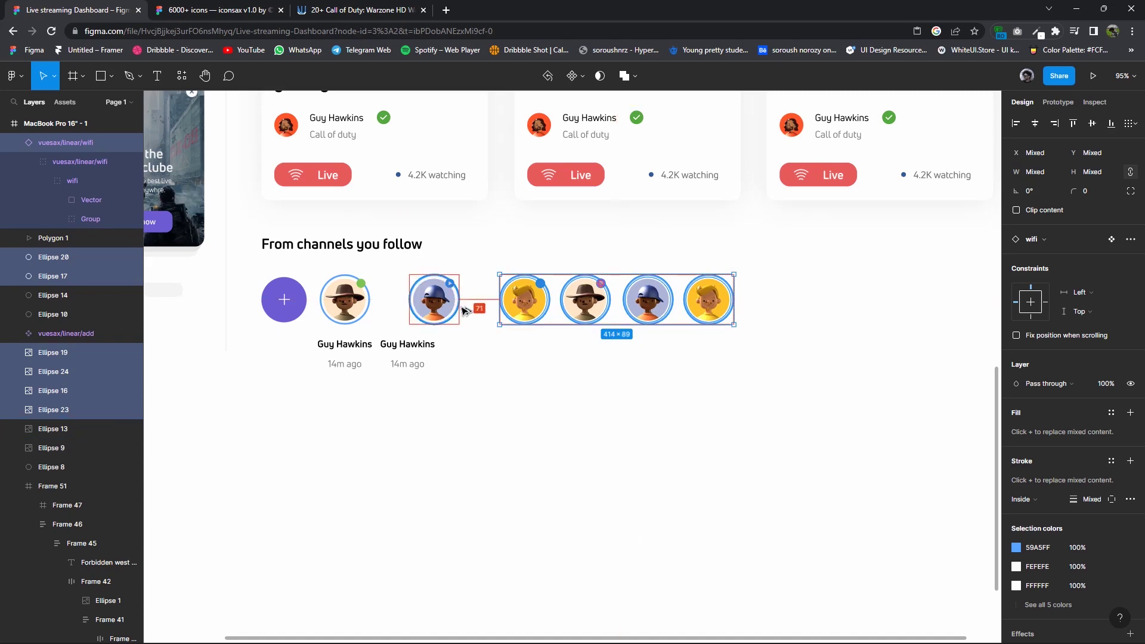
Adjust the gaps after the blue-cap avatar, moving the three and then two rightmost avatars.
left_click(475, 325)
left_click(433, 301)
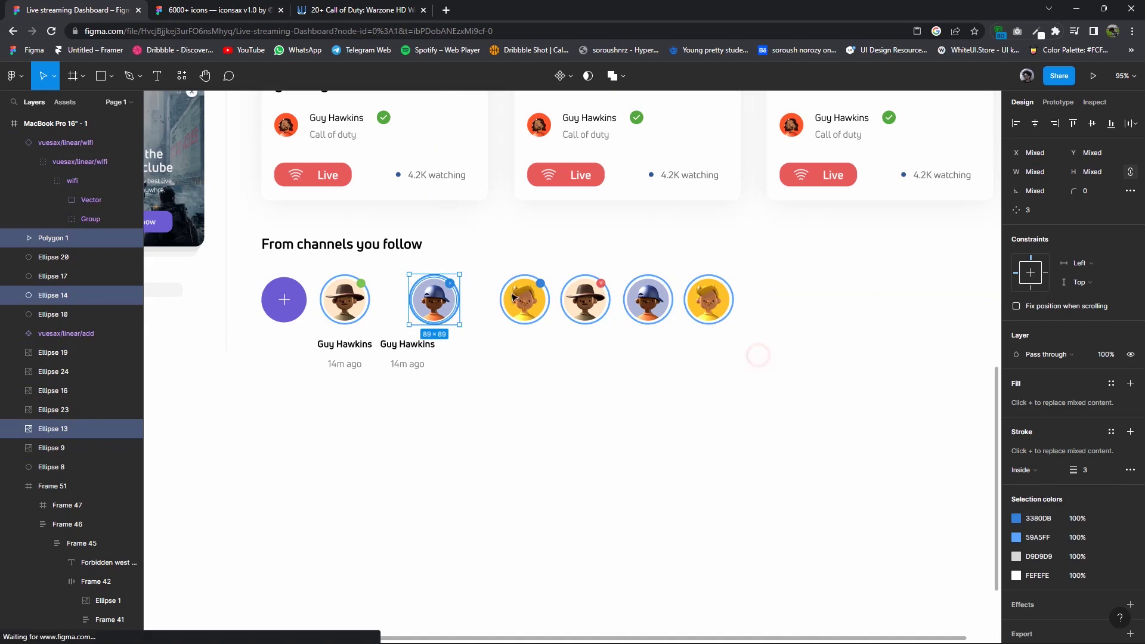
left_click_drag(756, 353, 454, 324)
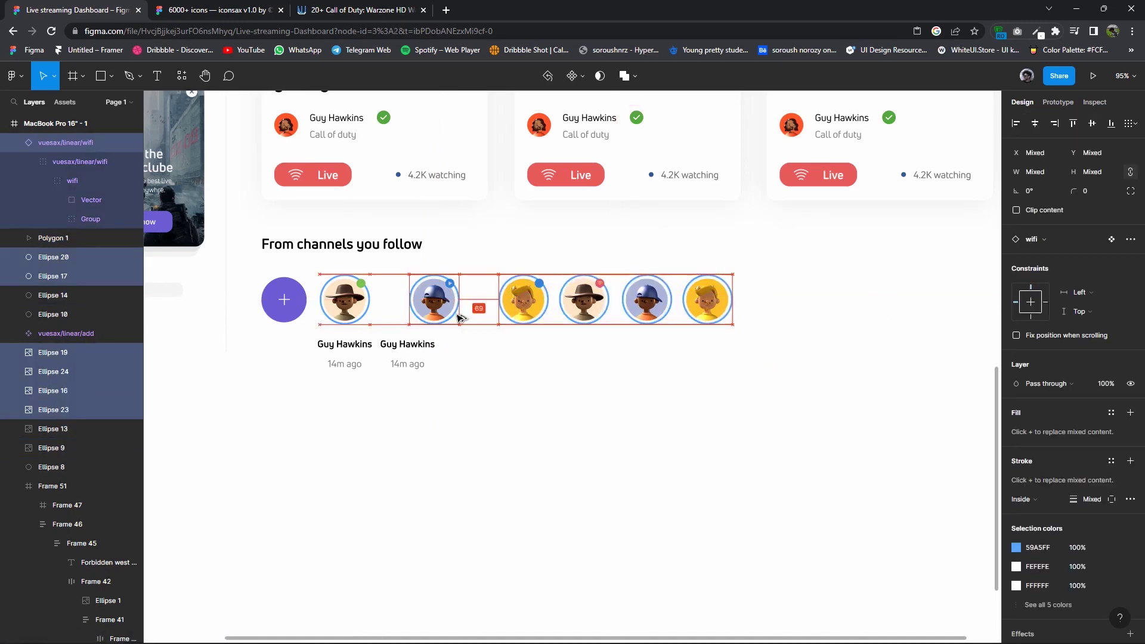
left_click(766, 349)
mouse_move(775, 345)
left_mouse_down()
mouse_move(569, 307)
mouse_move(631, 301)
left_mouse_up()
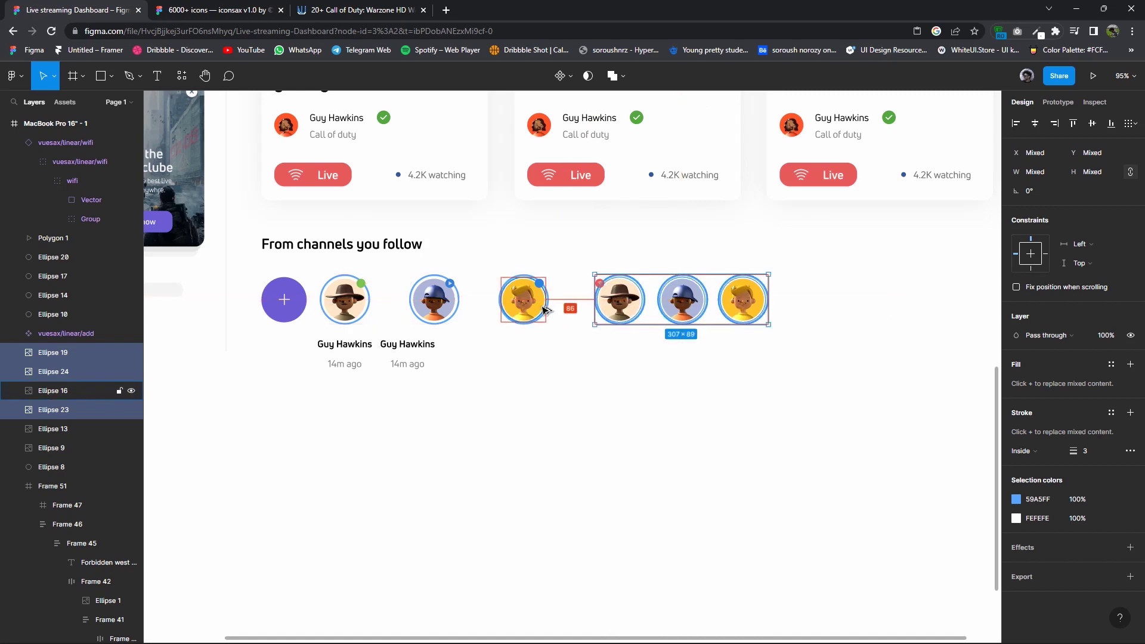
key("shift+Left")
key("Left")
key("Left")
key("Left")
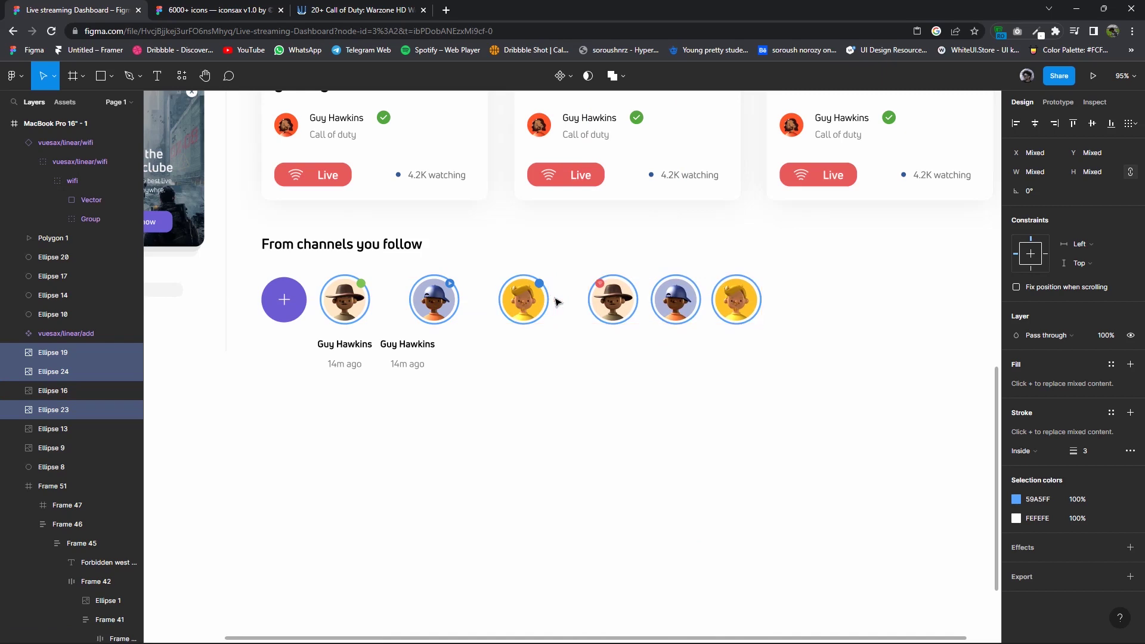
left_click(771, 319)
mouse_move(771, 320)
left_mouse_down()
mouse_move(686, 286)
mouse_move(706, 293)
left_mouse_up()
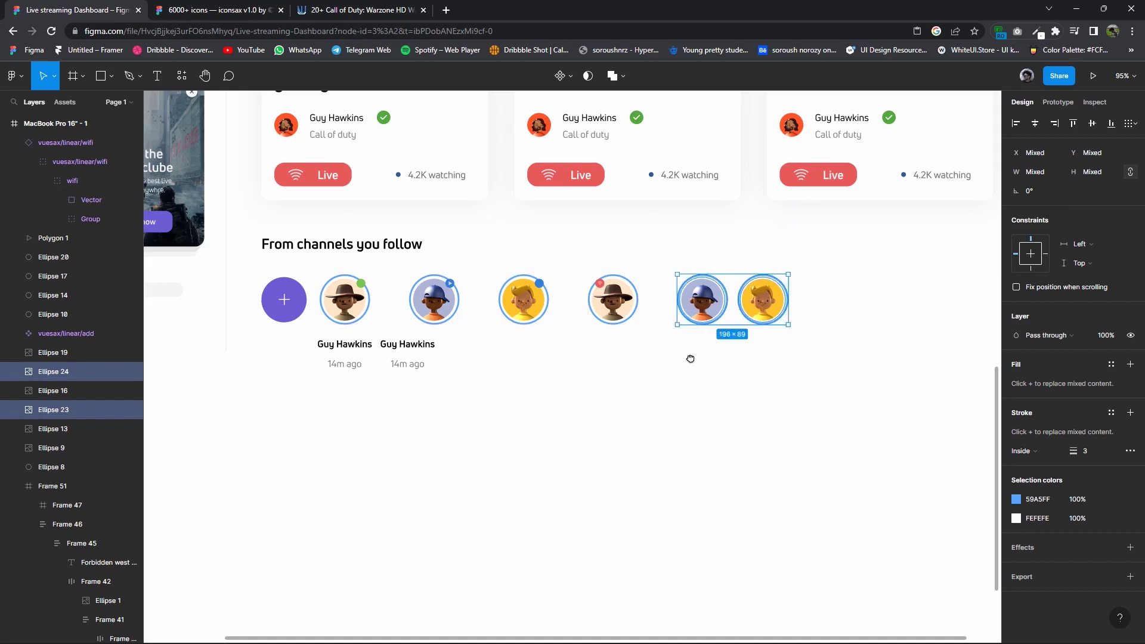
Fine-tune the yellow and blue-cap avatars so all six are evenly spaced.
scroll(695, 346, "right", 3)
left_click(686, 308)
left_click_drag(728, 306, 731, 304)
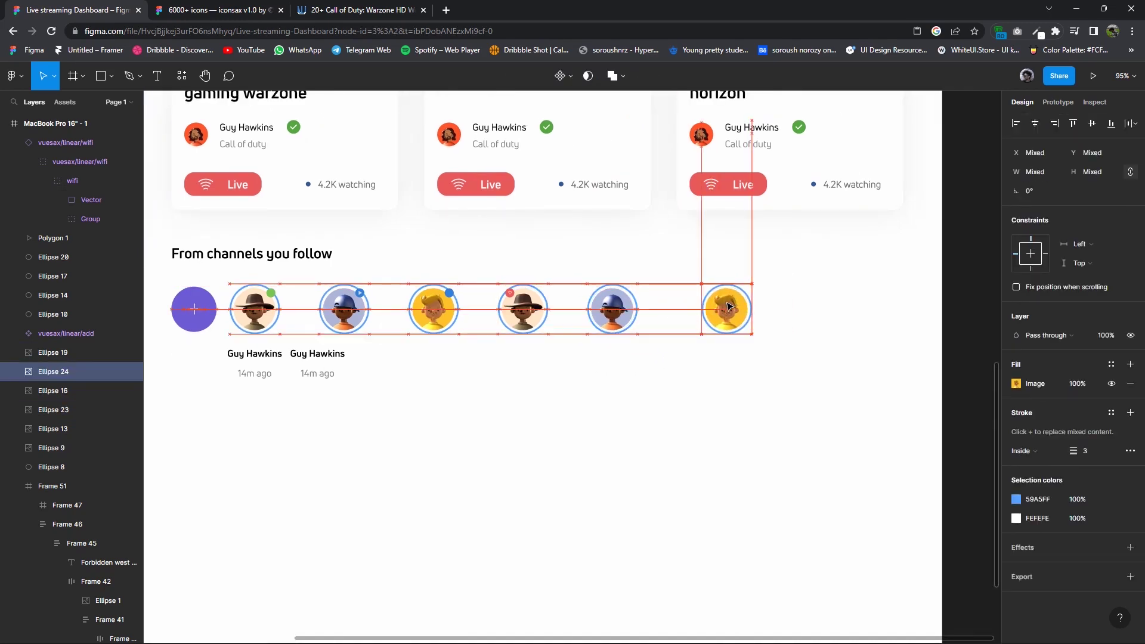
key("Left")
key("Left")
key("Left")
key("Left")
key("Left")
key("Left")
key("Left")
key("Left")
key("Left")
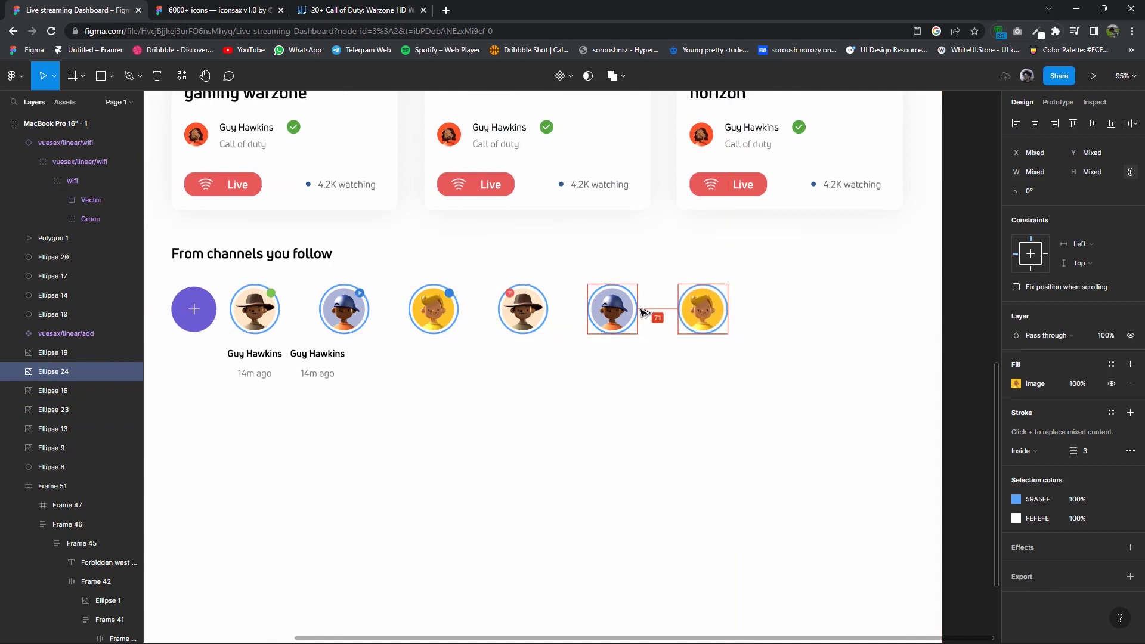
left_click(596, 315)
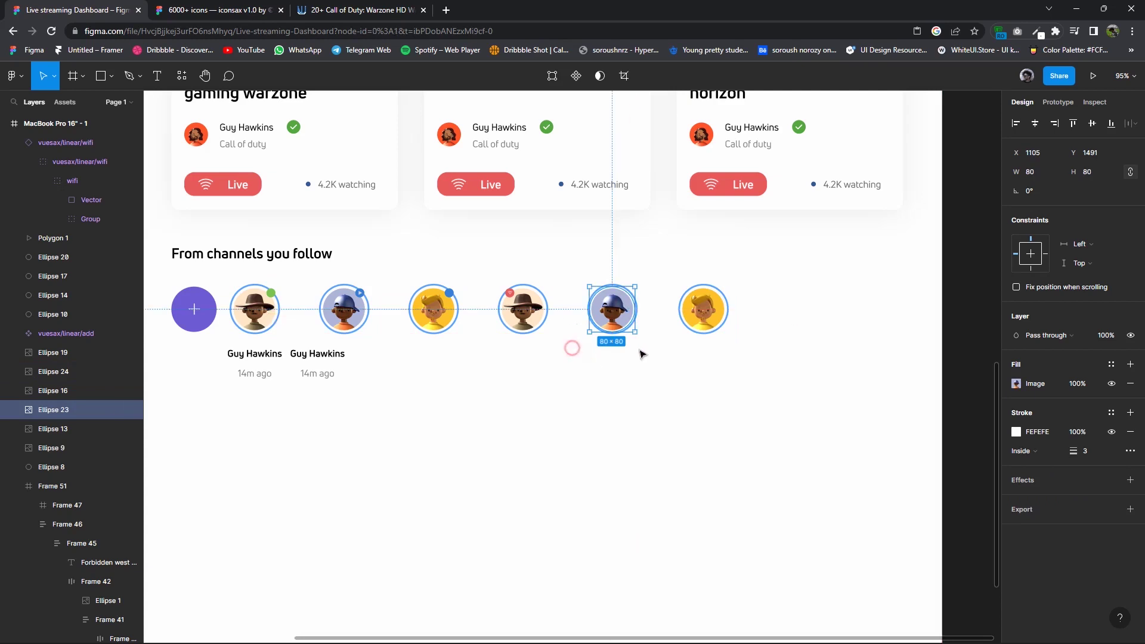
left_click_drag(640, 356, 575, 282)
left_click(712, 325)
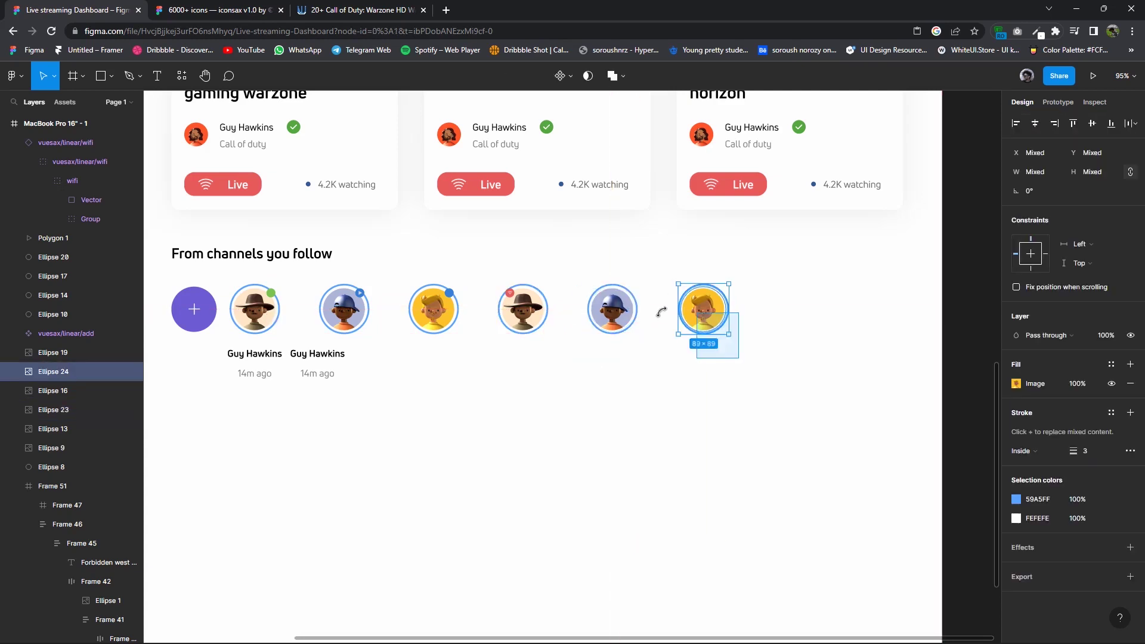
key("Right")
key("Right")
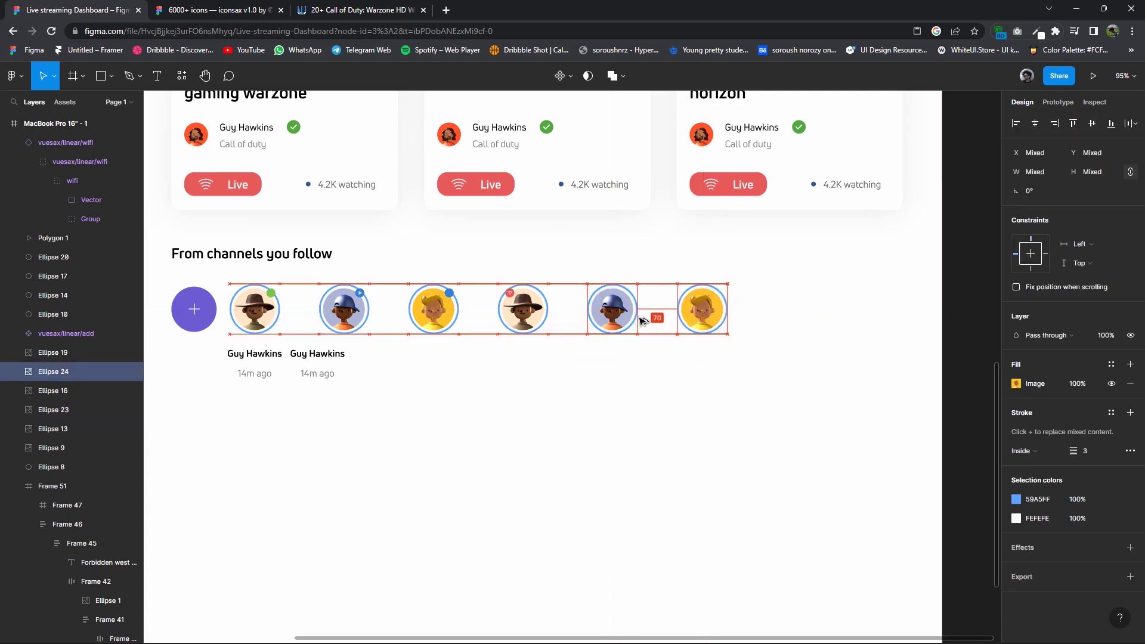
Place Guy Hawkins / 14m ago caption copies under the remaining avatars, beside the purple add button.
left_click(599, 423)
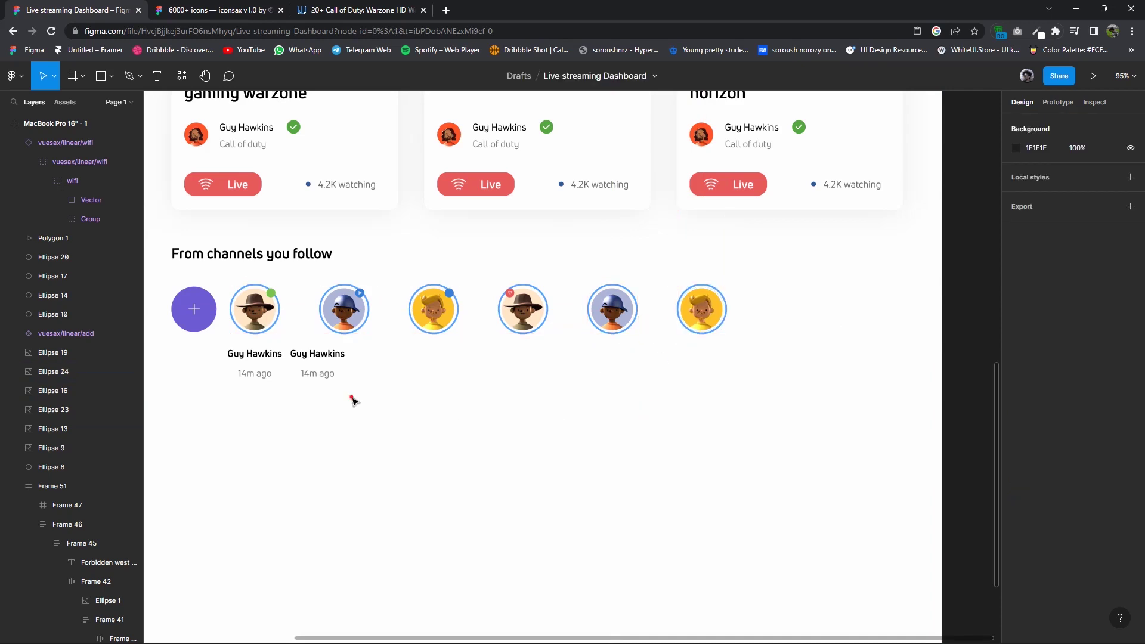
left_click_drag(317, 359, 701, 363)
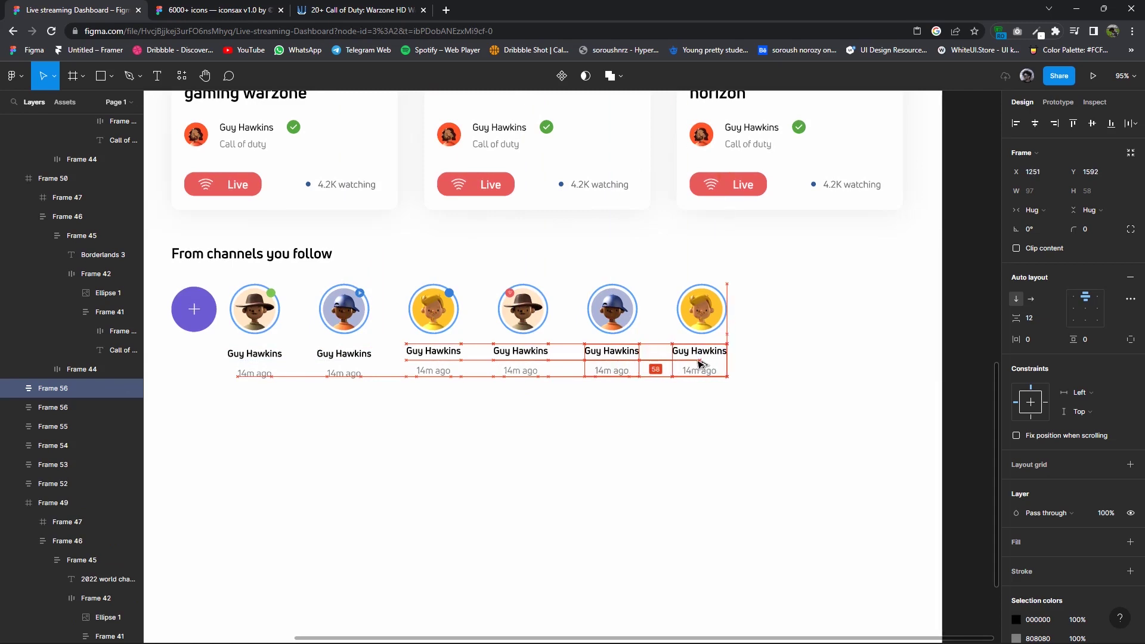
left_click(764, 422)
scroll(713, 447, "down", 3)
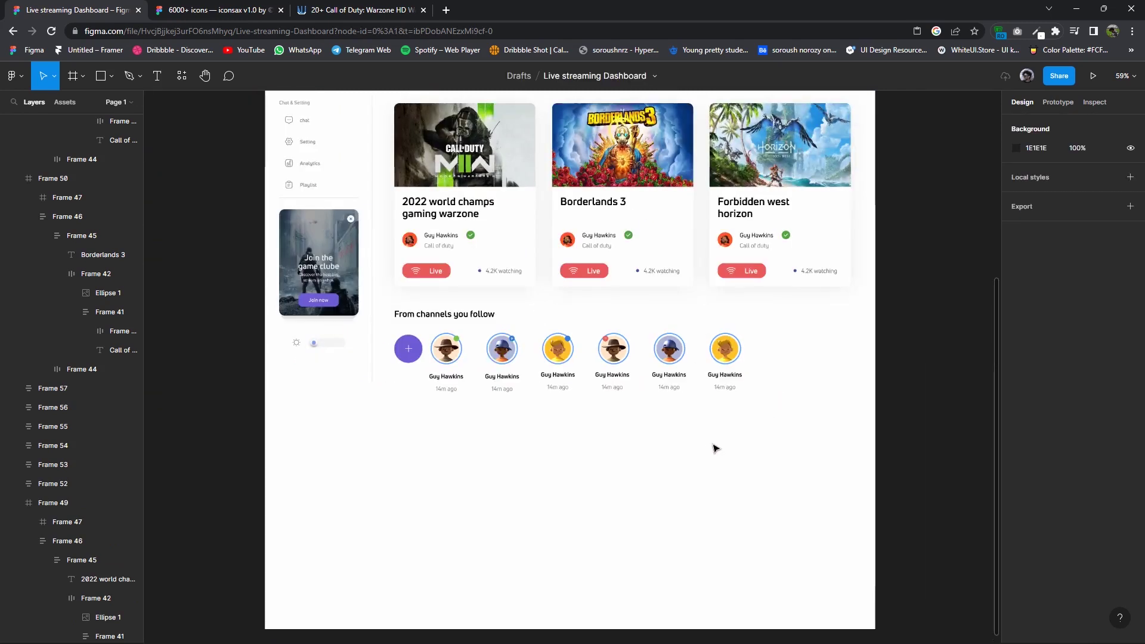
scroll(692, 460, "down", 2)
mouse_move(758, 435)
left_mouse_down()
mouse_move(496, 370)
mouse_move(521, 385)
left_mouse_up()
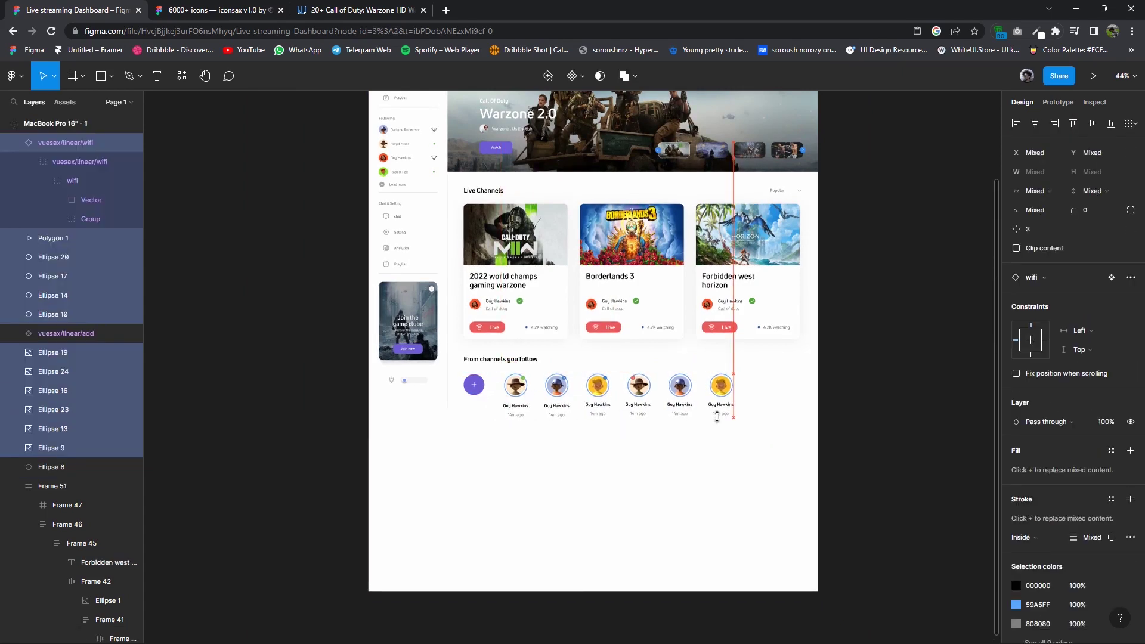
left_click_drag(716, 417, 717, 417)
scroll(483, 402, "up", 5, "ctrl")
left_click_drag(506, 396, 463, 370)
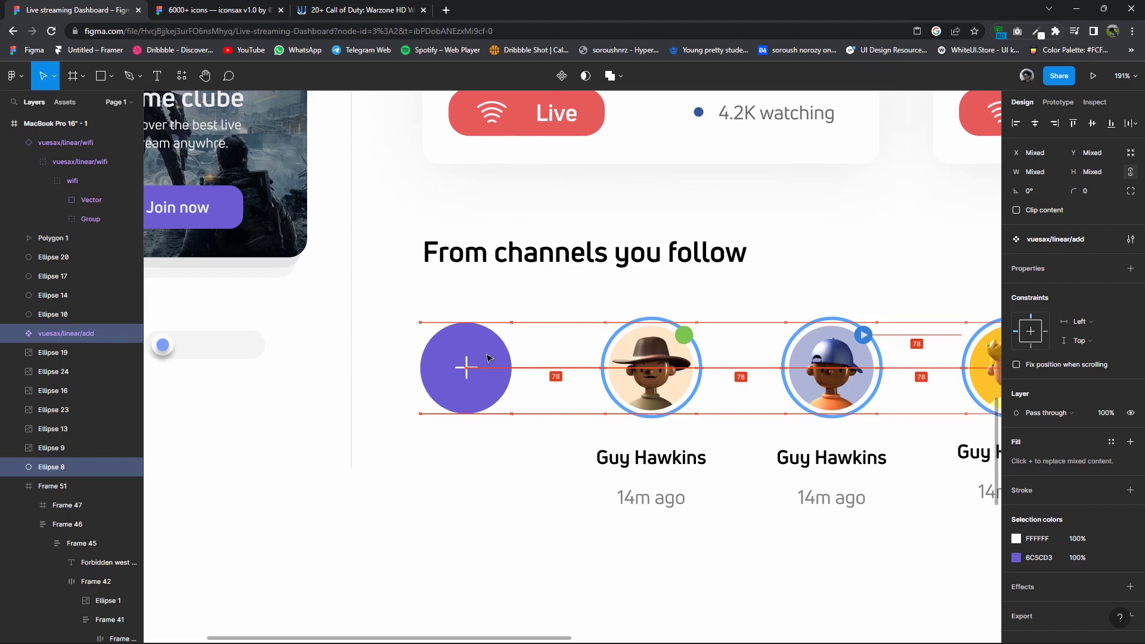
key("Escape")
scroll(545, 336, "down", 6, "ctrl")
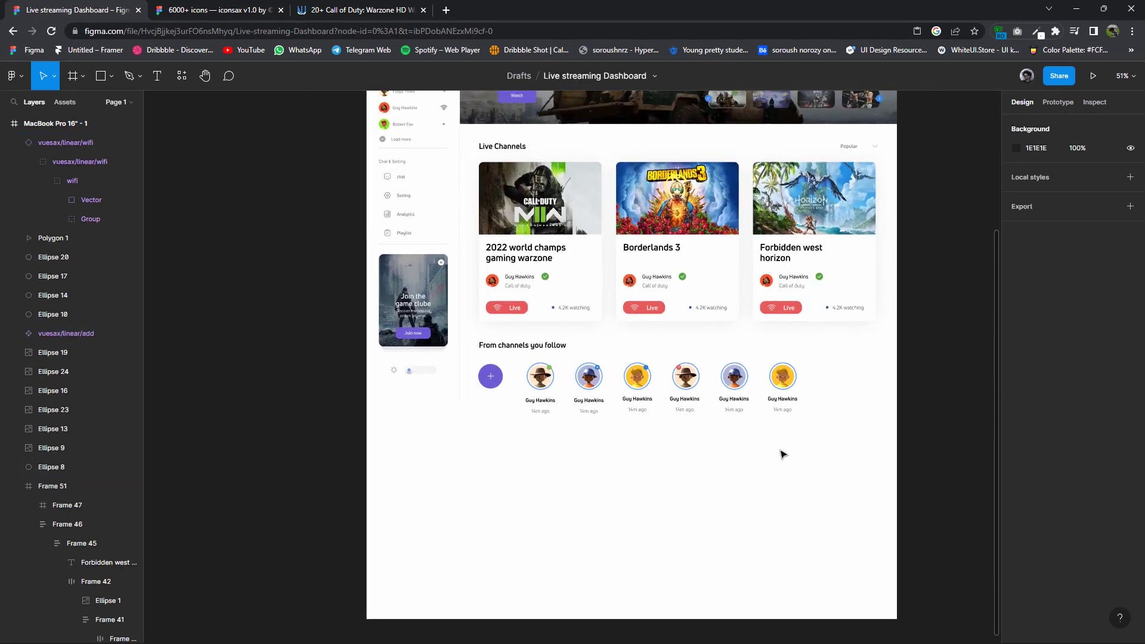
Frame the avatar row, then wrap it with the heading in one auto-layout frame.
left_click(509, 334)
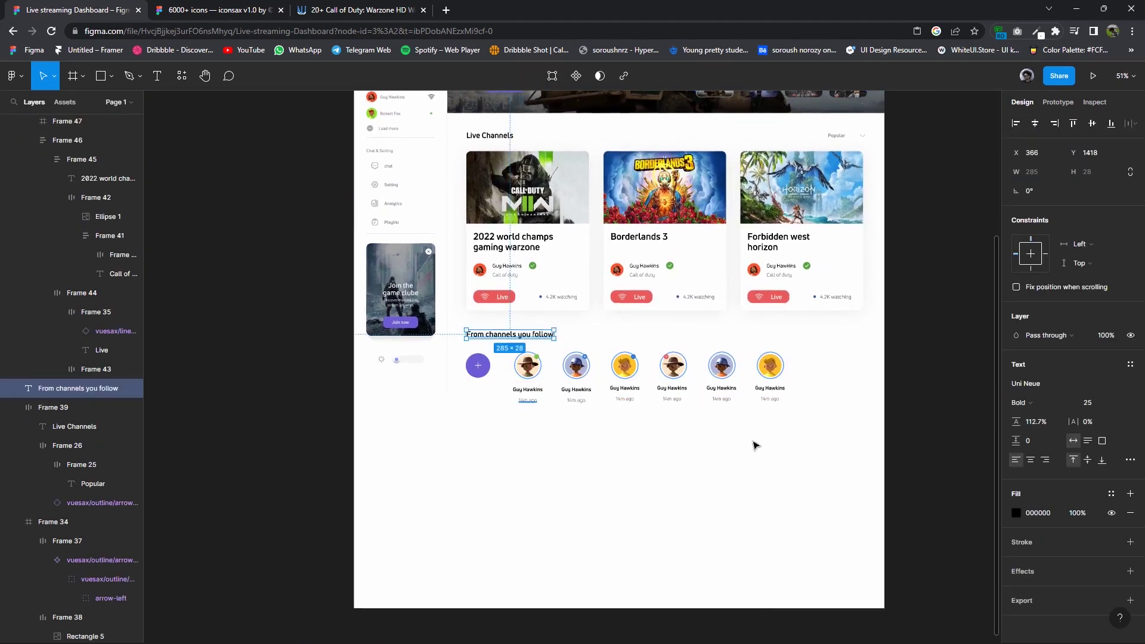
left_click_drag(841, 426, 464, 349)
right_click(501, 391)
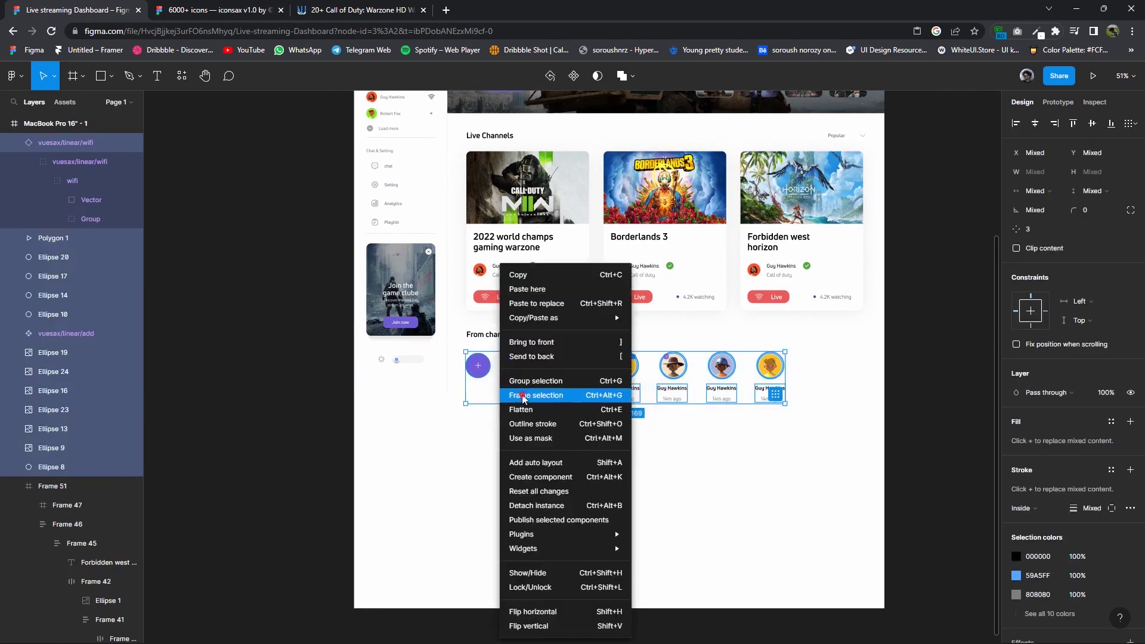
left_click(524, 396)
left_click_drag(815, 425, 490, 332)
right_click(490, 333)
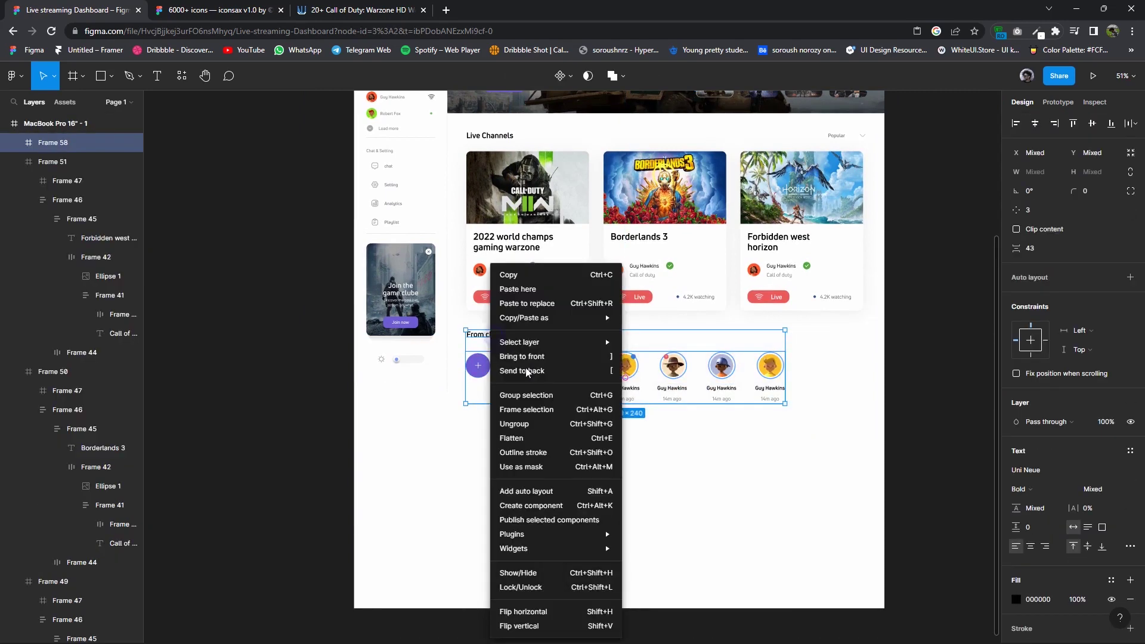
left_click(526, 412)
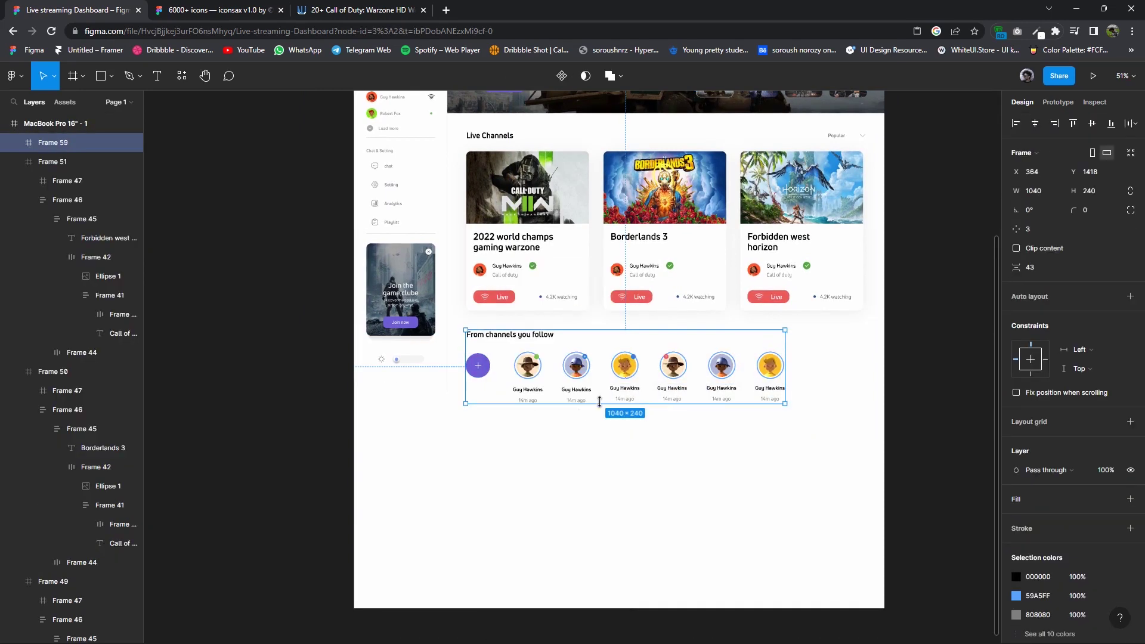
left_click(1129, 297)
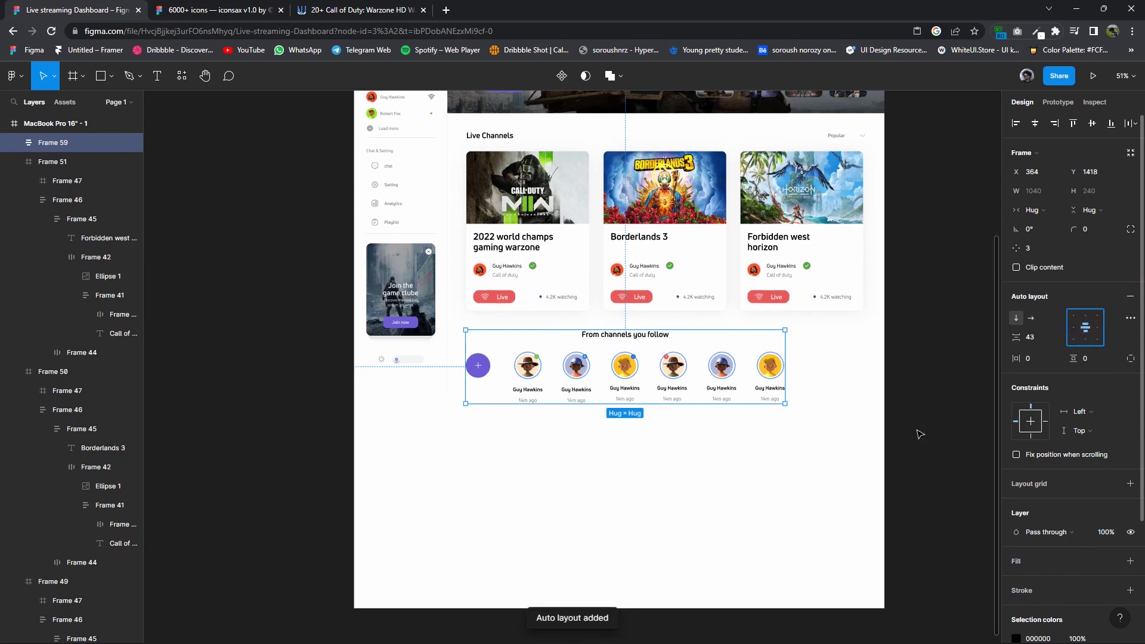
Give the section frame an EEEEEE fill and a 12 corner radius.
left_click(1130, 561)
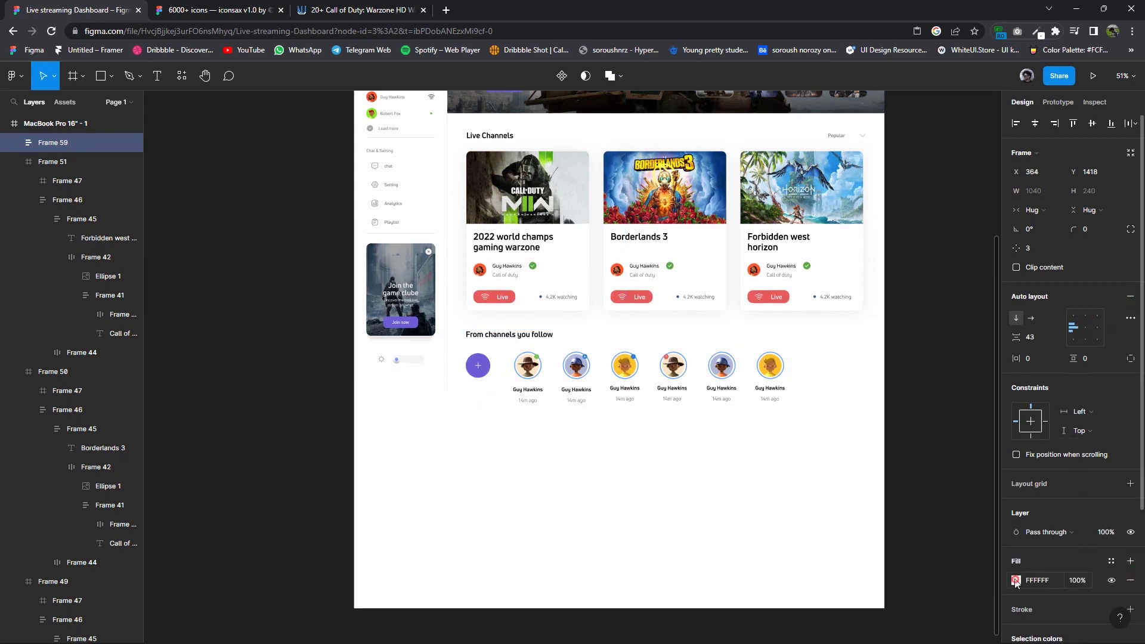
left_click(1015, 580)
left_click(859, 354)
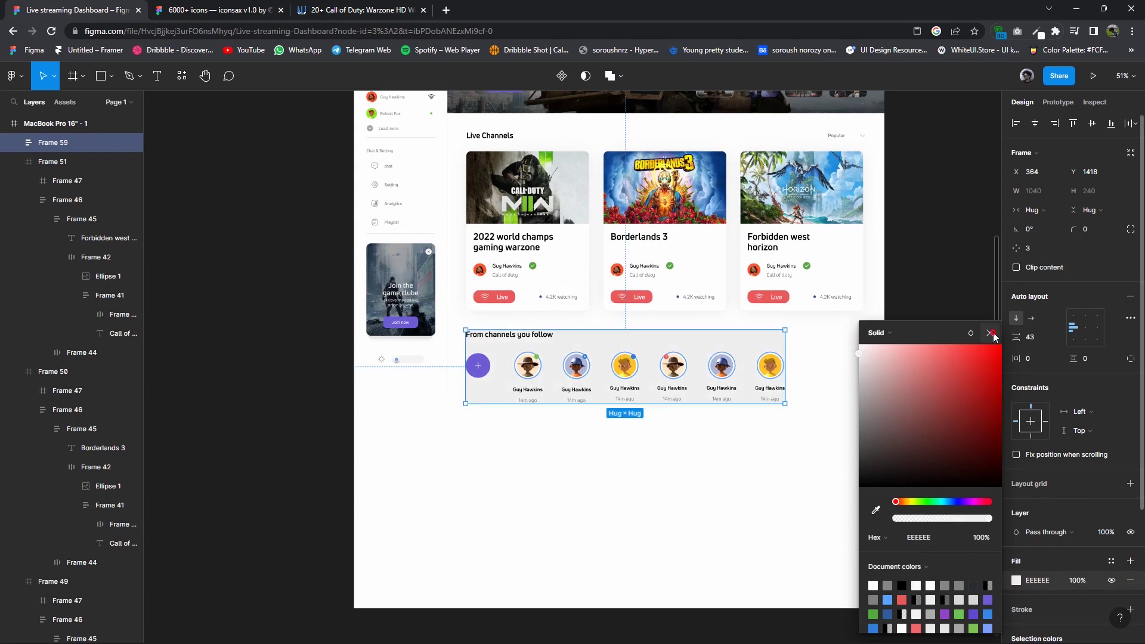
key("Escape")
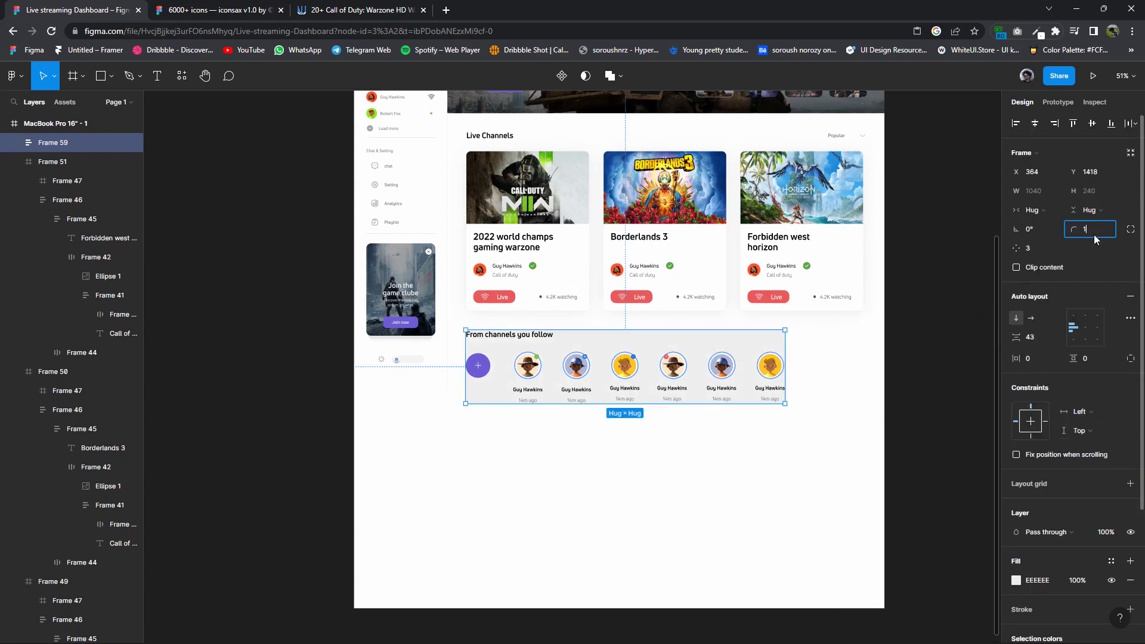
type("12")
key("Return")
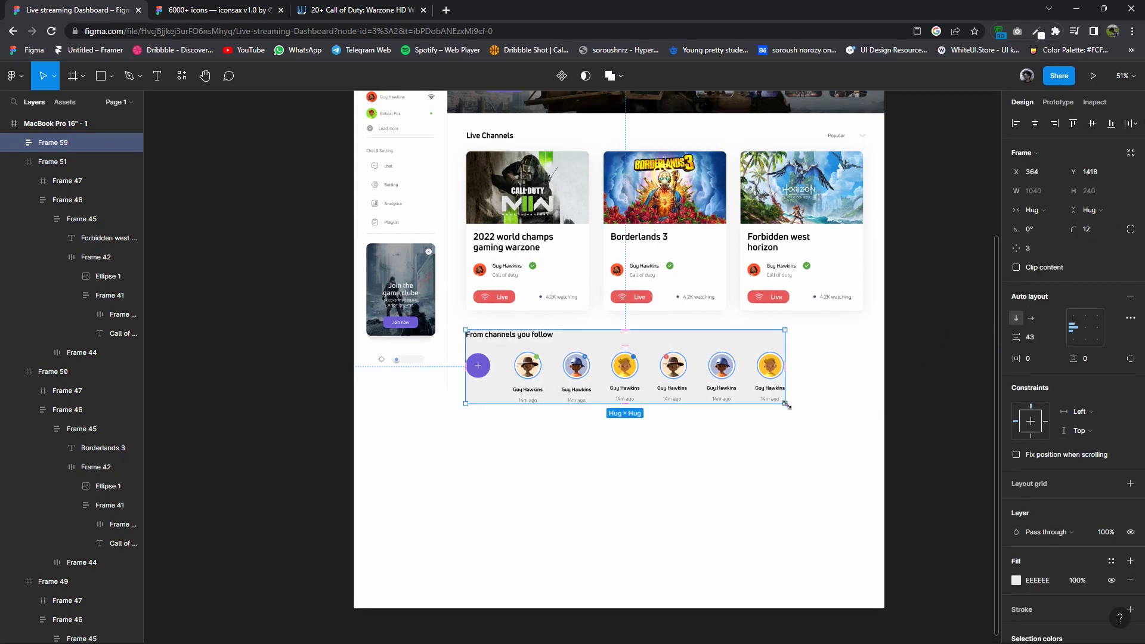
Widen the section frame and set its left padding to 32.
left_click_drag(786, 405, 836, 430)
left_click(1031, 358)
type("432")
key("Return")
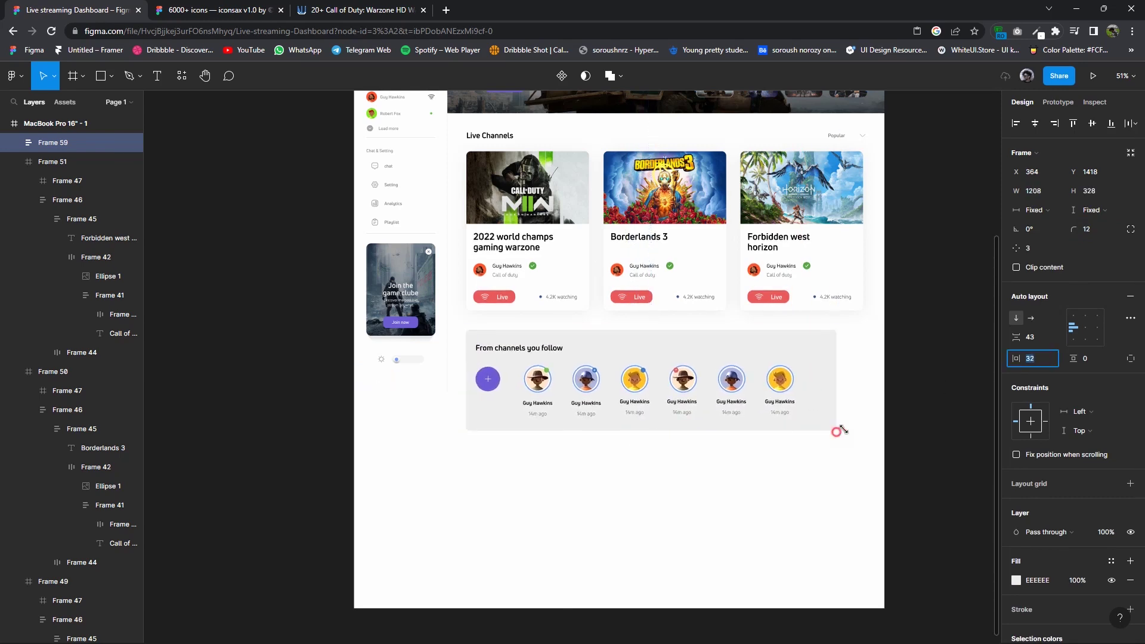
left_click_drag(836, 429, 886, 429)
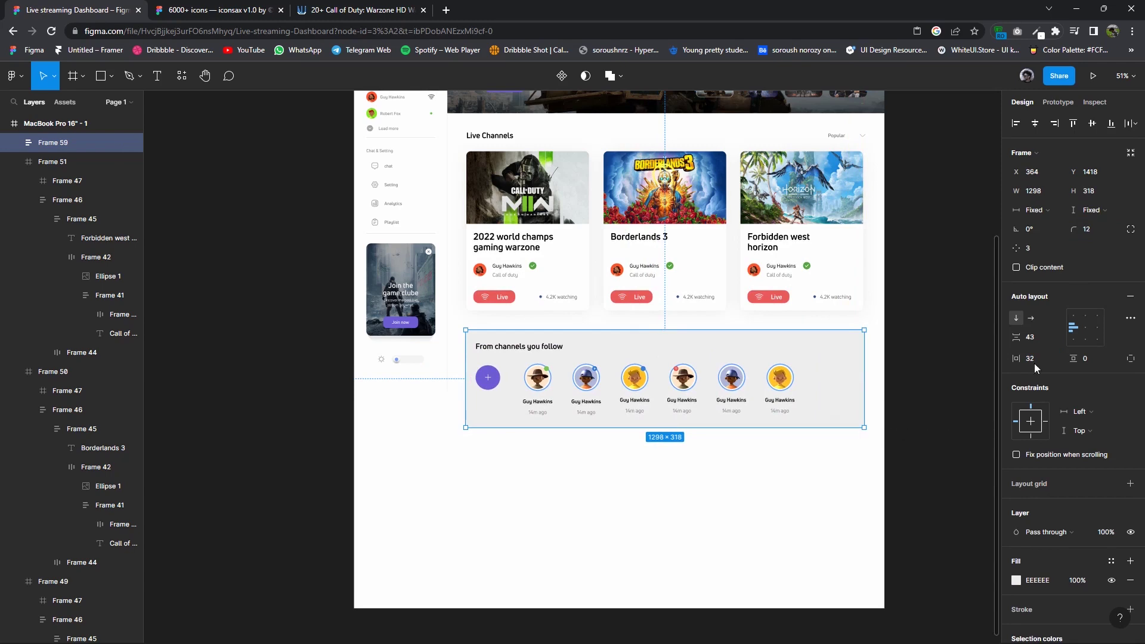
Change the card fill to near-white FEFEFE.
left_click(1015, 580)
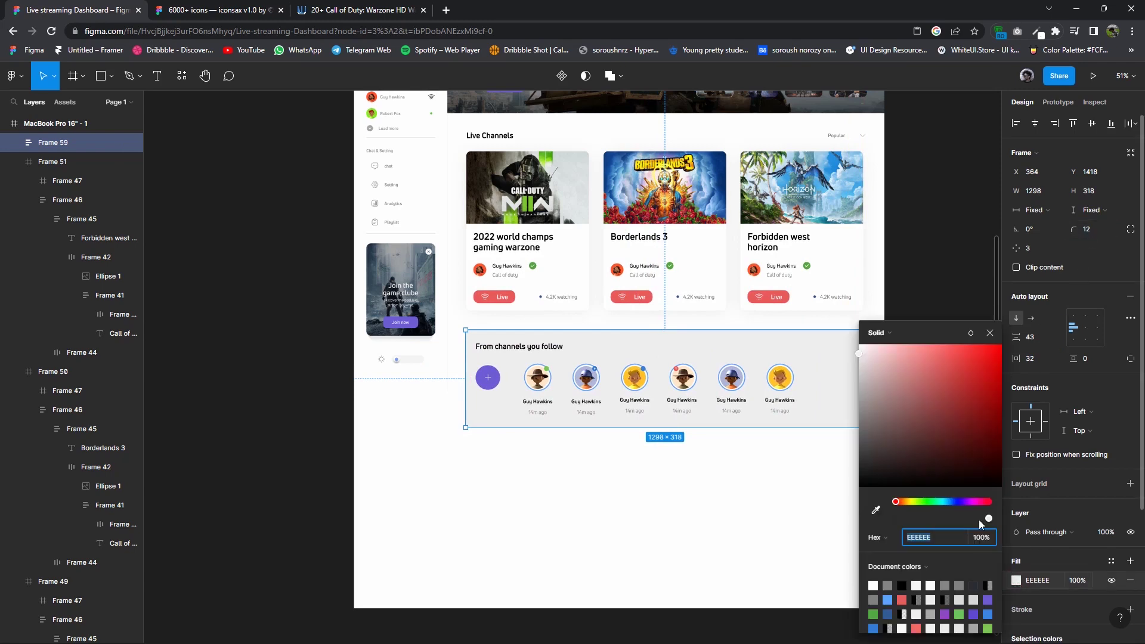
left_click(876, 510)
left_click(715, 506)
scroll(1047, 436, "down", 3)
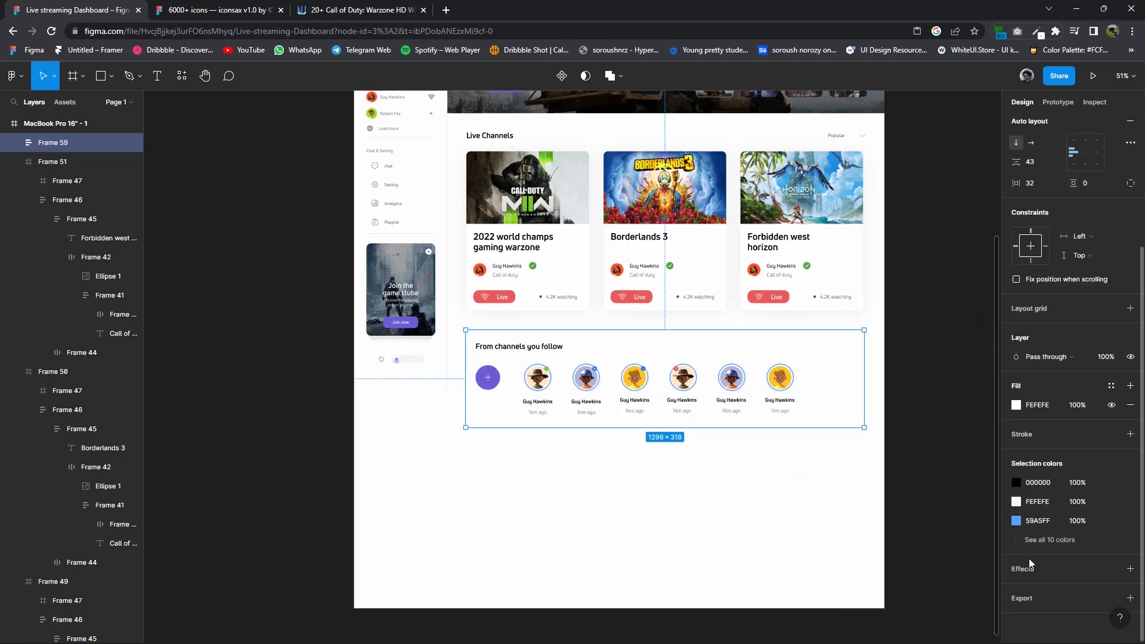
Add a drop shadow with blur 50 and opacity lowered to 8.
left_click(1129, 568)
left_click(1015, 588)
left_click(961, 555)
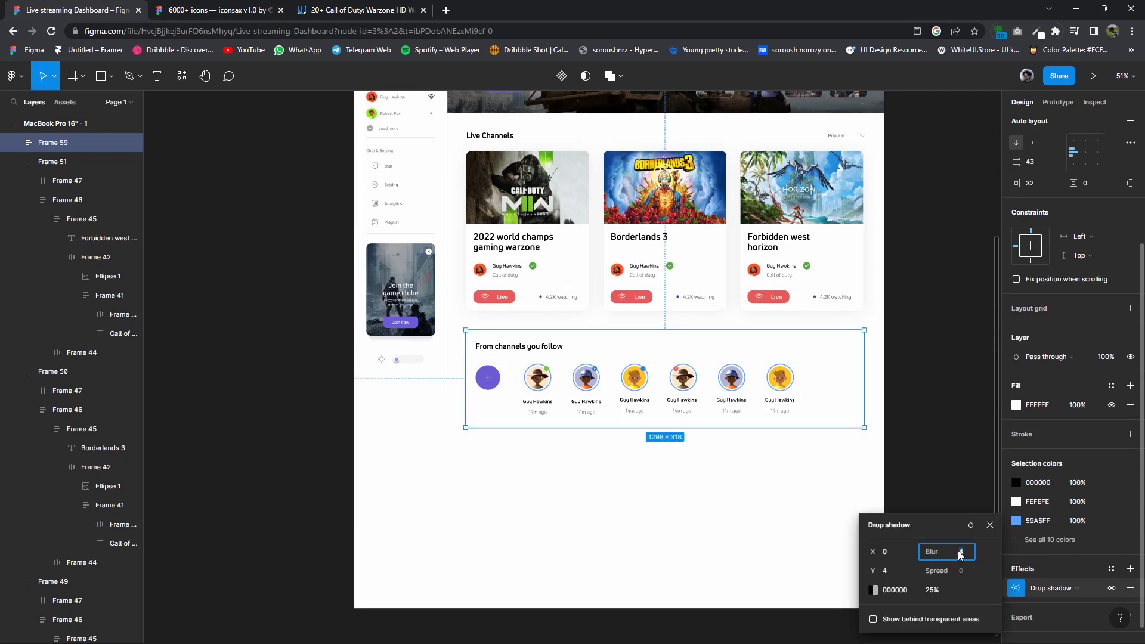
type("50")
key("Return")
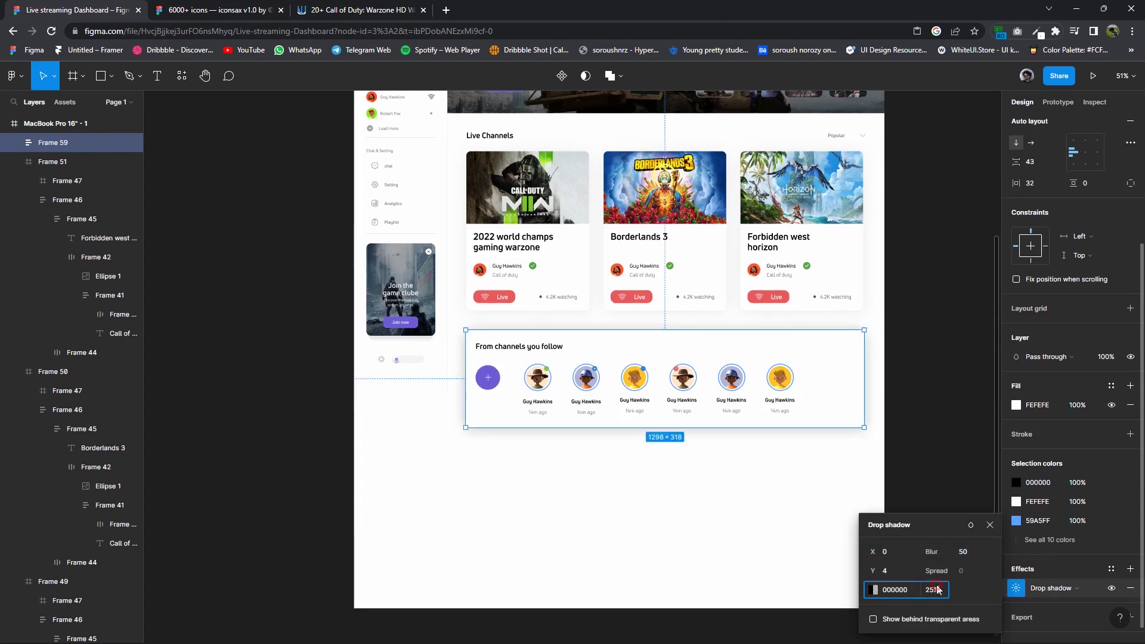
left_click_drag(937, 590, 934, 600)
type("8")
key("Return")
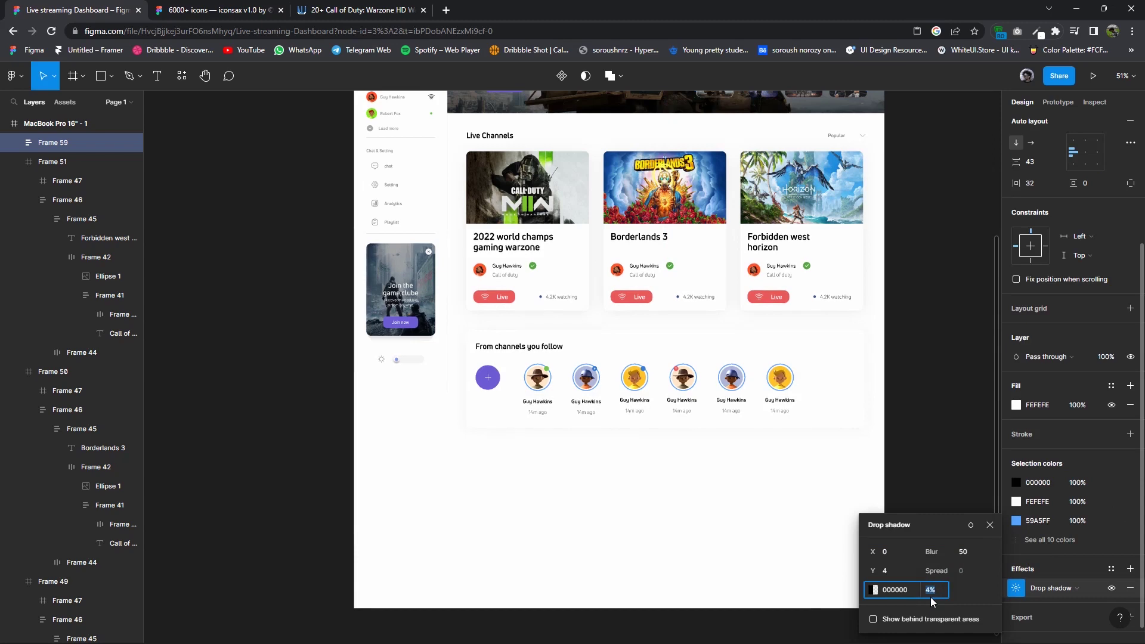
Review the followed-channels card's add-channel circle and drop shadow settings.
left_click(603, 439)
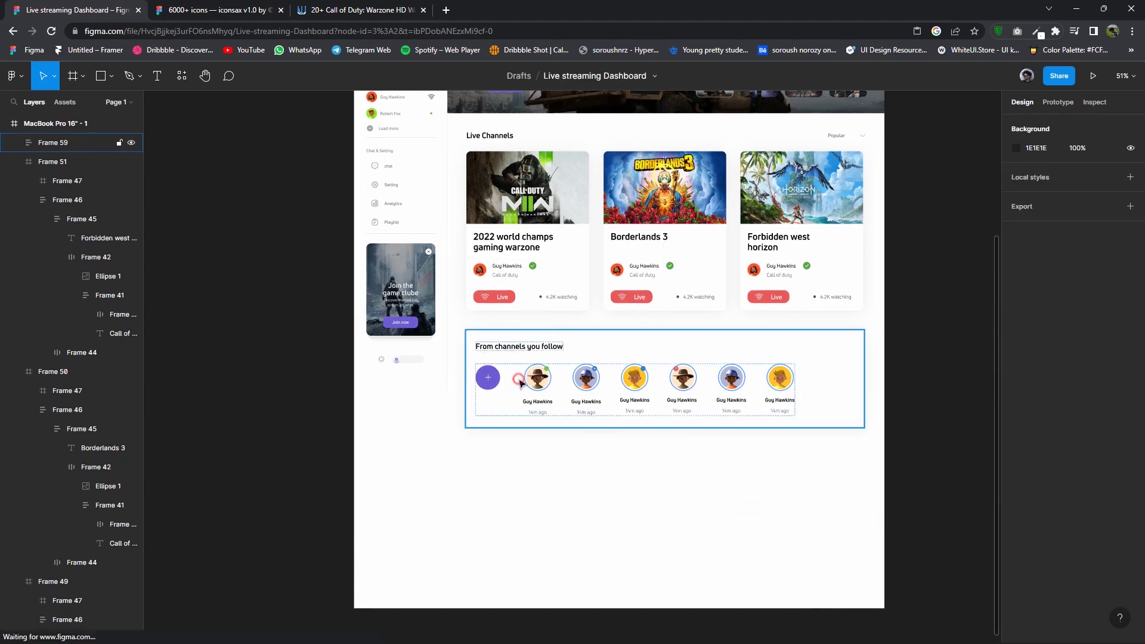
double_click(517, 384)
scroll(517, 384, "up", 3, "ctrl")
left_click(484, 382)
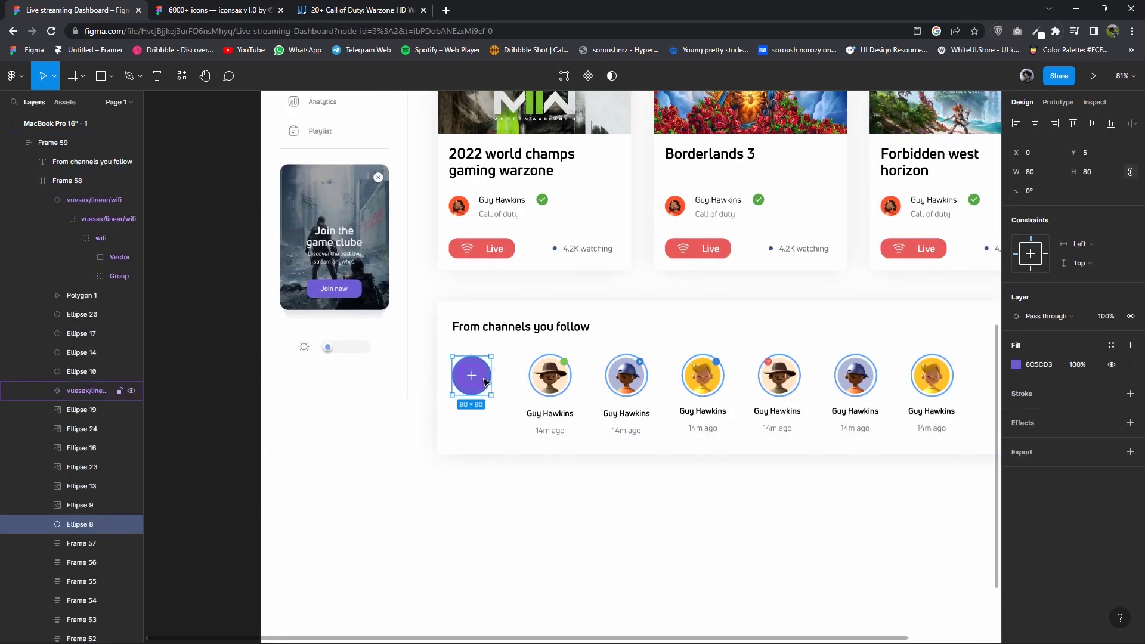
left_click(824, 399)
left_click(860, 520)
scroll(799, 513, "down", 4, "ctrl")
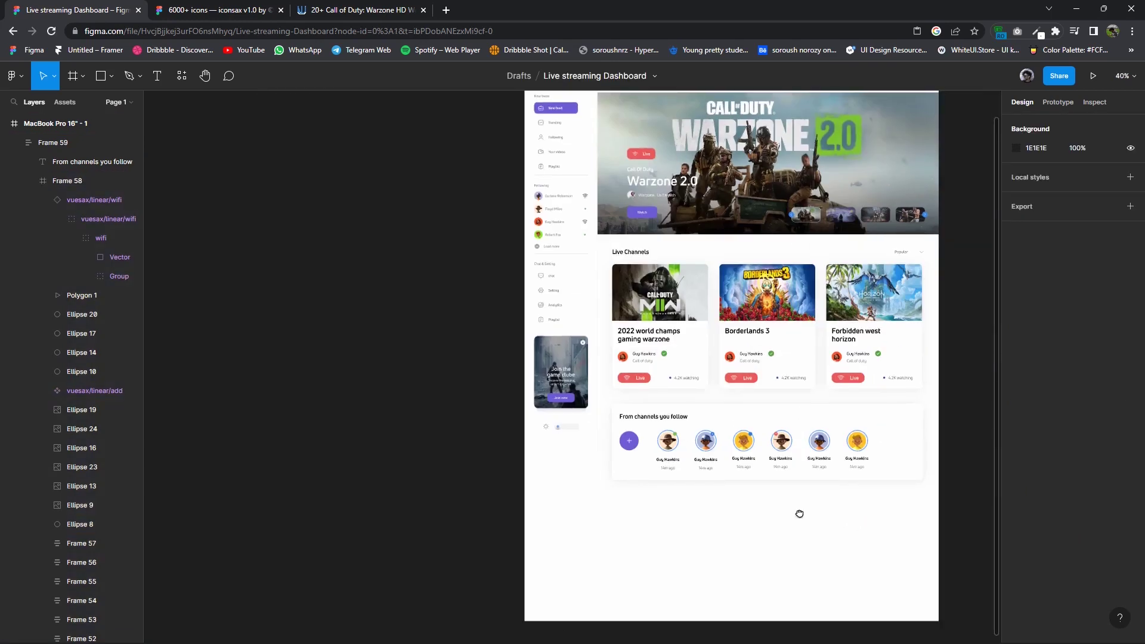
scroll(754, 481, "down", 1, "ctrl")
left_click(753, 467)
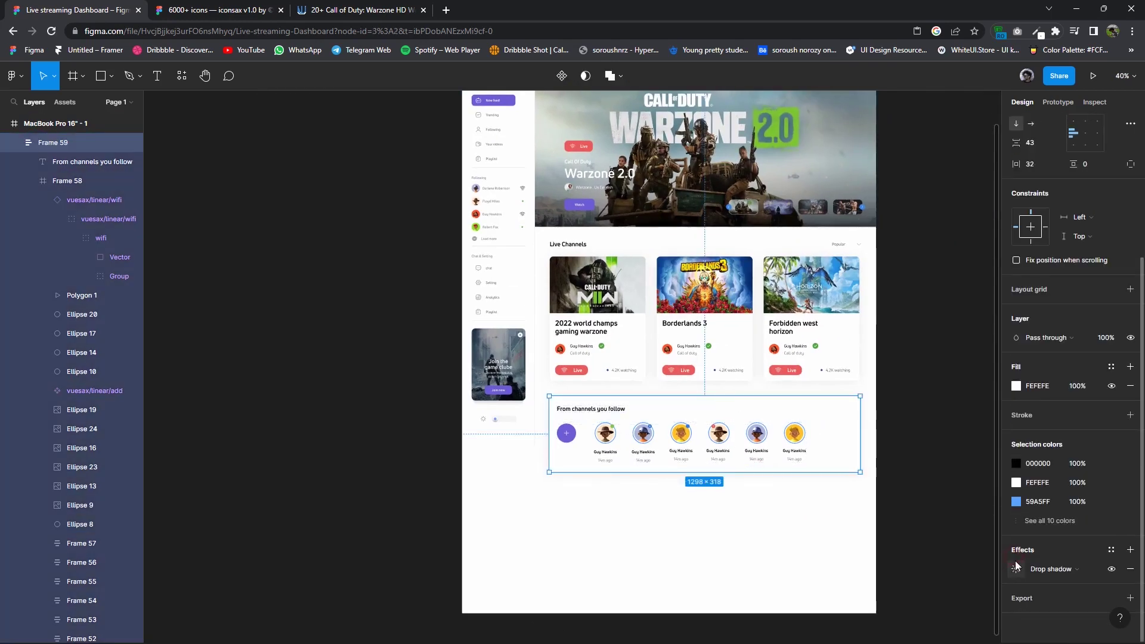
left_click(1015, 568)
left_click(931, 500)
scroll(614, 408, "down", 1)
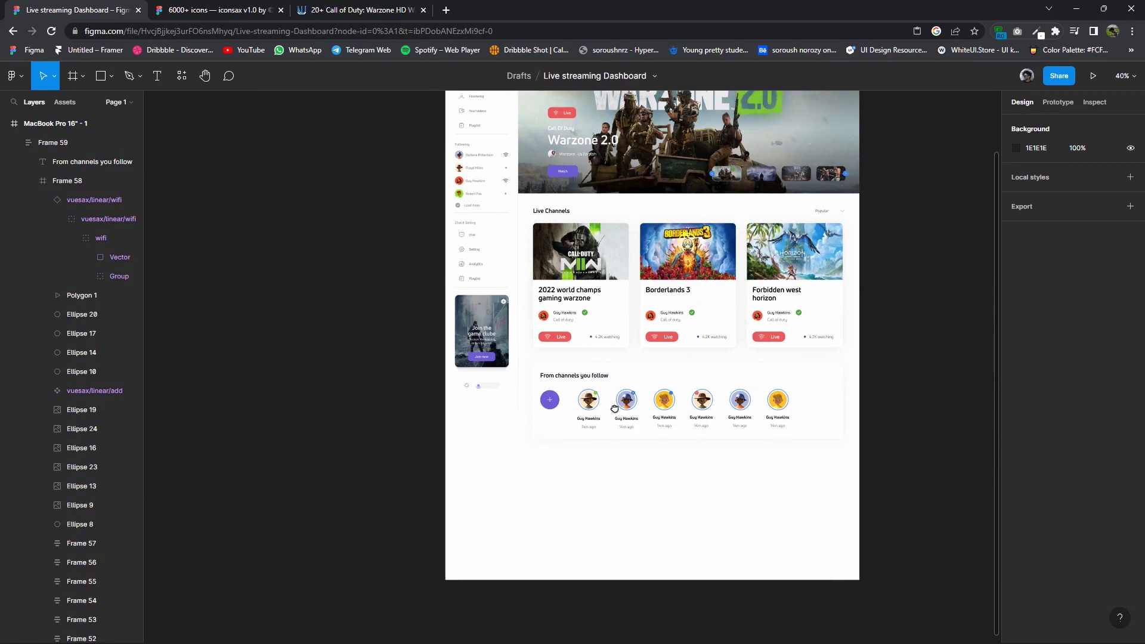
scroll(614, 408, "down", 2, "ctrl")
scroll(614, 409, "down", 2, "ctrl")
Lengthen the MacBook dashboard frame by dragging its bottom edge further down.
left_click(628, 447)
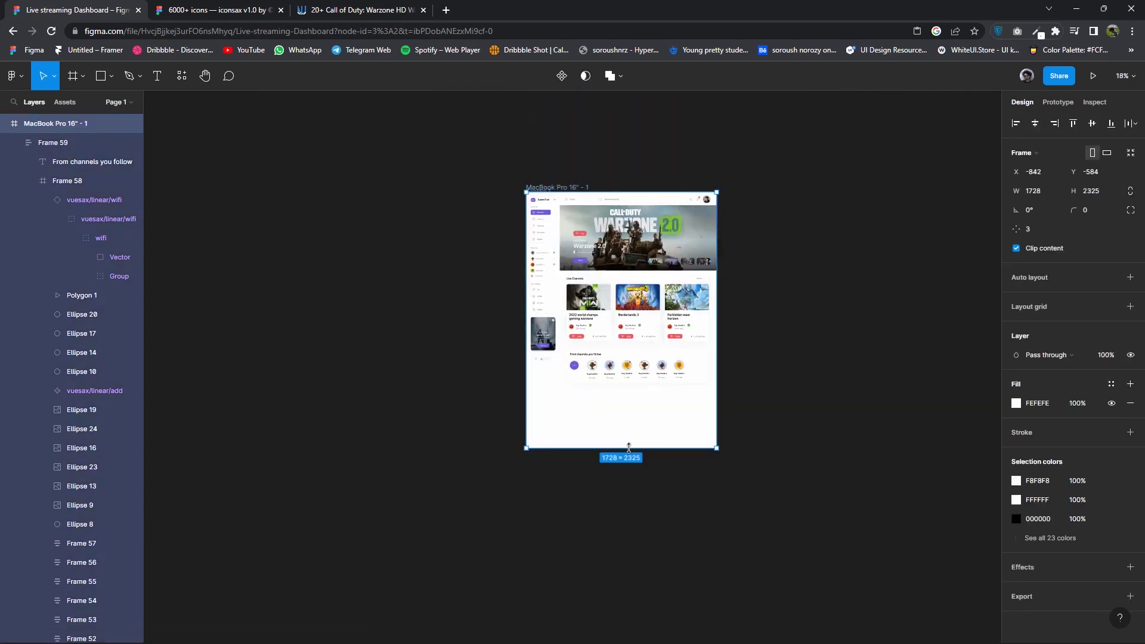
left_click_drag(628, 447, 628, 539)
key("Escape")
scroll(511, 336, "up", 10, "ctrl")
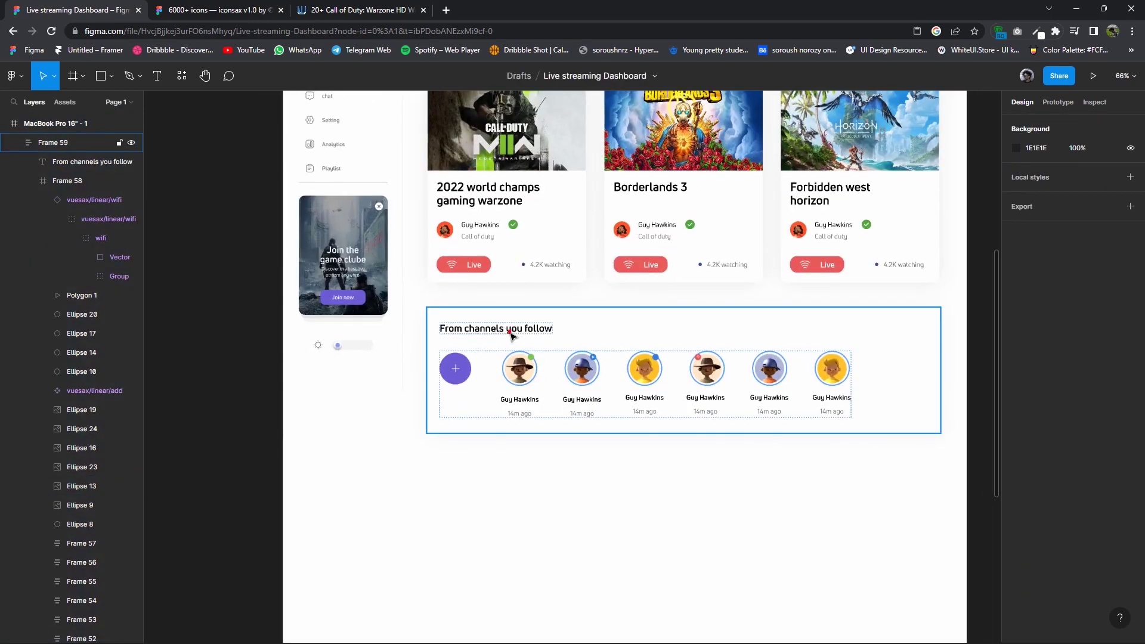
Set the followed-channels card (Frame 59) corner radius to 15, matching the live-channel cards.
left_click(856, 340)
left_click(850, 531)
scroll(898, 463, "right", 1)
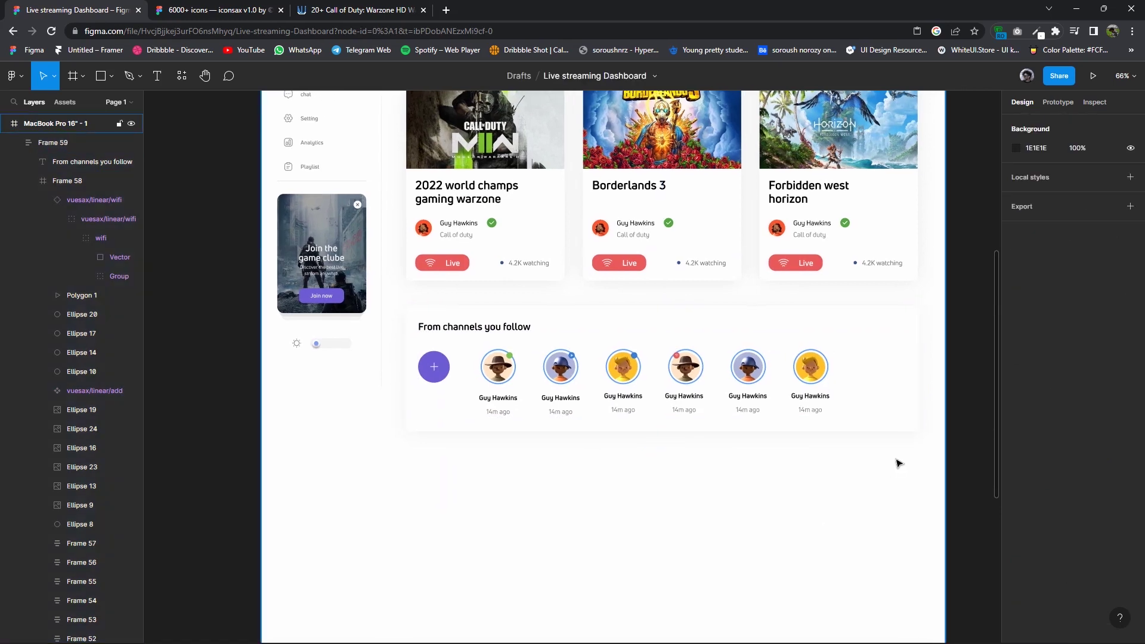
scroll(882, 464, "up", 3, "ctrl")
scroll(856, 469, "down", 3, "ctrl")
scroll(817, 474, "down", 2, "ctrl")
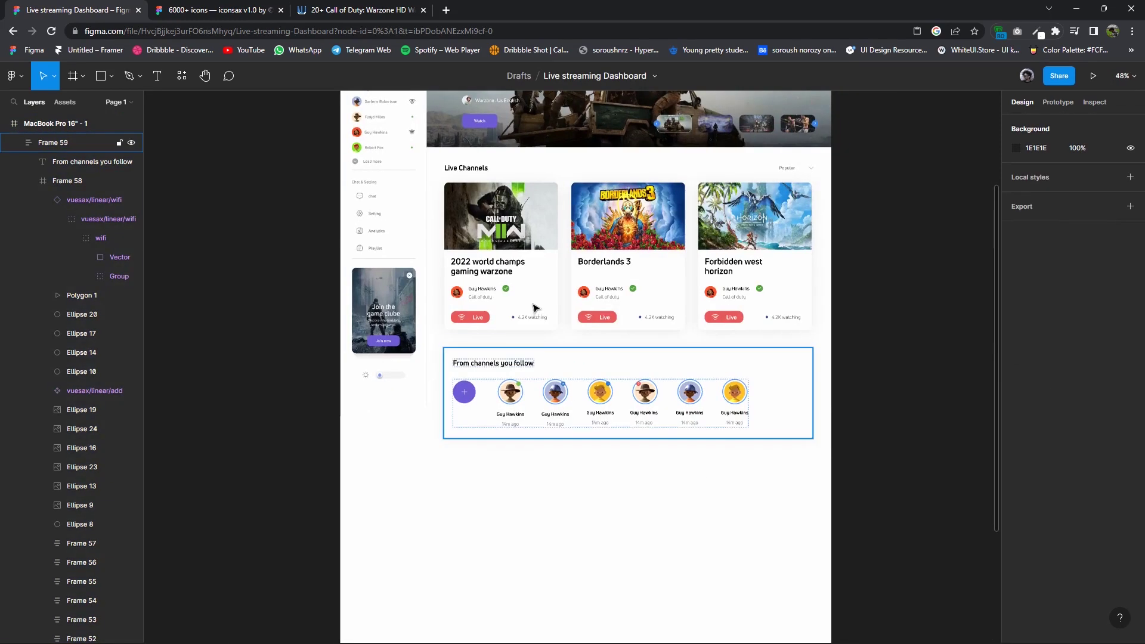
left_click(540, 305)
double_click(538, 298)
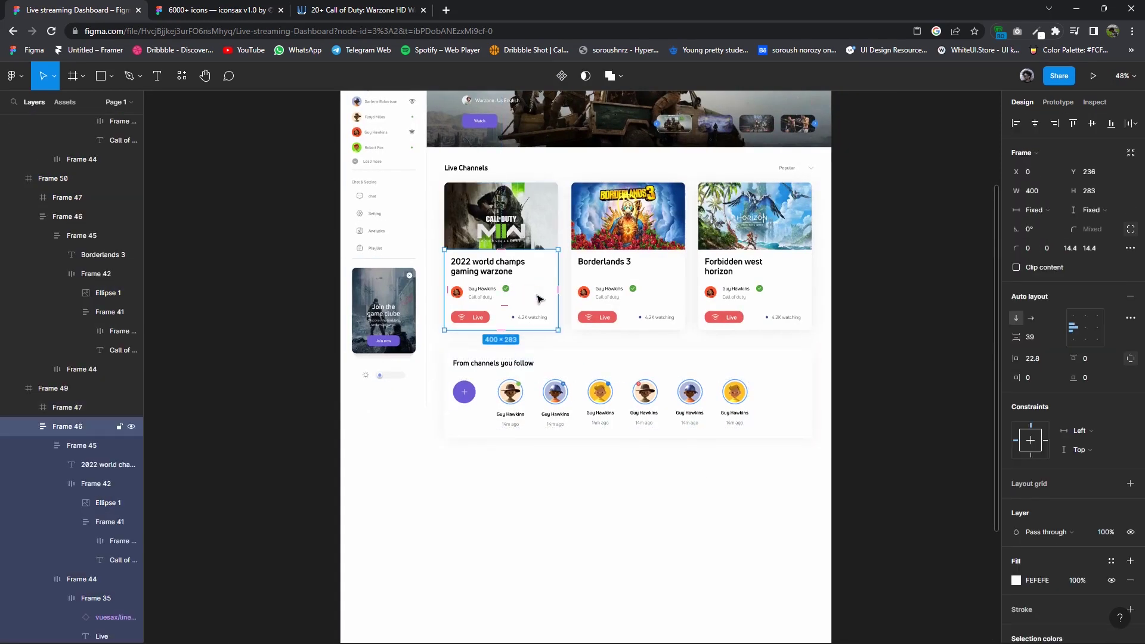
left_click(795, 388)
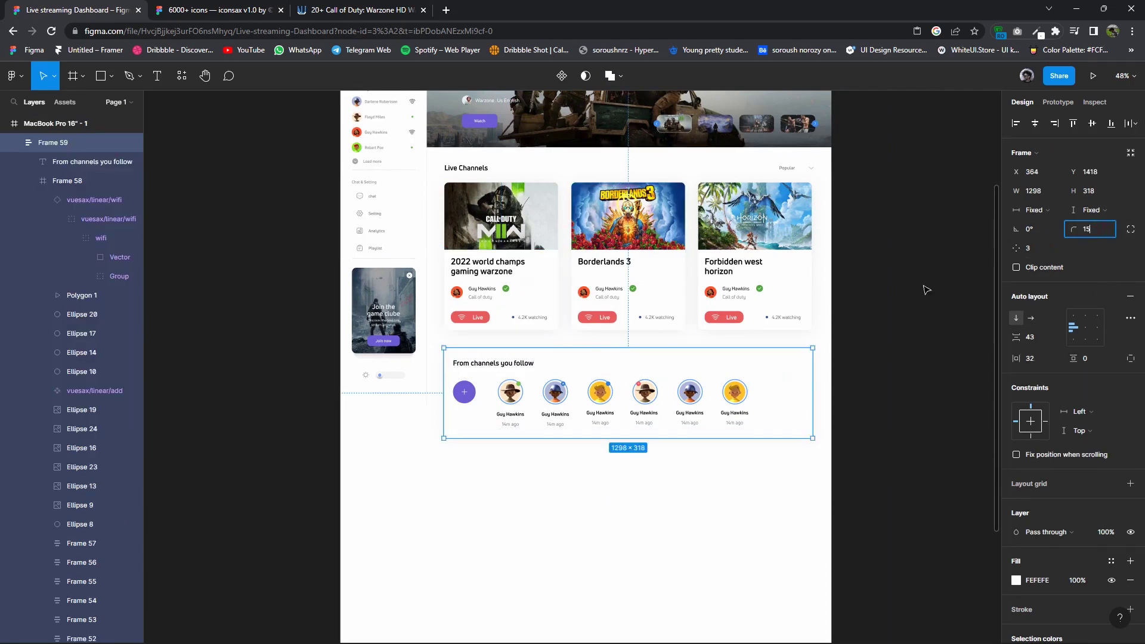
key("Escape")
Duplicate the 'From channels you follow' heading below the card as the Popular categories title.
scroll(805, 498, "up", 5)
scroll(824, 494, "down", 3)
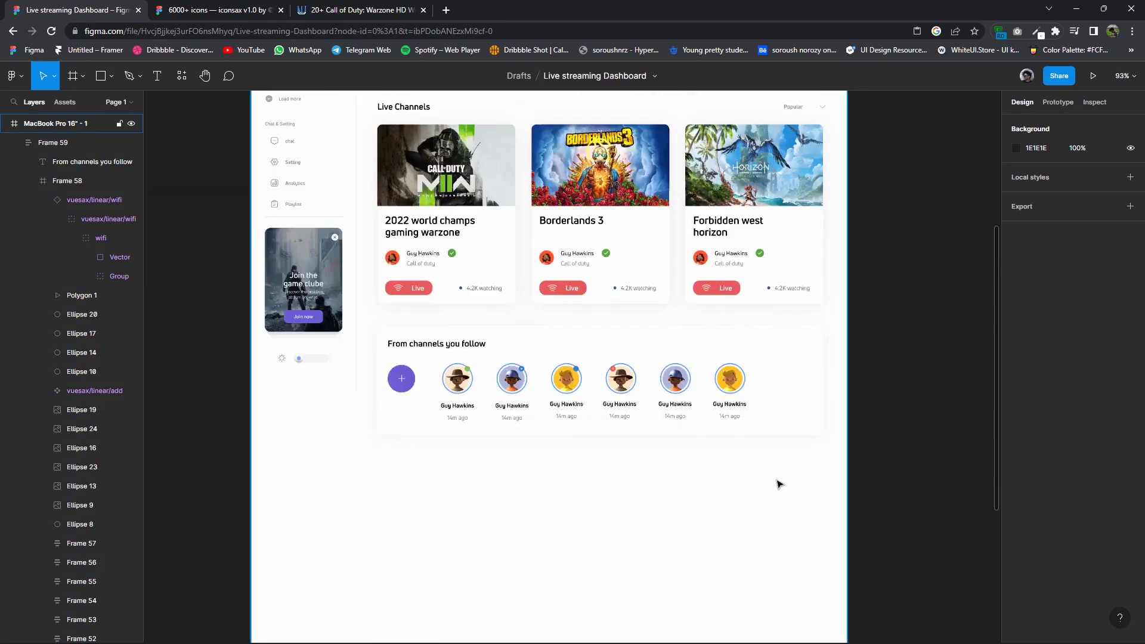
scroll(778, 480, "down", 2)
double_click(503, 347)
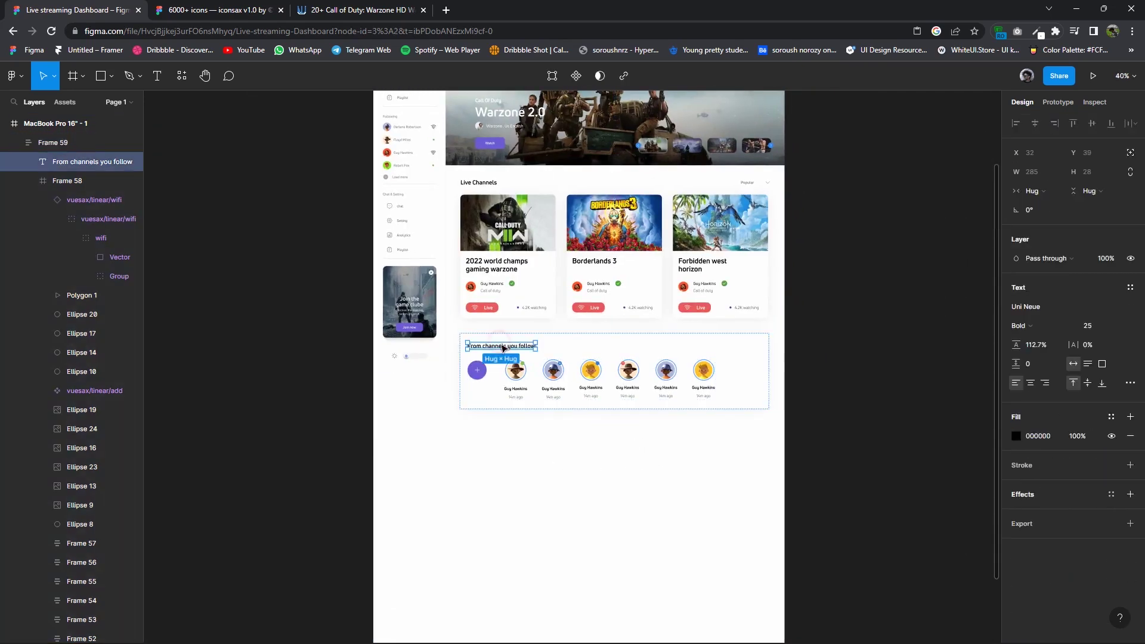
left_click_drag(503, 346, 502, 432)
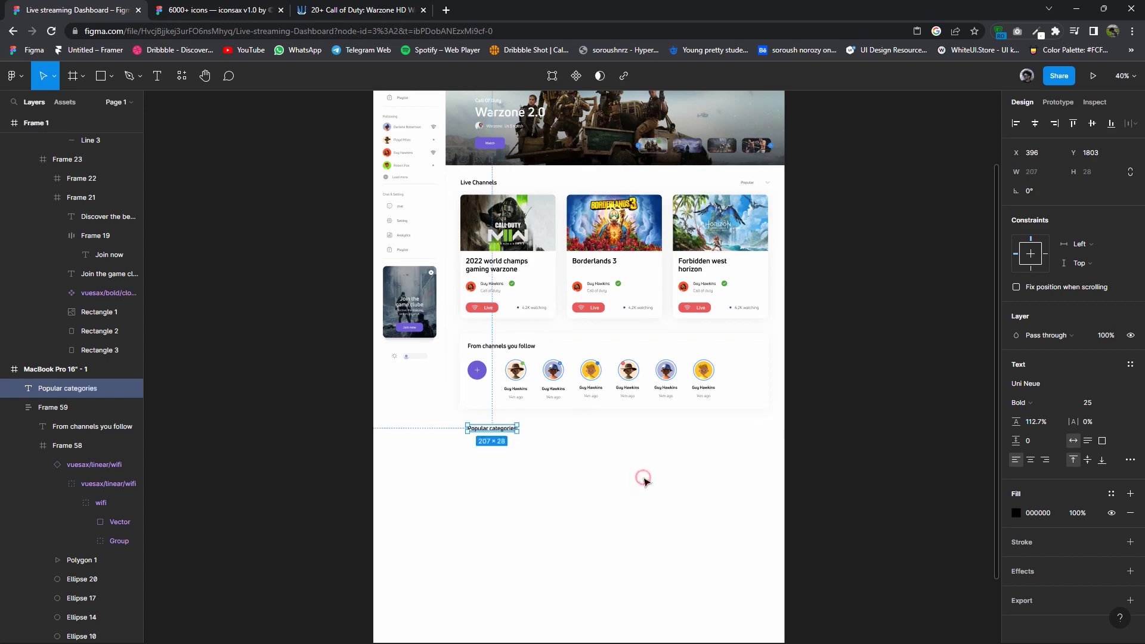
Draw a new frame beneath the Popular categories heading.
scroll(643, 479, "down", 2)
scroll(540, 429, "up", 3)
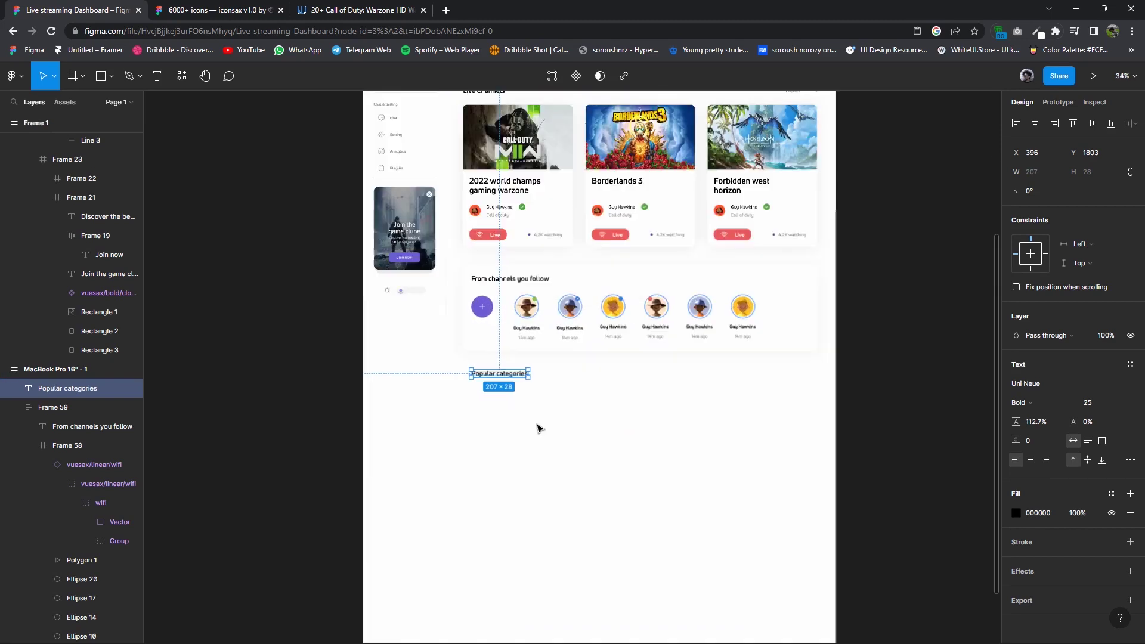
left_click(628, 433)
scroll(597, 405, "down", 3)
left_click(83, 76)
left_click(42, 102)
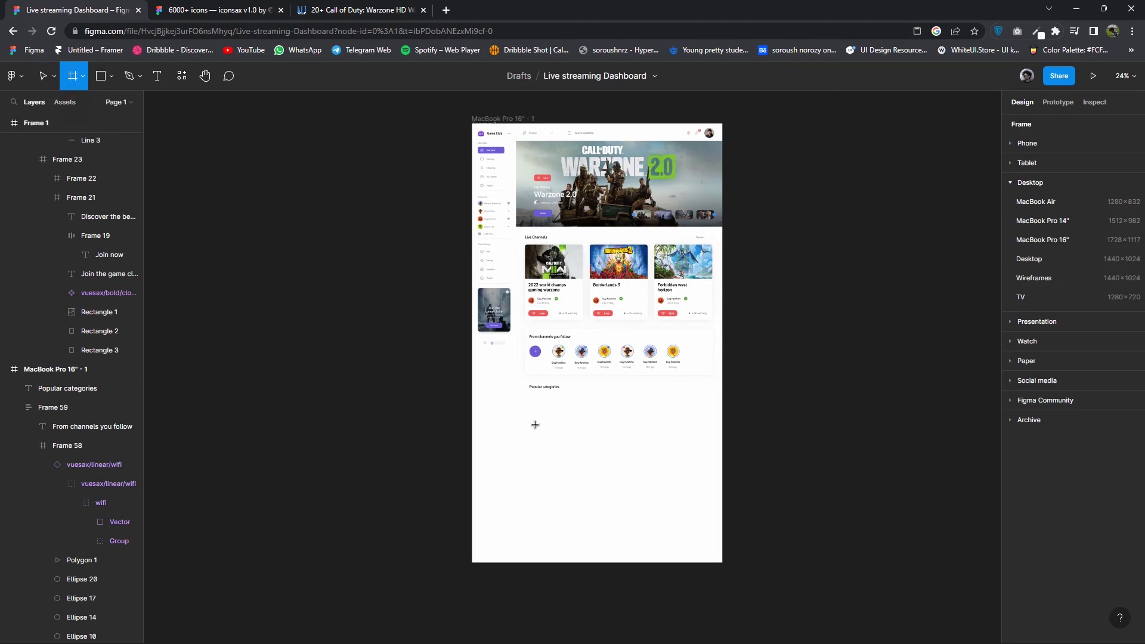
left_click_drag(532, 402, 598, 492)
scroll(577, 480, "up", 5)
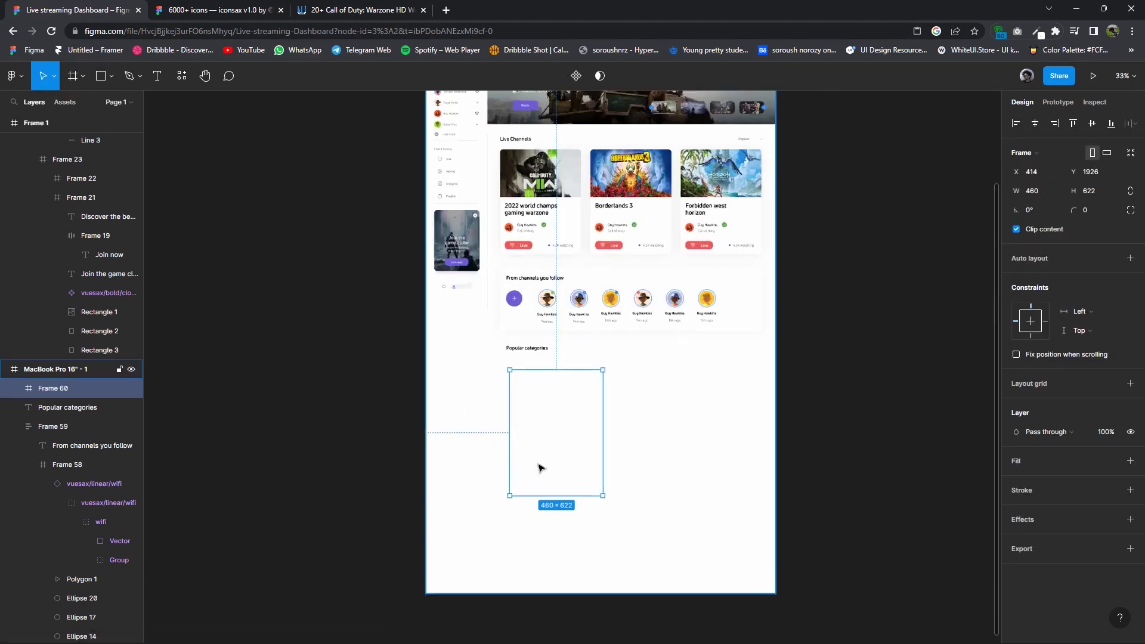
Resize the new frame to about 470×655 and give it a white fill.
left_click_drag(489, 440, 479, 440)
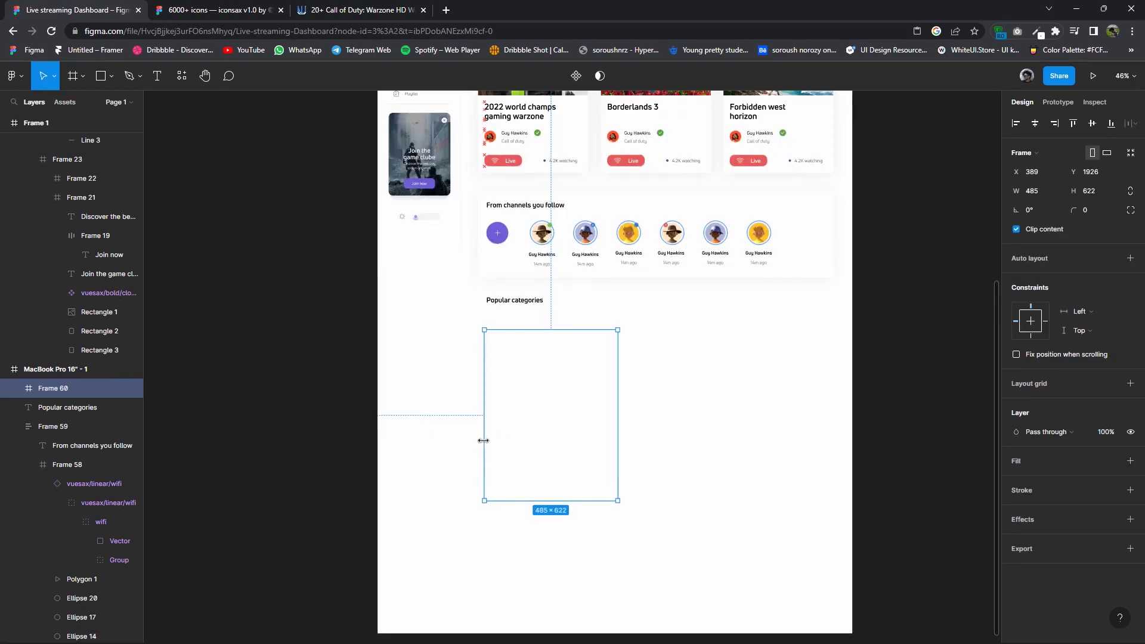
left_click_drag(615, 450, 614, 450)
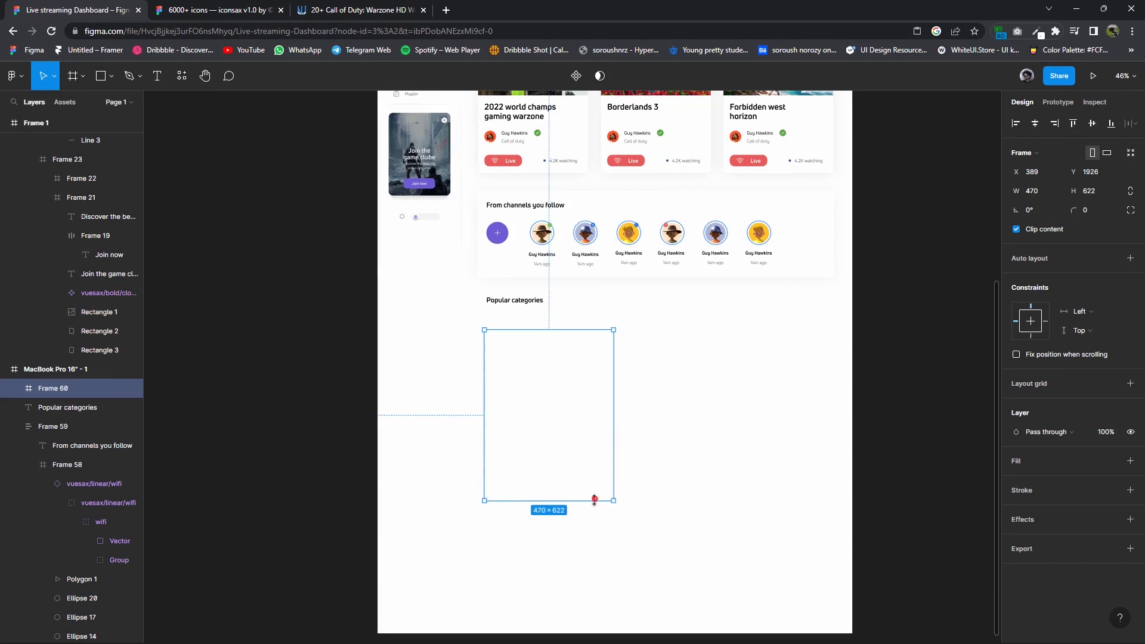
left_click(1129, 462)
left_click(1016, 480)
Fill the card with the soldiers wallpaper image from the Desktop and widen it.
left_click(871, 332)
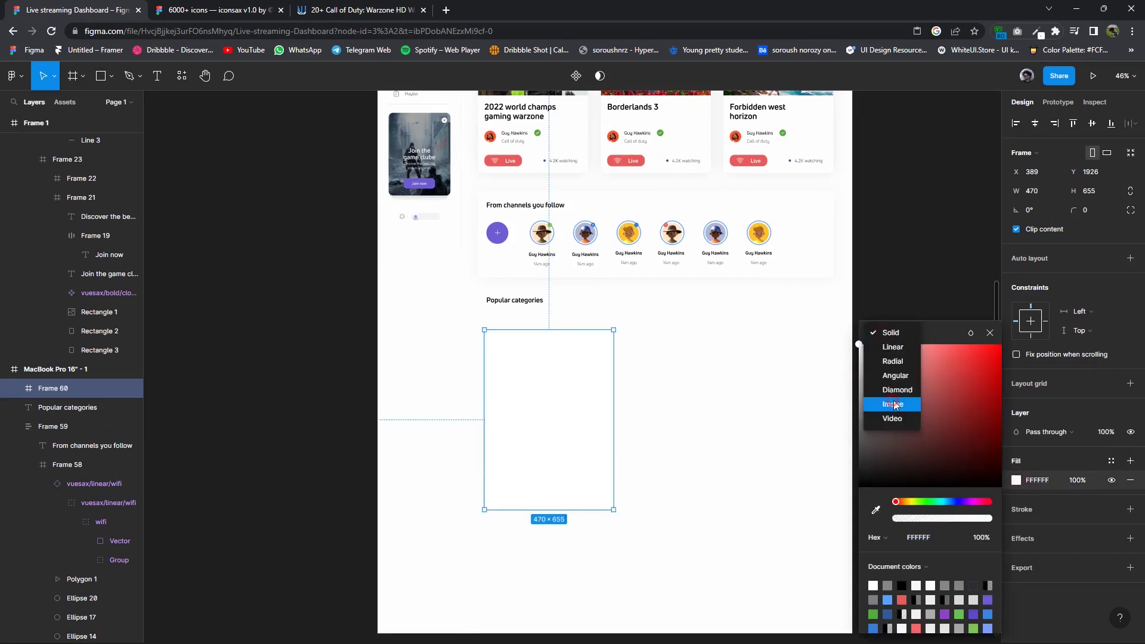
left_click(888, 399)
left_click(929, 417)
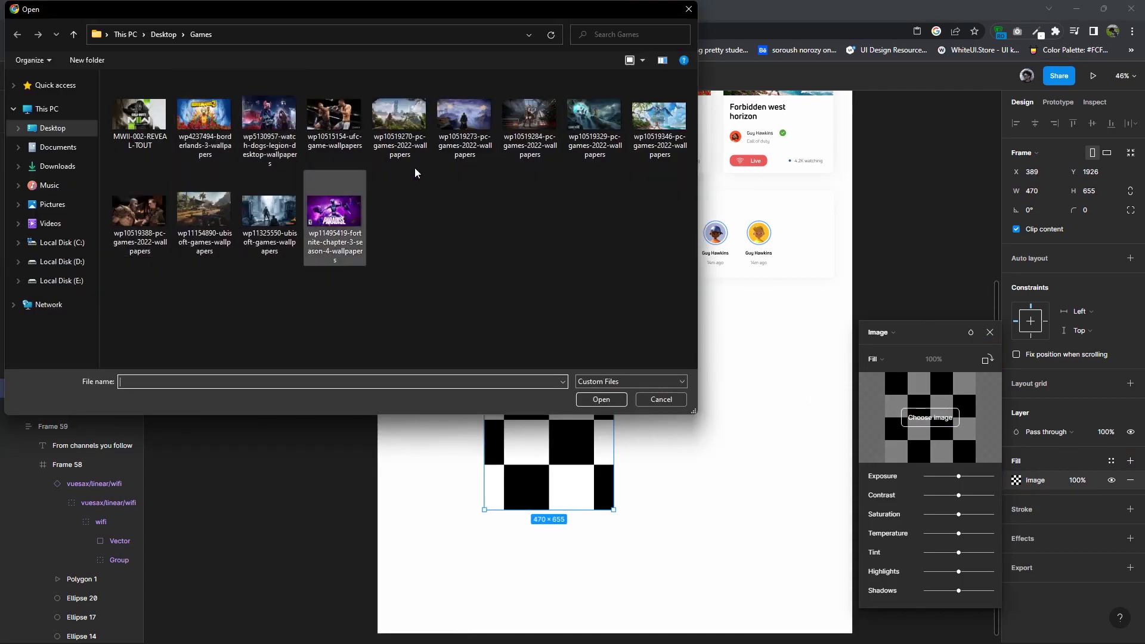
left_click(50, 129)
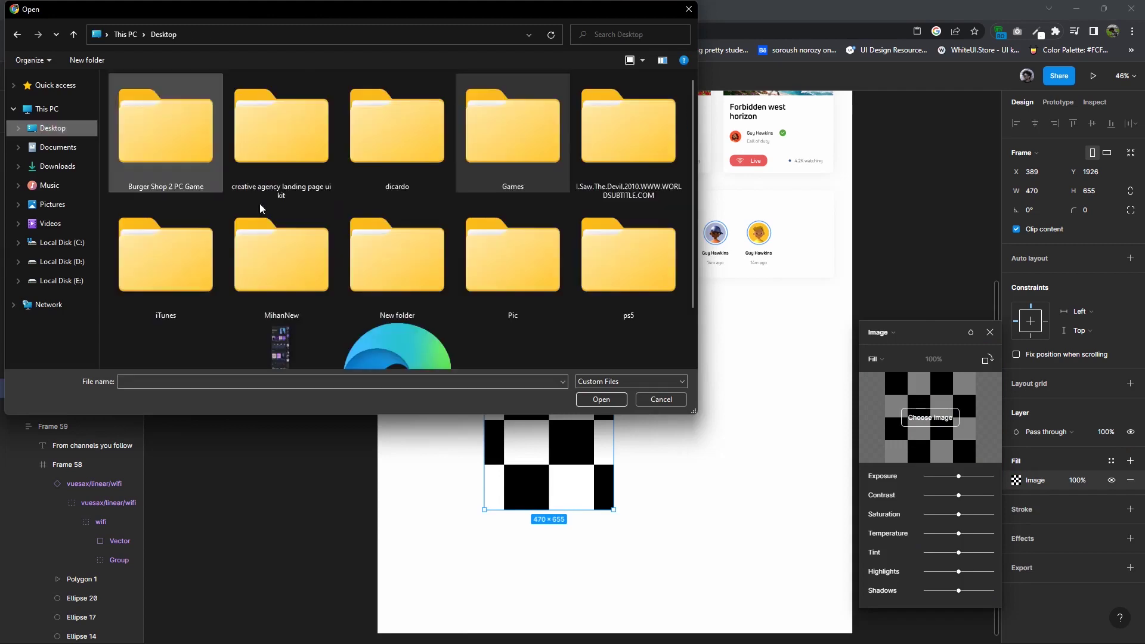
scroll(239, 269, "down", 1)
double_click(166, 295)
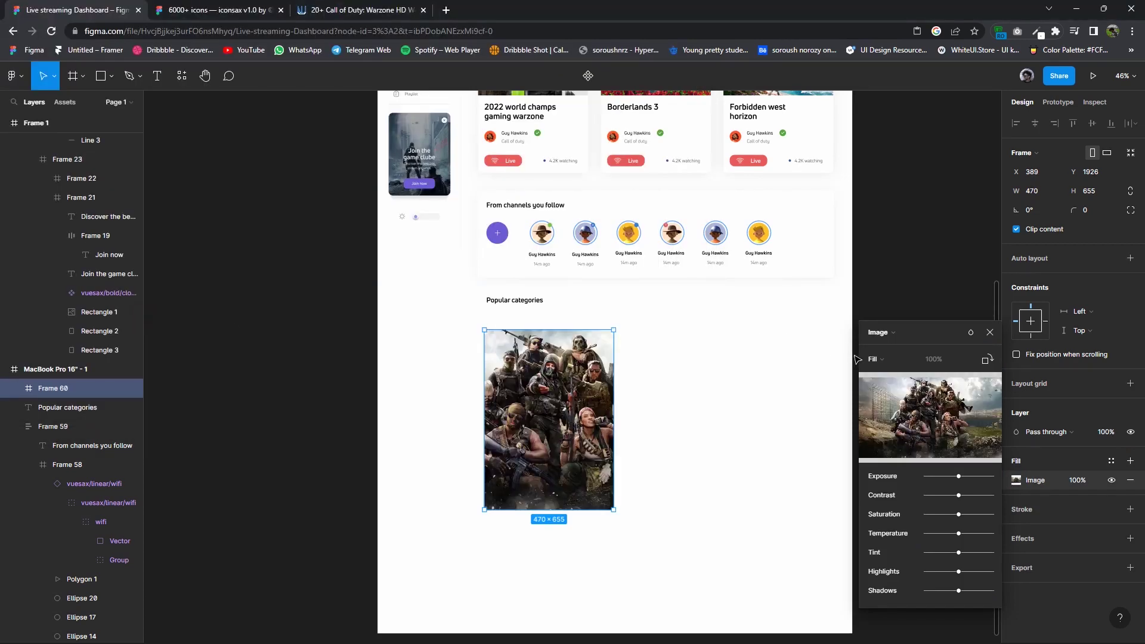
left_click_drag(613, 425, 618, 530)
left_click(990, 332)
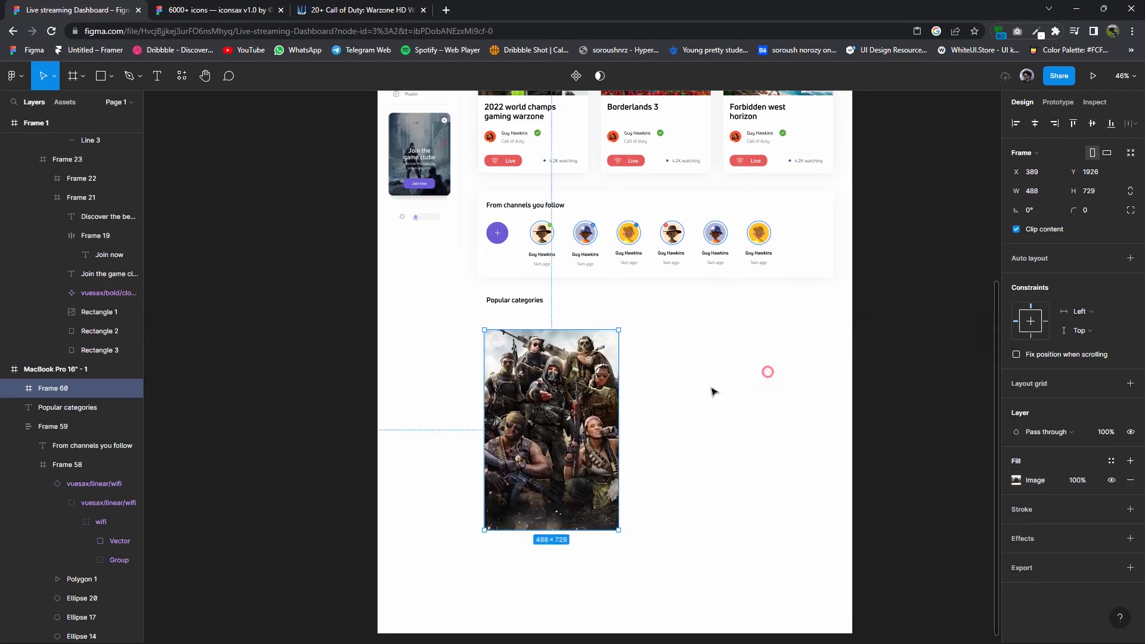
scroll(680, 390, "up", 2)
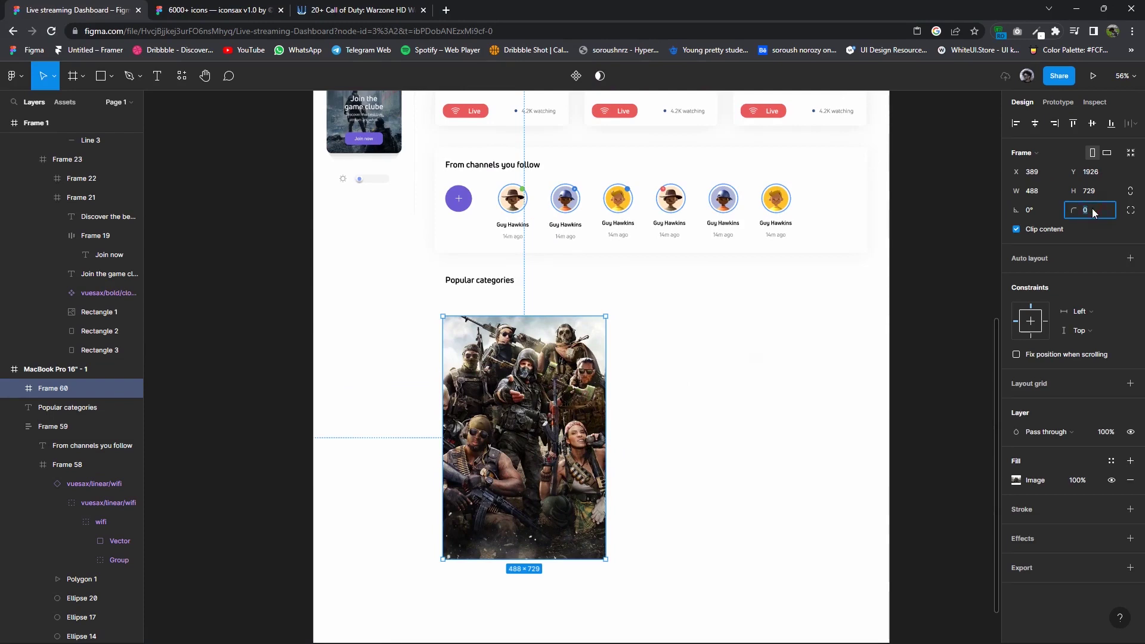
type("15")
Overlay a 100% black linear gradient fill that fades to black toward the card's bottom.
double_click(1129, 461)
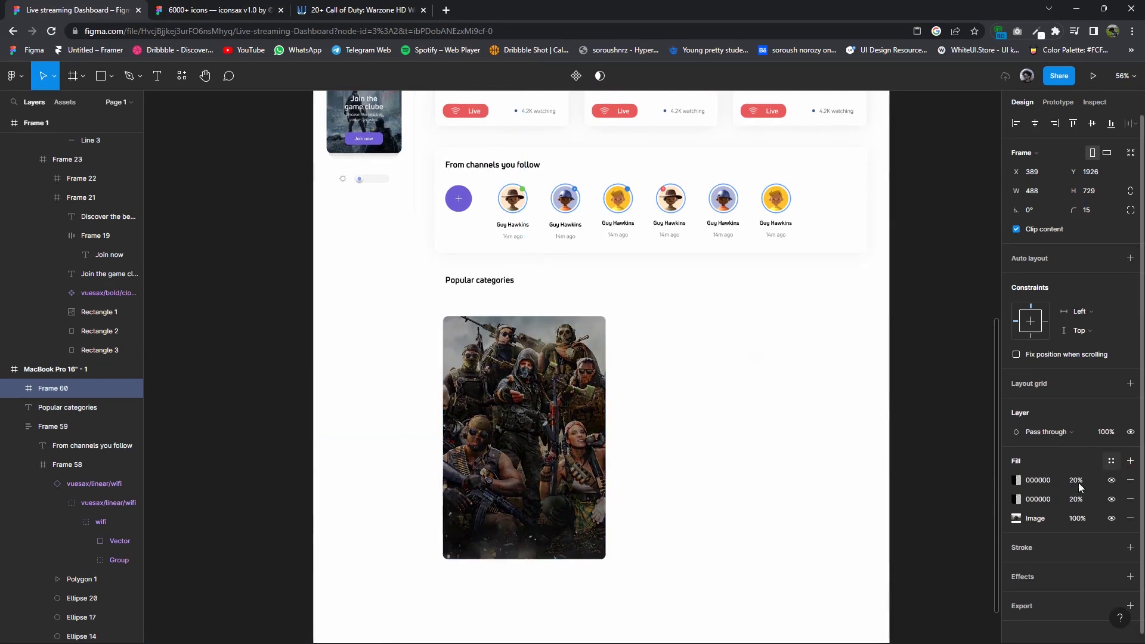
left_click(1129, 480)
left_click(1079, 478)
type("00")
key("Return")
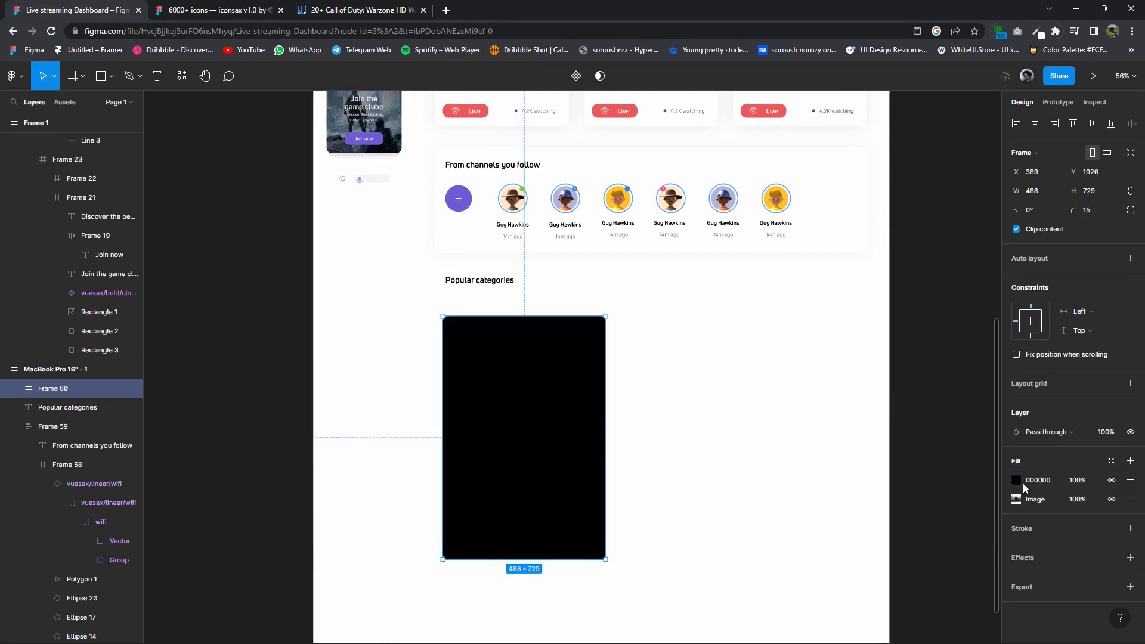
left_click(1016, 480)
left_click(888, 332)
left_click(894, 347)
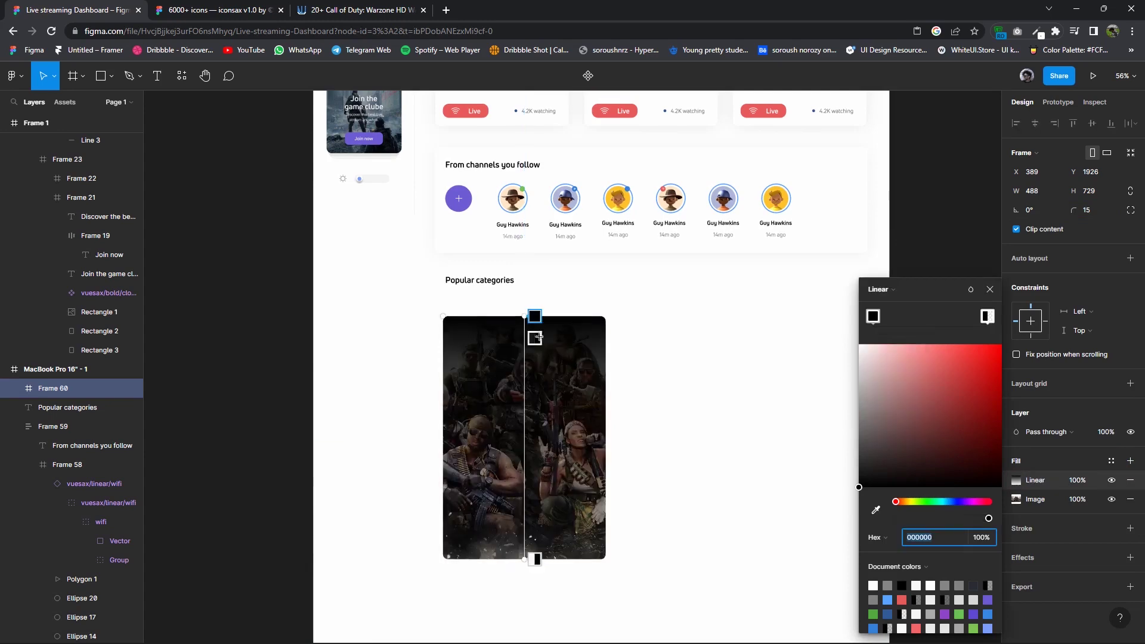
mouse_move(523, 316)
left_mouse_down()
mouse_move(534, 538)
mouse_move(537, 490)
left_mouse_up()
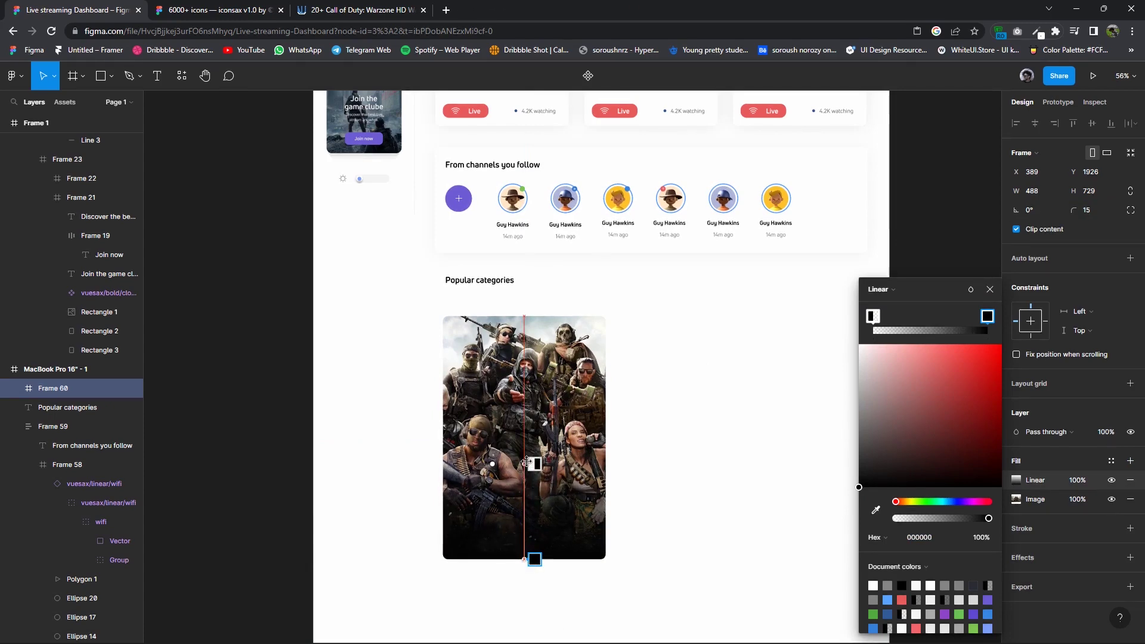
left_click_drag(526, 462, 530, 441)
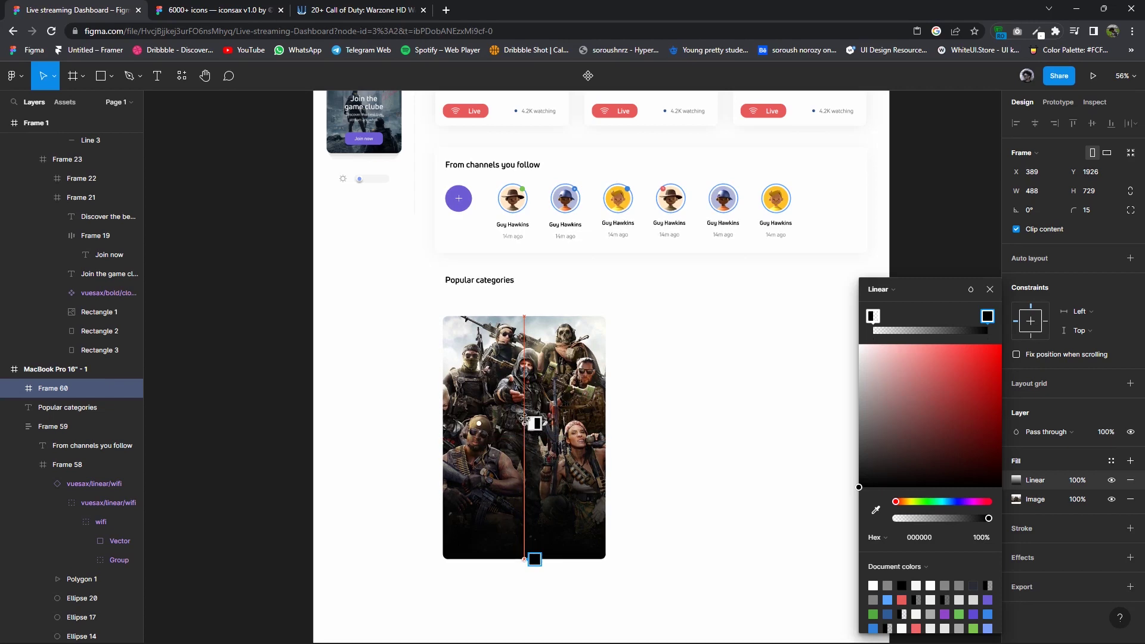
left_click(675, 483)
Move the 'Call Of Duty Warzone 2.0' title onto the lower part of the game card.
scroll(681, 535, "down", 3)
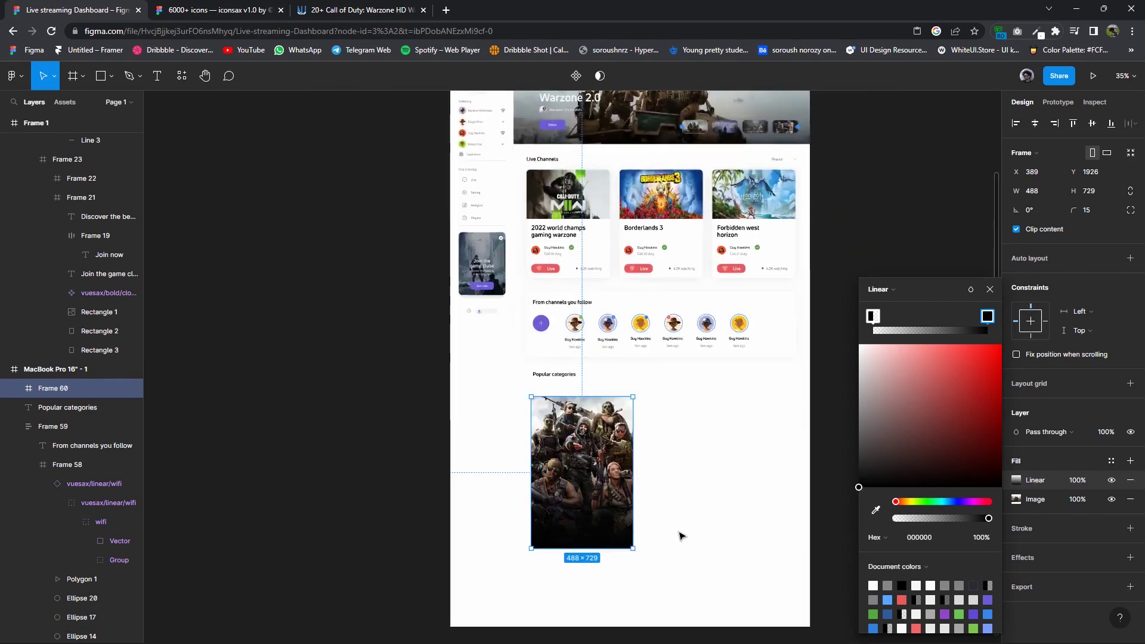
scroll(682, 535, "down", 2)
left_click(617, 265)
scroll(617, 265, "up", 2)
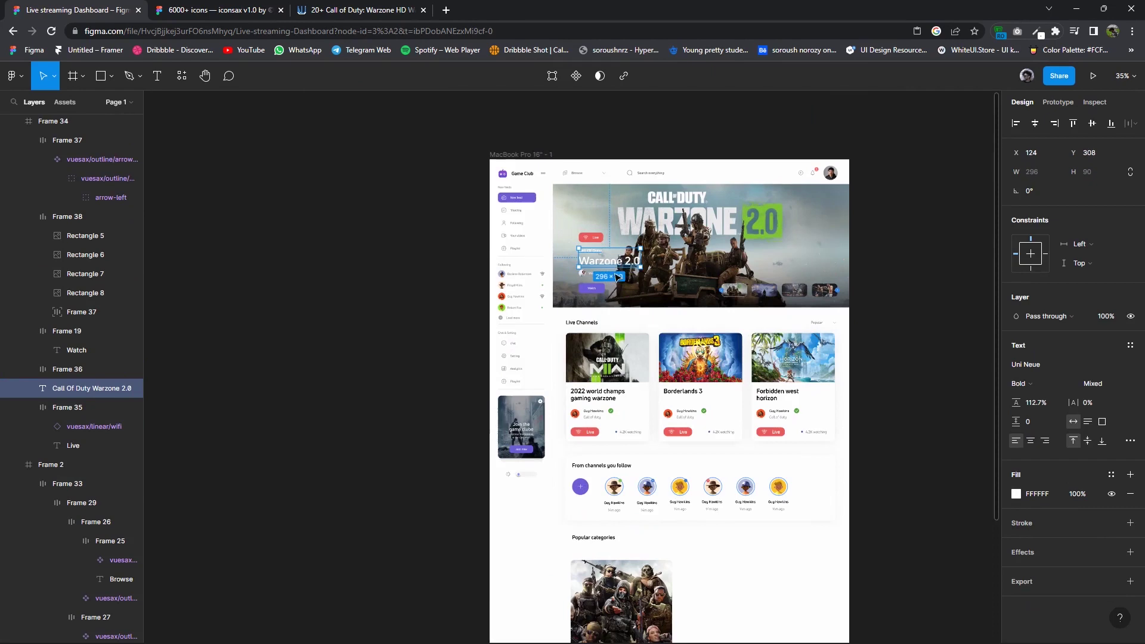
scroll(617, 265, "up", 1)
left_click_drag(596, 239, 608, 602)
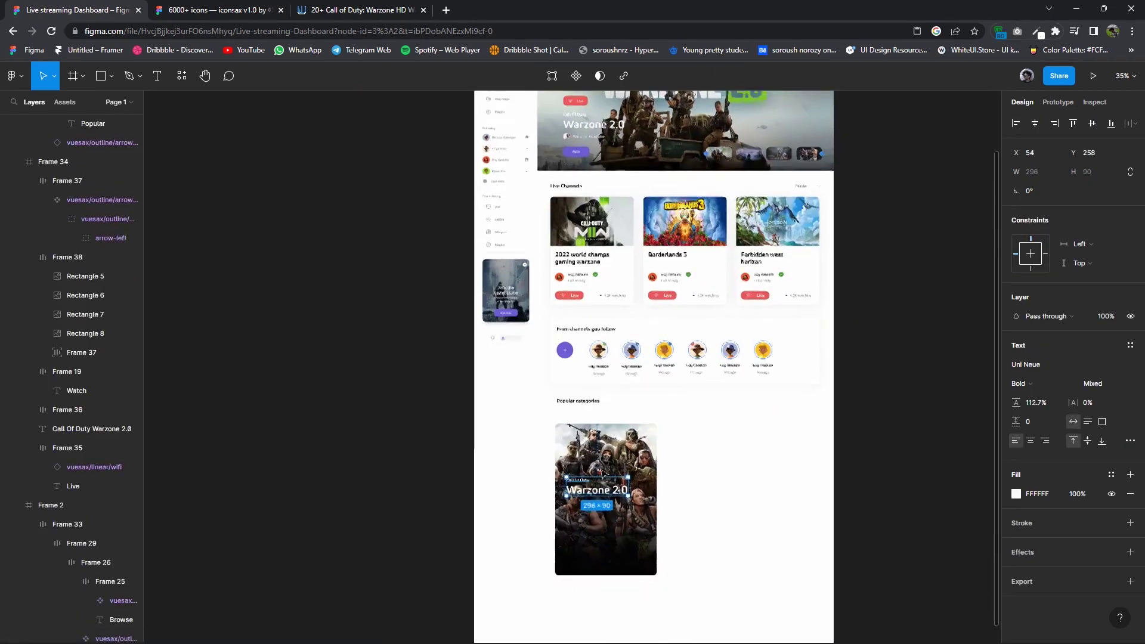
scroll(607, 599, "up", 4)
scroll(604, 537, "up", 1)
left_click_drag(602, 530, 575, 518)
scroll(599, 531, "up", 1)
scroll(585, 522, "up", 2)
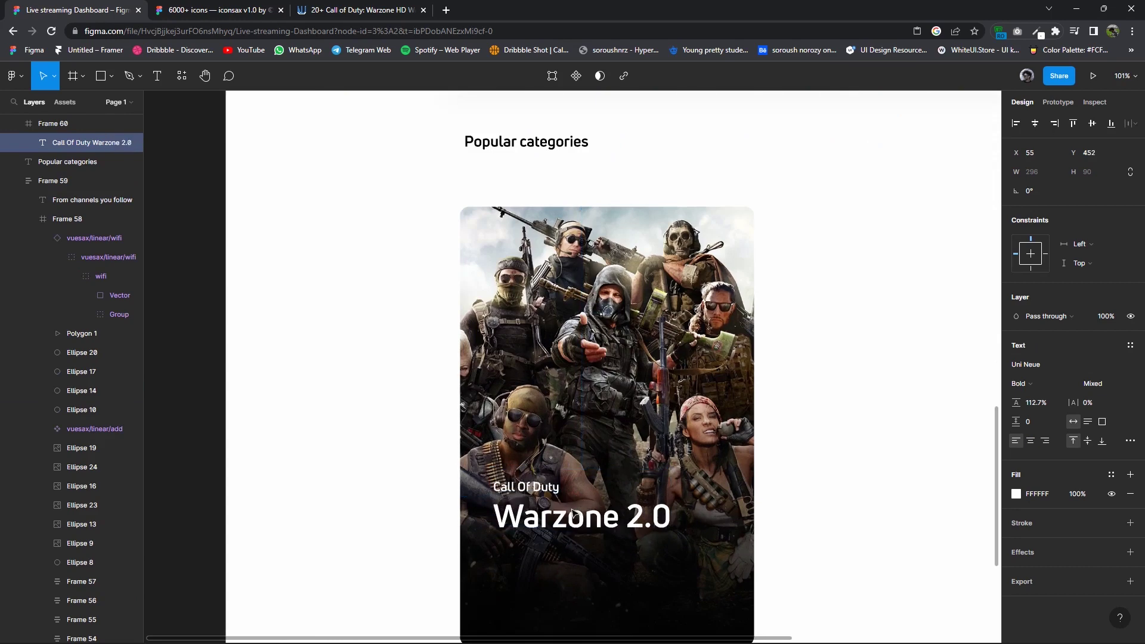
scroll(569, 381, "down", 2)
scroll(656, 179, "down", 2)
Copy the Live pill out of a channel card, remove its wifi icon and relabel it 'Shooter'.
left_click(678, 139)
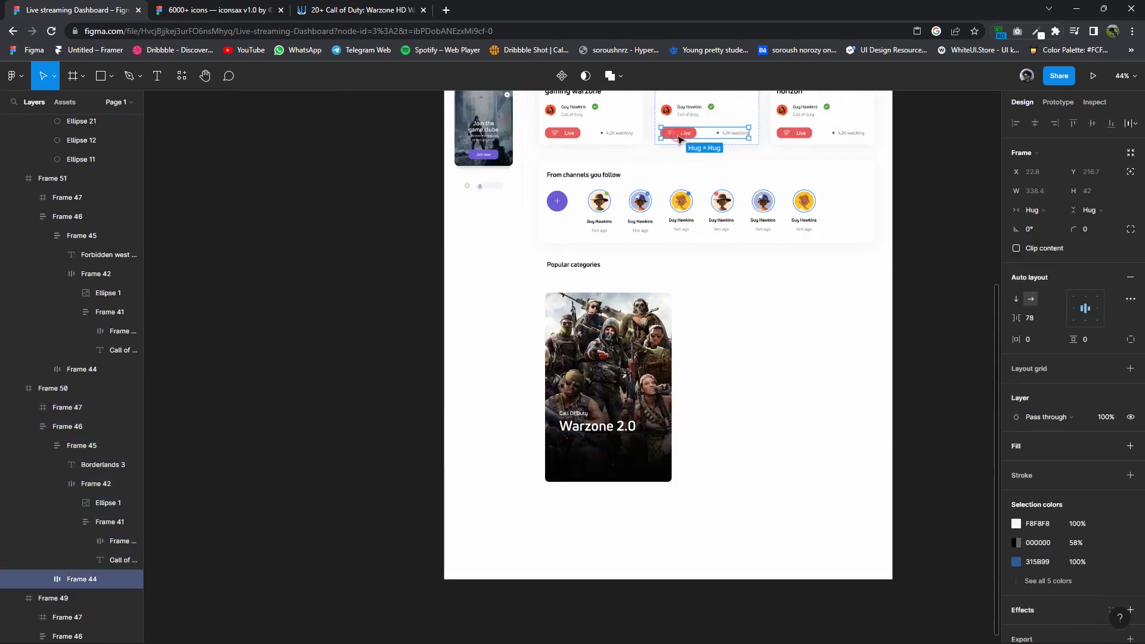
left_click_drag(679, 140, 691, 382)
scroll(691, 382, "up", 1)
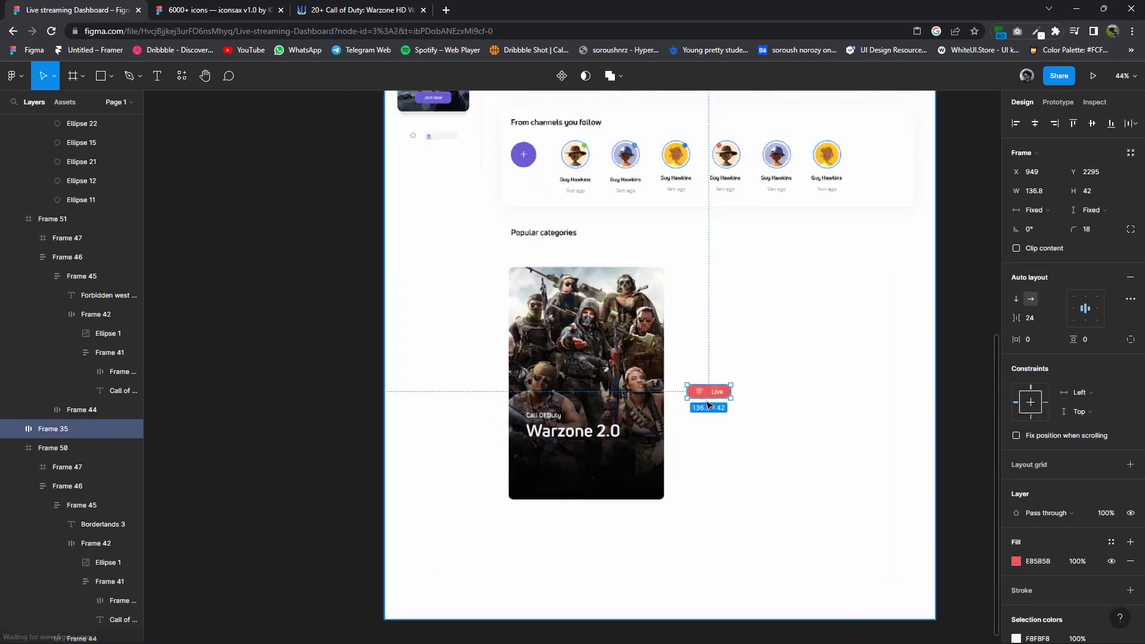
scroll(702, 382, "up", 3)
double_click(701, 380)
key("Delete")
double_click(709, 380)
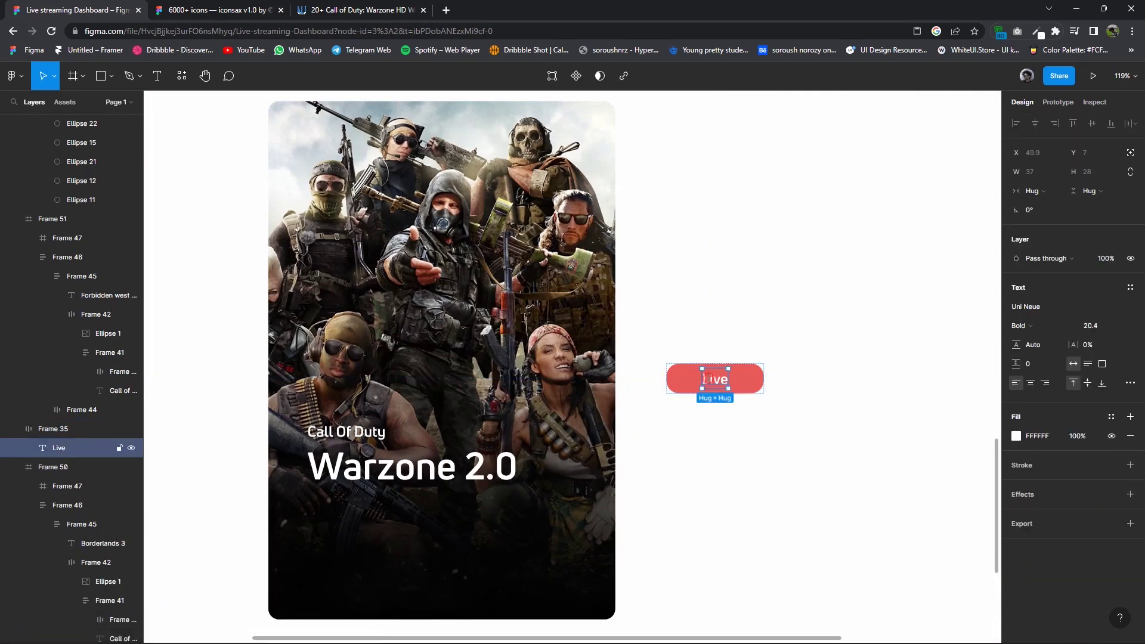
double_click(710, 380)
type("Shooter")
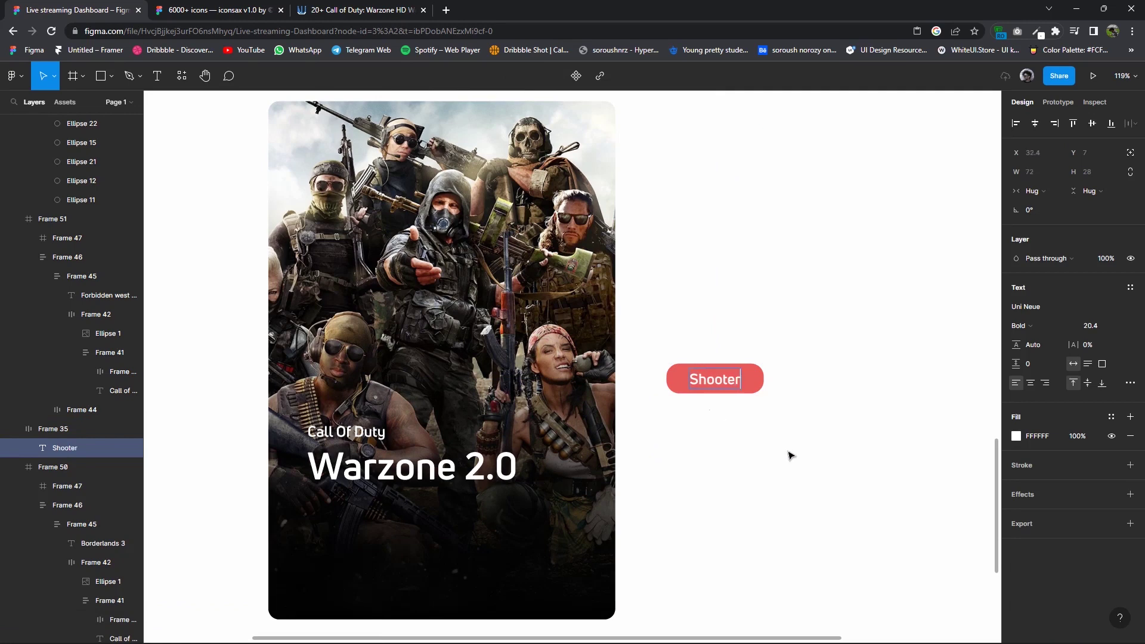
key("Escape")
Place the Shooter tag above the title with a purple 6C5CD3 fill at 21% opacity.
left_click_drag(742, 381, 502, 398)
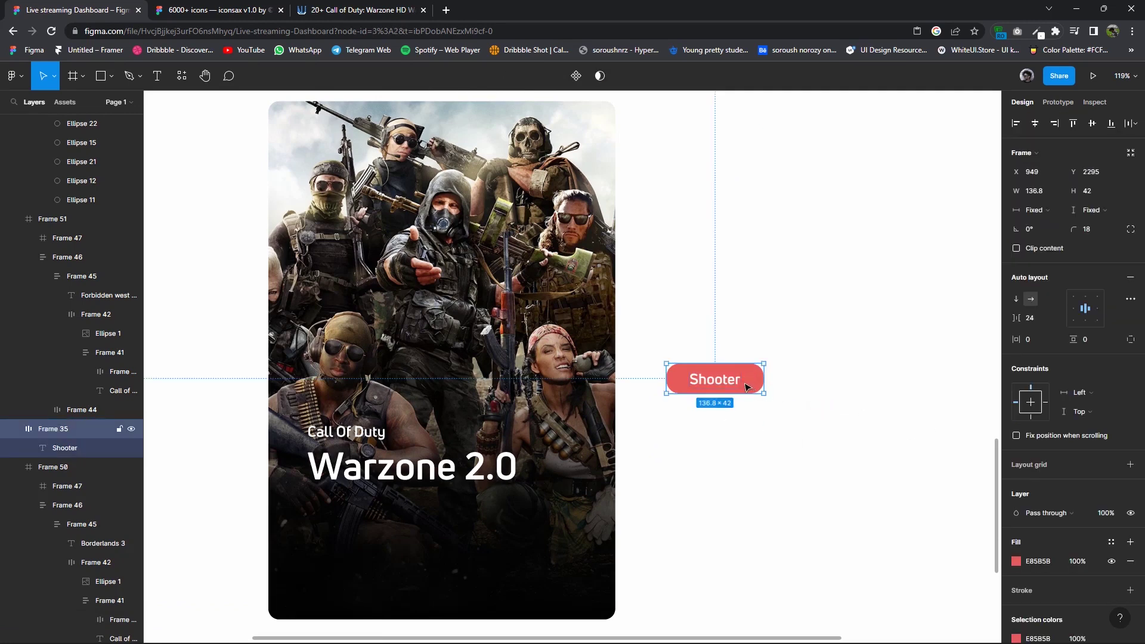
left_click_drag(385, 400, 382, 398)
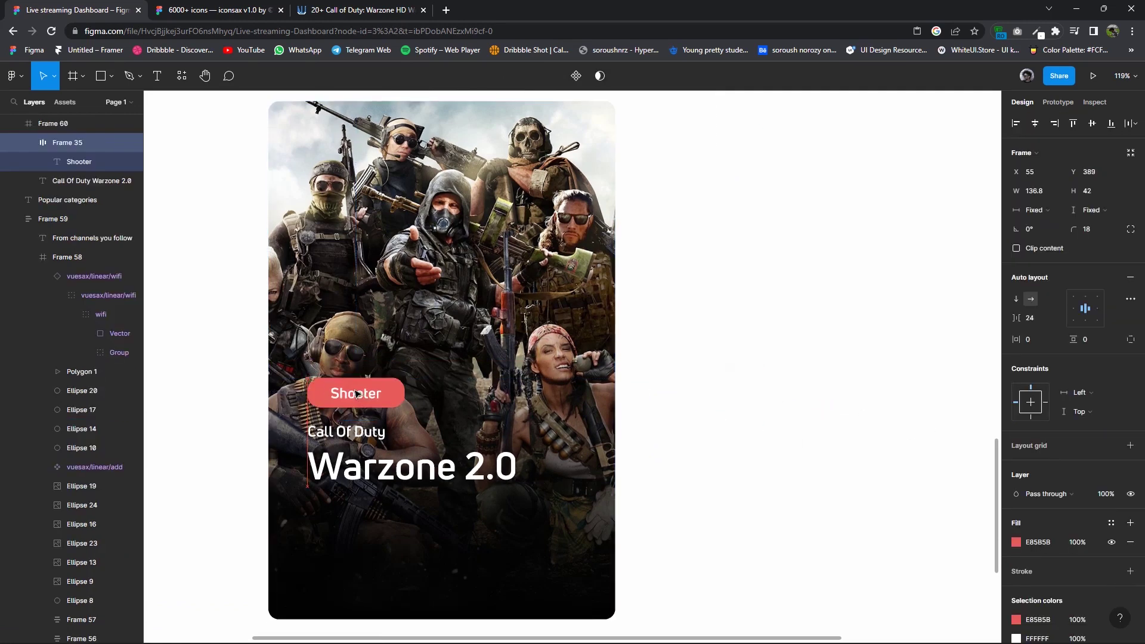
left_click(1015, 542)
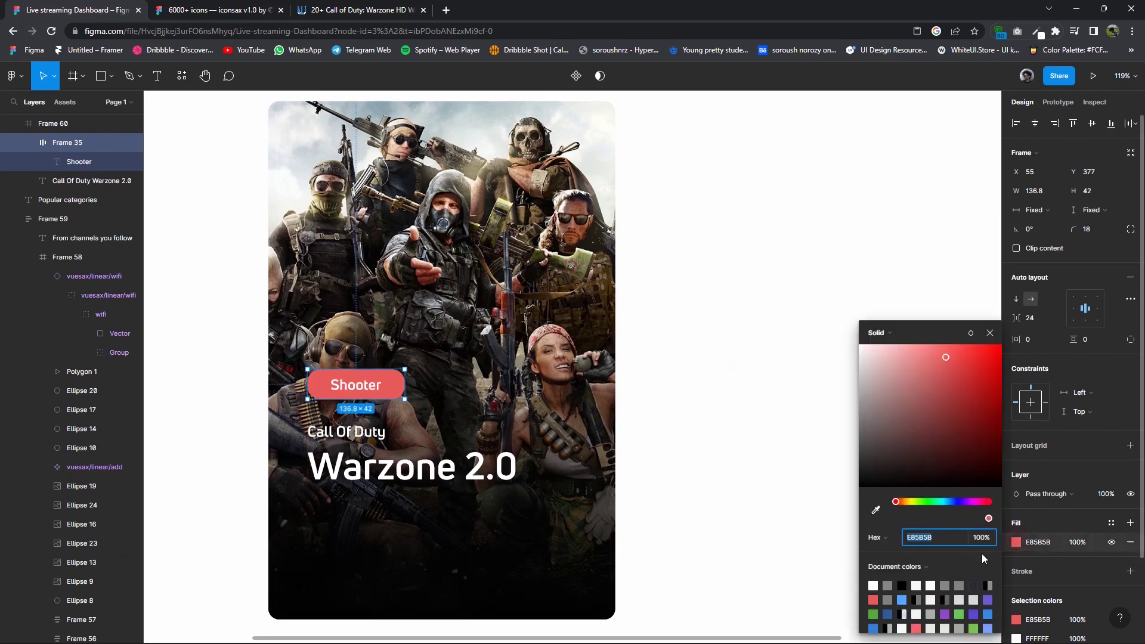
left_click(984, 600)
left_click(989, 332)
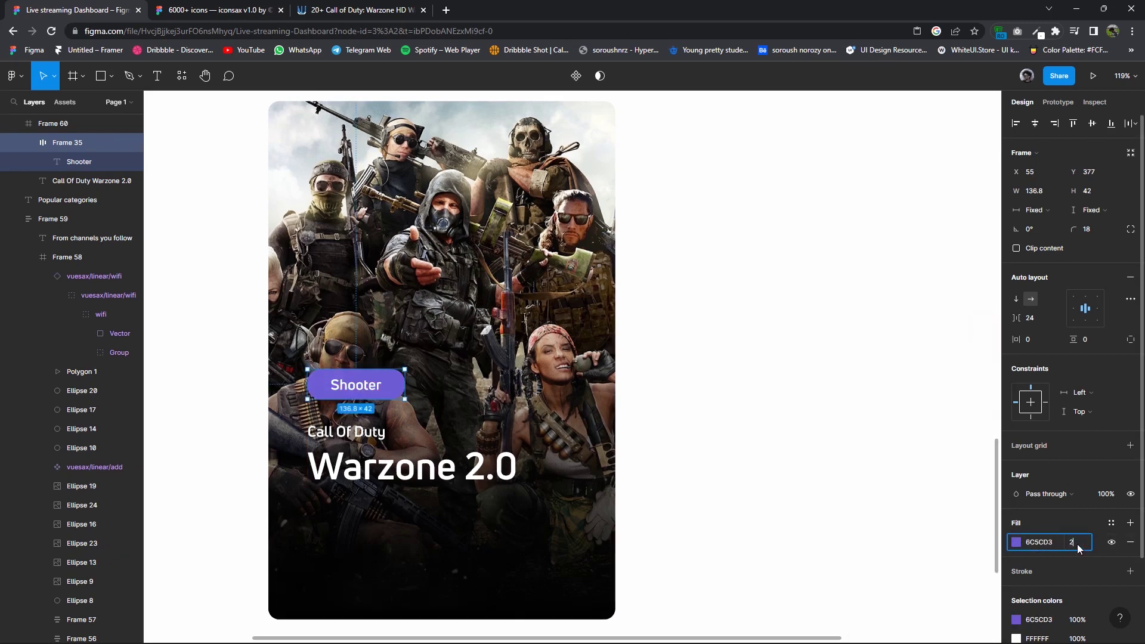
type("21")
key("Return")
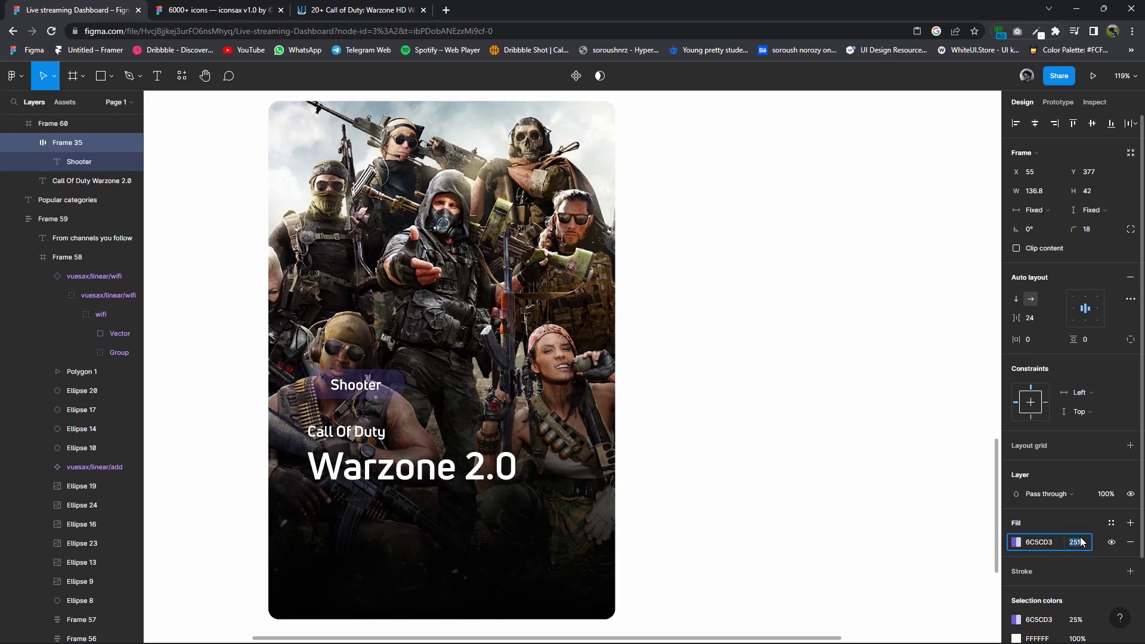
Reselect the Shooter tag inside the Warzone card.
left_click(672, 475)
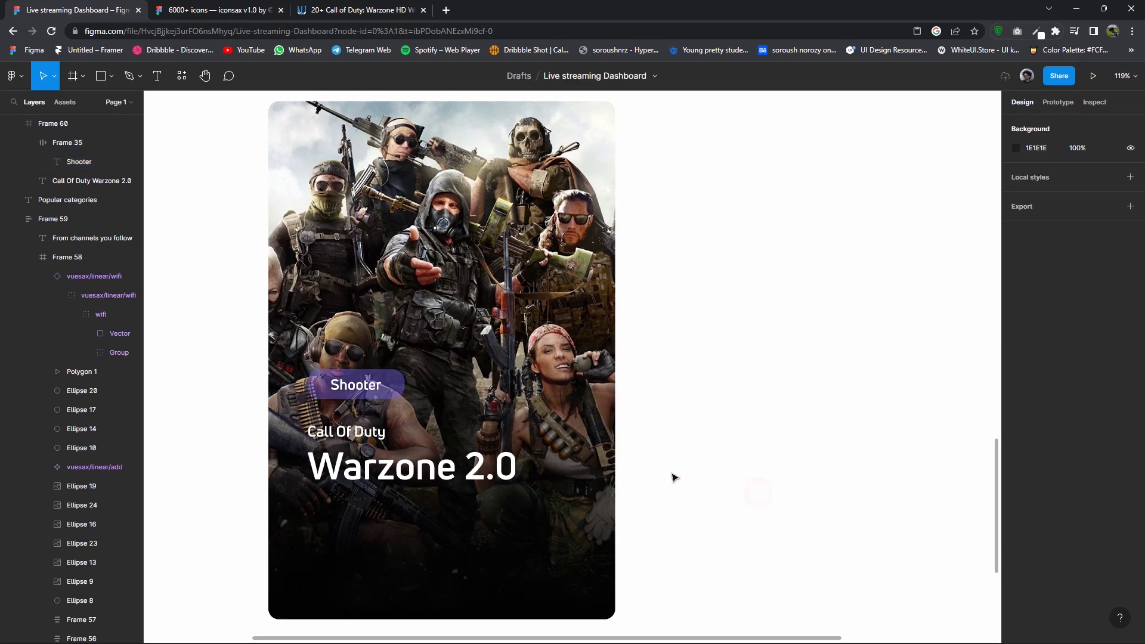
scroll(596, 441, "down", 2)
scroll(512, 414, "down", 3)
left_click(421, 408)
double_click(421, 408)
left_click(405, 358)
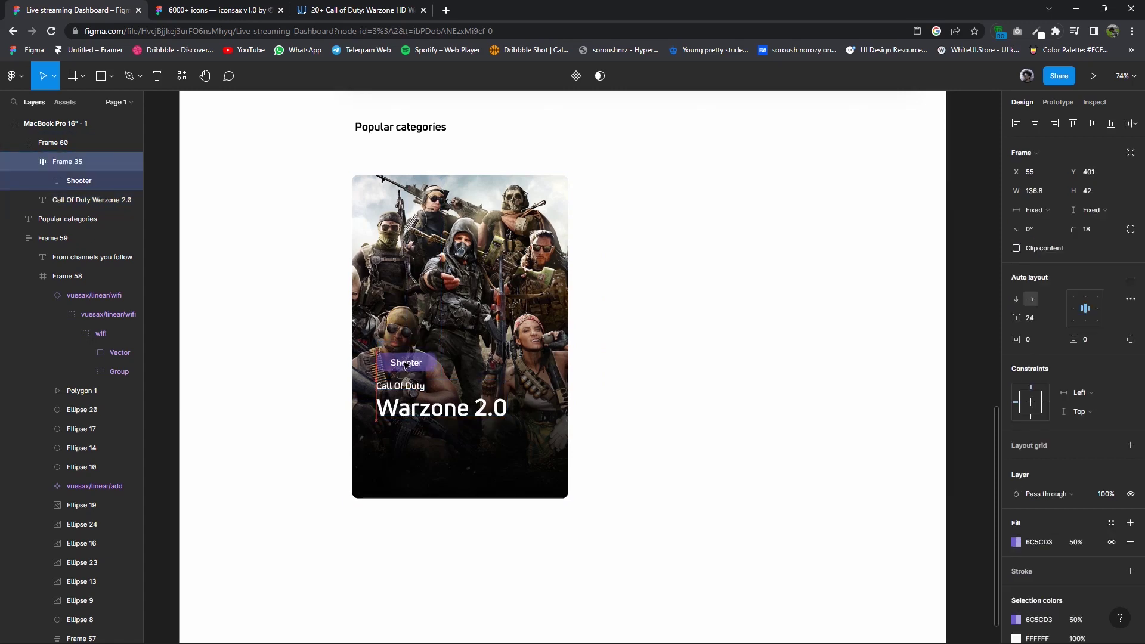
Shift the small text under Warzone 2.0 left and colour it D9D9D9.
left_click(402, 404)
scroll(402, 404, "down", 5)
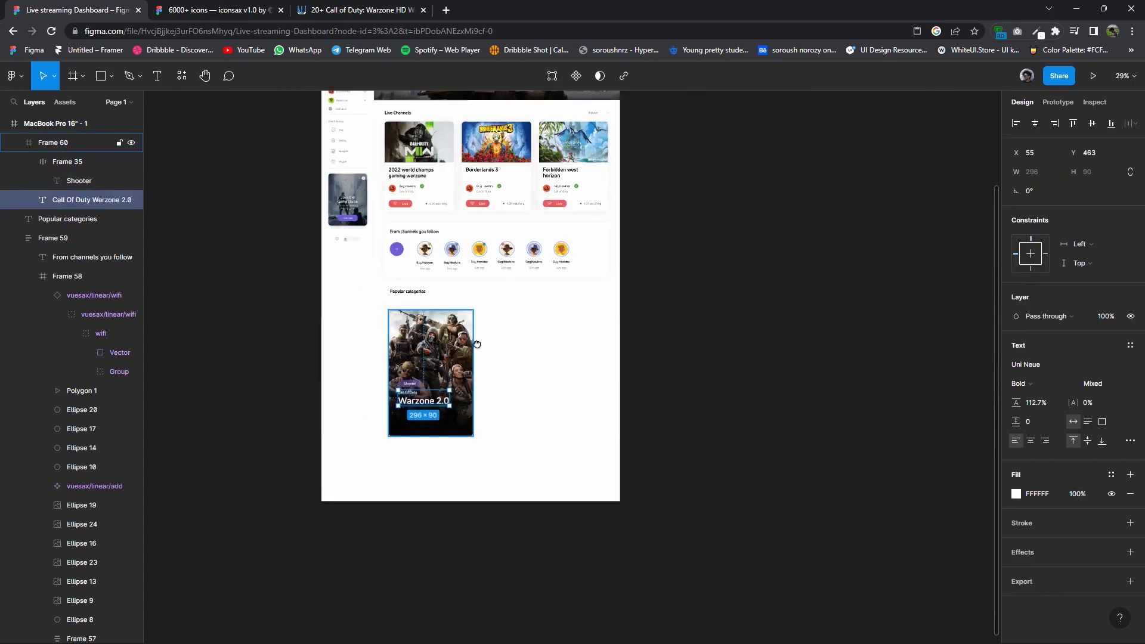
left_click(517, 205)
left_click(410, 408)
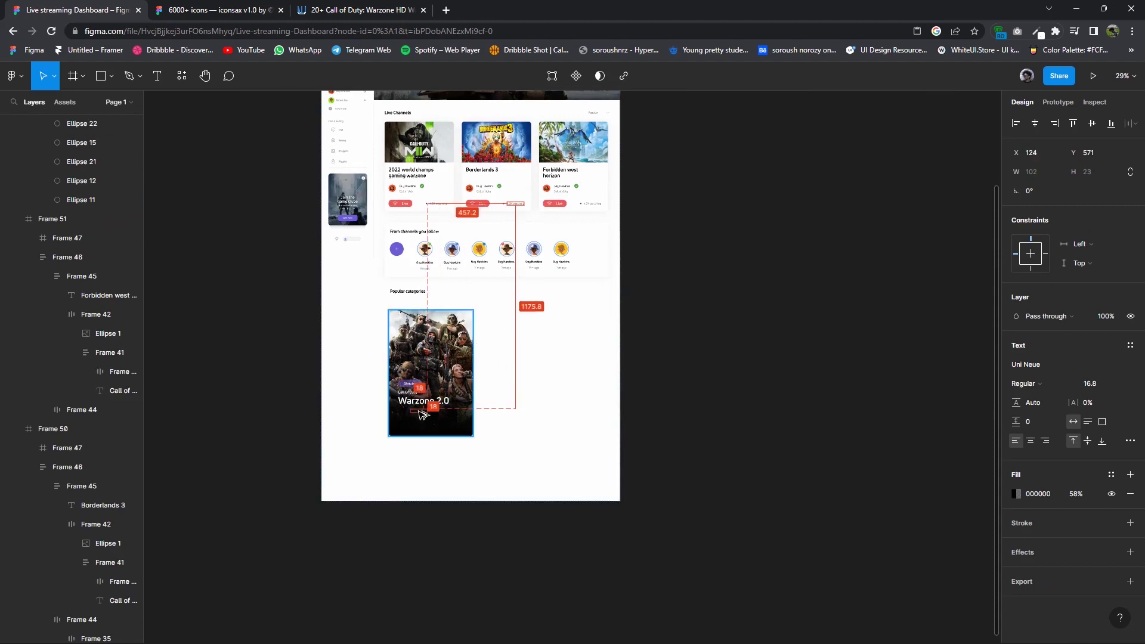
scroll(410, 409, "up", 2)
scroll(405, 406, "up", 5)
left_click_drag(441, 414, 430, 415)
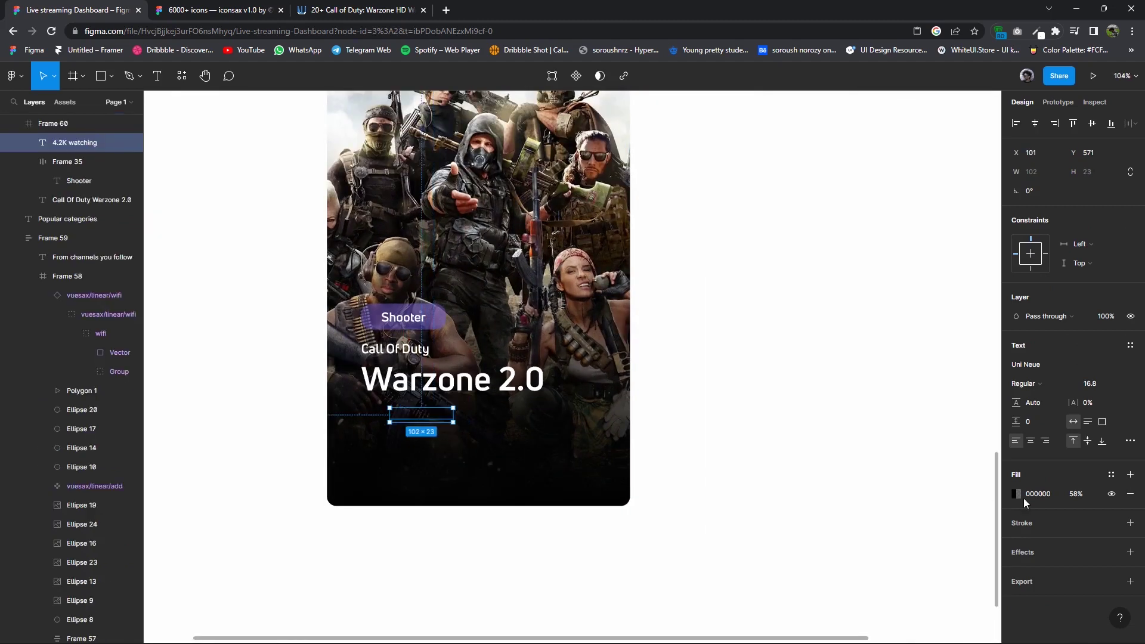
left_click(1016, 494)
type("D9D9D9")
key("Return")
left_click(989, 334)
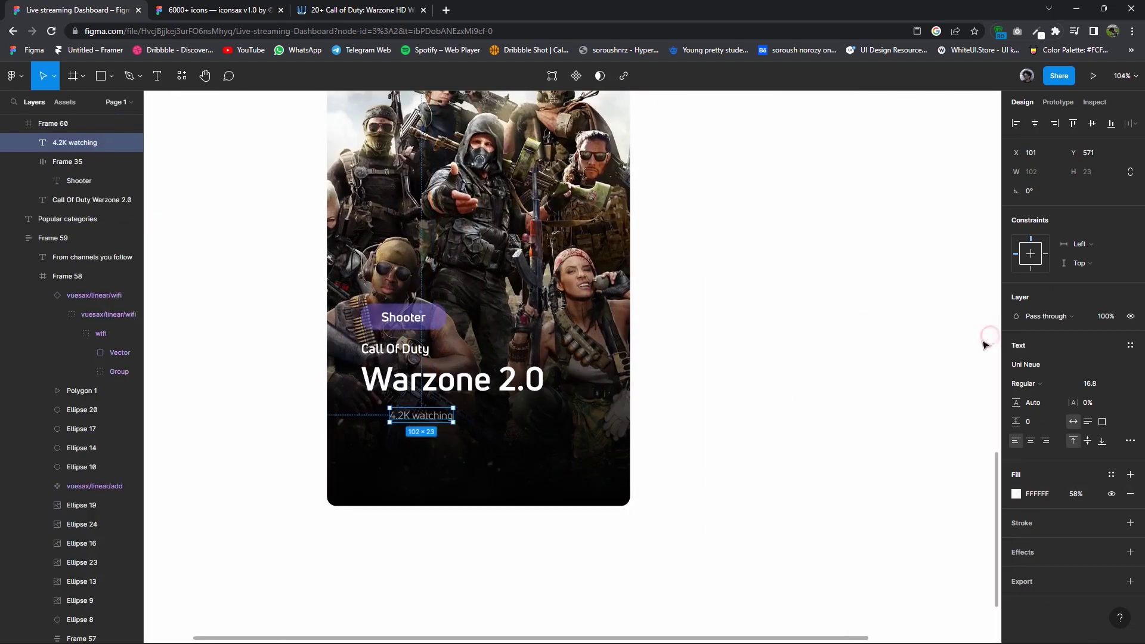
Move the 4.2K watching row from the Borderlands card into the Warzone card with light text.
scroll(625, 376, "down", 5)
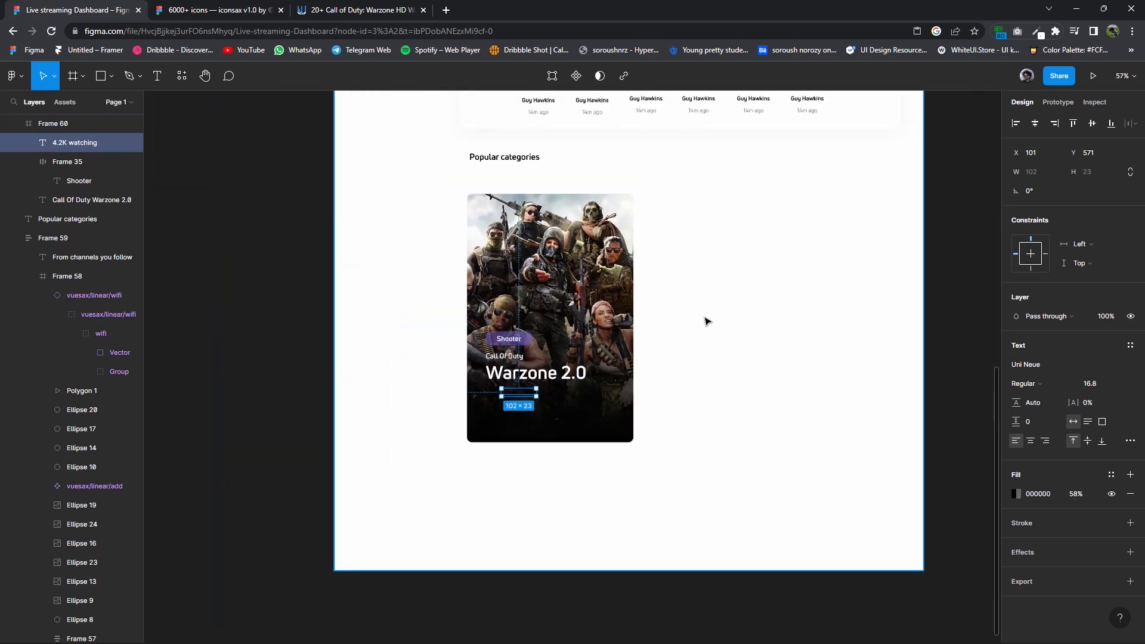
scroll(603, 194, "up", 3)
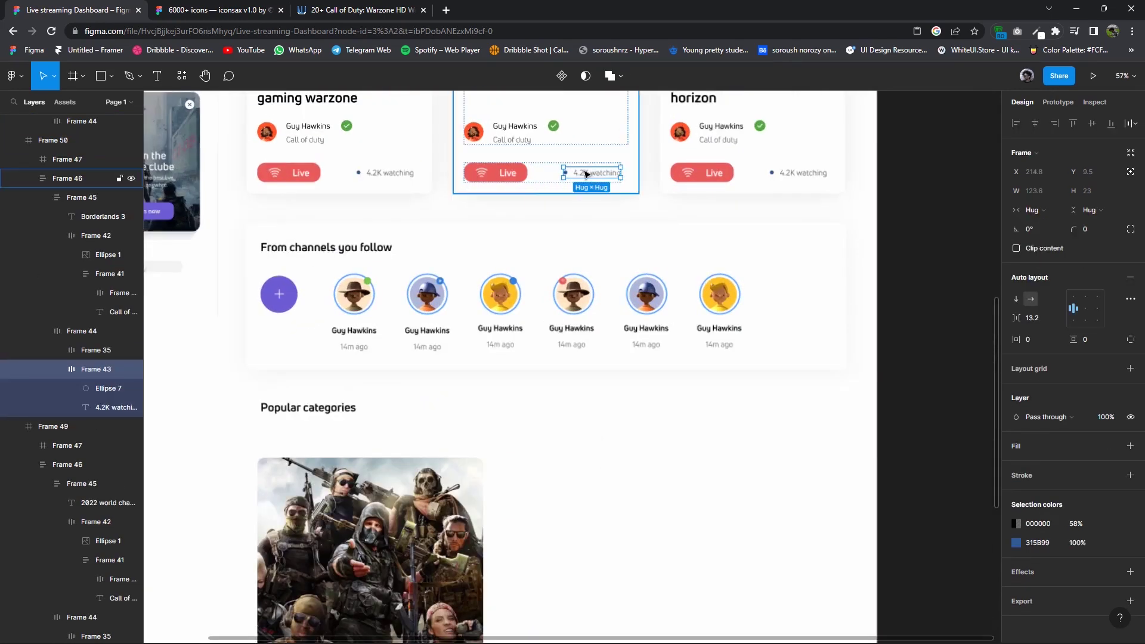
mouse_move(603, 194)
left_mouse_down()
mouse_move(617, 316)
mouse_move(376, 510)
left_mouse_up()
scroll(376, 510, "up", 3)
scroll(407, 452, "up", 2)
double_click(409, 441)
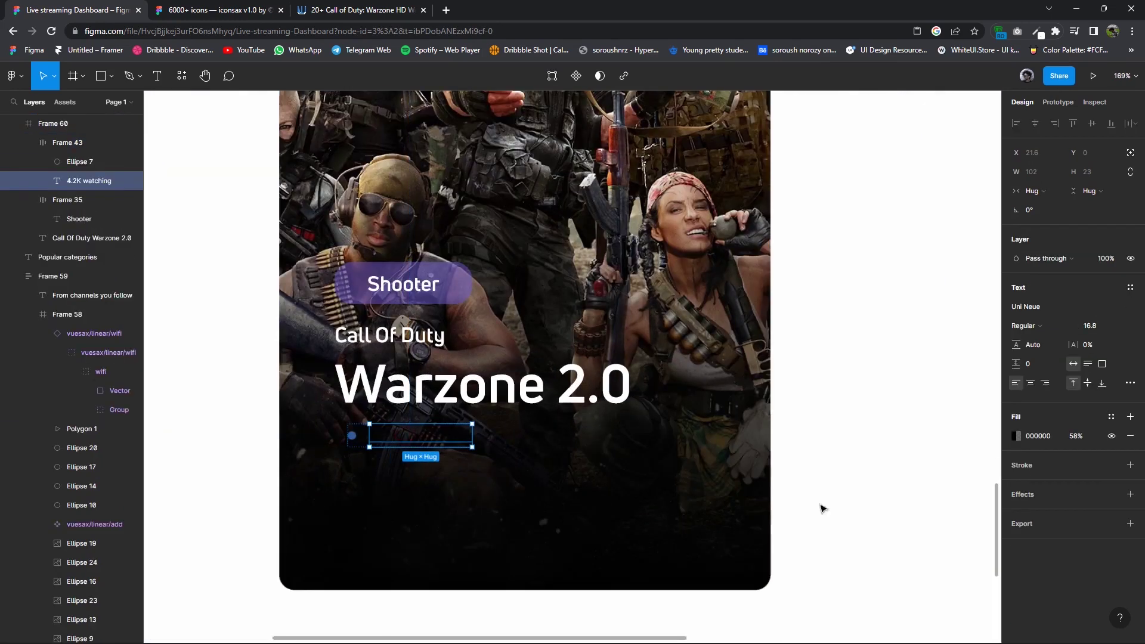
left_click(1013, 436)
left_click(883, 391)
key("Escape")
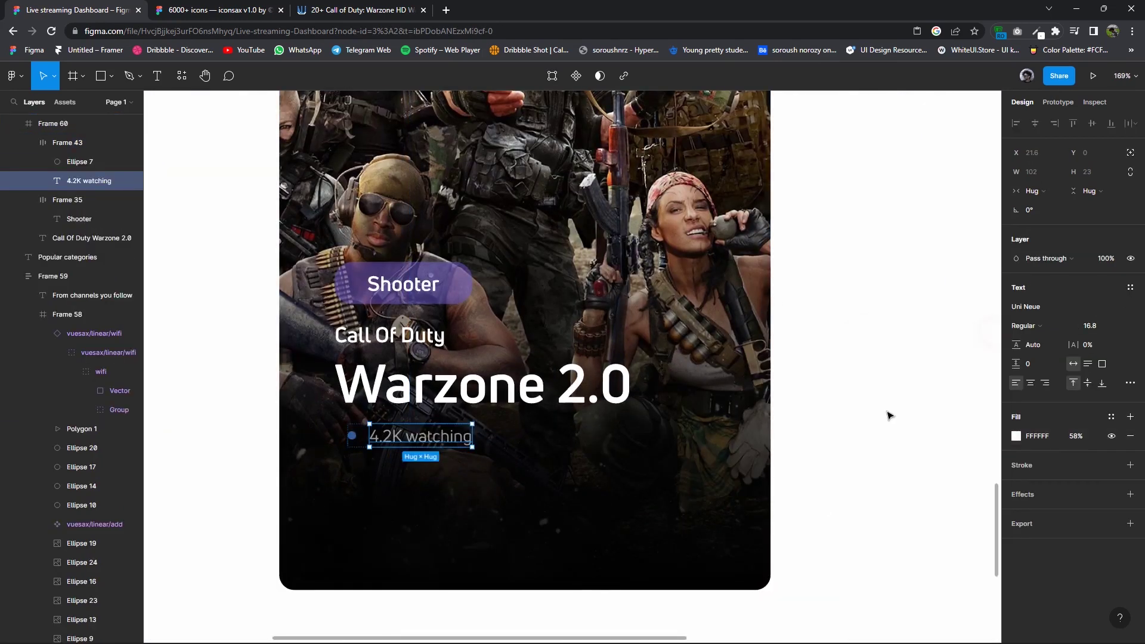
left_click(788, 457)
Align the 4.2K watching row directly beneath the Warzone 2.0 title.
scroll(434, 378, "up", 2)
scroll(435, 378, "down", 3)
scroll(388, 377, "down", 2)
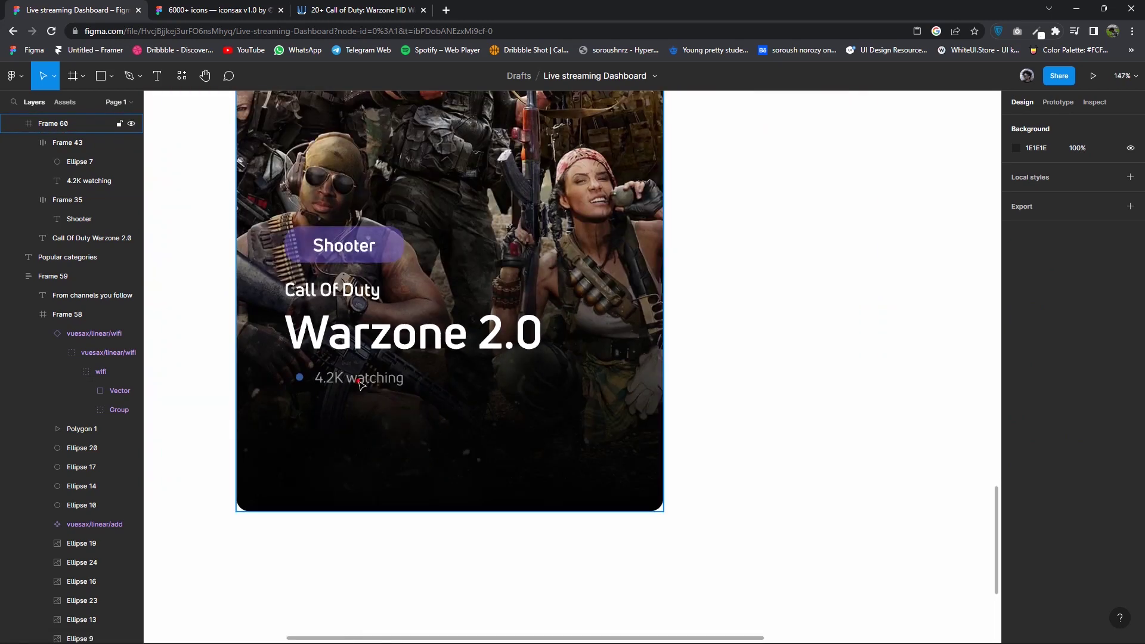
left_click(354, 376)
left_click_drag(354, 376, 353, 383)
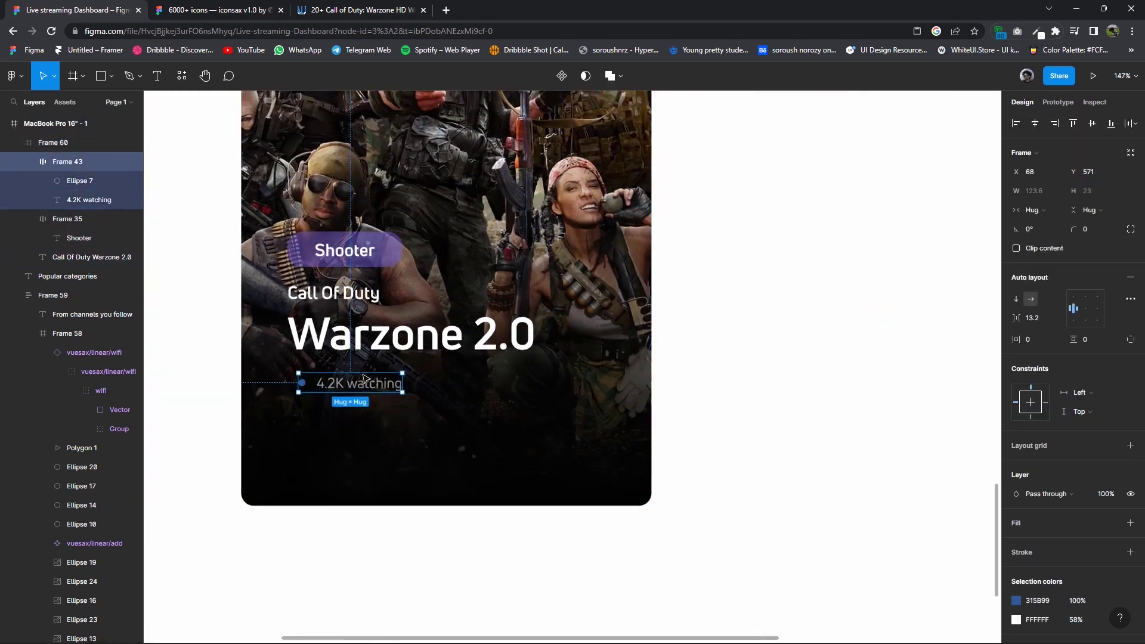
scroll(590, 419, "down", 5)
scroll(574, 486, "down", 2)
Move the Watch button into the Warzone card, relabel it Follow, and align it left.
left_click(426, 182)
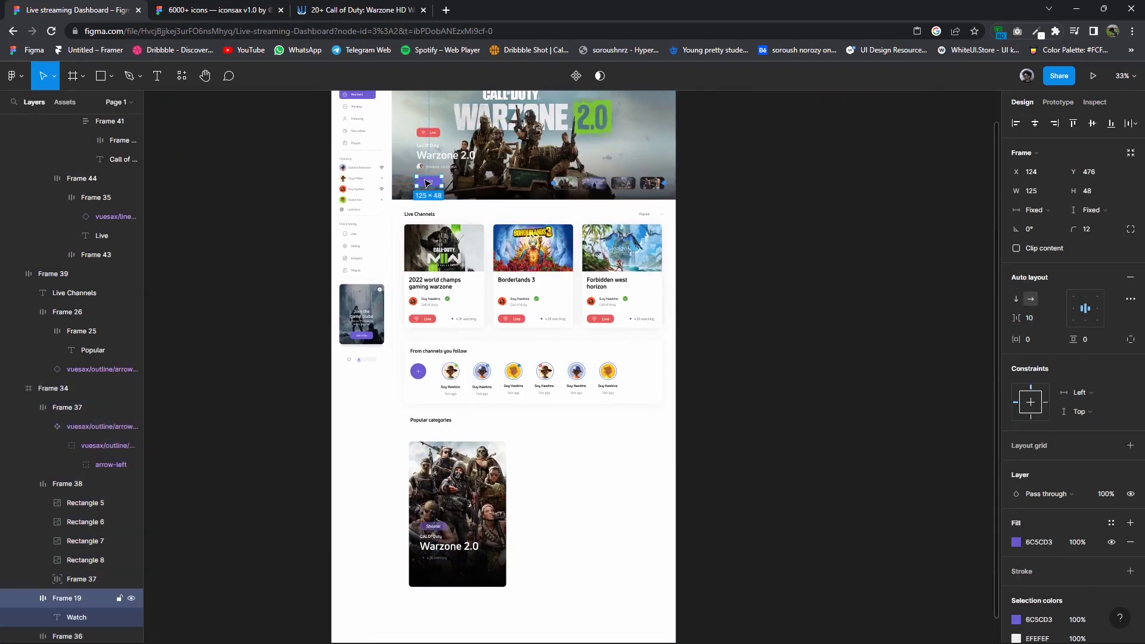
left_click_drag(428, 182, 443, 585)
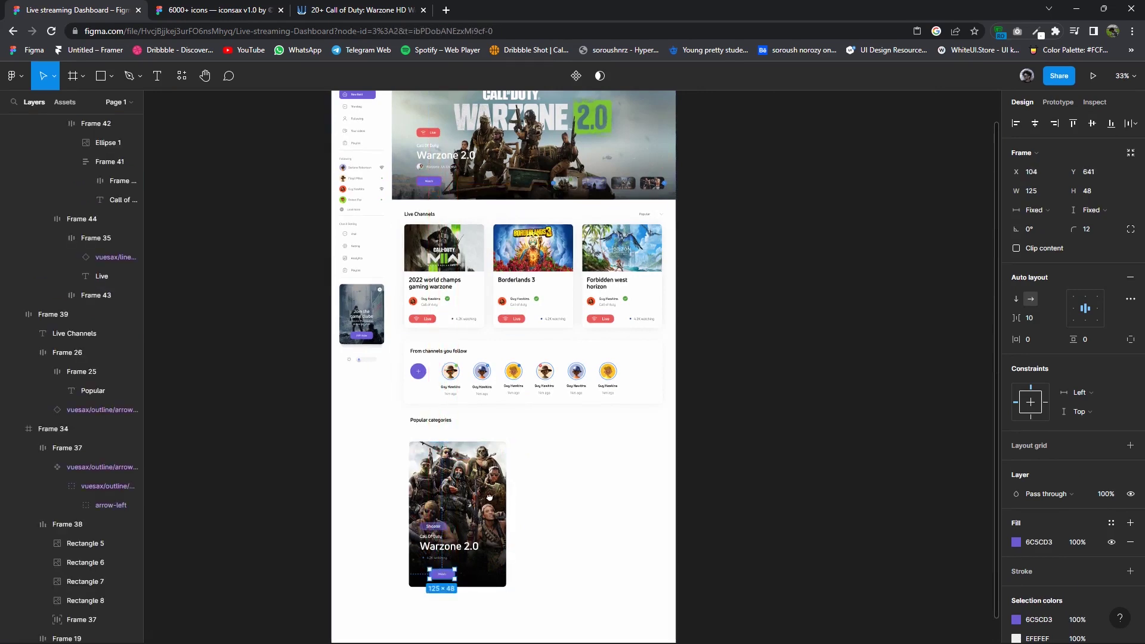
scroll(444, 585, "up", 3)
scroll(505, 506, "up", 5)
double_click(506, 474)
type("Follow")
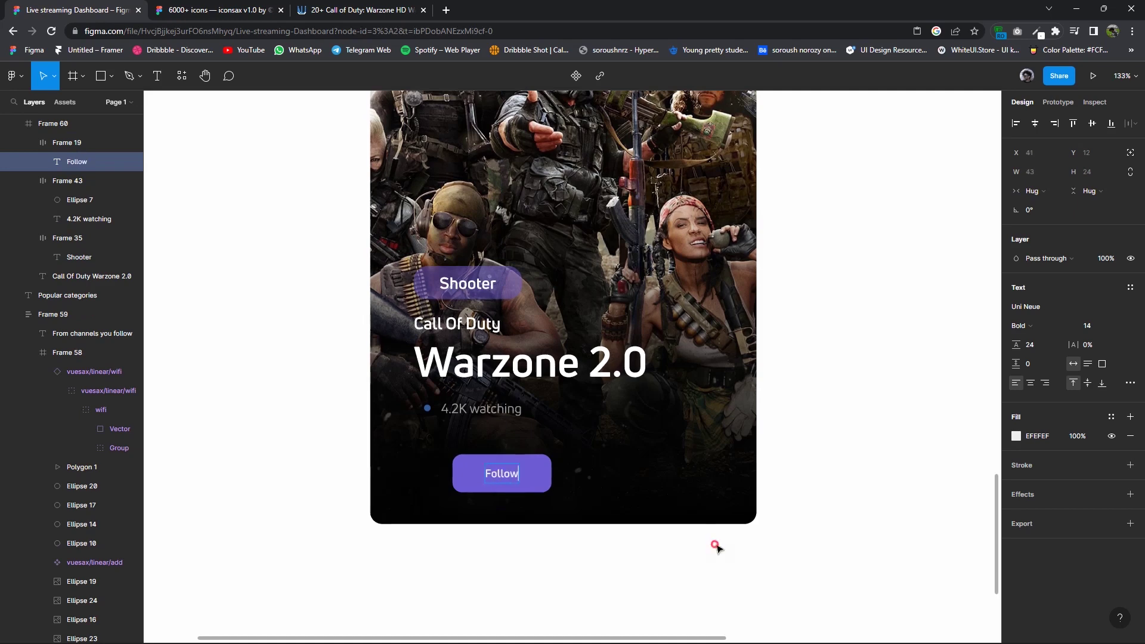
left_click(534, 477)
left_click_drag(509, 477, 495, 474)
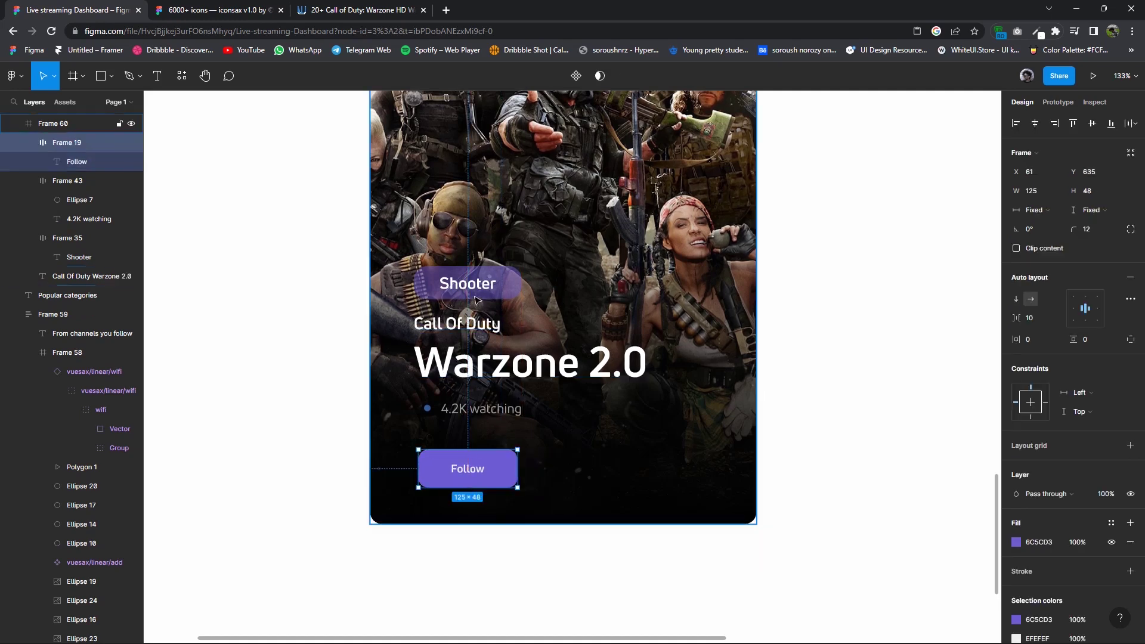
Shrink the Shooter tag pill on the Warzone card to a smaller size.
double_click(467, 283)
key("Escape")
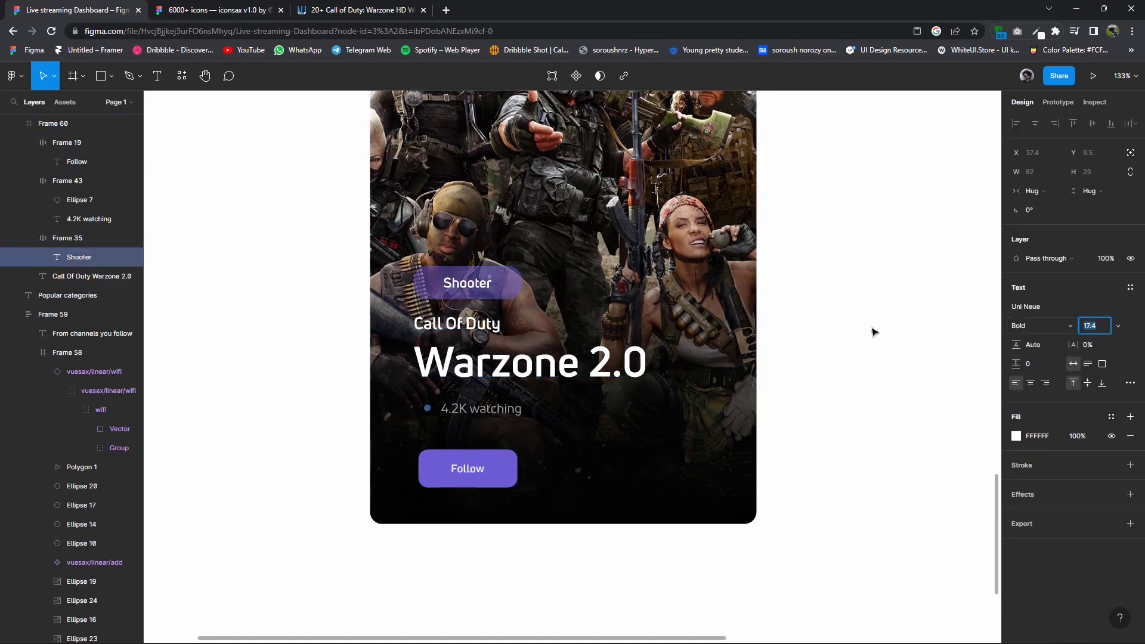
left_click(518, 295)
left_click_drag(522, 298, 476, 292)
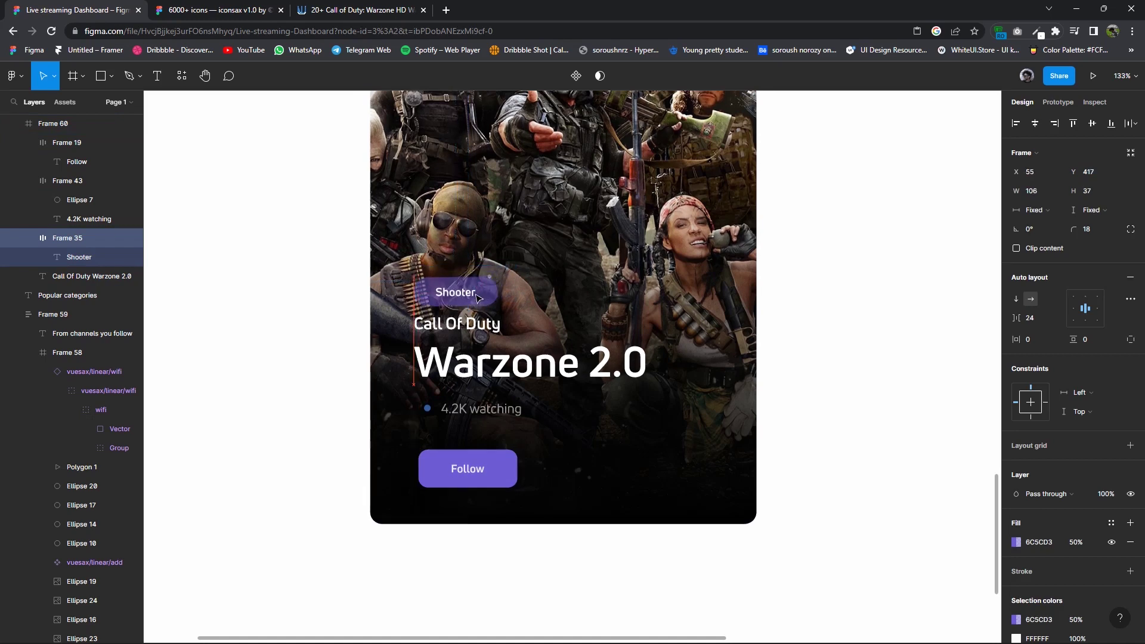
double_click(467, 468)
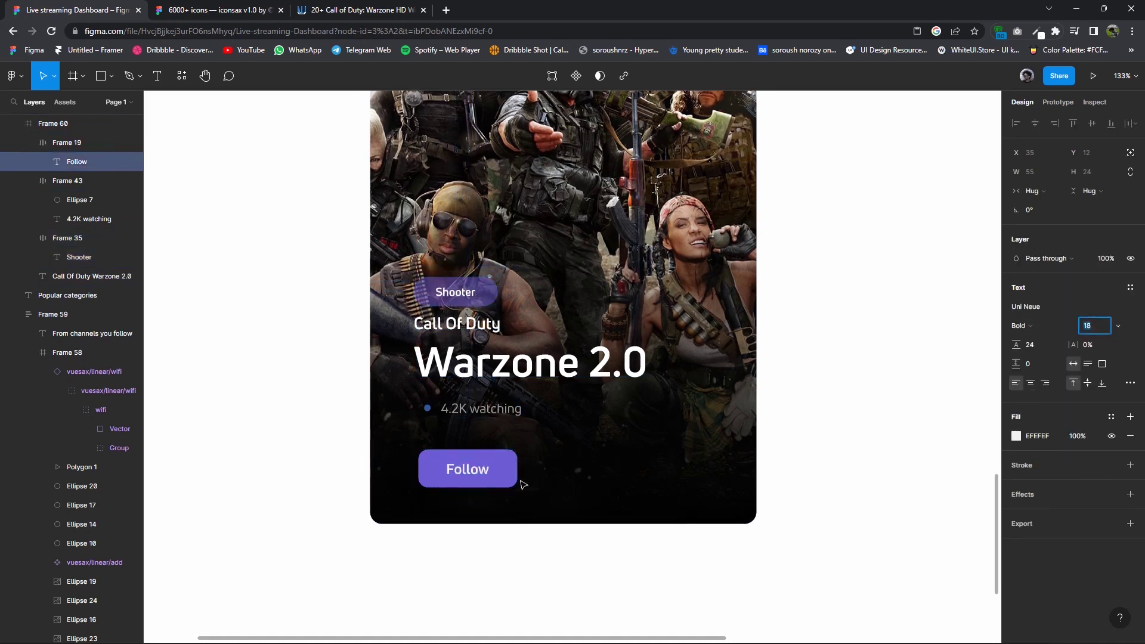
Set the Warzone 2.0 title line to font size 52.
left_click(536, 375)
double_click(642, 369)
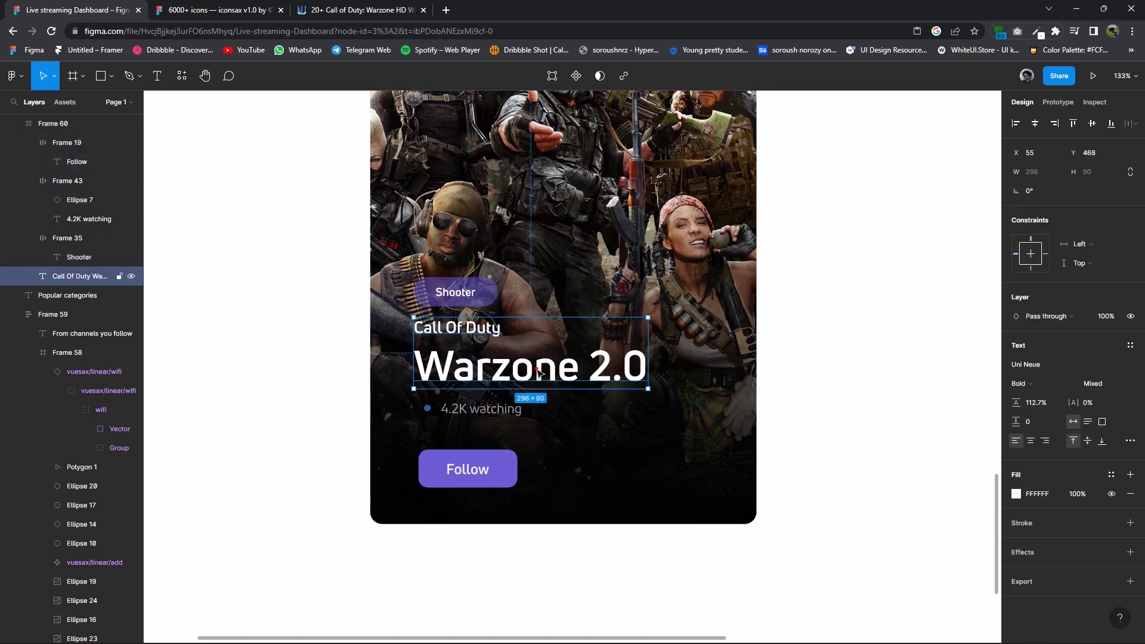
left_click(1094, 384)
type("52")
key("Return")
Nudge the title down and set the Call Of Duty line to font size 16.
key("Return")
left_click_drag(484, 335, 489, 345)
double_click(489, 345)
left_click_drag(419, 338, 505, 338)
left_click(1095, 383)
type("16")
key("Return")
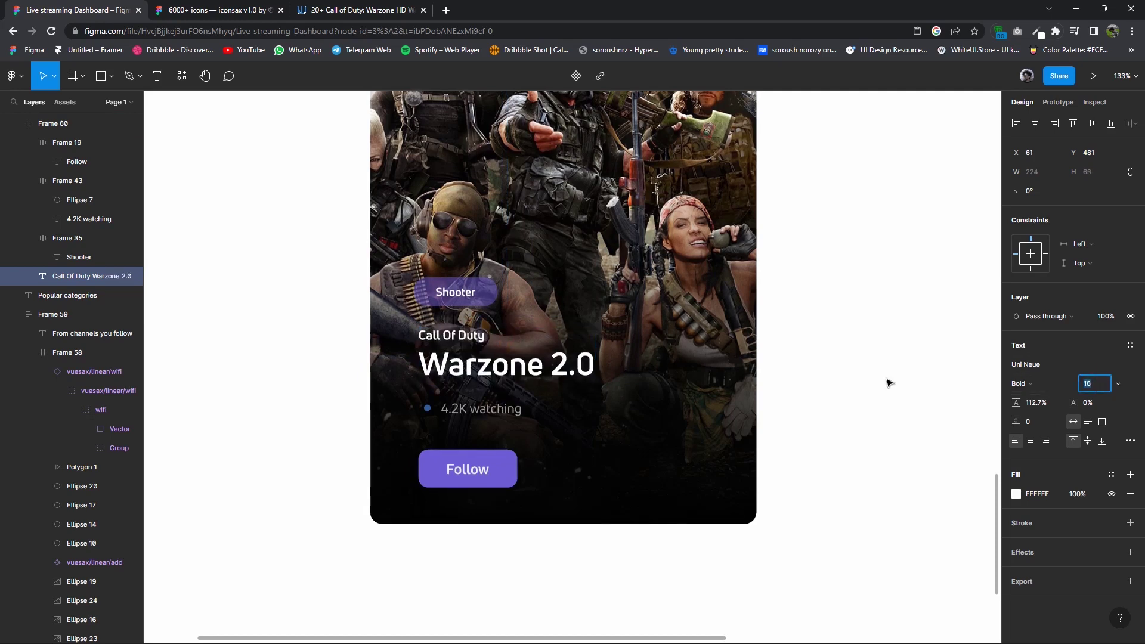
left_click(887, 393)
scroll(887, 393, "down", 5)
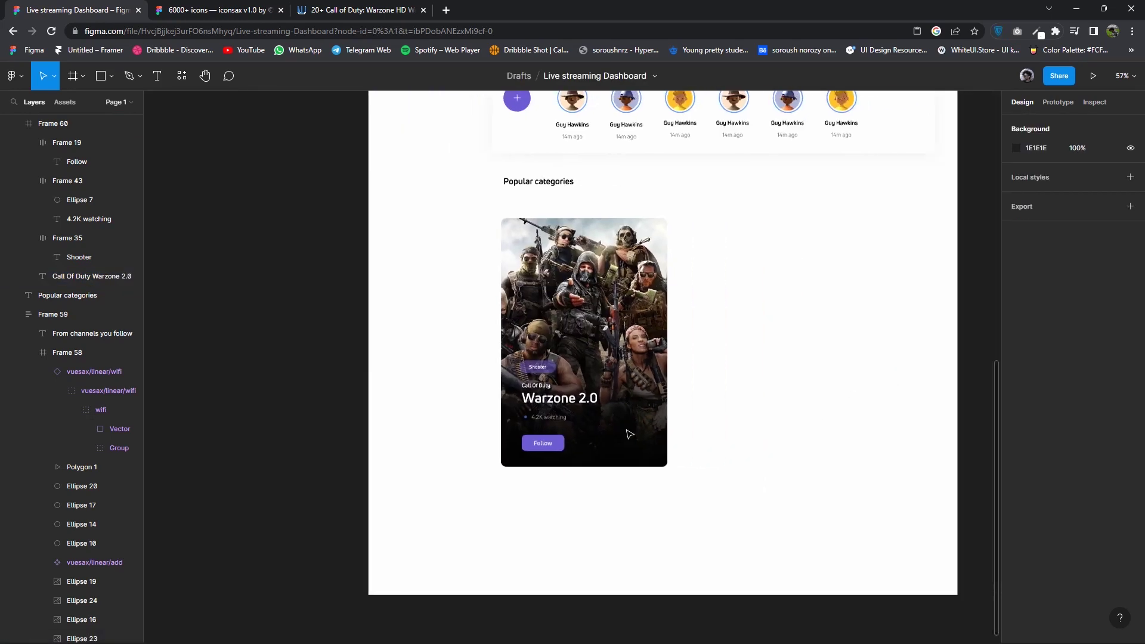
scroll(626, 434, "up", 5)
scroll(543, 409, "right", 3)
left_click(400, 332)
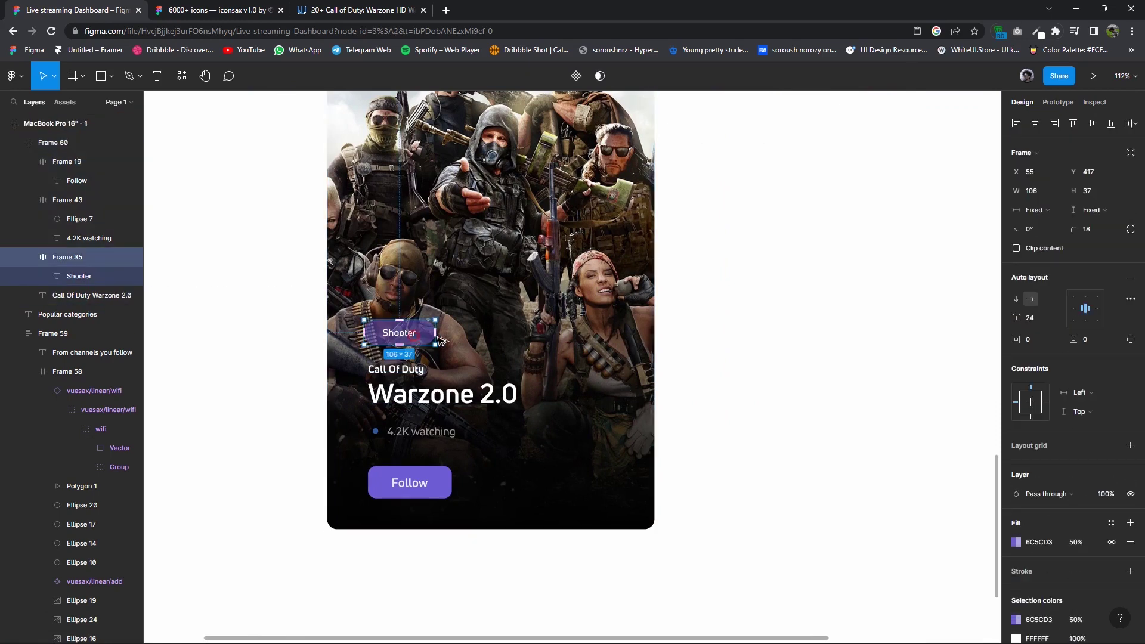
Duplicate the Shooter tag to its right and rename the copy Pc.
left_click_drag(400, 332, 488, 340)
double_click(487, 335)
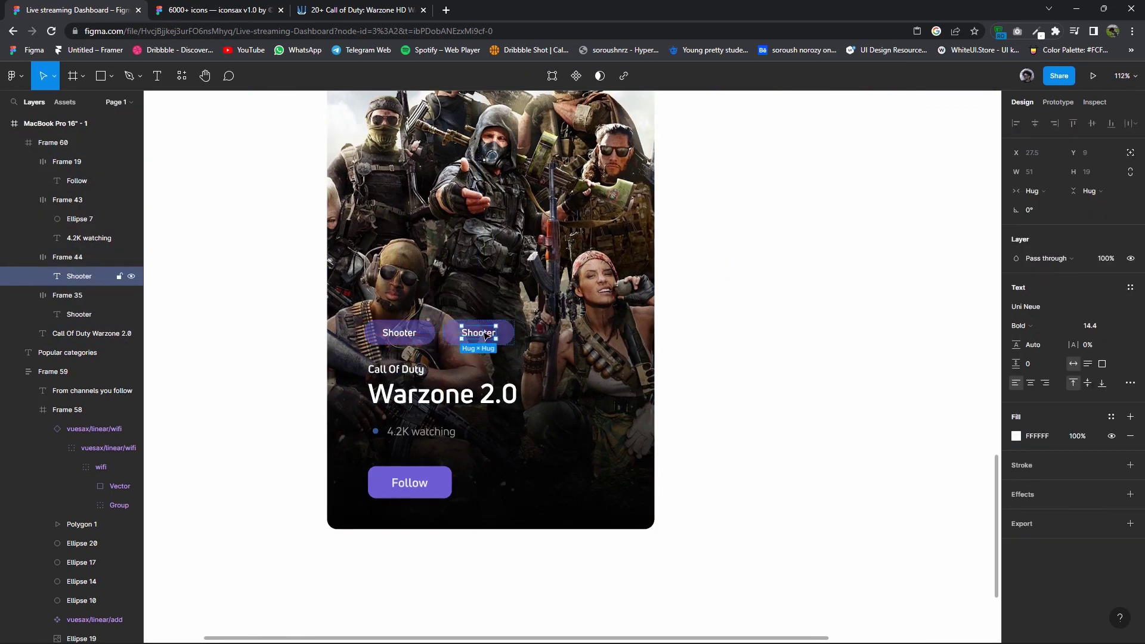
type("Pc")
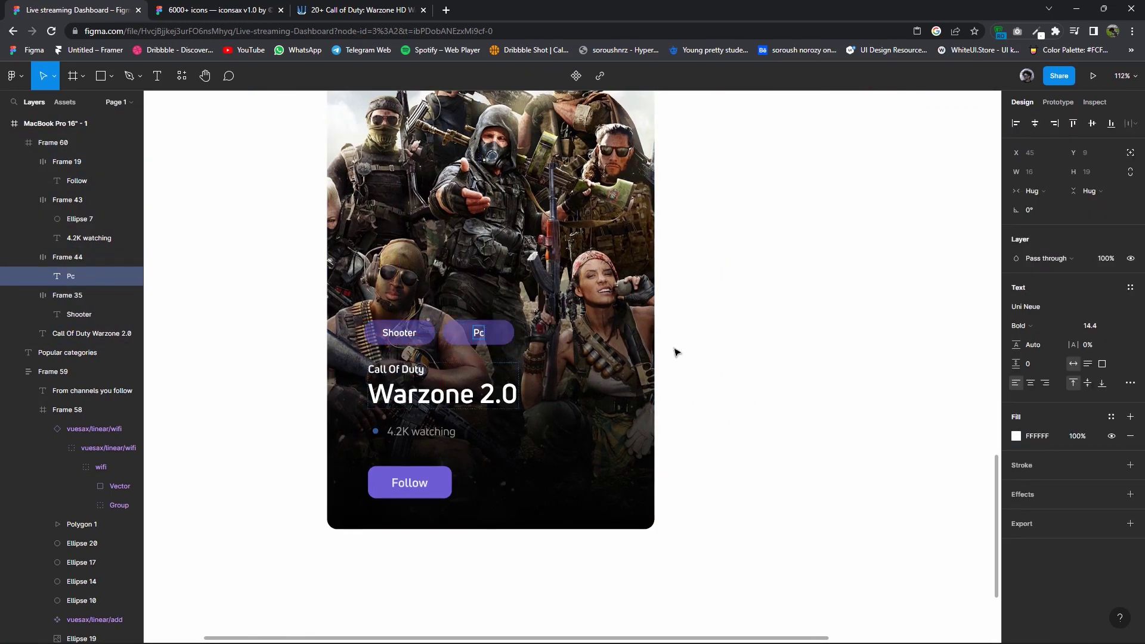
left_click(674, 352)
Move the whole Warzone card up toward the heading.
scroll(680, 398, "down", 5)
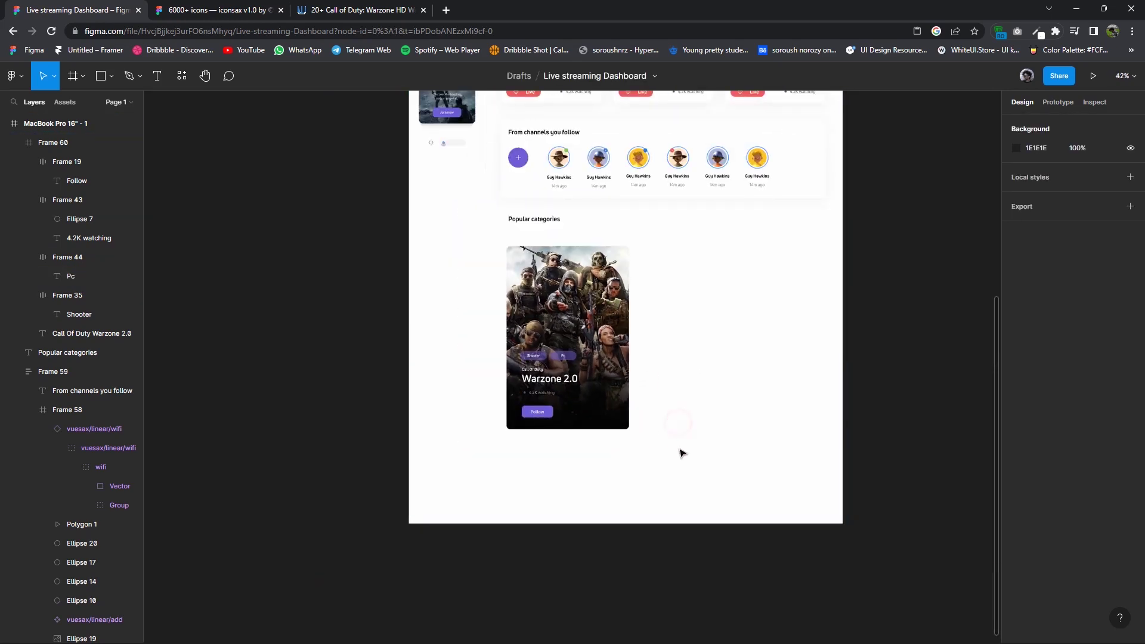
left_click_drag(682, 453, 504, 346)
left_click_drag(556, 299, 556, 292)
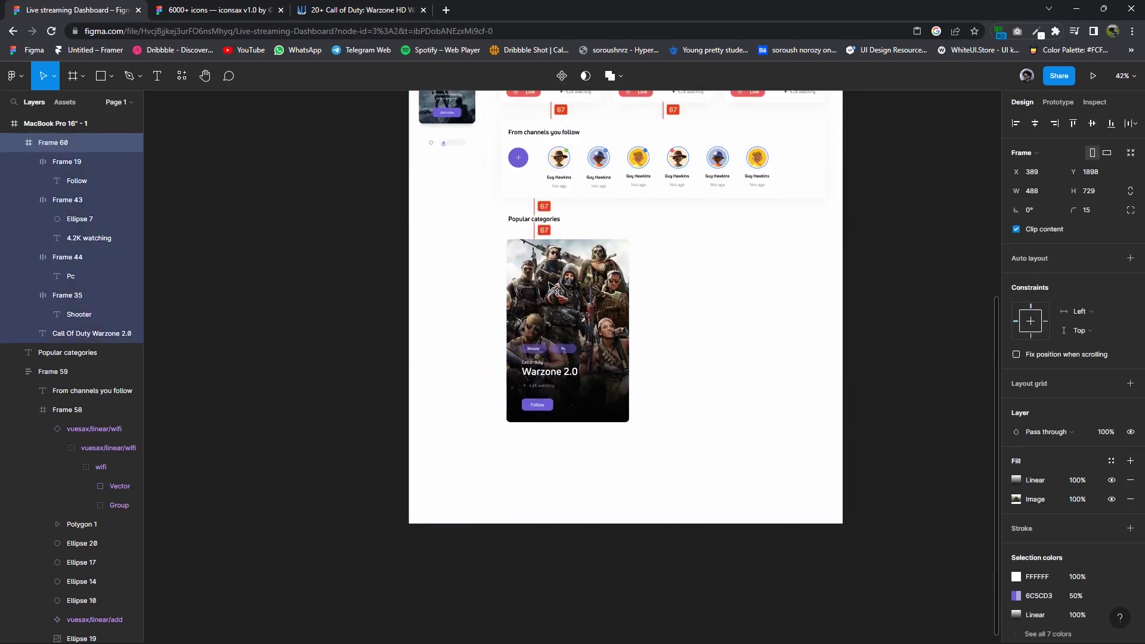
left_click(723, 302)
scroll(605, 379, "down", 2)
scroll(614, 396, "down", 1)
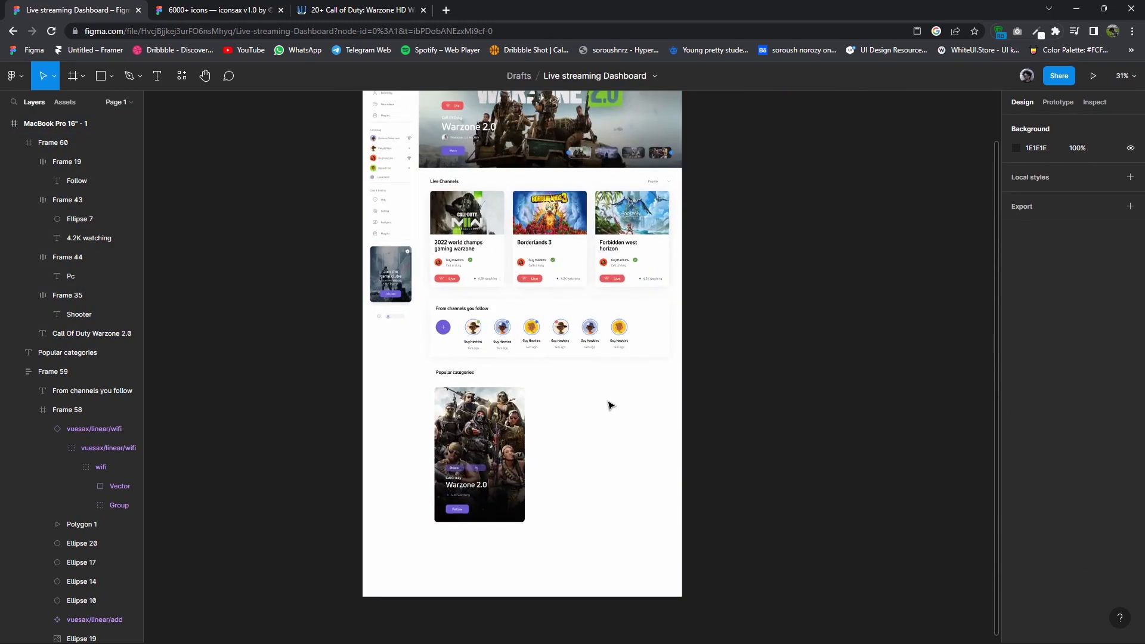
scroll(589, 479, "up", 2)
scroll(567, 429, "up", 2)
scroll(541, 431, "up", 1)
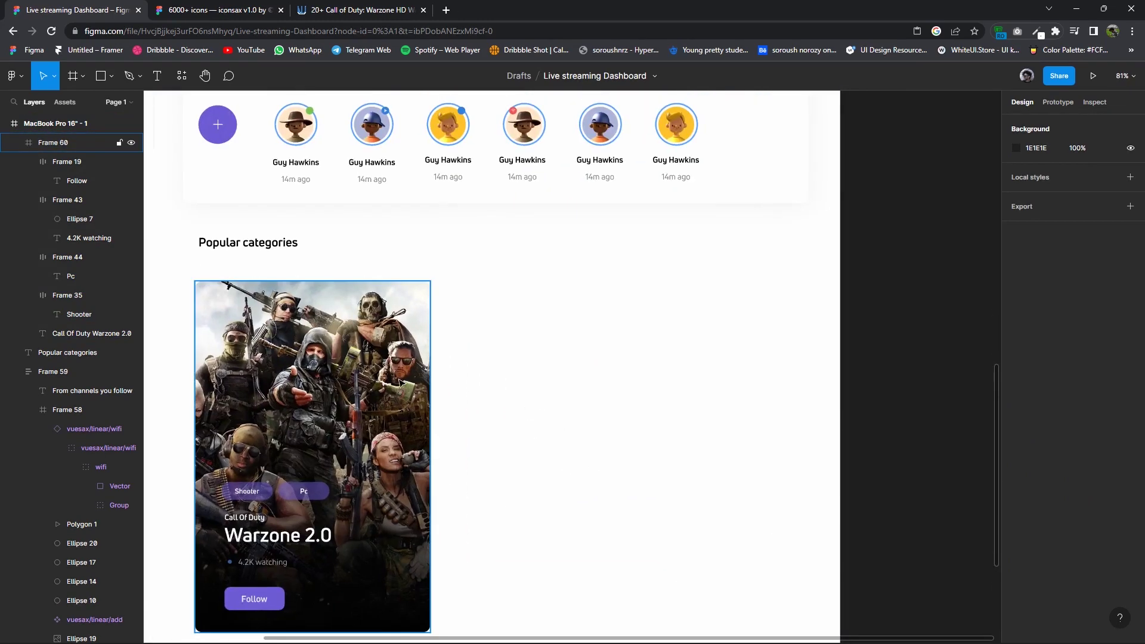
Duplicate the Warzone card to the right, then delete the copy.
left_click_drag(407, 475, 624, 453)
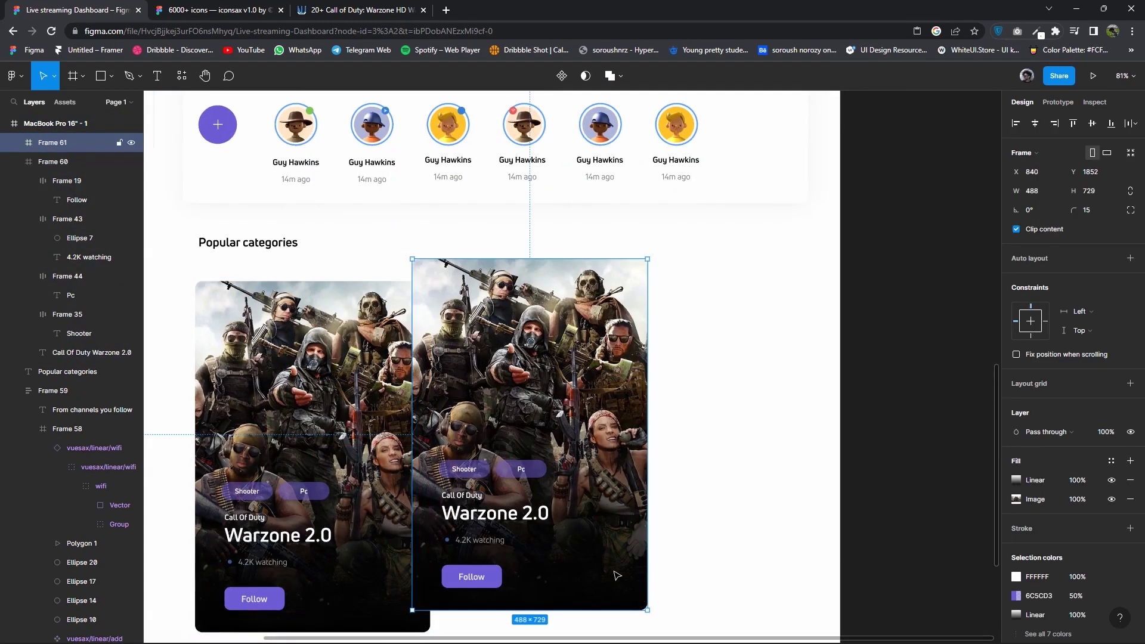
left_click_drag(617, 575, 626, 569)
key("Delete")
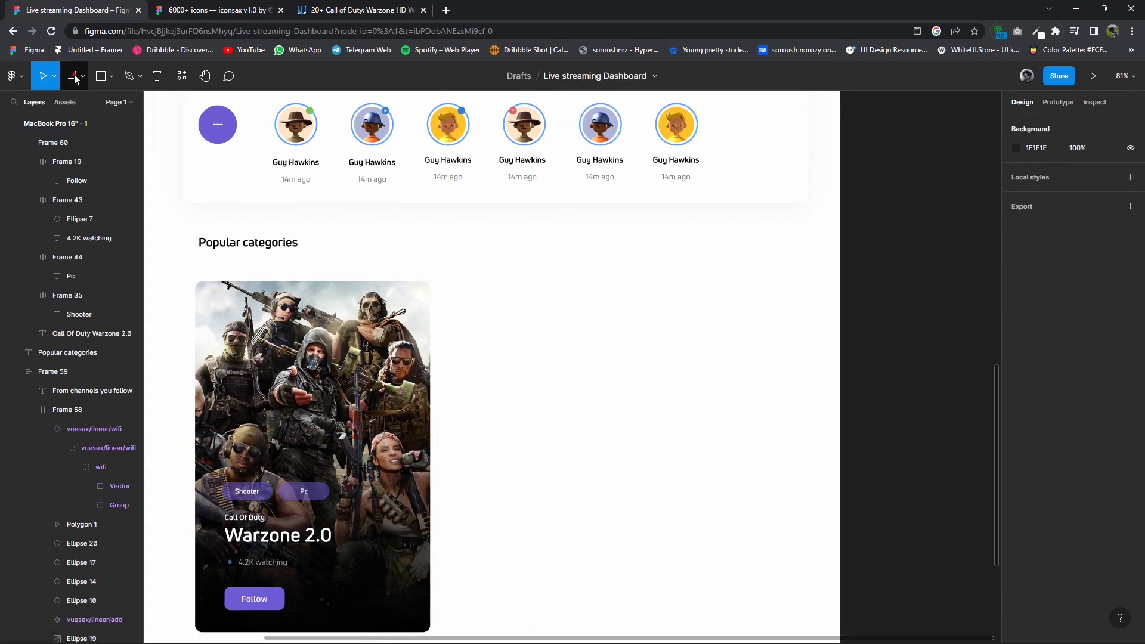
left_click(76, 78)
left_click(81, 98)
Draw a 270×213 frame beside the Warzone card with the Fortnite wallpaper from Games as image fill.
mouse_move(455, 289)
left_mouse_down()
mouse_move(587, 394)
mouse_move(547, 347)
left_mouse_up()
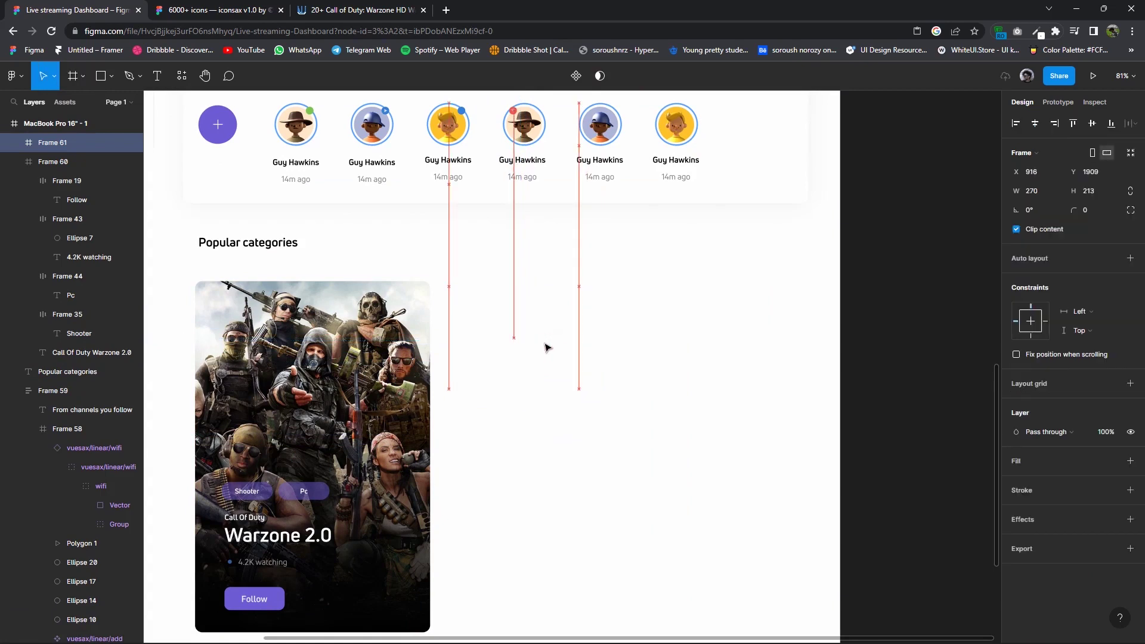
left_click(1016, 462)
left_click(877, 332)
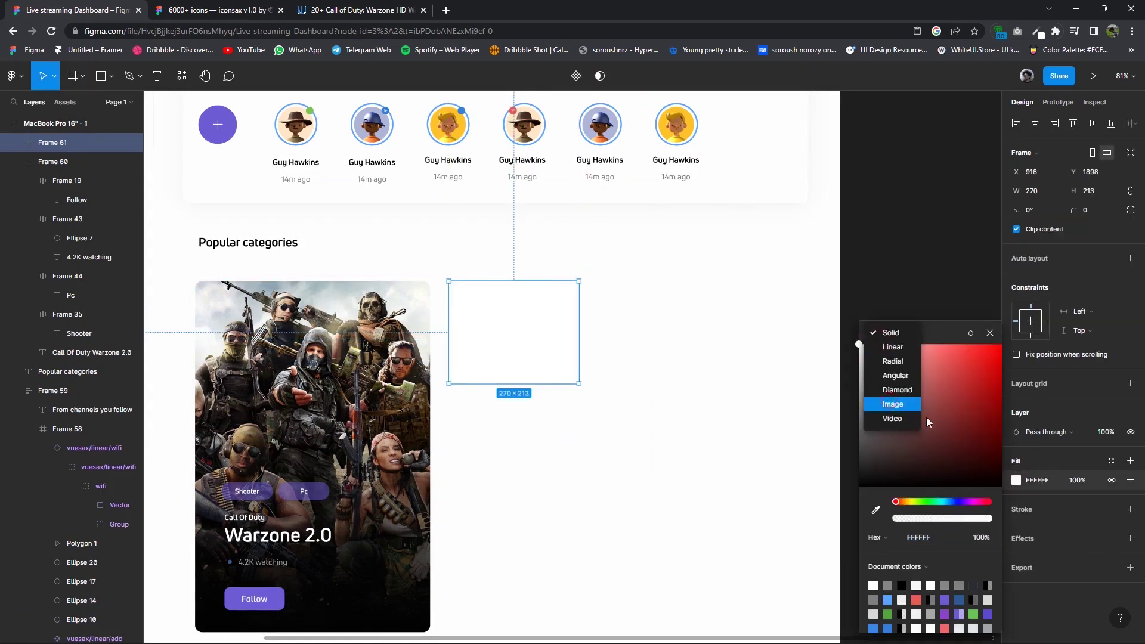
left_click(891, 401)
left_click(930, 420)
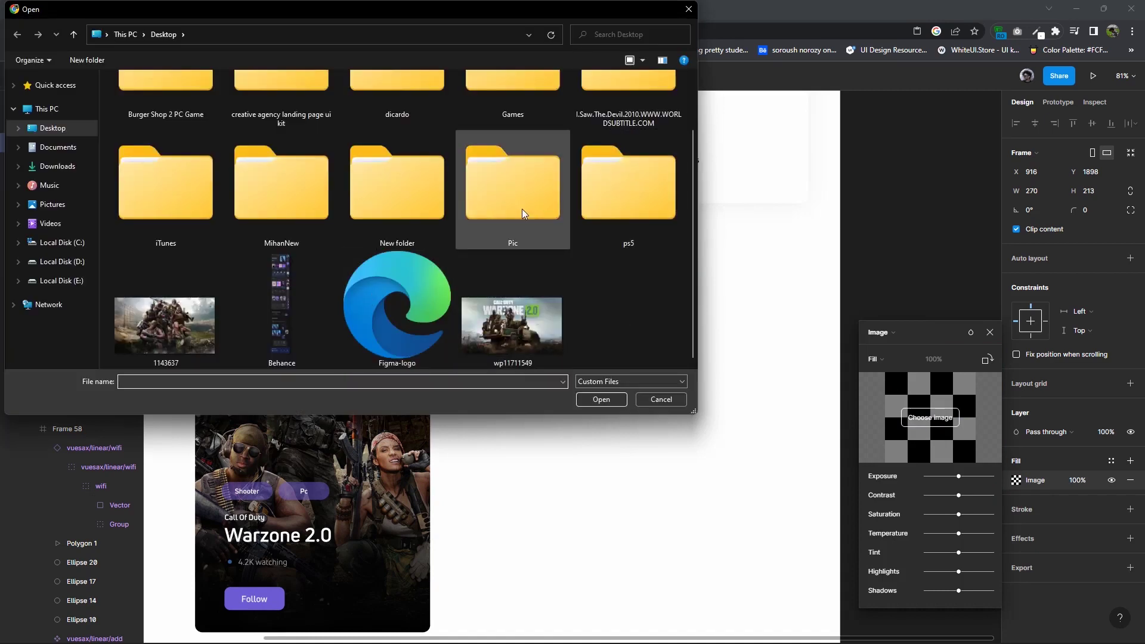
scroll(506, 223, "up", 1)
double_click(512, 137)
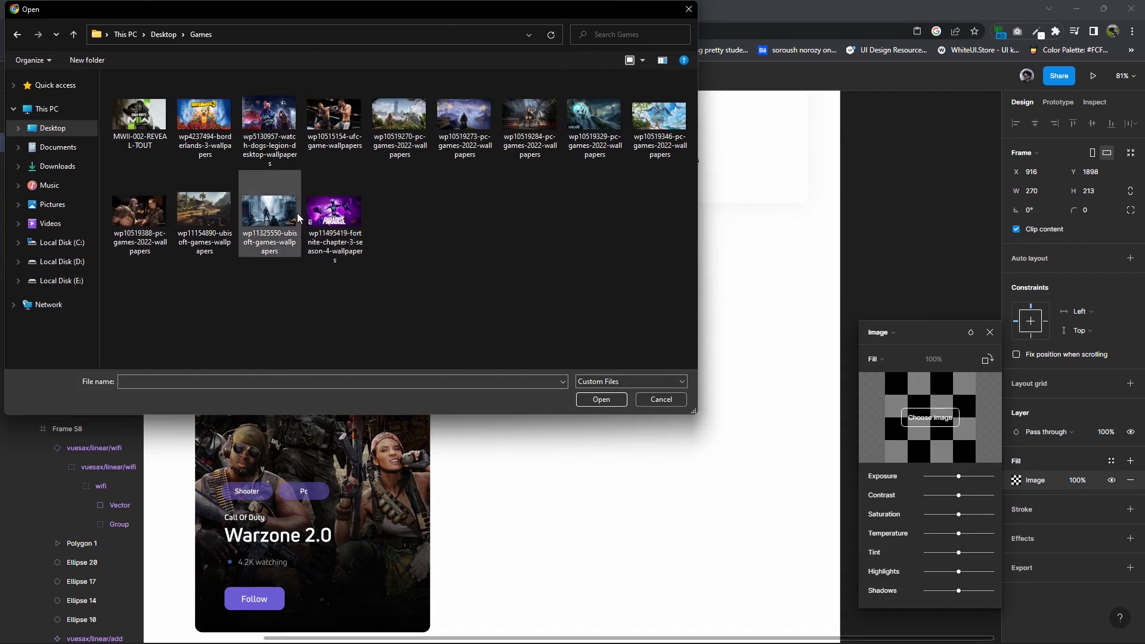
double_click(348, 214)
Copy the Warzone title beside the Fortnite image and recolour it grey.
key("Escape")
scroll(598, 405, "up", 3)
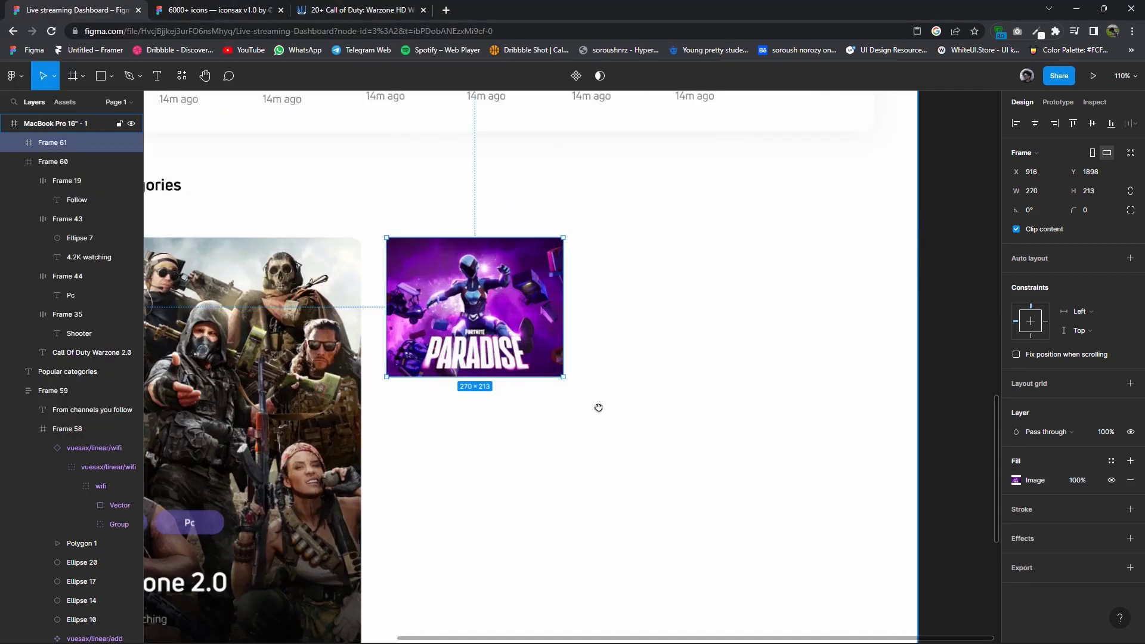
scroll(576, 400, "down", 1)
scroll(576, 400, "down", 2)
double_click(278, 450)
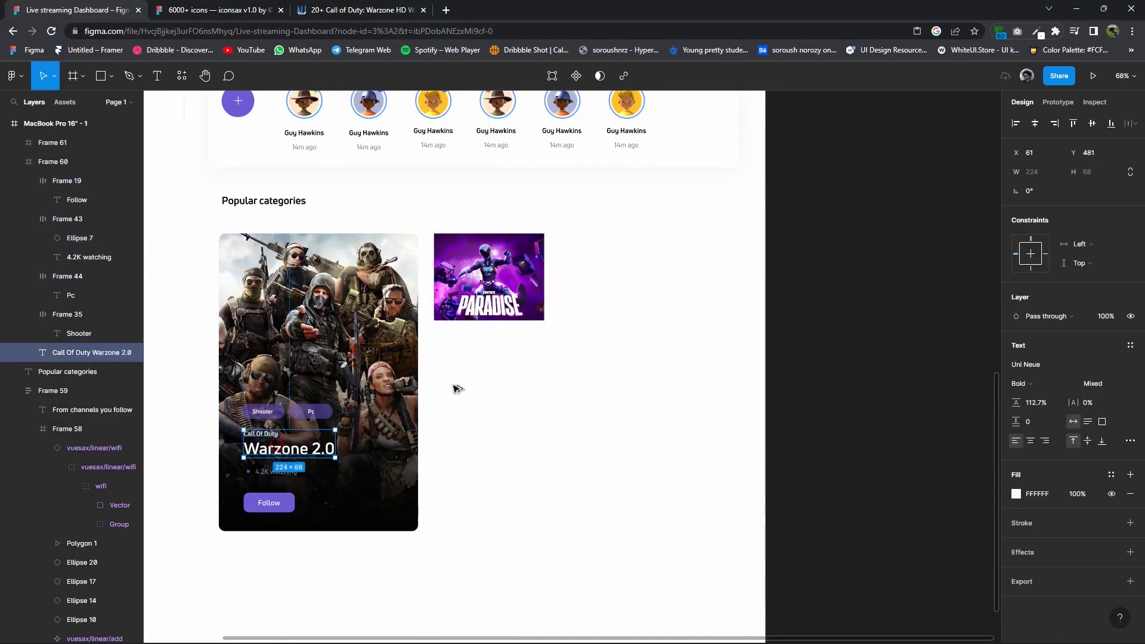
left_click_drag(289, 448, 624, 279)
left_click(1016, 512)
left_click(882, 410)
left_click_drag(869, 425, 849, 454)
left_click(1004, 366)
Retype the copied title as Fortnite at size 18 and move it up beside the image.
scroll(620, 292, "up", 5, "ctrl")
double_click(596, 271)
left_click(604, 245)
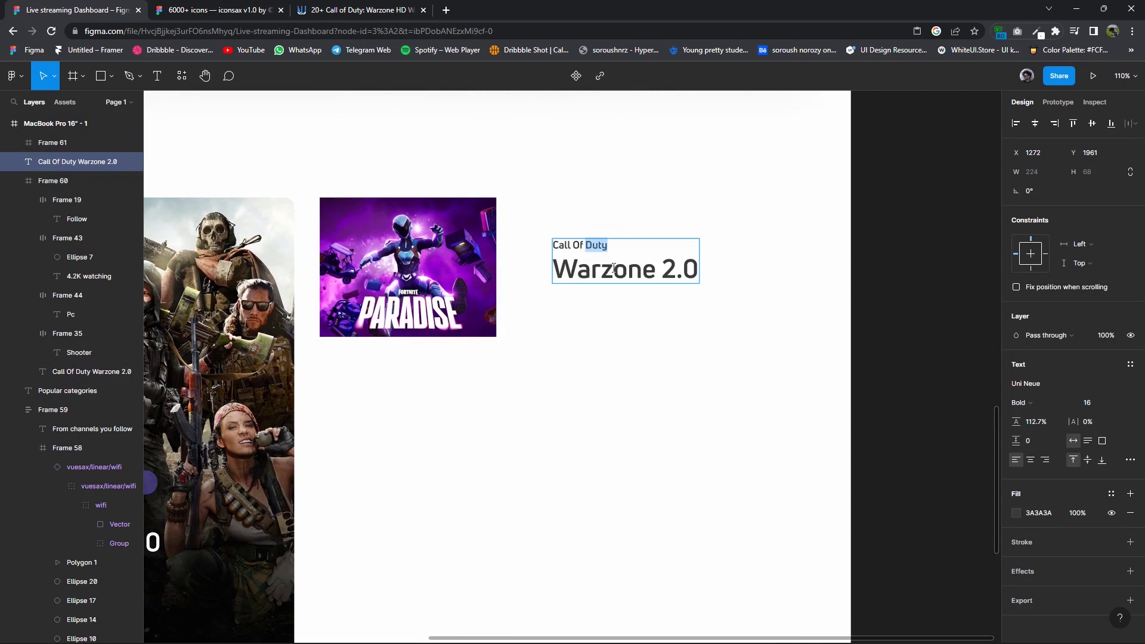
key("ctrl+a")
type("F")
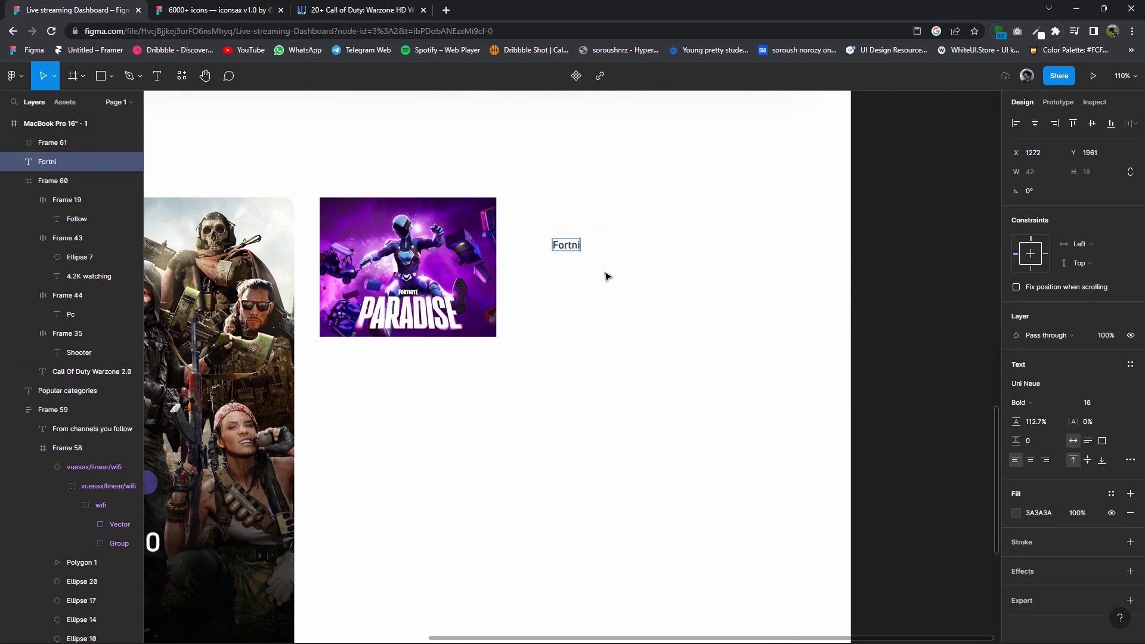
key("Escape")
left_click(1087, 403)
type("18")
key("Return")
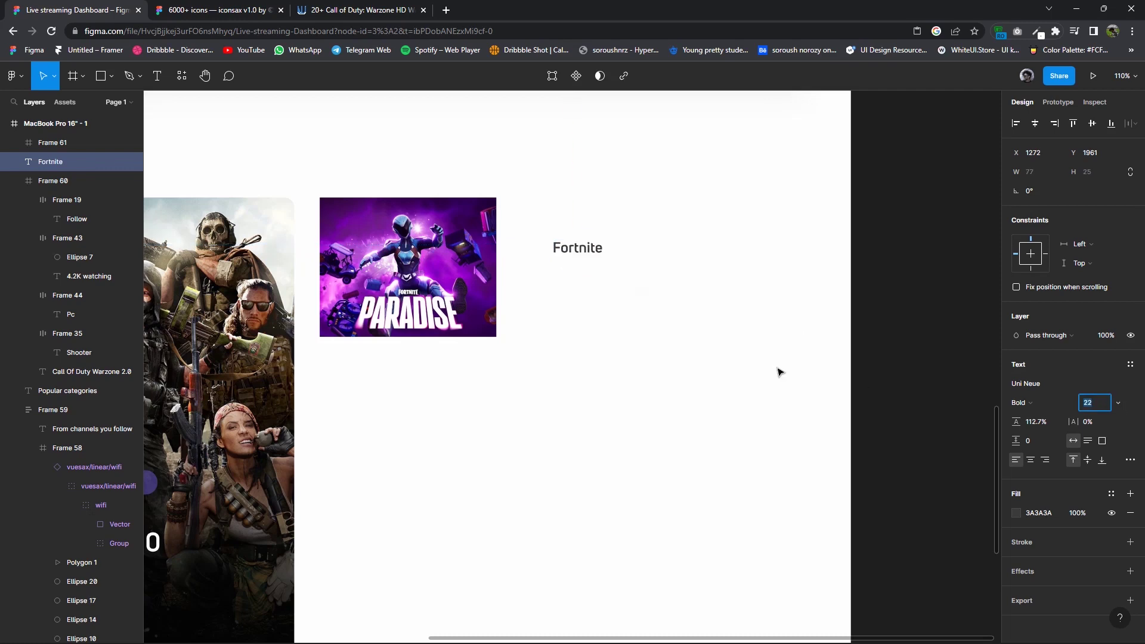
type("25")
left_click_drag(593, 257, 568, 242)
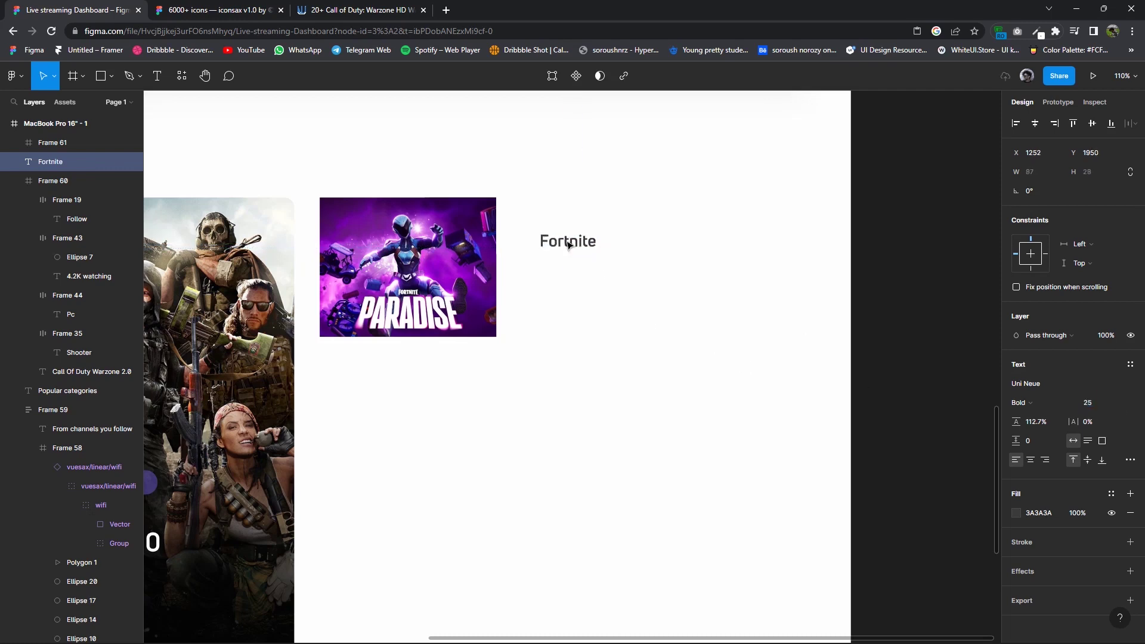
Give the Fortnite image frame a corner radius of 15.
left_click(498, 244)
type("15")
key("Return")
left_click(600, 273)
left_click_drag(419, 266, 420, 267)
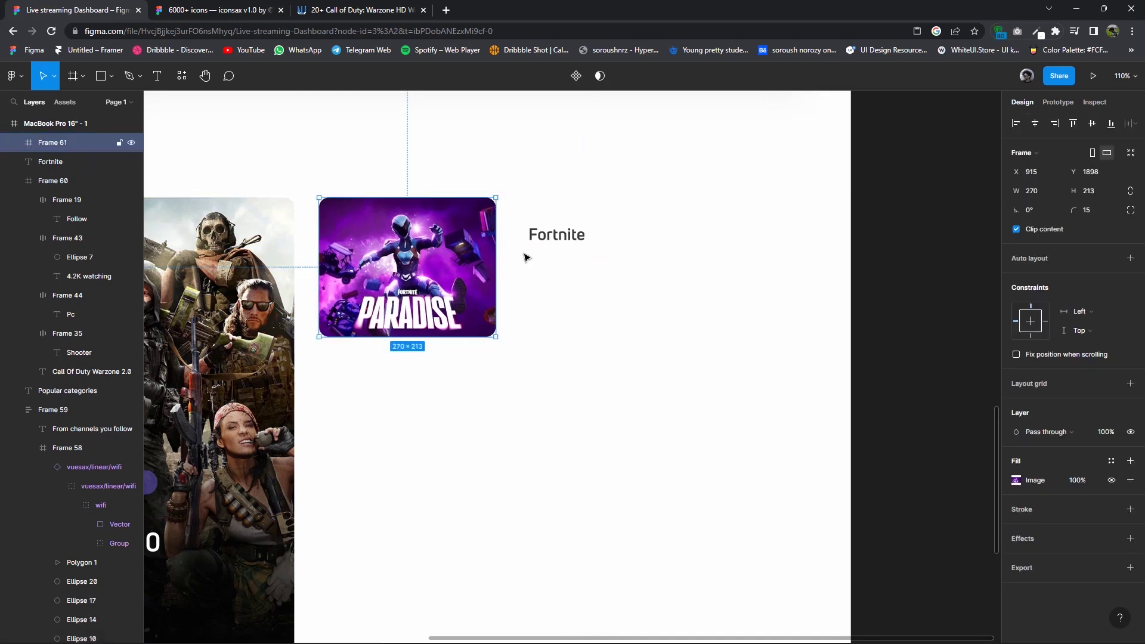
left_click(555, 238)
Copy the 4.2K watching line below the Fortnite label and change its text colour.
scroll(595, 314, "down", 3)
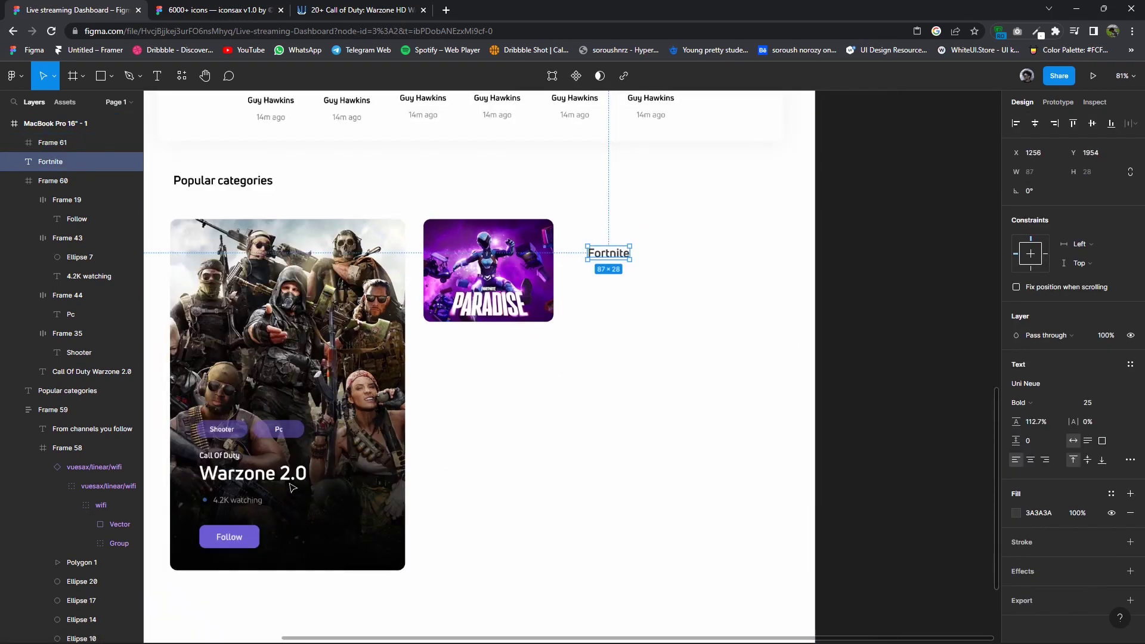
left_click(241, 504)
double_click(239, 501)
left_click(241, 506)
double_click(241, 504)
left_click_drag(241, 504, 629, 276)
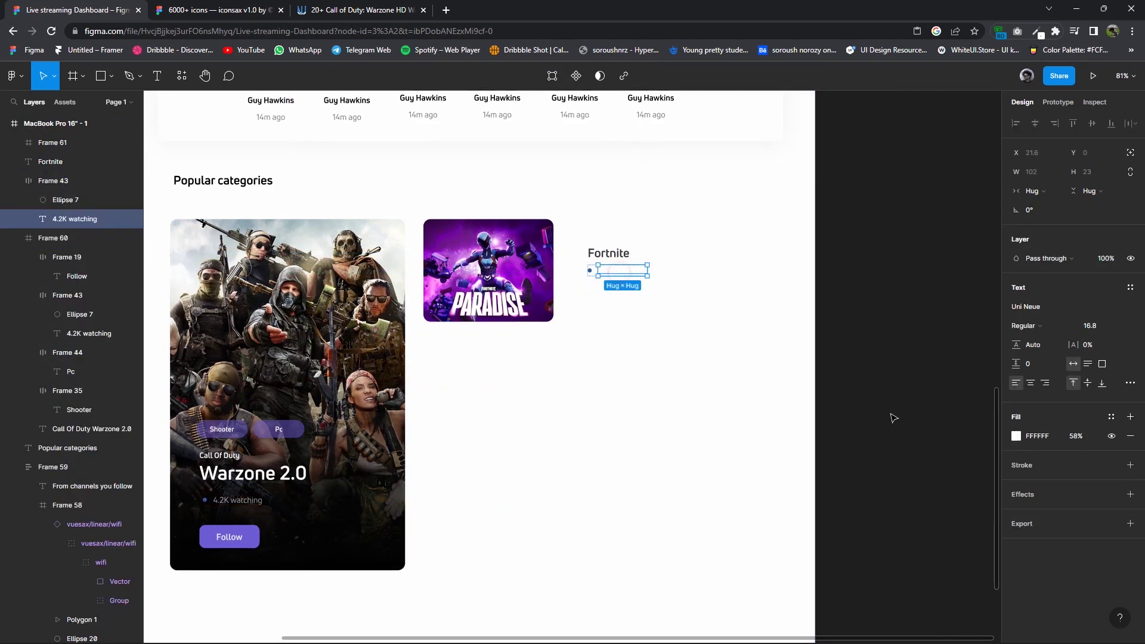
left_click(1016, 436)
left_click(881, 387)
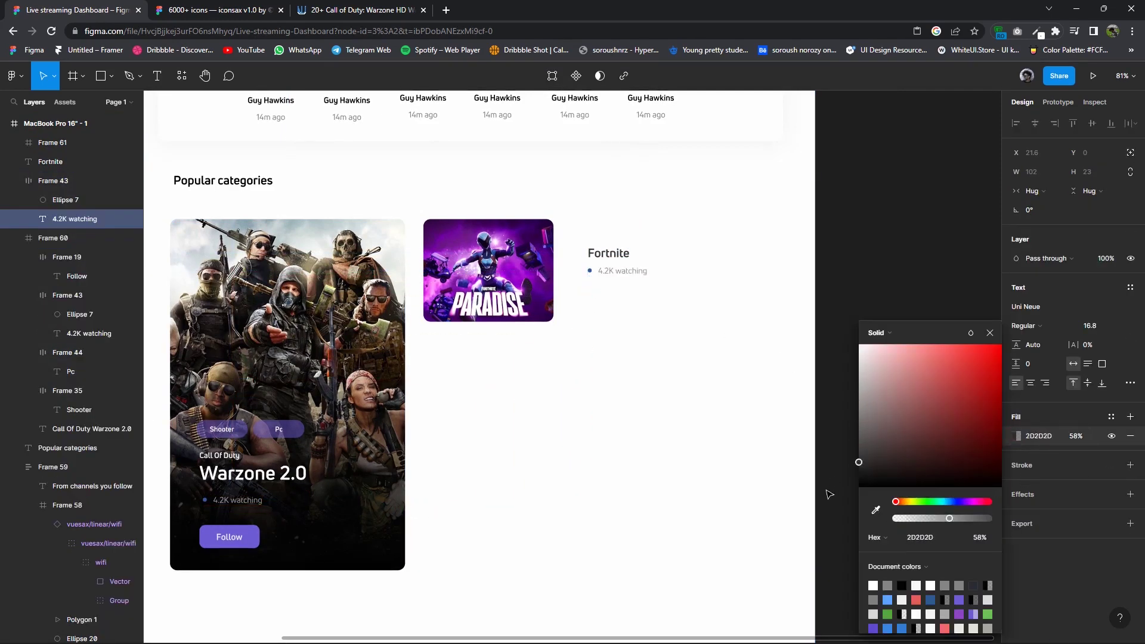
left_click(990, 334)
left_click(649, 296)
Copy the Follow button to the Fortnite entry with a light grey fill and darker label.
scroll(649, 298, "up", 2)
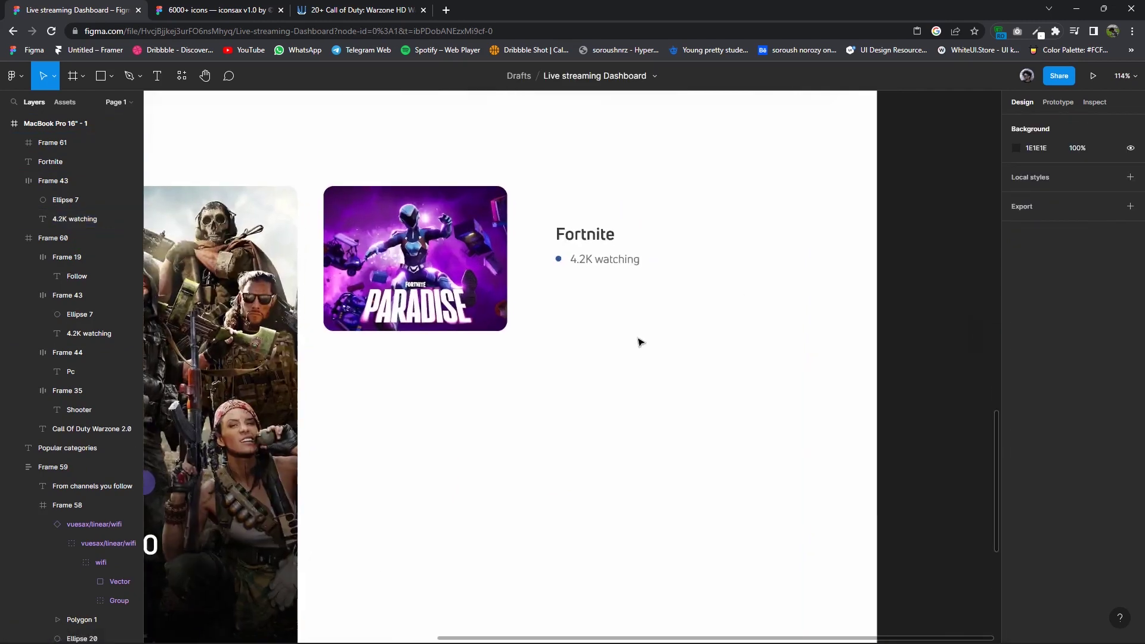
scroll(477, 418, "down", 3)
left_click(348, 496)
double_click(265, 525)
left_click_drag(265, 524, 625, 323)
left_click(1016, 560)
left_click_drag(919, 393, 782, 364)
double_click(600, 323)
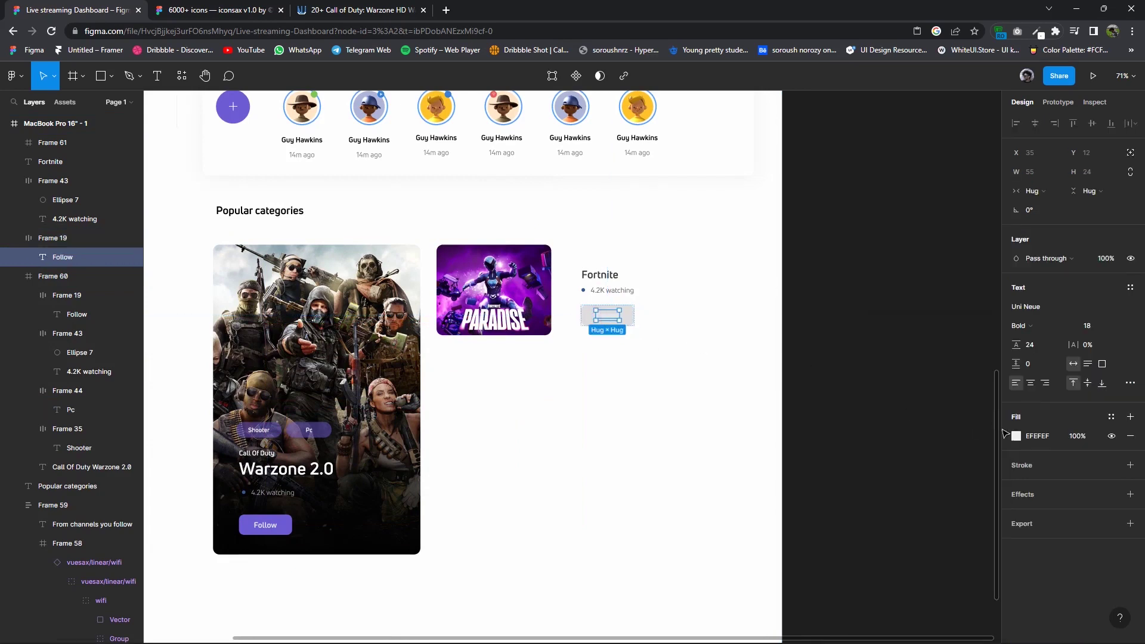
left_click(1015, 436)
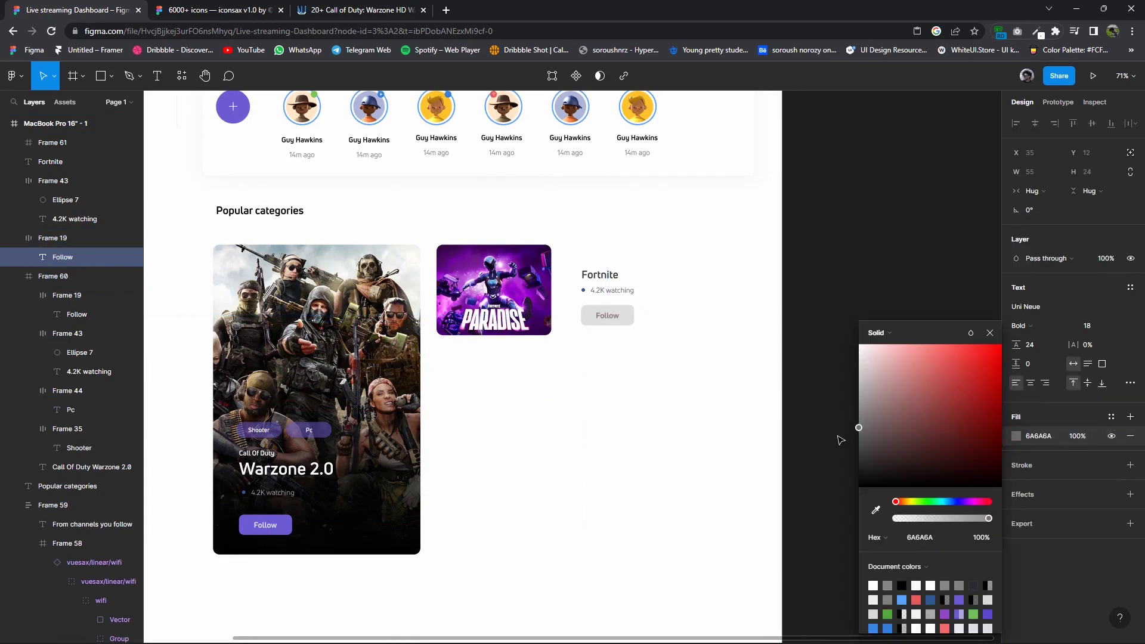
Copy the Shooter tag above the Fortnite title, then select title, count and button.
left_click(702, 366)
left_click_drag(256, 430, 600, 263)
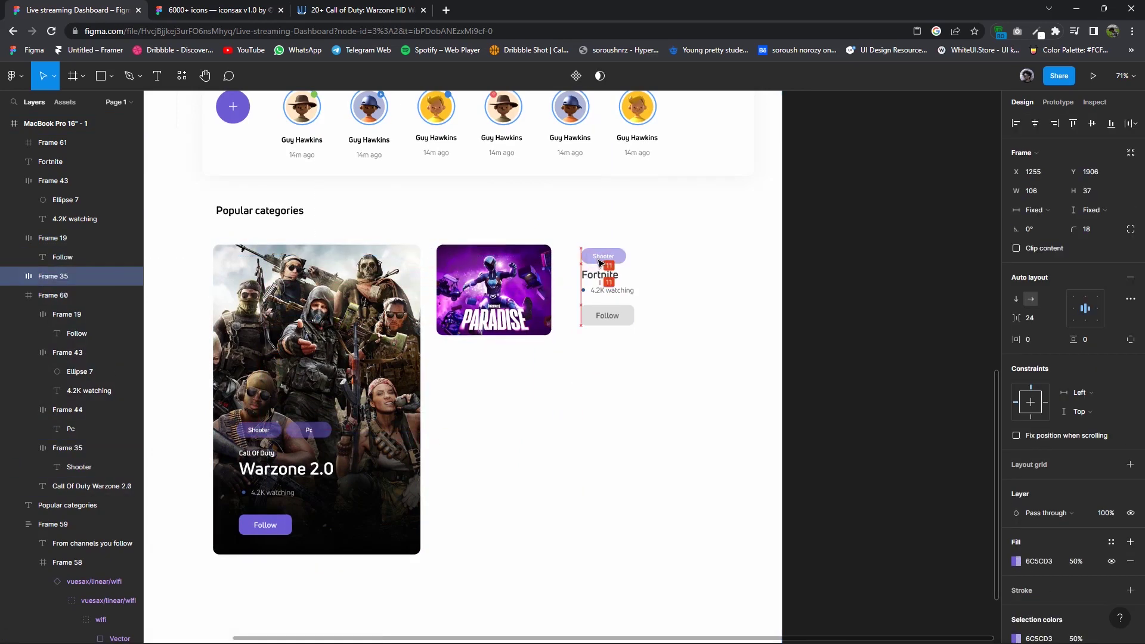
mouse_move(671, 338)
left_mouse_down()
mouse_move(602, 280)
mouse_move(611, 299)
mouse_move(592, 288)
left_mouse_up()
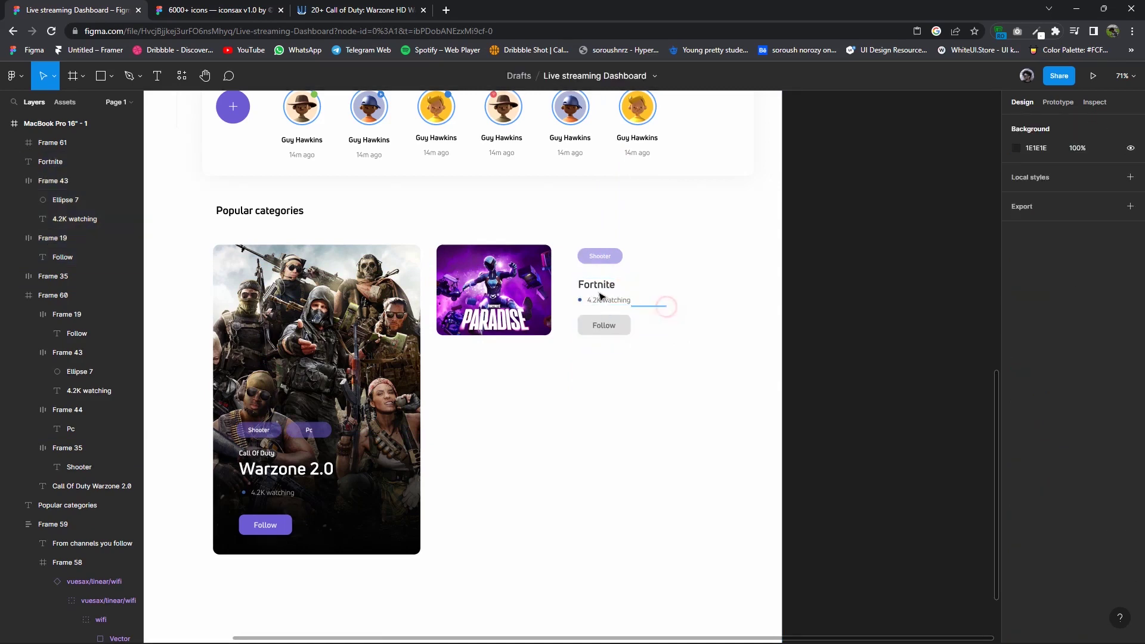
Wrap the Fortnite title, count and button in auto layout, then with the Shooter tag.
right_click(592, 288)
key("shift+a")
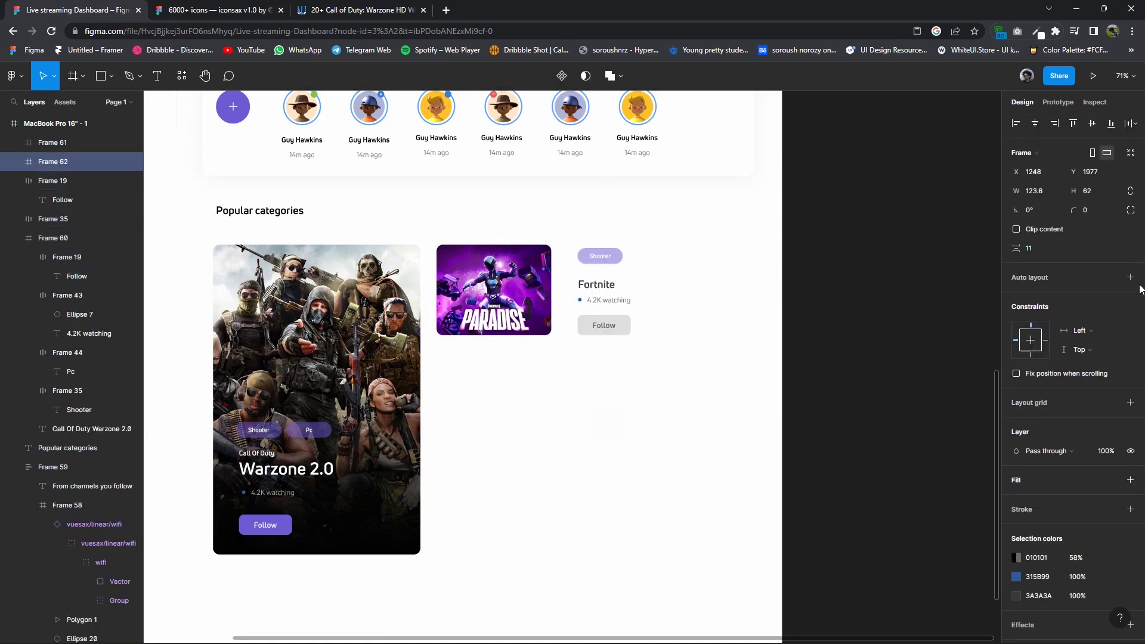
left_click_drag(642, 336, 660, 346)
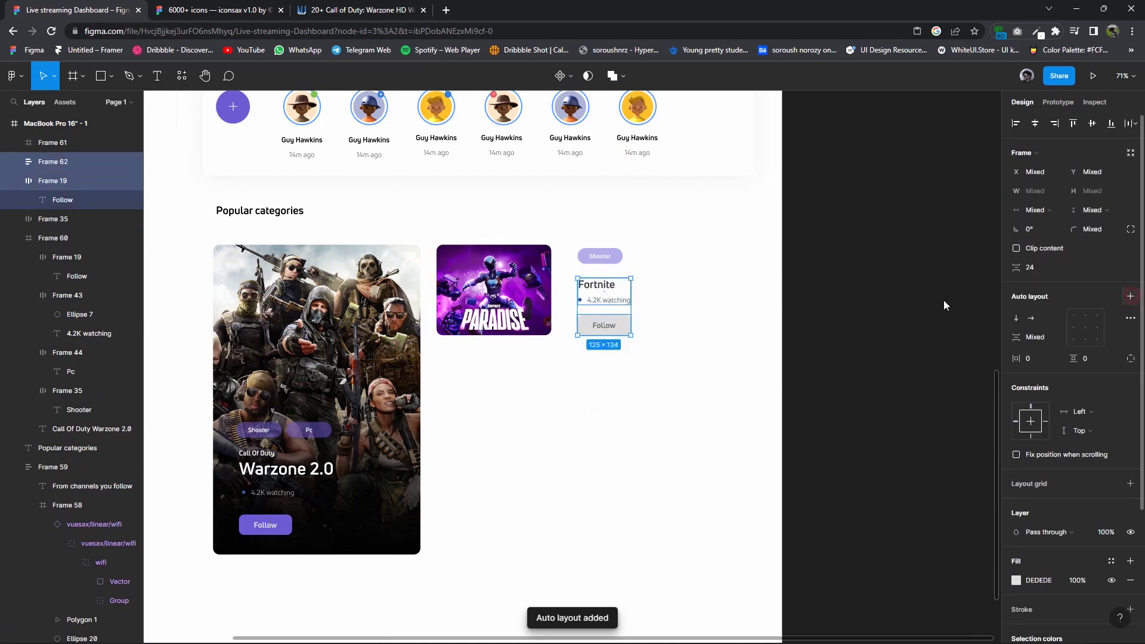
left_click_drag(644, 332, 572, 242)
key("shift+a")
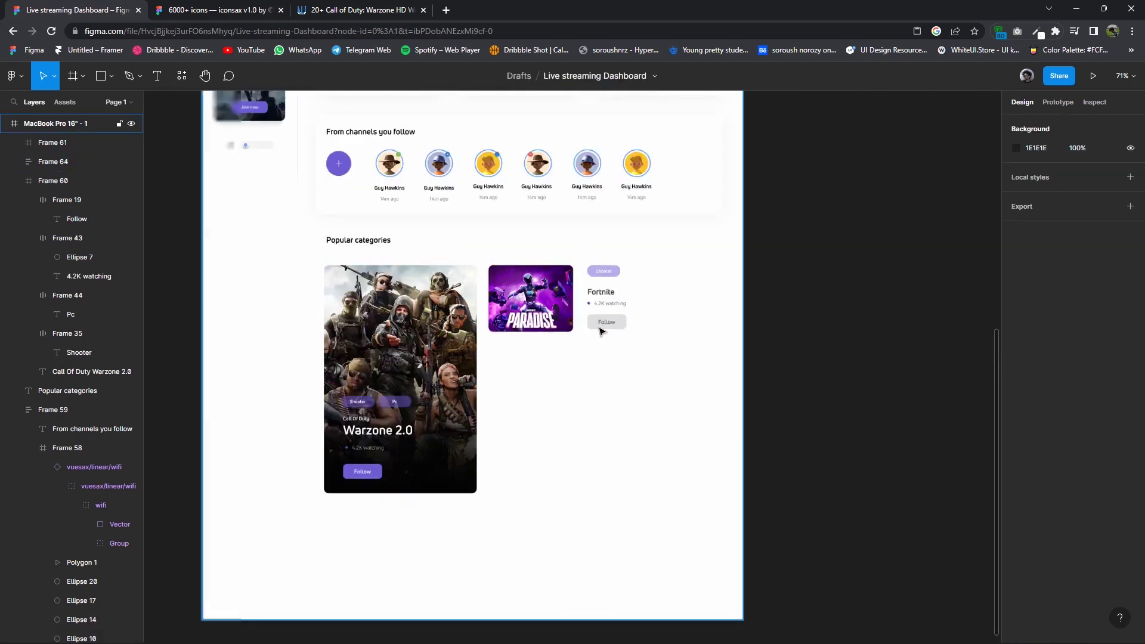
Make the Warzone card's watching dot green (54A93F).
scroll(596, 292, "up", 3)
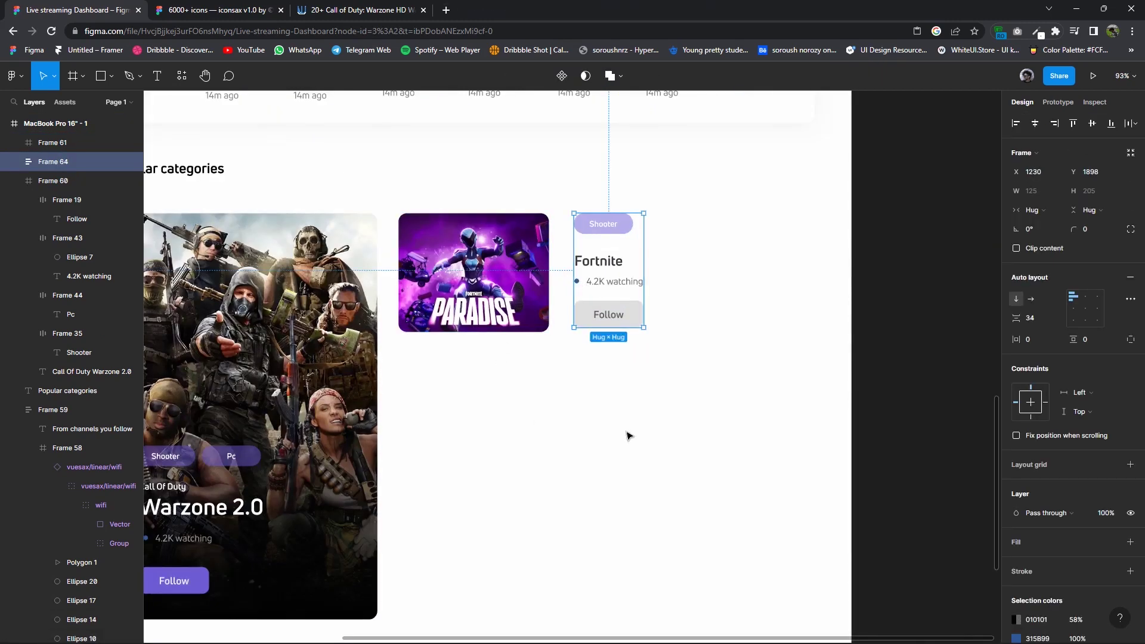
scroll(626, 435, "left", 3)
scroll(626, 435, "down", 1)
left_click(267, 489)
double_click(266, 488)
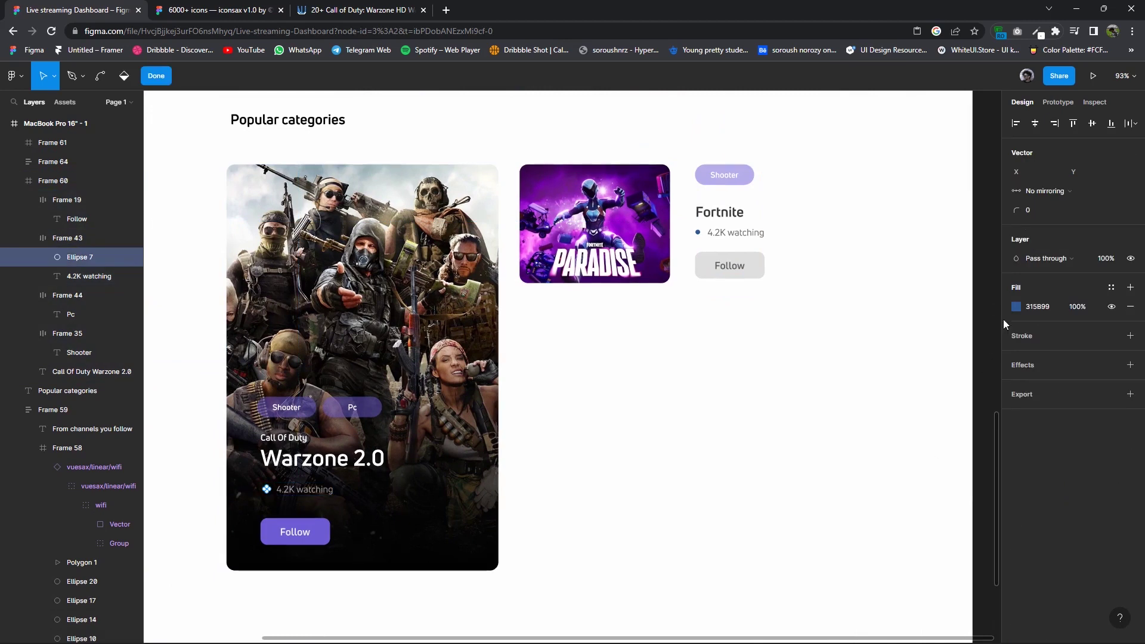
left_click(1015, 307)
left_click(902, 590)
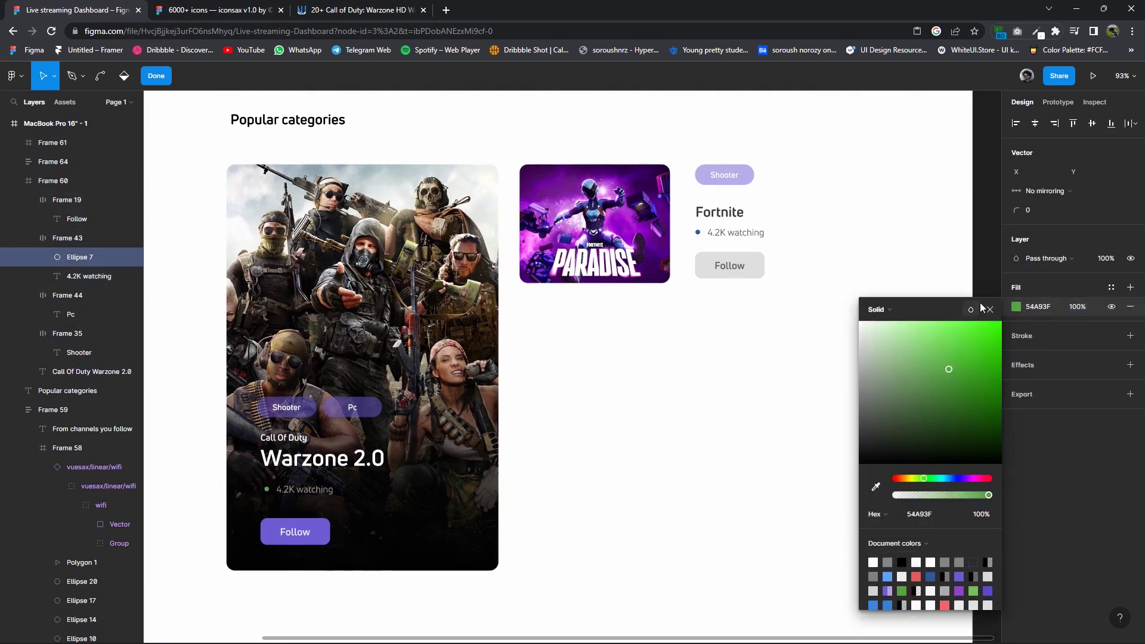
left_click(707, 236)
Make the Fortnite entry's watching dot the same green (54A93F).
left_click(701, 233)
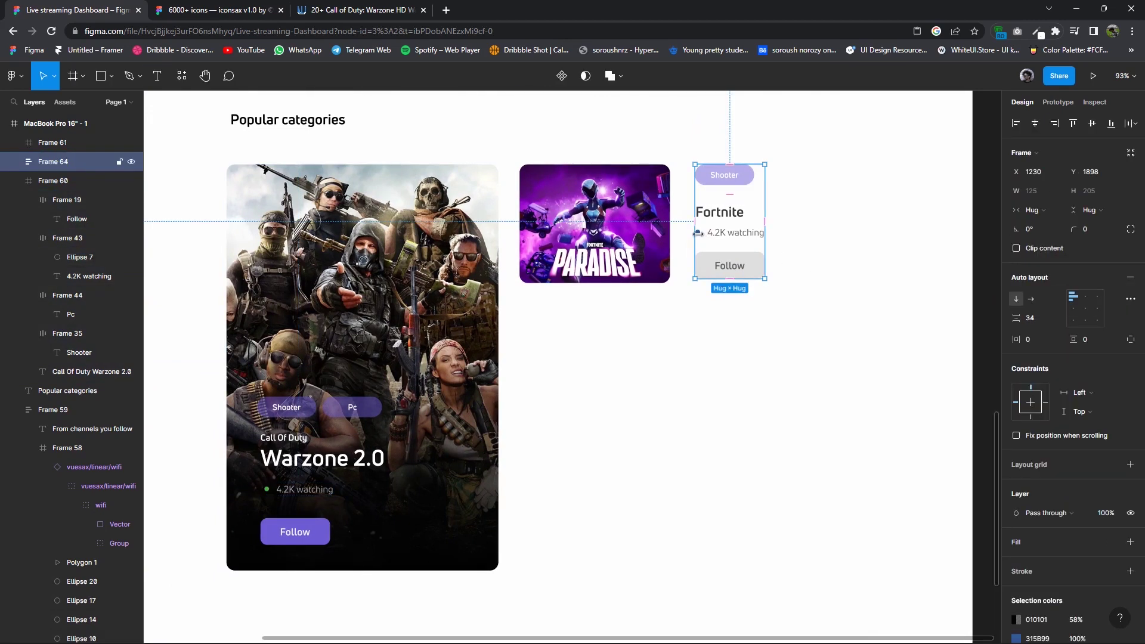
scroll(697, 233, "up", 5)
double_click(694, 238)
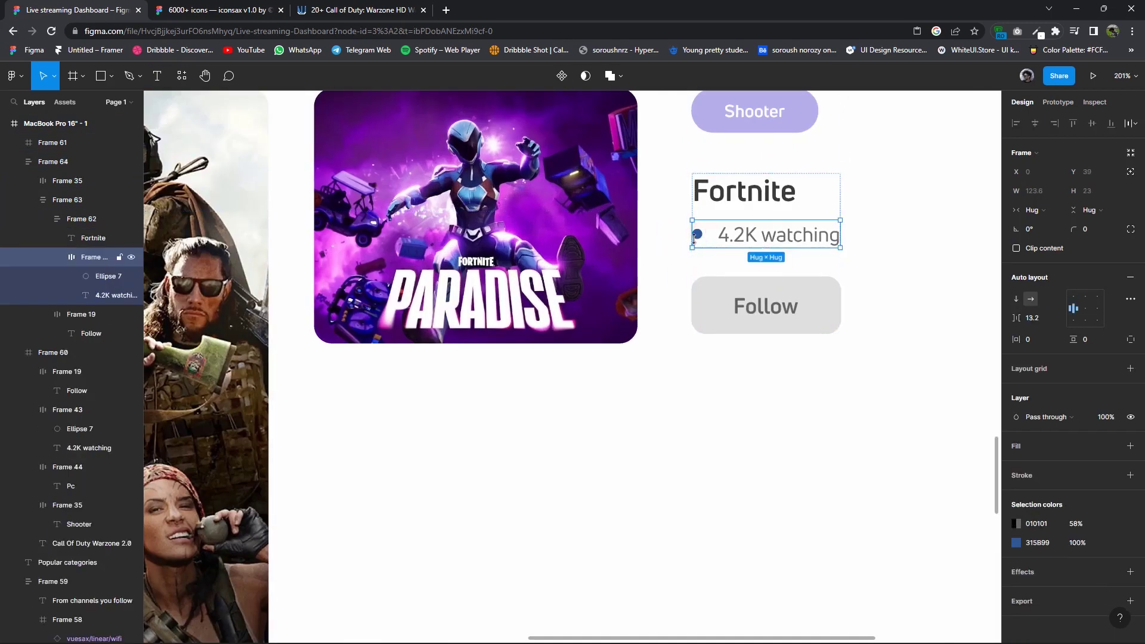
left_click(702, 238)
left_click(1015, 306)
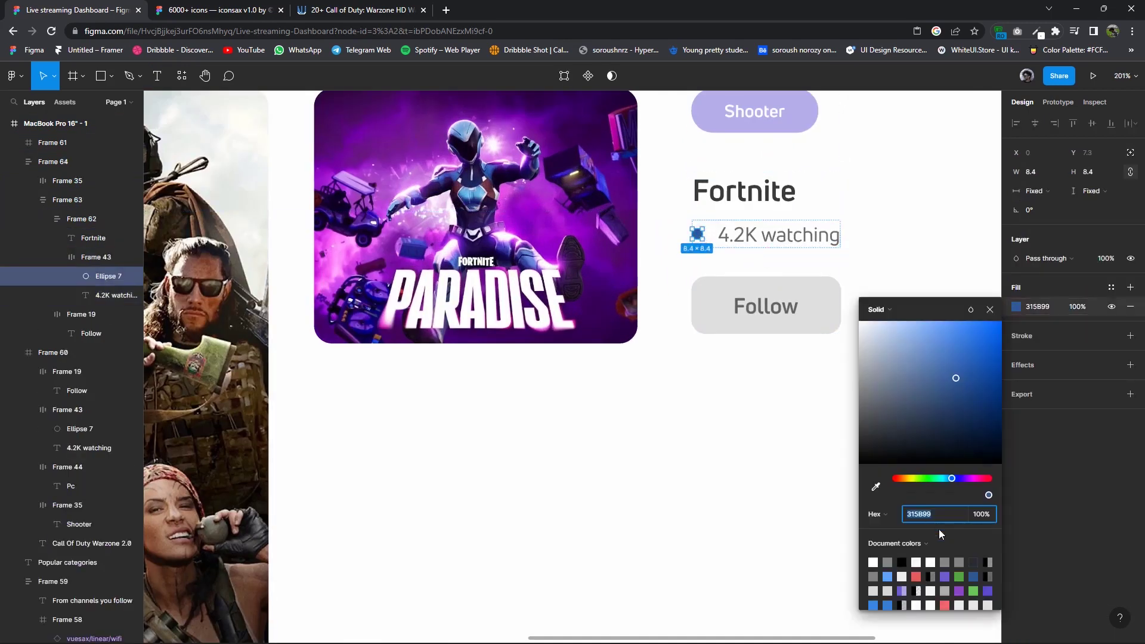
left_click(962, 574)
left_click(770, 488)
scroll(767, 486, "down", 3)
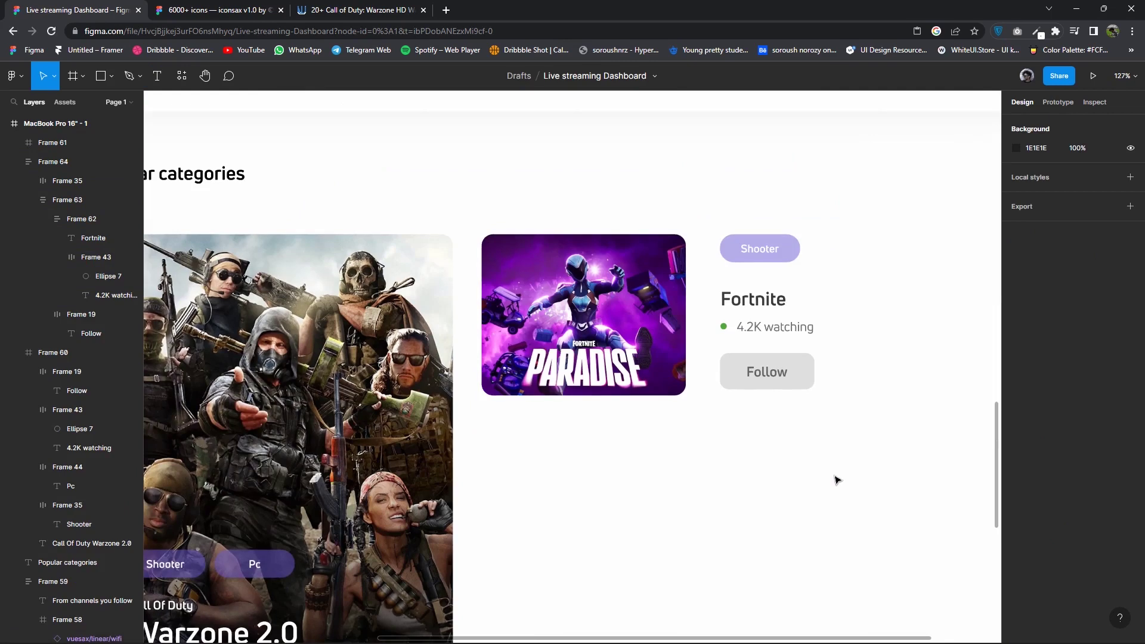
scroll(836, 479, "down", 1)
scroll(829, 485, "down", 3)
Duplicate the Fortnite row below and swap its image for the snowy Division 2 wallpaper.
mouse_move(829, 468)
left_mouse_down()
mouse_move(670, 390)
mouse_move(696, 481)
left_mouse_up()
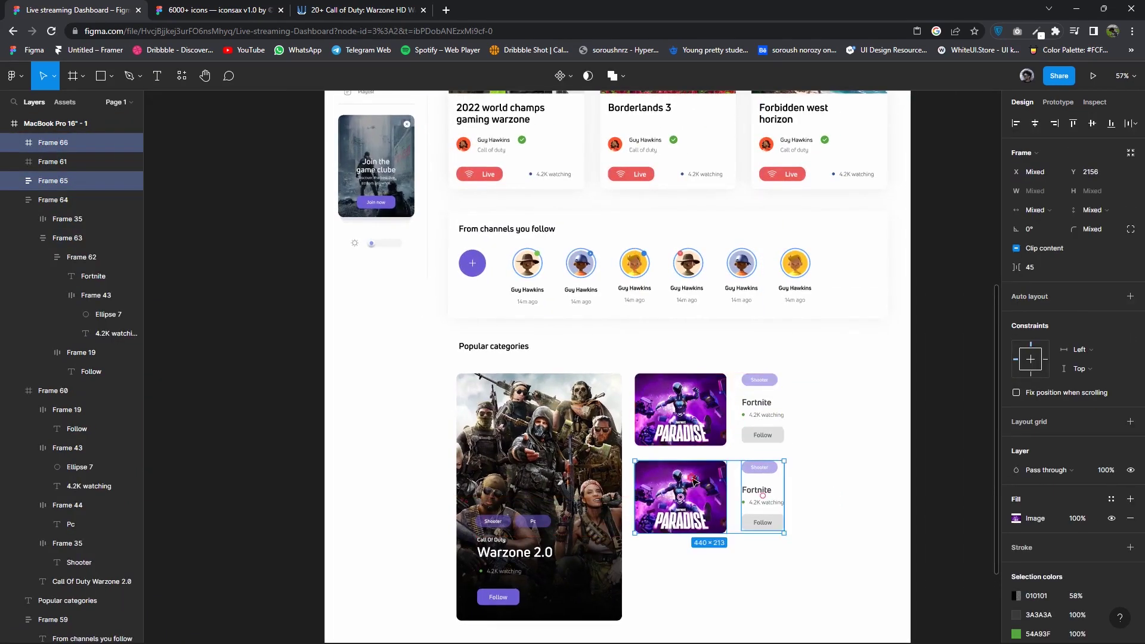
left_click(695, 481)
left_click(1015, 480)
left_click(929, 441)
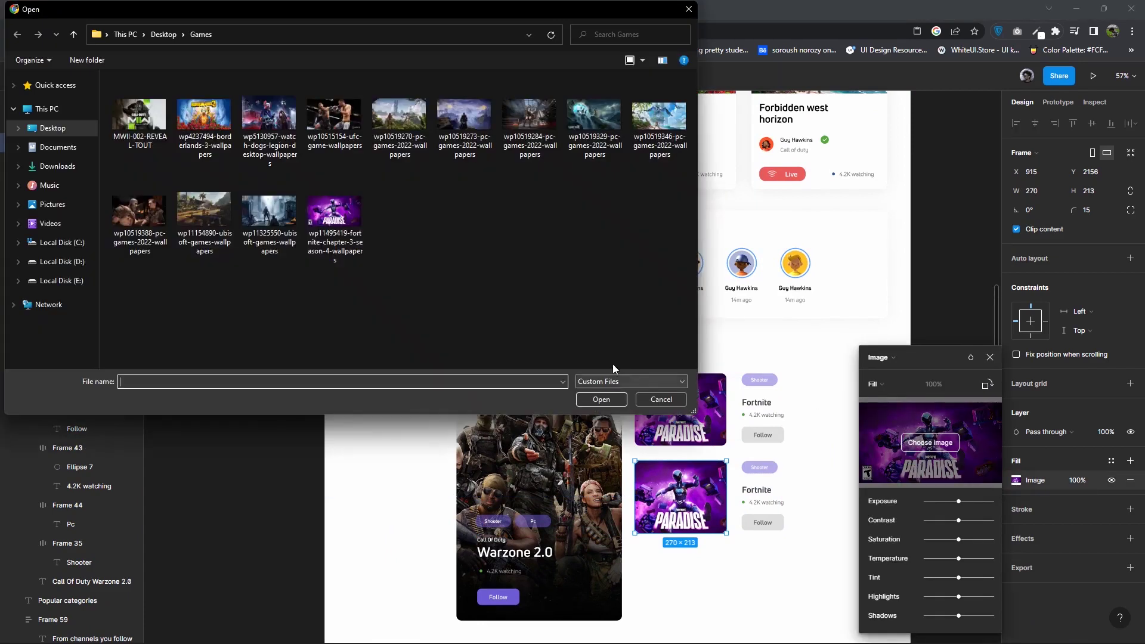
double_click(269, 214)
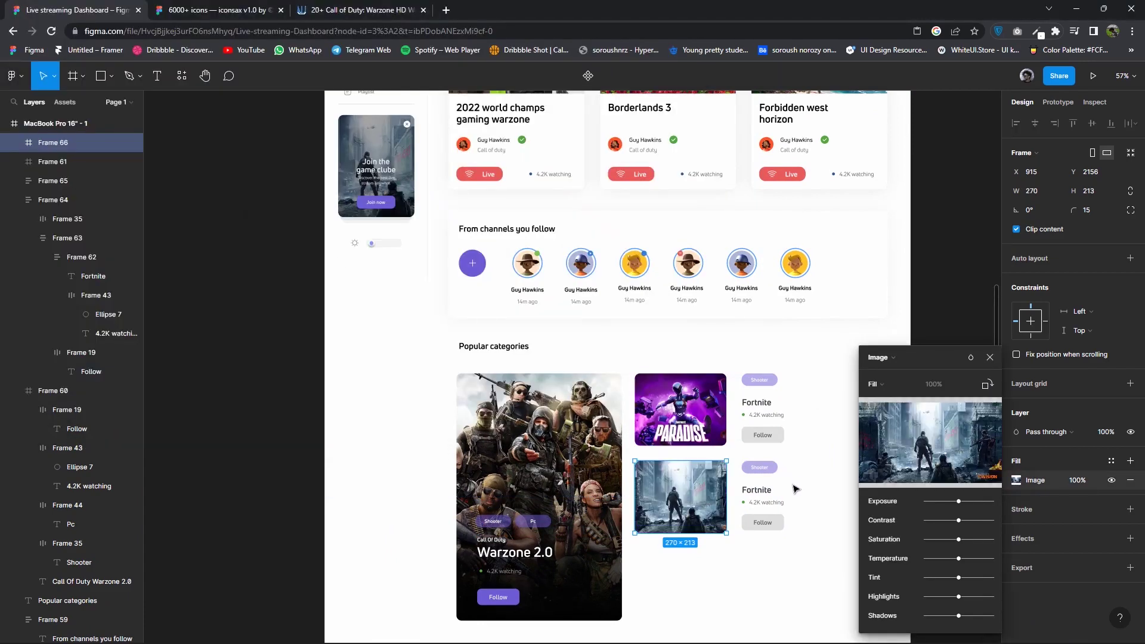
key("Escape")
scroll(776, 480, "up", 3, "ctrl")
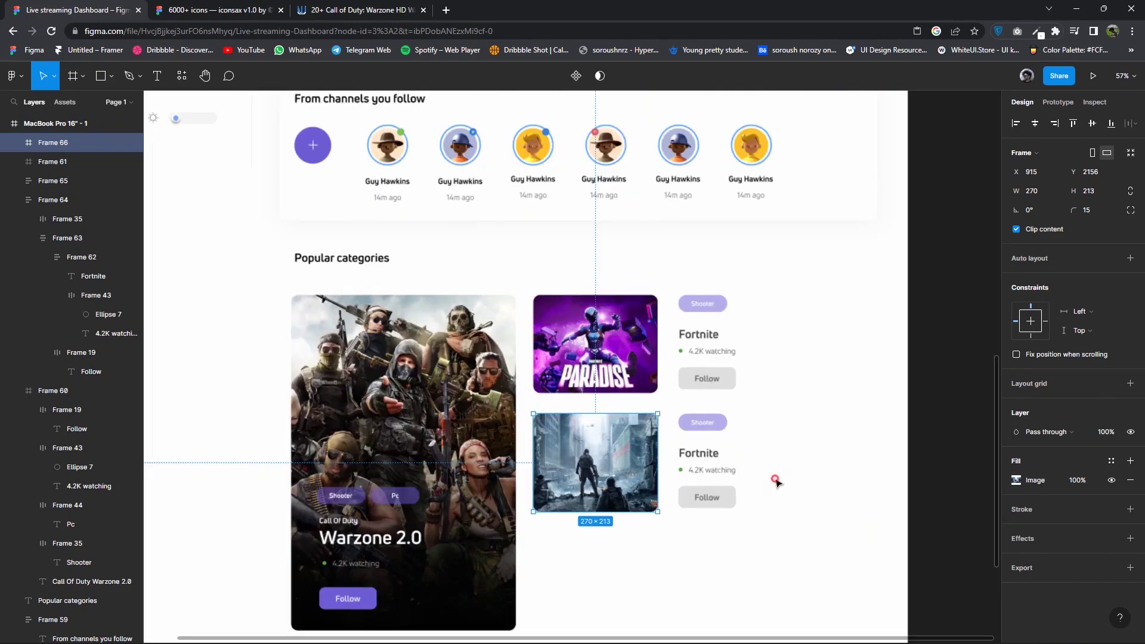
left_click(775, 480)
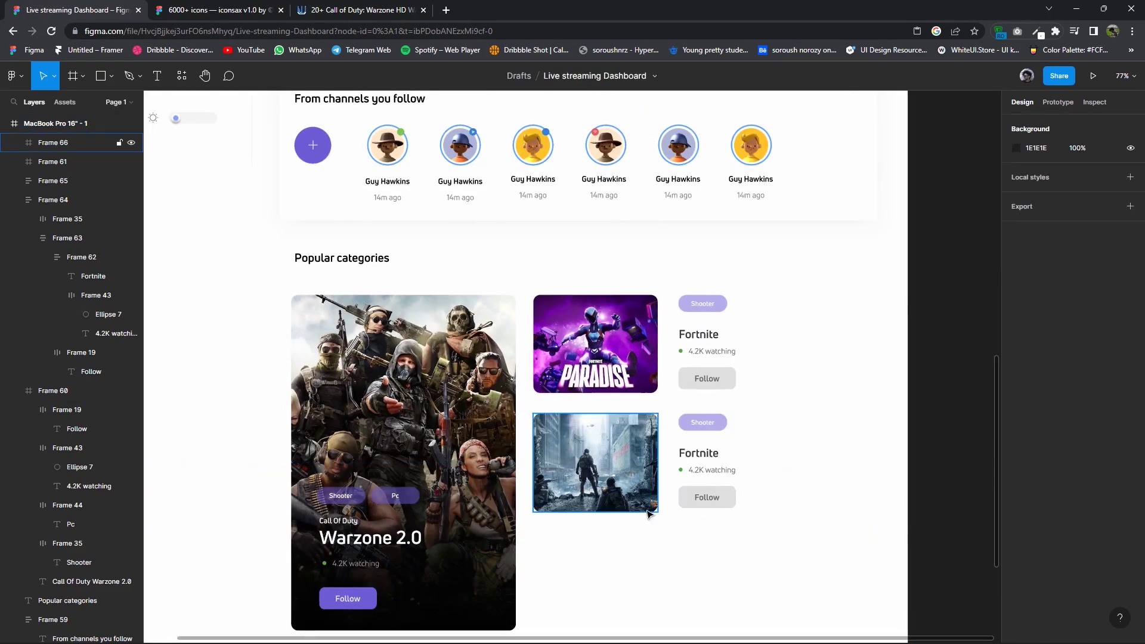
Retitle the copied row "Tom Clancy's The Division 2".
left_click(716, 455)
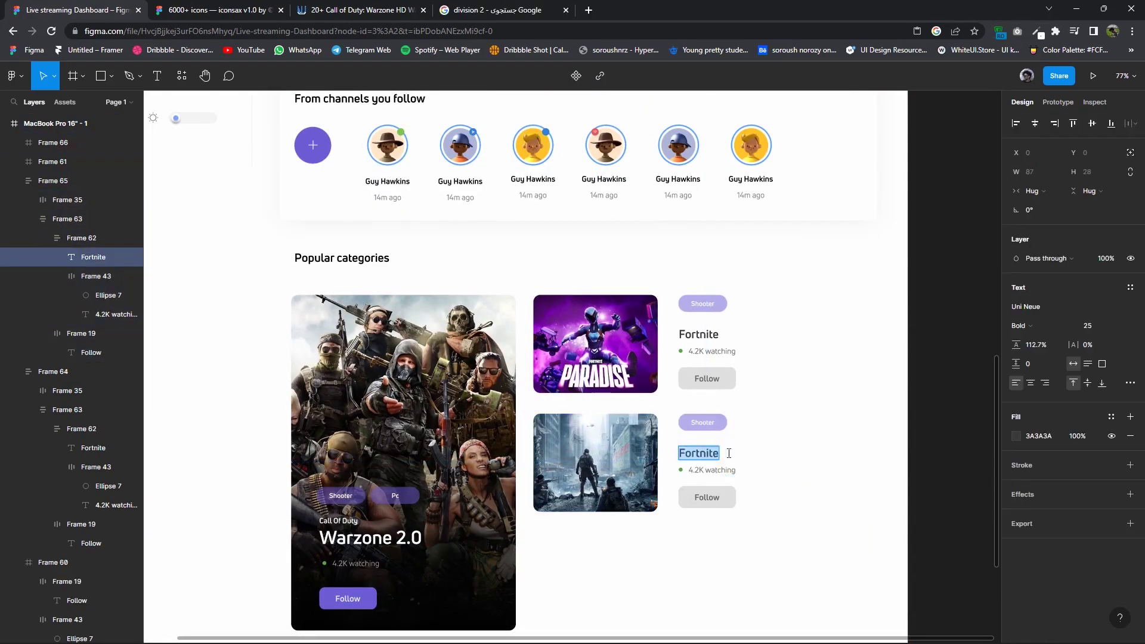
type("Tom Clancy's The Division 2")
scroll(835, 468, "down", 2, "ctrl")
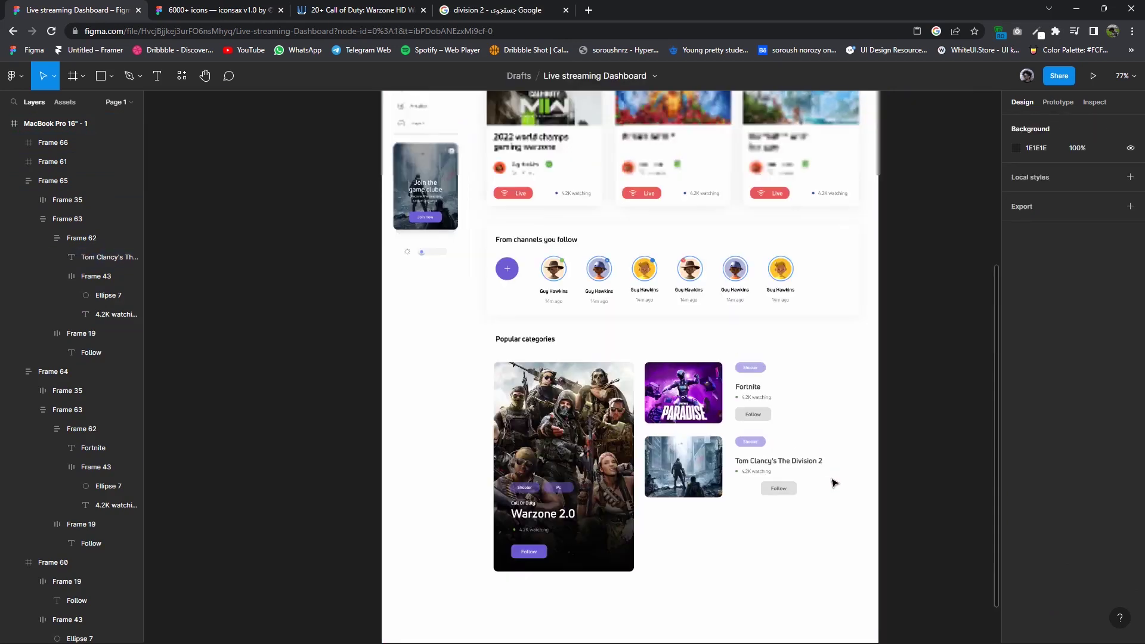
left_click(775, 471)
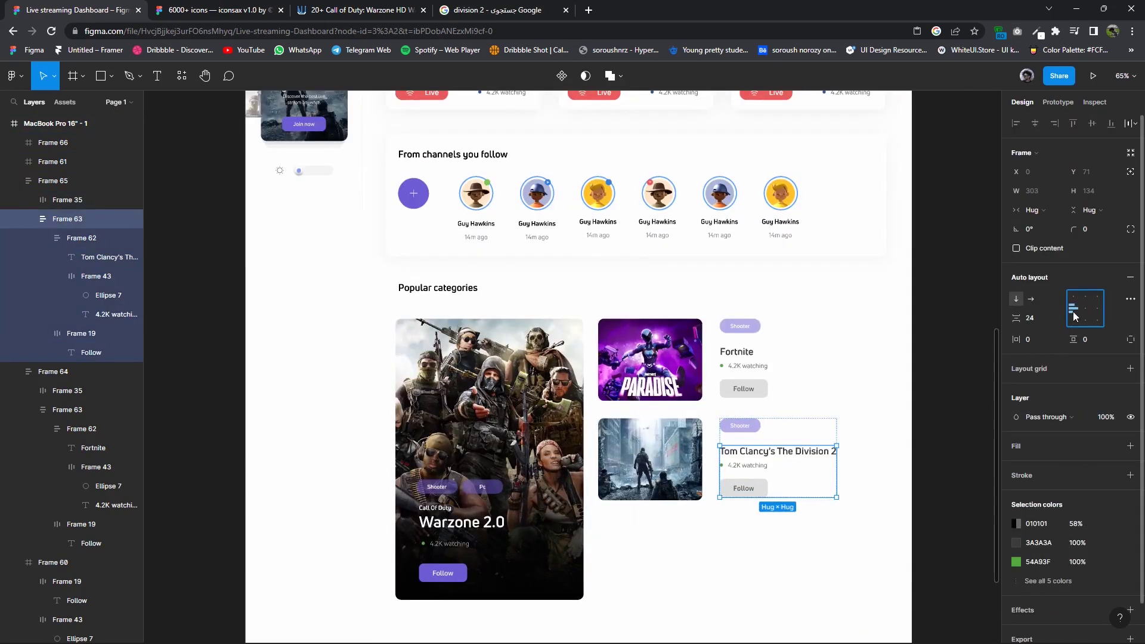
scroll(829, 483, "down", 2, "ctrl")
left_click(837, 505)
Alt-duplicate the Division 2 row below and swap its image fill to the Watch Dogs Legion wallpaper.
left_click(805, 476, "shift")
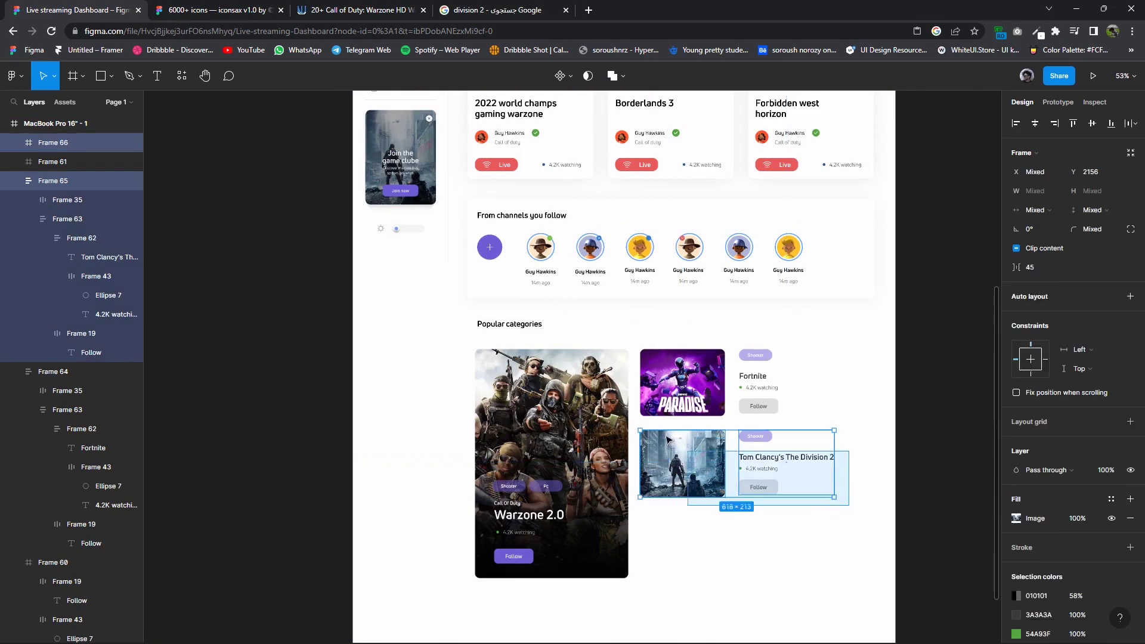
left_click_drag(716, 453, 715, 534)
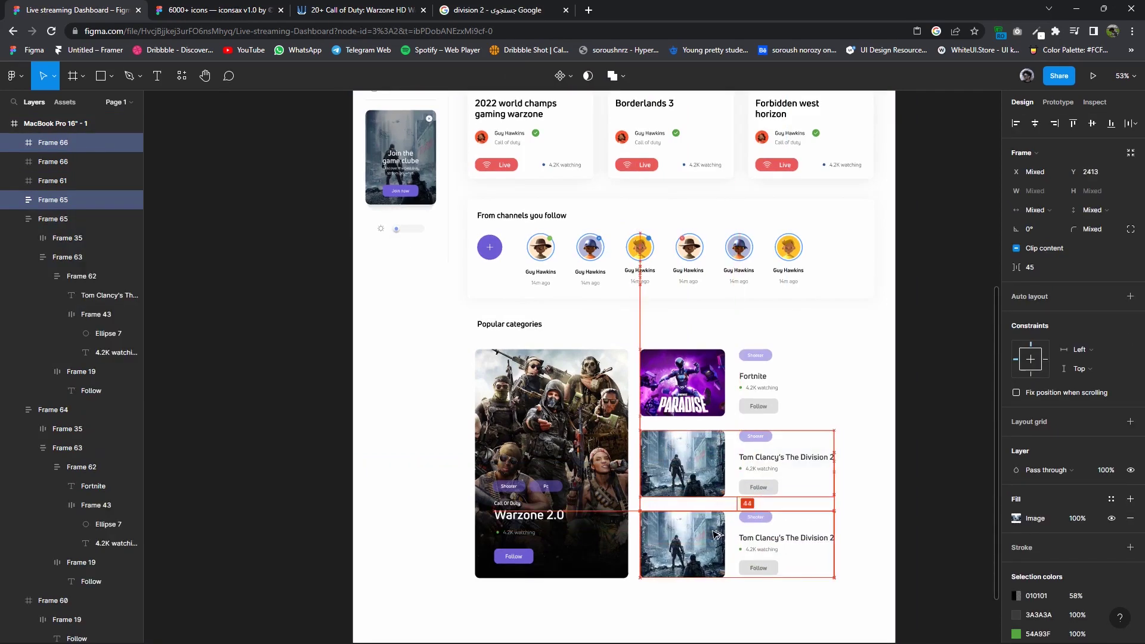
left_click(715, 534)
left_click(1016, 480)
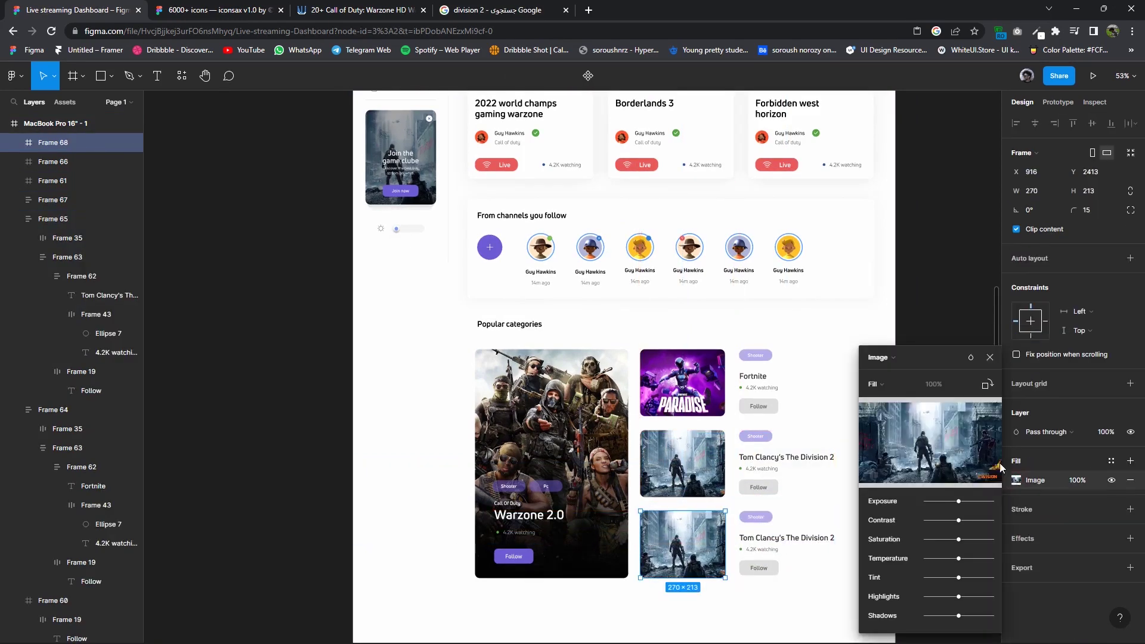
left_click(932, 438)
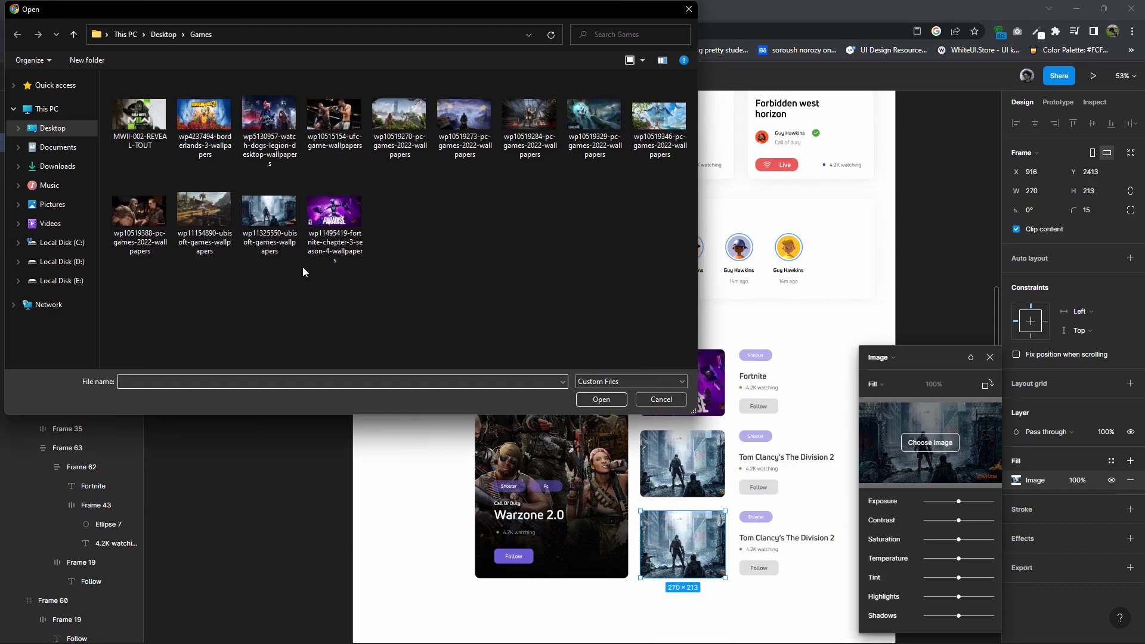
double_click(269, 119)
Rename the new row's title to "watch dogs legion" and fit the dashboard in view.
left_click(847, 284)
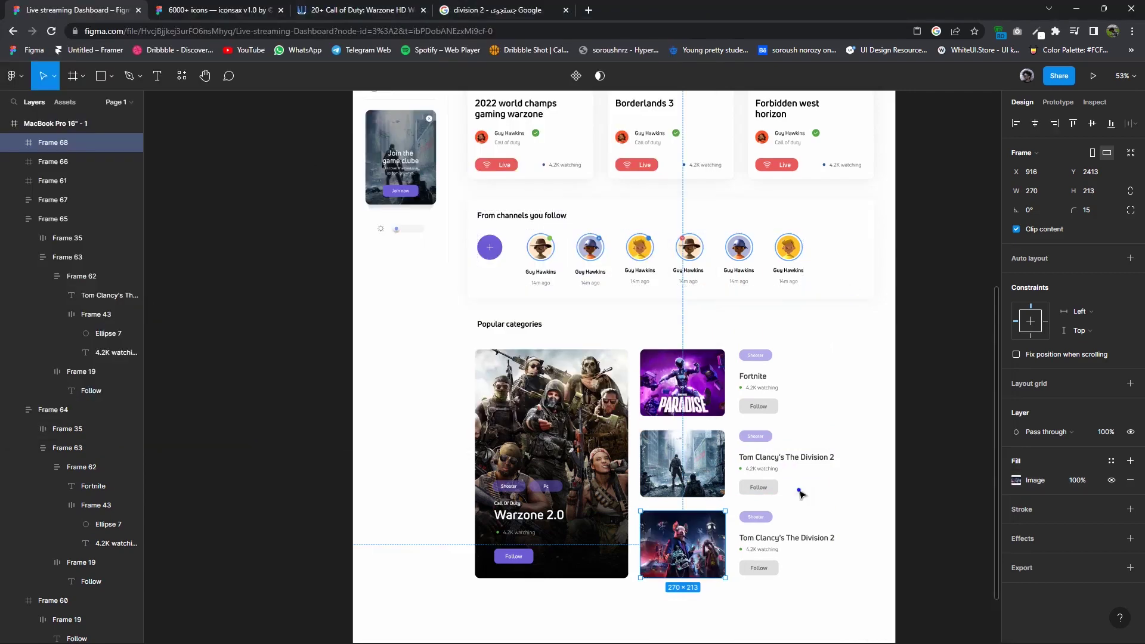
double_click(770, 539)
double_click(771, 539)
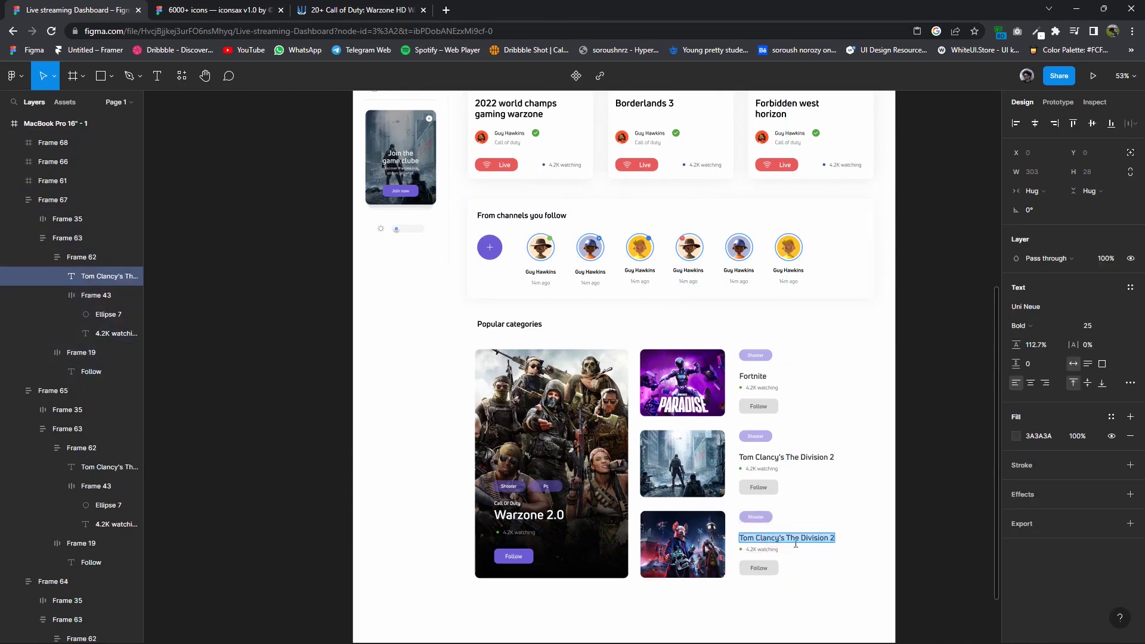
type("watch dogs legion")
left_click(874, 543)
key("shift+1")
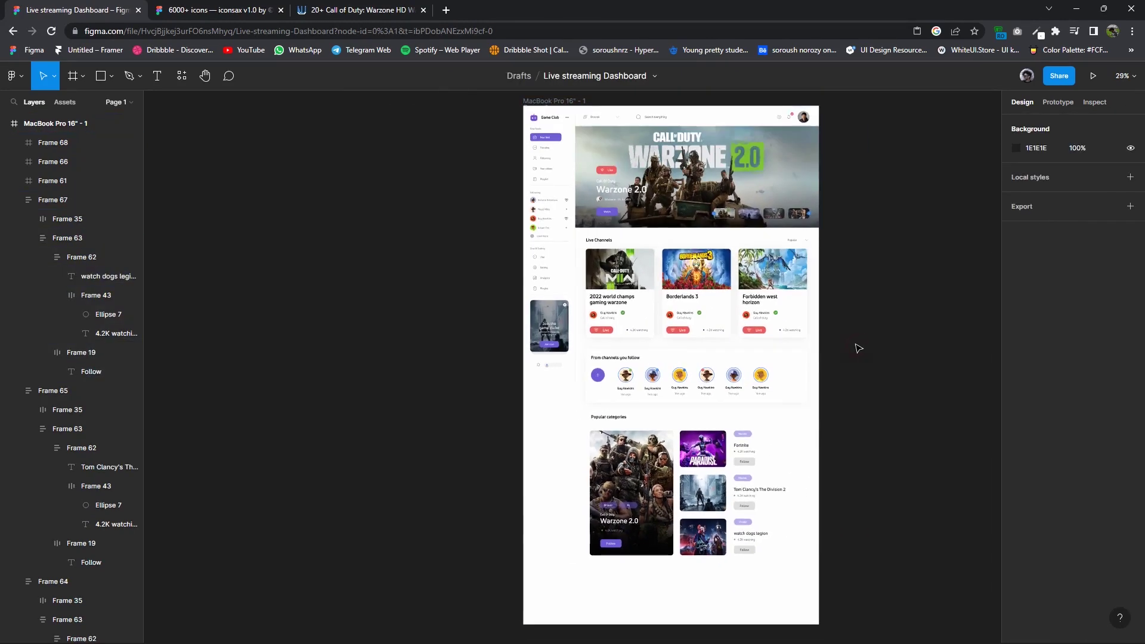
Drag the MacBook Pro 16" frame's bottom edge up to shorten it.
left_click_drag(614, 255, 584, 241)
scroll(604, 398, "down", 2)
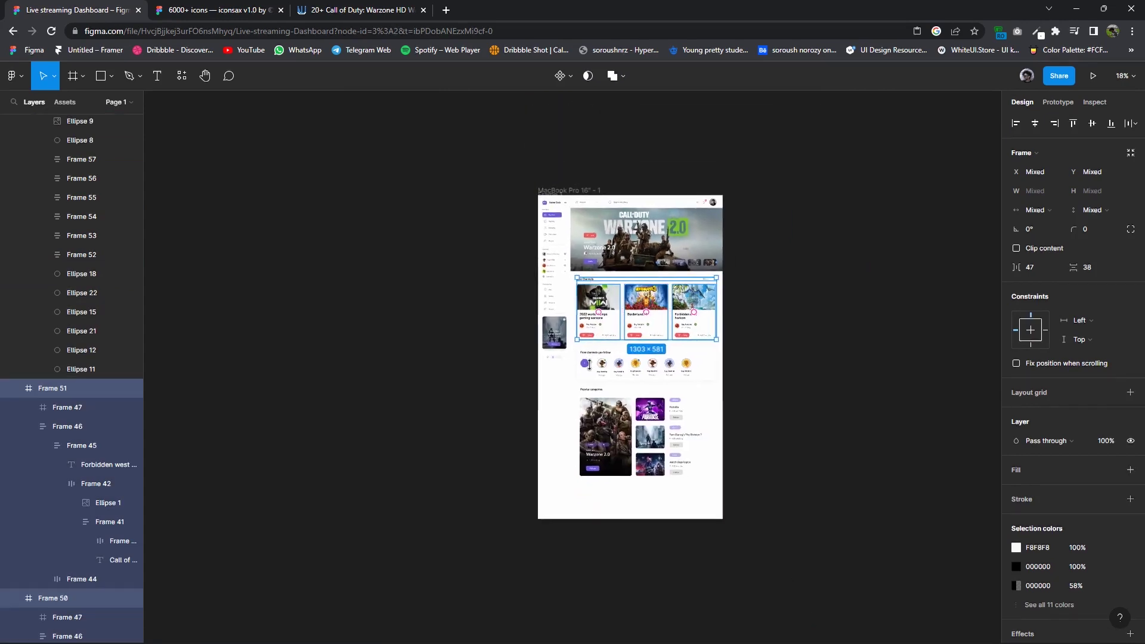
scroll(604, 399, "down", 1)
key("Escape")
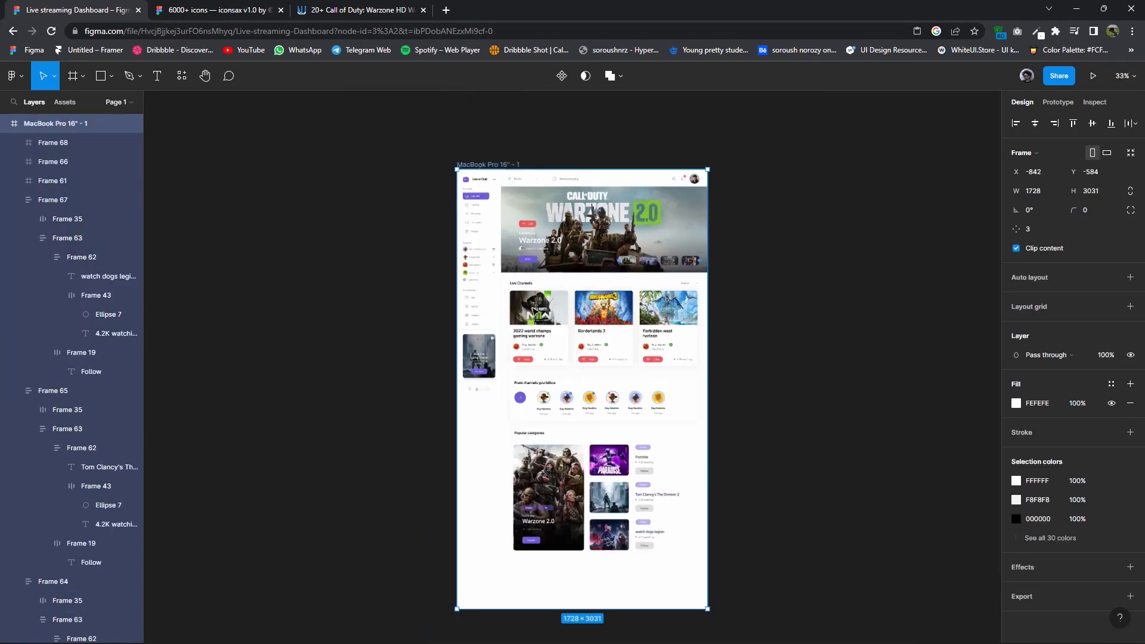
left_click_drag(601, 547, 608, 511)
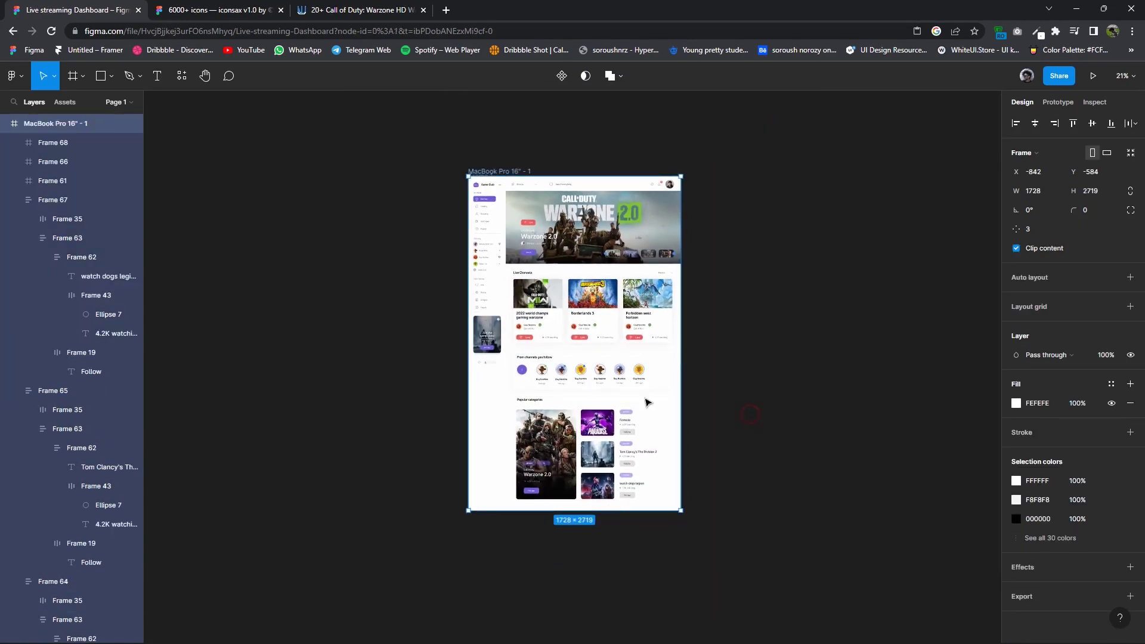
key("Escape")
Check the Popular categories area and reselect the frame to confirm its ~2679 height.
scroll(647, 403, "up", 3)
scroll(620, 369, "up", 2)
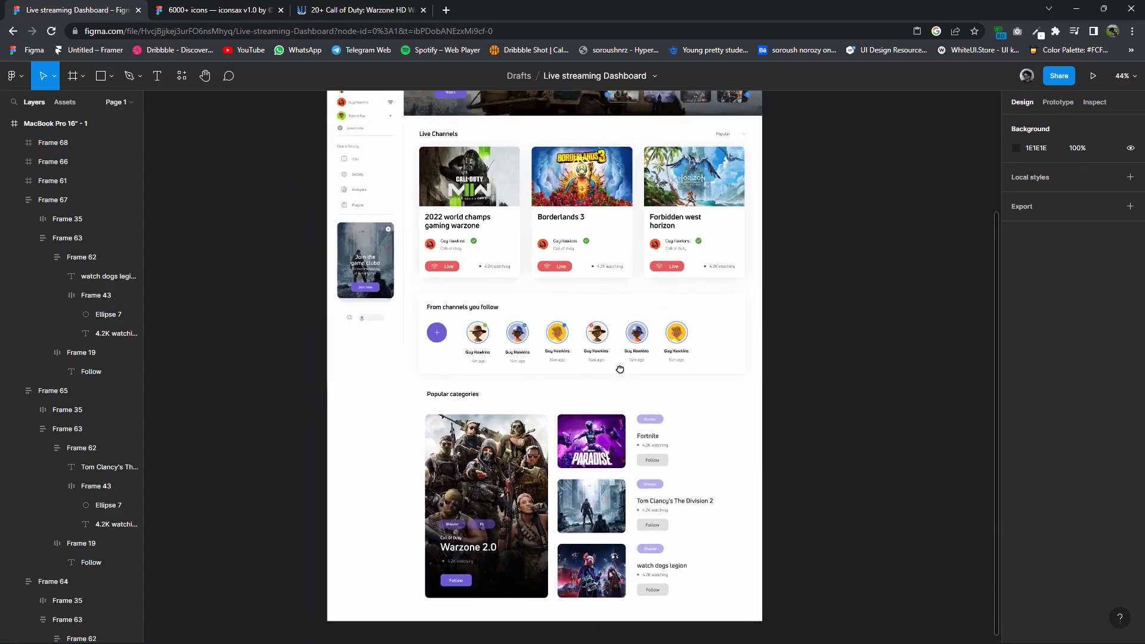
scroll(620, 369, "up", 1)
left_click(460, 452)
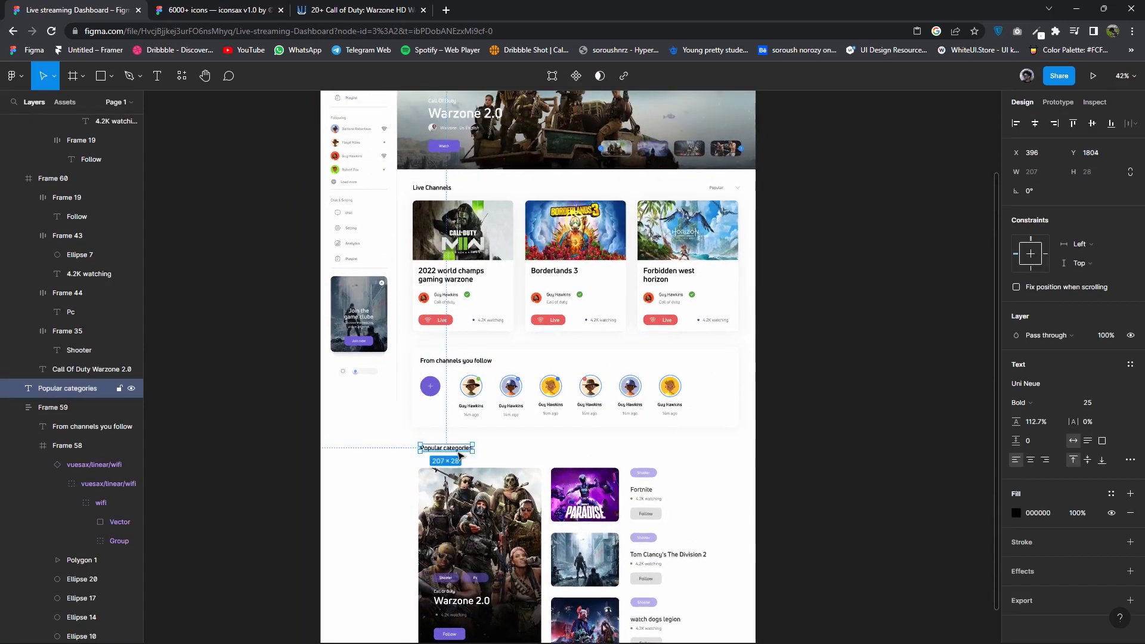
scroll(492, 473, "down", 1)
left_click_drag(733, 596, 423, 389)
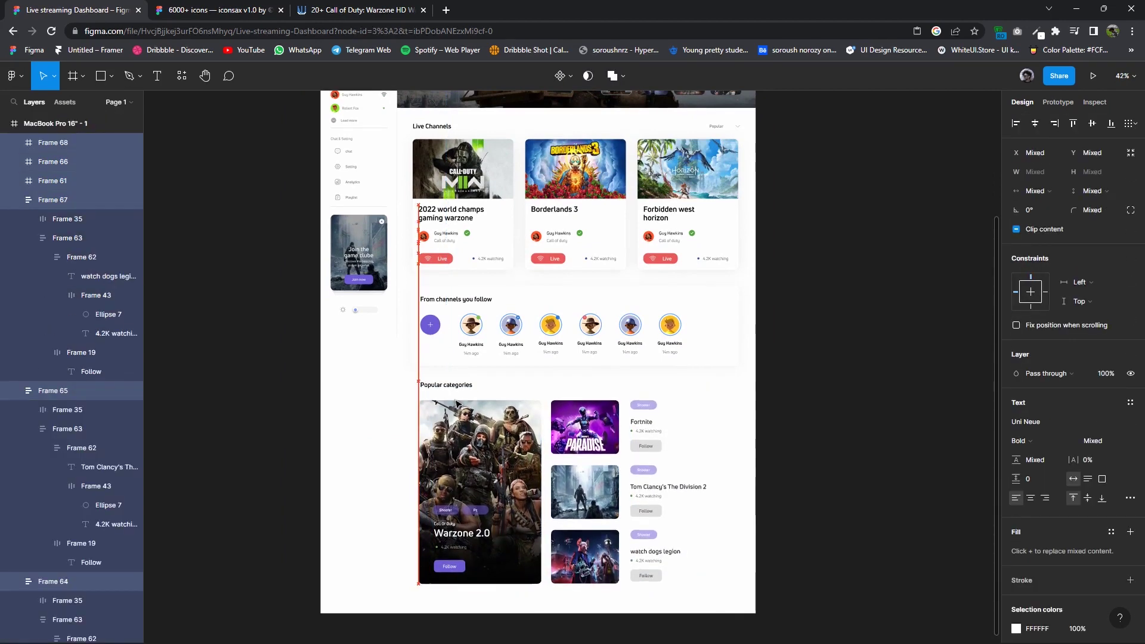
scroll(468, 455, "up", 1)
scroll(468, 455, "down", 3, "ctrl")
left_click(551, 552)
scroll(550, 551, "down", 1)
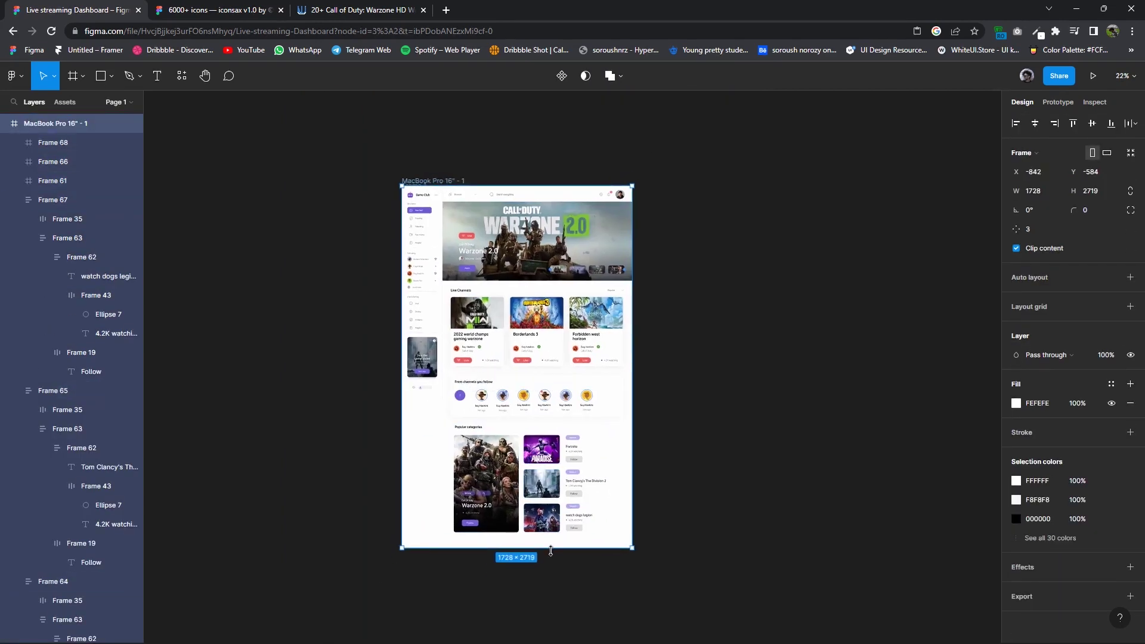
scroll(682, 449, "up", 3, "ctrl")
scroll(682, 449, "up", 2, "ctrl")
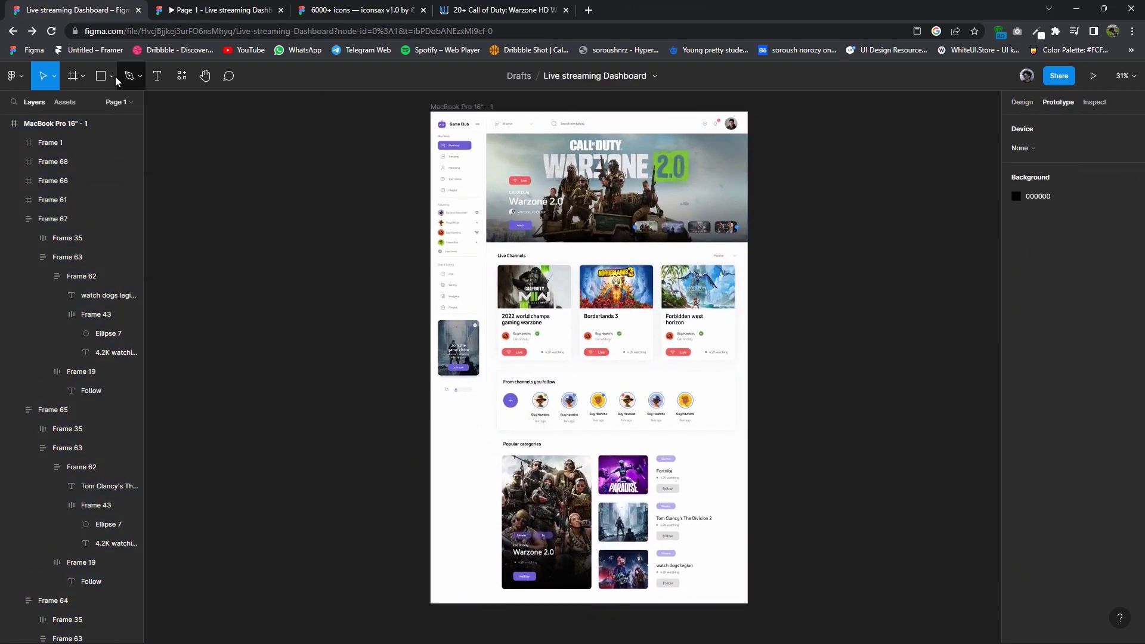
Draw a trial vertical line with the Line tool, then delete it.
left_click(112, 76)
left_click(107, 133)
scroll(505, 296, "up", 5, "ctrl")
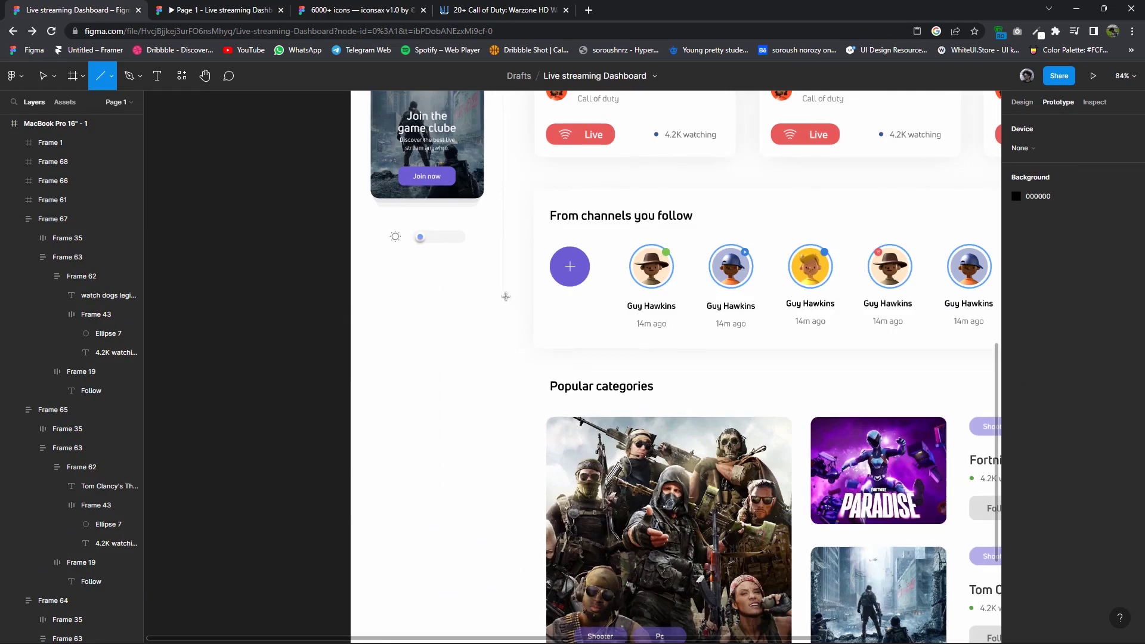
left_click_drag(503, 288, 504, 462)
scroll(501, 371, "down", 2)
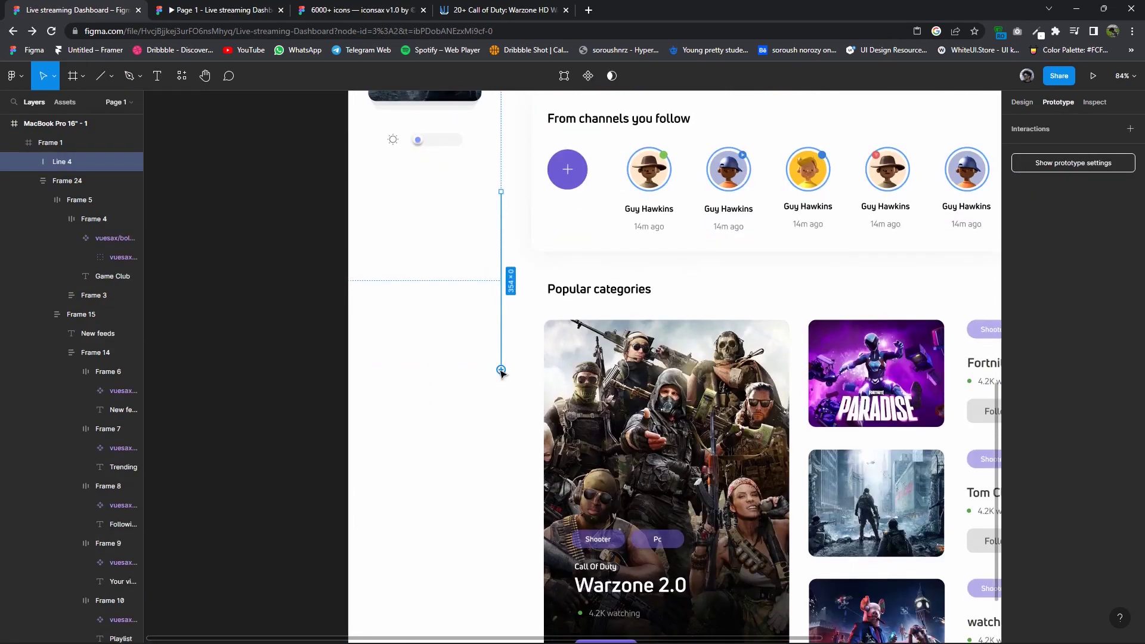
key("Delete")
Remove the border stroke from the sidebar frame, Frame 1.
left_click(498, 188)
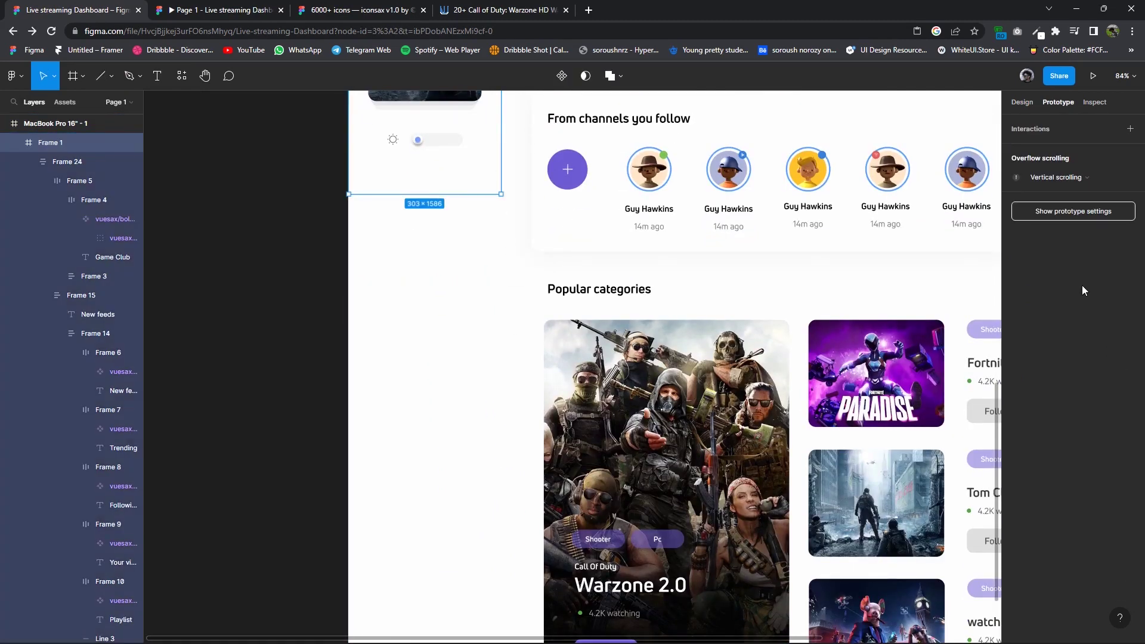
scroll(484, 323, "down", 2)
scroll(473, 447, "down", 2)
scroll(453, 387, "down", 1)
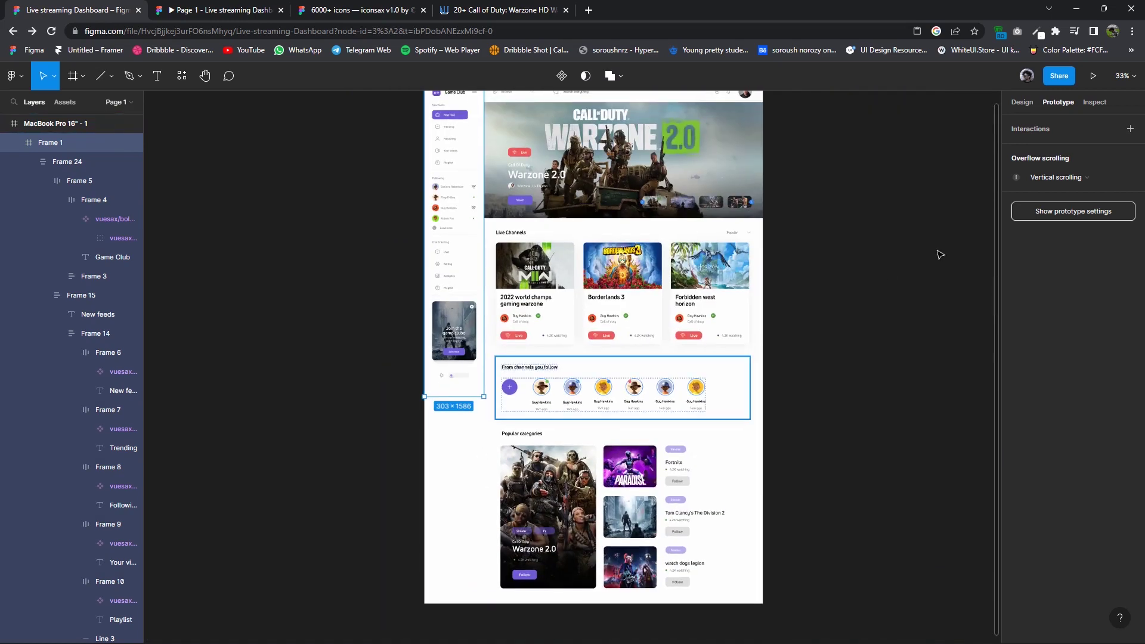
left_click(1031, 104)
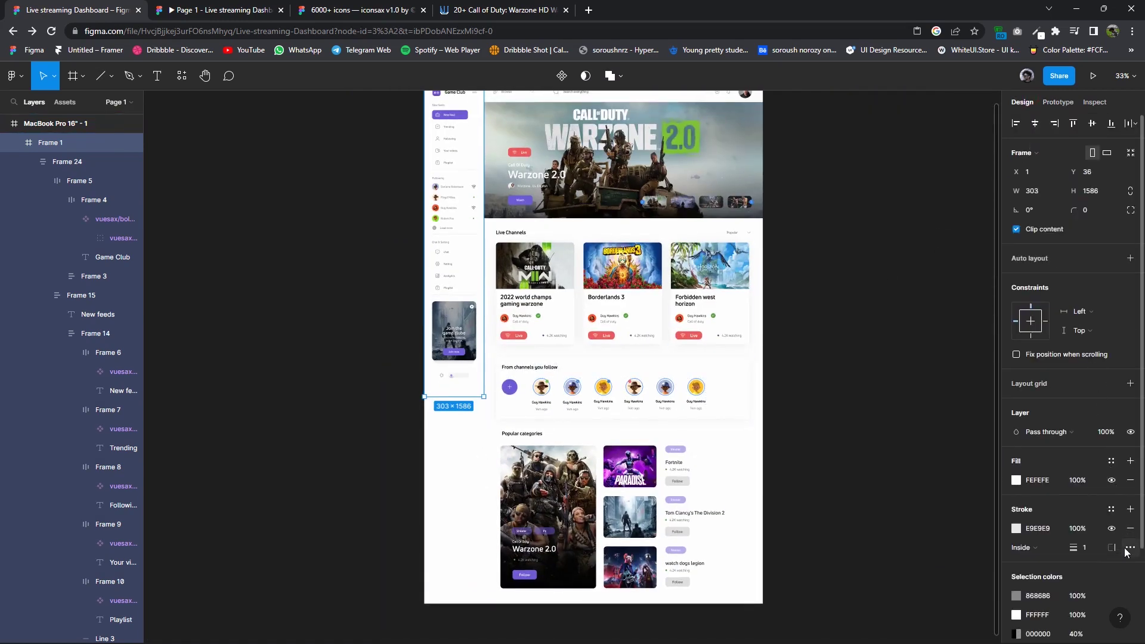
left_click(1130, 528)
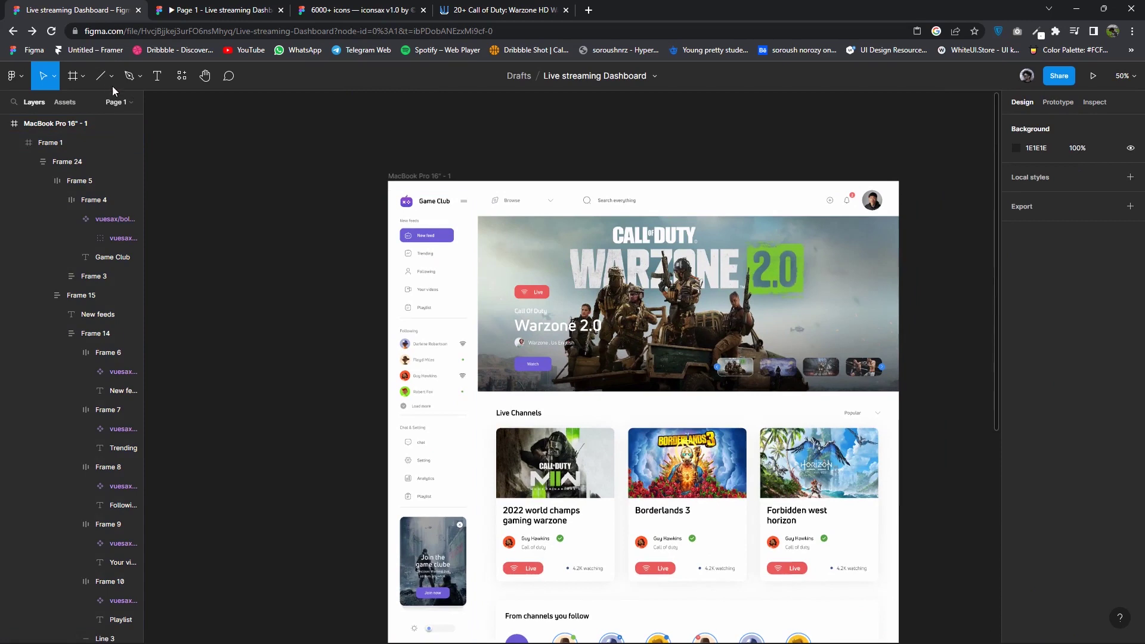
Draw a vertical divider along the sidebar's right edge down to the frame bottom.
left_click(112, 76)
left_click(103, 121)
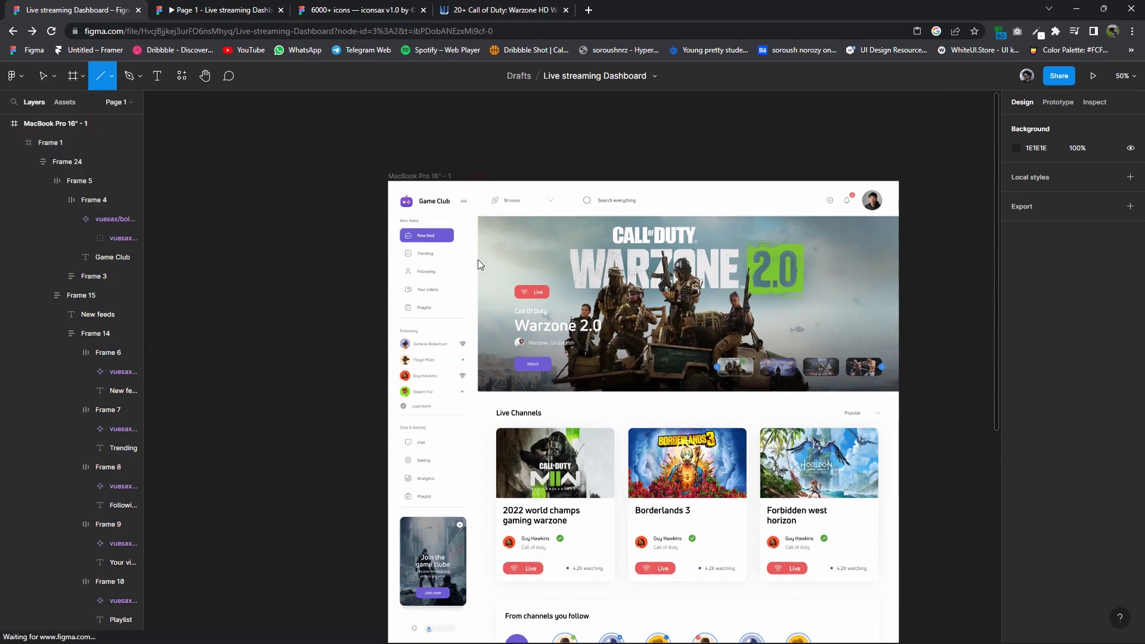
left_click_drag(477, 181, 477, 322)
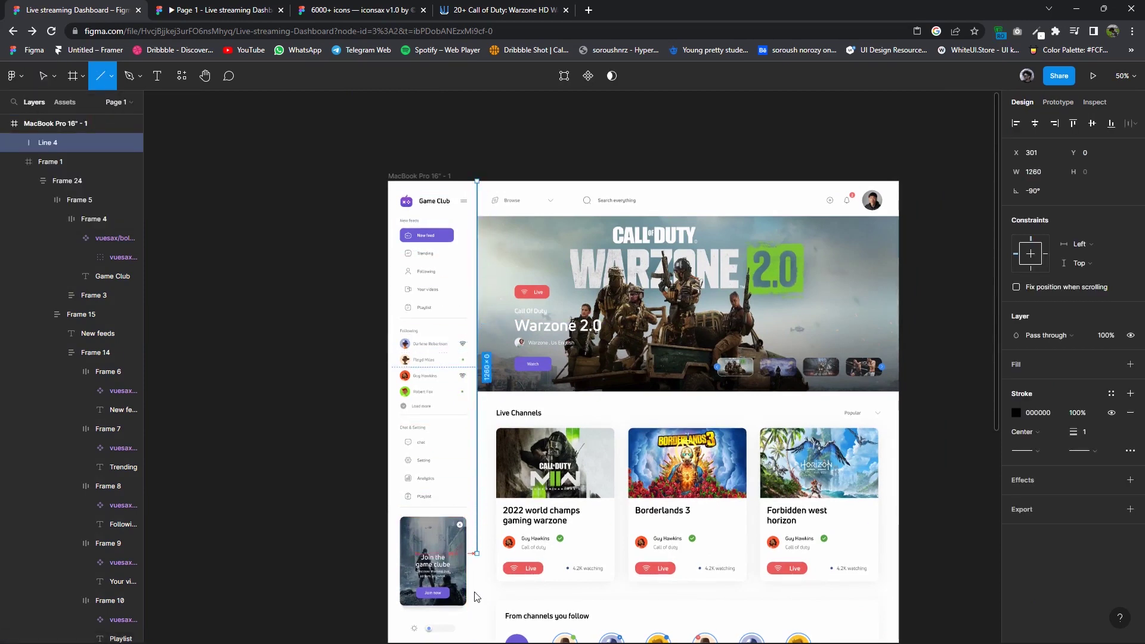
left_click_drag(475, 593, 476, 519)
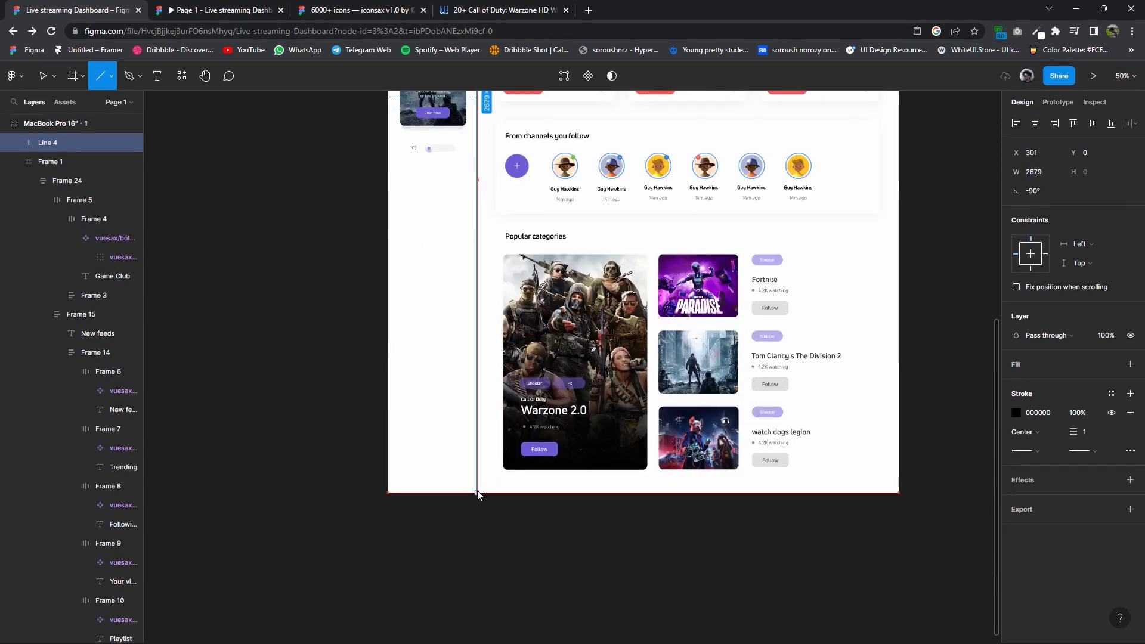
scroll(482, 507, "up", 5)
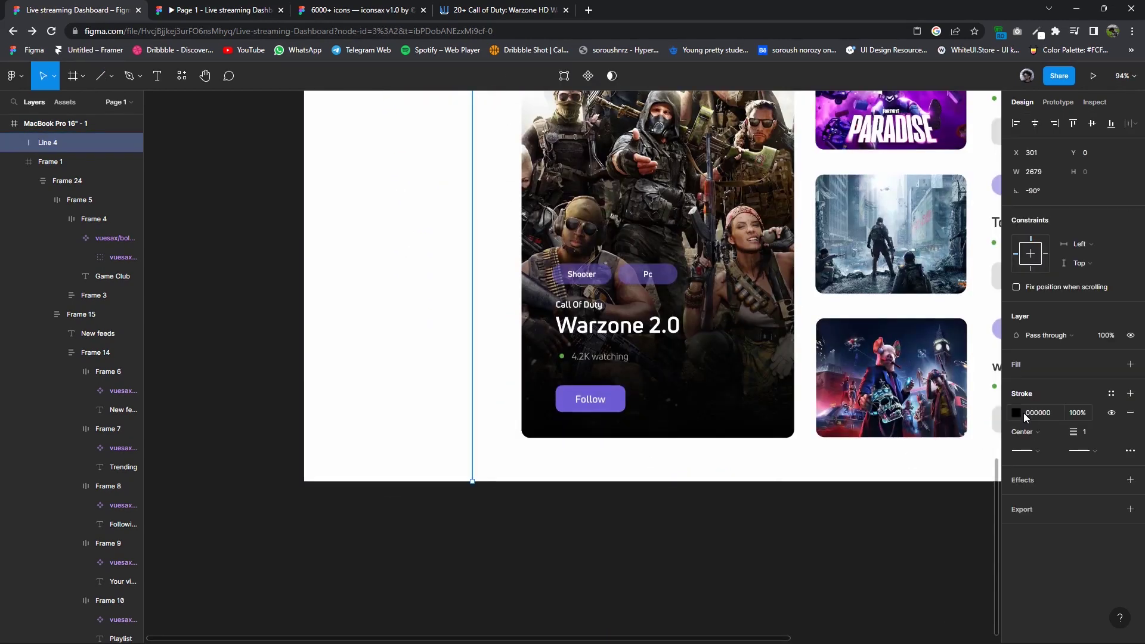
Set the divider line's stroke colour to EAEAEA.
left_click(1016, 412)
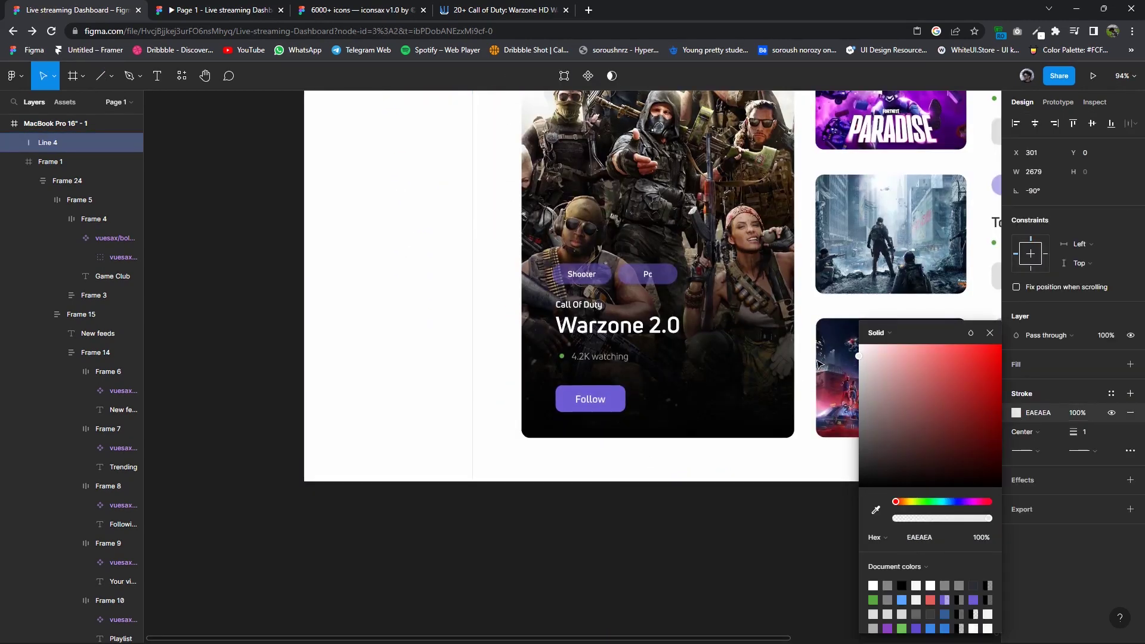
left_click(377, 364)
scroll(446, 318, "down", 2)
scroll(446, 417, "down", 4)
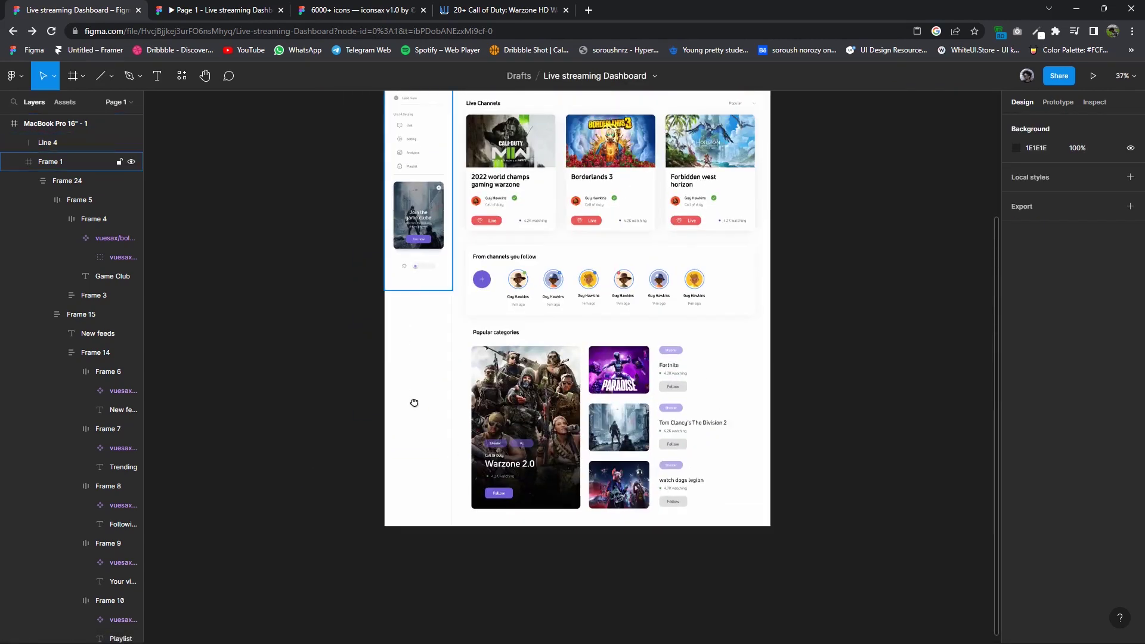
scroll(414, 403, "up", 4)
scroll(379, 240, "up", 3)
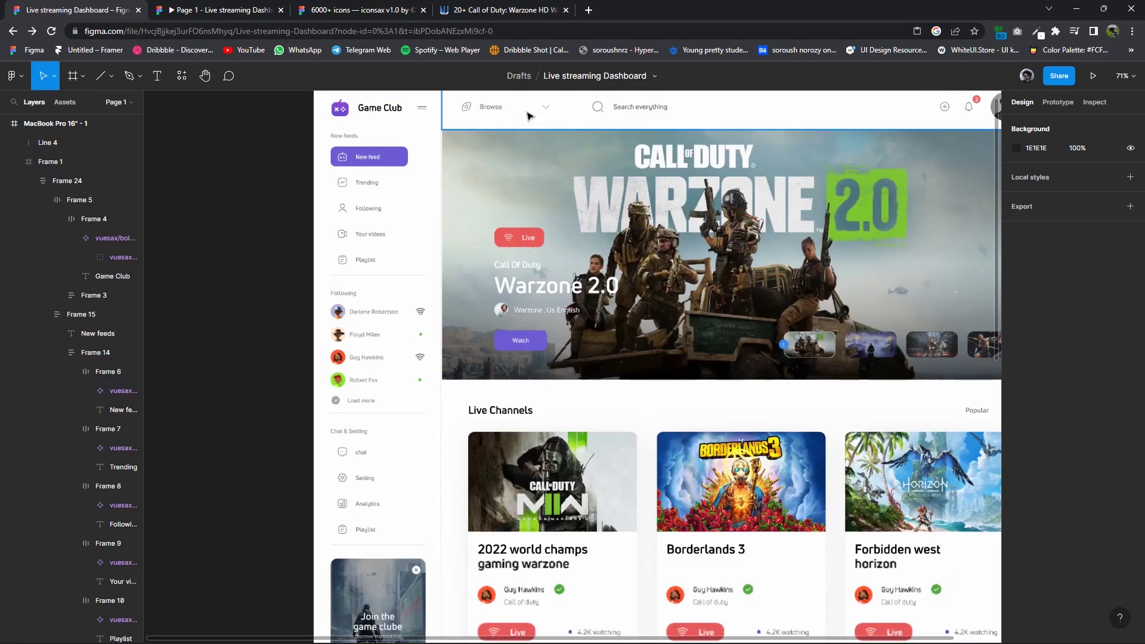
Review the finished dashboard and preview it as a prototype in the MacBook mockup.
left_click(446, 305)
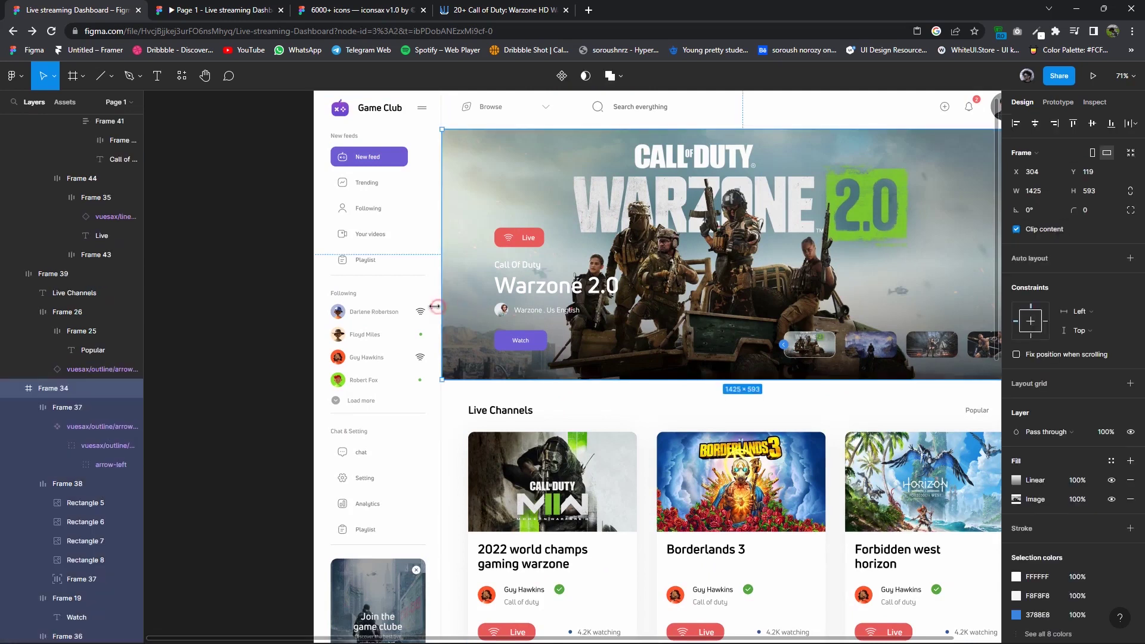
left_click(271, 289)
scroll(390, 301, "up", 3)
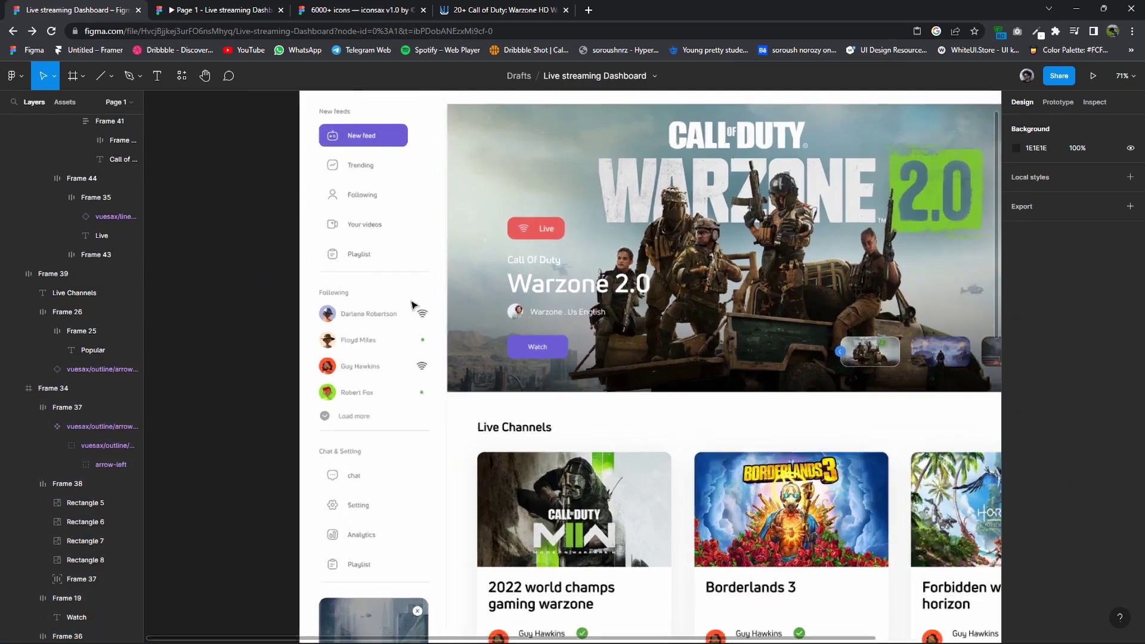
scroll(511, 411, "down", 5)
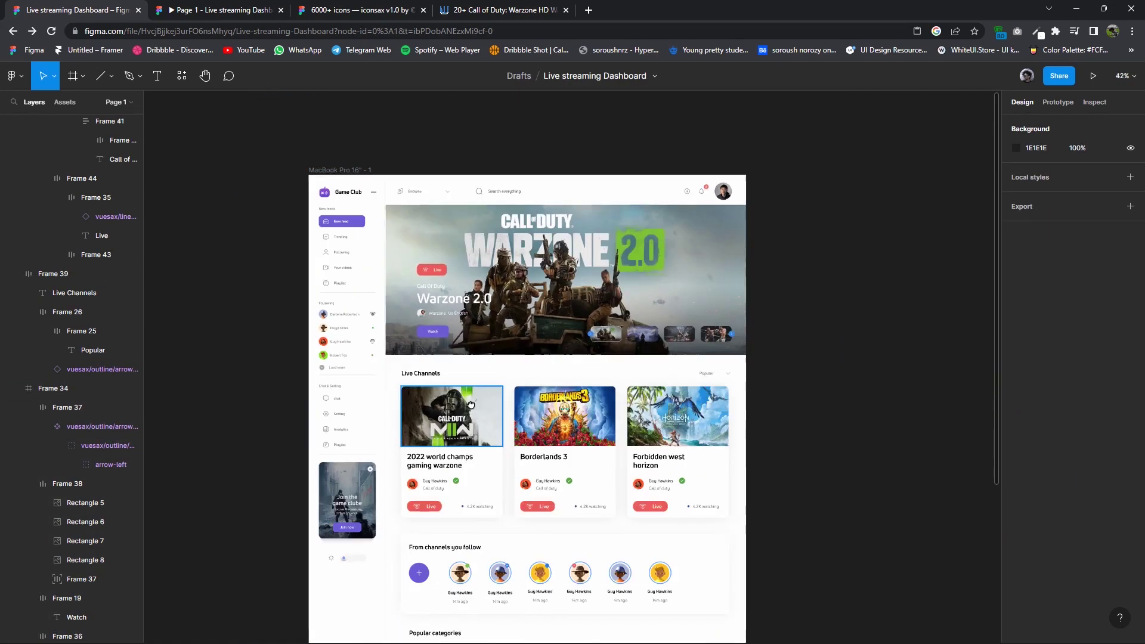
scroll(532, 419, "down", 3)
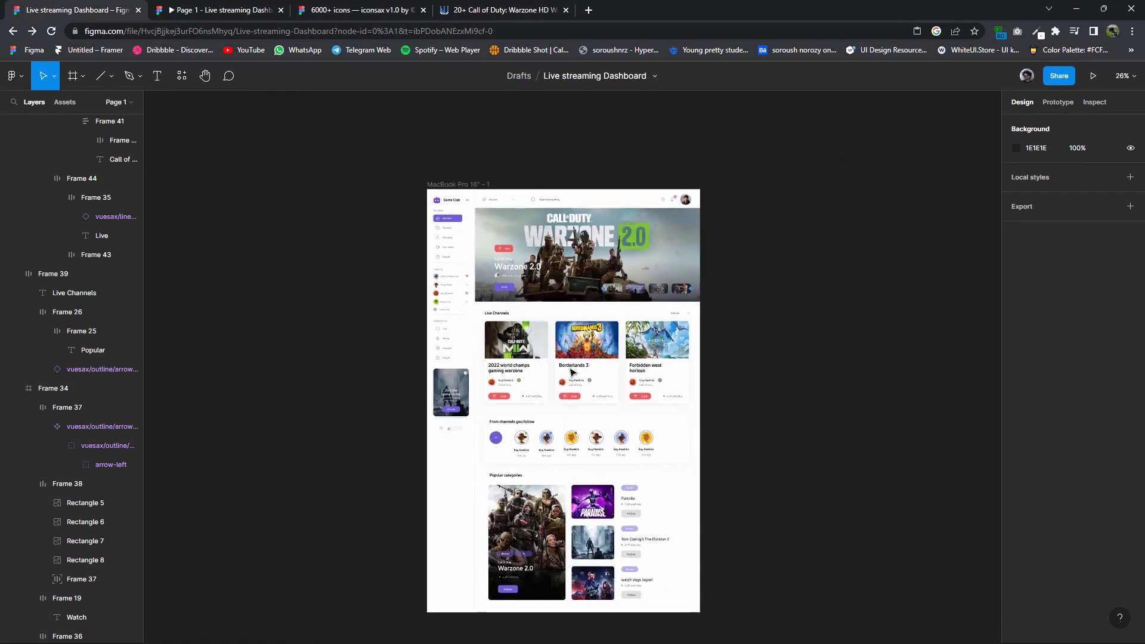
left_click(1088, 77)
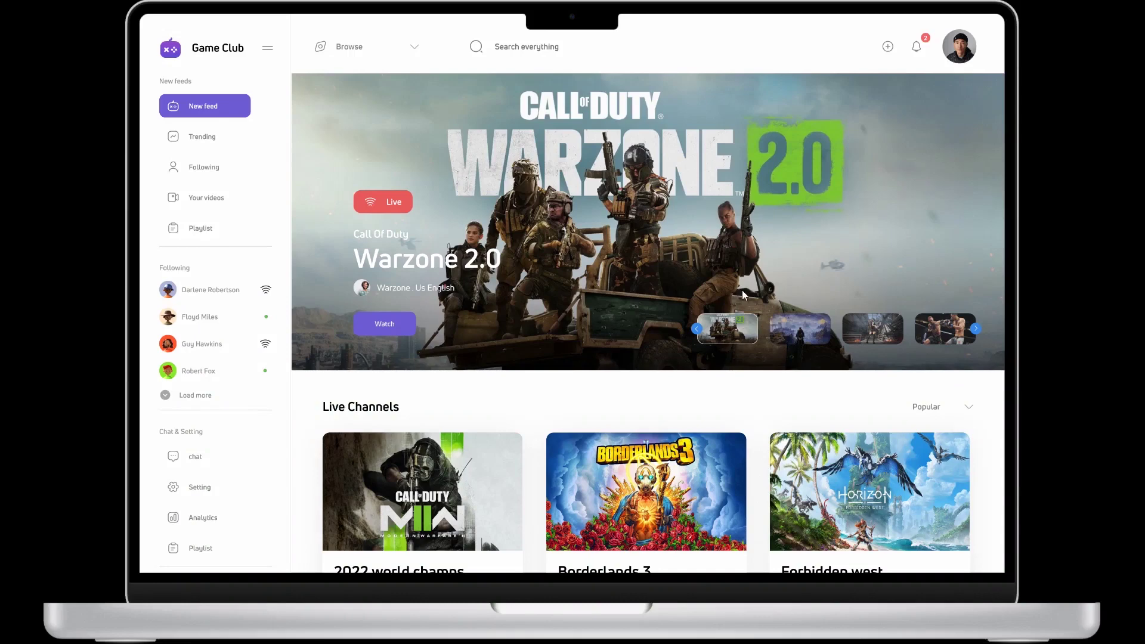
scroll(743, 295, "down", 3)
scroll(742, 294, "down", 3)
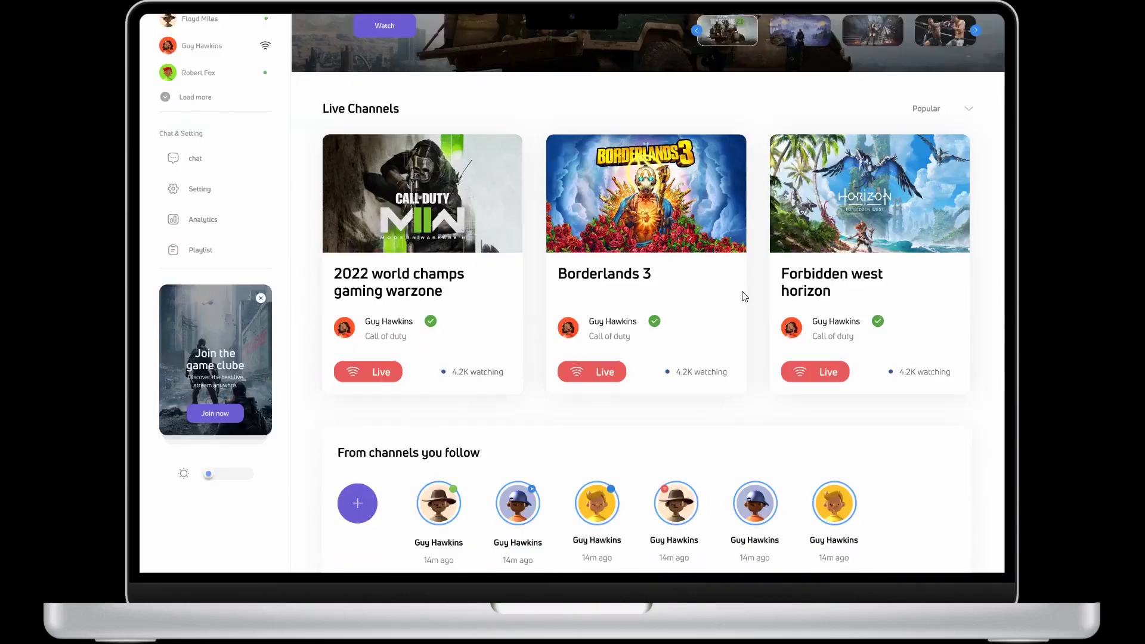
scroll(743, 298, "down", 5)
scroll(742, 303, "down", 2)
scroll(743, 303, "up", 1)
scroll(743, 302, "up", 3)
scroll(743, 303, "up", 1)
scroll(741, 304, "up", 1)
scroll(741, 313, "up", 1)
scroll(745, 316, "up", 2)
scroll(746, 317, "up", 1)
scroll(747, 316, "up", 2)
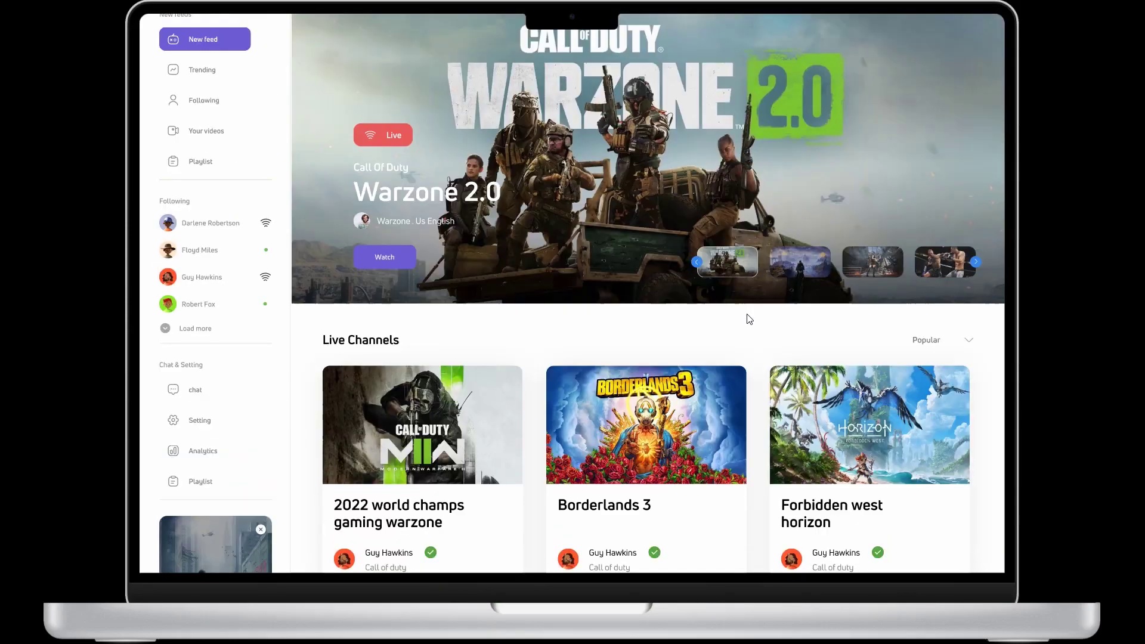
scroll(746, 313, "up", 1)
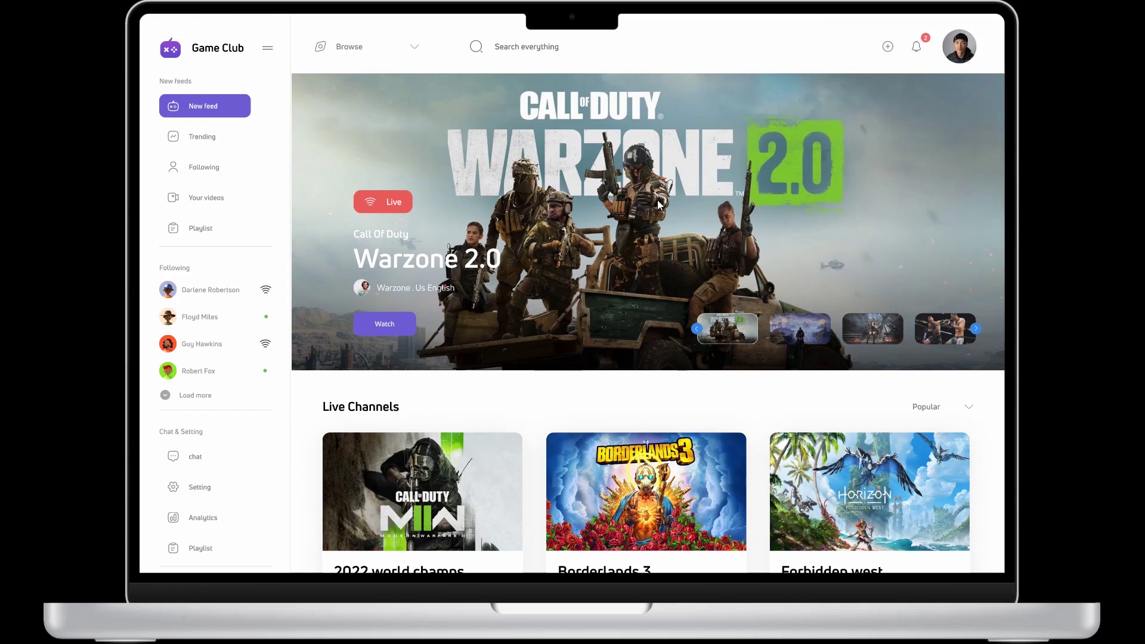